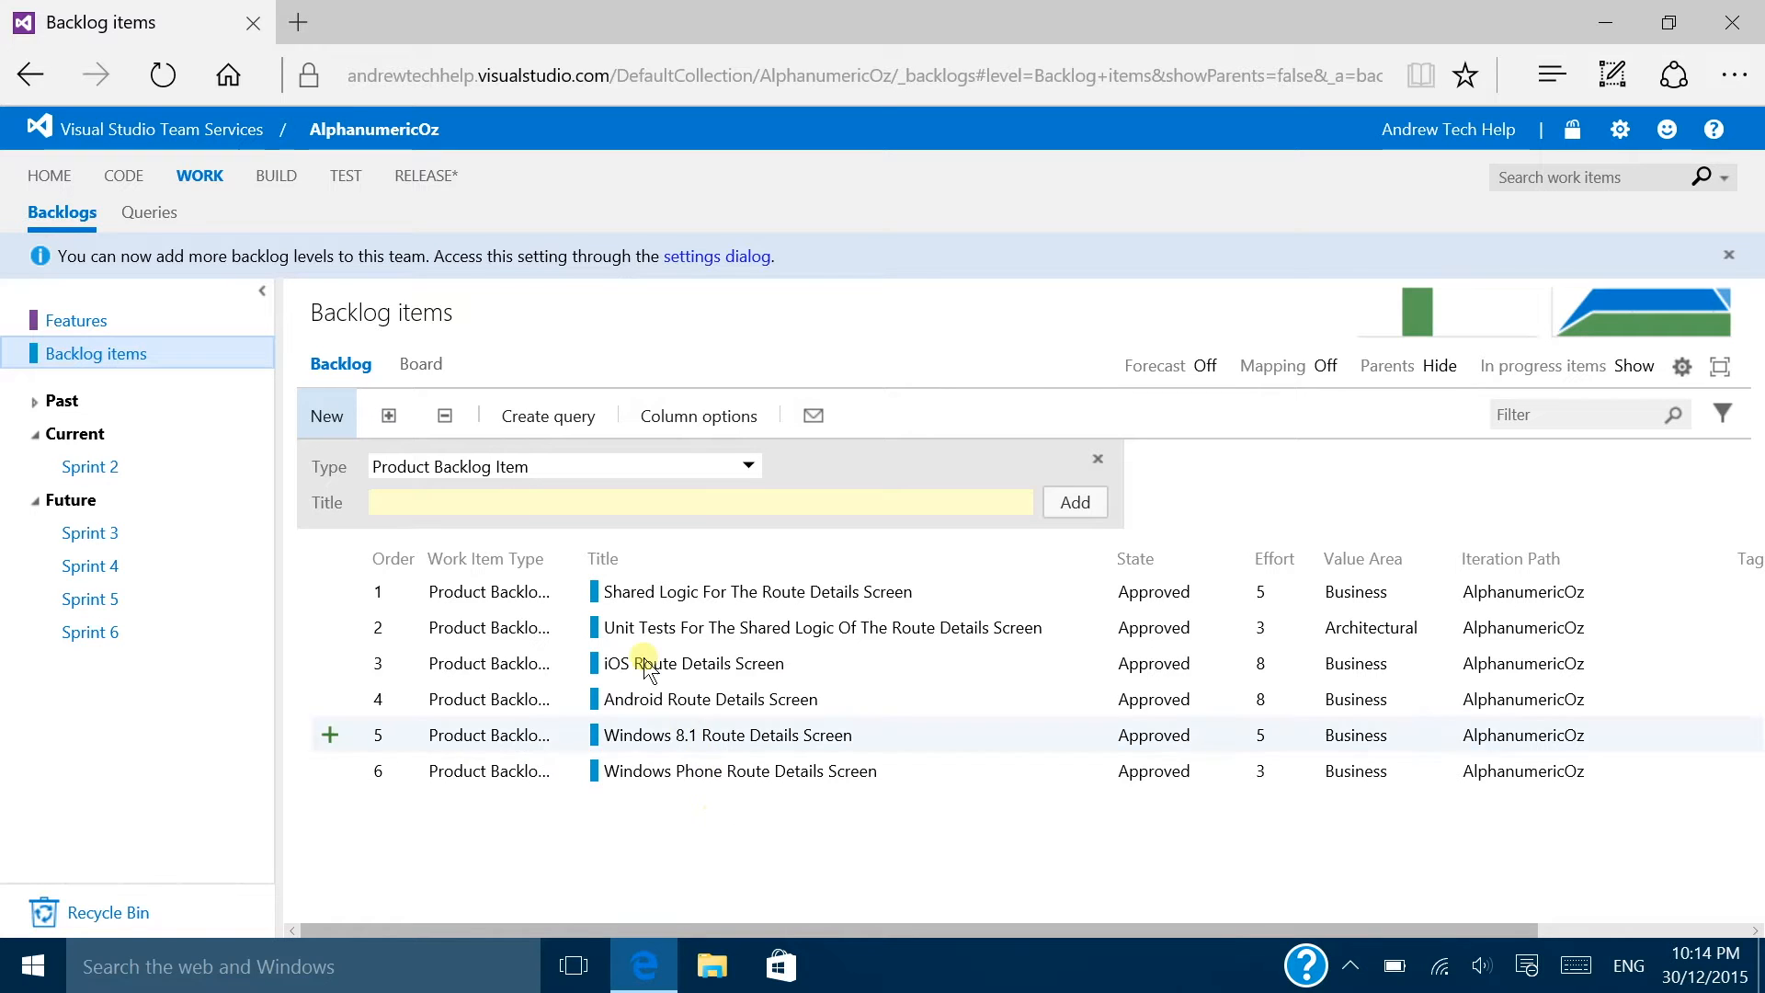
Step: Examine the description, effort and acceptance criteria of the "Shared Logic For List Of Routes Screen (Home Screen)" item in past Sprint 1
{"action": "left_click", "coordinate": [32, 403]}
{"action": "left_click", "coordinate": [110, 439]}
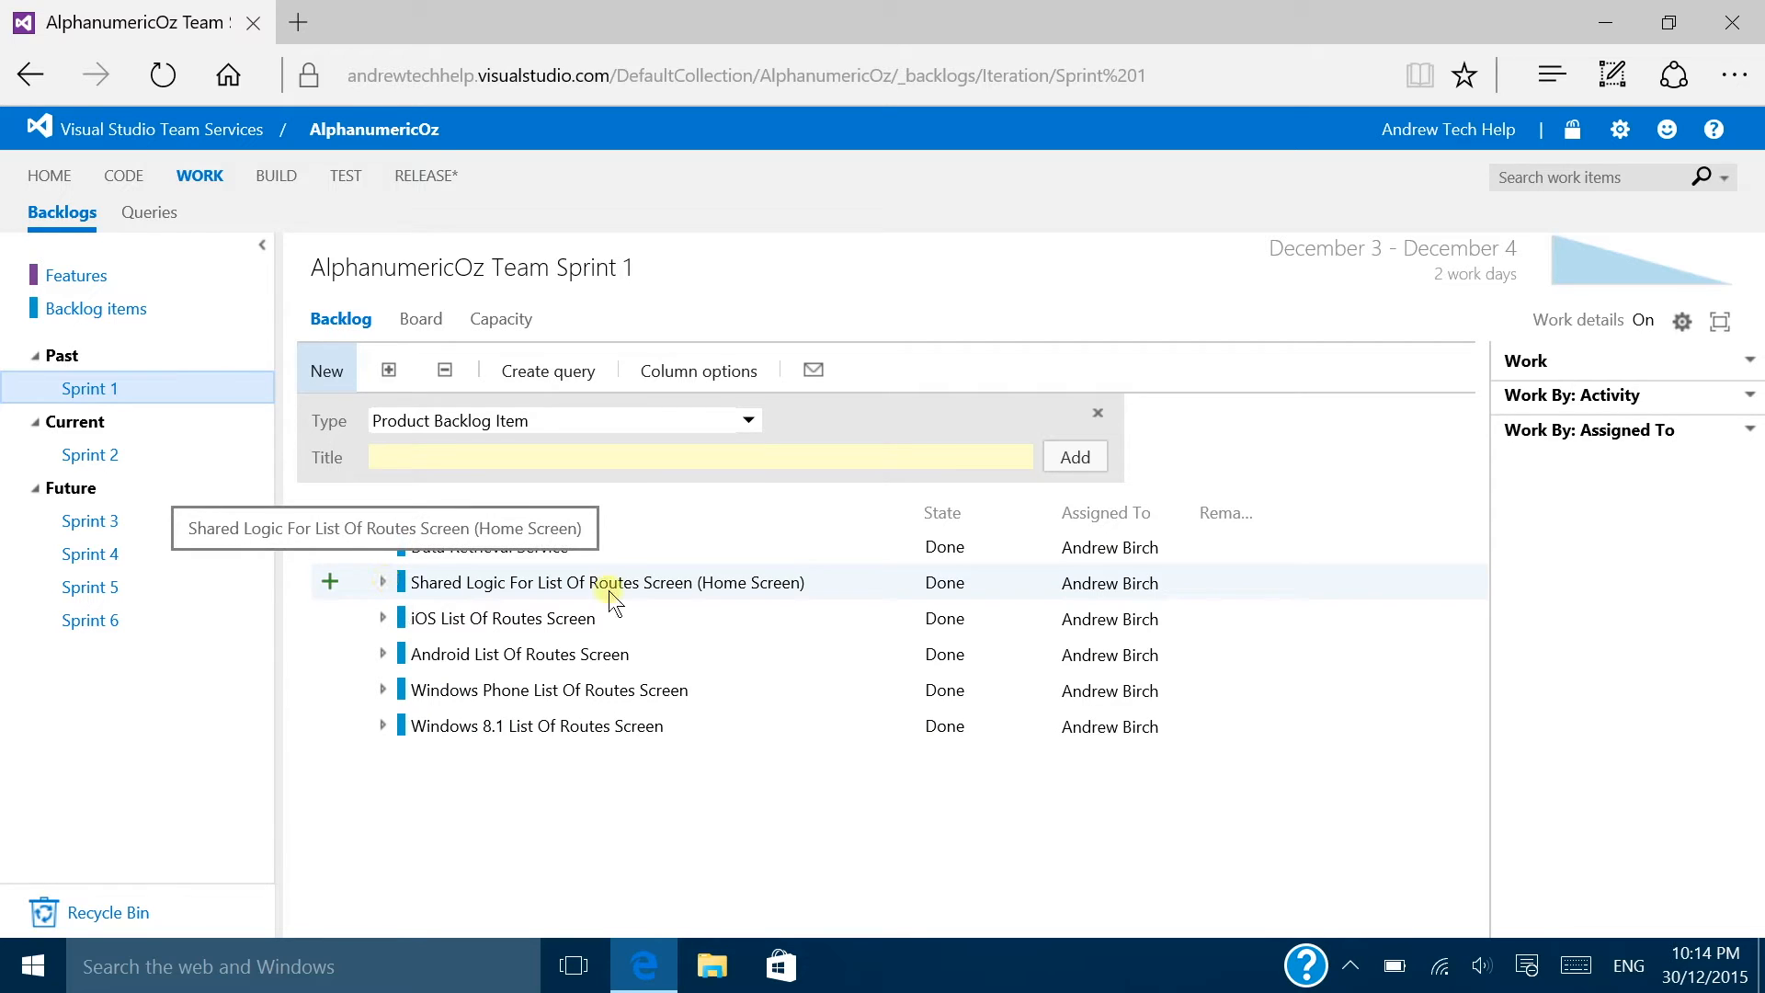
{"action": "left_click", "coordinate": [485, 593]}
{"action": "double_click", "coordinate": [485, 591]}
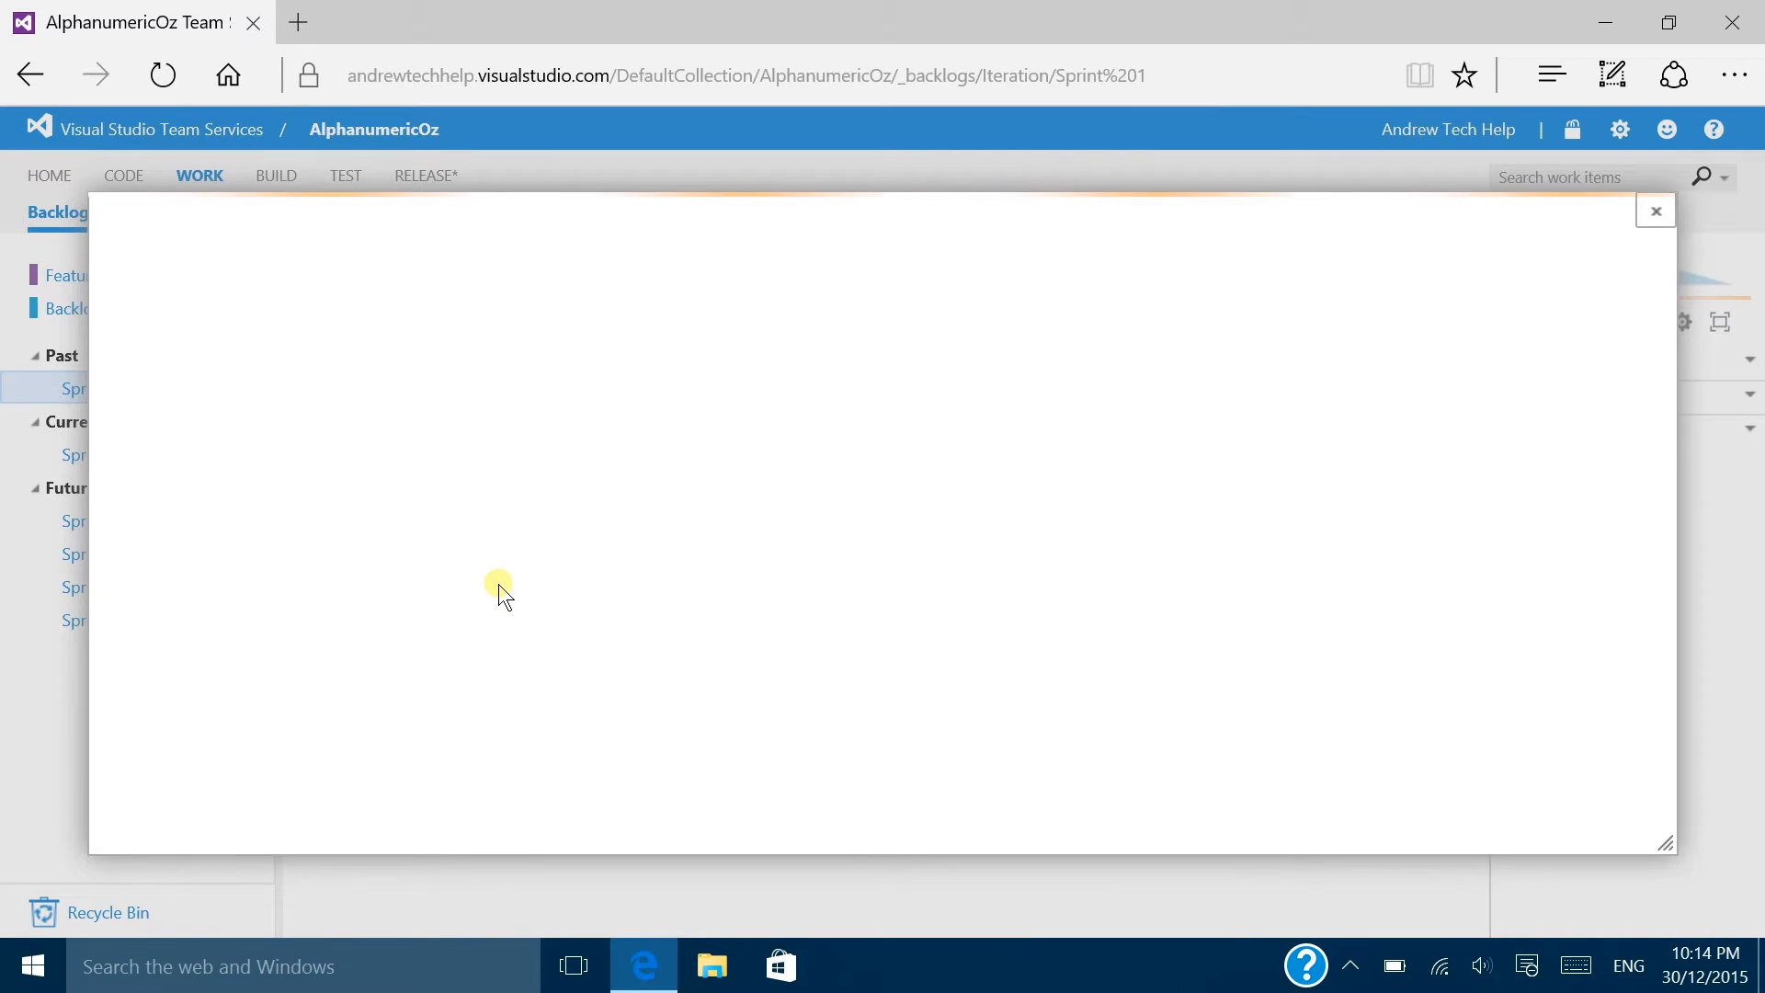
{"action": "scroll", "coordinate": [516, 603], "scroll_direction": "down", "scroll_amount": 2}
{"action": "scroll", "coordinate": [493, 646], "scroll_direction": "down", "scroll_amount": 2}
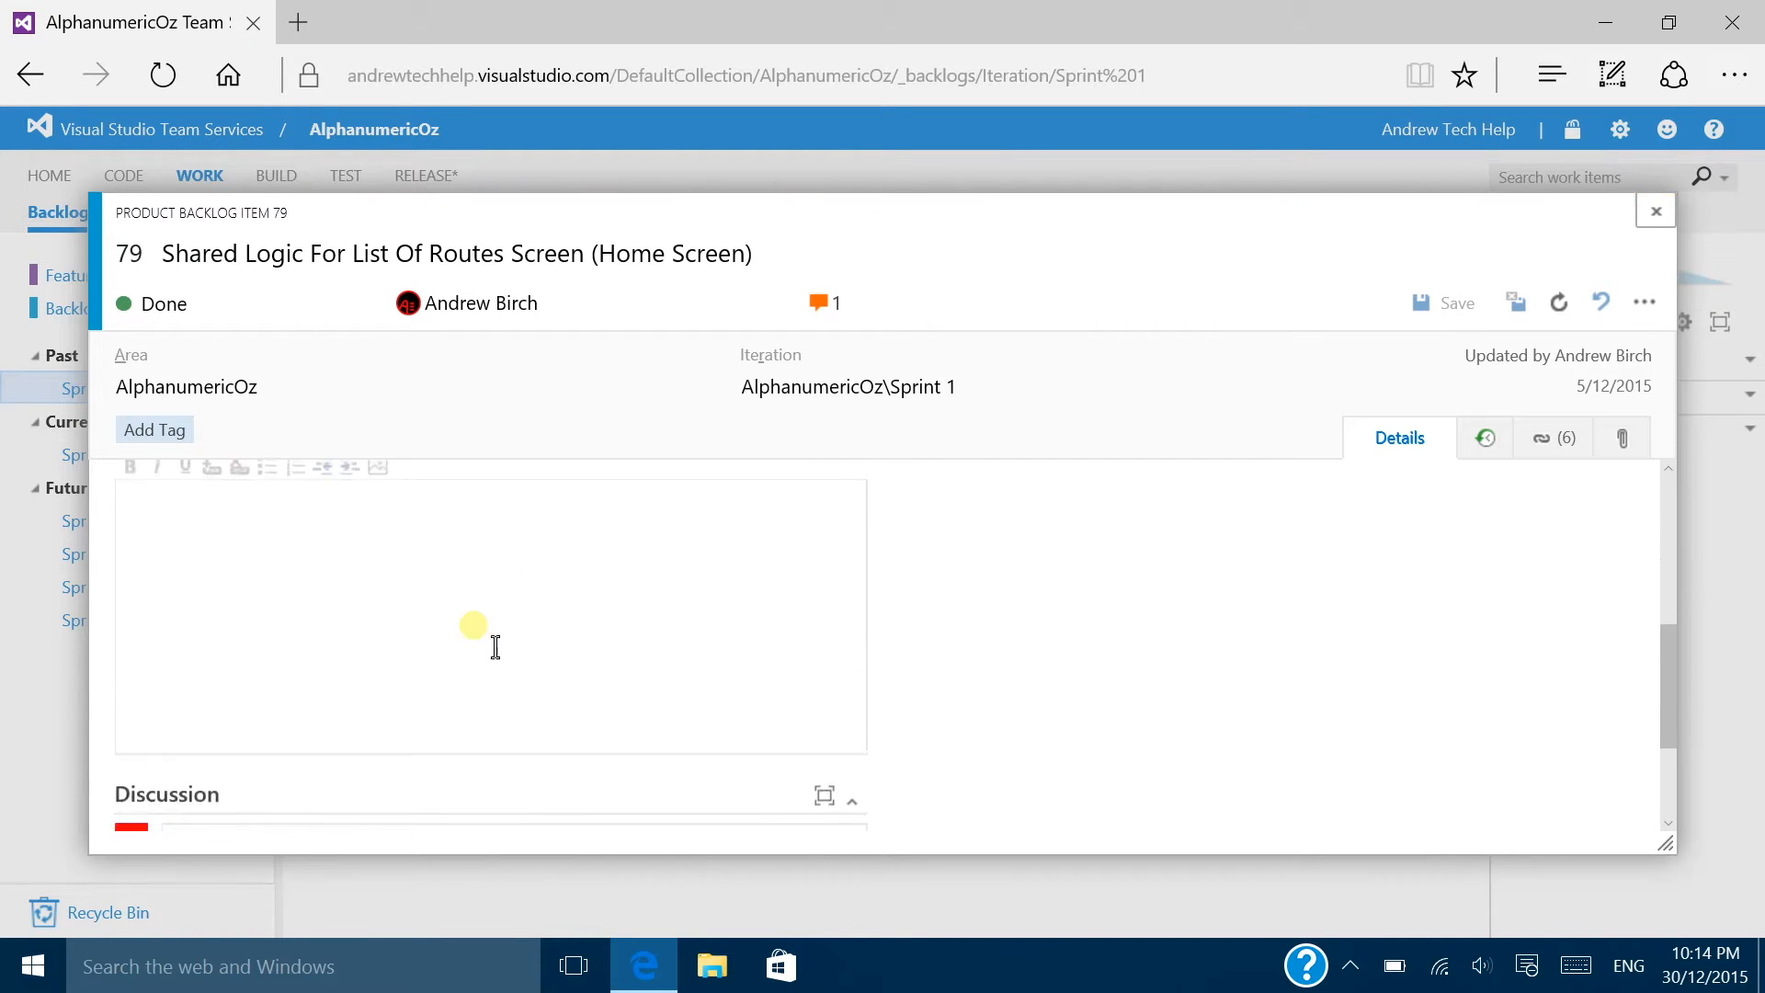
{"action": "scroll", "coordinate": [485, 663], "scroll_direction": "up", "scroll_amount": 1}
{"action": "scroll", "coordinate": [484, 663], "scroll_direction": "down", "scroll_amount": 1}
{"action": "scroll", "coordinate": [485, 663], "scroll_direction": "up", "scroll_amount": 3}
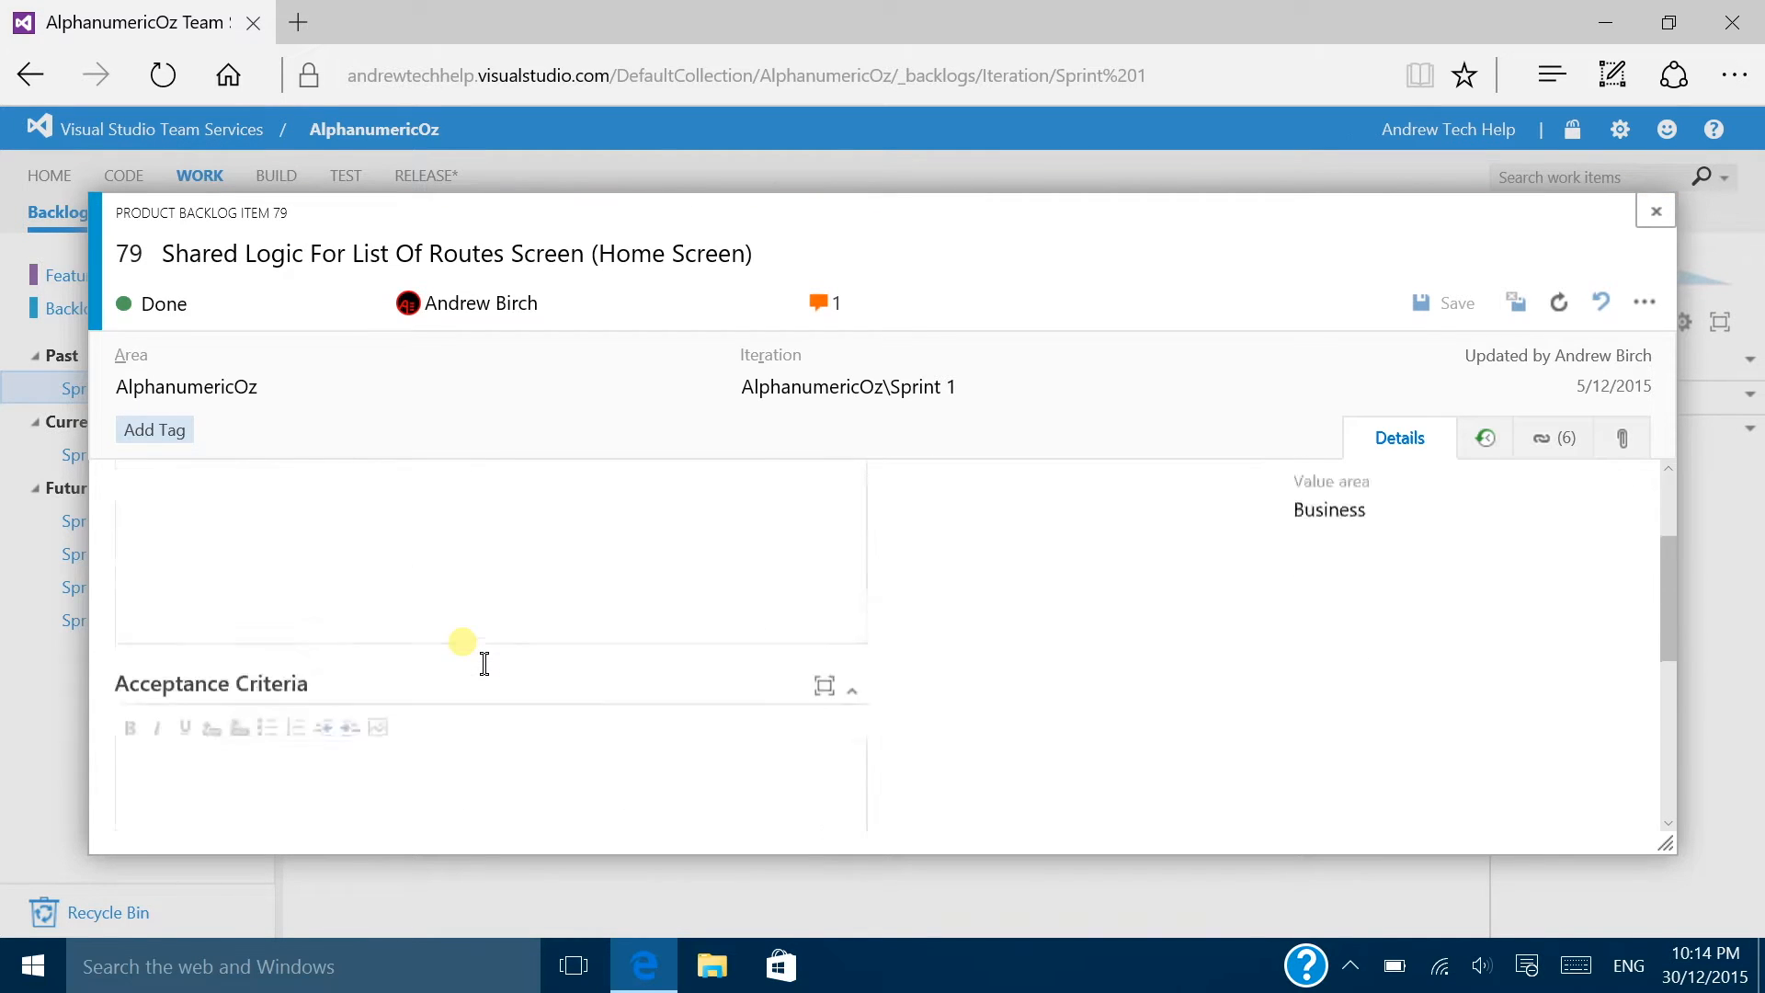
{"action": "scroll", "coordinate": [484, 663], "scroll_direction": "down", "scroll_amount": 2}
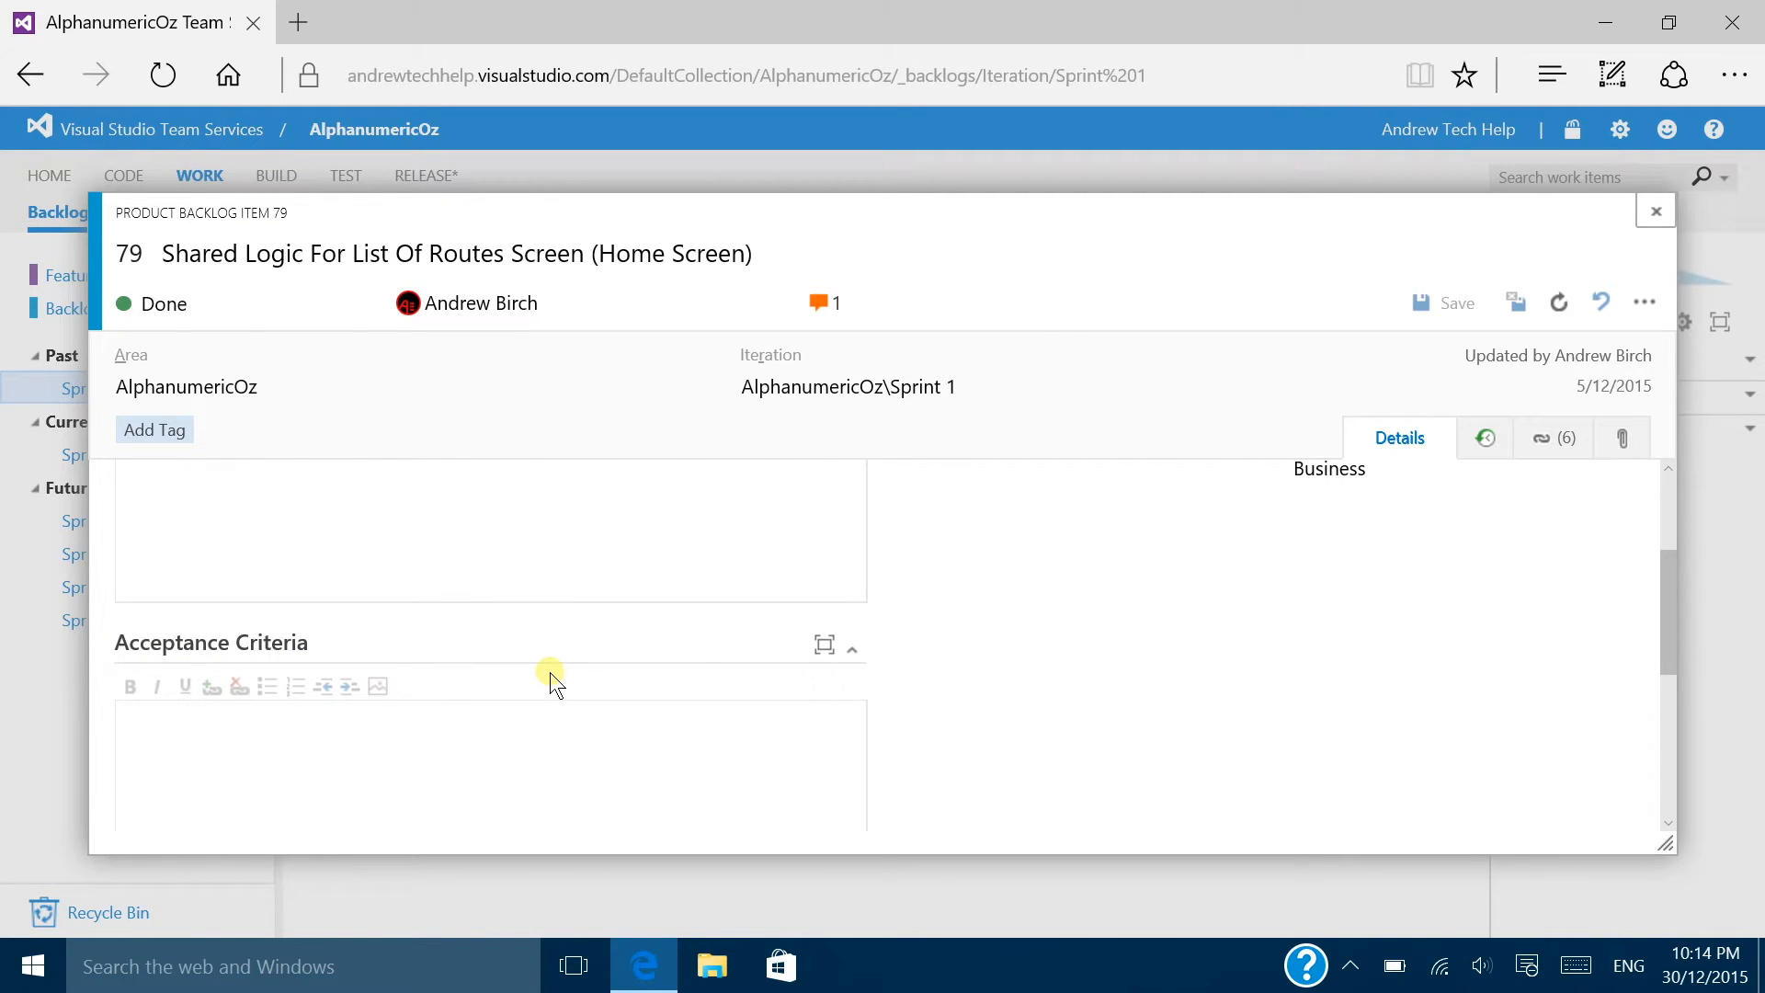
{"action": "scroll", "coordinate": [549, 679], "scroll_direction": "up", "scroll_amount": 3}
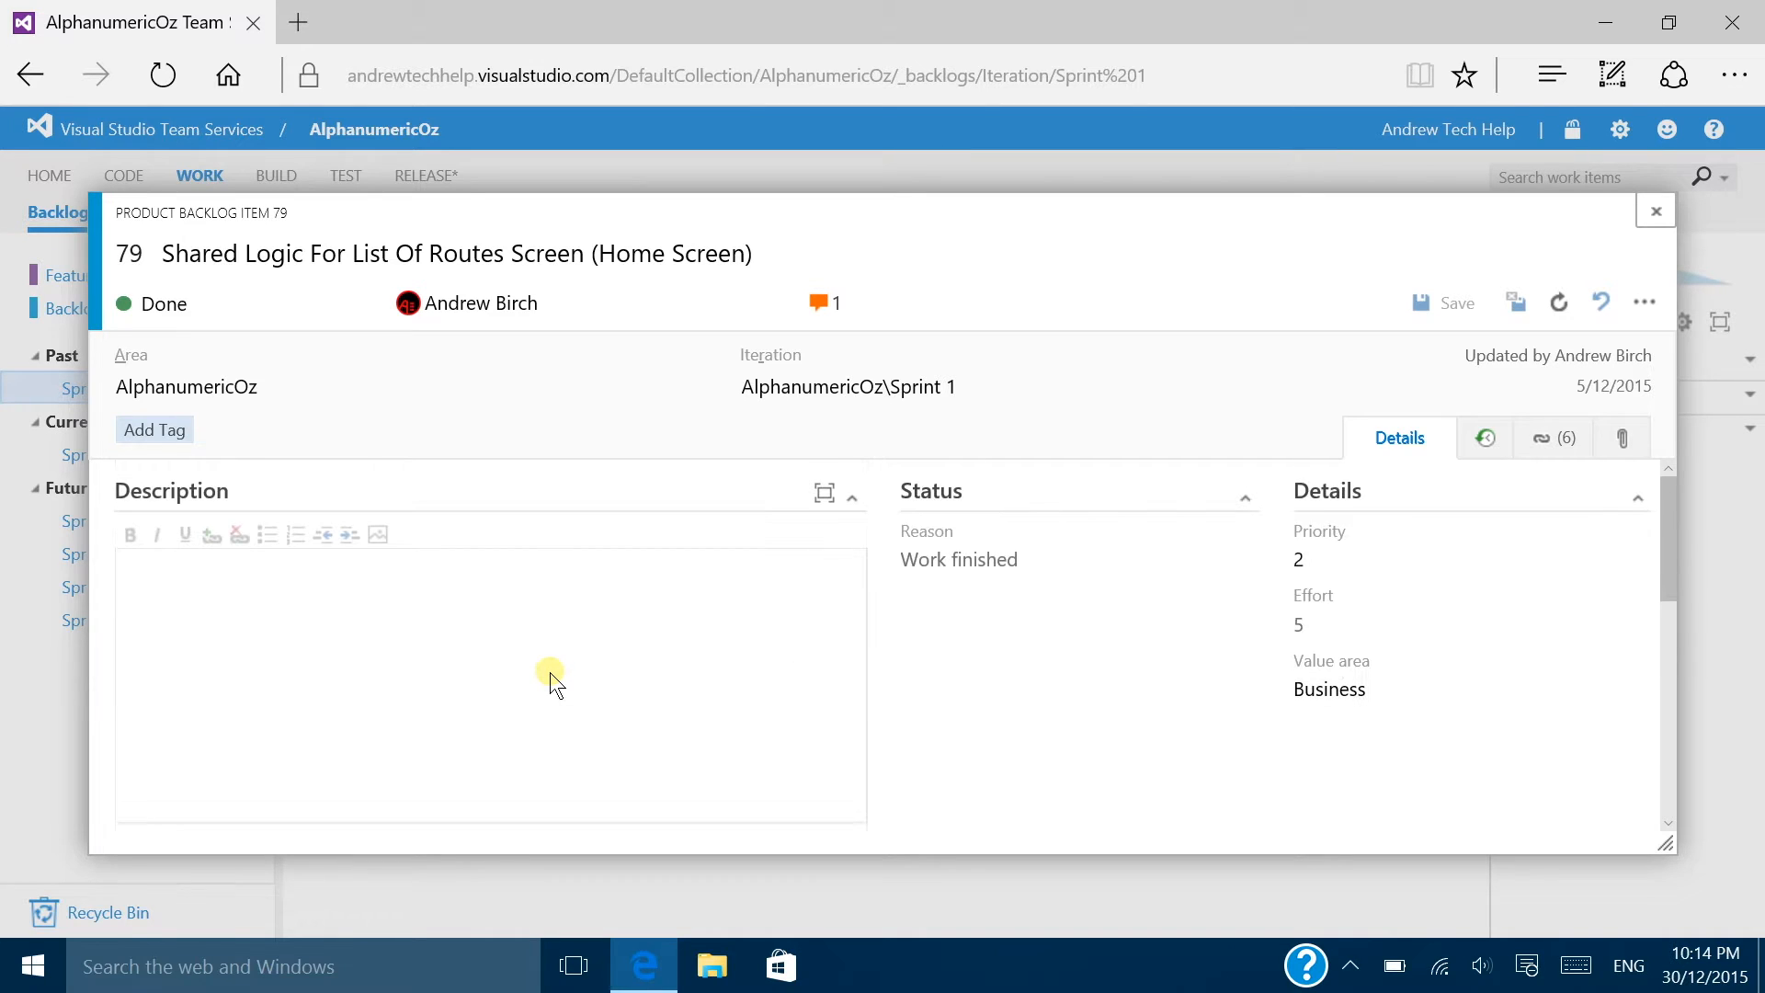
{"action": "scroll", "coordinate": [551, 717], "scroll_direction": "down", "scroll_amount": 3}
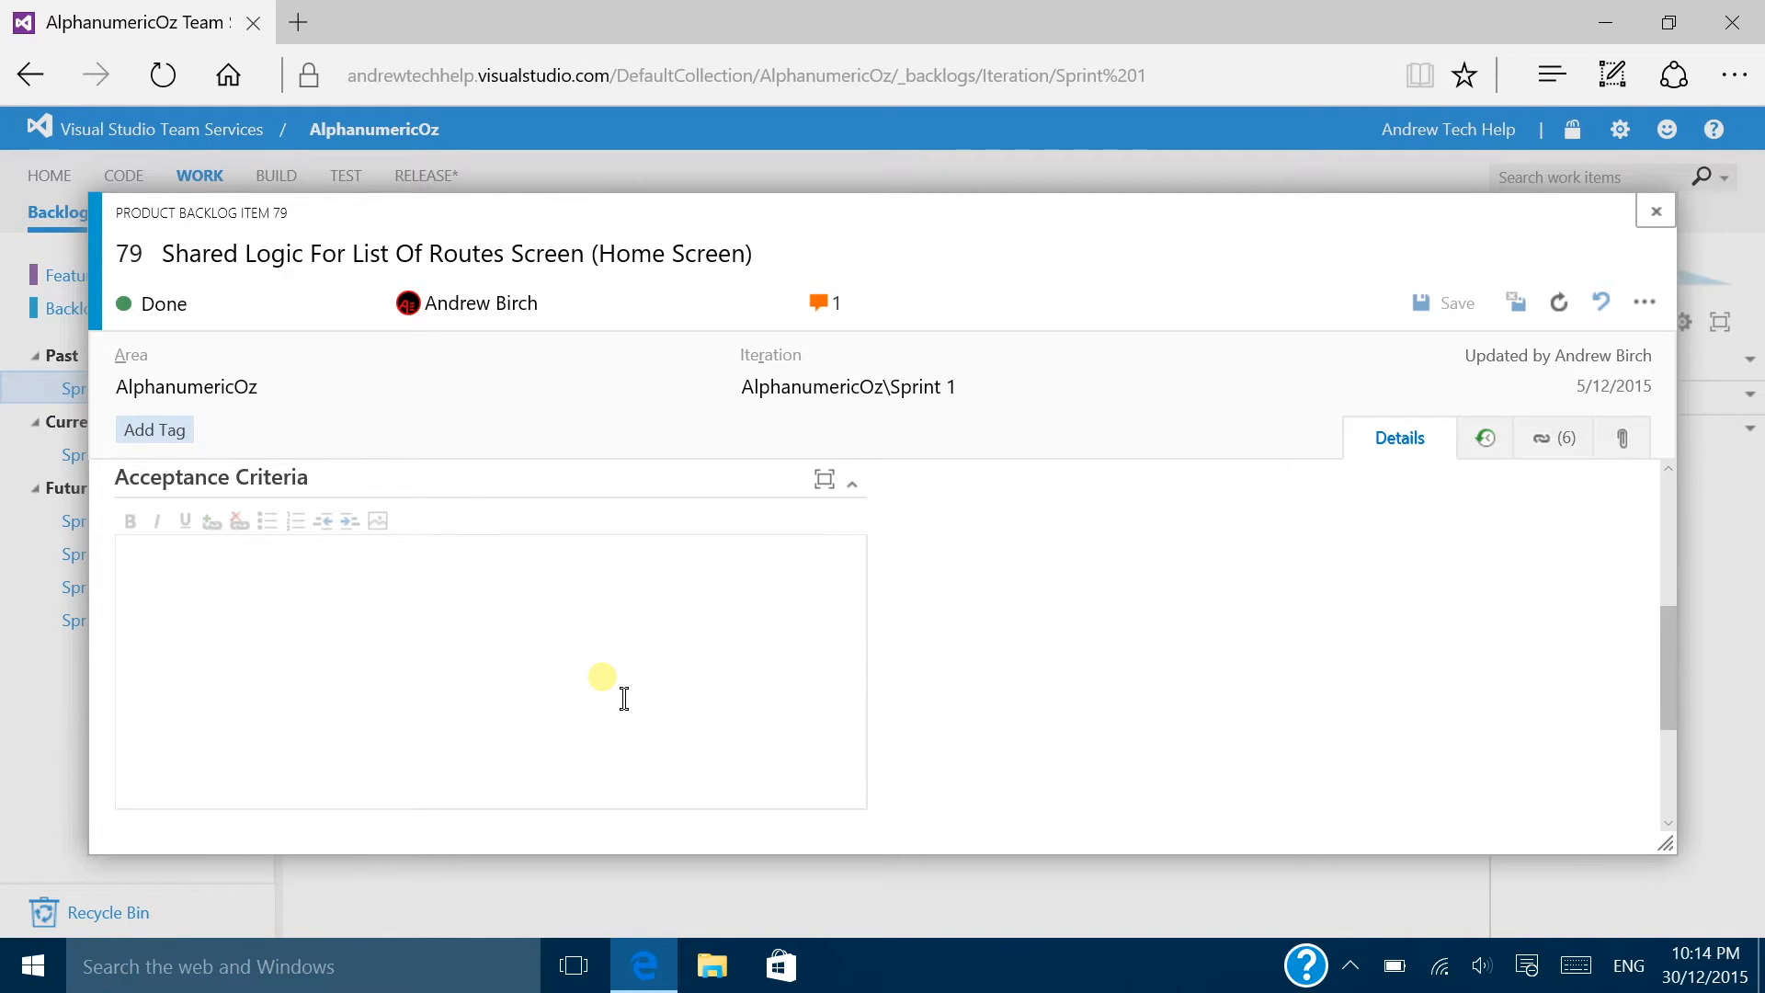
{"action": "left_click", "coordinate": [1655, 215]}
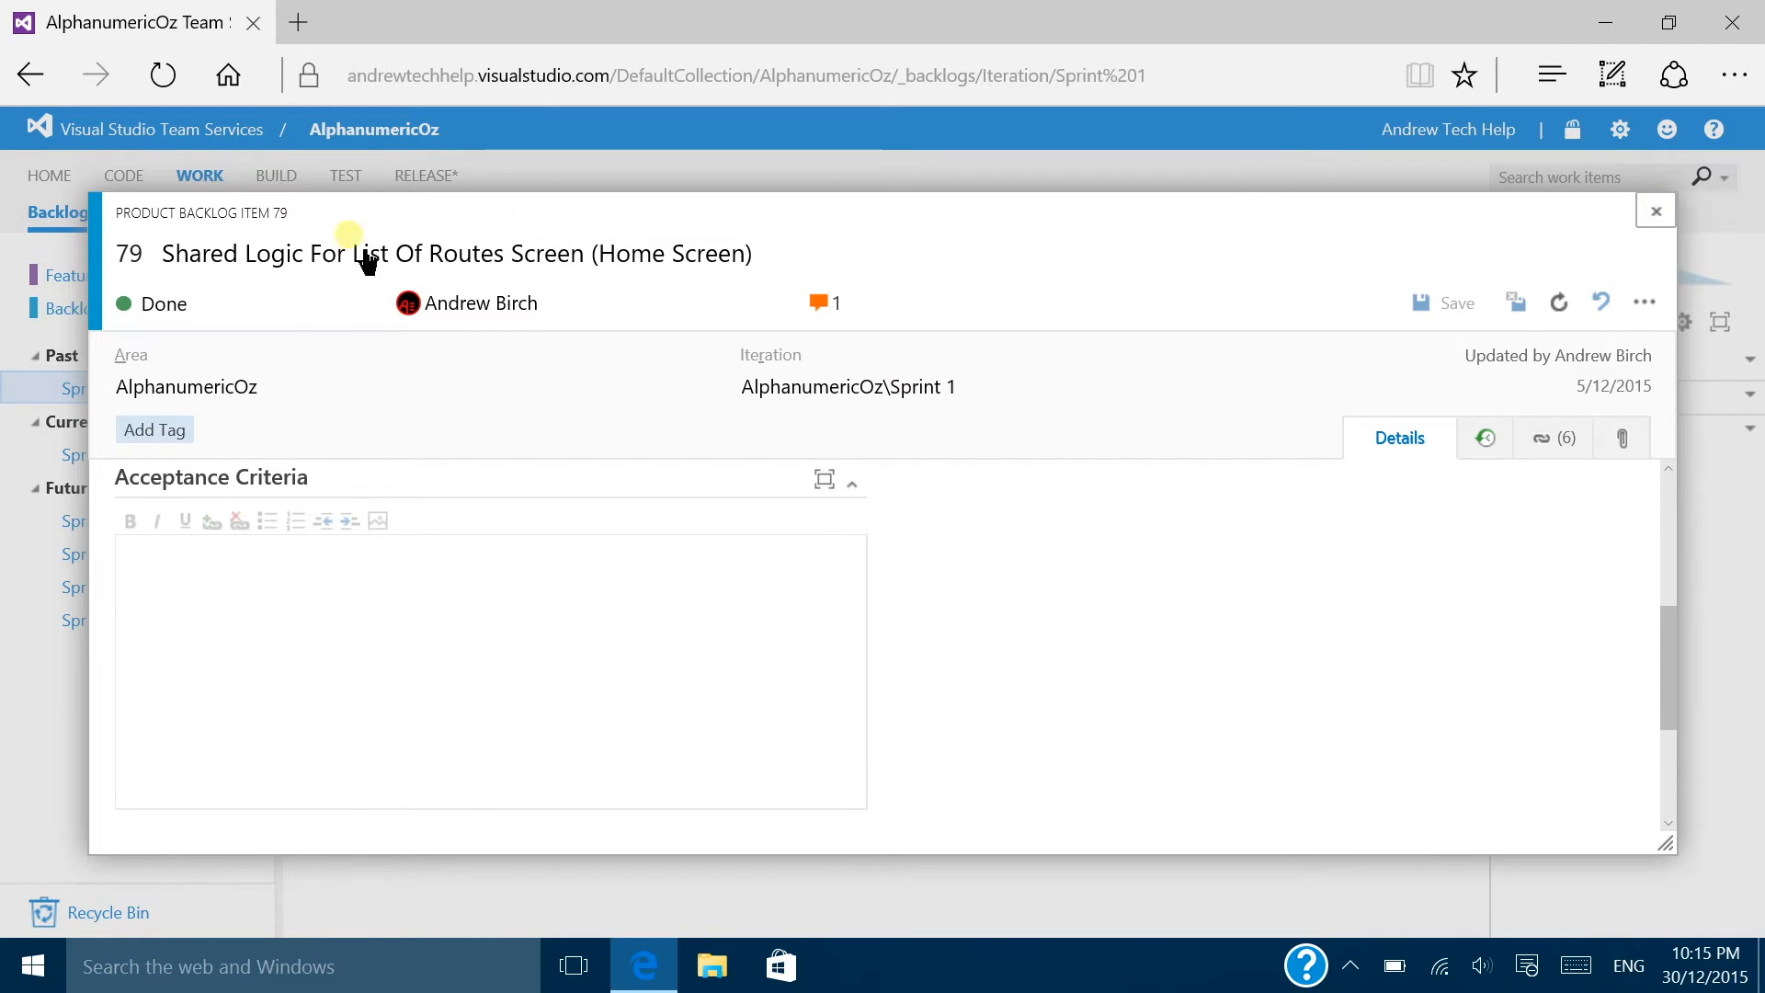
Step: Move all six Approved route details items to Committed on the Backlog items board
{"action": "left_click", "coordinate": [140, 313]}
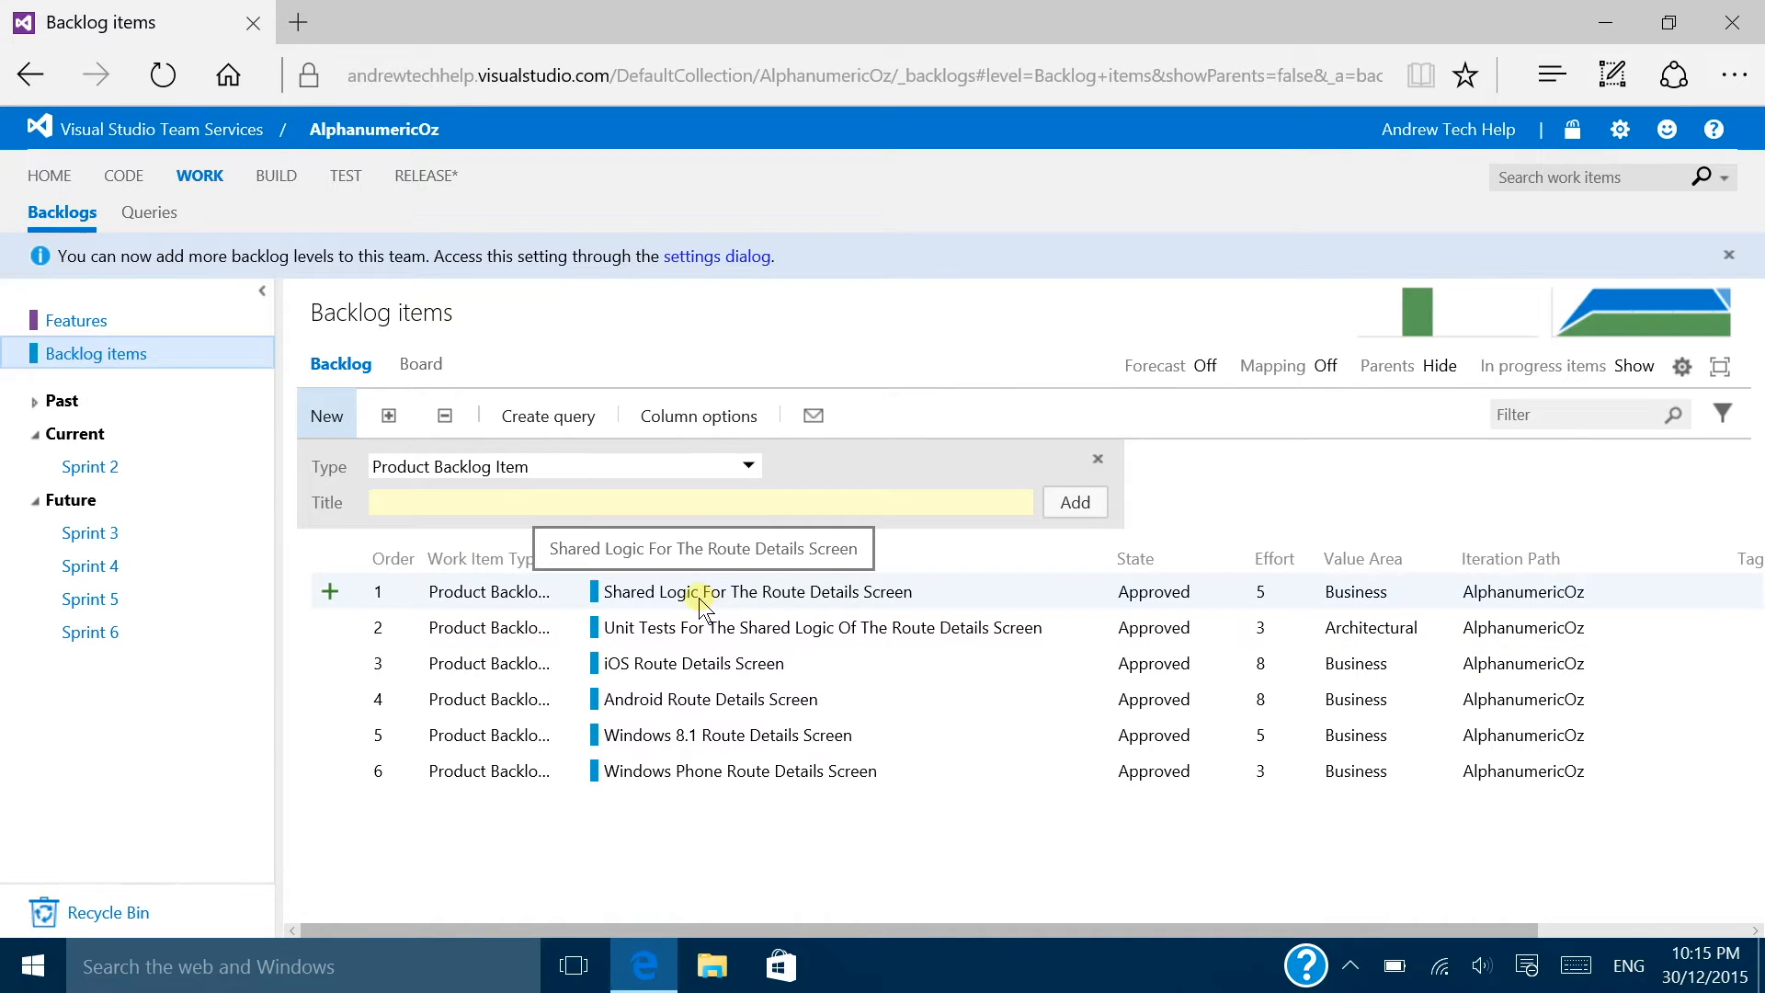
{"action": "left_click", "coordinate": [423, 365]}
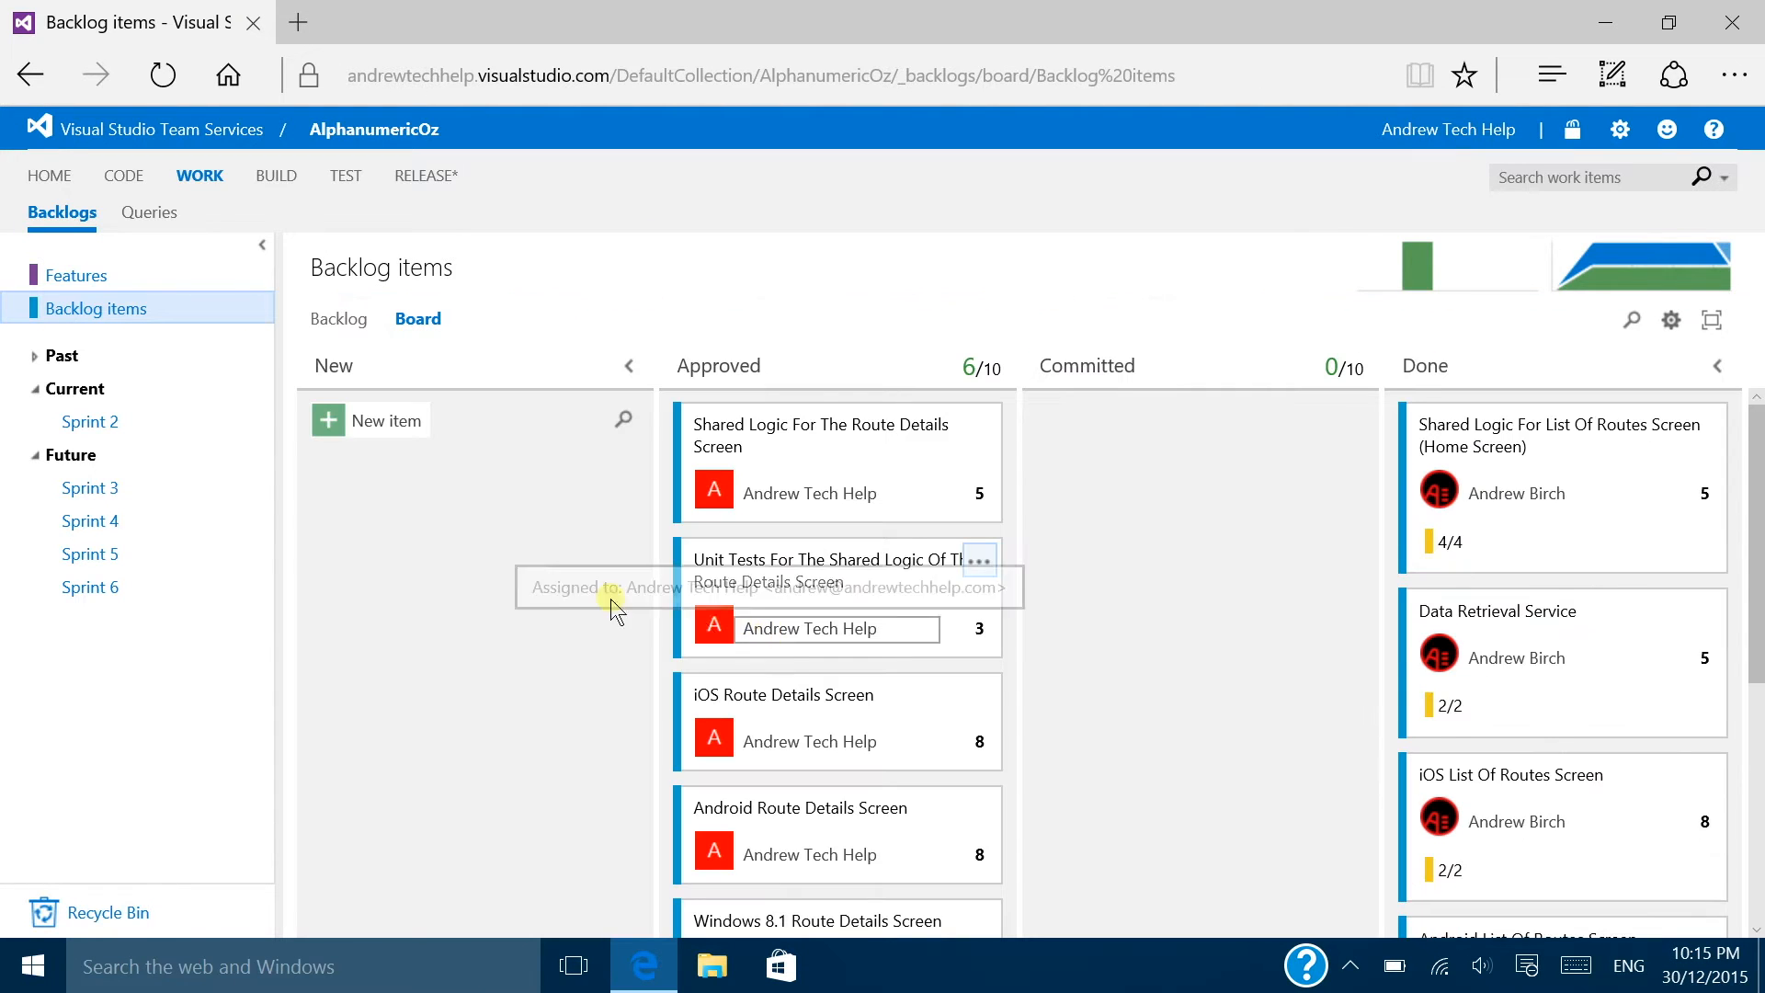
{"action": "scroll", "coordinate": [482, 581], "scroll_direction": "down", "scroll_amount": 4}
{"action": "scroll", "coordinate": [482, 581], "scroll_direction": "up", "scroll_amount": 3}
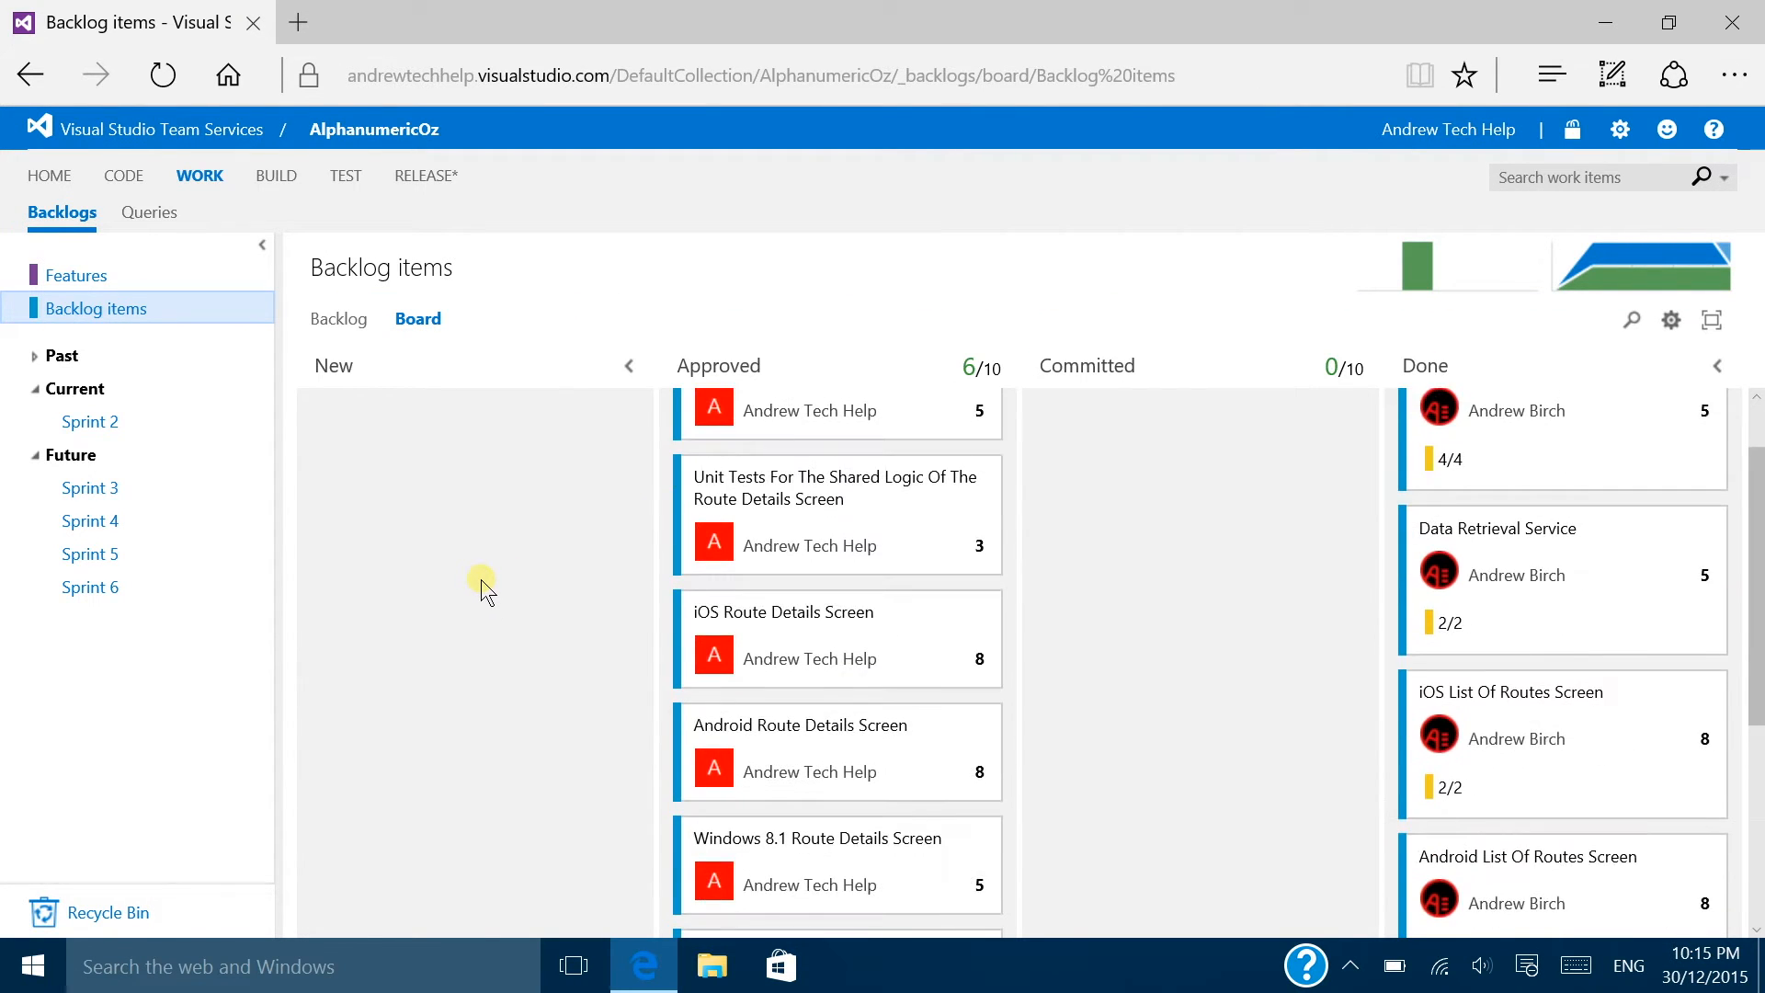
{"action": "scroll", "coordinate": [481, 579], "scroll_direction": "up", "scroll_amount": 2}
{"action": "left_click_drag", "start_coordinate": [929, 454], "coordinate": [1021, 488]}
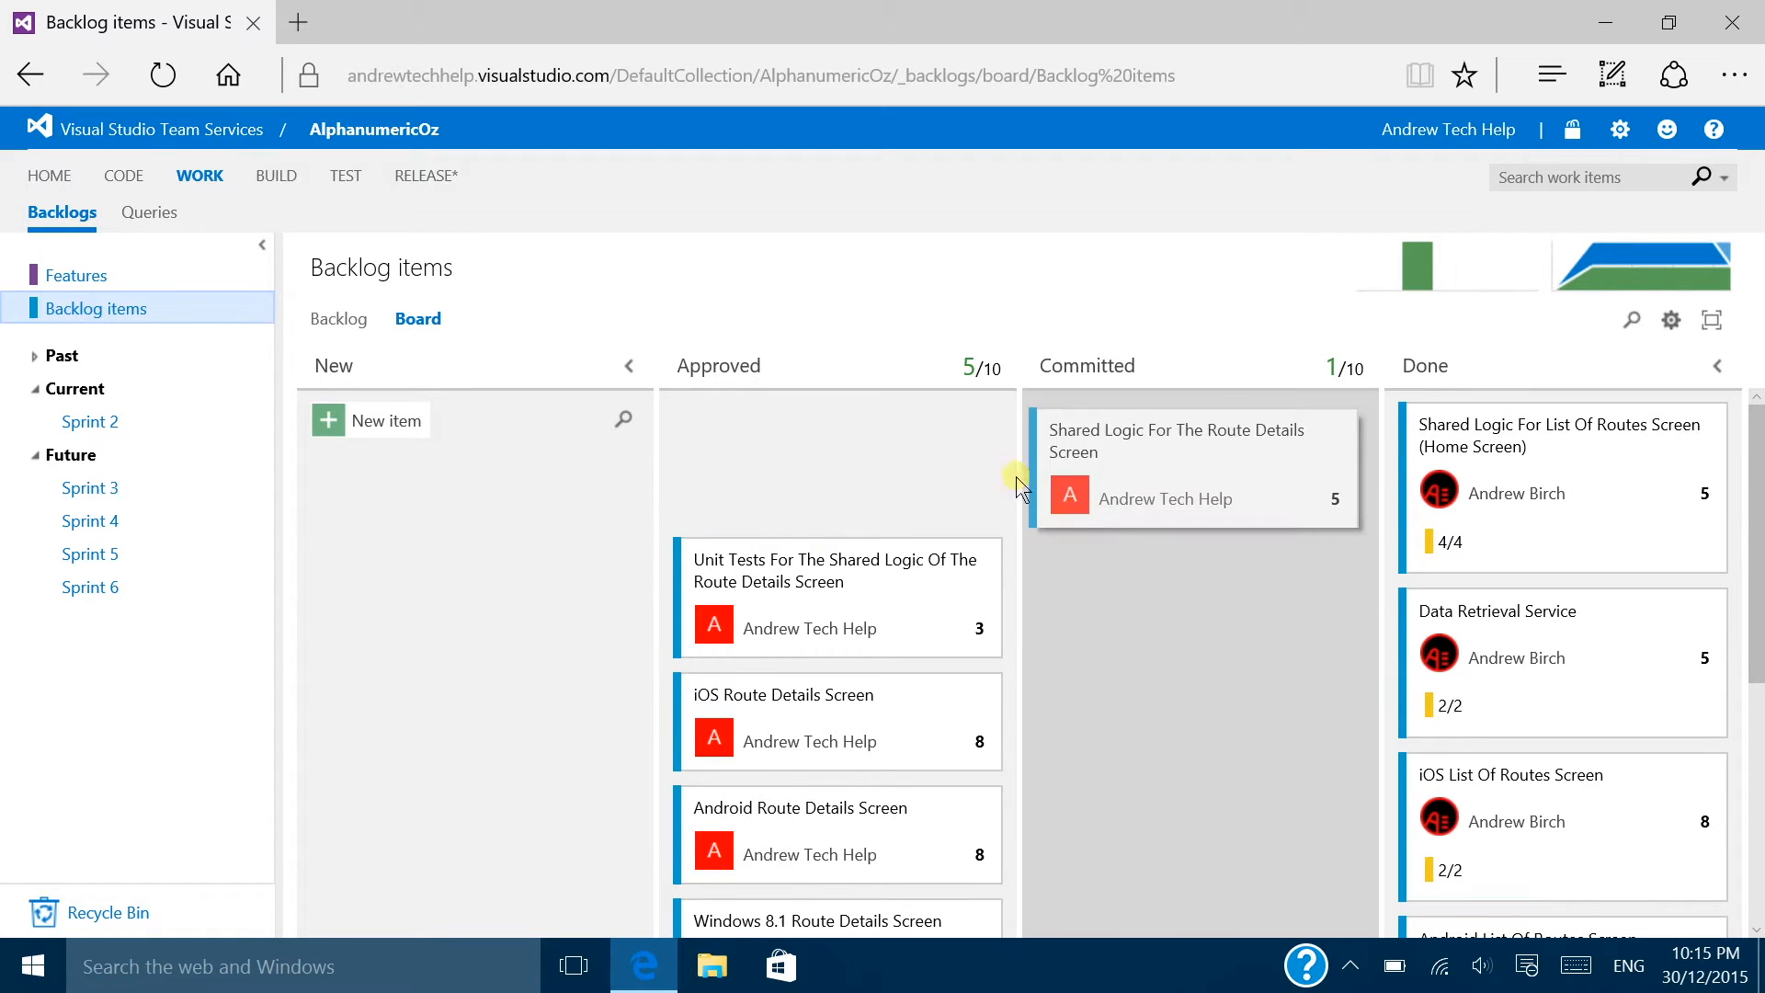
{"action": "left_click_drag", "start_coordinate": [854, 456], "coordinate": [1130, 588]}
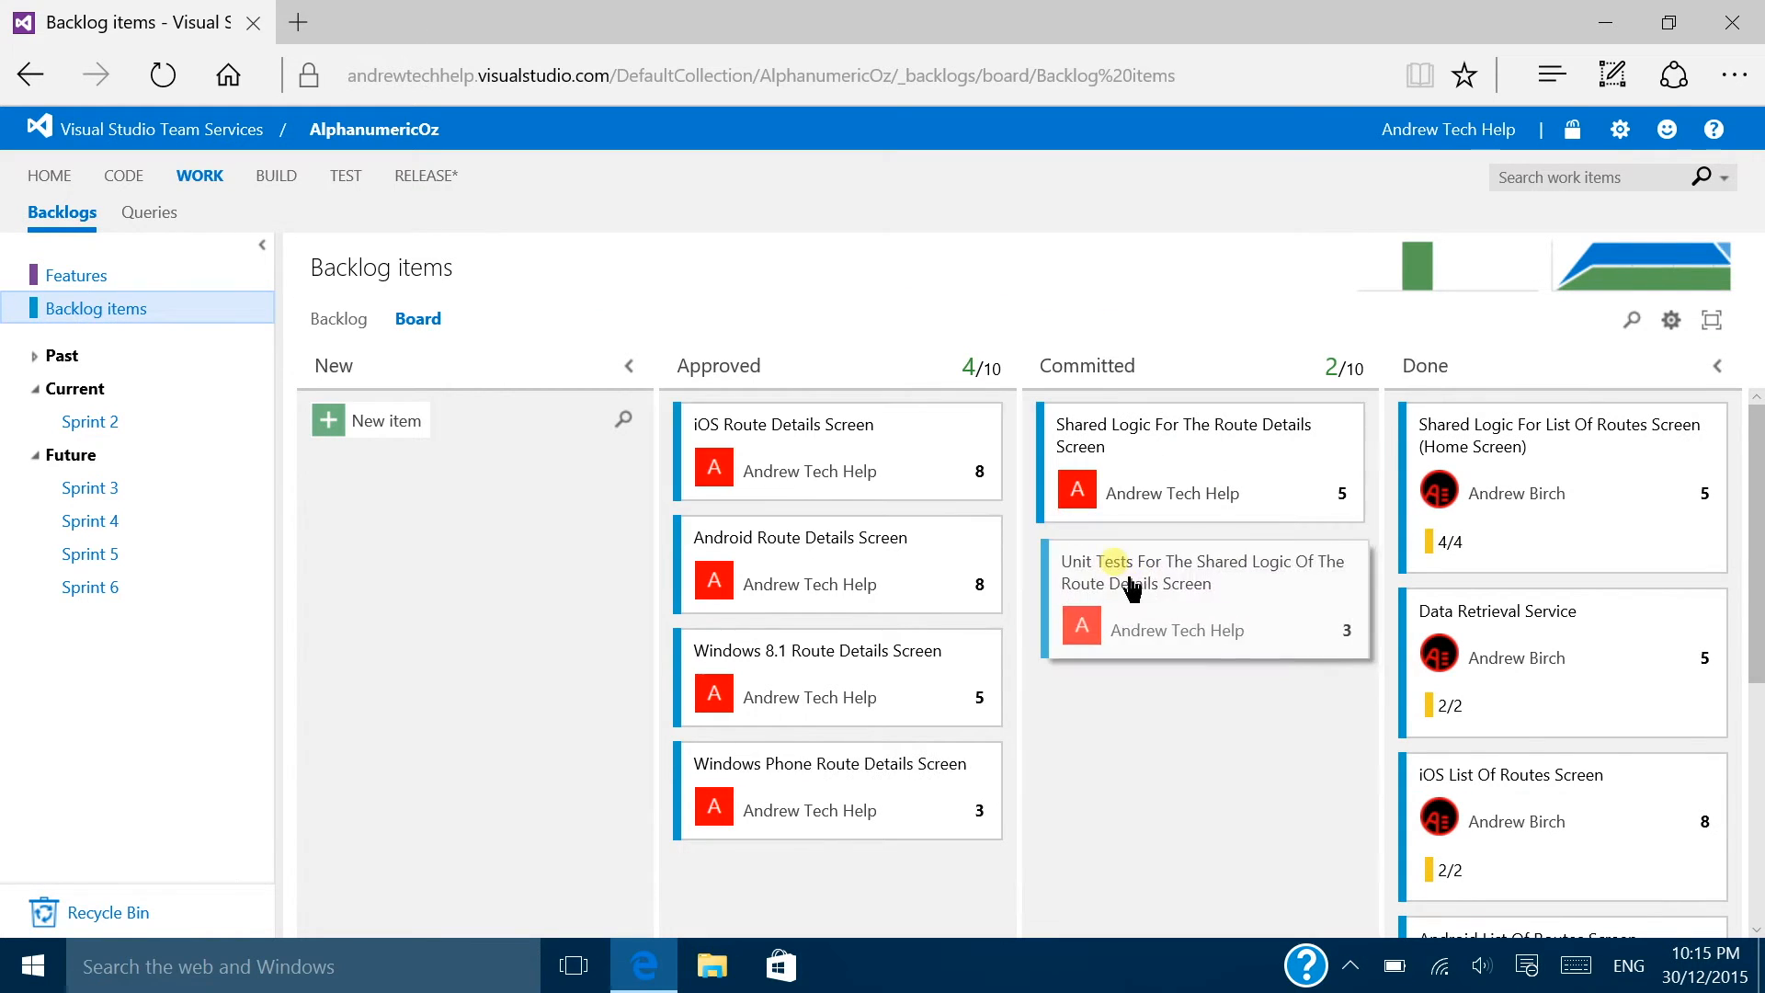
{"action": "left_click_drag", "start_coordinate": [851, 441], "coordinate": [1140, 691]}
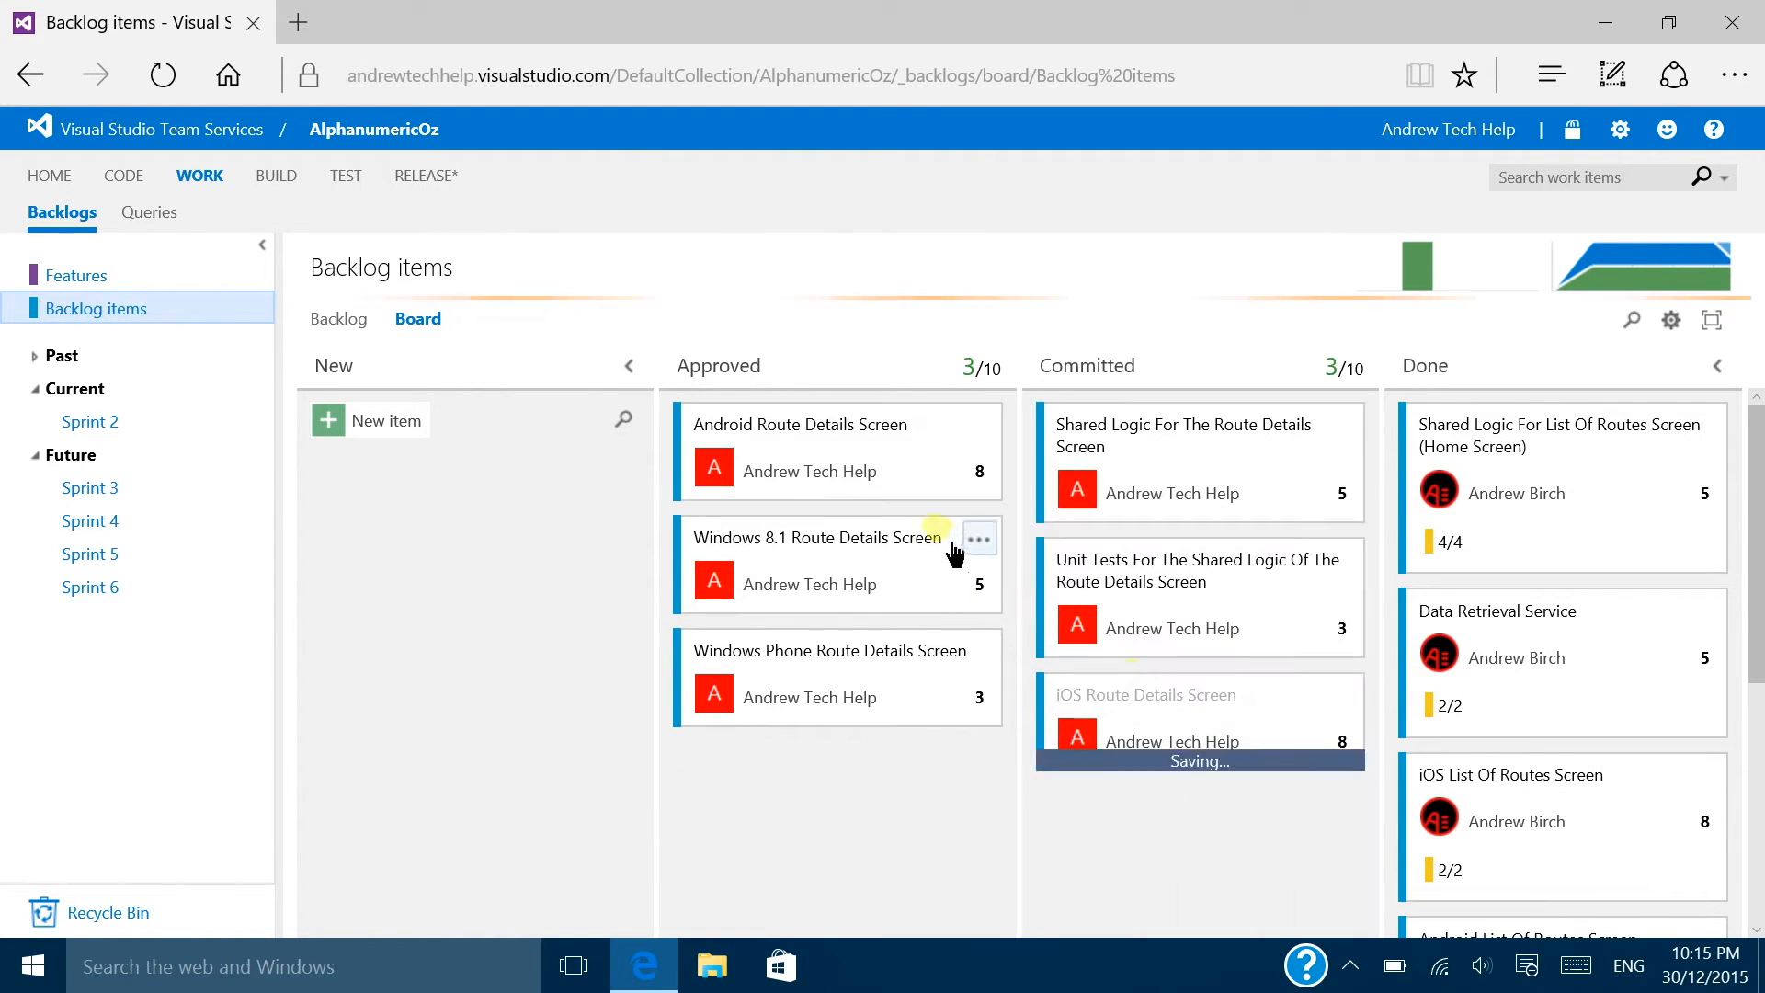
{"action": "left_click_drag", "start_coordinate": [721, 435], "coordinate": [1172, 827]}
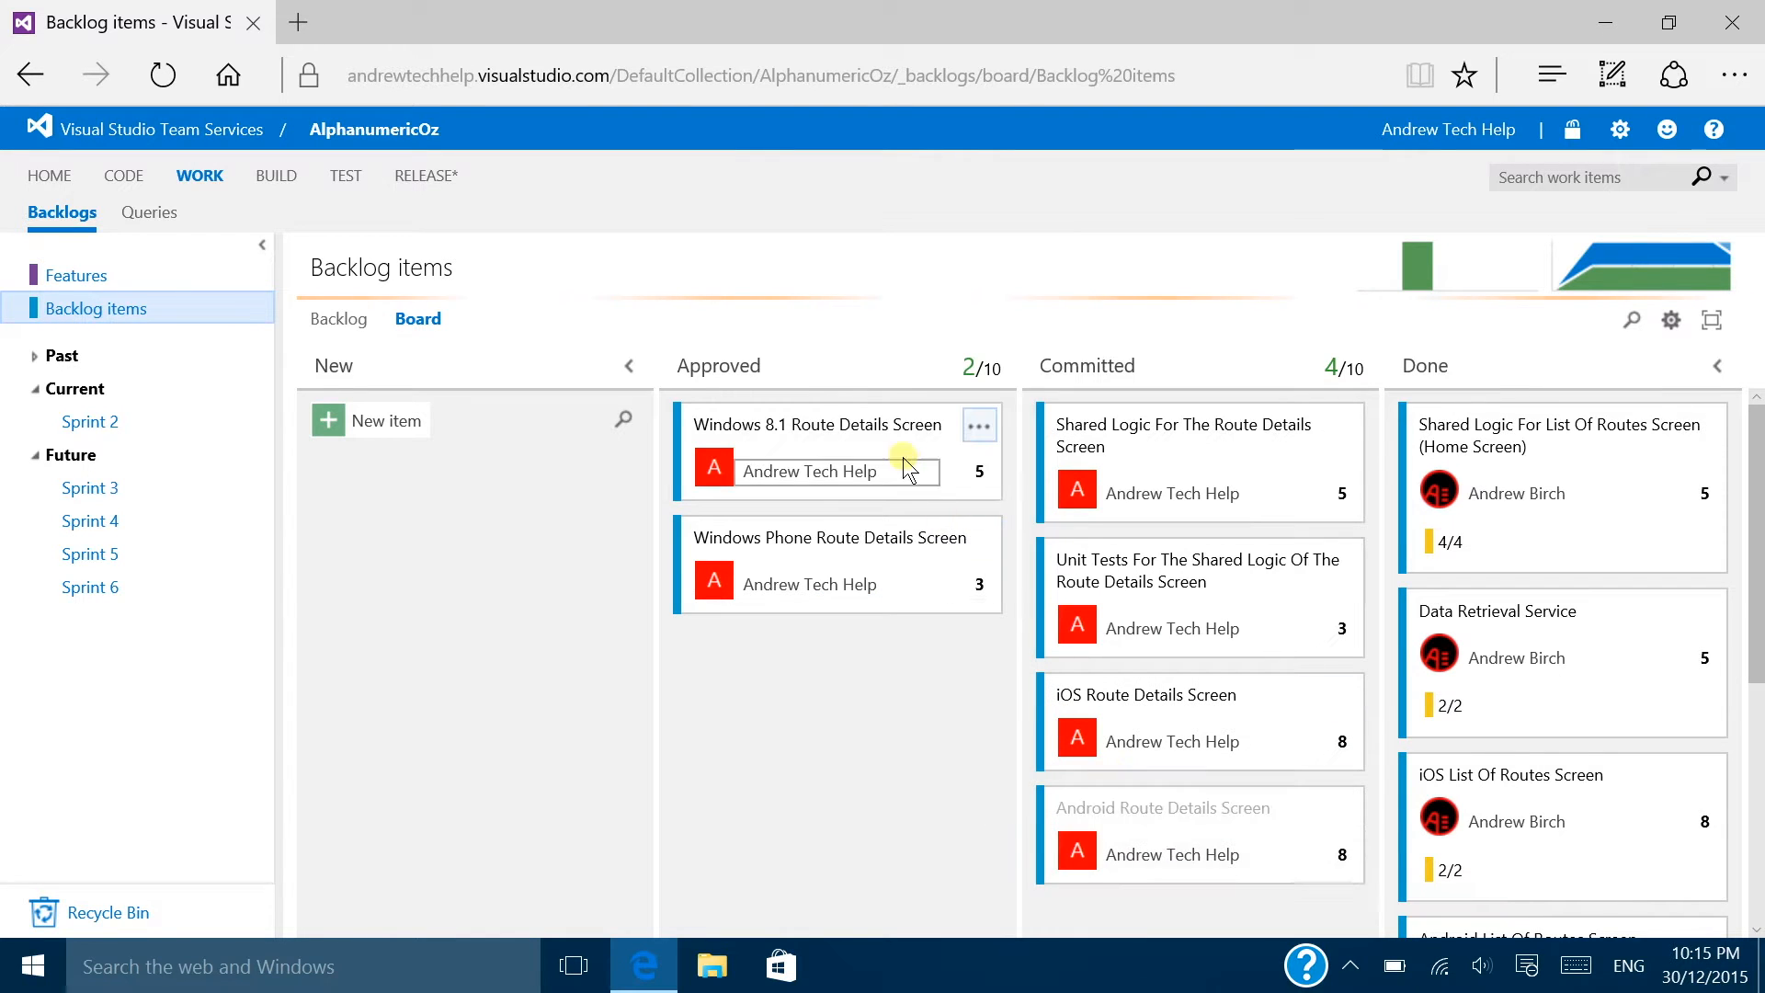
{"action": "left_click_drag", "start_coordinate": [918, 488], "coordinate": [1197, 645]}
{"action": "left_click_drag", "start_coordinate": [874, 488], "coordinate": [1166, 634]}
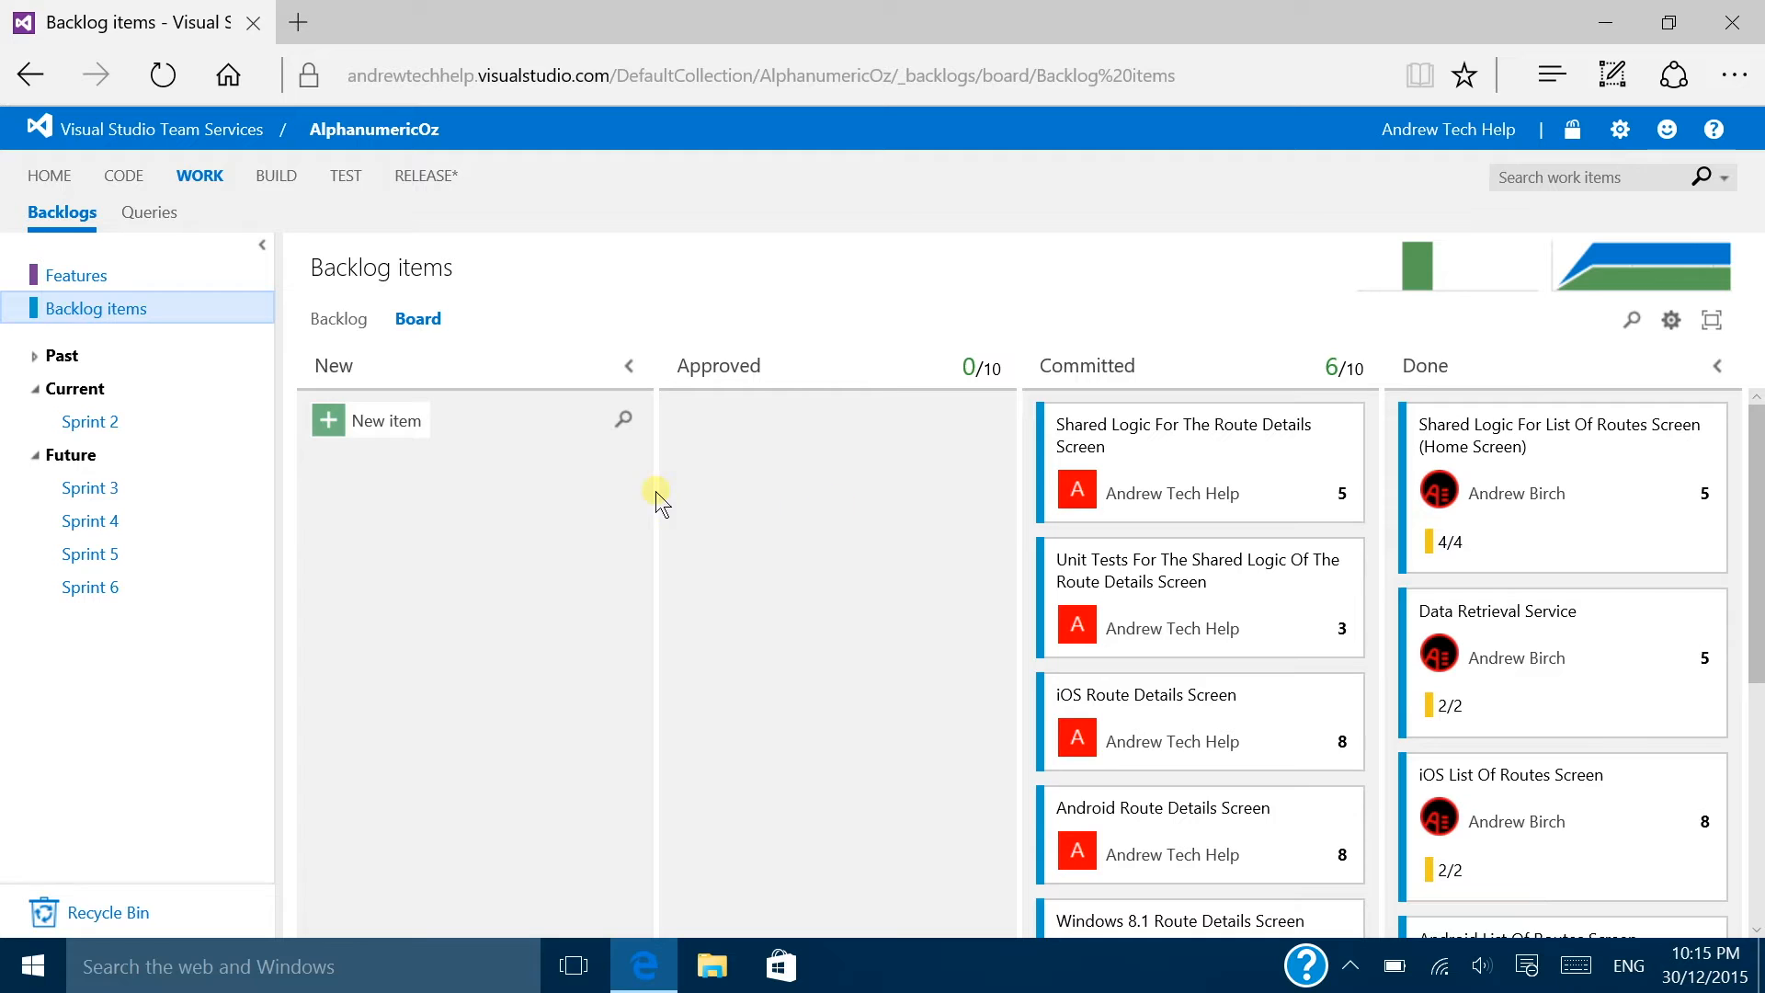
Step: Assign all six committed route details items in the product backlog list to Sprint 2
{"action": "left_click", "coordinate": [347, 324]}
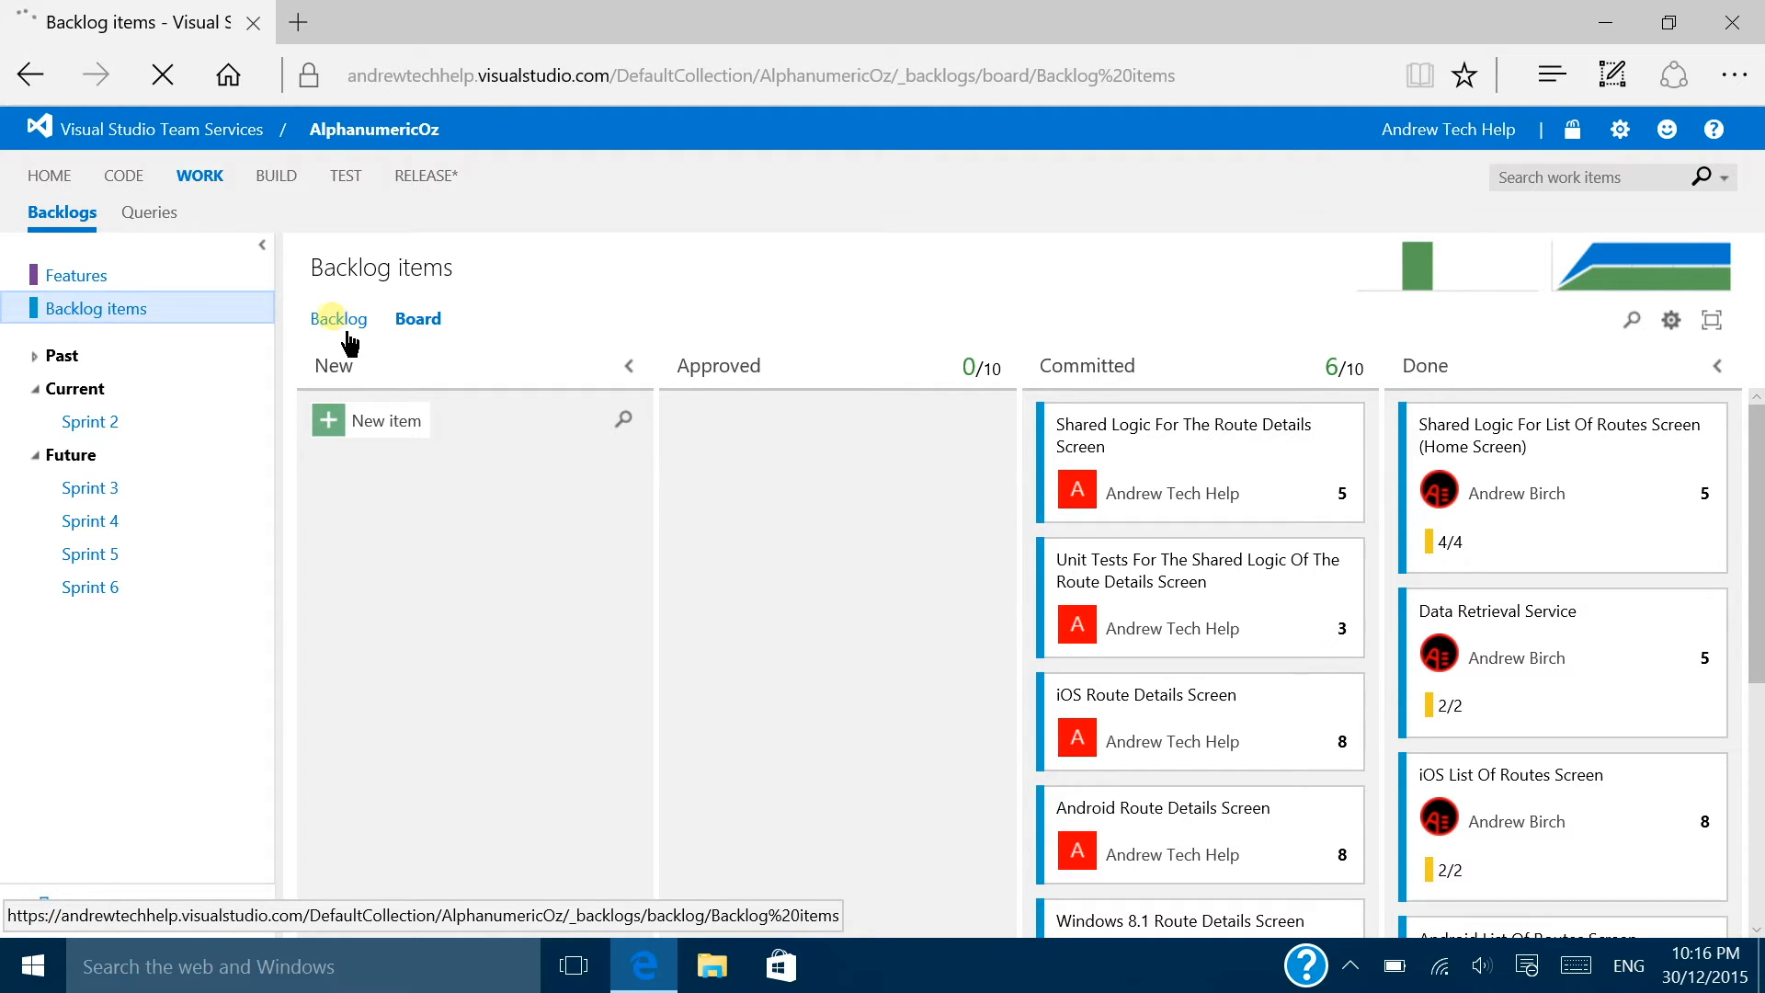
{"action": "left_click", "coordinate": [321, 316]}
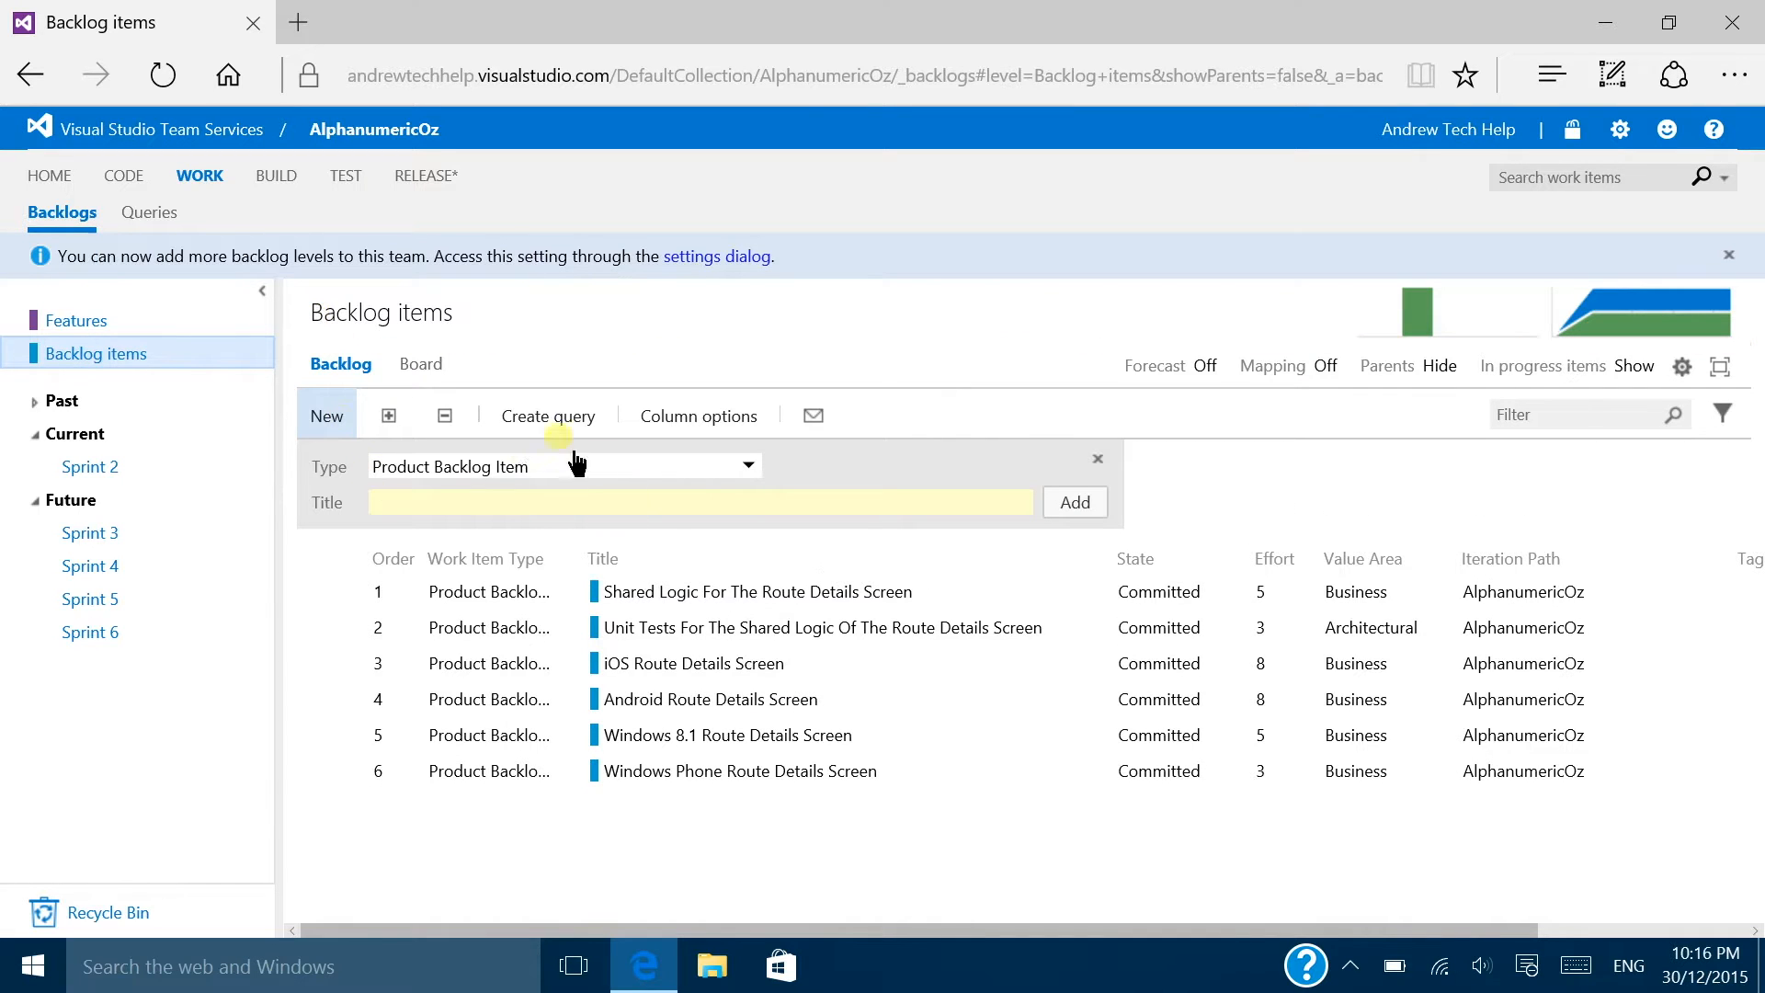
{"action": "left_click", "coordinate": [709, 596]}
{"action": "left_click", "coordinate": [723, 777], "text": "shift"}
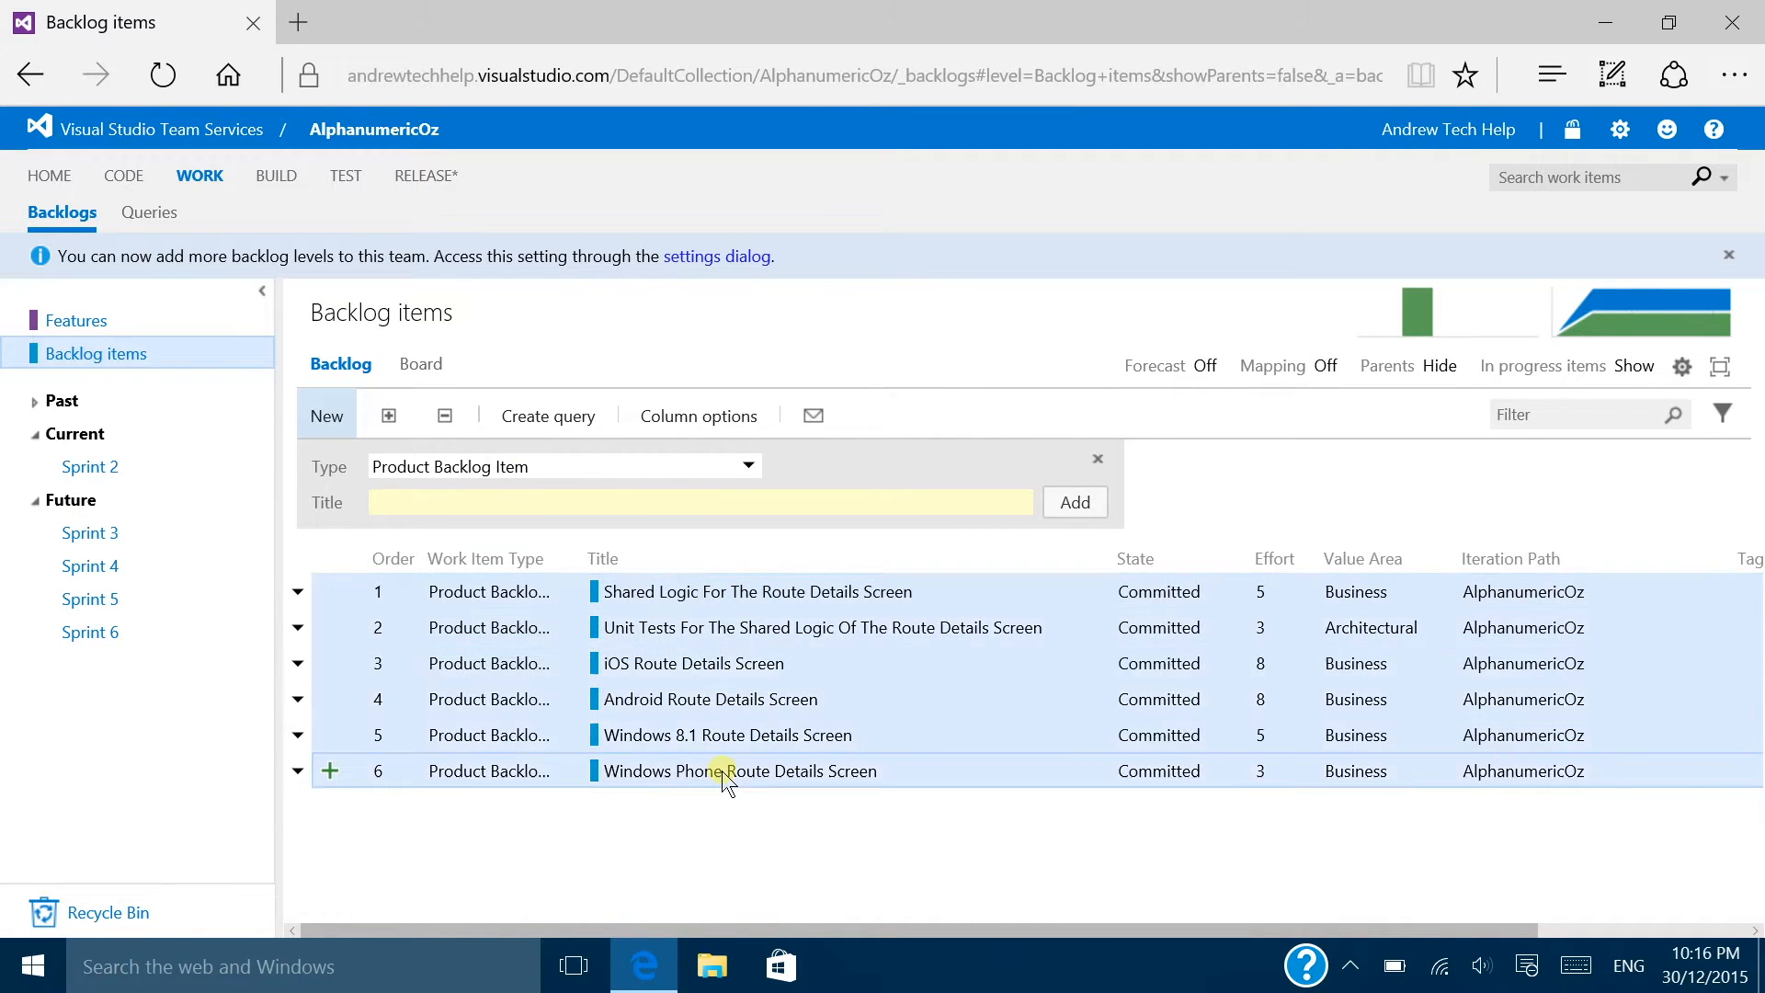
{"action": "left_click_drag", "start_coordinate": [726, 780], "coordinate": [110, 476]}
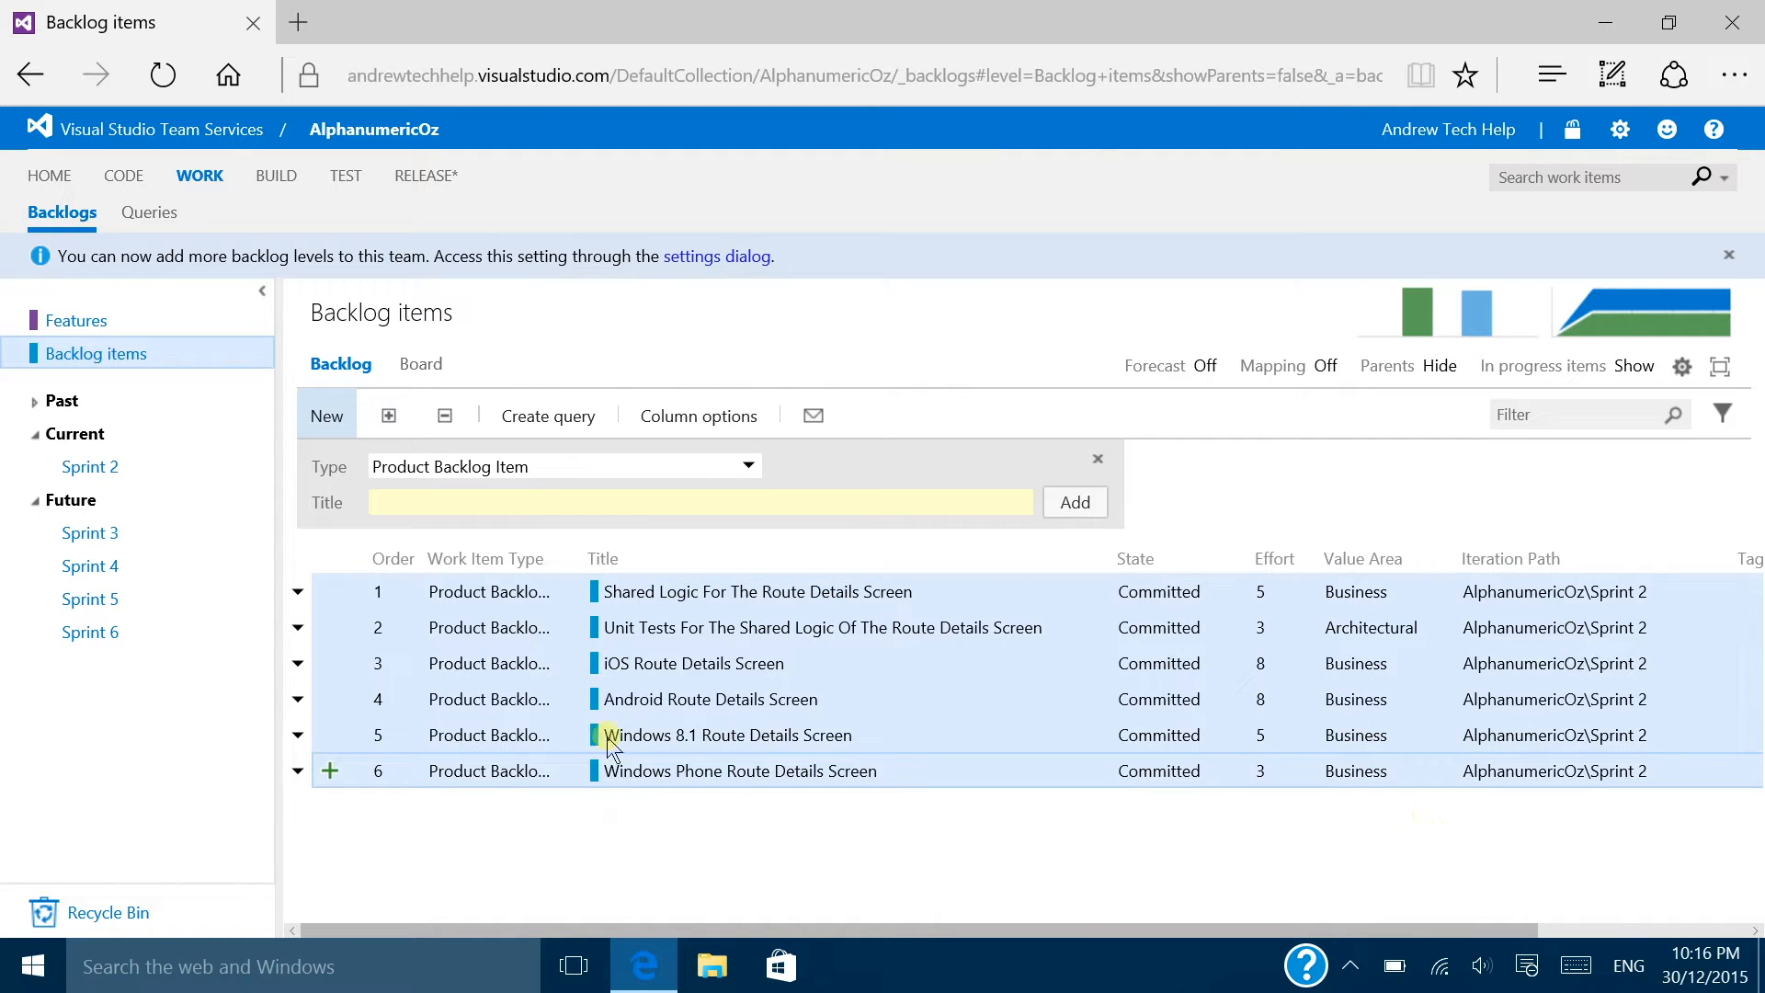
Step: Switch to the browser on Desktop 3, refresh the Sprint 2 page and show its backlog
{"action": "left_click", "coordinate": [575, 965]}
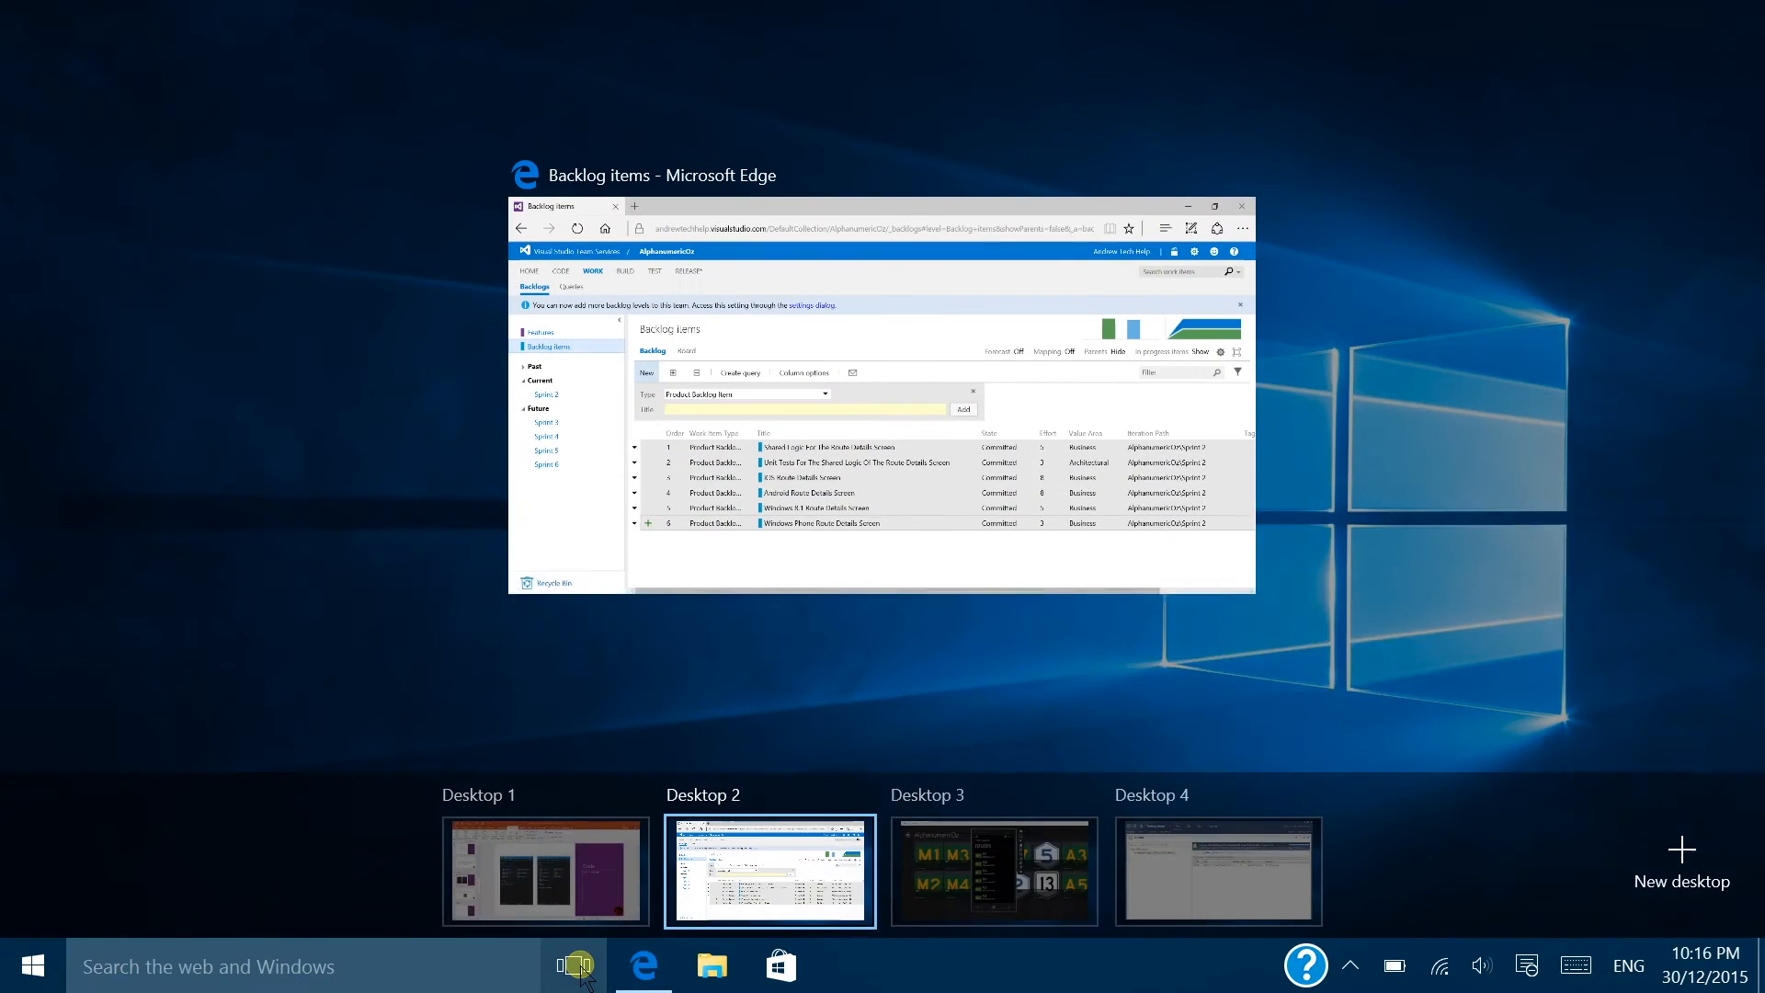
{"action": "left_click", "coordinate": [931, 880]}
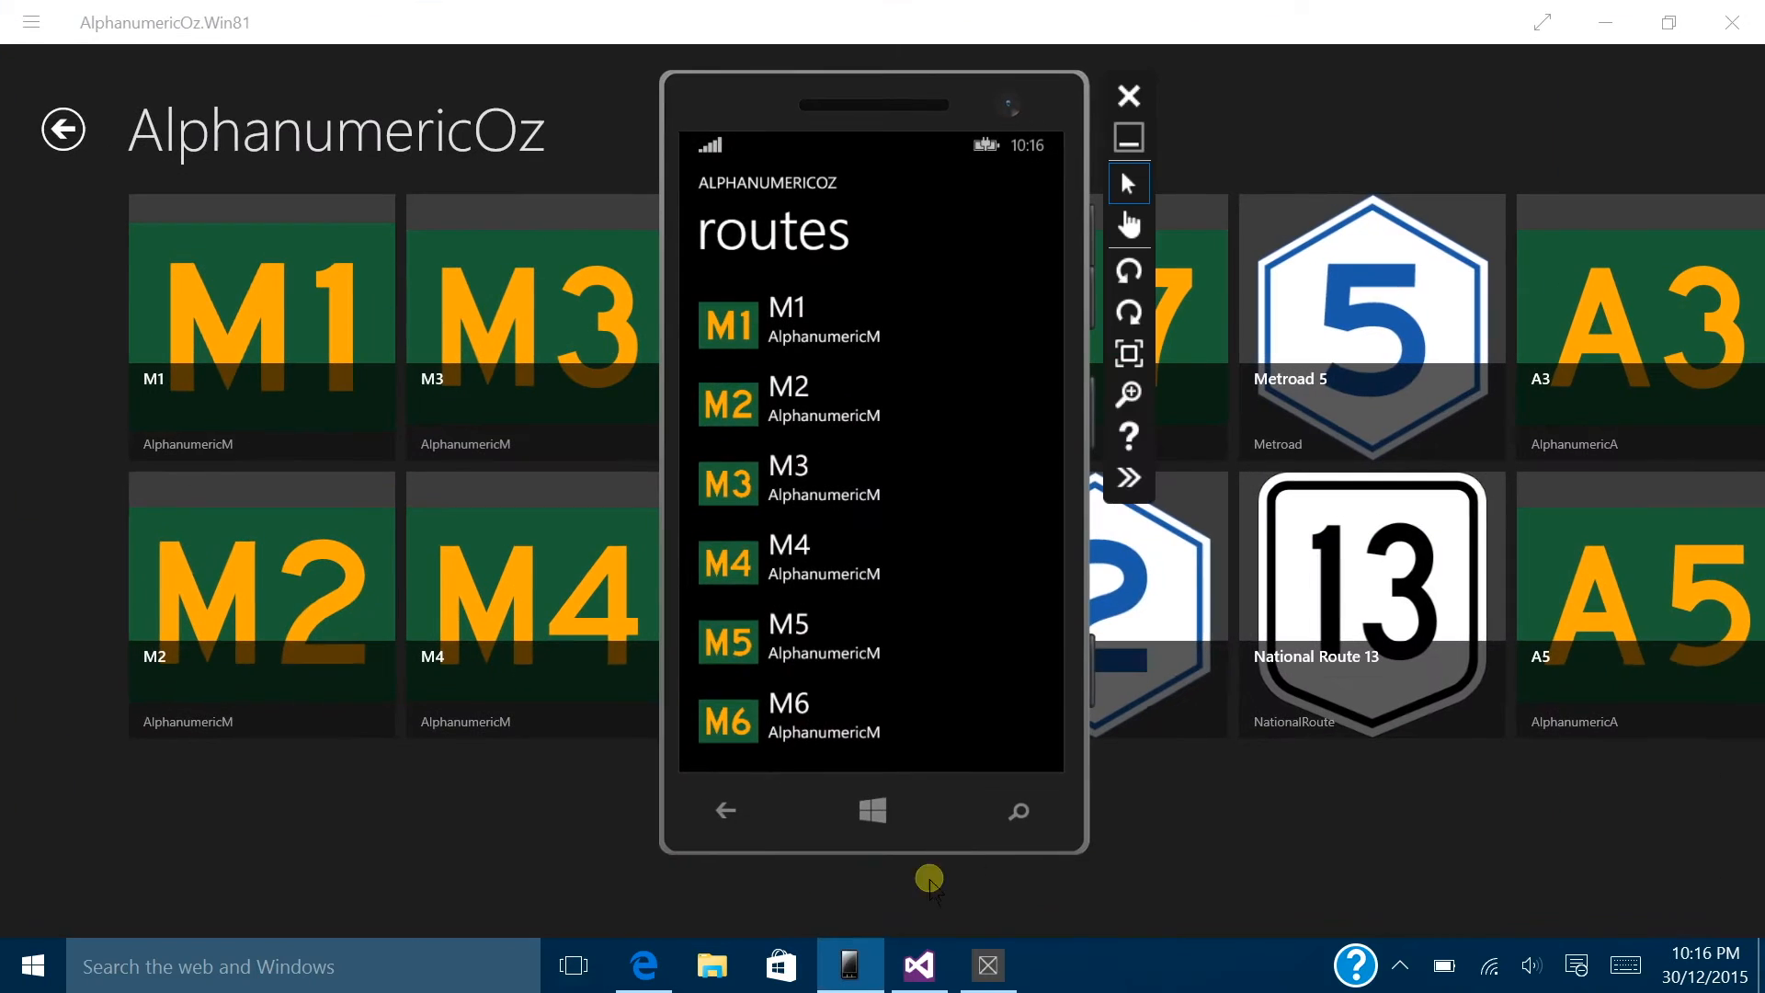
{"action": "left_click", "coordinate": [641, 967]}
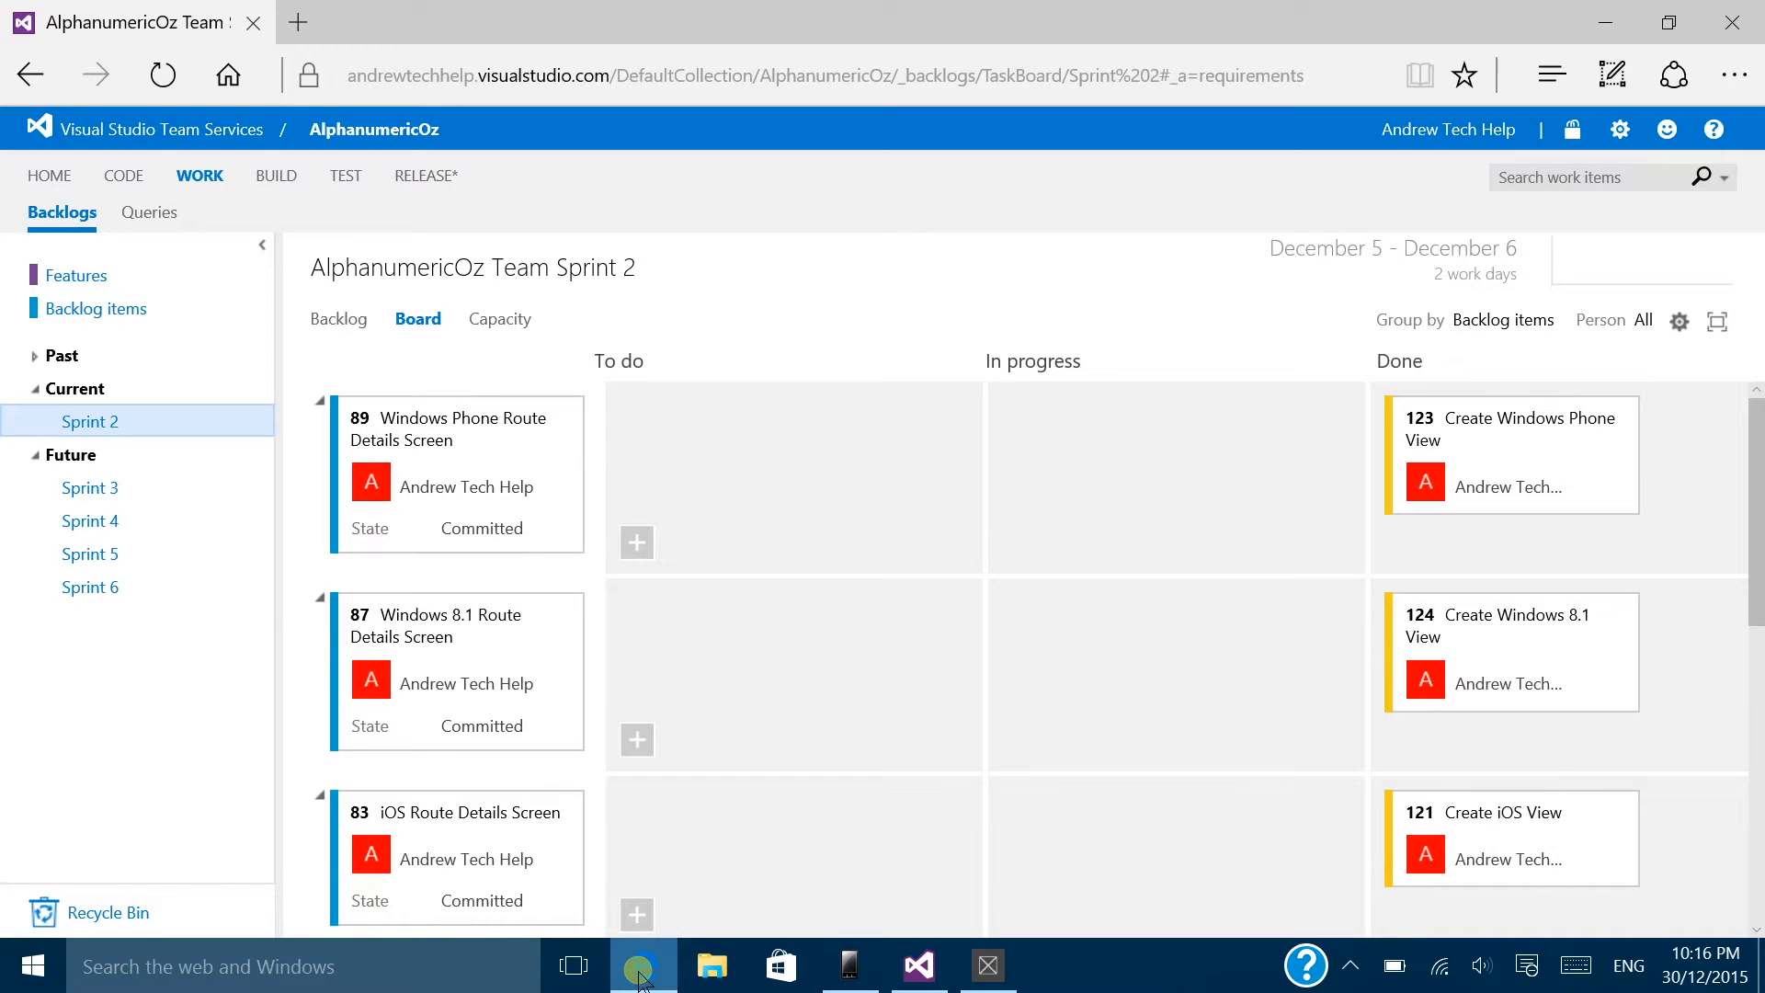
{"action": "left_click", "coordinate": [152, 75]}
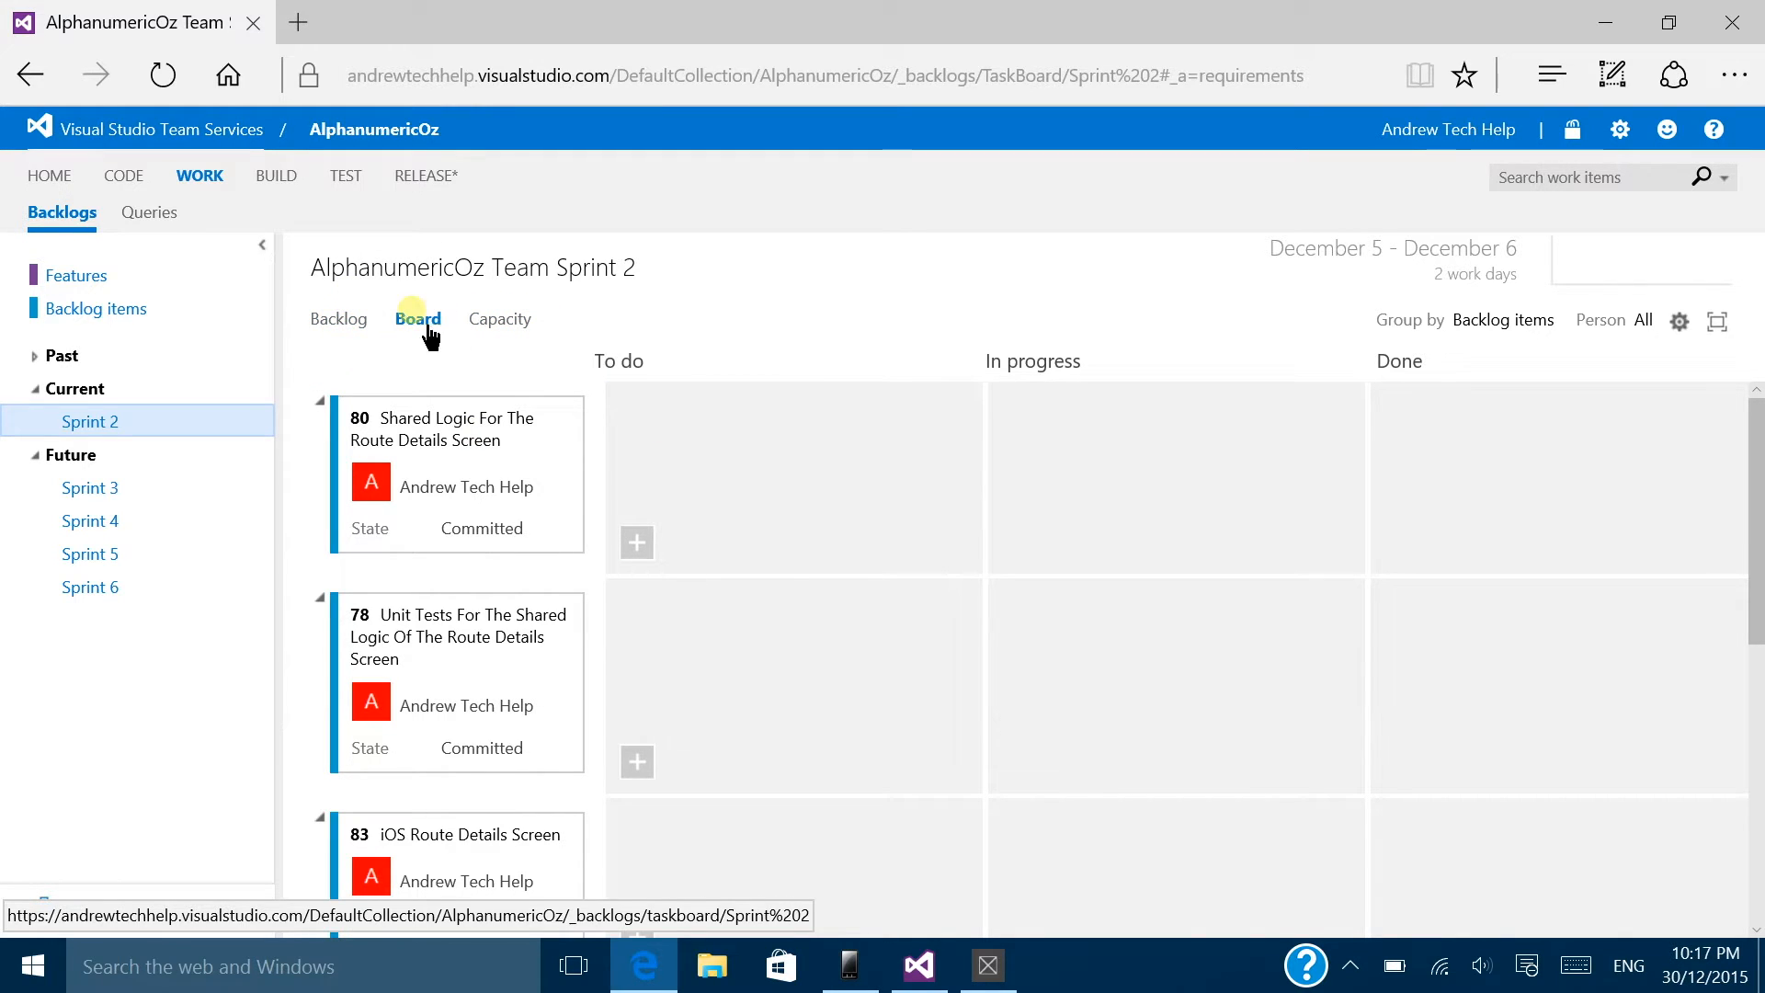
{"action": "left_click", "coordinate": [357, 336]}
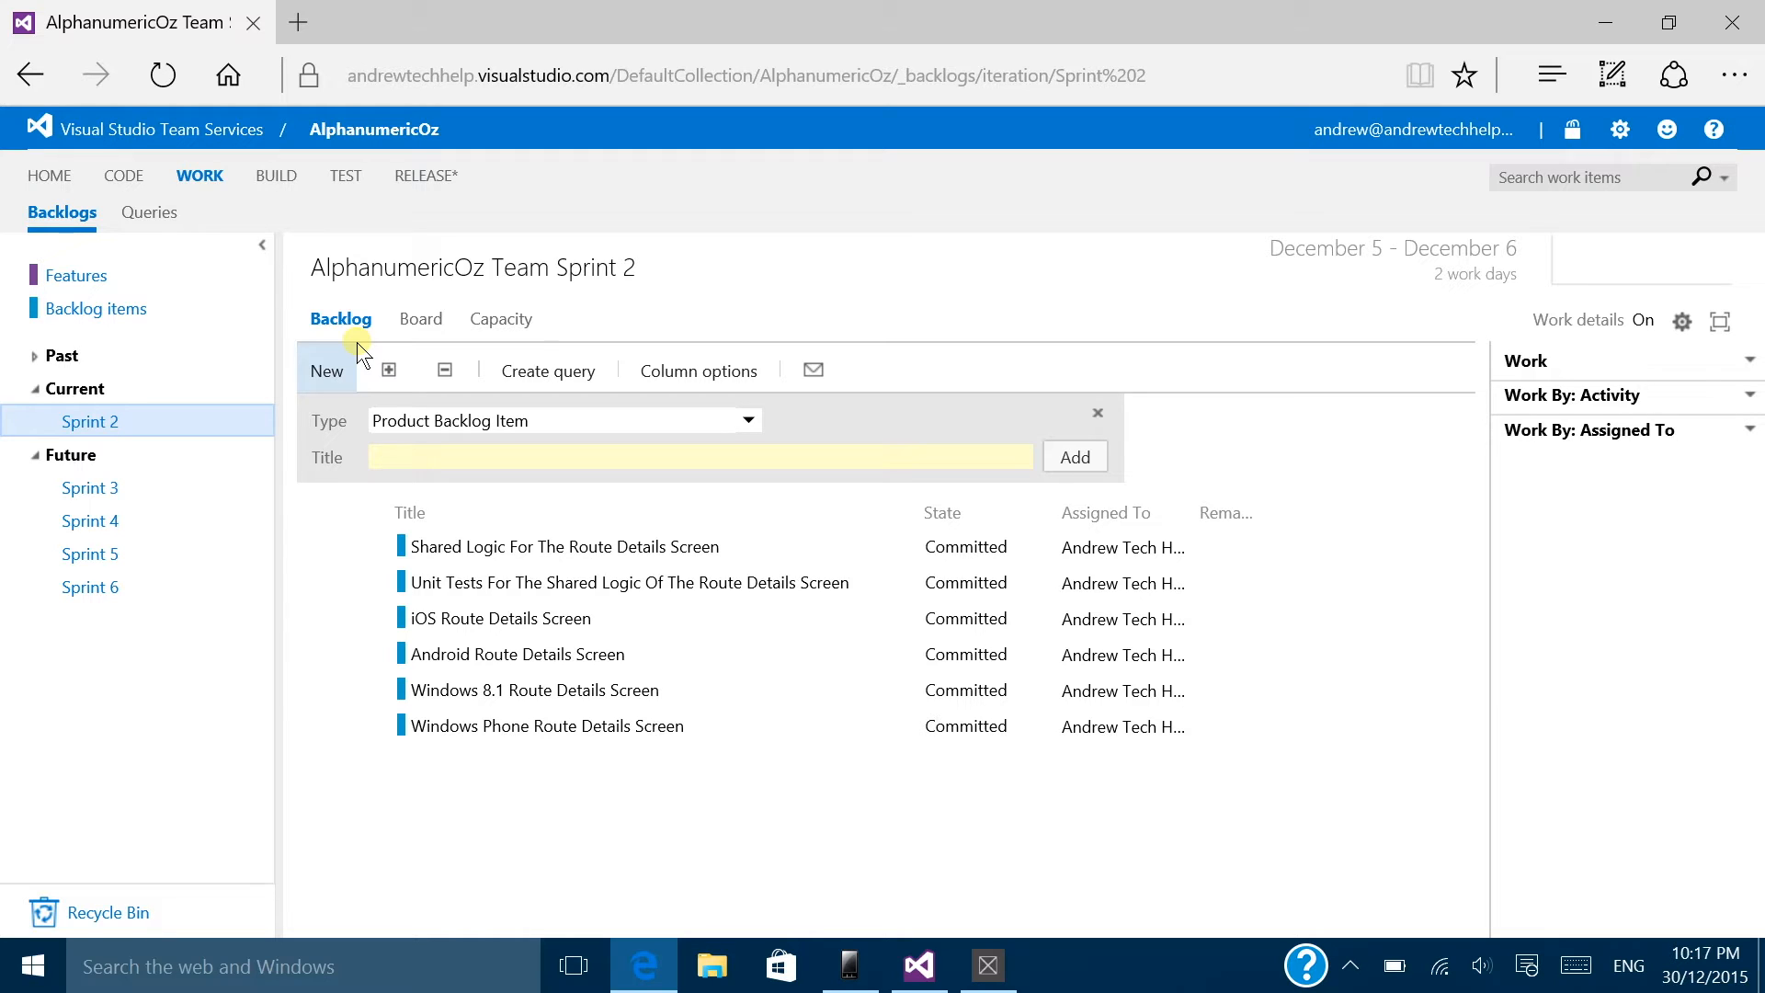
Step: Add a child task titled "Create Route Details ViewModel" to the "Shared Logic For The Route Details Screen" item
{"action": "mouse_move", "coordinate": [473, 555]}
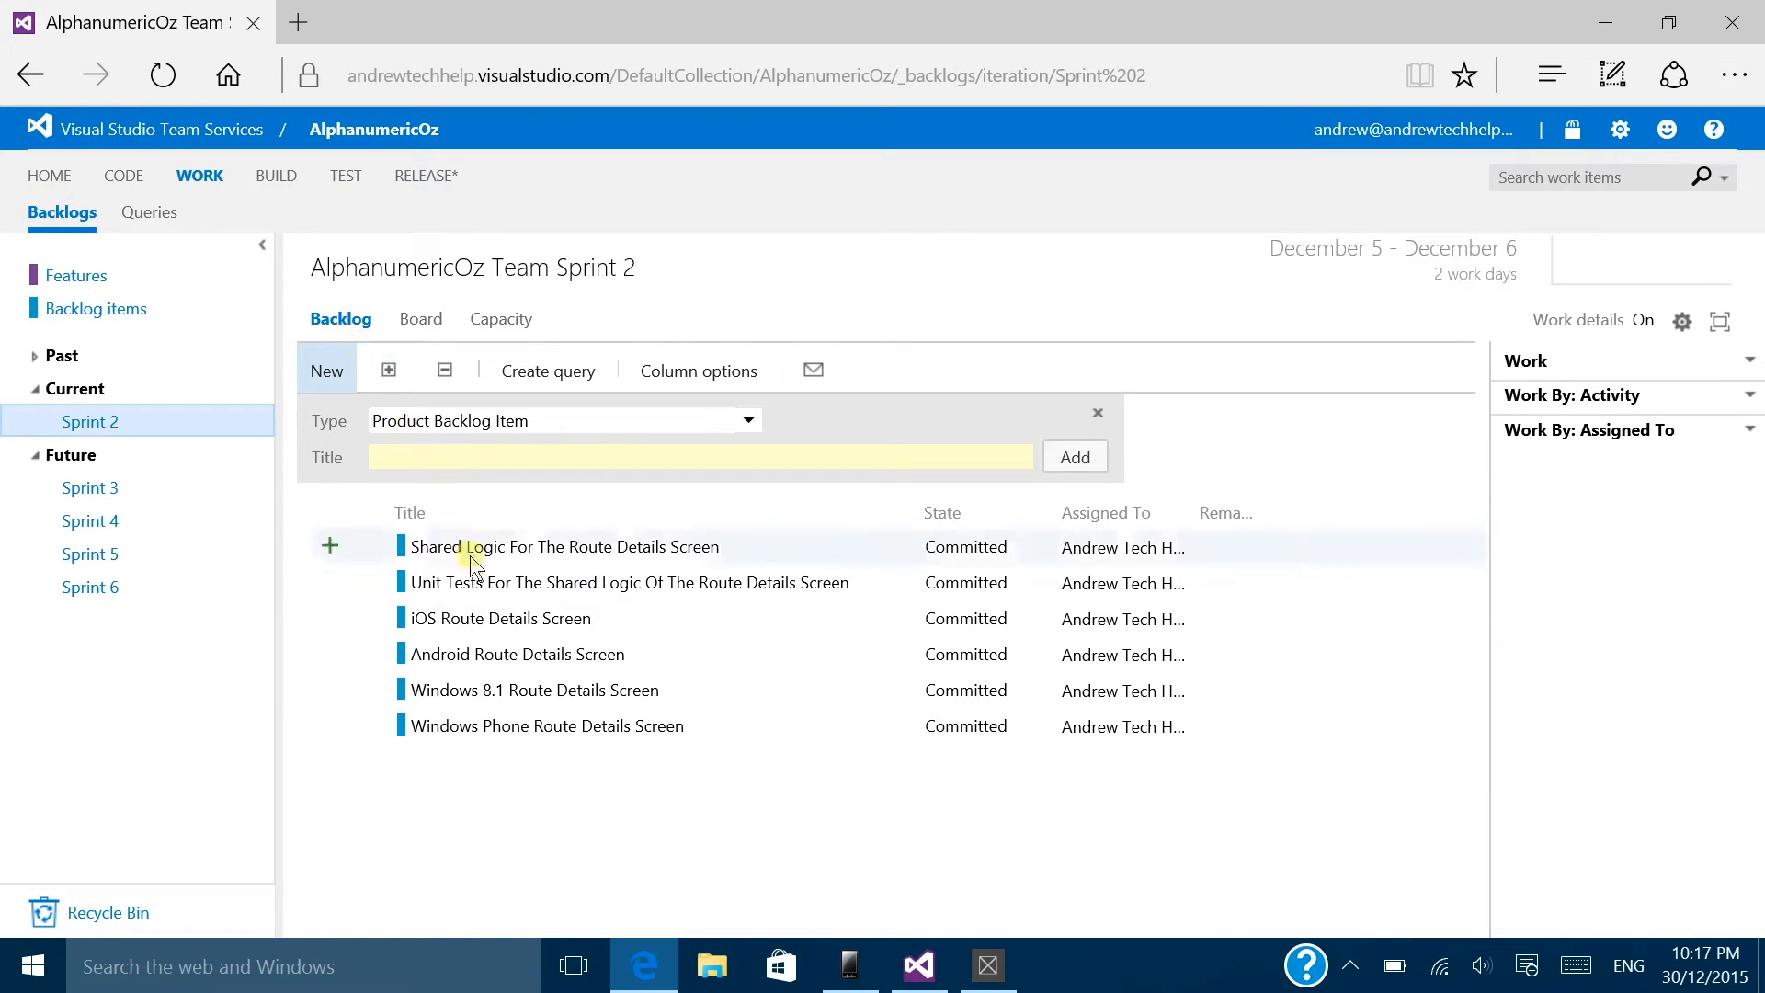
{"action": "left_click", "coordinate": [349, 558]}
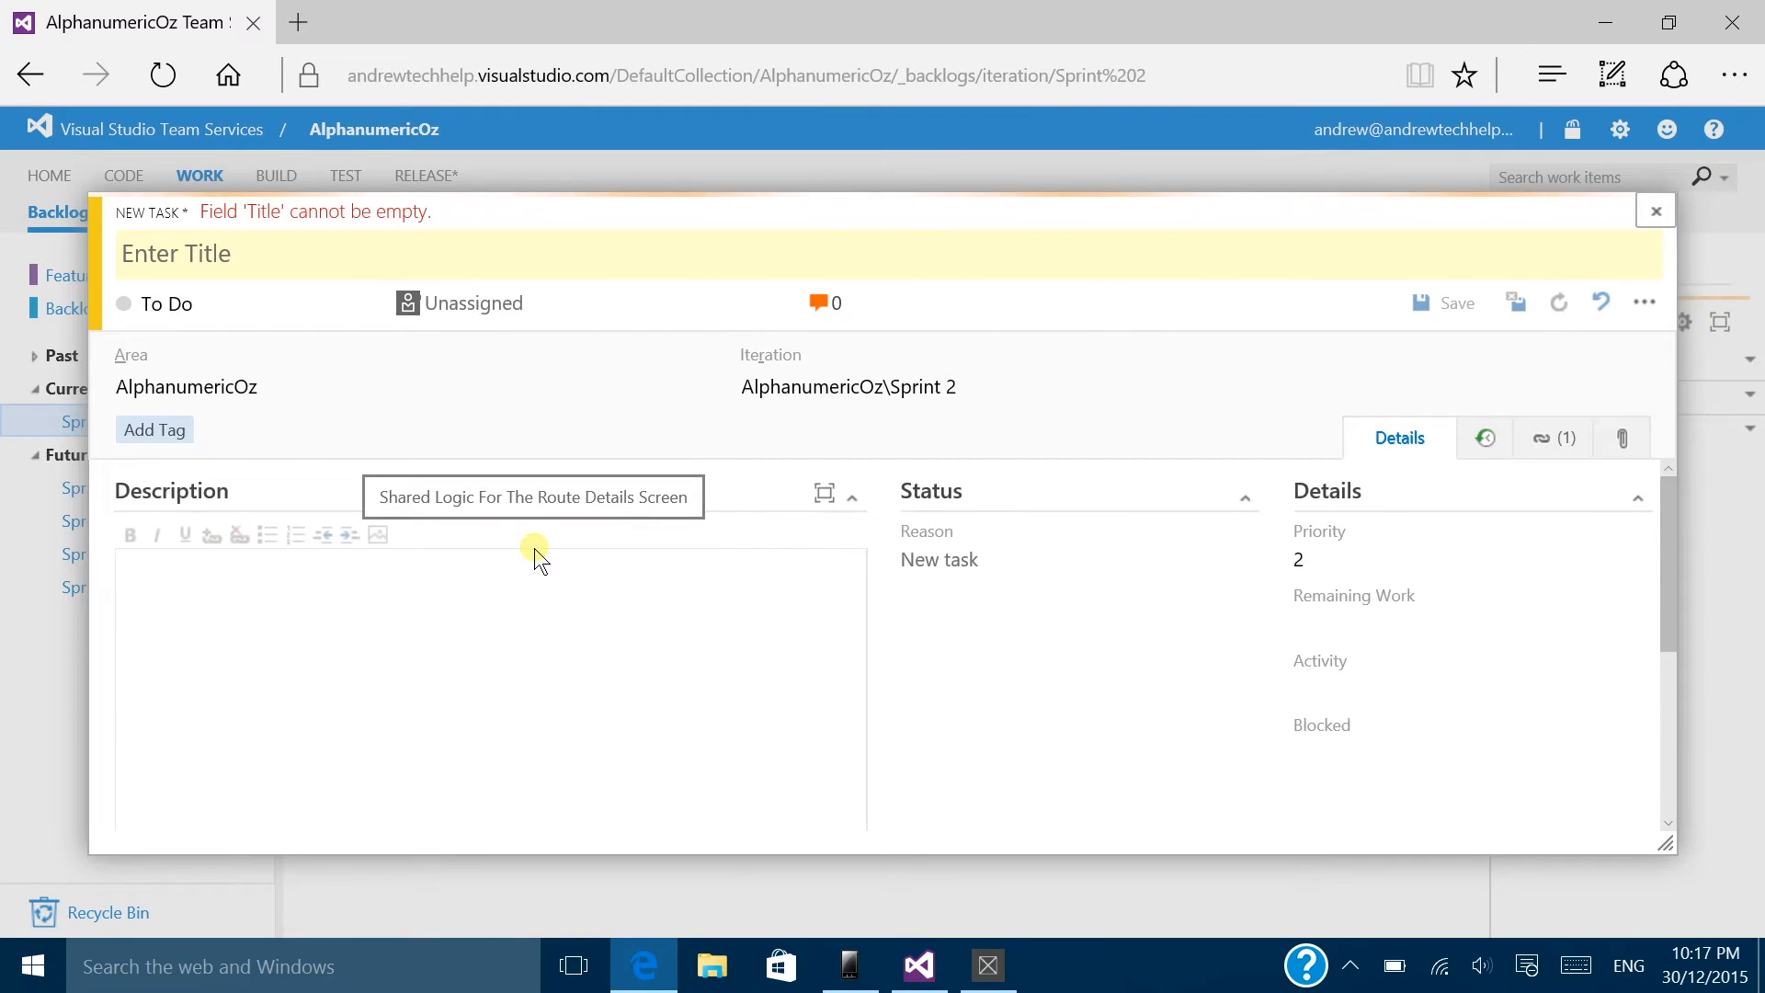
{"action": "left_click", "coordinate": [461, 264]}
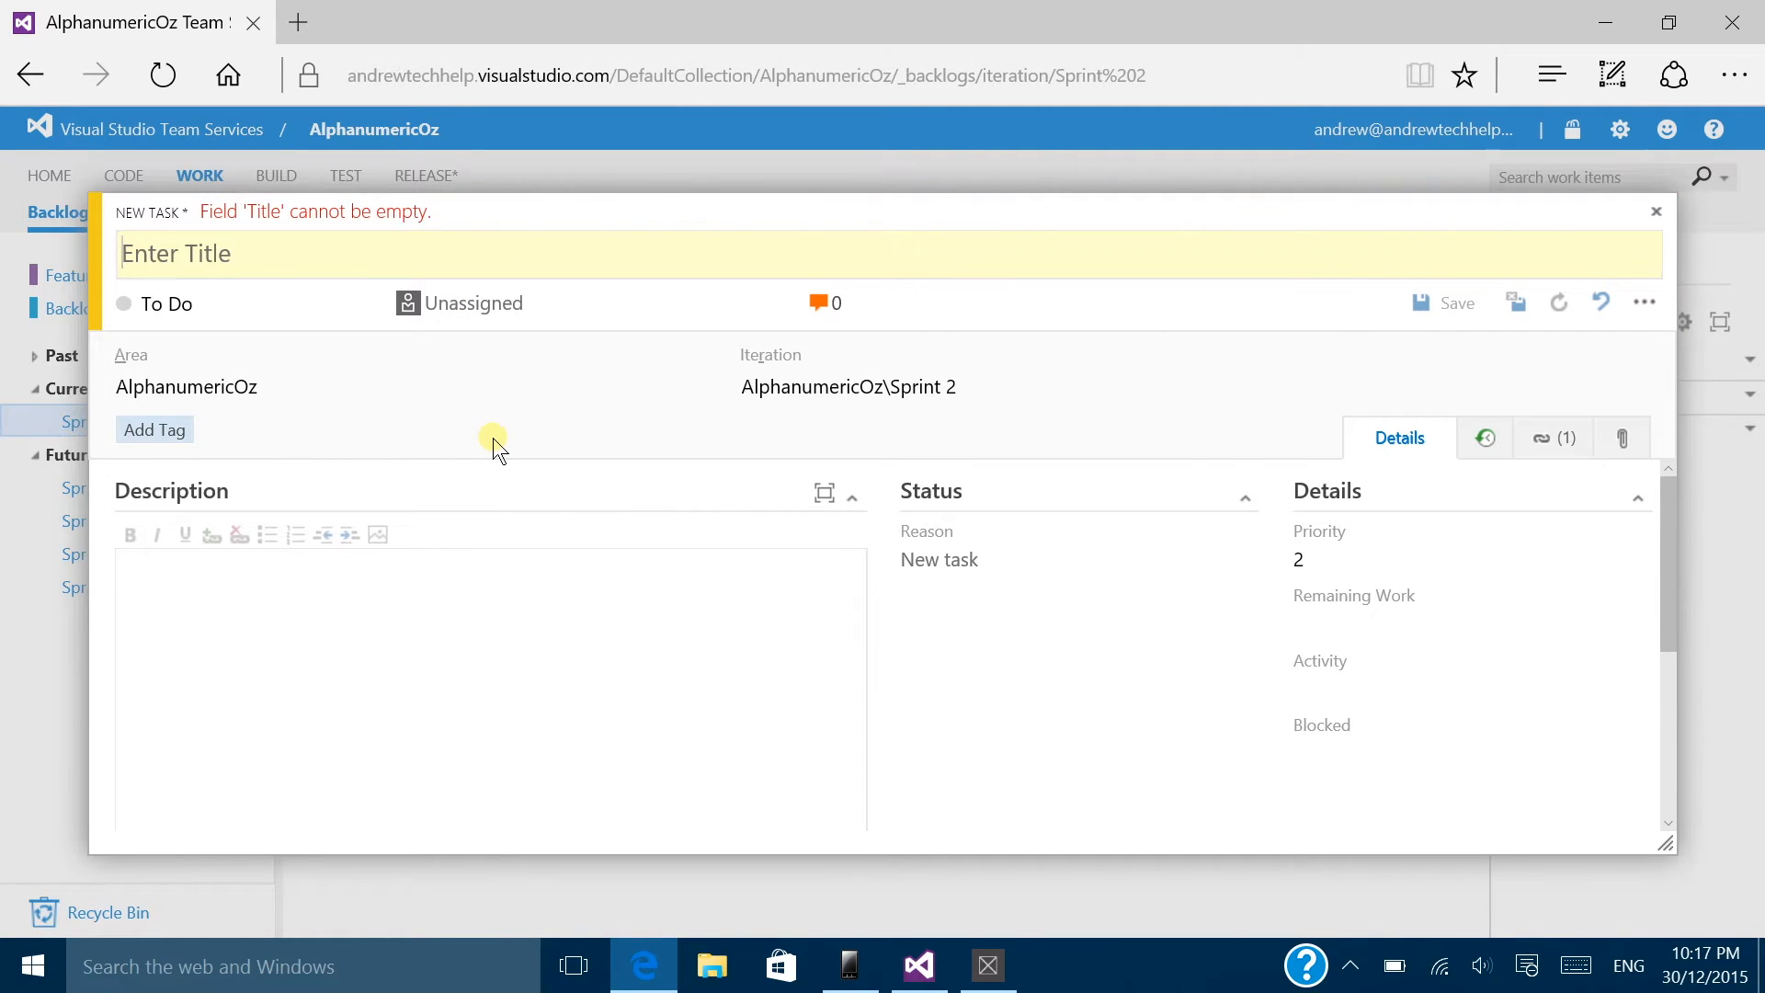
{"action": "type", "text": "Create"}
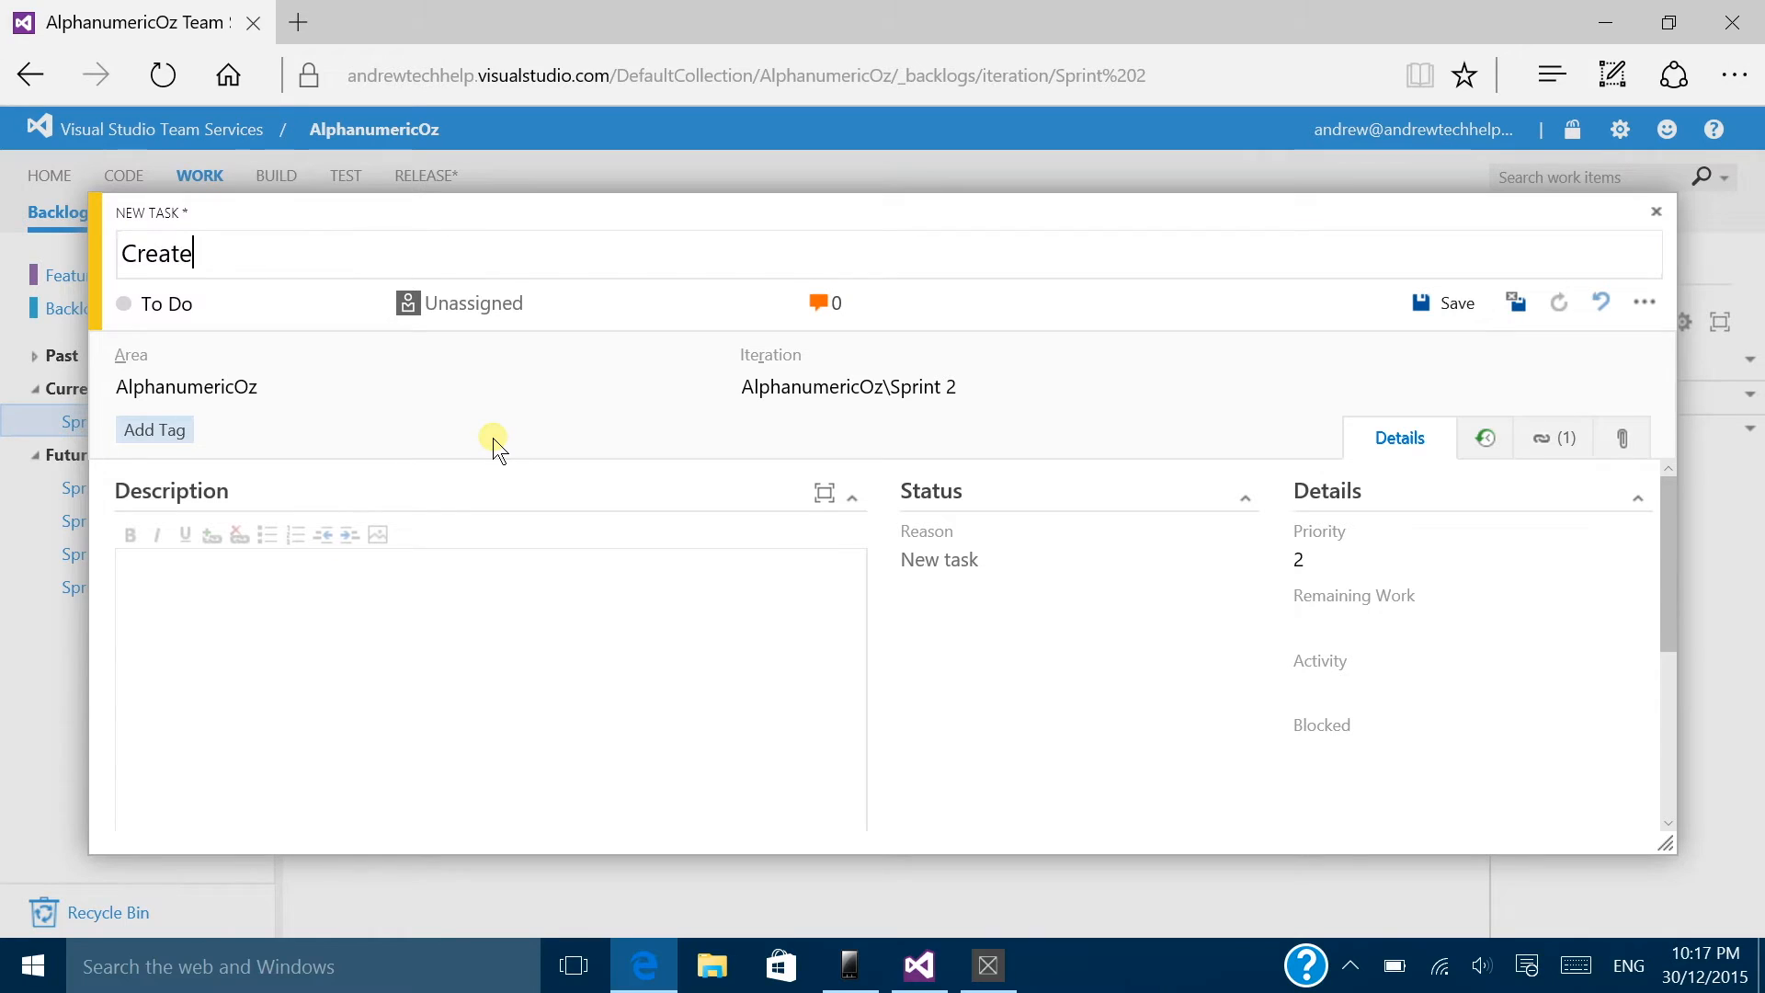
{"action": "type", "text": "Route Details ViewModel"}
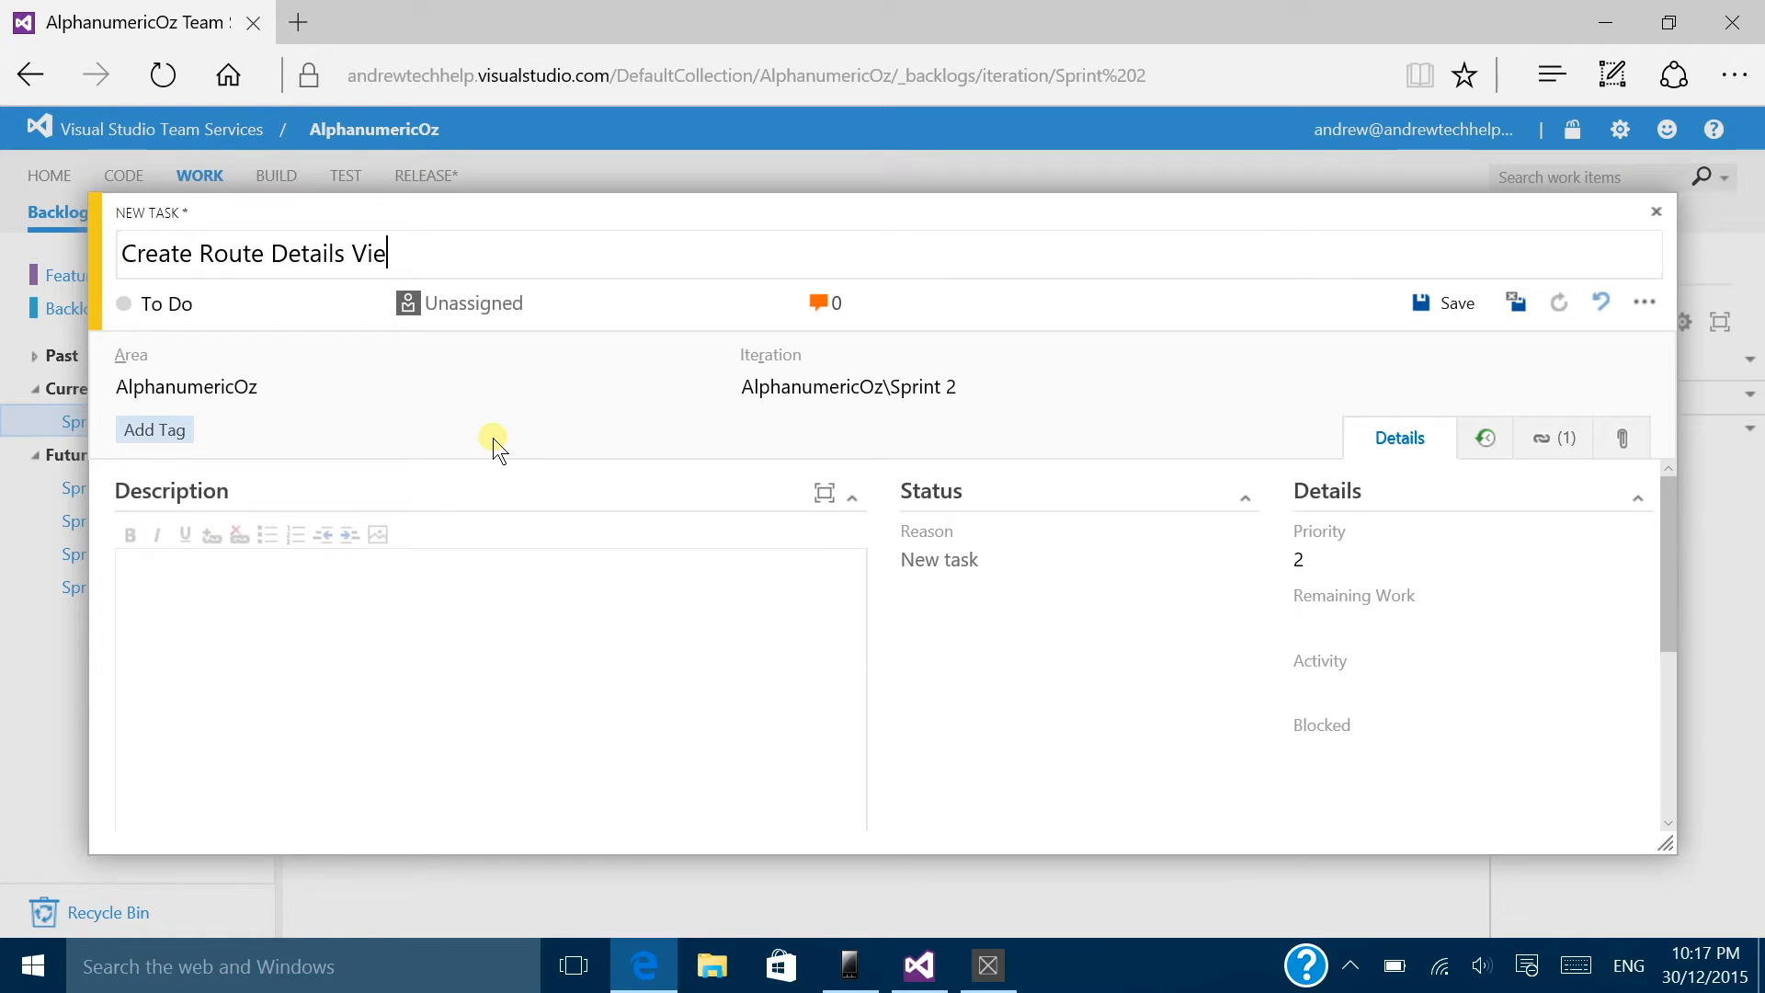
Step: Assign the new task to the Tech Help account, then save and close it
{"action": "key", "text": "Tab"}
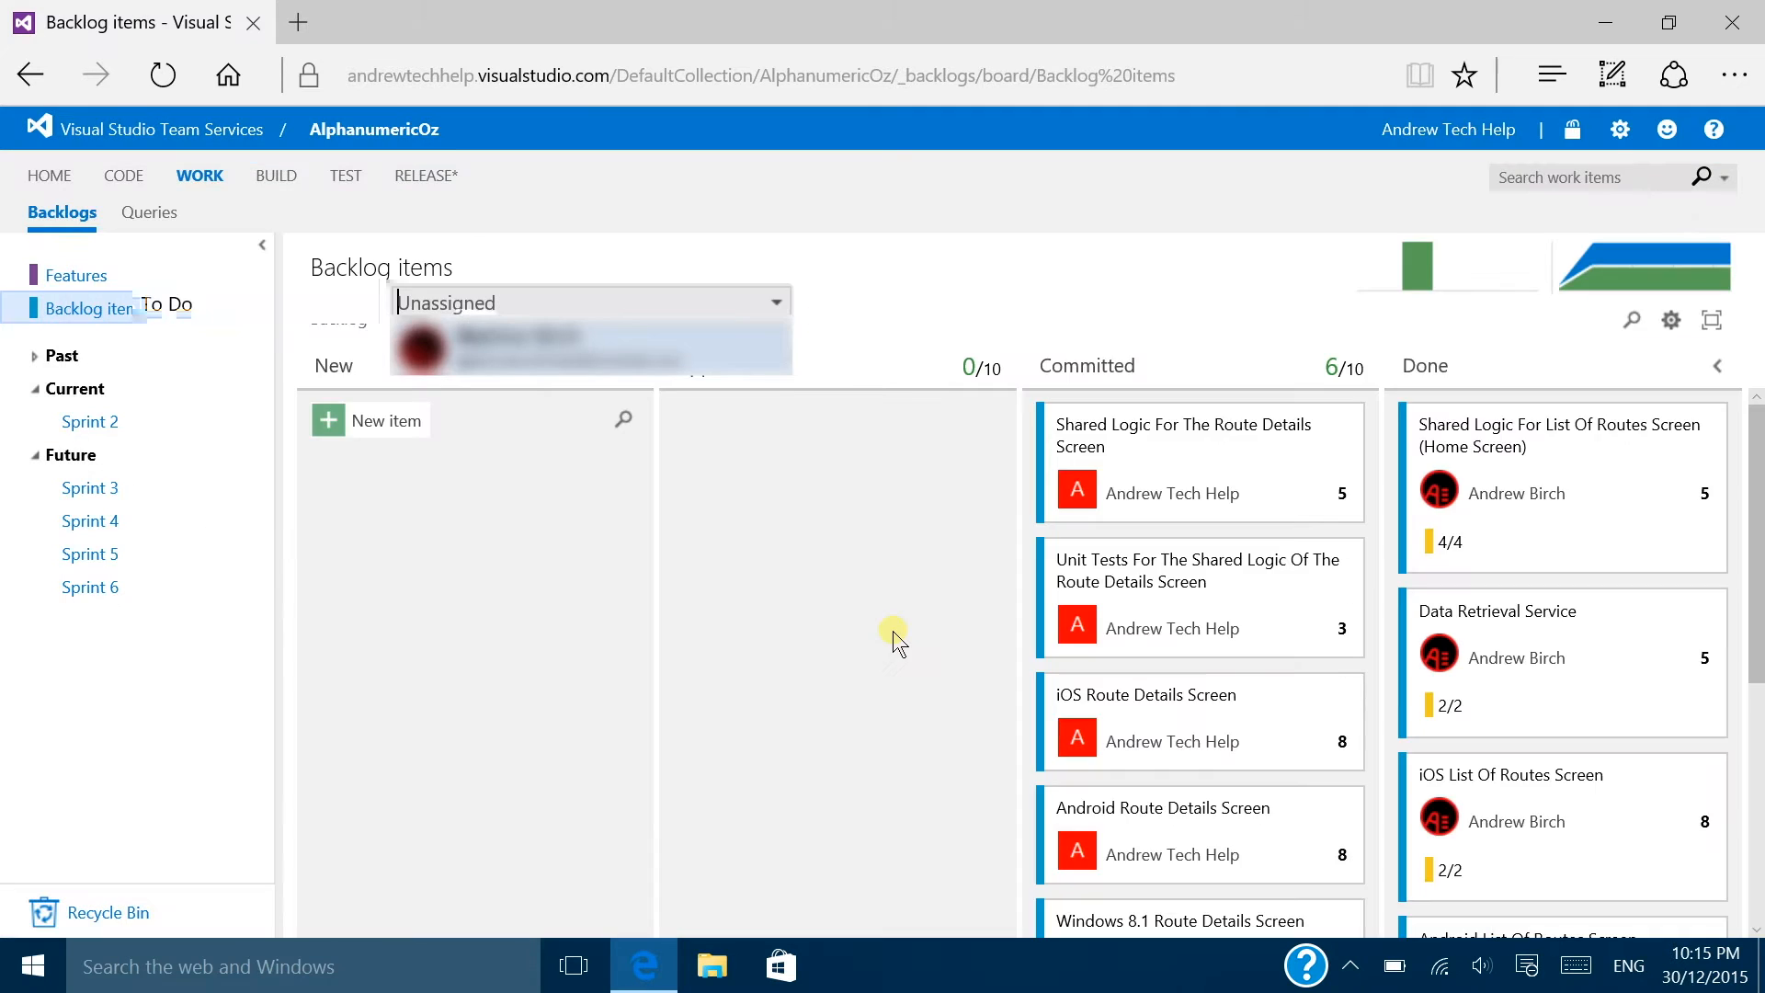
{"action": "key", "text": "Tab"}
{"action": "type", "text": "an"}
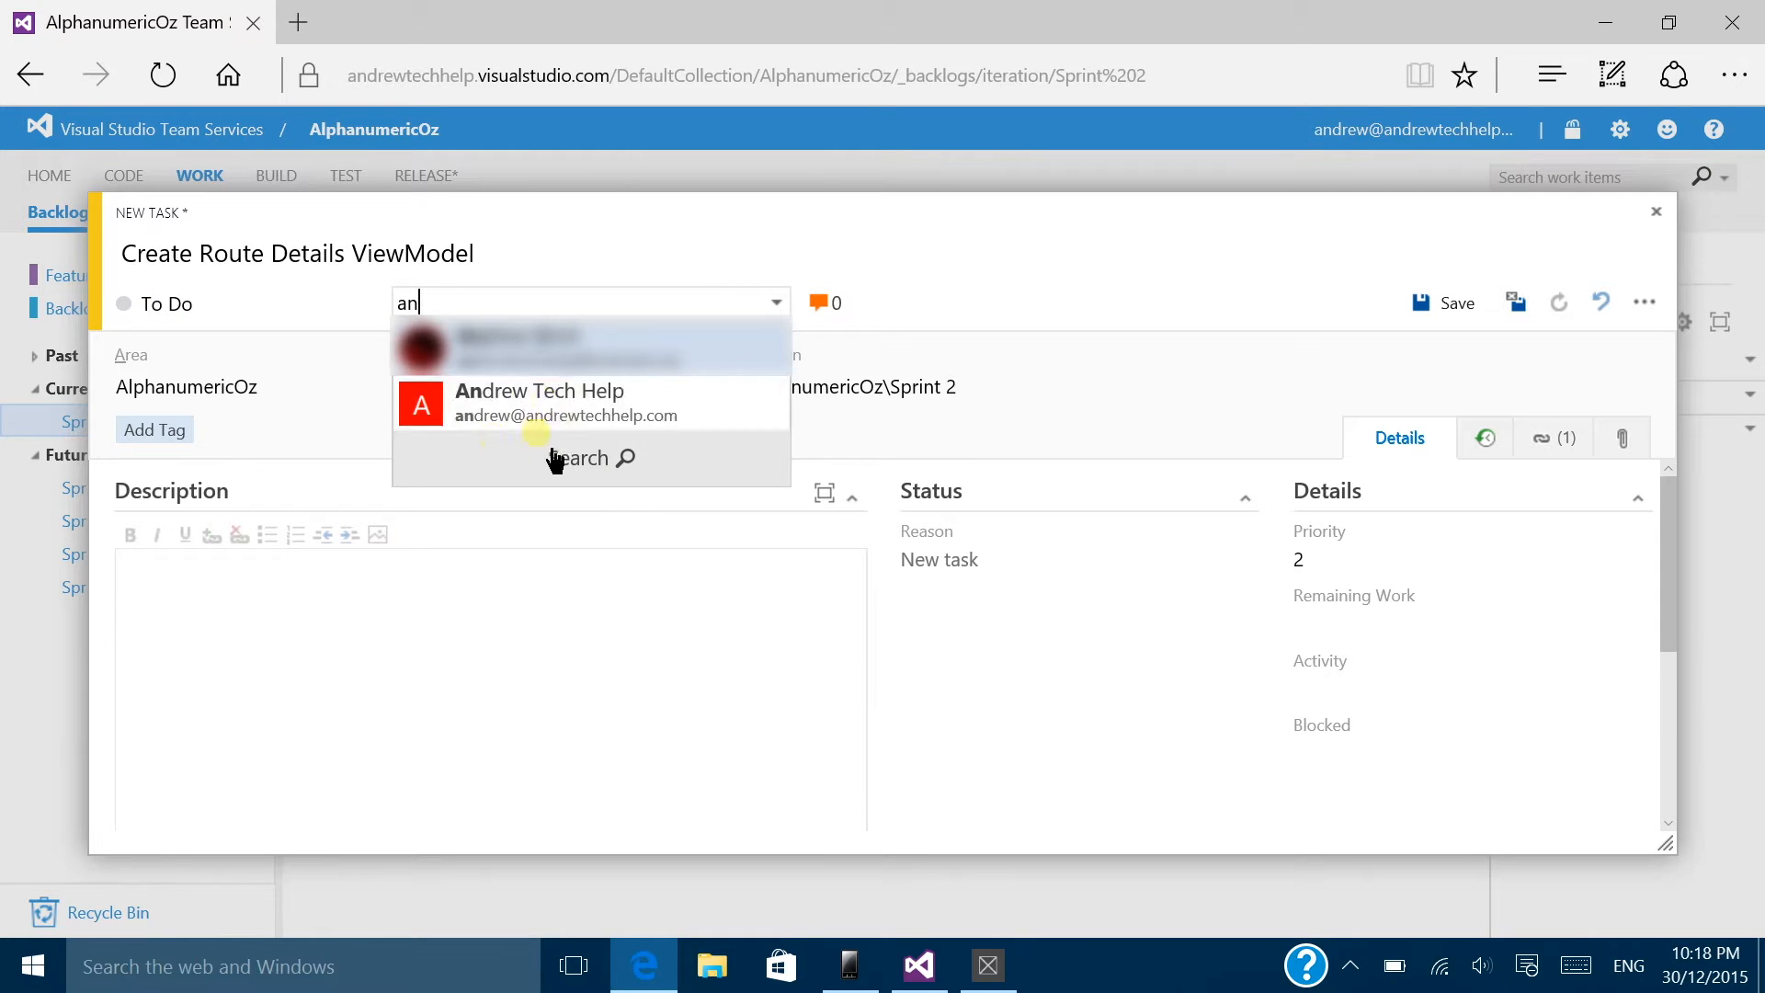
{"action": "left_click", "coordinate": [564, 418]}
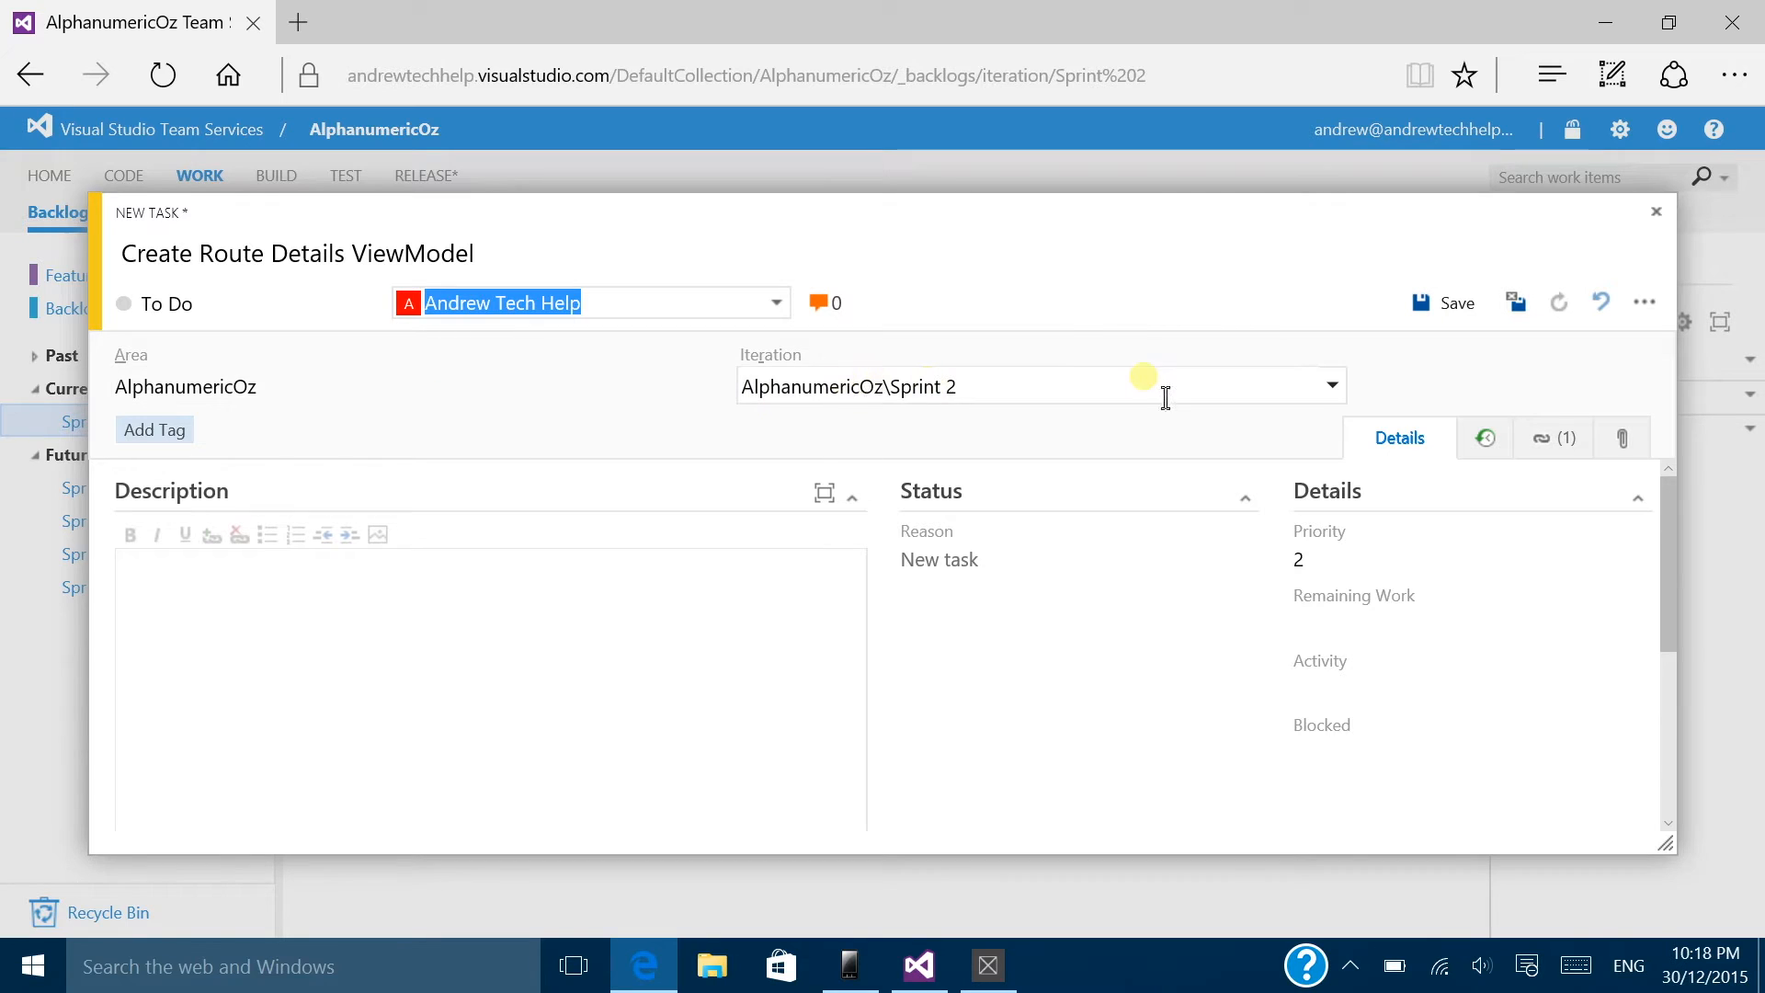
{"action": "left_click", "coordinate": [1452, 312]}
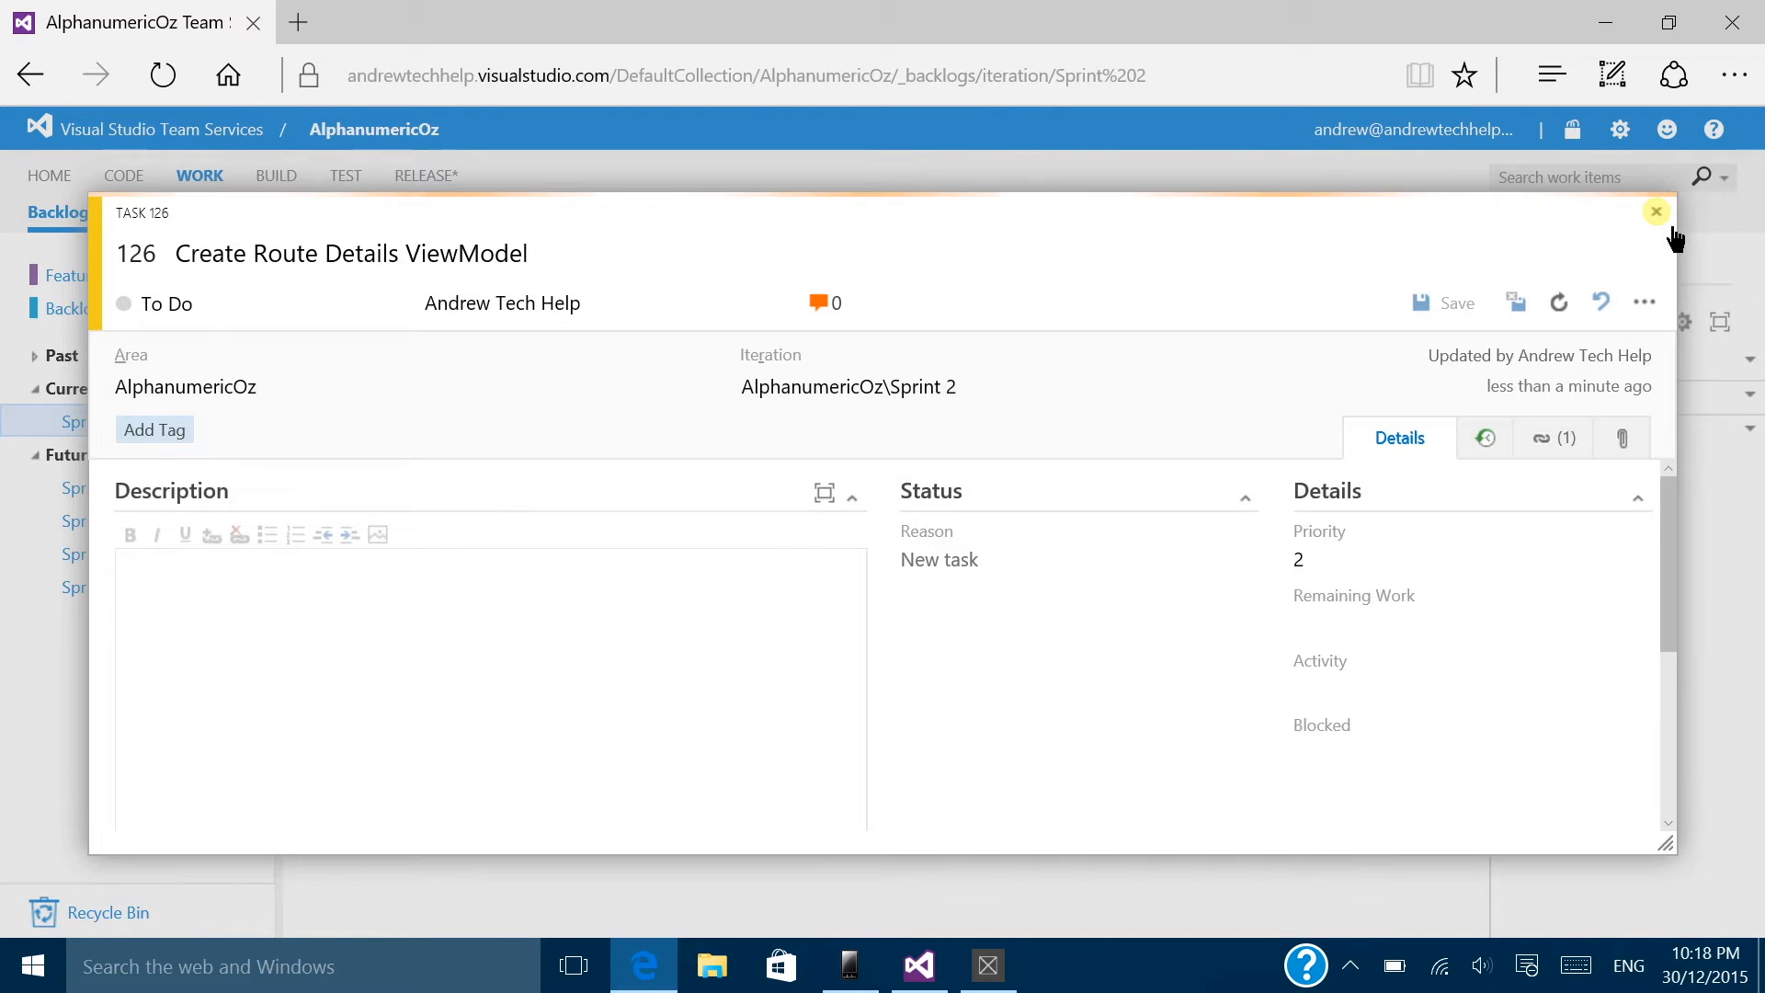
{"action": "left_click", "coordinate": [1657, 215]}
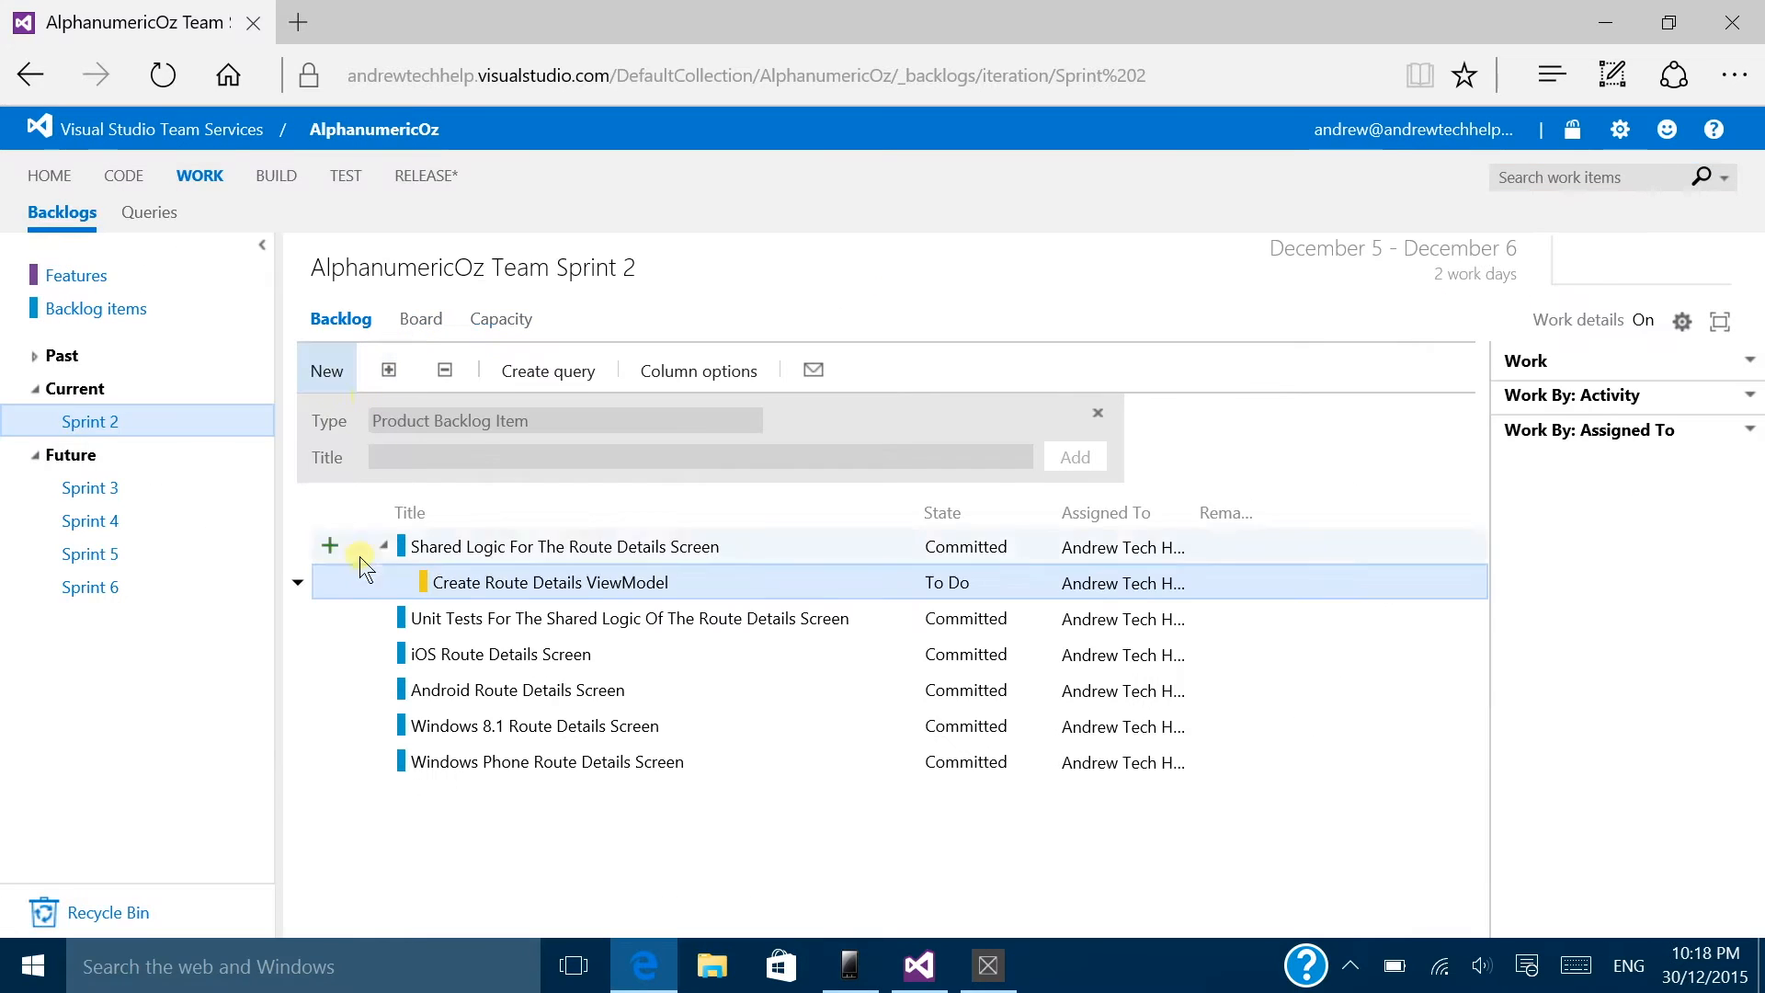
Step: Add a child task titled "Enable Navigation On List Of Routes ViewModel" to the "Shared Logic For The Route Details Screen" item
{"action": "left_click", "coordinate": [329, 545]}
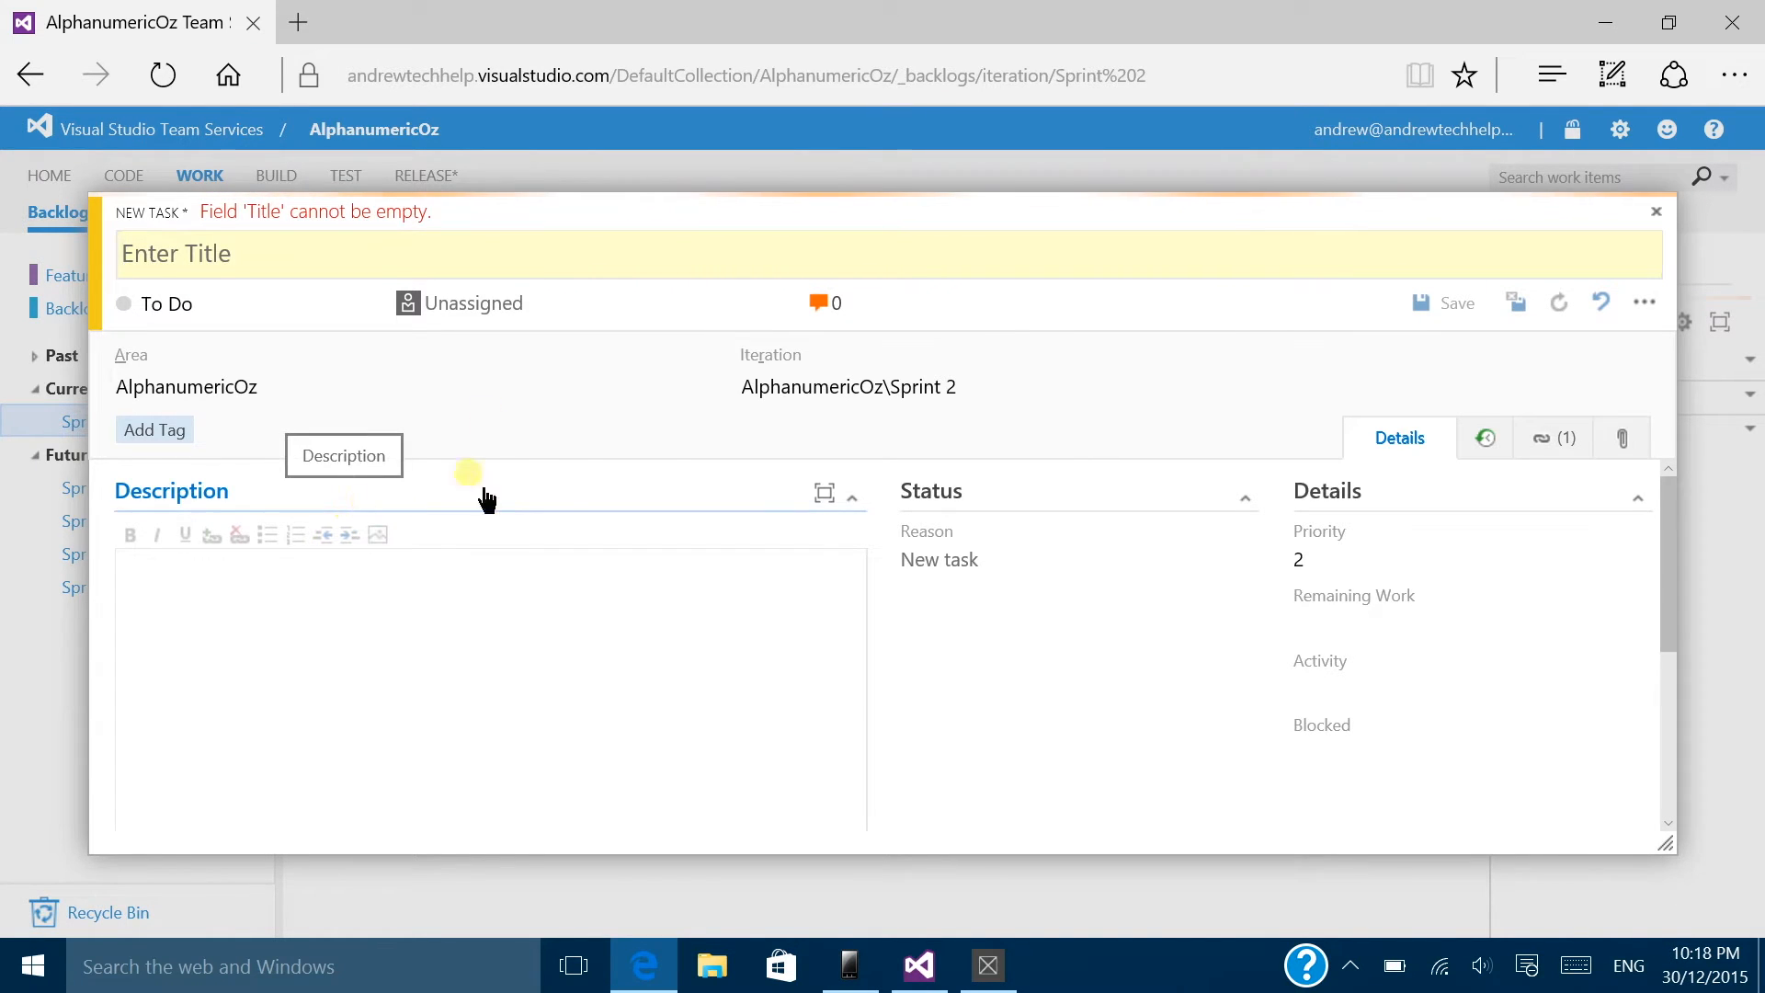
{"action": "type", "text": "Enable"}
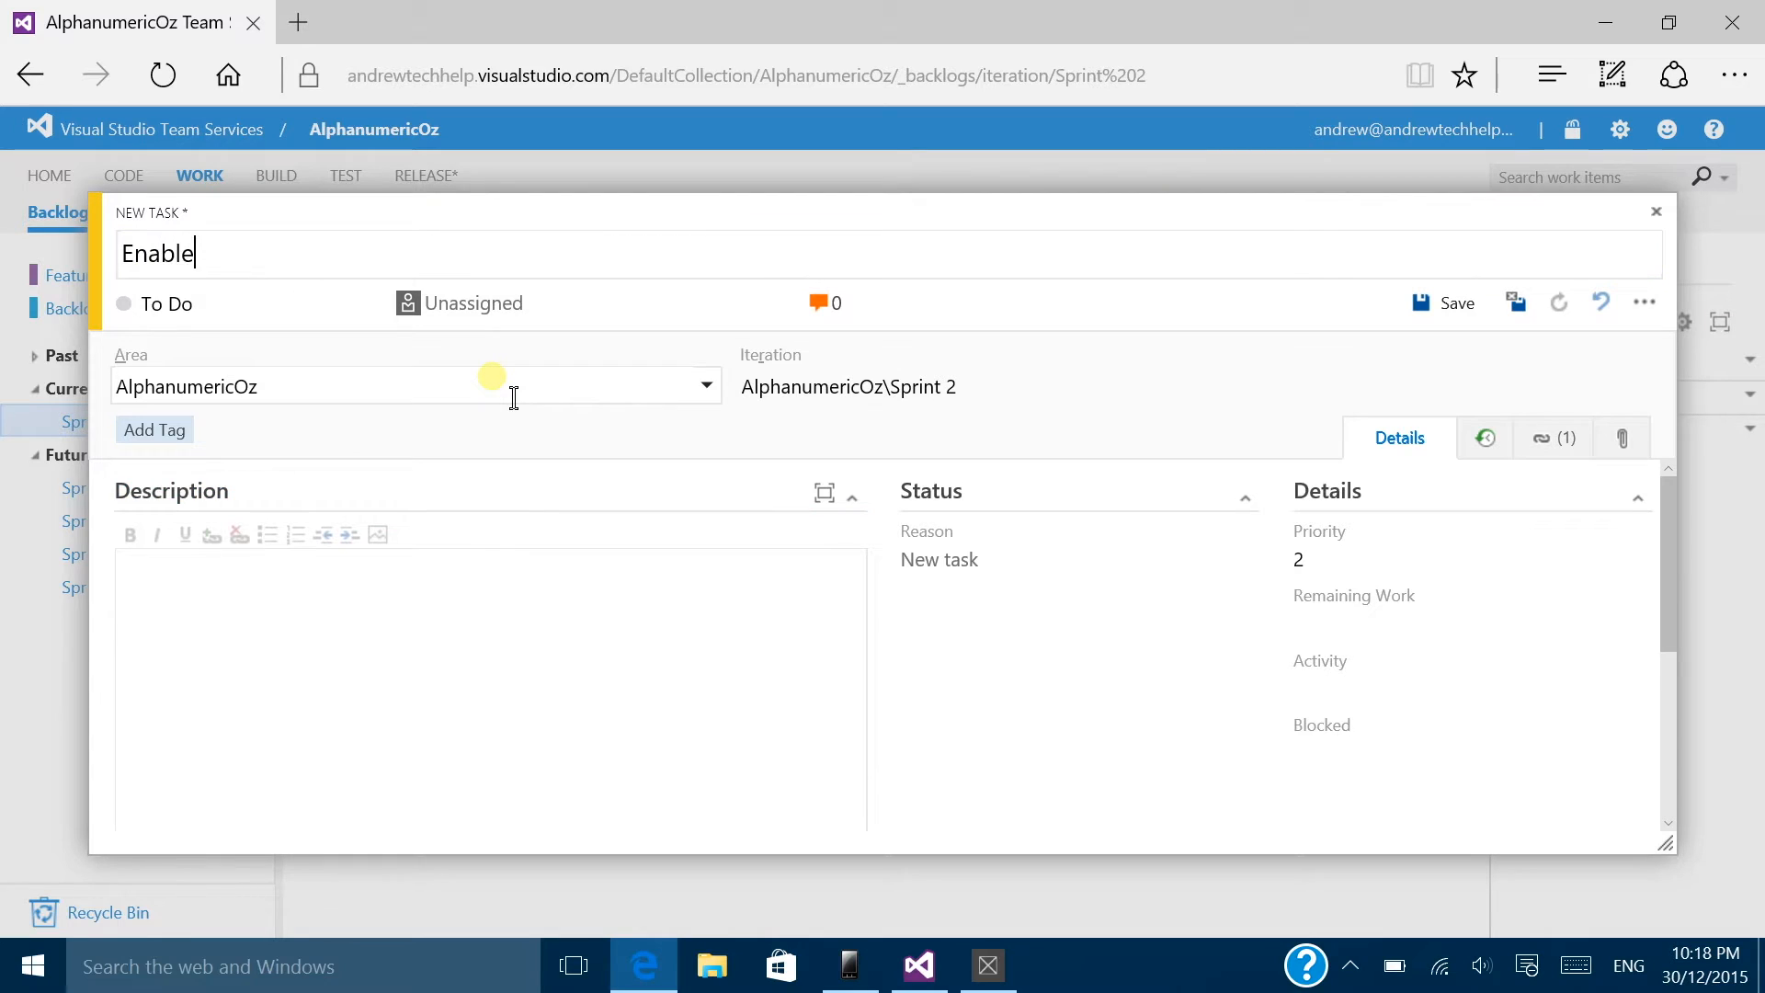
{"action": "type", "text": " Navigation On L"}
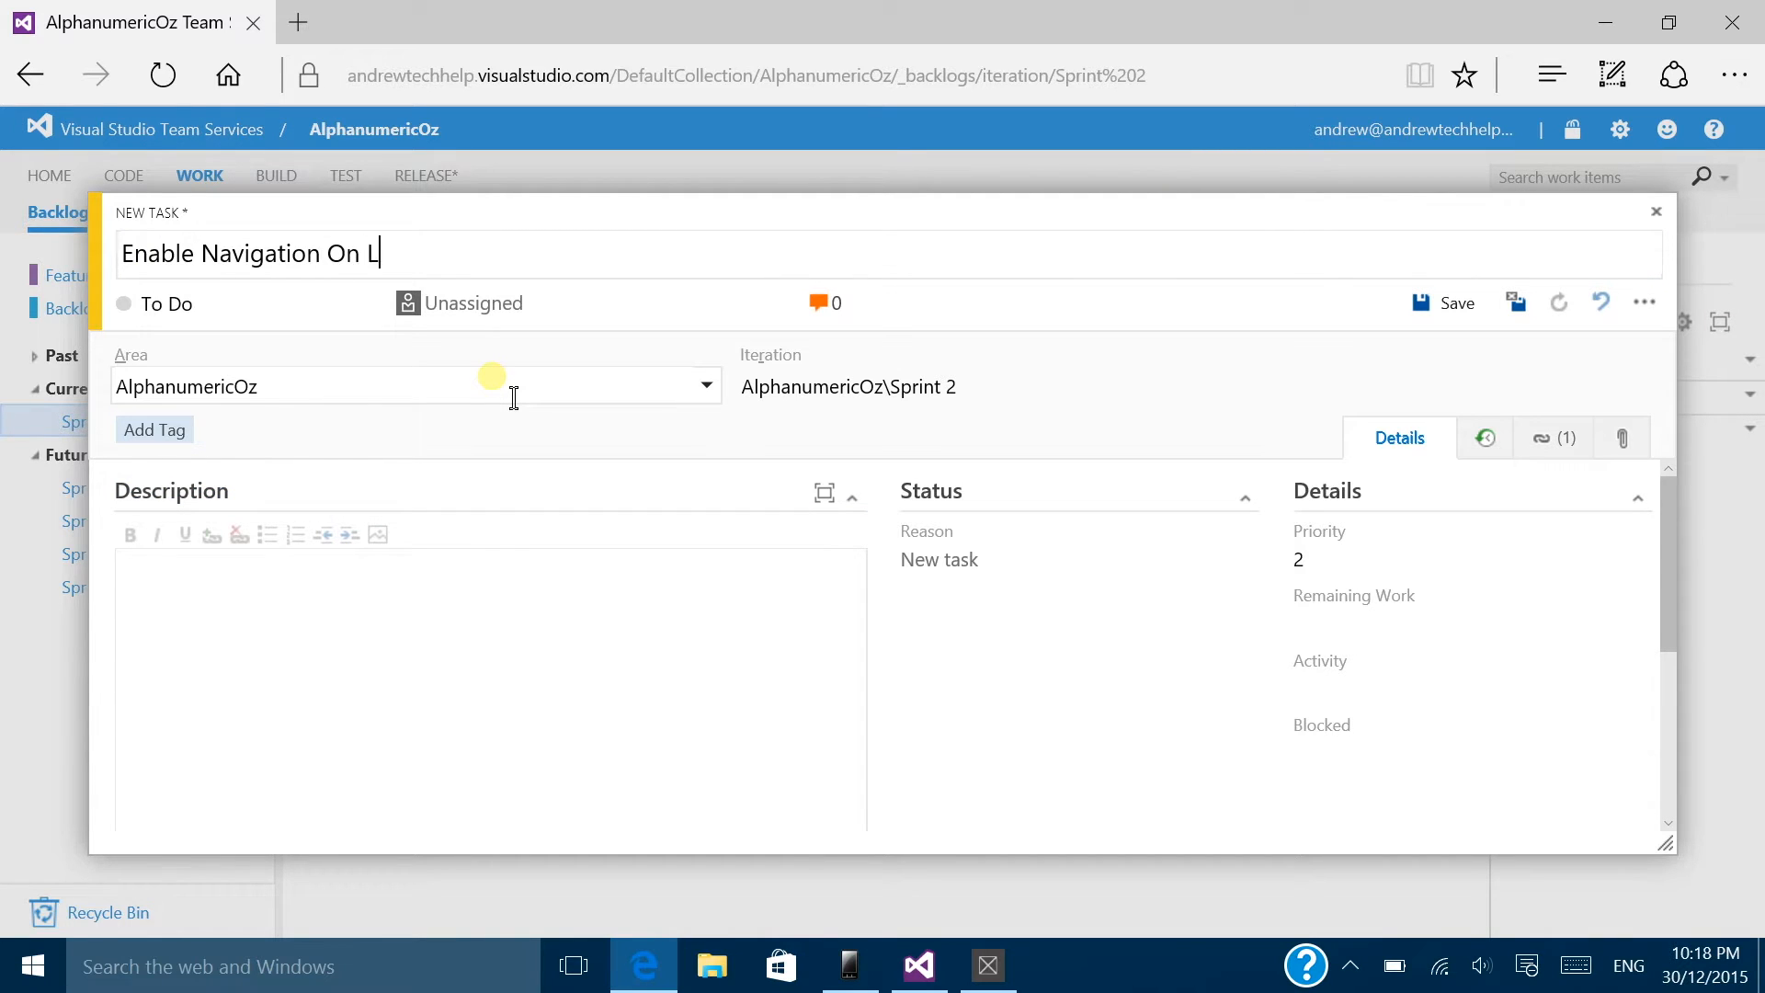
{"action": "type", "text": "ist Of Routes Vid"}
{"action": "type", "text": "wModel"}
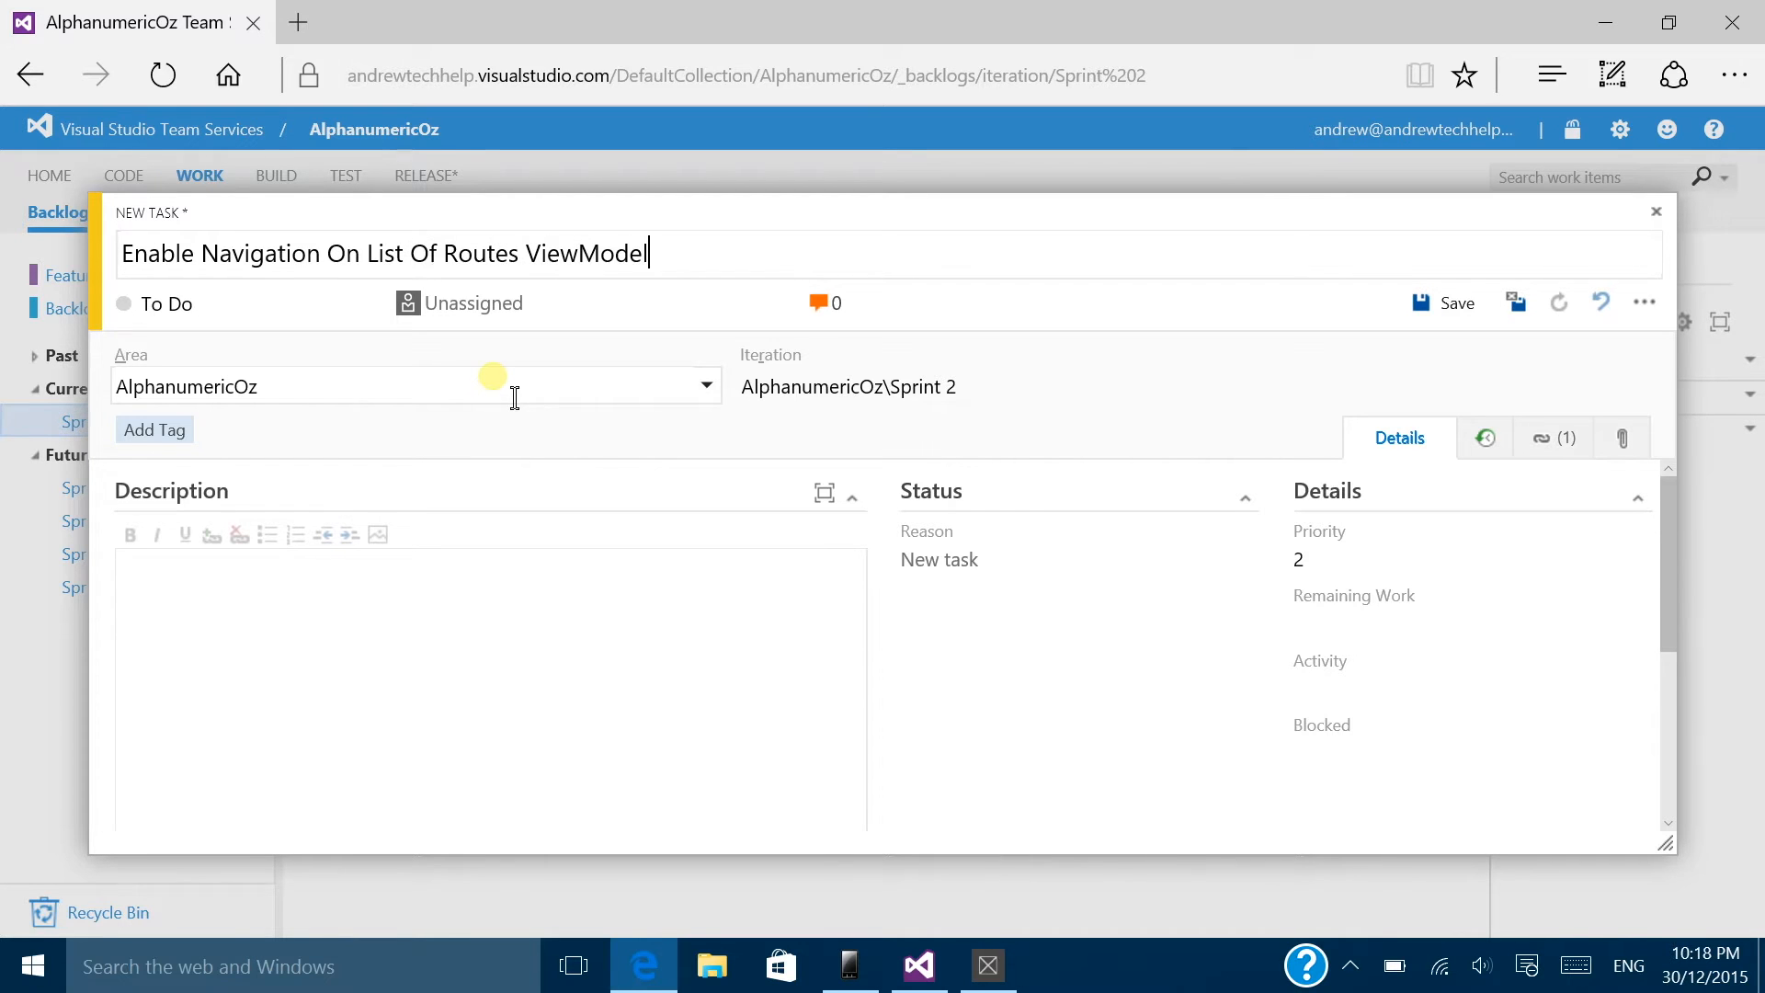
Step: Assign the new navigation task to the Tech Help account, then save and close it
{"action": "key", "text": "Tab"}
{"action": "key", "text": "Tab"}
{"action": "type", "text": "andrew"}
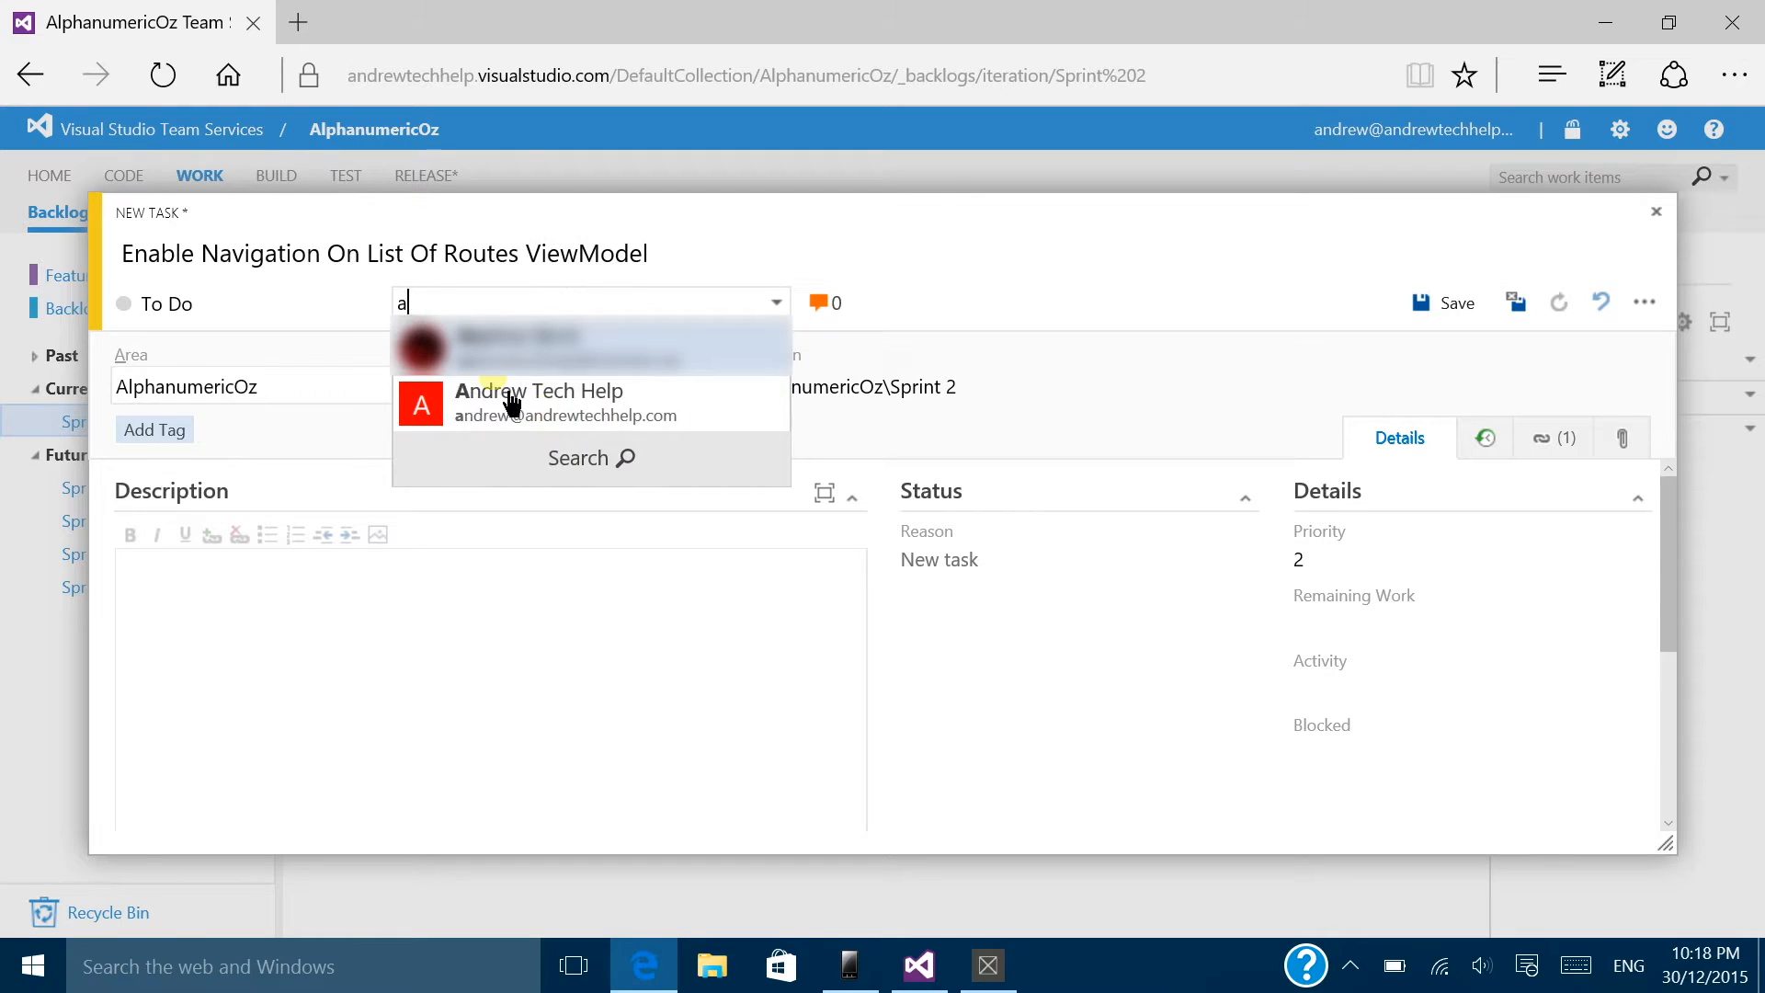
{"action": "left_click", "coordinate": [512, 415]}
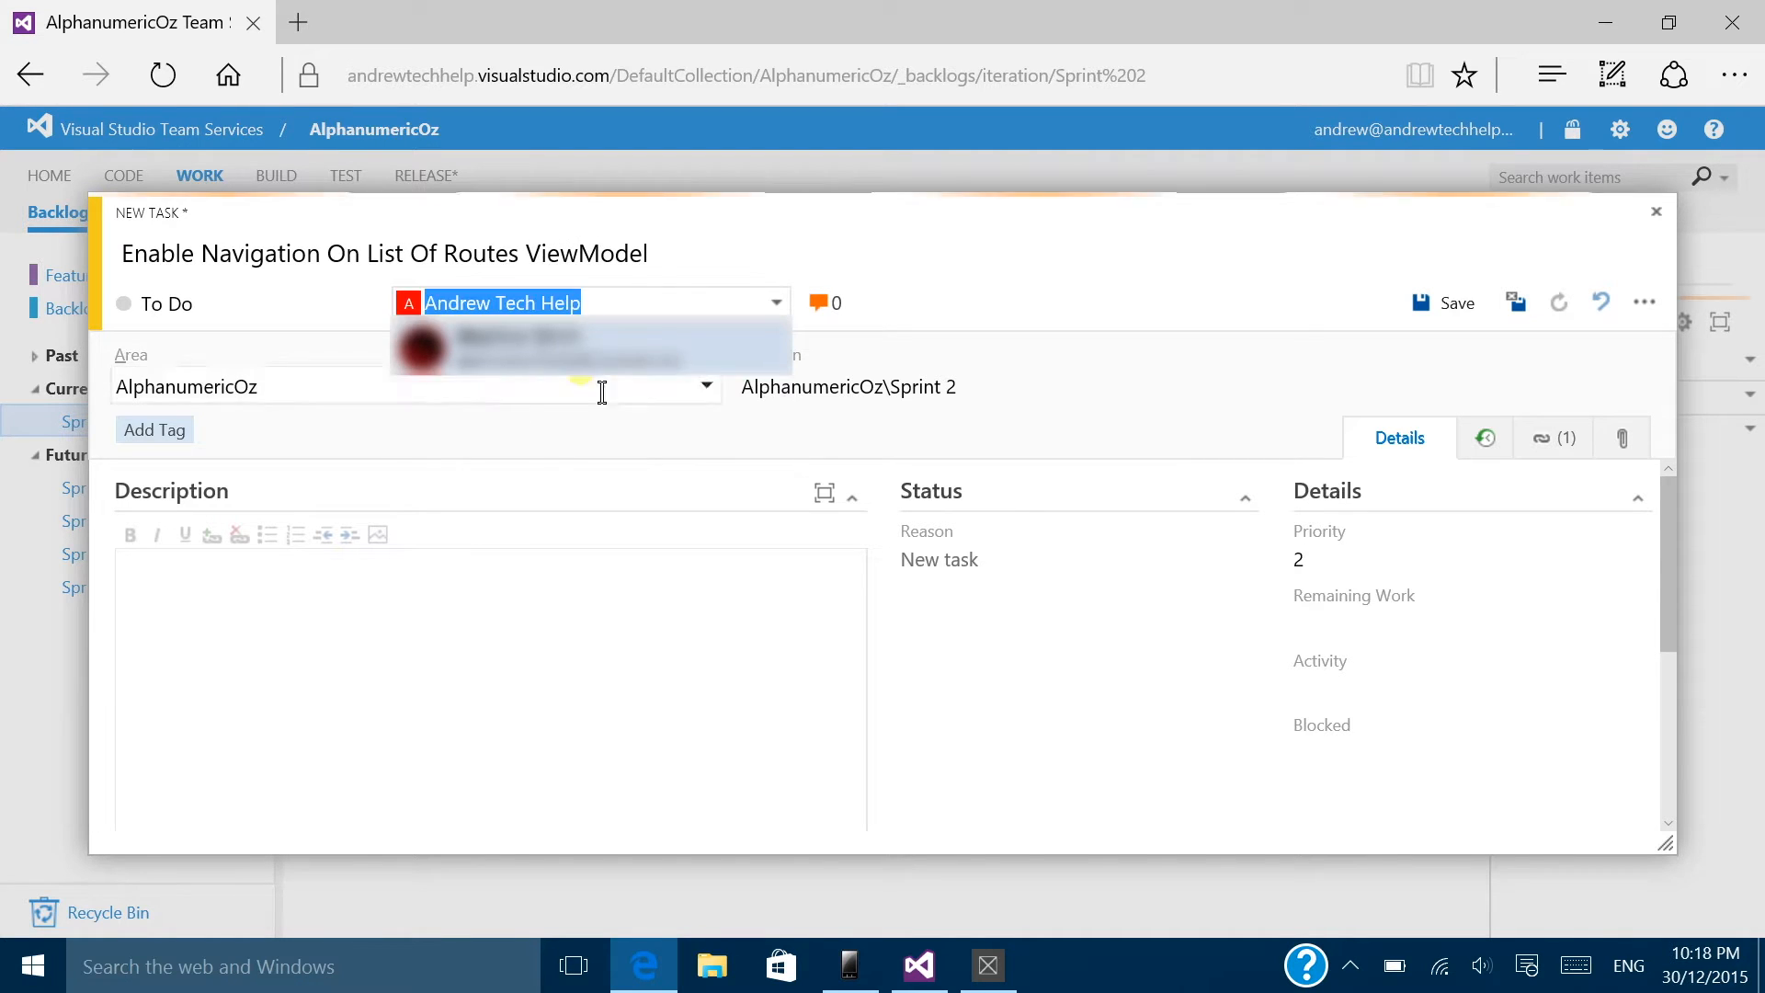
{"action": "left_click", "coordinate": [1515, 302]}
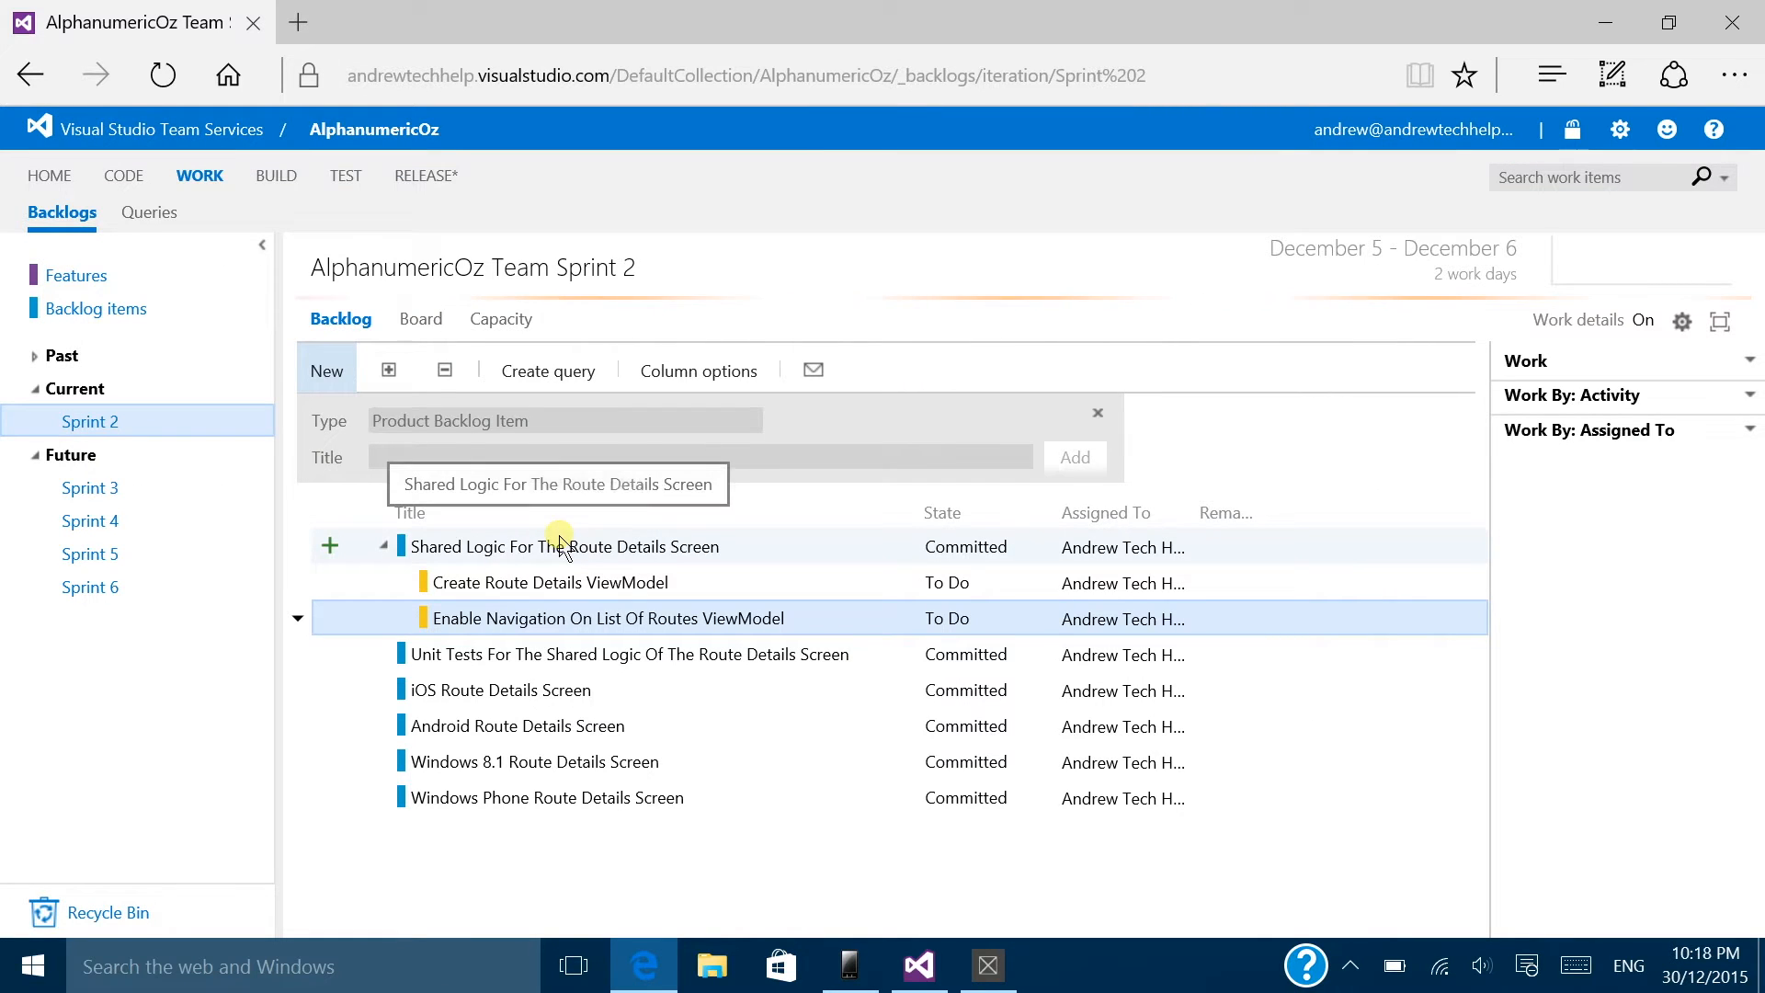
Step: Collapse the Shared Logic item and add a child task titled "Create iOS View" to the "iOS Route Details Screen" item
{"action": "left_click", "coordinate": [382, 546]}
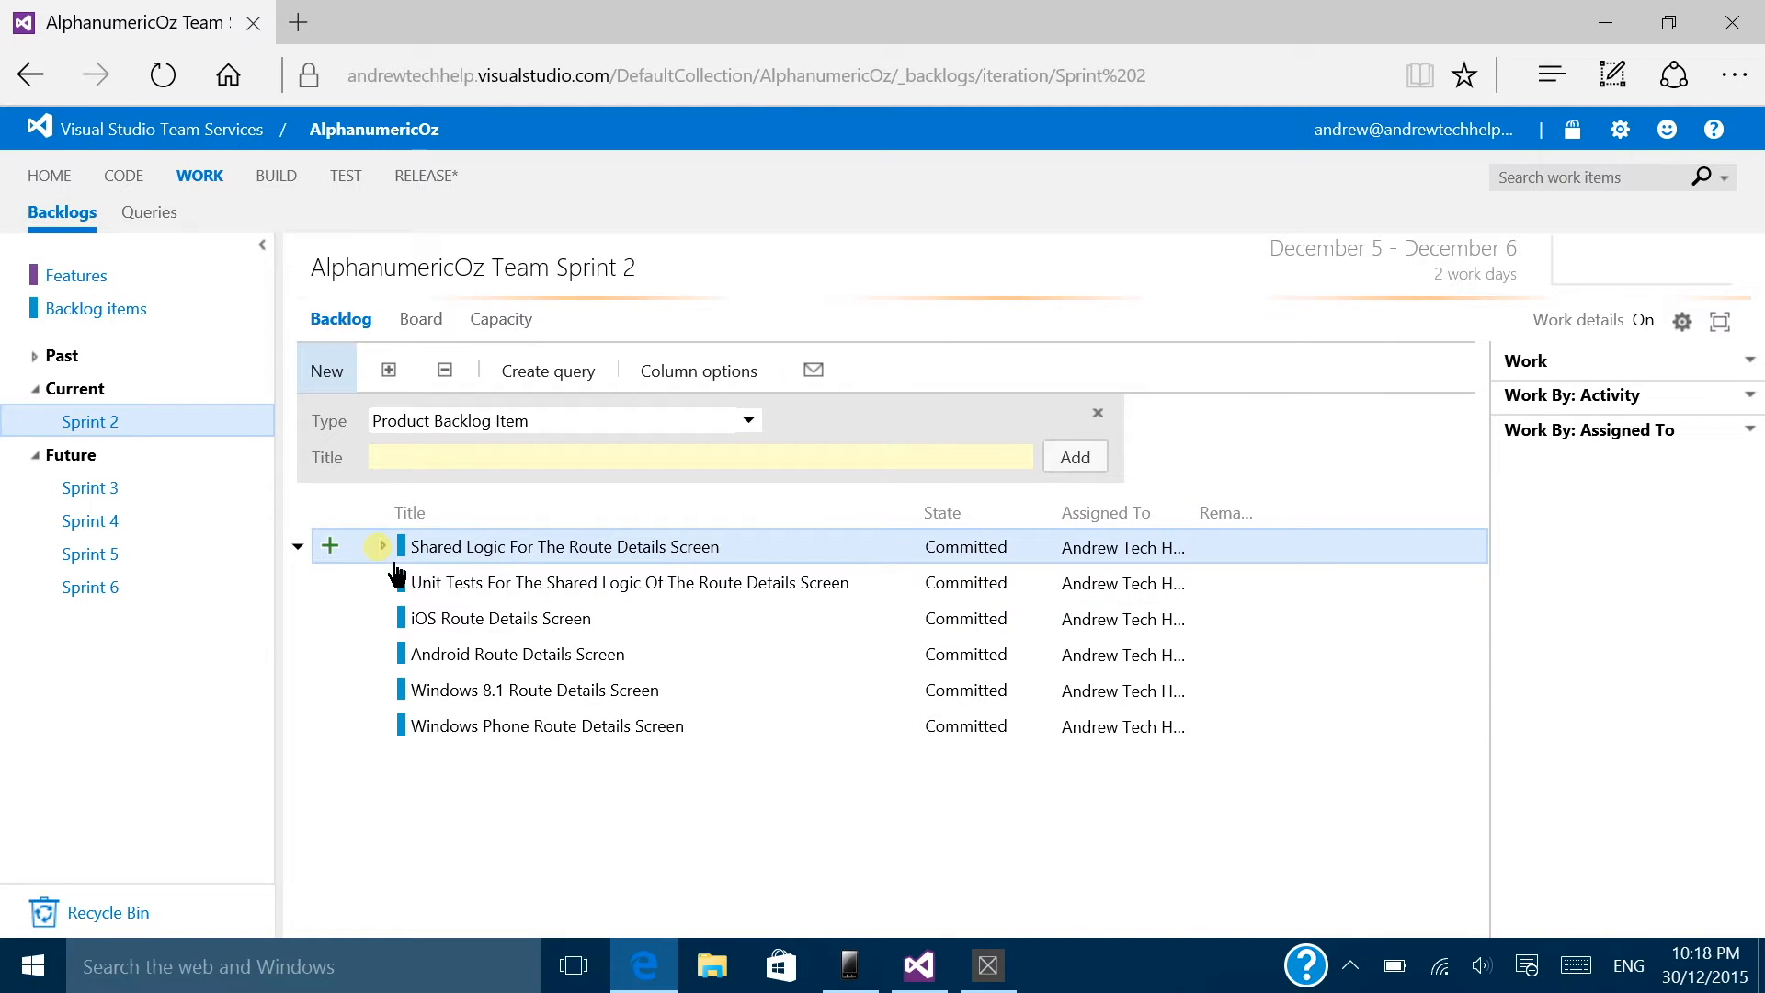
{"action": "left_click", "coordinate": [430, 620]}
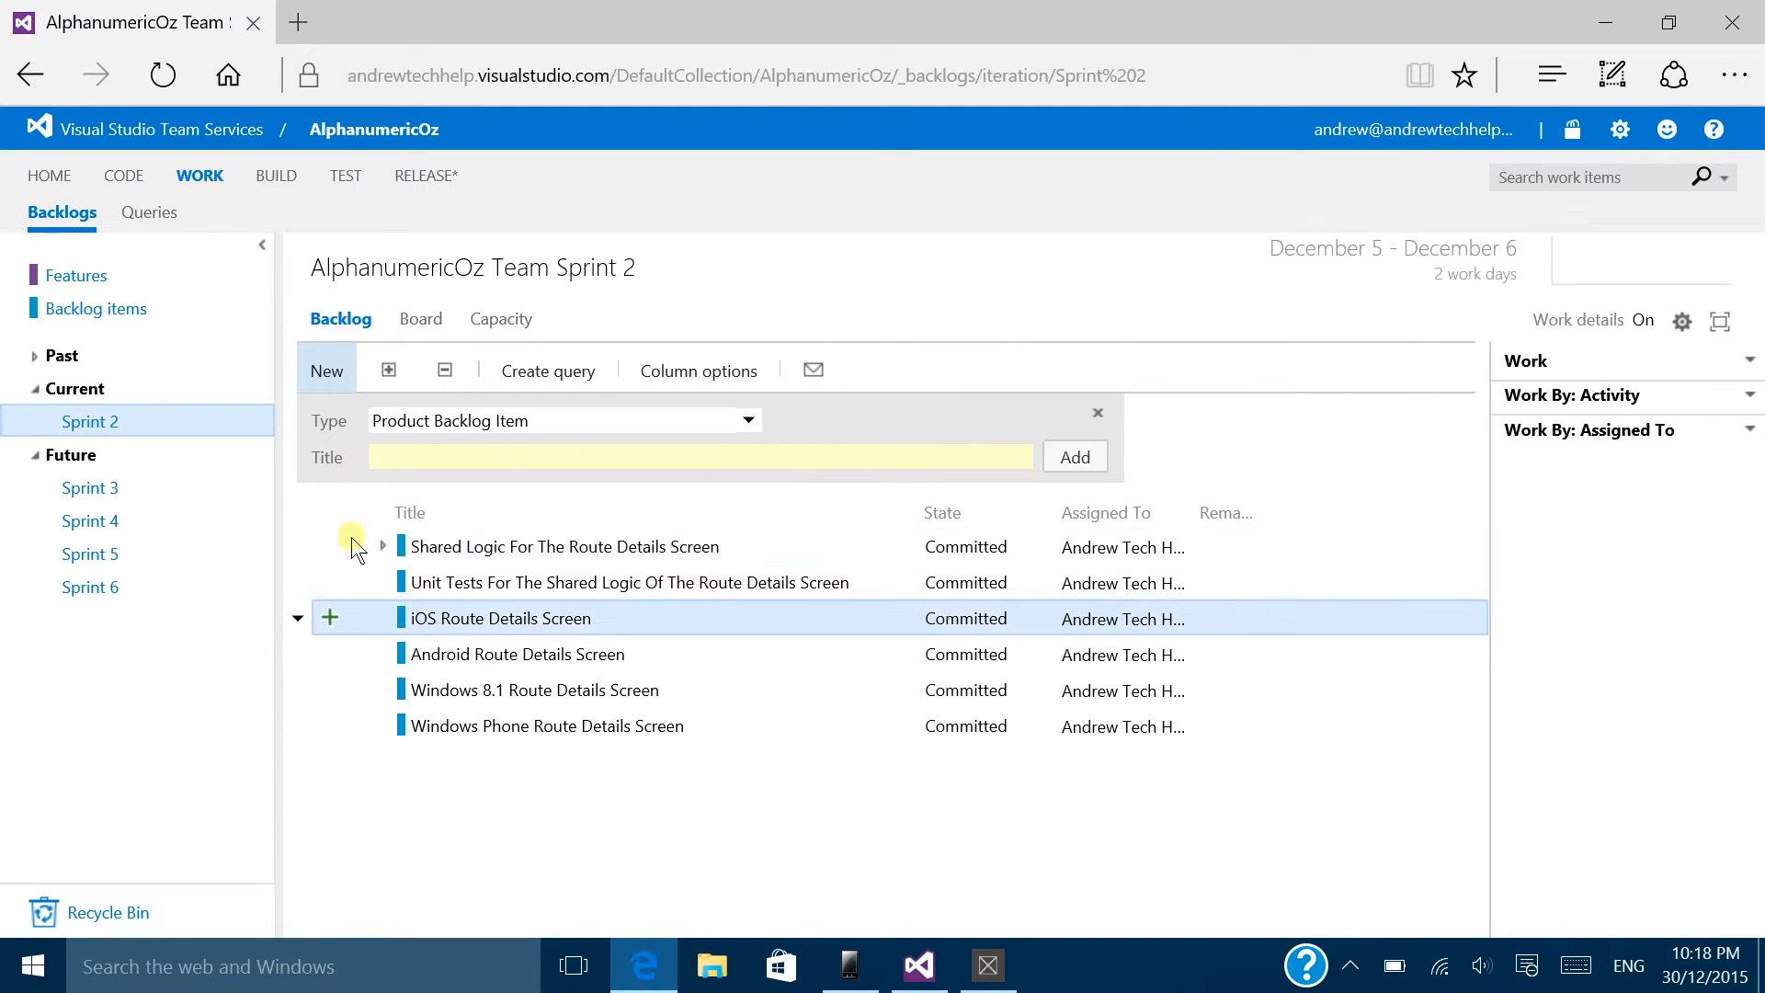
{"action": "left_click", "coordinate": [354, 628]}
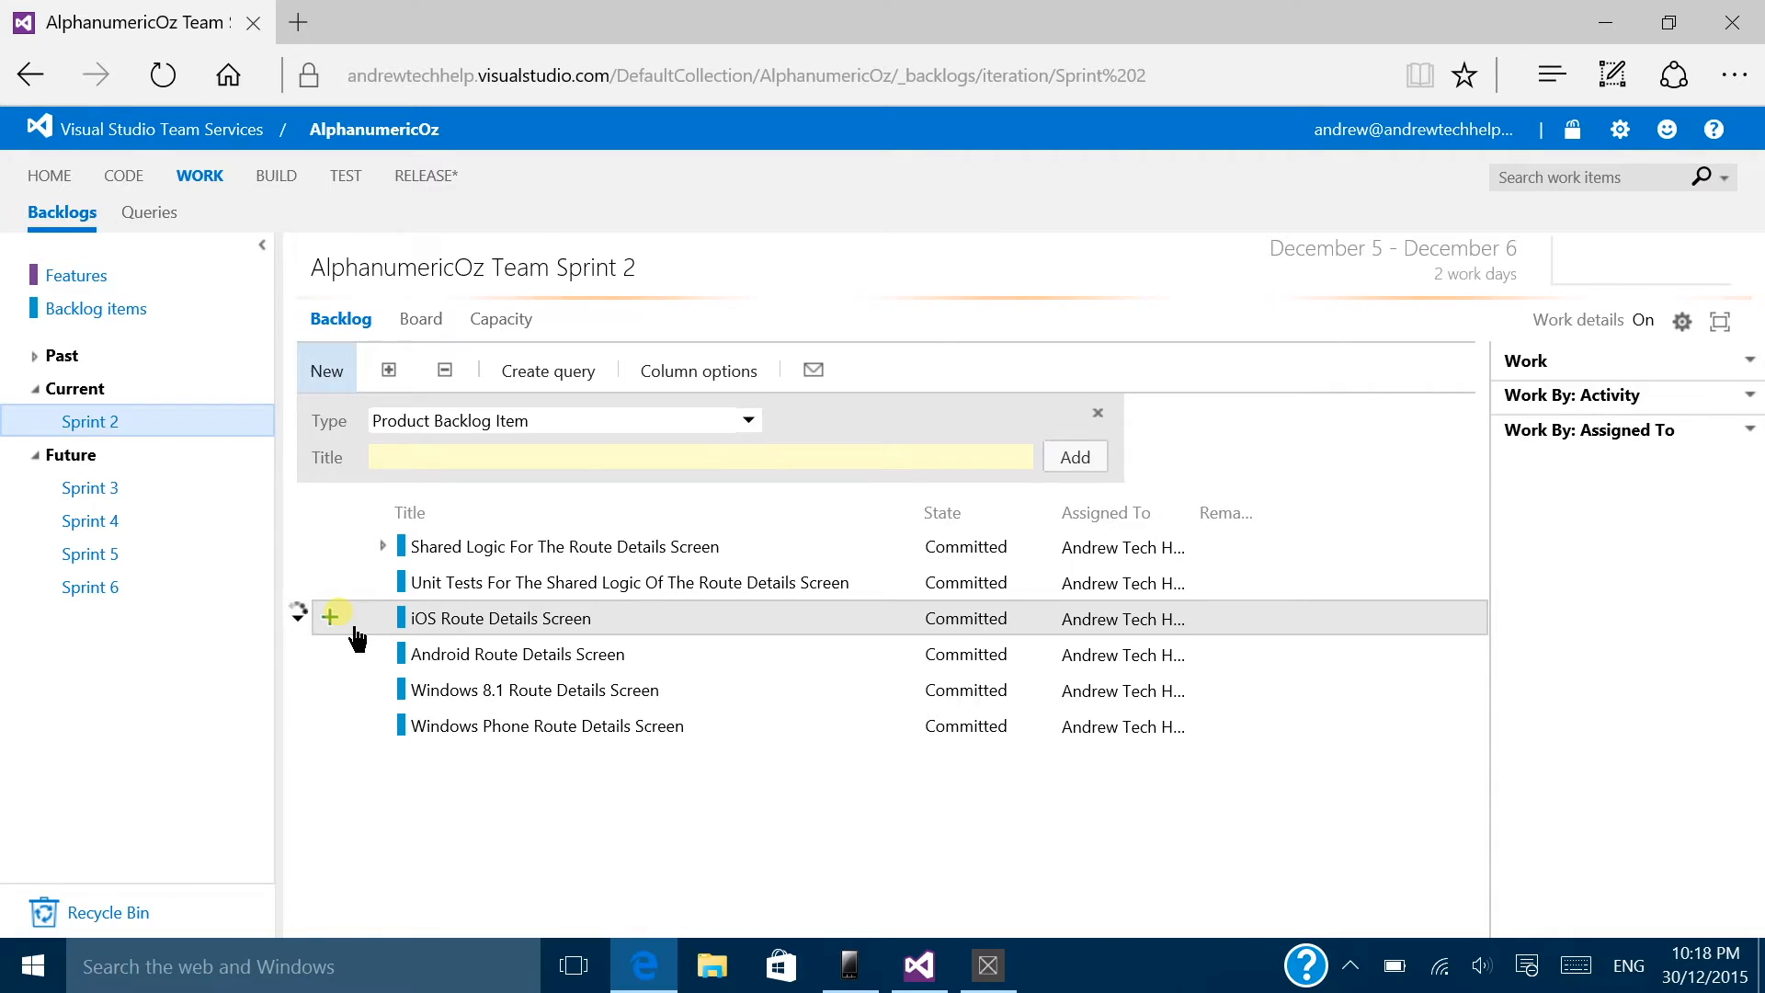
{"action": "type", "text": "Create iOS View"}
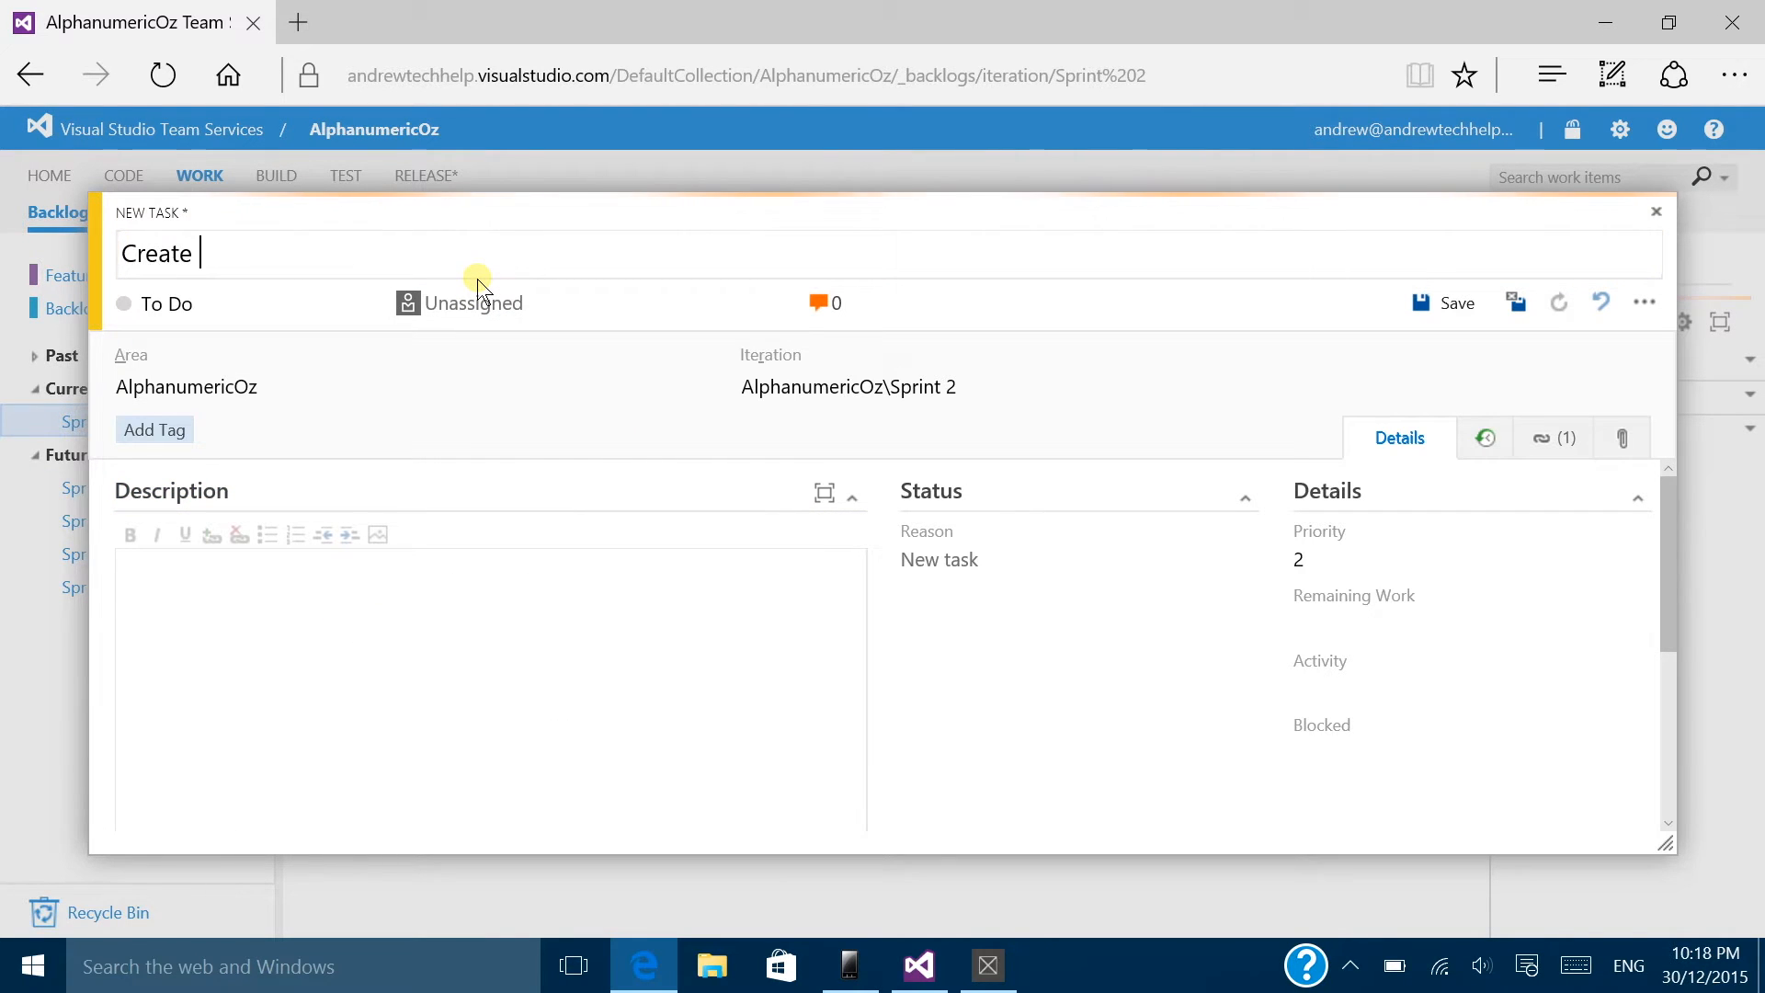
Step: Assign the iOS view task to the Tech Help account, then save and close it
{"action": "key", "text": "Tab"}
{"action": "key", "text": "Tab"}
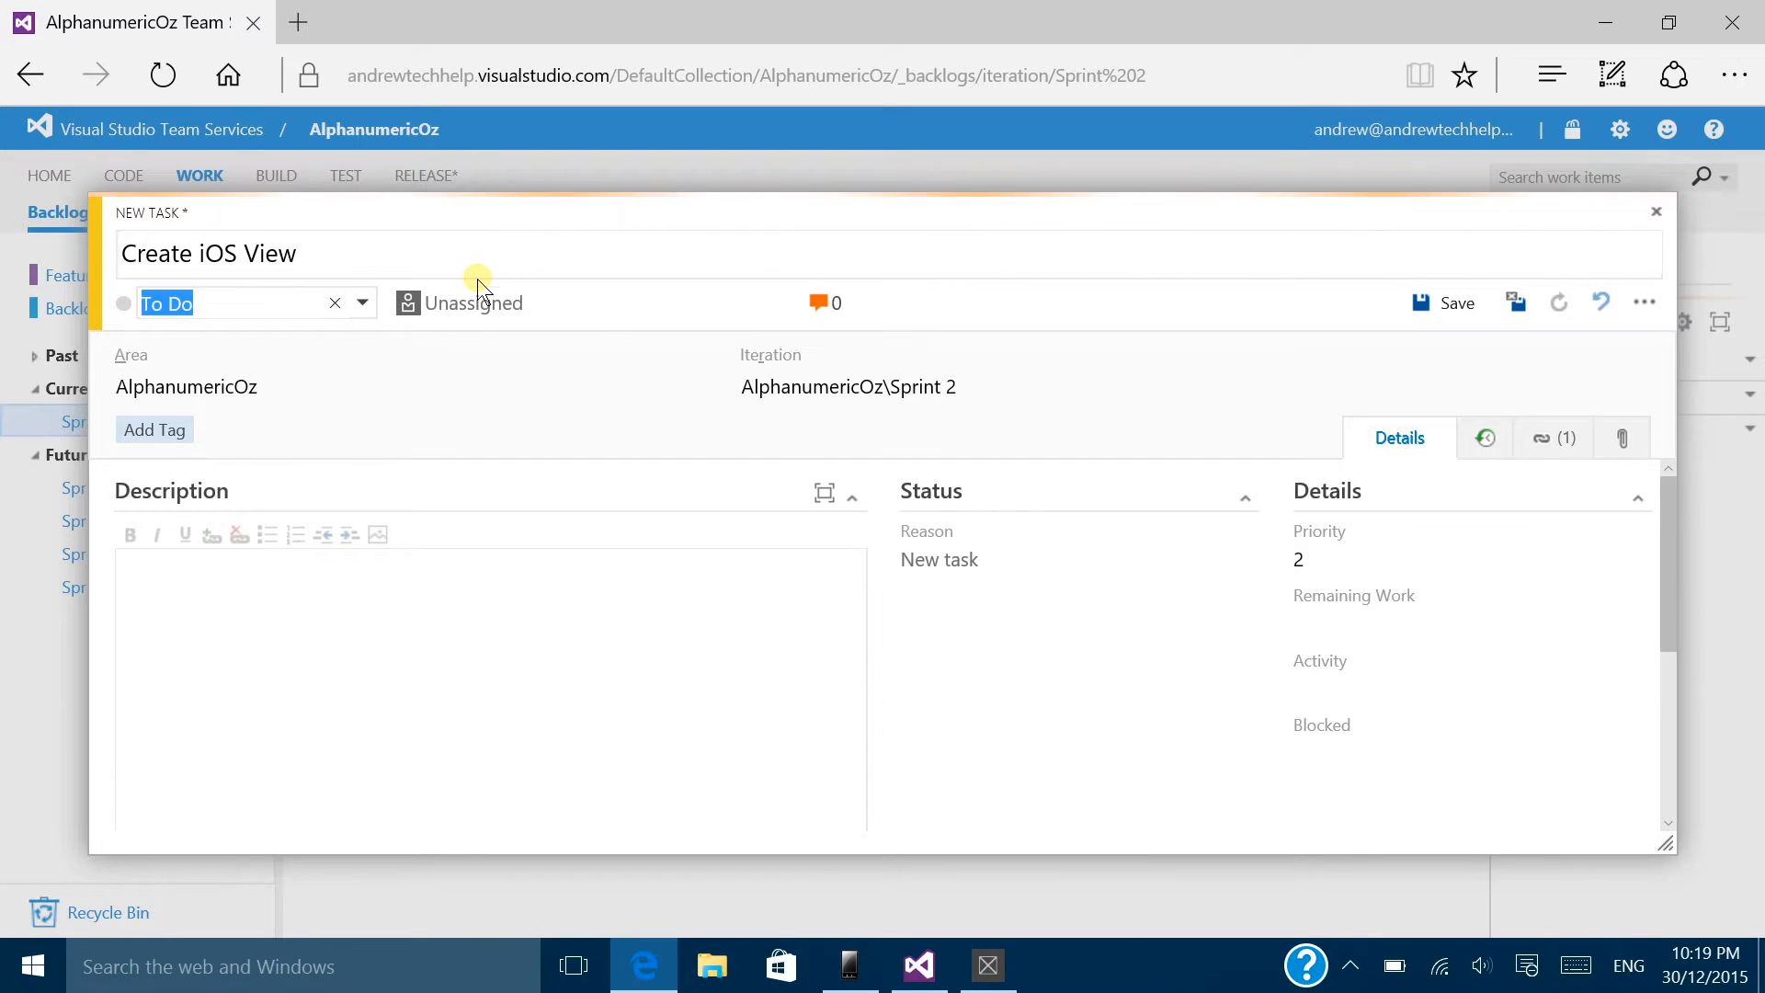
{"action": "type", "text": "and"}
{"action": "left_click", "coordinate": [540, 409]}
{"action": "left_click", "coordinate": [1473, 304]}
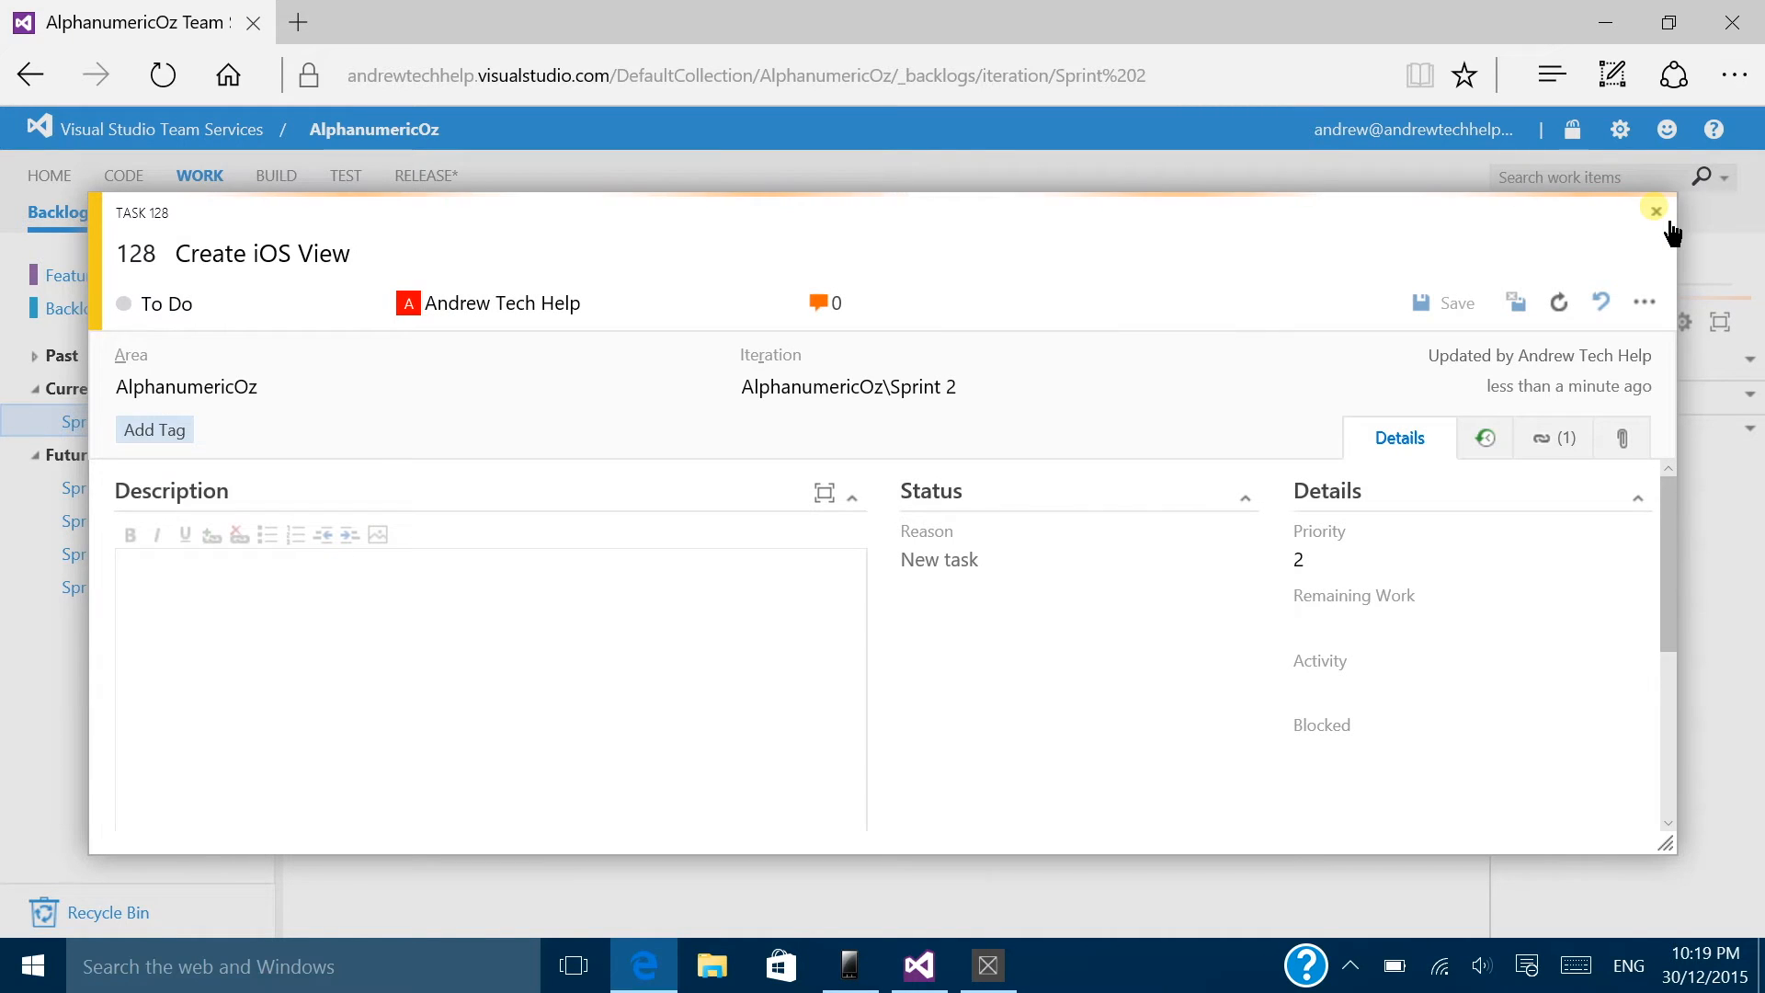
{"action": "left_click", "coordinate": [1656, 210]}
Step: Add a child task titled "Create Android View" to the "Android Route Details Screen" item
{"action": "mouse_move", "coordinate": [347, 710]}
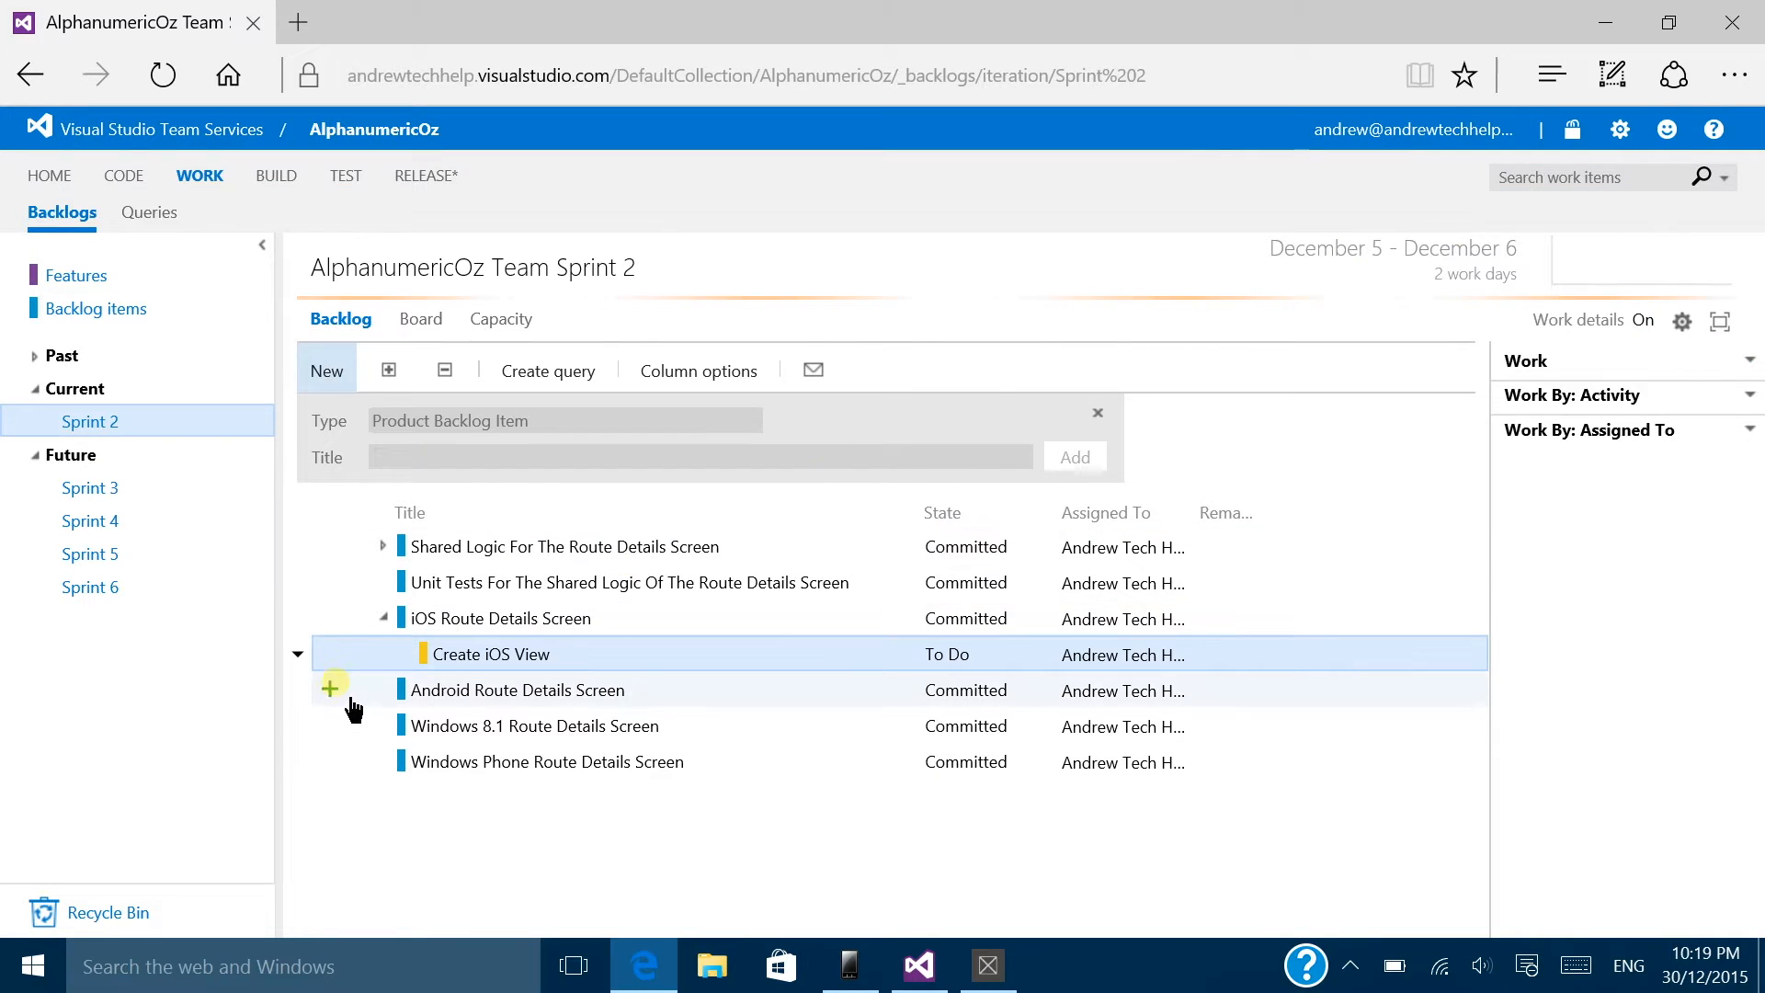
{"action": "left_click", "coordinate": [342, 702]}
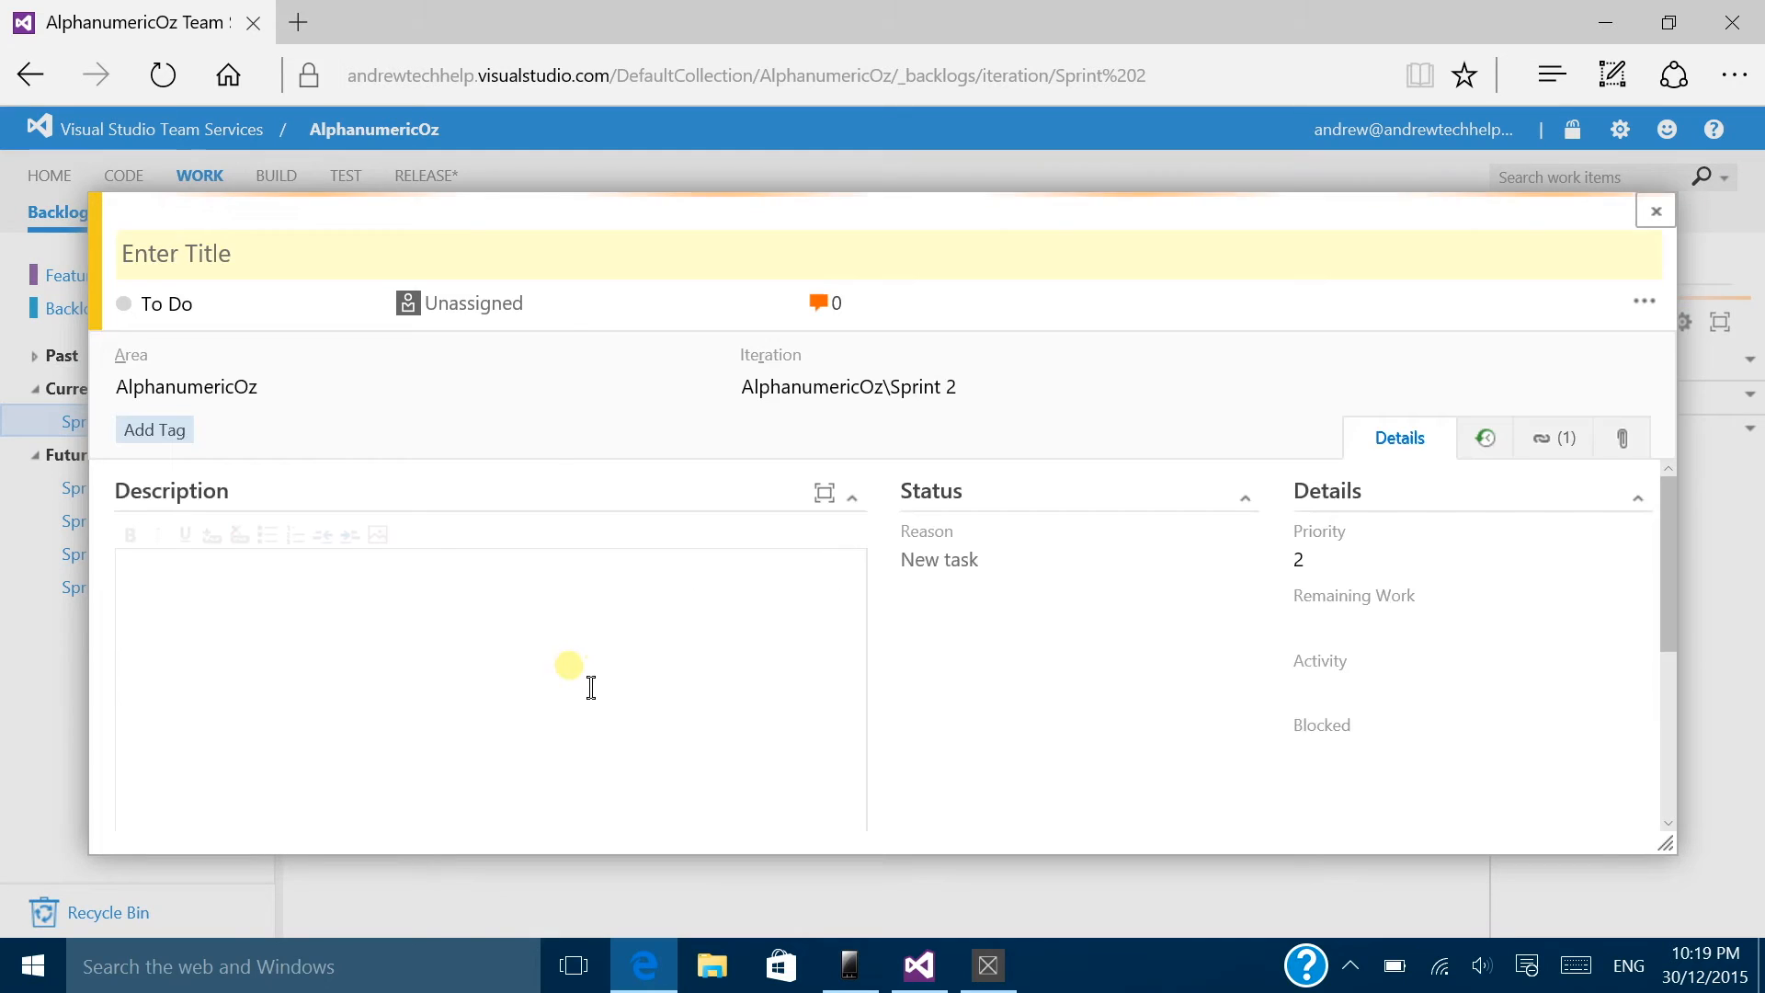
{"action": "type", "text": "Create Ad"}
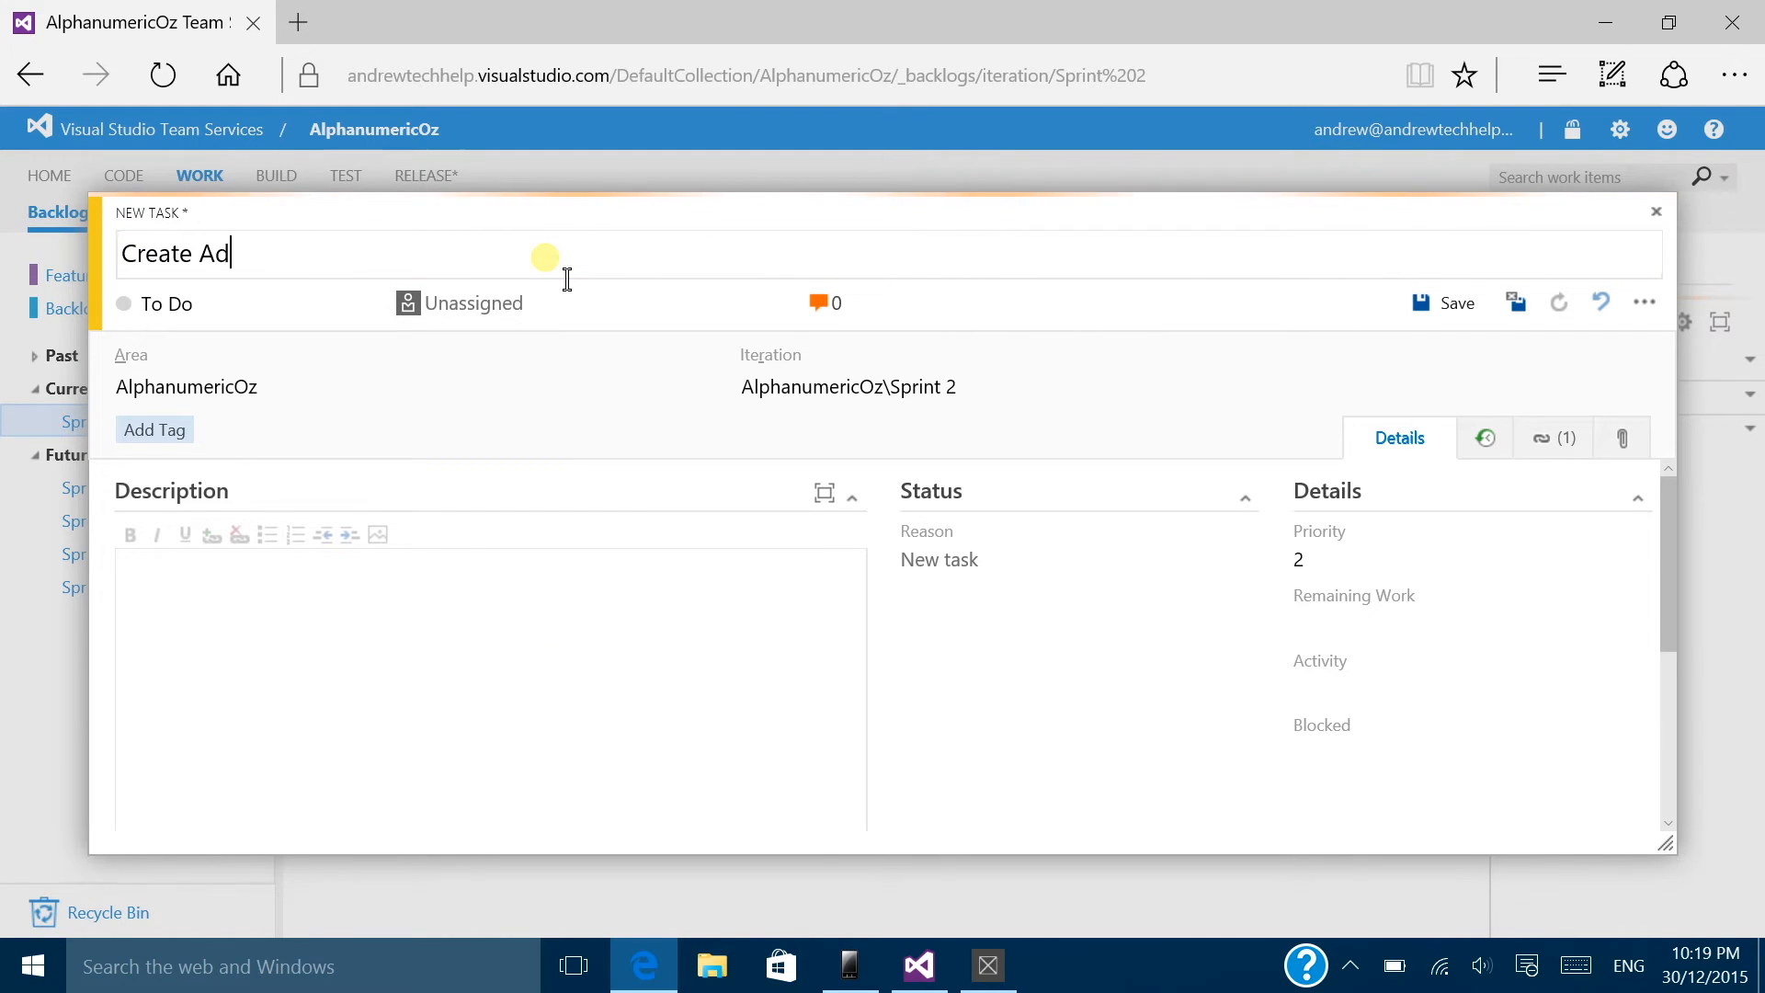
{"action": "key", "text": "BackSpace"}
{"action": "type", "text": "ndroid View"}
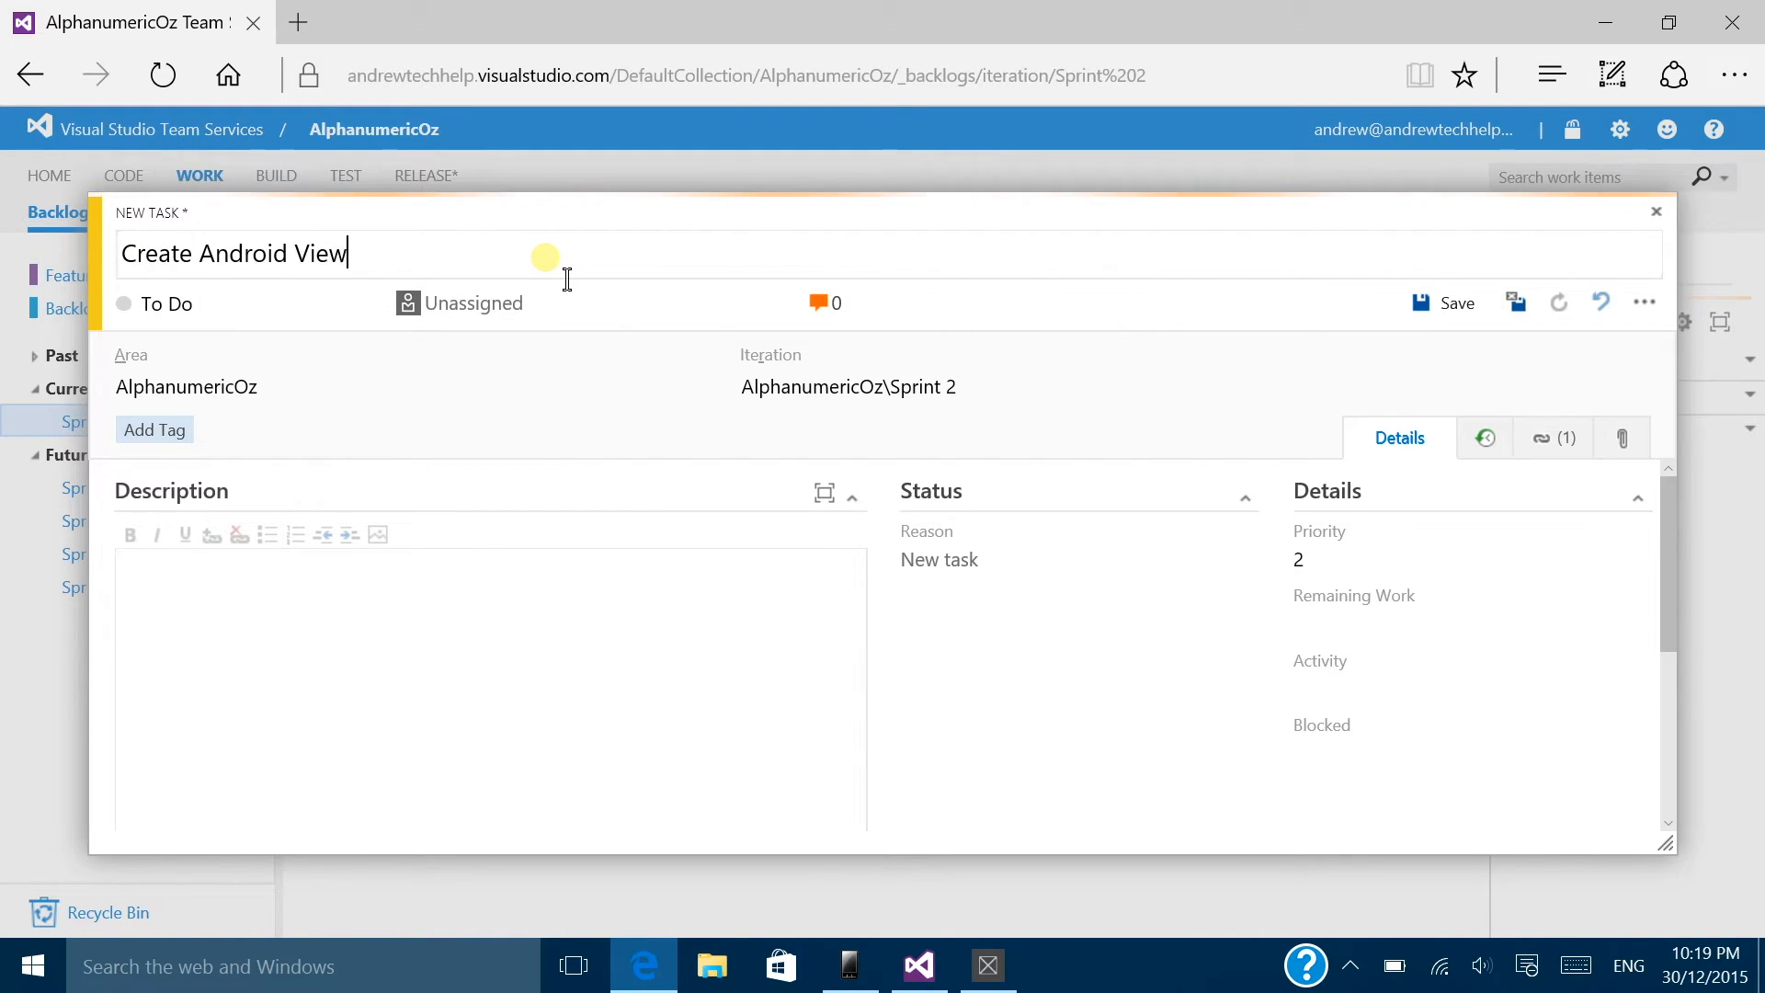
Step: Assign the Android view task to the Tech Help account, then save and close it
{"action": "key", "text": "Tab"}
{"action": "key", "text": "Tab"}
{"action": "type", "text": "andr"}
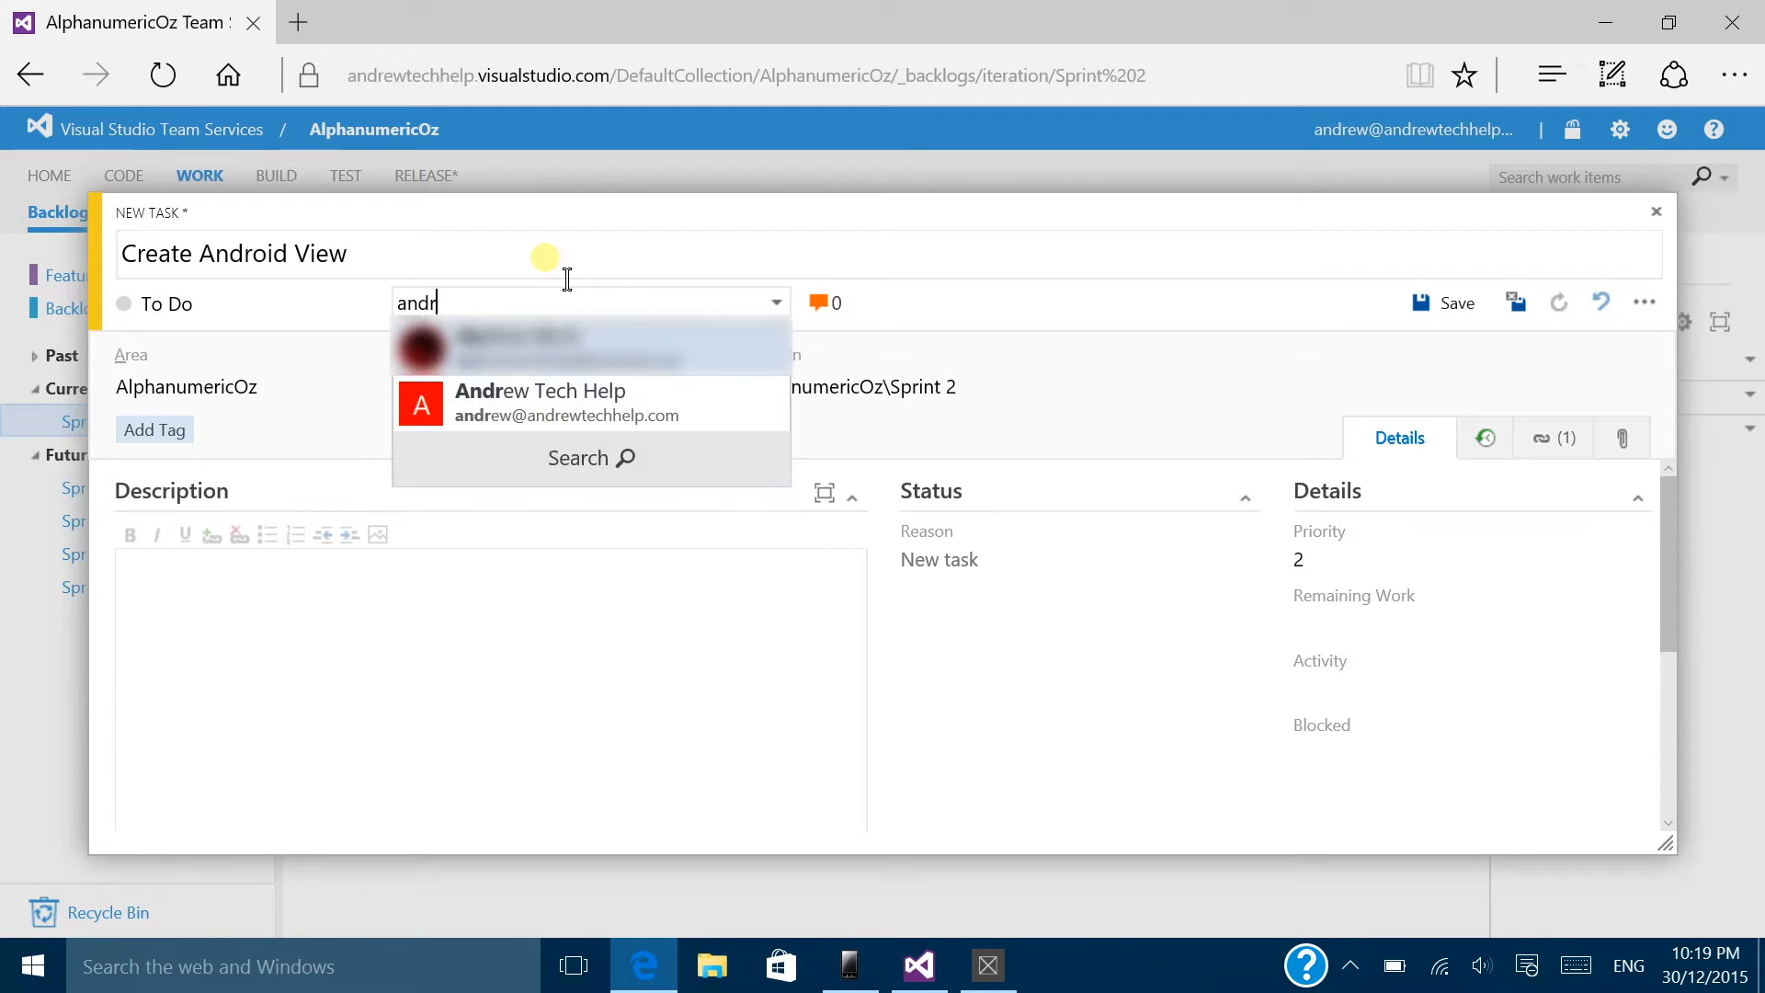
{"action": "left_click", "coordinate": [561, 401]}
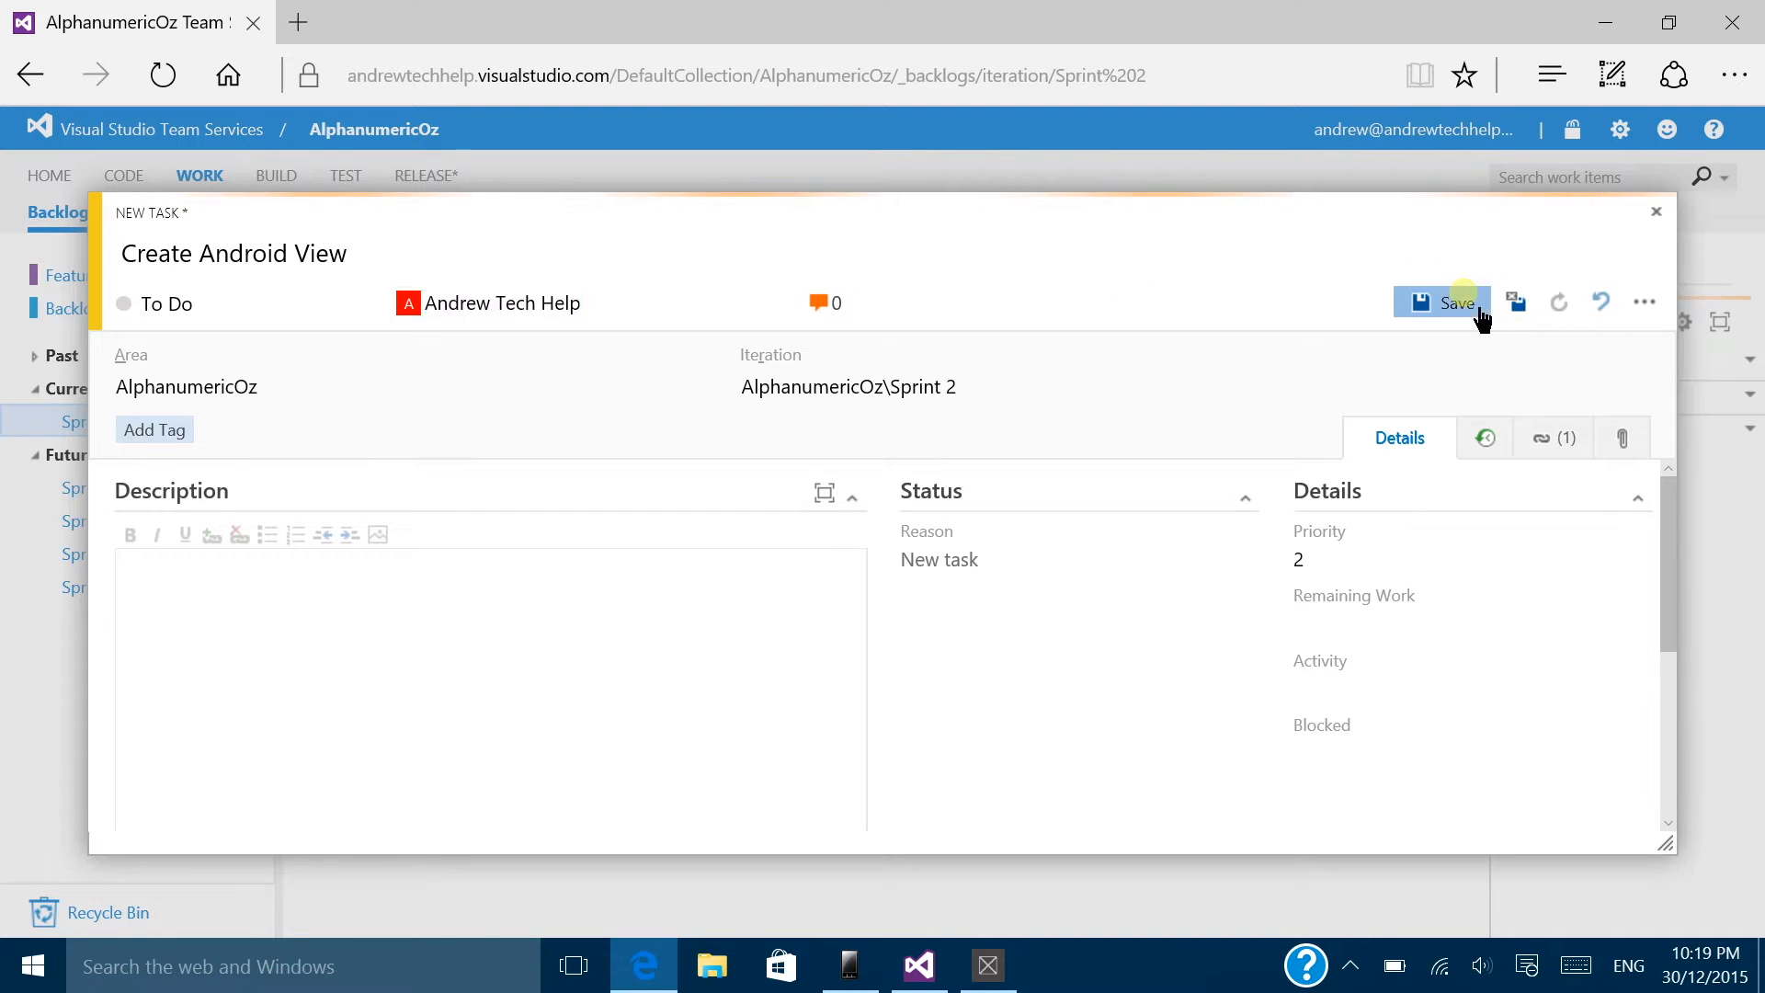
{"action": "left_click", "coordinate": [1463, 304]}
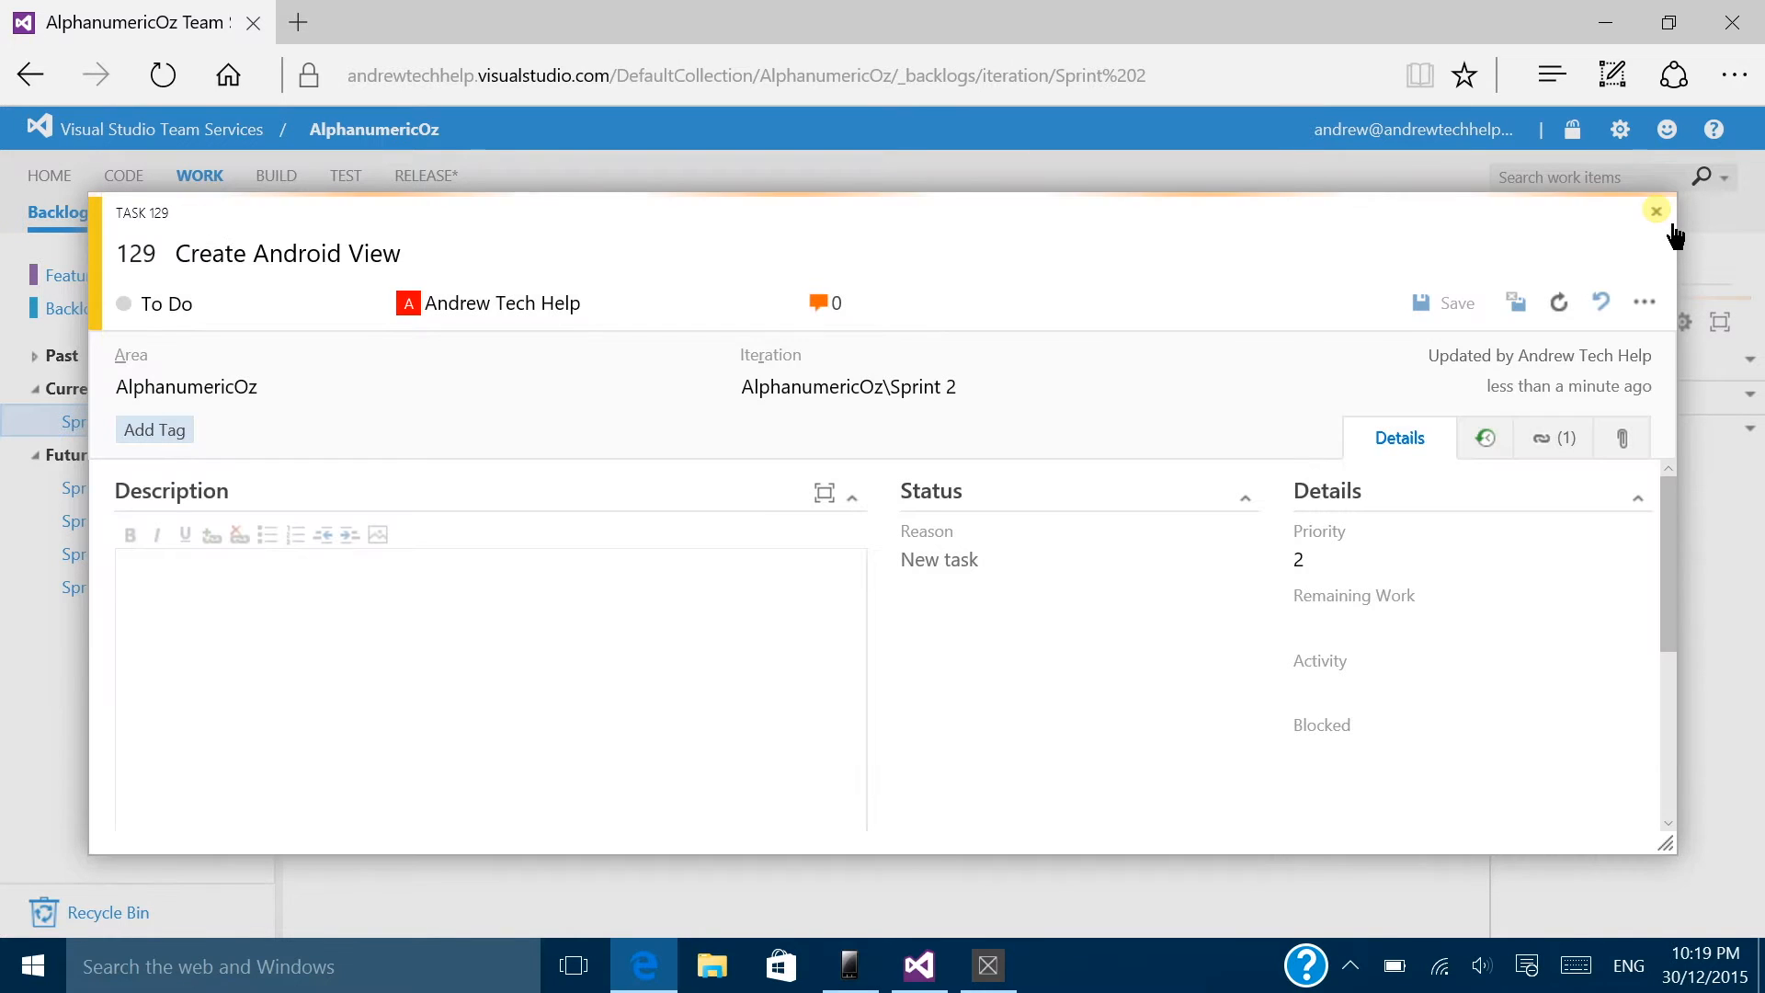
{"action": "left_click", "coordinate": [1657, 211]}
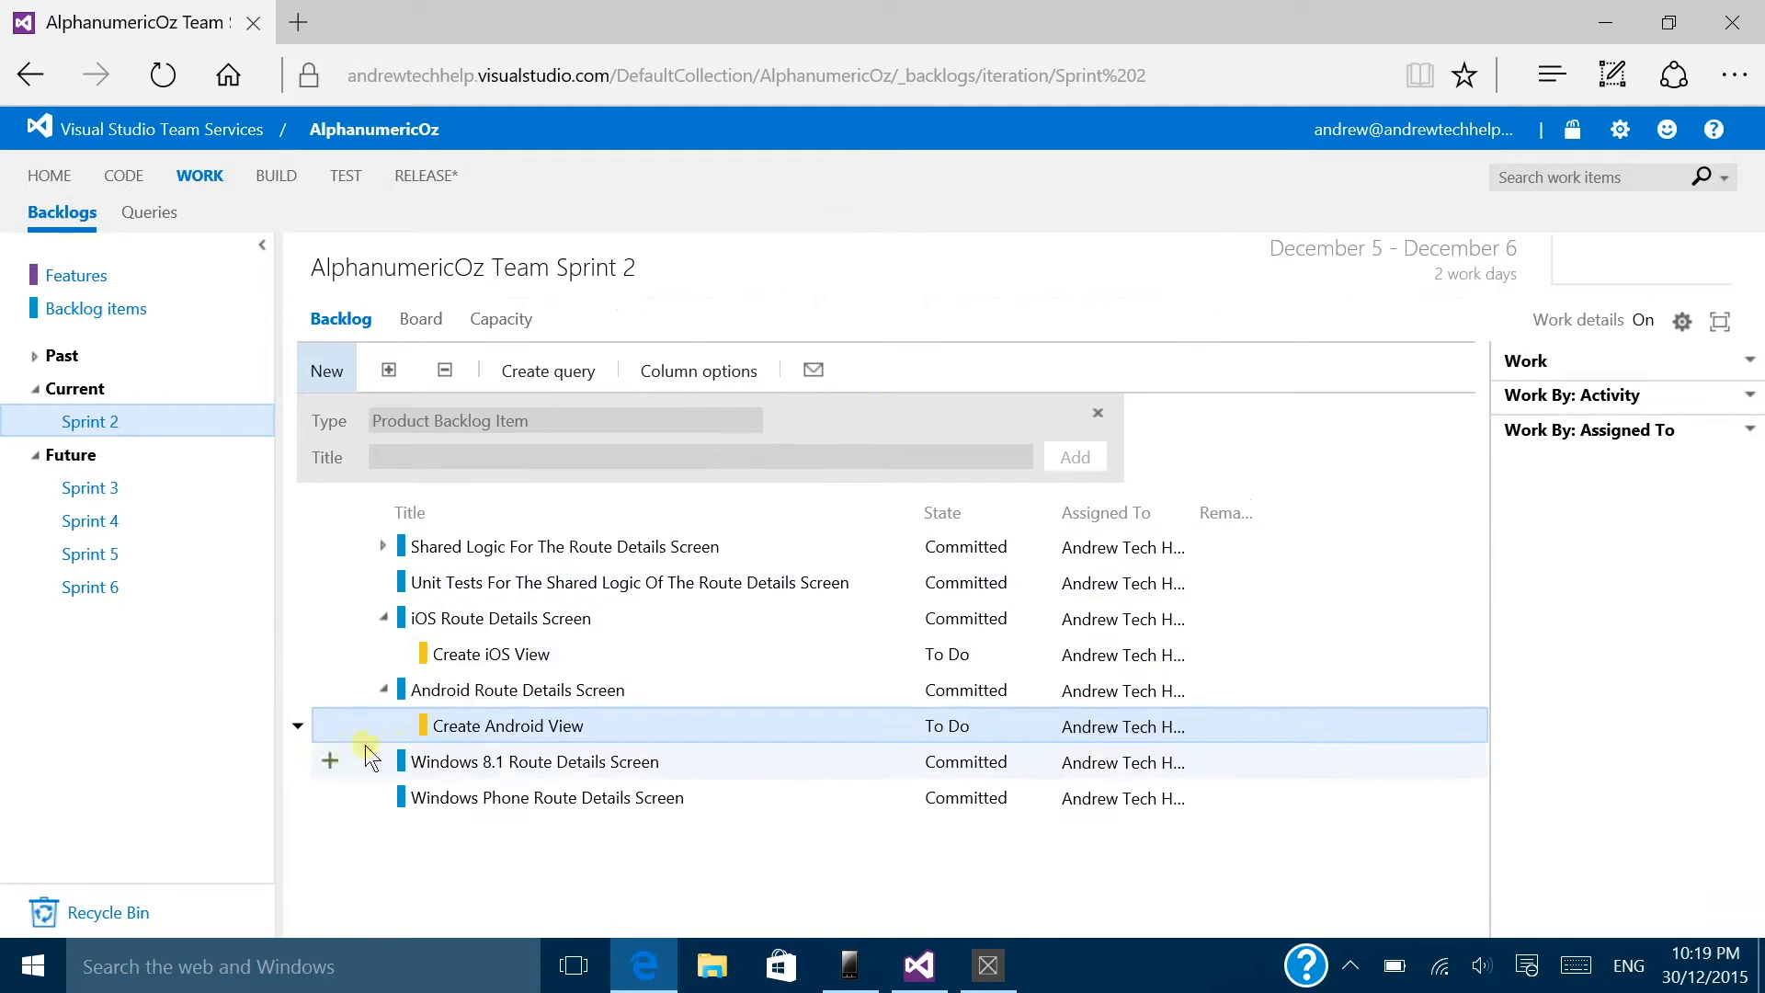
Step: Add a child task titled "Create Windows 8.1 View", assigned to the Tech Help account, to the "Windows 8.1 Route Details Screen" item and save it
{"action": "left_click", "coordinate": [335, 767]}
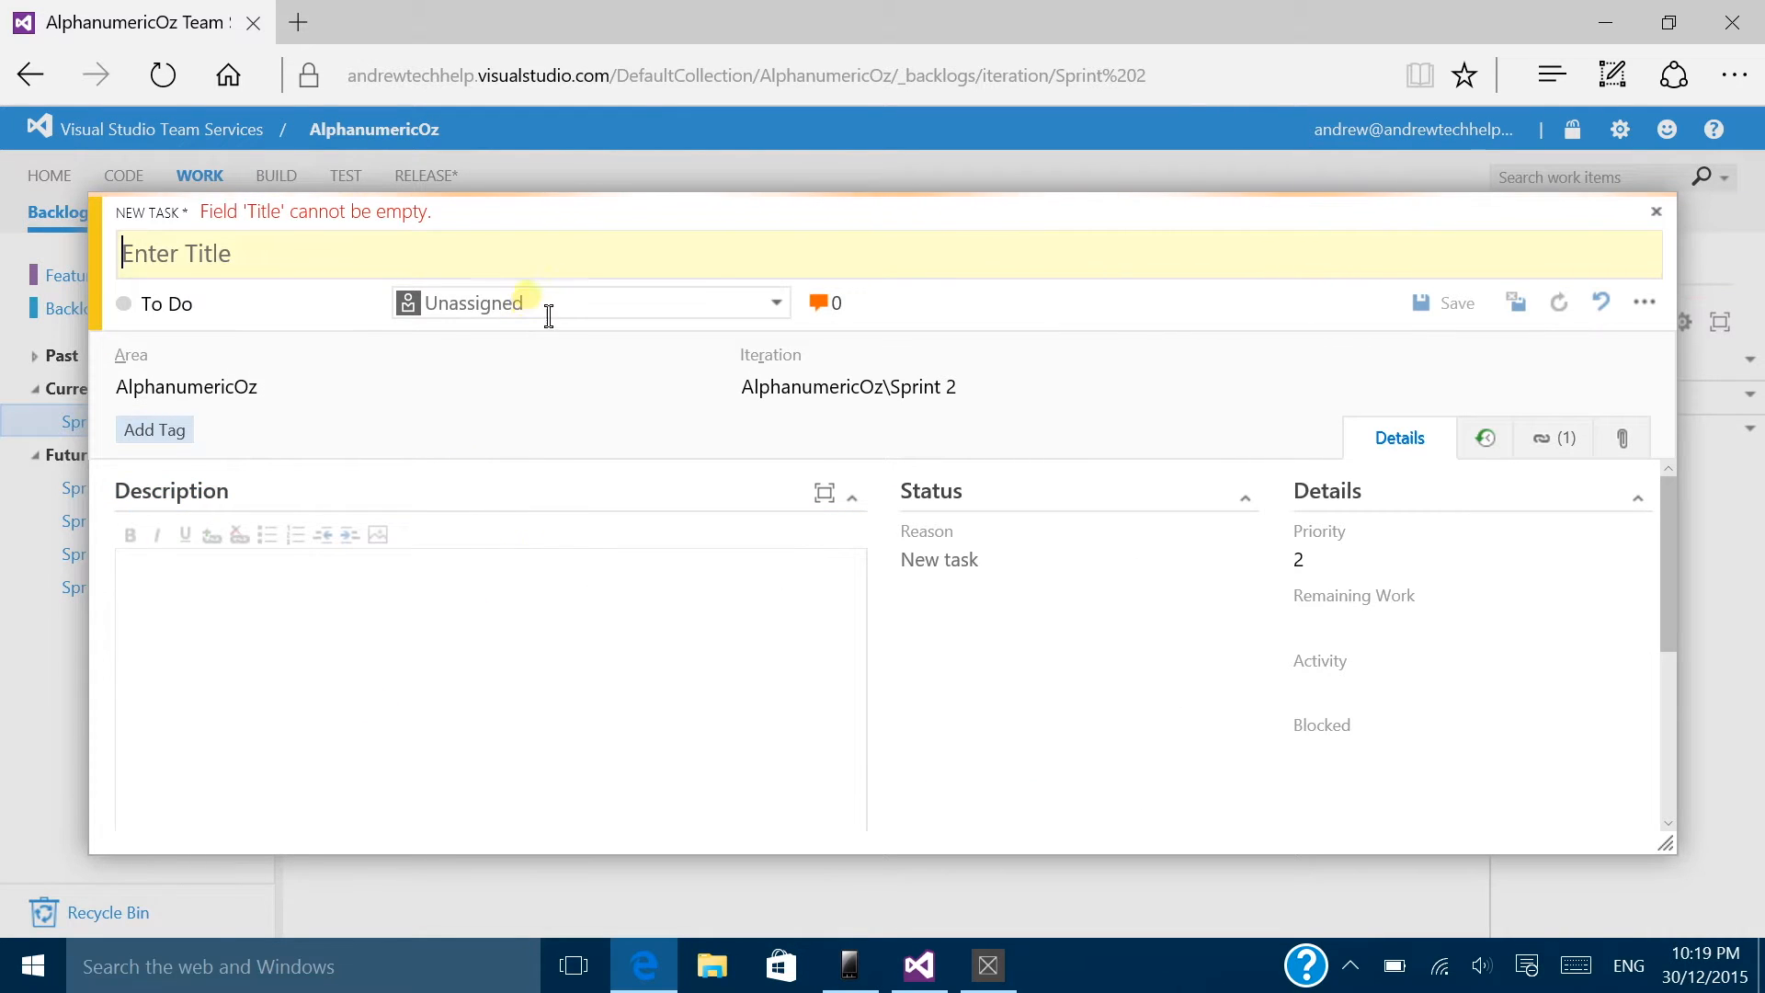
{"action": "type", "text": "Create Windows 8.1 View"}
{"action": "key", "text": "Tab"}
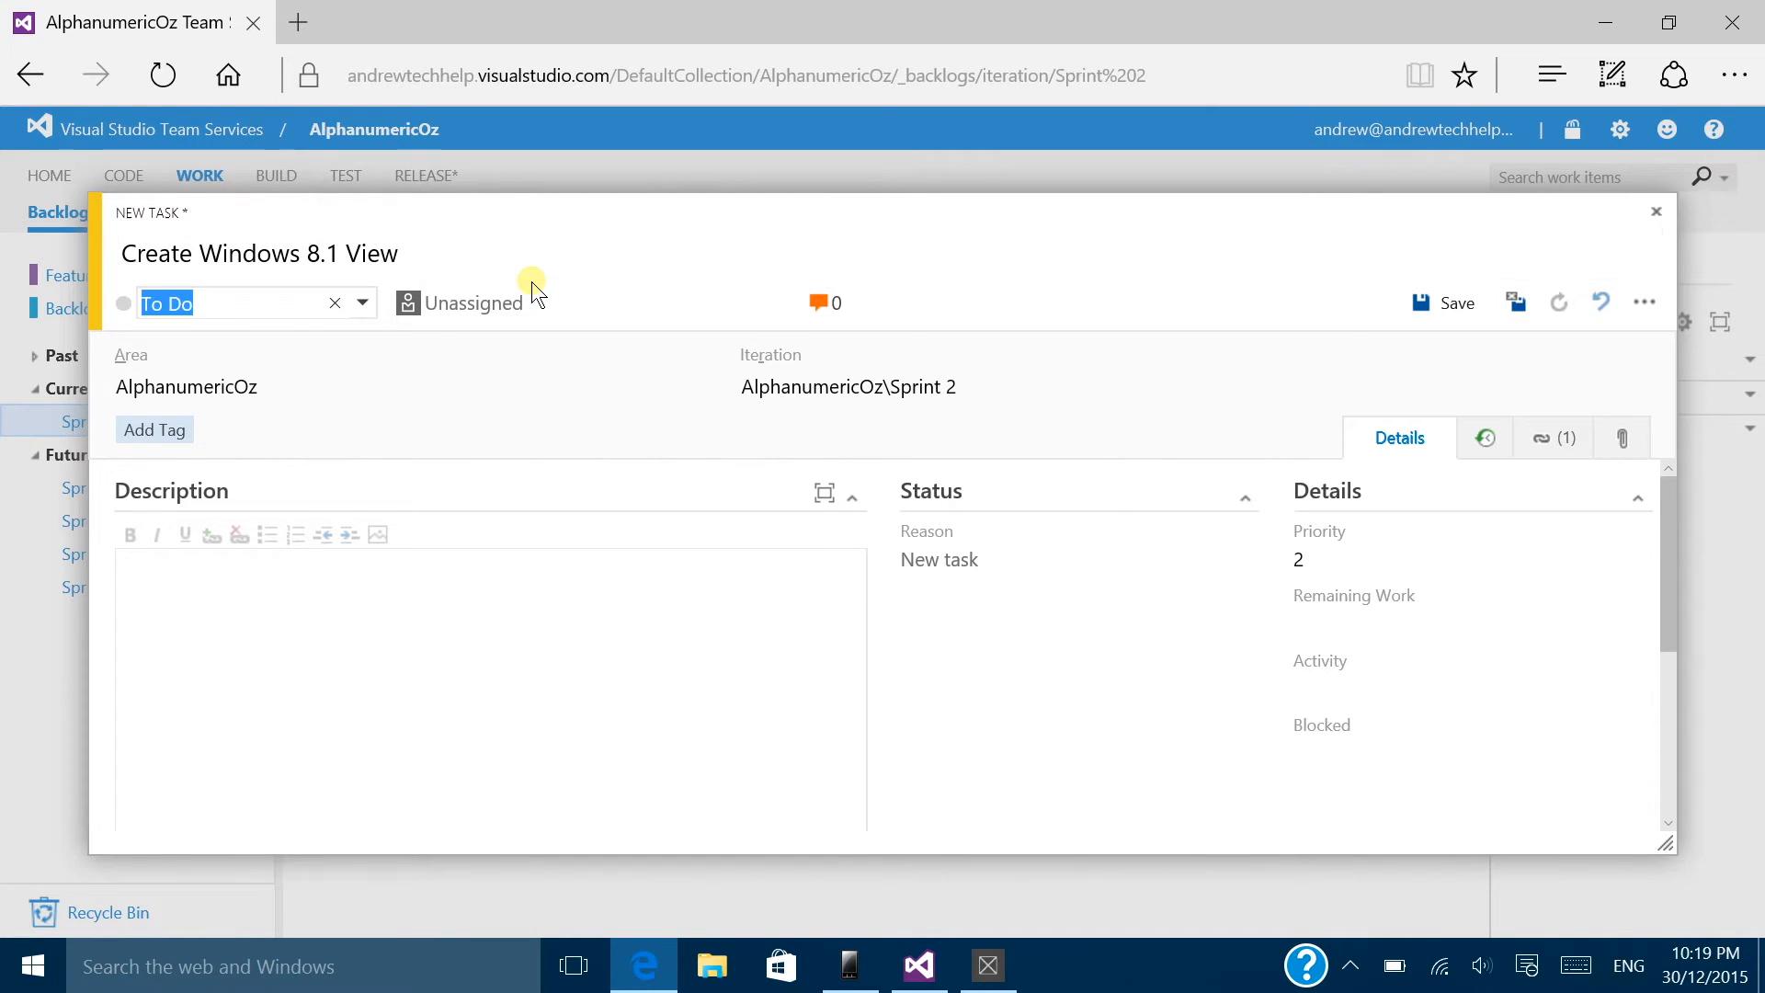
{"action": "key", "text": "Tab"}
{"action": "type", "text": "and"}
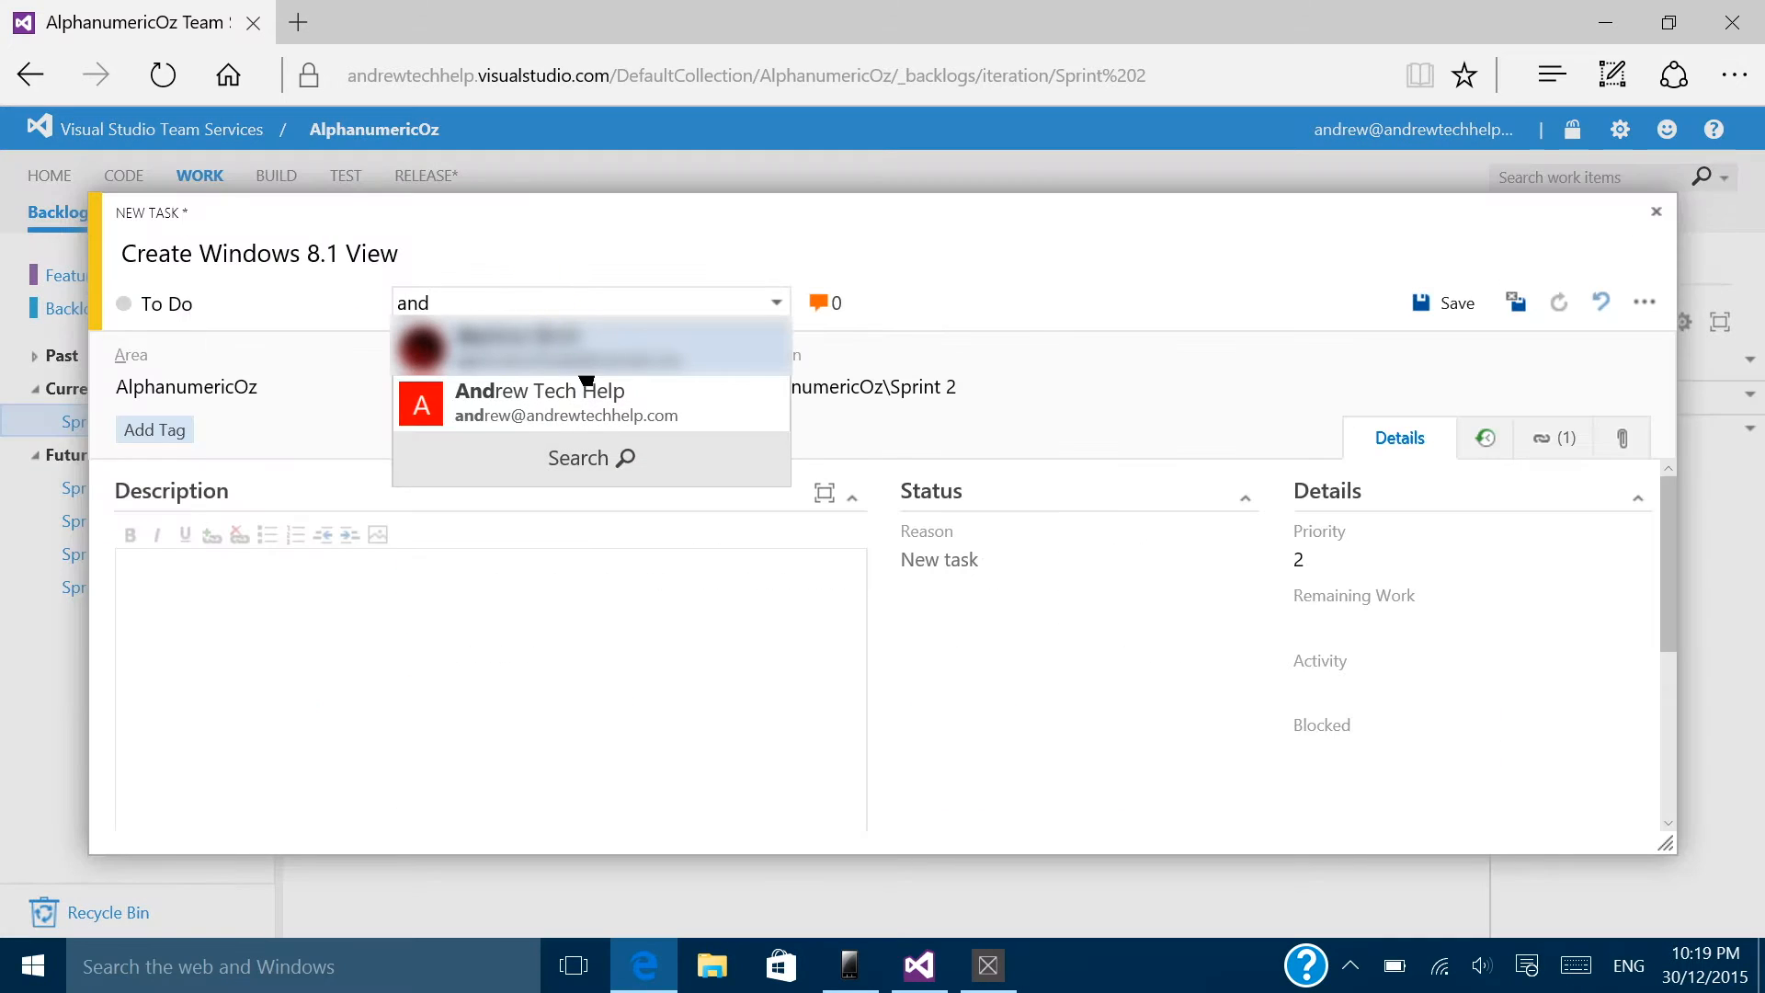
{"action": "left_click", "coordinate": [563, 416]}
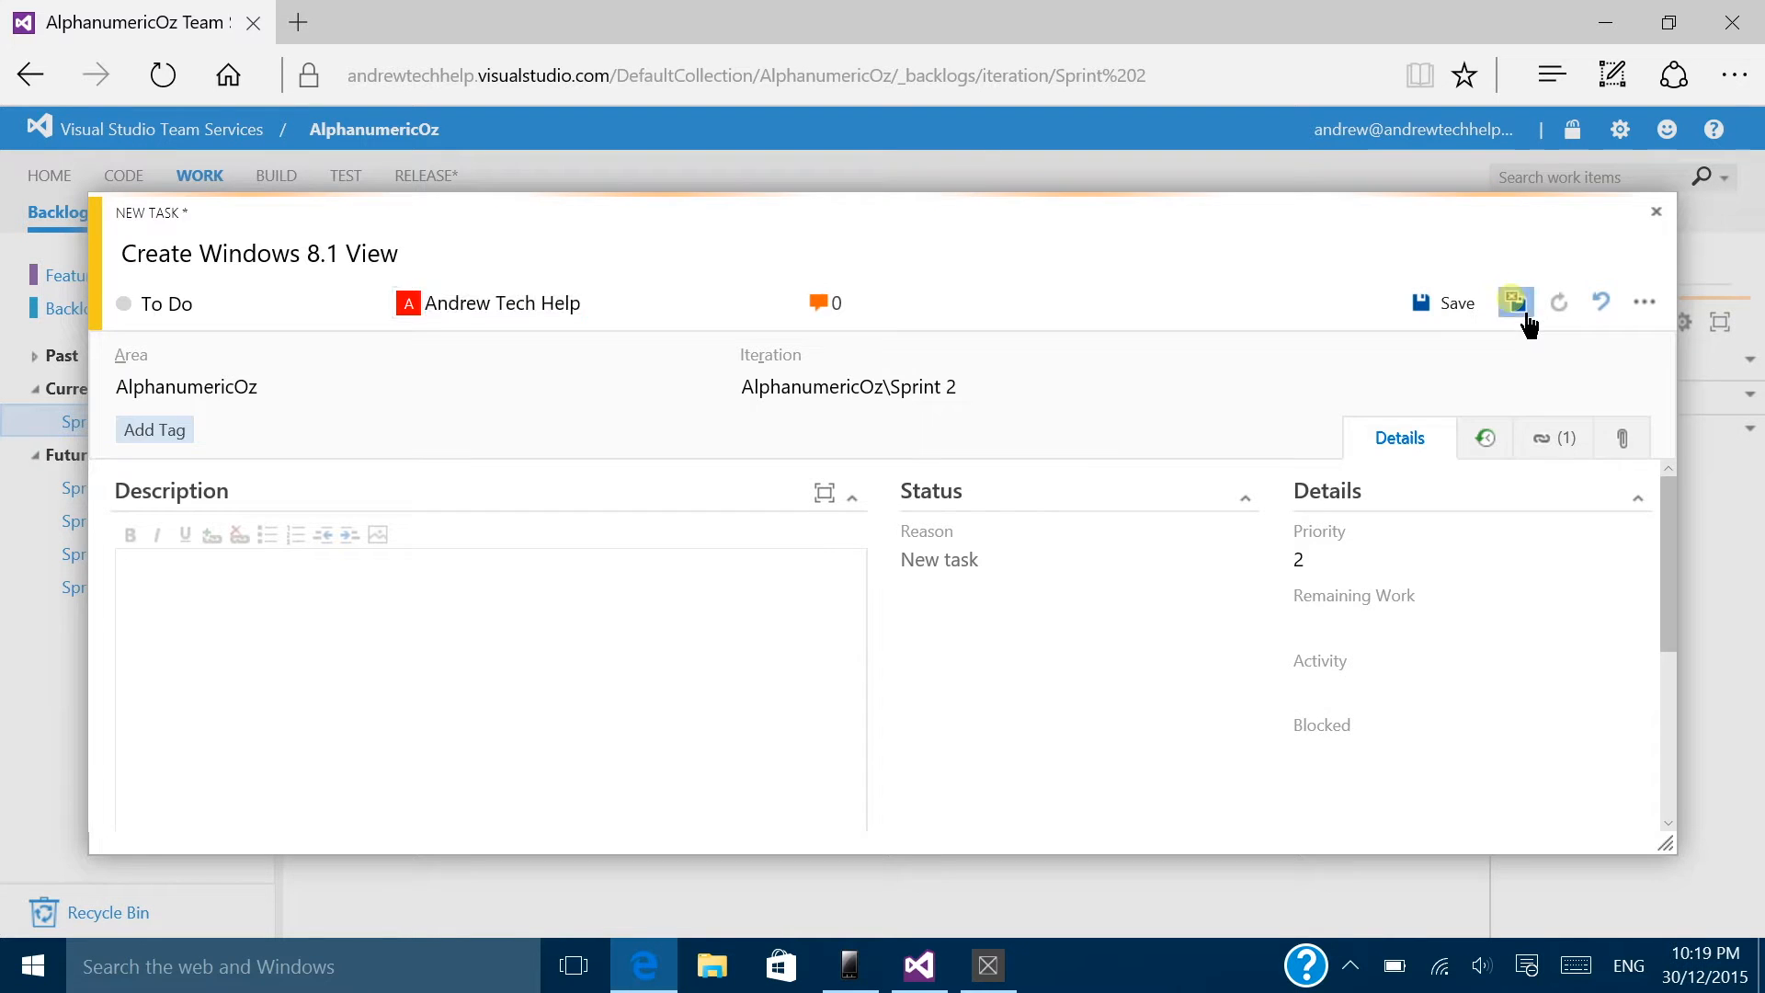
{"action": "left_click", "coordinate": [1516, 305]}
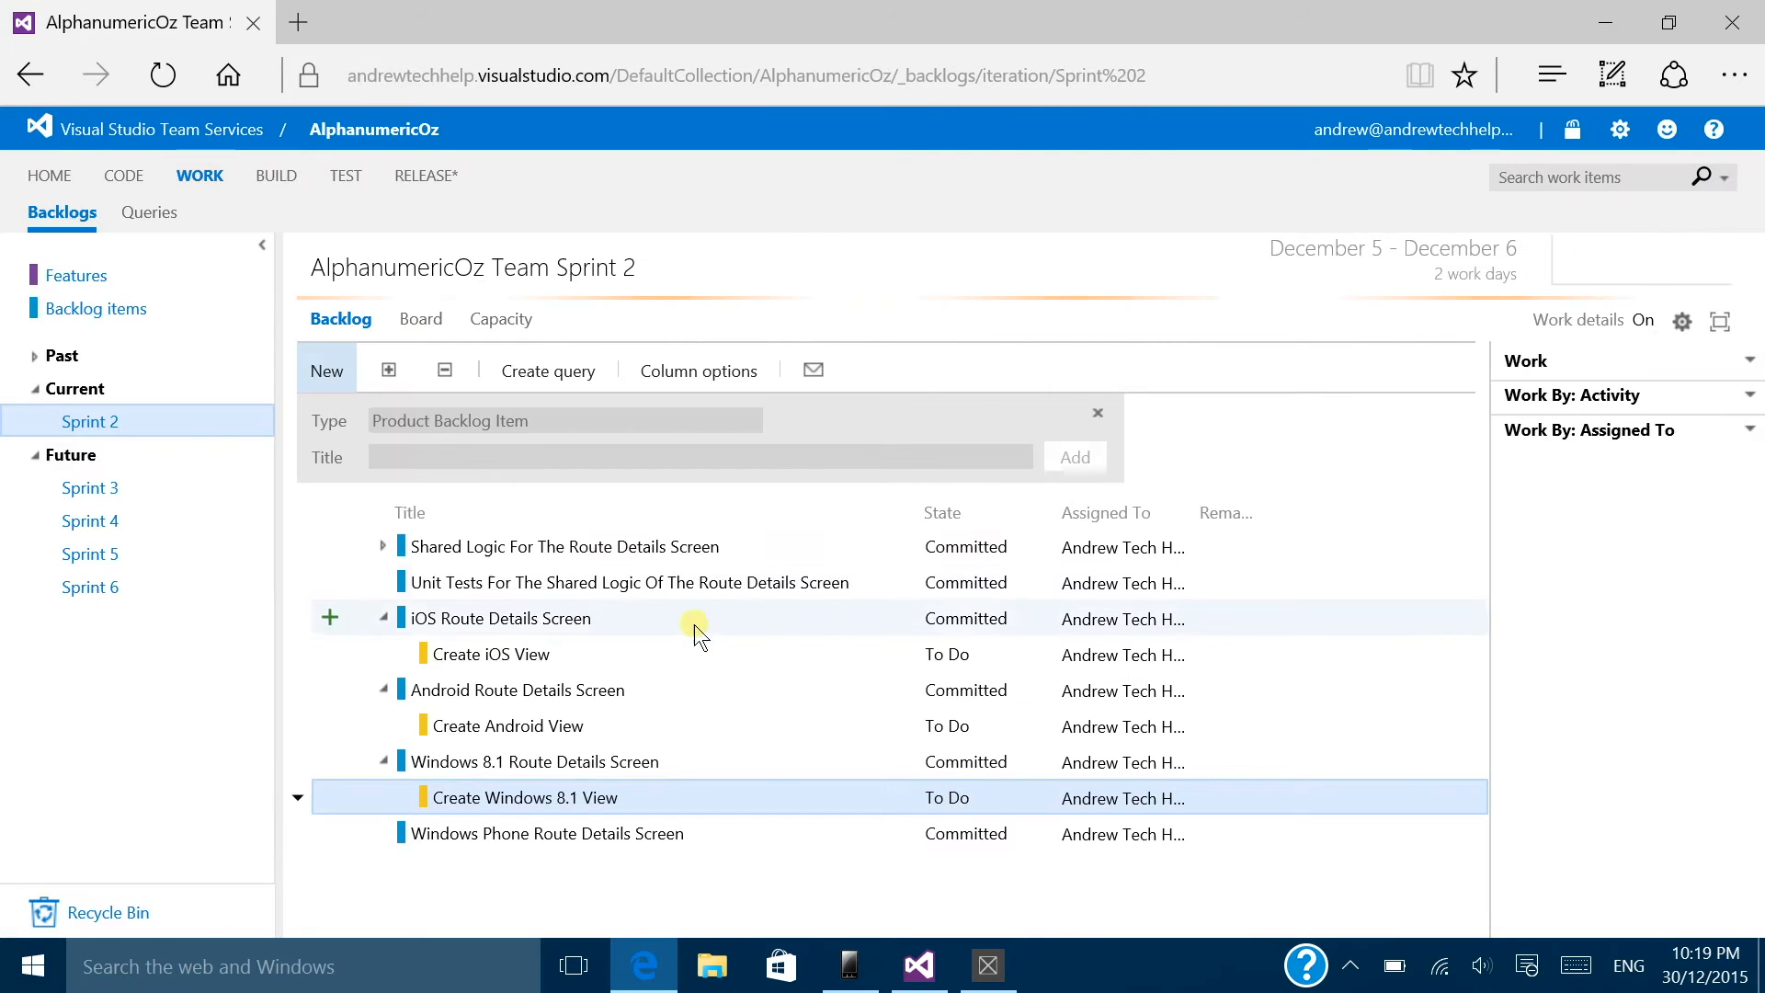
Step: Add a child task titled "Create Windows Phone View", assigned to the Tech Help account, to the "Windows Phone Route Details Screen" item and save it
{"action": "left_click", "coordinate": [462, 833]}
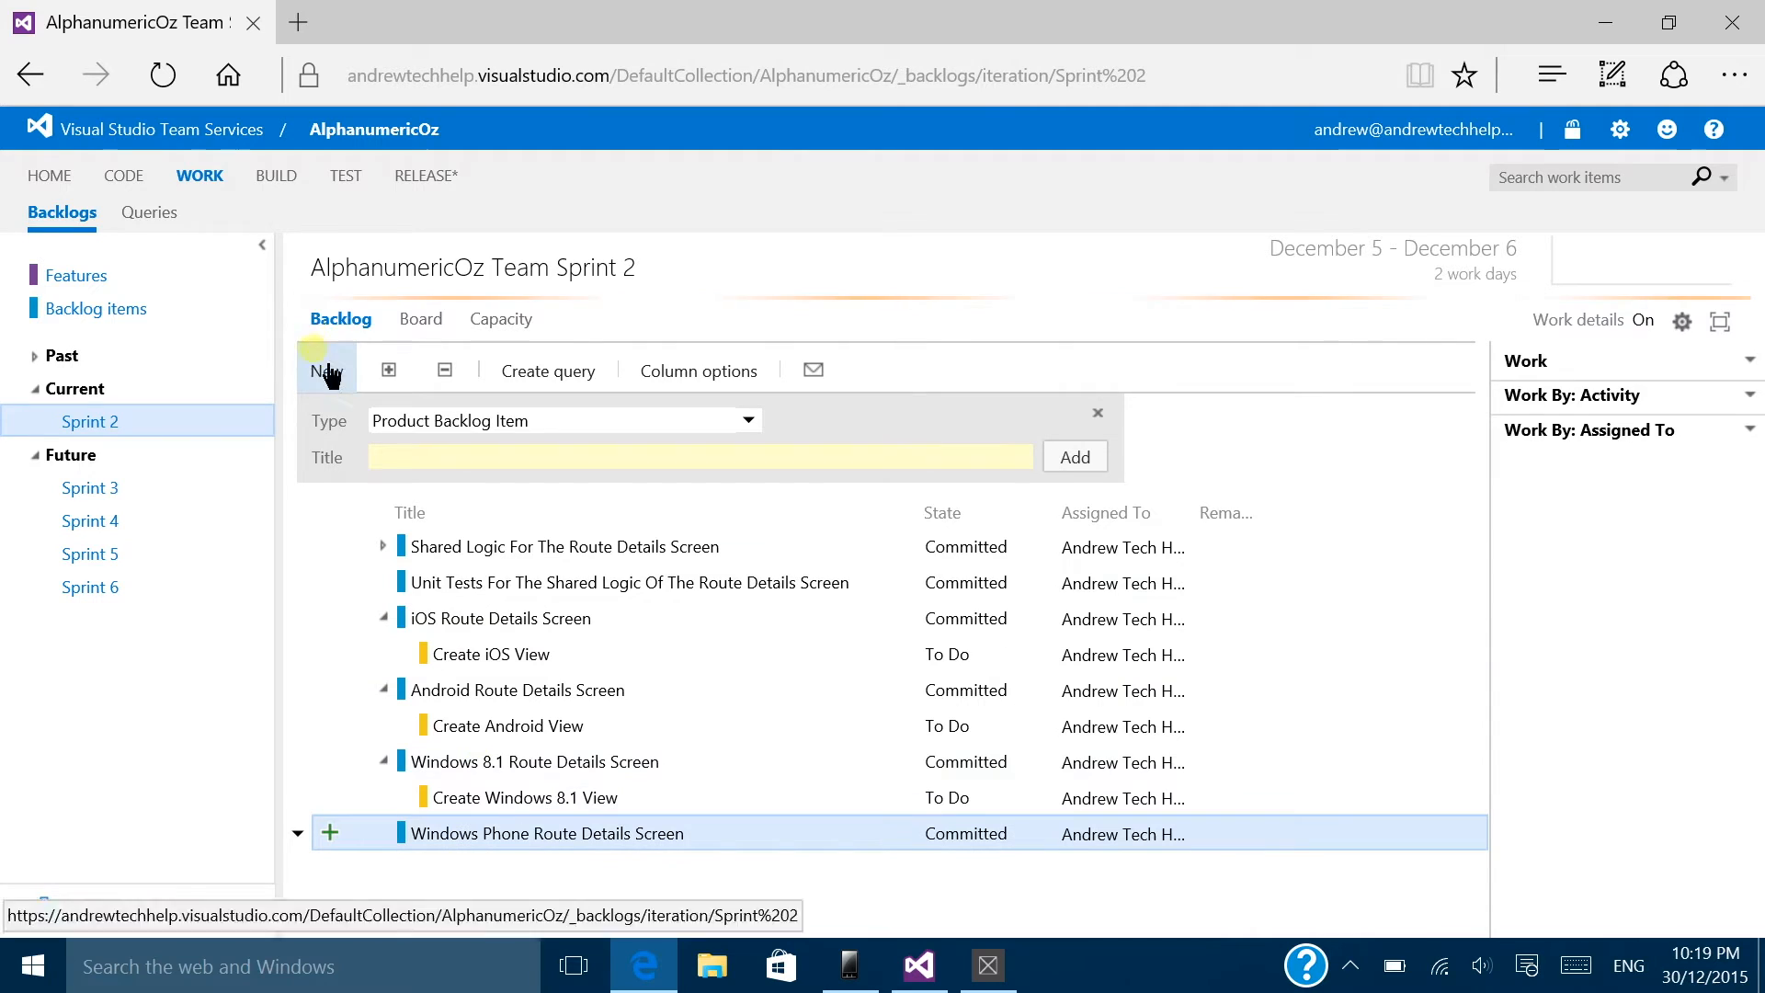
{"action": "left_click", "coordinate": [330, 832]}
{"action": "type", "text": "Create Windows Phone View"}
{"action": "key", "text": "Tab"}
{"action": "key", "text": "Tab"}
{"action": "type", "text": "andre"}
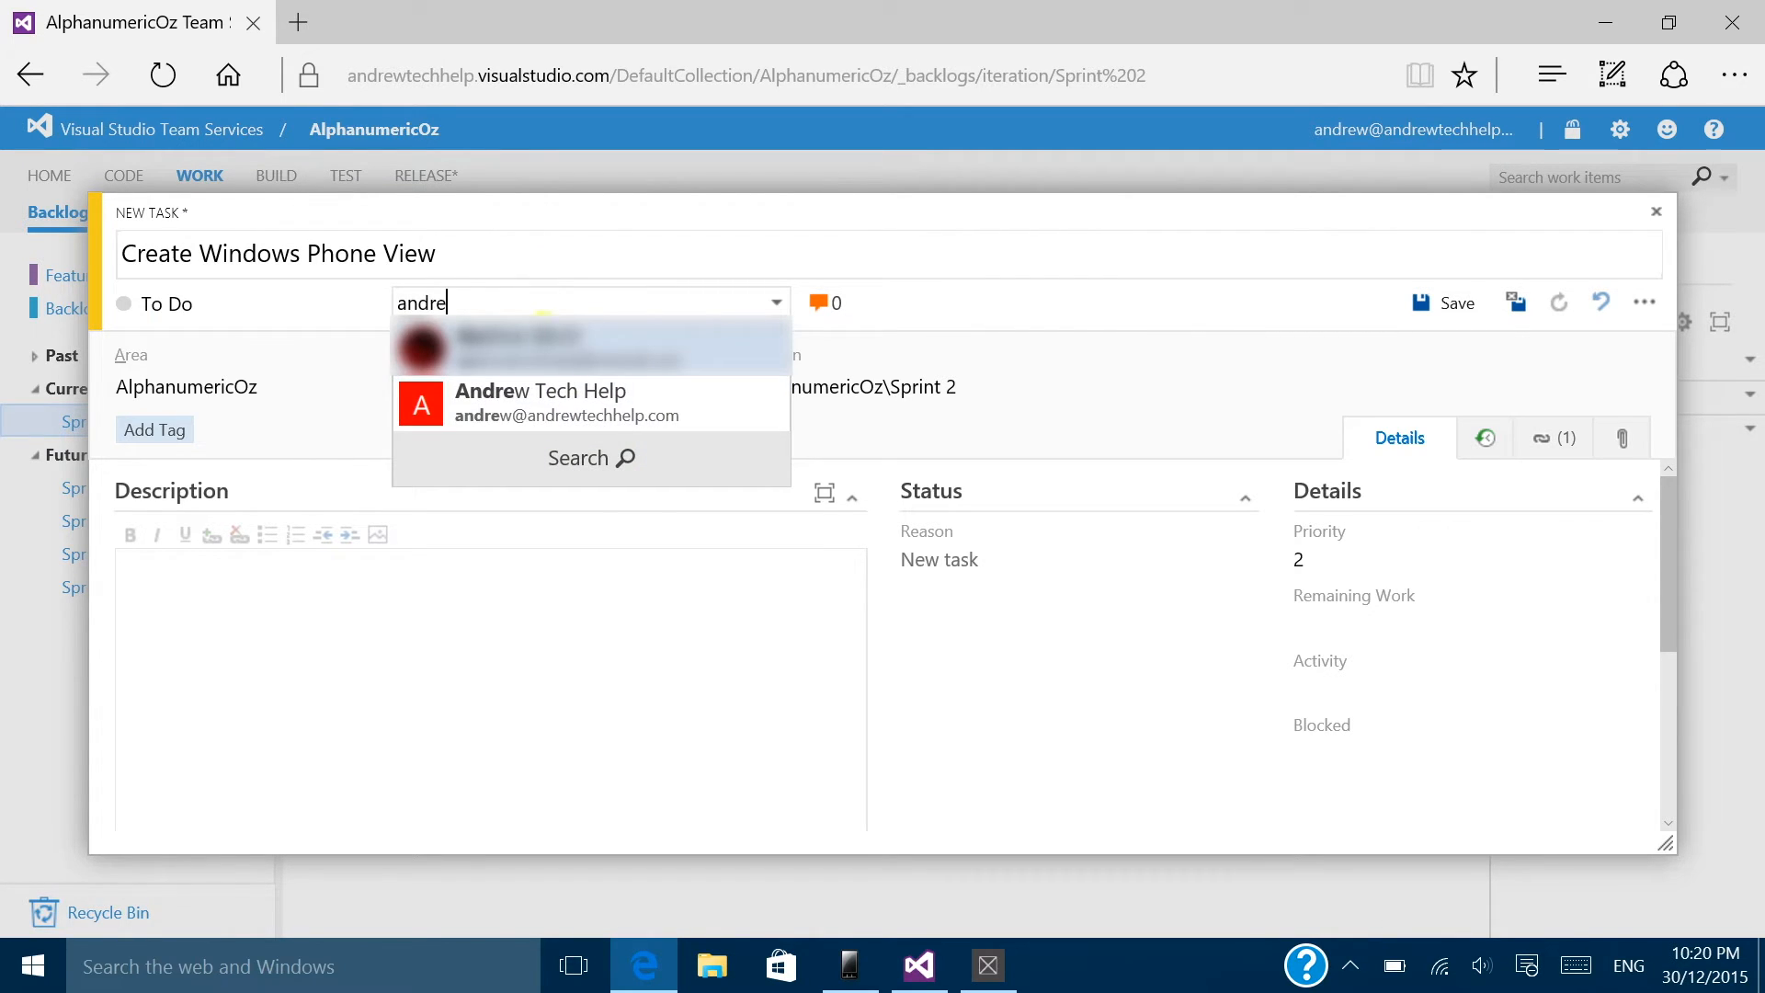
{"action": "left_click", "coordinate": [504, 394]}
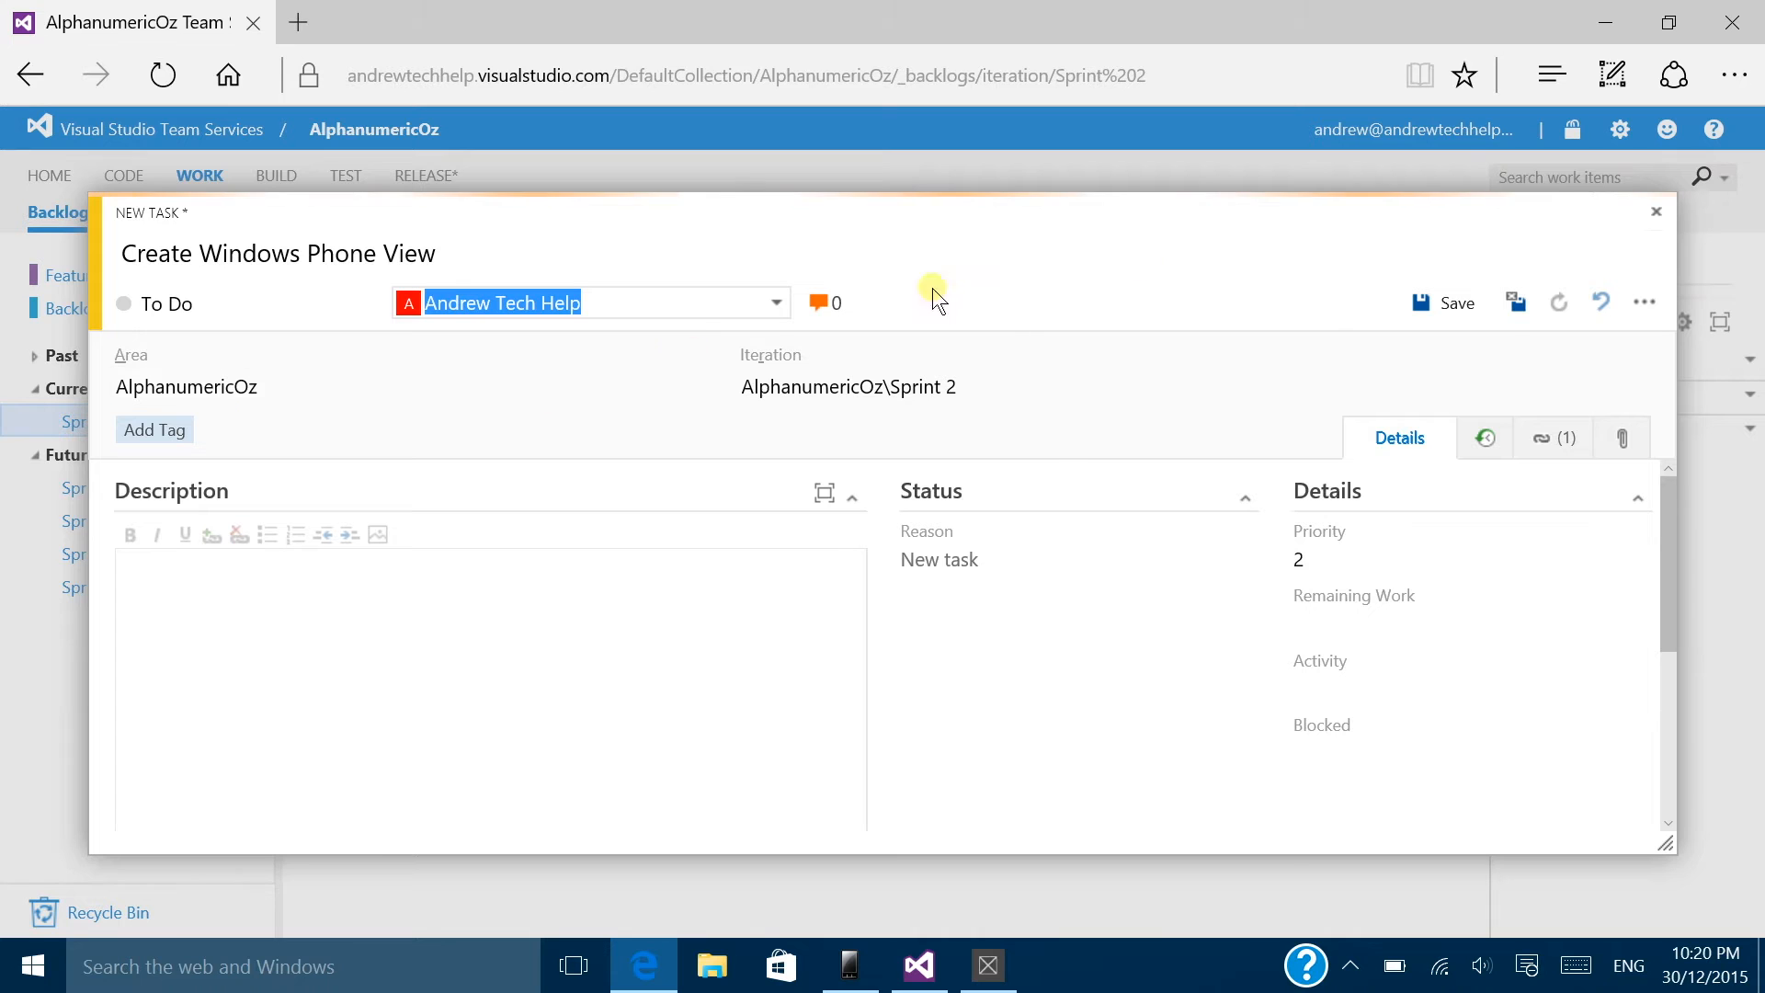
{"action": "left_click", "coordinate": [1525, 301]}
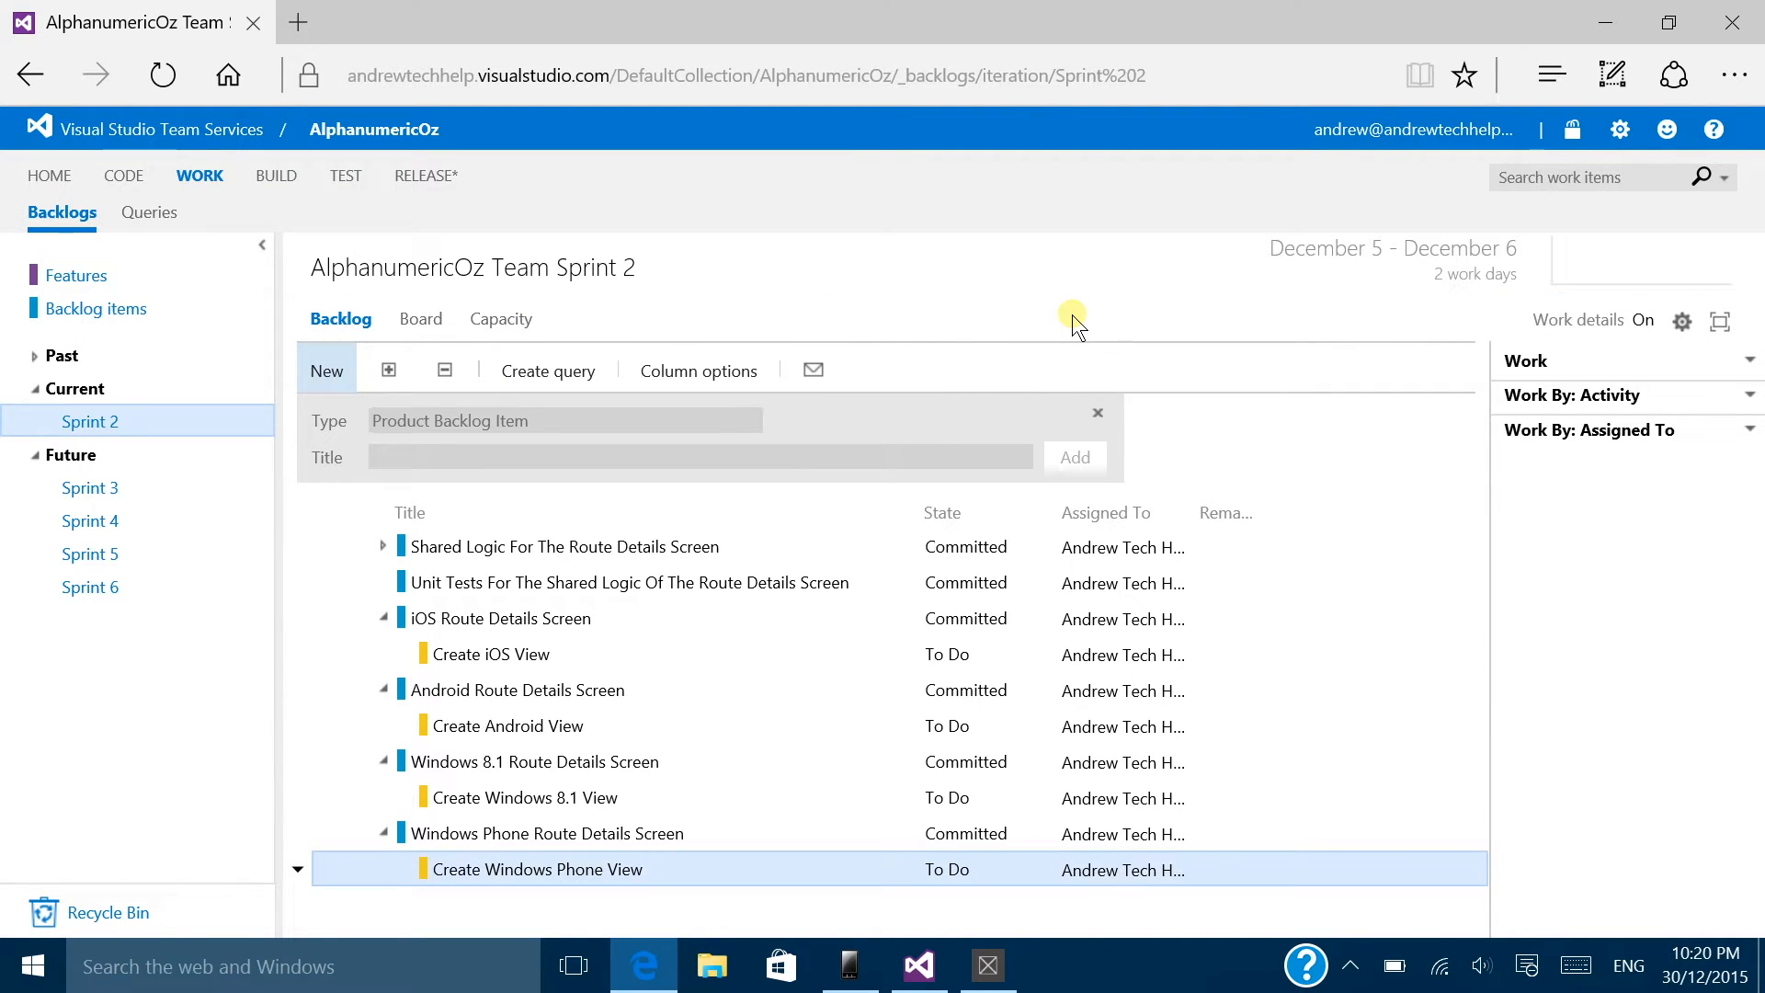
Step: Open the product backlog items list and examine the velocity chart comparing Sprint 1 and Sprint 2, then close the chart
{"action": "left_click", "coordinate": [122, 317]}
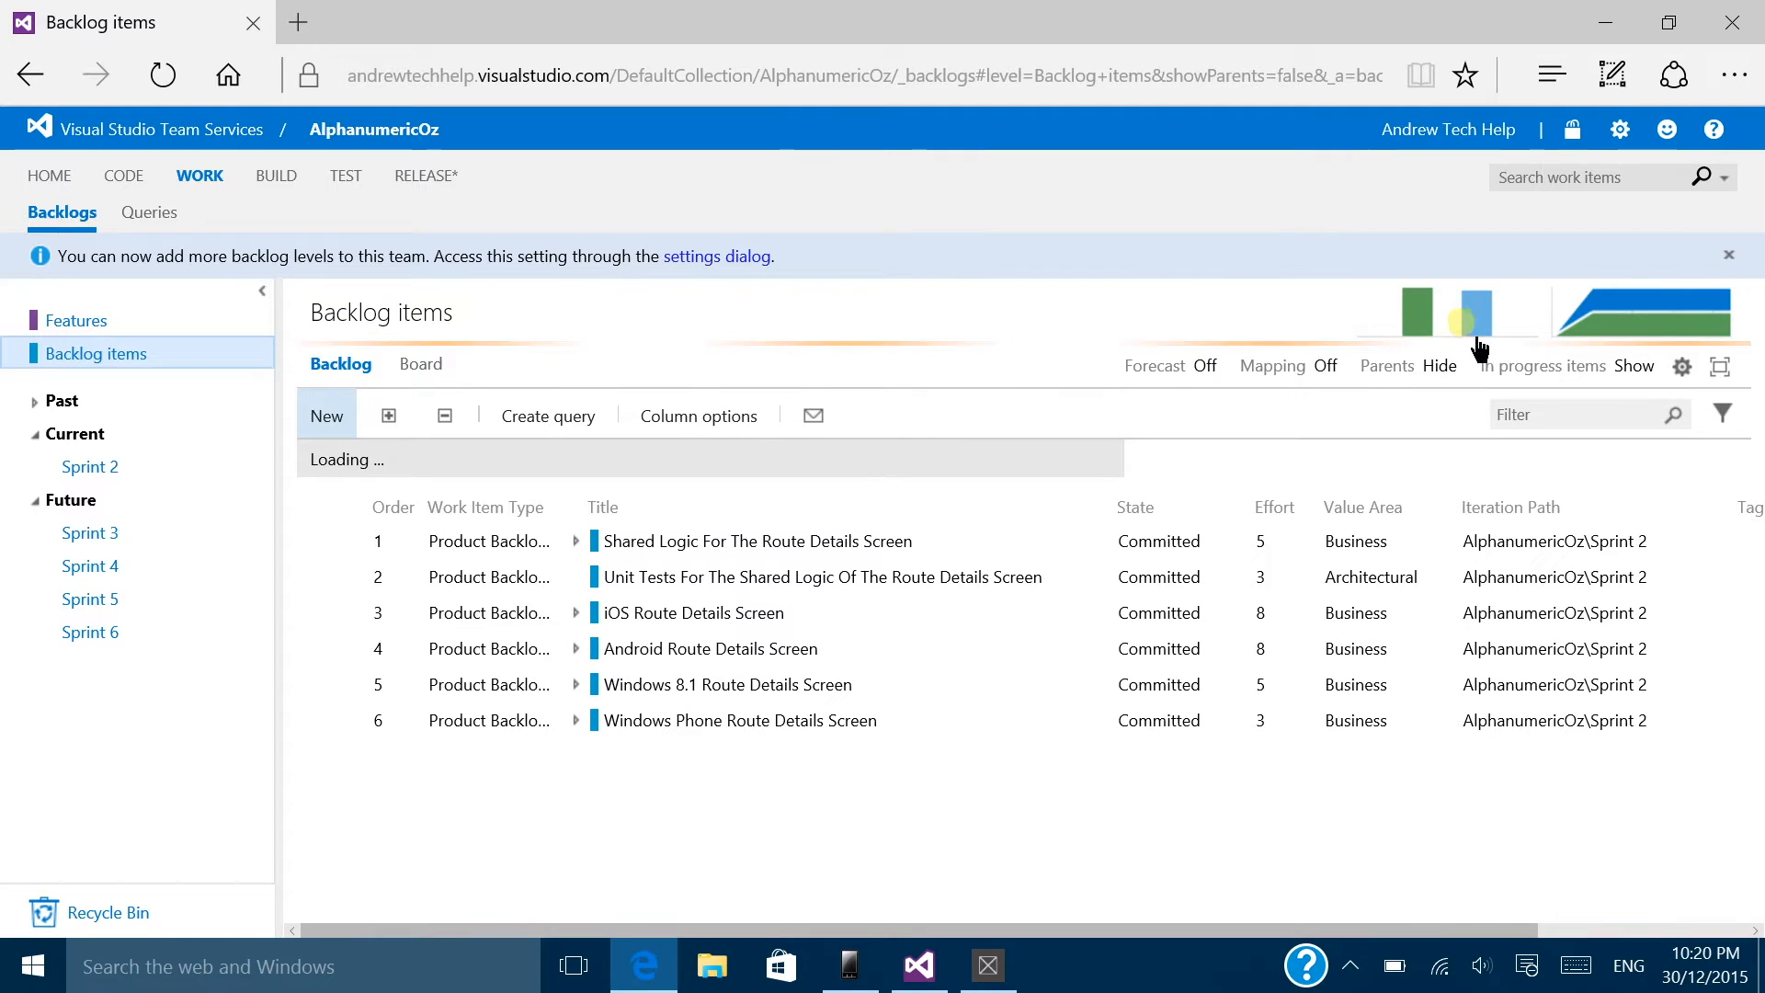
{"action": "left_click", "coordinate": [1475, 338]}
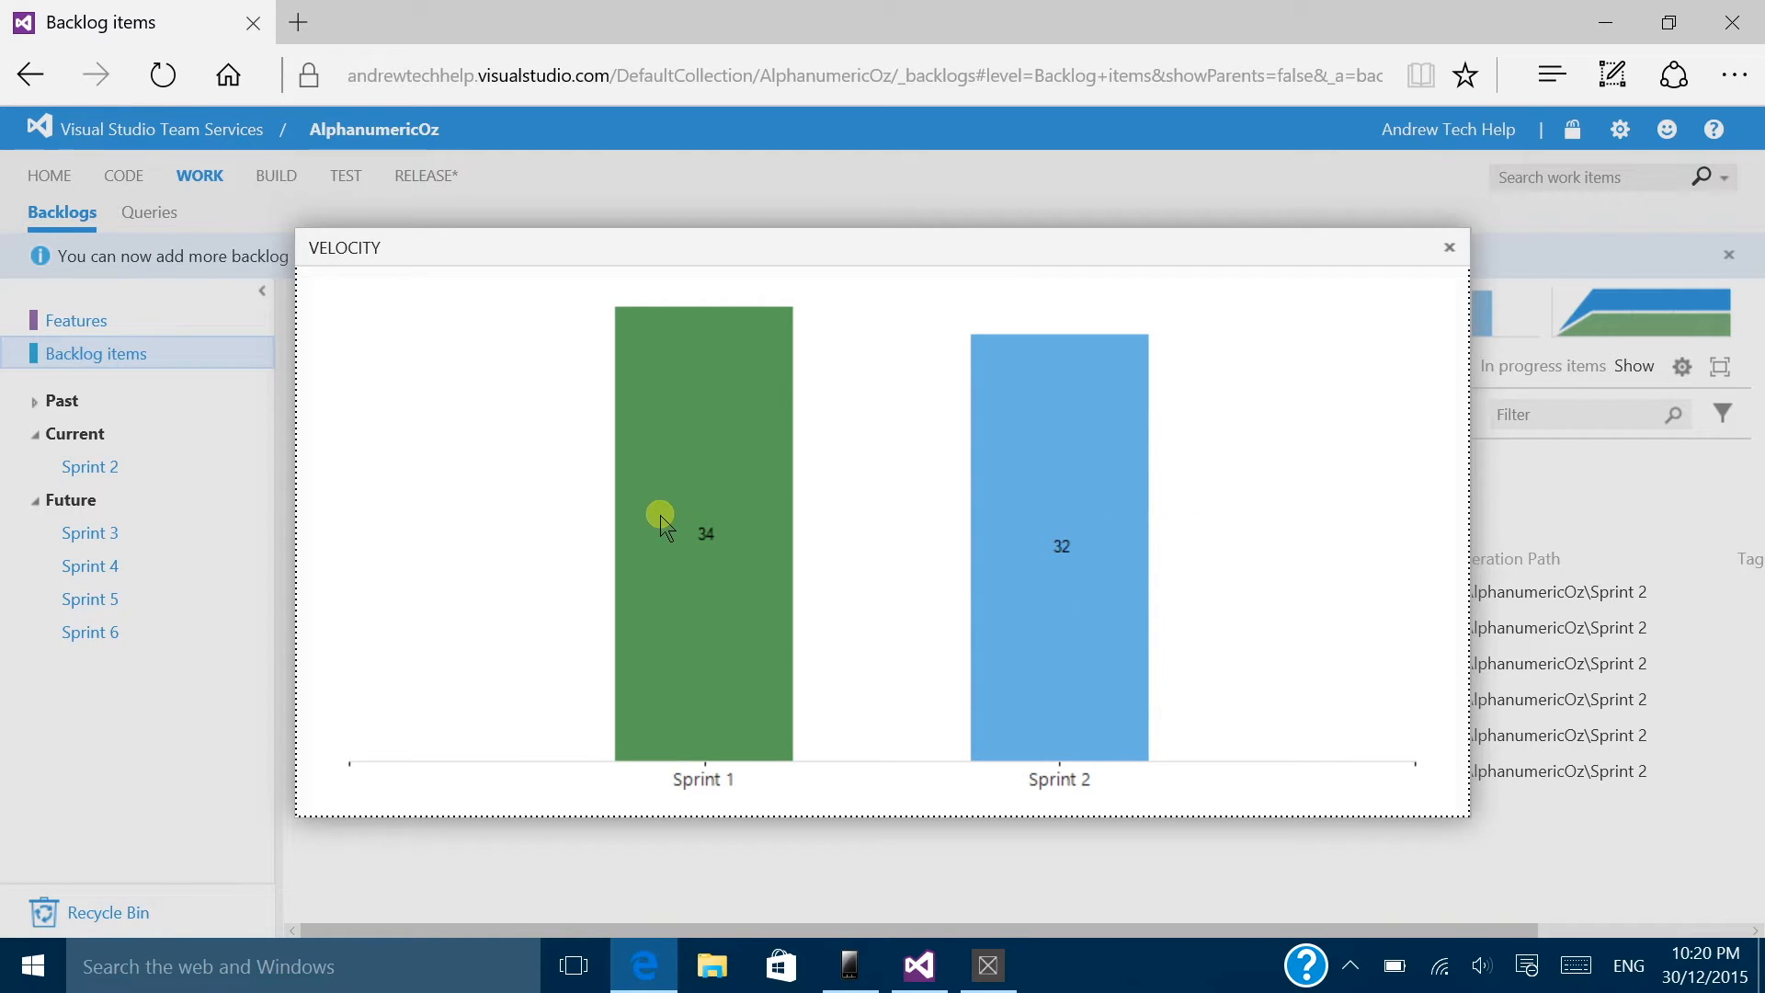
{"action": "left_click", "coordinate": [1448, 247]}
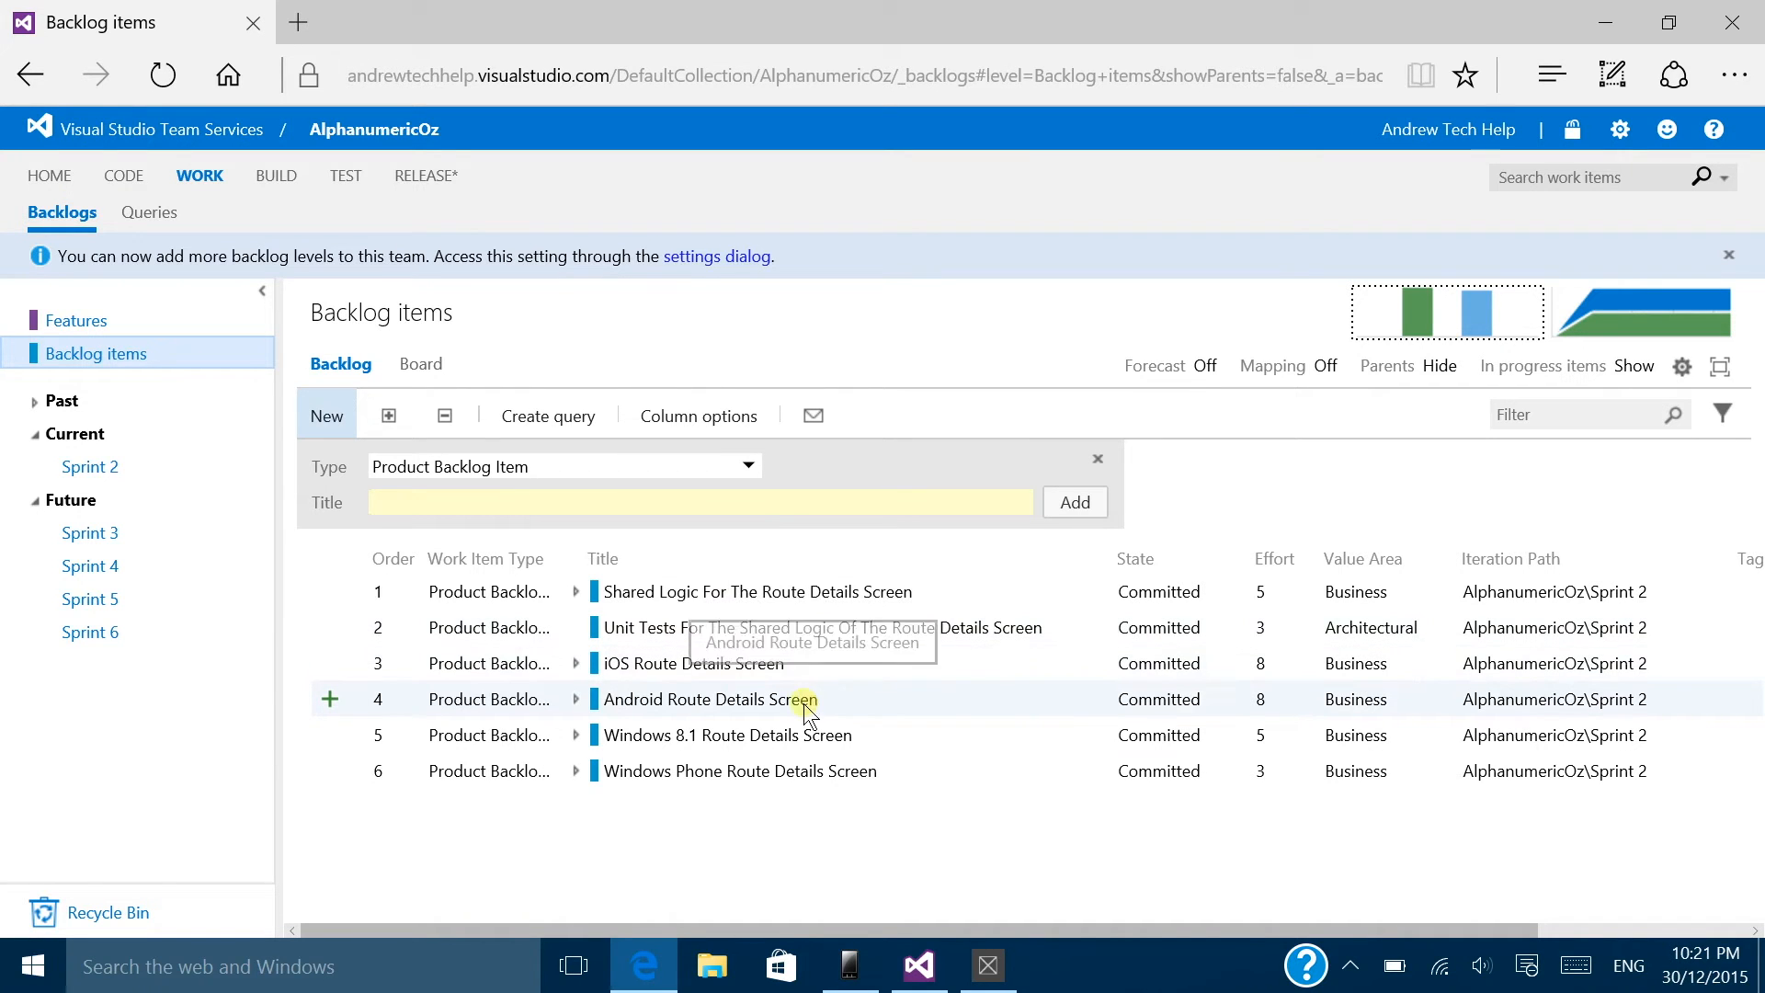
Step: Switch to the DDDBrisbane 2015 Presentation in PowerPoint and start the slide show from the current "Code" slide
{"action": "left_click", "coordinate": [588, 967]}
{"action": "left_click", "coordinate": [562, 874]}
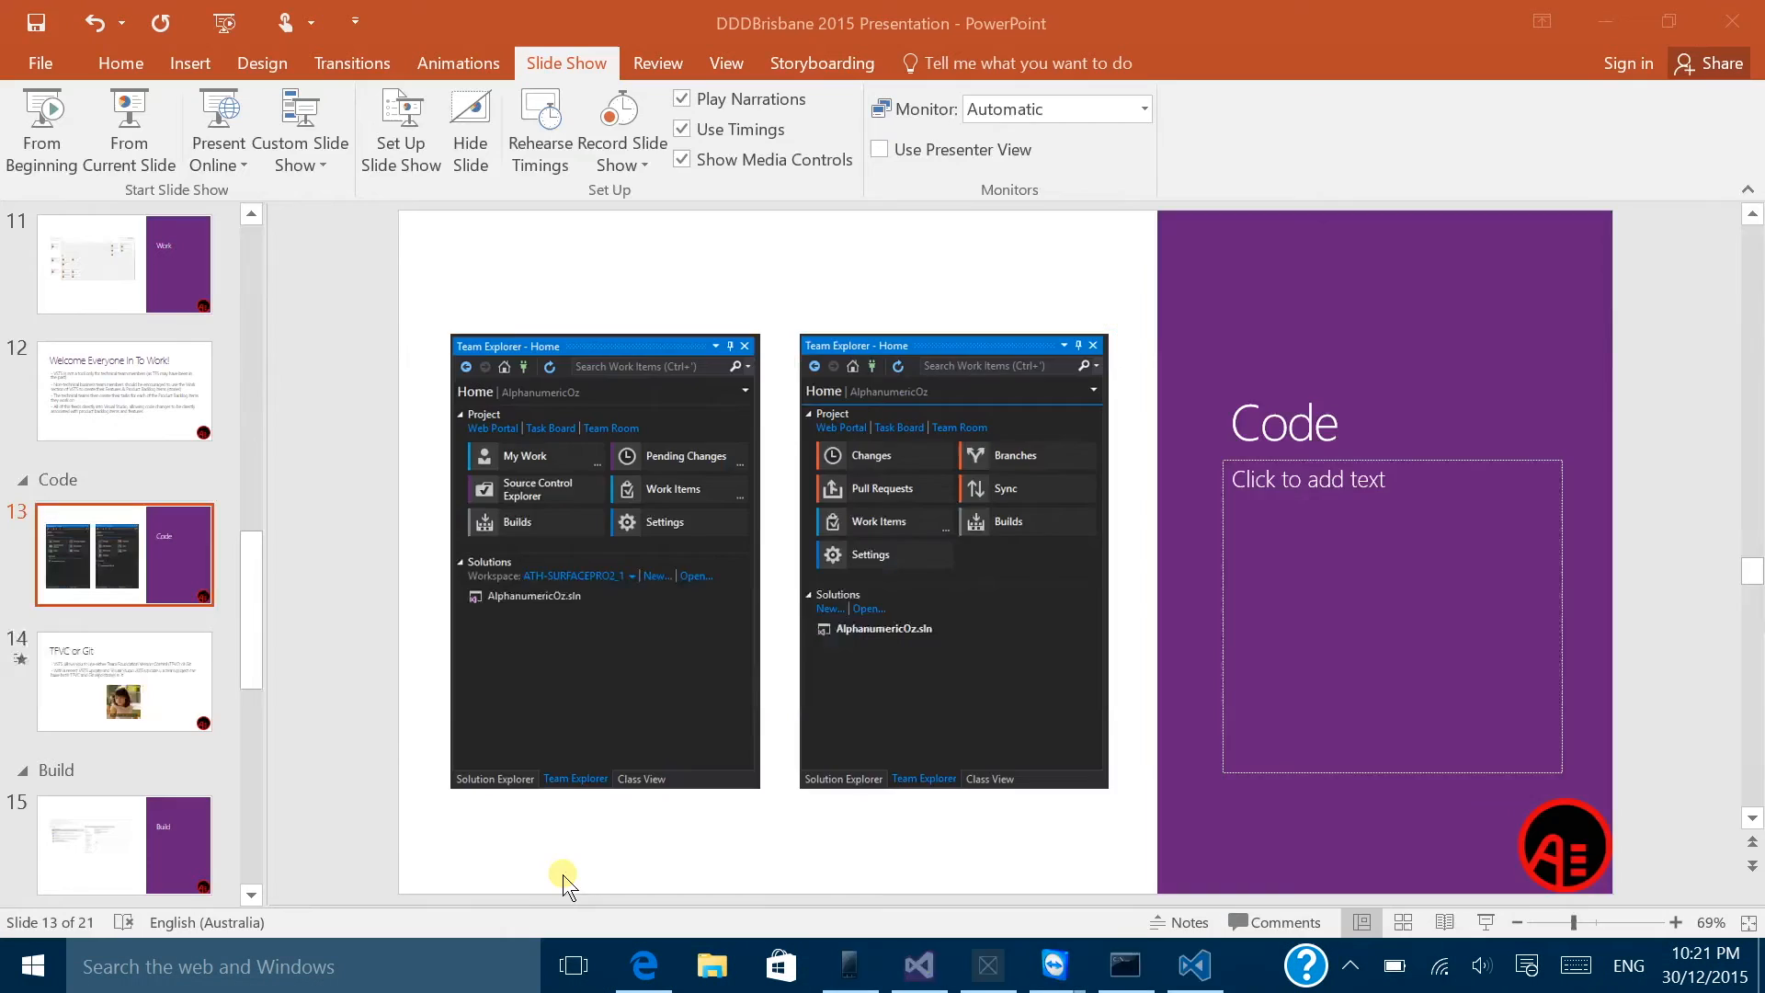
{"action": "left_click", "coordinate": [129, 129]}
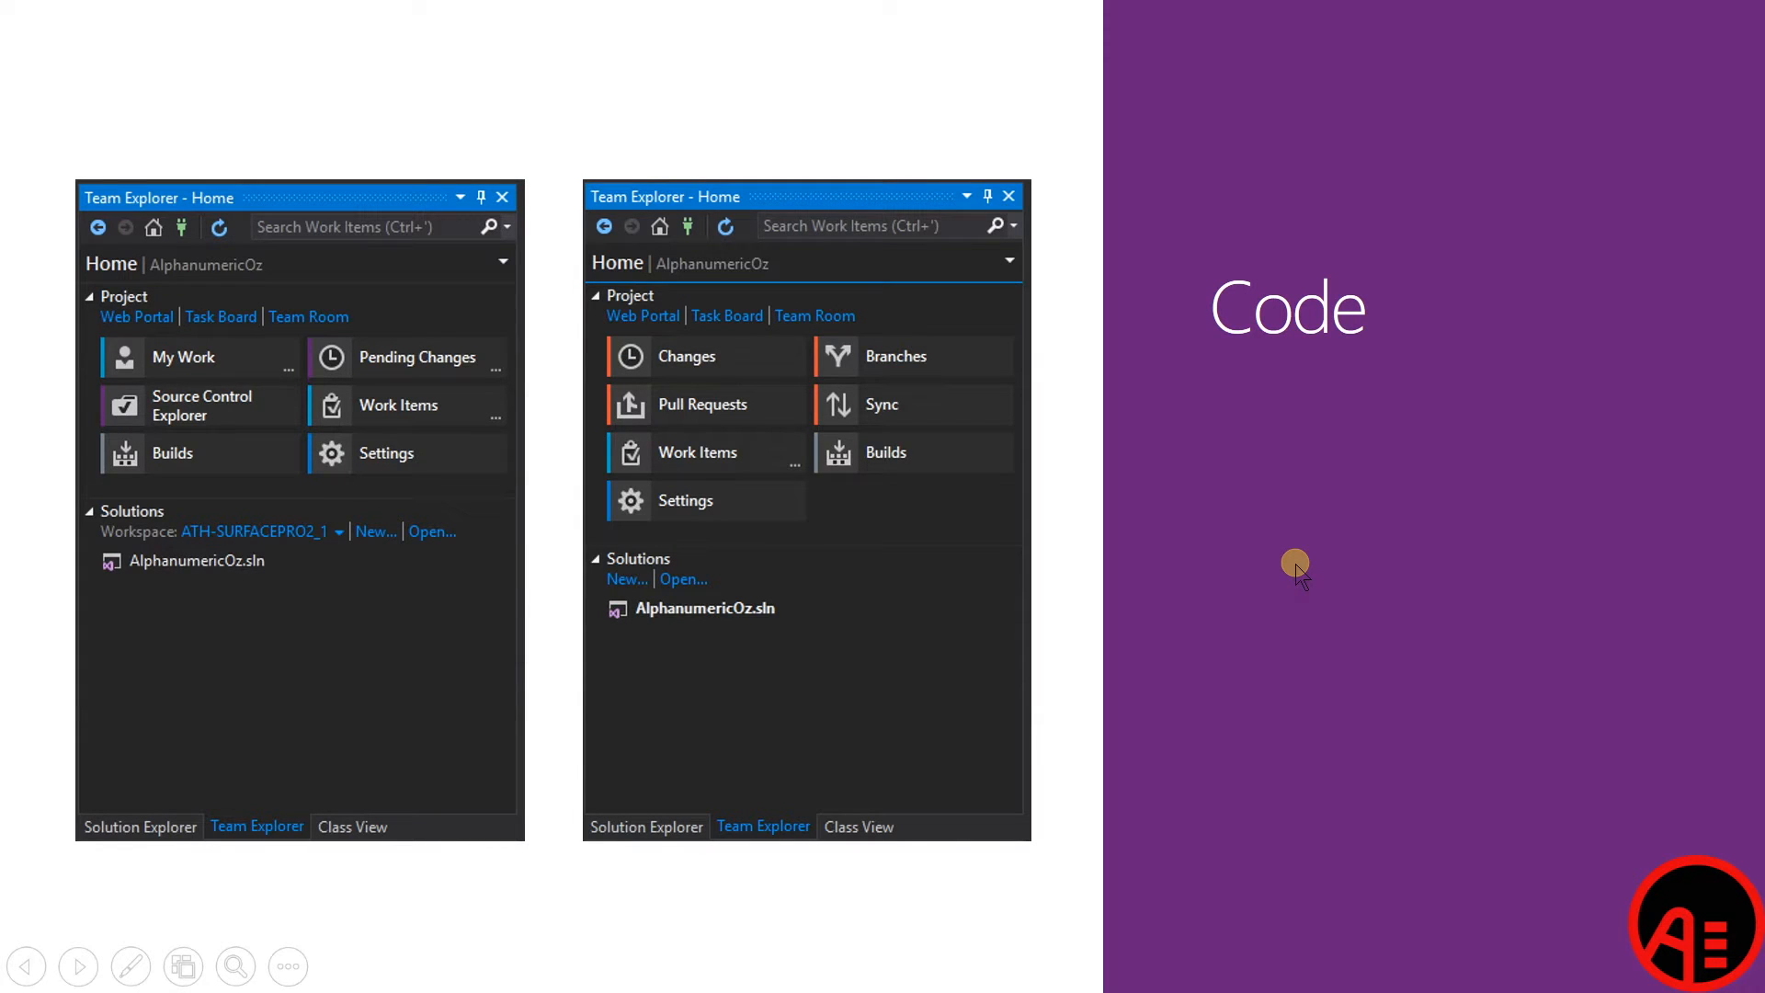
Step: Advance the slide show from the "Code" slide to the "TFVC or Git" slide
{"action": "left_click", "coordinate": [1295, 564]}
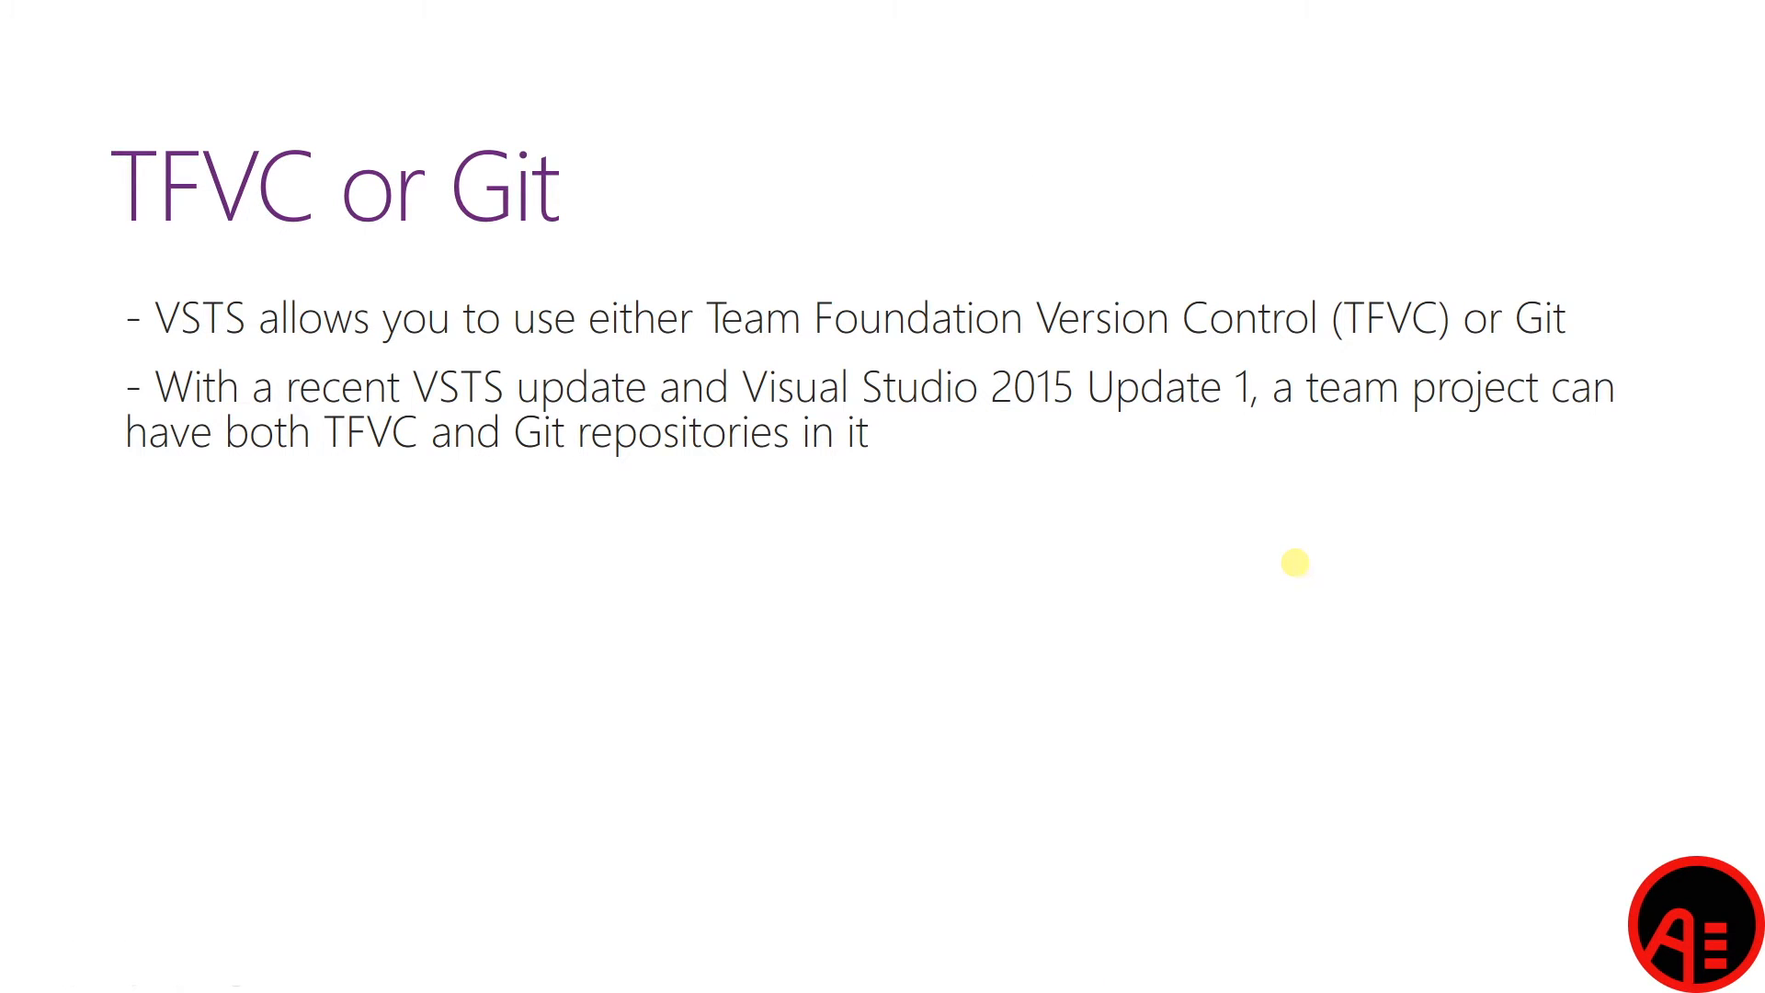
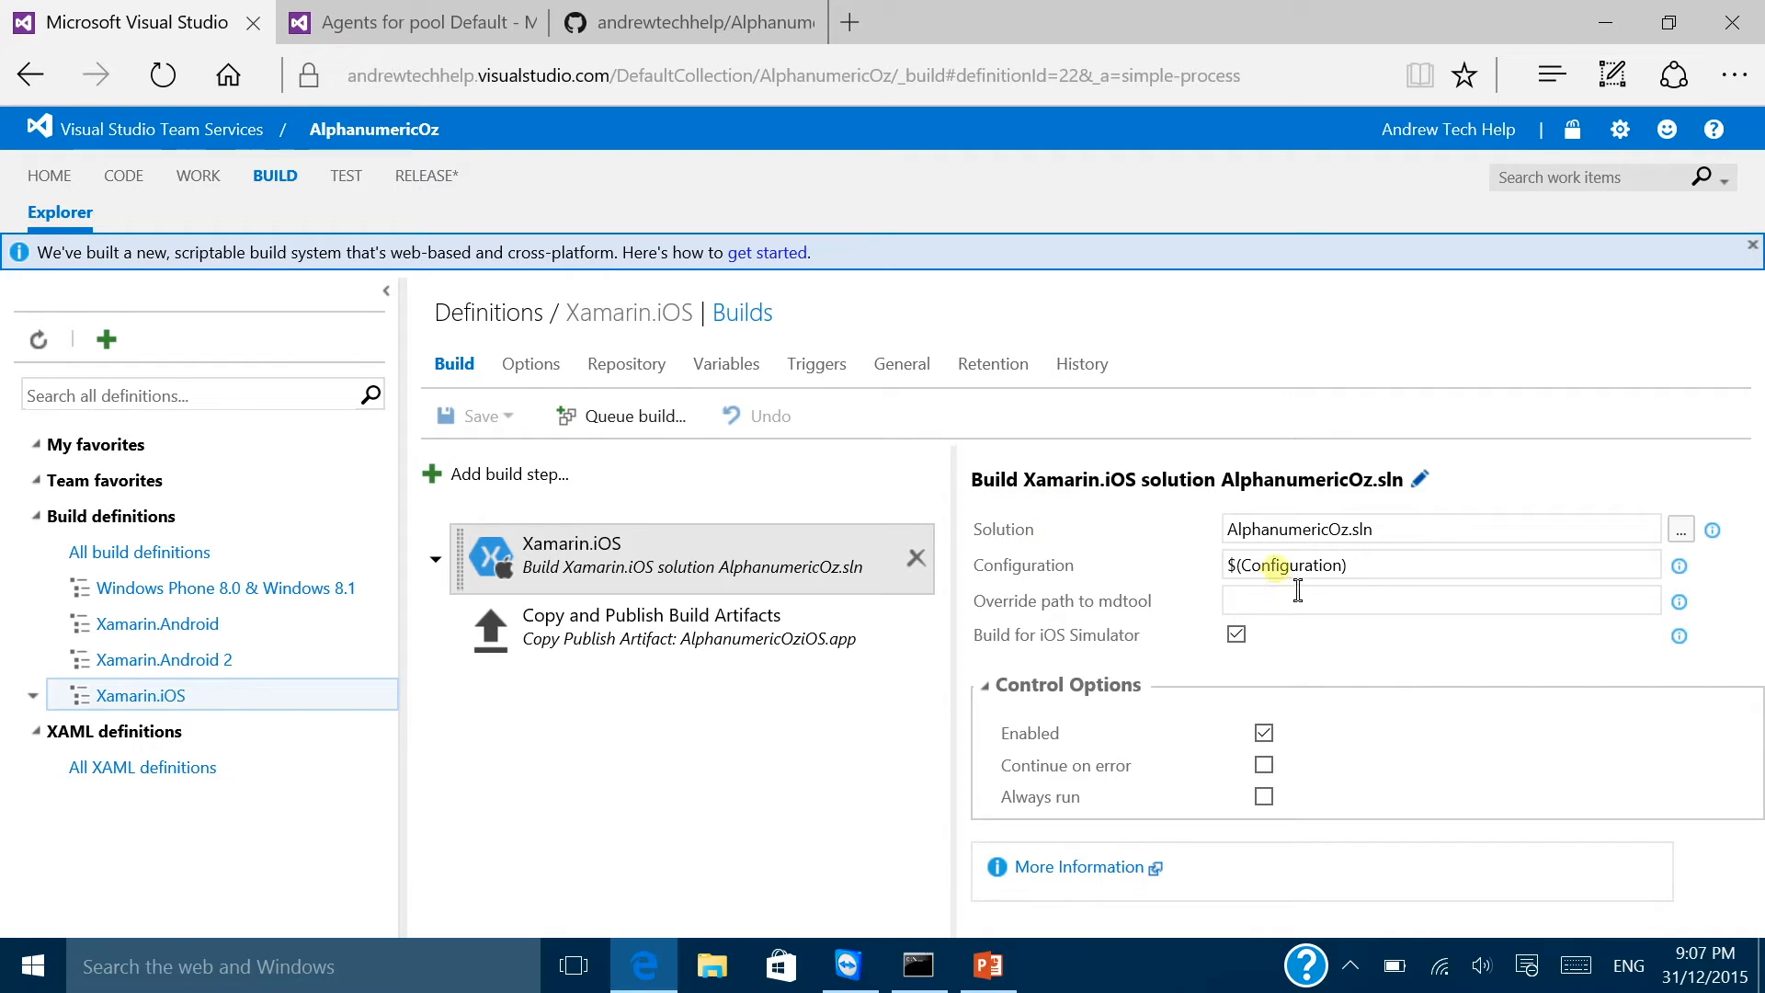
Step: Examine the Xamarin.iOS definition's iOS Simulator build option and the Copy Root and Contents settings of its Copy and Publish Build Artifacts step
{"action": "left_click", "coordinate": [1237, 633]}
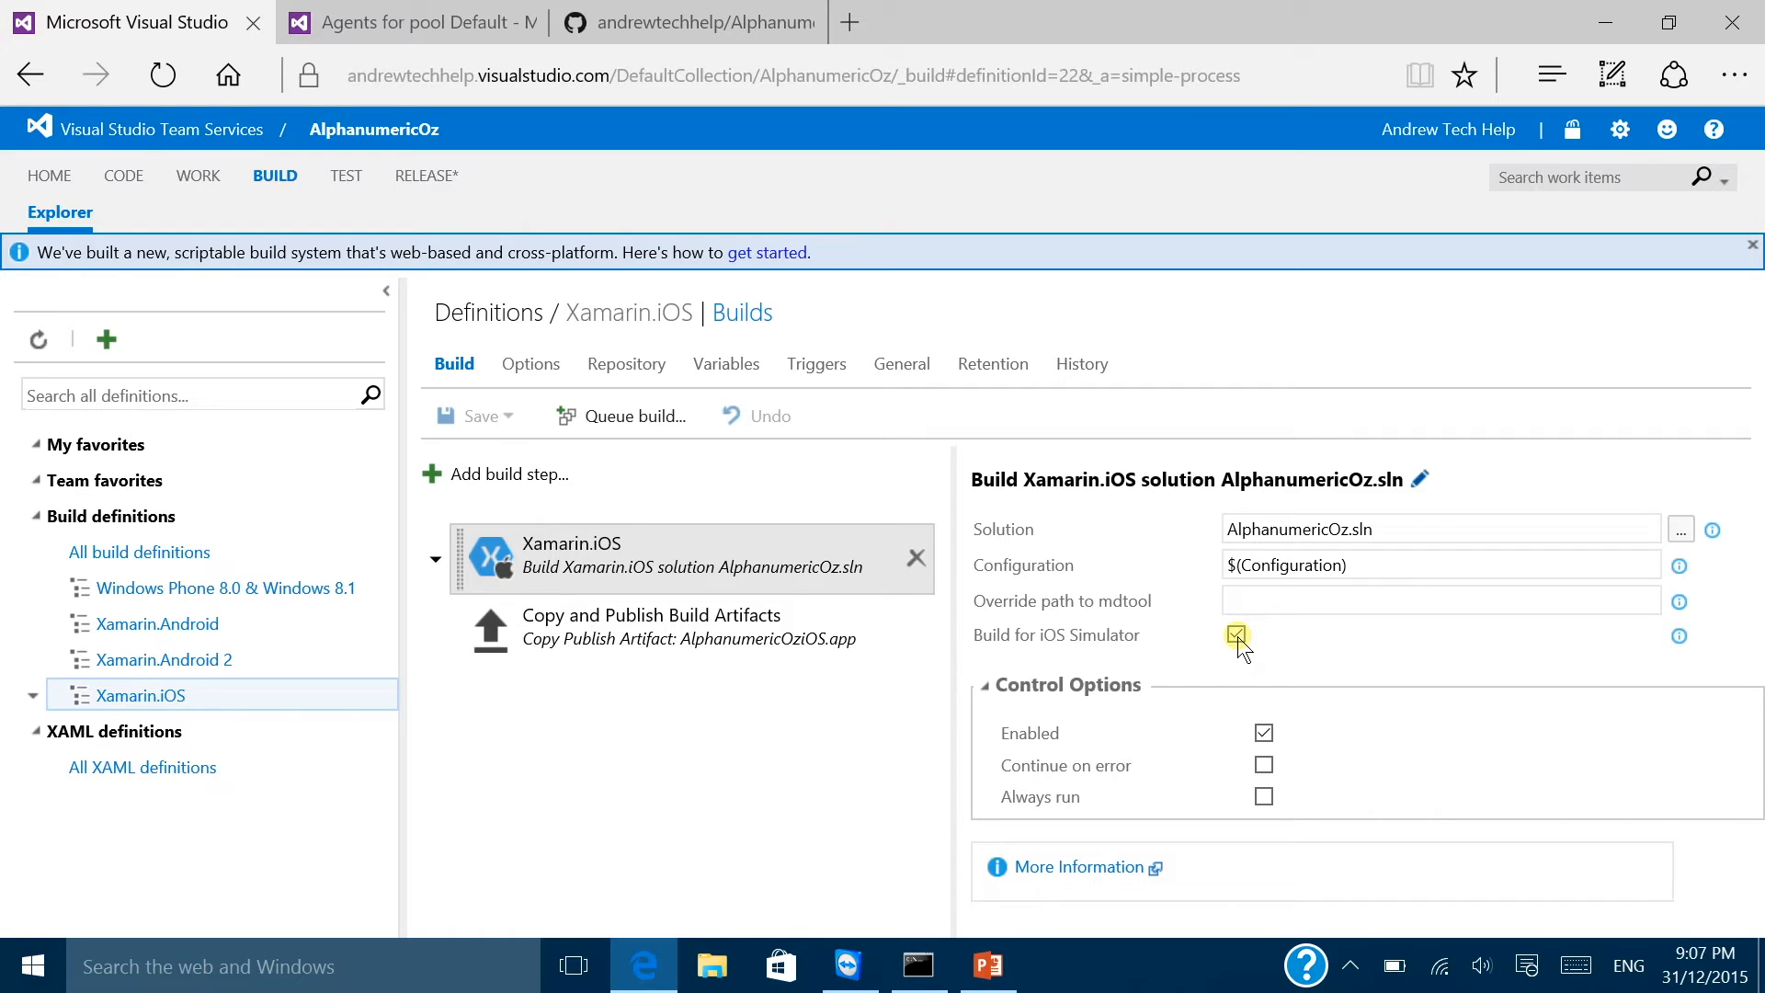
{"action": "left_click", "coordinate": [673, 644]}
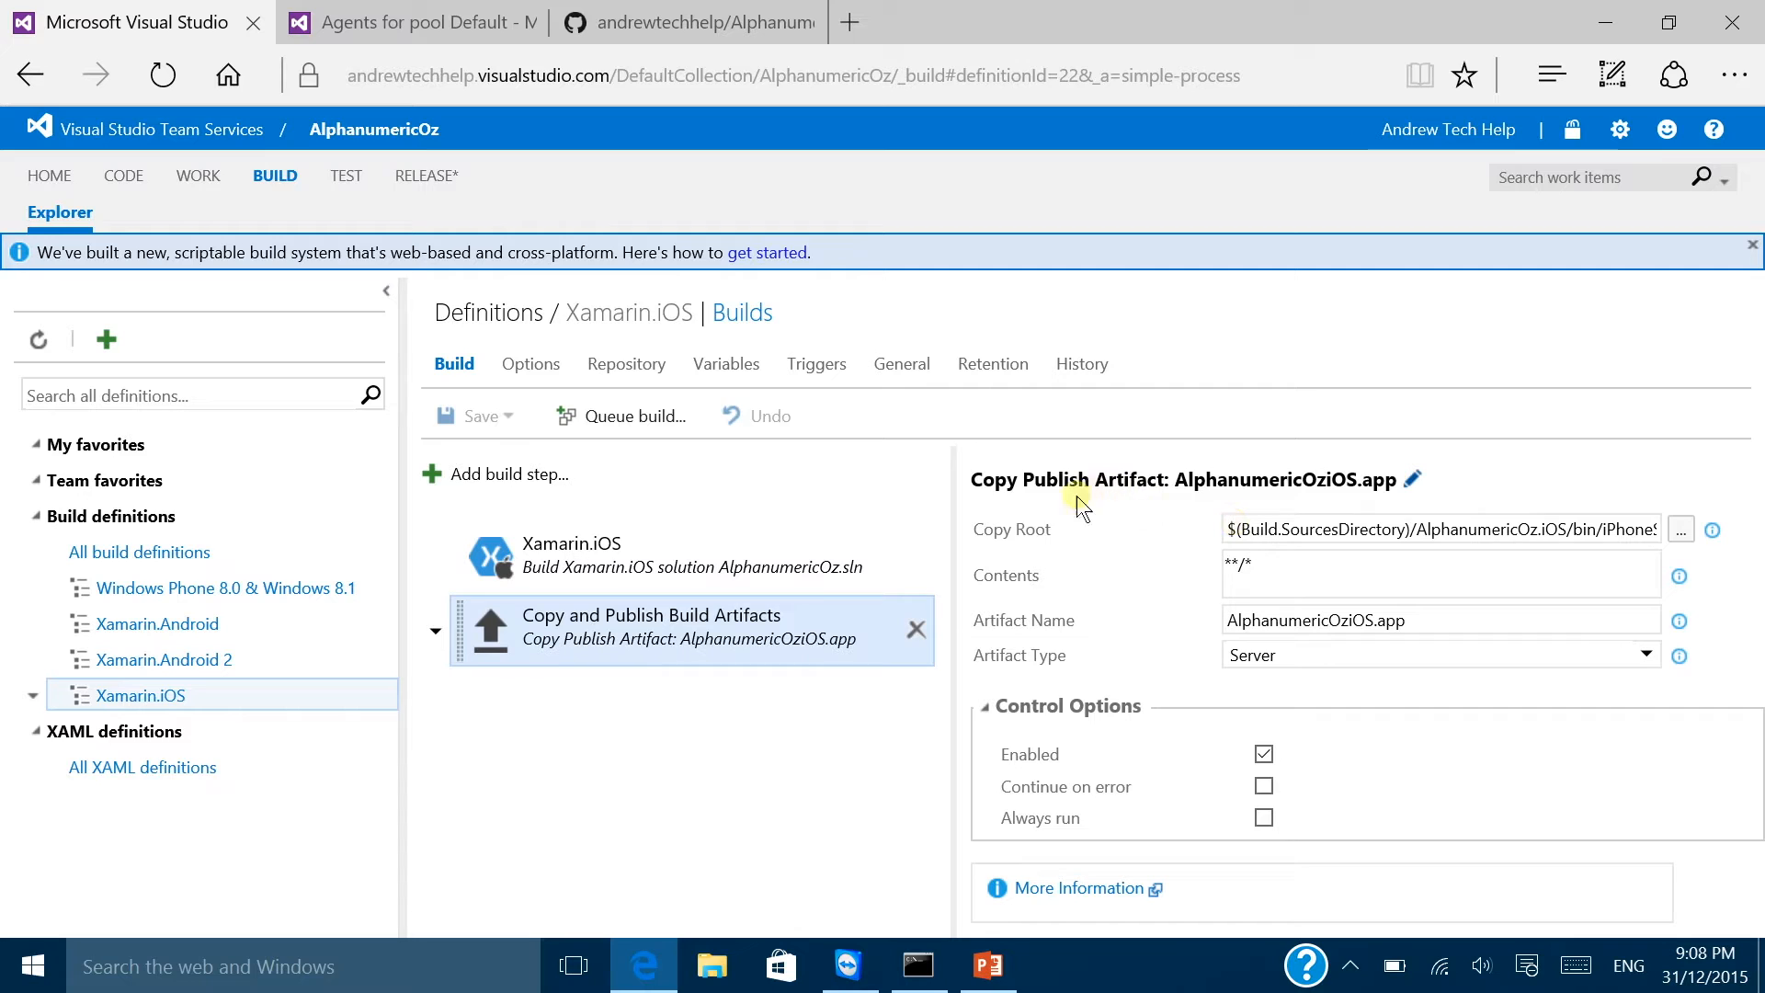
{"action": "left_click_drag", "start_coordinate": [1241, 532], "coordinate": [1757, 538]}
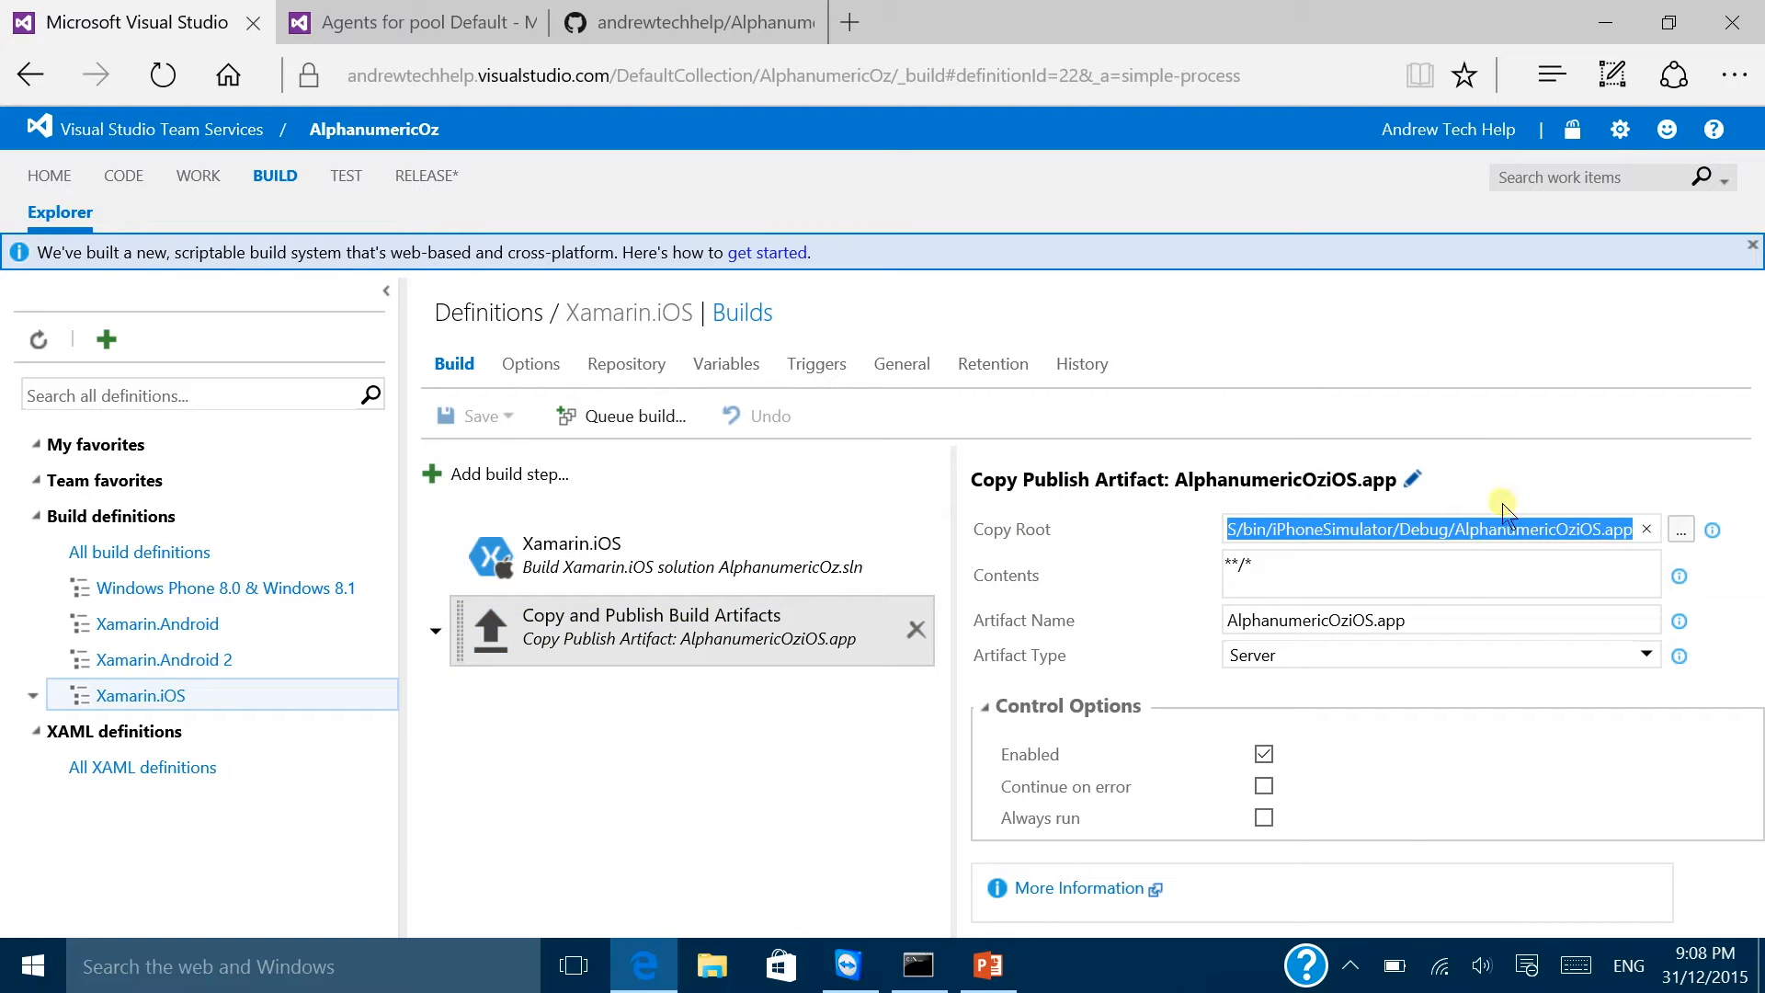
{"action": "left_click", "coordinate": [1568, 537]}
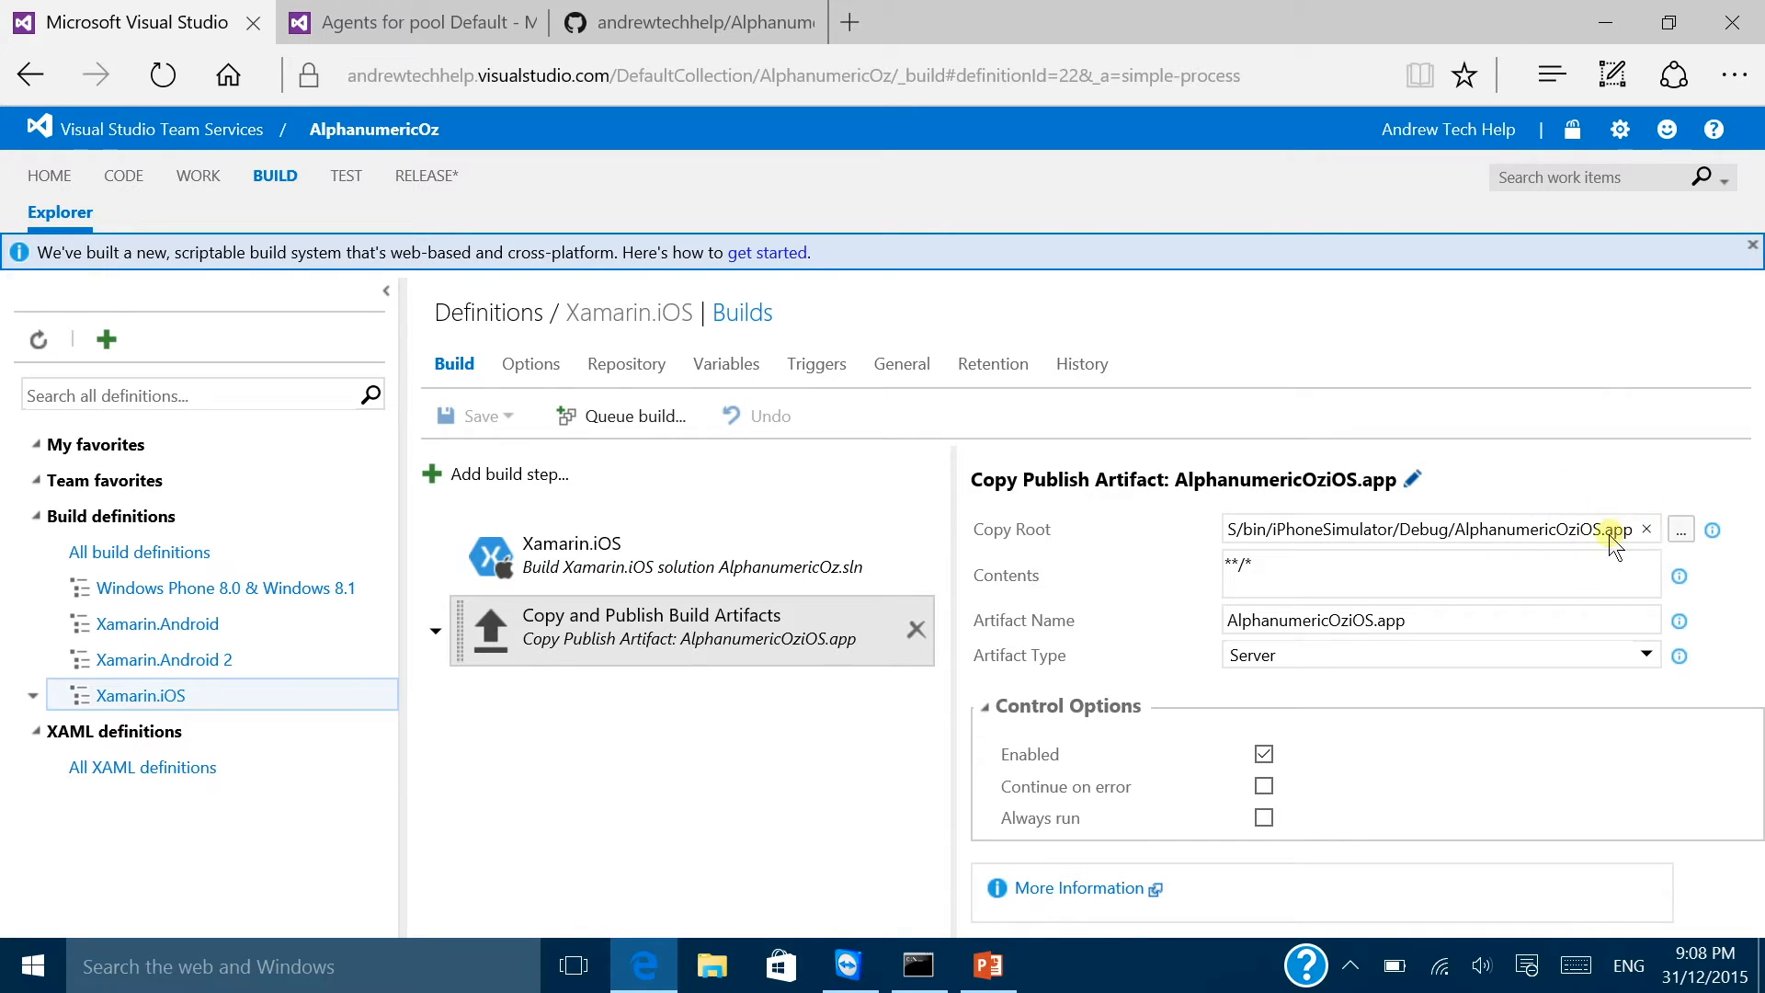
{"action": "left_click_drag", "start_coordinate": [1572, 533], "coordinate": [1186, 533]}
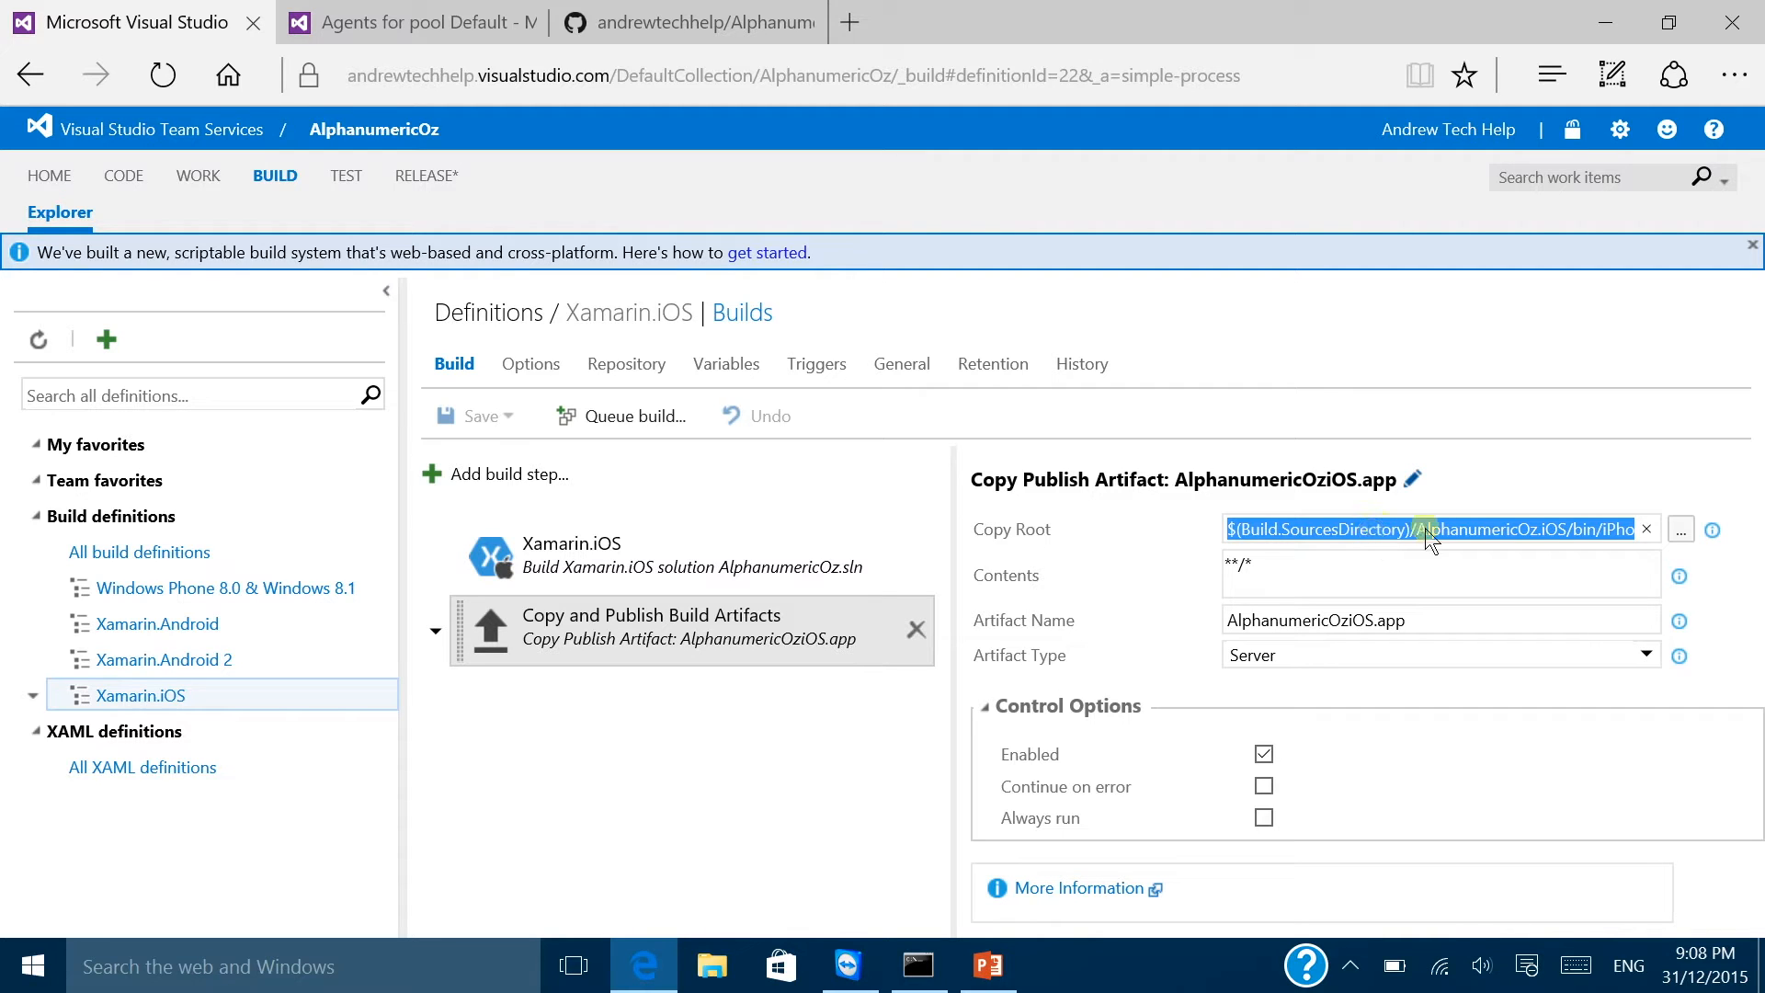
{"action": "left_click", "coordinate": [1581, 531]}
{"action": "left_click_drag", "start_coordinate": [1602, 552], "coordinate": [1645, 532]}
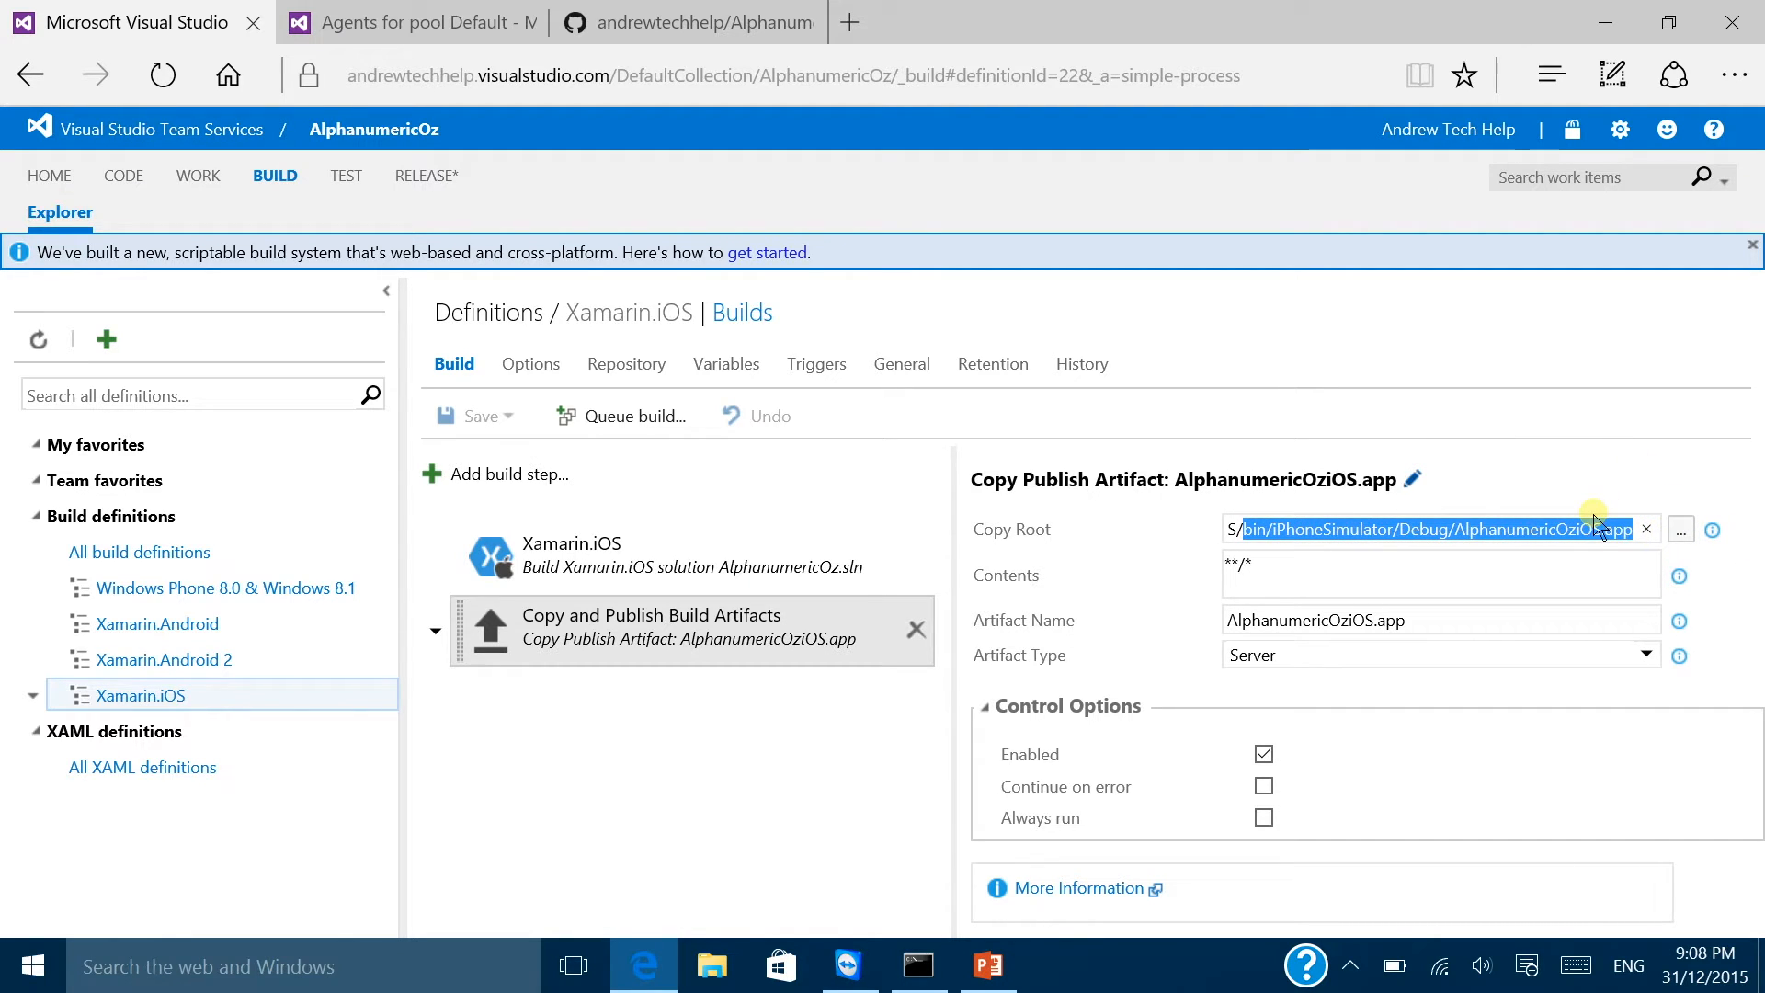
{"action": "left_click_drag", "start_coordinate": [1287, 577], "coordinate": [1197, 584]}
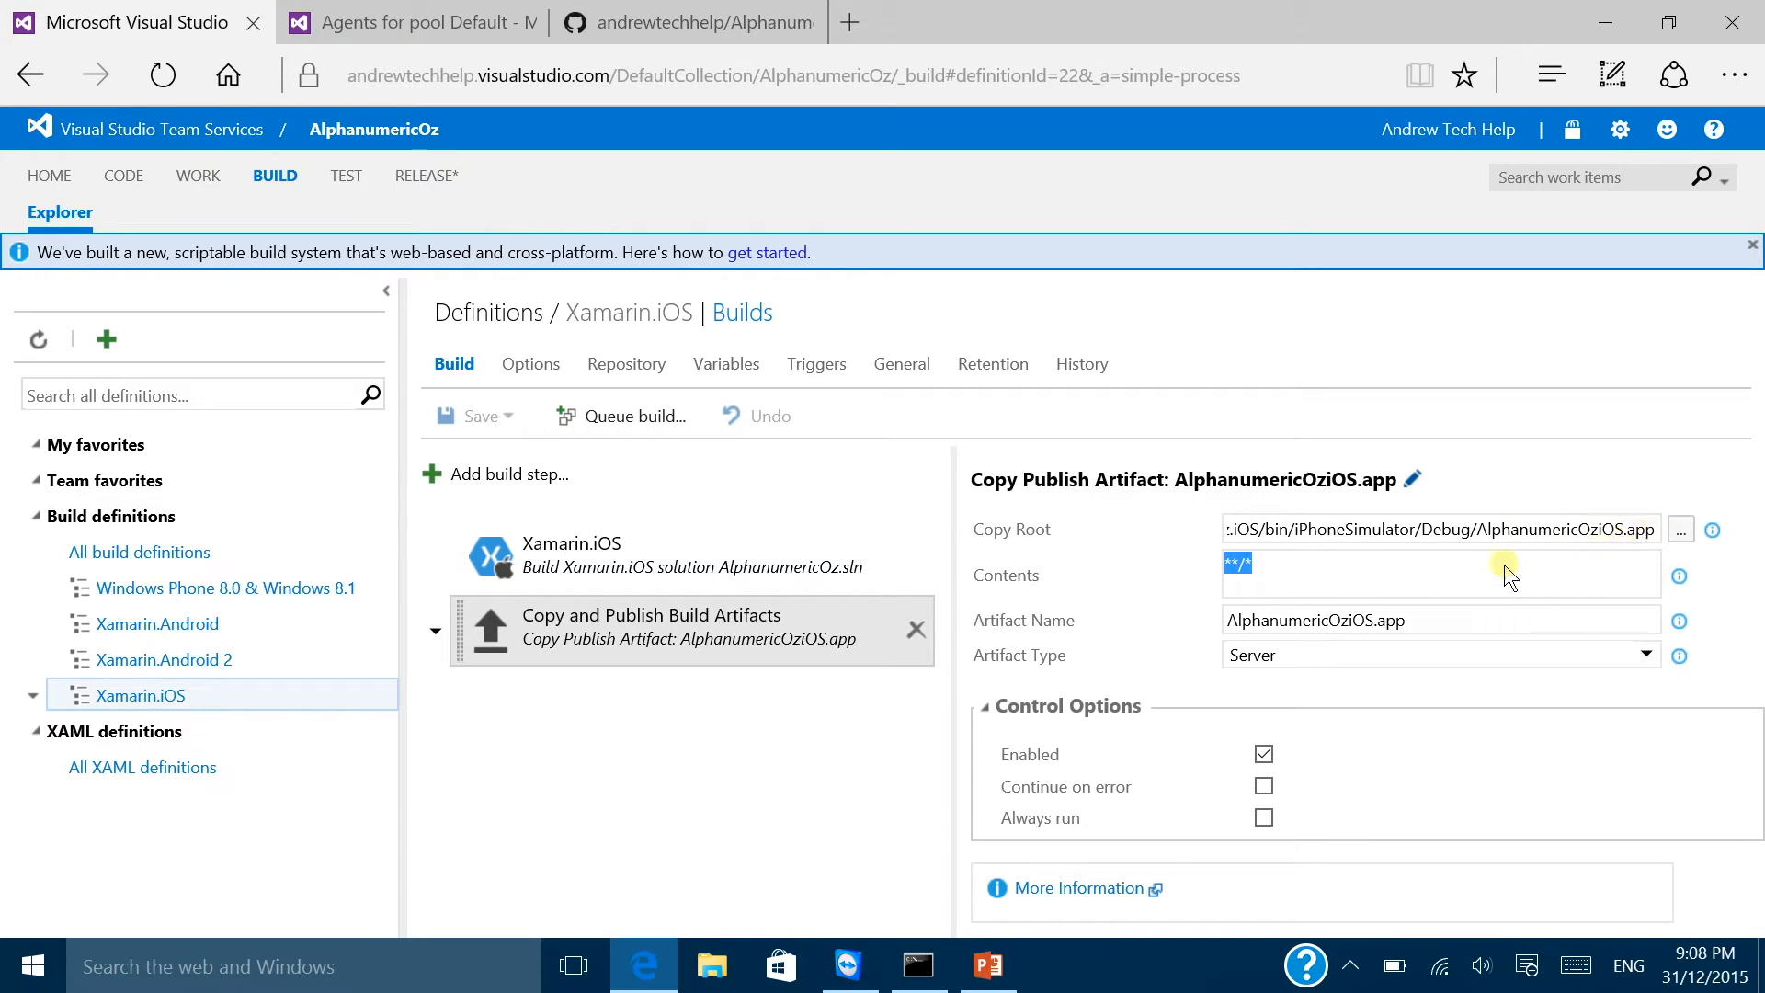
{"action": "left_click", "coordinate": [1252, 573]}
Step: Queue a Xamarin.iOS build of the master branch on the Default queue, view its build summary, and return to the definition's builds
{"action": "left_click", "coordinate": [664, 425]}
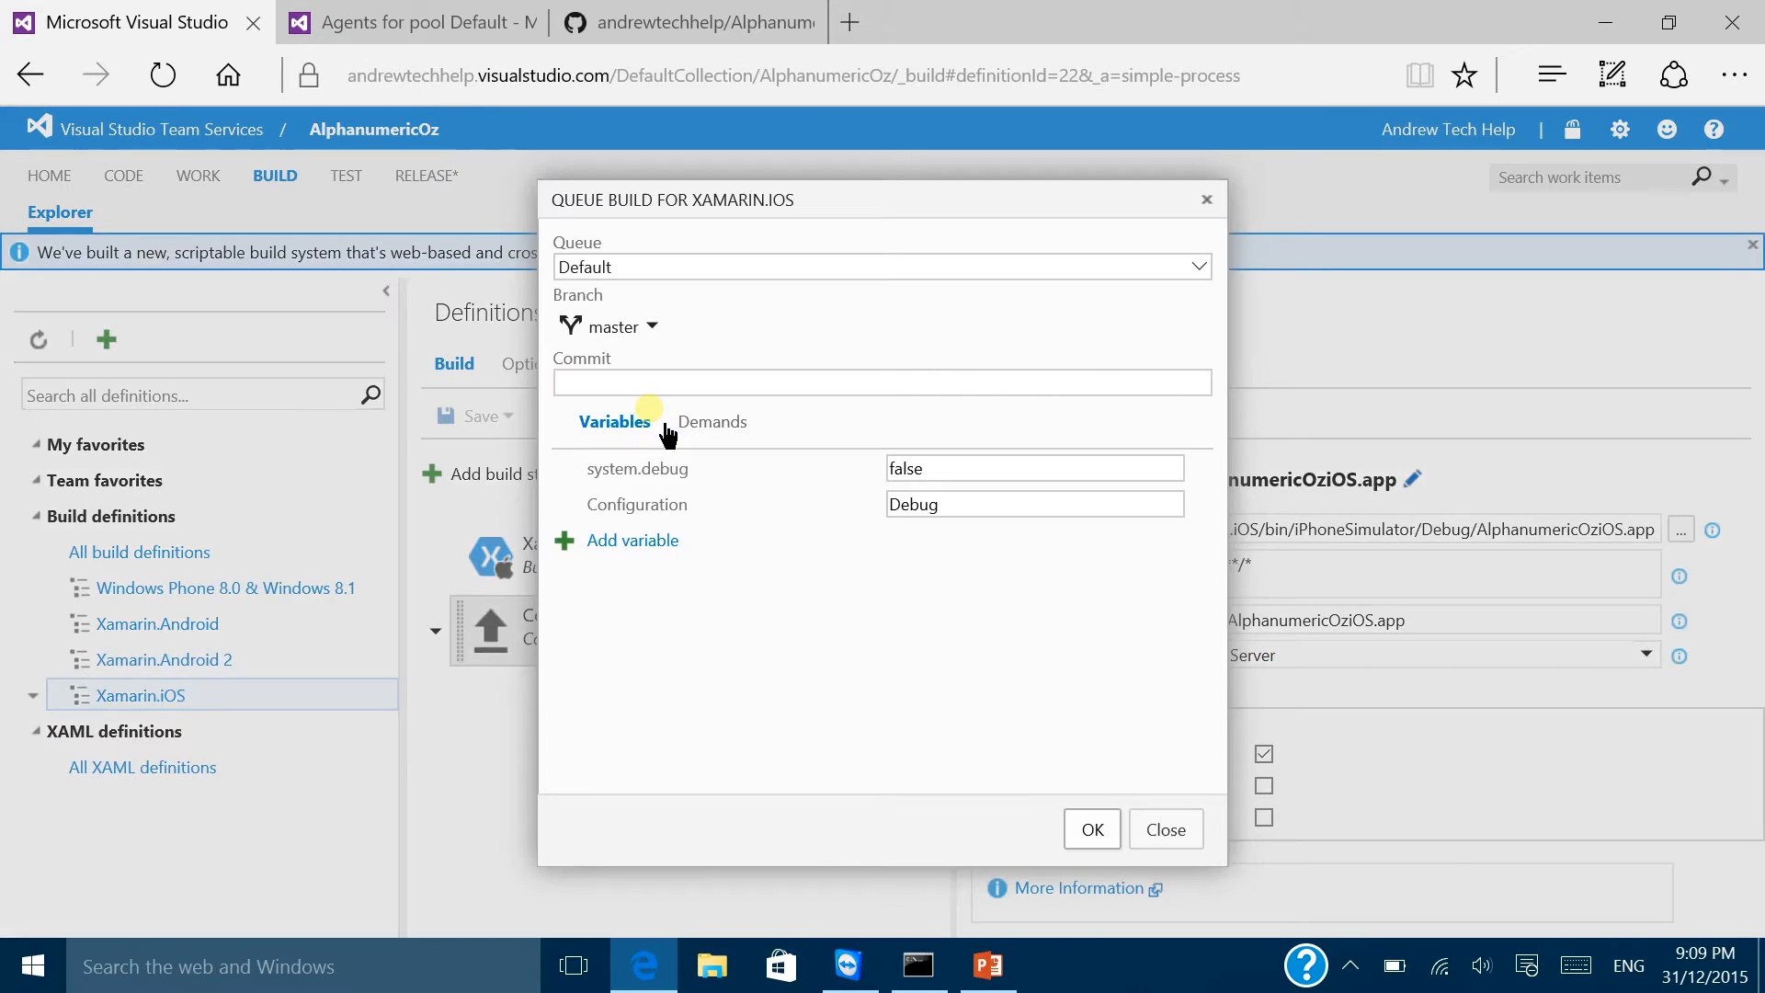
{"action": "left_click", "coordinate": [1085, 827]}
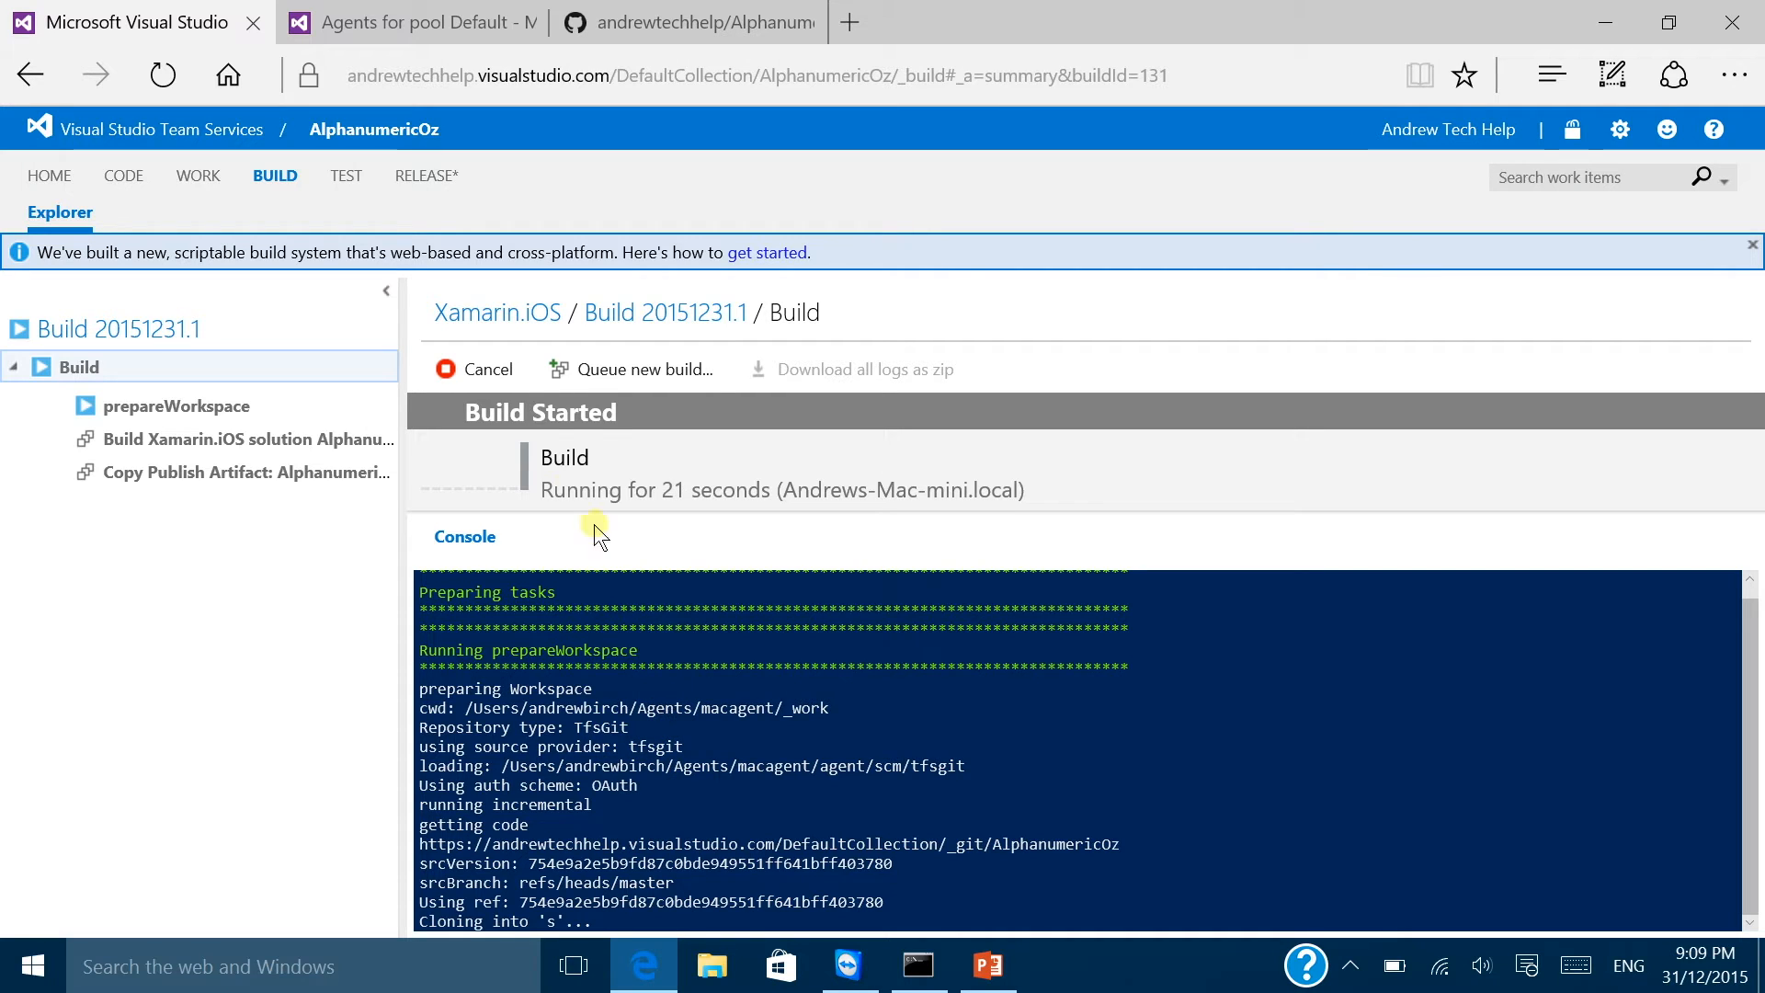
{"action": "left_click", "coordinate": [667, 333]}
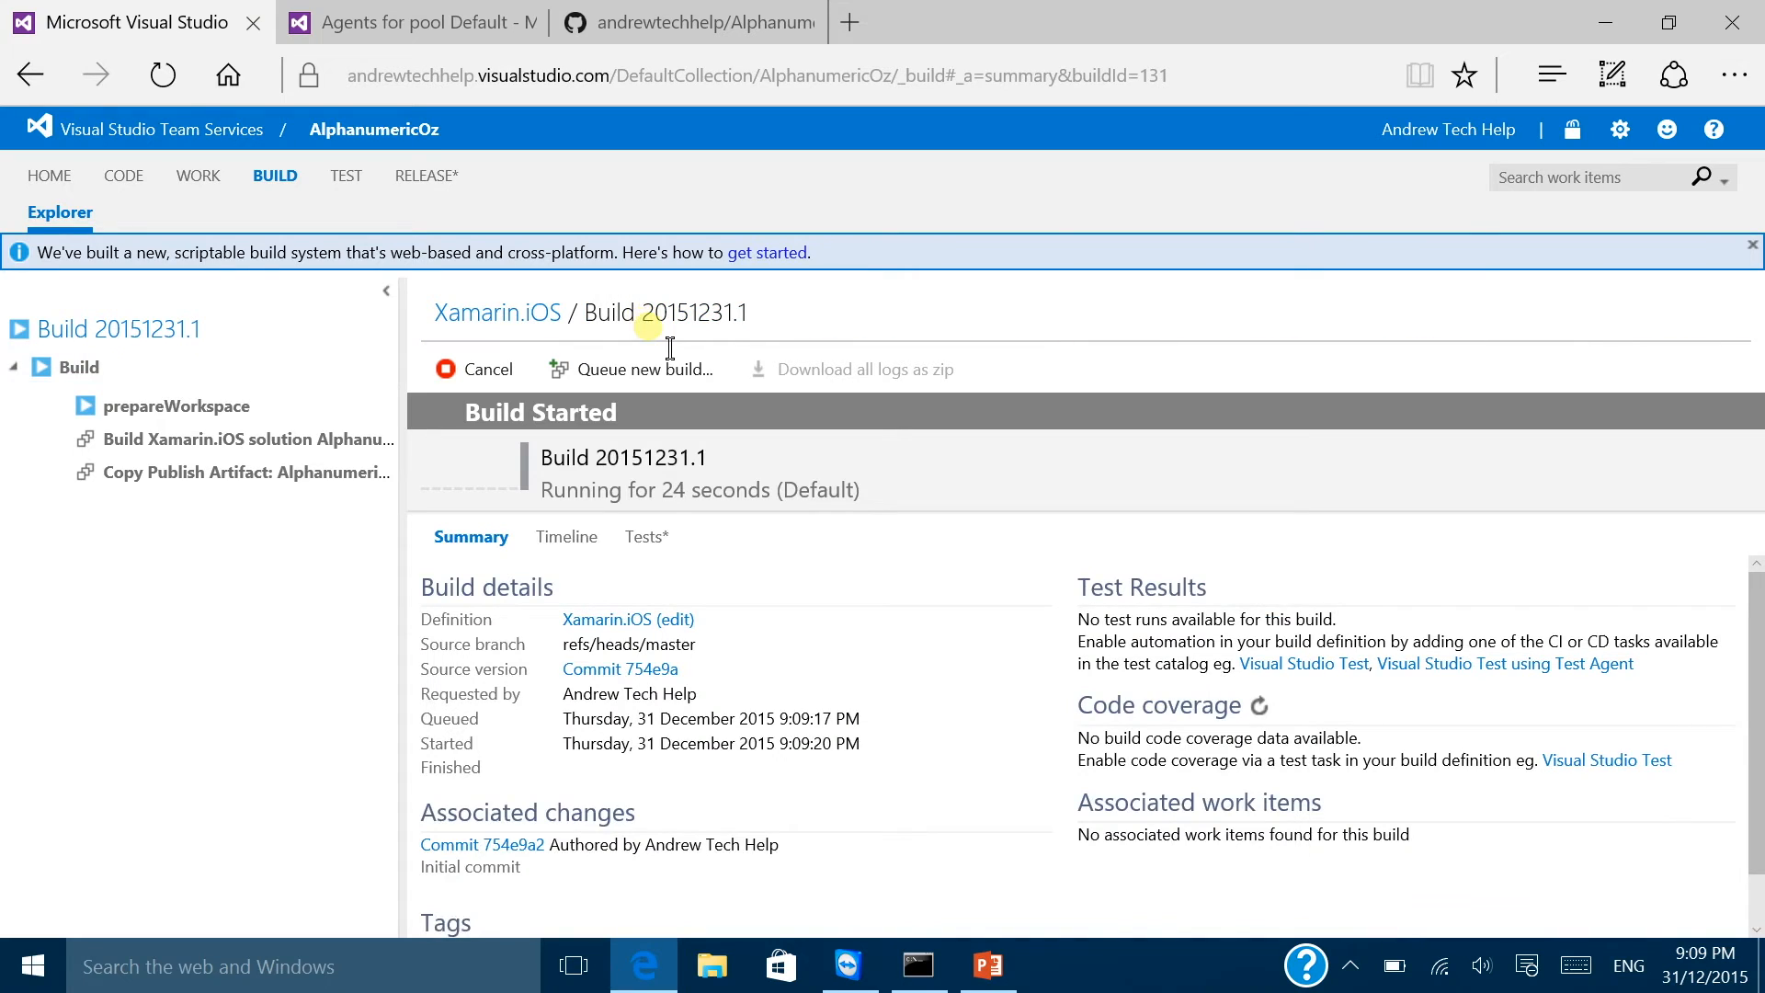
{"action": "left_click", "coordinate": [540, 324]}
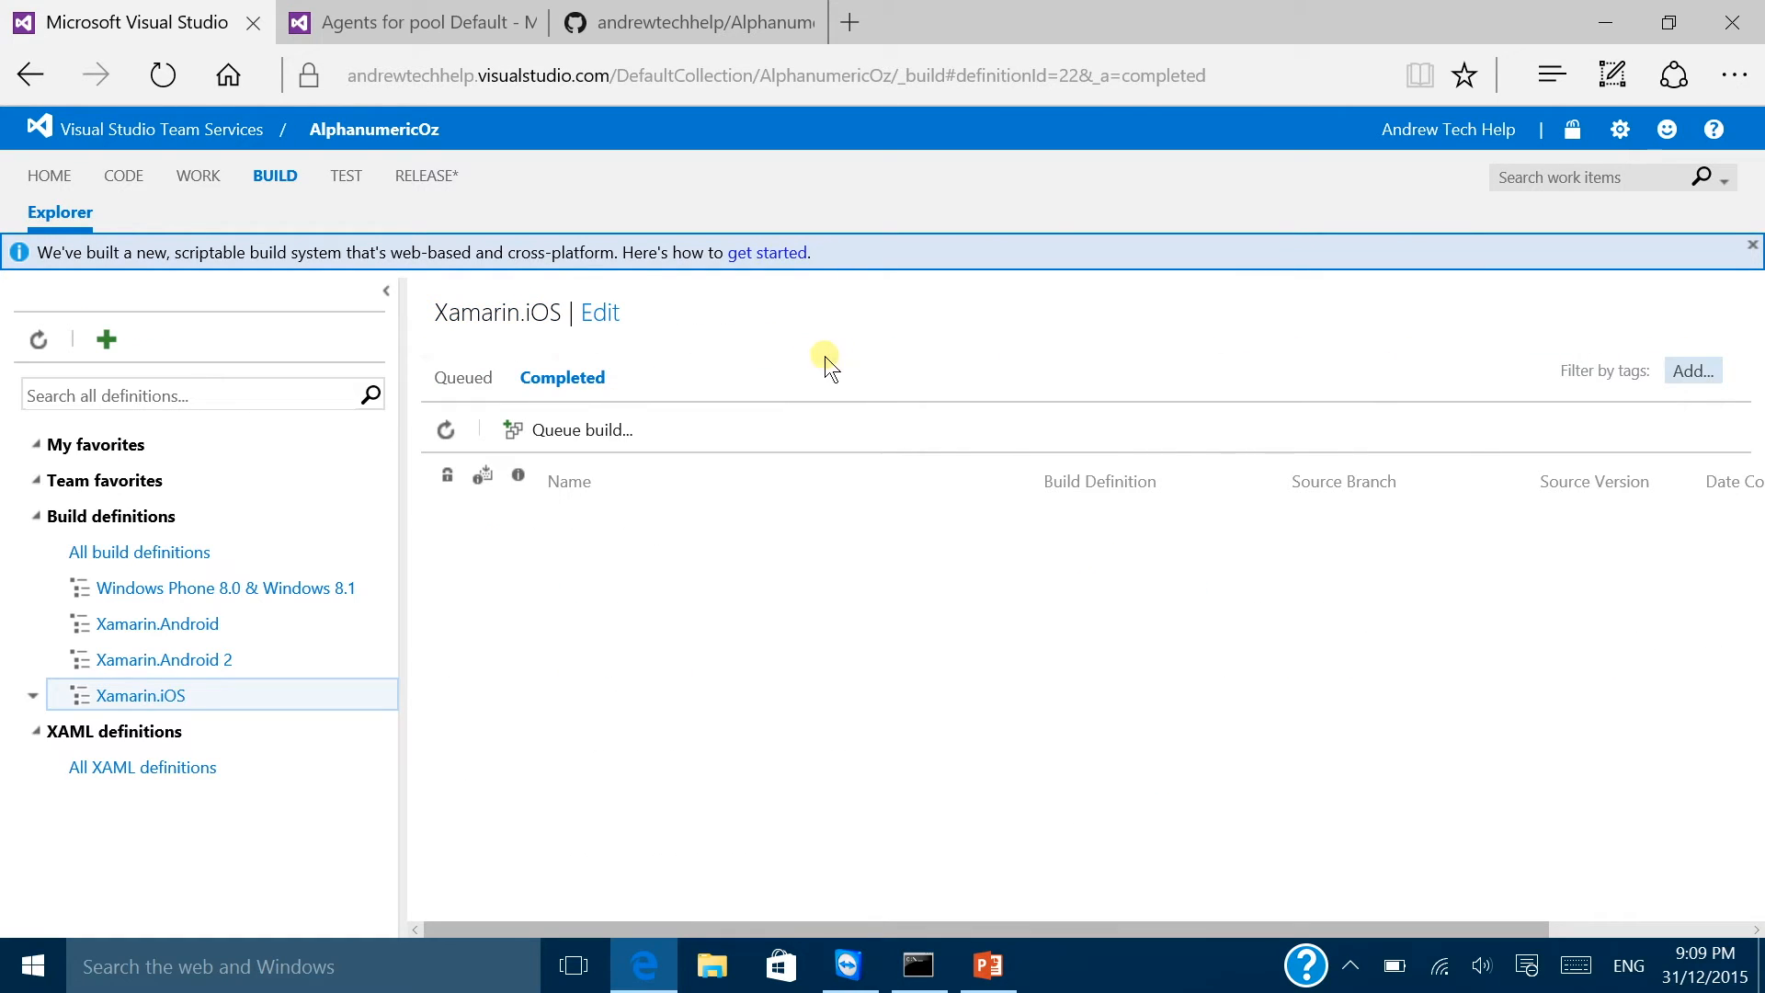
Step: Open the Xamarin.iOS definition for editing and review its options, repository and variables settings
{"action": "left_click", "coordinate": [602, 315]}
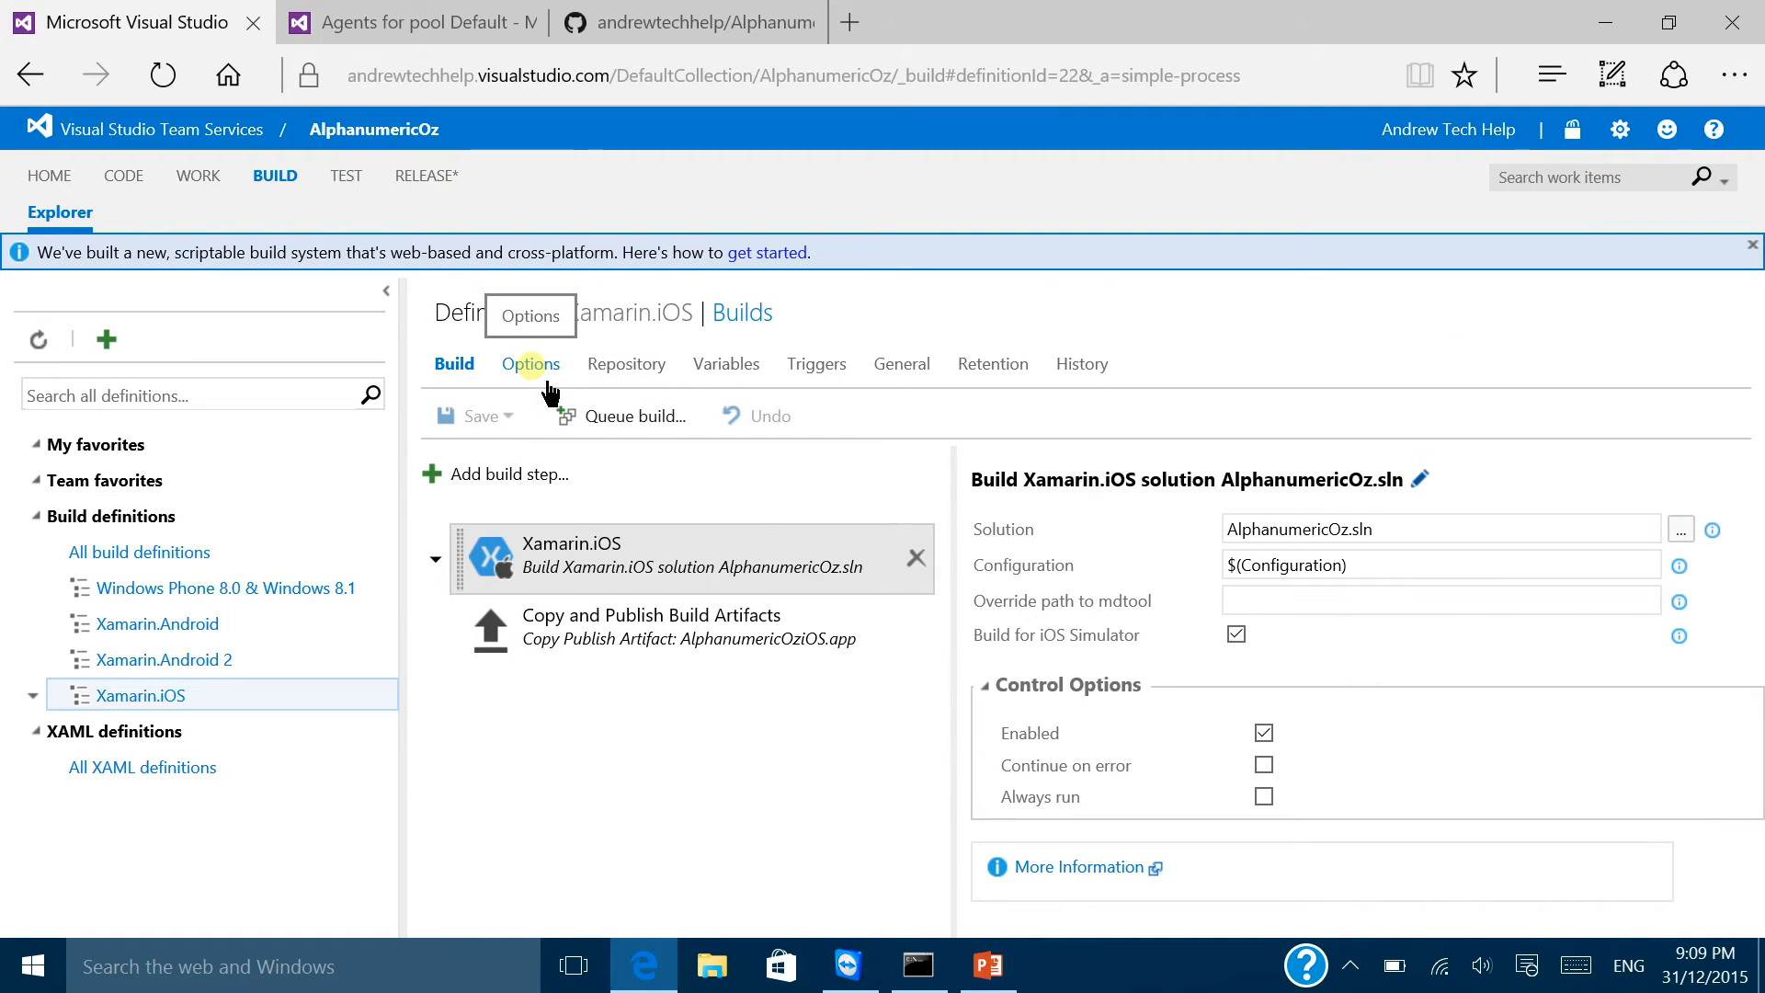
{"action": "left_click", "coordinate": [531, 364]}
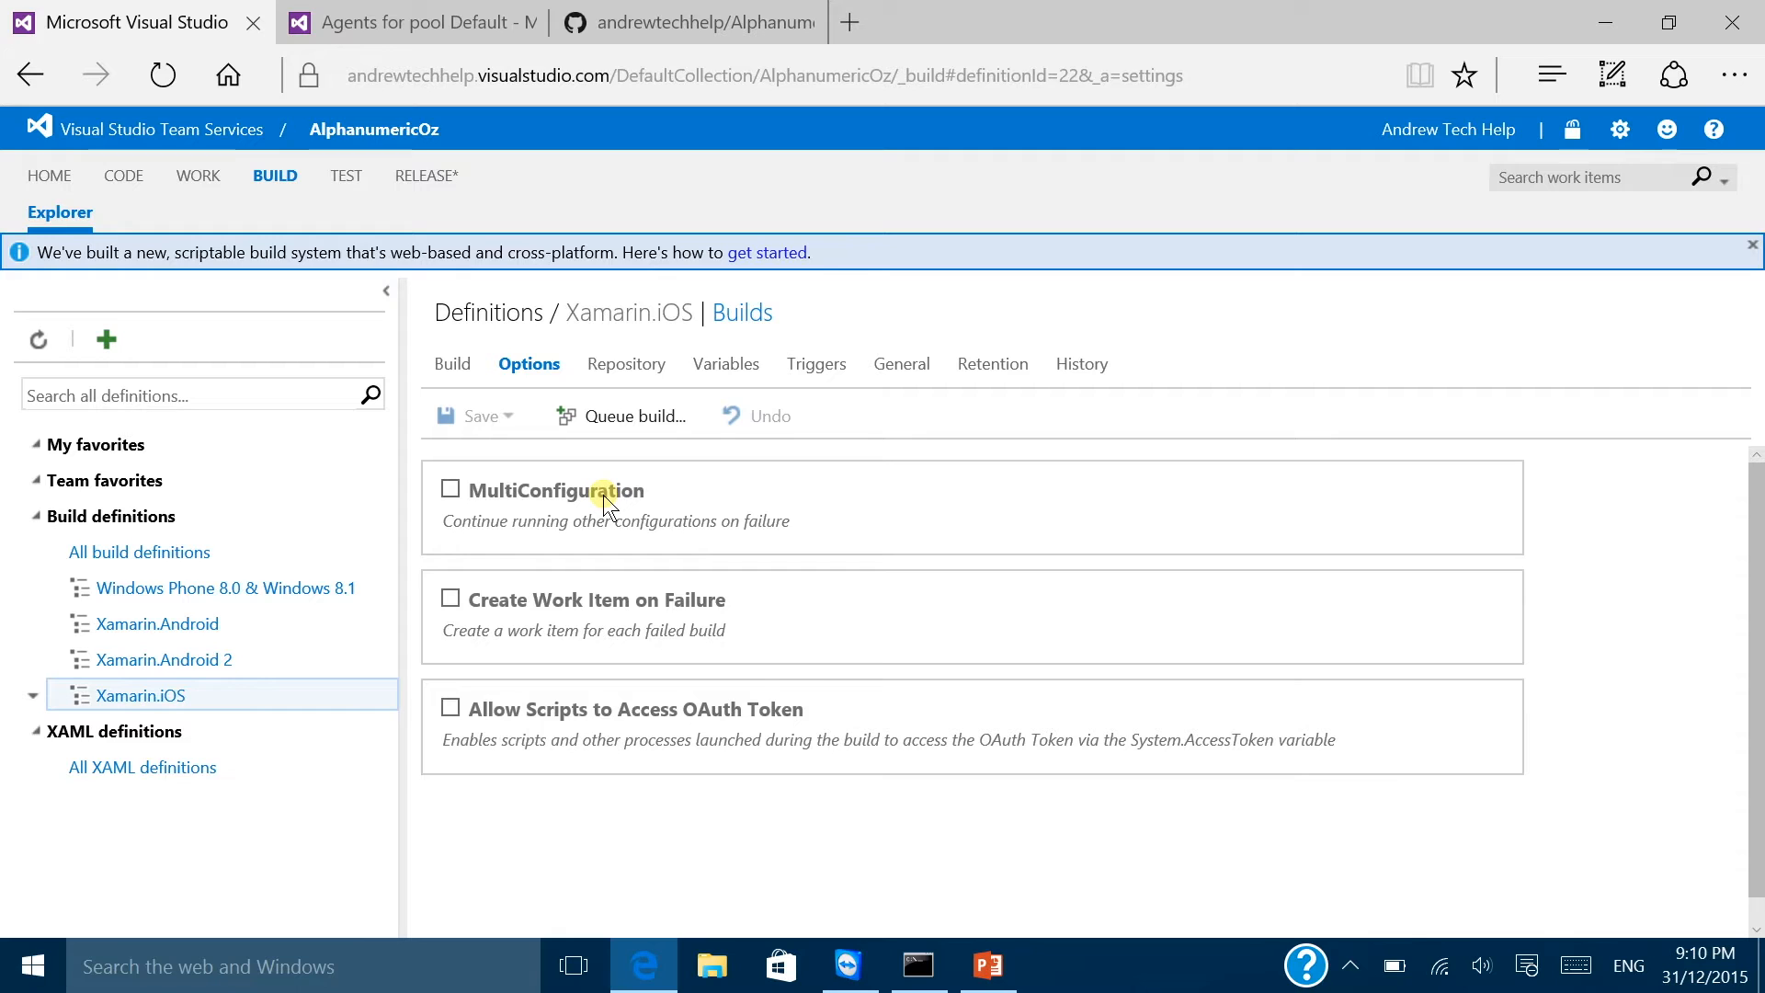
{"action": "left_click", "coordinate": [646, 385]}
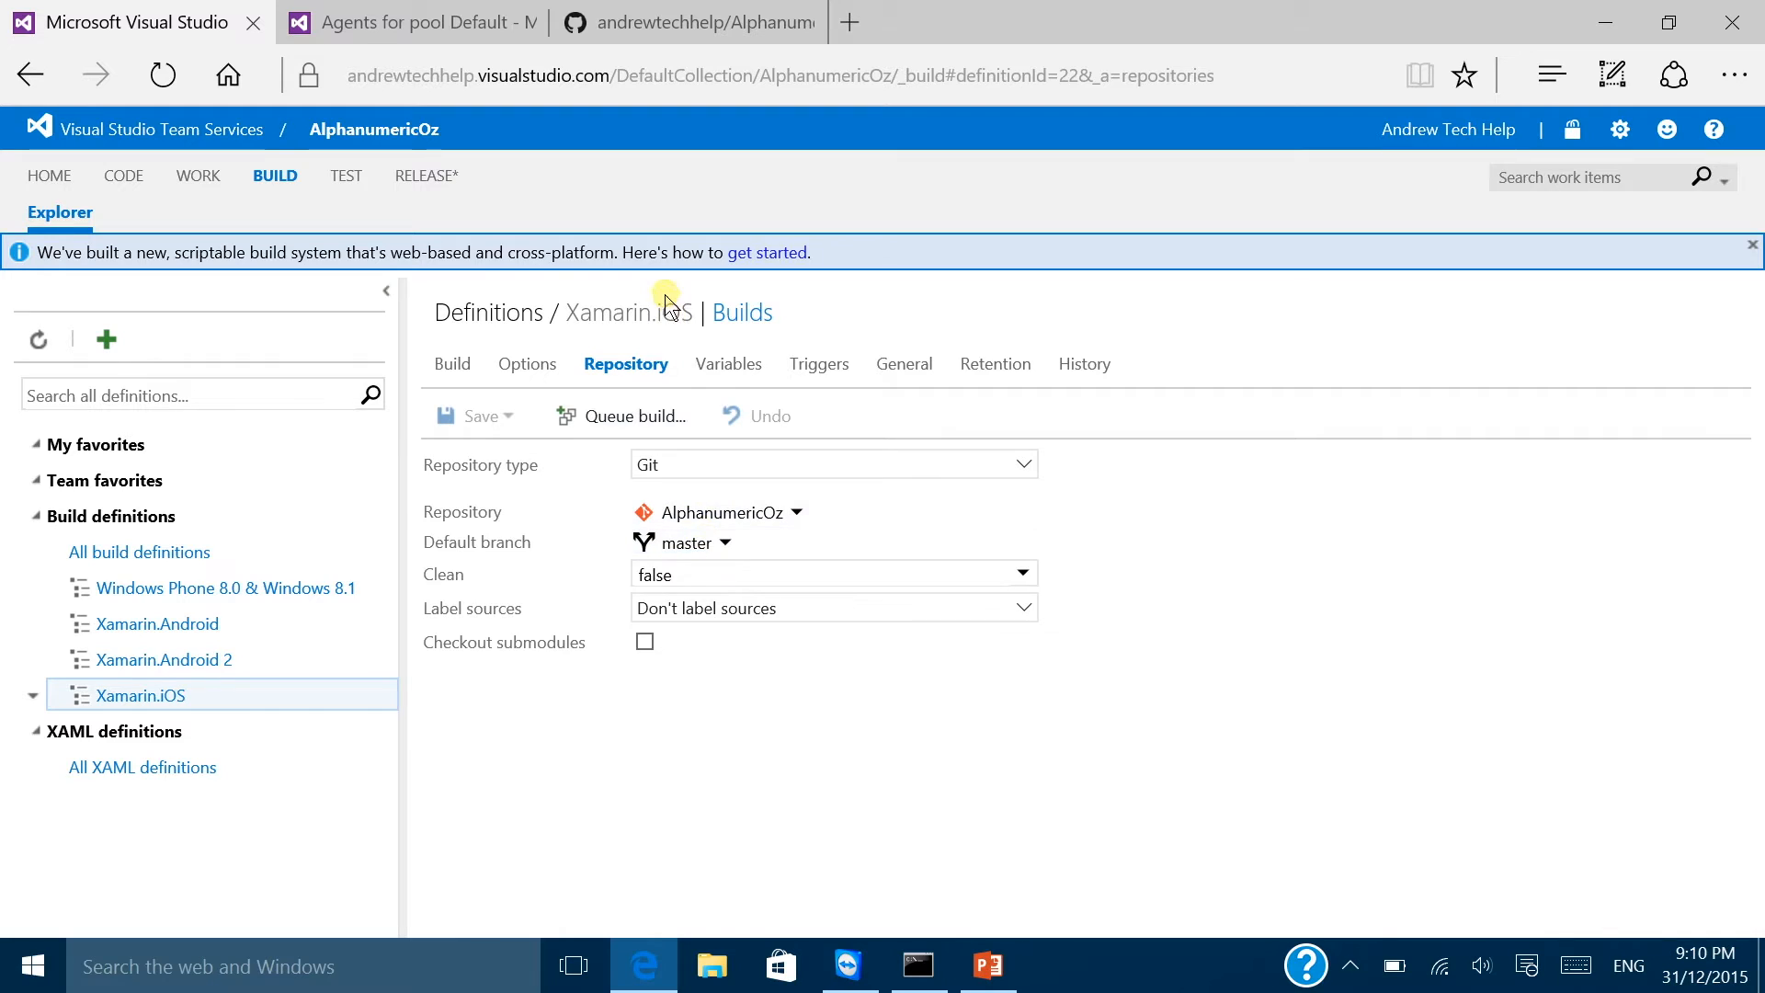
{"action": "left_click", "coordinate": [723, 364]}
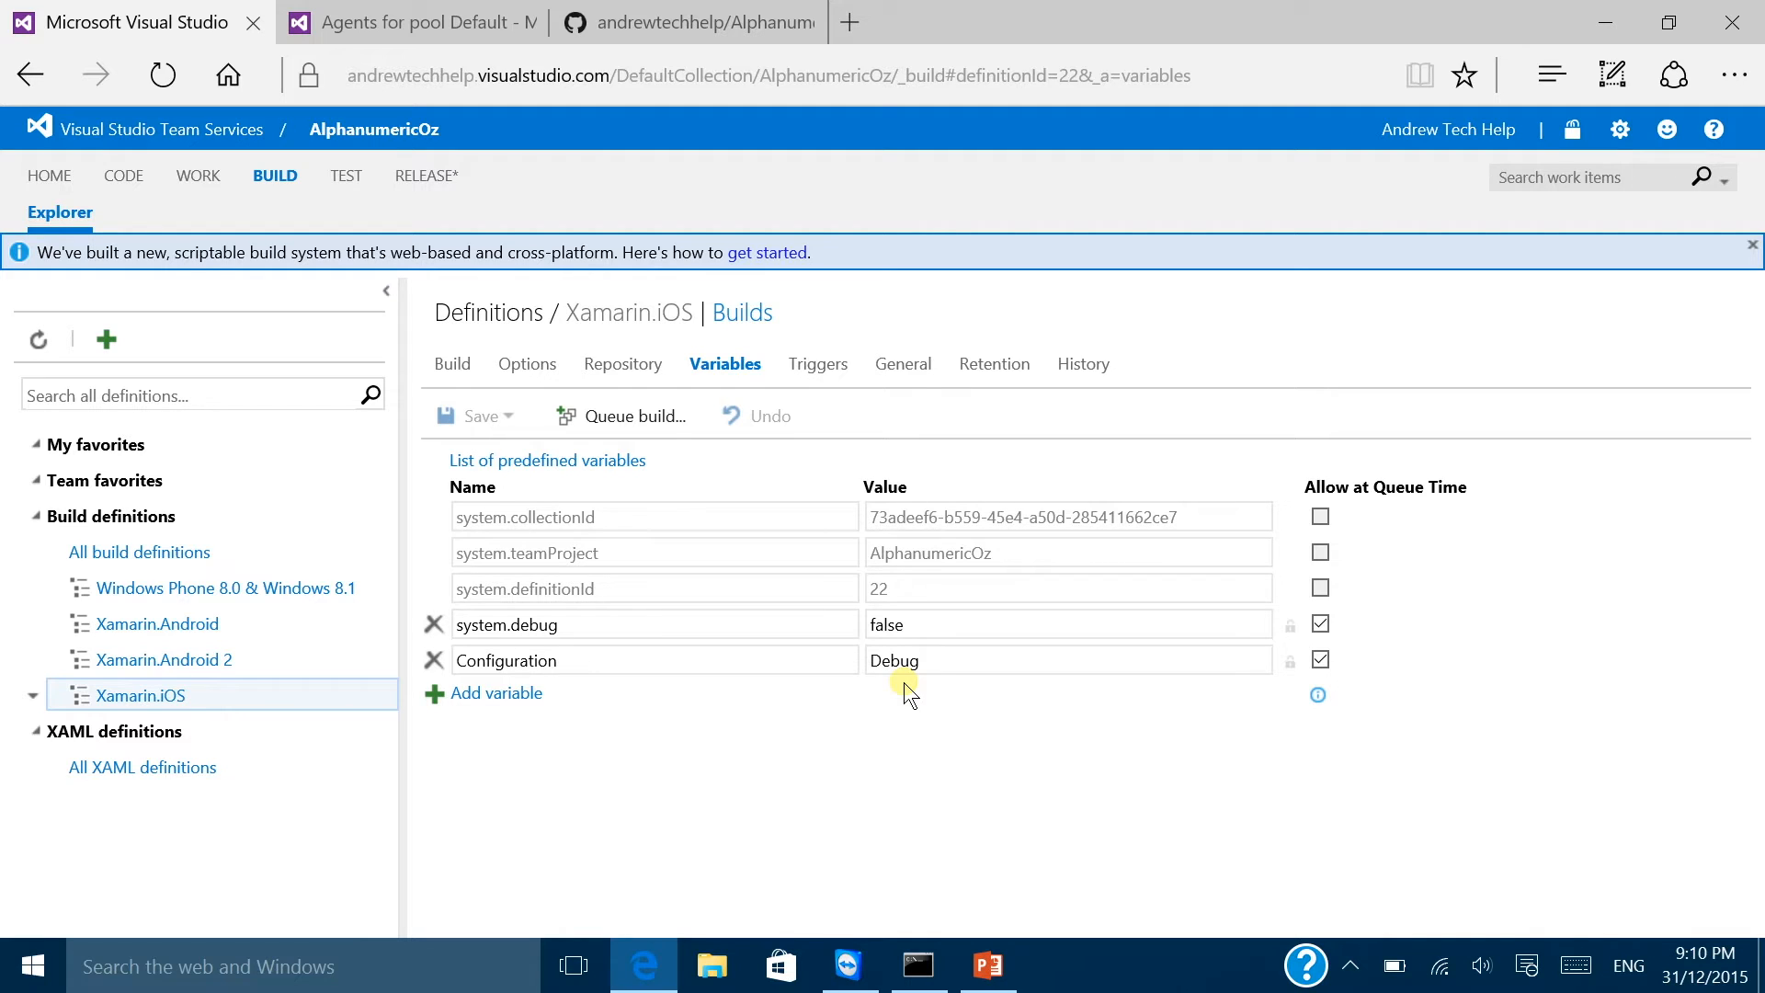
Step: Enable the Continuous integration (CI) trigger for the Xamarin.iOS build definition
{"action": "left_click", "coordinate": [817, 364]}
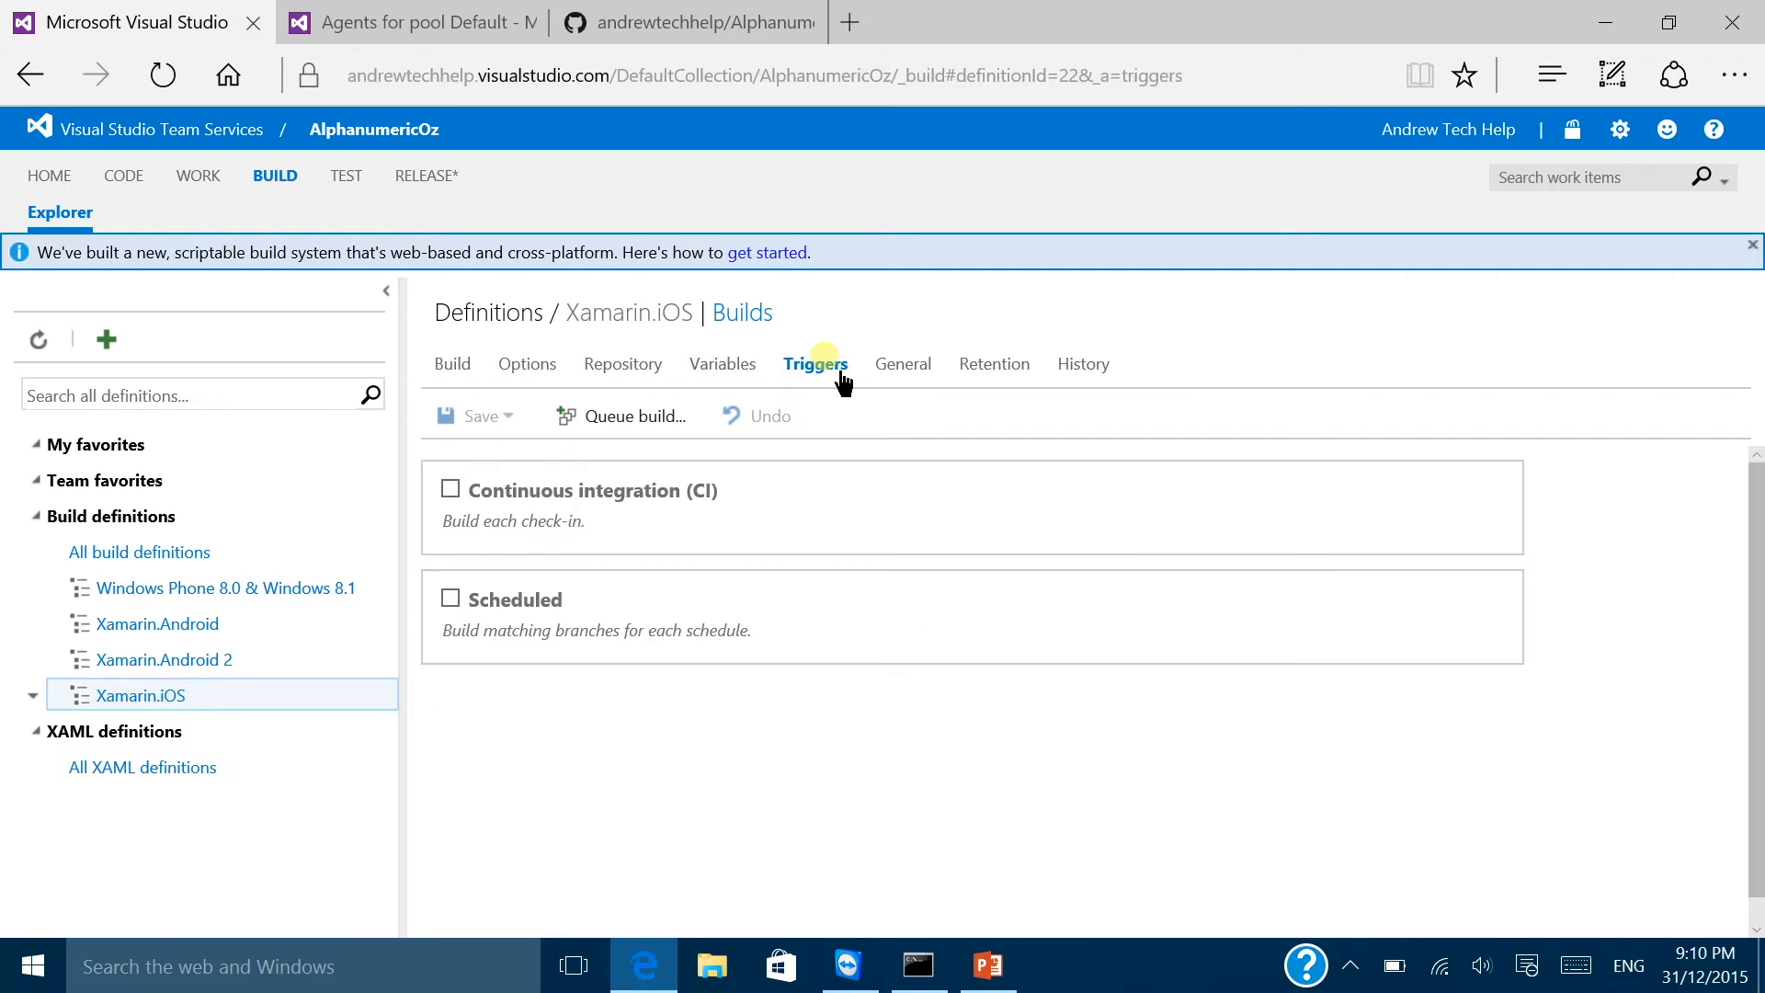
{"action": "left_click", "coordinate": [659, 493]}
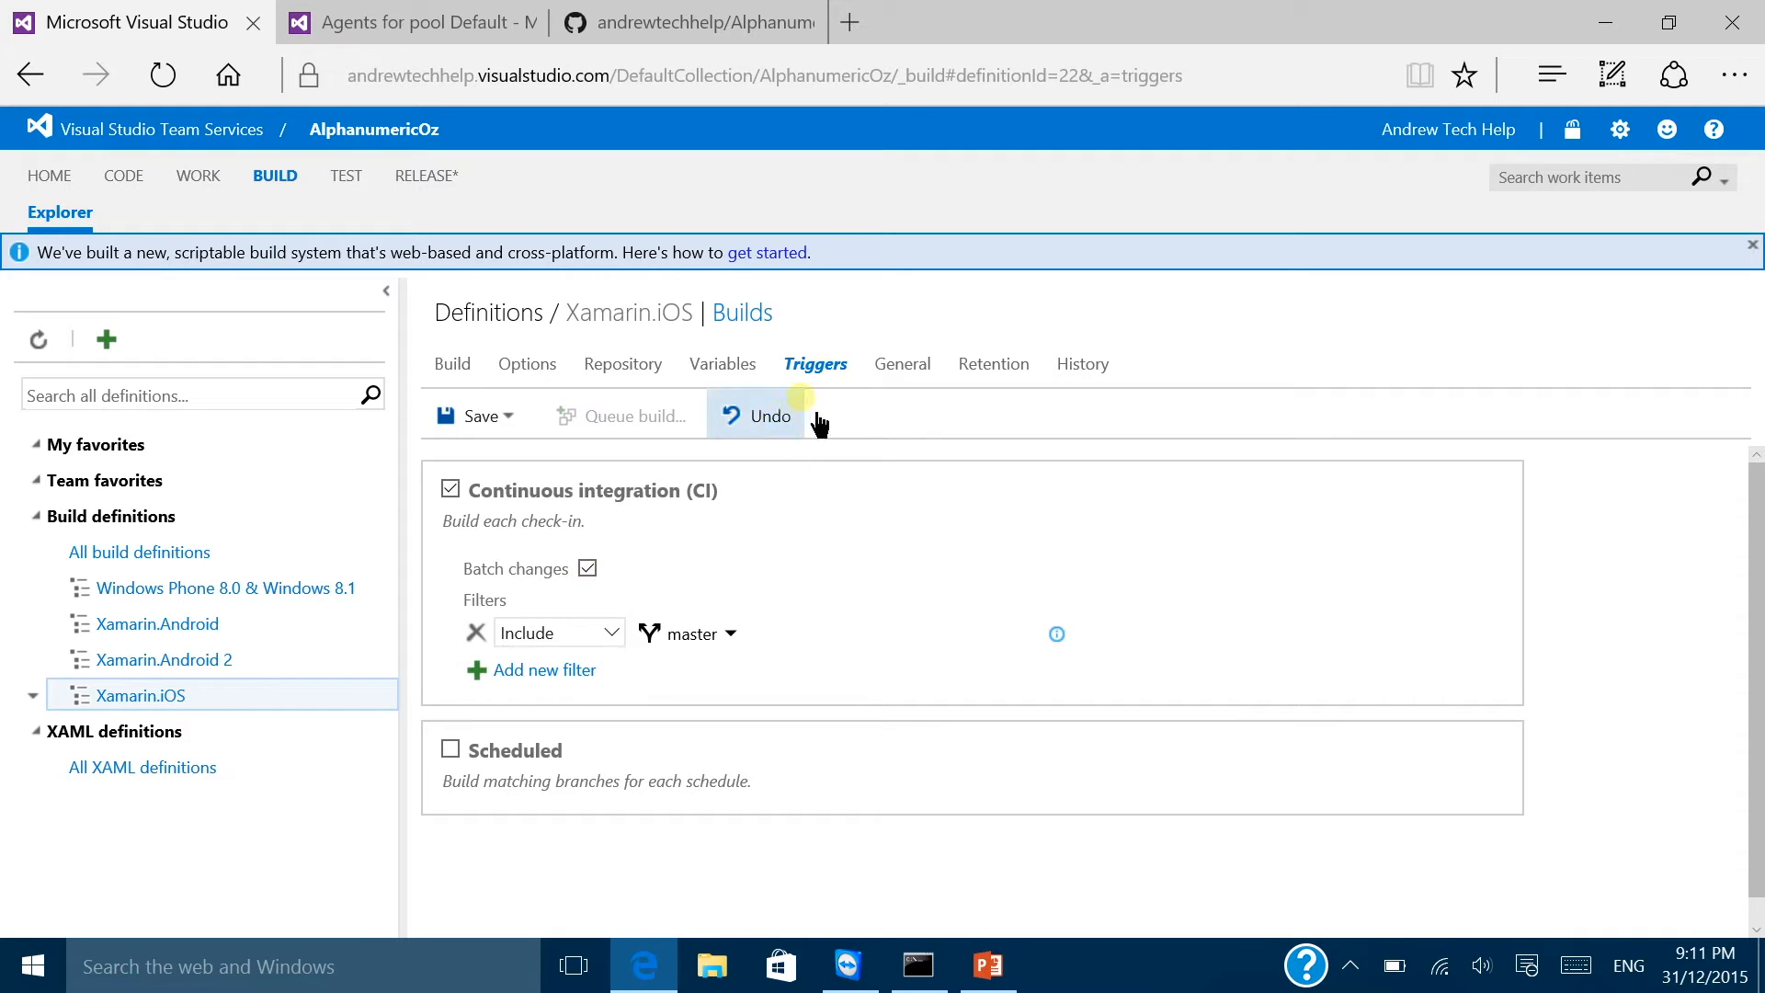
Step: Review the Xamarin.iOS definition's general settings, retention rules and change history, then save the definition without a comment
{"action": "left_click", "coordinate": [887, 366]}
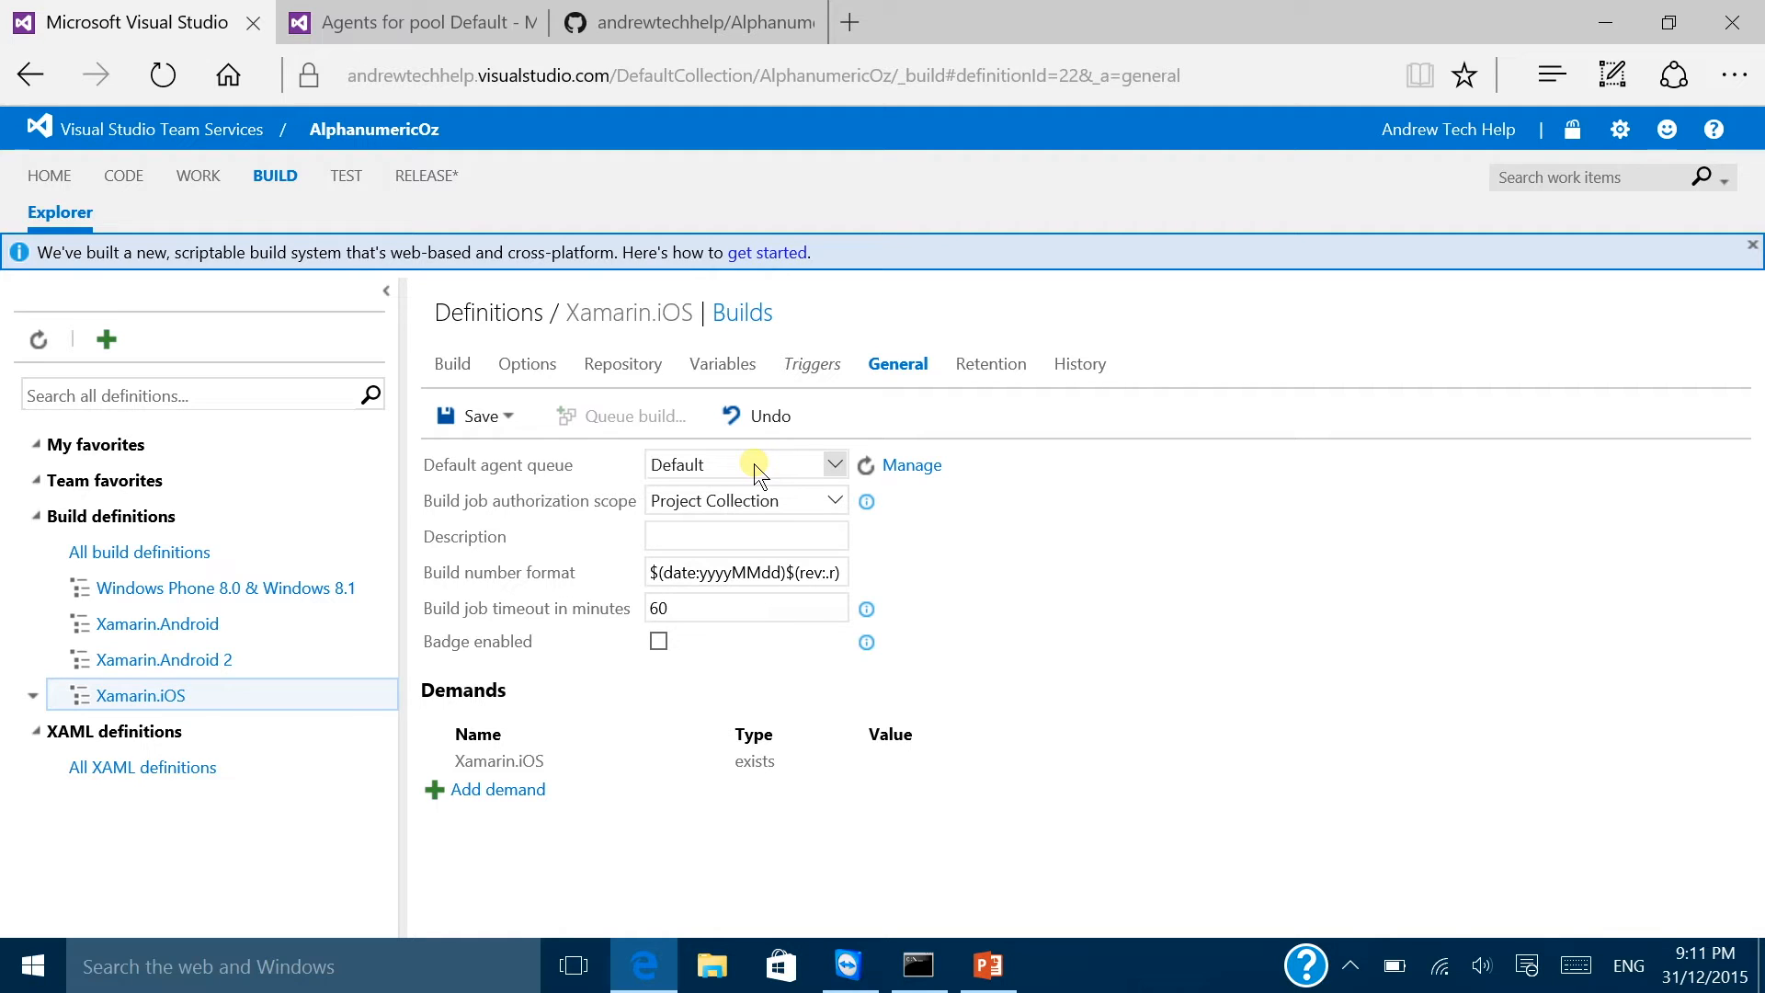
{"action": "left_click", "coordinate": [997, 372]}
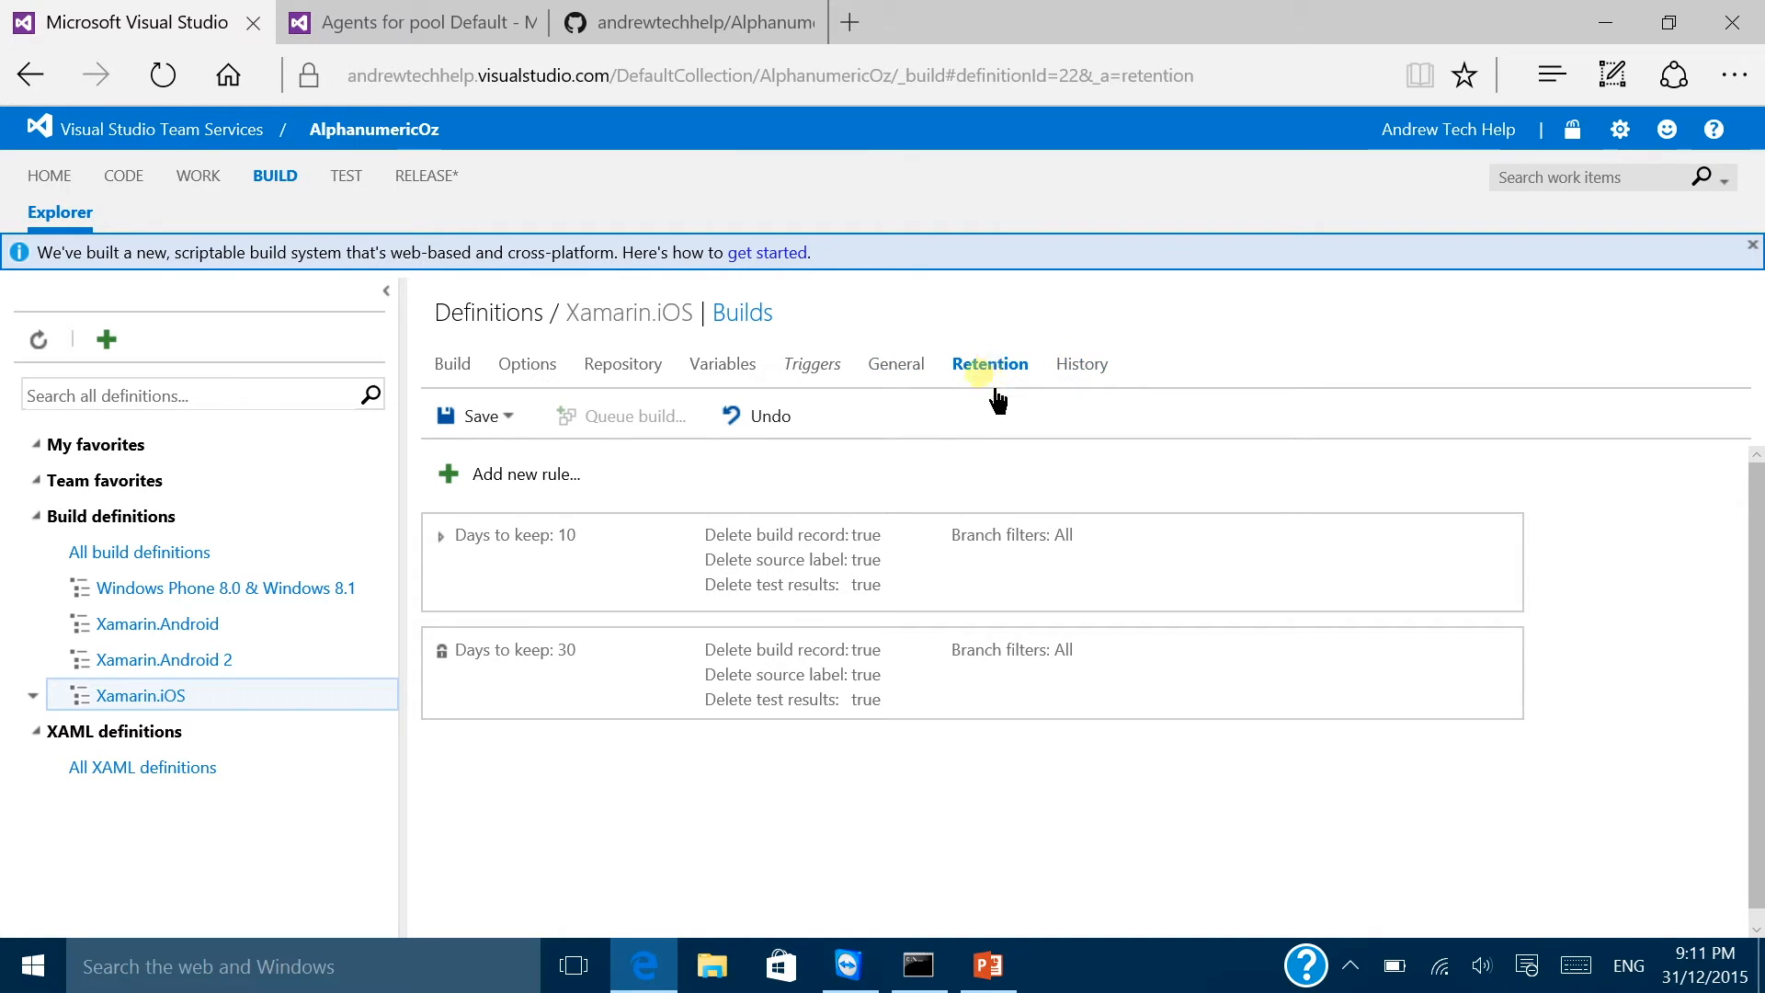
{"action": "left_click", "coordinate": [783, 641]}
{"action": "left_click", "coordinate": [1079, 365]}
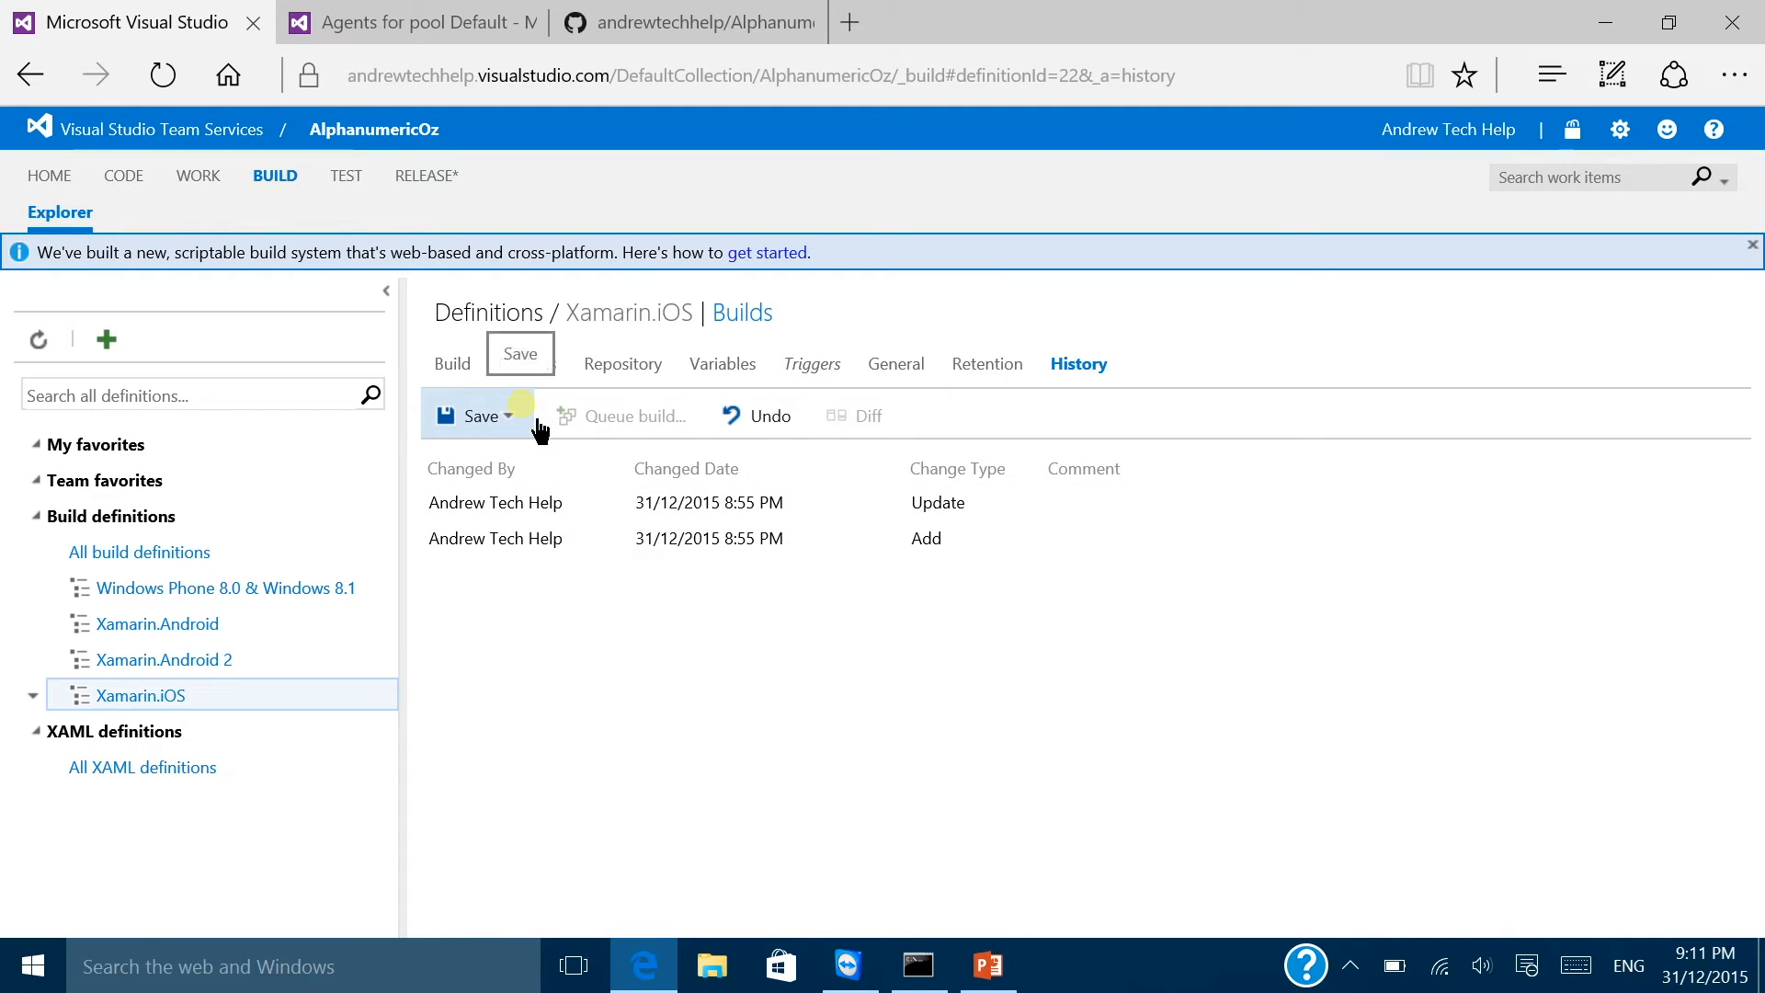
{"action": "left_click", "coordinate": [472, 418]}
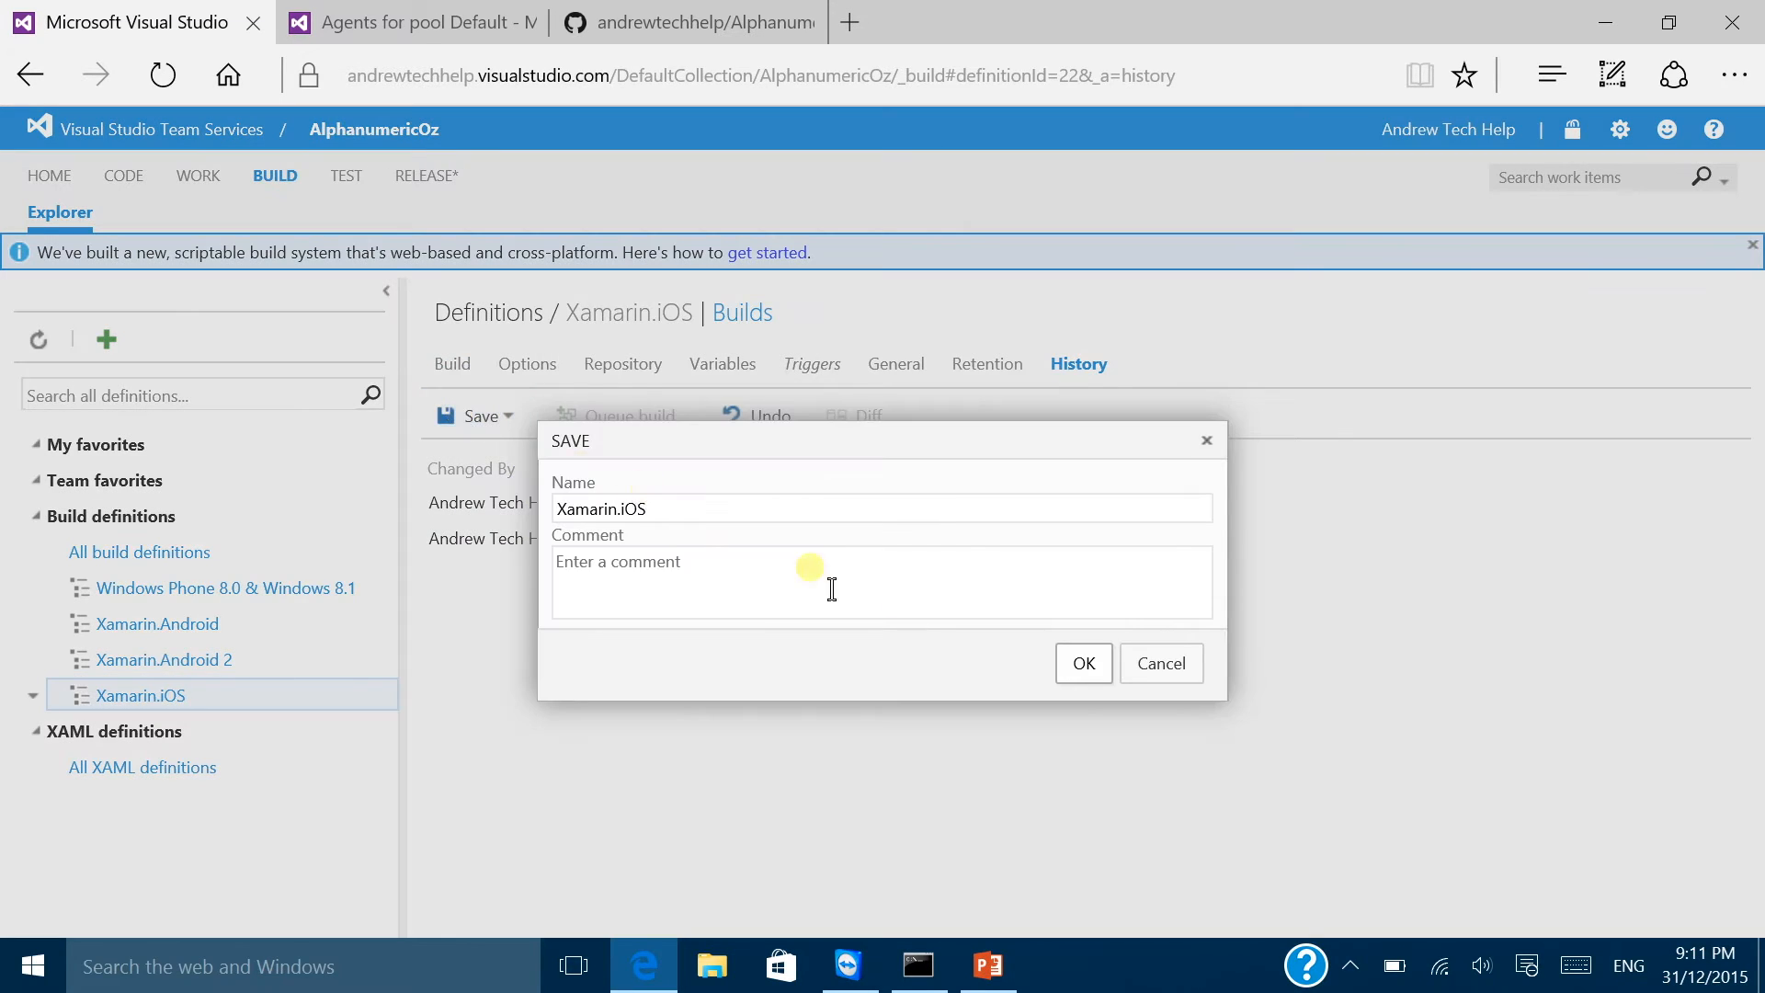
{"action": "left_click", "coordinate": [1086, 669]}
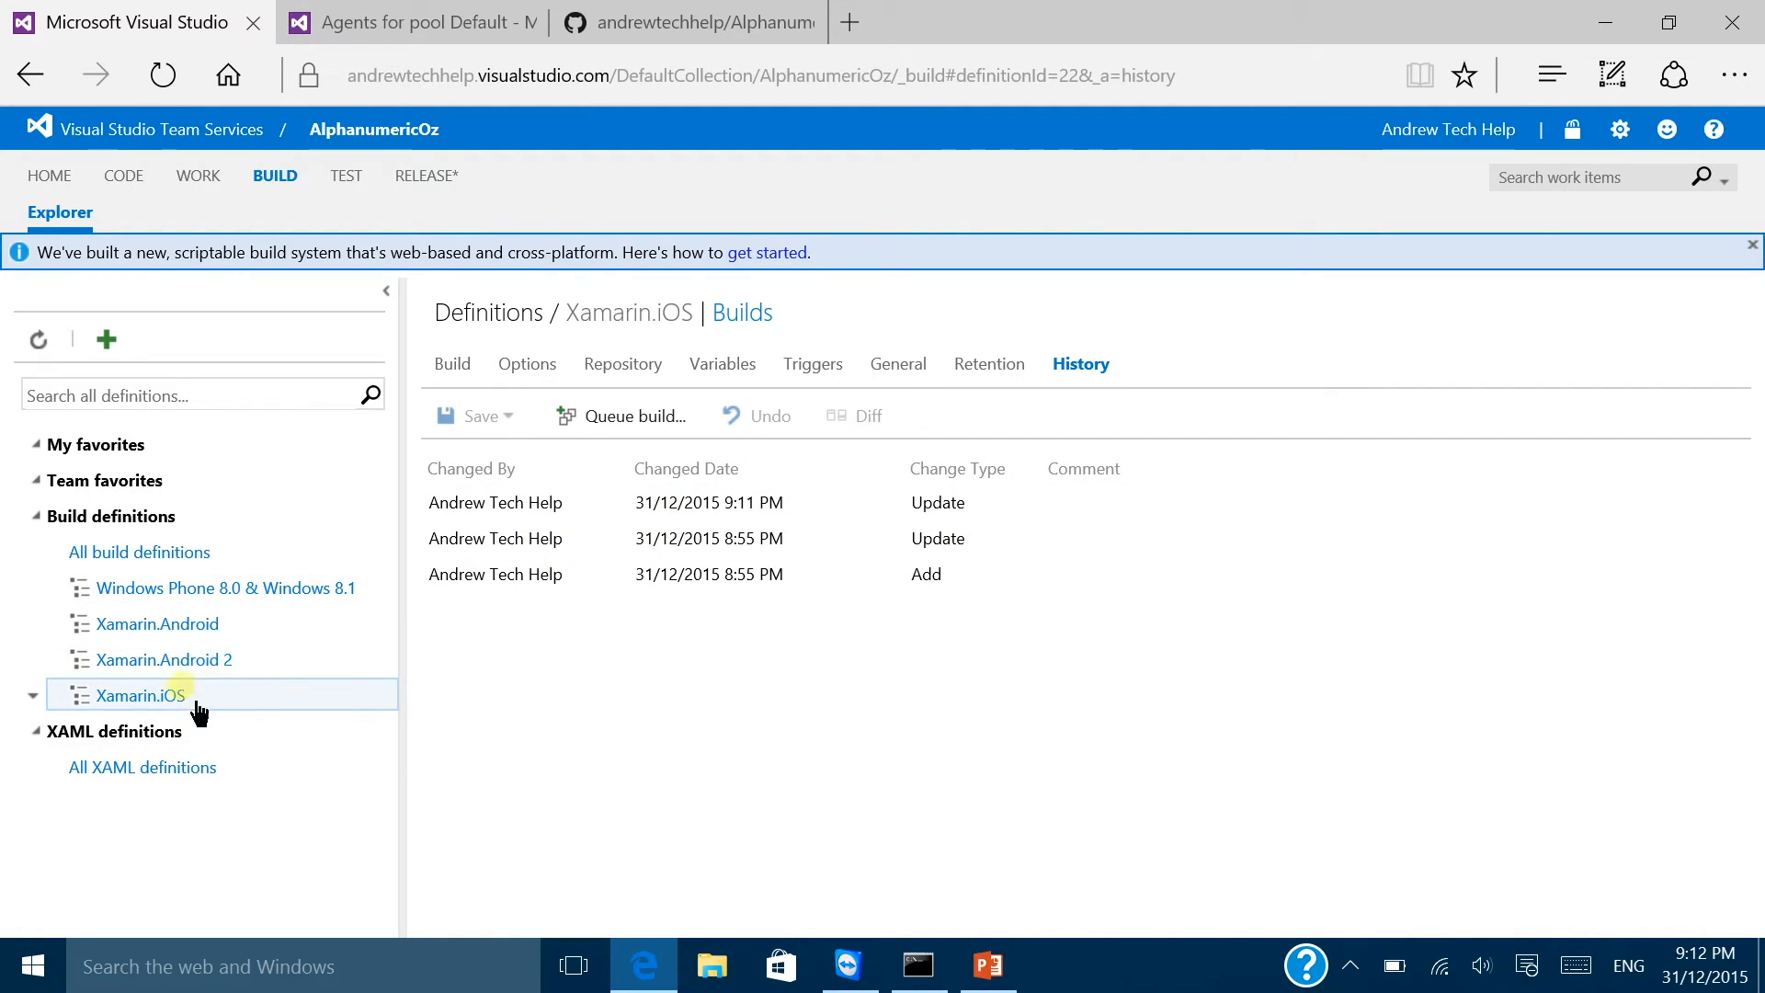
Step: Check the console of the queued Xamarin.iOS build, then return to the definition's completed builds
{"action": "left_click", "coordinate": [750, 317]}
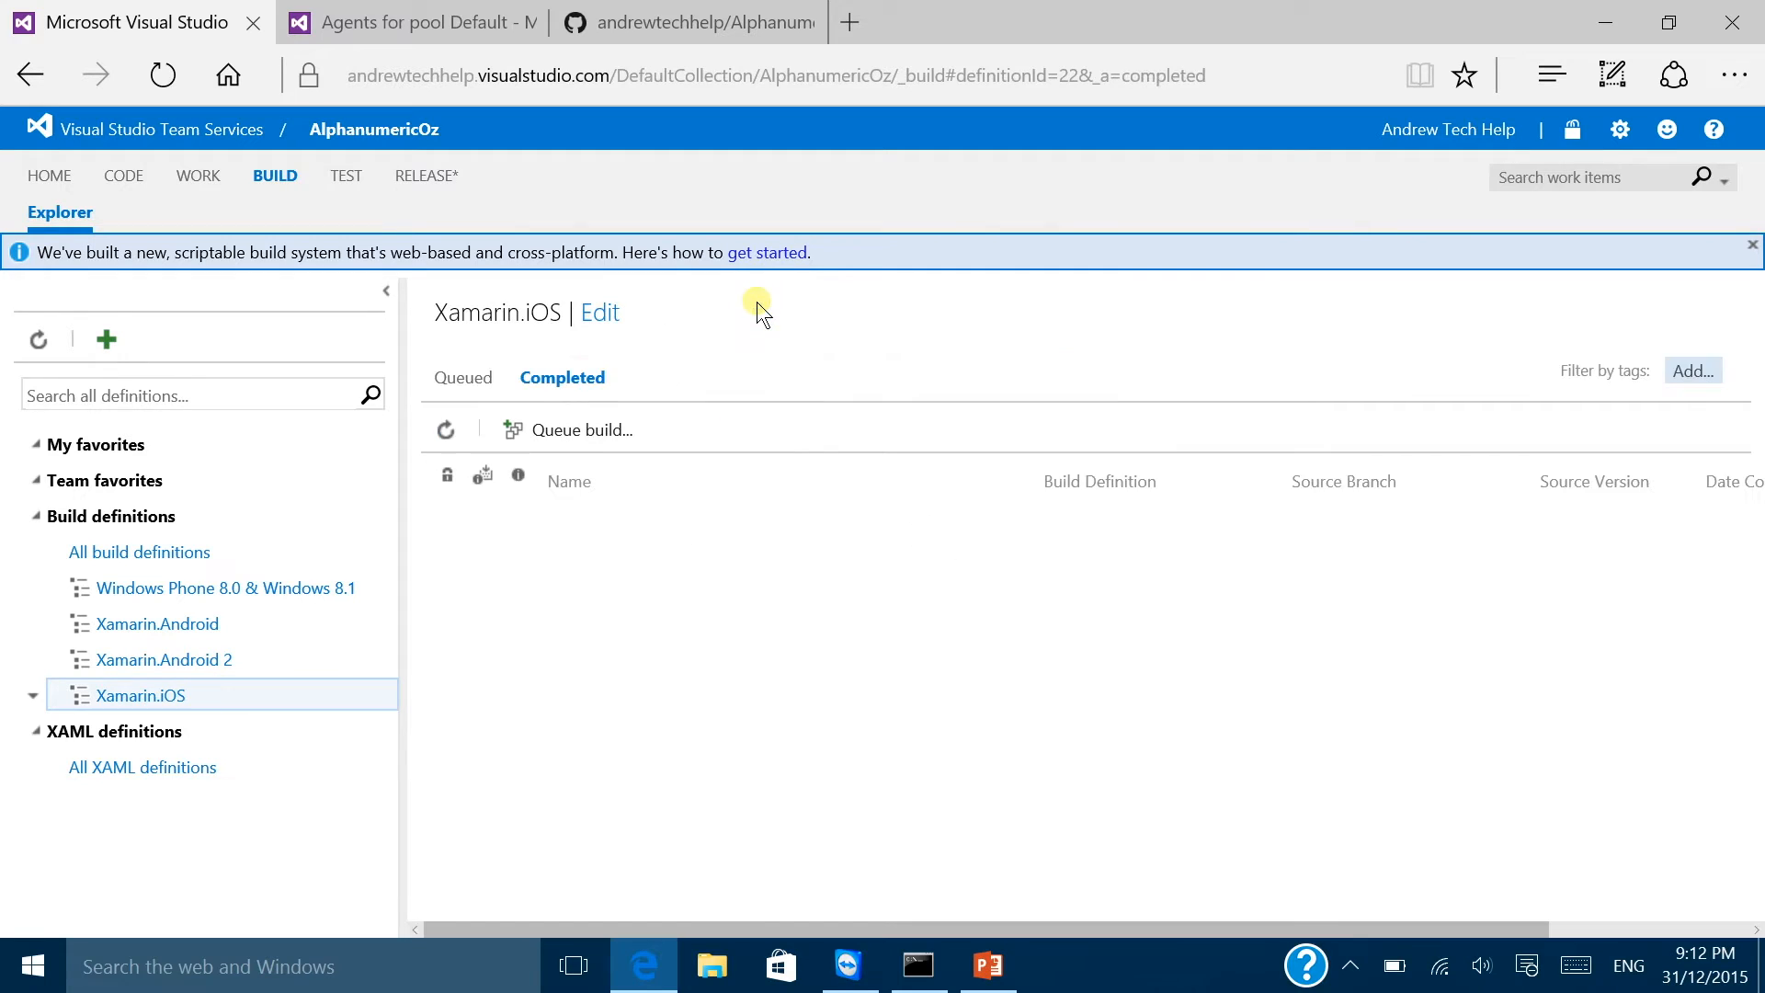
{"action": "left_click", "coordinate": [465, 380]}
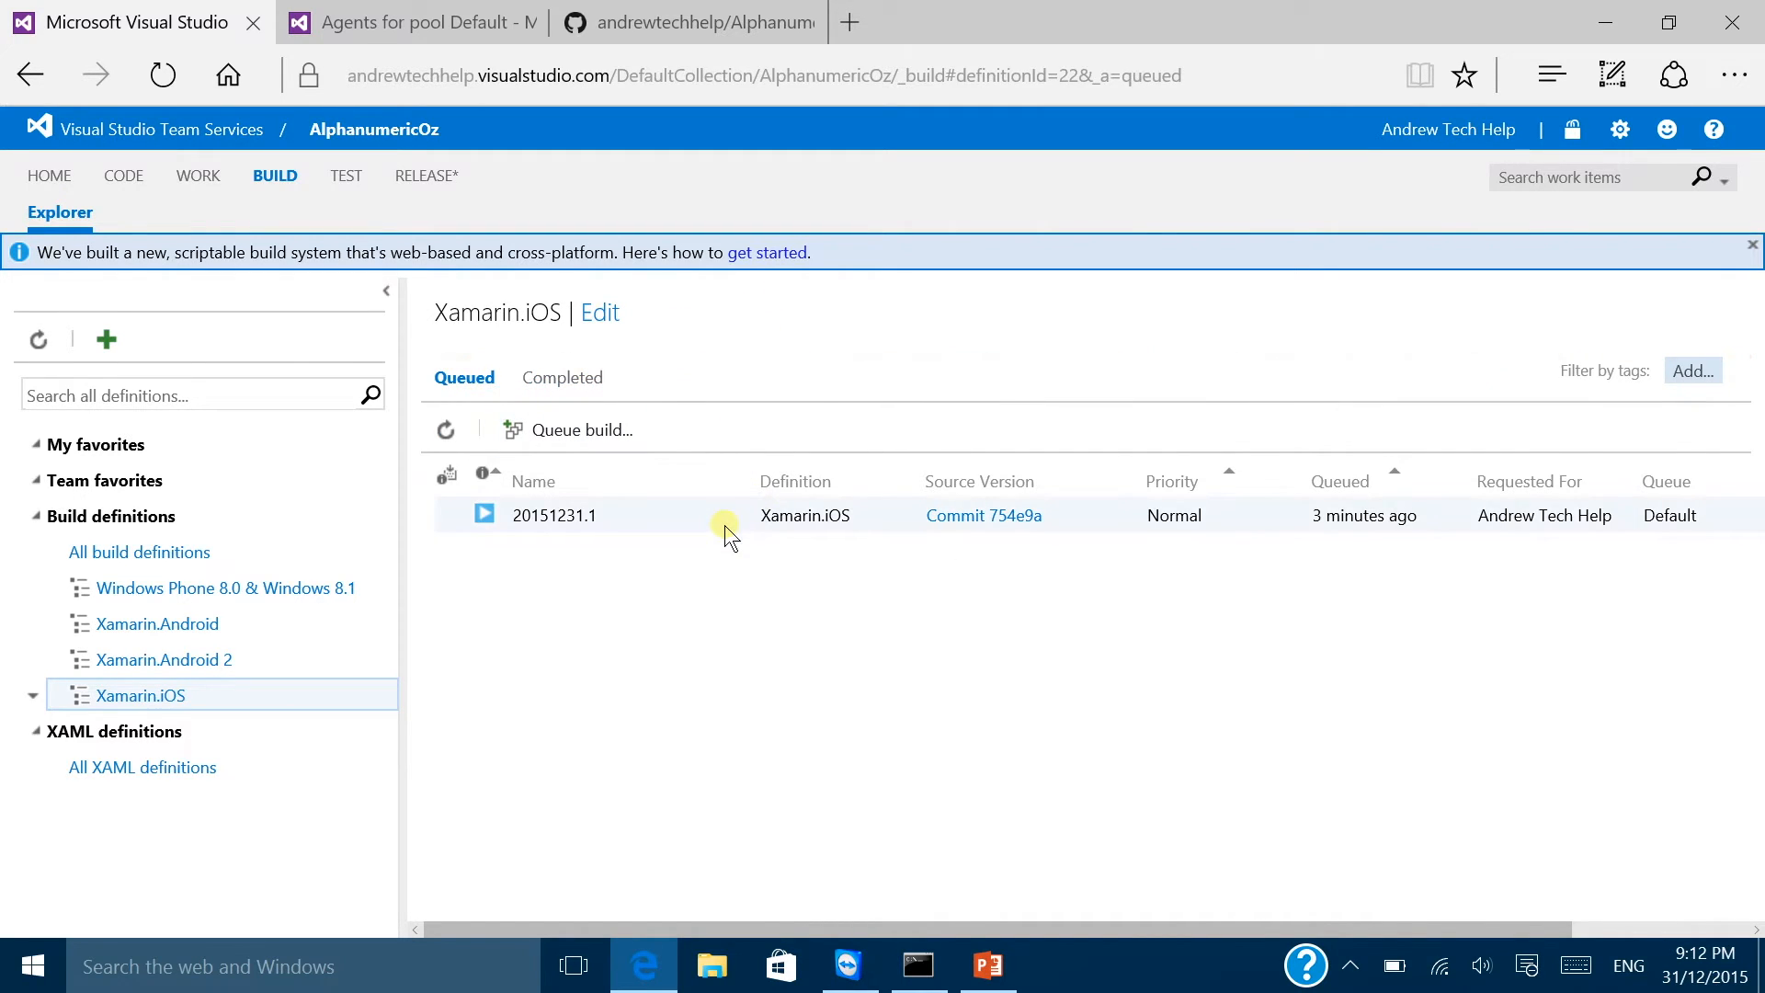
{"action": "double_click", "coordinate": [724, 525]}
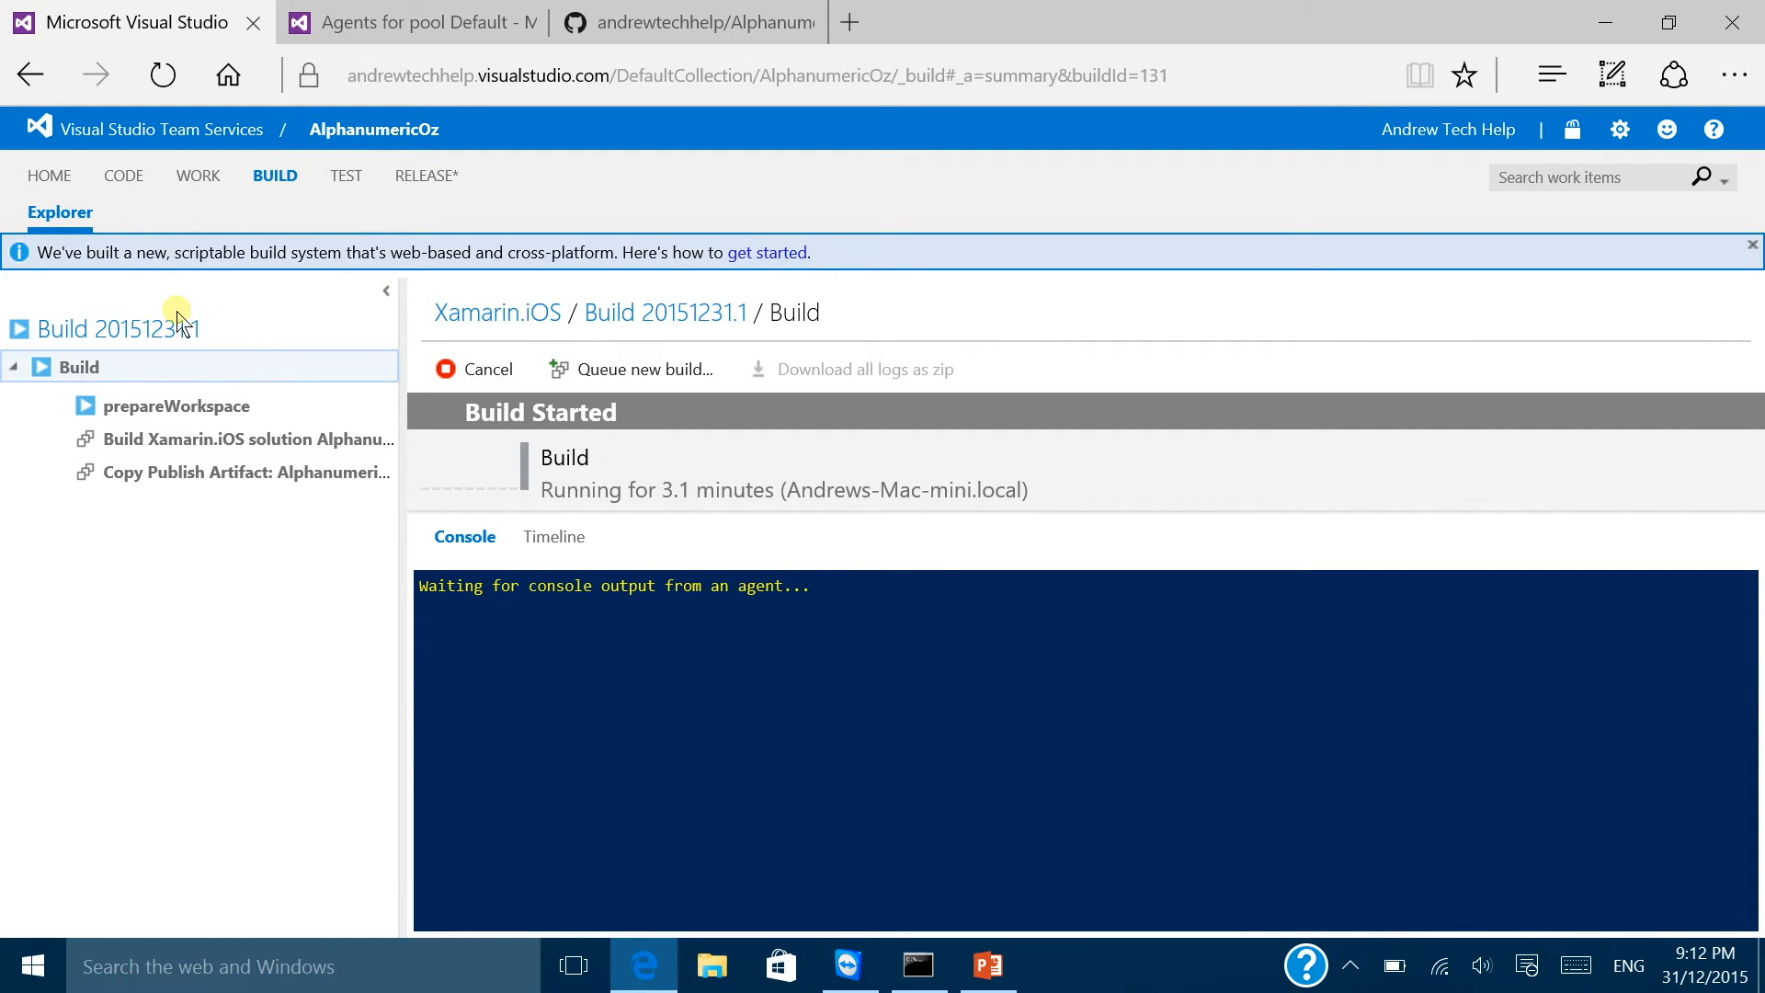
{"action": "left_click", "coordinate": [483, 321]}
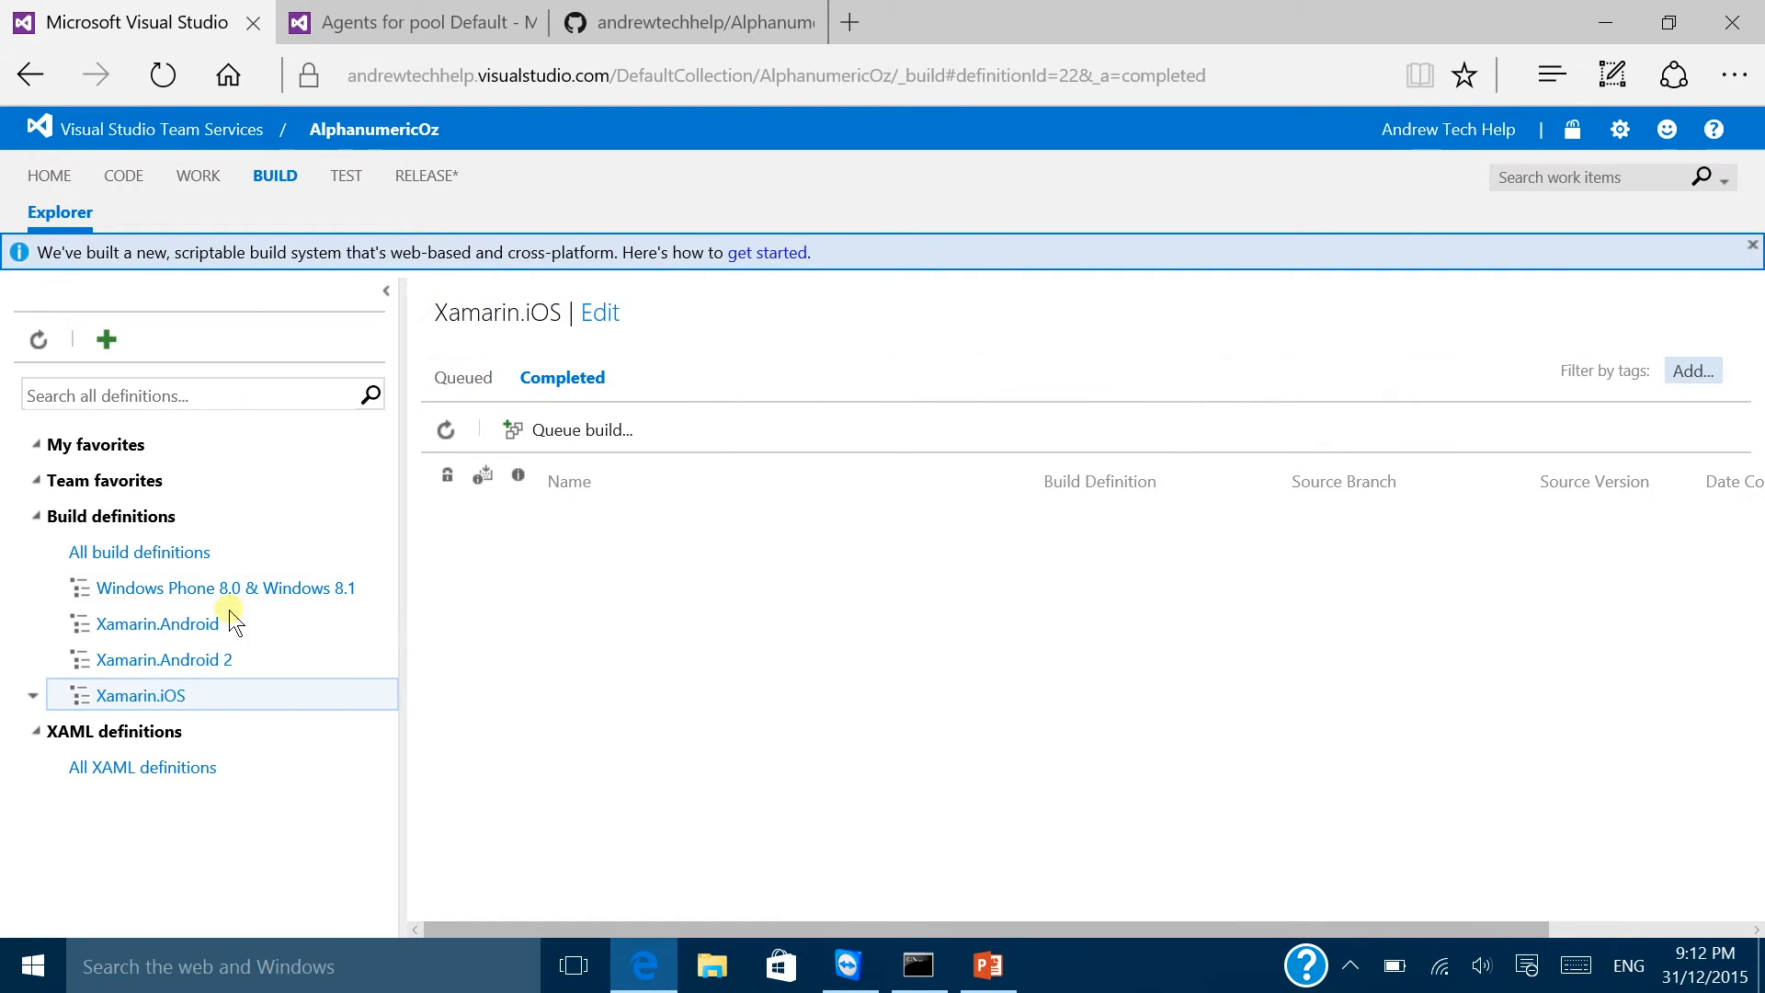
Step: Open the Xamarin.Android definition for editing and examine its Xamarin.Android build step, including the JDK architecture choices and control options
{"action": "left_click", "coordinate": [201, 635]}
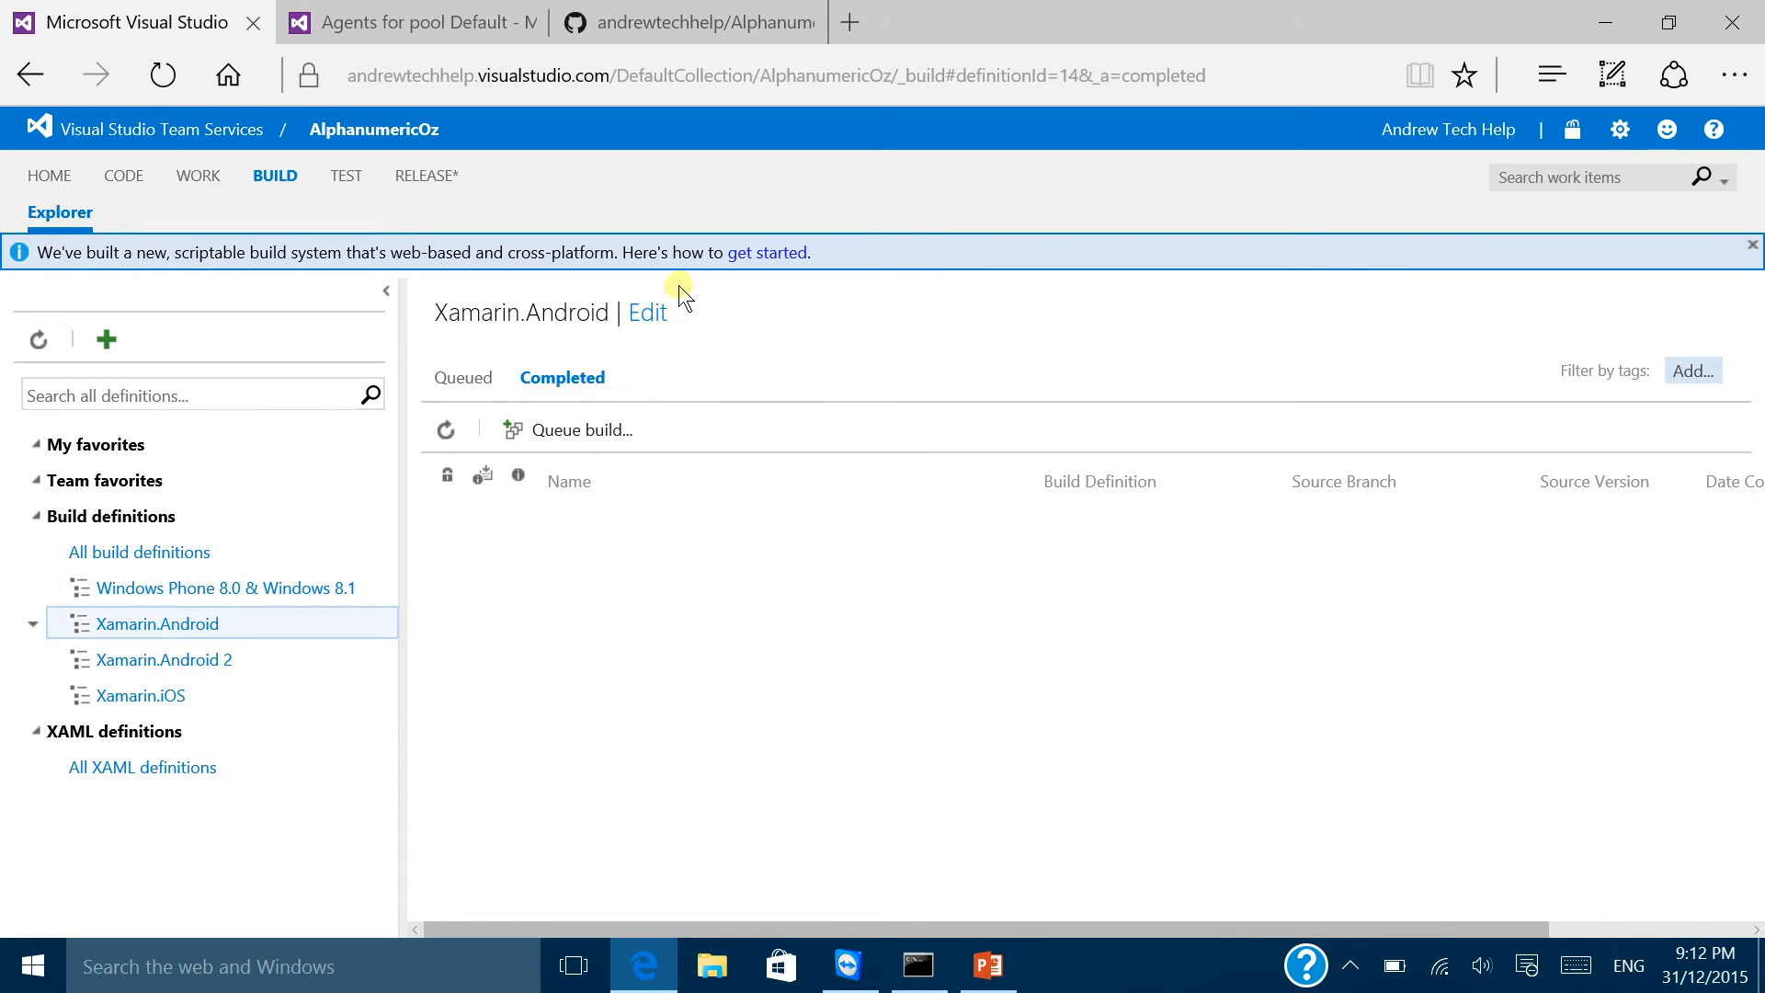
{"action": "left_click", "coordinate": [662, 317]}
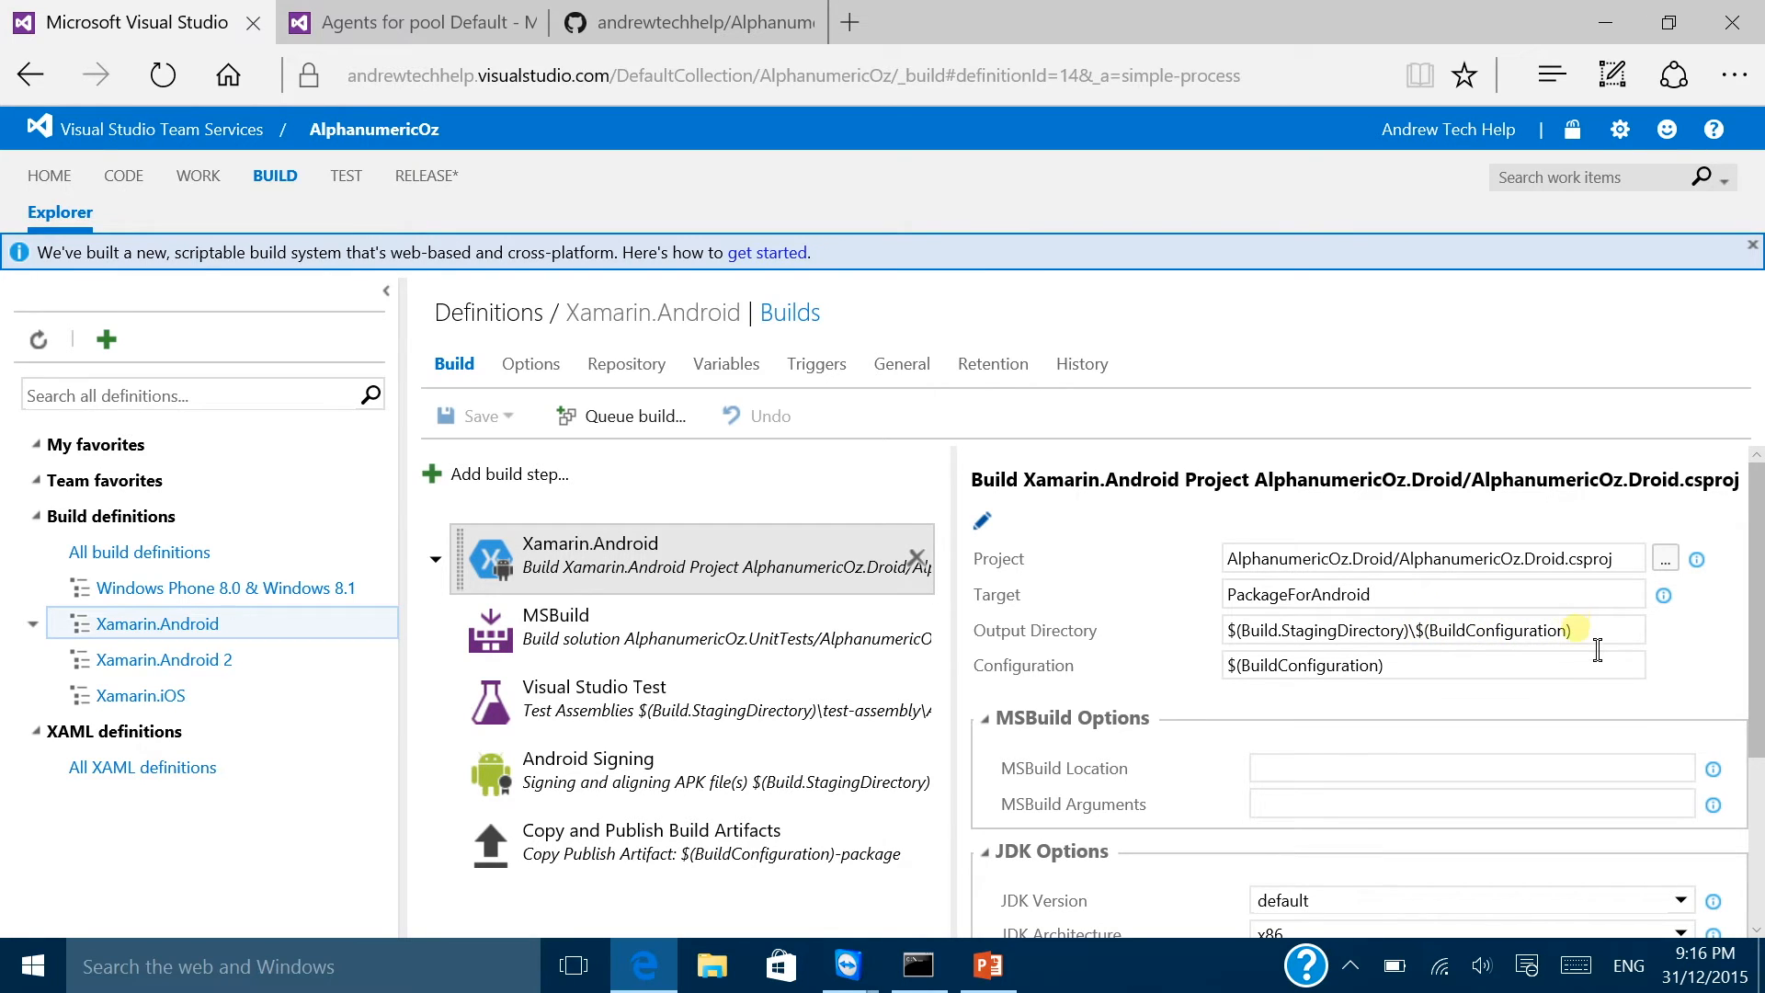
{"action": "scroll", "coordinate": [1193, 706], "scroll_direction": "down", "scroll_amount": 3}
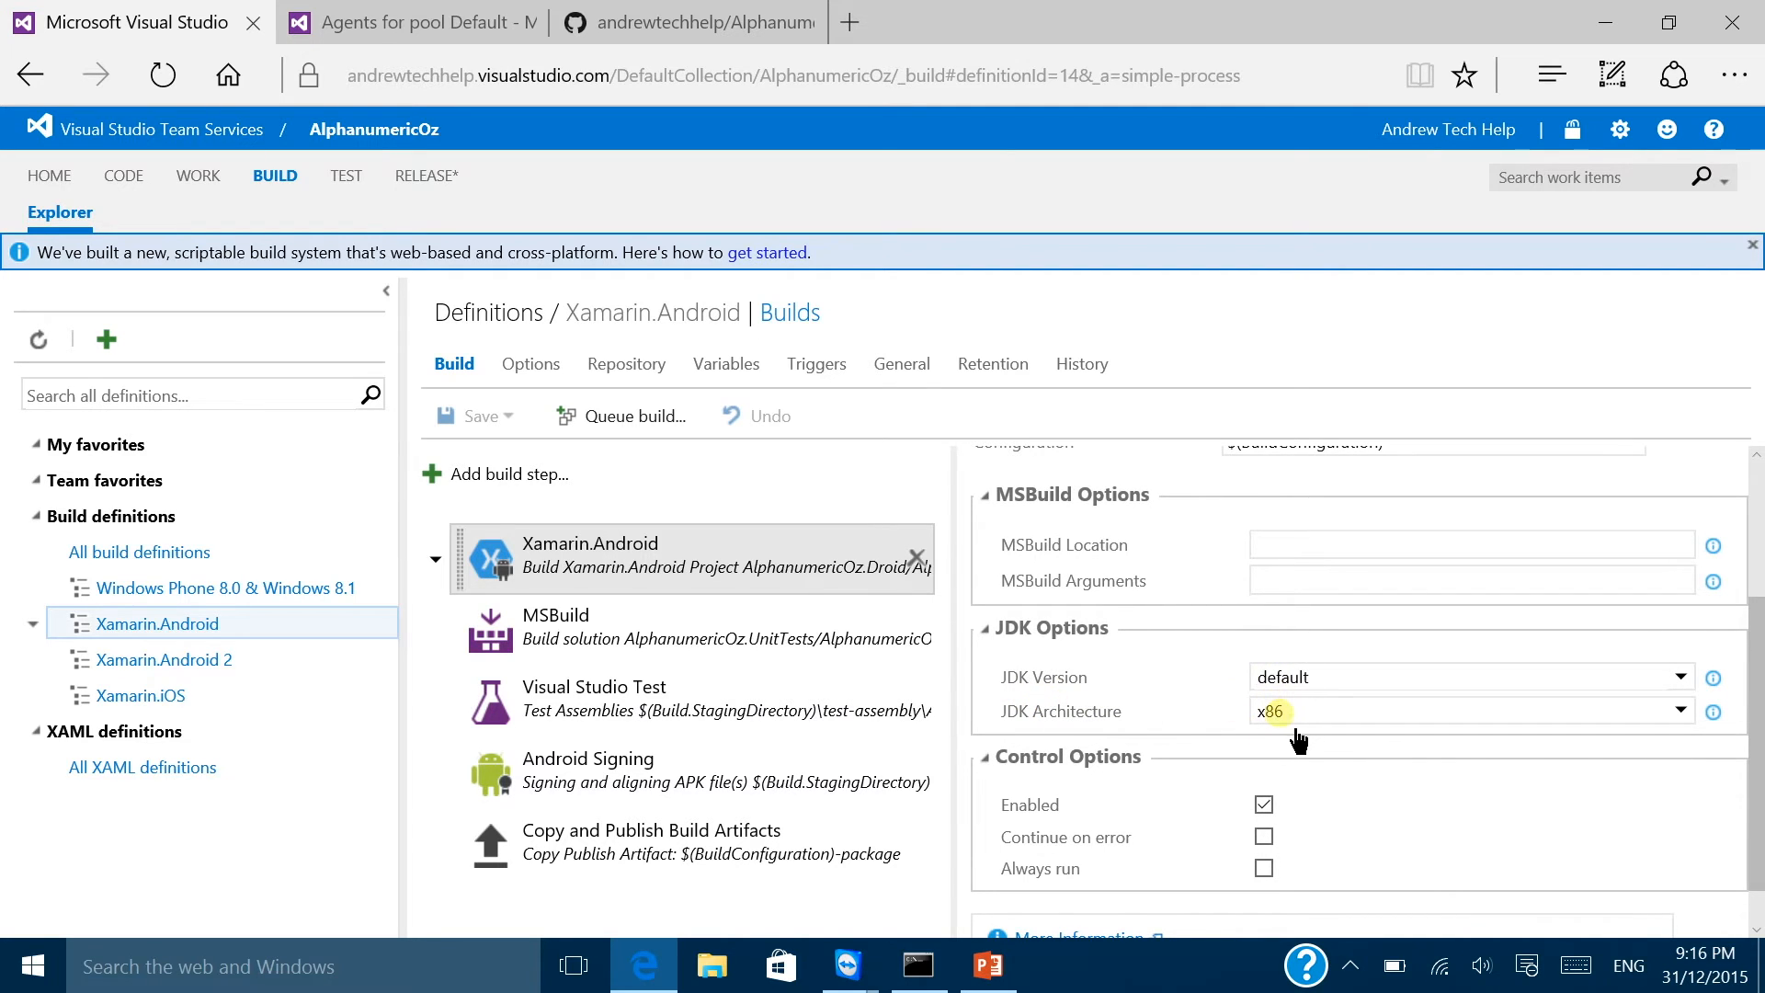
{"action": "left_click", "coordinate": [1322, 713]}
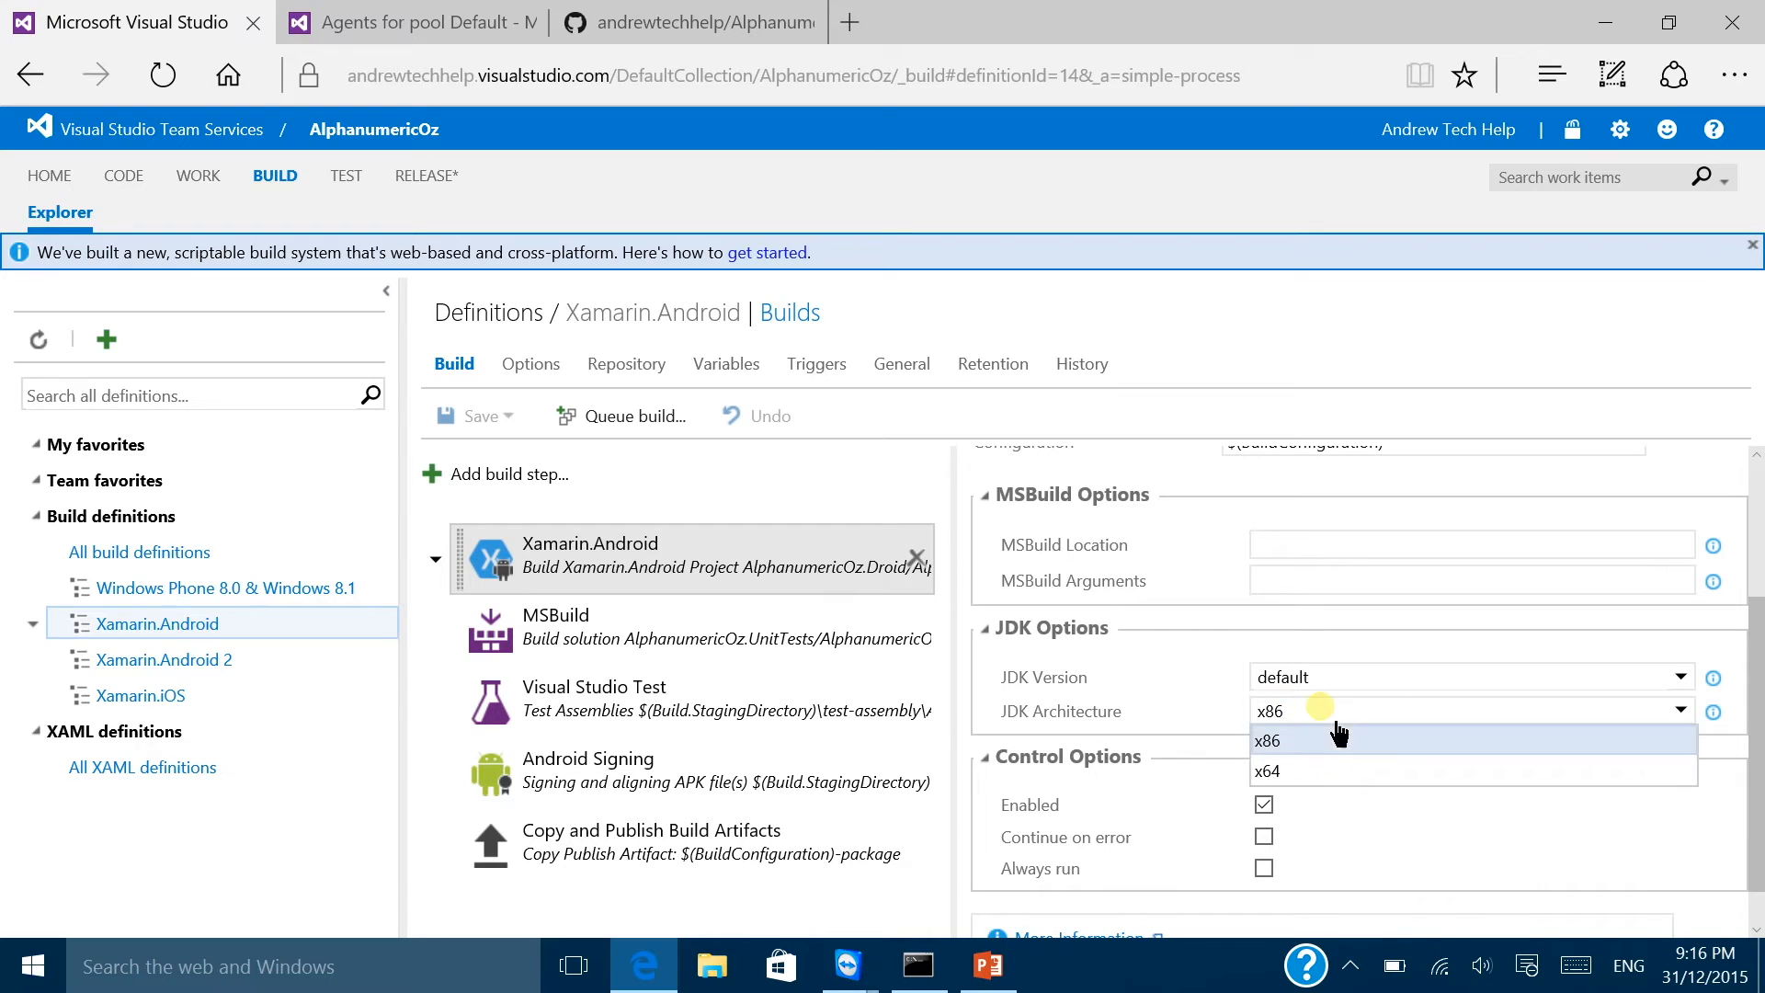
{"action": "left_click", "coordinate": [1156, 691]}
{"action": "scroll", "coordinate": [1156, 692], "scroll_direction": "down", "scroll_amount": 1}
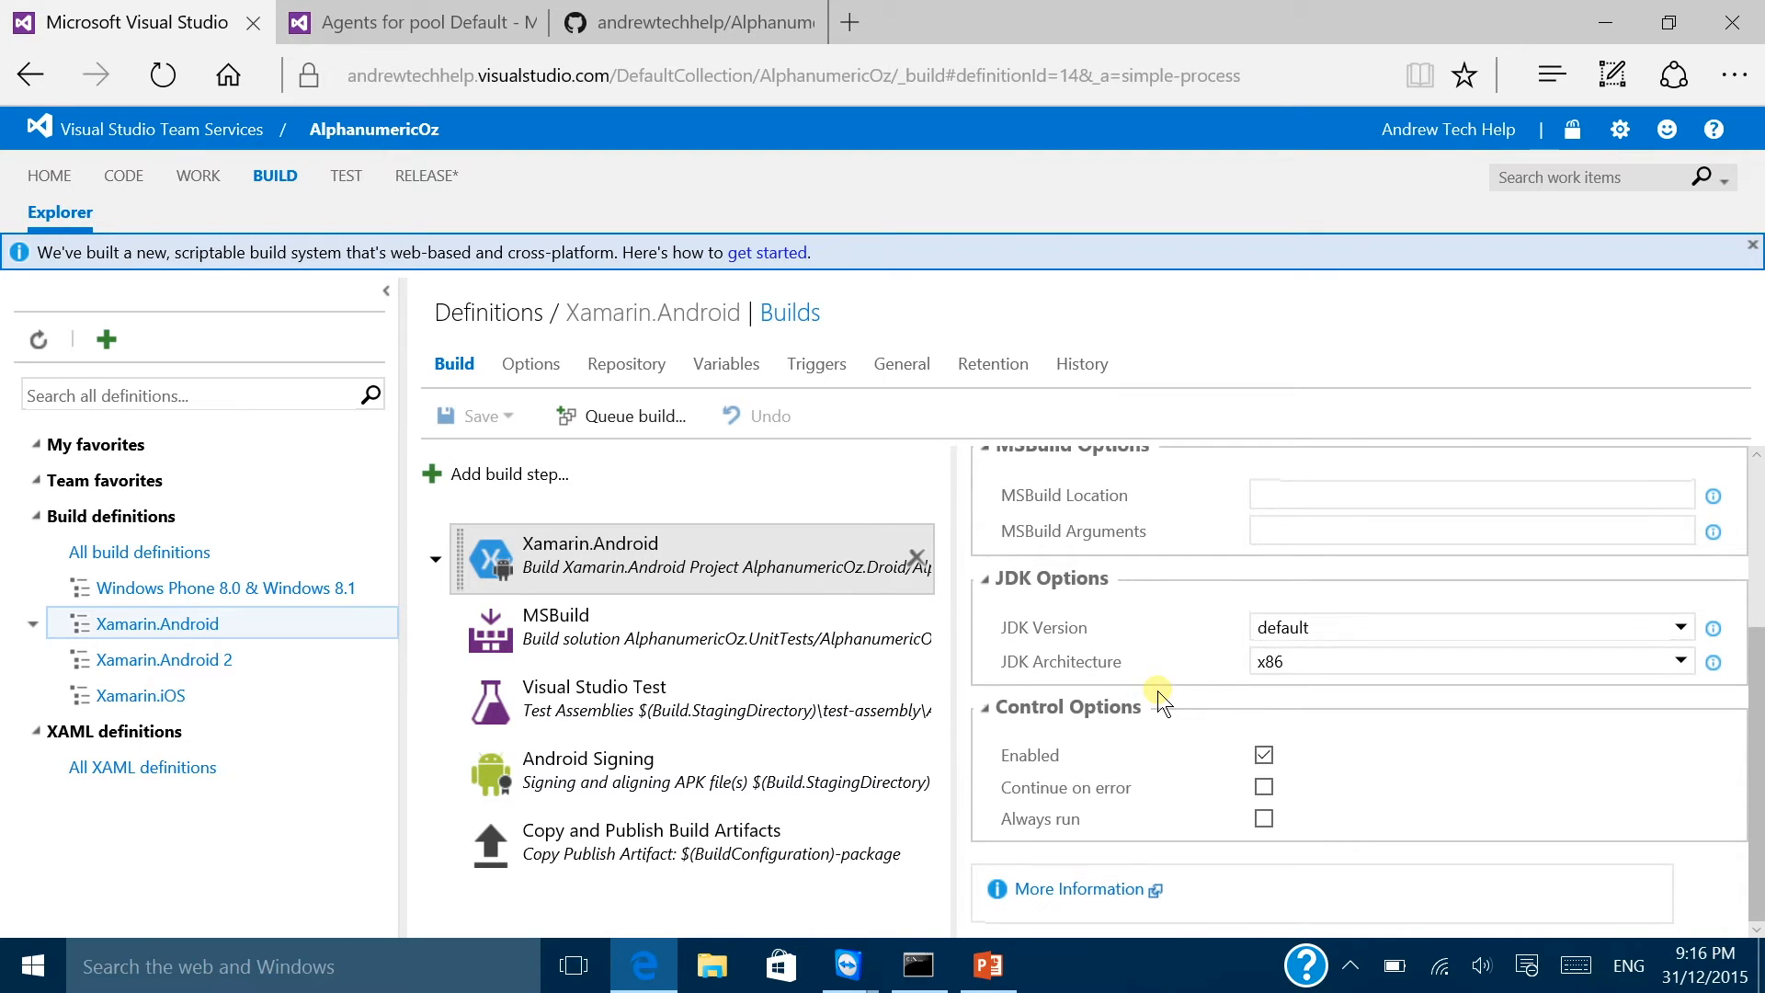
Step: Examine the MSBuild step for the unit test project, focusing on the output path in its MSBuild arguments
{"action": "left_click", "coordinate": [690, 642]}
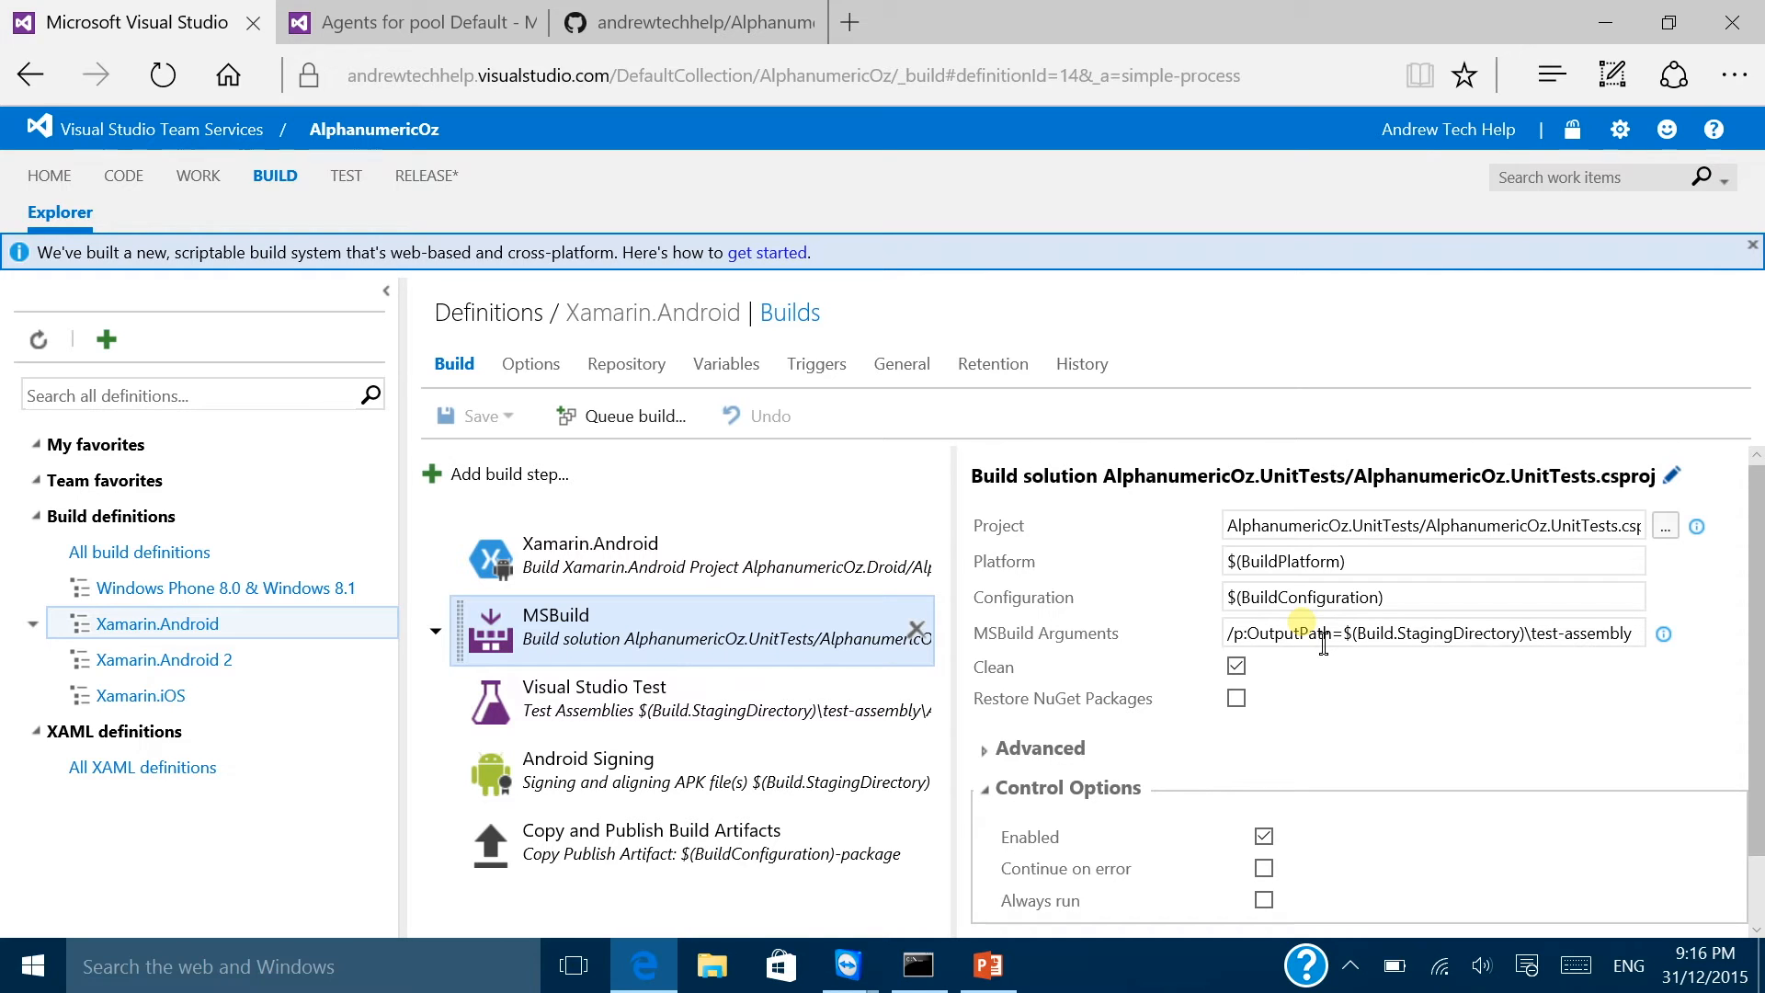
{"action": "left_click_drag", "start_coordinate": [1530, 634], "coordinate": [1659, 642]}
{"action": "left_click", "coordinate": [1452, 632]}
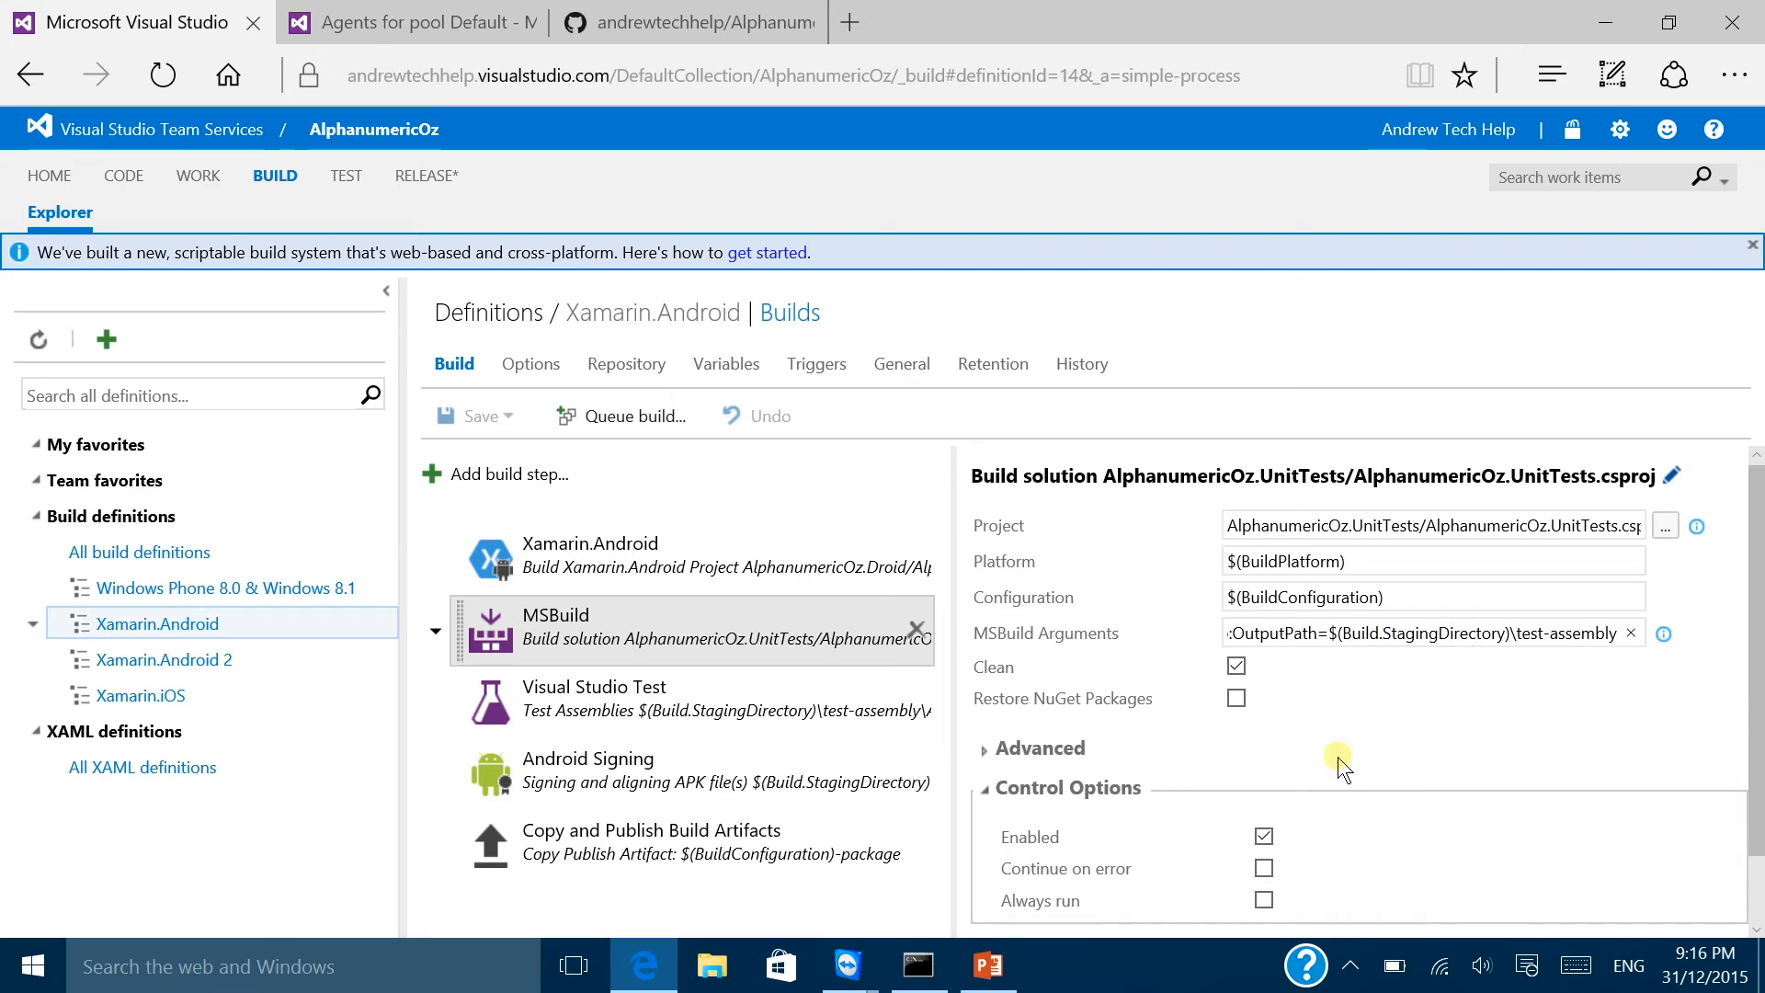
Step: Examine the unit test MSBuild step's advanced settings, including MSBuild version and architecture, and its control options
{"action": "left_click", "coordinate": [1022, 752]}
{"action": "scroll", "coordinate": [1022, 751], "scroll_direction": "down", "scroll_amount": 1}
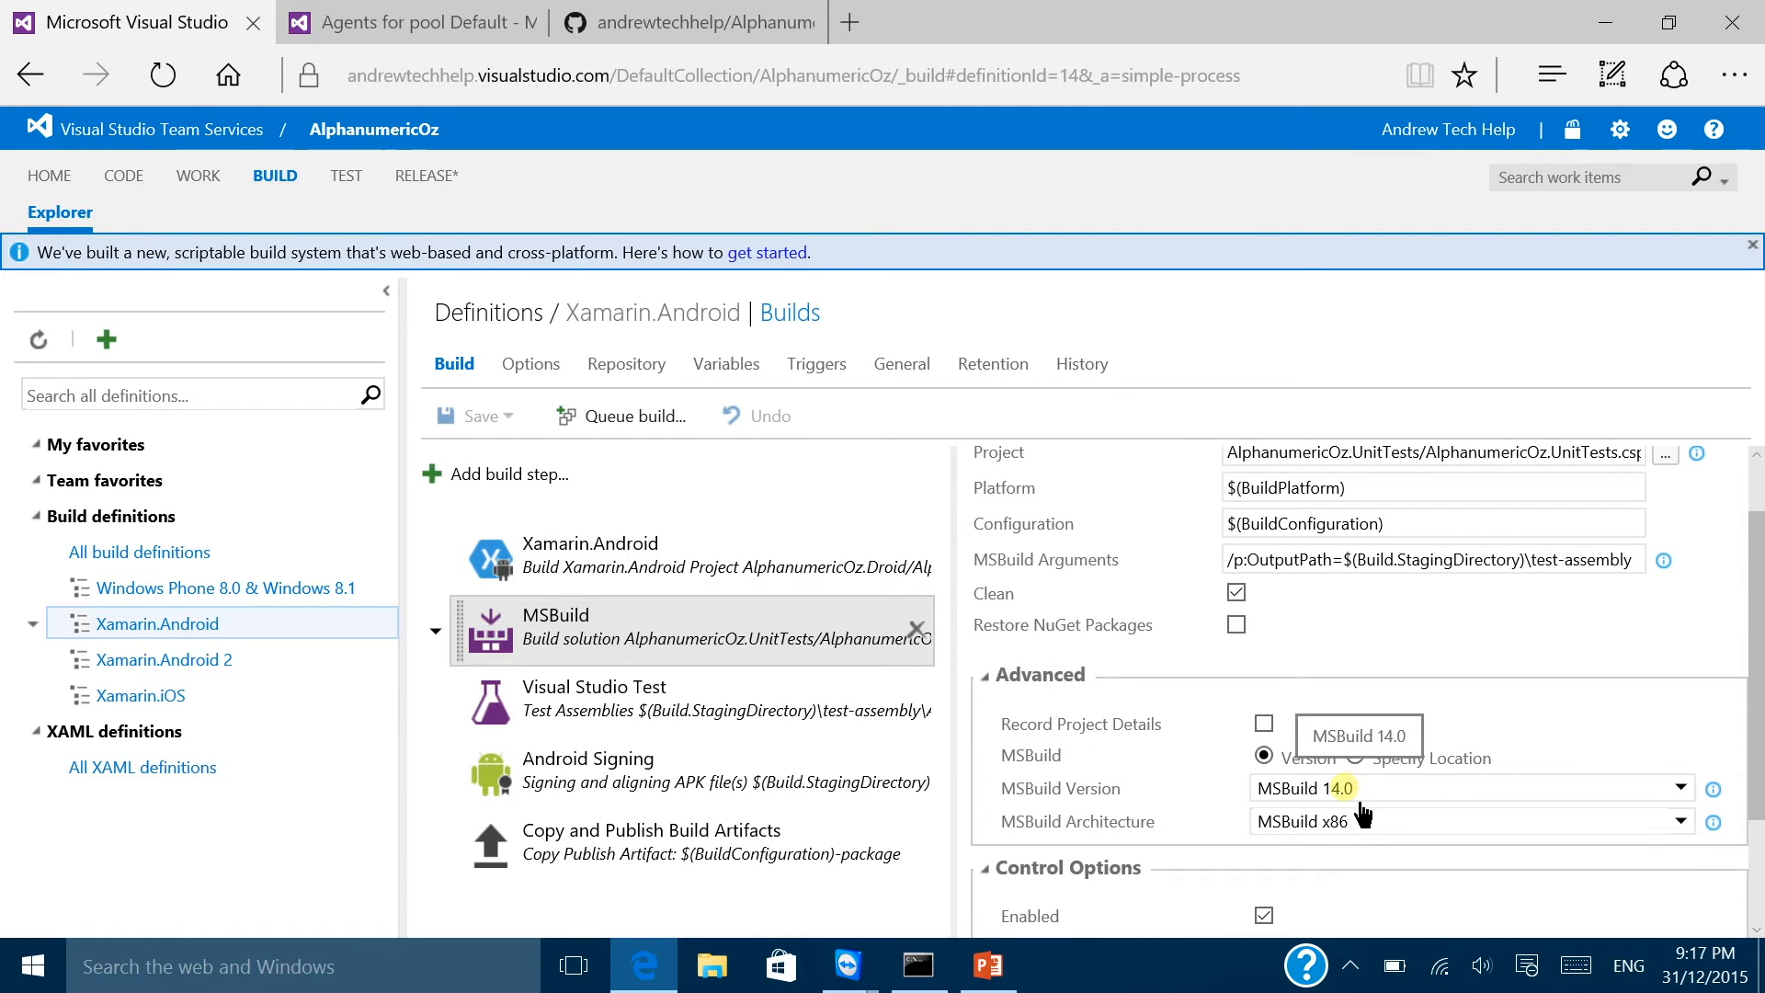
{"action": "scroll", "coordinate": [1028, 749], "scroll_direction": "down", "scroll_amount": 2}
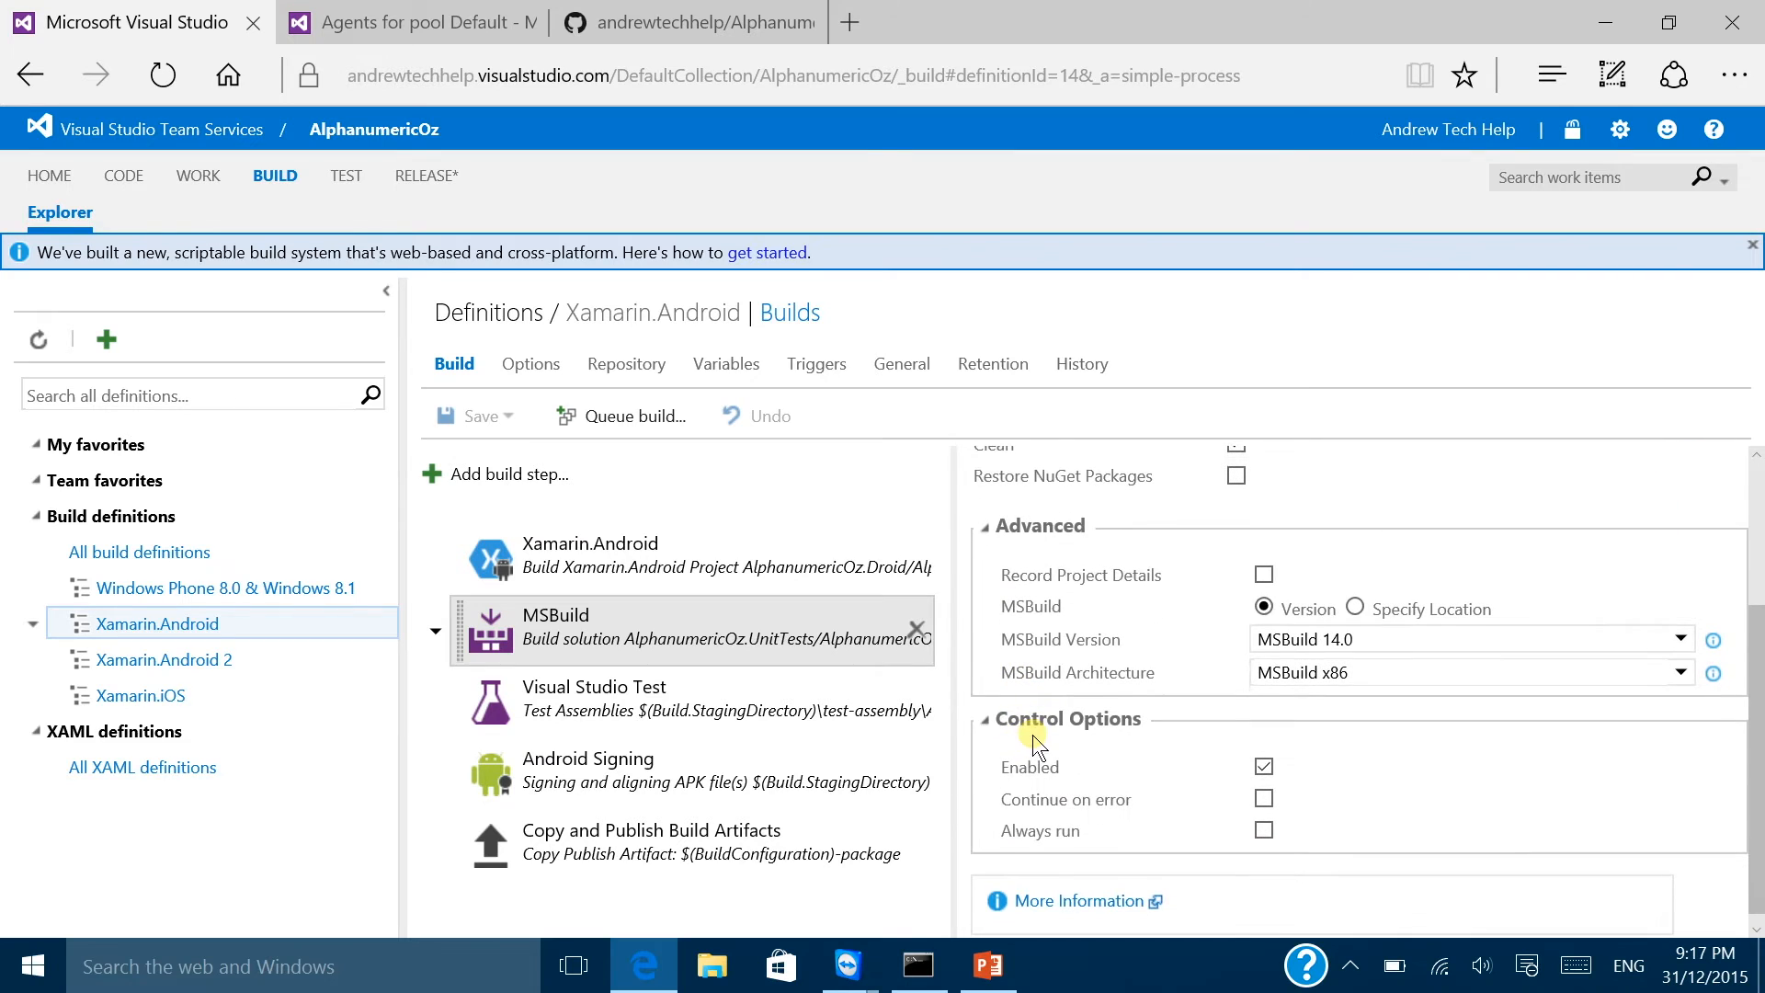
Step: Examine the Visual Studio Test step, covering its test assembly path, advanced execution, reporting and control options
{"action": "left_click", "coordinate": [656, 696]}
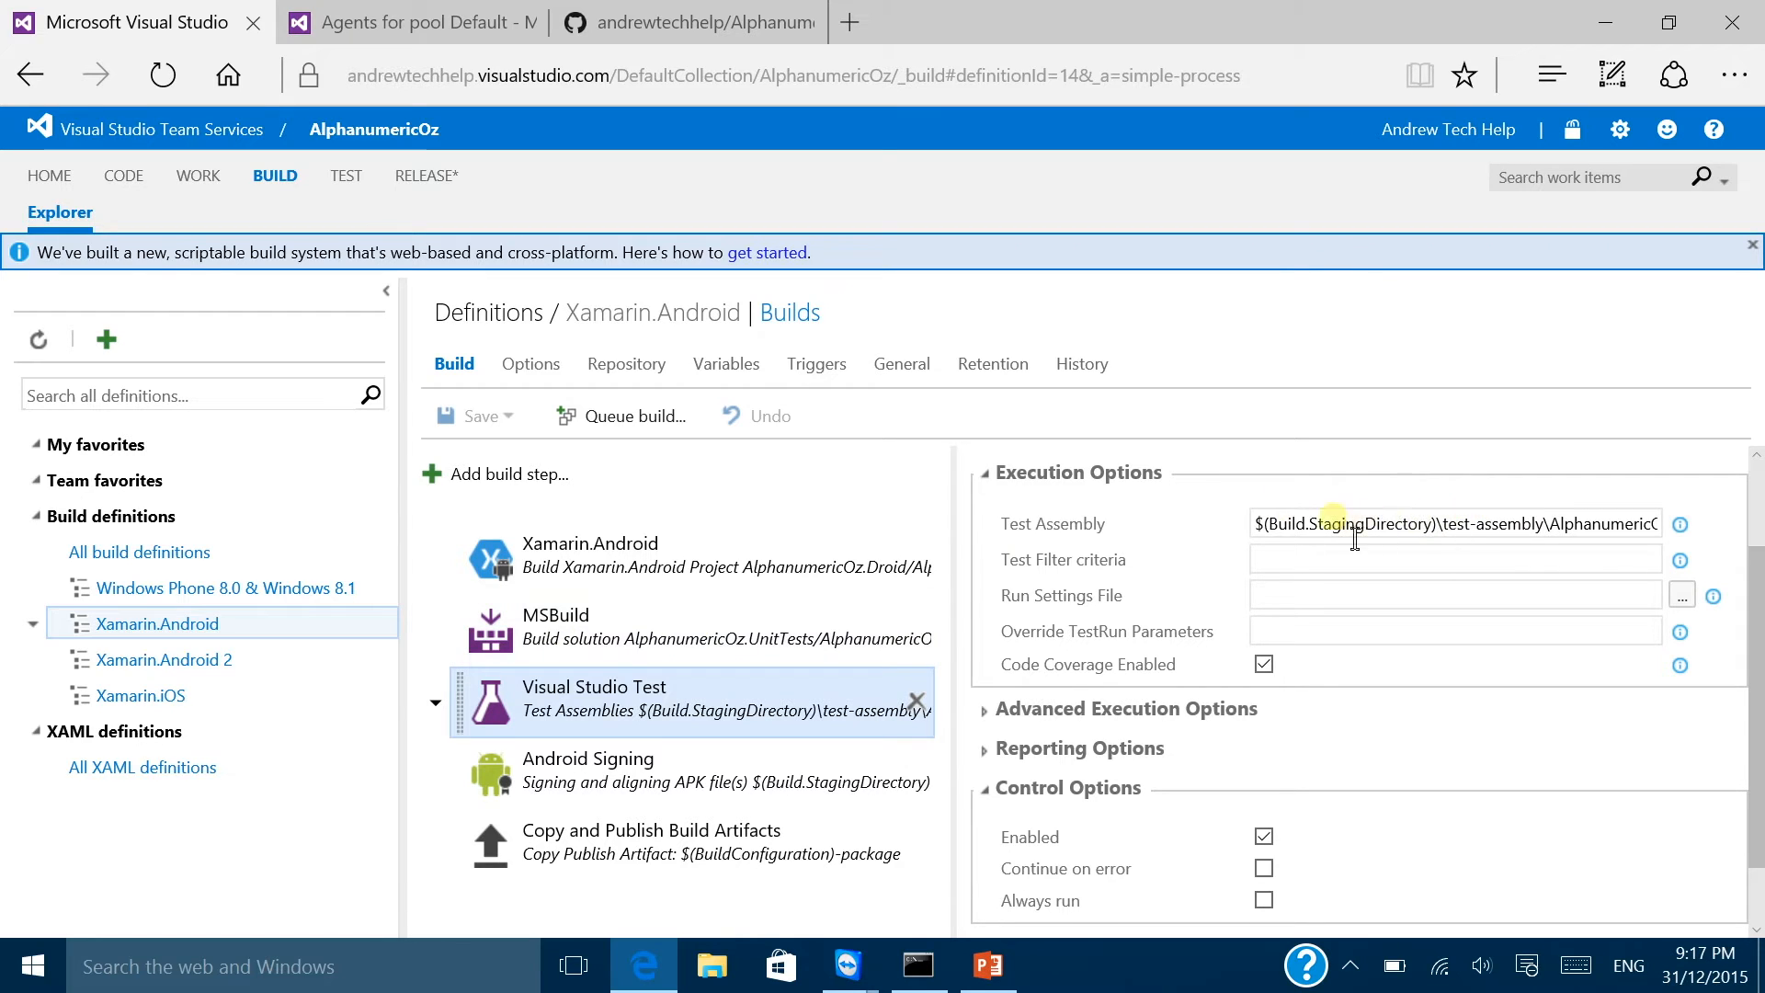
{"action": "left_click_drag", "start_coordinate": [1259, 524], "coordinate": [1702, 524]}
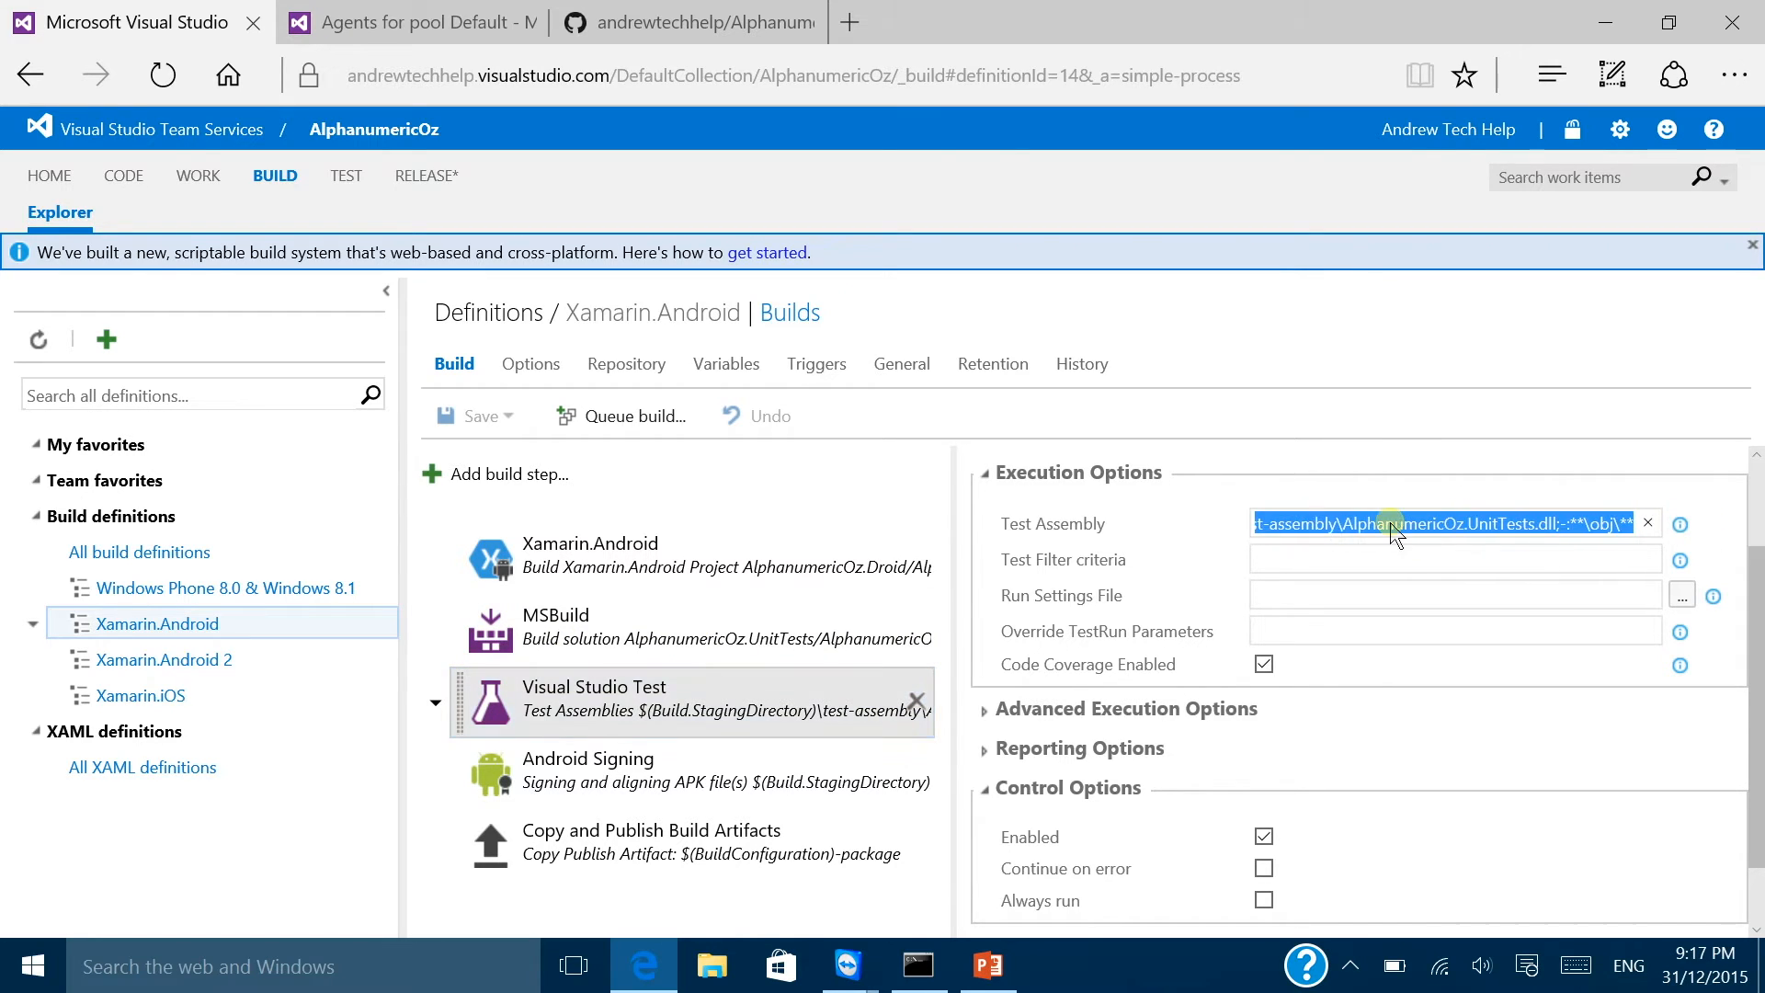
{"action": "left_click", "coordinate": [1329, 531]}
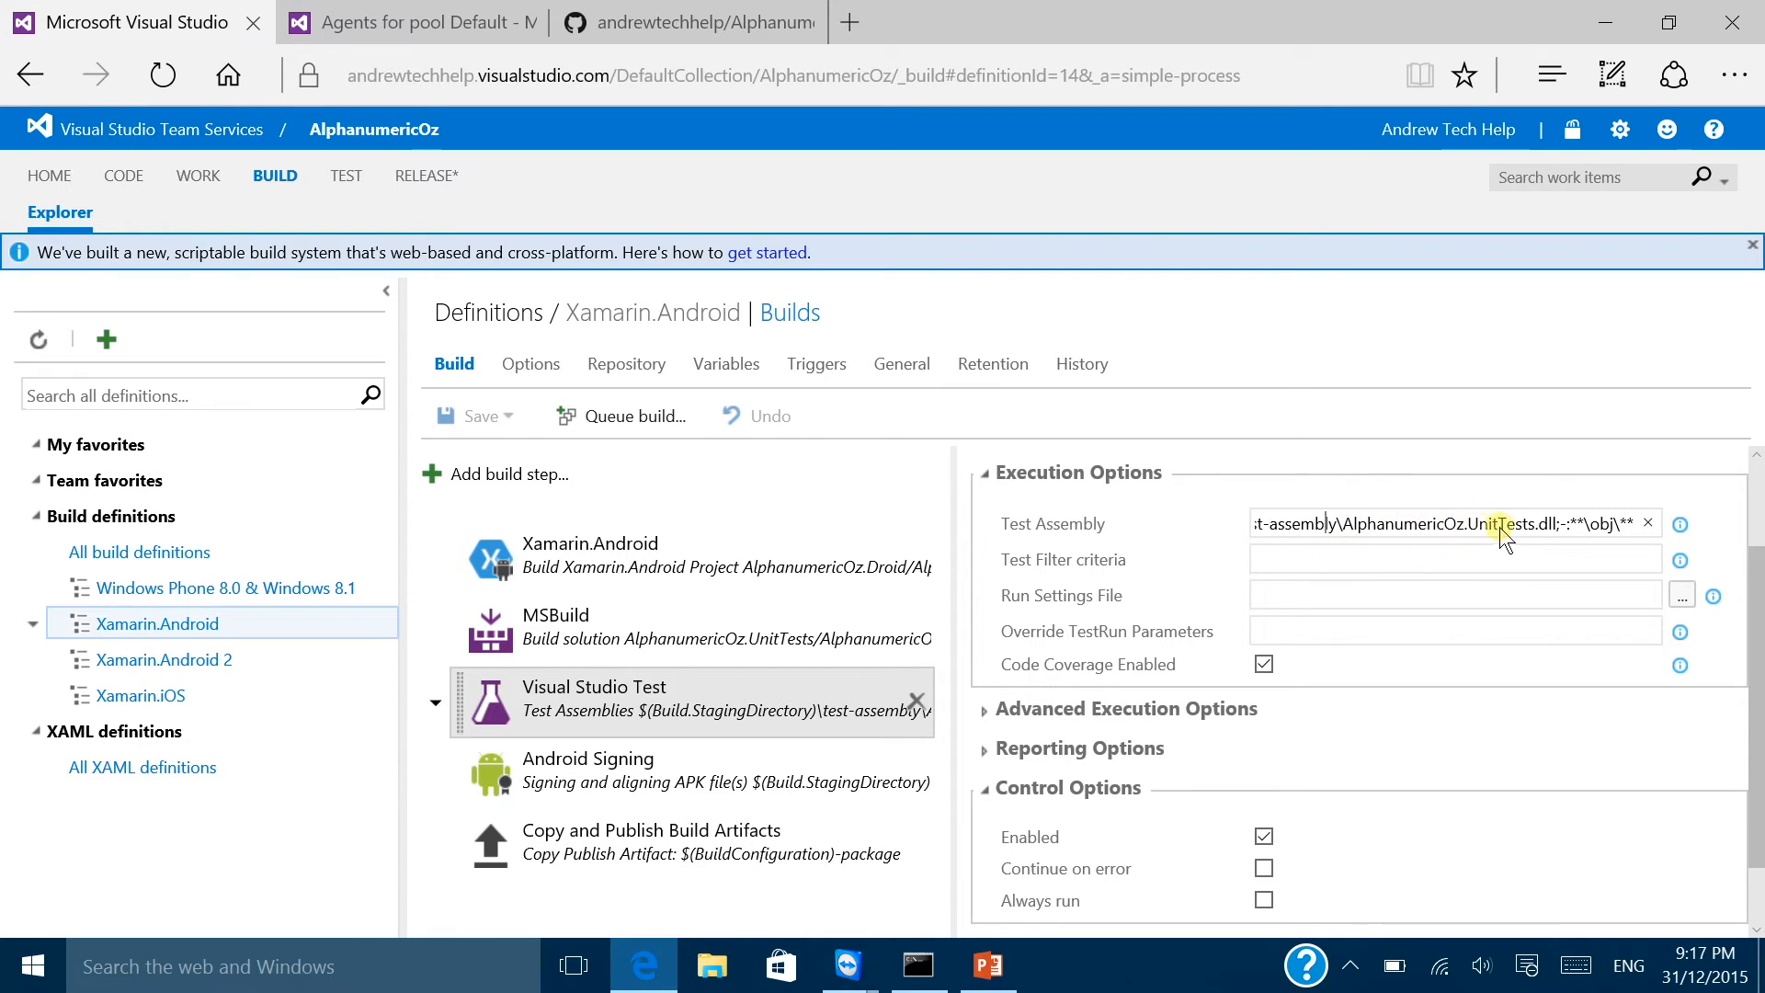
{"action": "left_click_drag", "start_coordinate": [1583, 533], "coordinate": [1221, 551]}
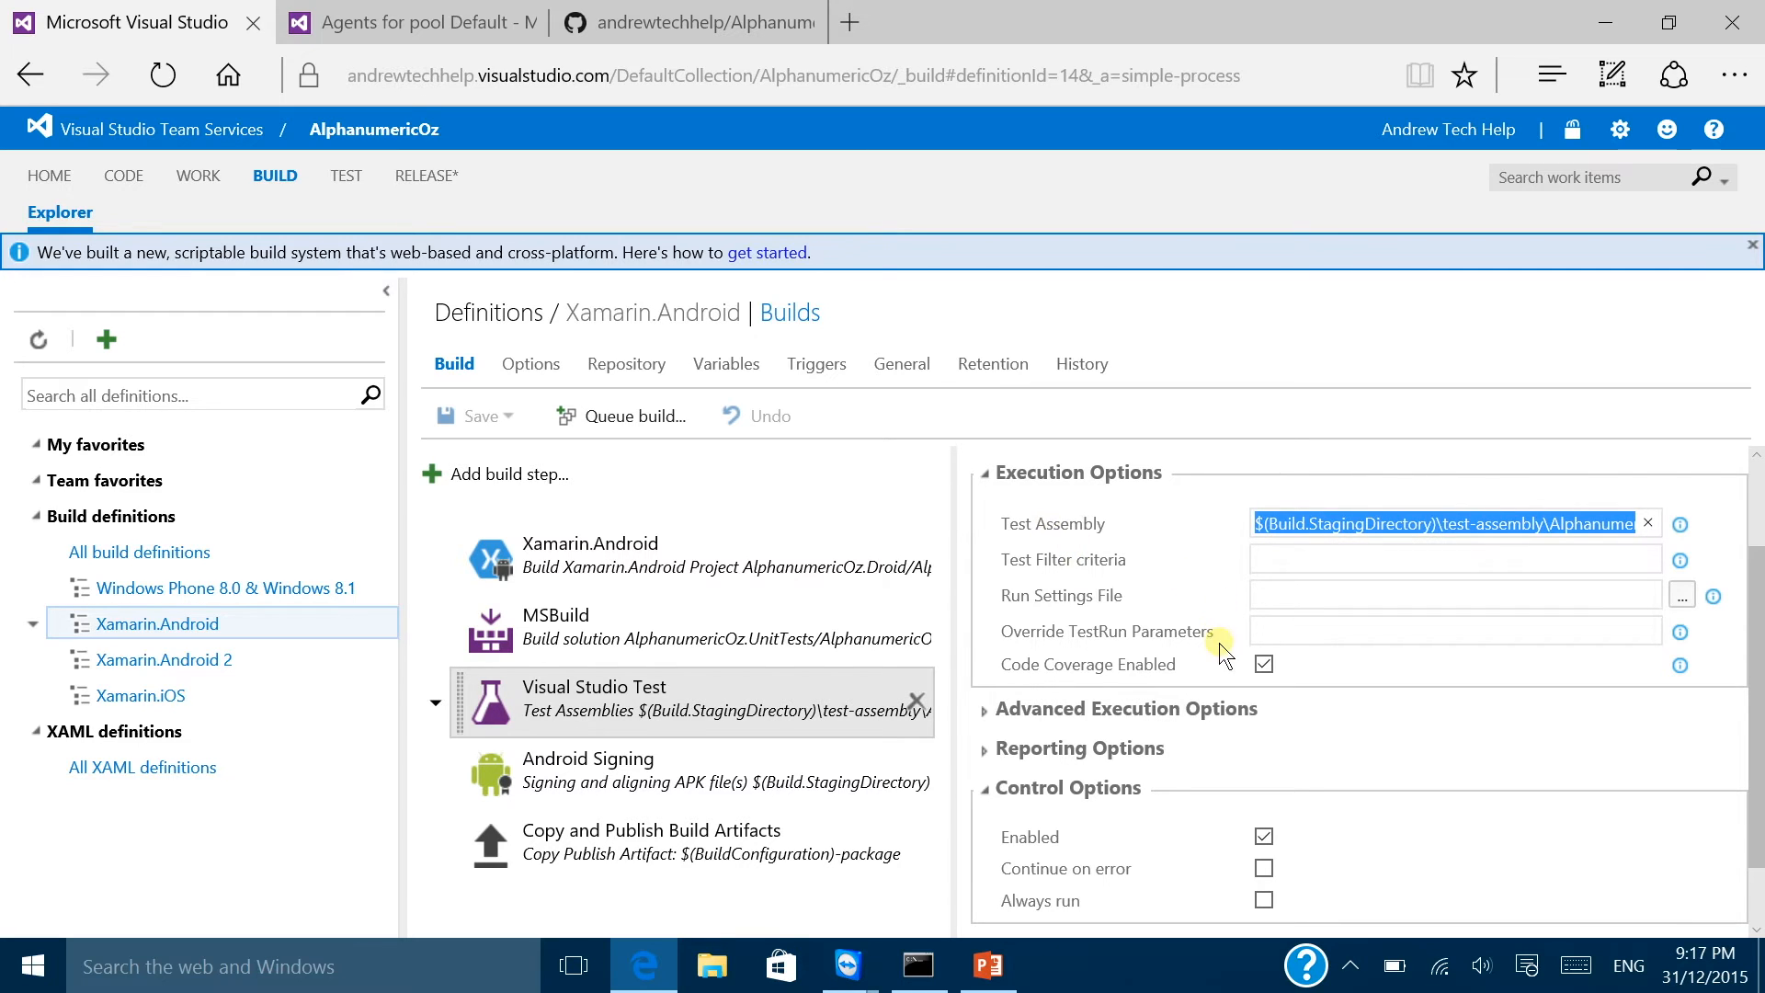
{"action": "left_click", "coordinate": [1048, 708]}
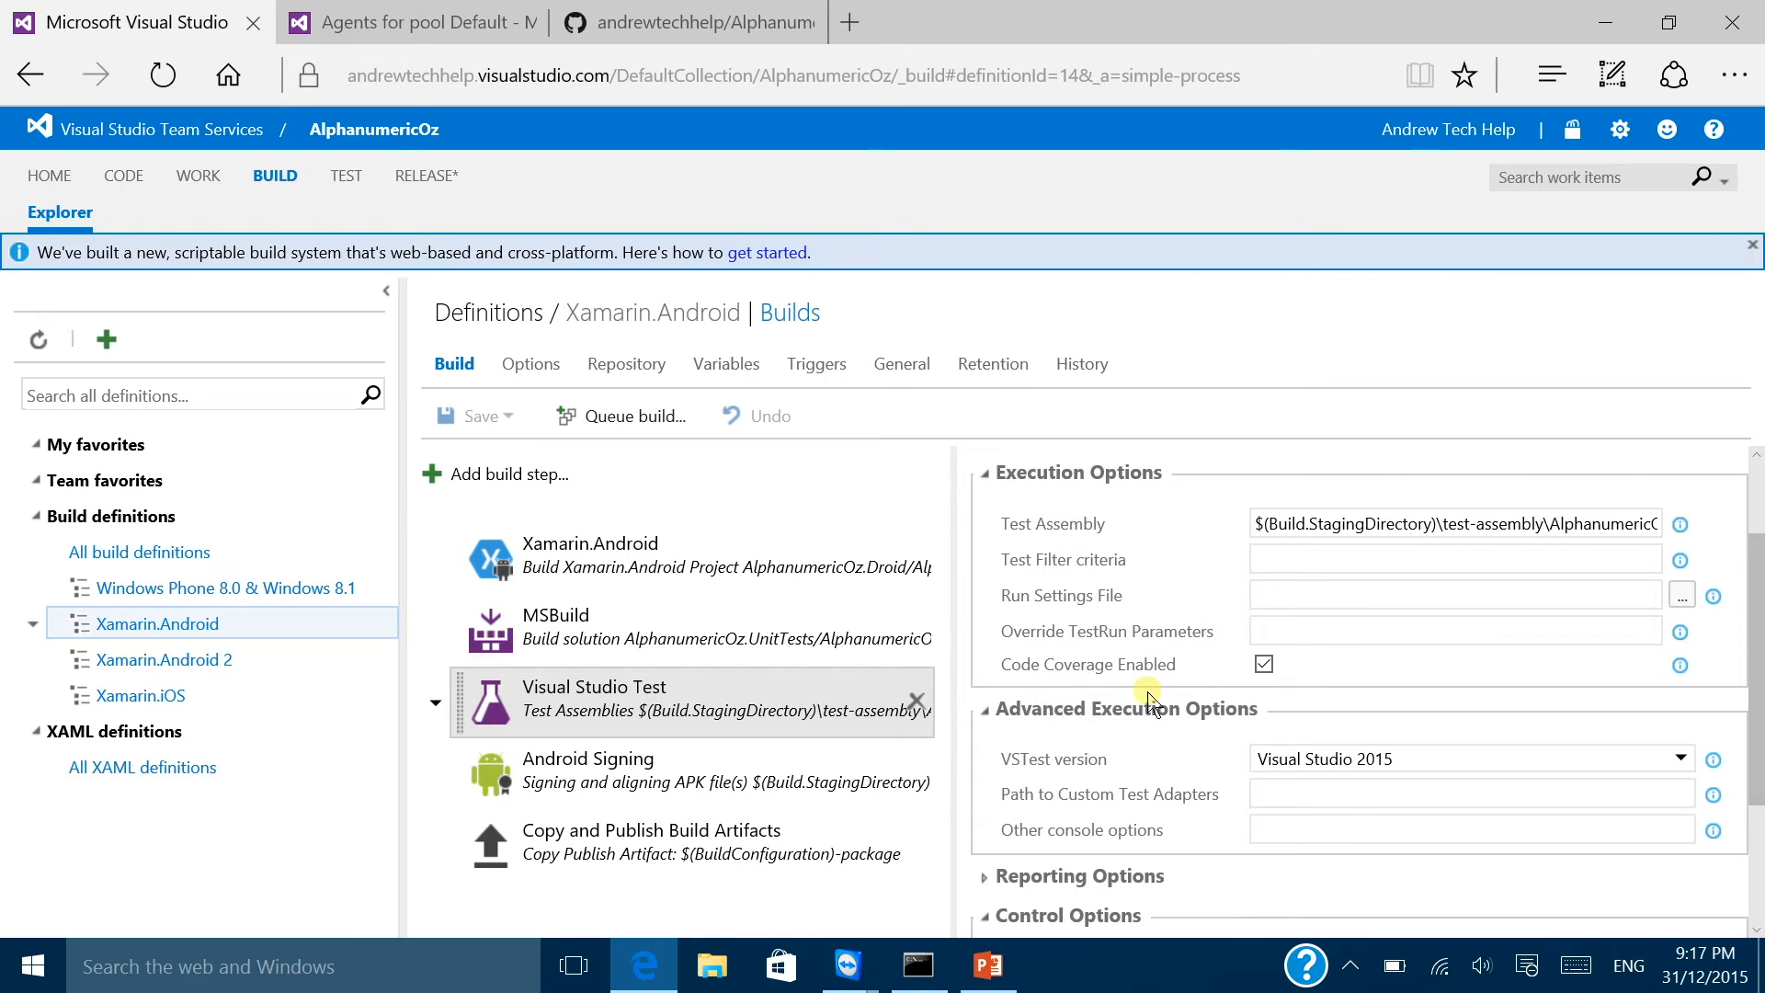
{"action": "scroll", "coordinate": [1298, 740], "scroll_direction": "down", "scroll_amount": 2}
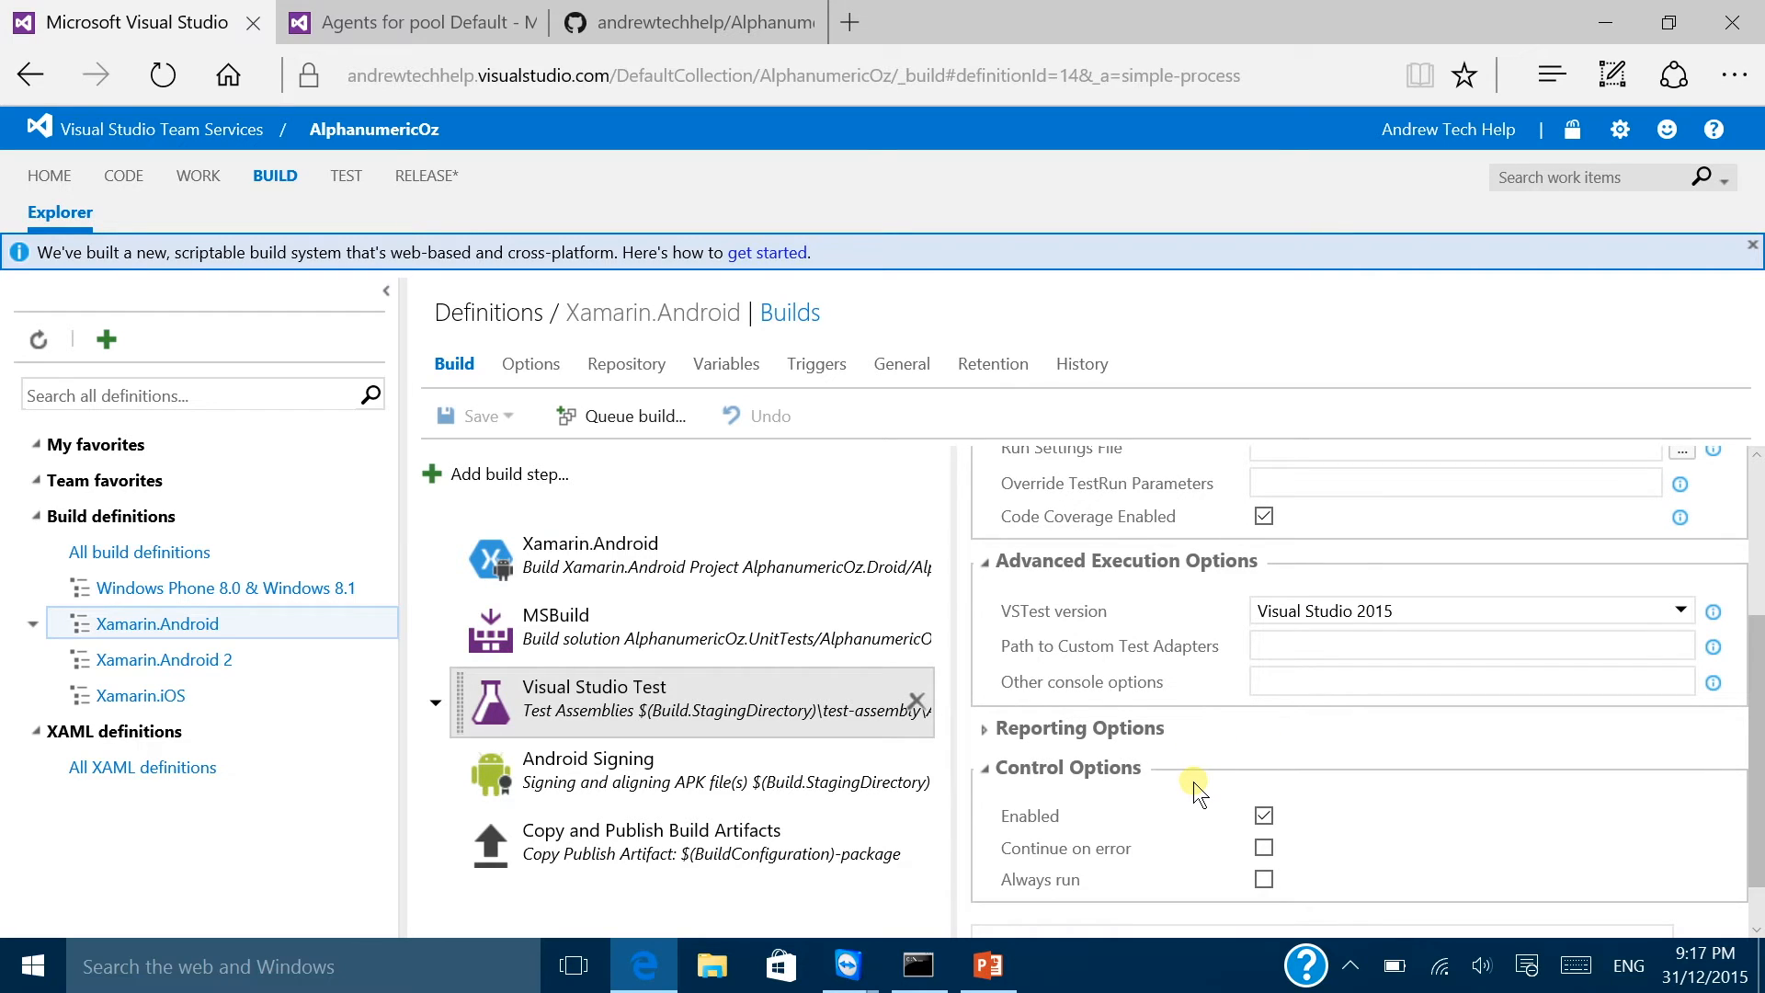
{"action": "left_click", "coordinate": [1125, 727]}
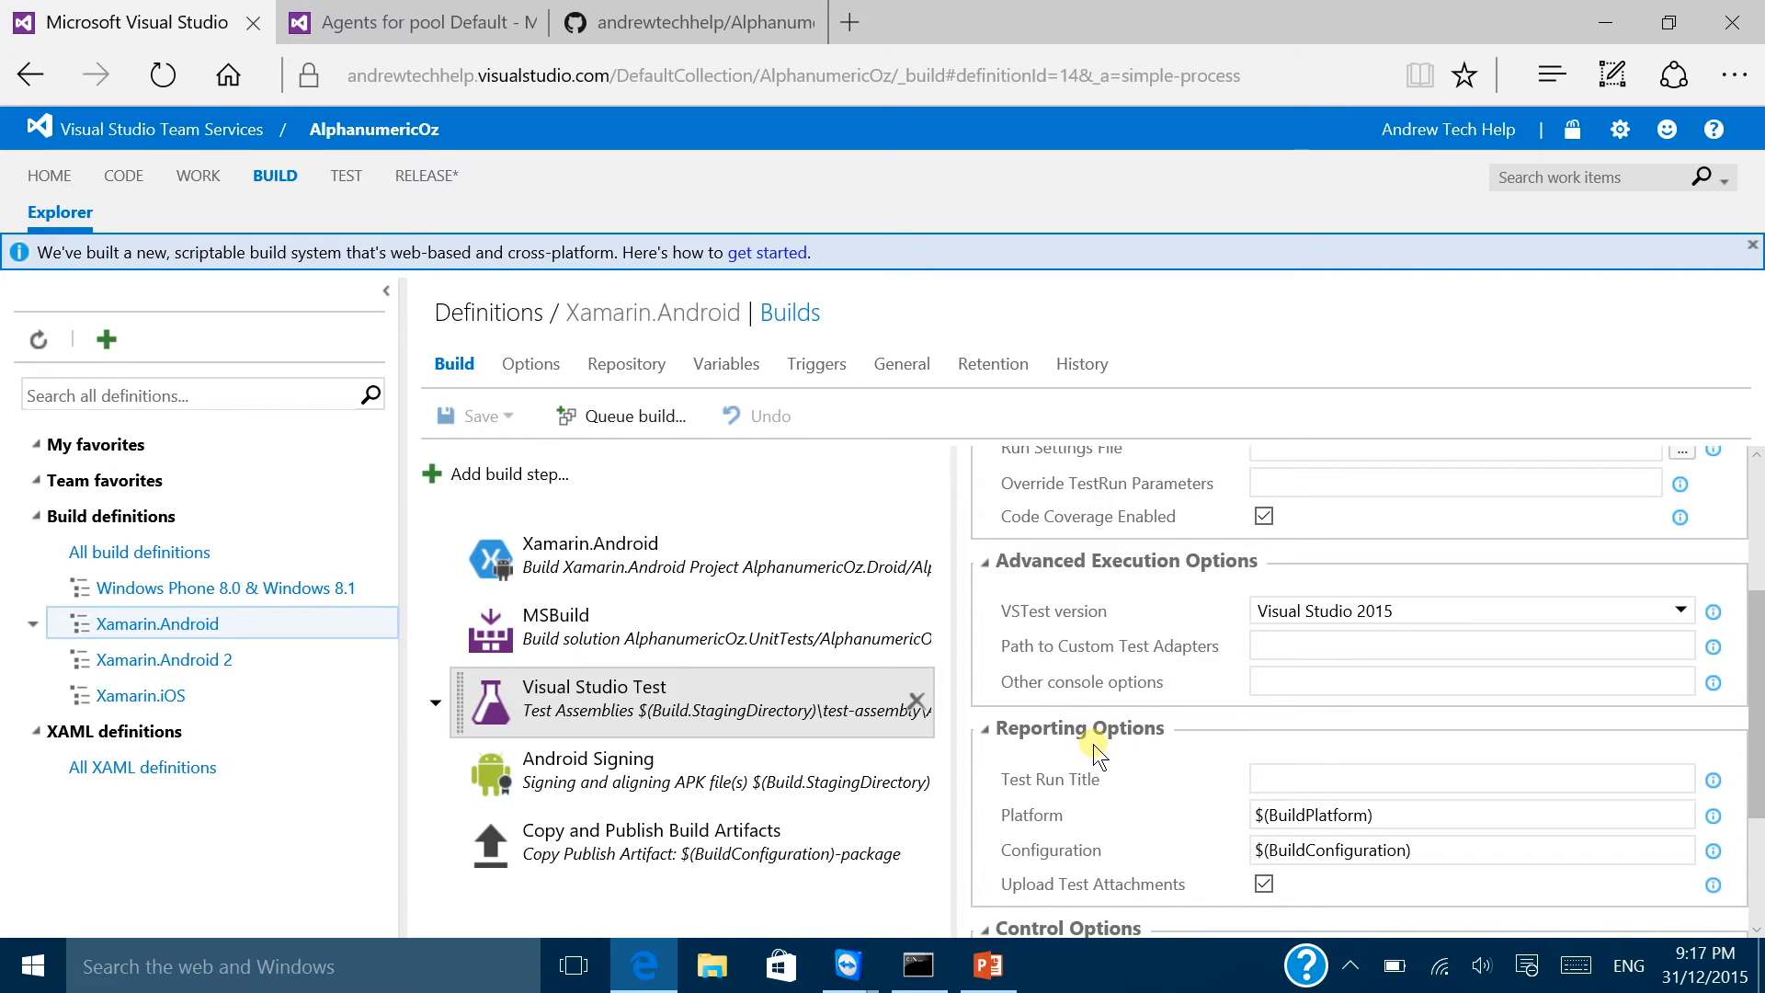
{"action": "scroll", "coordinate": [1094, 742], "scroll_direction": "down", "scroll_amount": 3}
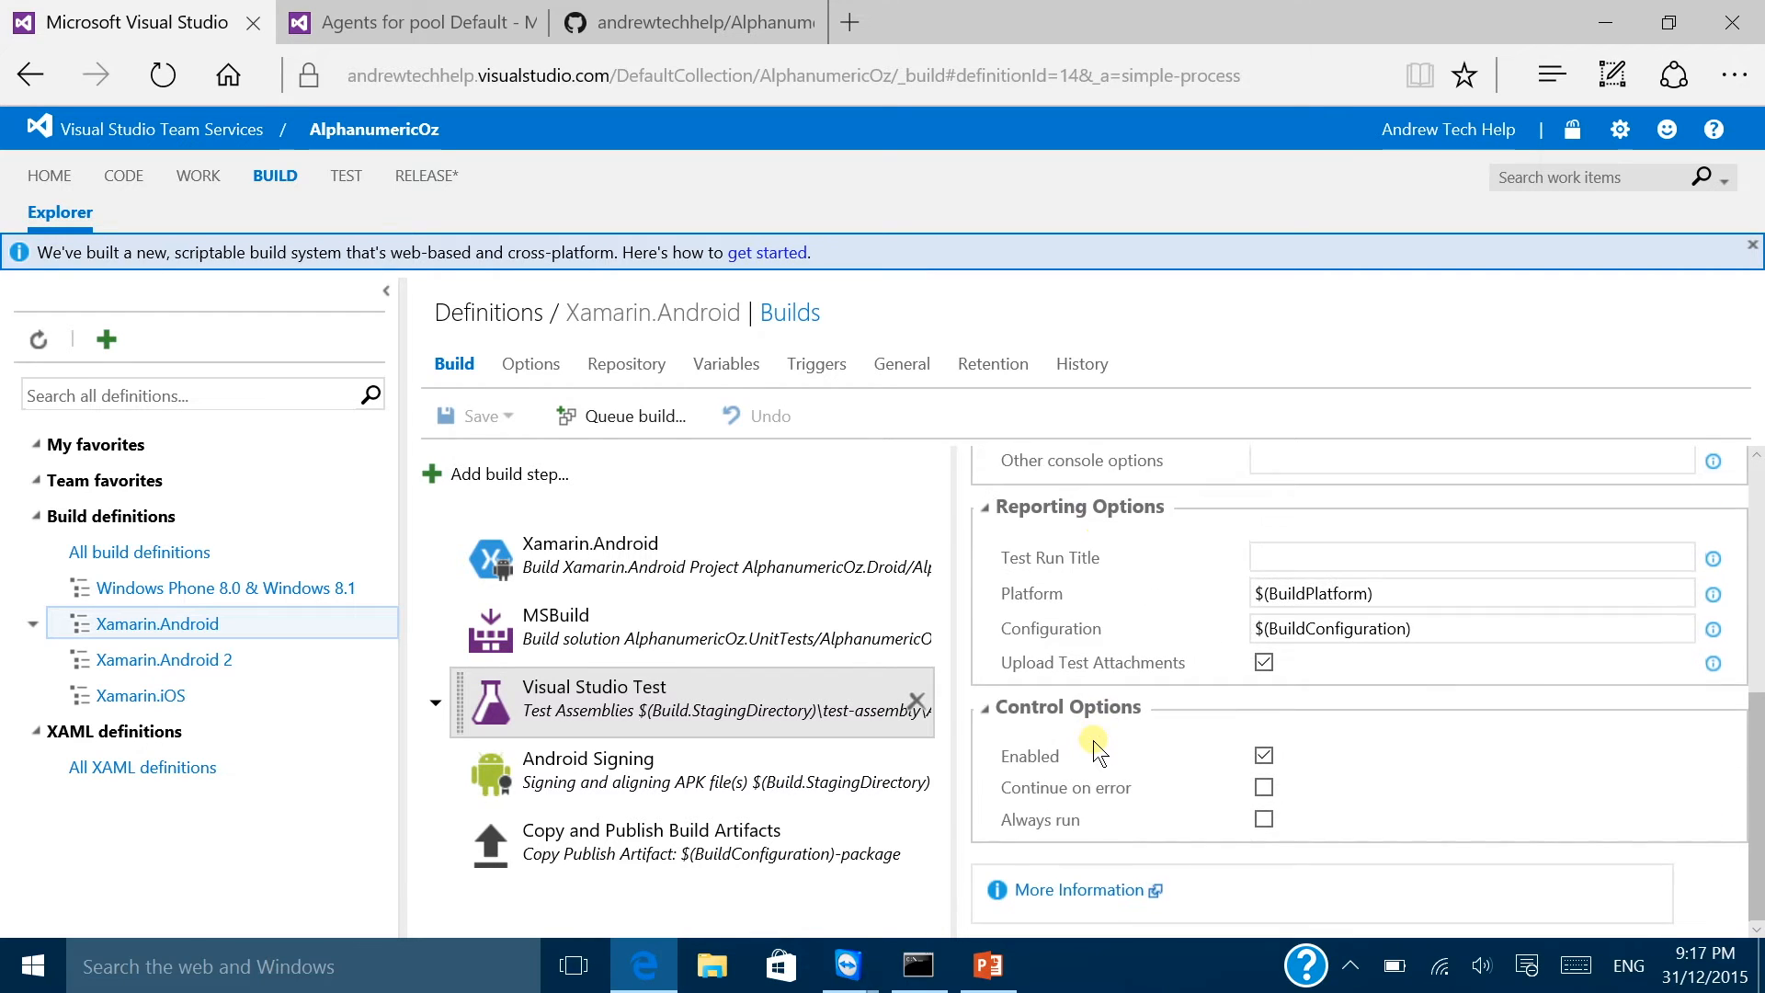
Step: Review the Android Signing step's APK path against the Xamarin.Android output directory, along with its Jarsigner and Zipalign options
{"action": "left_click", "coordinate": [649, 790]}
{"action": "scroll", "coordinate": [1184, 664], "scroll_direction": "up", "scroll_amount": 5}
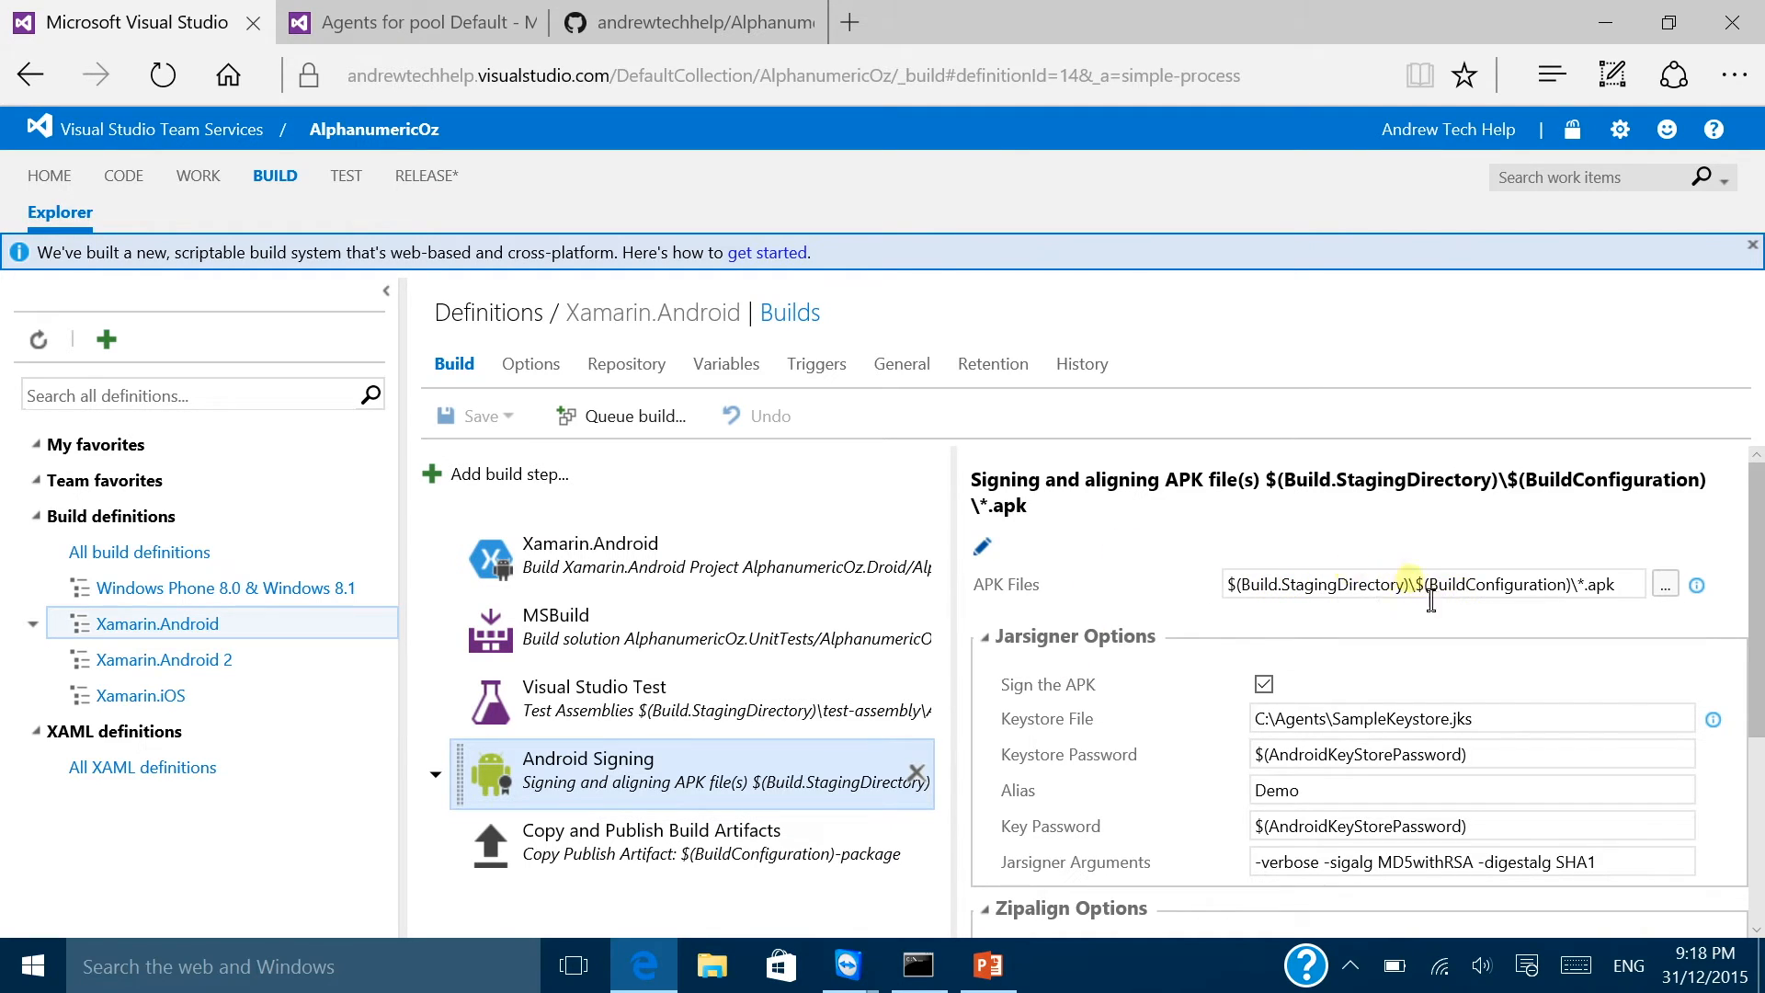
{"action": "left_click", "coordinate": [722, 577]}
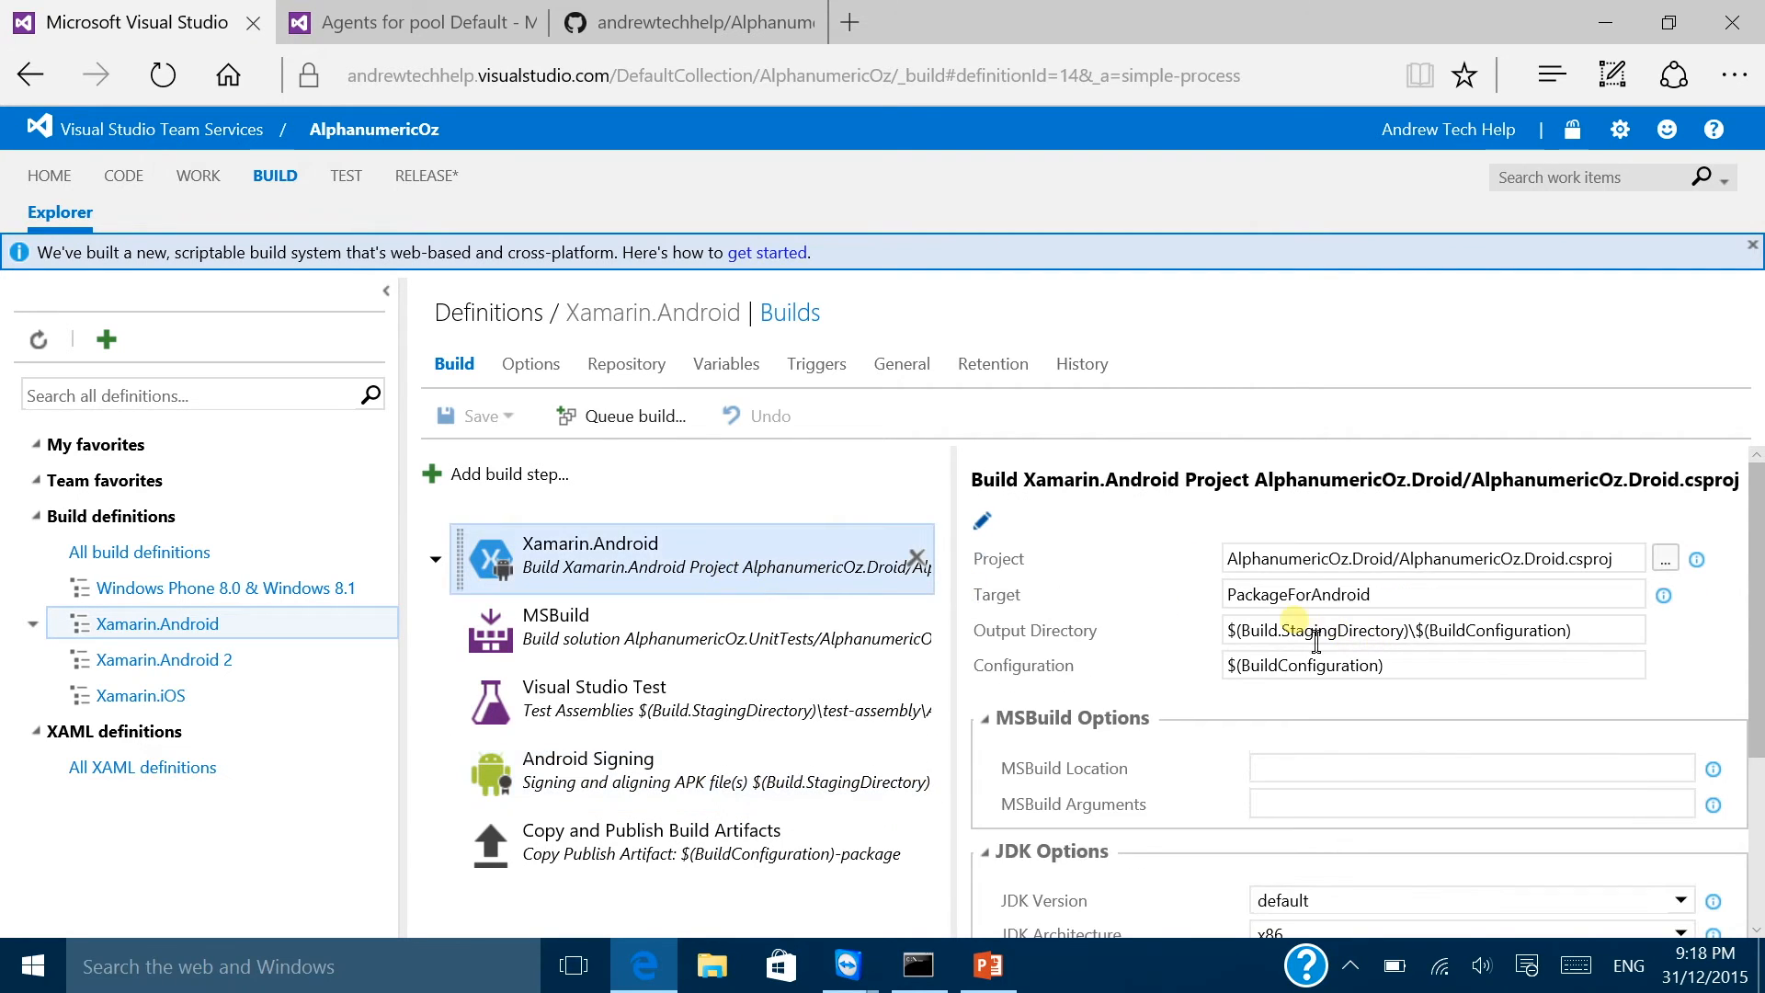
{"action": "left_click", "coordinate": [606, 784]}
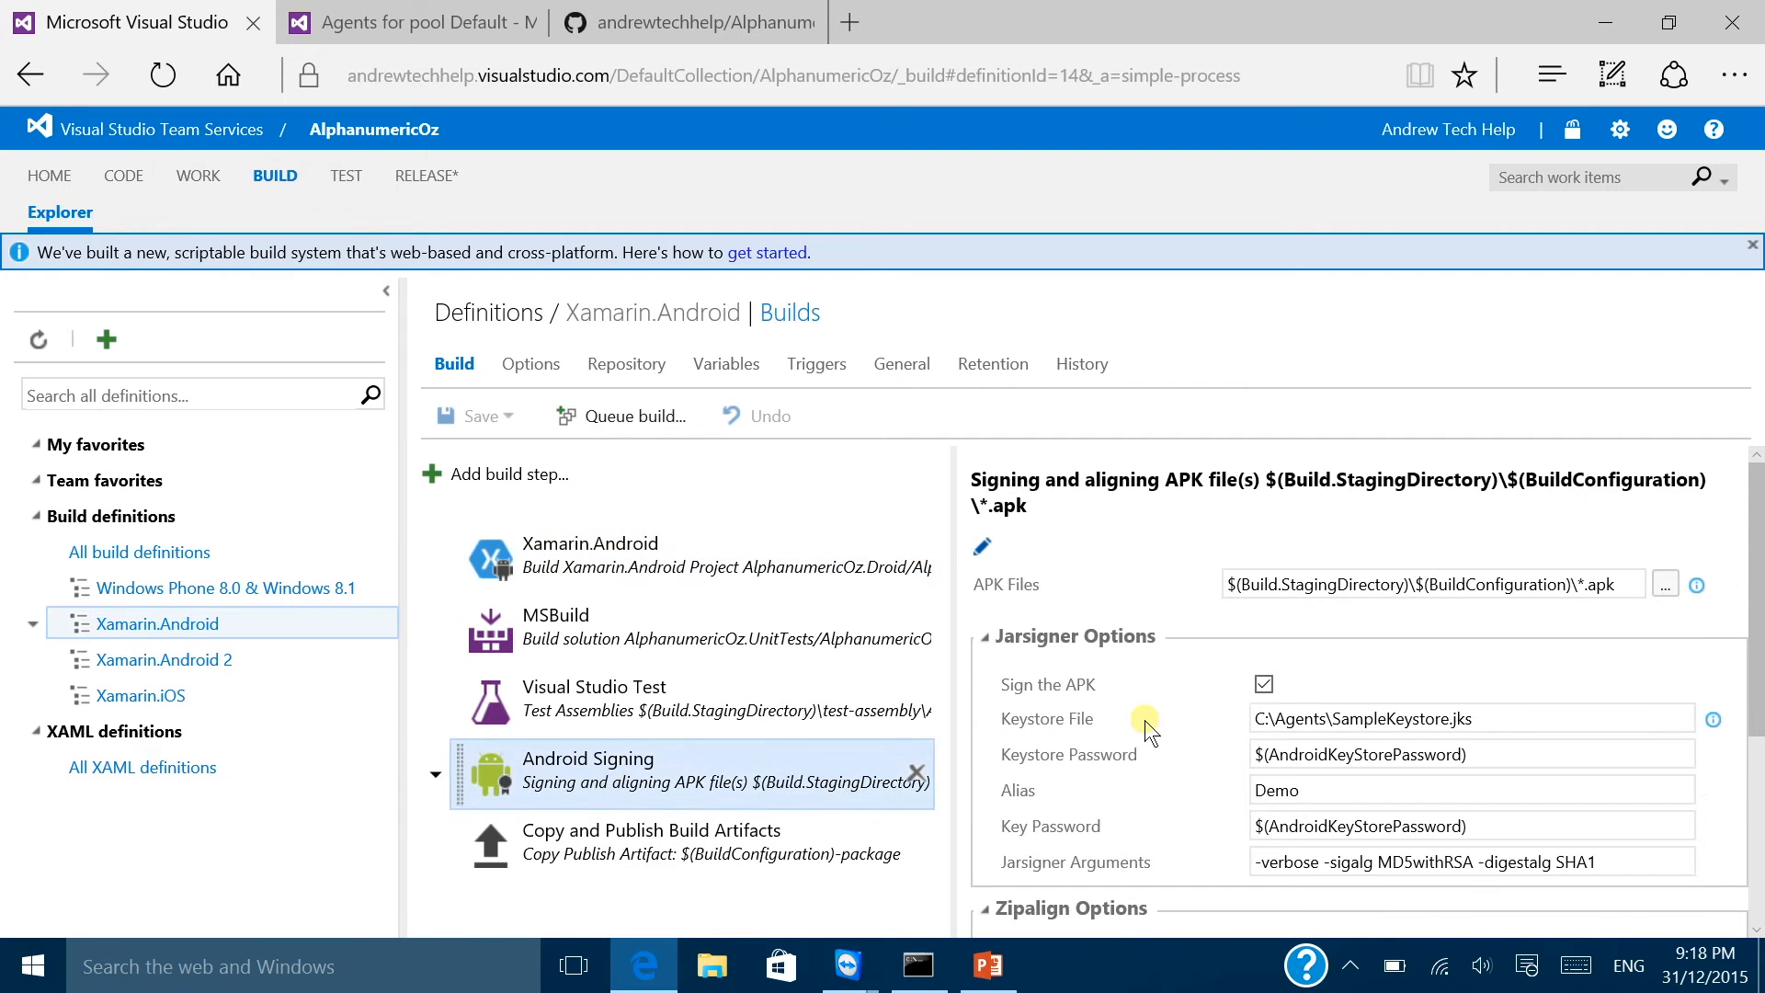
{"action": "scroll", "coordinate": [1249, 697], "scroll_direction": "down", "scroll_amount": 1}
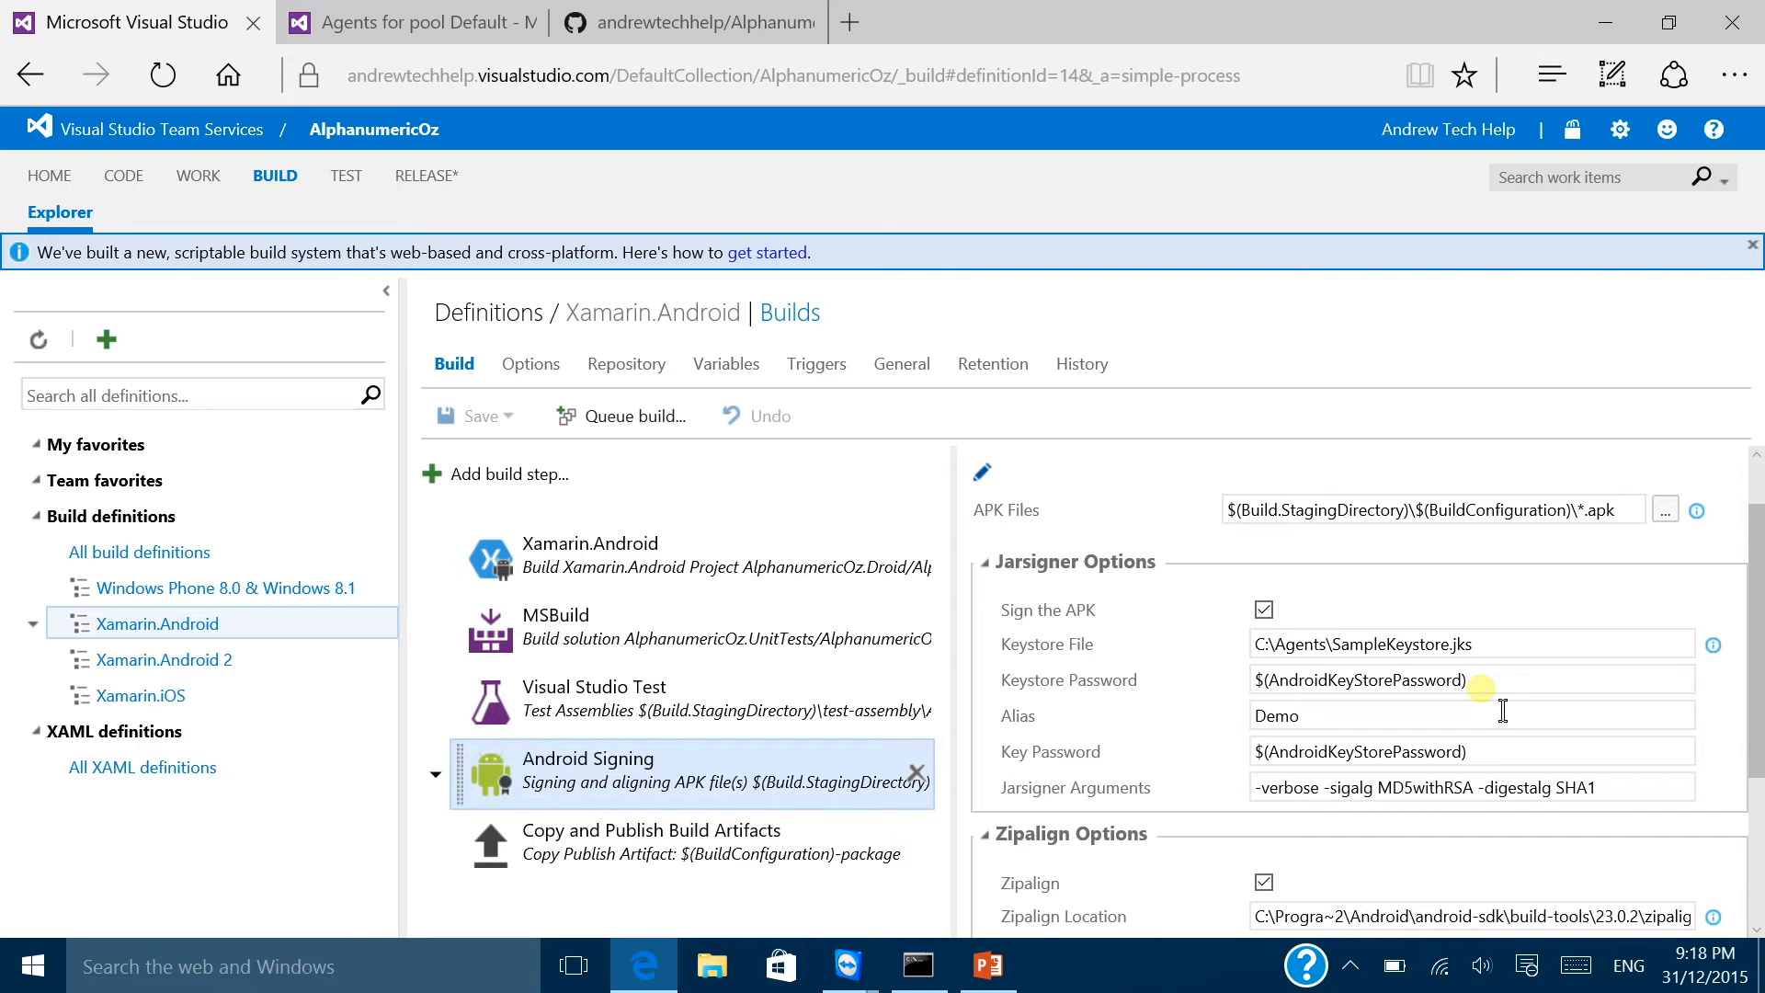
{"action": "scroll", "coordinate": [1476, 731], "scroll_direction": "down", "scroll_amount": 1}
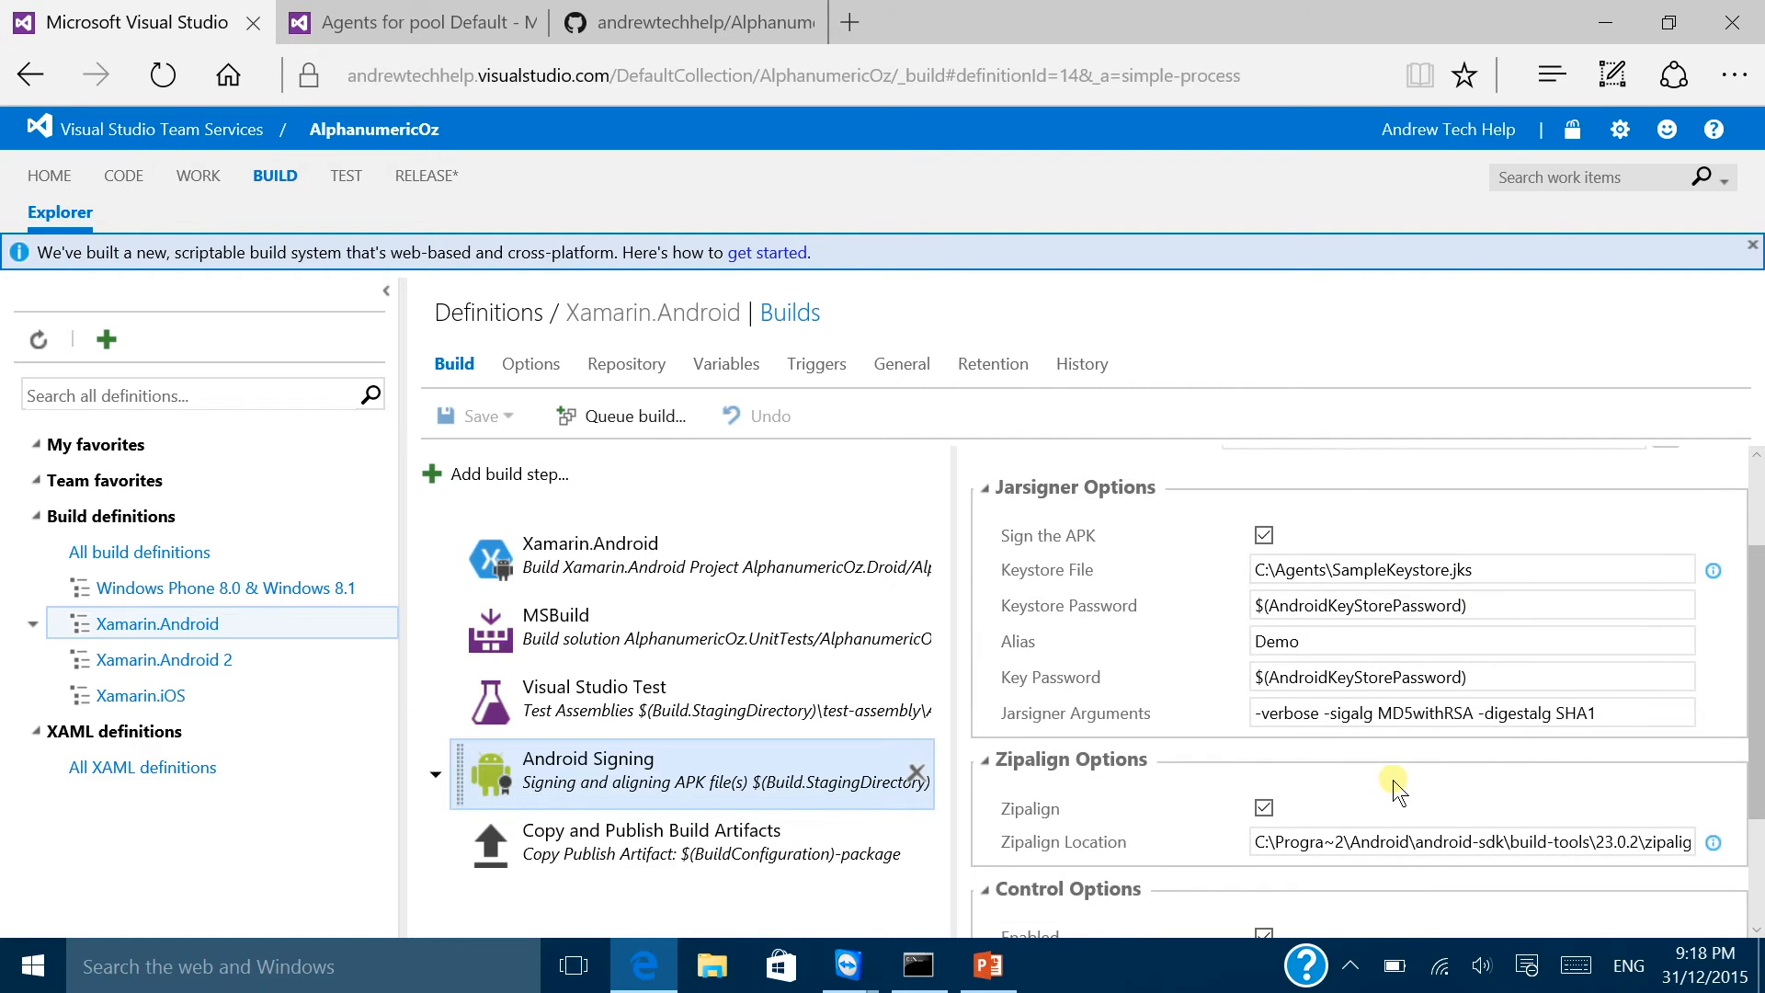
{"action": "scroll", "coordinate": [1442, 714], "scroll_direction": "down", "scroll_amount": 2}
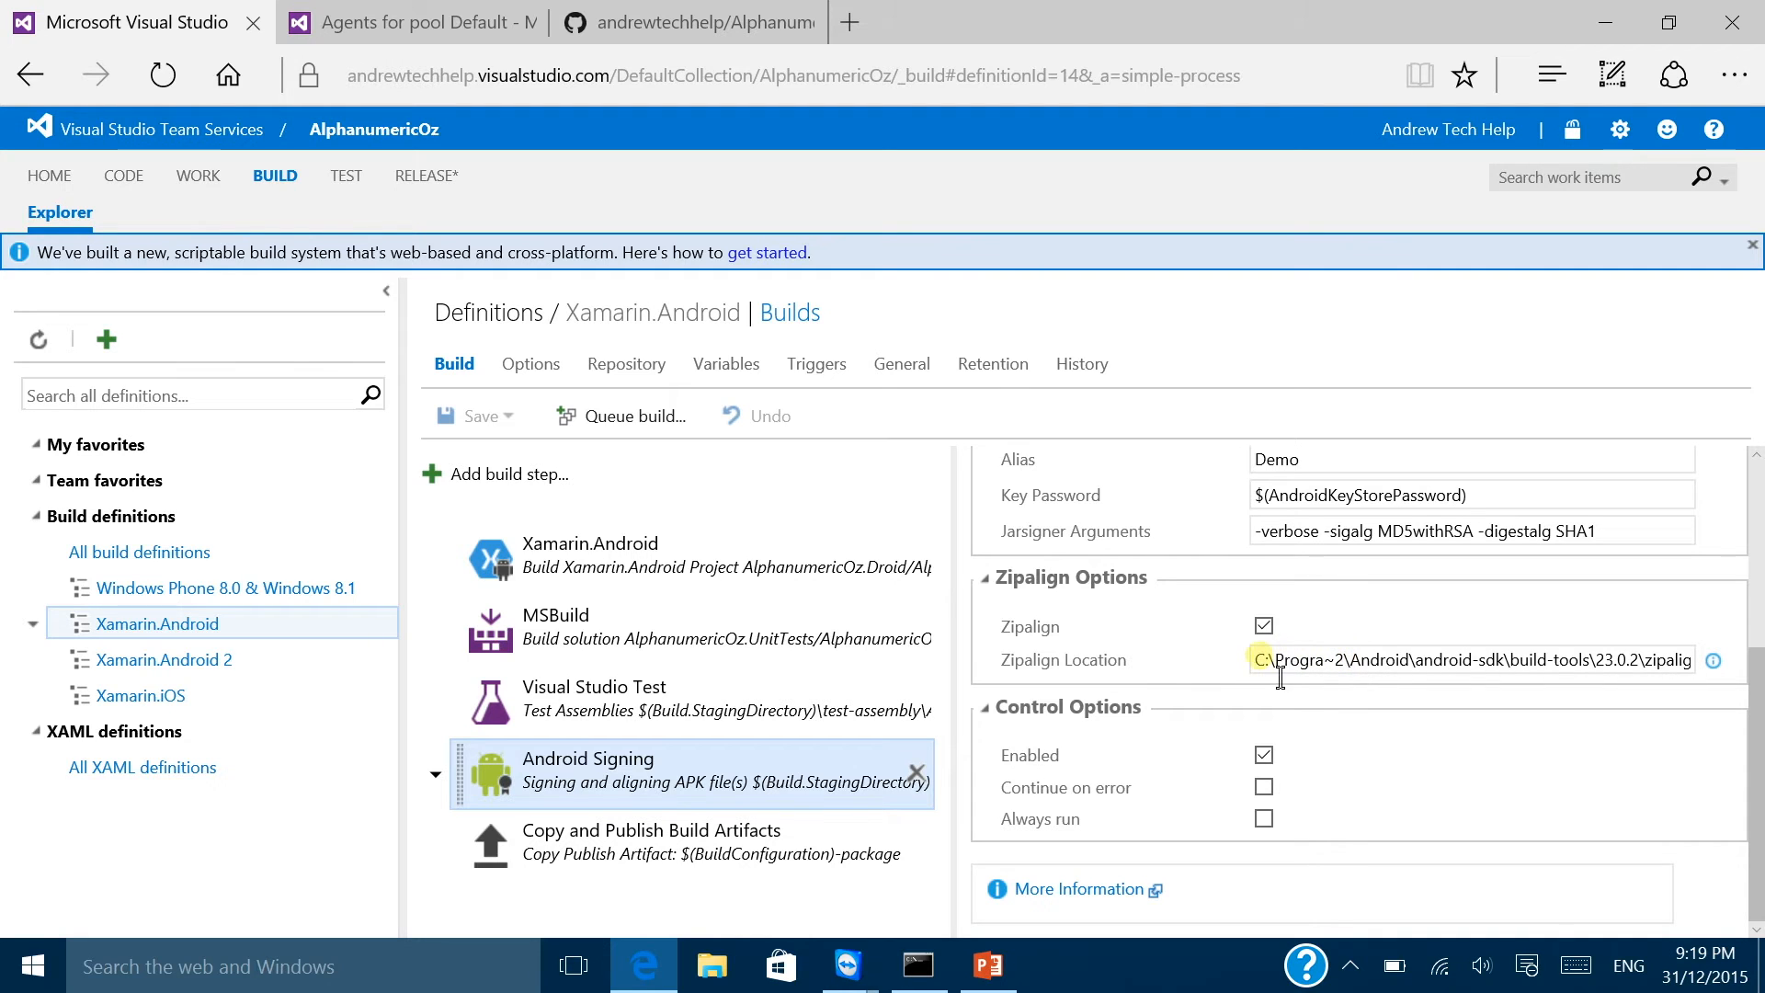
Step: Examine the Copy and Publish Build Artifacts step, focusing on its copy root and contents filter
{"action": "left_click", "coordinate": [681, 841]}
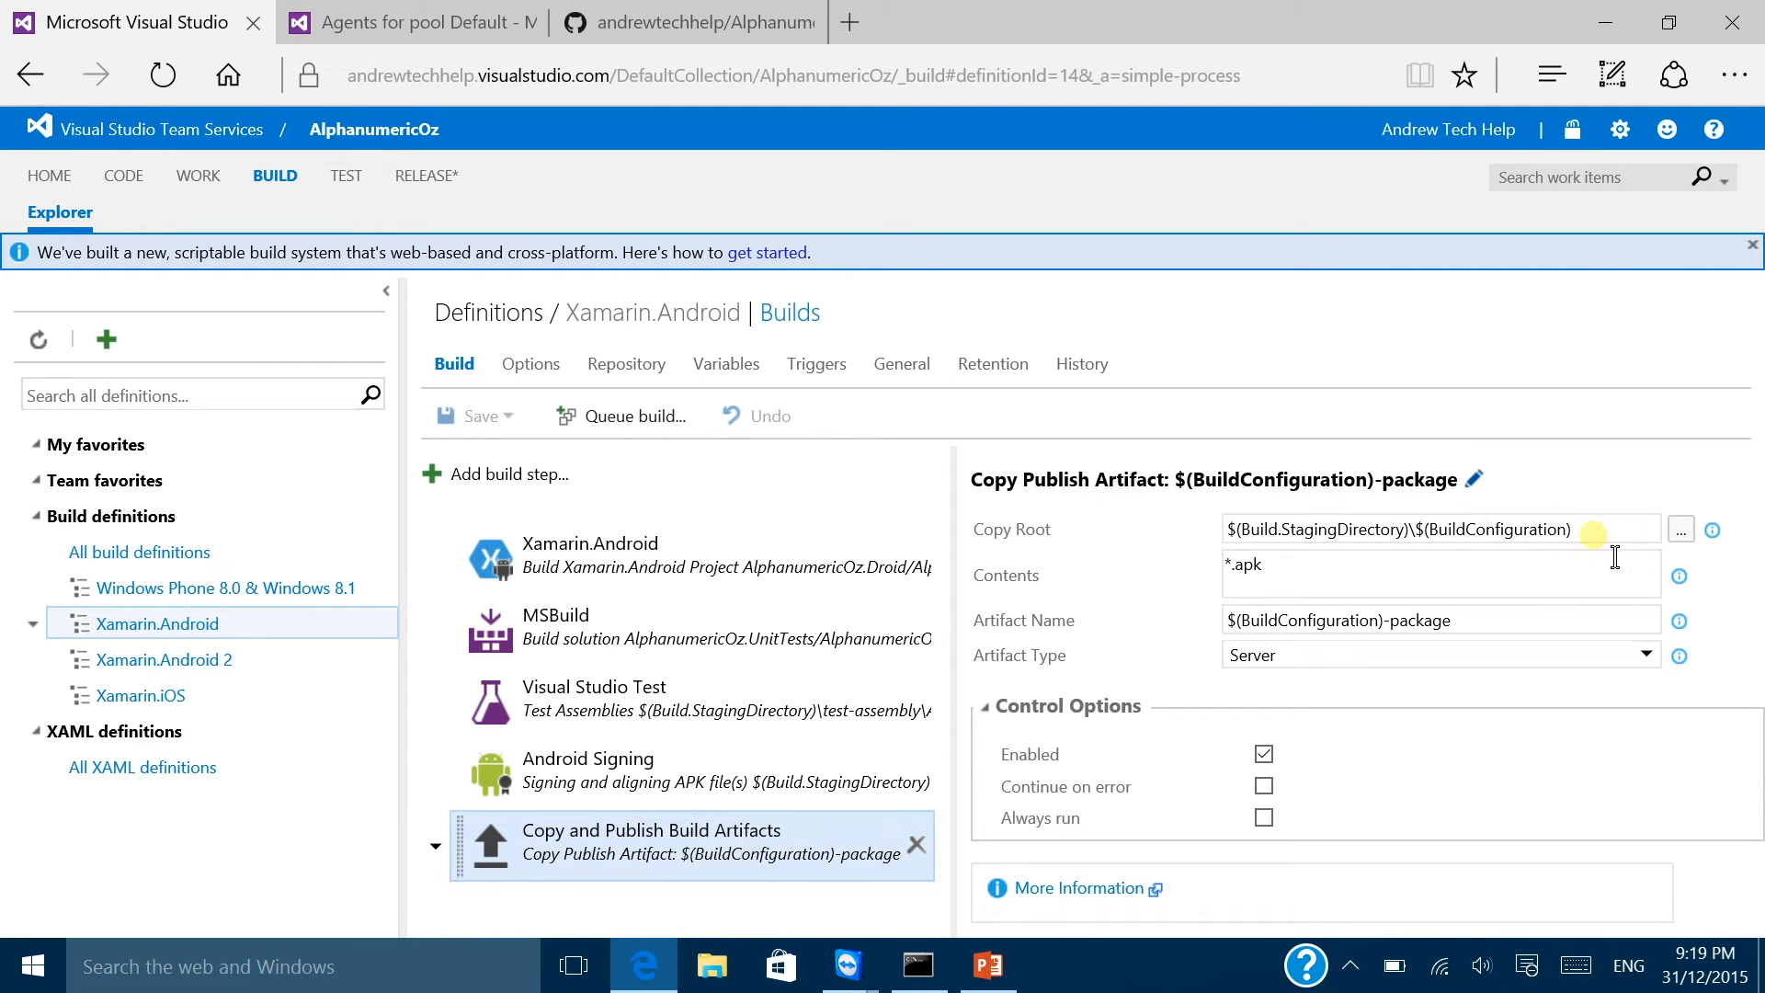
{"action": "left_click_drag", "start_coordinate": [1319, 584], "coordinate": [1181, 573]}
{"action": "left_click", "coordinate": [1568, 535]}
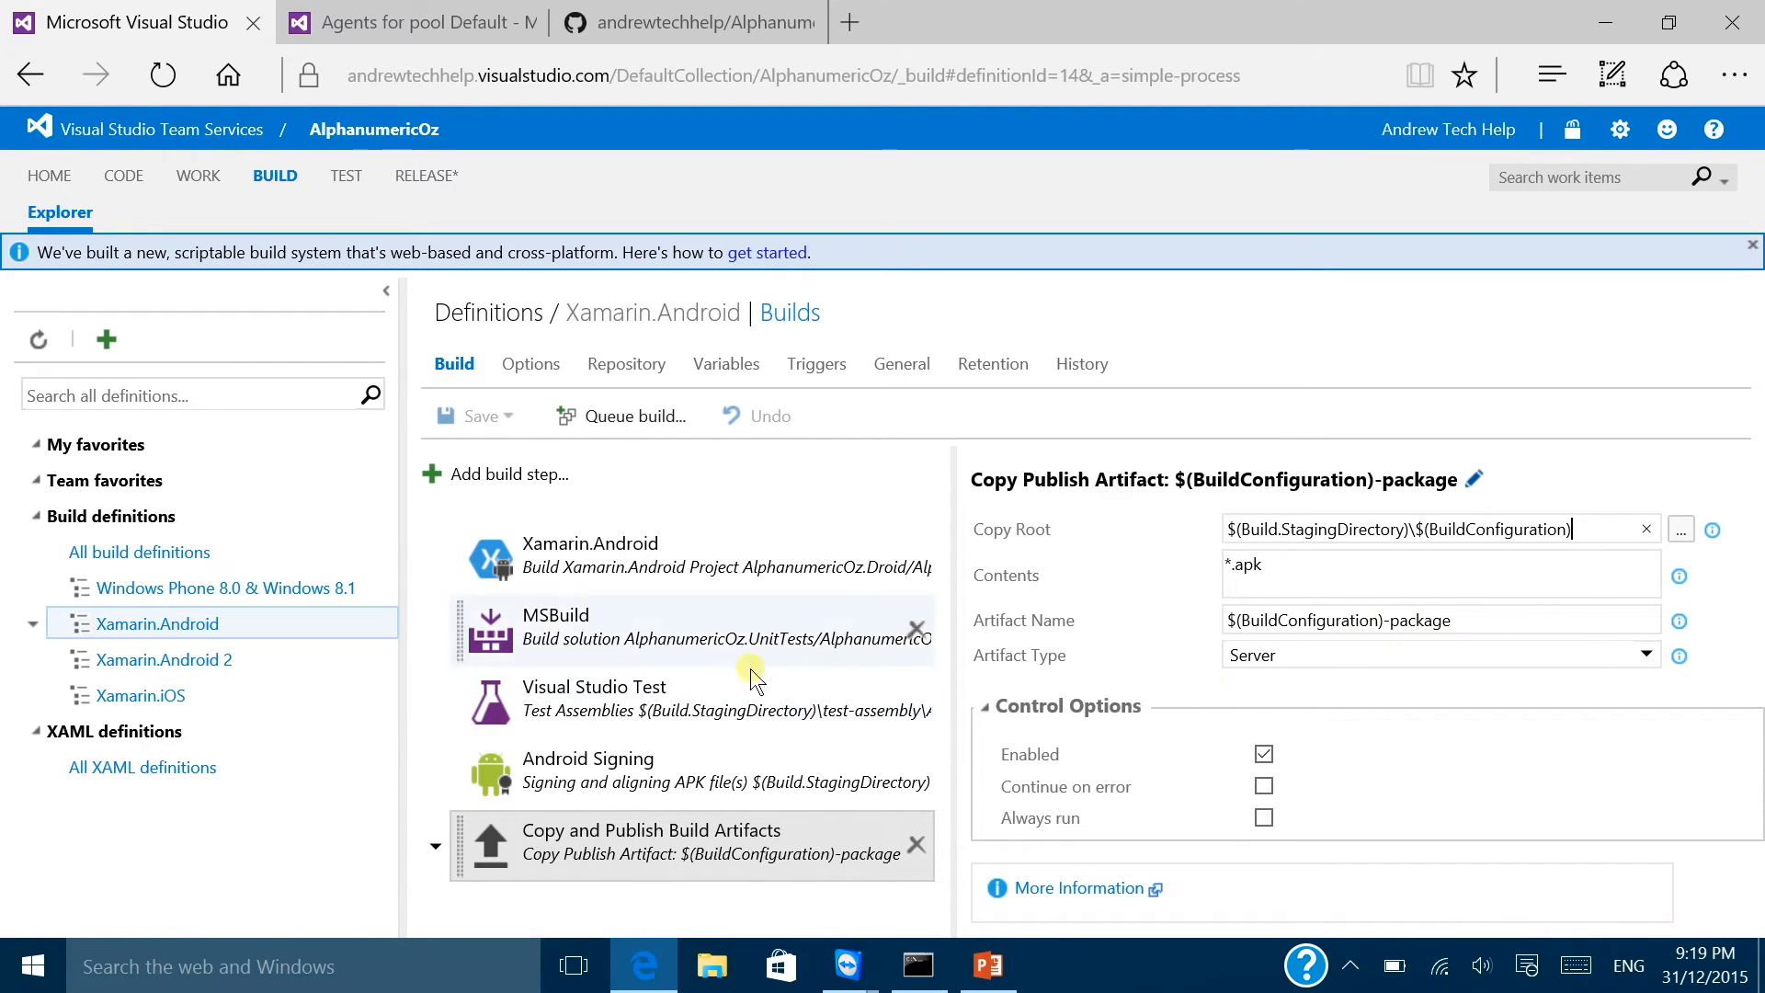
Step: Review the Xamarin.Android definition's options, repository settings and variables
{"action": "left_click", "coordinate": [533, 364]}
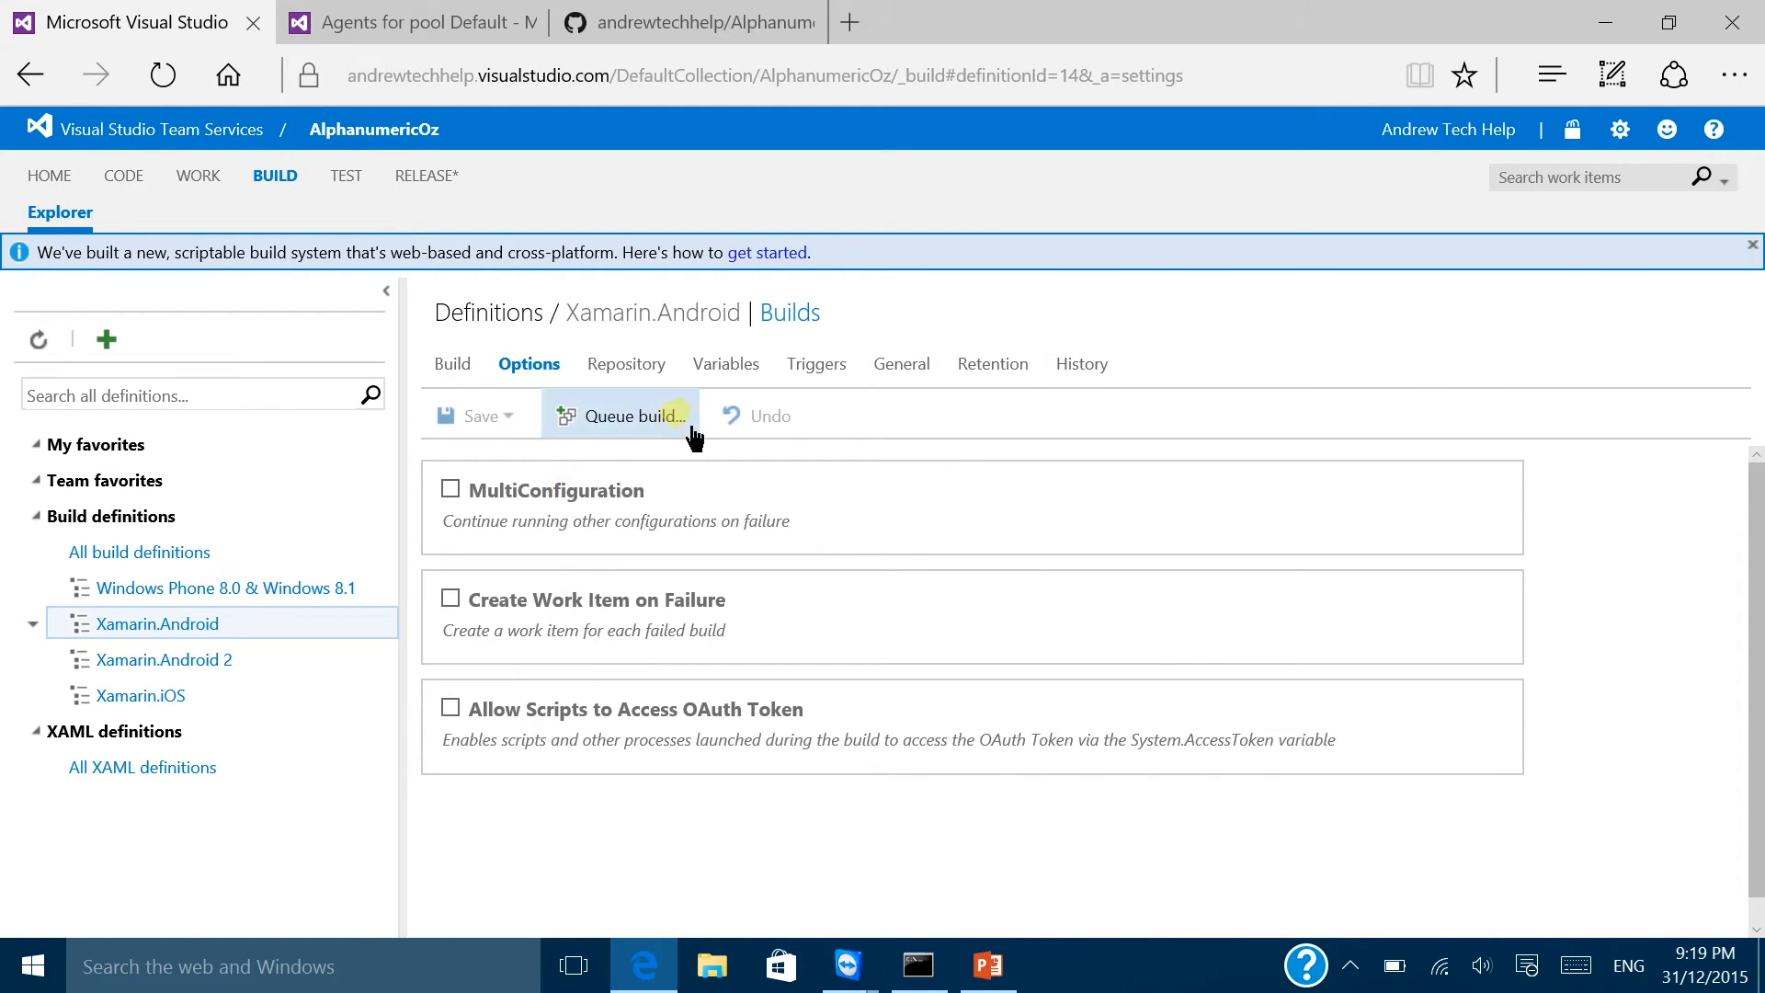
{"action": "left_click", "coordinate": [652, 365]}
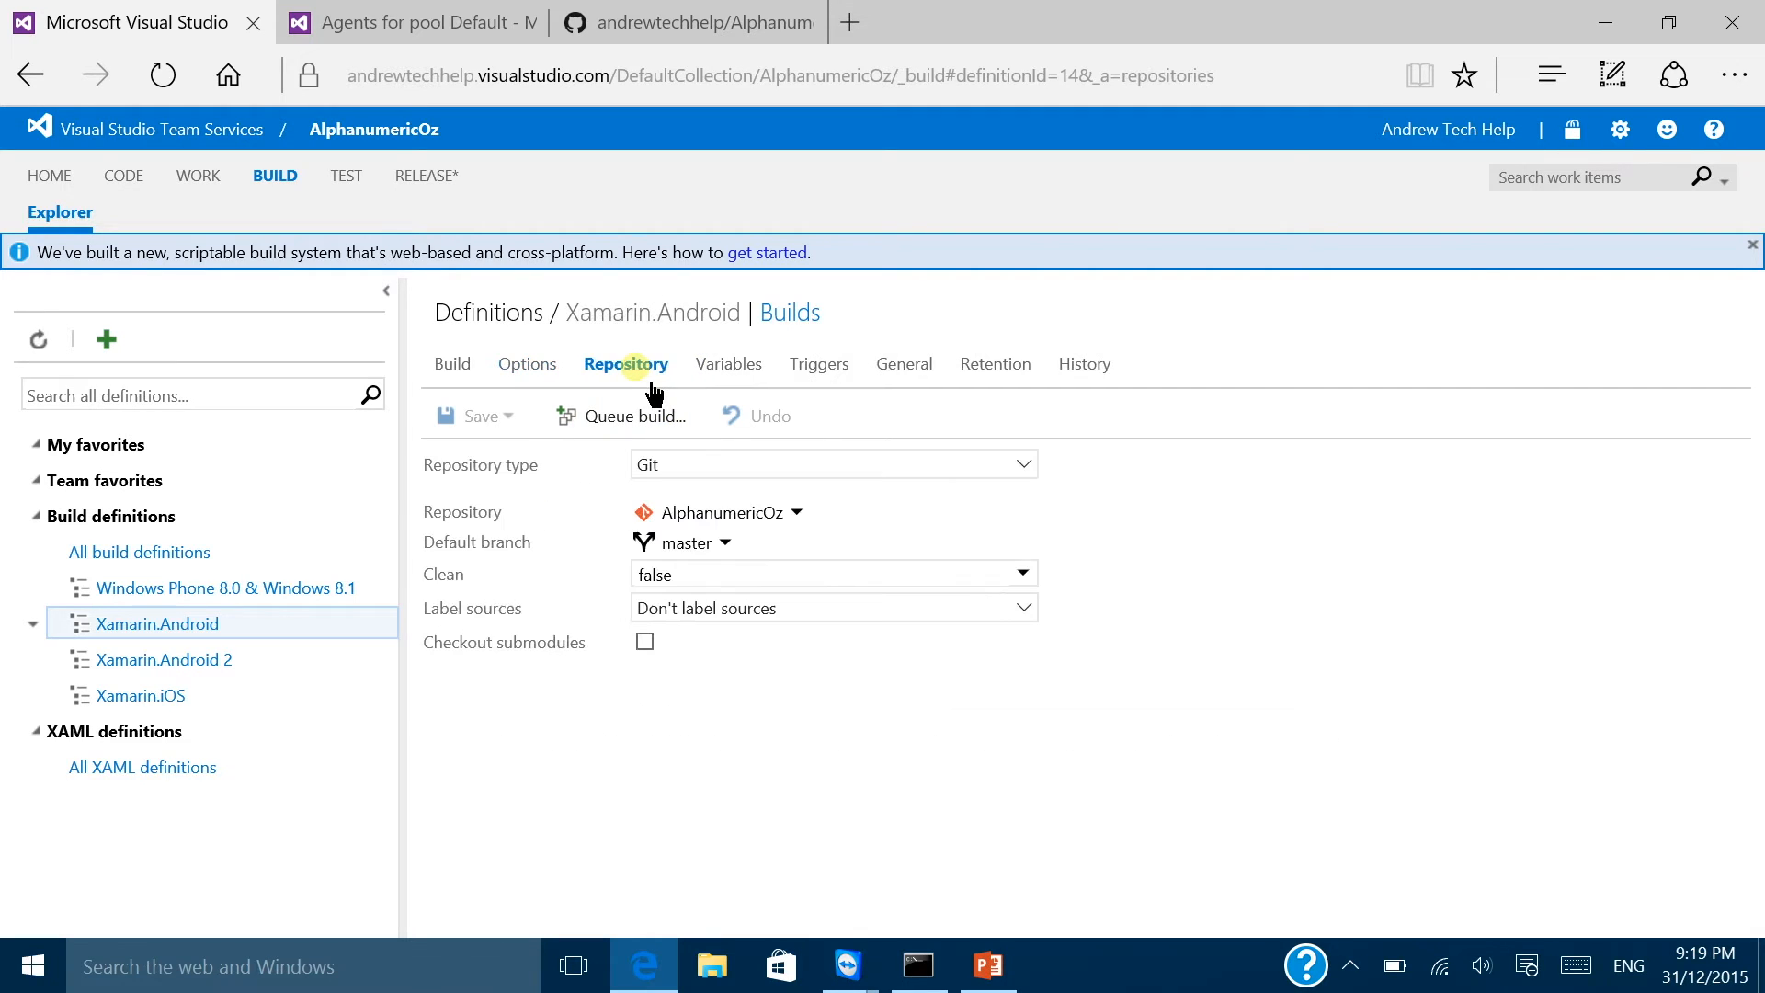
{"action": "left_click", "coordinate": [728, 368]}
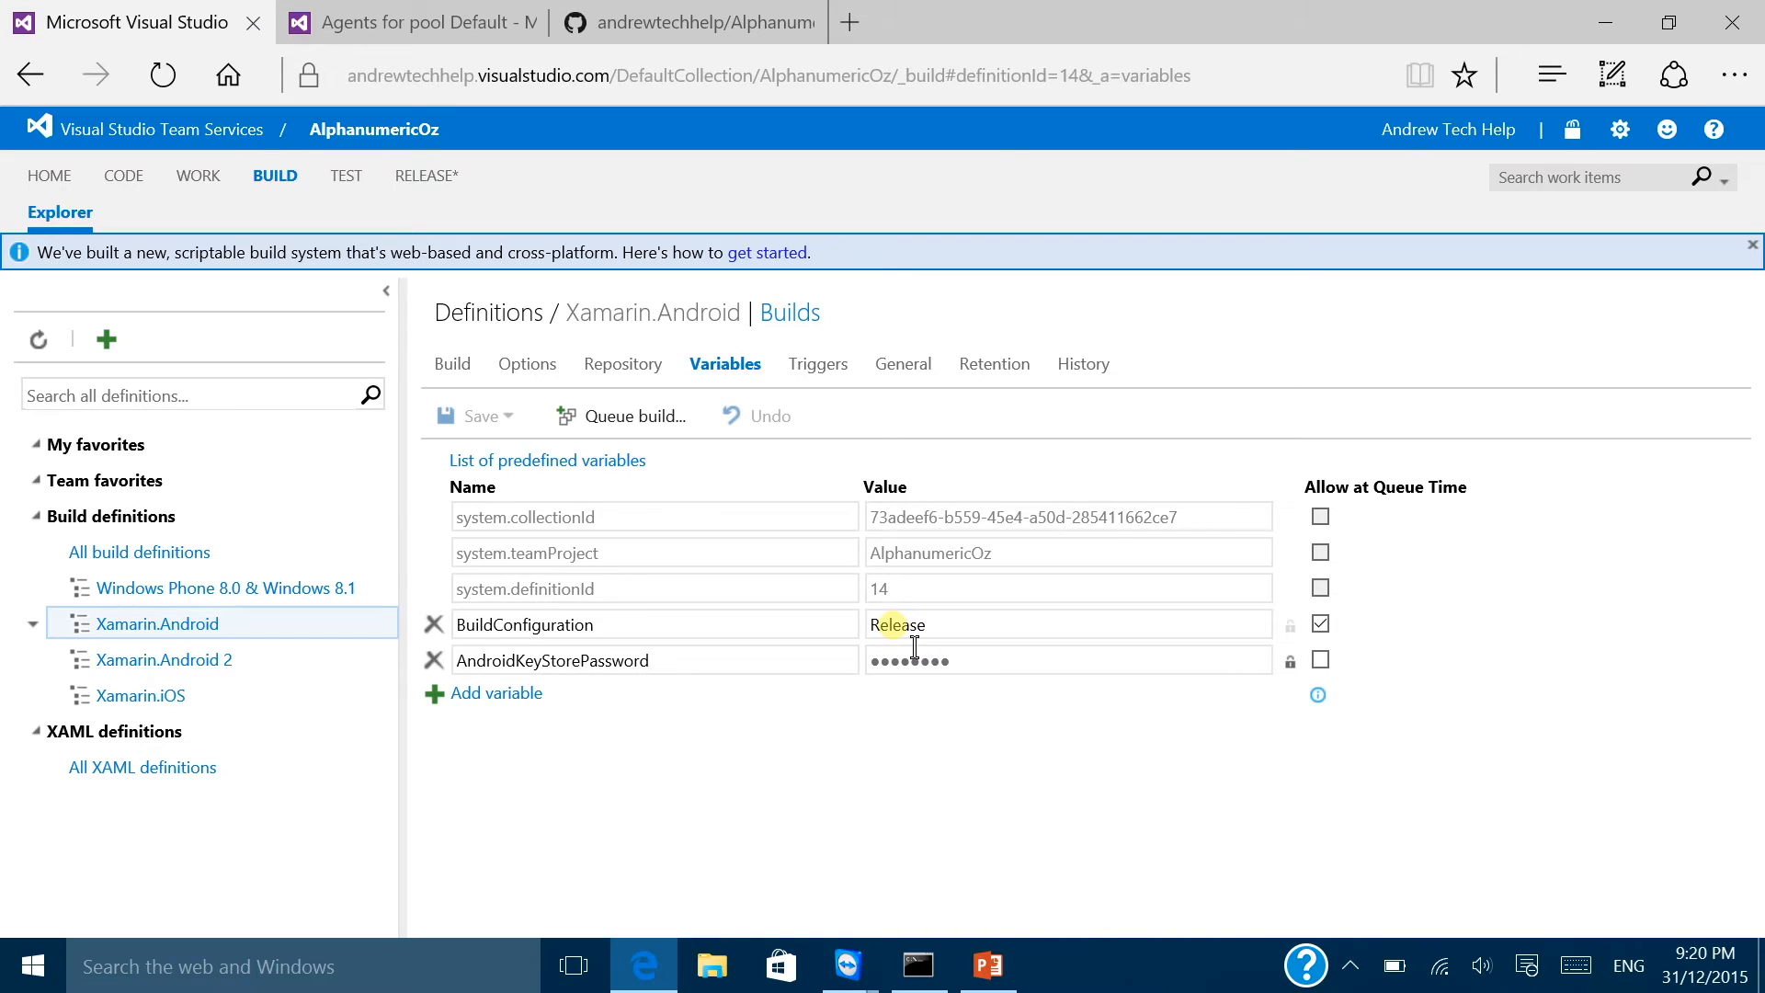
Step: Enable the continuous integration trigger for Xamarin.Android, check the general settings, and save the definition without a comment
{"action": "left_click", "coordinate": [820, 366]}
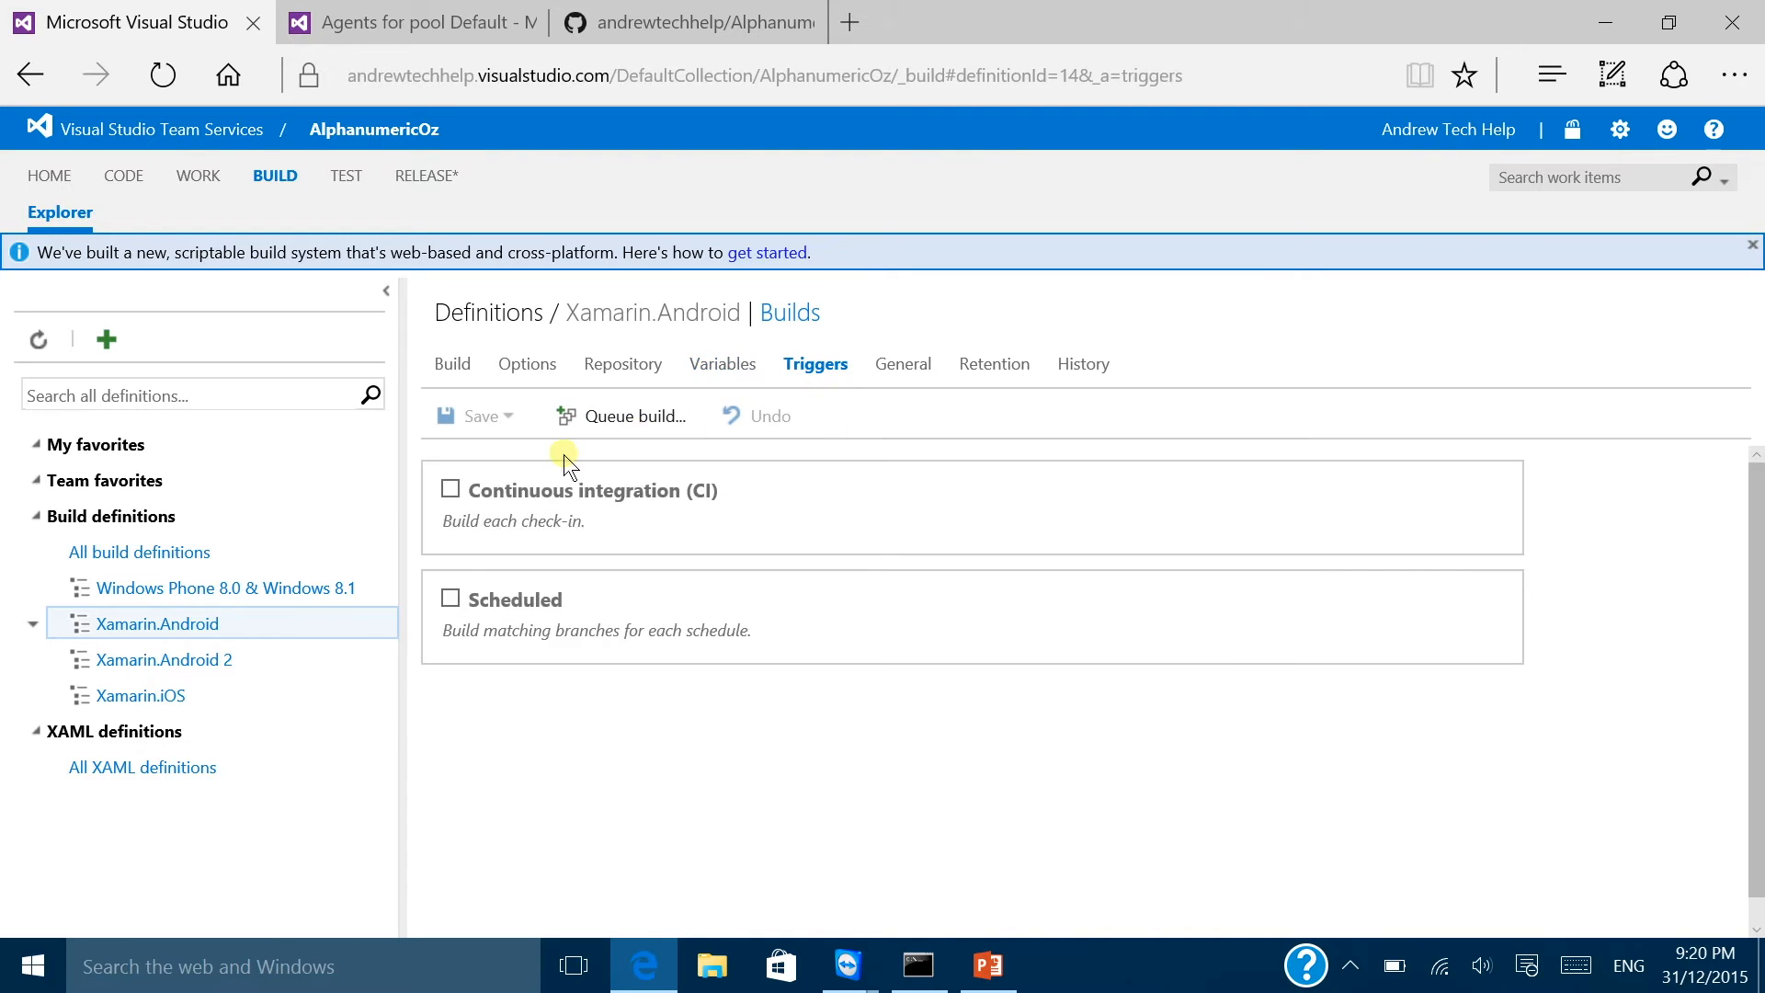
{"action": "left_click", "coordinate": [553, 497]}
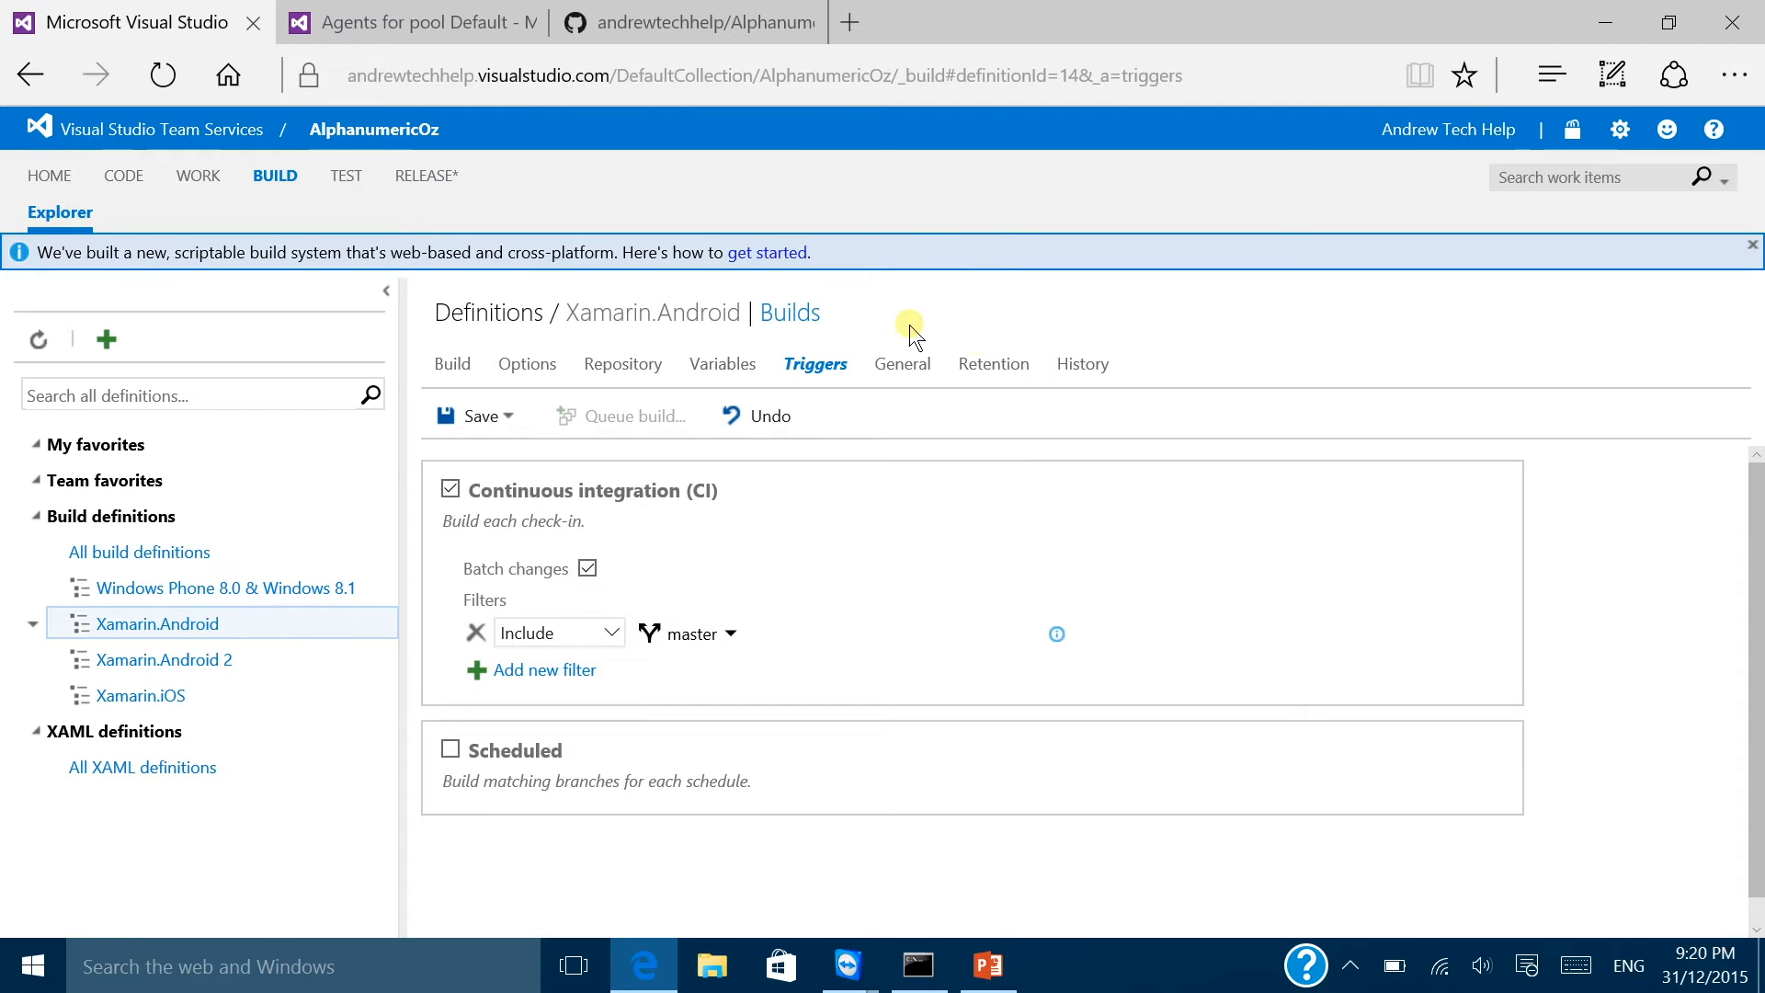
{"action": "left_click", "coordinate": [920, 371]}
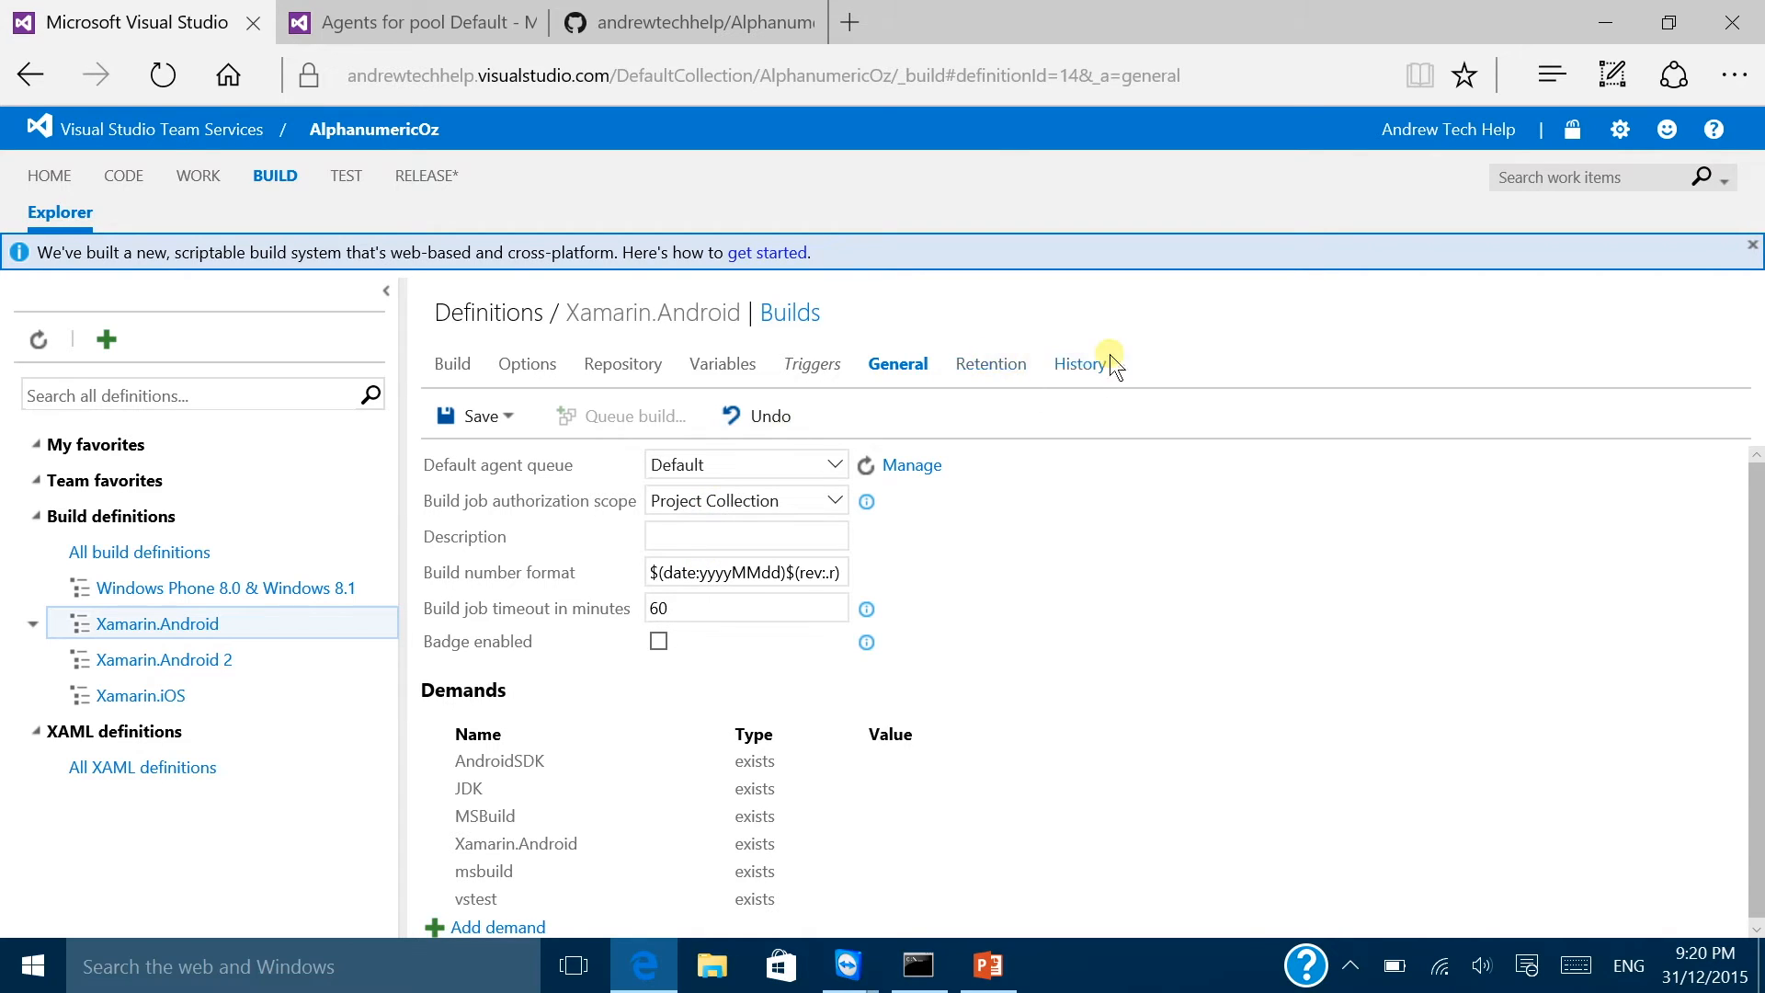
{"action": "left_click", "coordinate": [459, 415]}
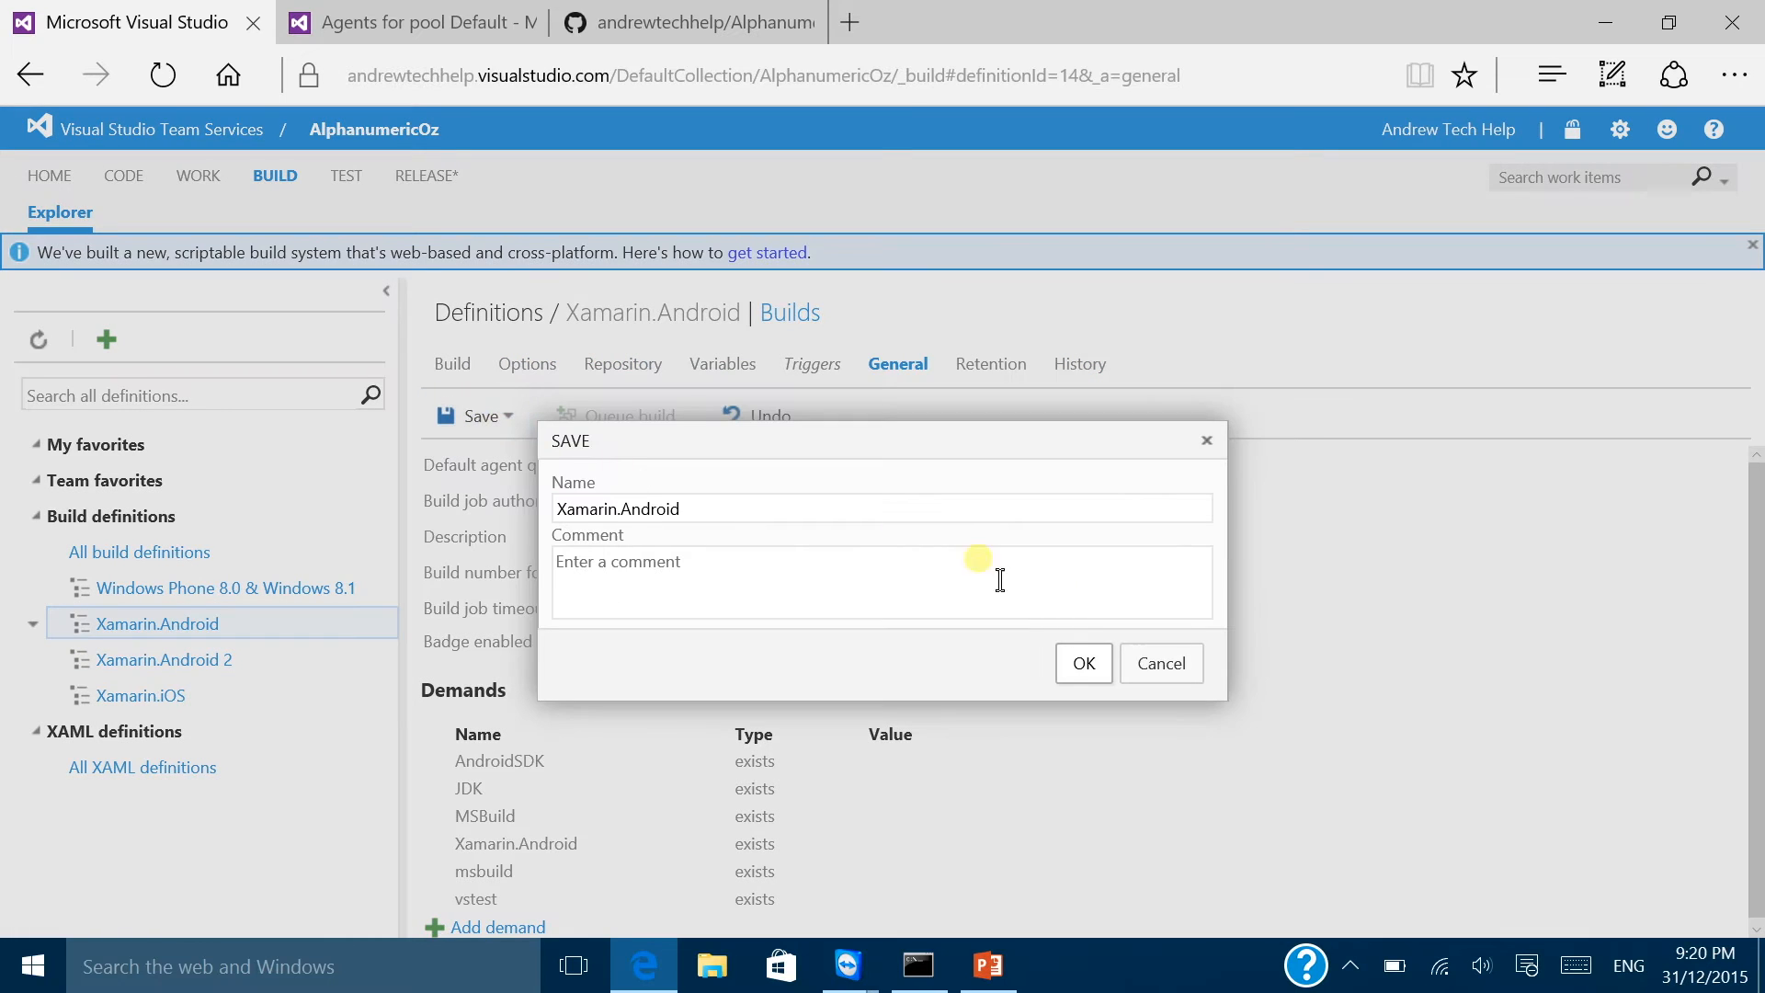
{"action": "left_click", "coordinate": [1094, 660]}
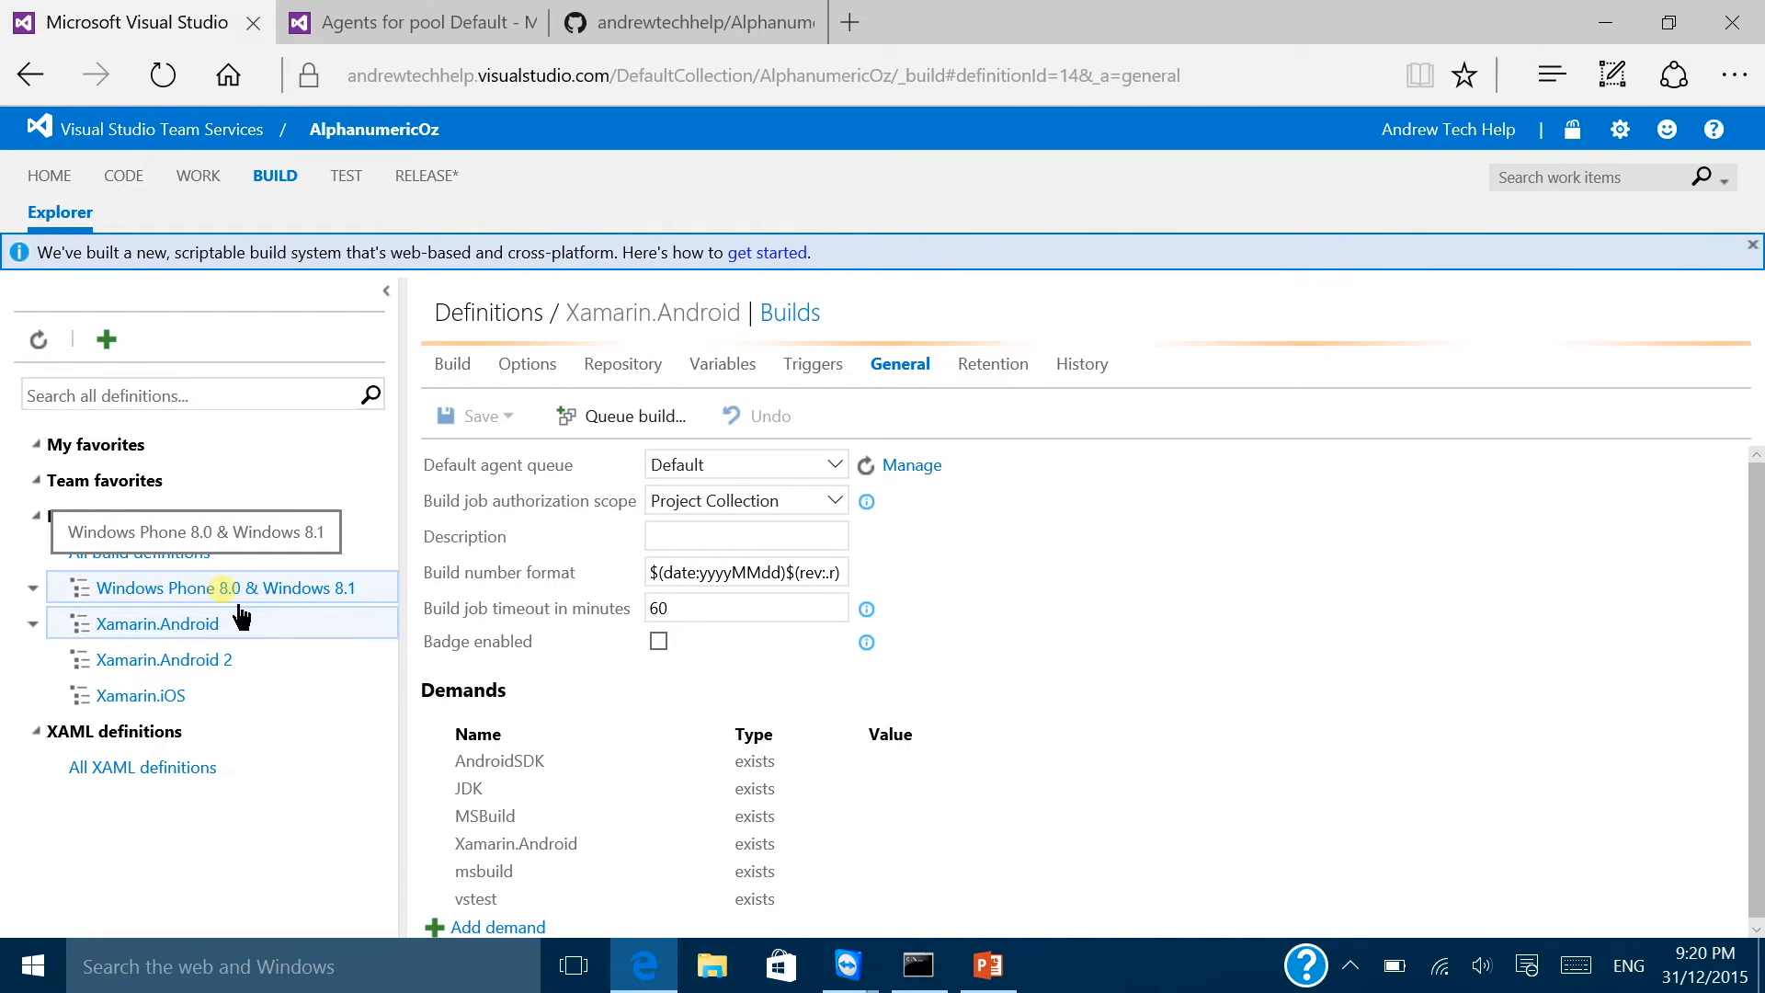
Step: Open the Windows Phone 8.0 & Windows 8.1 definition for editing and examine its Visual Studio Build step, including the MSBuild architecture choices
{"action": "left_click", "coordinate": [217, 602]}
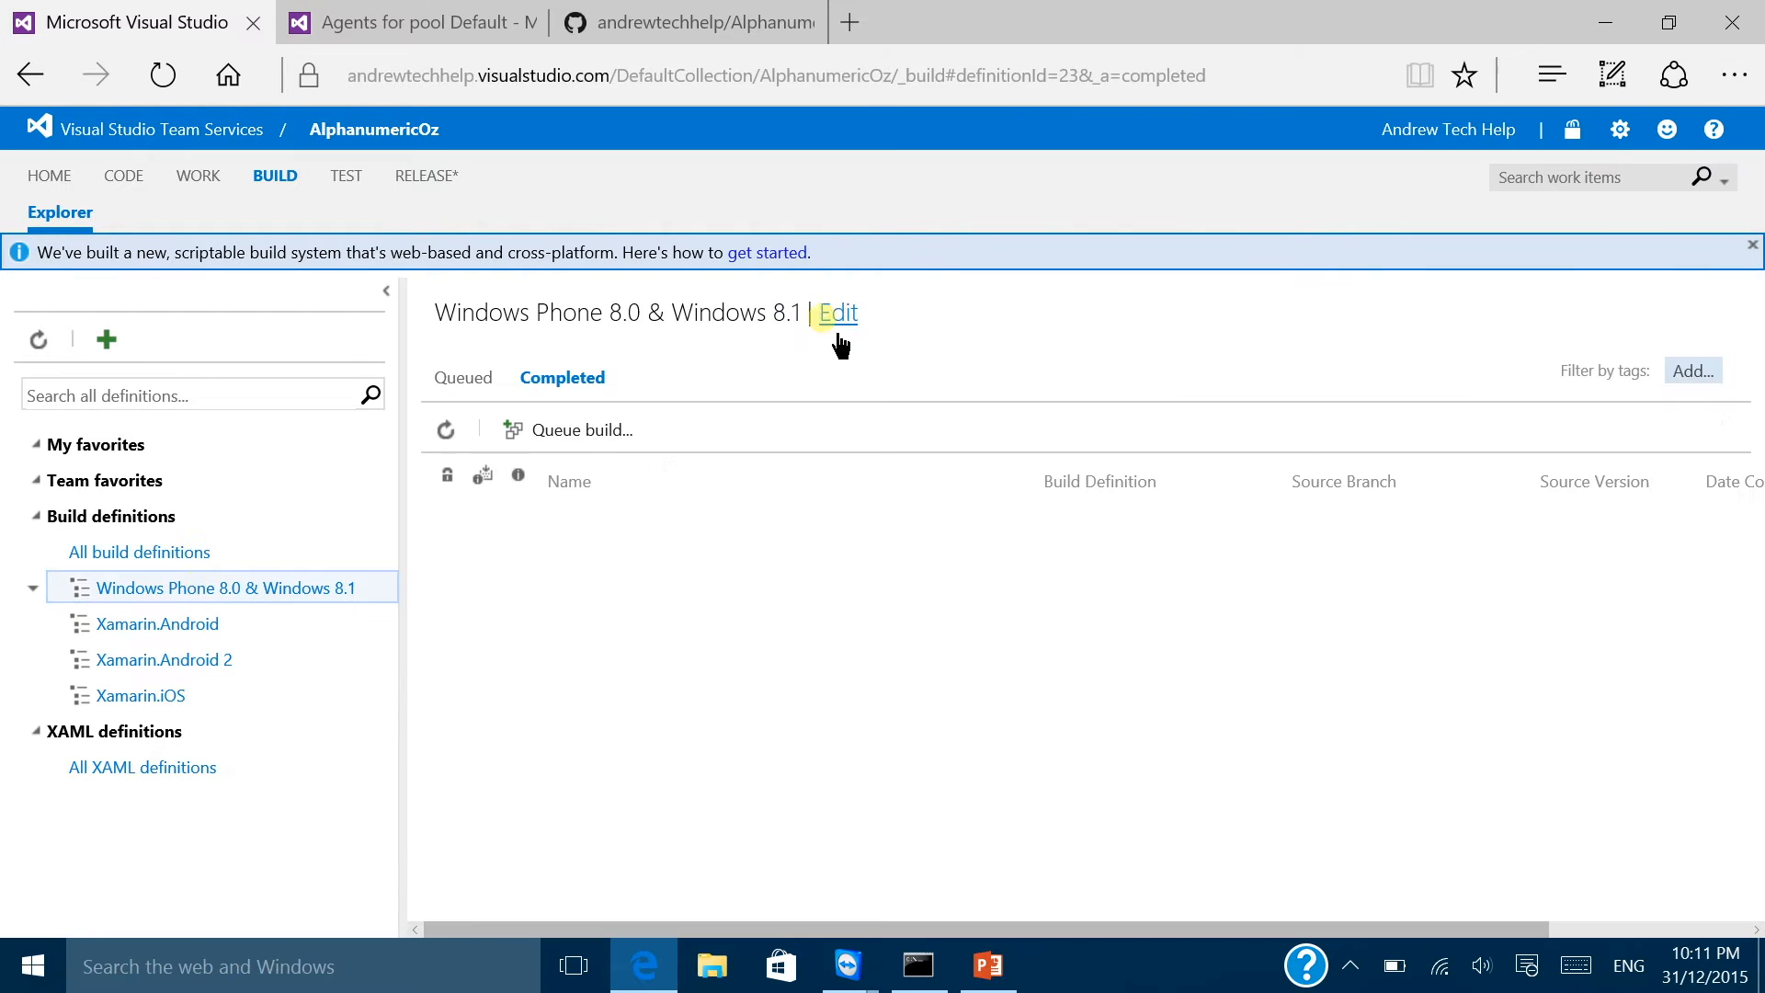
{"action": "left_click", "coordinate": [835, 315]}
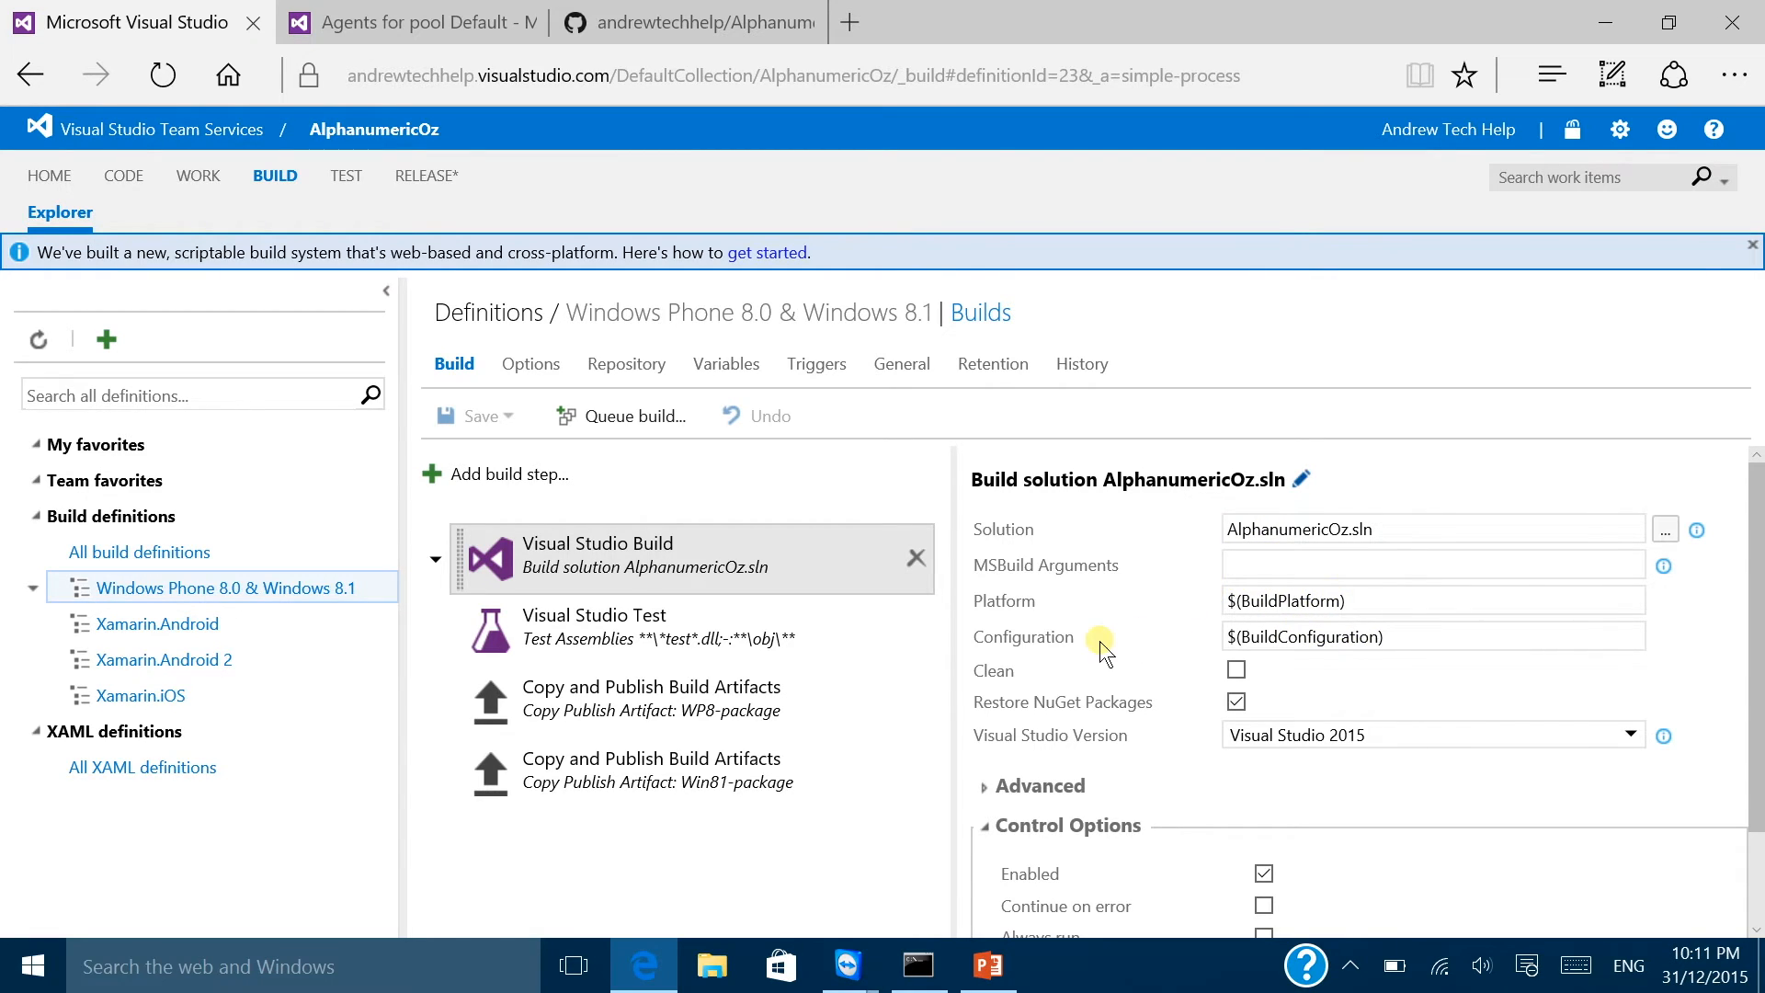
{"action": "scroll", "coordinate": [1155, 653], "scroll_direction": "down", "scroll_amount": 2}
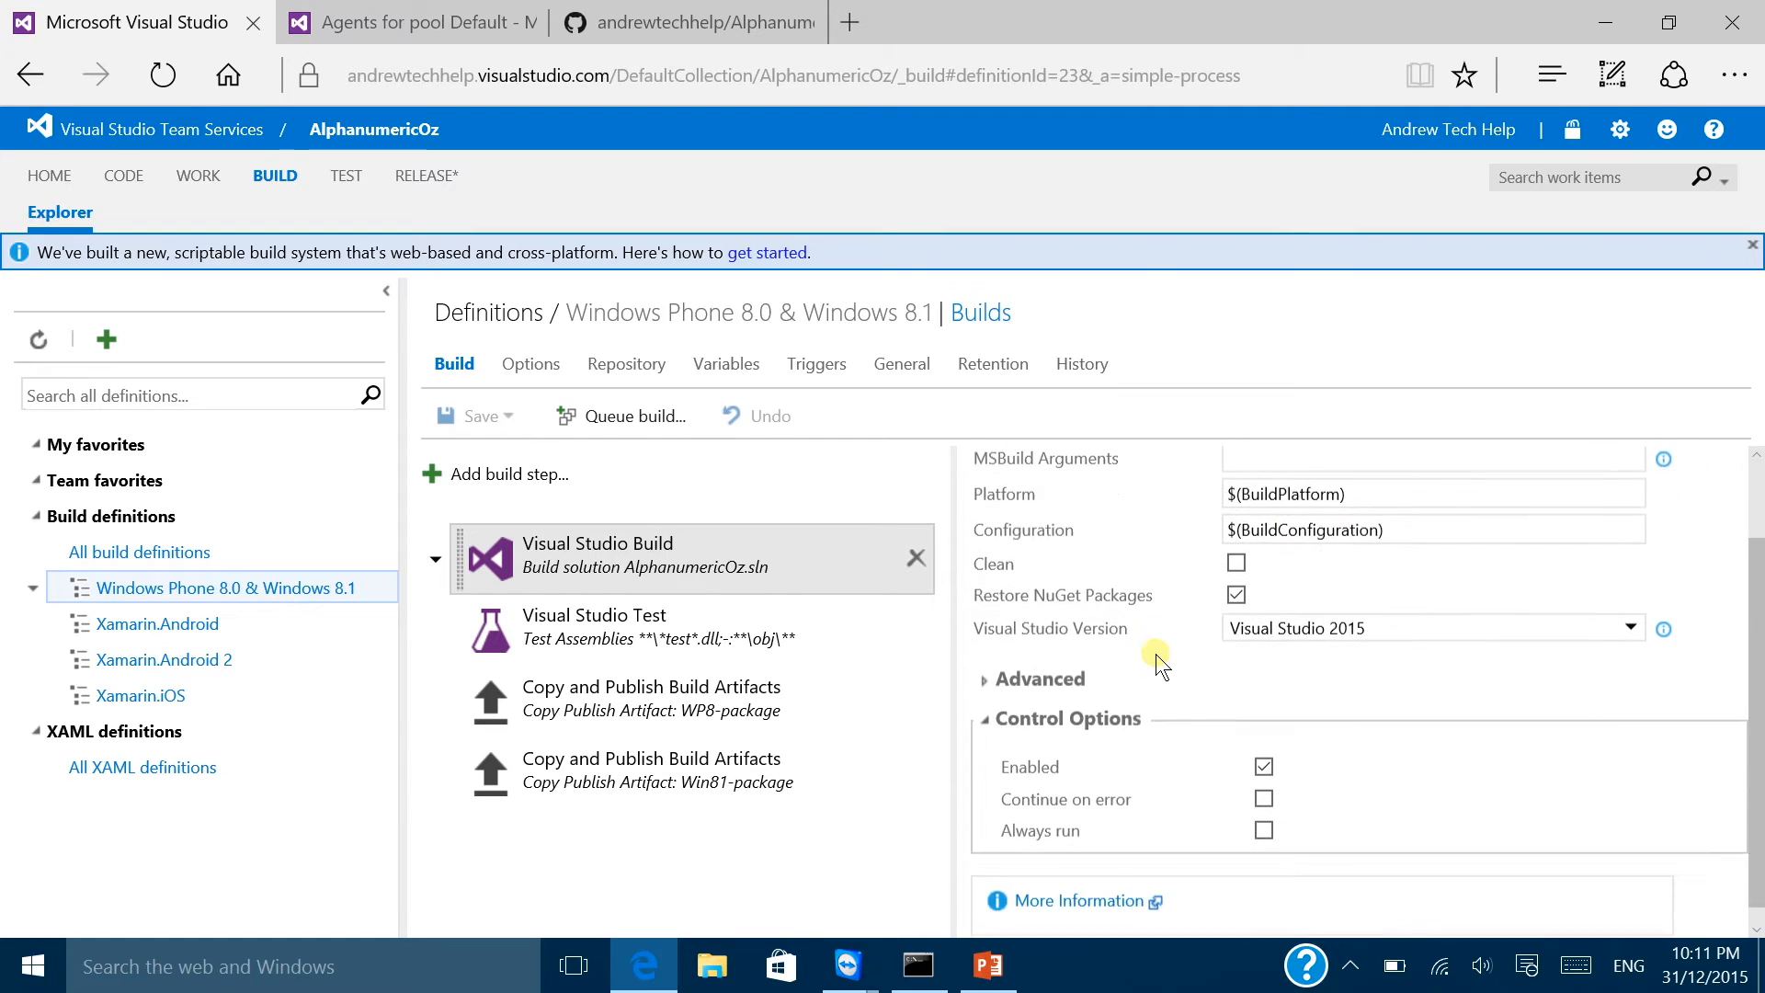
{"action": "left_click", "coordinate": [1039, 665]}
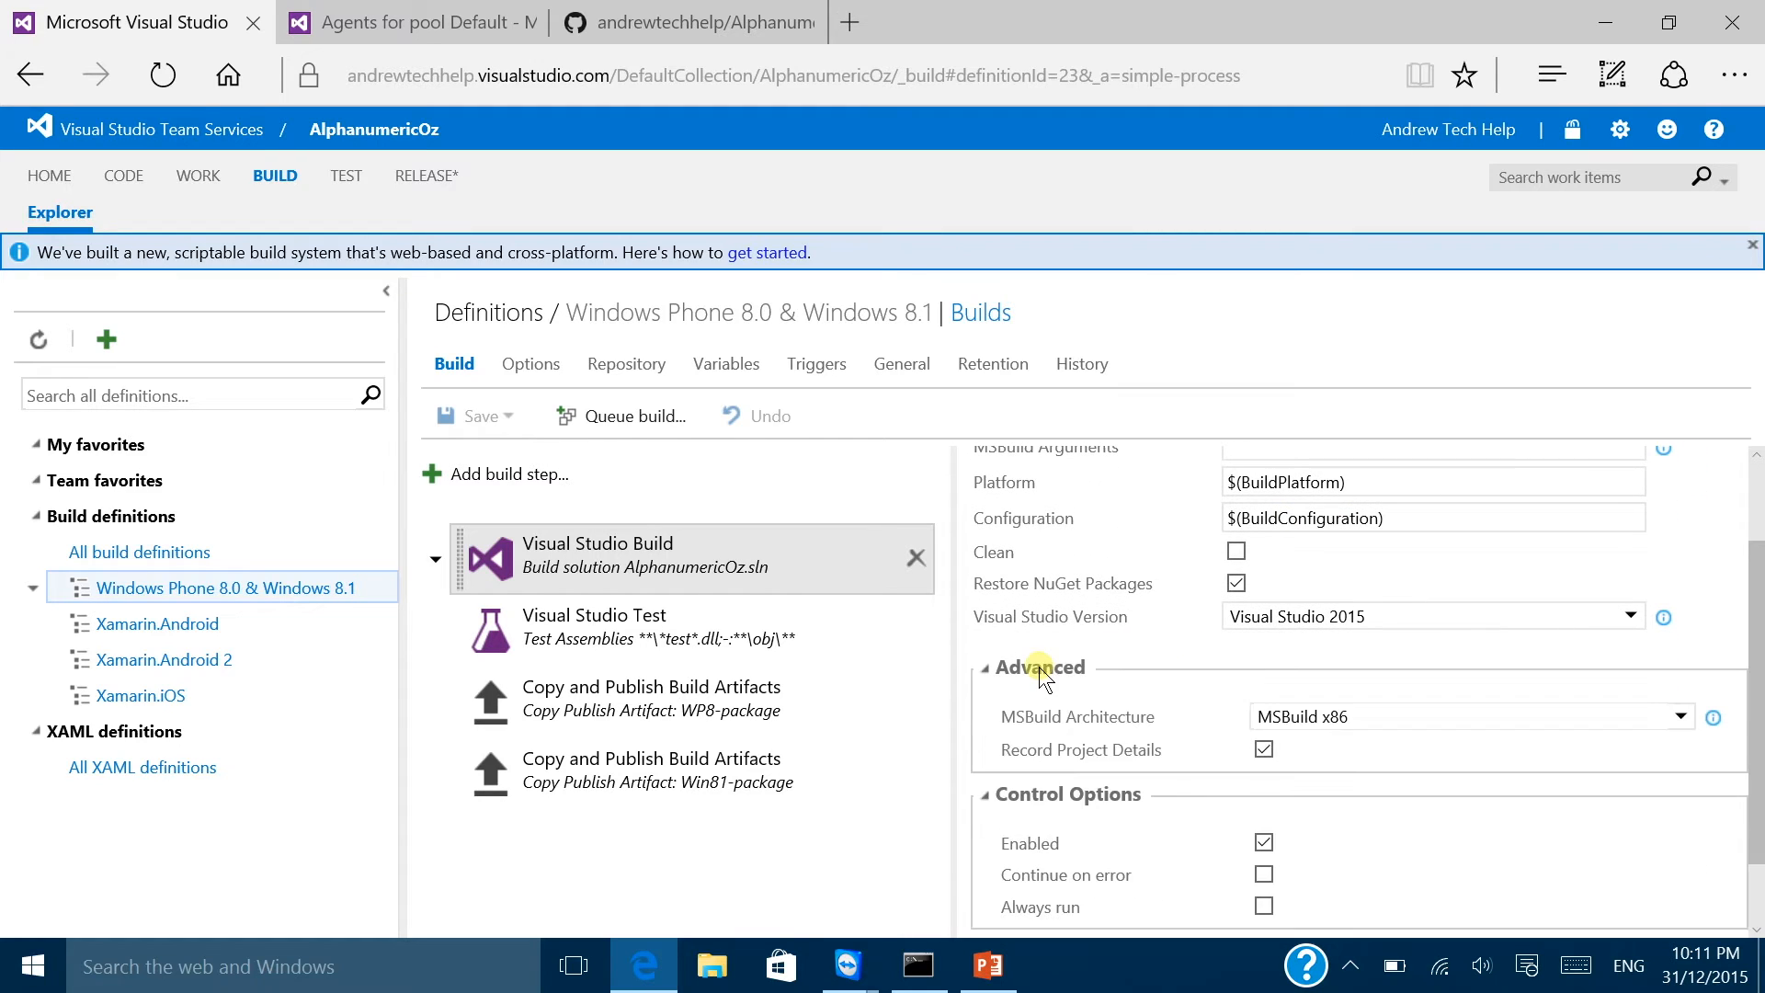
{"action": "left_click", "coordinate": [1351, 725]}
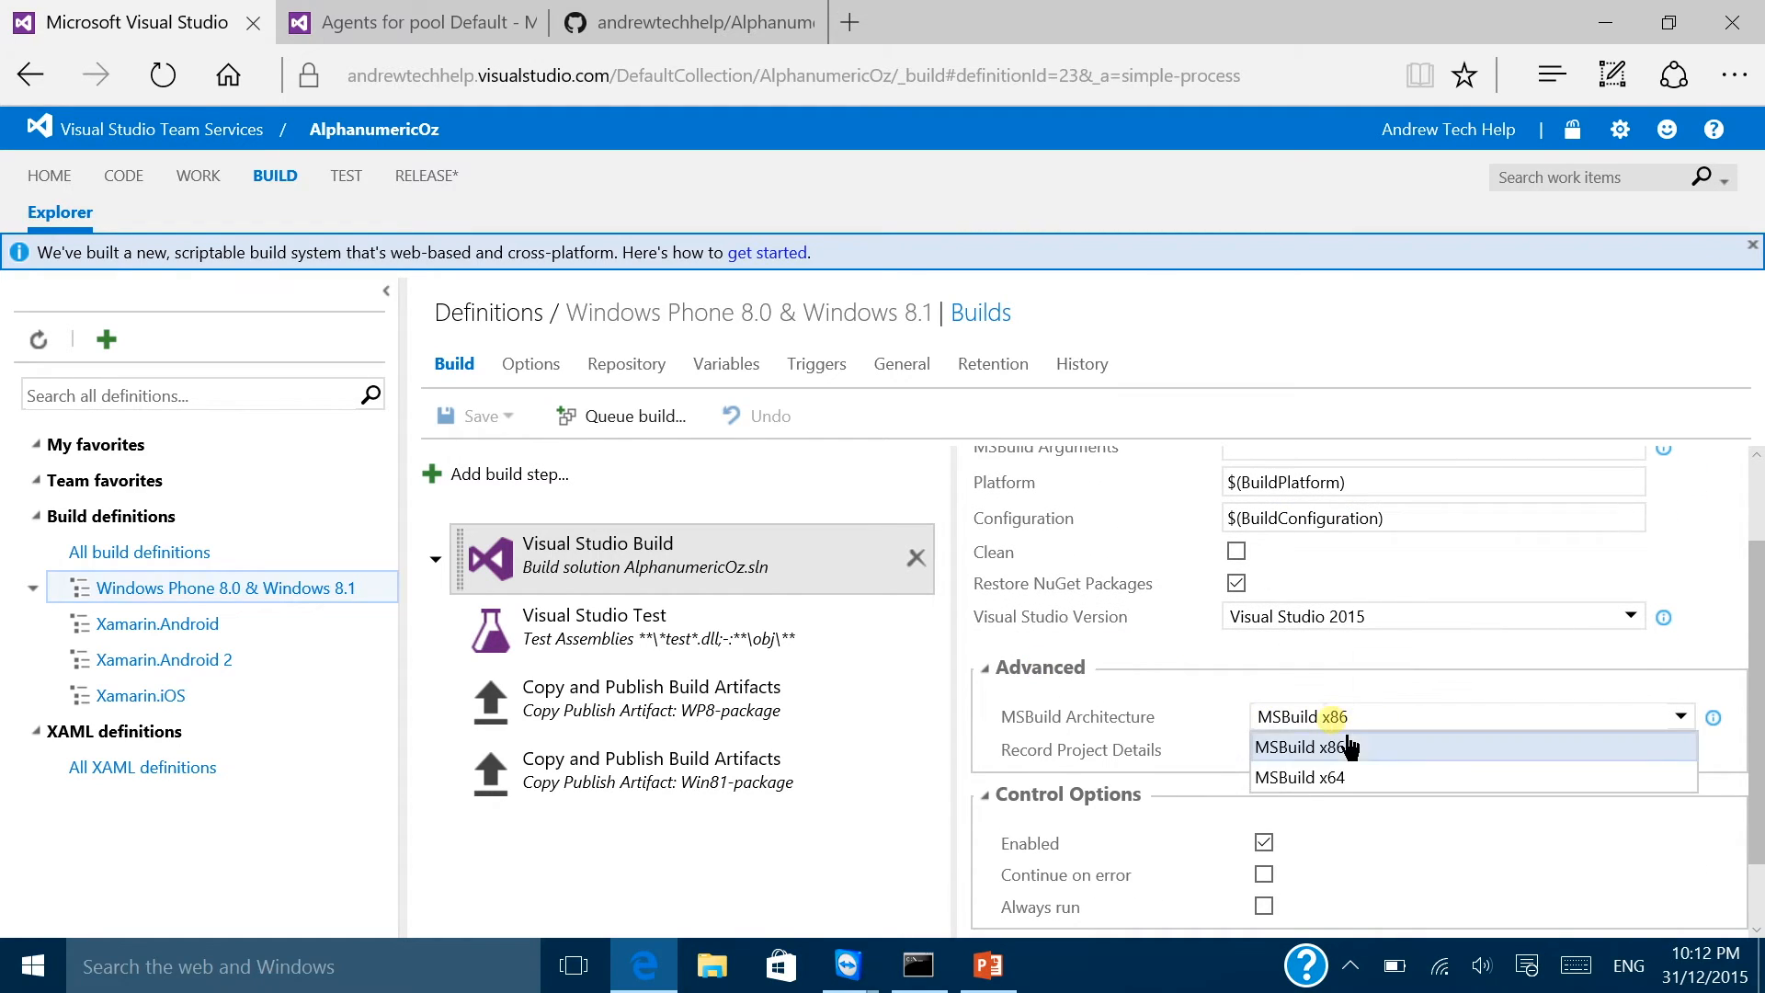
{"action": "left_click", "coordinate": [1092, 676]}
{"action": "left_click", "coordinate": [1068, 704]}
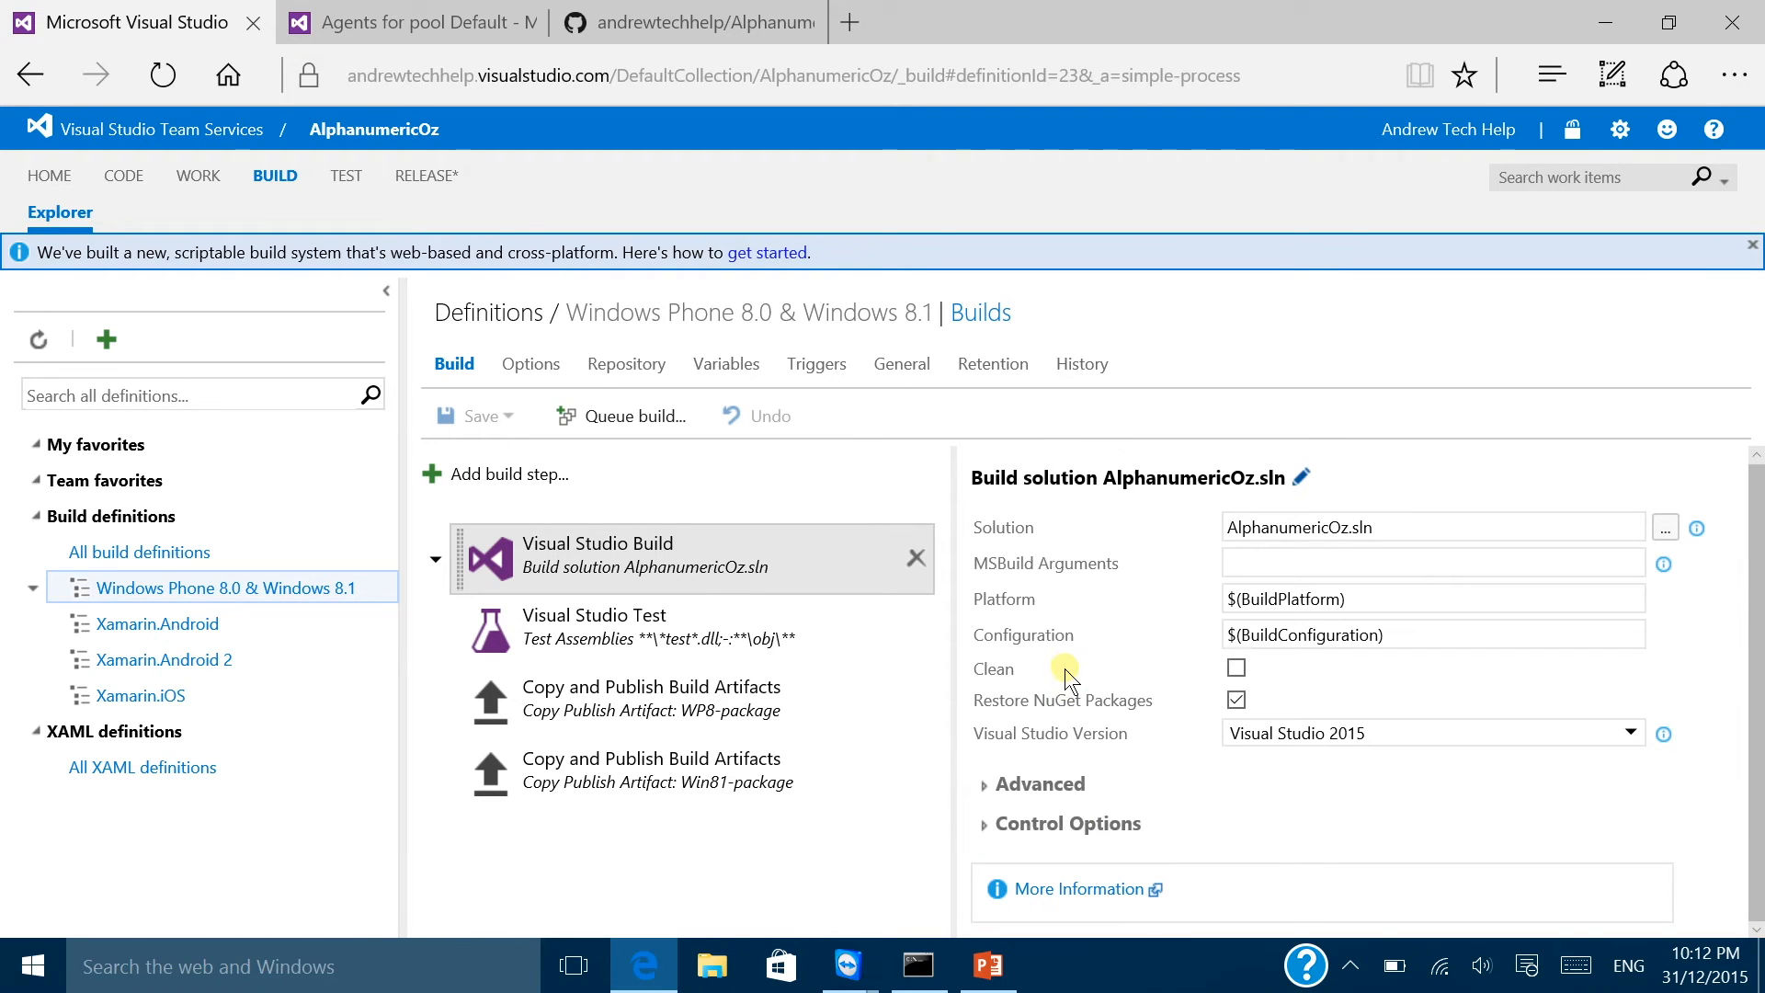
Step: Examine the Visual Studio Test step, including its code coverage setting, advanced execution options and reporting options
{"action": "left_click", "coordinate": [681, 623]}
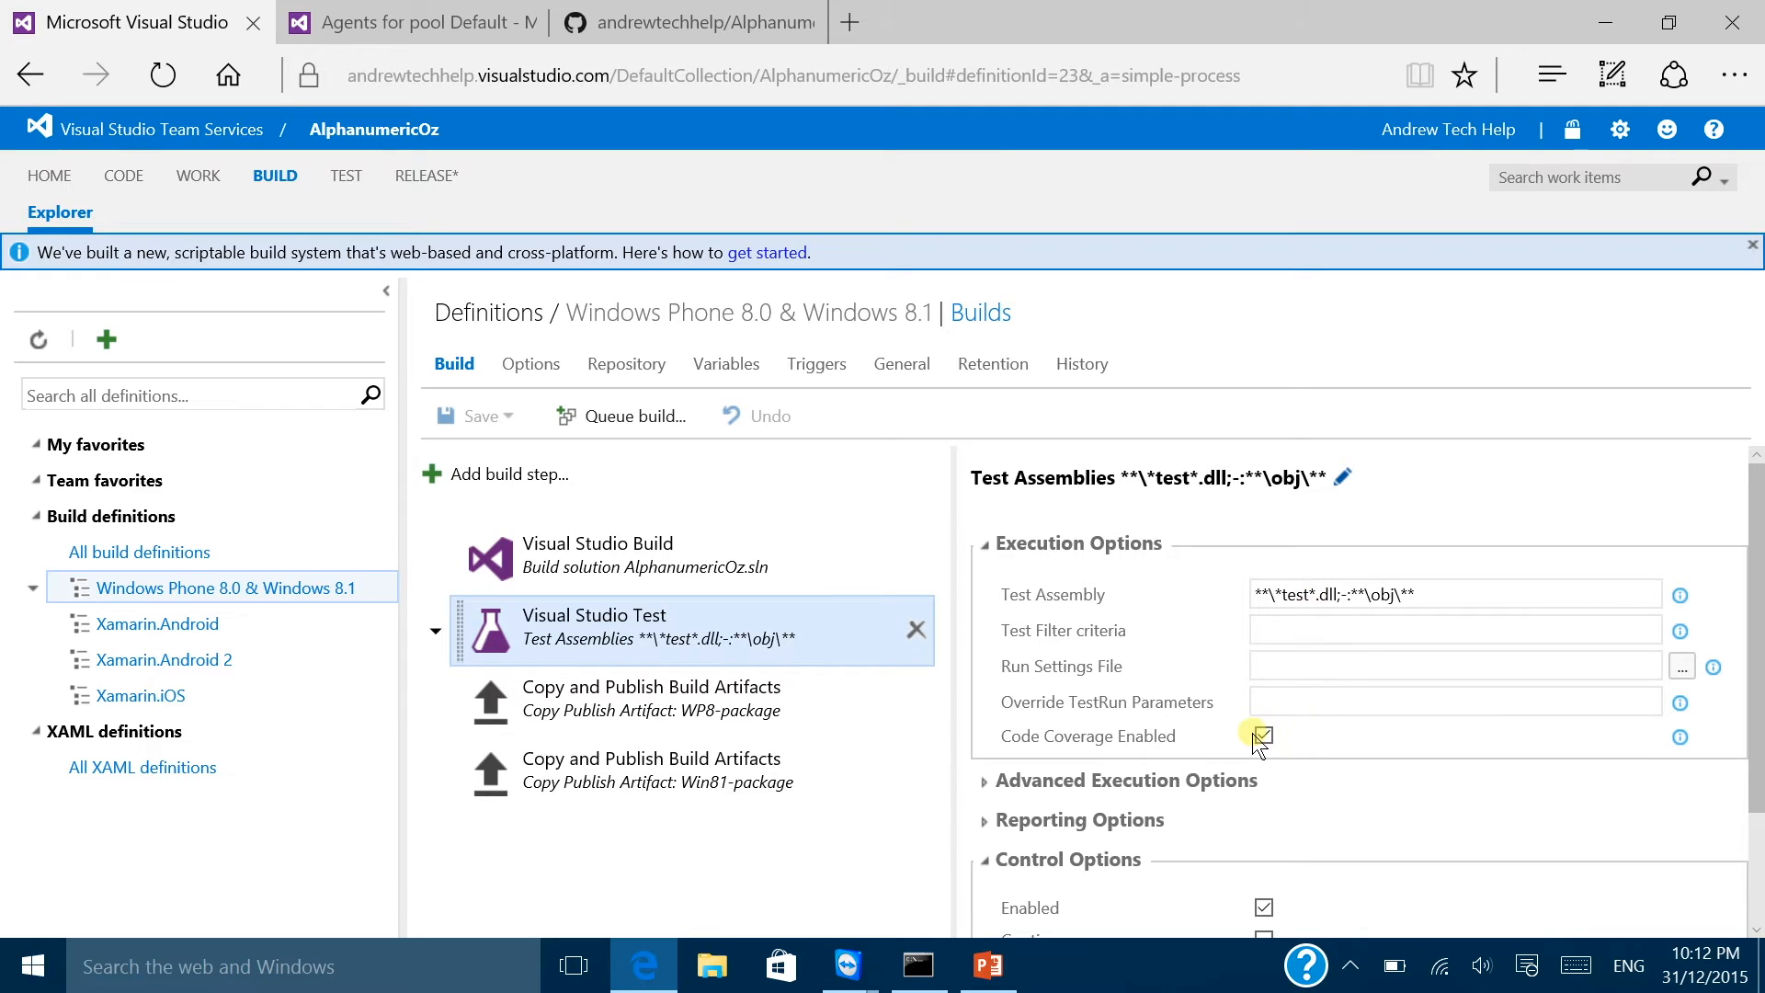
{"action": "scroll", "coordinate": [1140, 746], "scroll_direction": "down", "scroll_amount": 2}
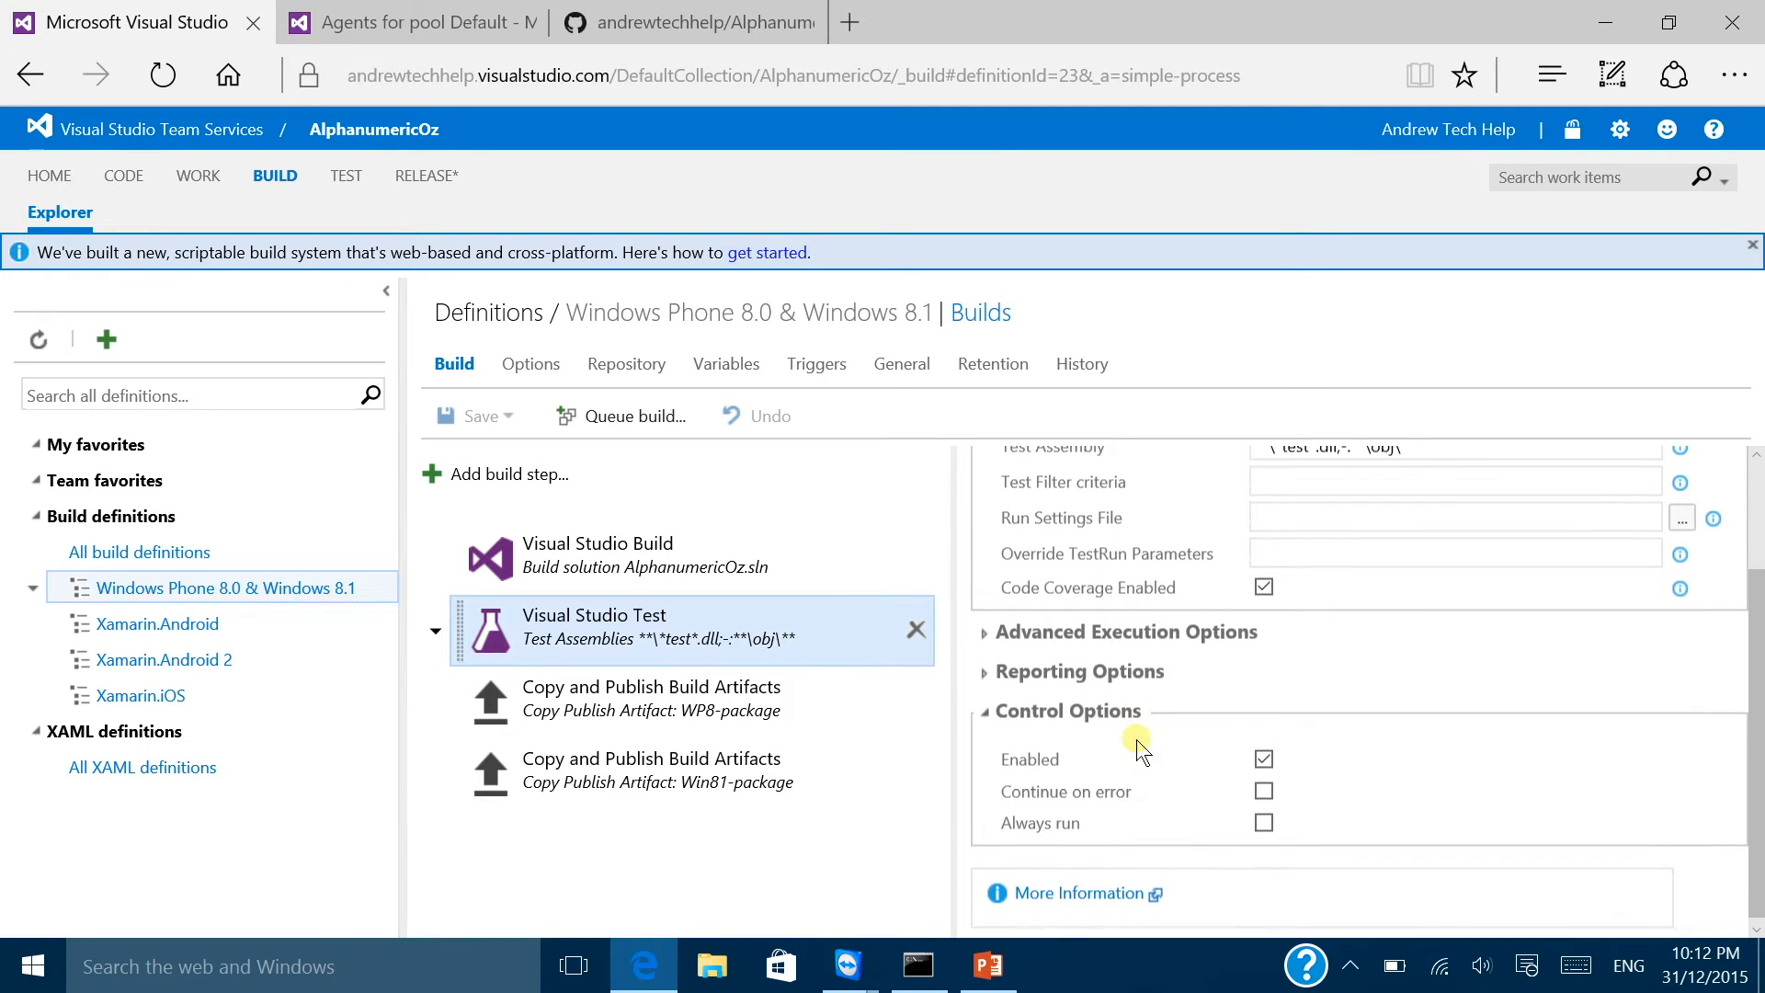
{"action": "left_click", "coordinate": [1139, 635]}
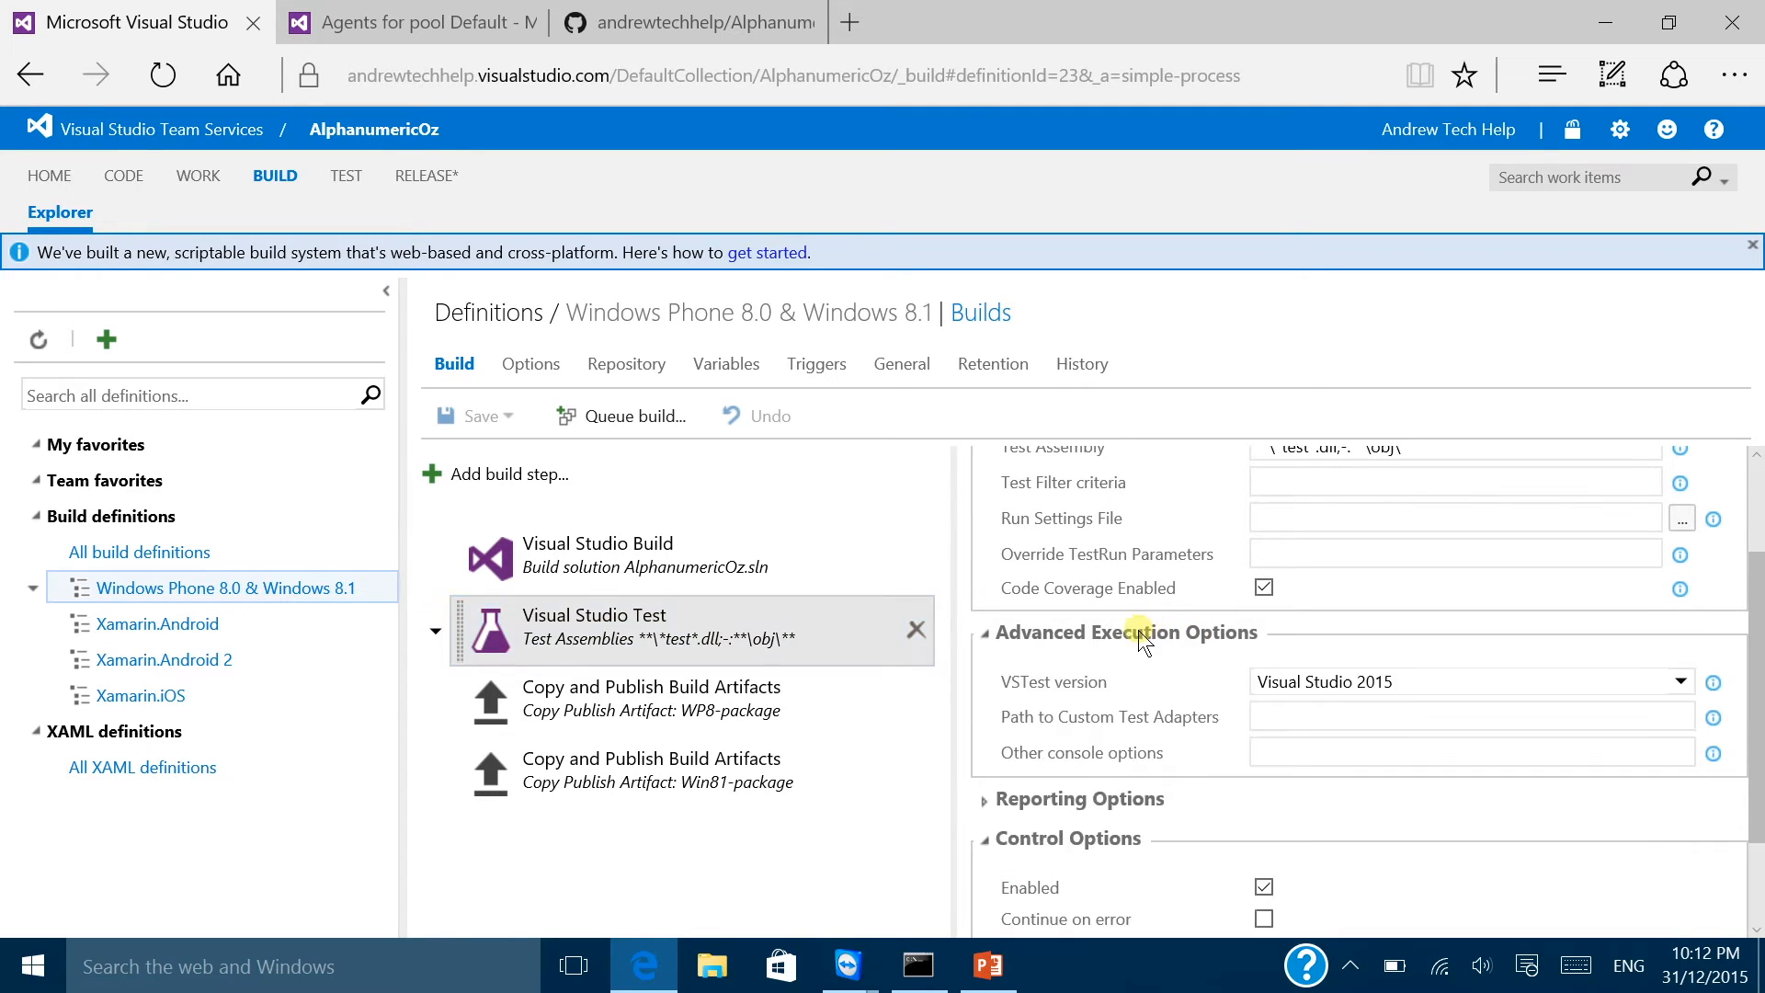
{"action": "scroll", "coordinate": [1379, 658], "scroll_direction": "down", "scroll_amount": 1}
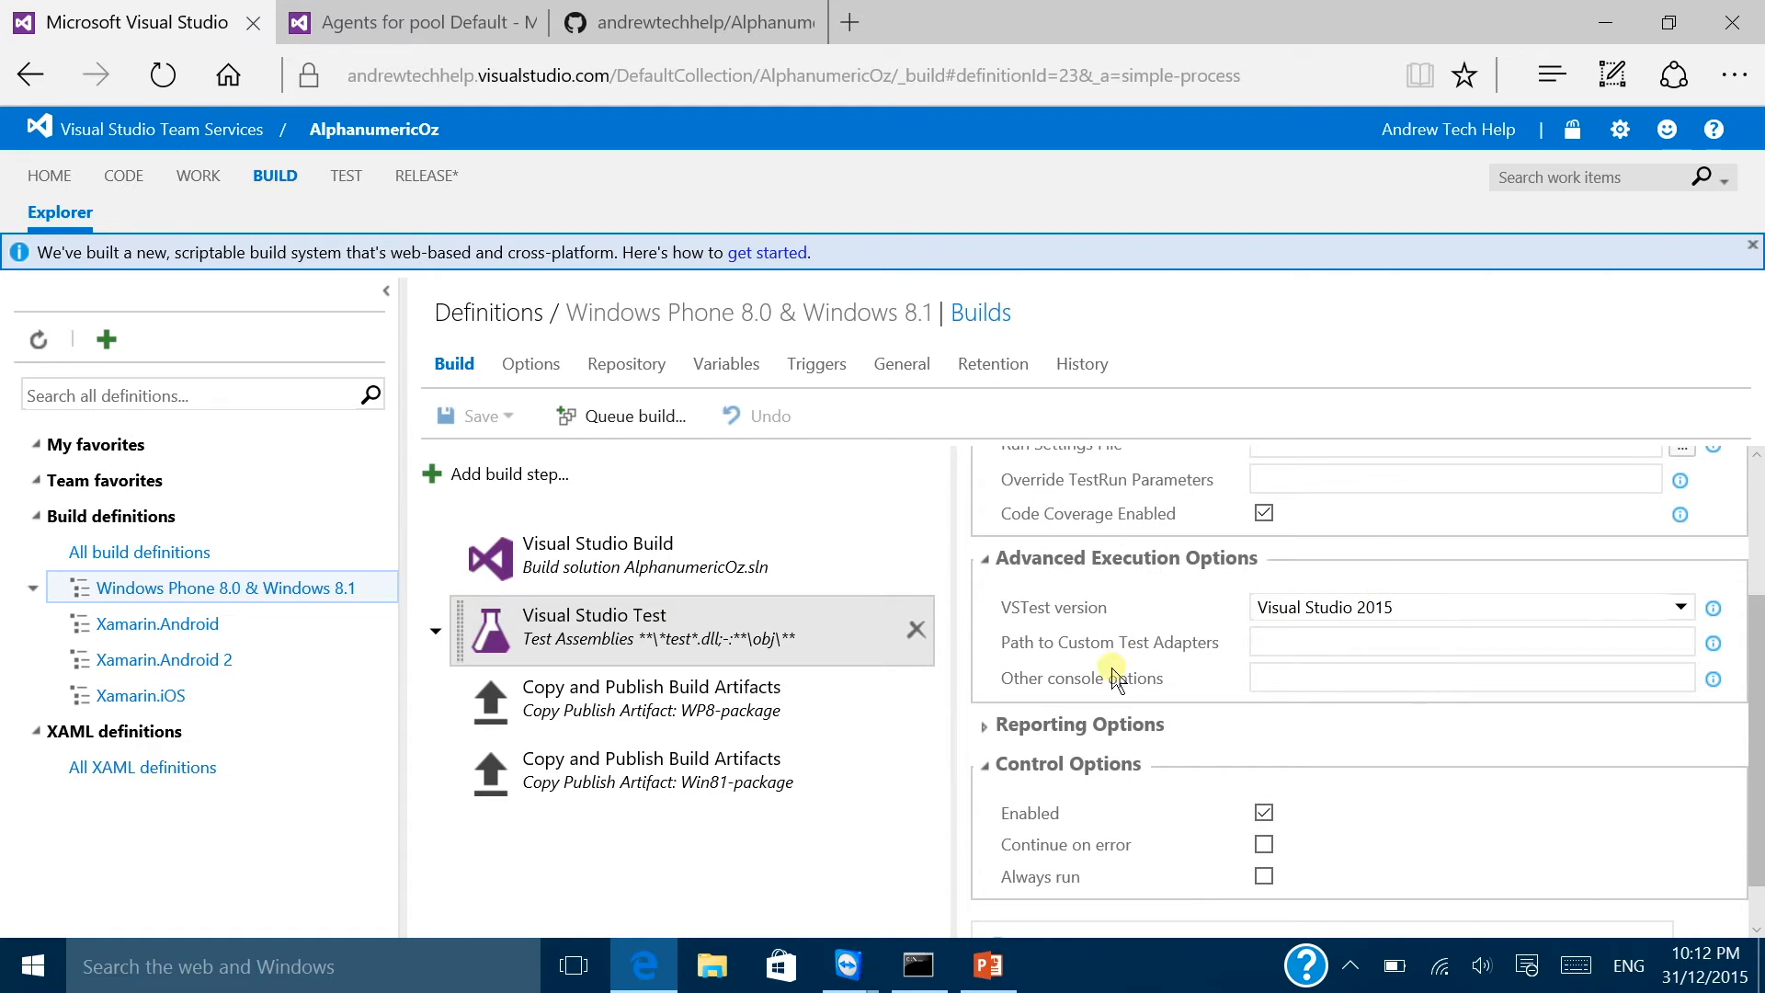
{"action": "left_click", "coordinate": [1099, 735]}
{"action": "scroll", "coordinate": [1087, 709], "scroll_direction": "down", "scroll_amount": 1}
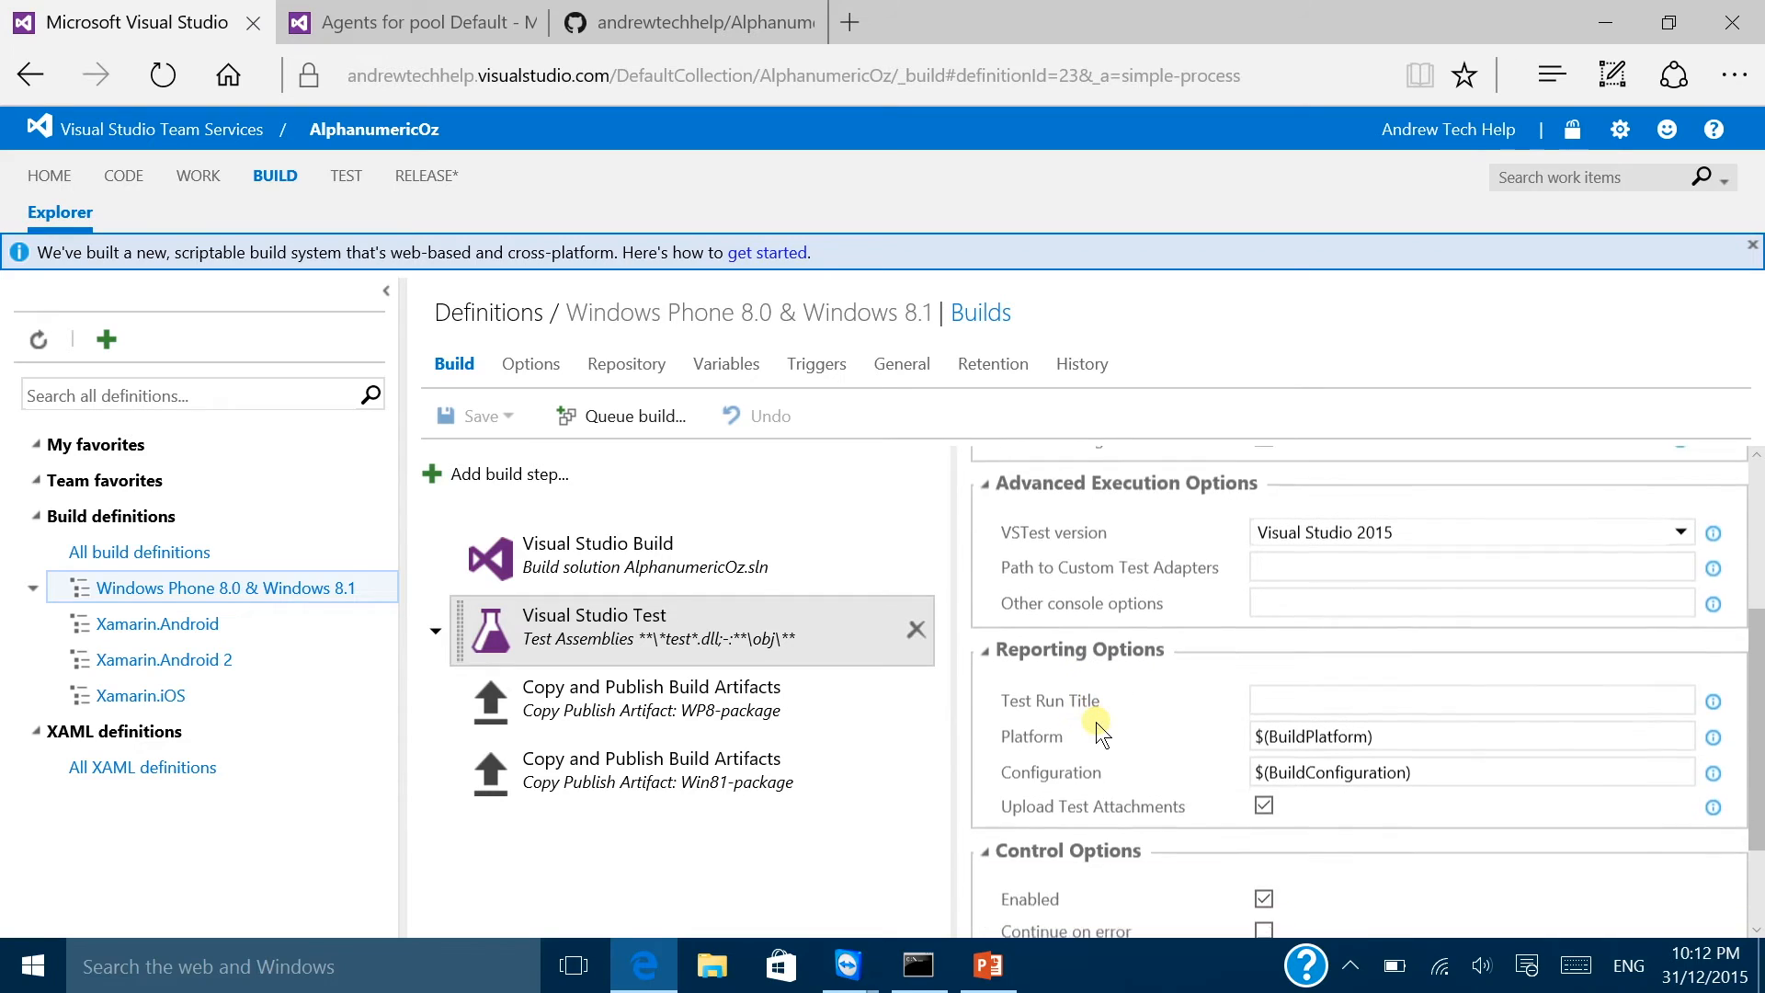
Step: Examine the copy root and contents filter of the WP8-package and Win81-package Copy and Publish Build Artifacts steps
{"action": "left_click", "coordinate": [606, 696]}
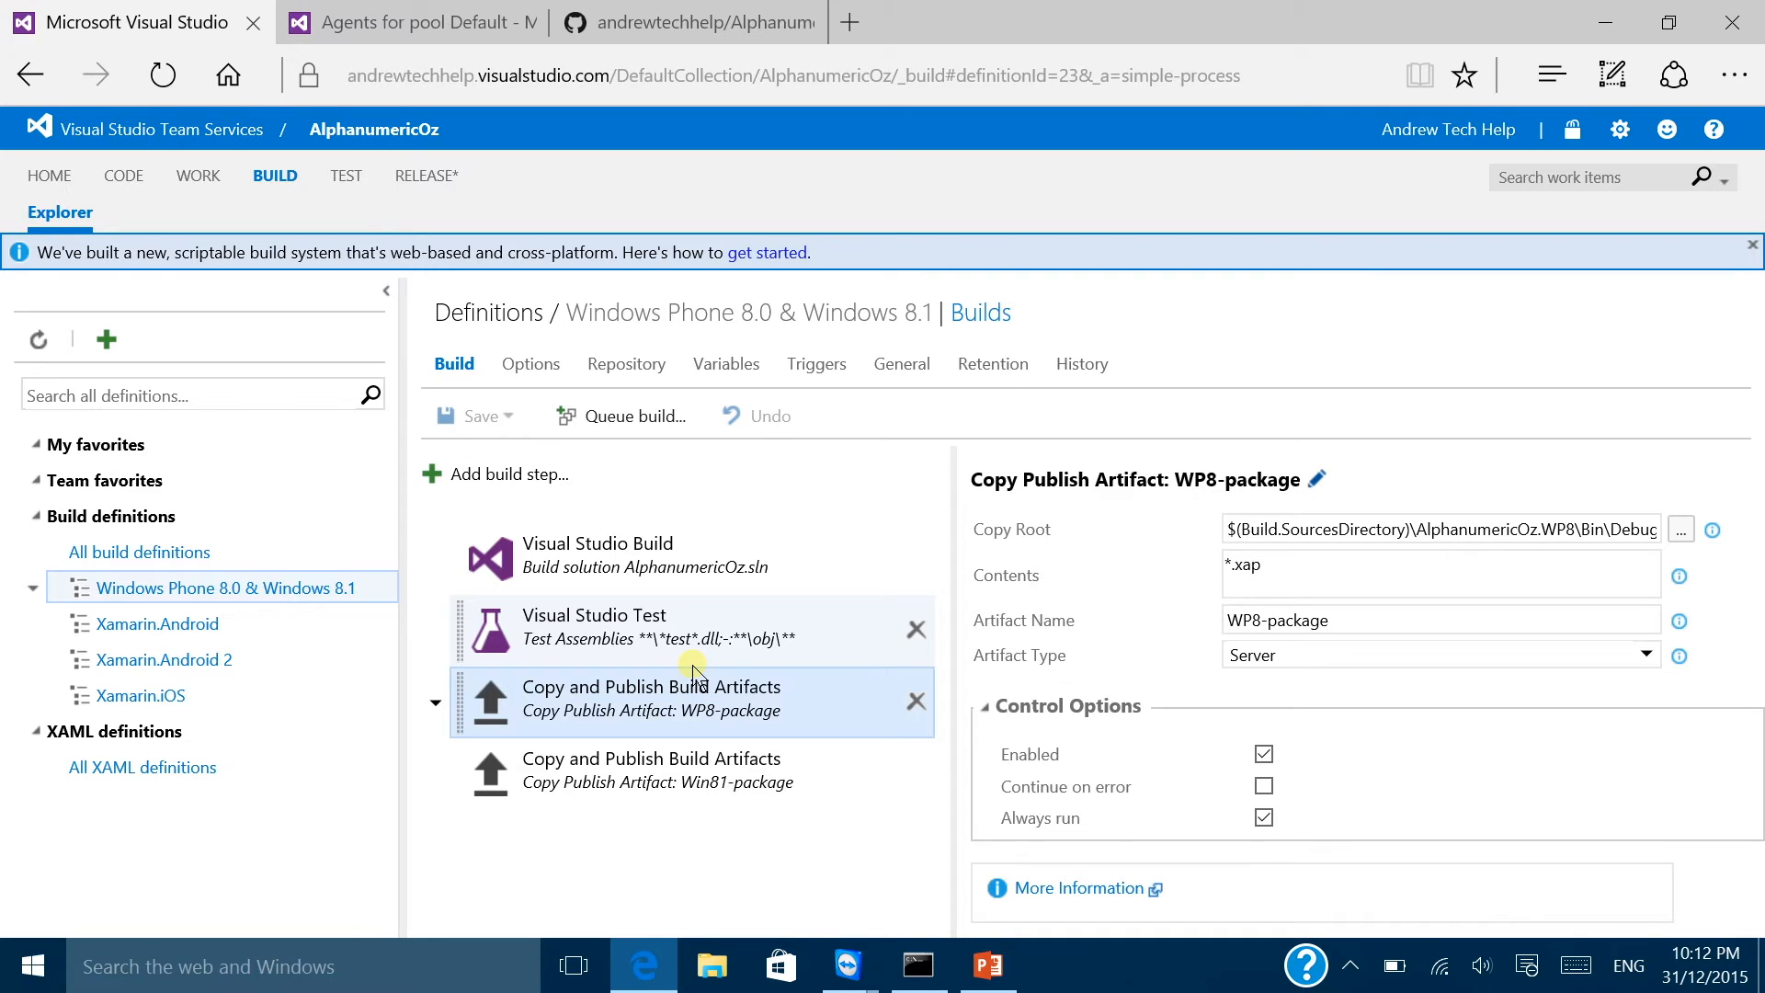
{"action": "left_click_drag", "start_coordinate": [1583, 529], "coordinate": [1650, 530]}
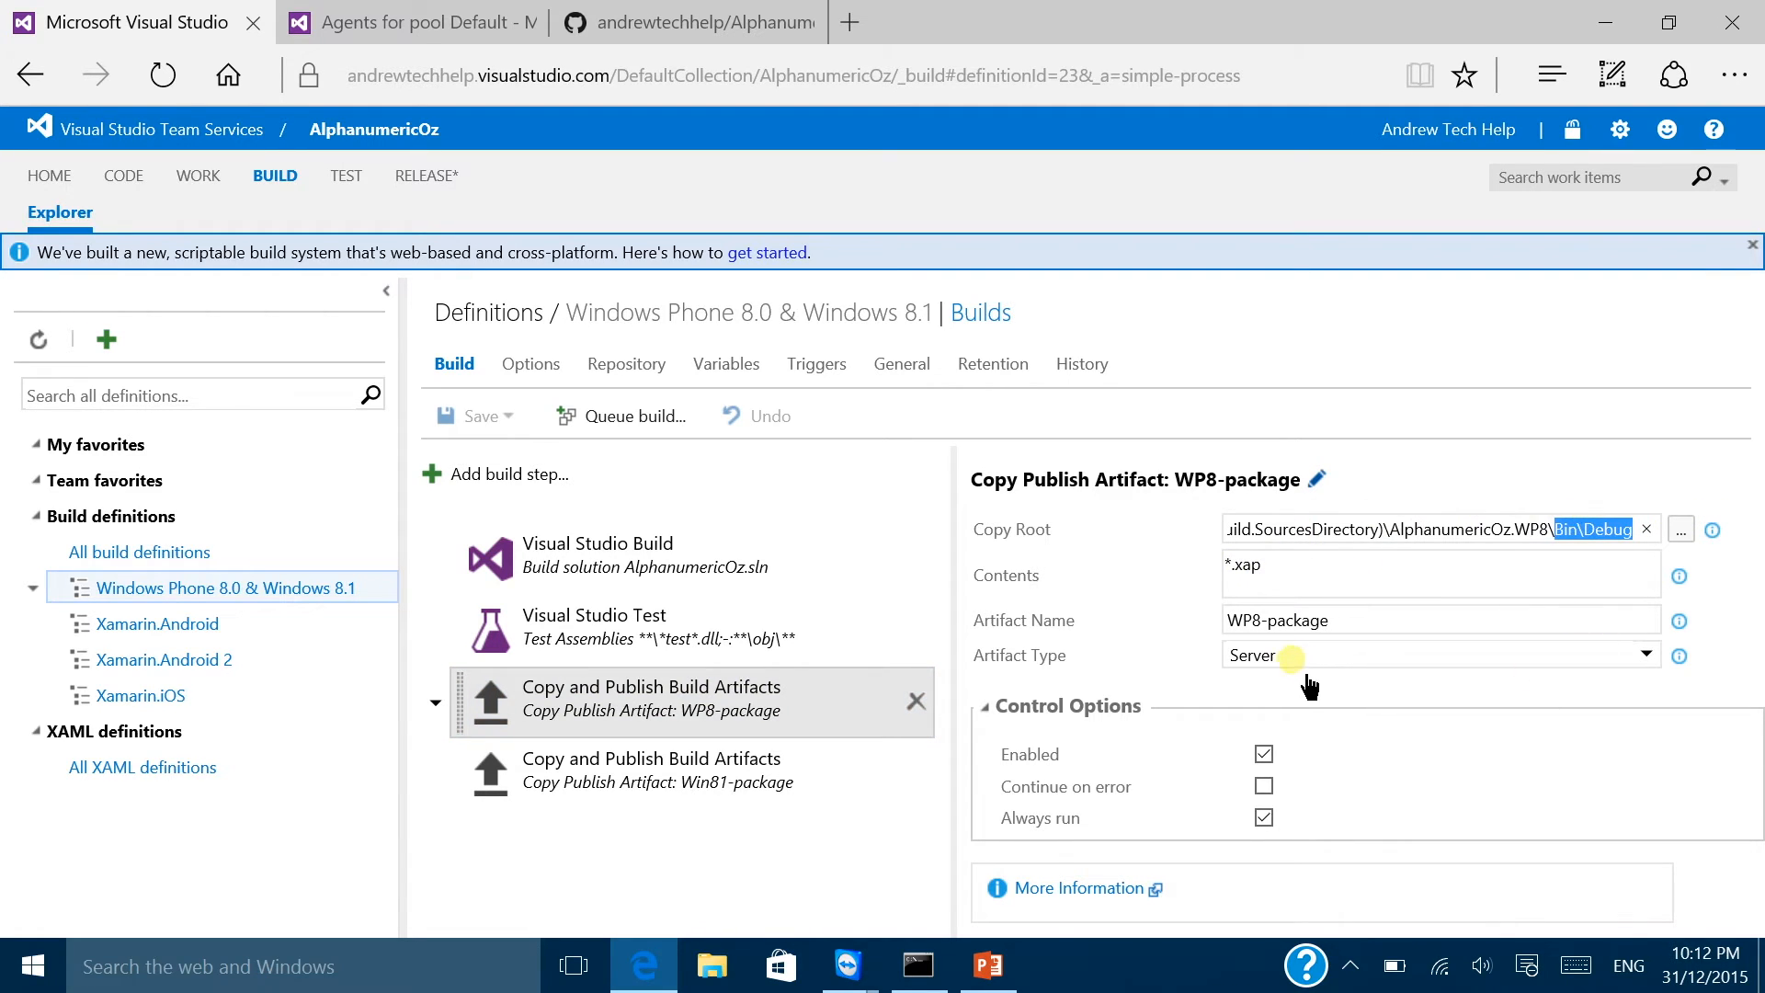
{"action": "left_click", "coordinate": [677, 777]}
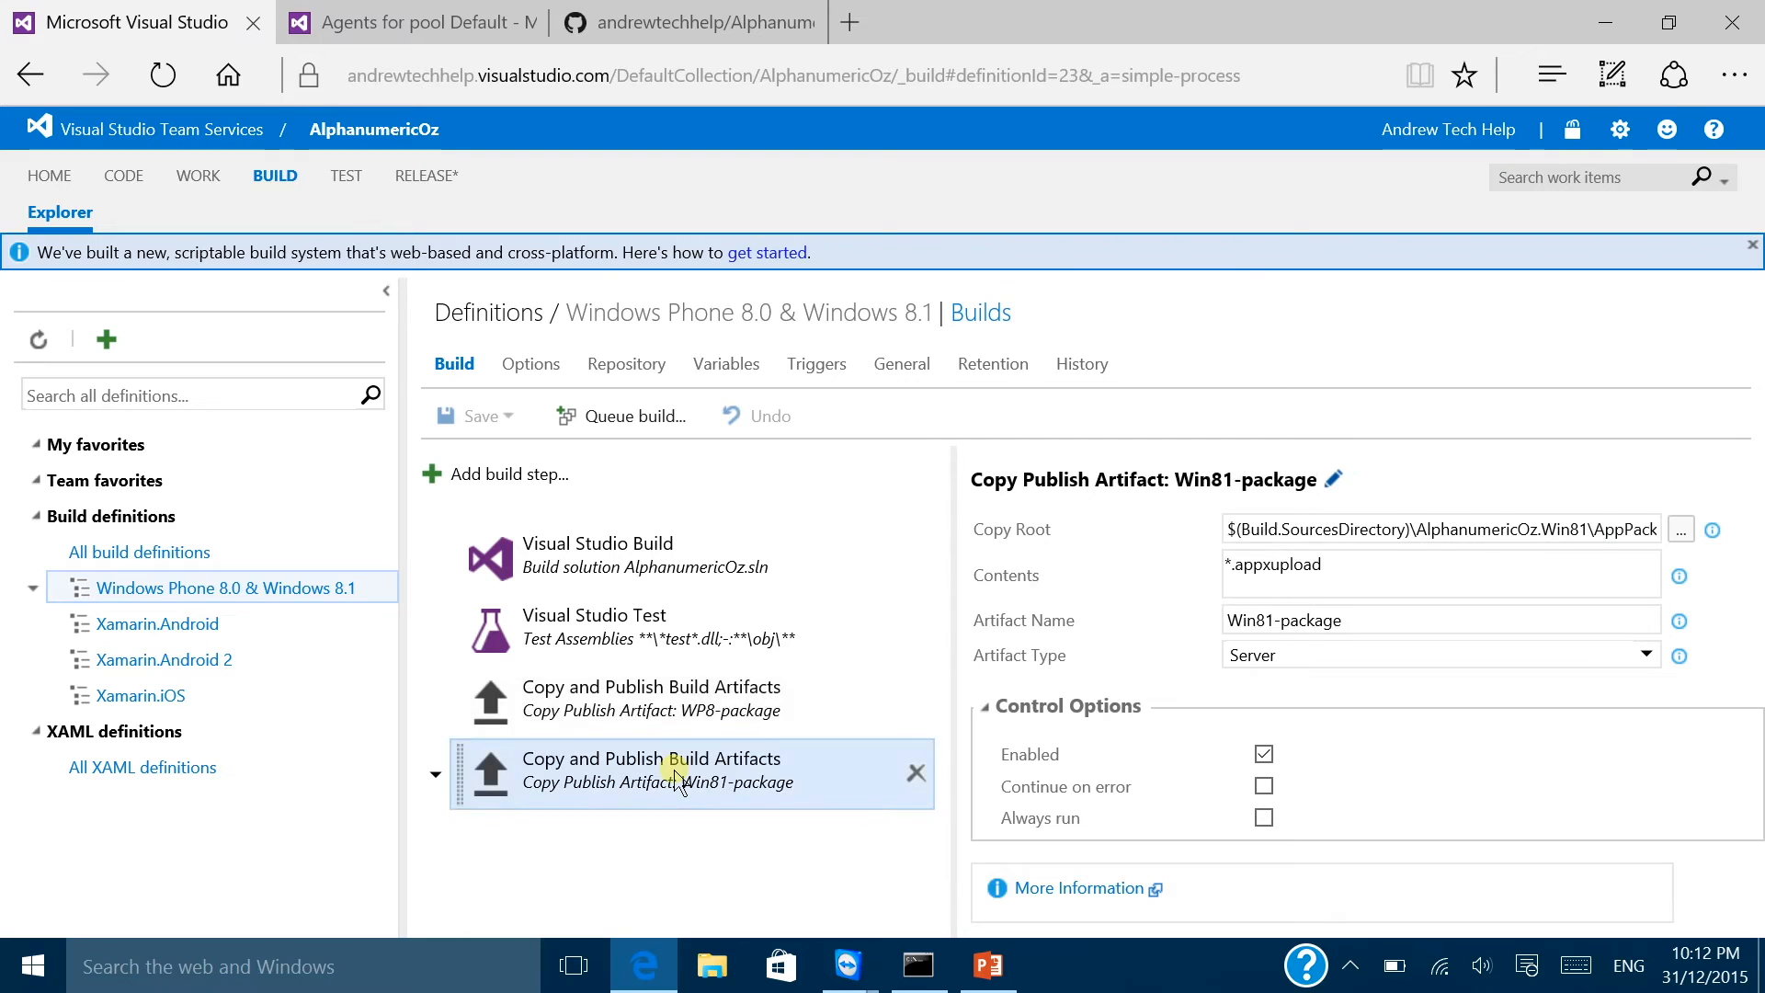
{"action": "left_click", "coordinate": [1243, 530]}
{"action": "left_click_drag", "start_coordinate": [1256, 551], "coordinate": [1316, 607]}
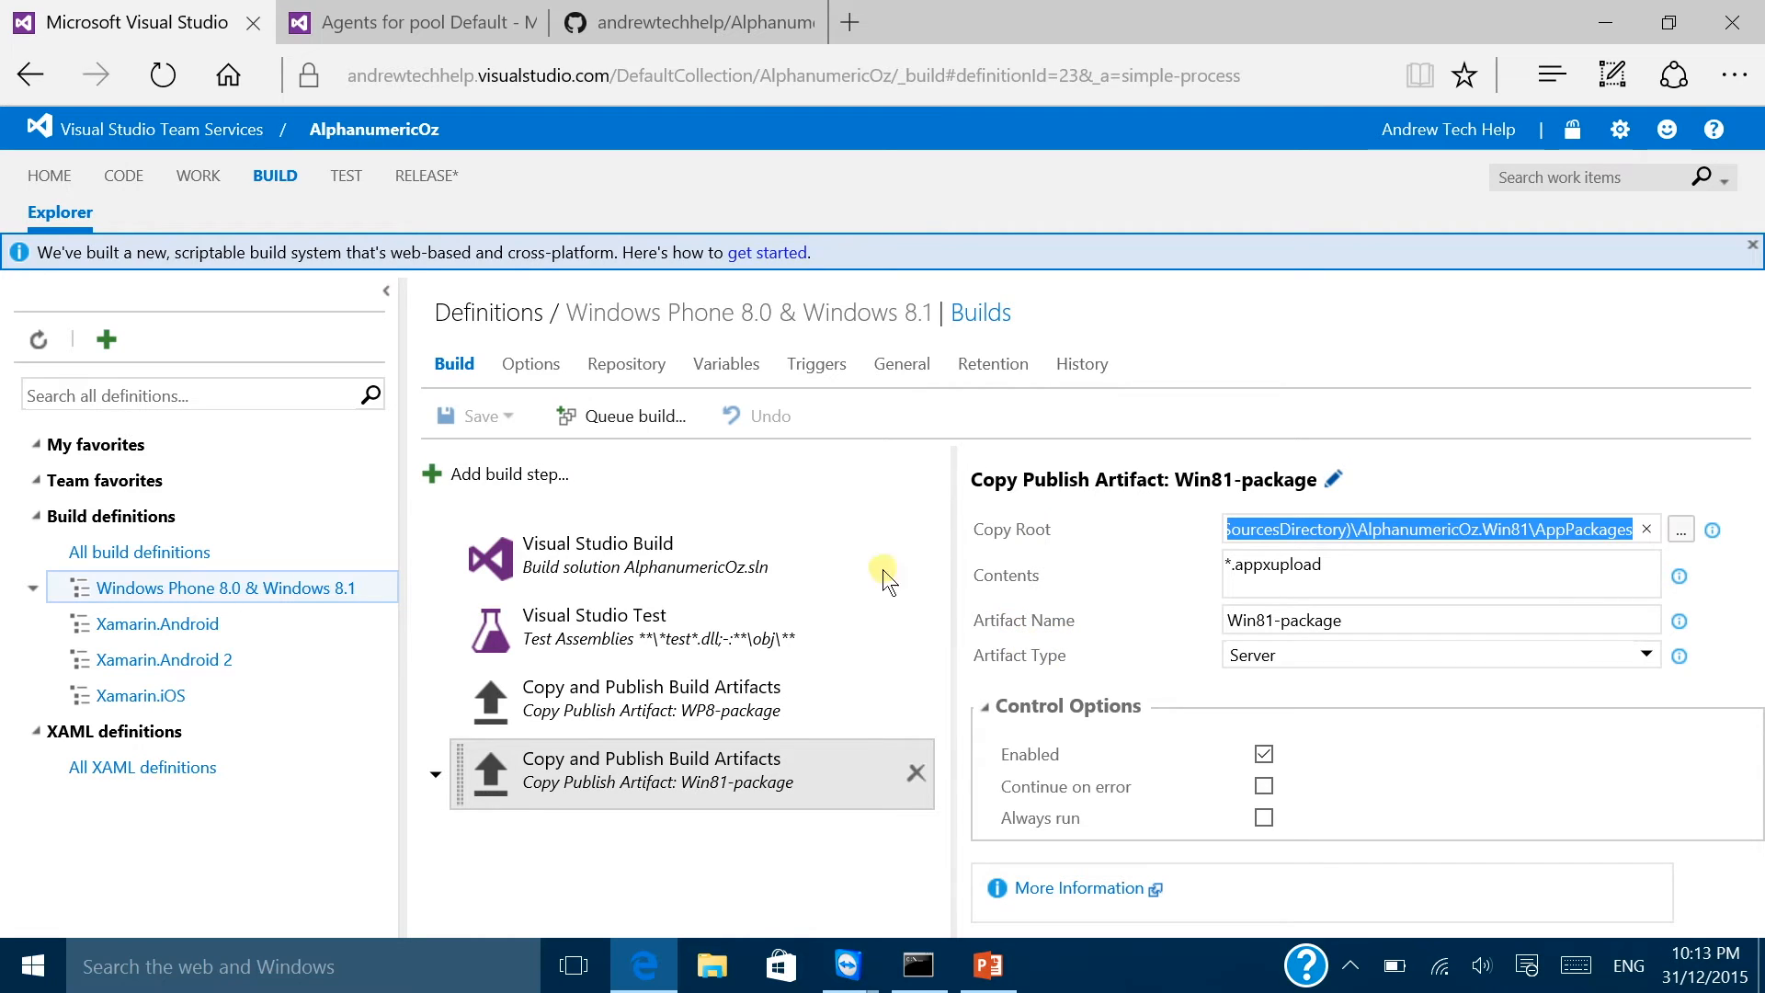
Step: Review the Windows Phone 8.0 & Windows 8.1 definition's options, repository settings and variables
{"action": "left_click", "coordinate": [531, 364]}
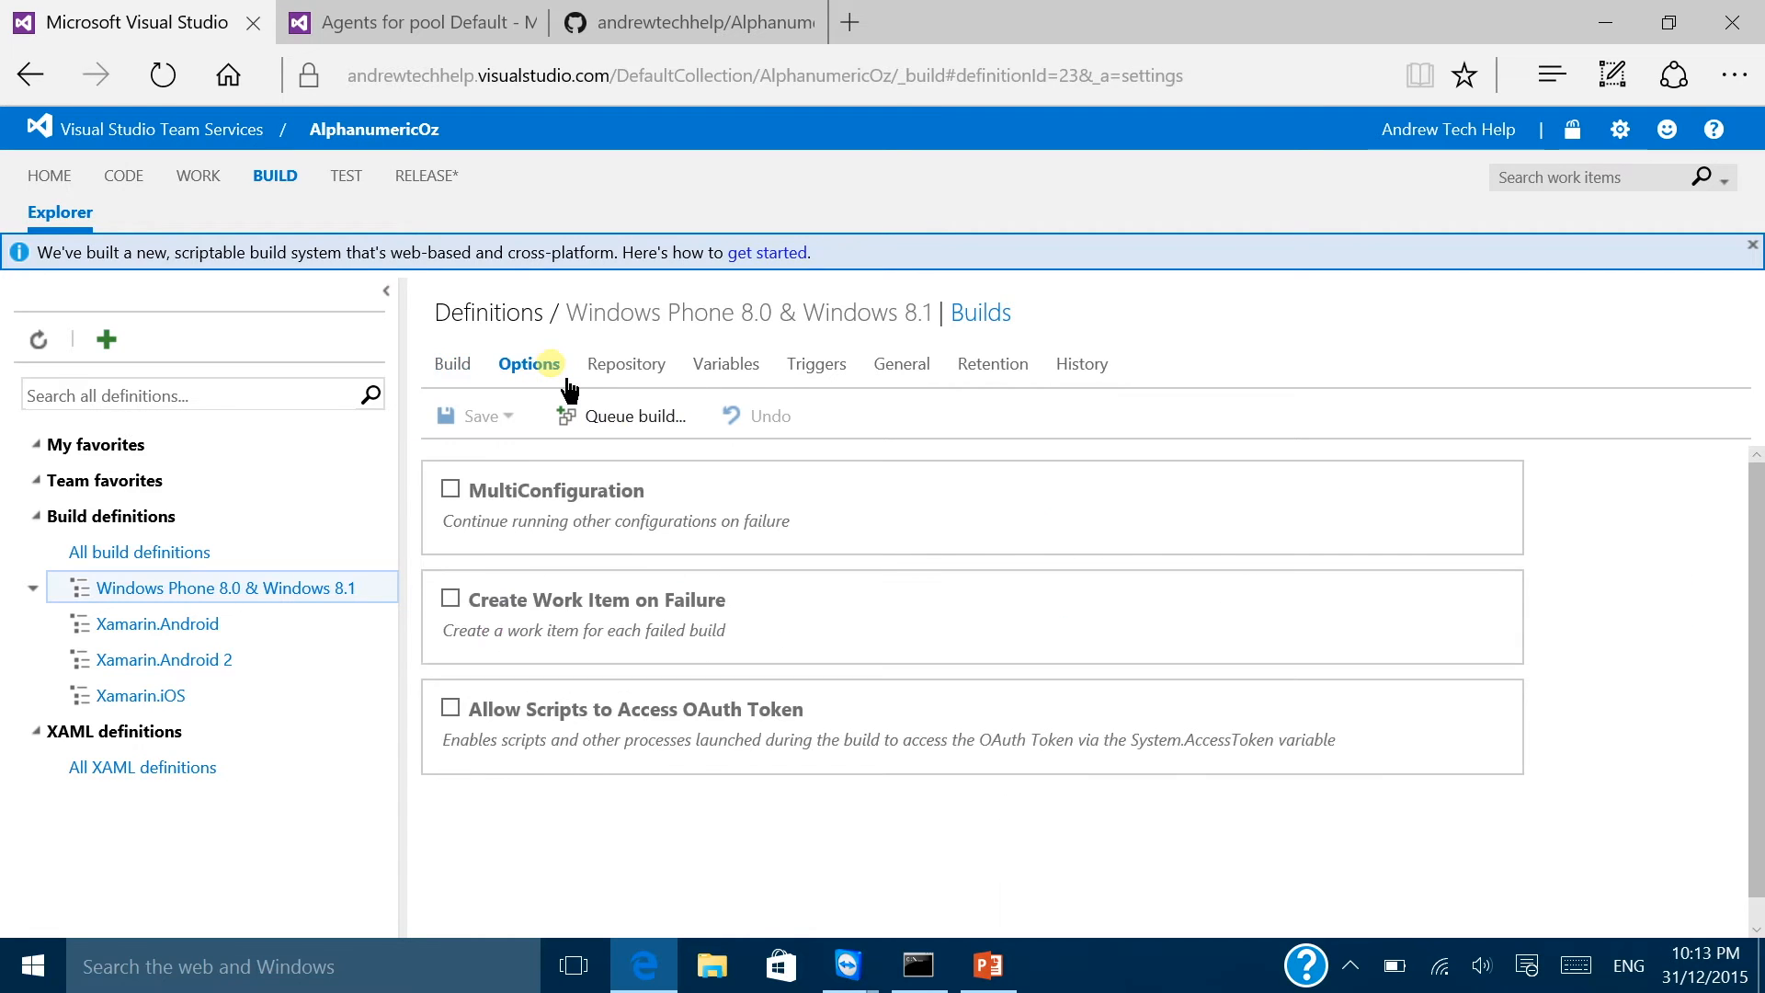
{"action": "left_click", "coordinate": [649, 366]}
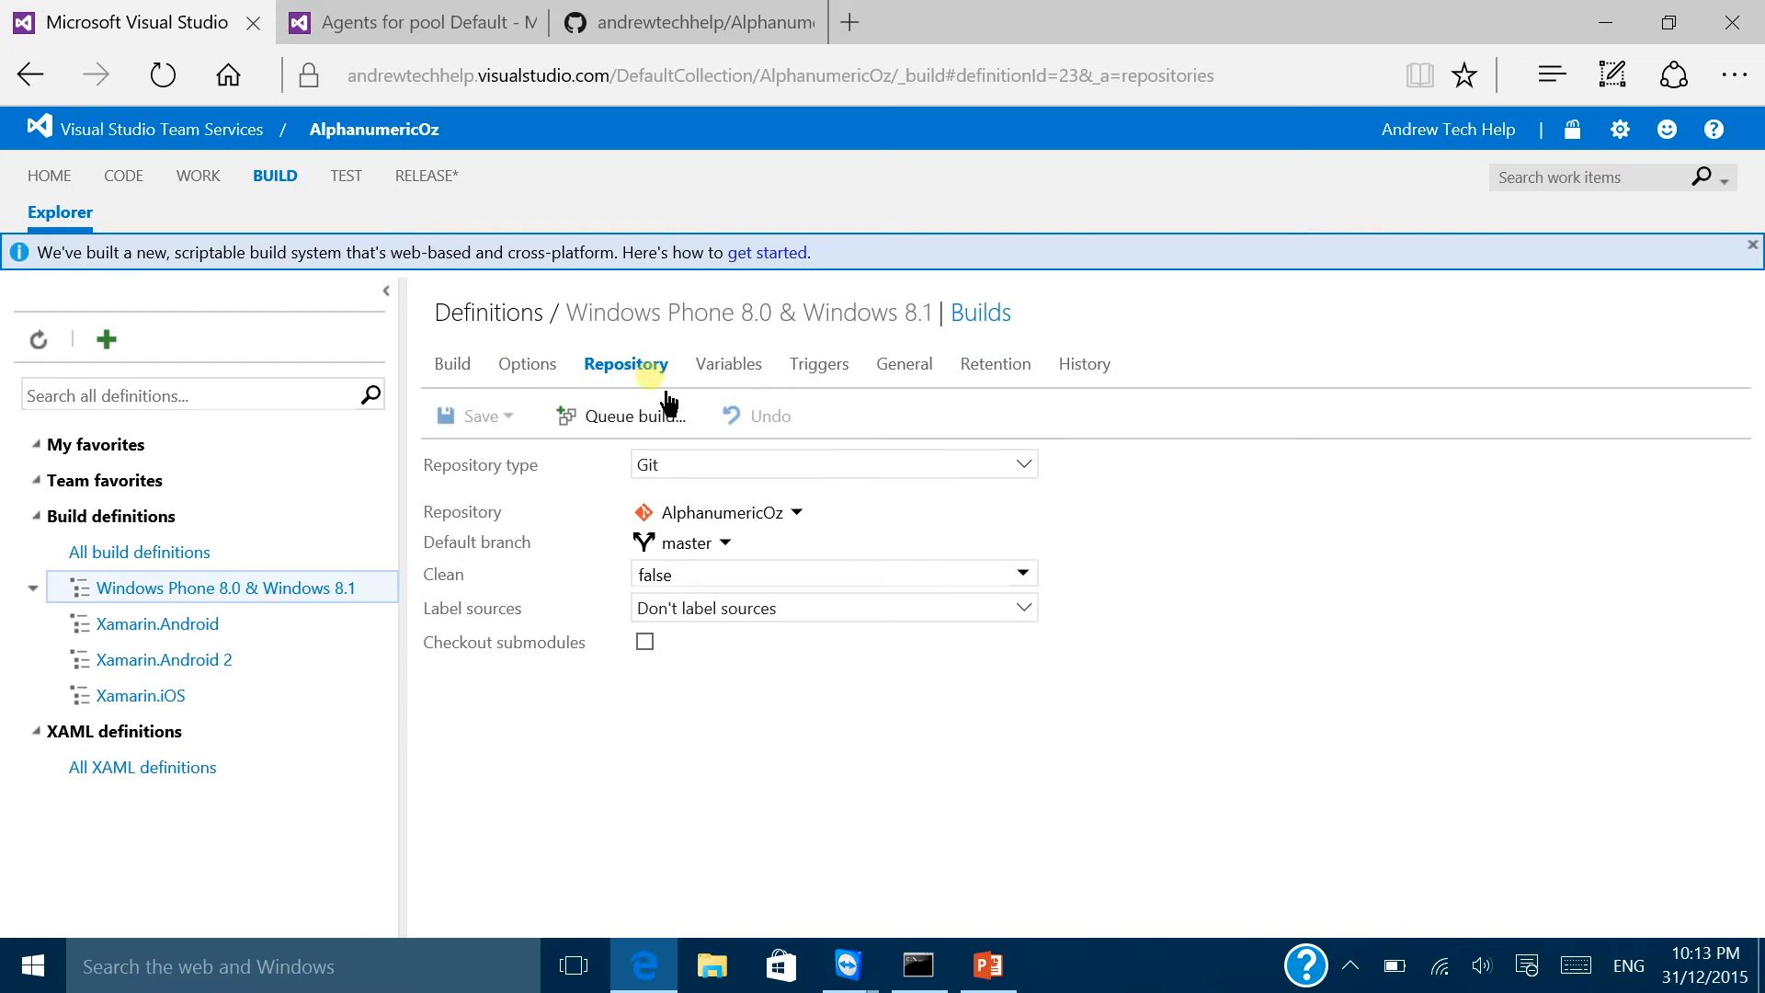
{"action": "left_click", "coordinate": [727, 372]}
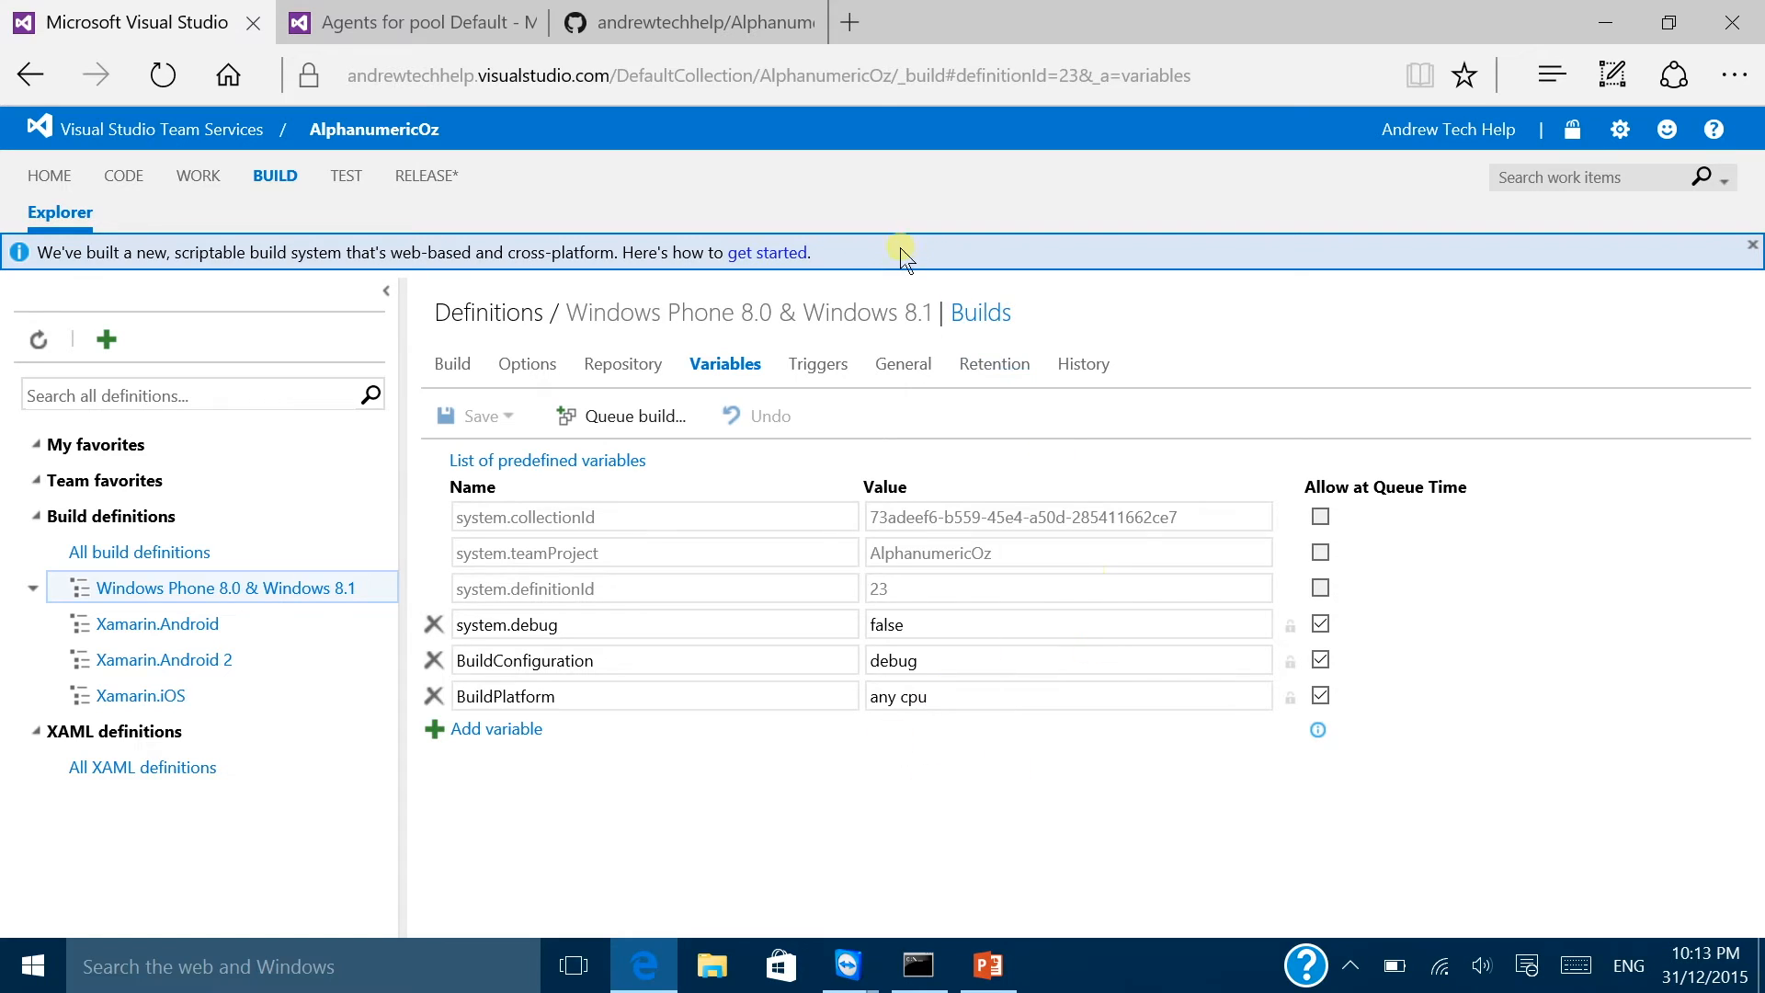
Step: Enable the continuous integration trigger for Windows Phone 8.0 & Windows 8.1, check the general settings, and save the definition without a comment
{"action": "left_click", "coordinate": [818, 366]}
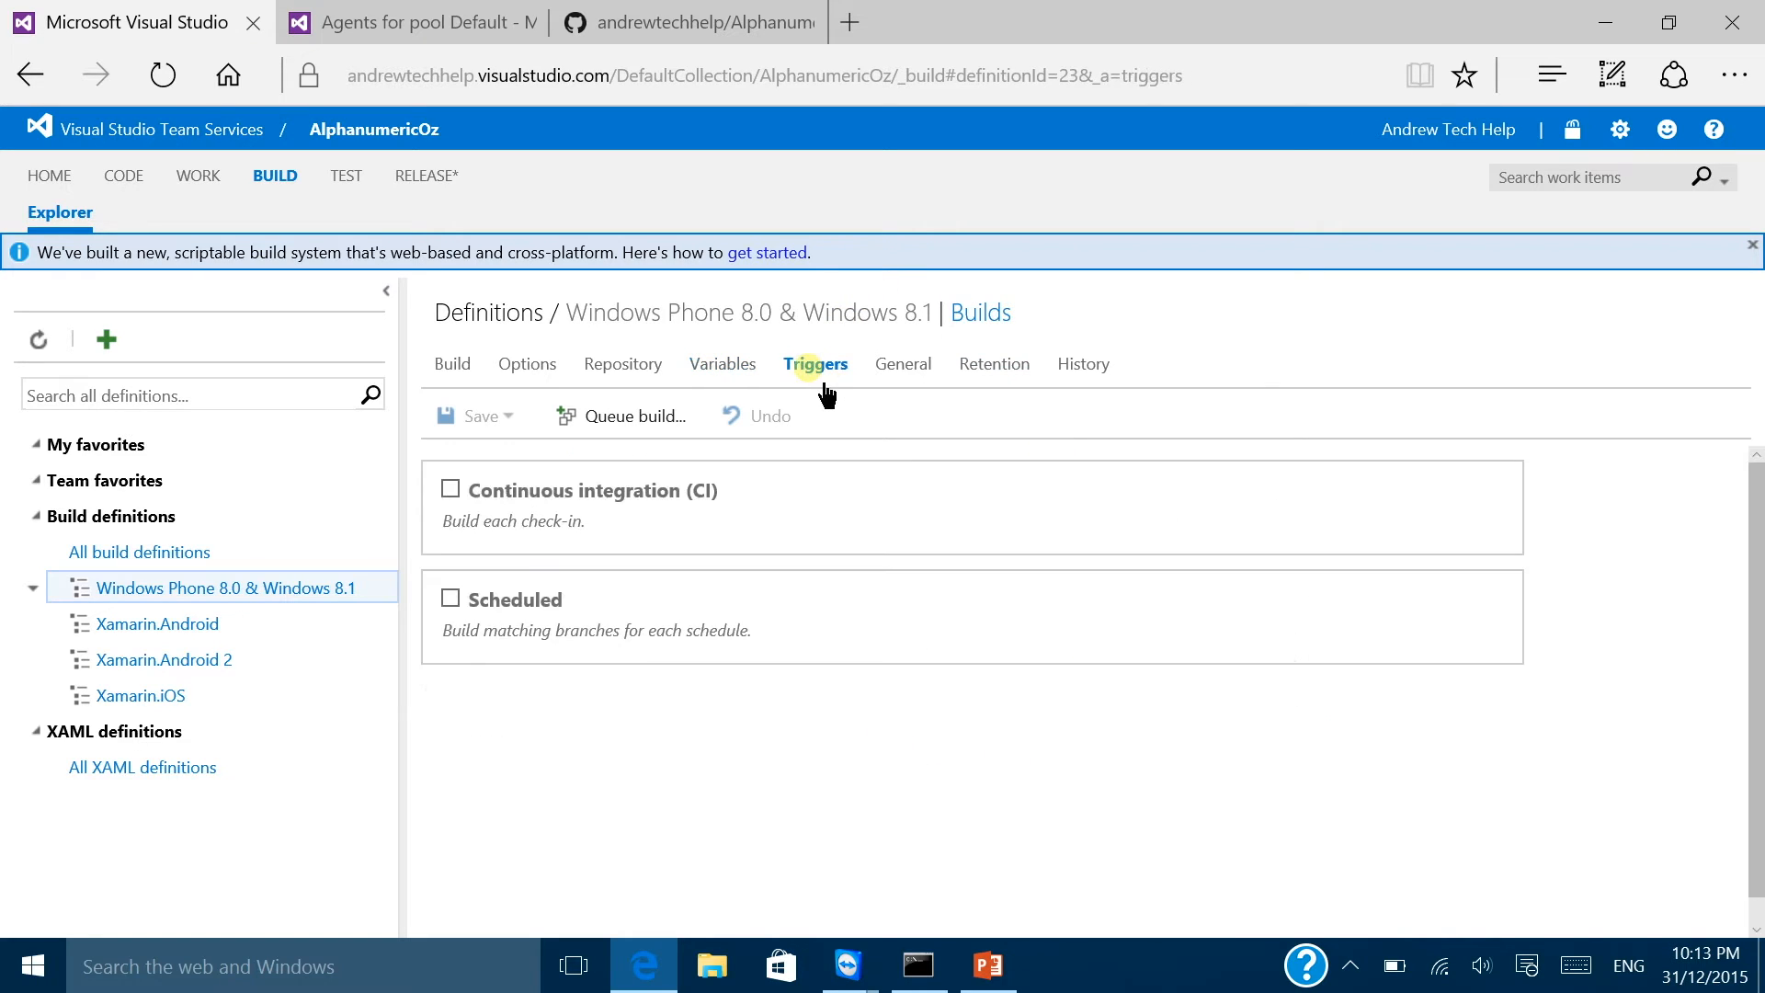
{"action": "left_click", "coordinate": [597, 489]}
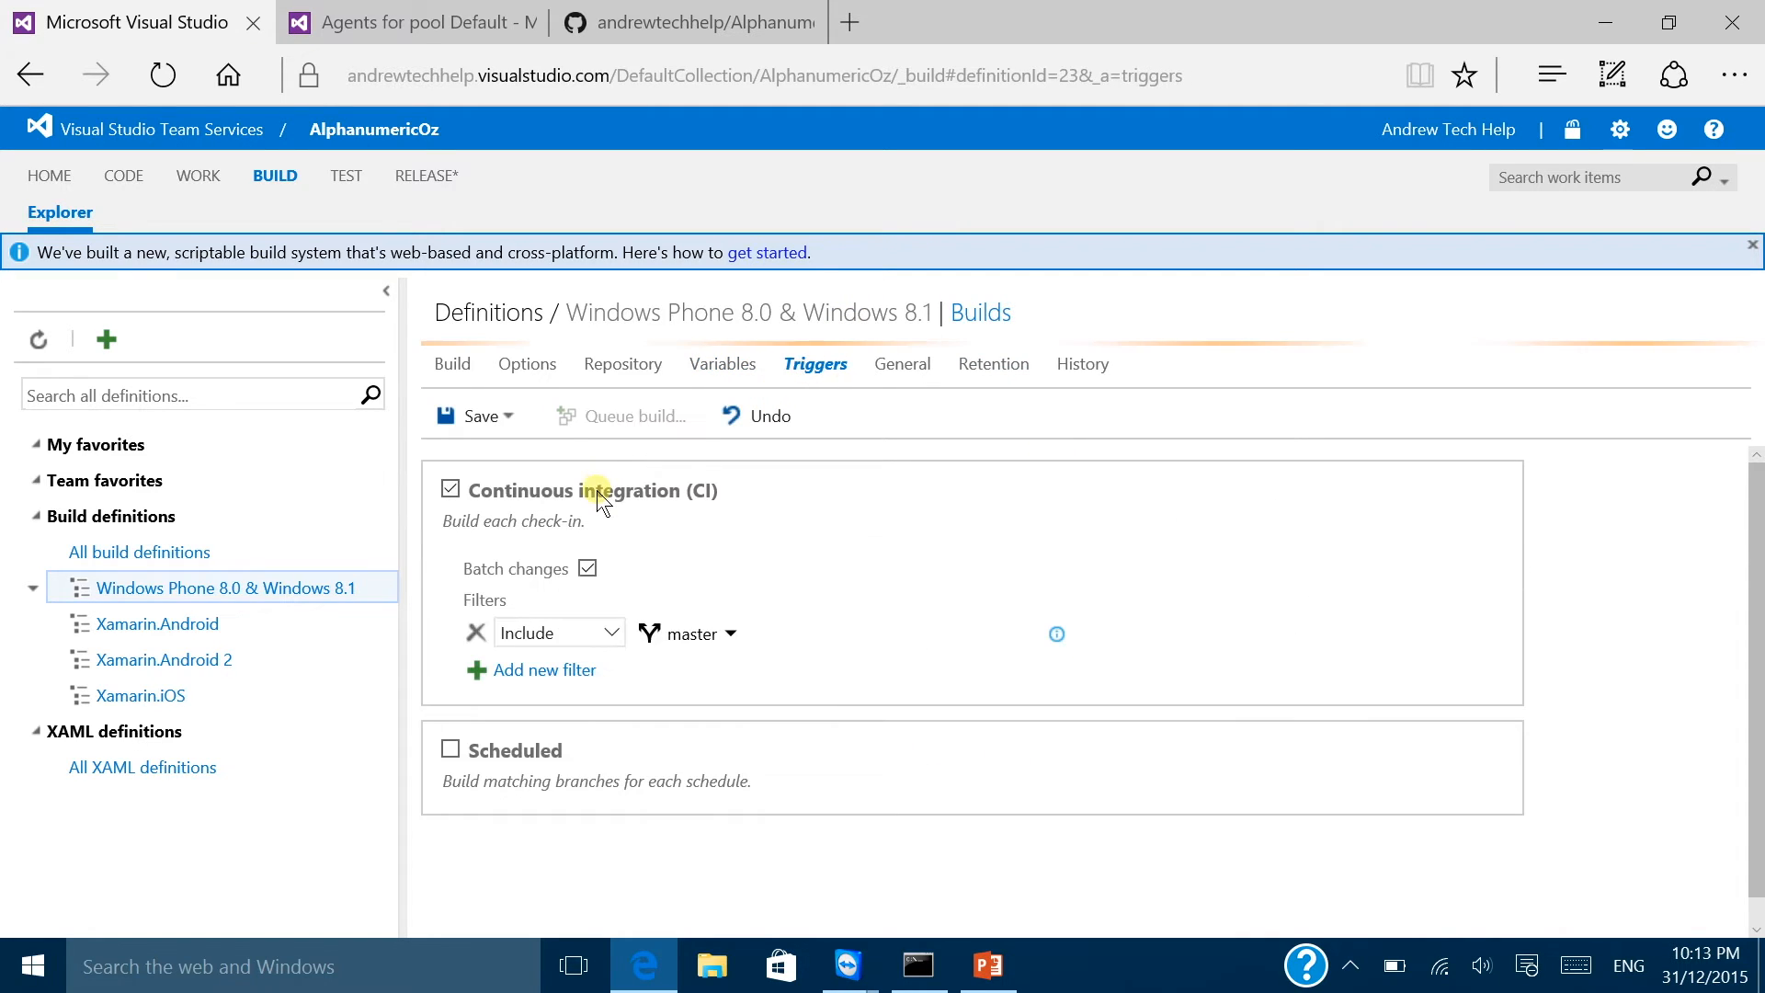
{"action": "left_click", "coordinate": [934, 370]}
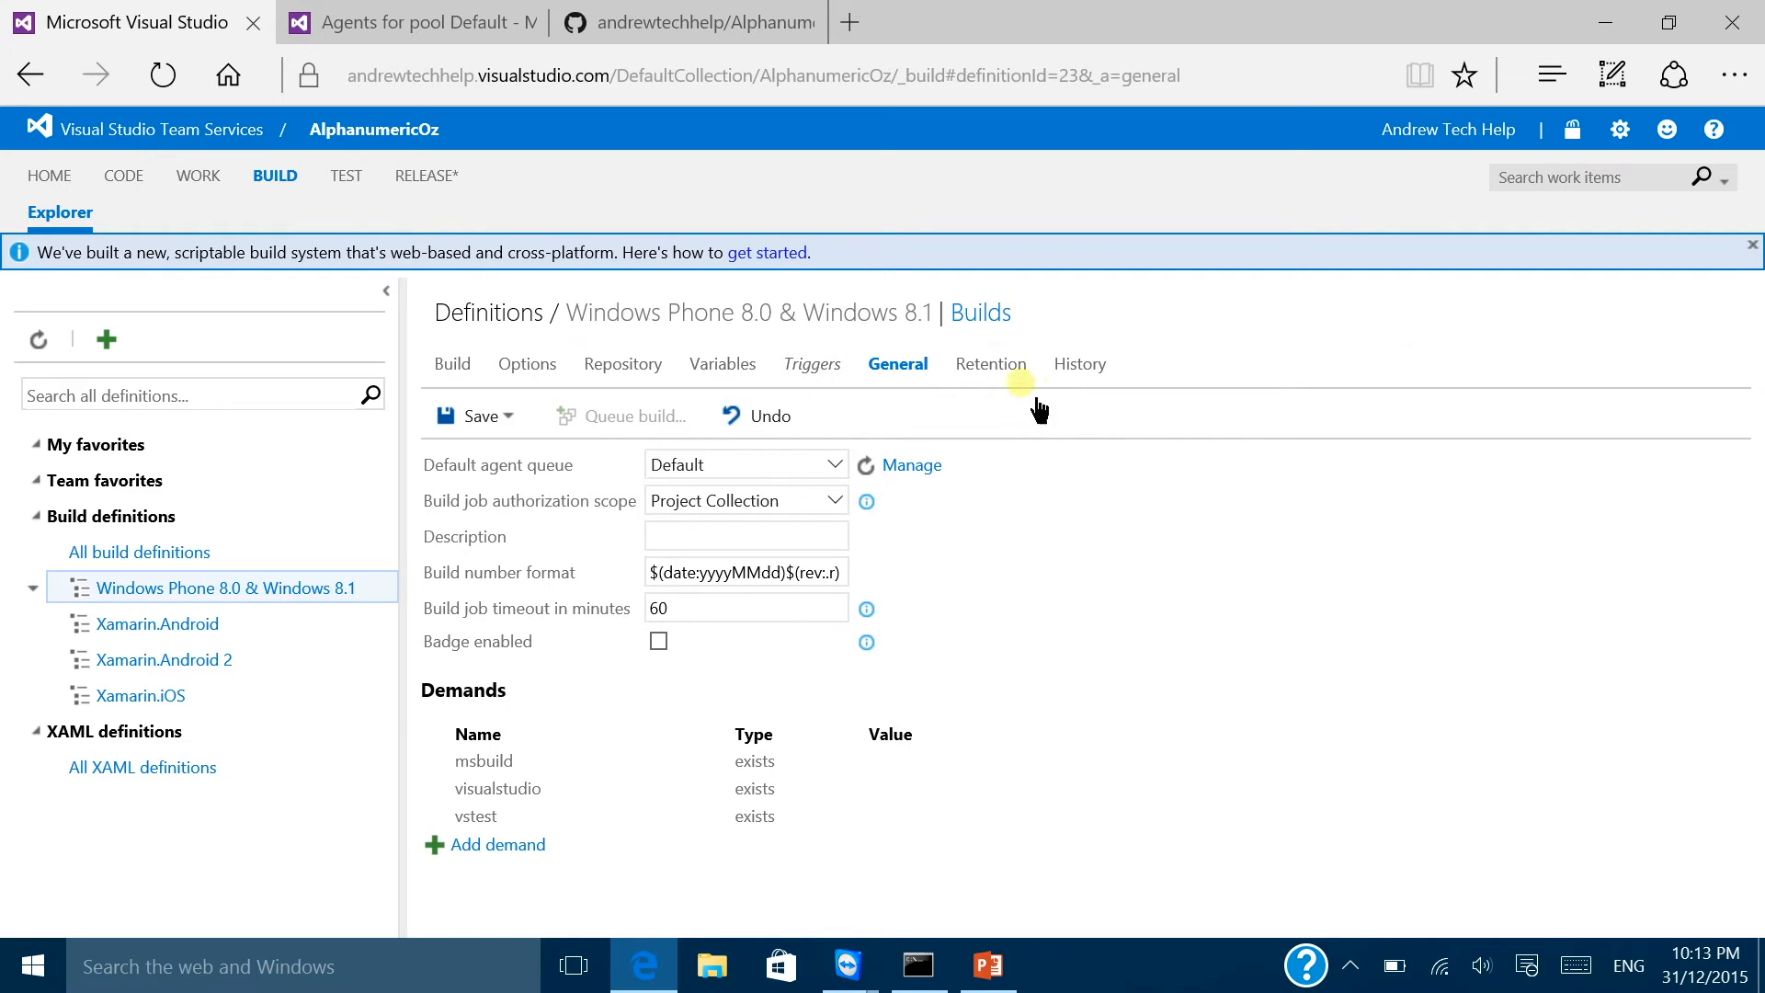
{"action": "left_click", "coordinate": [449, 418]}
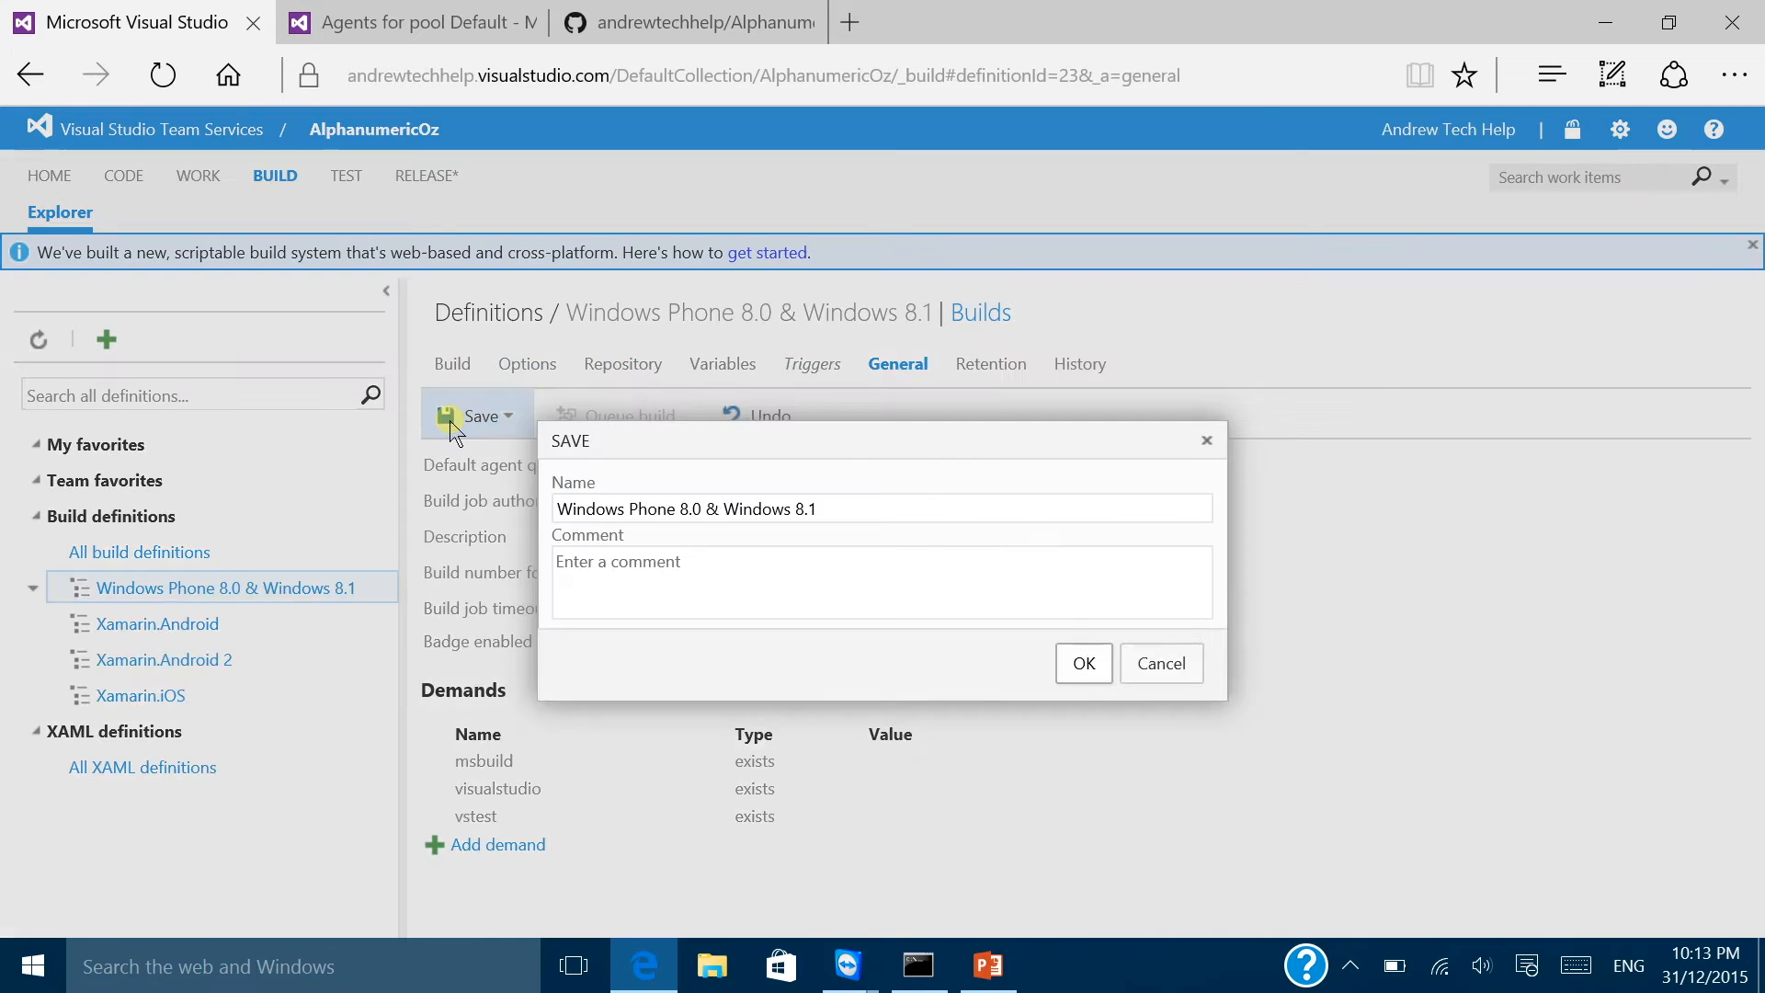
{"action": "left_click", "coordinate": [1081, 663]}
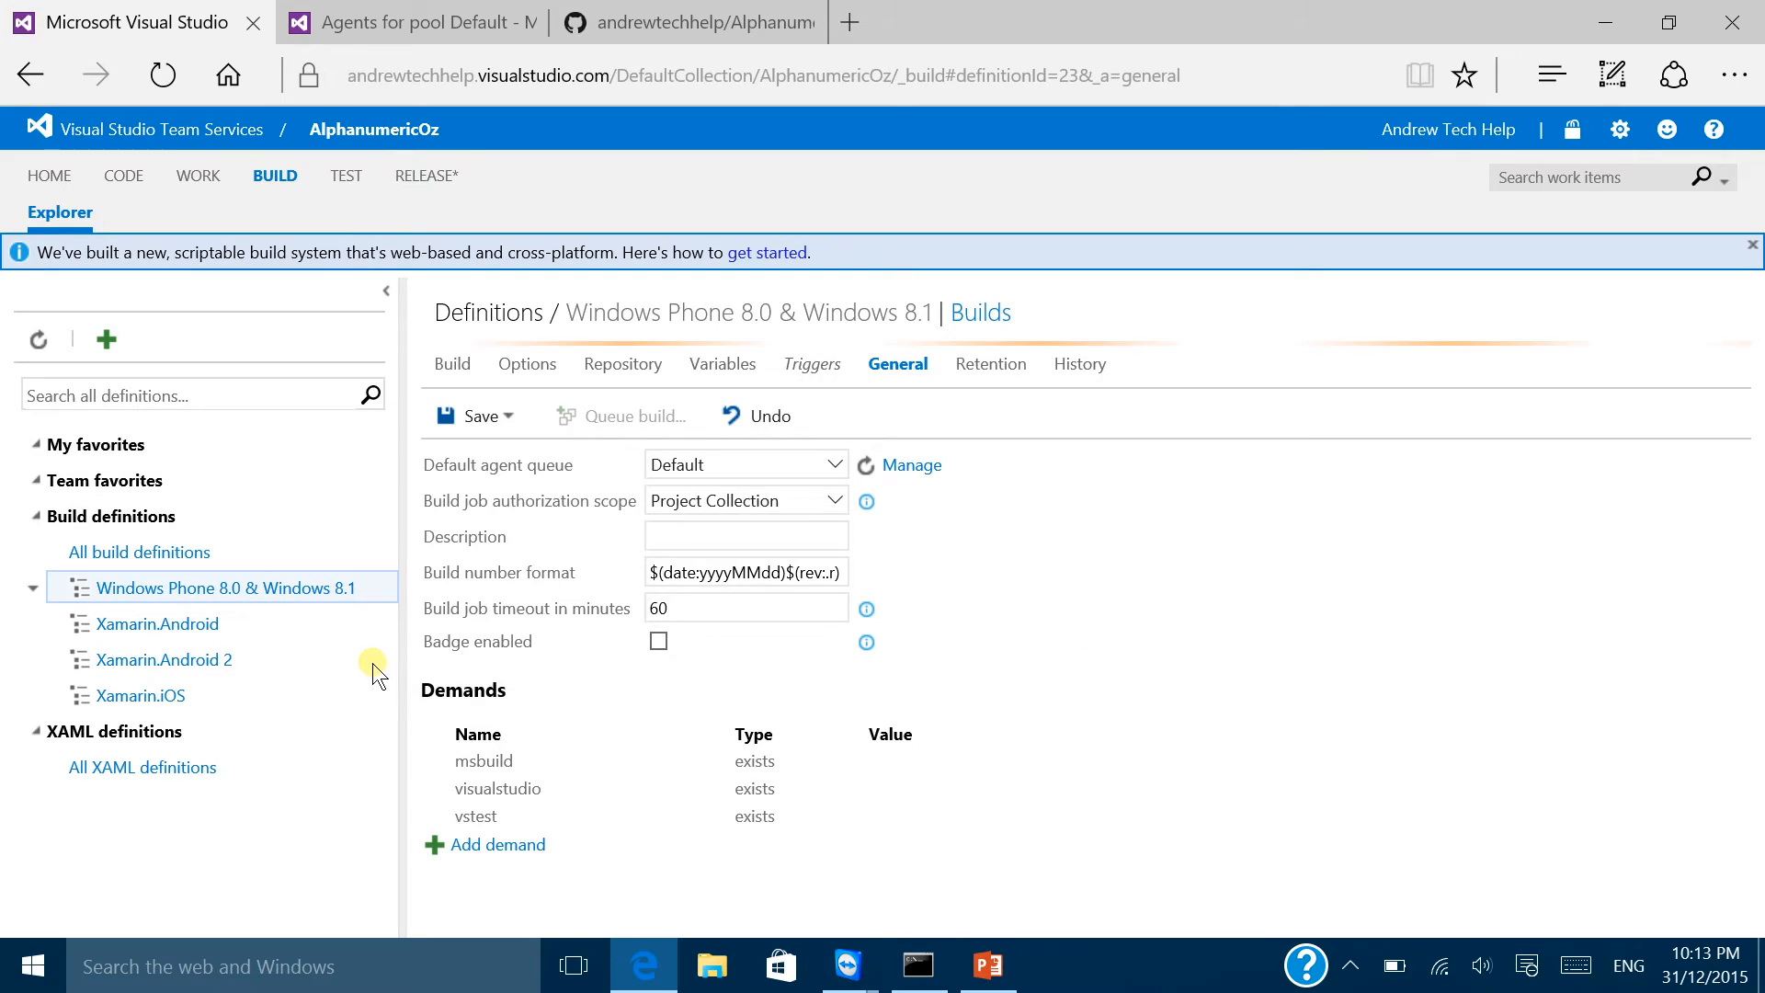
Step: Open the most recent completed Xamarin.iOS build and review its summary and artifacts
{"action": "left_click", "coordinate": [142, 691]}
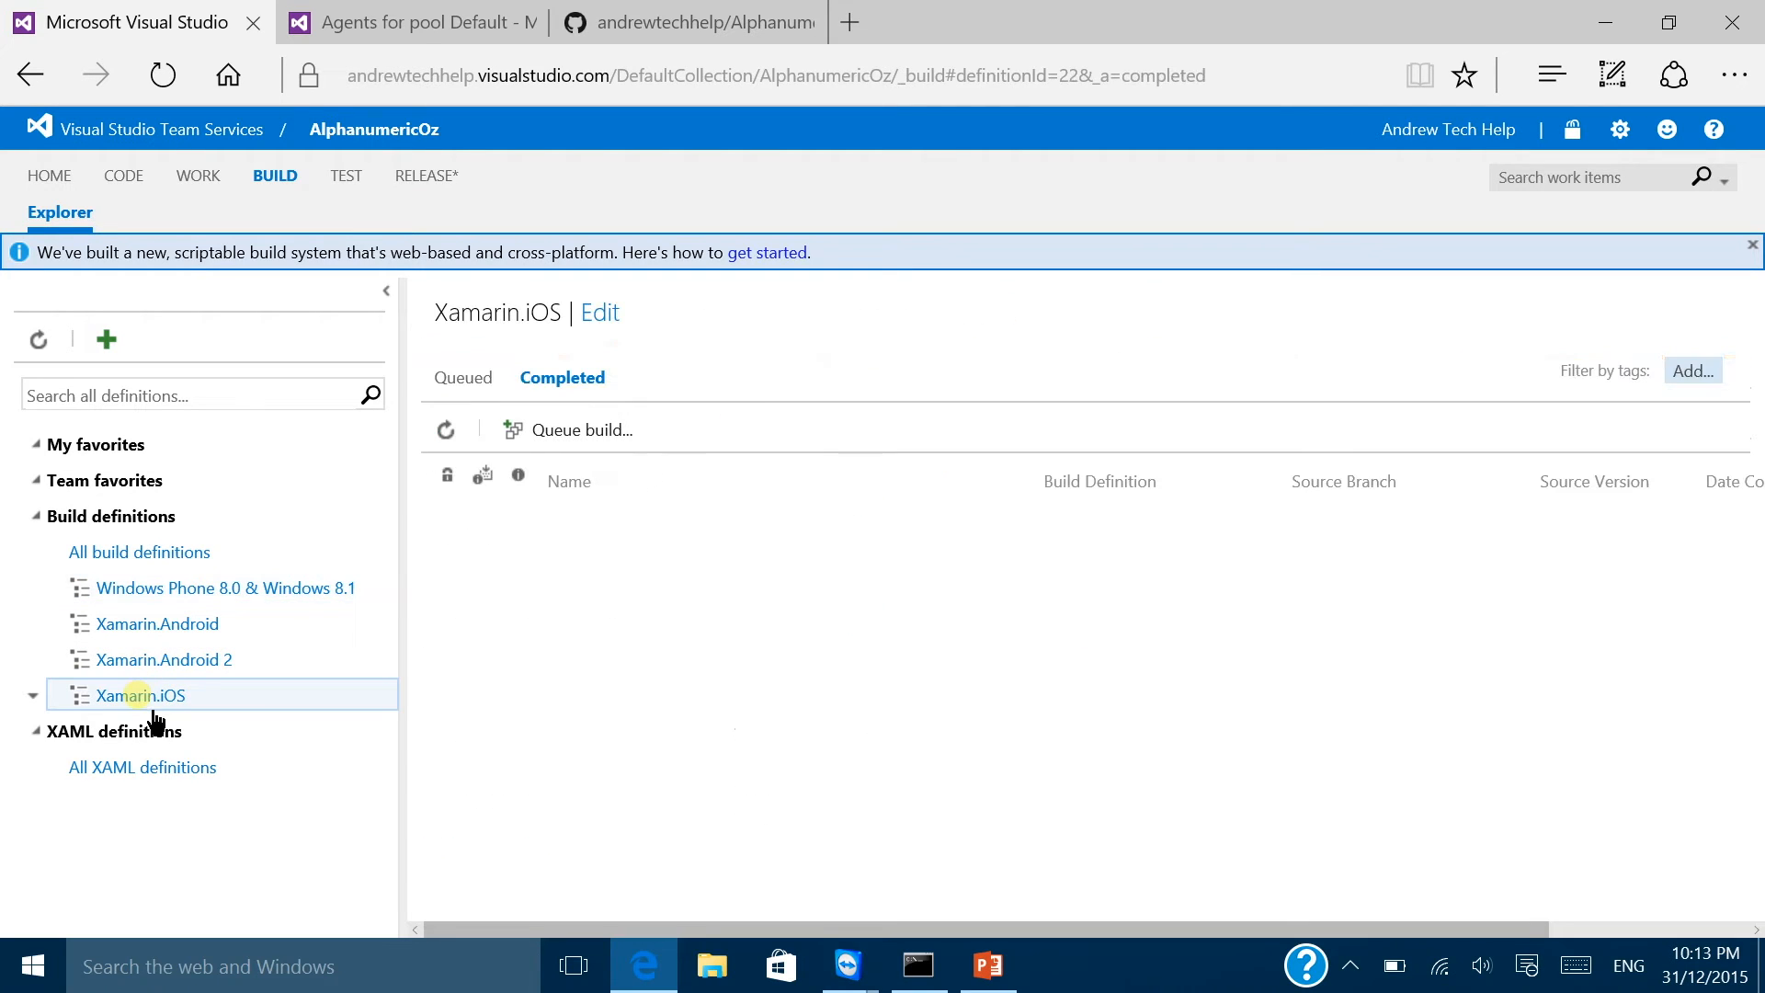
{"action": "double_click", "coordinate": [703, 503]}
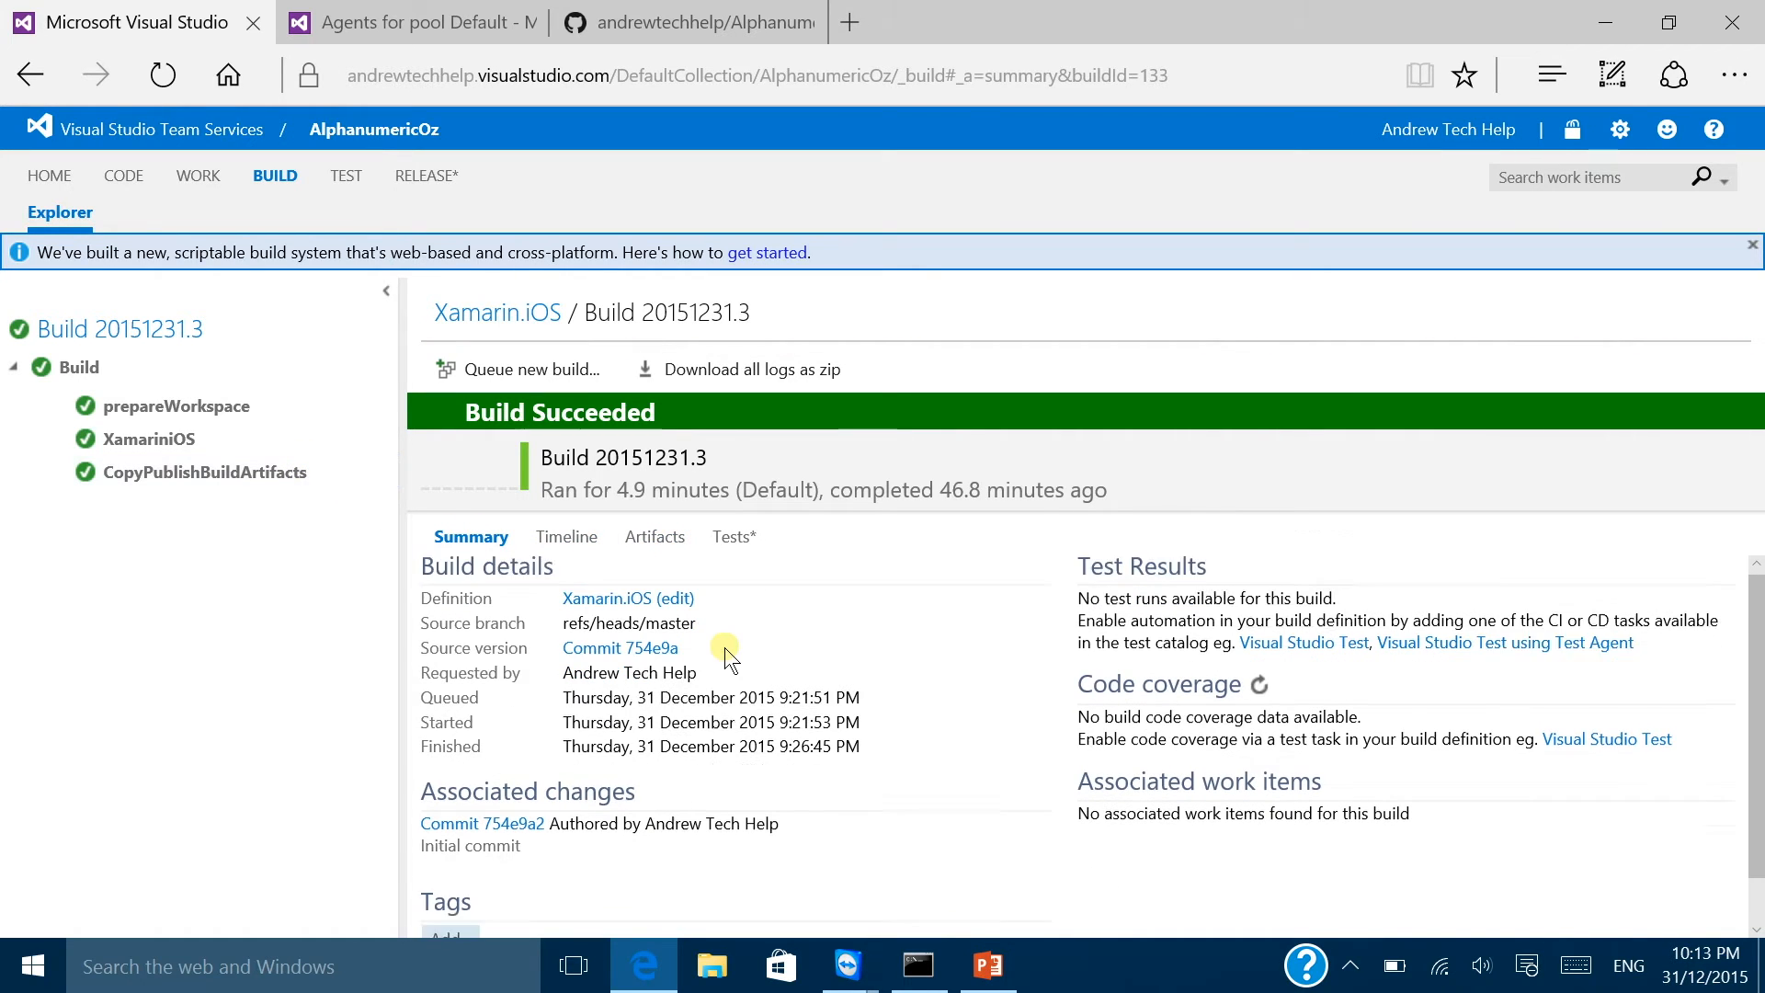
{"action": "scroll", "coordinate": [725, 647], "scroll_direction": "down", "scroll_amount": 1}
{"action": "scroll", "coordinate": [1260, 726], "scroll_direction": "up", "scroll_amount": 1}
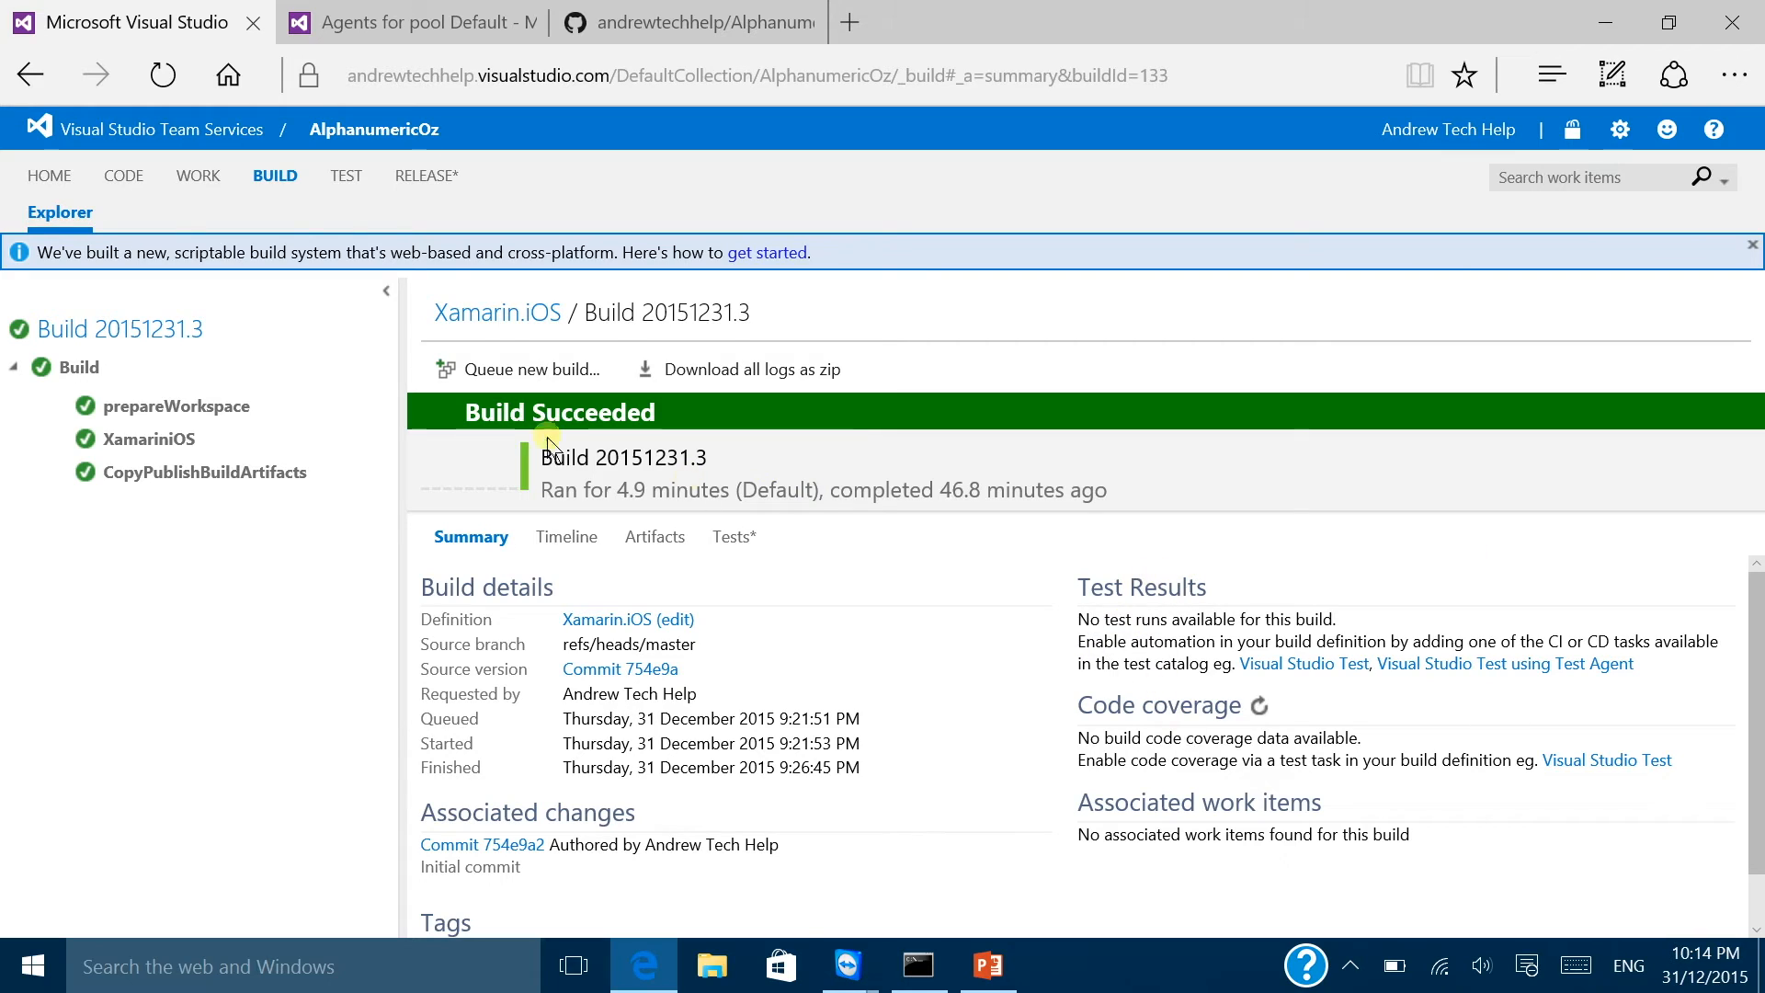
{"action": "left_click", "coordinate": [655, 537]}
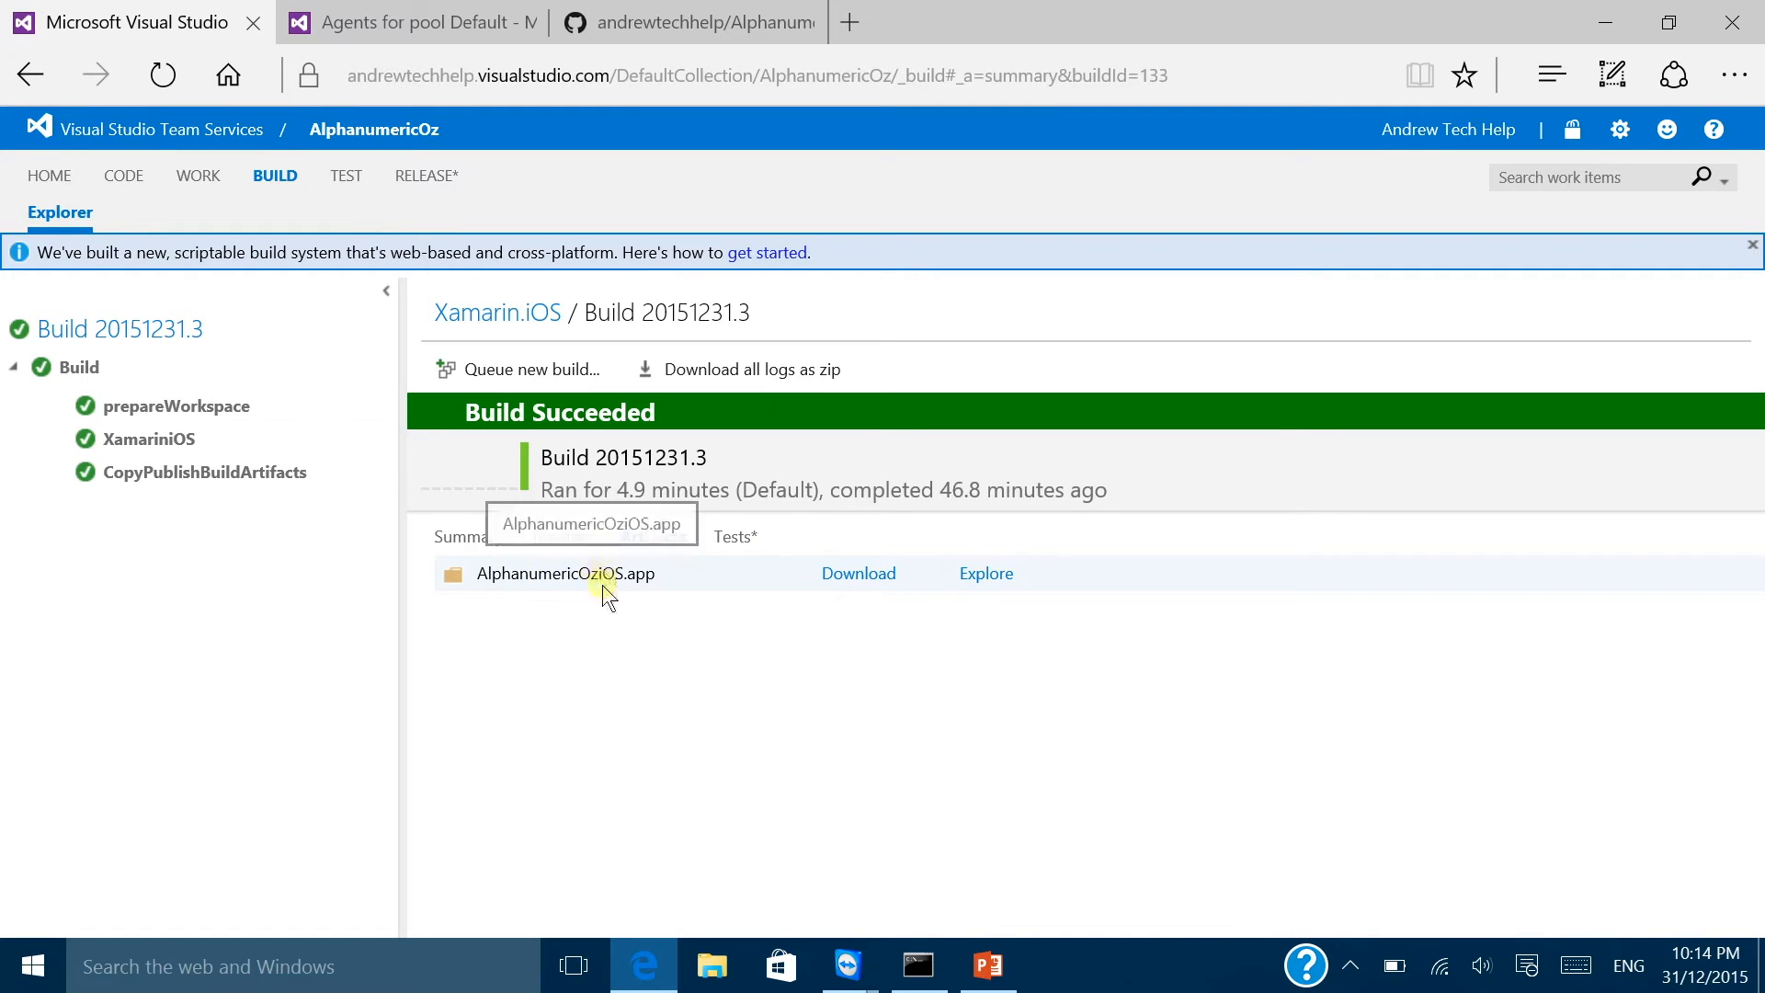
Step: Switch to Visual Studio, commit the included changes to master with the message "Adding Route Details Screen", and sync the commit with the server
{"action": "mouse_move", "coordinate": [651, 968]}
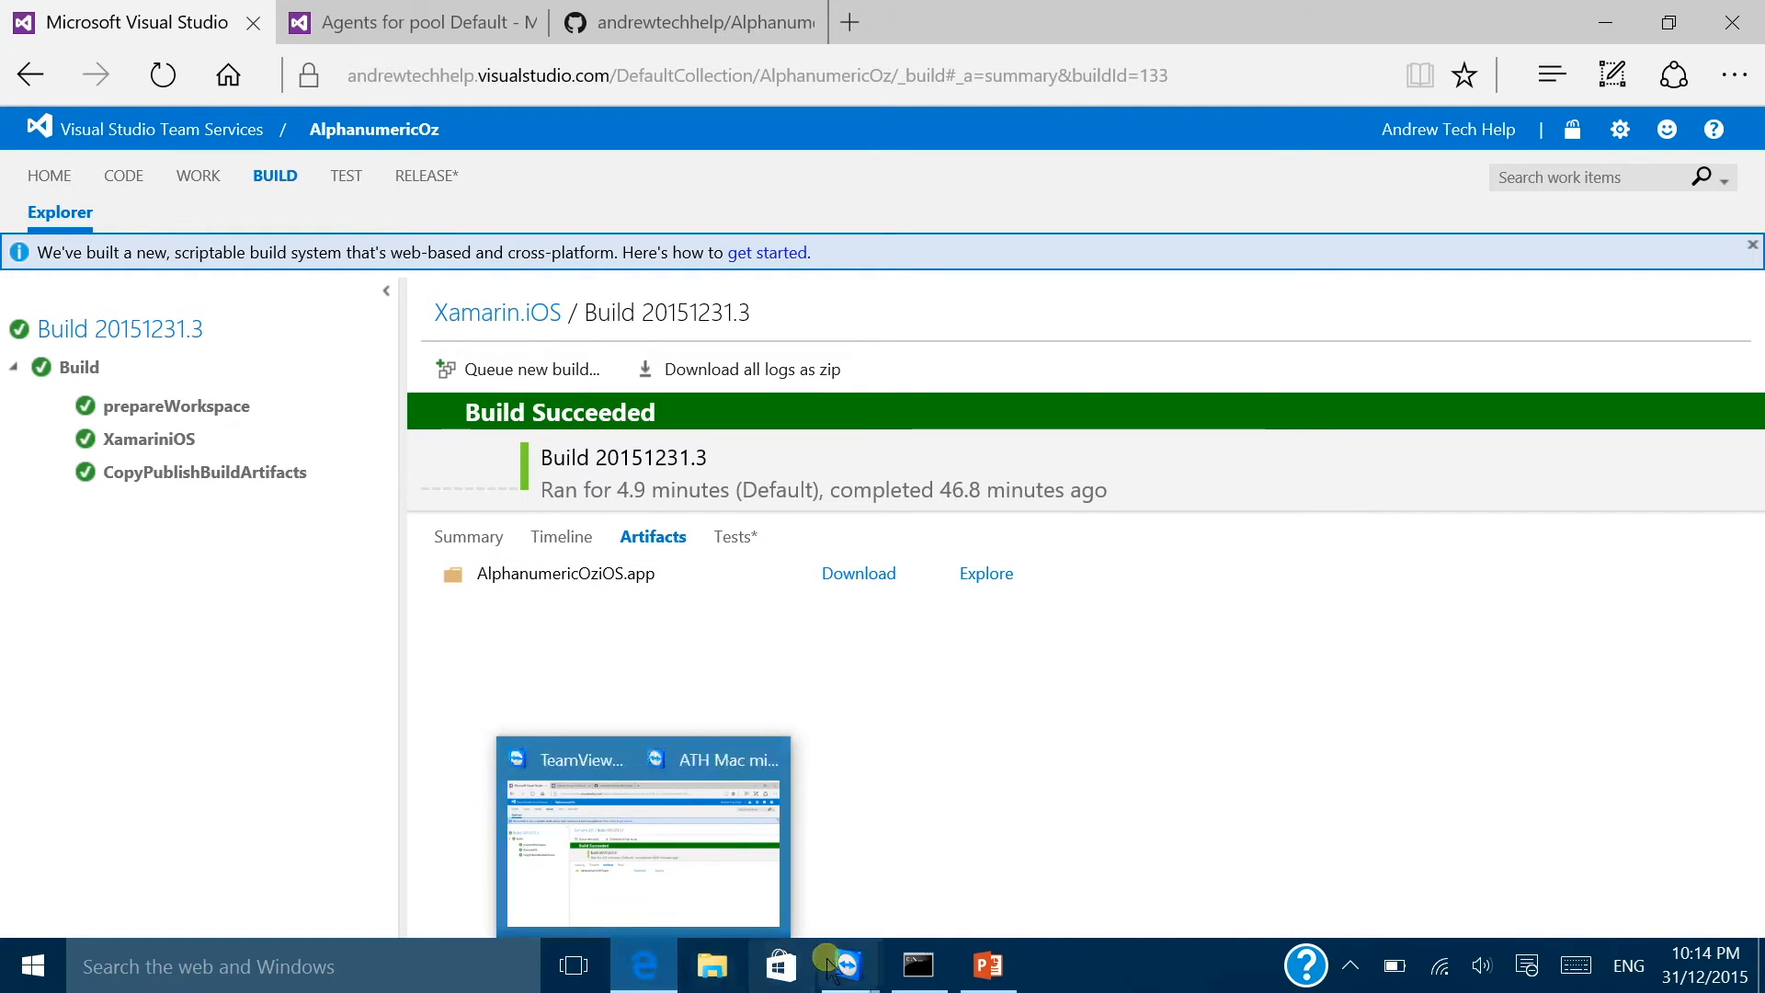
{"action": "left_click", "coordinate": [588, 956]}
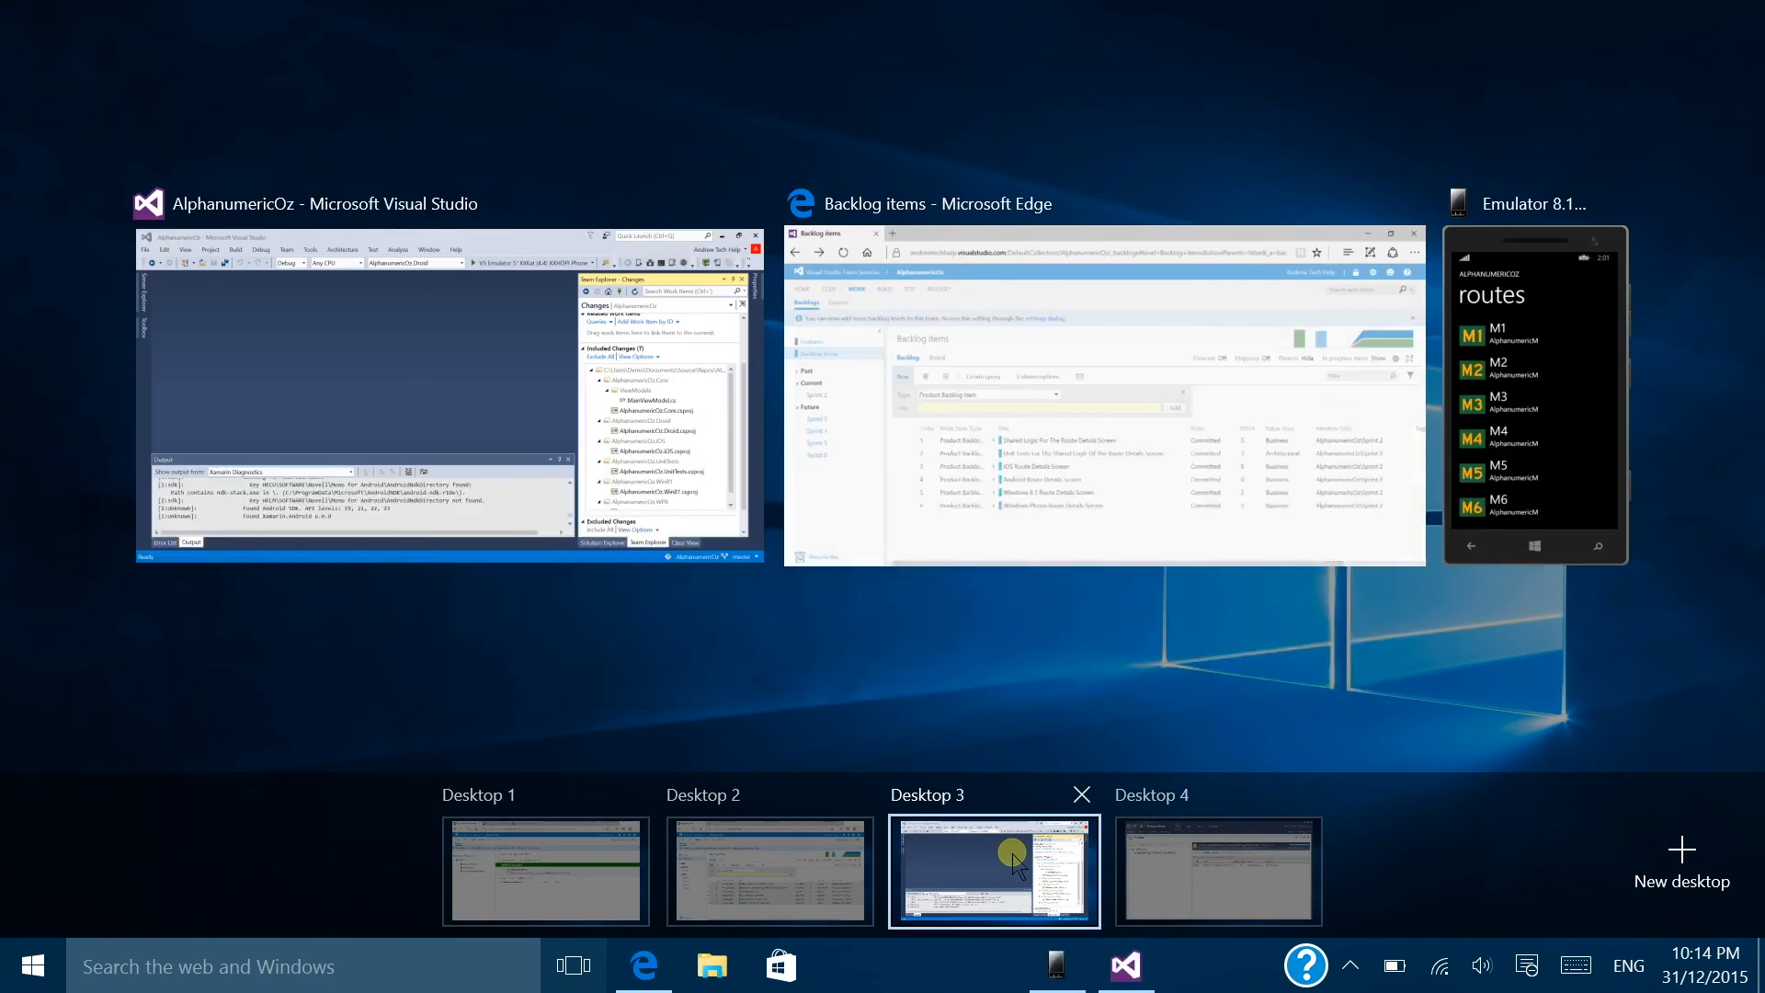
{"action": "left_click", "coordinate": [1002, 859]}
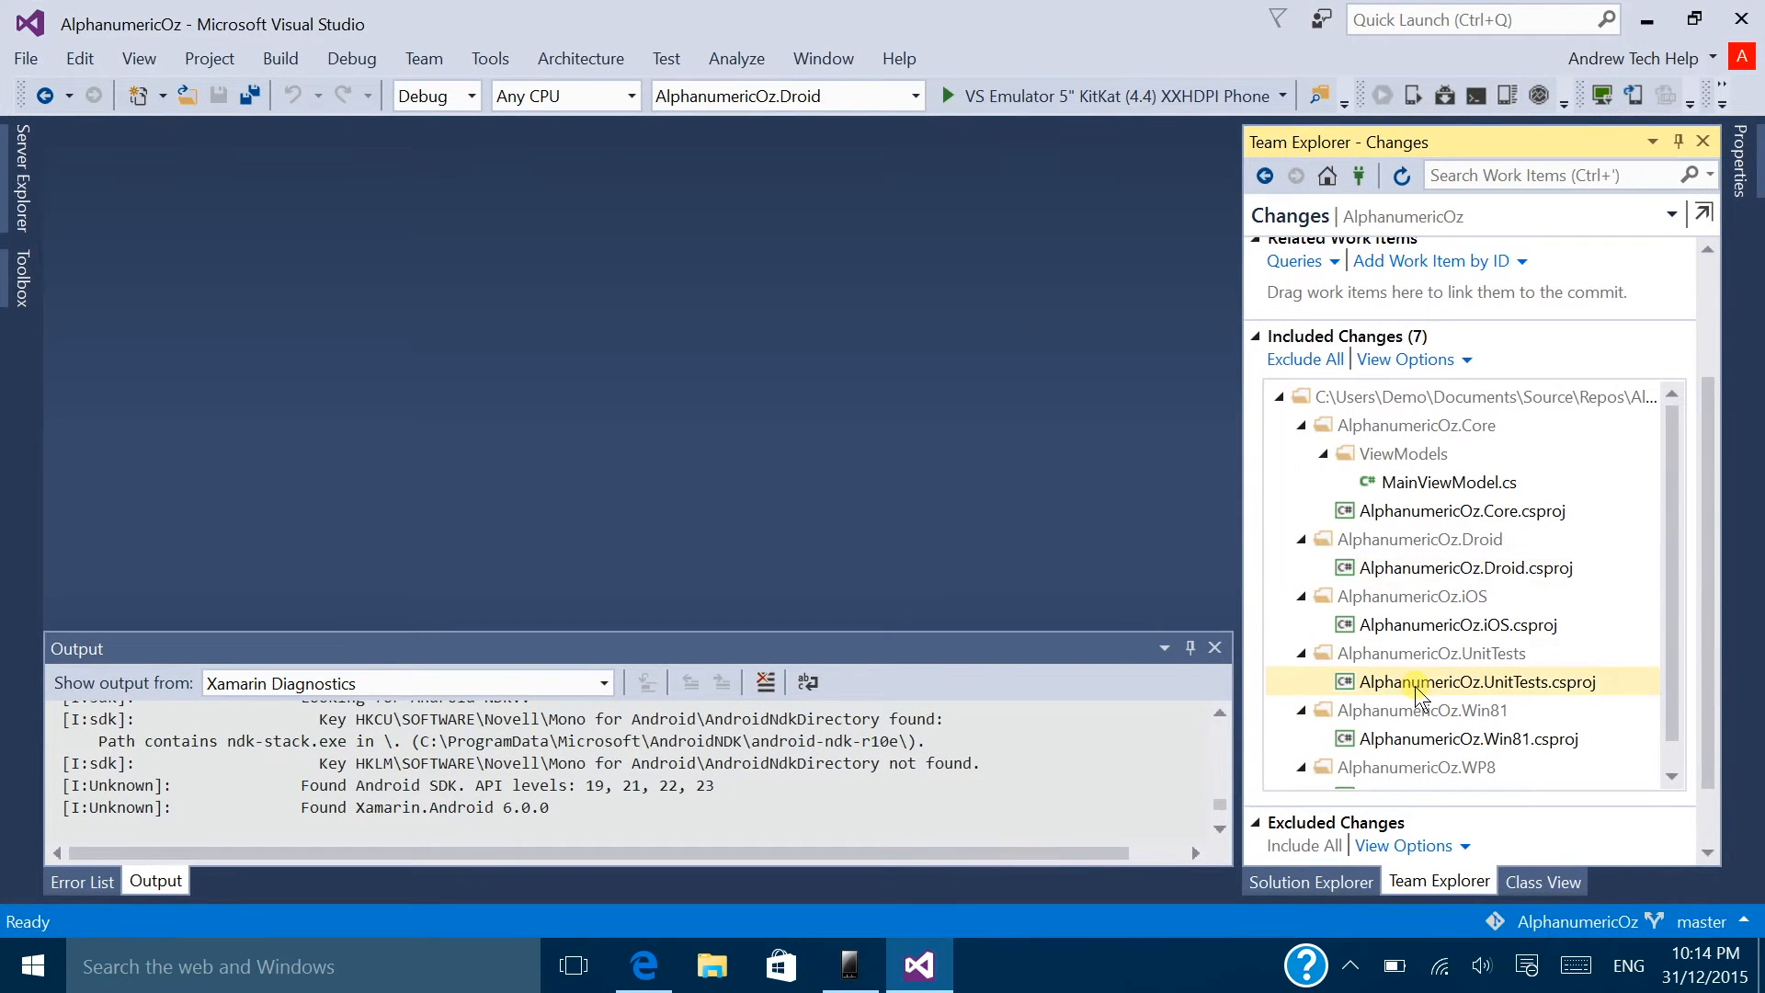
{"action": "left_click_drag", "start_coordinate": [1709, 589], "coordinate": [1697, 450]}
{"action": "left_click", "coordinate": [1470, 335]}
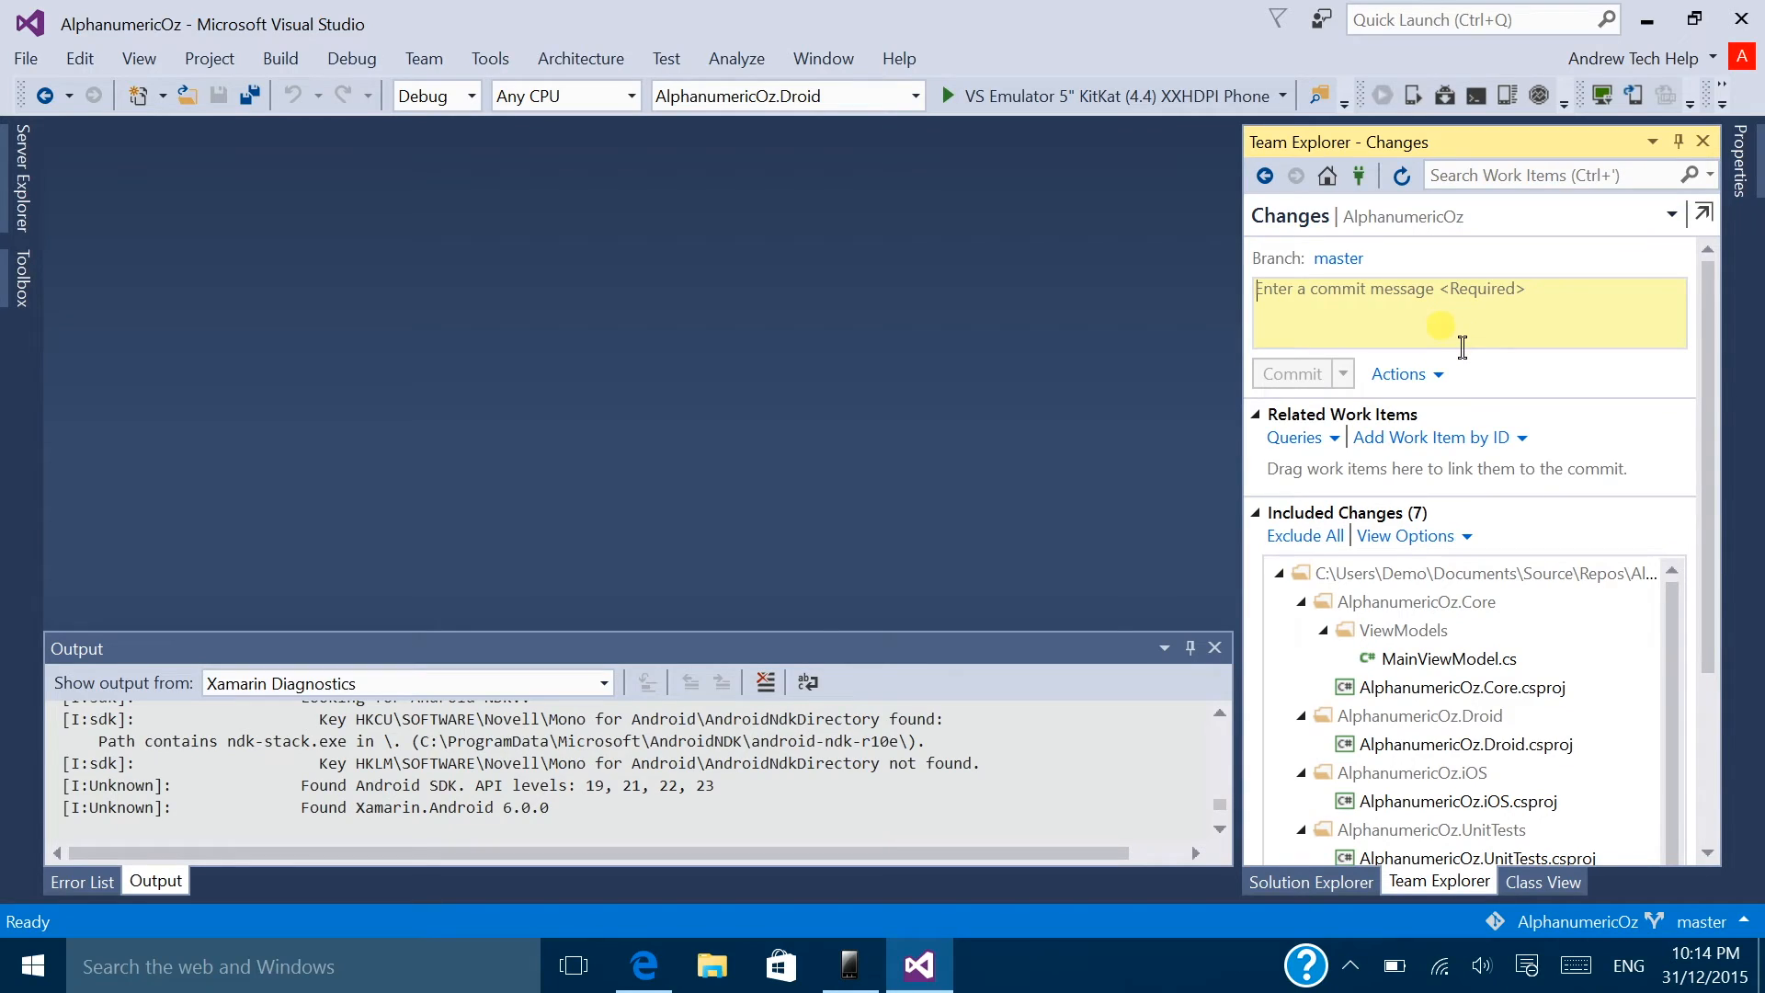
{"action": "type", "text": "Ad"}
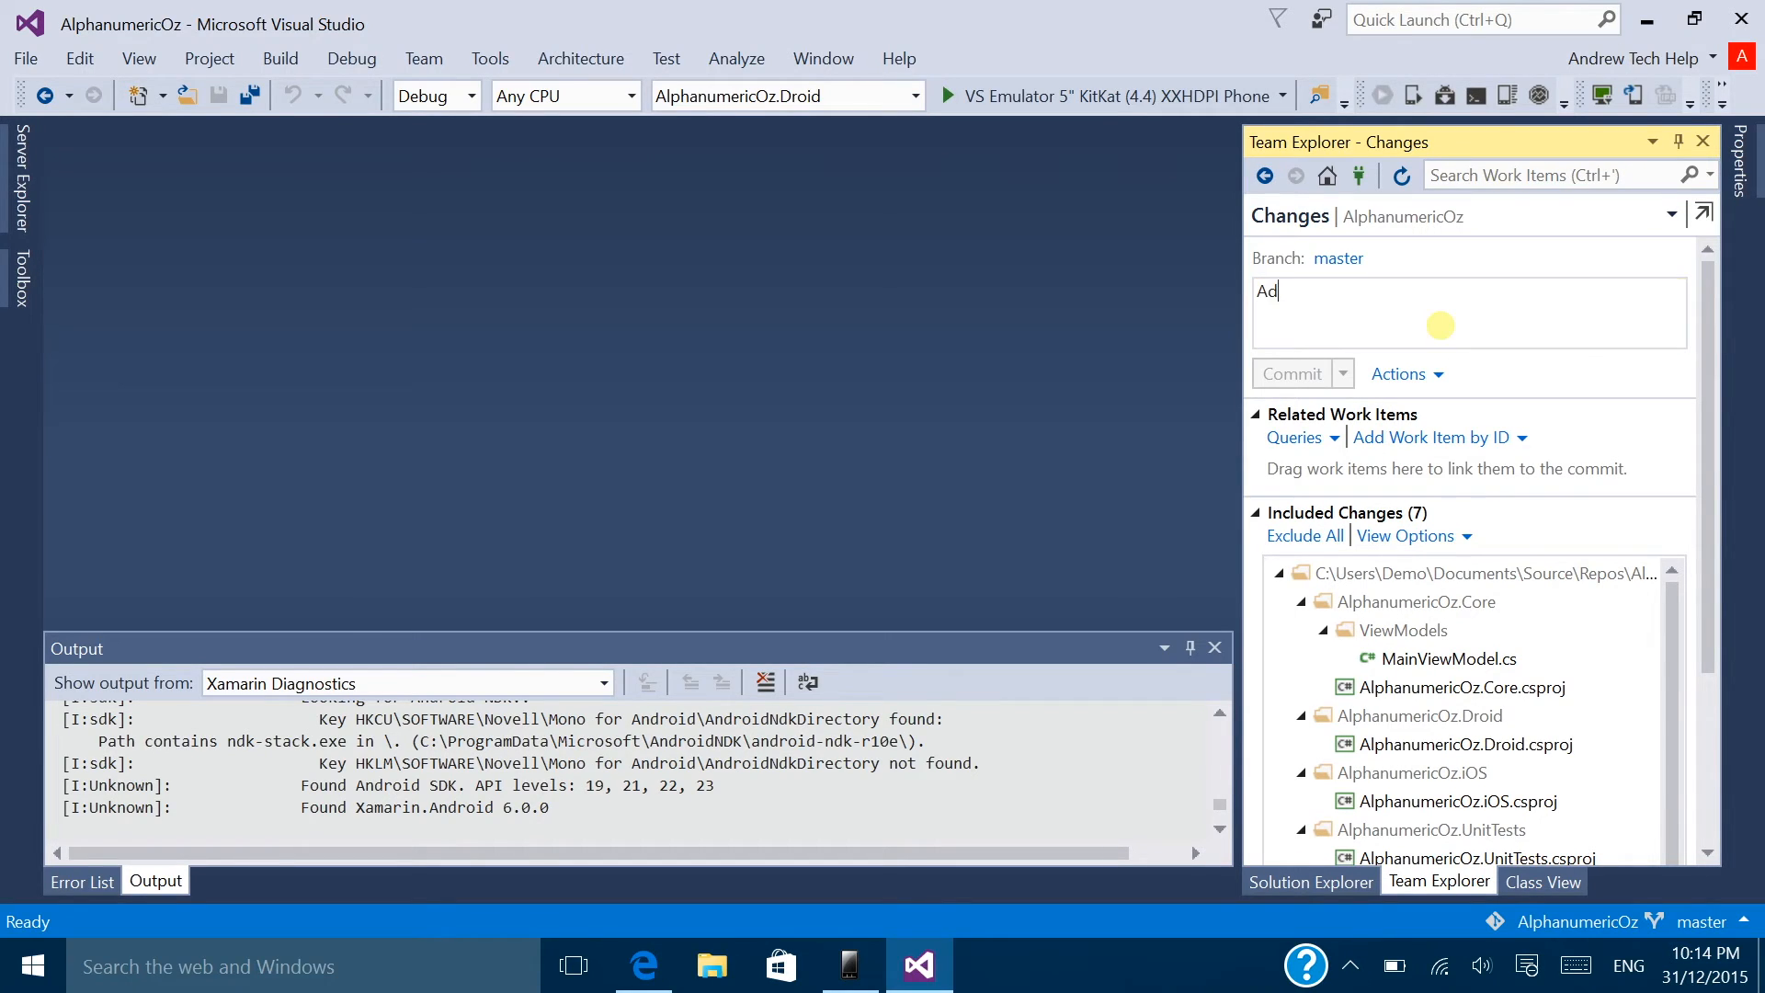
{"action": "type", "text": "ding Route "}
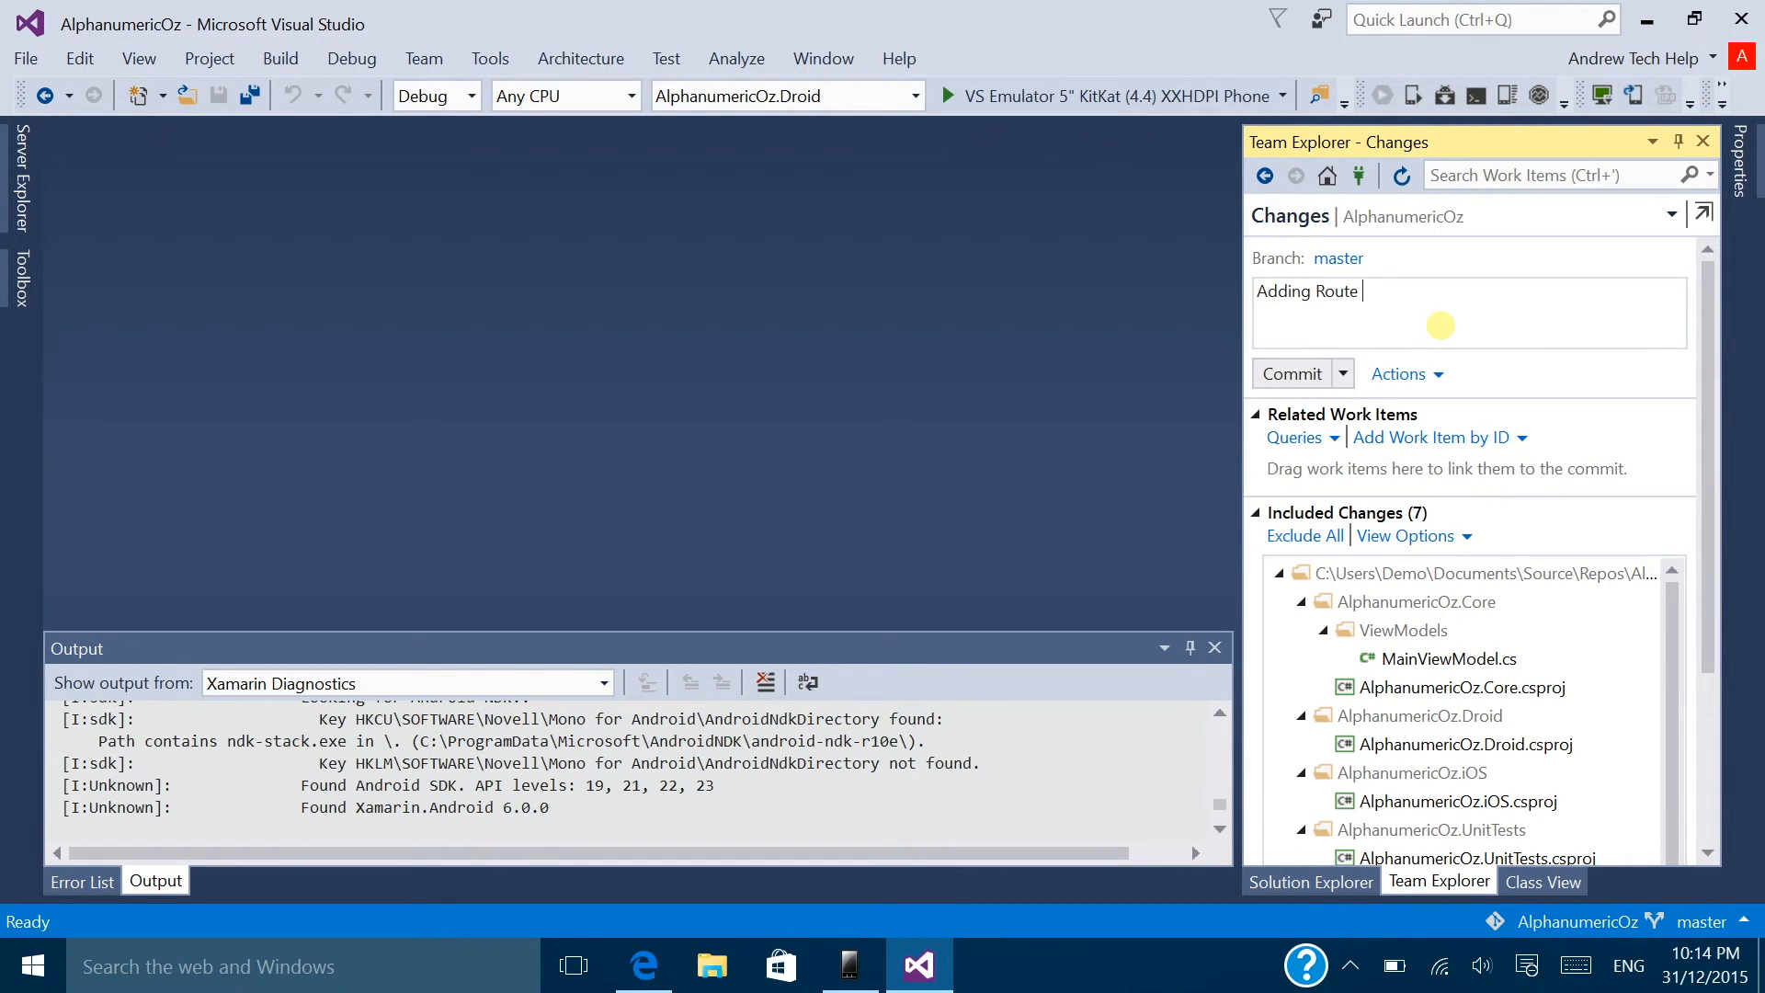
{"action": "type", "text": "Details Screen"}
{"action": "left_click", "coordinate": [1289, 375]}
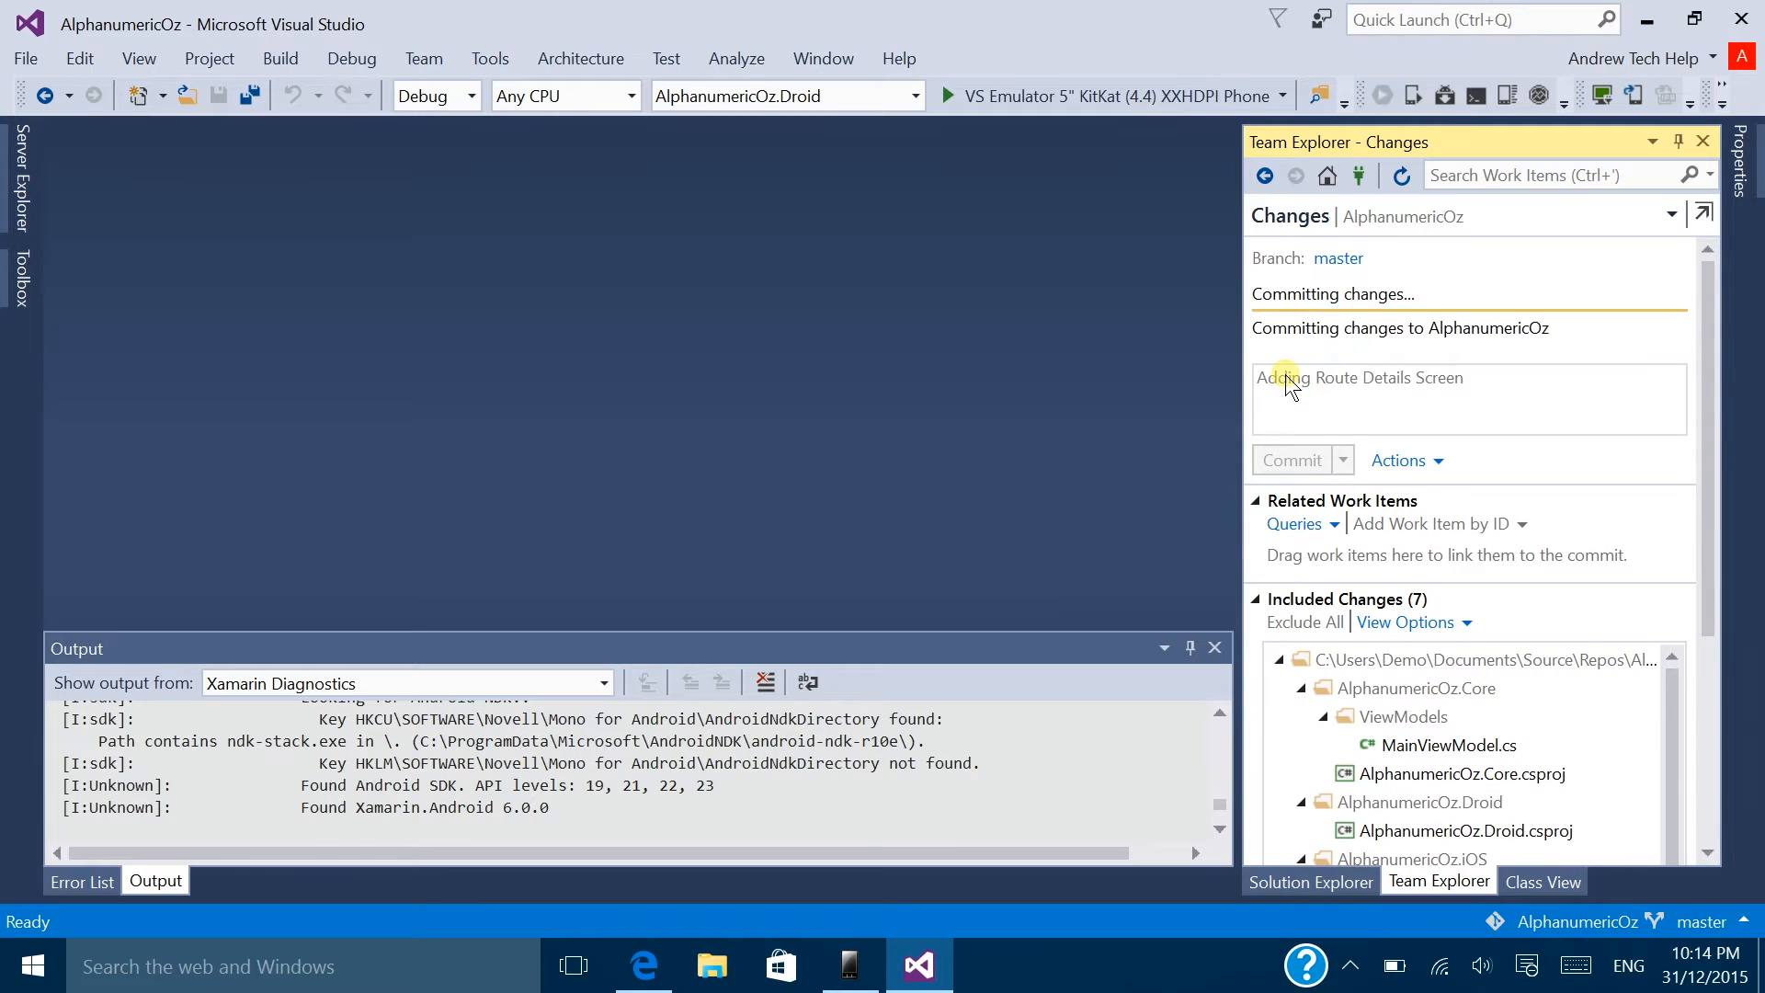
{"action": "left_click", "coordinate": [1546, 259]}
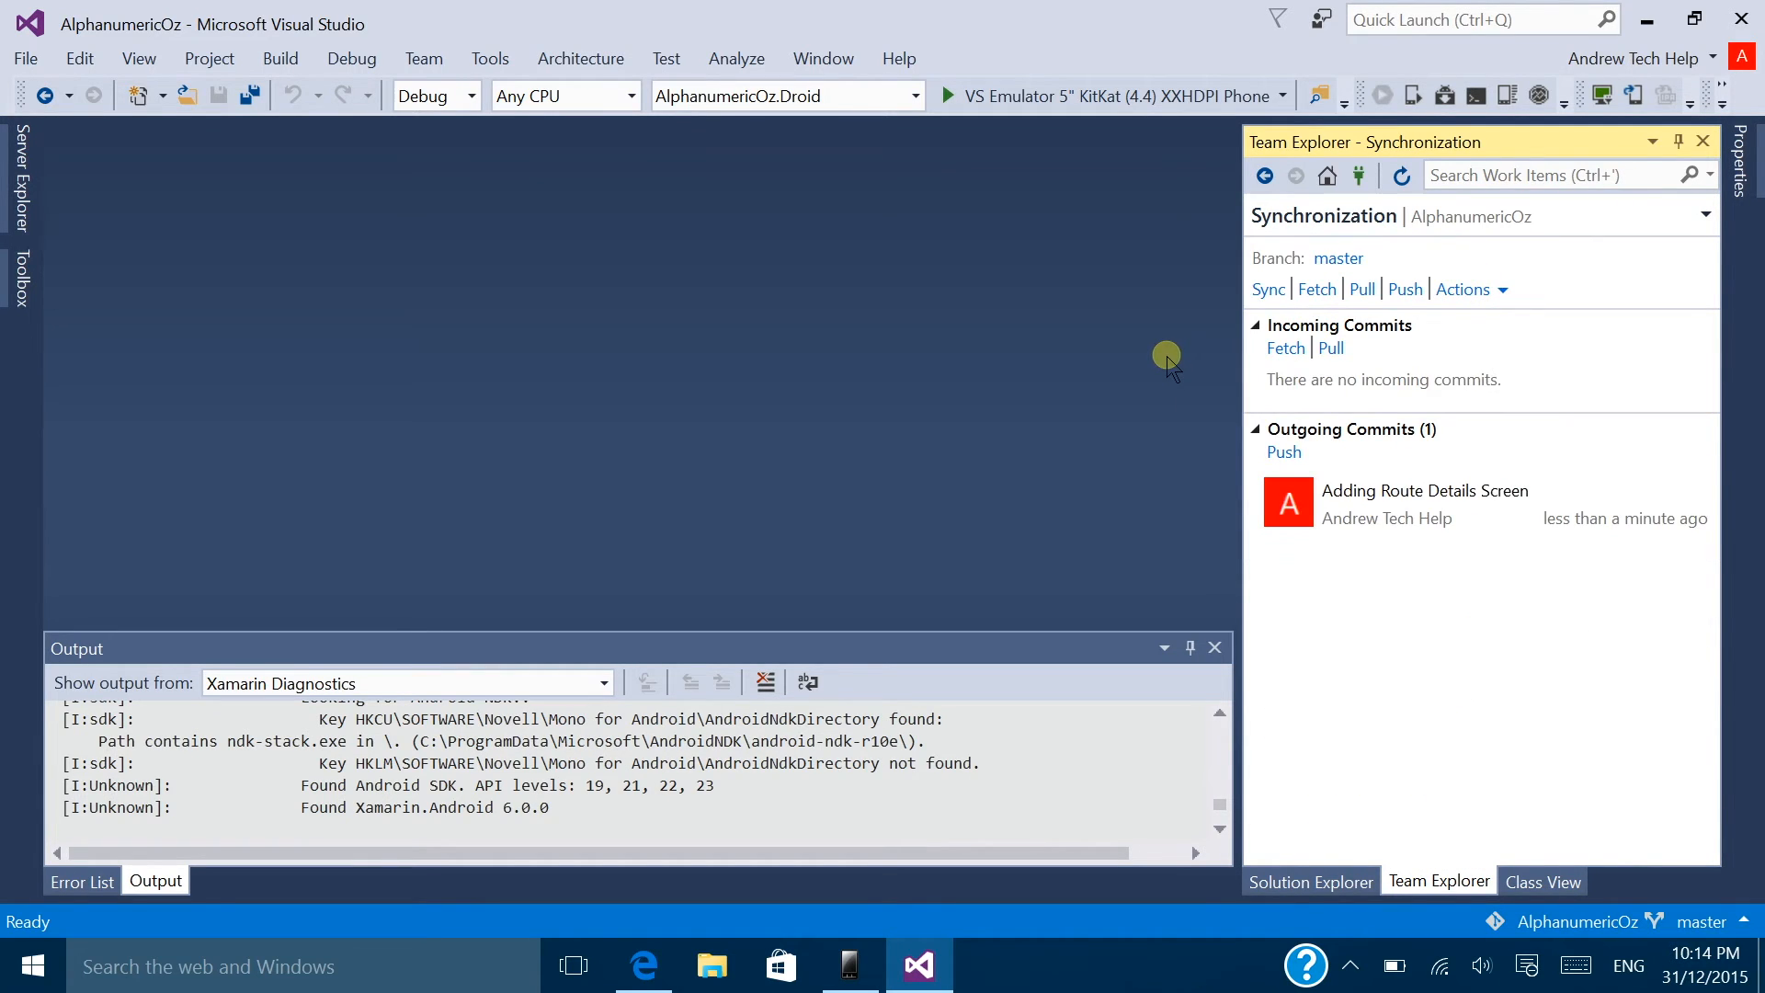
{"action": "left_click", "coordinate": [1269, 290]}
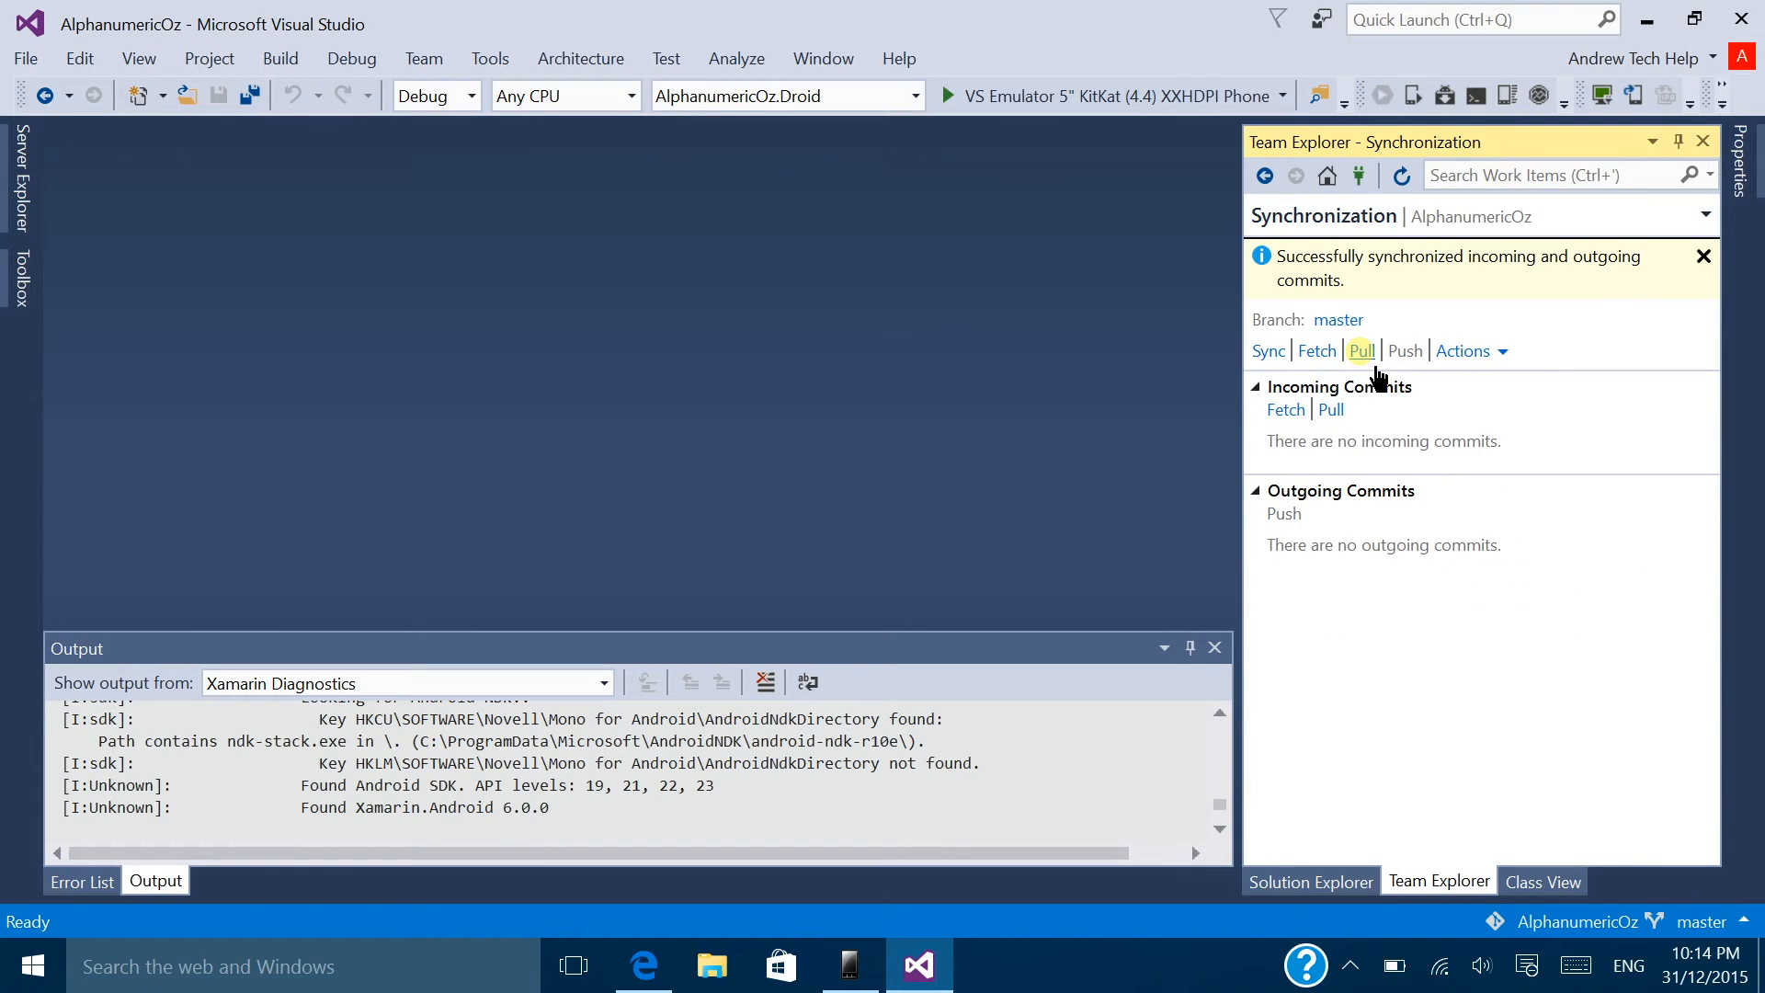
Step: Return to the Team Services build page in the browser, list the queued builds for all build definitions, and select the Xamarin.Android build
{"action": "left_click", "coordinate": [651, 971]}
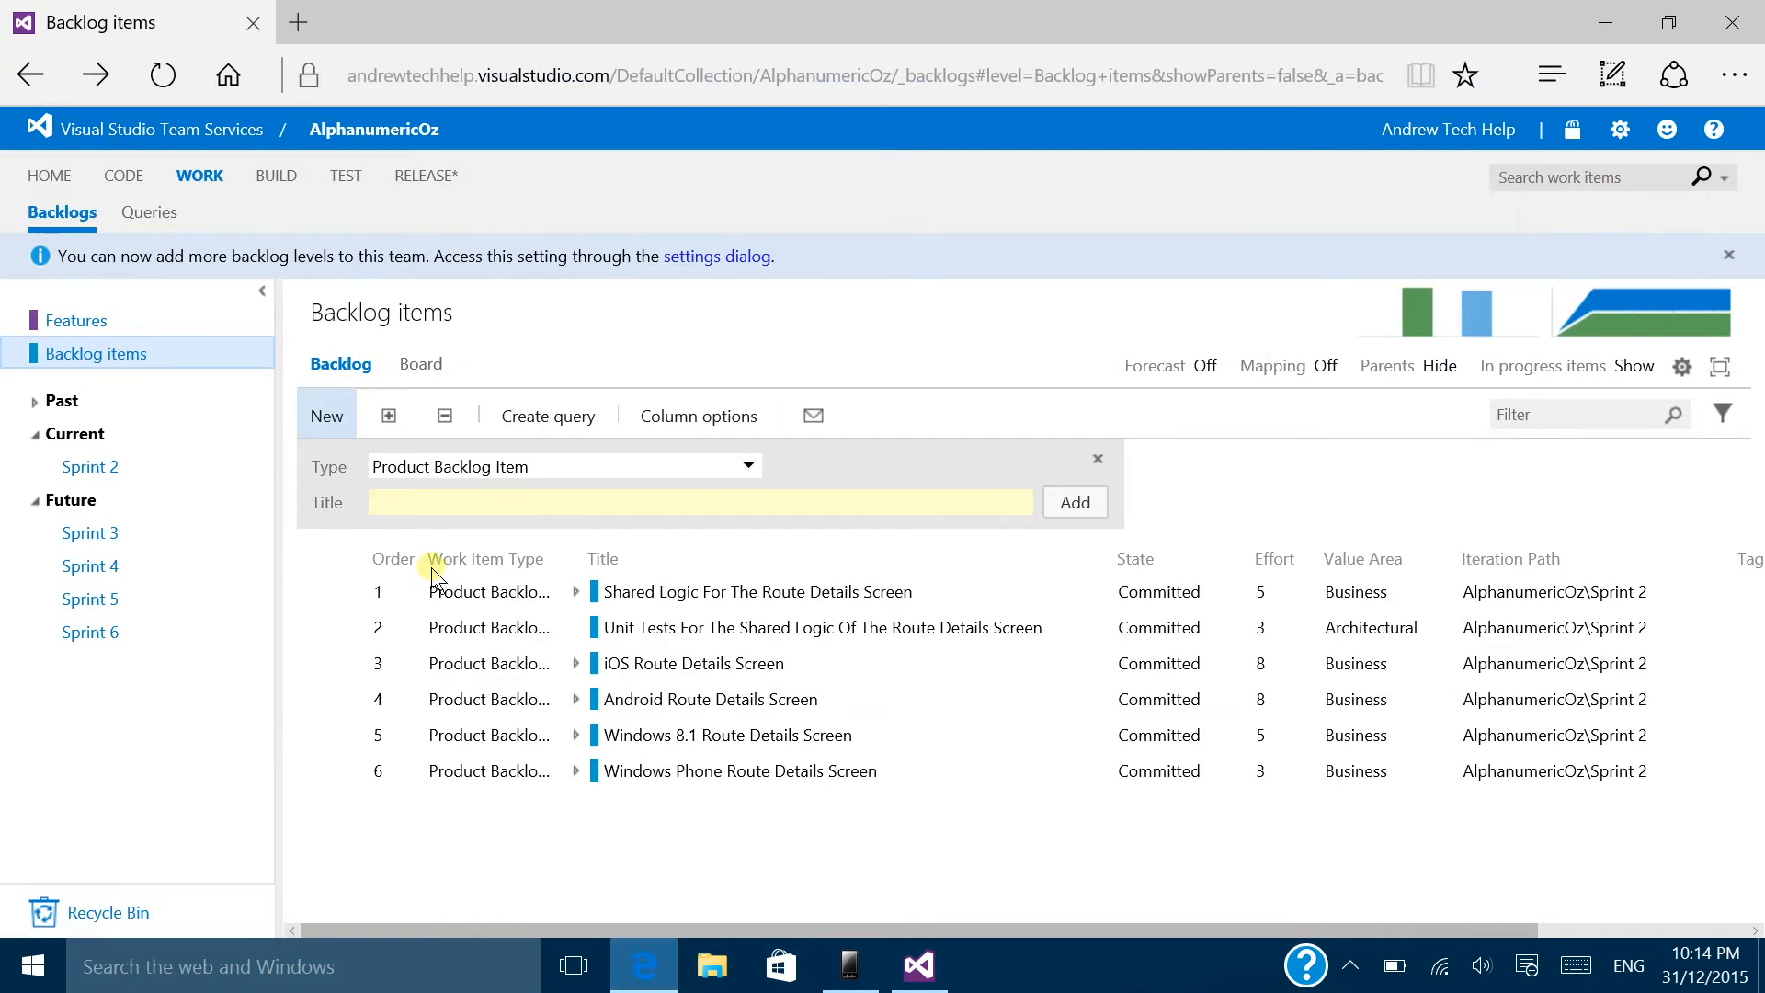
{"action": "left_click", "coordinate": [574, 965]}
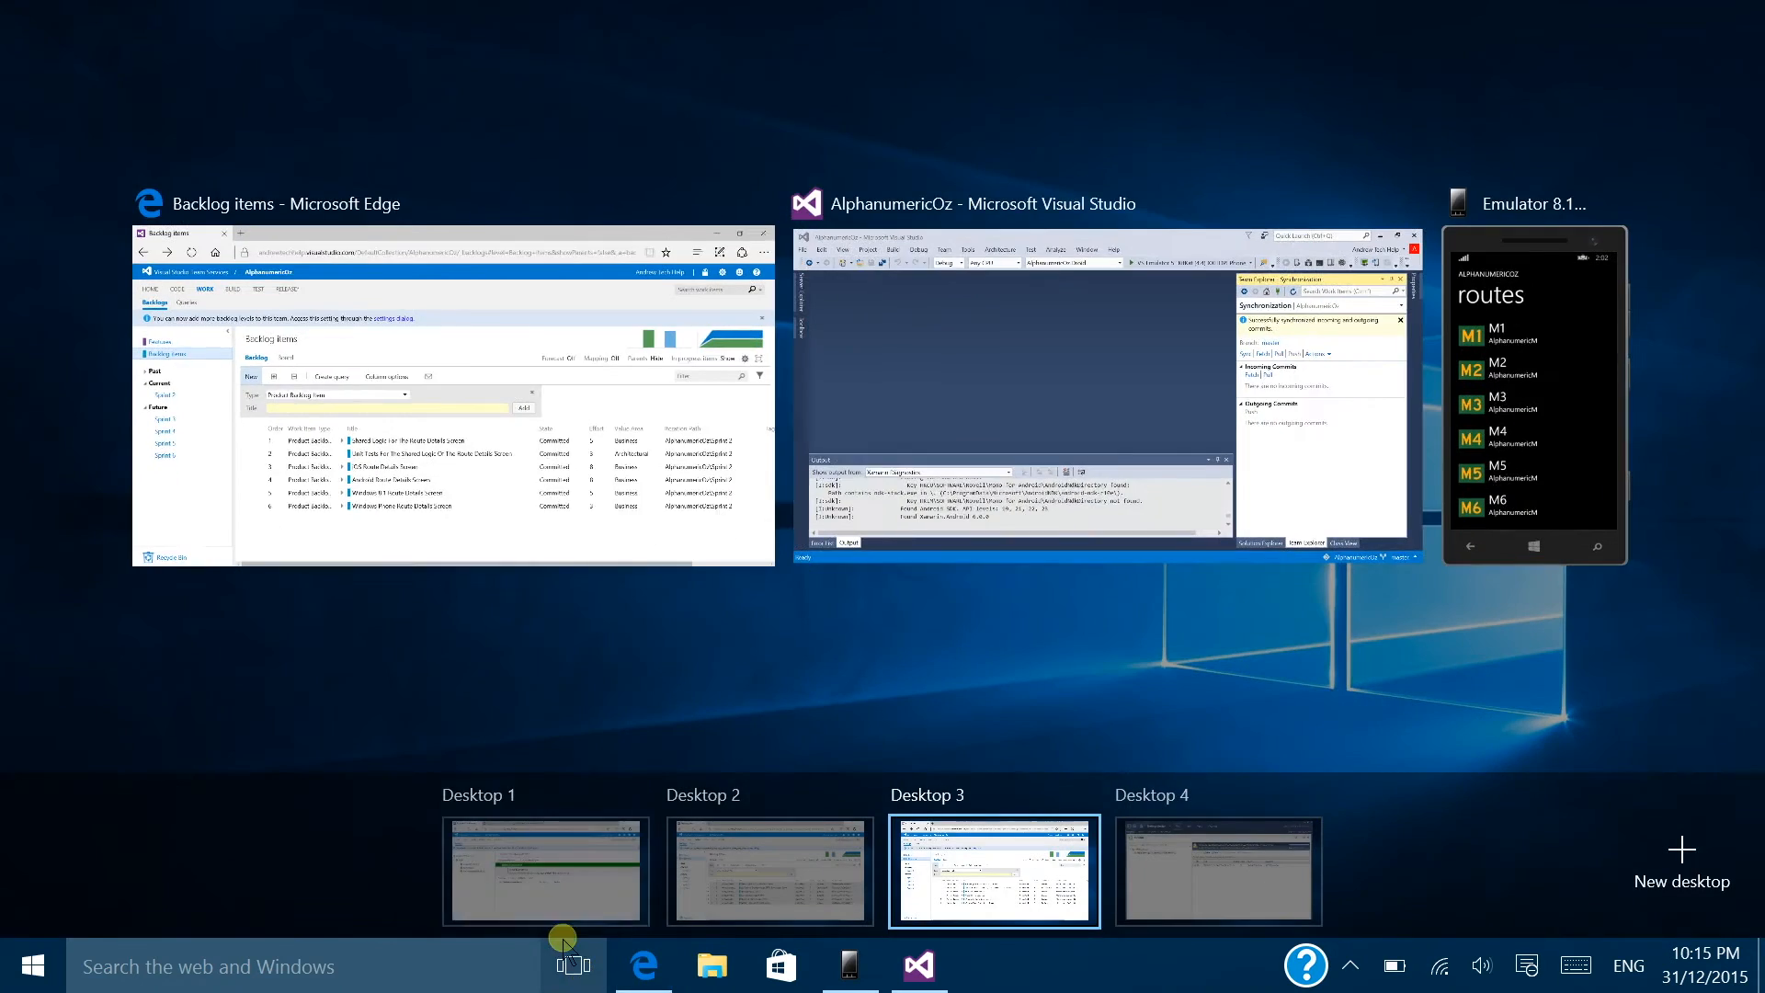
{"action": "left_click", "coordinate": [519, 867]}
{"action": "left_click", "coordinate": [487, 317]}
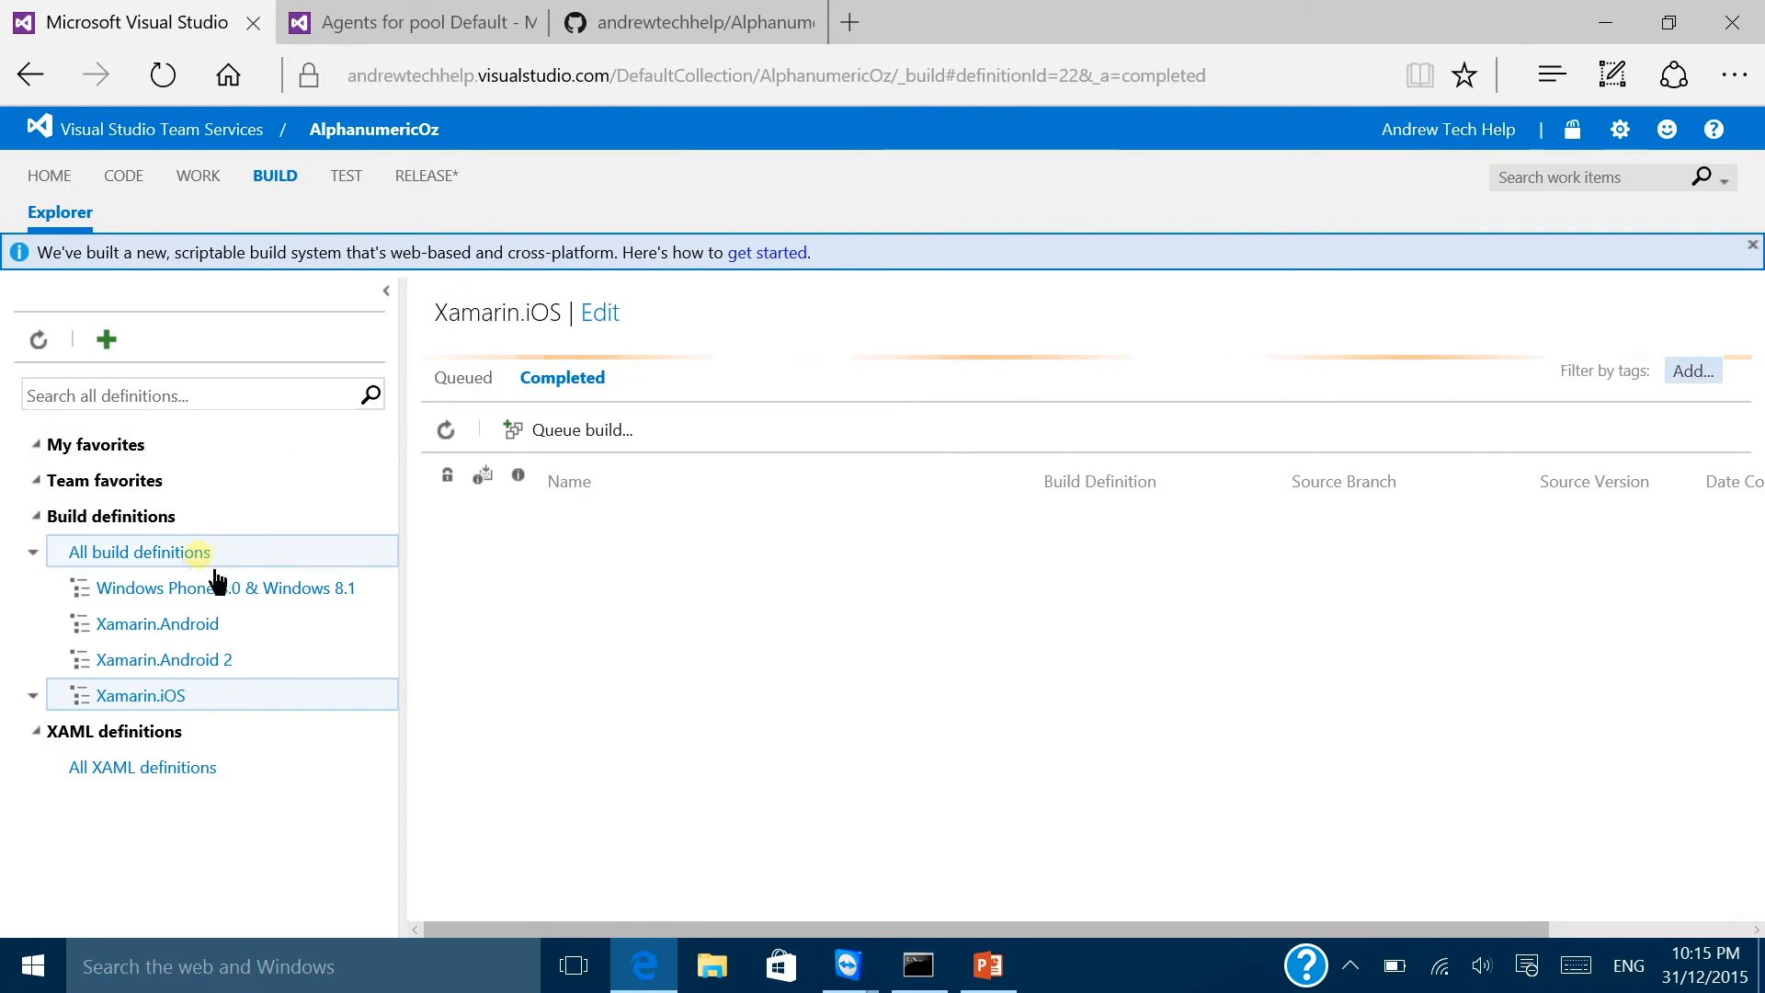
{"action": "left_click", "coordinate": [198, 552]}
{"action": "left_click", "coordinate": [472, 377]}
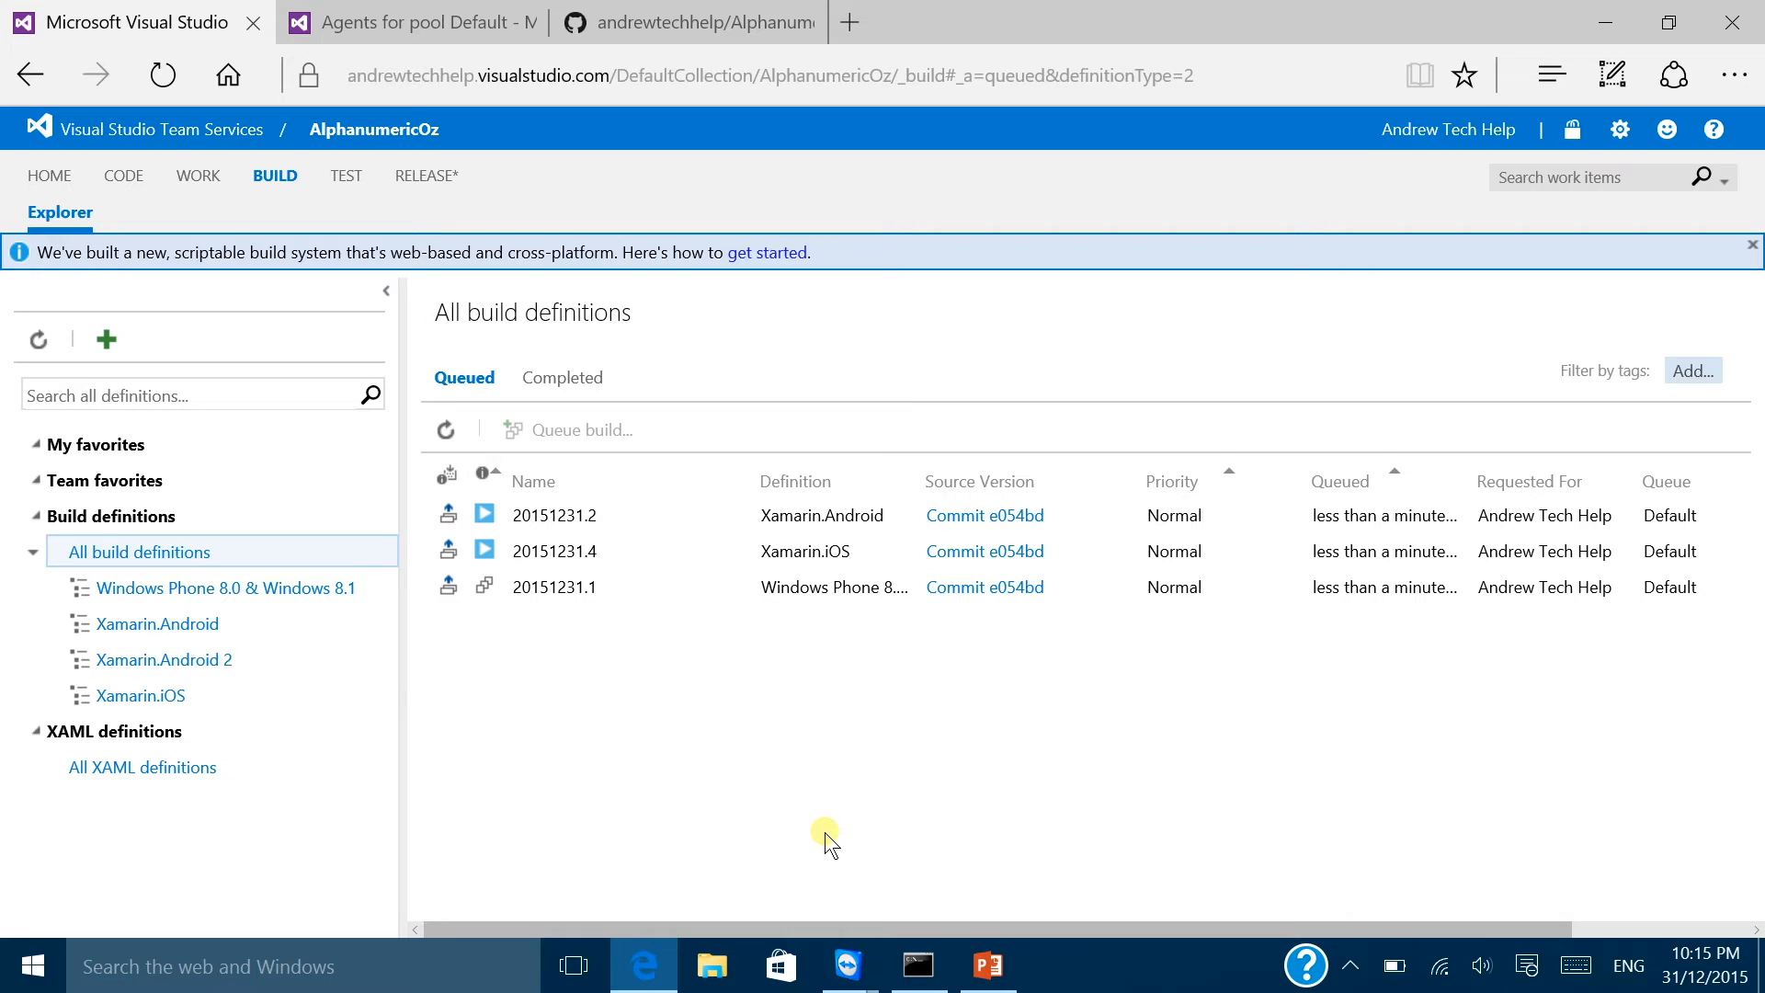
{"action": "left_click", "coordinate": [810, 517]}
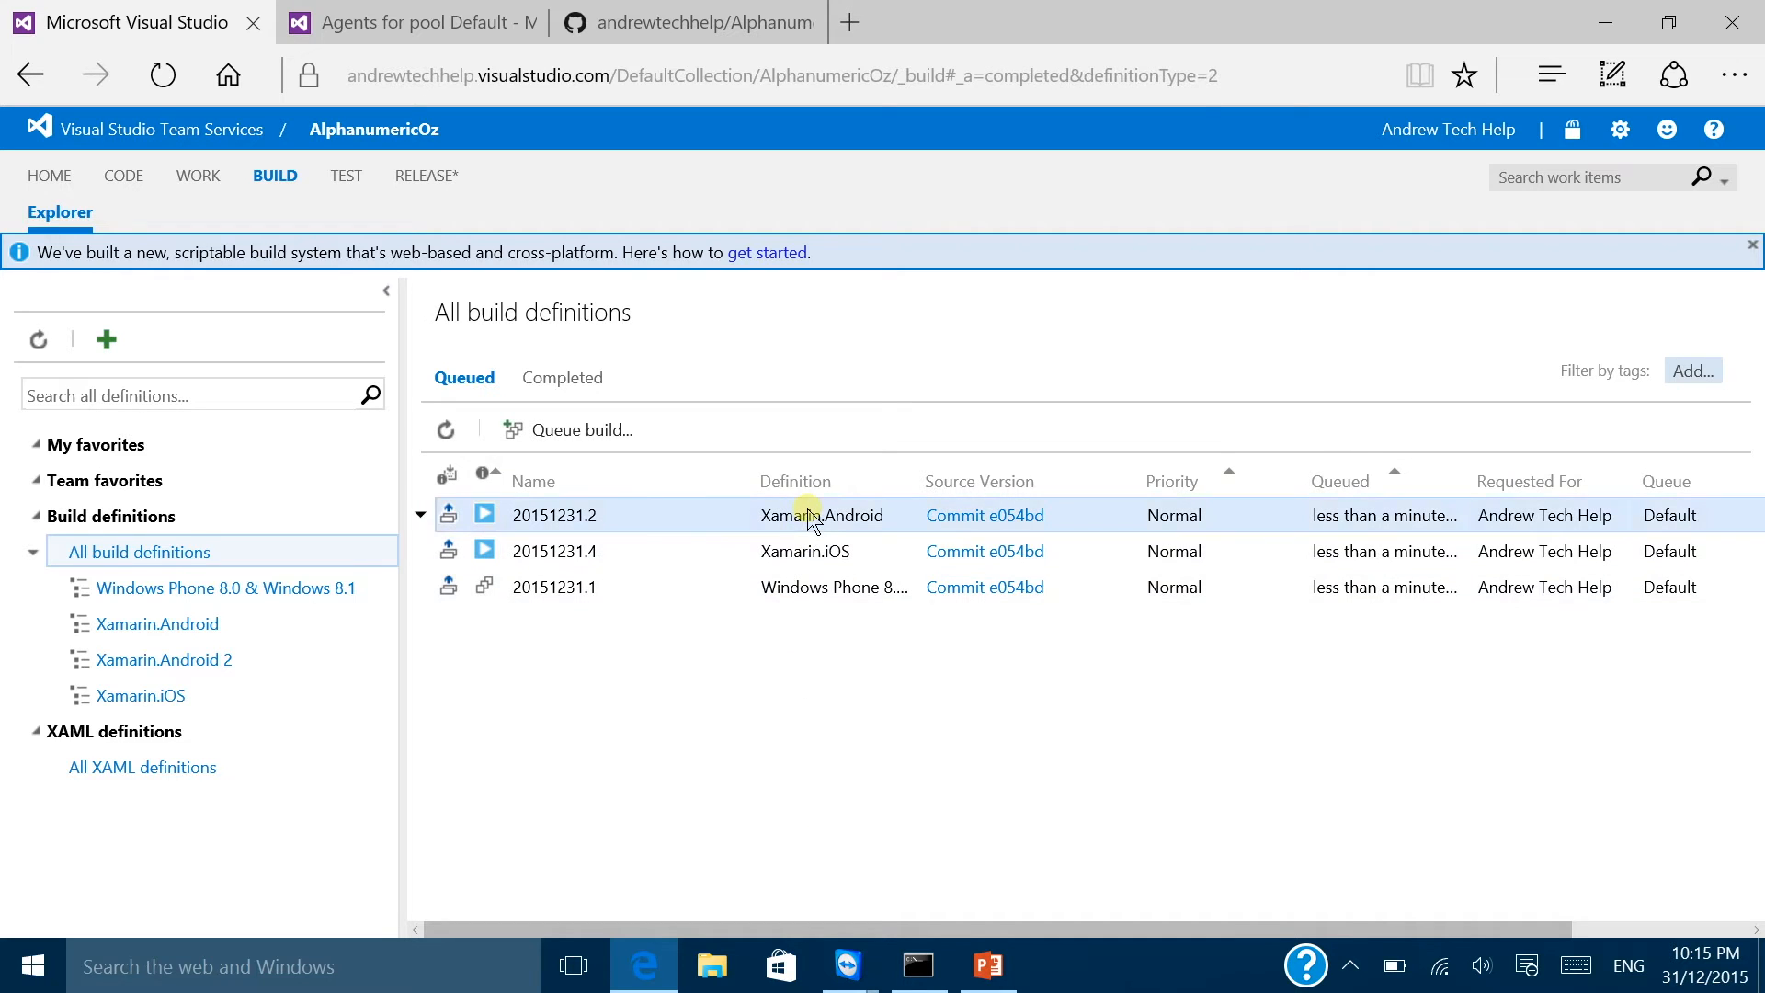
Step: Open the queued Xamarin.Android build and examine the failed unit test entries in its logs
{"action": "double_click", "coordinate": [810, 517]}
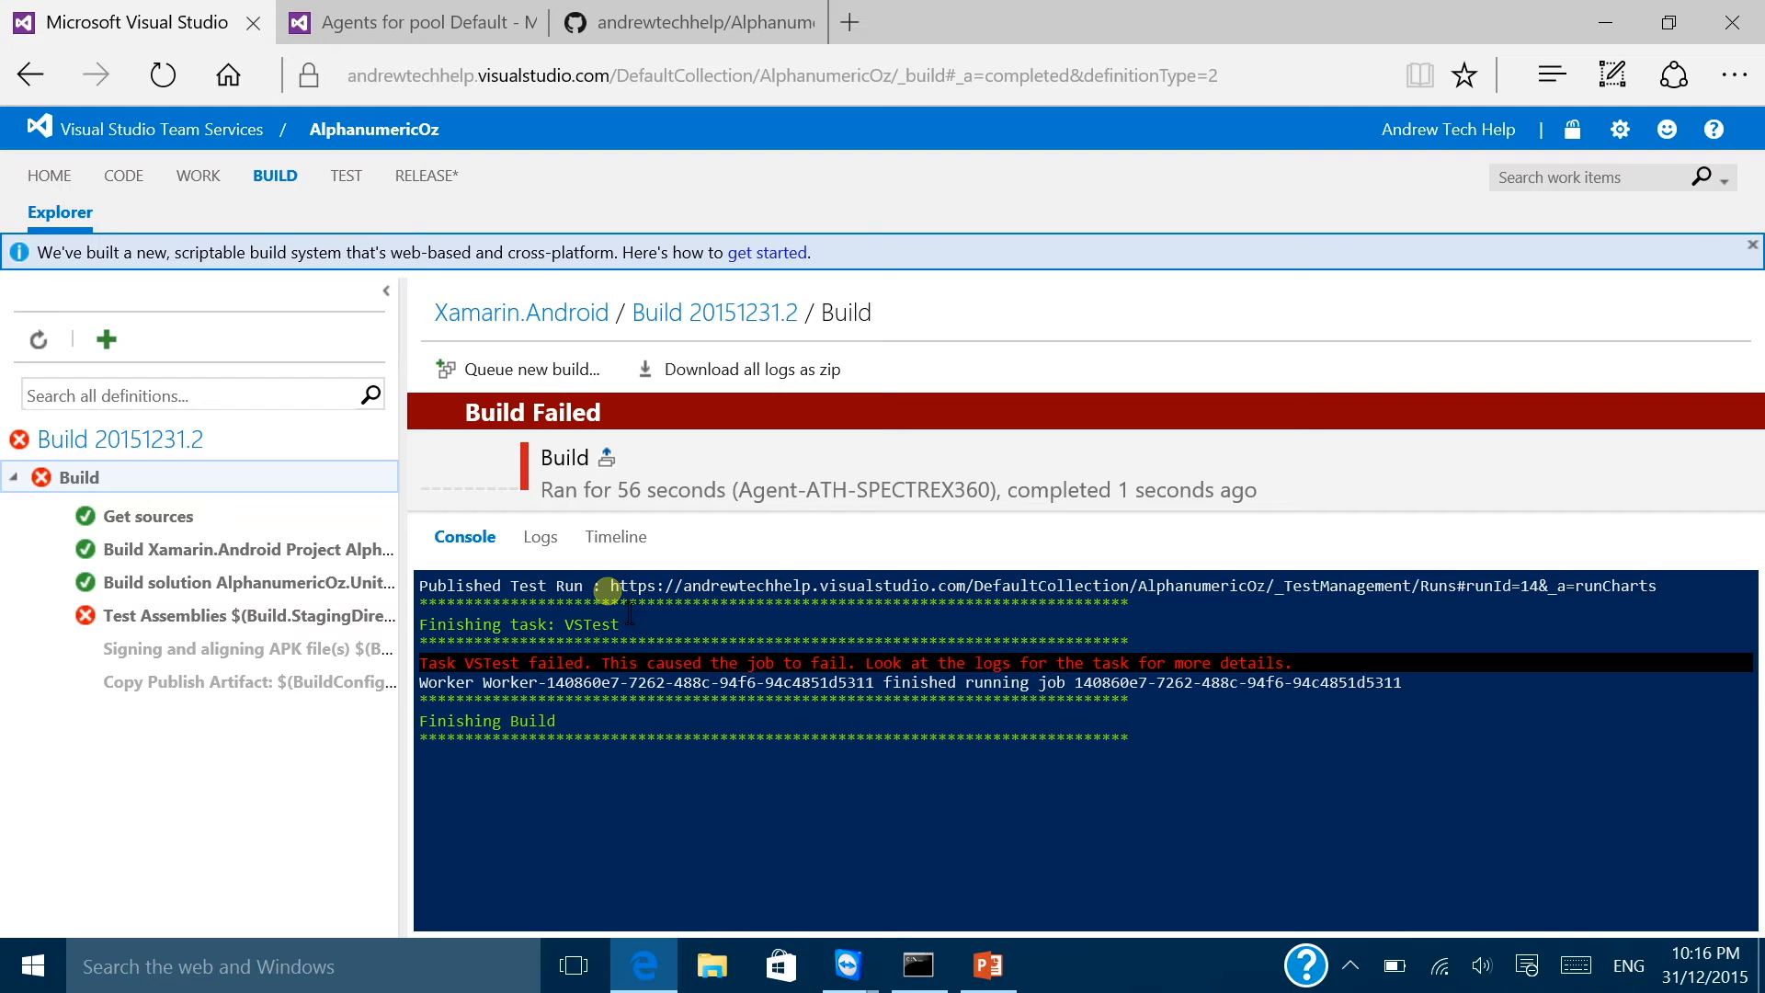
{"action": "left_click", "coordinate": [544, 538]}
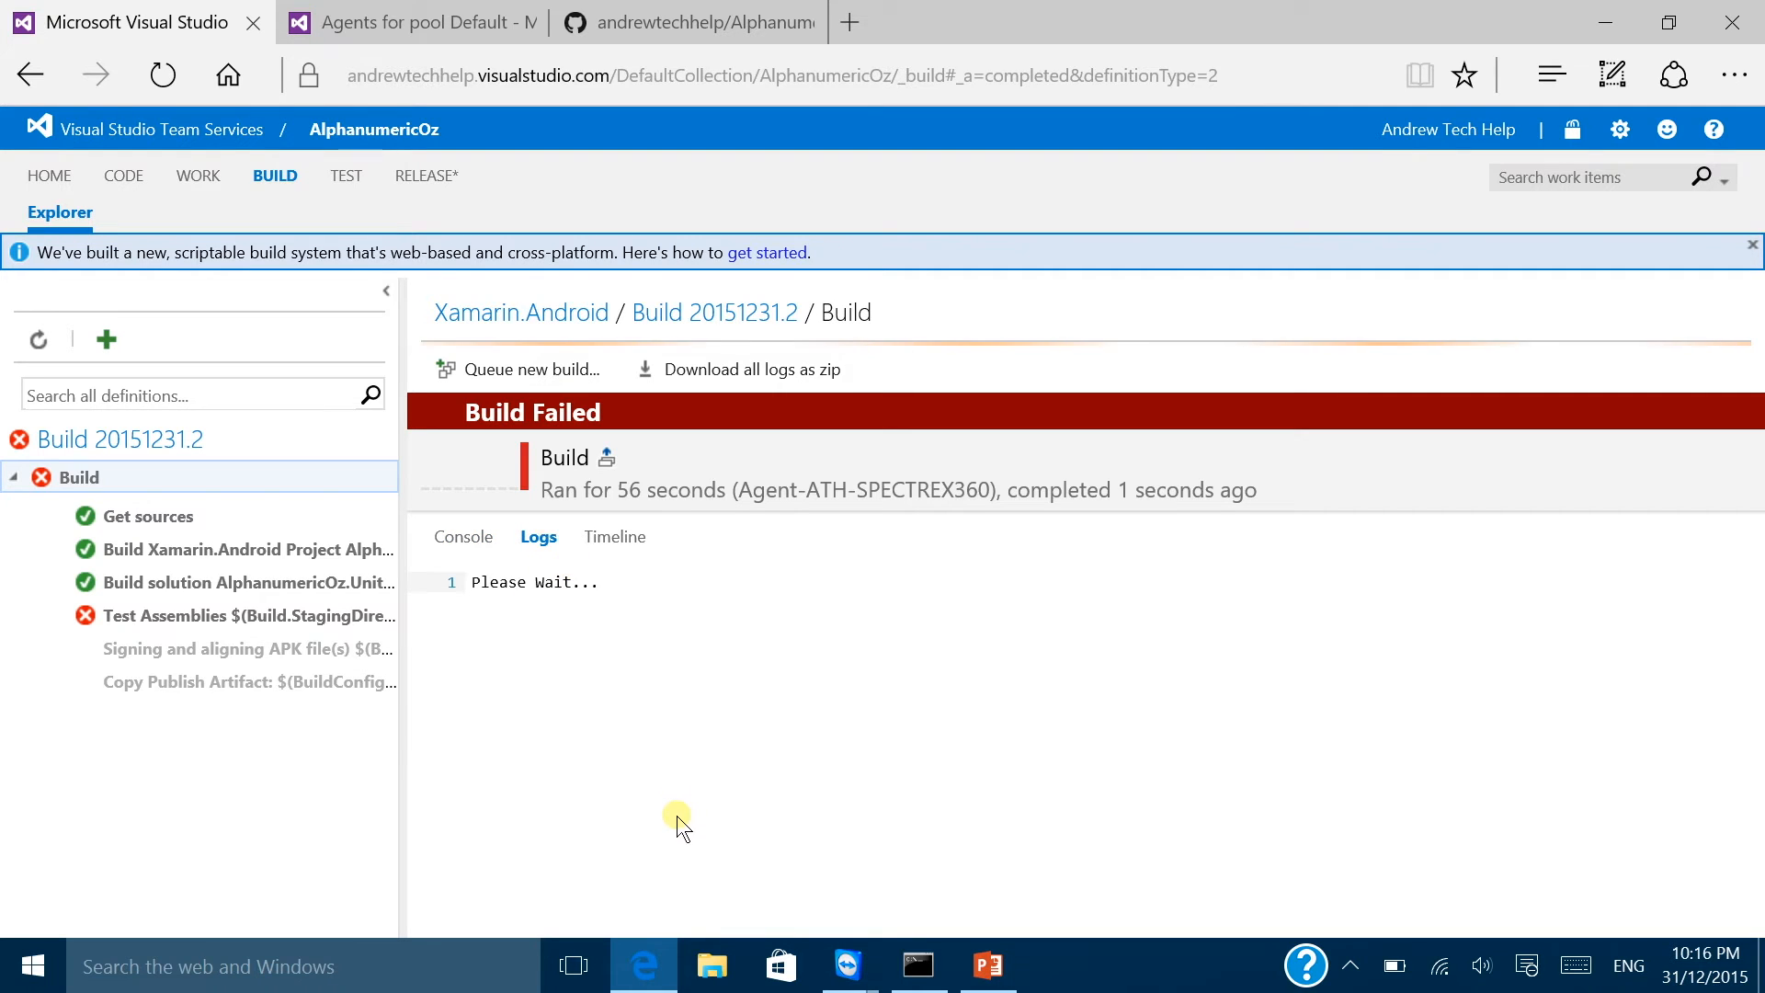
{"action": "scroll", "coordinate": [662, 731], "scroll_direction": "down", "scroll_amount": 15}
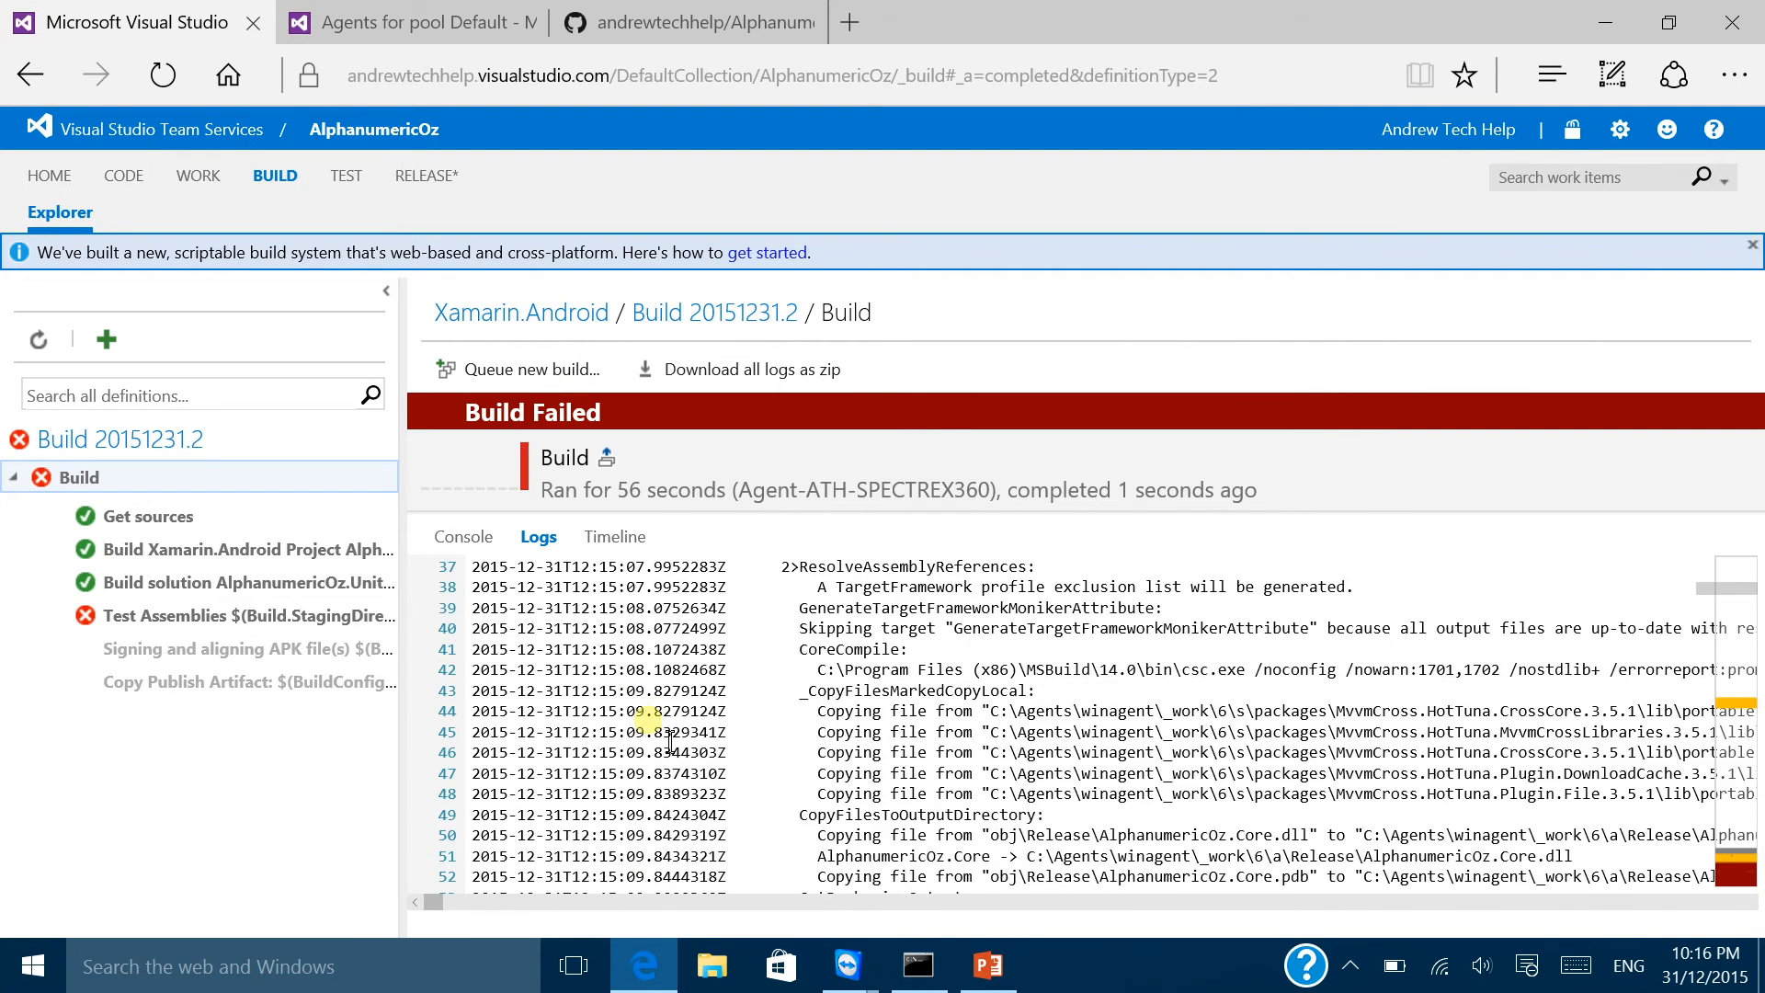
{"action": "scroll", "coordinate": [669, 740], "scroll_direction": "down", "scroll_amount": 20}
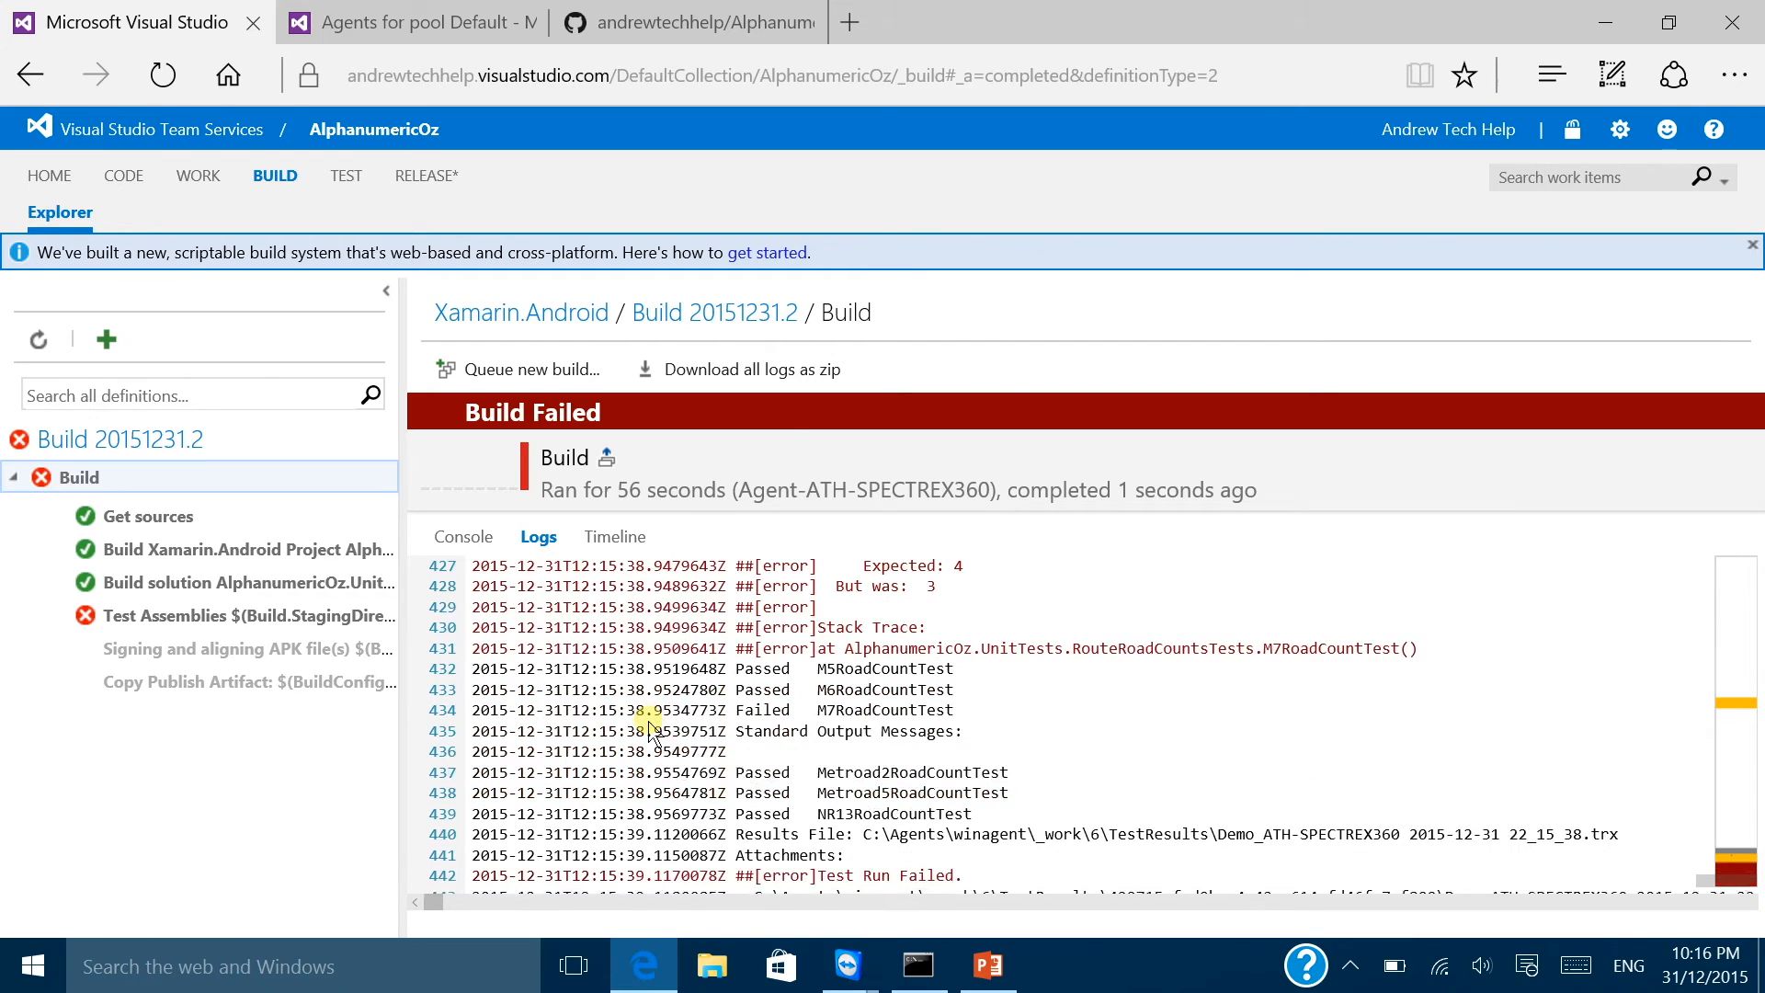
{"action": "scroll", "coordinate": [653, 726], "scroll_direction": "down", "scroll_amount": 3}
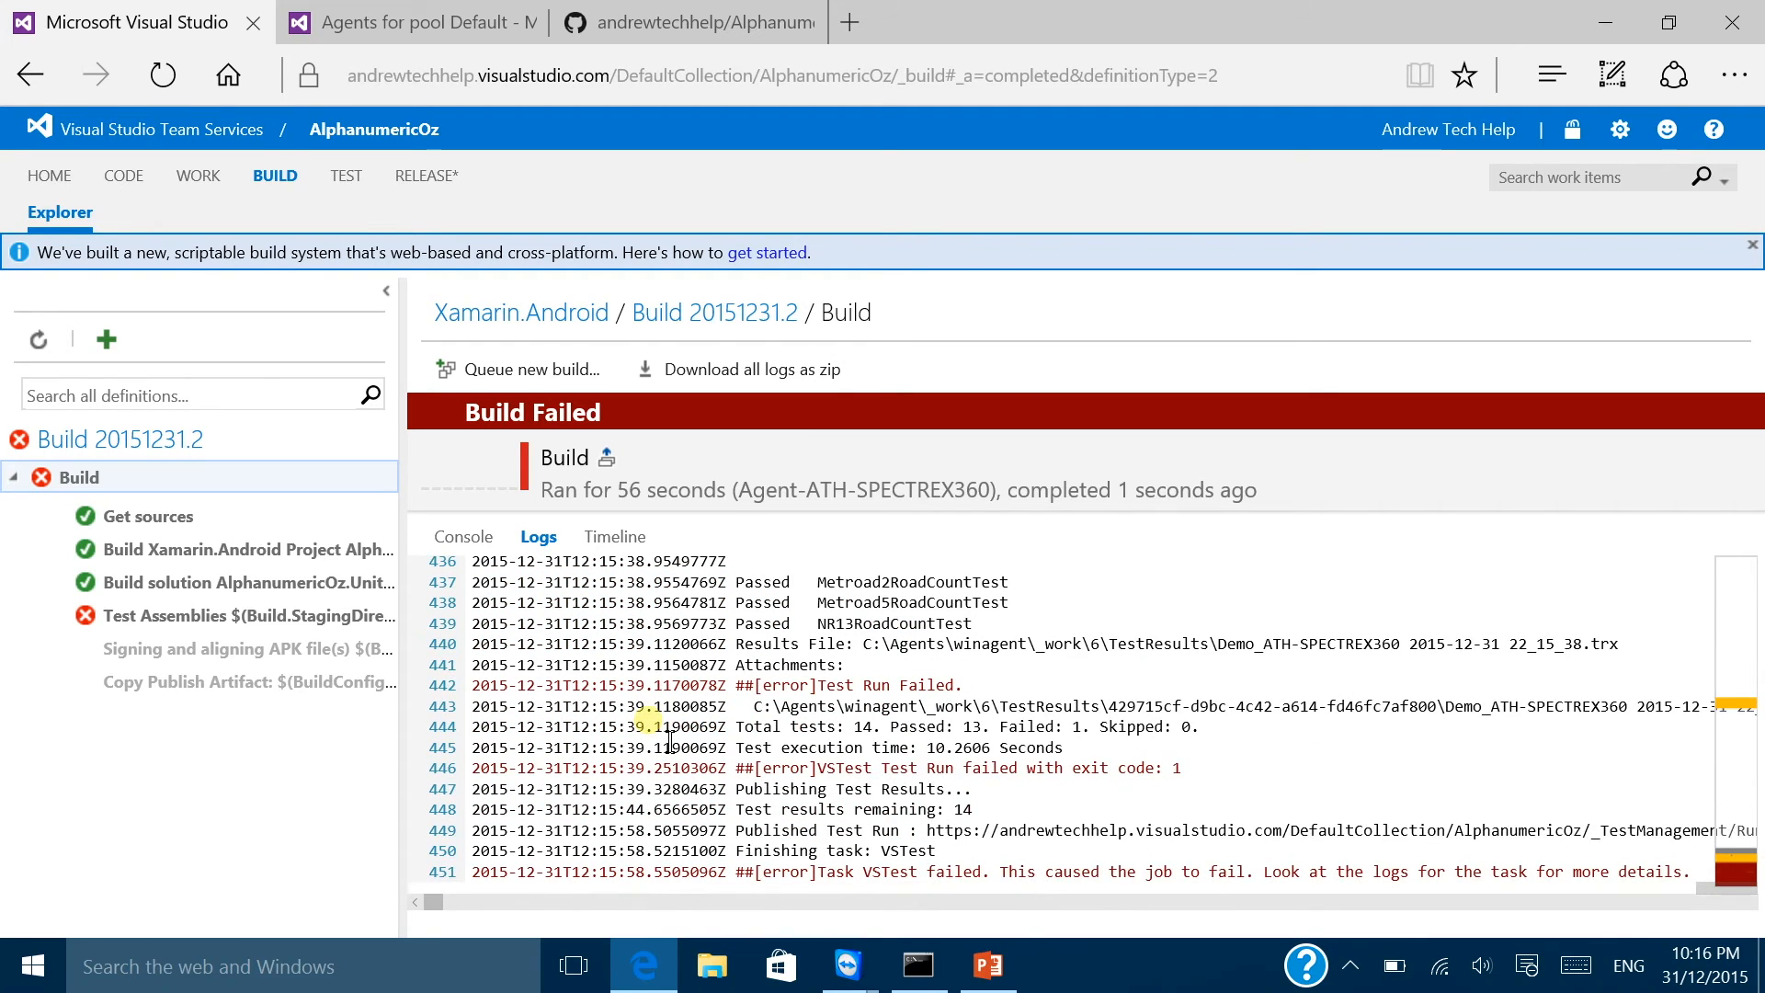
{"action": "scroll", "coordinate": [697, 893], "scroll_direction": "up", "scroll_amount": 3}
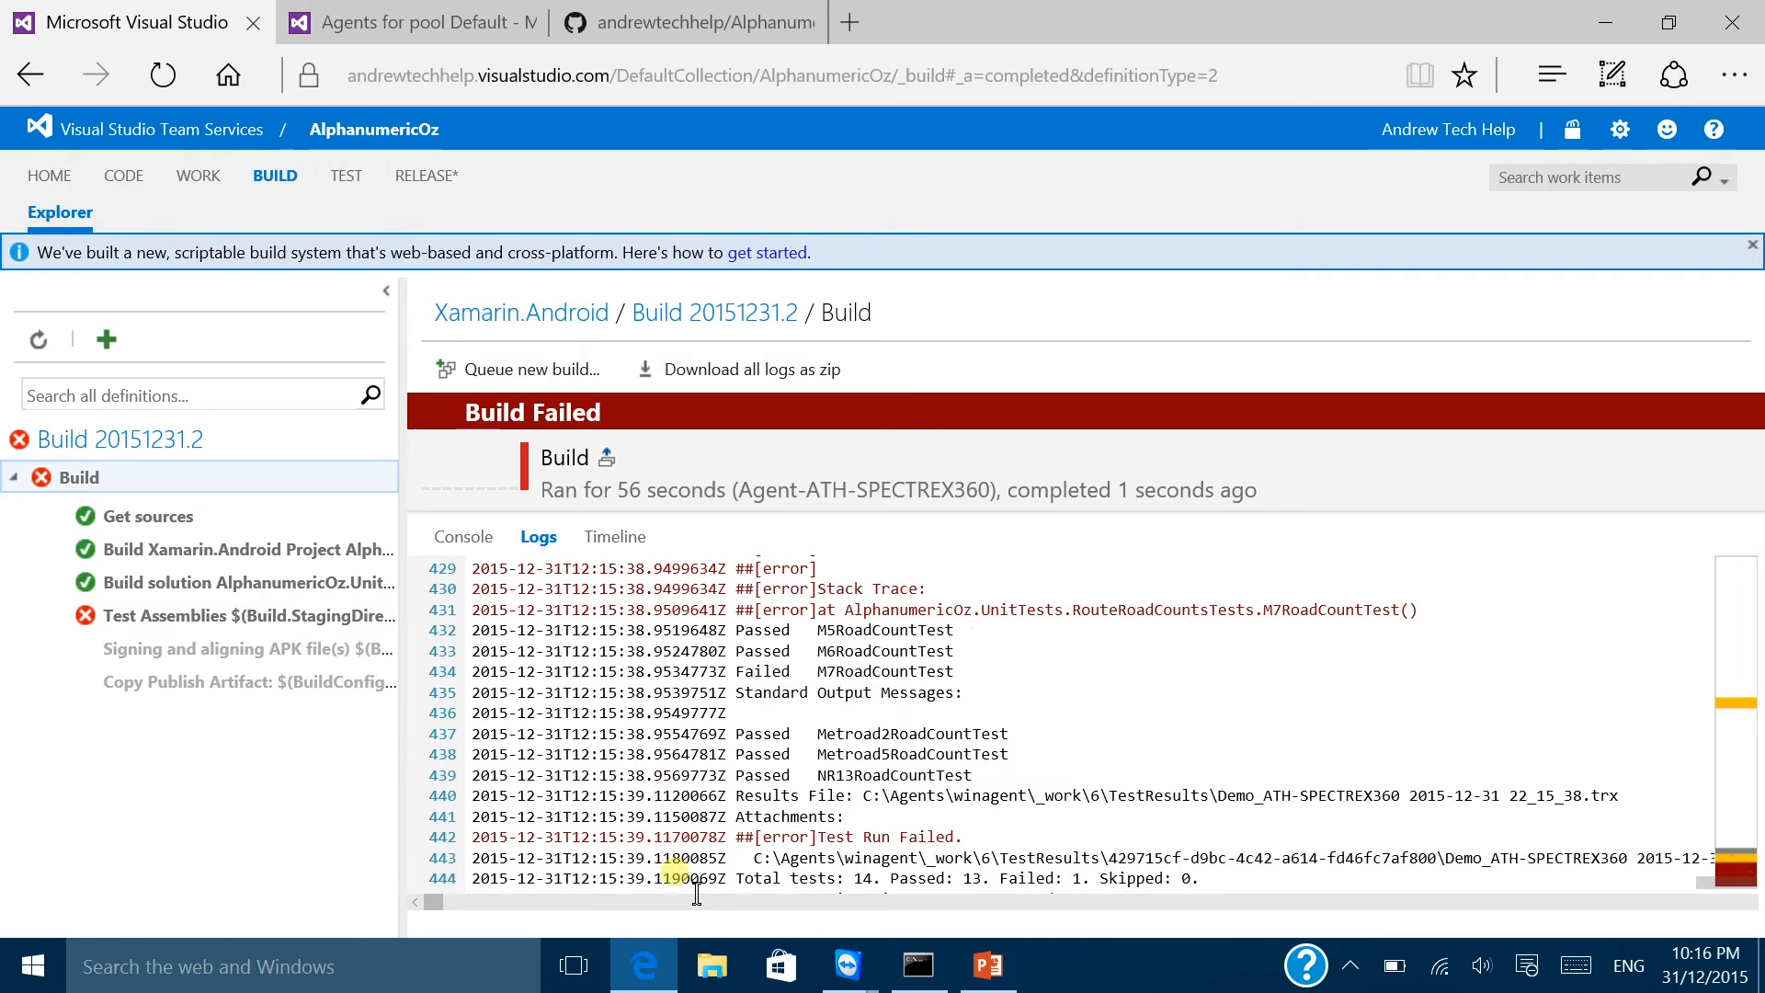
{"action": "scroll", "coordinate": [699, 877], "scroll_direction": "up", "scroll_amount": 5}
{"action": "scroll", "coordinate": [704, 860], "scroll_direction": "down", "scroll_amount": 5}
Step: Open the test results of the Xamarin.Android build and review the M7RoadCountTest details
{"action": "left_click", "coordinate": [706, 323]}
{"action": "left_click", "coordinate": [643, 536]}
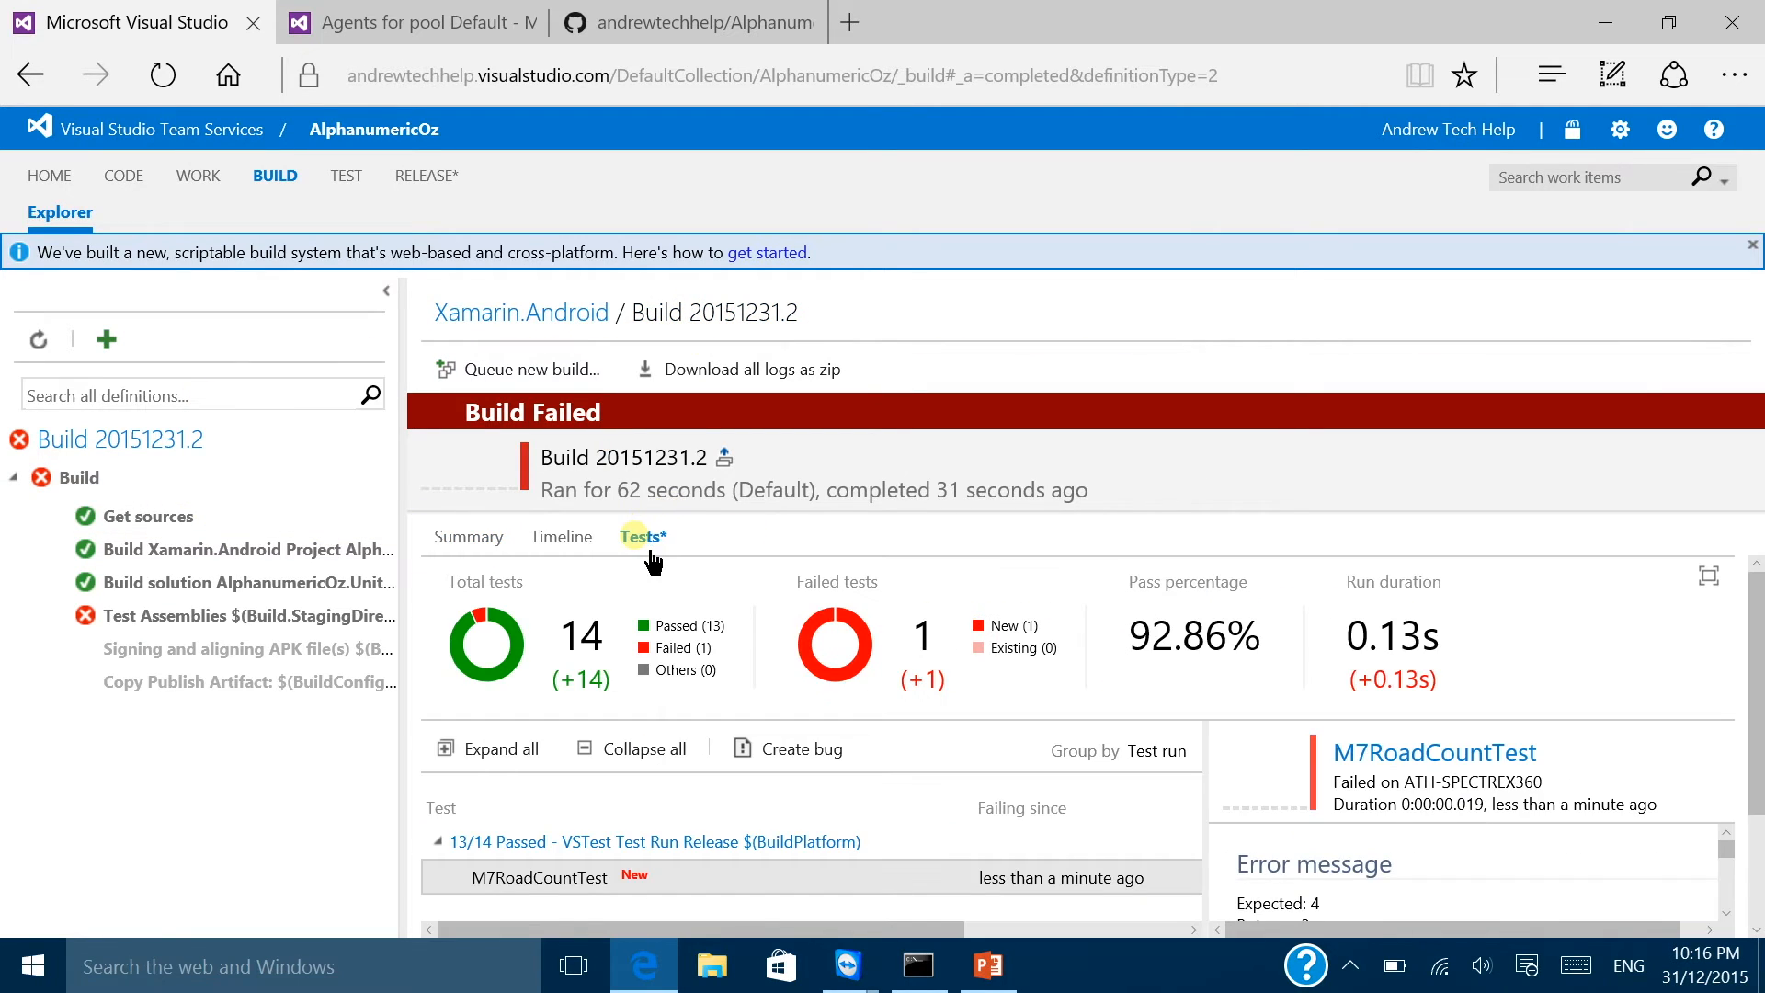
{"action": "scroll", "coordinate": [951, 631], "scroll_direction": "down", "scroll_amount": 2}
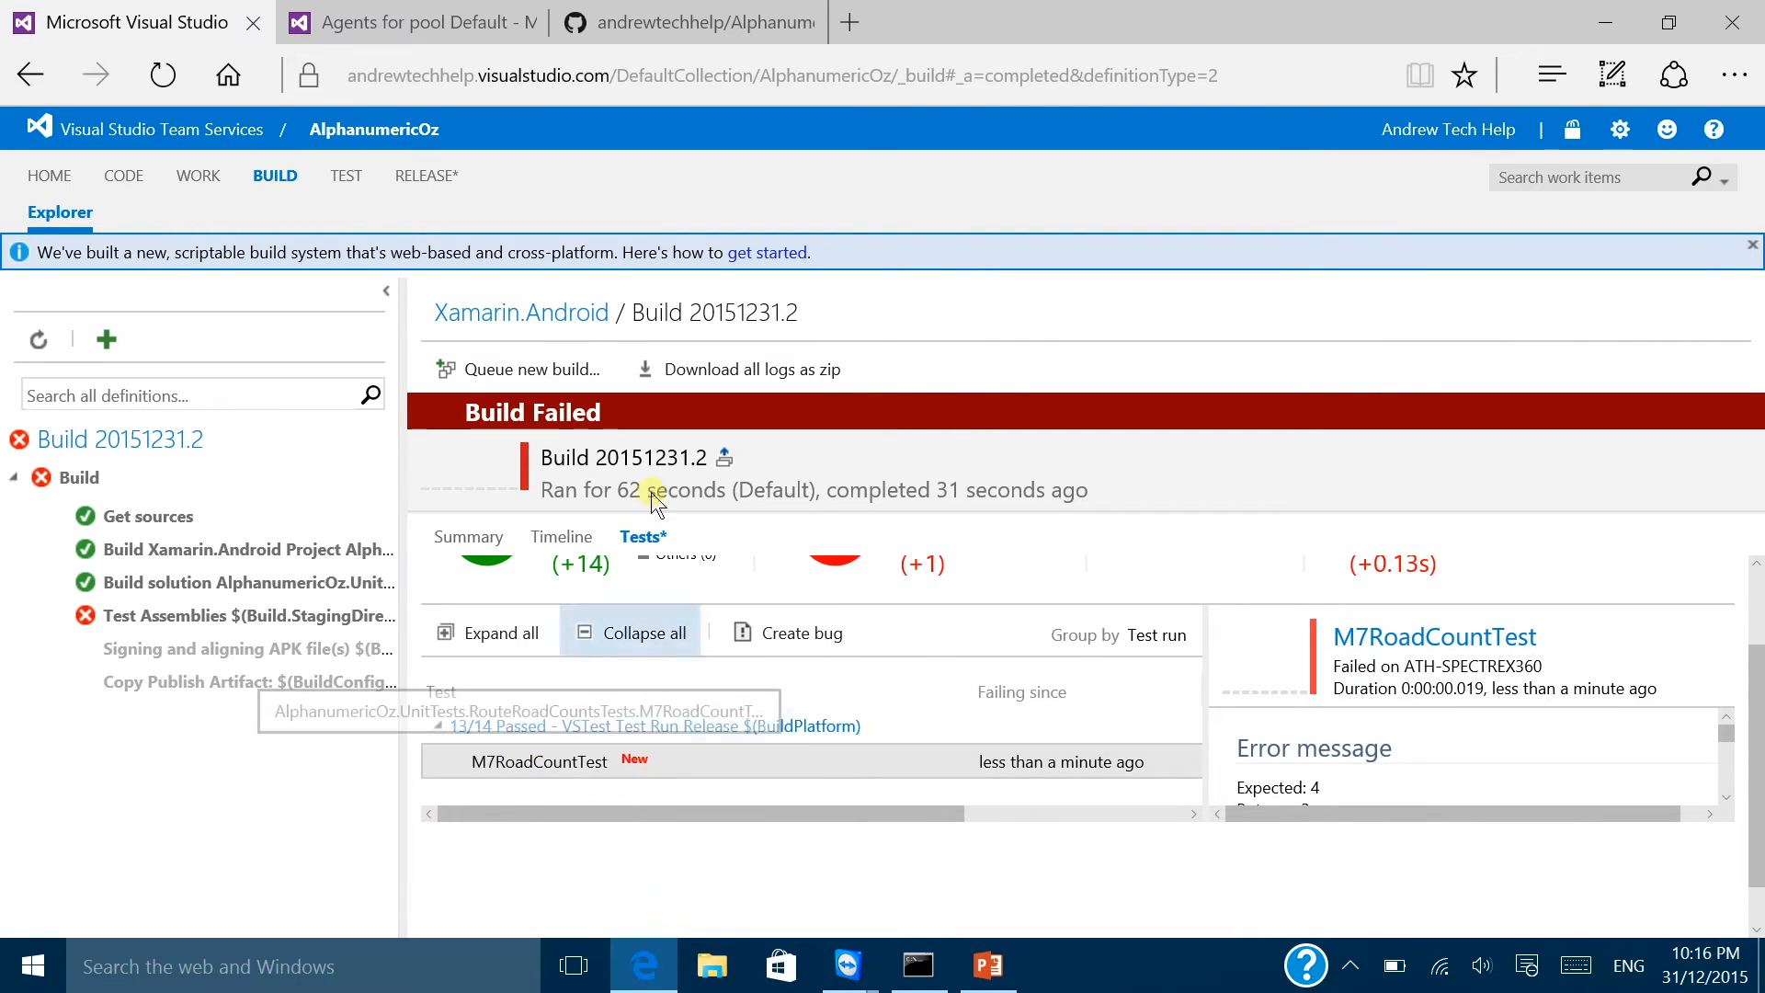
Step: List the queued builds for all build definitions and open the Windows Phone 8.0 & Windows 8.1 build's console output
{"action": "left_click", "coordinate": [497, 322]}
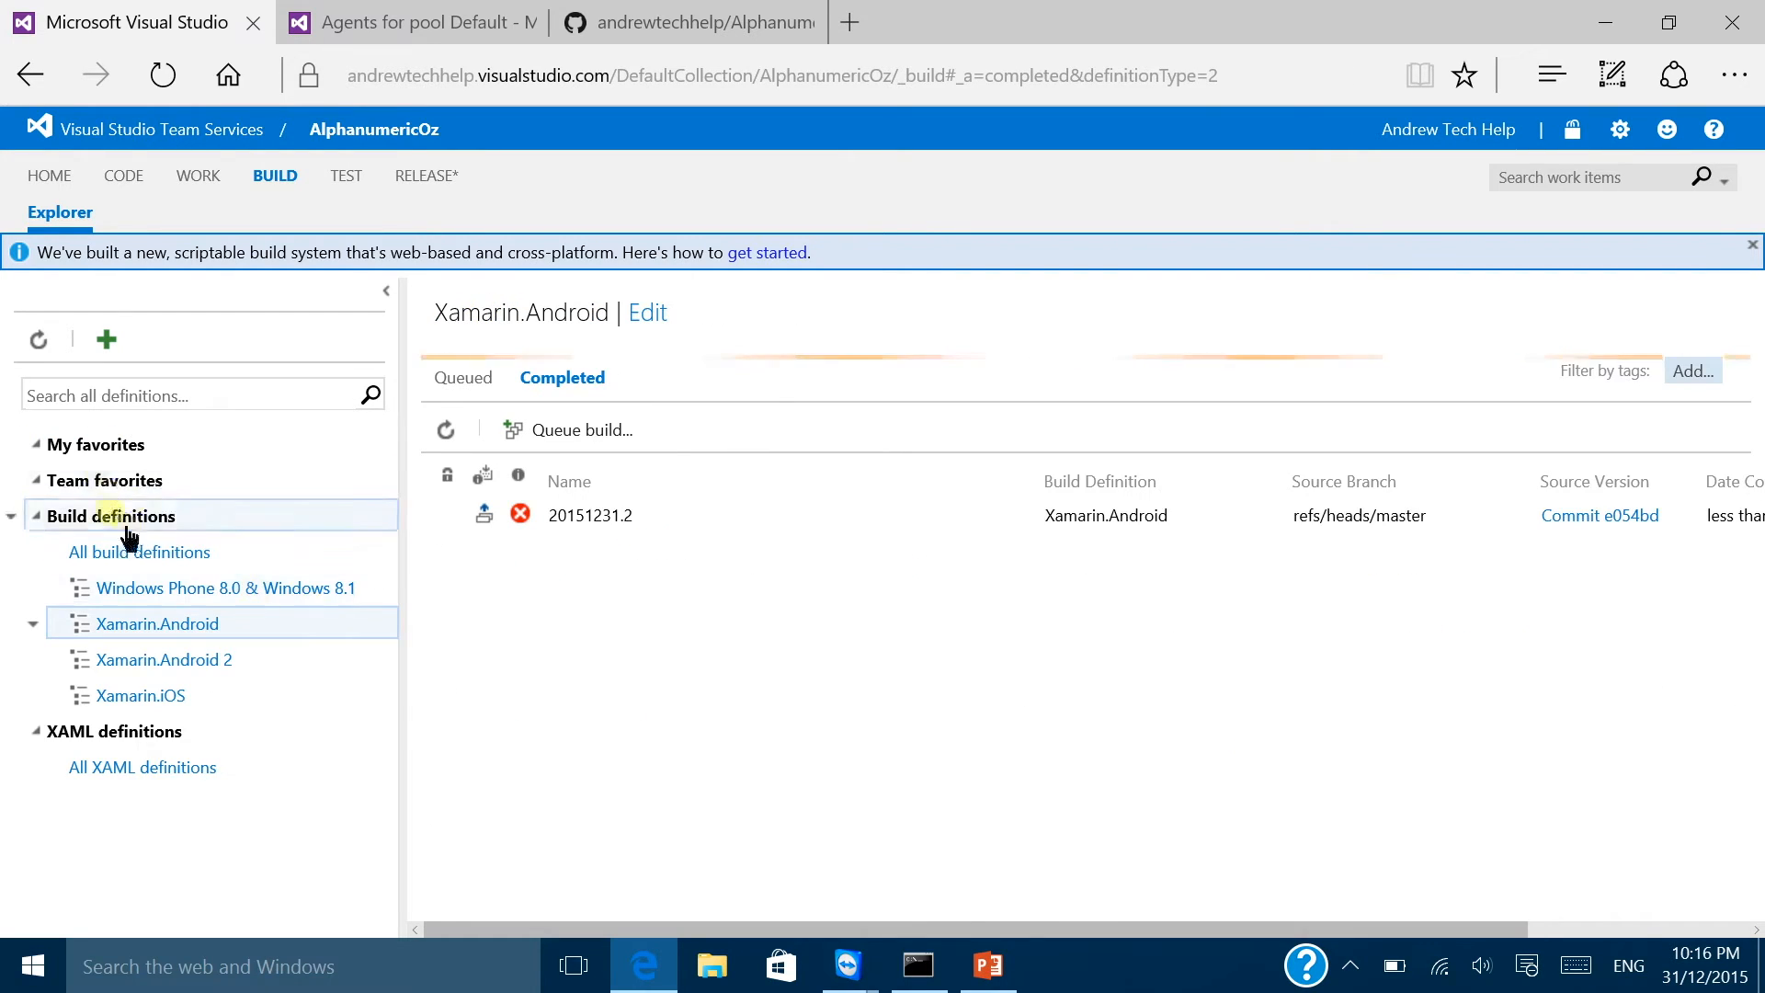
{"action": "left_click", "coordinate": [177, 562]}
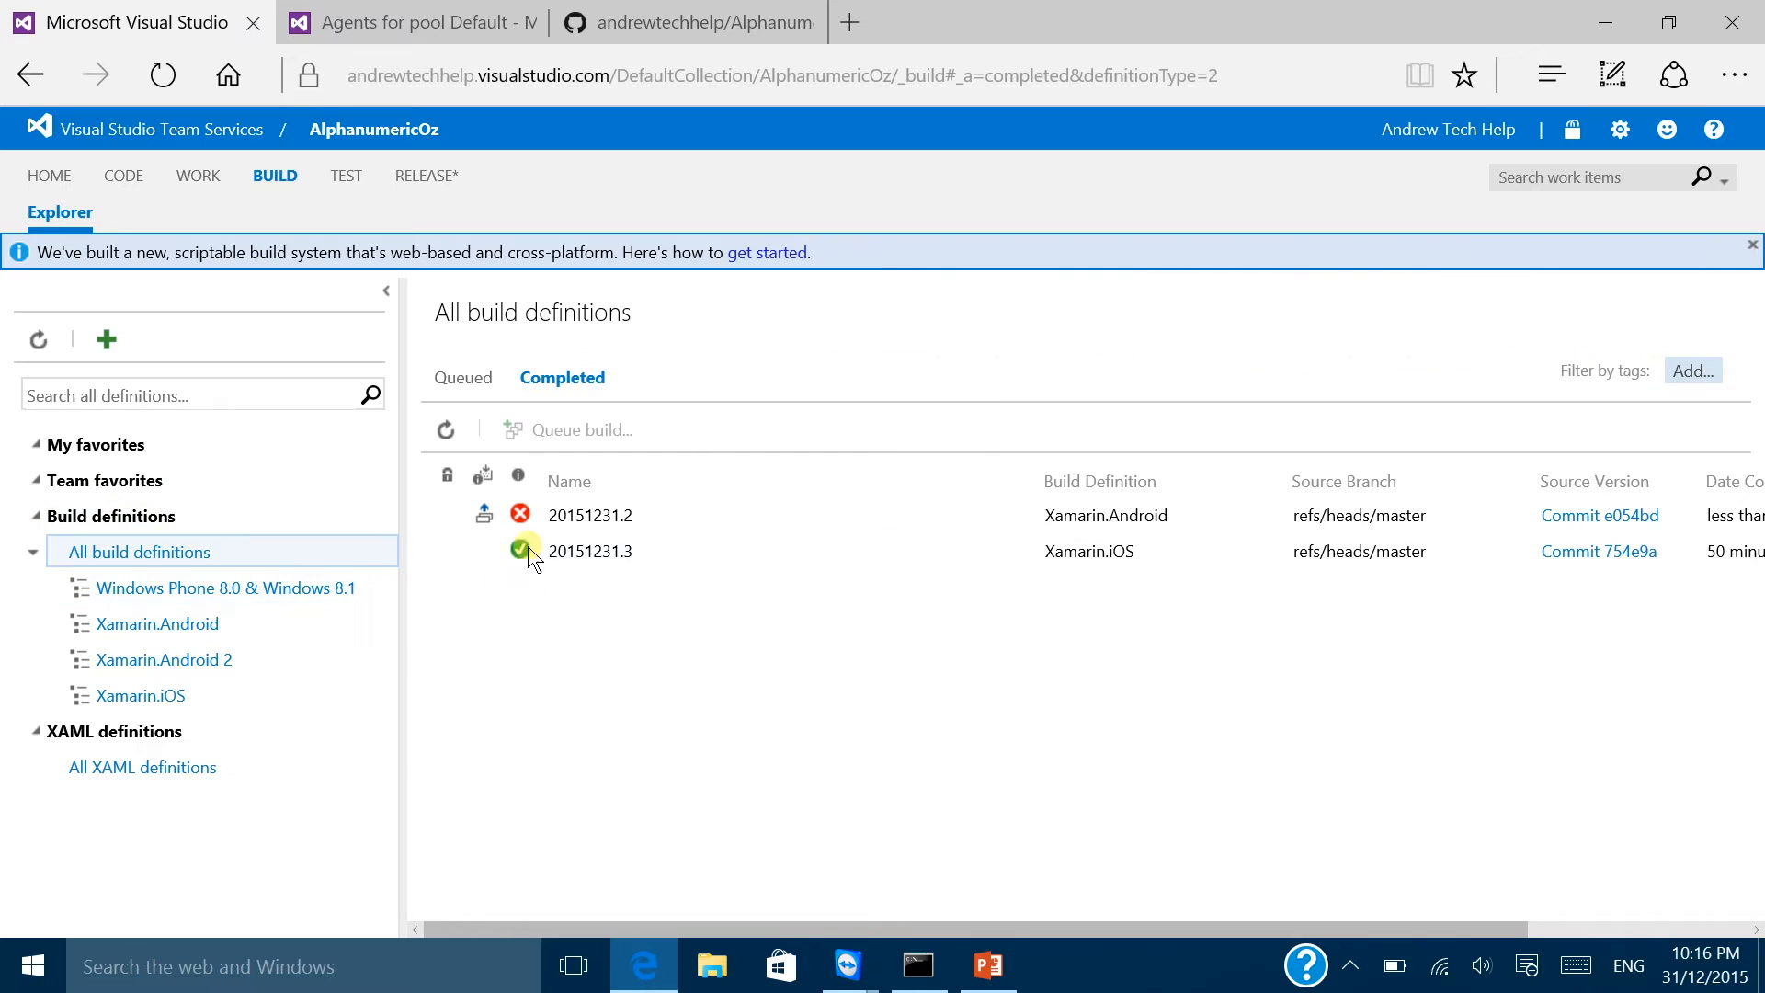
{"action": "left_click", "coordinate": [463, 378]}
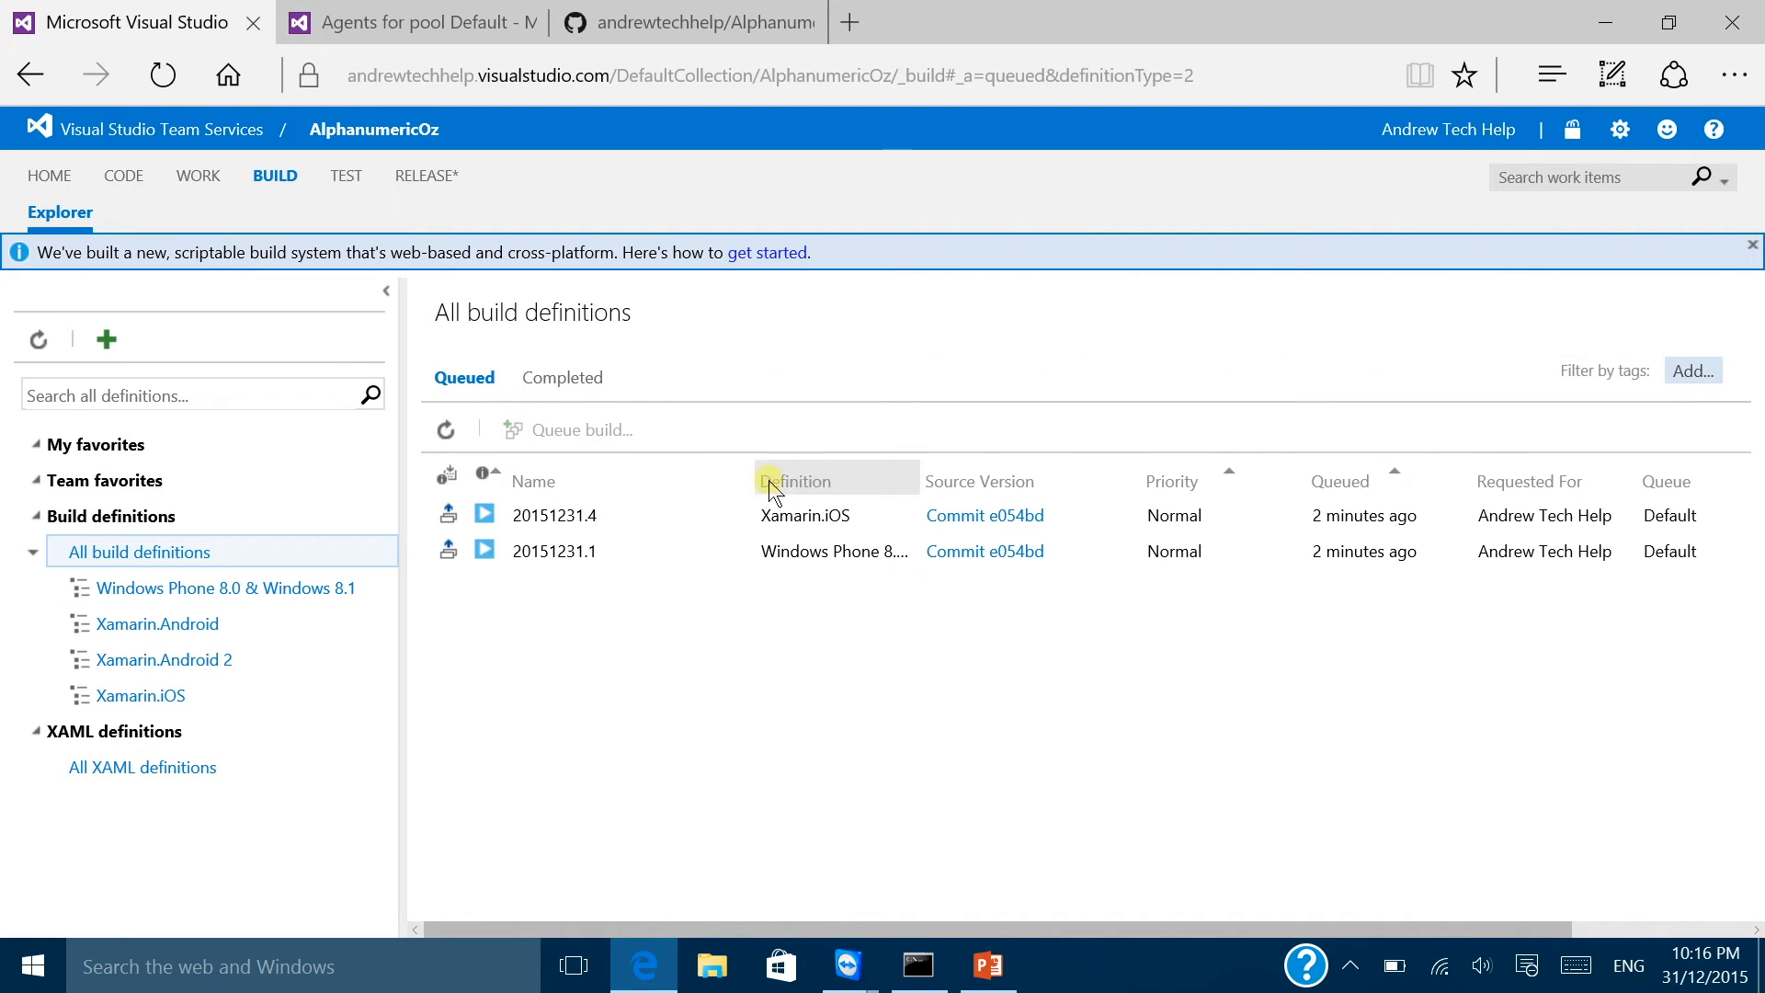
{"action": "double_click", "coordinate": [720, 555]}
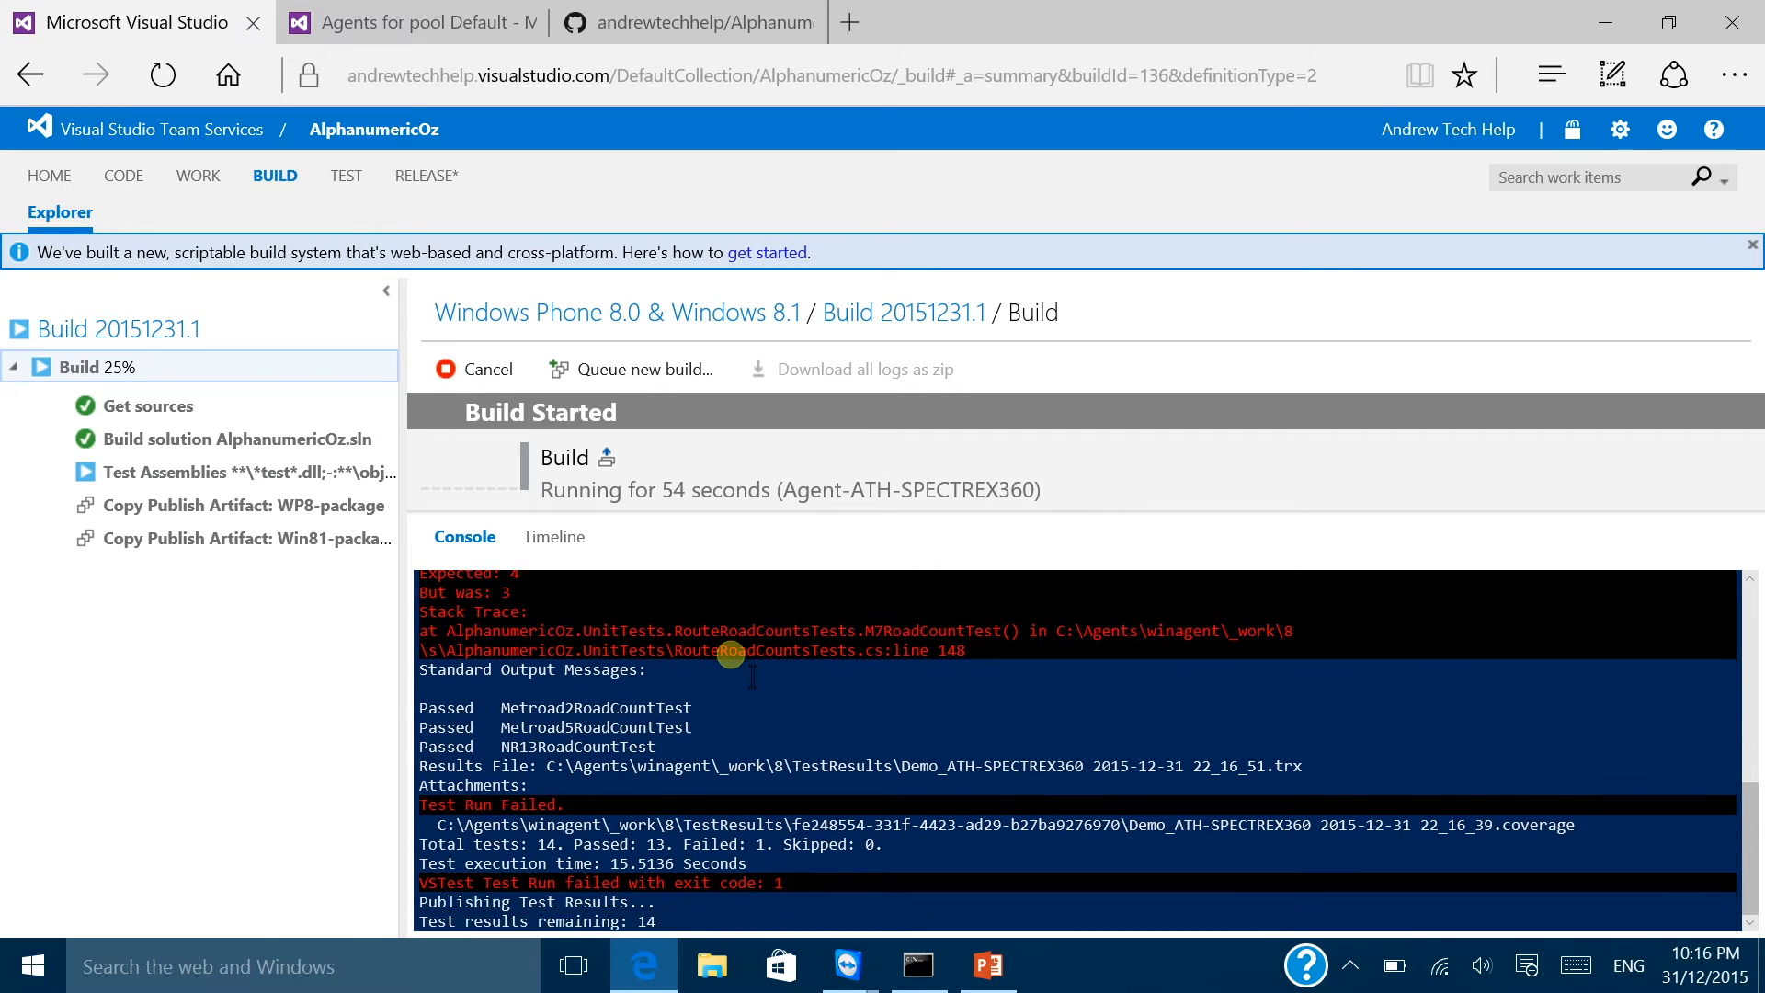
Step: Return to the queued builds of all build definitions and open the Xamarin.iOS build's console output
{"action": "left_click", "coordinate": [606, 329]}
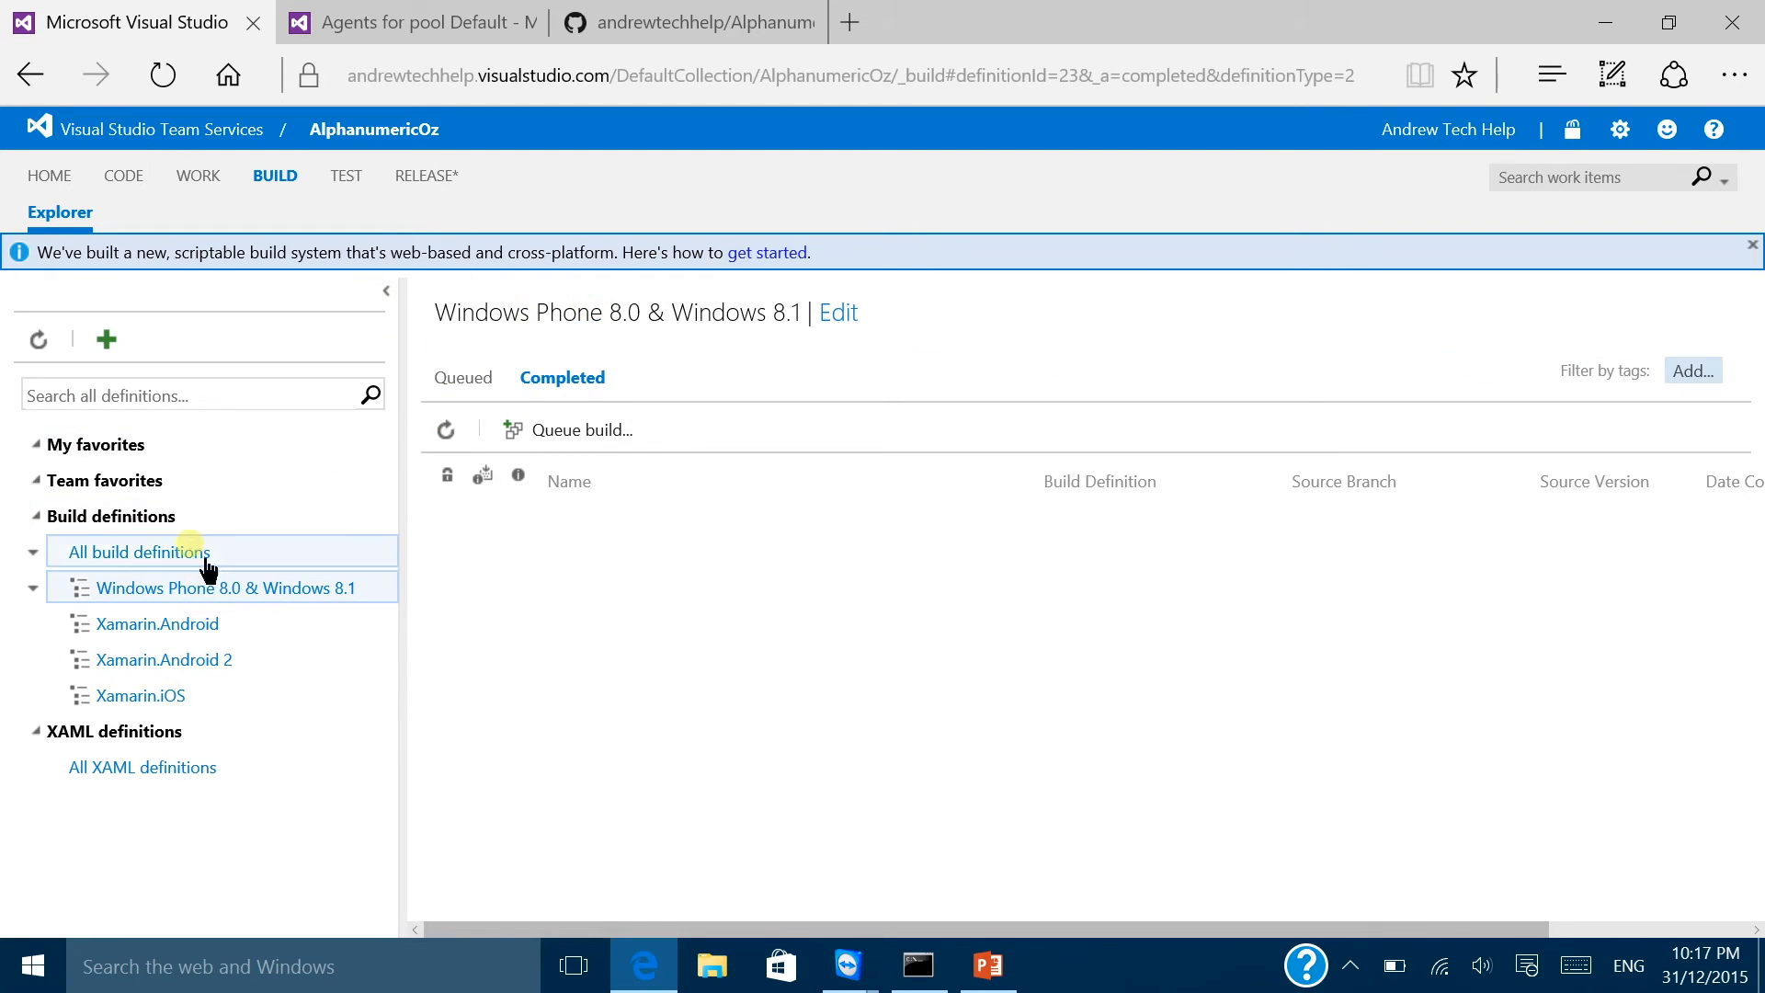
{"action": "left_click", "coordinate": [381, 560]}
{"action": "left_click", "coordinate": [484, 377]}
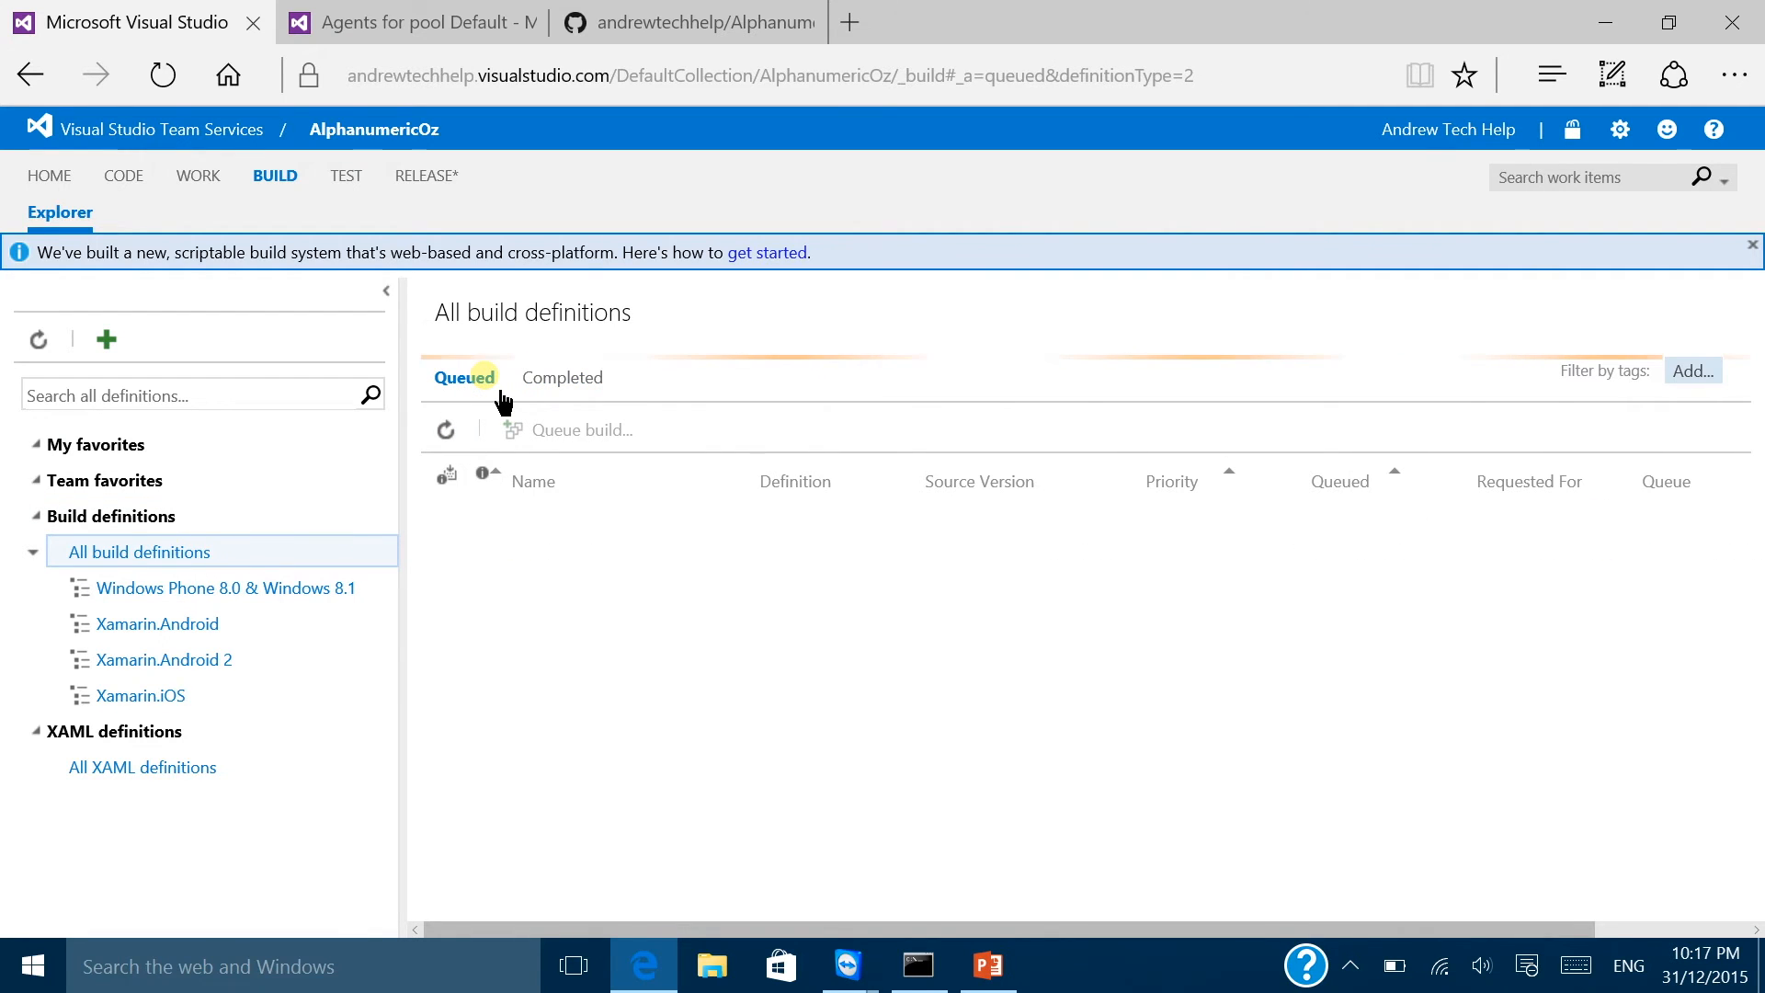
{"action": "left_click", "coordinate": [770, 518]}
{"action": "double_click", "coordinate": [769, 519]}
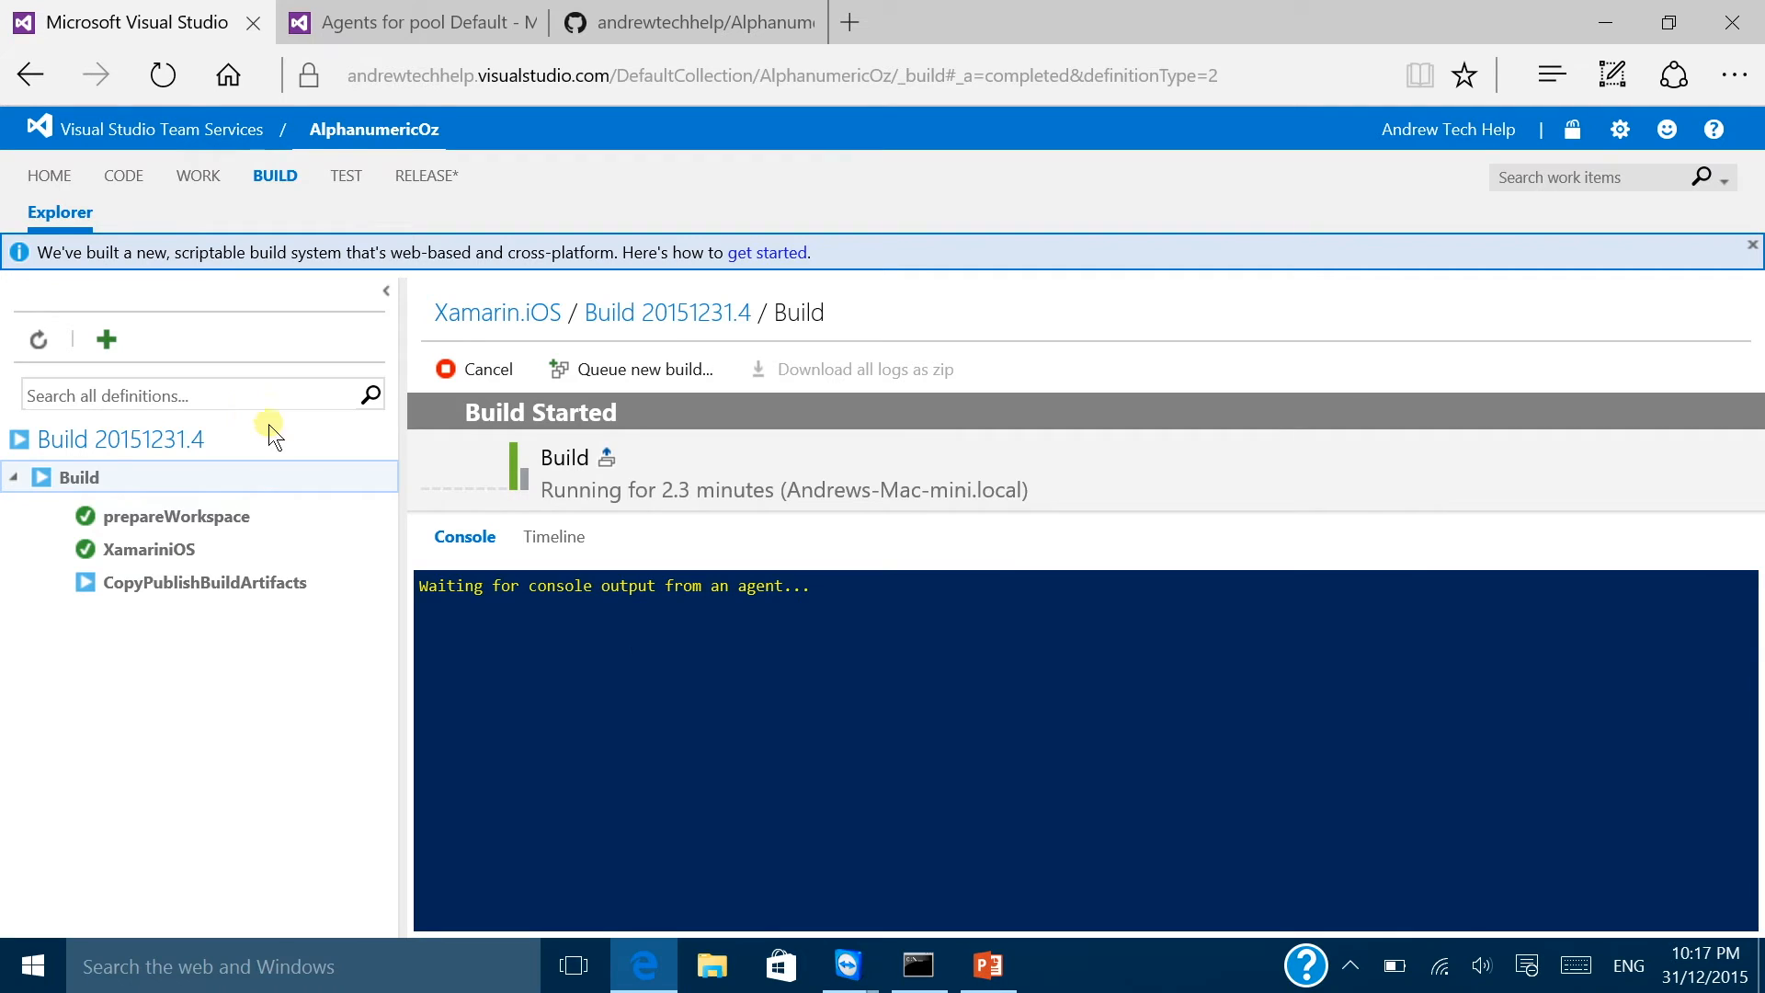
Step: Switch to Visual Studio on Desktop 3 and open RoutesGenesisService.cs from the Services folder of AlphanumericOz.Core
{"action": "left_click", "coordinate": [572, 965]}
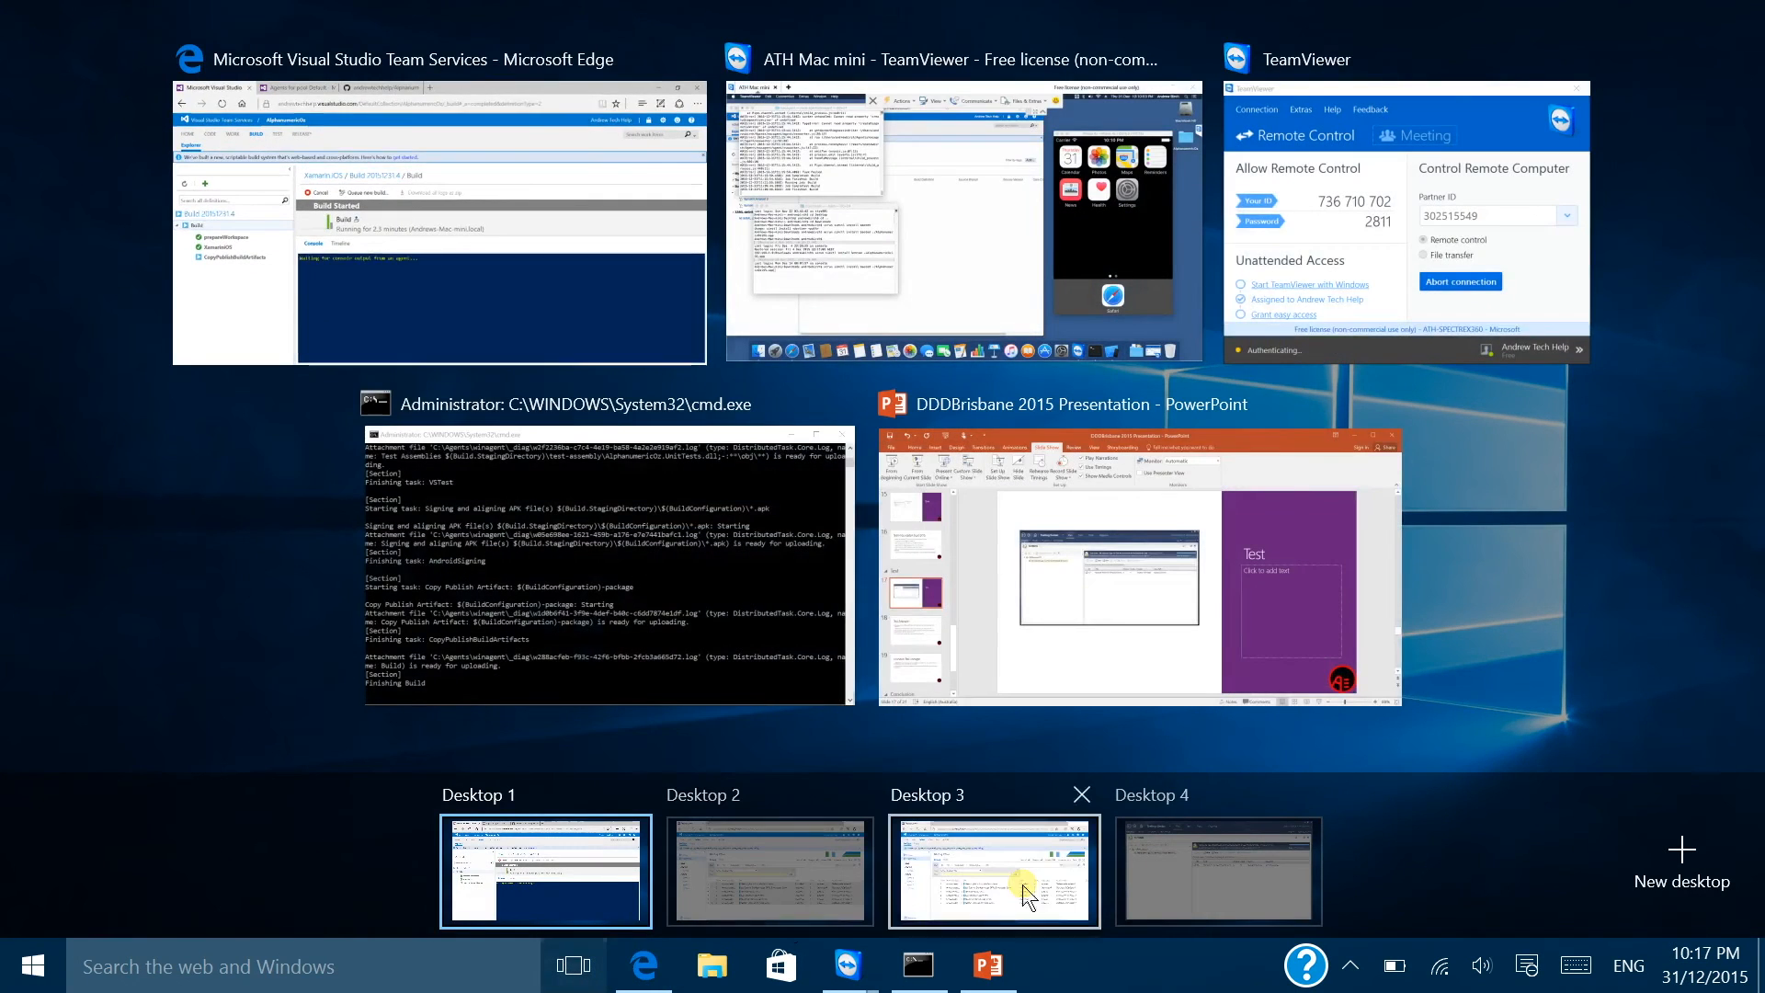
{"action": "left_click", "coordinate": [1022, 884]}
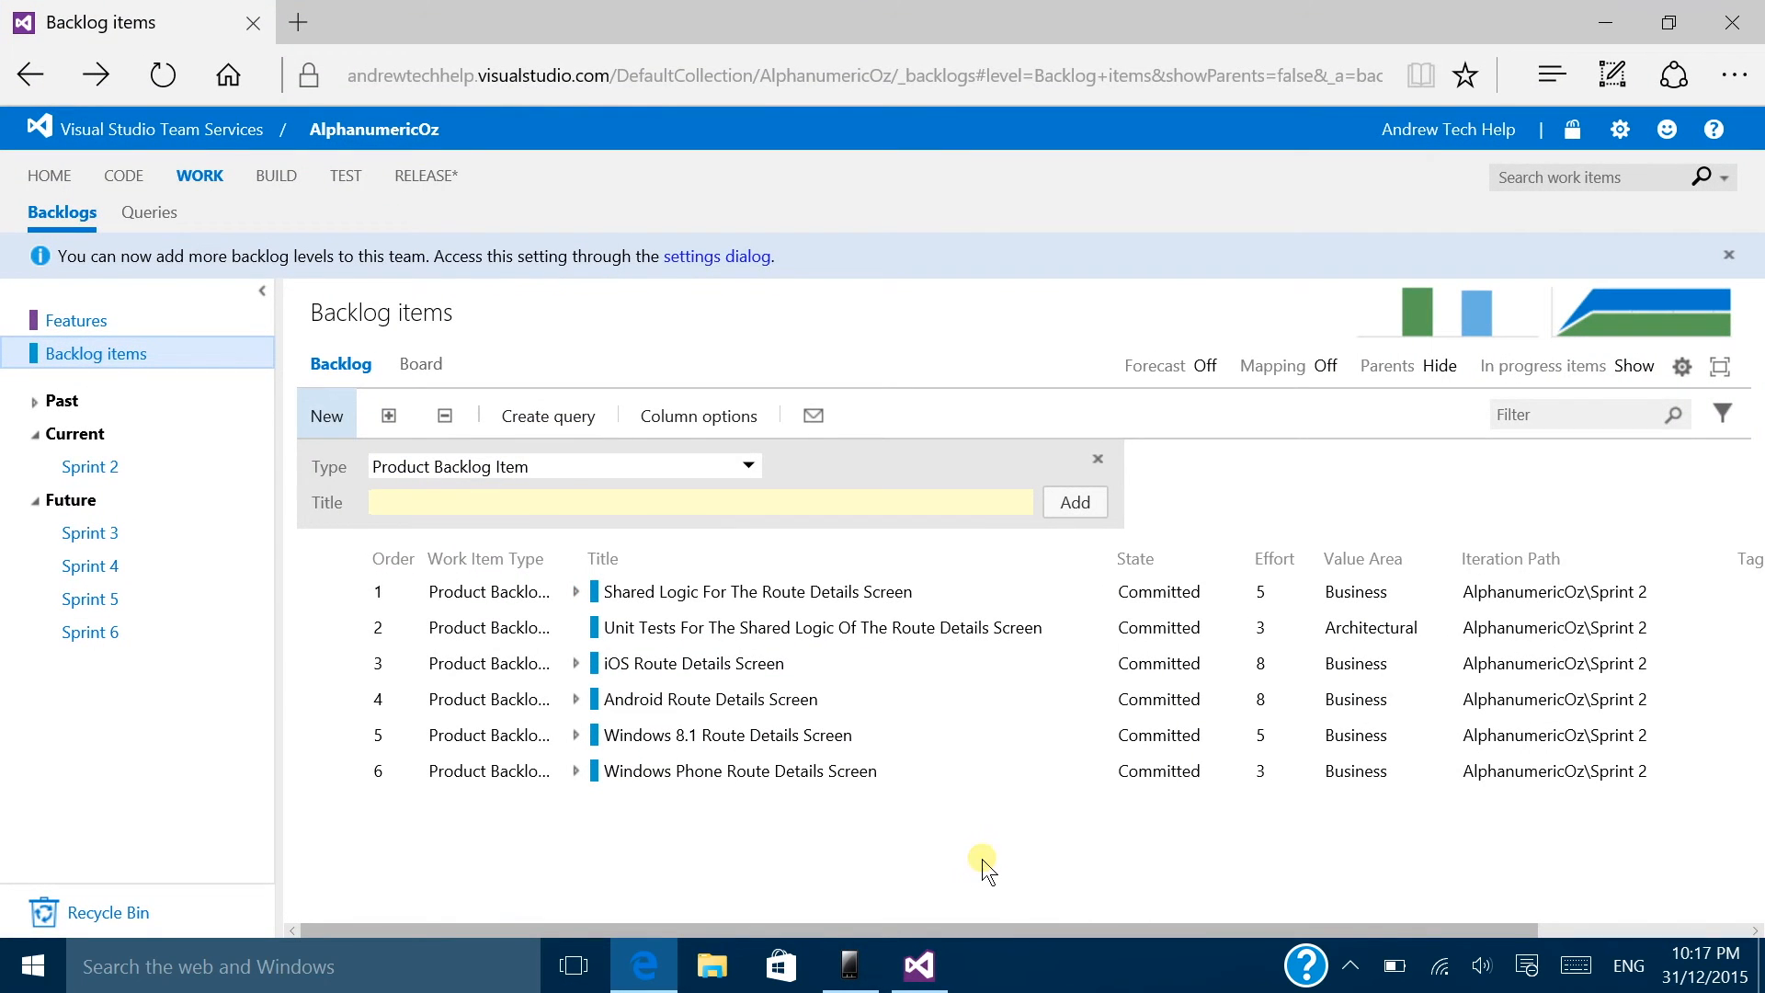
{"action": "left_click", "coordinate": [914, 976]}
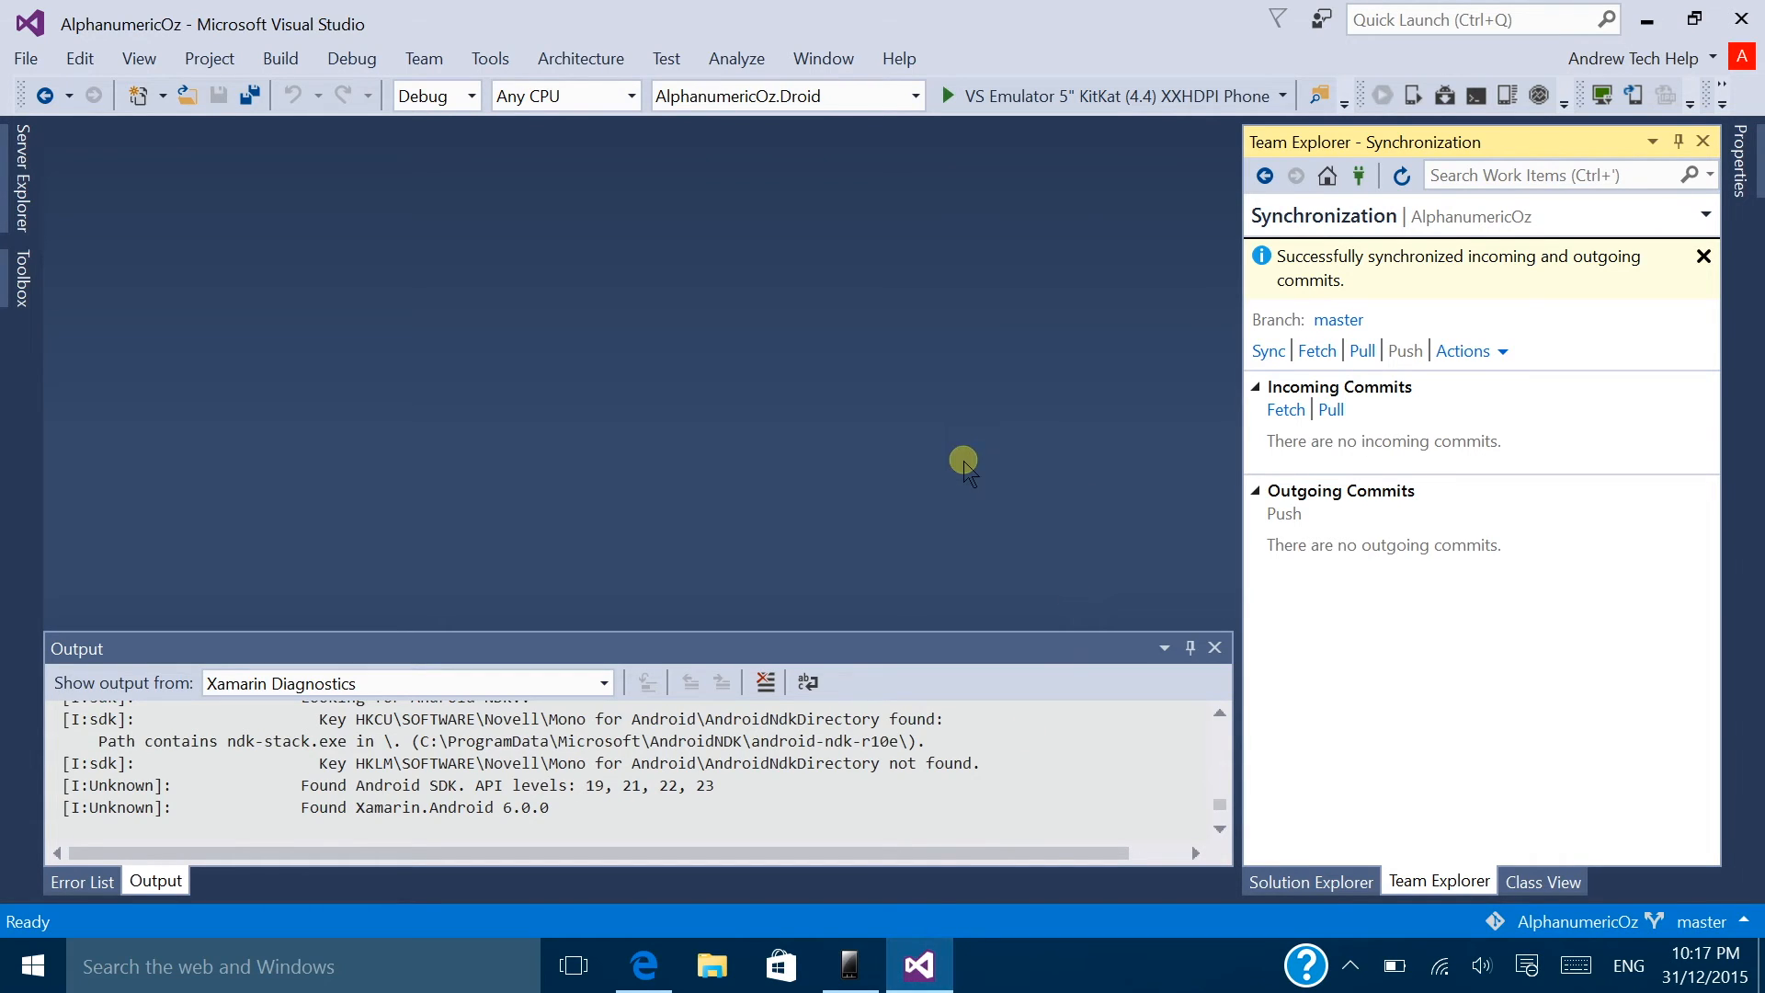
{"action": "left_click", "coordinate": [1307, 880]}
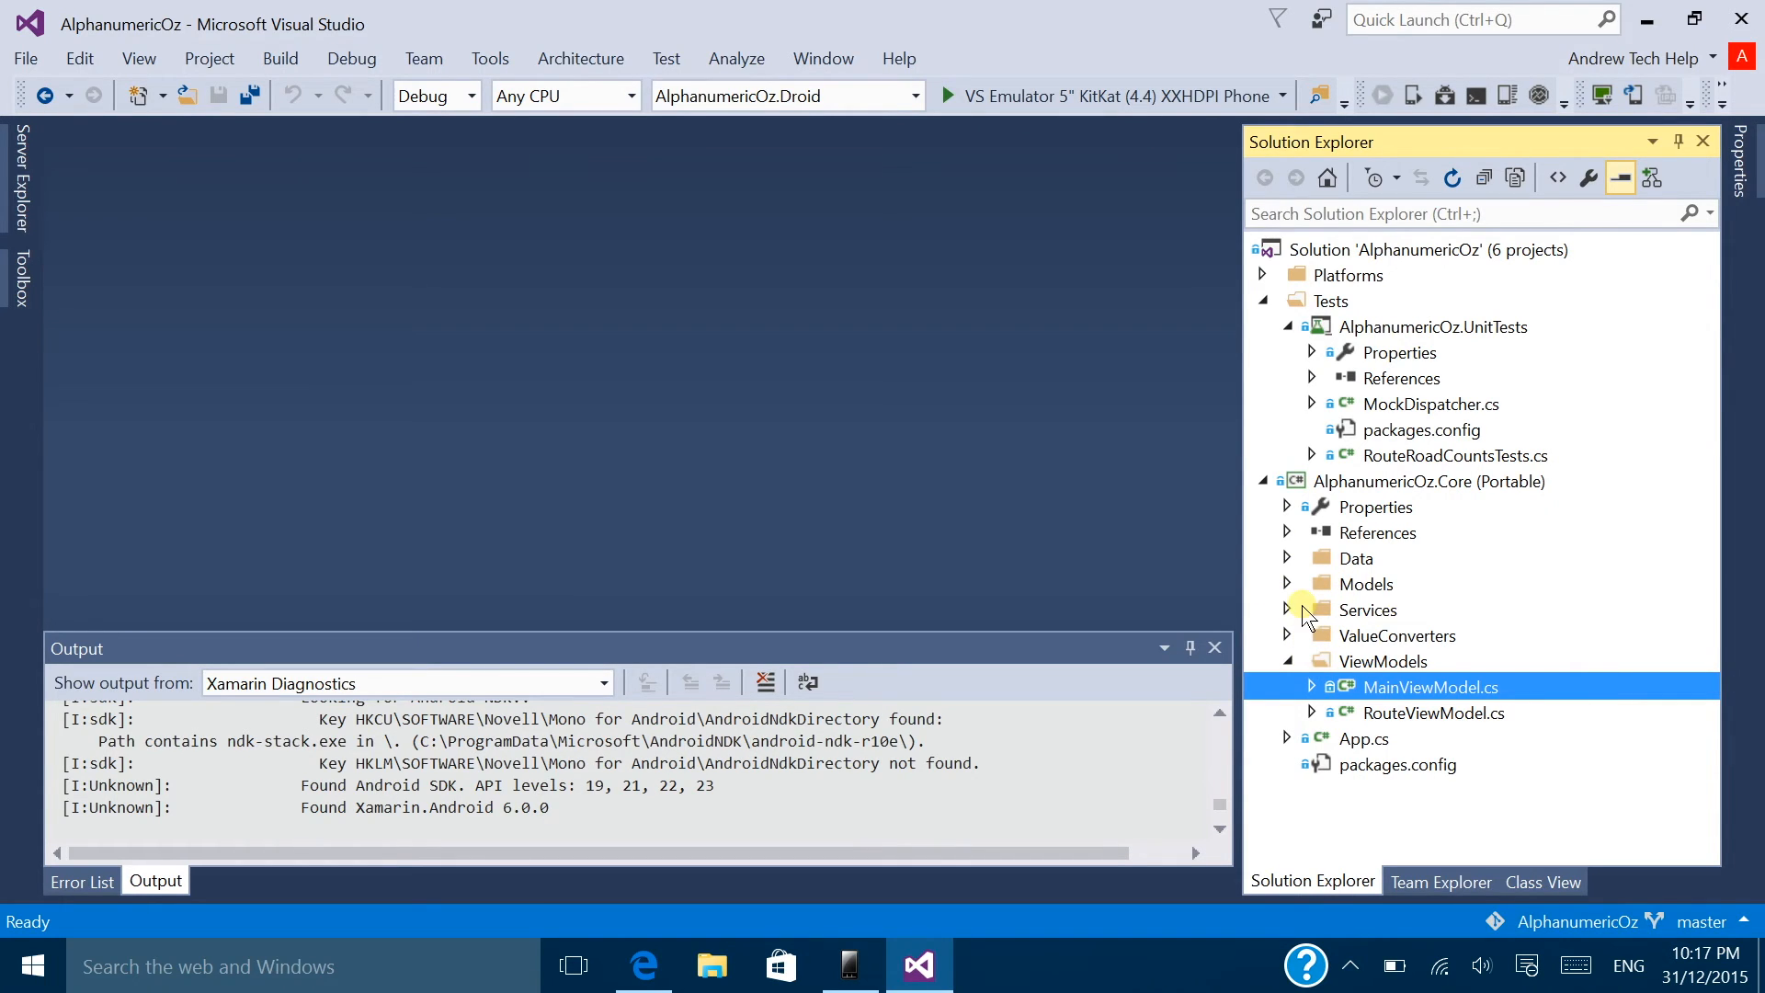
{"action": "left_click", "coordinate": [1288, 558]}
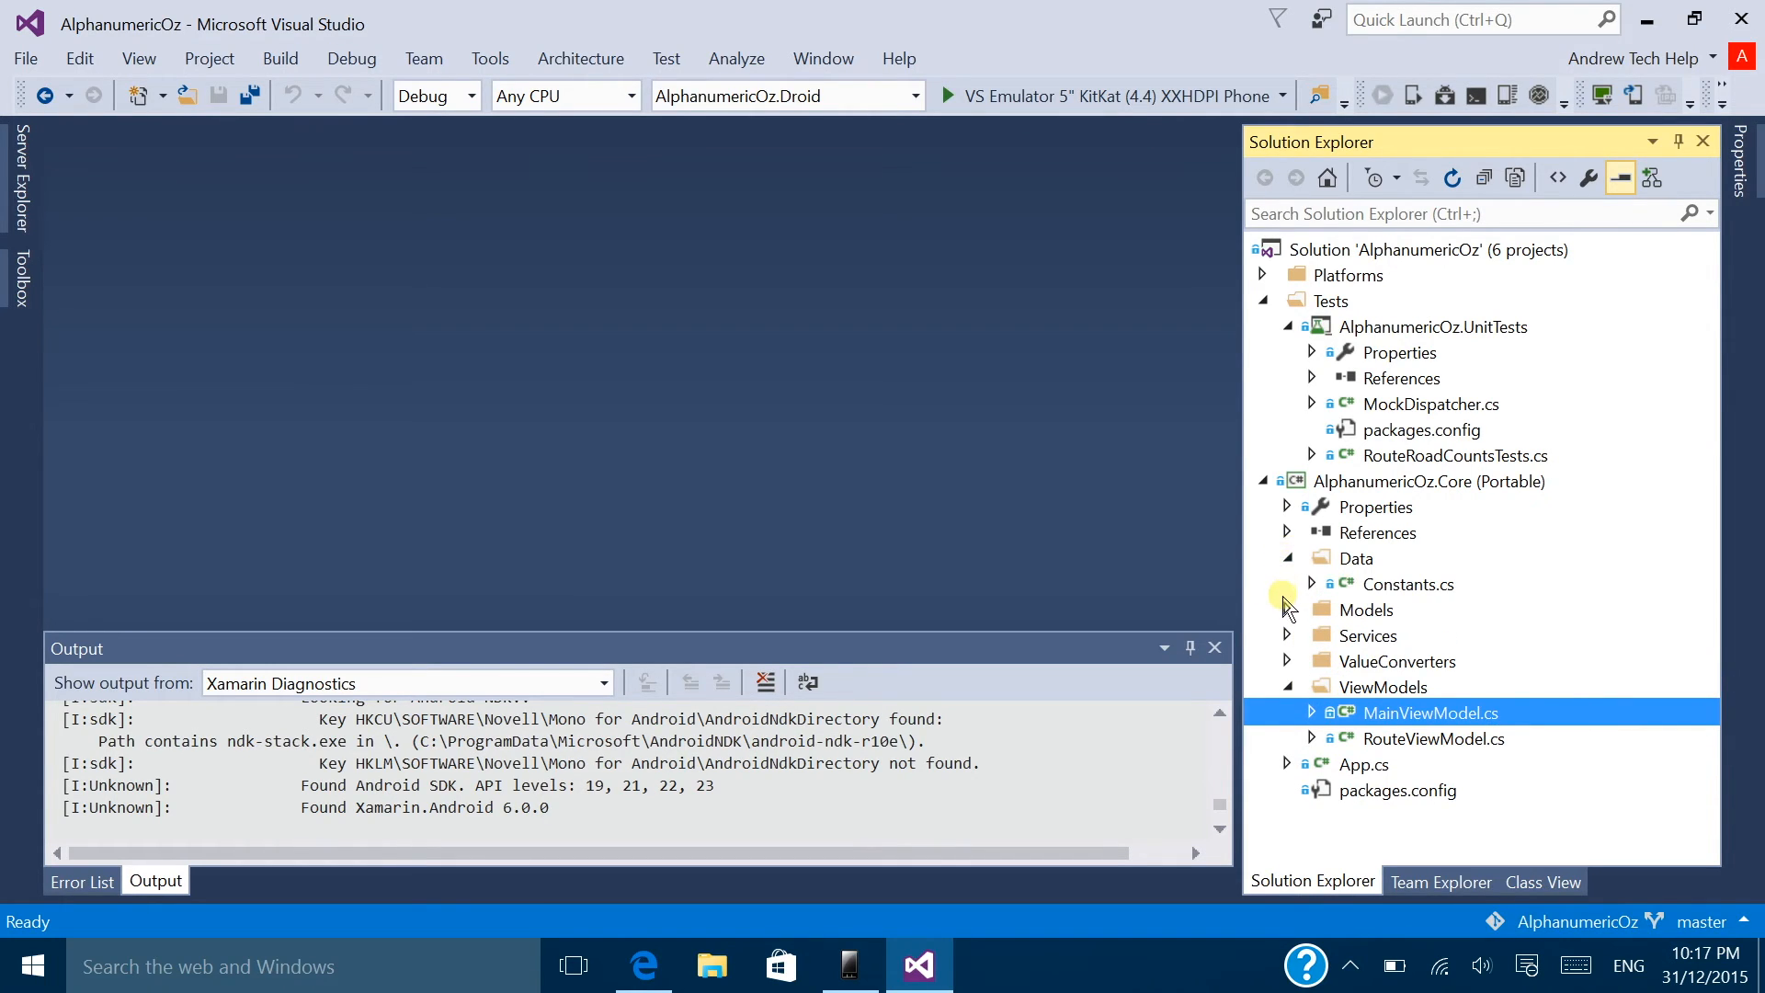
{"action": "left_click", "coordinate": [1286, 610]}
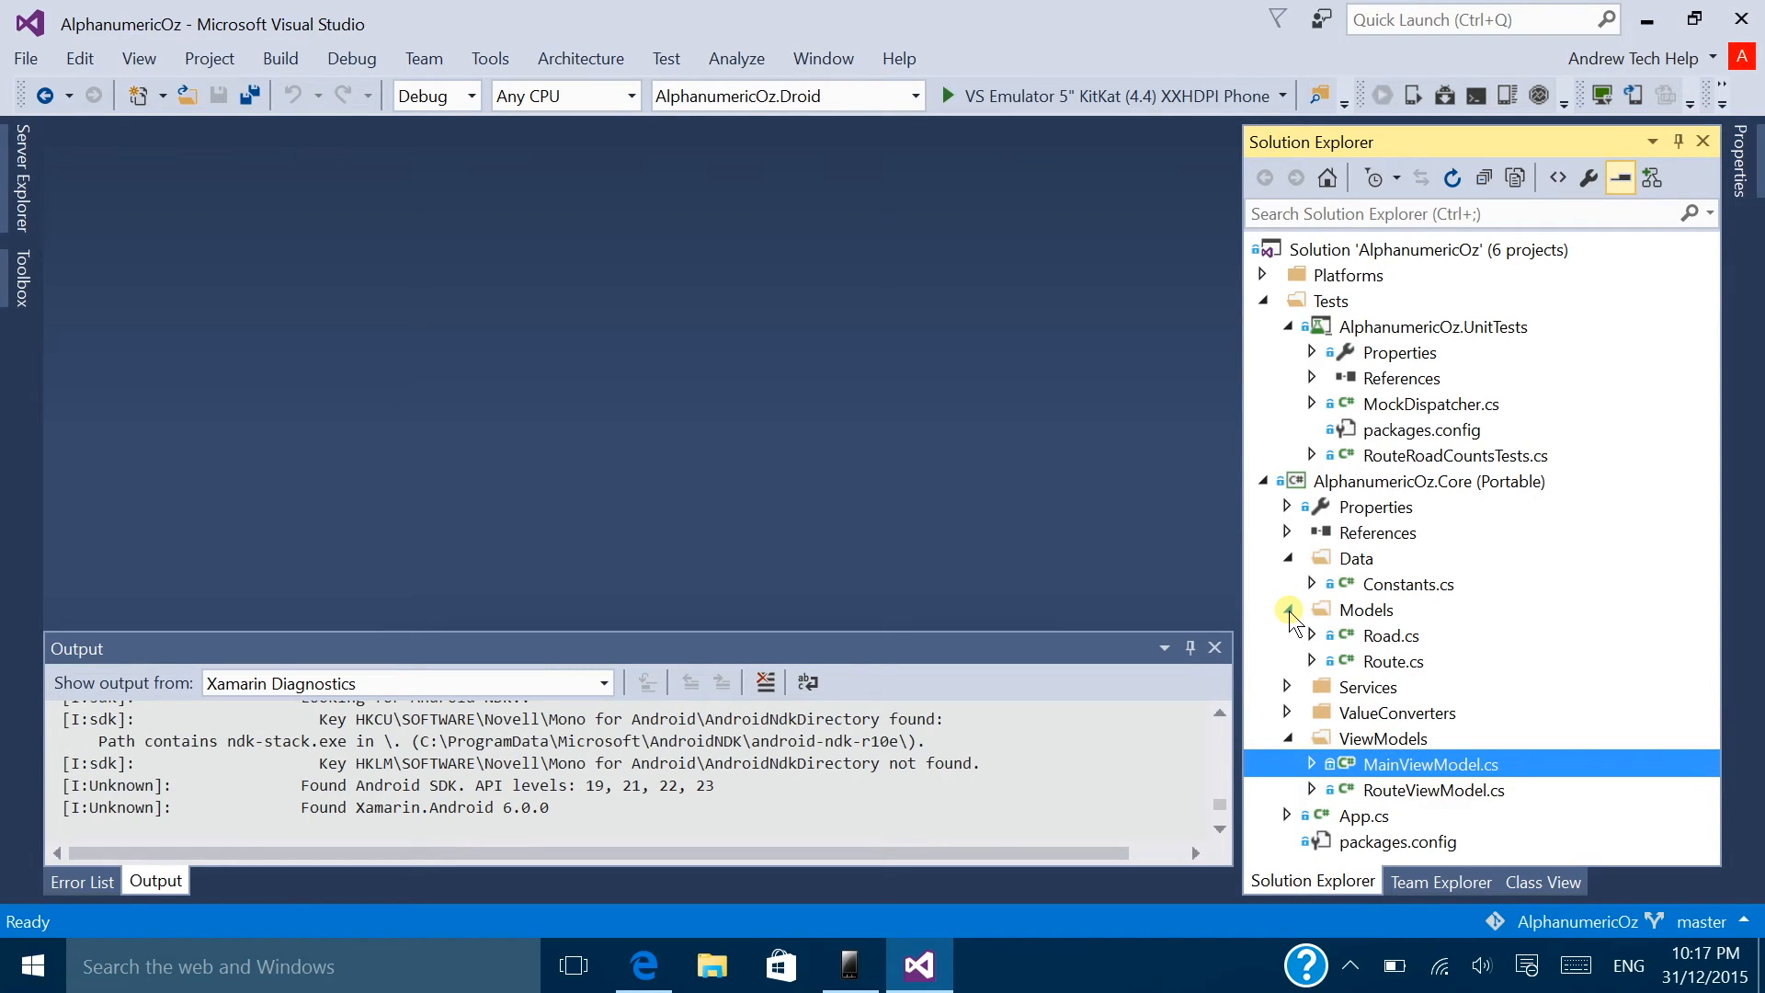
{"action": "left_click", "coordinate": [1287, 686]}
{"action": "double_click", "coordinate": [1446, 738]}
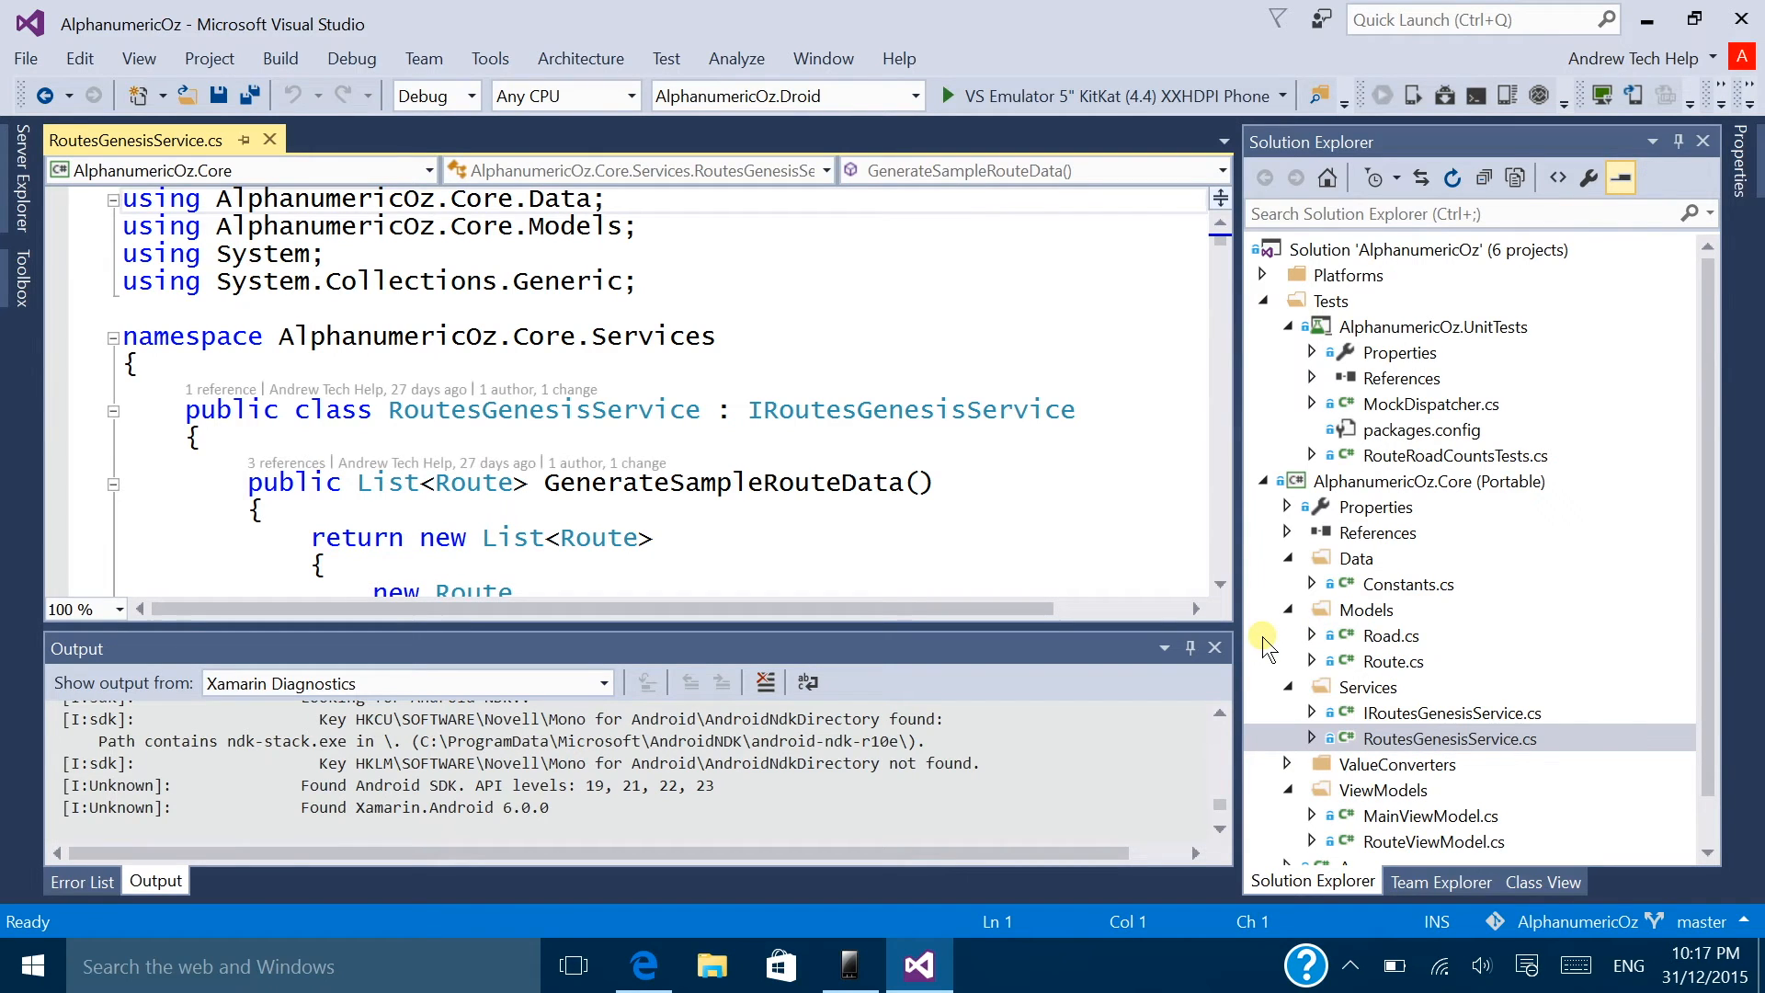
Step: Uncomment the "Clem Jones Tunnel (Clem7)" road block in GenerateSampleRouteData and save all files
{"action": "scroll", "coordinate": [960, 501], "scroll_direction": "down", "scroll_amount": 5}
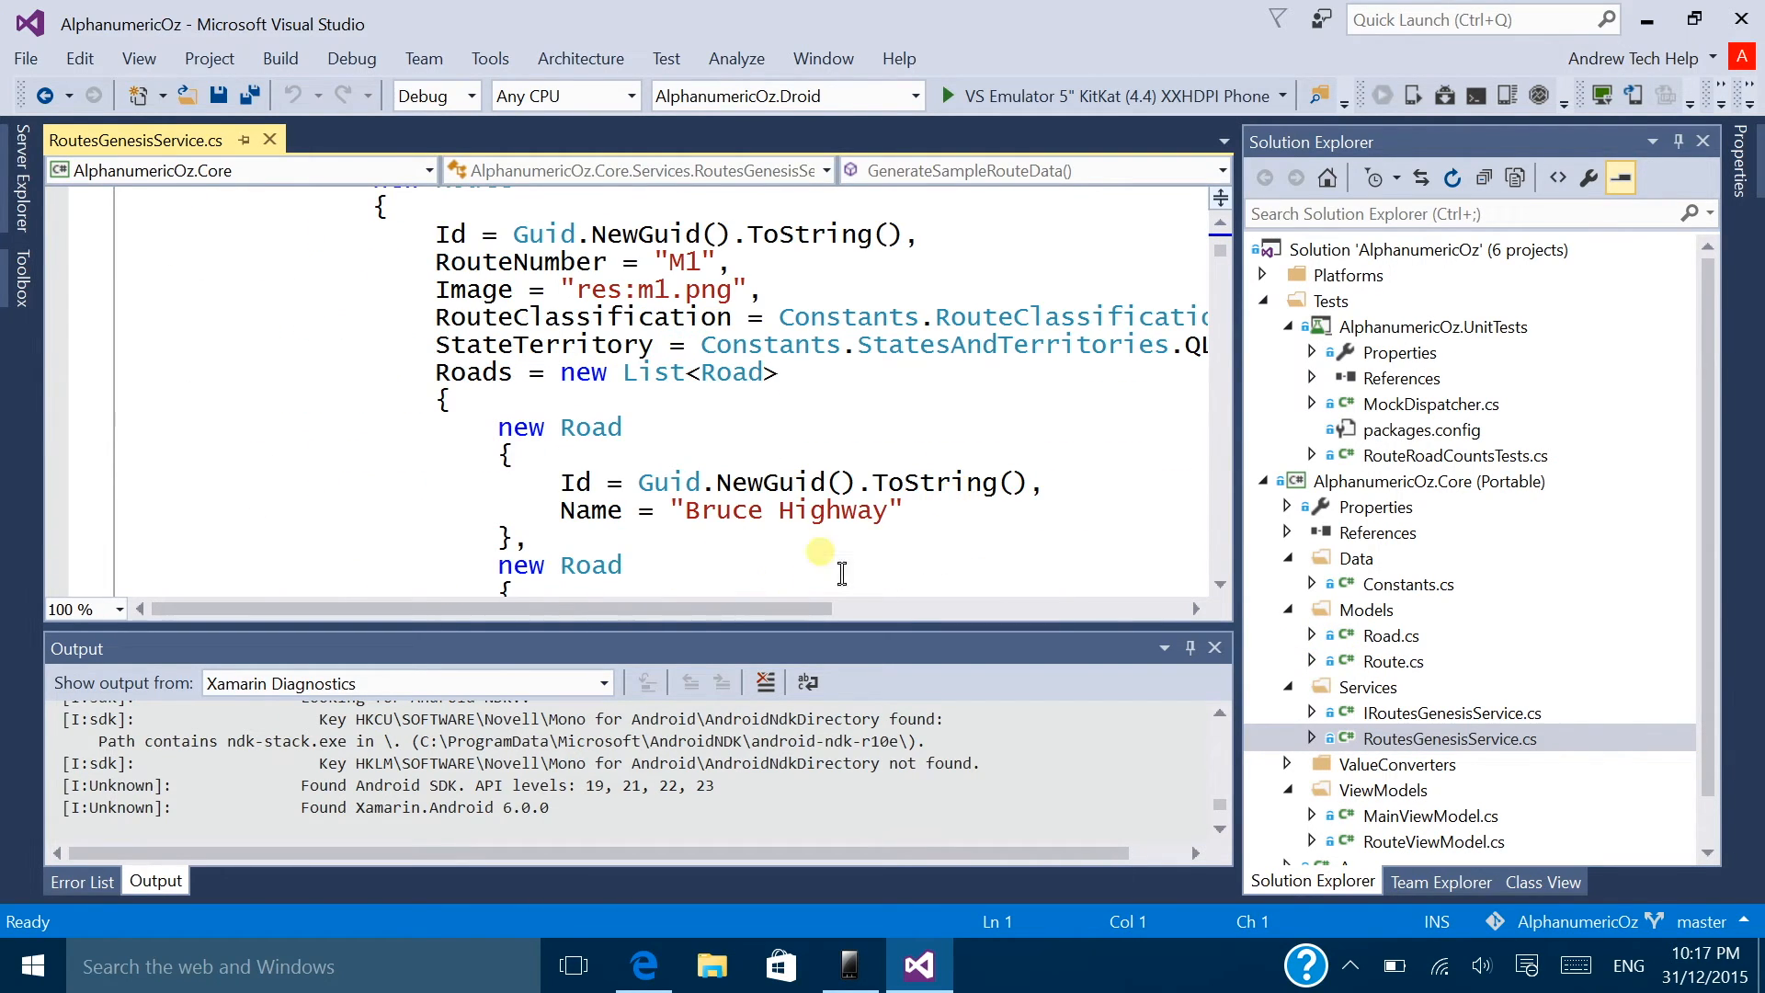
{"action": "scroll", "coordinate": [869, 454], "scroll_direction": "down", "scroll_amount": 15}
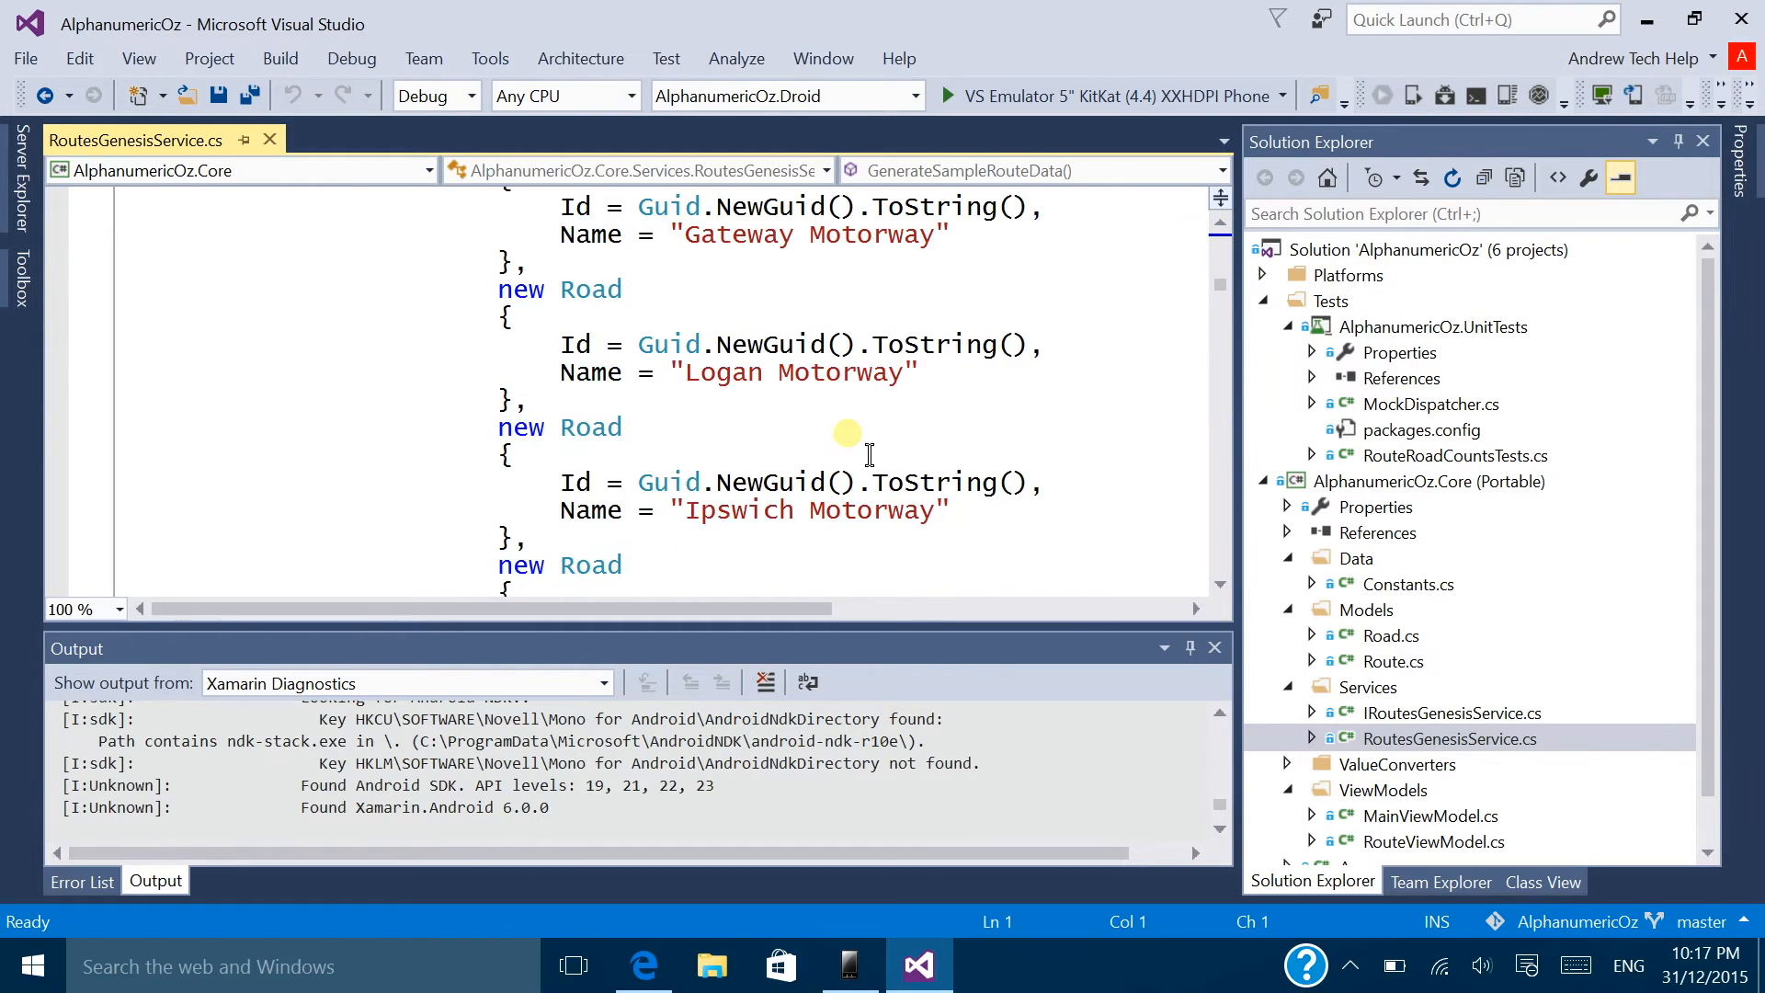
{"action": "scroll", "coordinate": [870, 454], "scroll_direction": "down", "scroll_amount": 15}
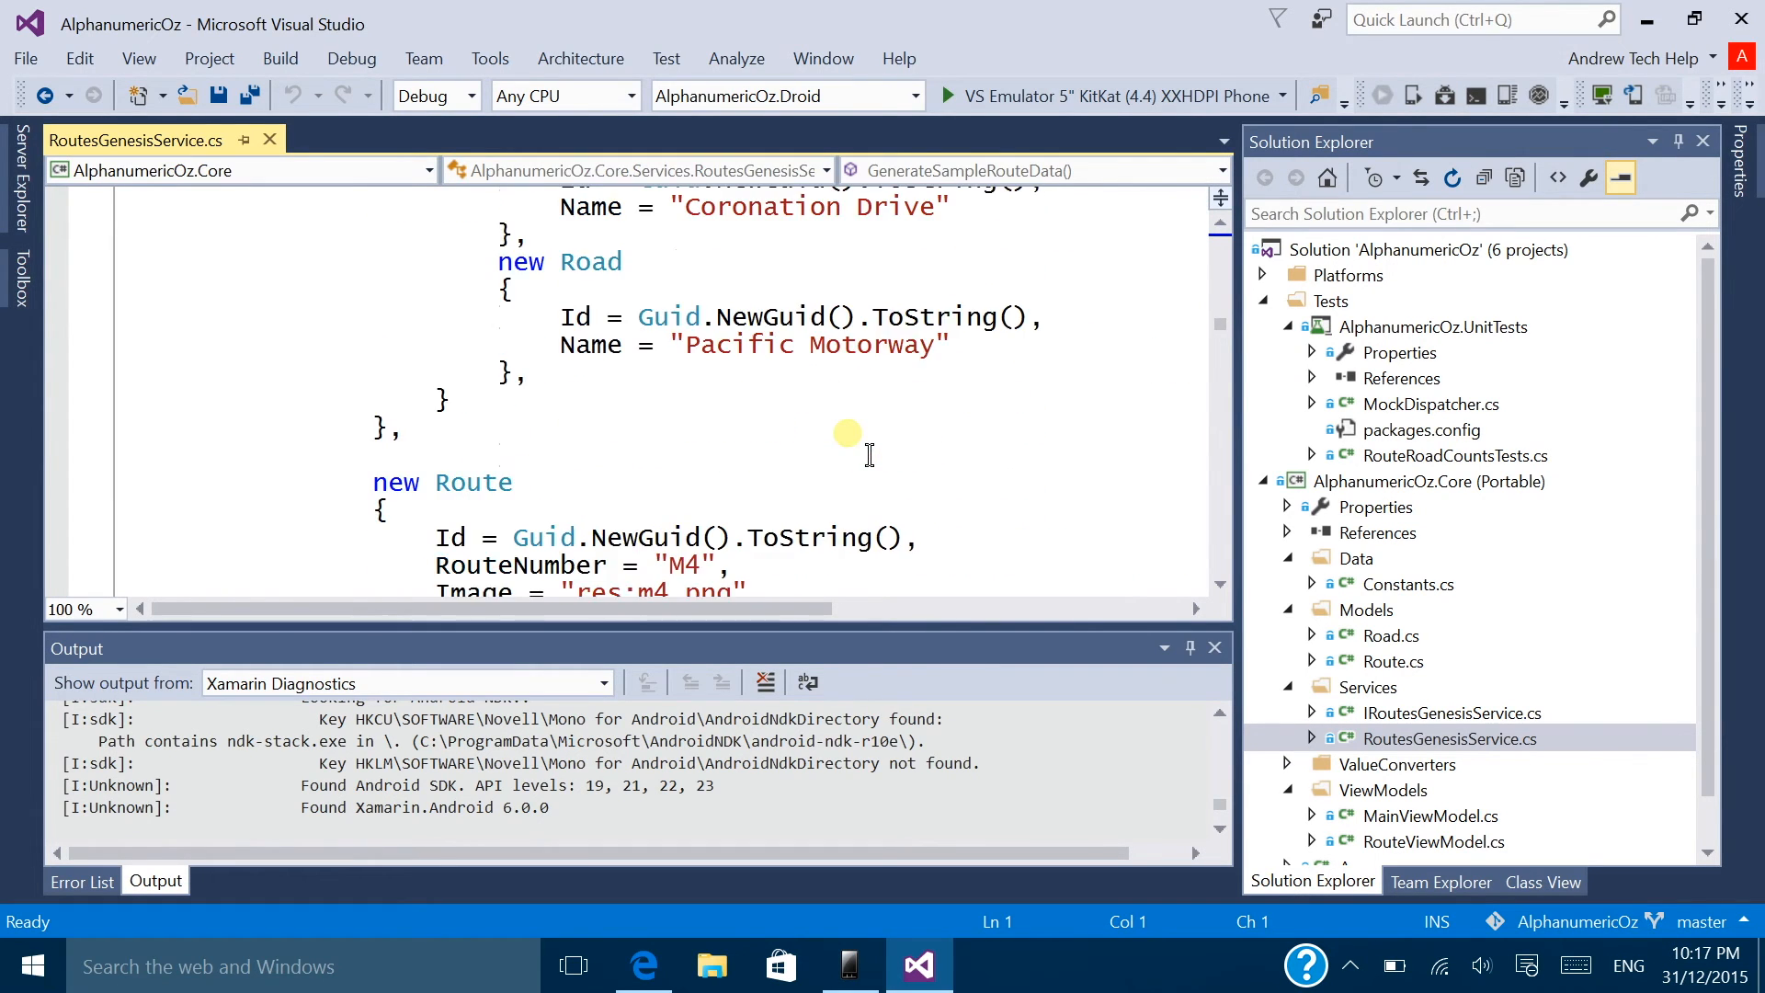
{"action": "scroll", "coordinate": [869, 455], "scroll_direction": "down", "scroll_amount": 15}
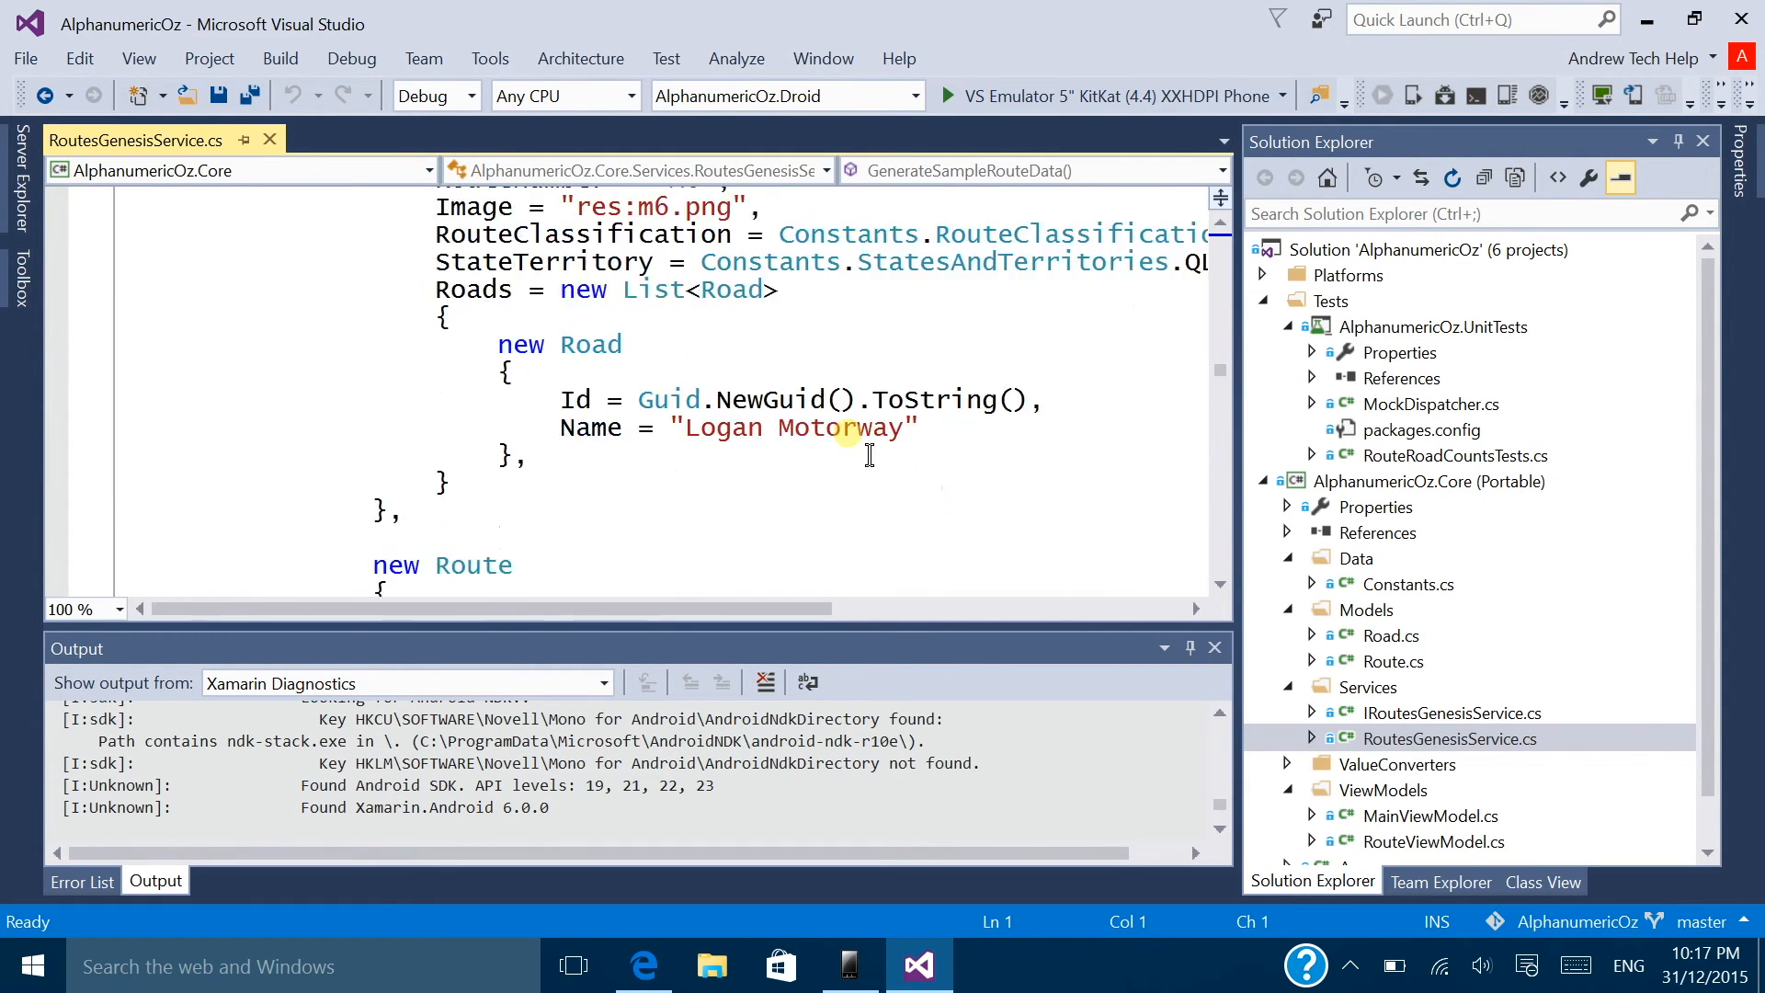
{"action": "scroll", "coordinate": [869, 454], "scroll_direction": "down", "scroll_amount": 10}
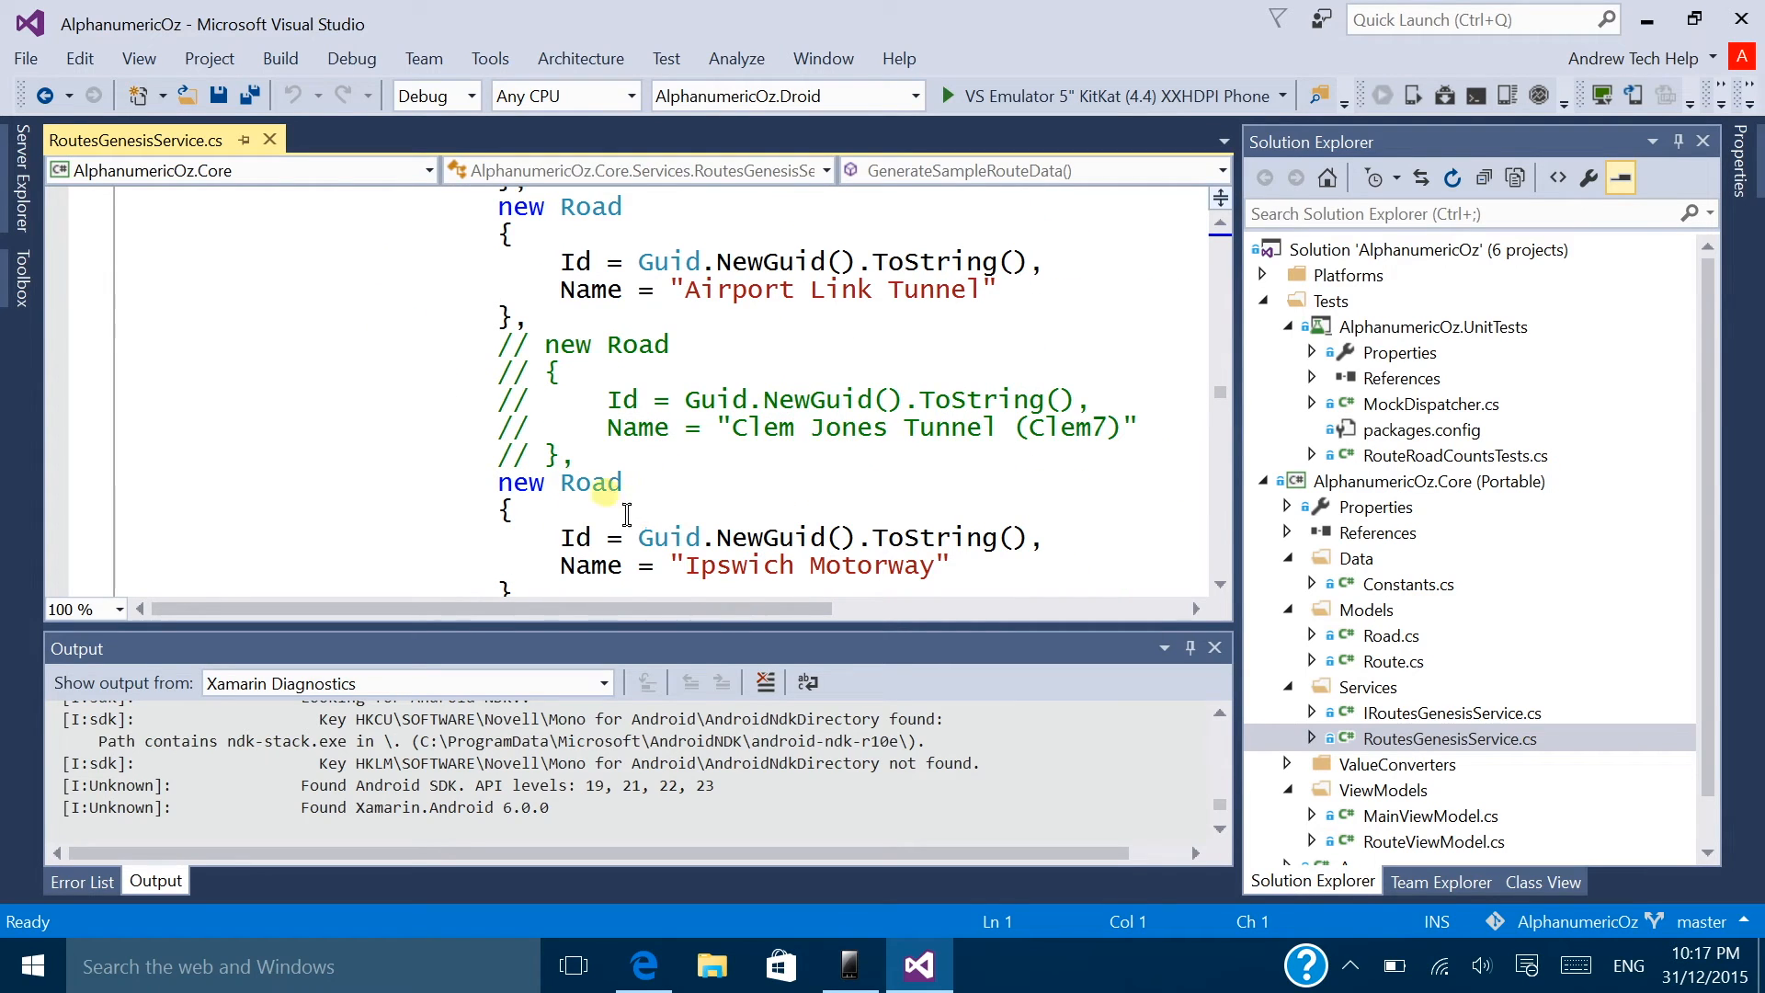
{"action": "left_click_drag", "start_coordinate": [574, 455], "coordinate": [39, 355]}
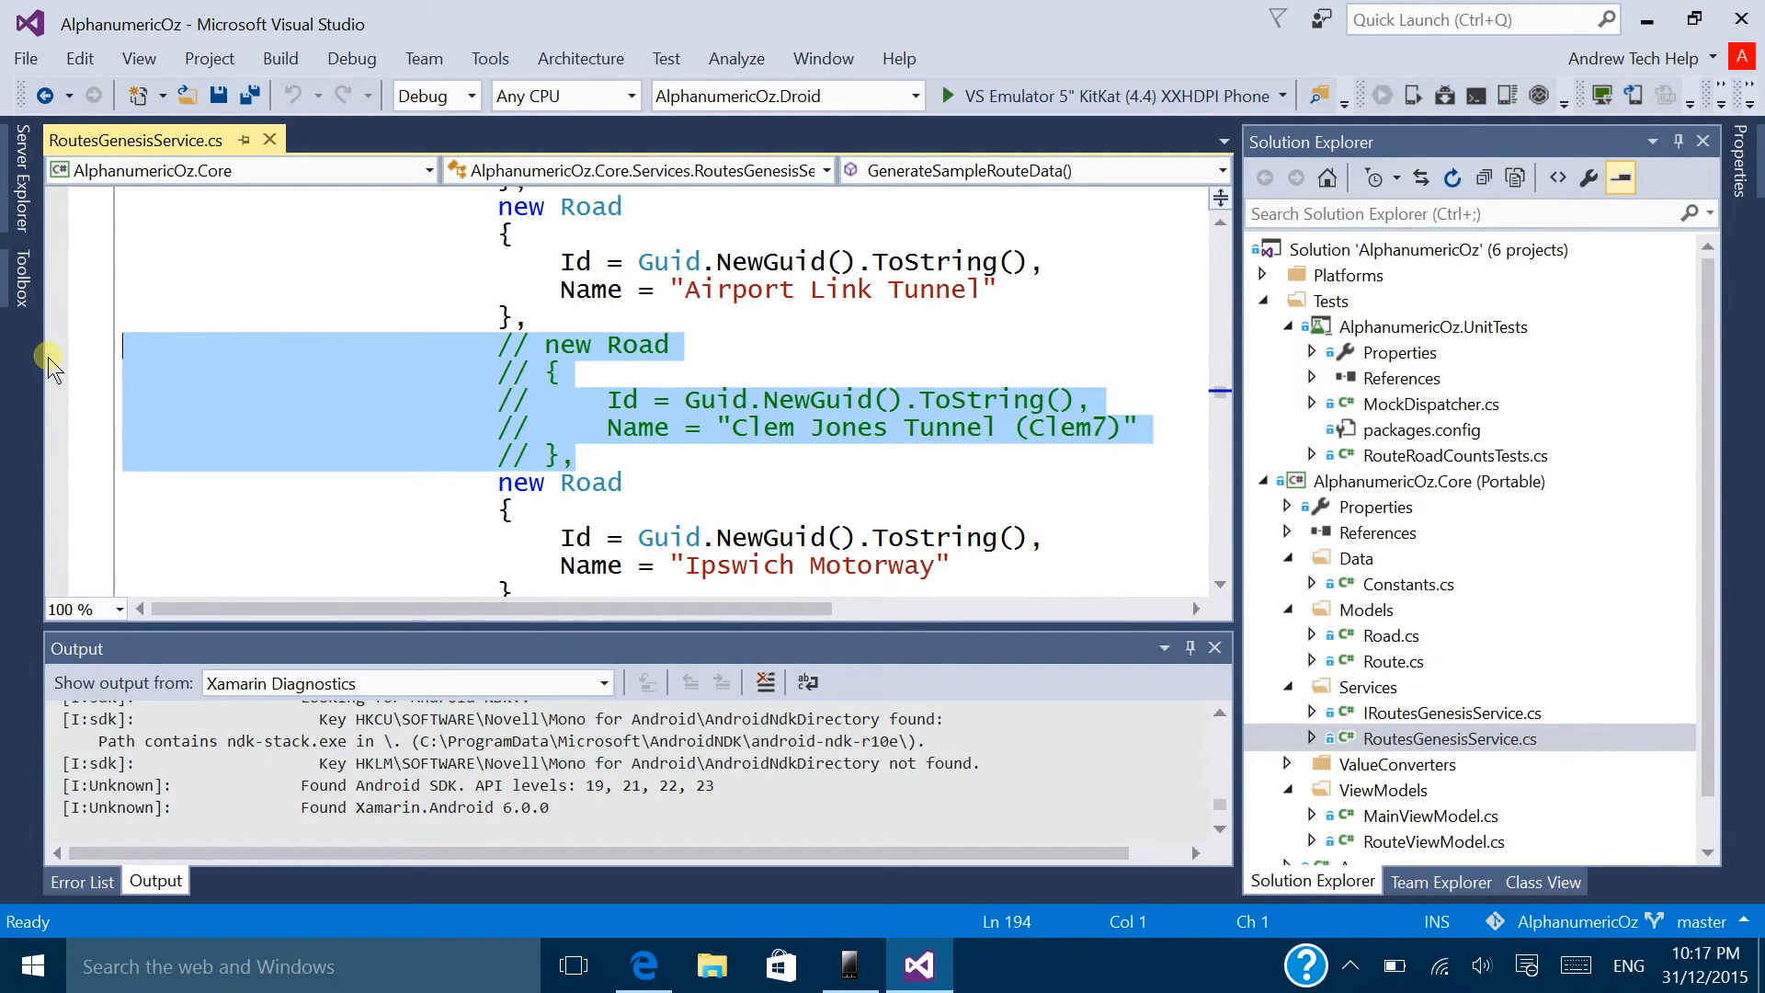
{"action": "left_click", "coordinate": [81, 59]}
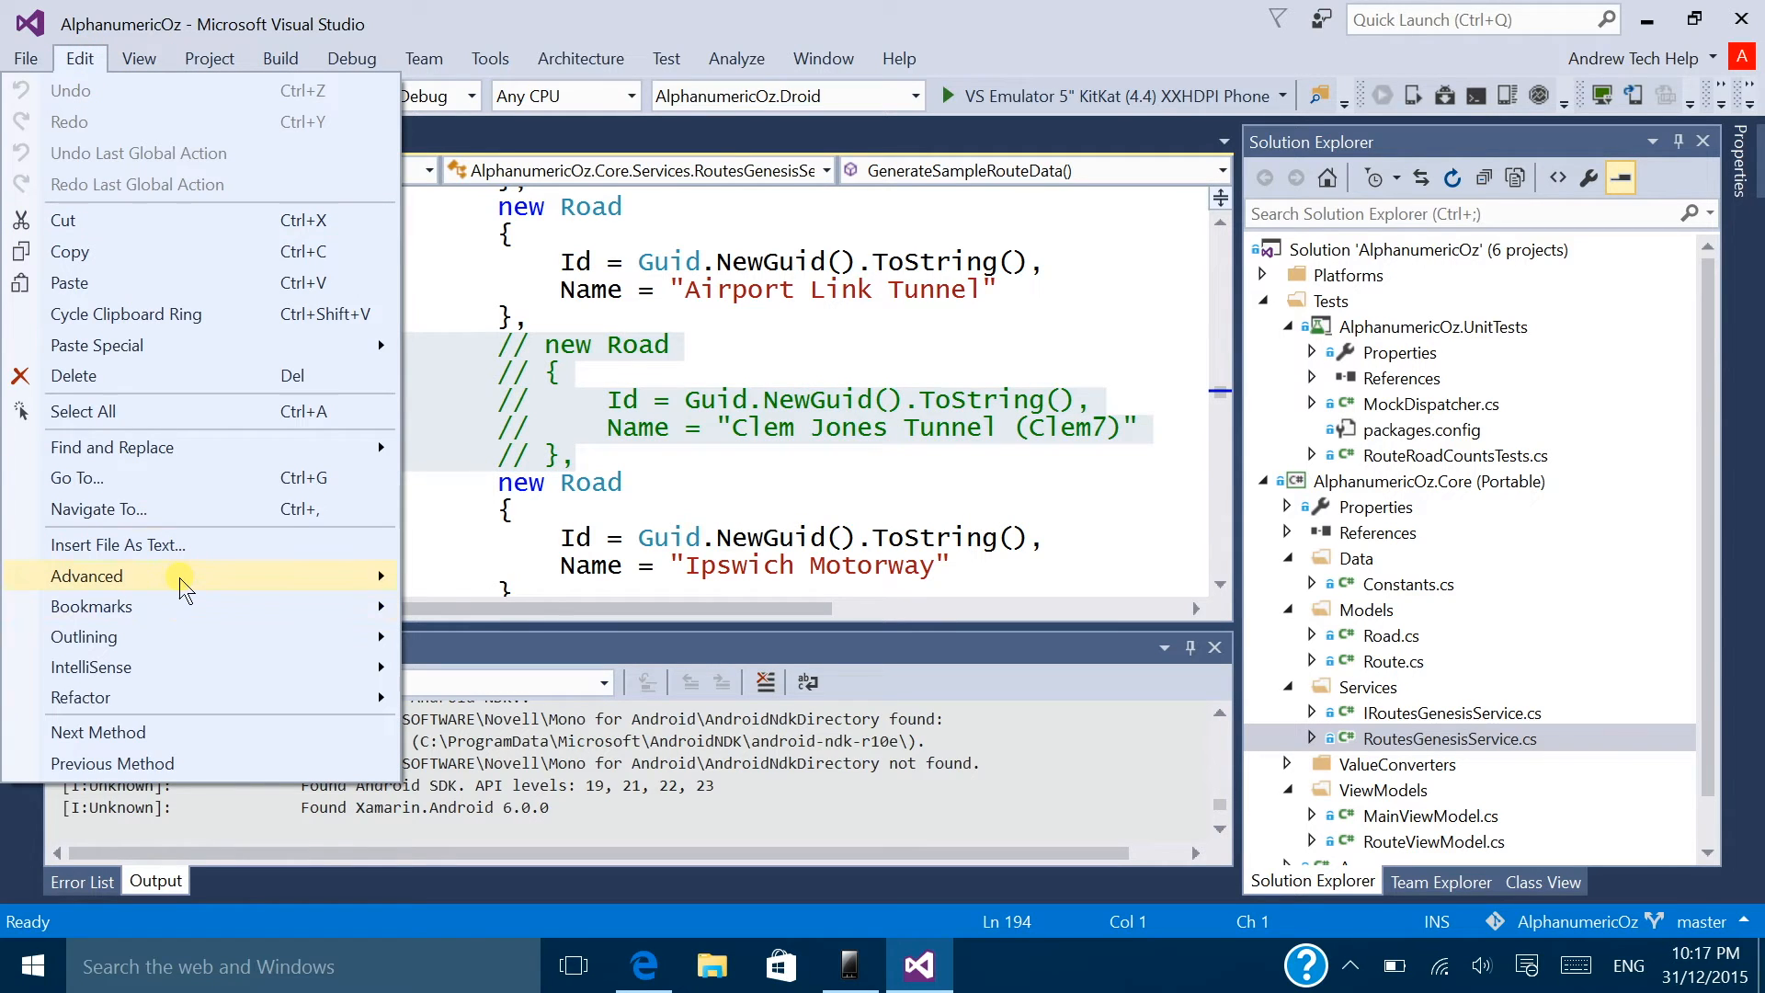
{"action": "mouse_move", "coordinate": [179, 577]}
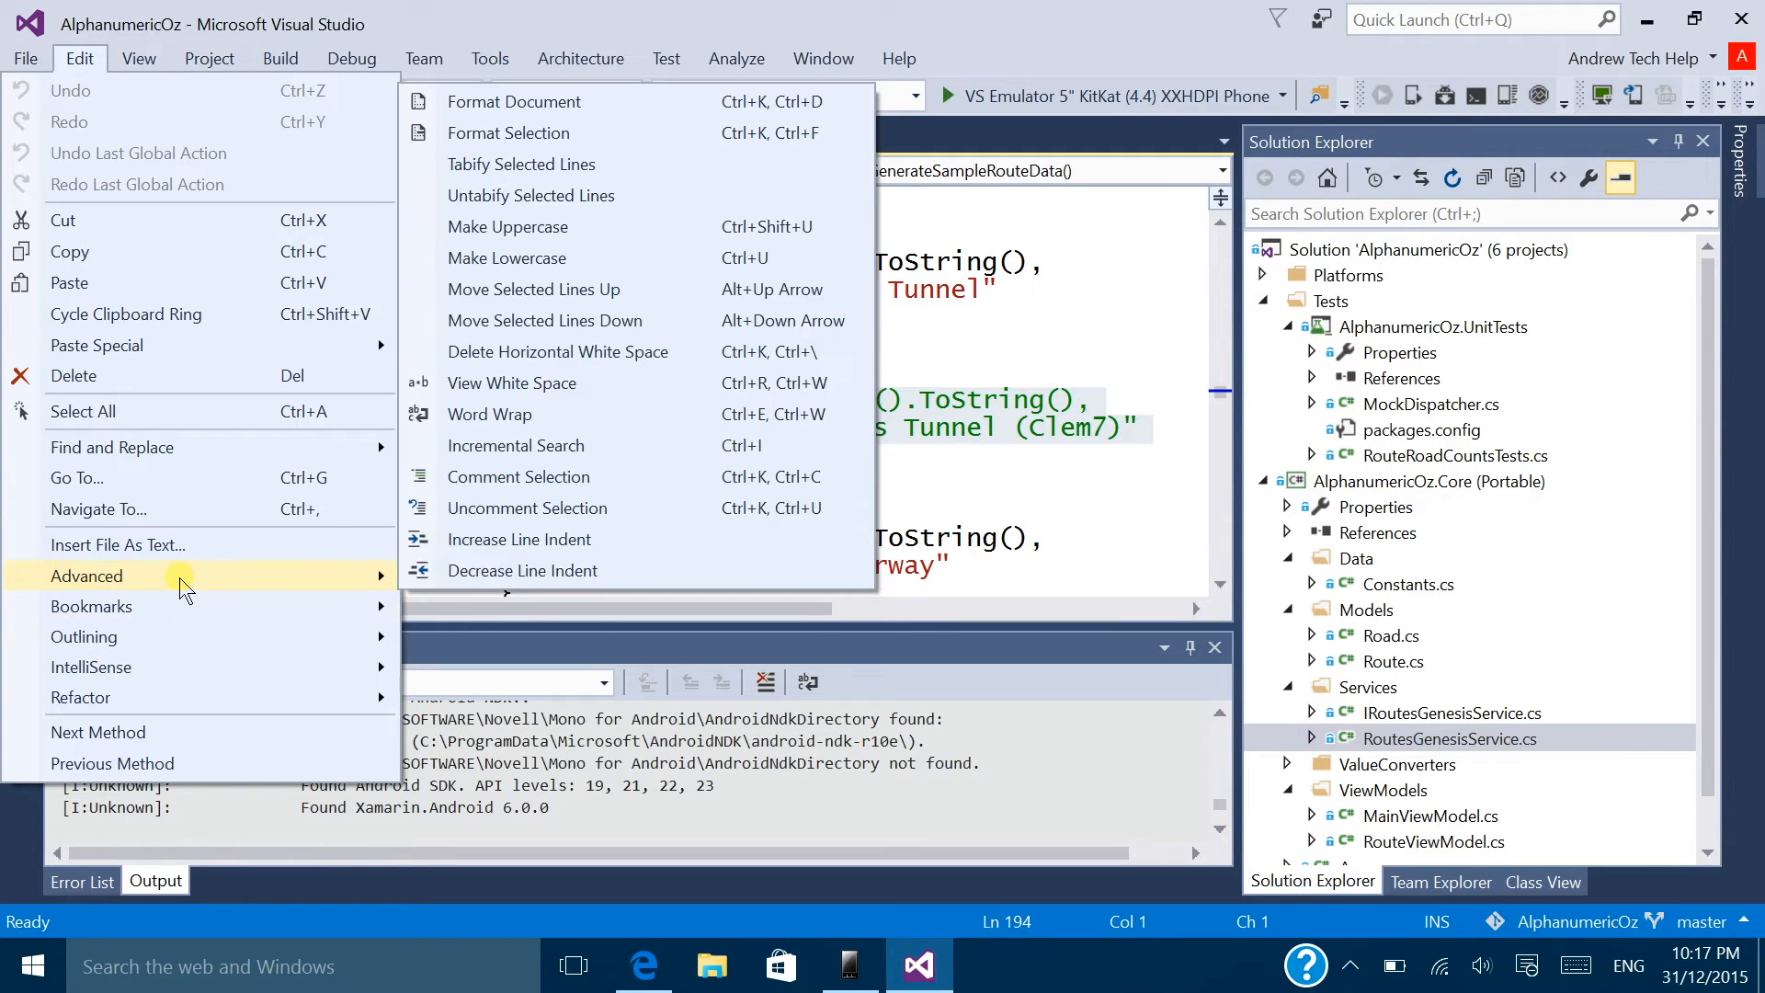
{"action": "left_click", "coordinate": [517, 511]}
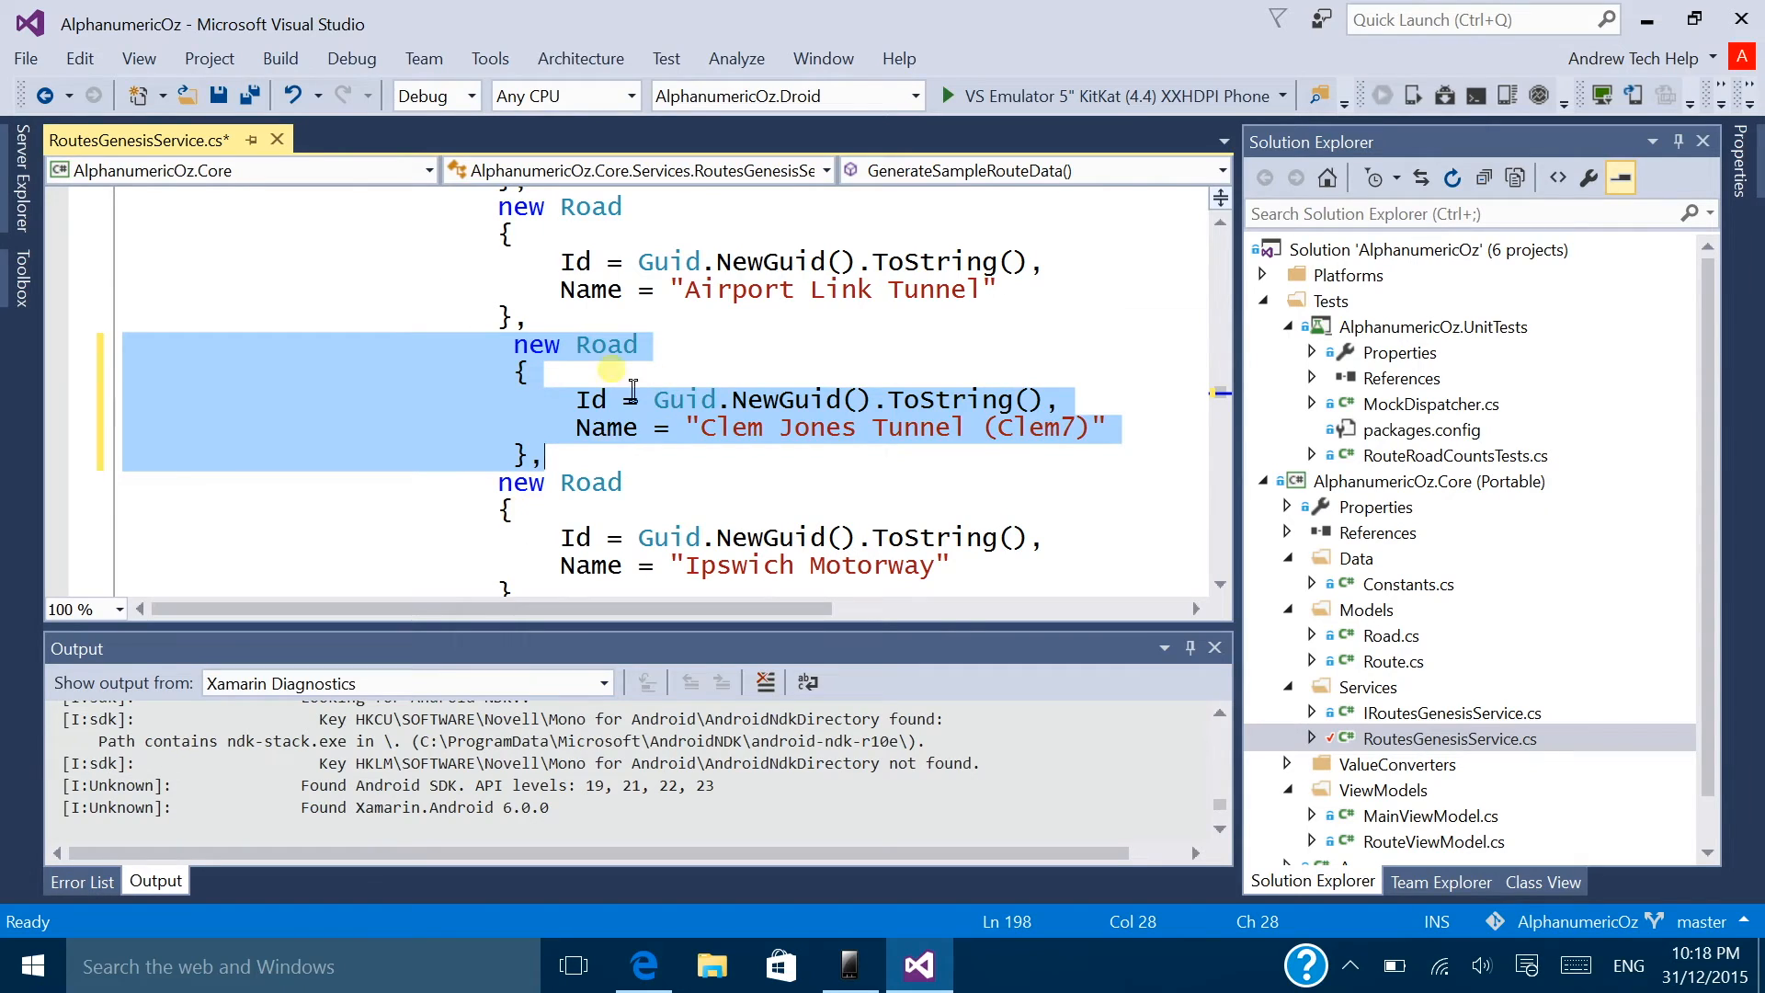
{"action": "left_click", "coordinate": [250, 96]}
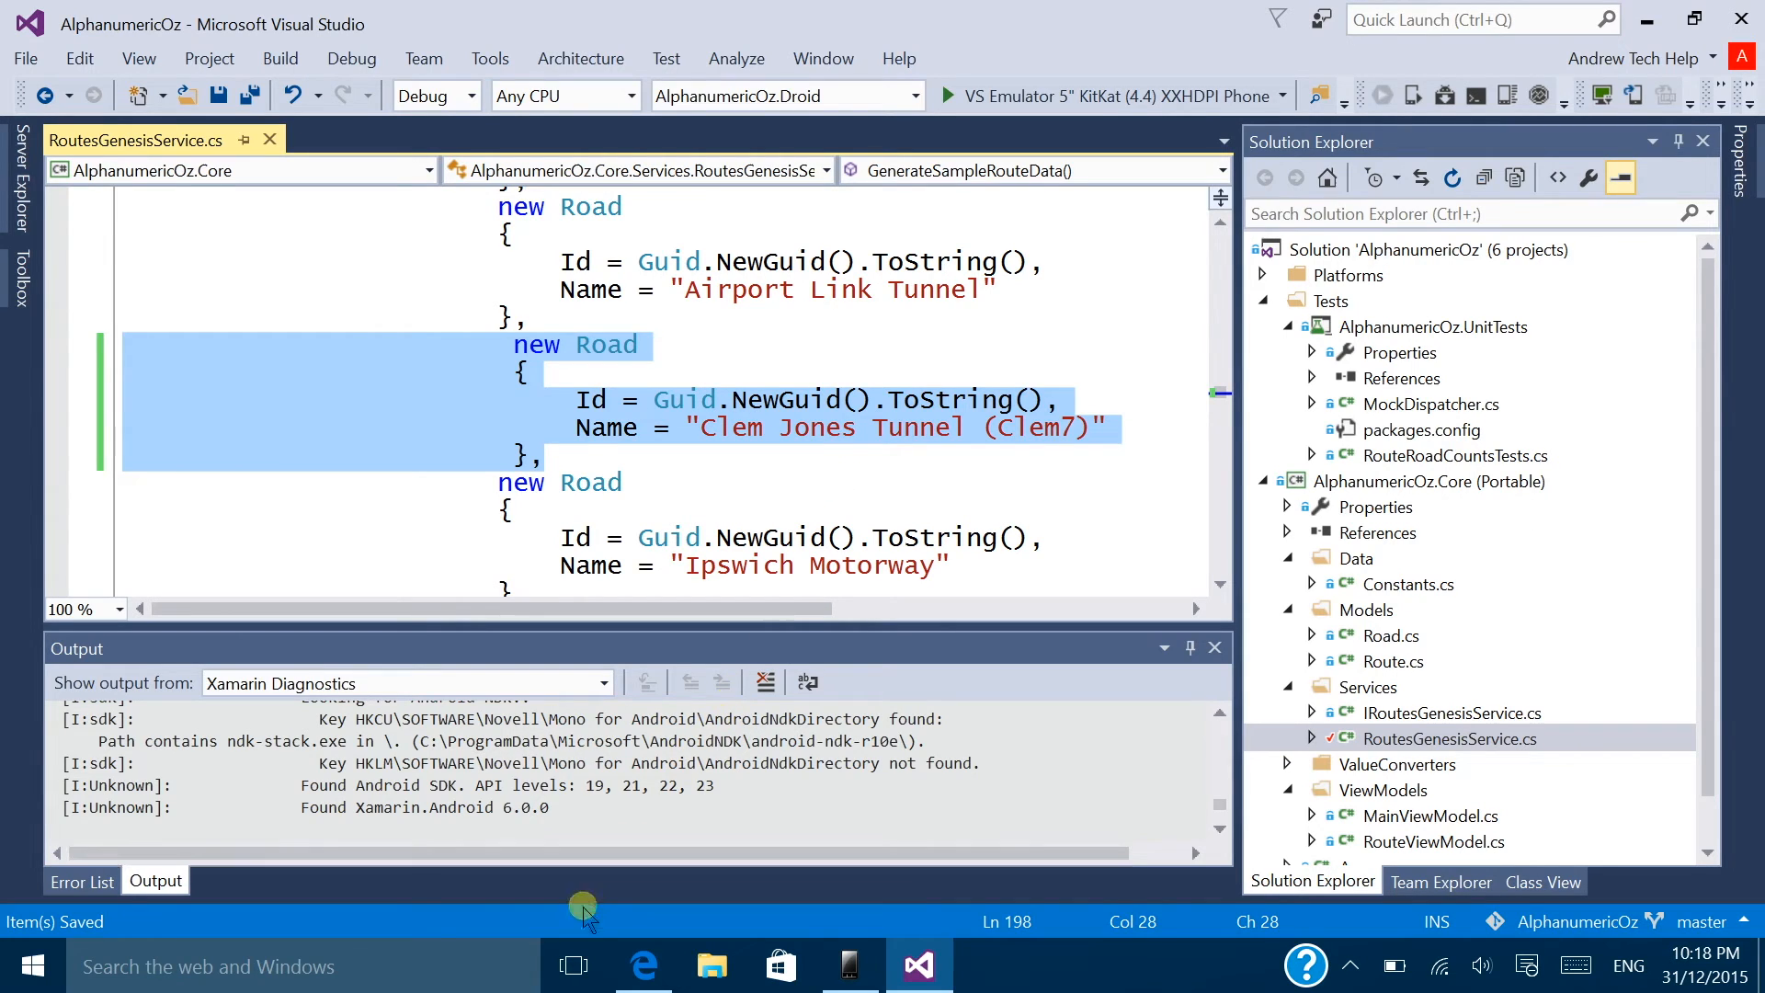
Step: Switch back to the Team Services page in the browser on Desktop 1 and open the Xamarin.iOS build's summary
{"action": "left_click", "coordinate": [593, 972]}
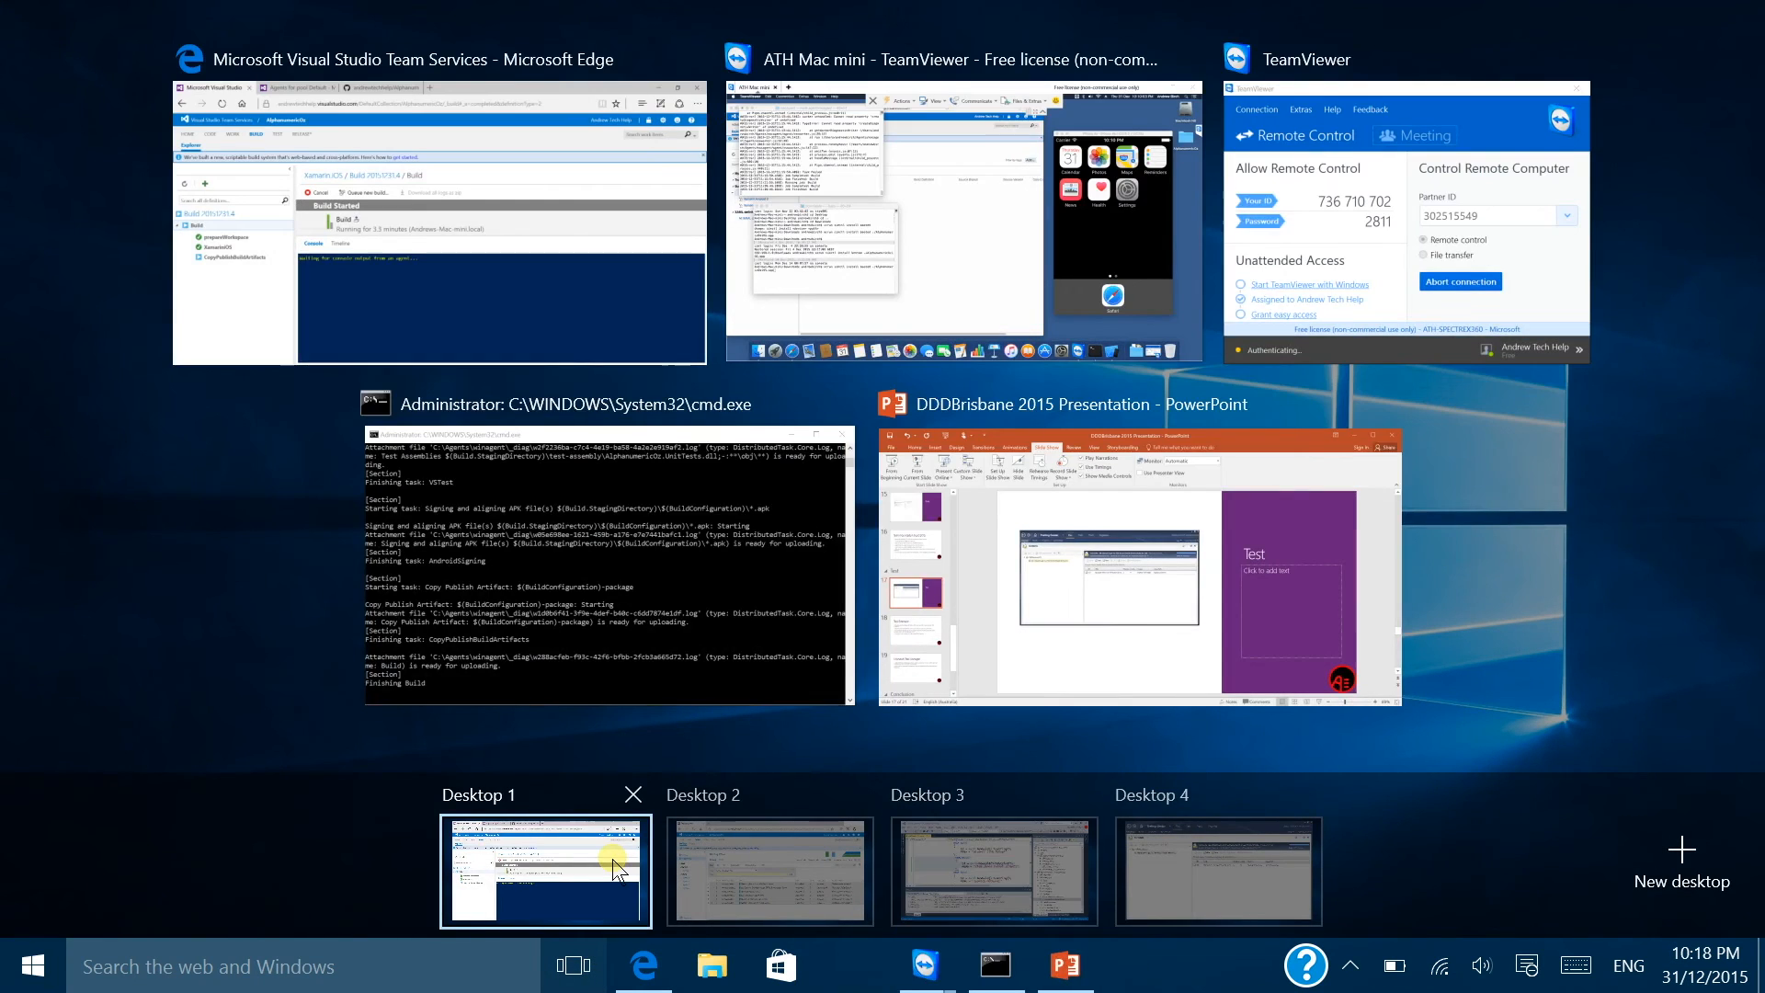
{"action": "left_click", "coordinate": [616, 869]}
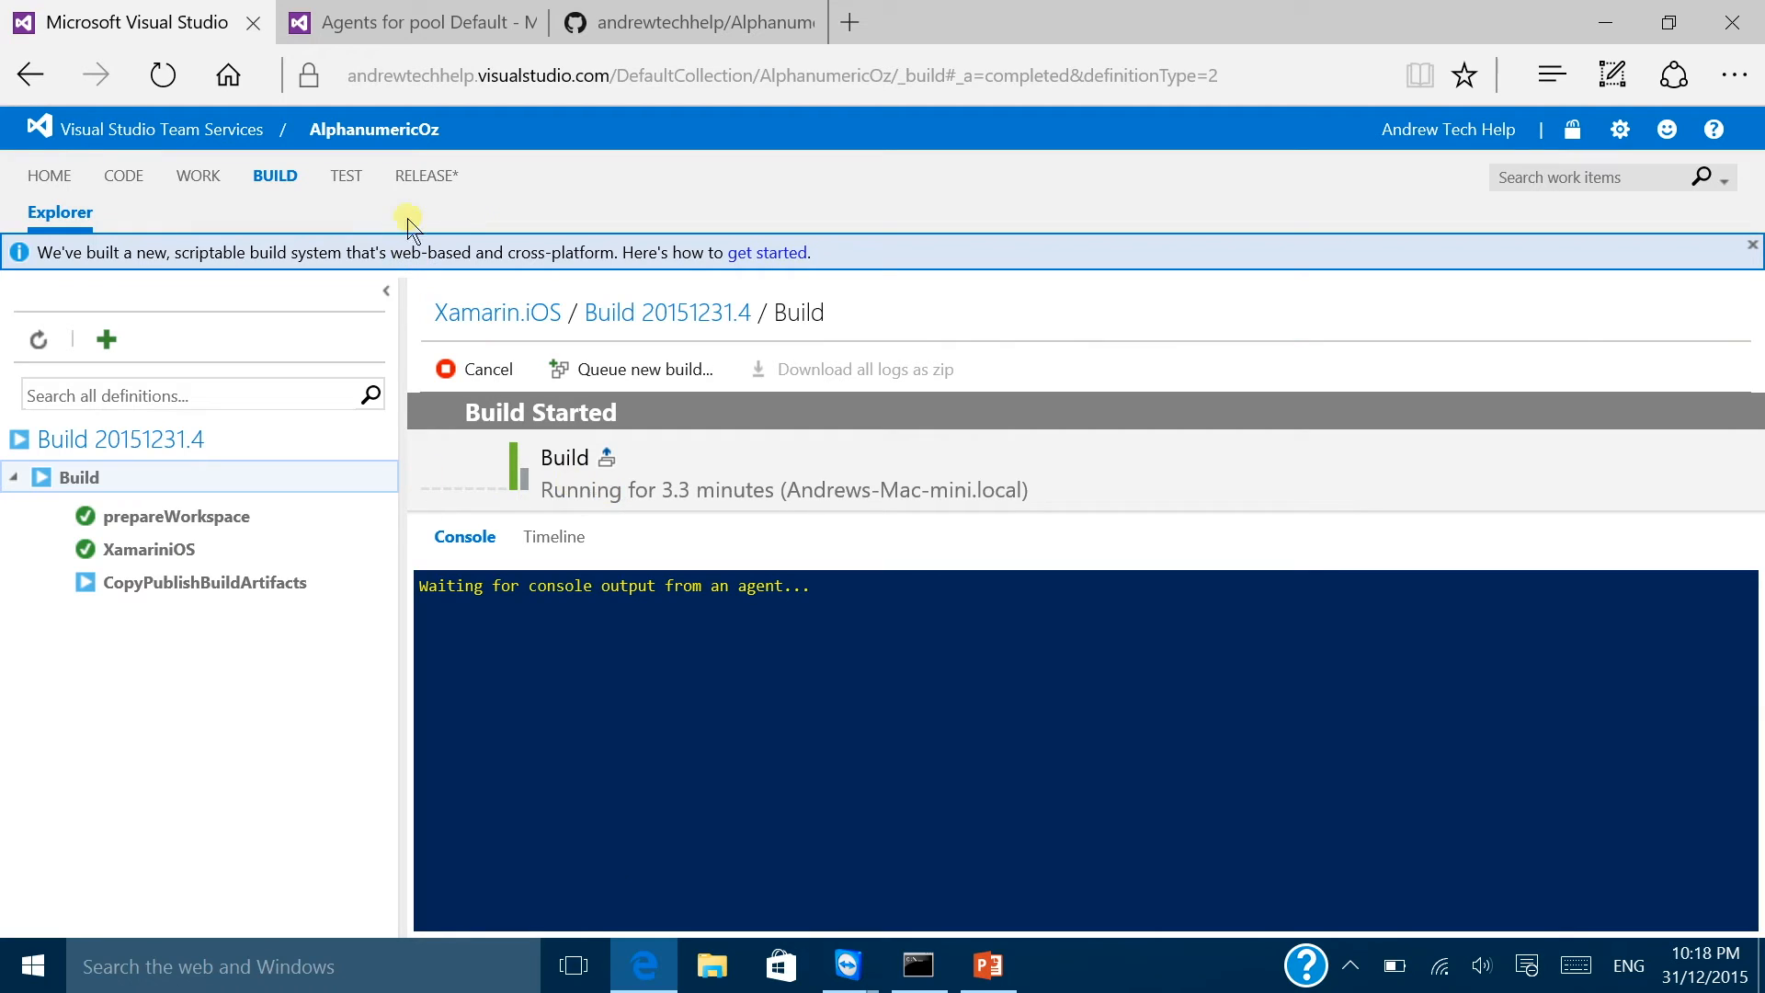
{"action": "left_click", "coordinate": [643, 310]}
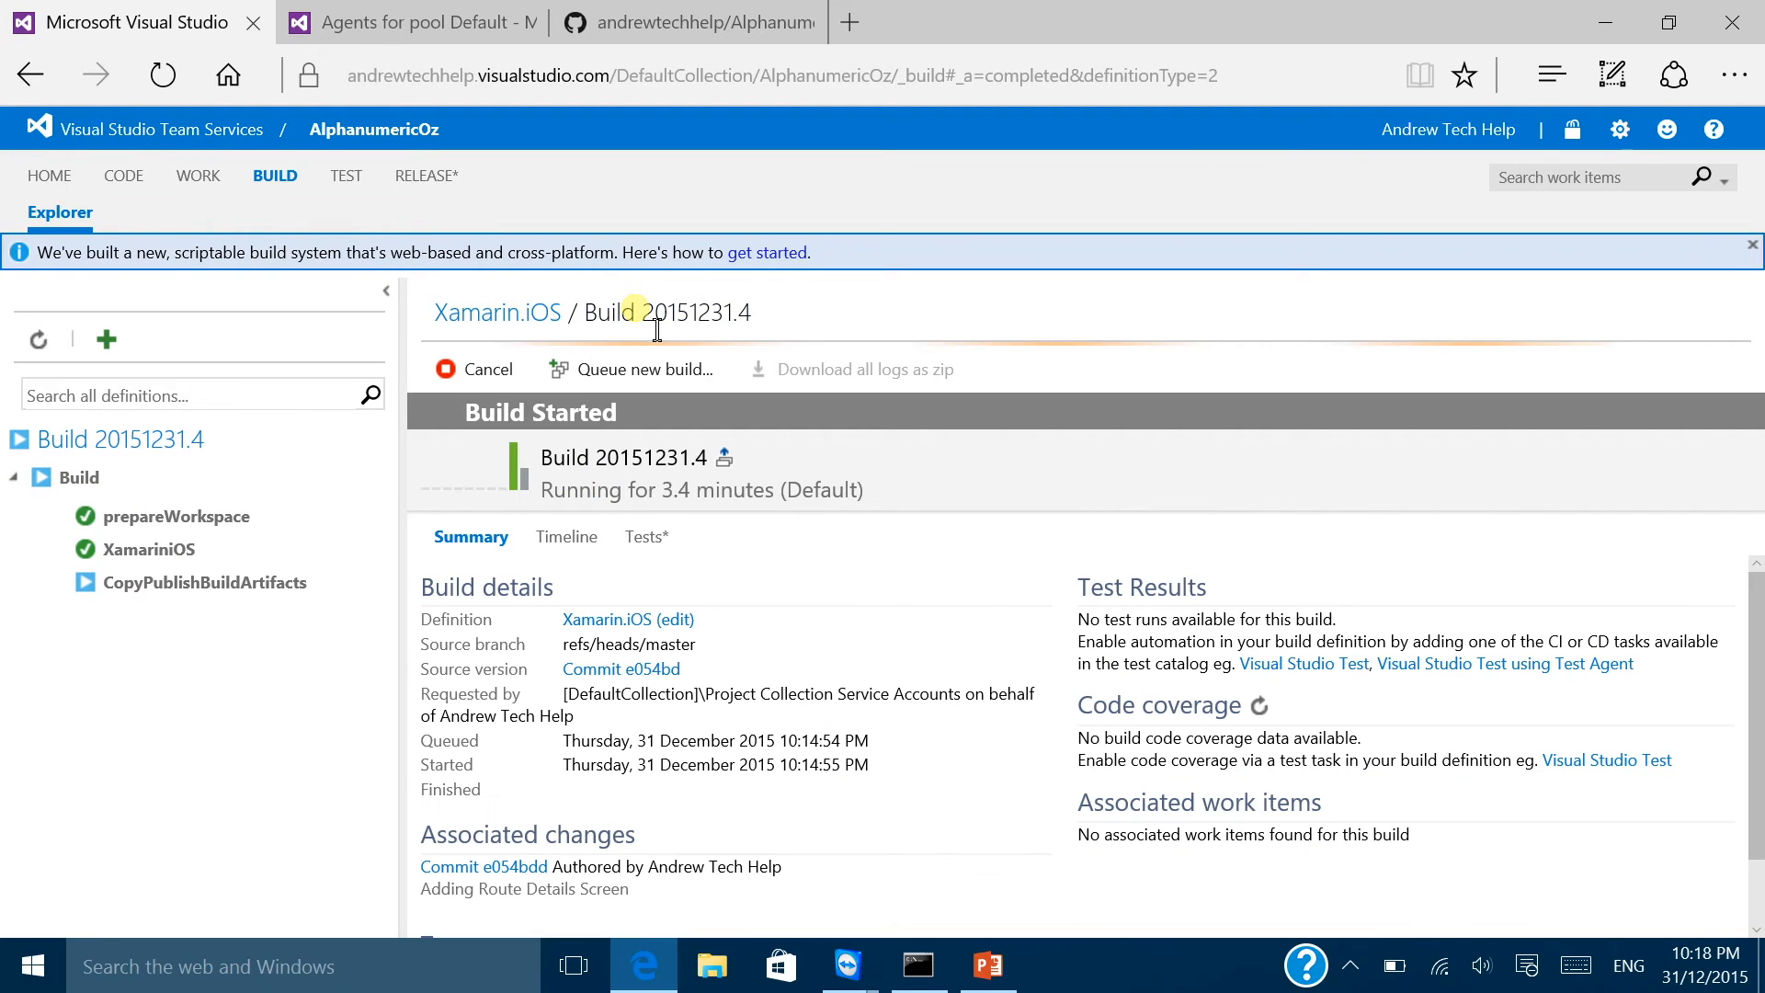
Step: Return to the completed builds of all build definitions and open the test results of Xamarin.Android build 20151231.2
{"action": "left_click", "coordinate": [504, 320]}
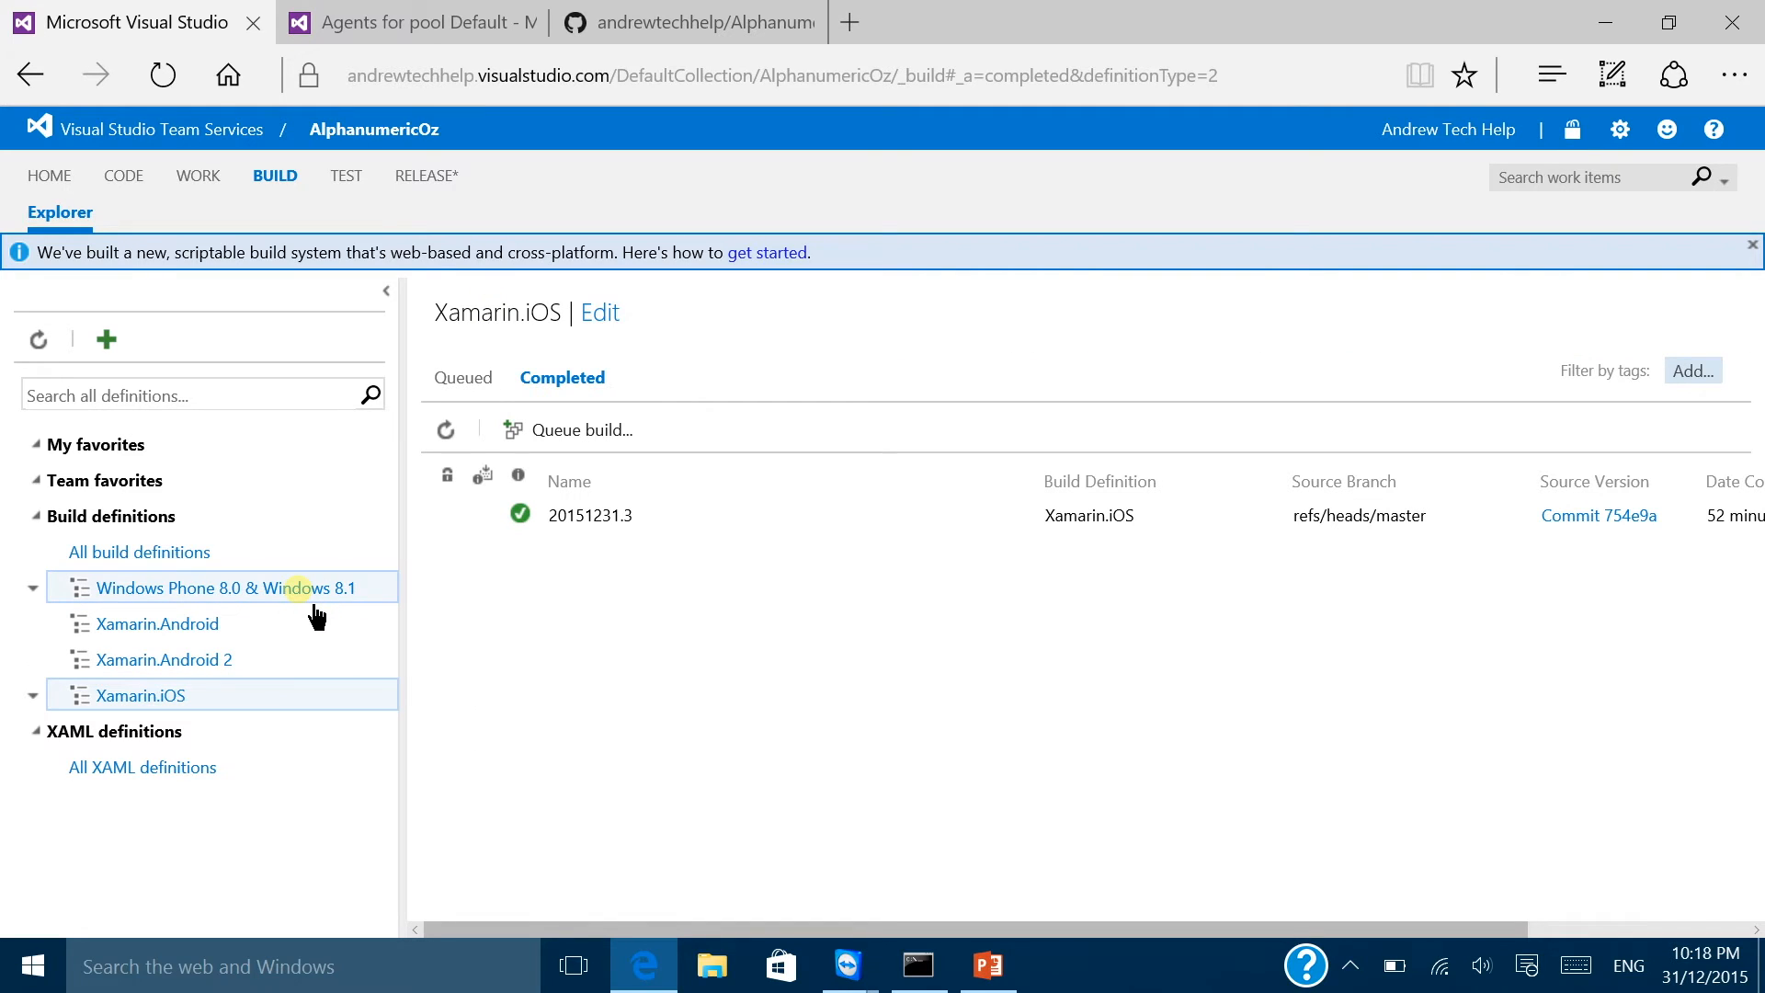
{"action": "left_click", "coordinate": [138, 553]}
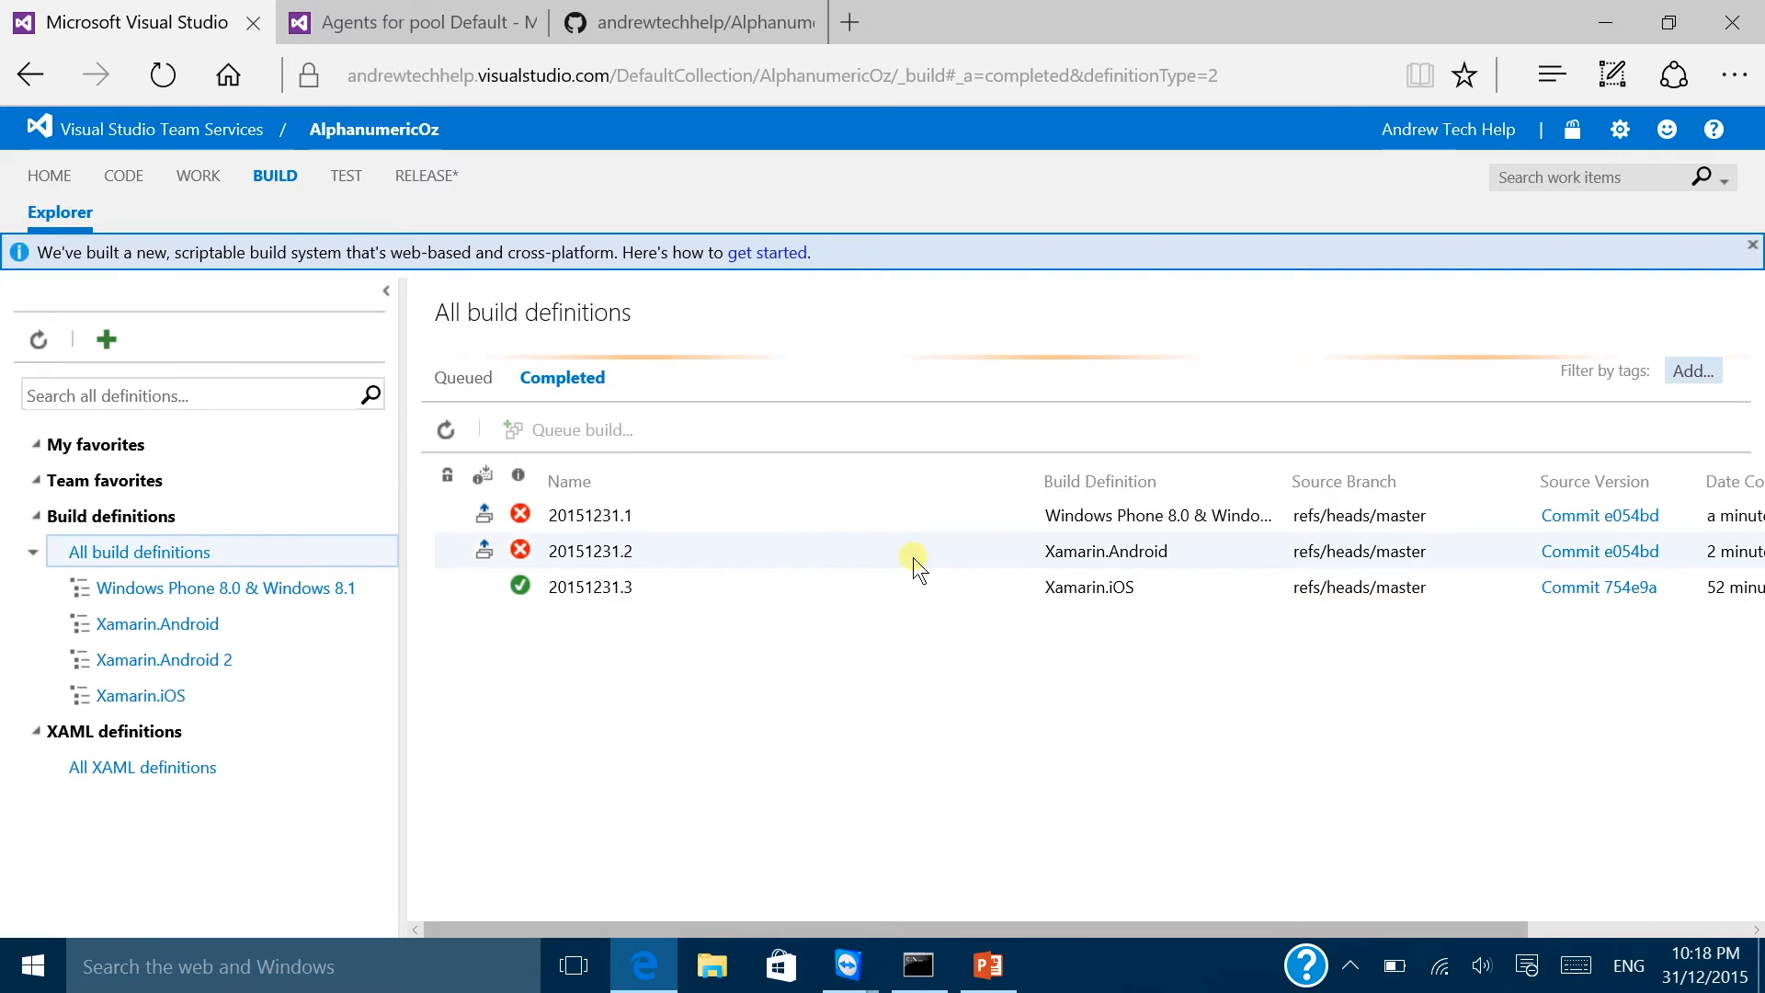
{"action": "double_click", "coordinate": [595, 554]}
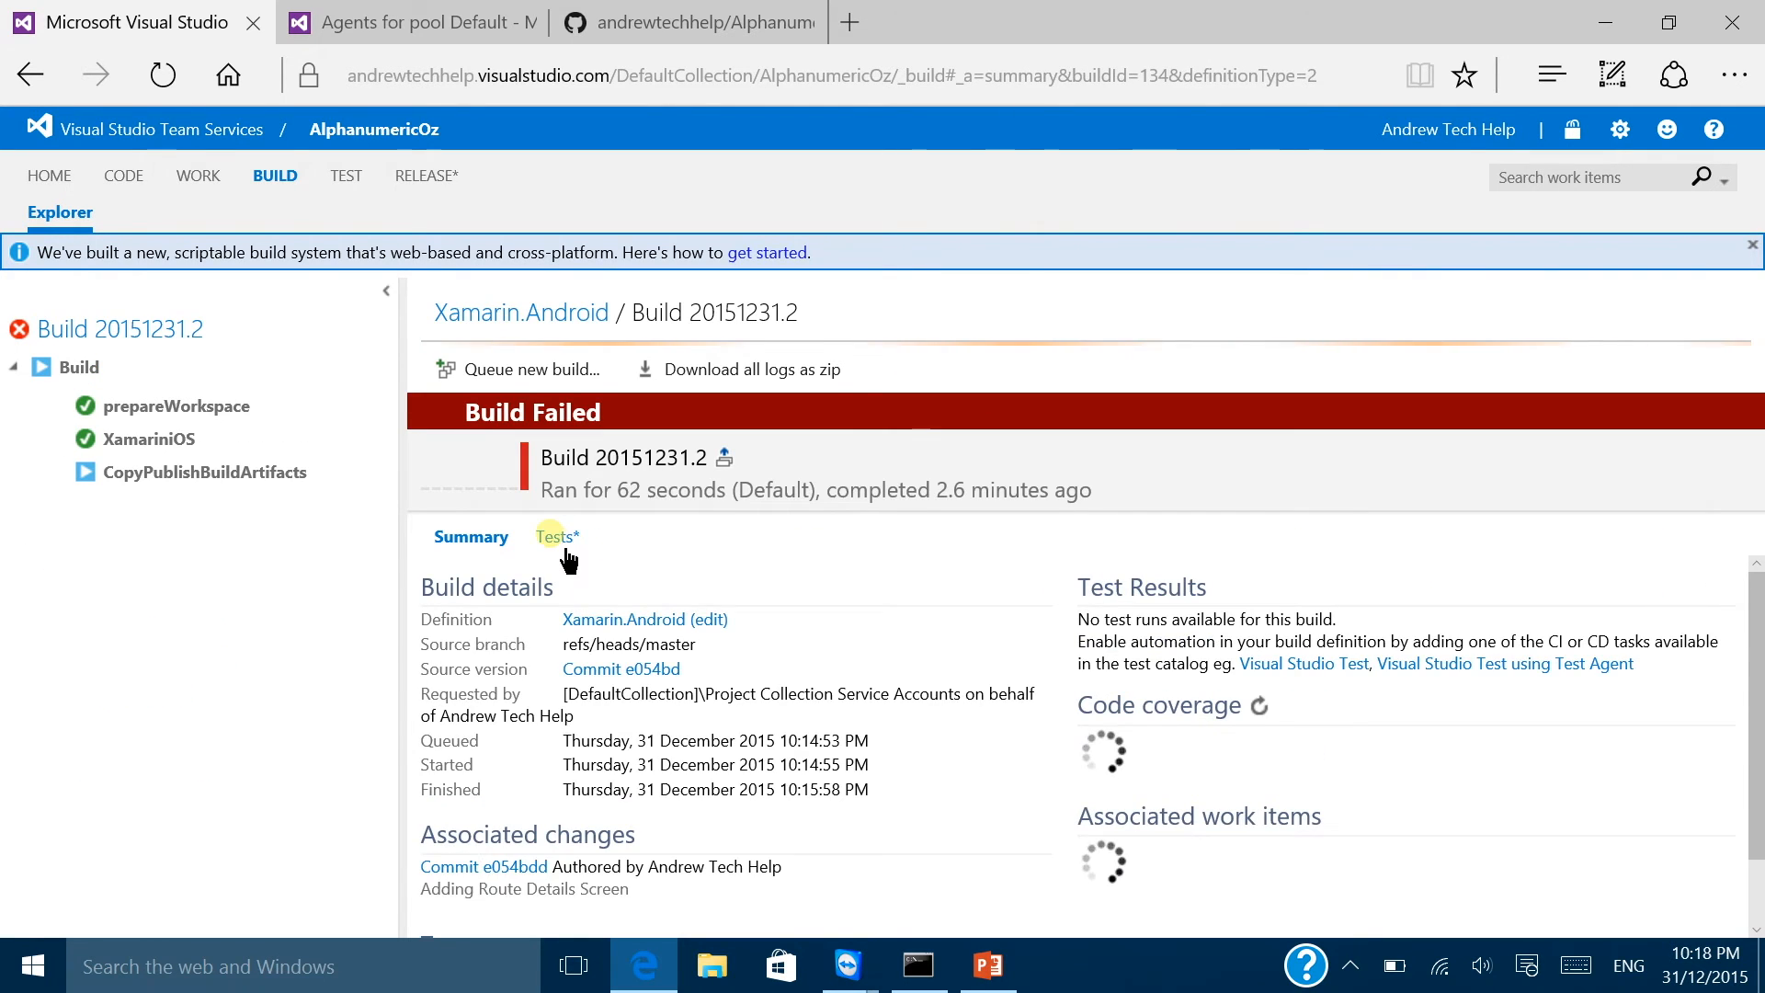
{"action": "left_click", "coordinate": [558, 538]}
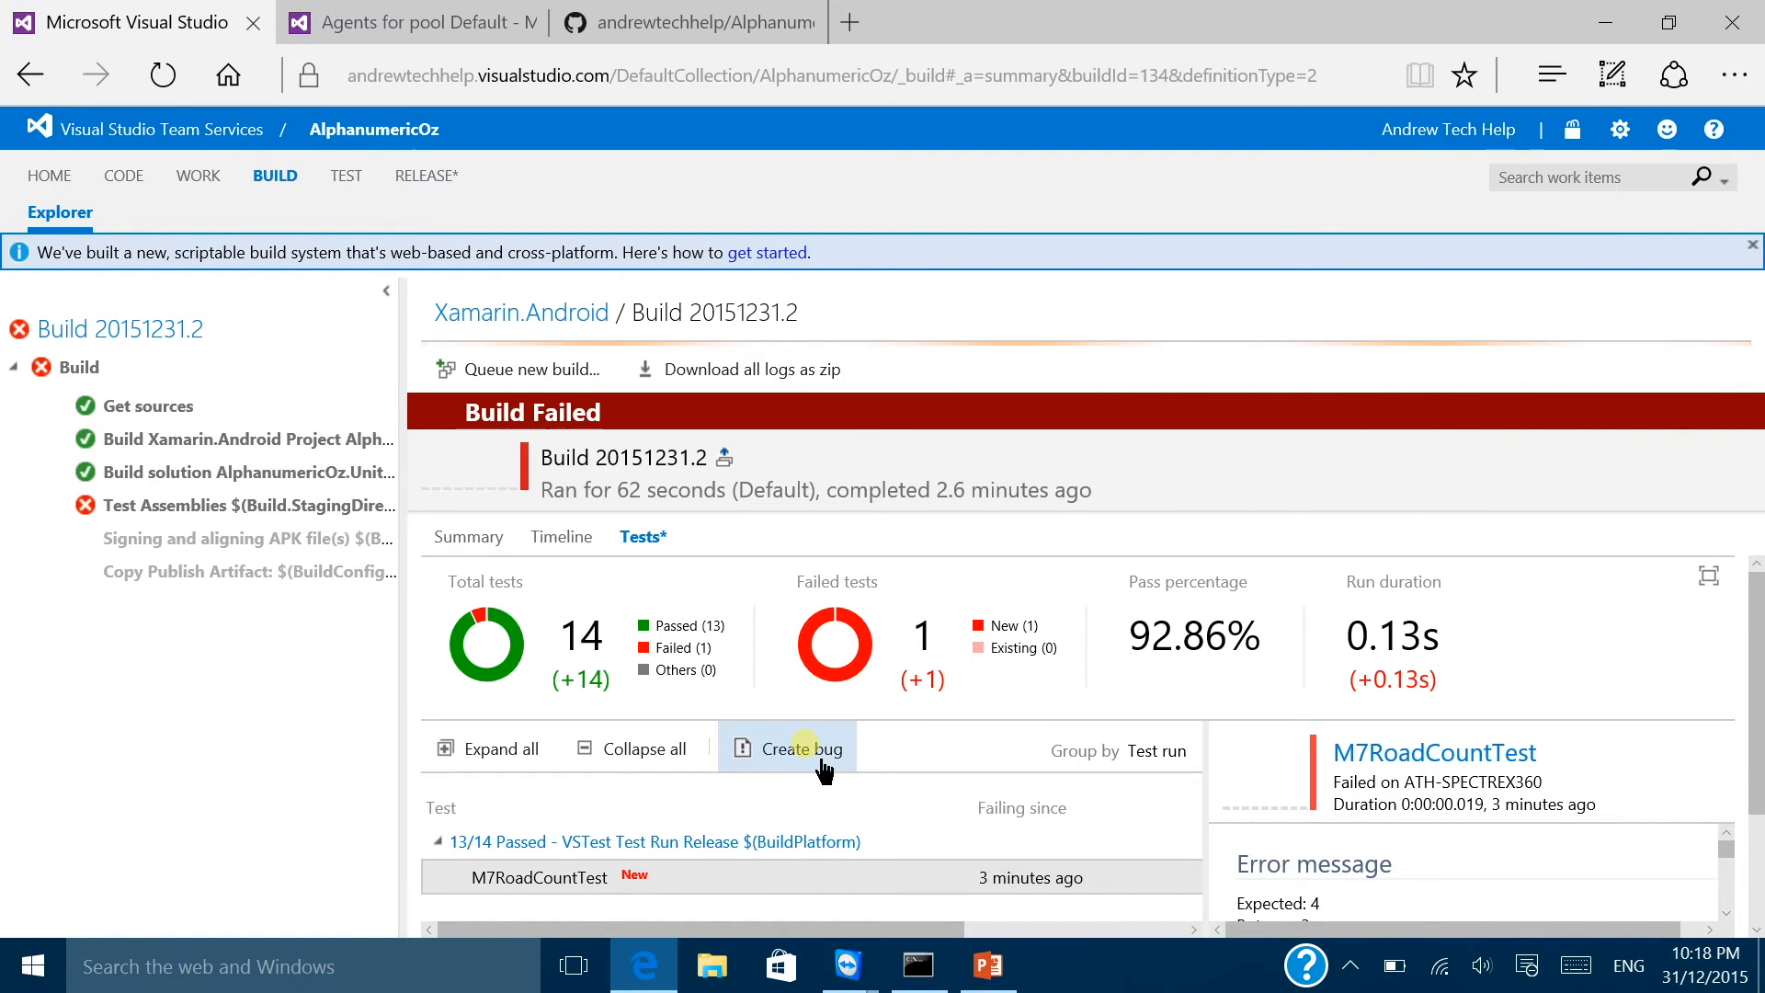
Step: Create a bug from the failed M7RoadCountTest, review its repro steps and title it "M7RoadCountTest Failed in Build 20151231.2"
{"action": "left_click", "coordinate": [821, 761]}
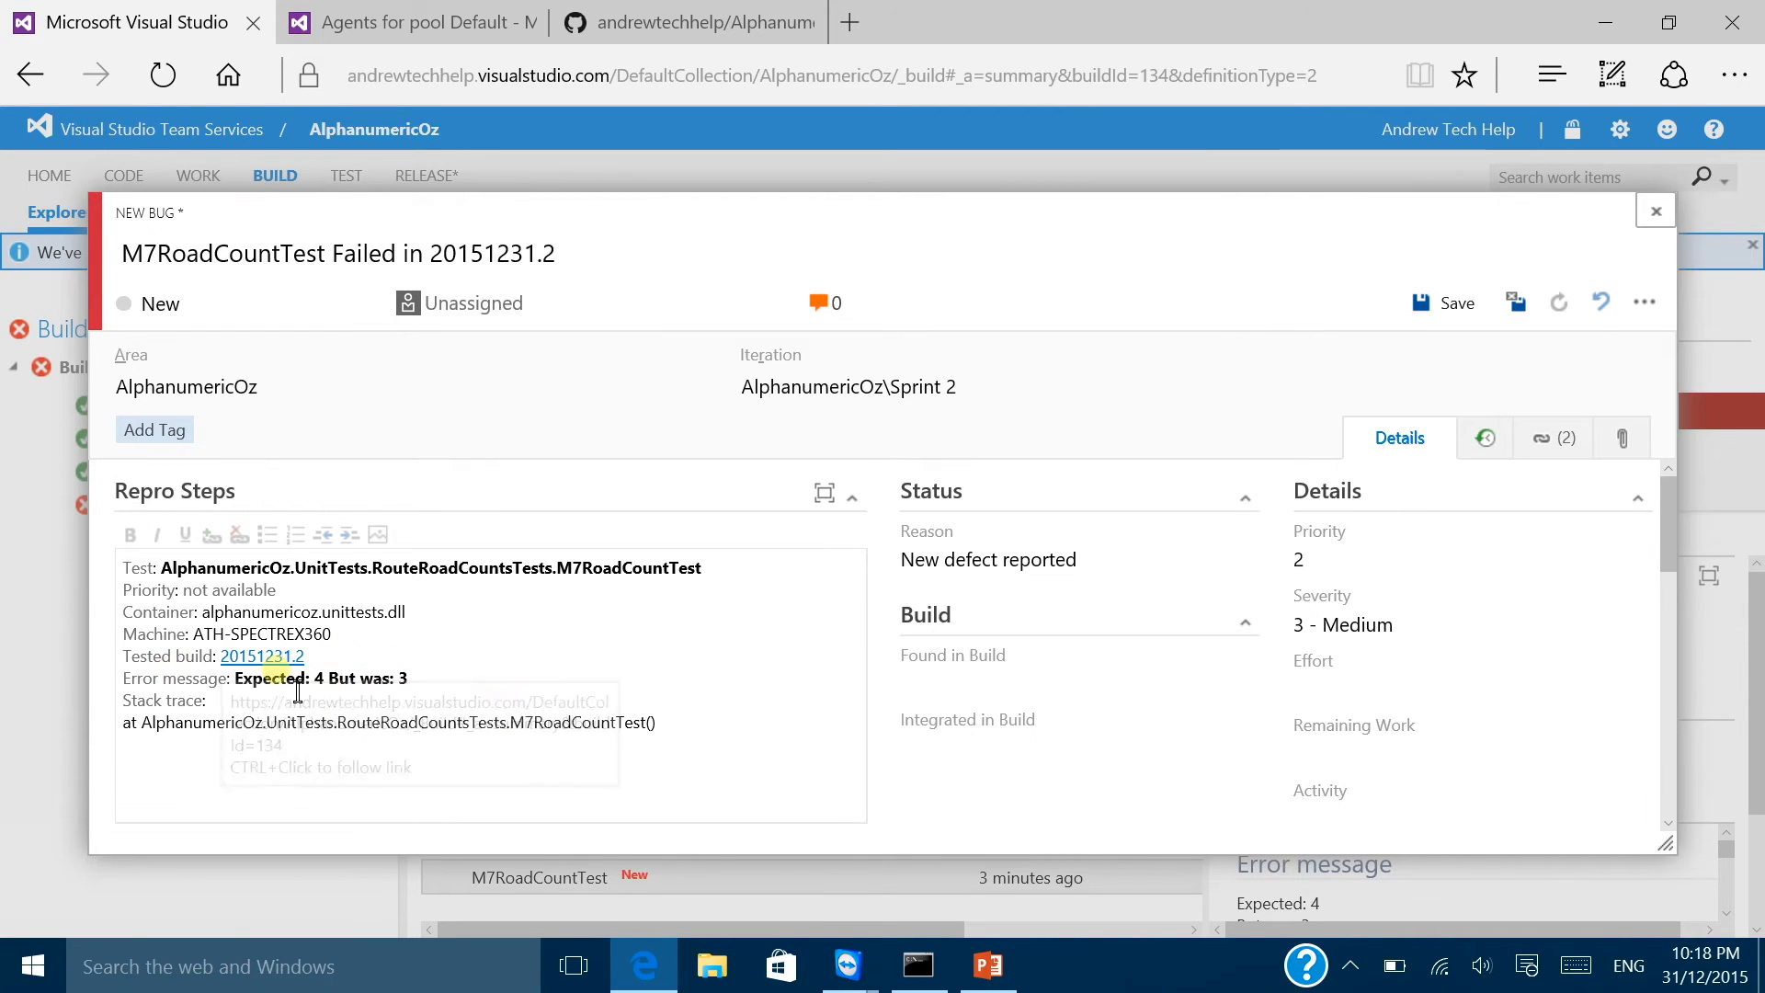
{"action": "scroll", "coordinate": [570, 726], "scroll_direction": "down", "scroll_amount": 5}
{"action": "scroll", "coordinate": [546, 722], "scroll_direction": "up", "scroll_amount": 4}
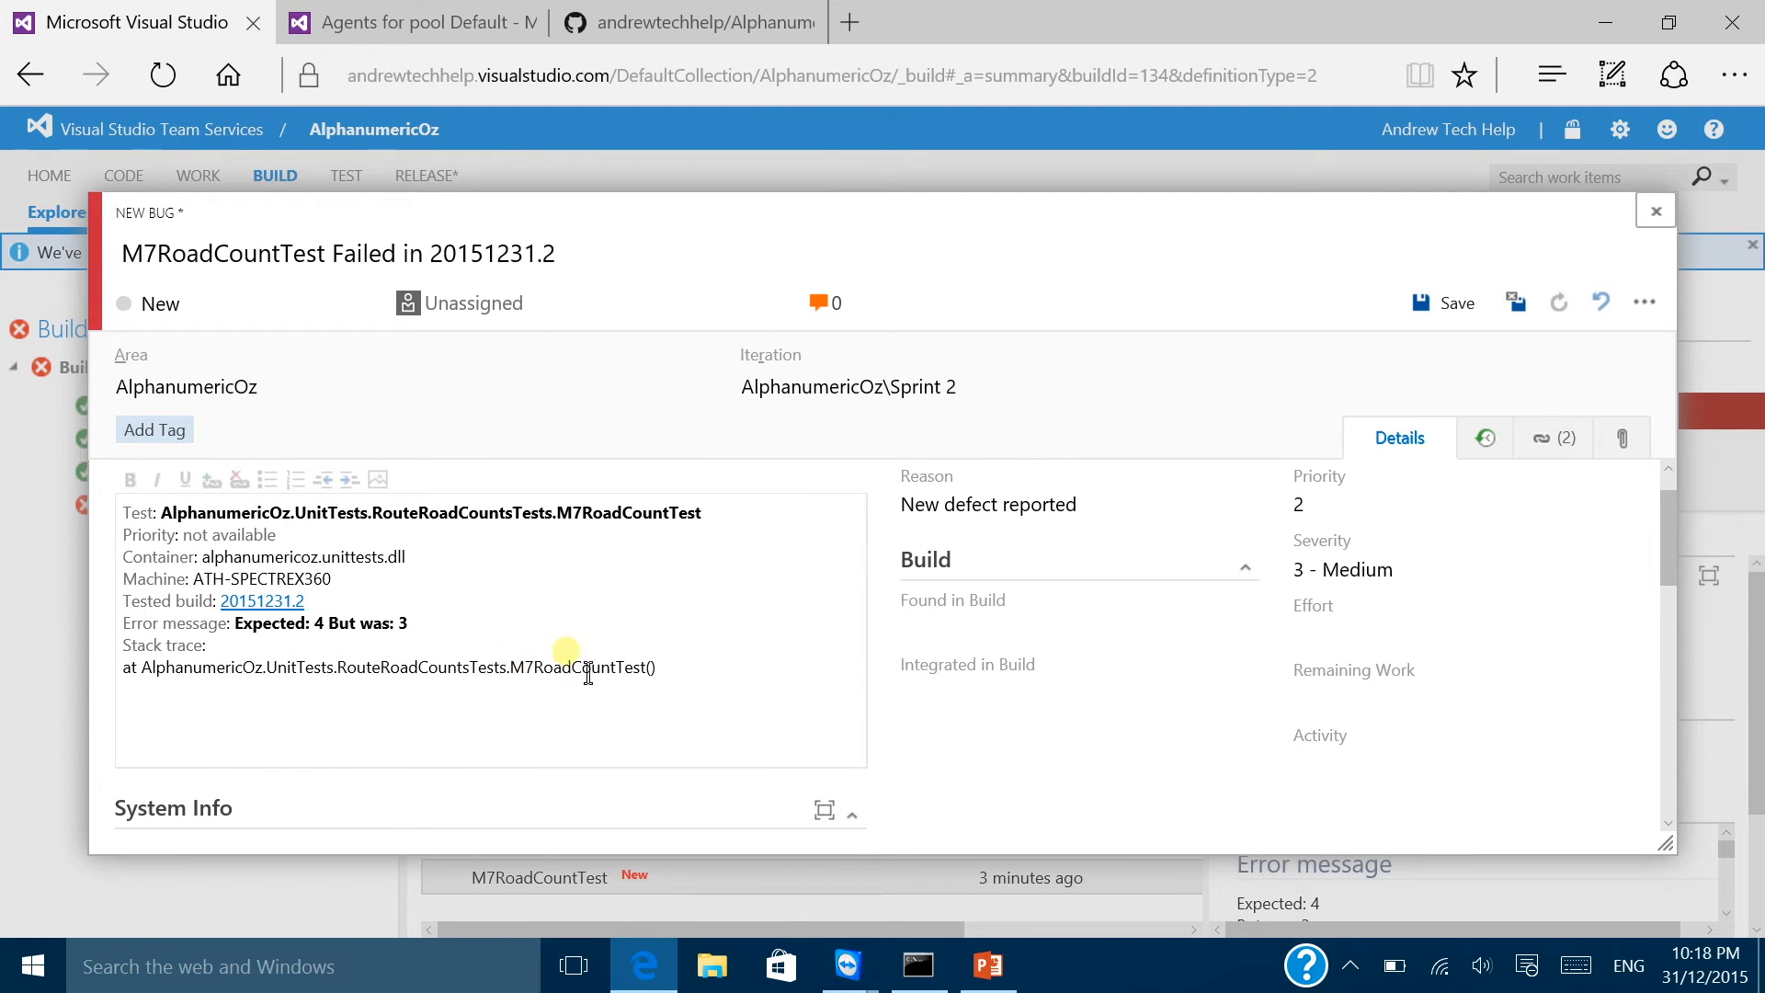
{"action": "scroll", "coordinate": [405, 673], "scroll_direction": "up", "scroll_amount": 1}
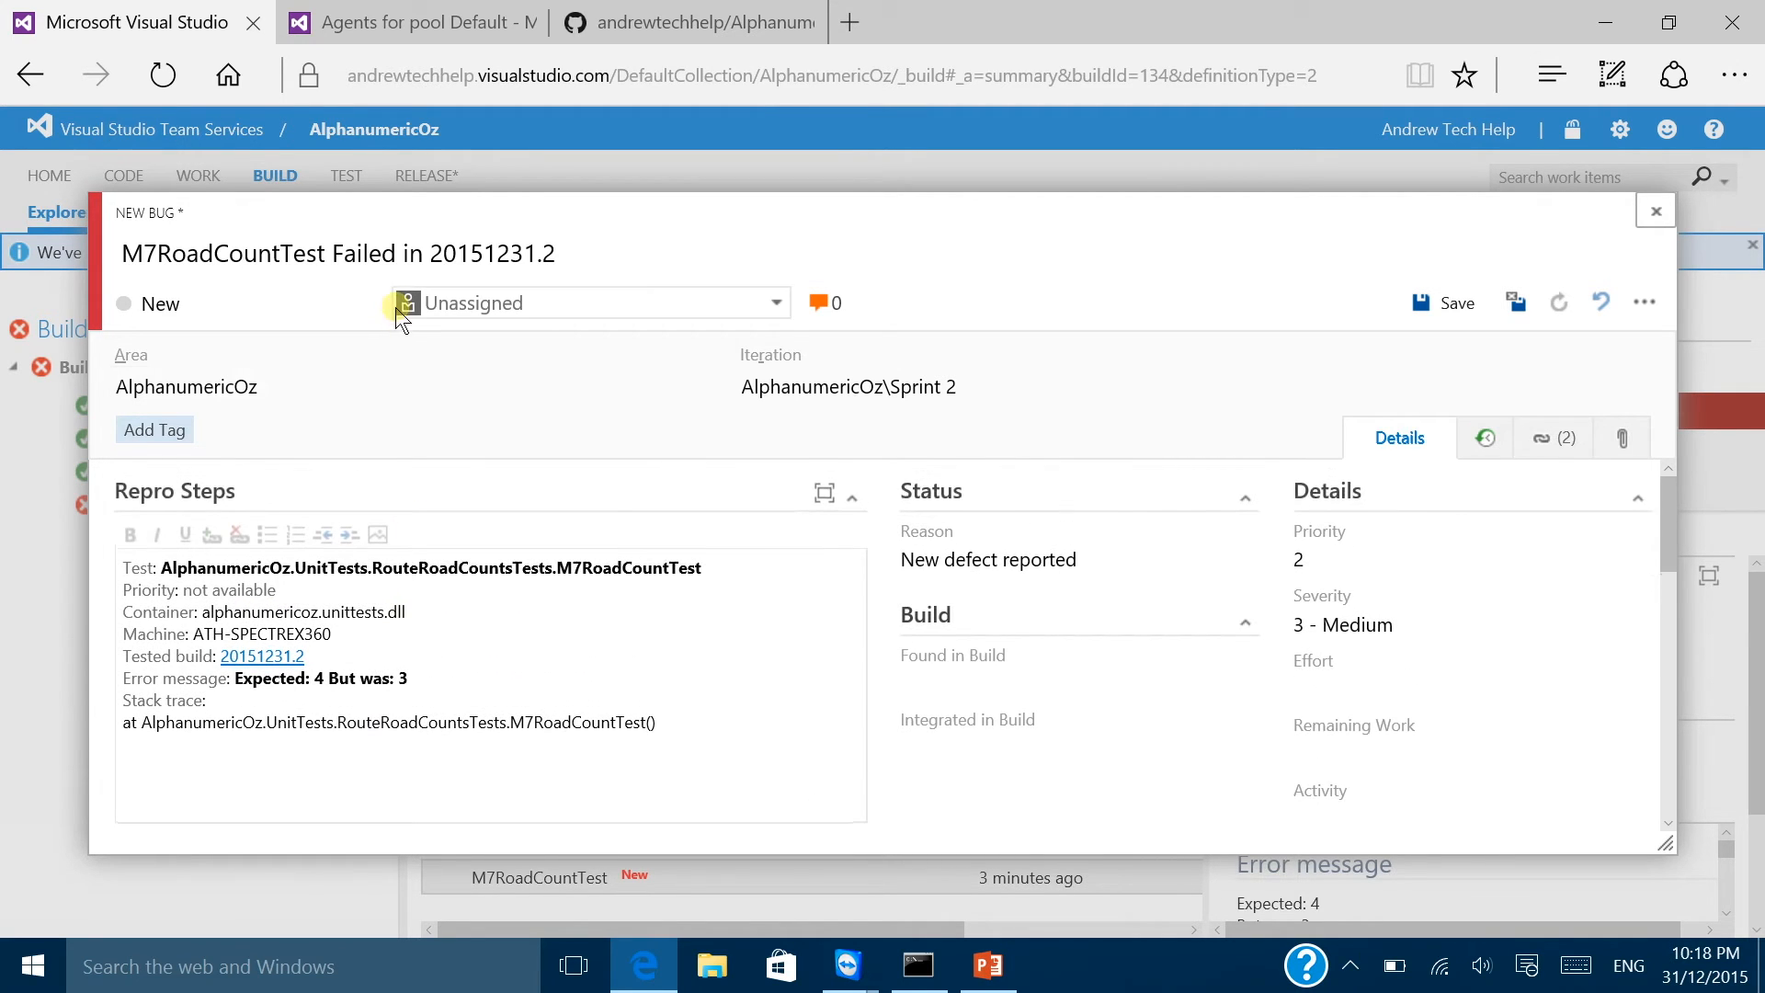
{"action": "left_click", "coordinate": [572, 265]}
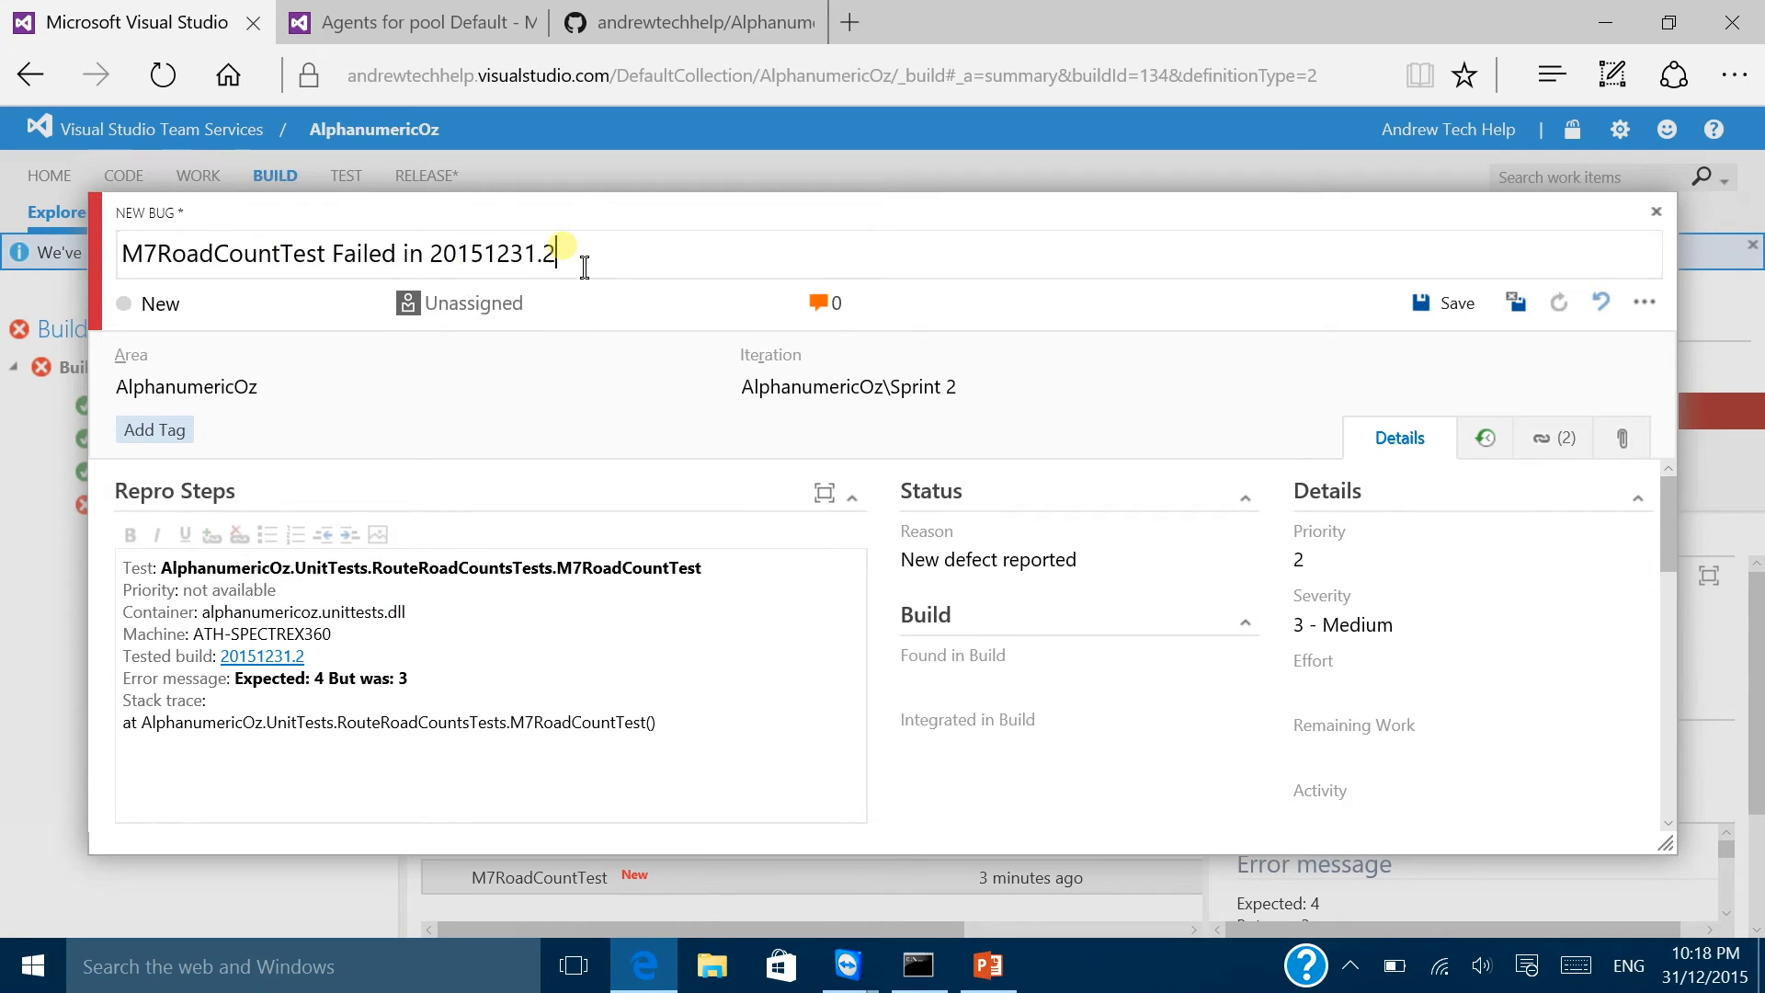
{"action": "type", "text": "Build"}
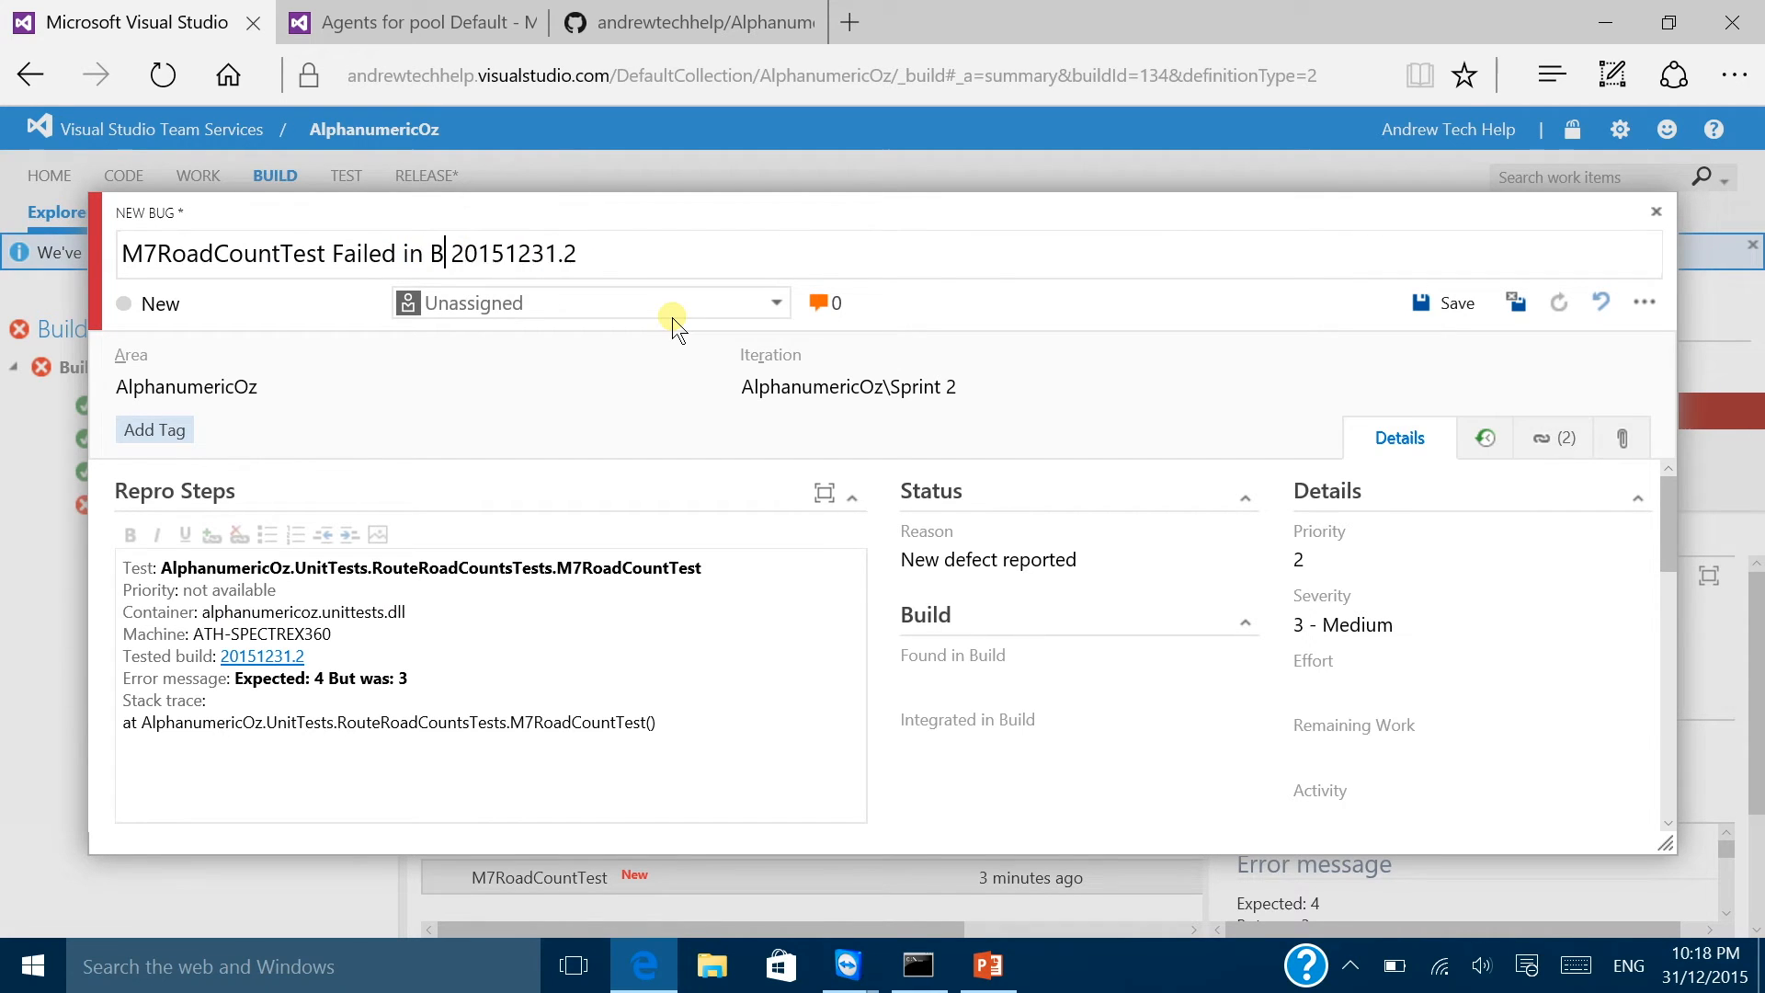
Step: Assign the new bug to the first listed team member and open its state choices
{"action": "left_click", "coordinate": [457, 305]}
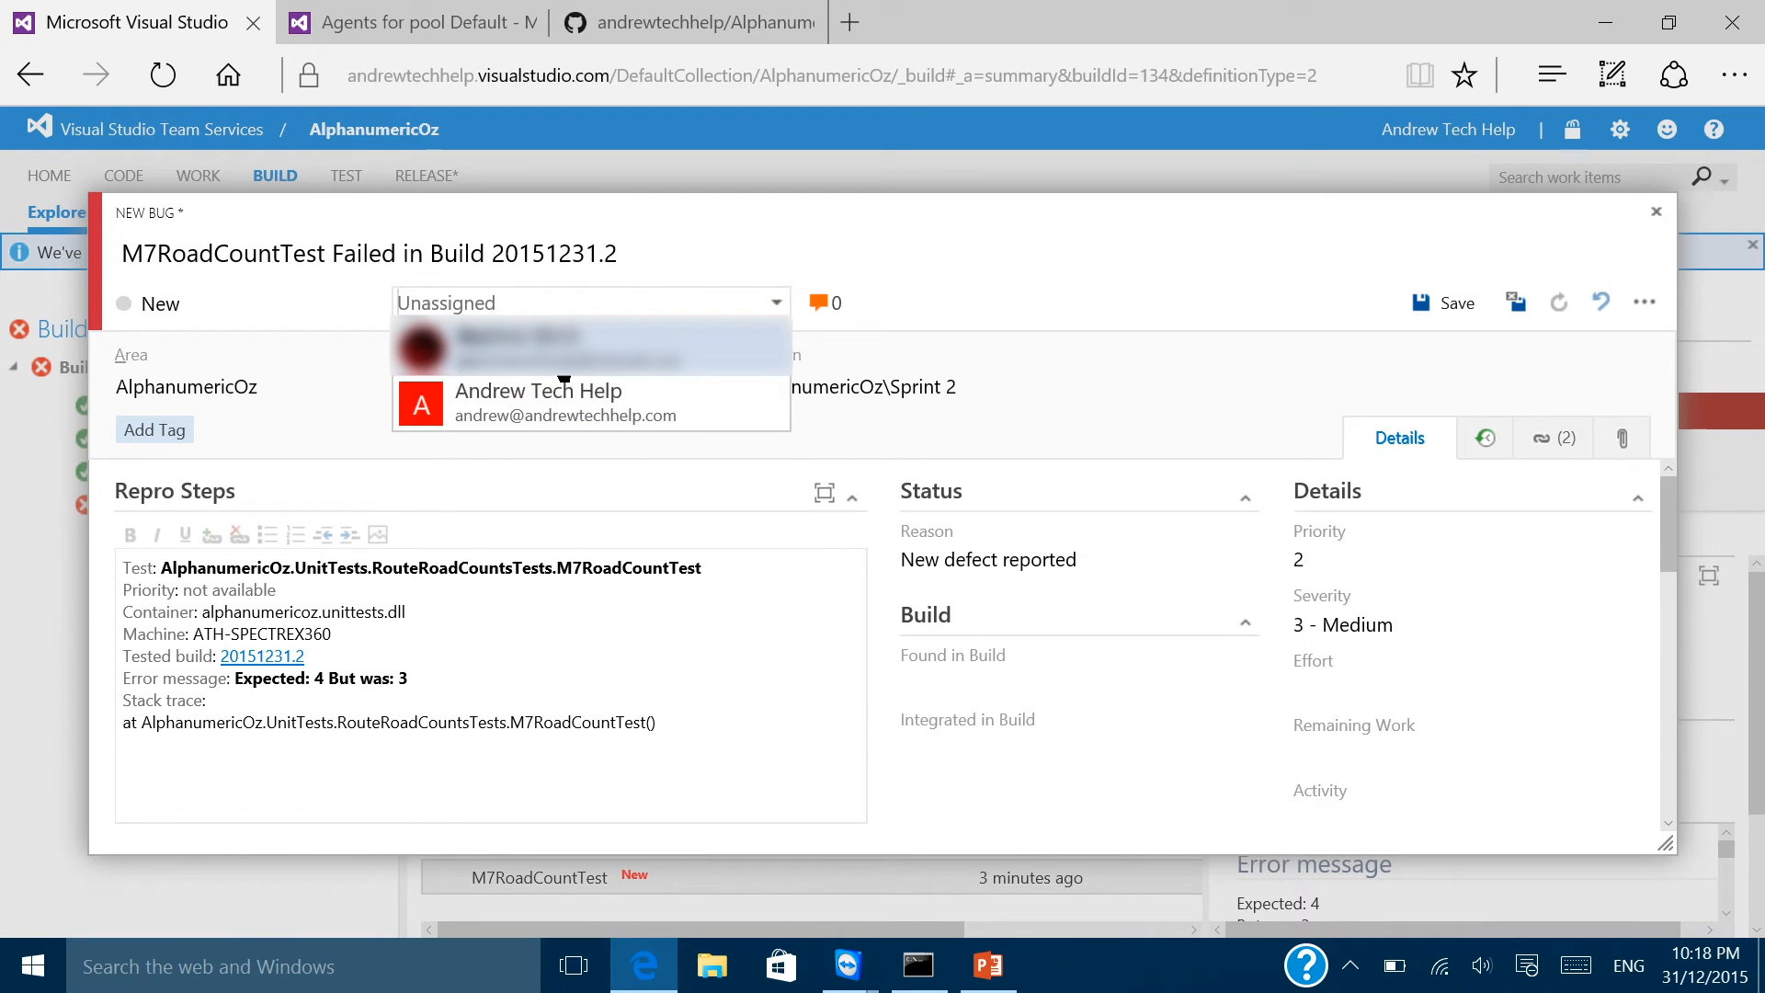
{"action": "left_click", "coordinate": [533, 346]}
{"action": "left_click", "coordinate": [364, 304]}
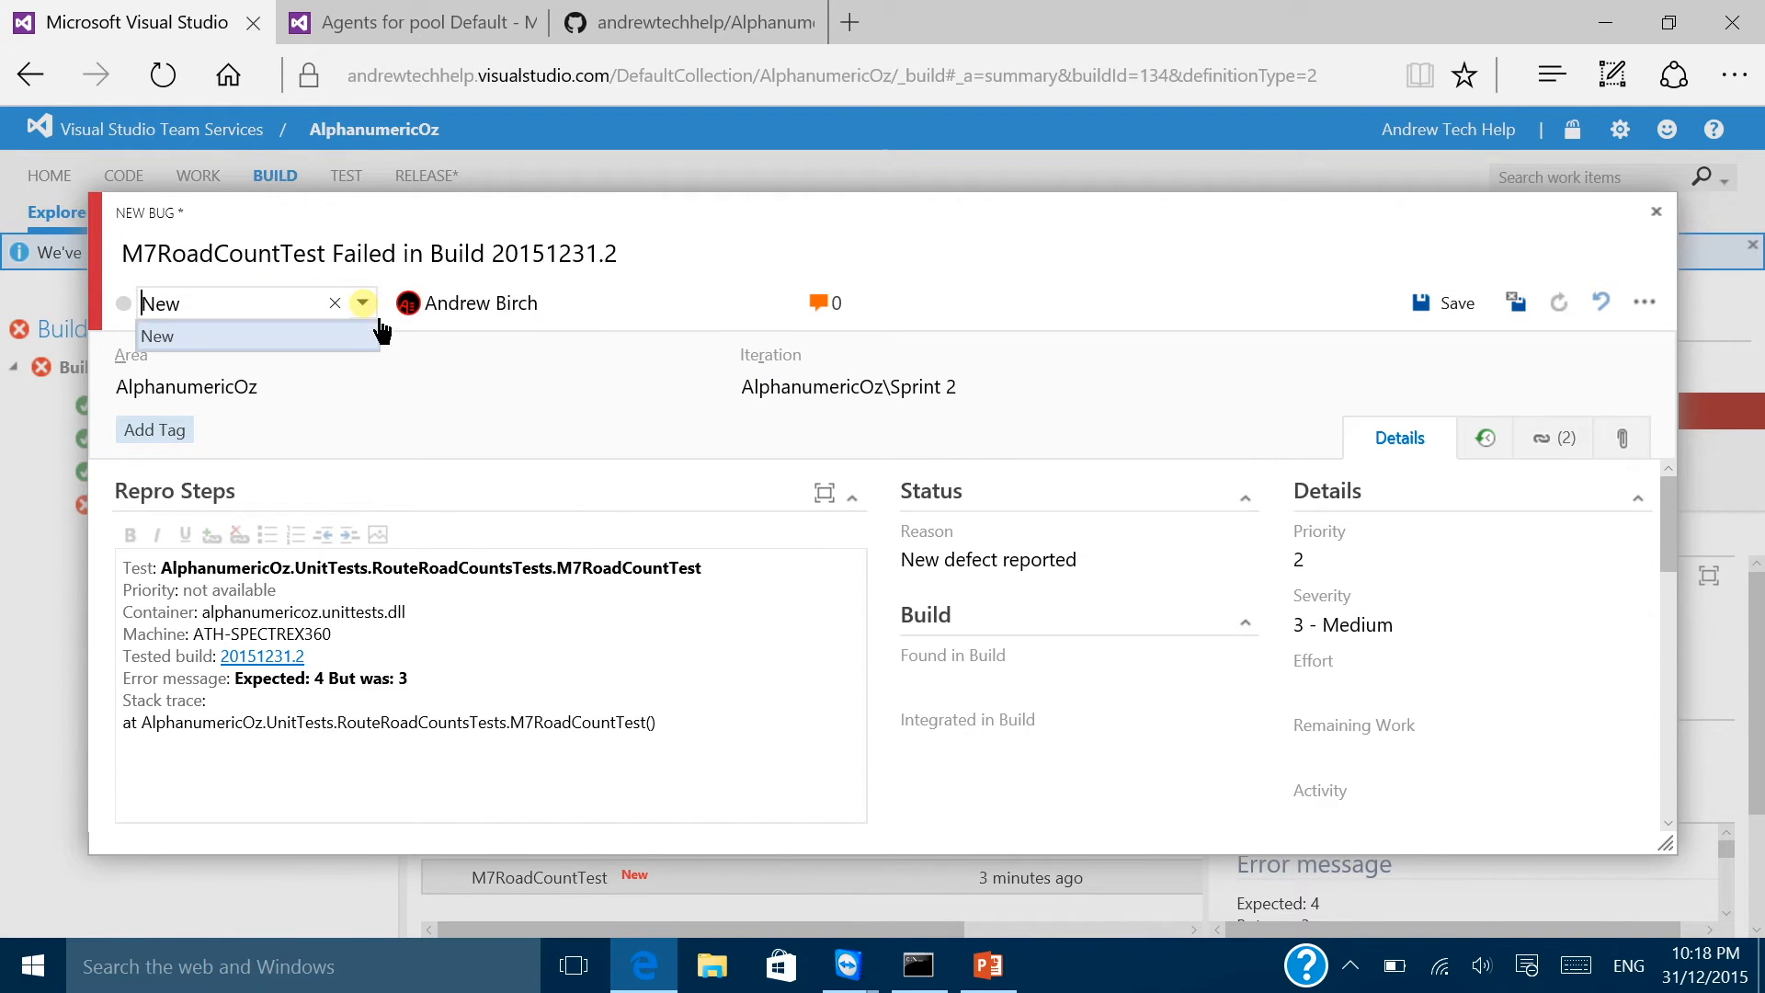
Step: Save the new bug for the failed M7RoadCountTest, and save it again with its state set to Committed
{"action": "left_click", "coordinate": [354, 336]}
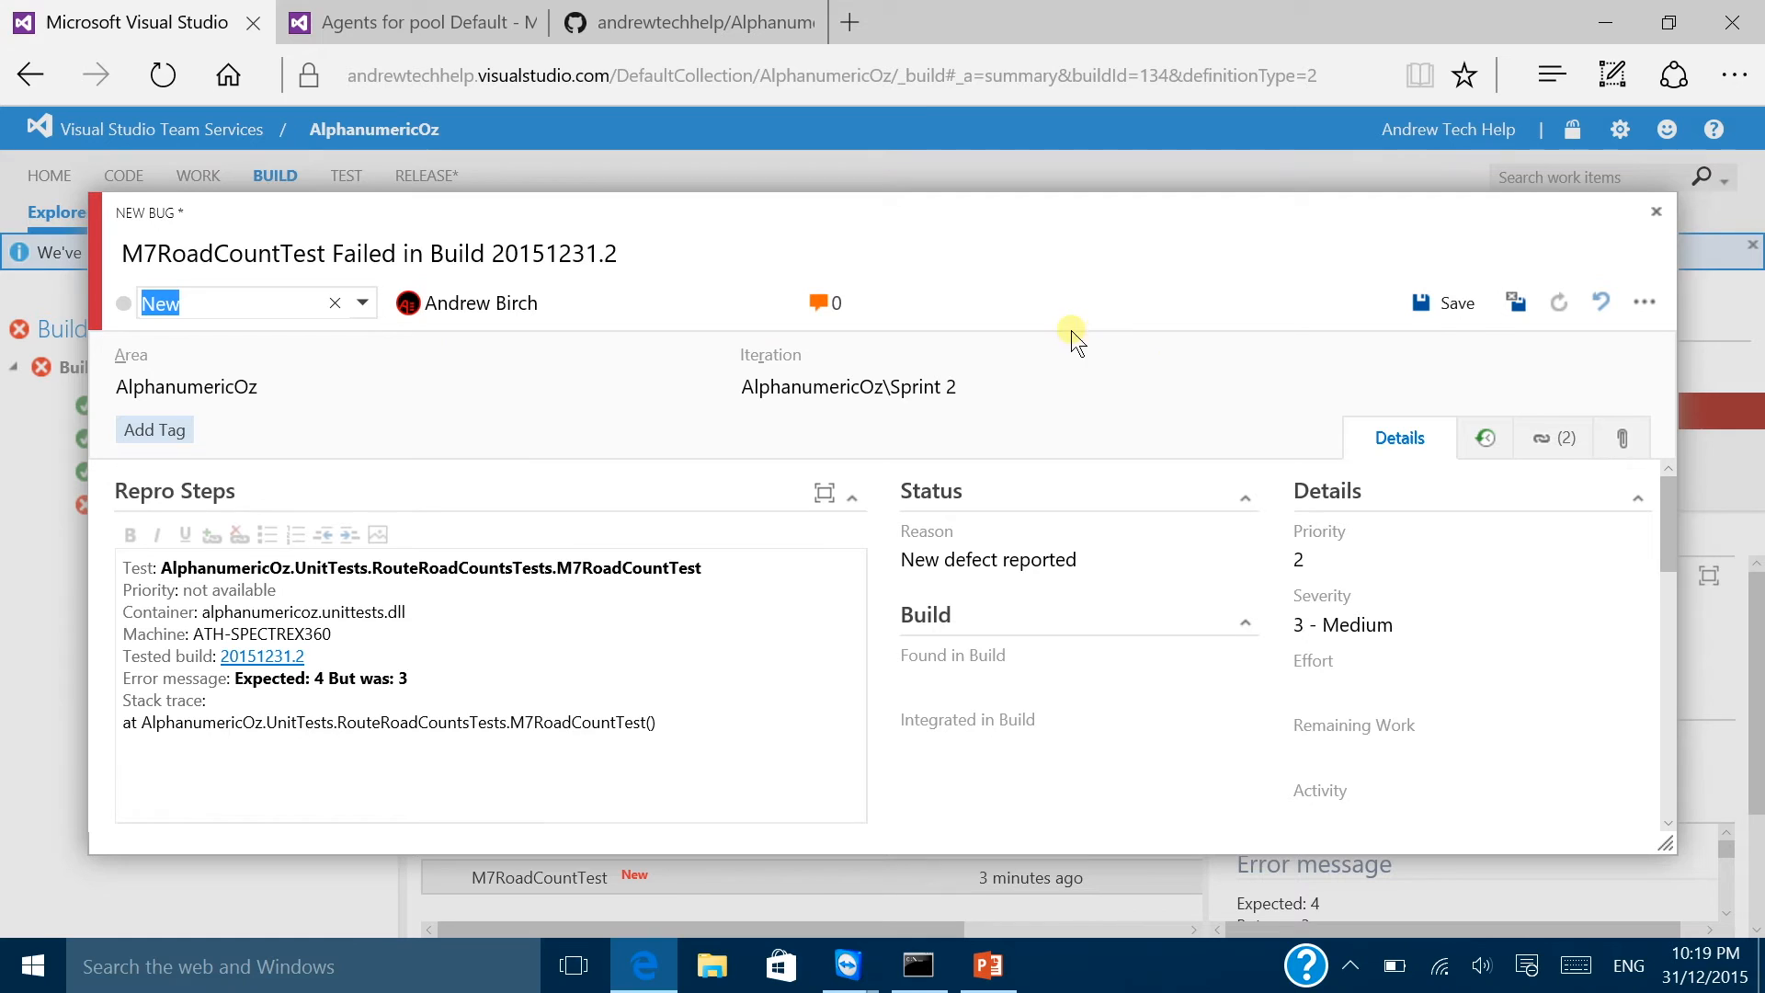
{"action": "left_click", "coordinate": [1453, 304]}
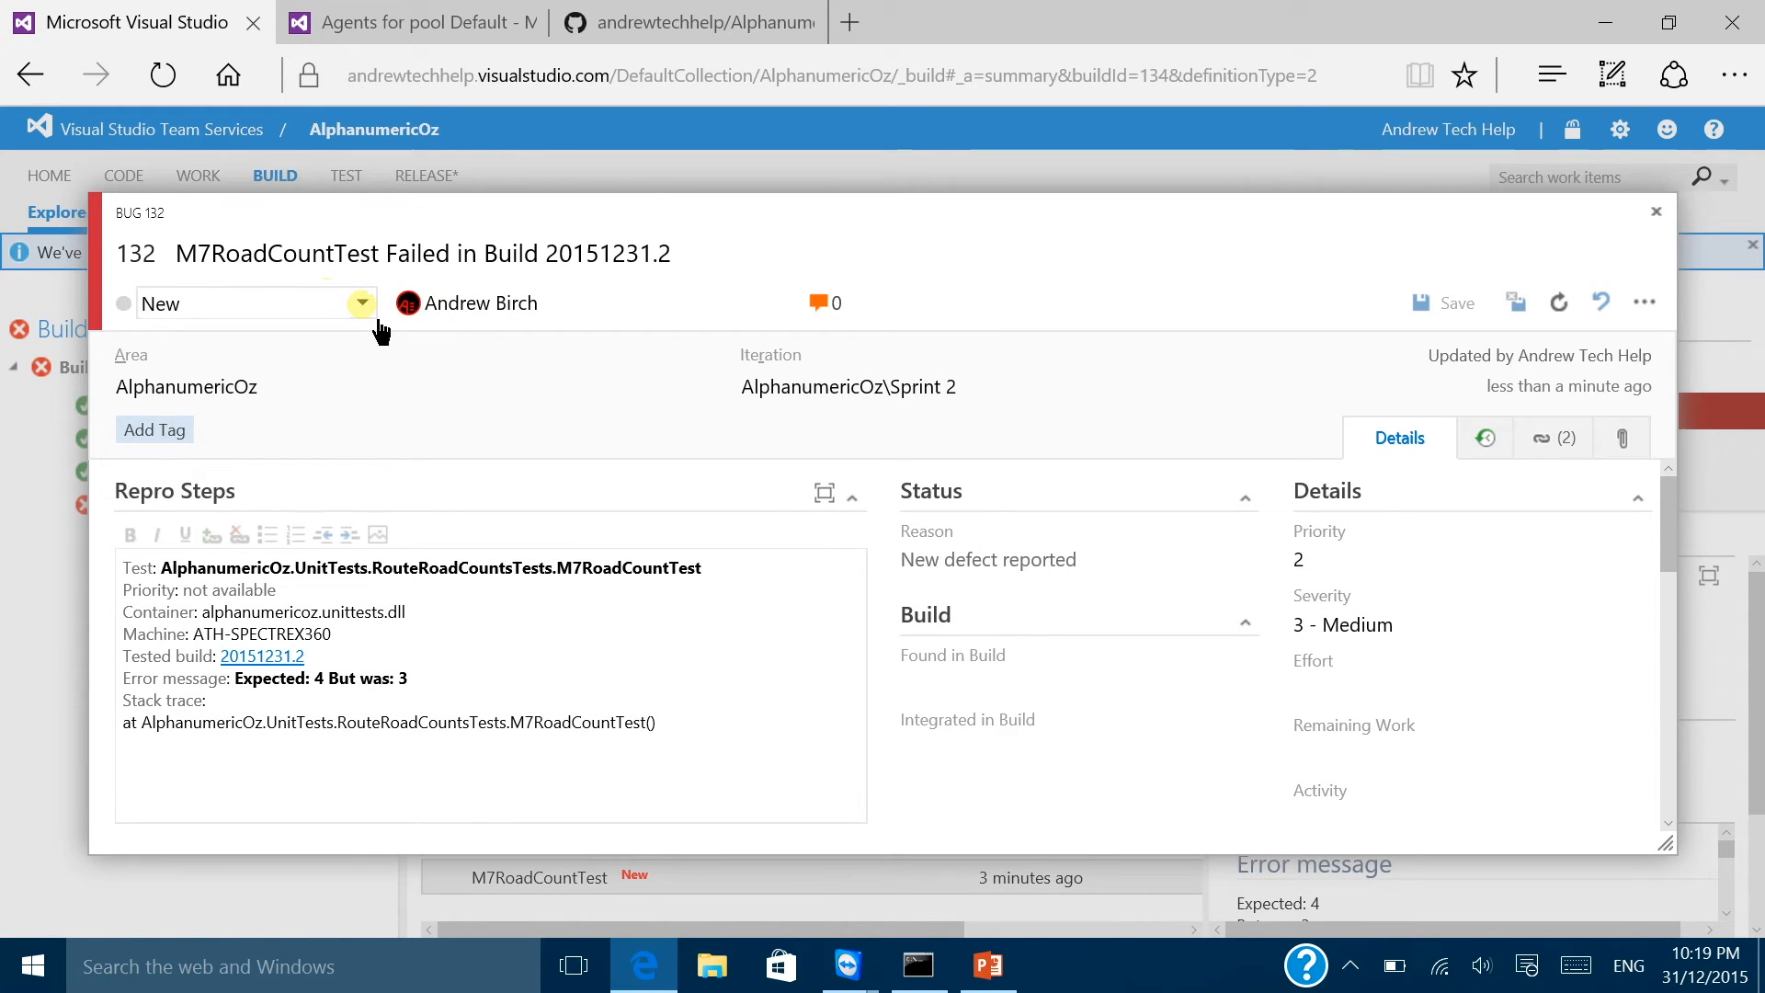
{"action": "left_click", "coordinate": [363, 303]}
{"action": "left_click", "coordinate": [322, 359]}
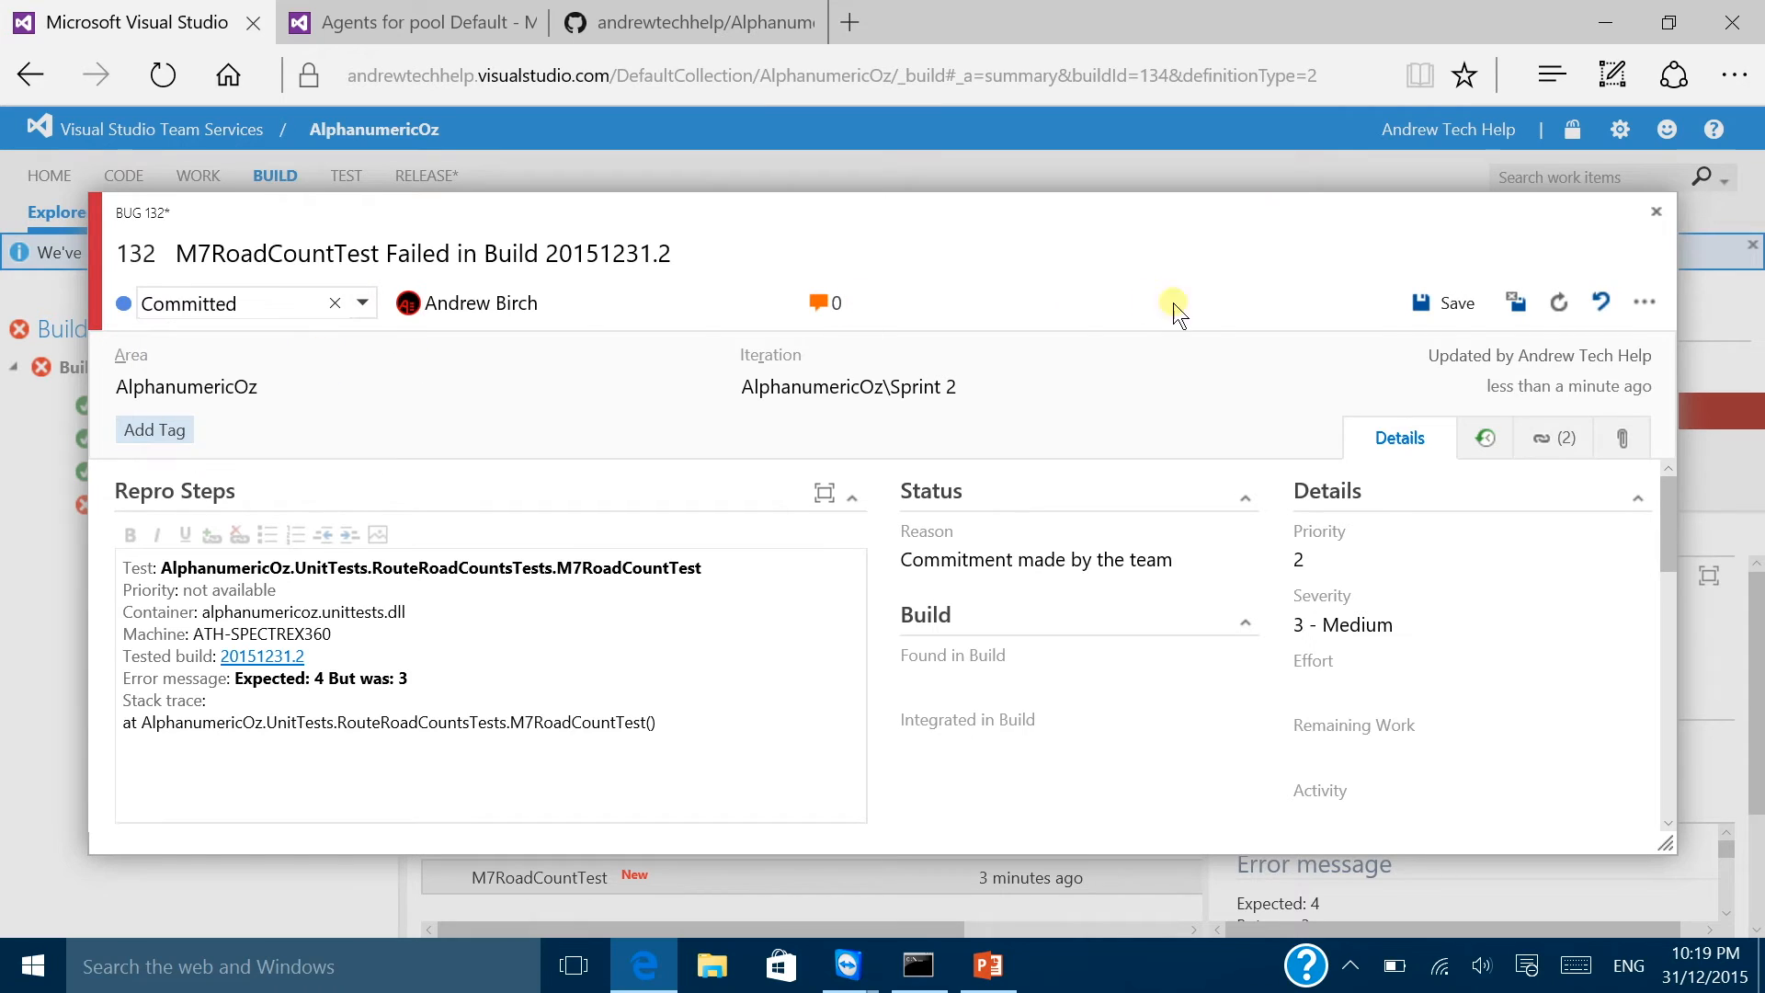
{"action": "left_click", "coordinate": [1453, 304]}
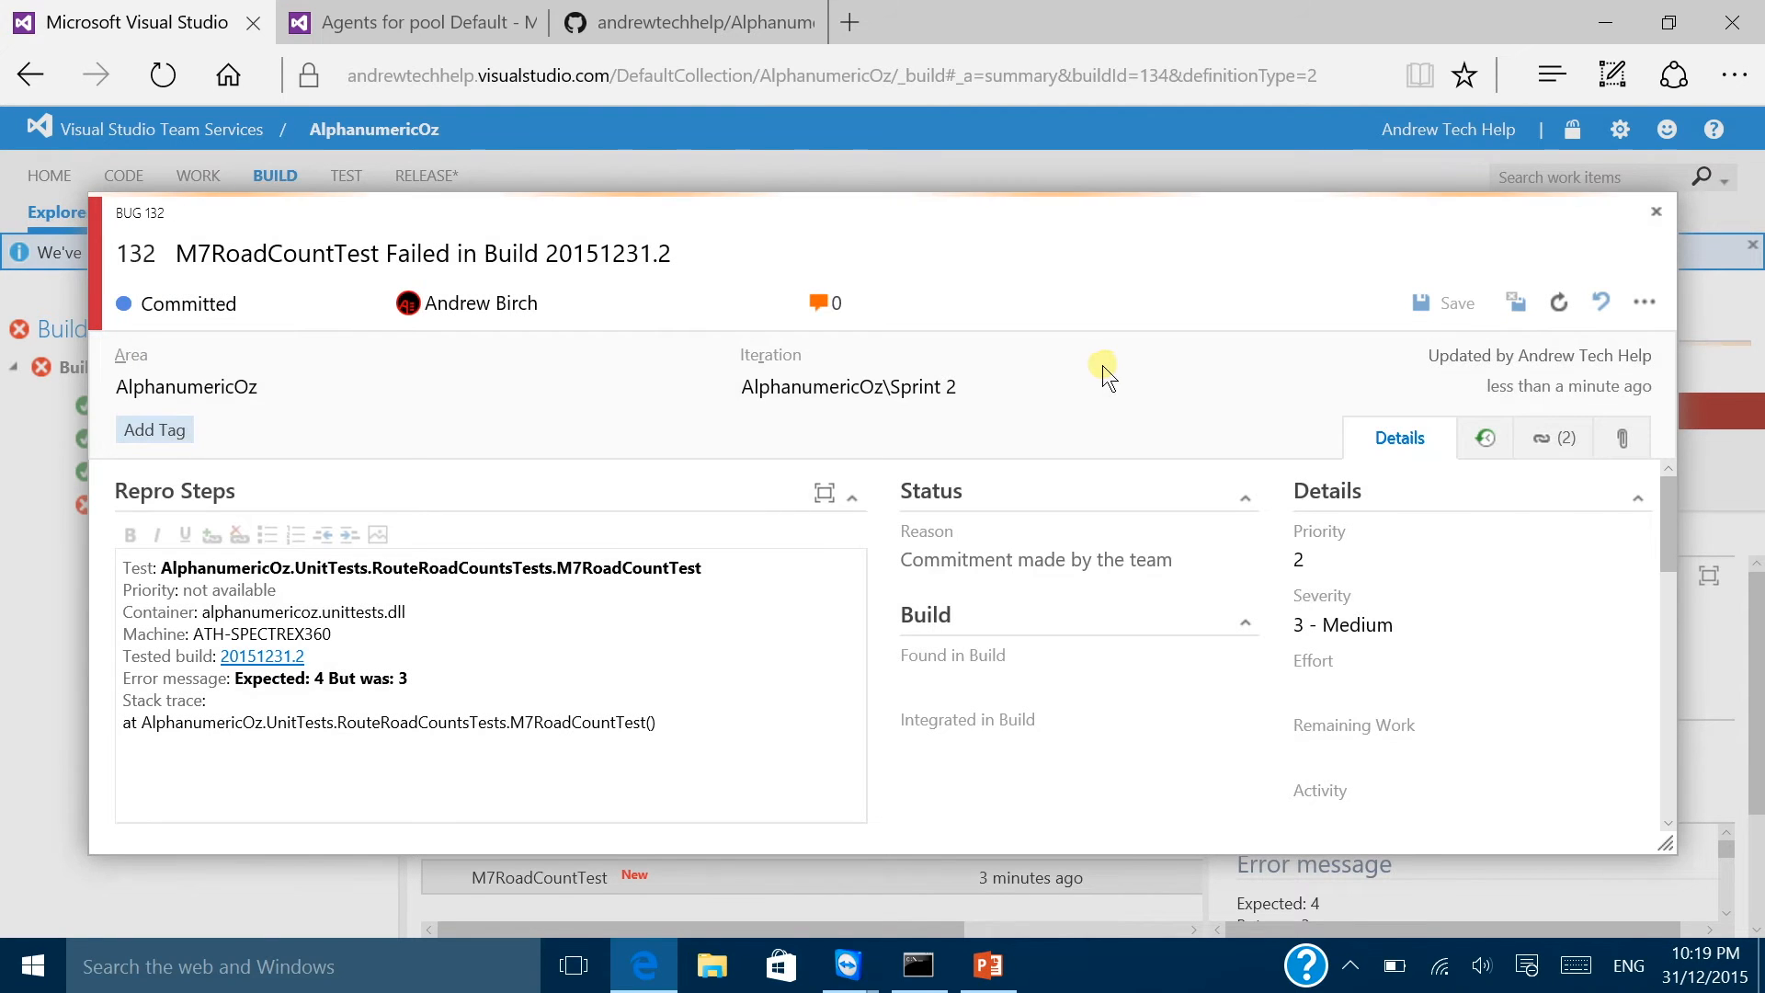
Step: Check the bug's iteration and Found in Build fields, and close the bug form
{"action": "left_click", "coordinate": [1106, 373]}
{"action": "left_click", "coordinate": [1332, 386]}
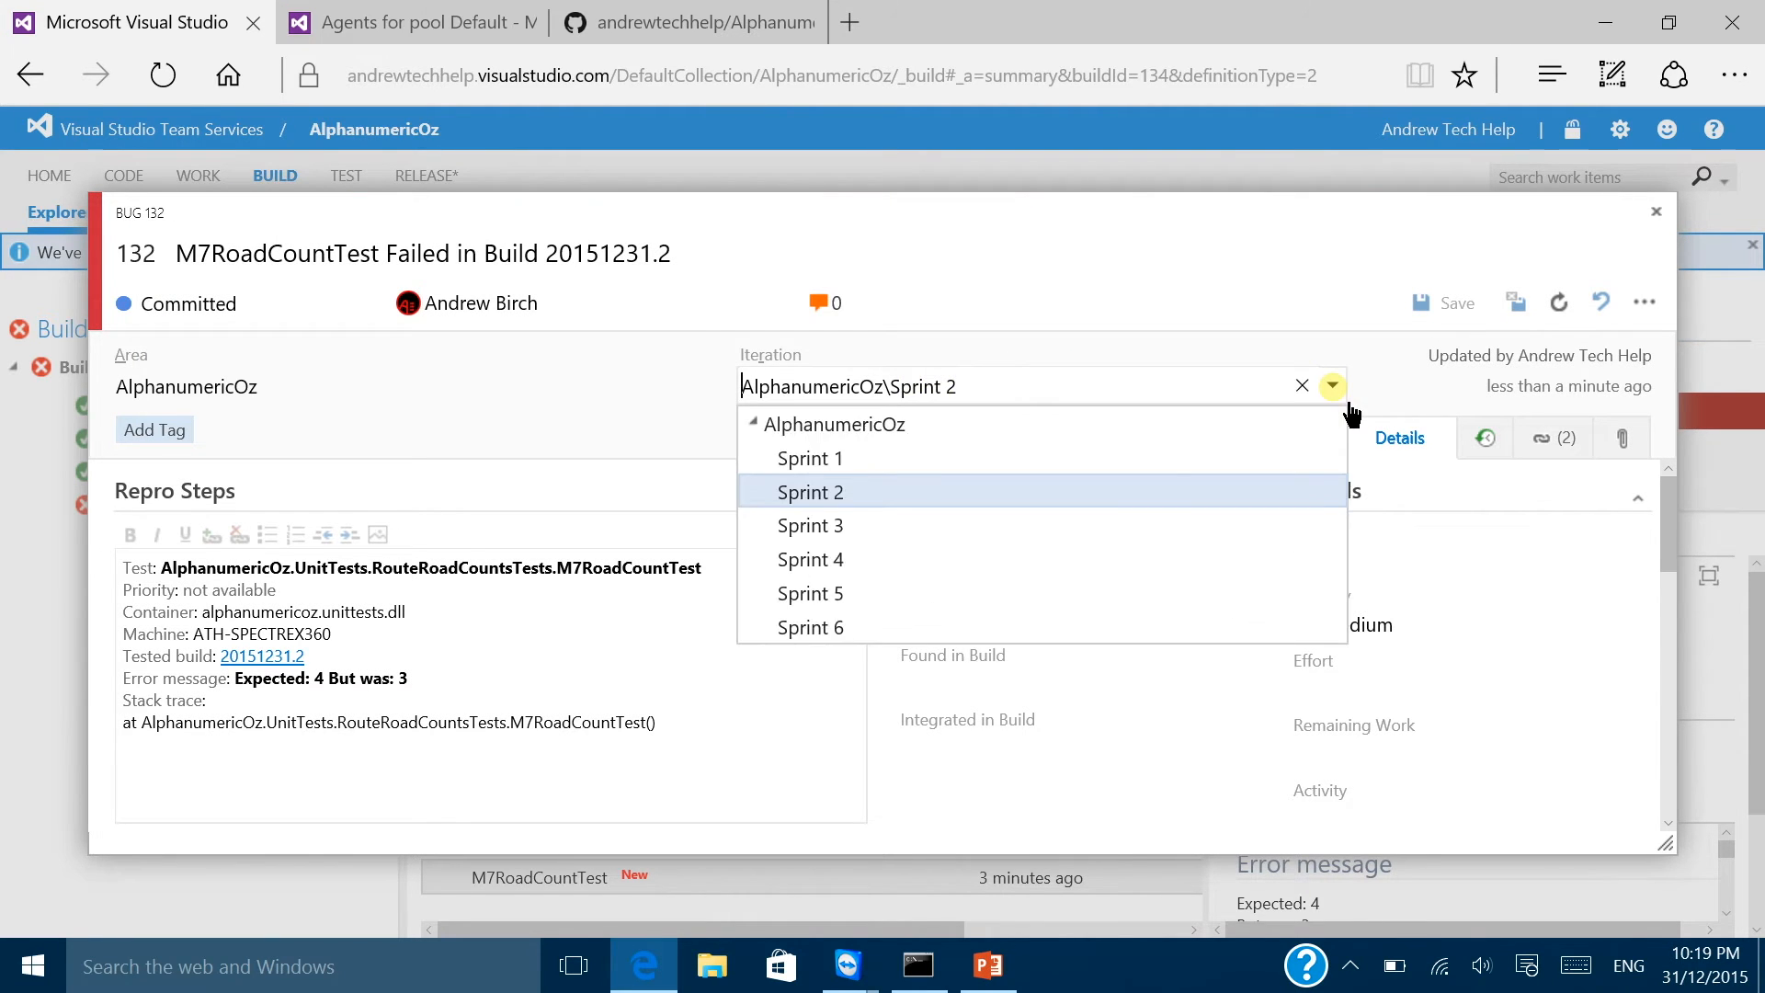
{"action": "left_click", "coordinate": [1388, 355]}
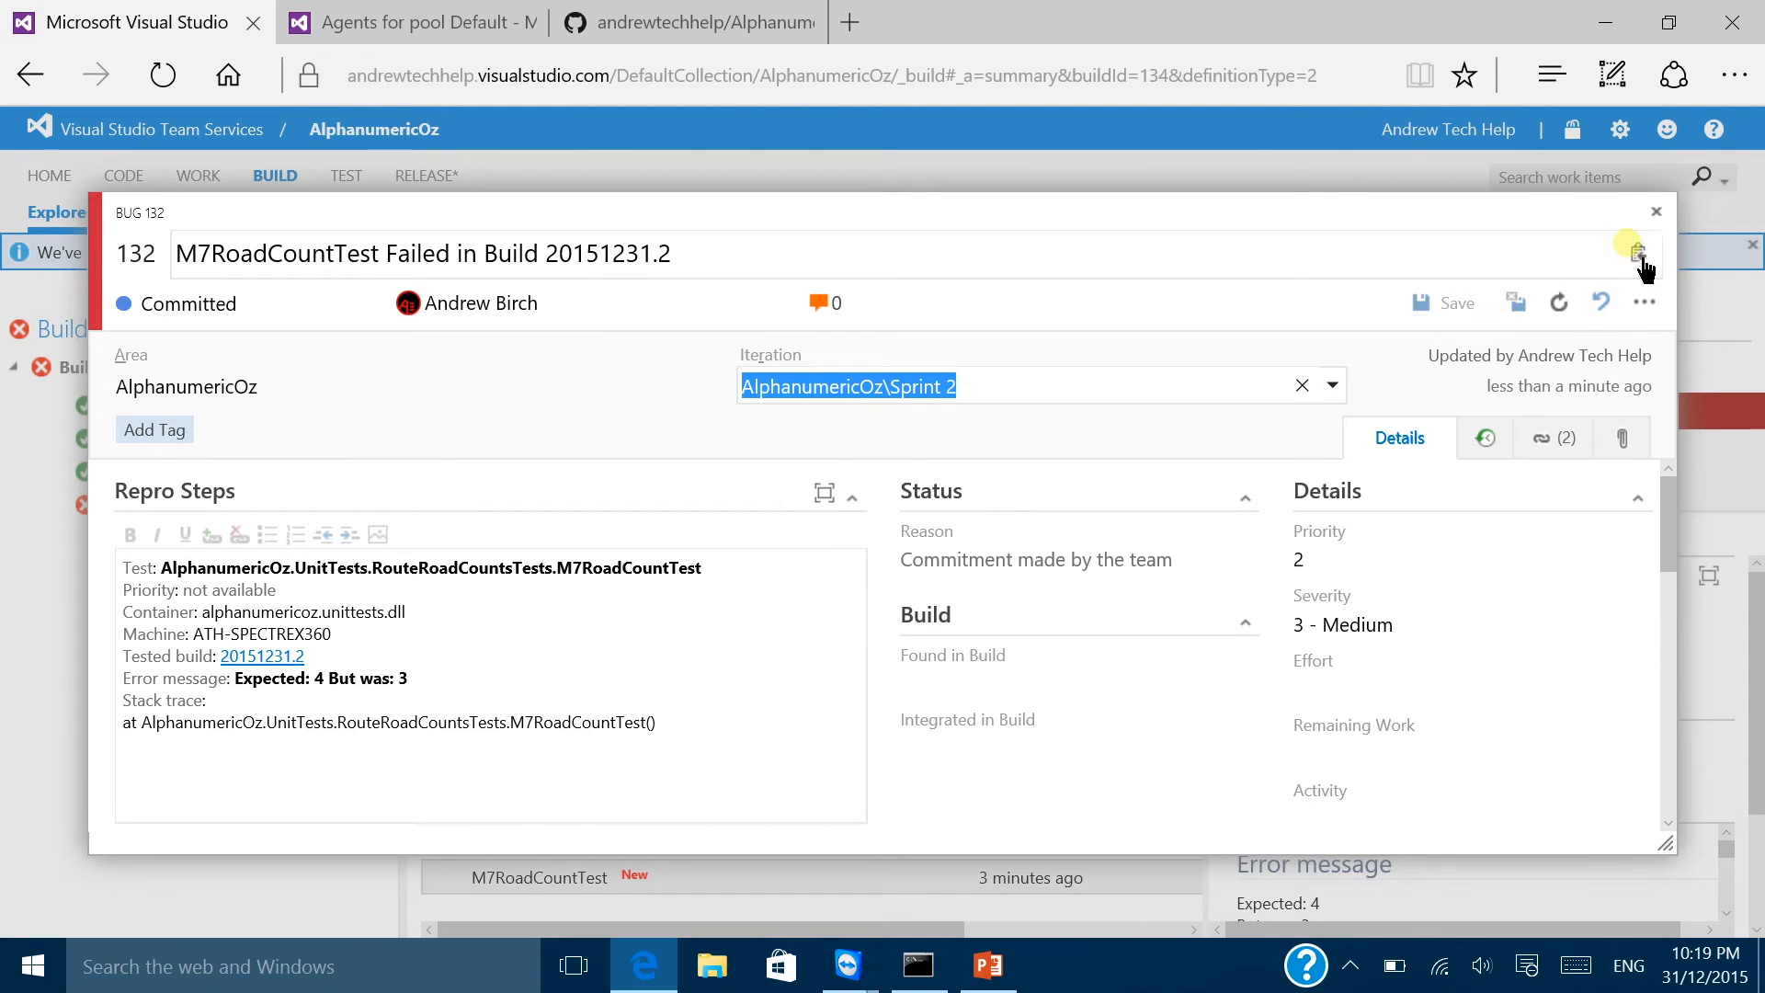
{"action": "left_click", "coordinate": [1237, 680]}
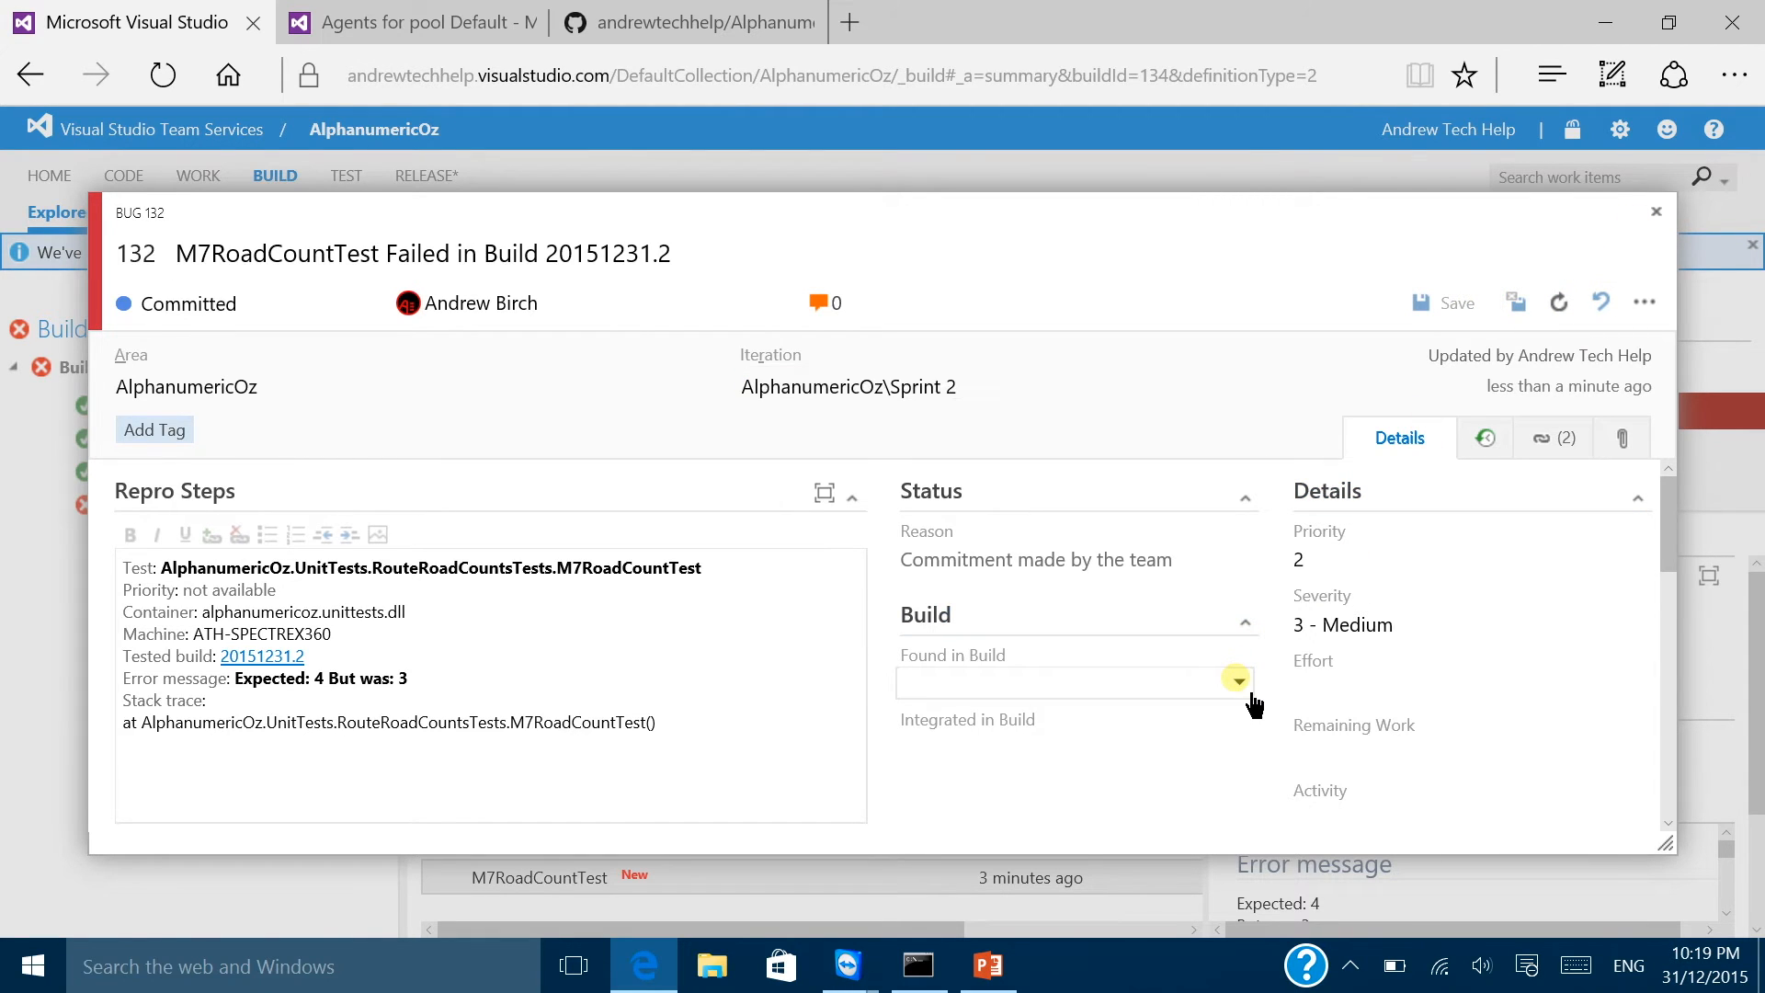
{"action": "left_click", "coordinate": [1658, 211]}
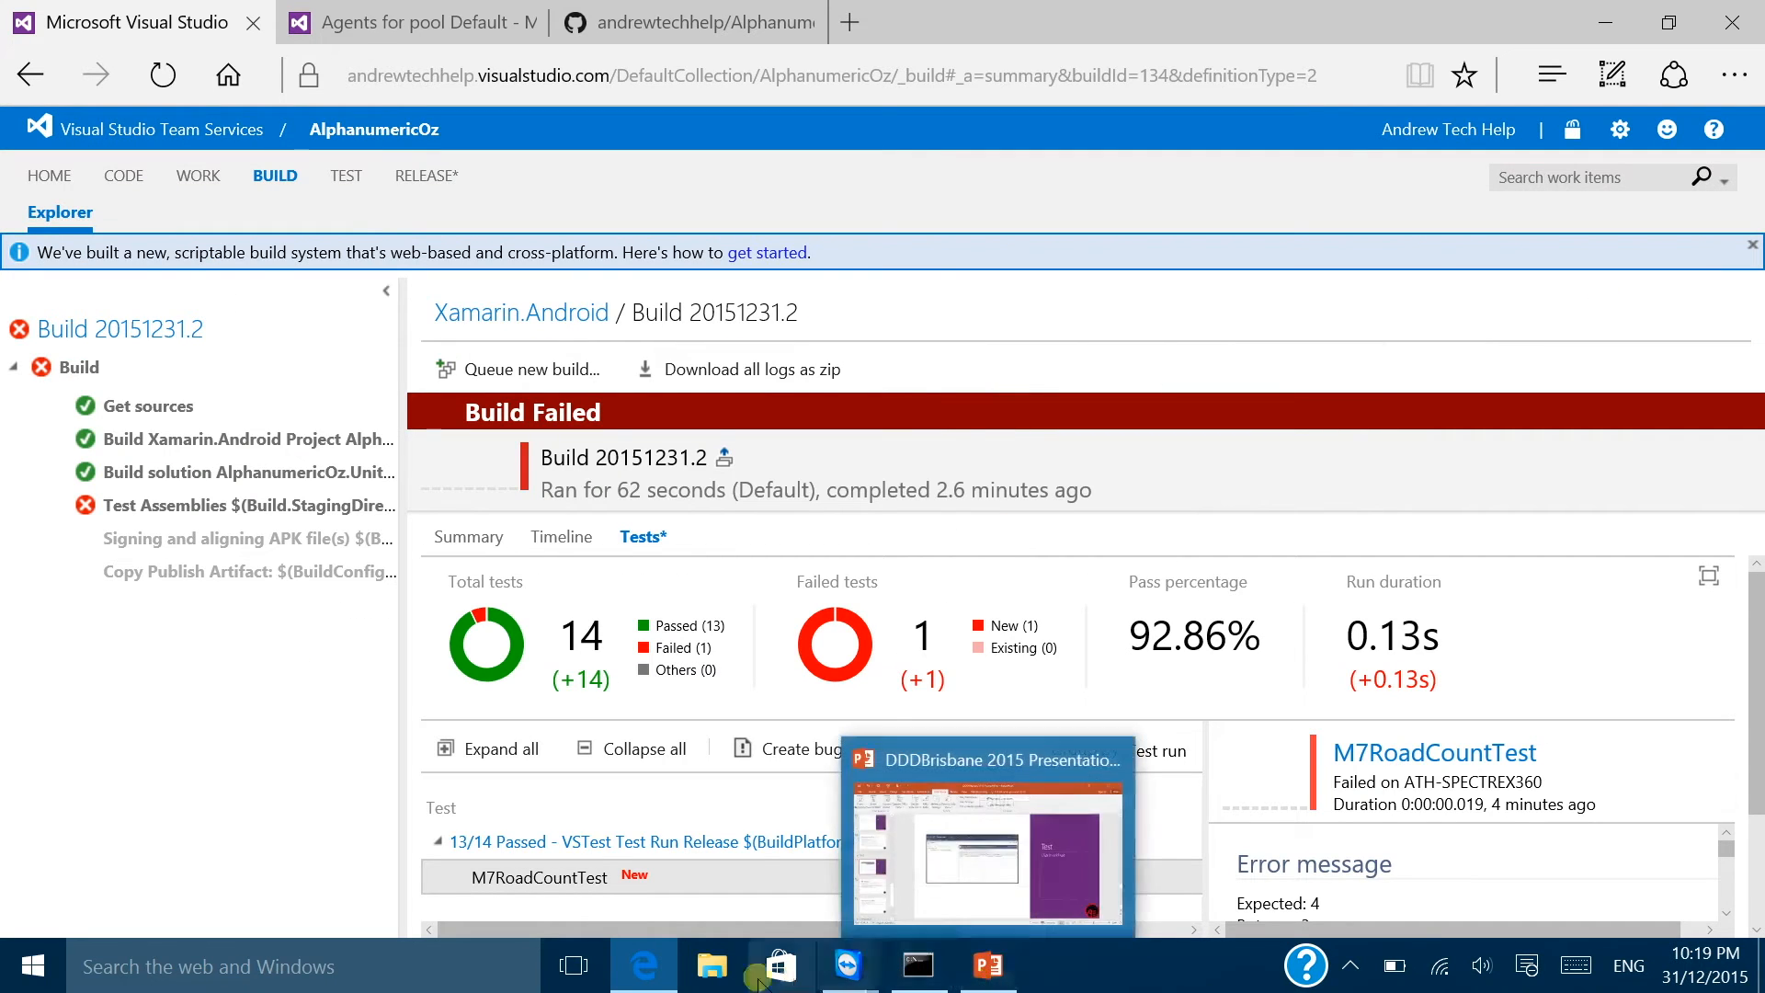
Step: Switch to the AlphanumericOz solution in Visual Studio on Desktop 3, and open the work item ID entry for the pending changes
{"action": "left_click", "coordinate": [573, 965]}
{"action": "left_click", "coordinate": [992, 857]}
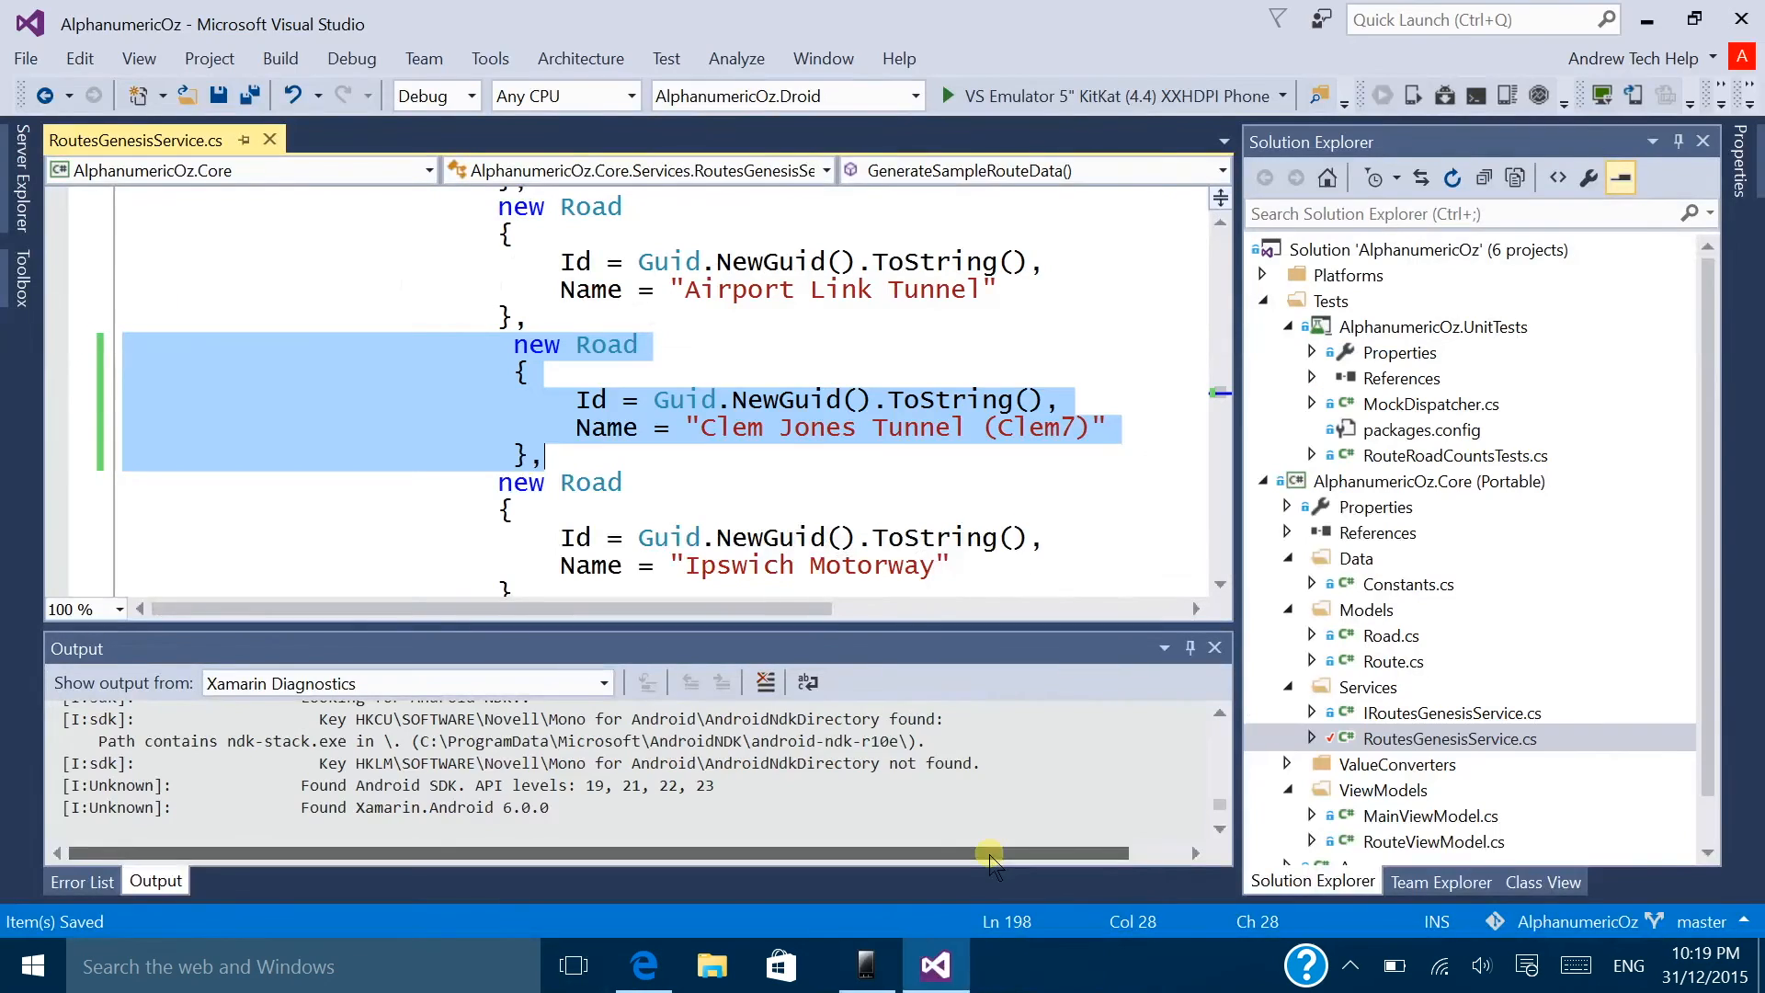
{"action": "left_click", "coordinate": [1439, 883]}
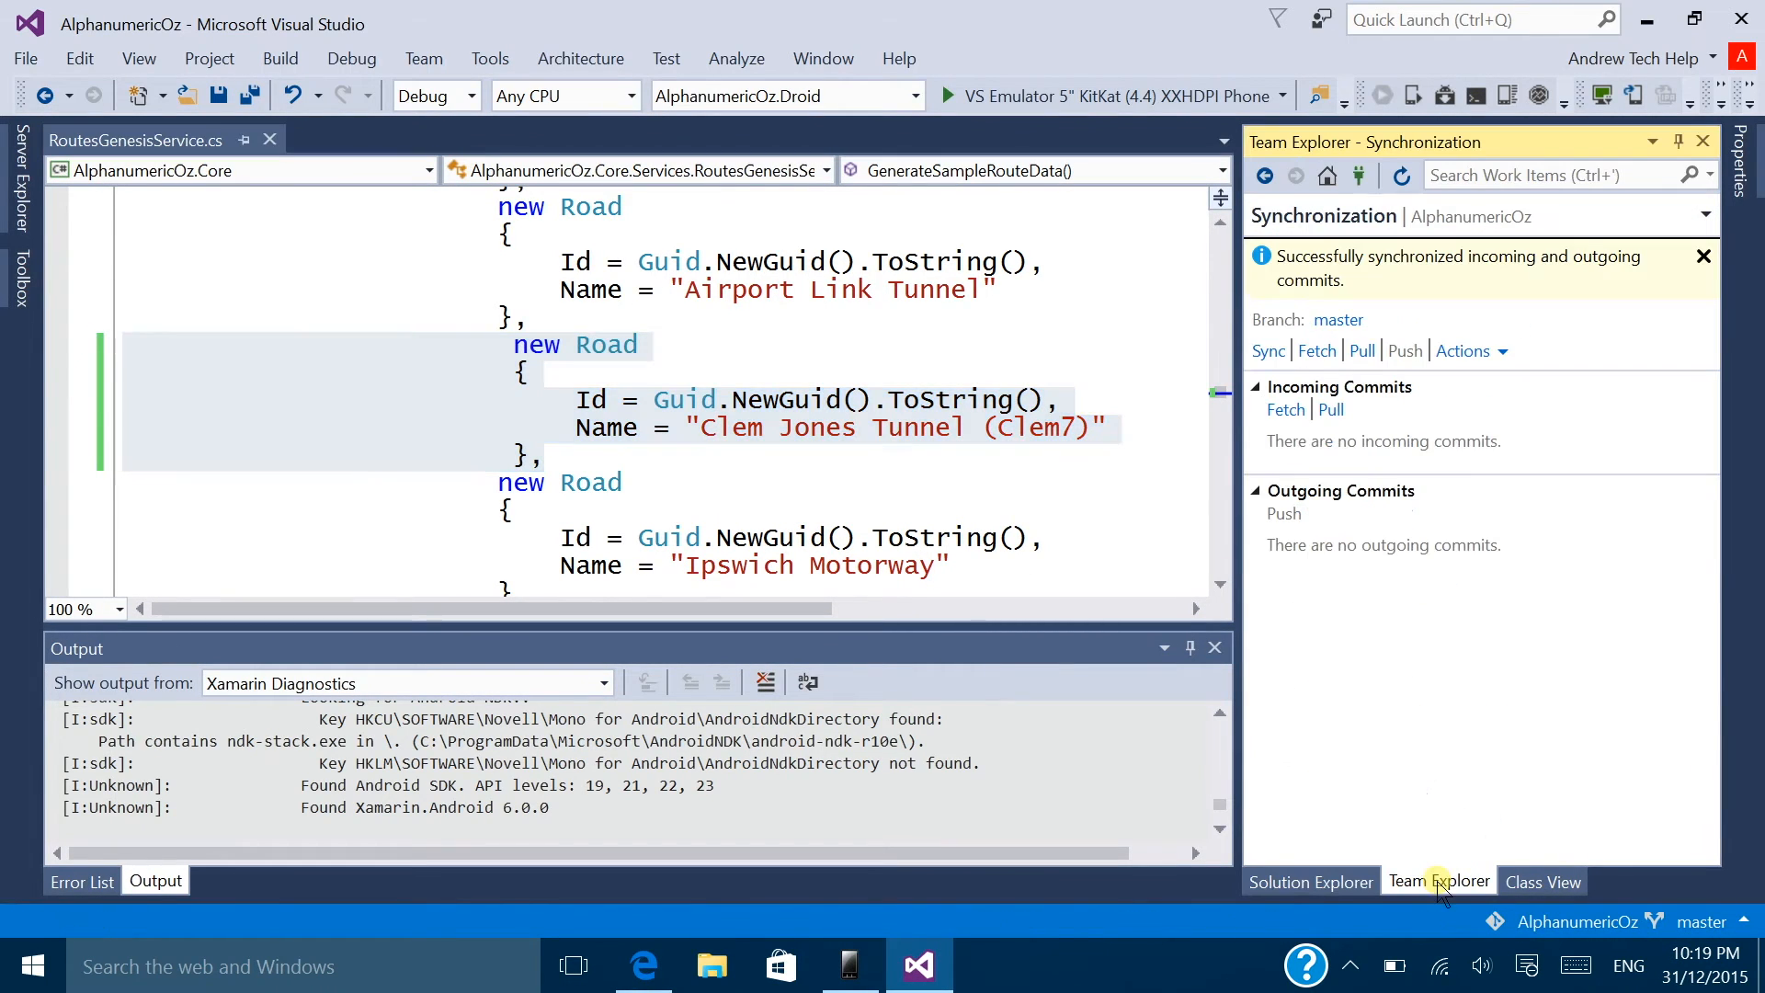
{"action": "left_click", "coordinate": [1327, 175]}
{"action": "left_click", "coordinate": [1396, 342]}
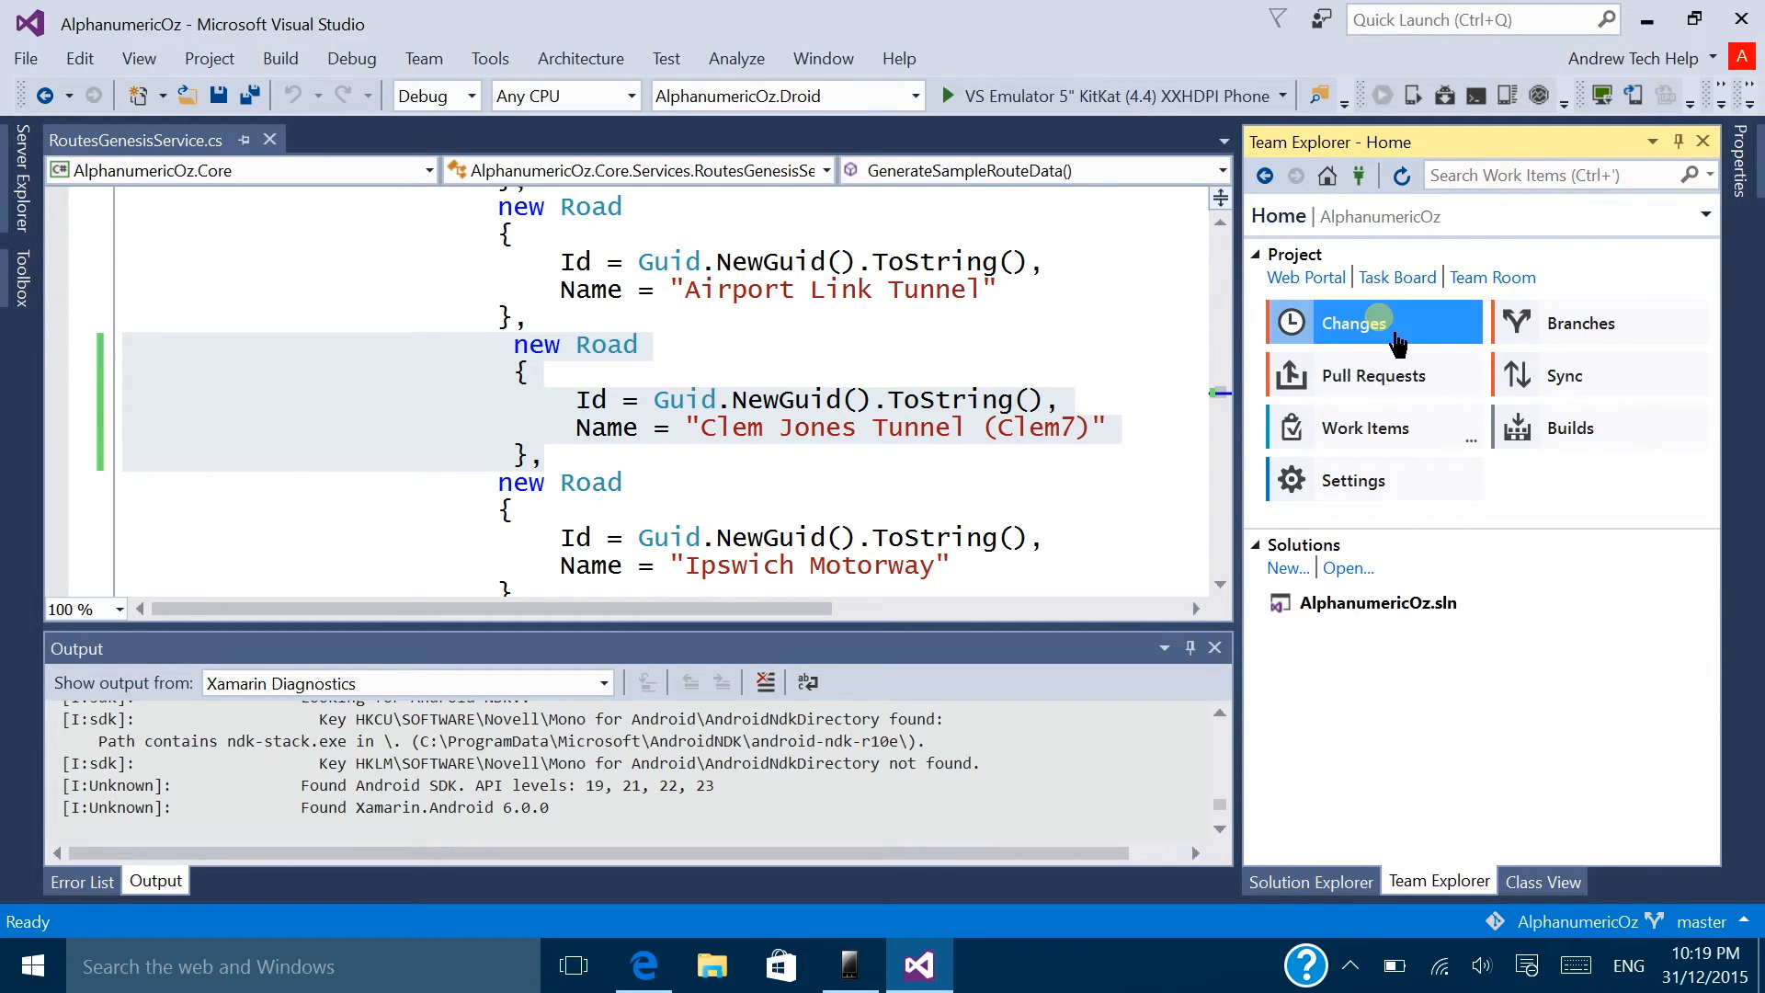
{"action": "left_click", "coordinate": [1439, 442]}
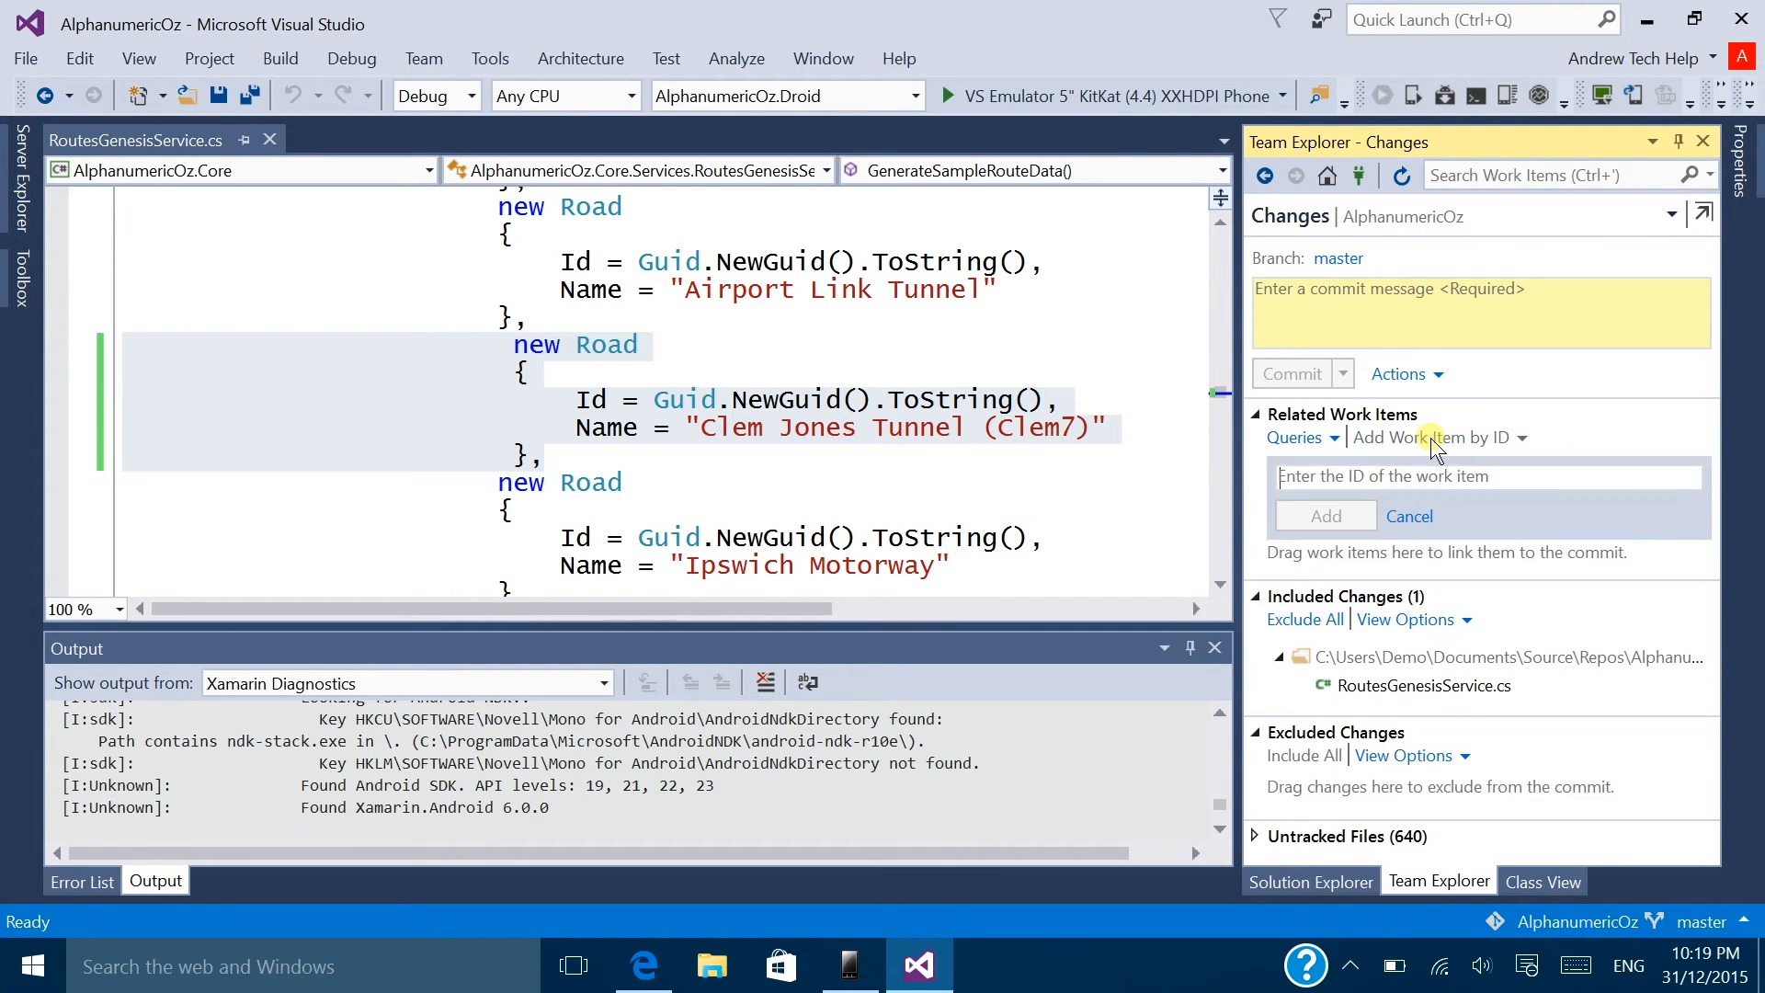
Step: Look up the work item ID of the M7RoadCountTest bug in the Sprint 2 backlog in Edge, and return to Visual Studio
{"action": "left_click", "coordinate": [647, 970]}
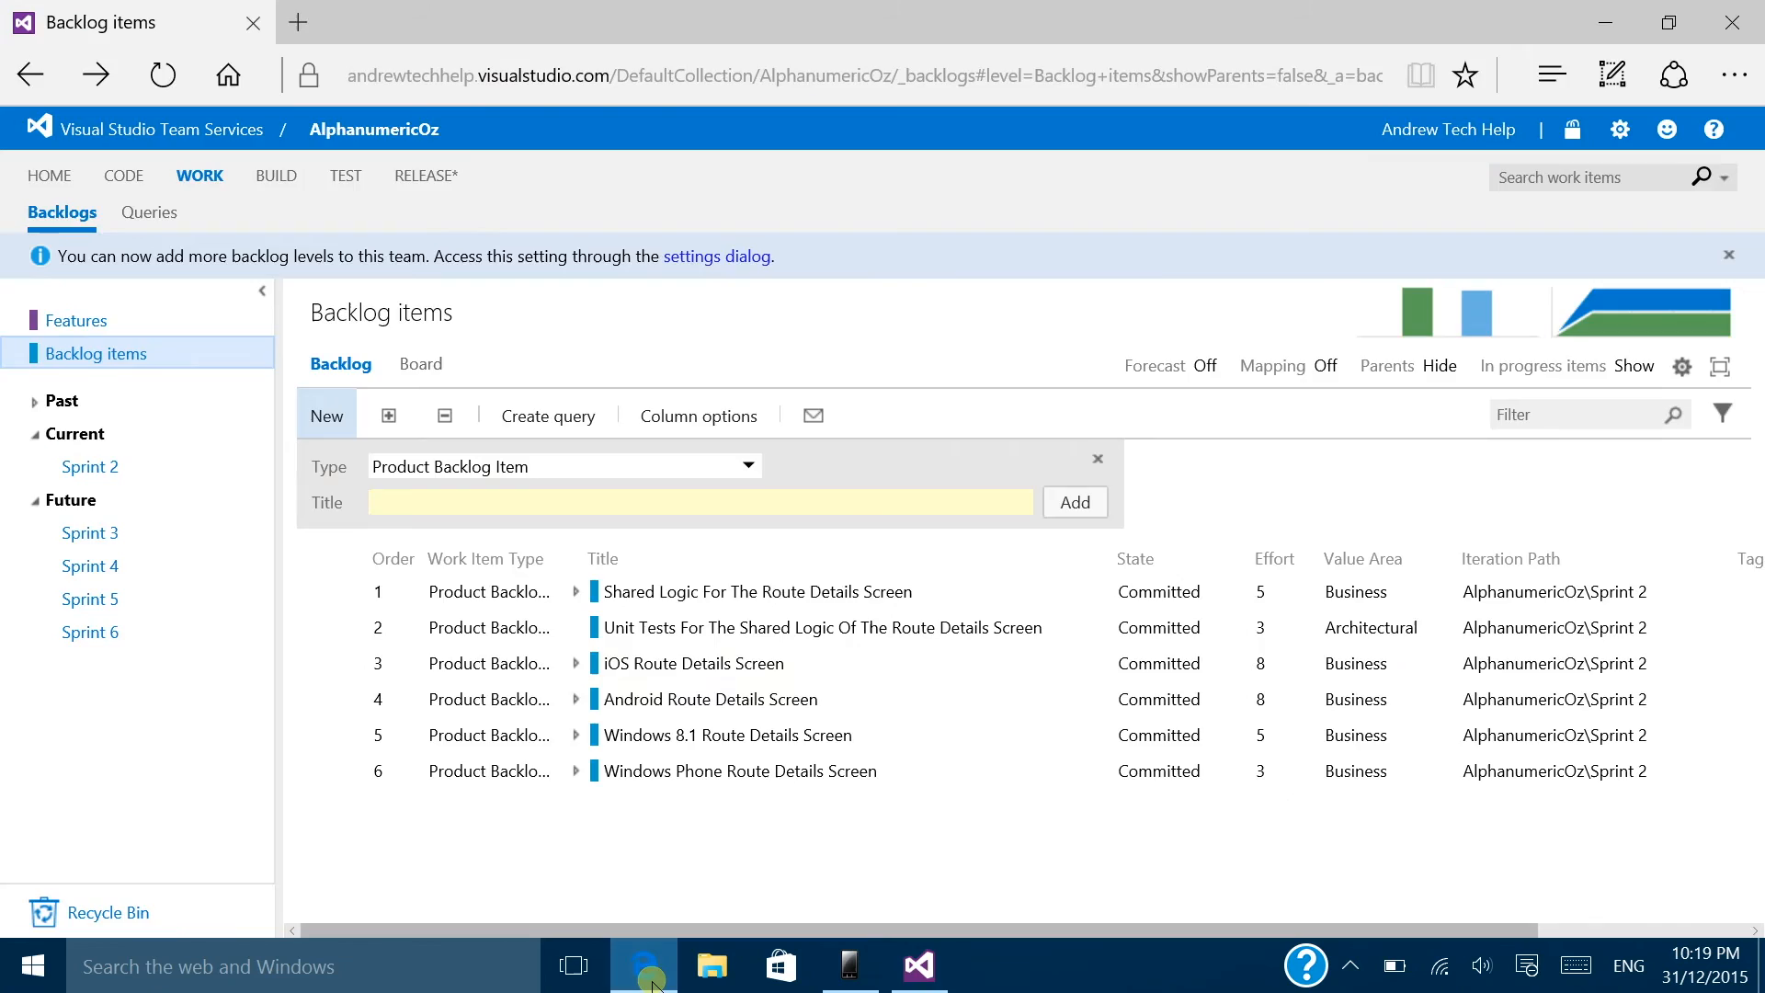
{"action": "left_click", "coordinate": [648, 970]}
{"action": "left_click", "coordinate": [577, 970]}
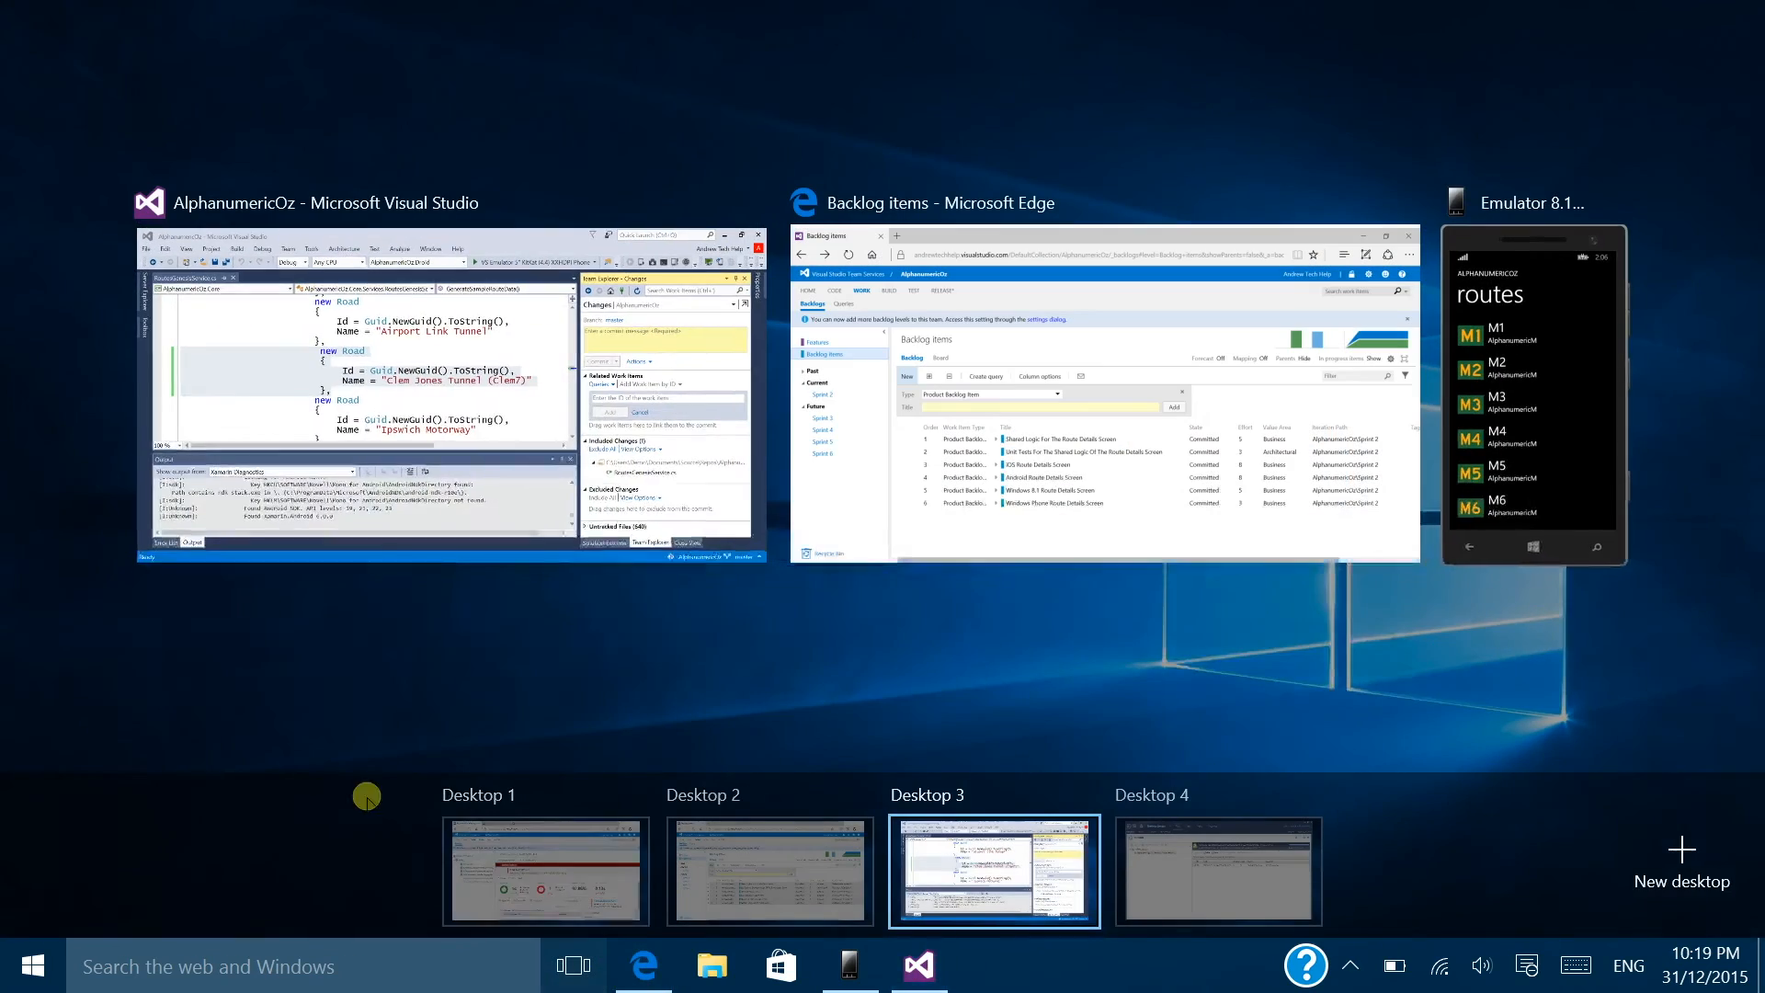
{"action": "left_click", "coordinate": [649, 967]}
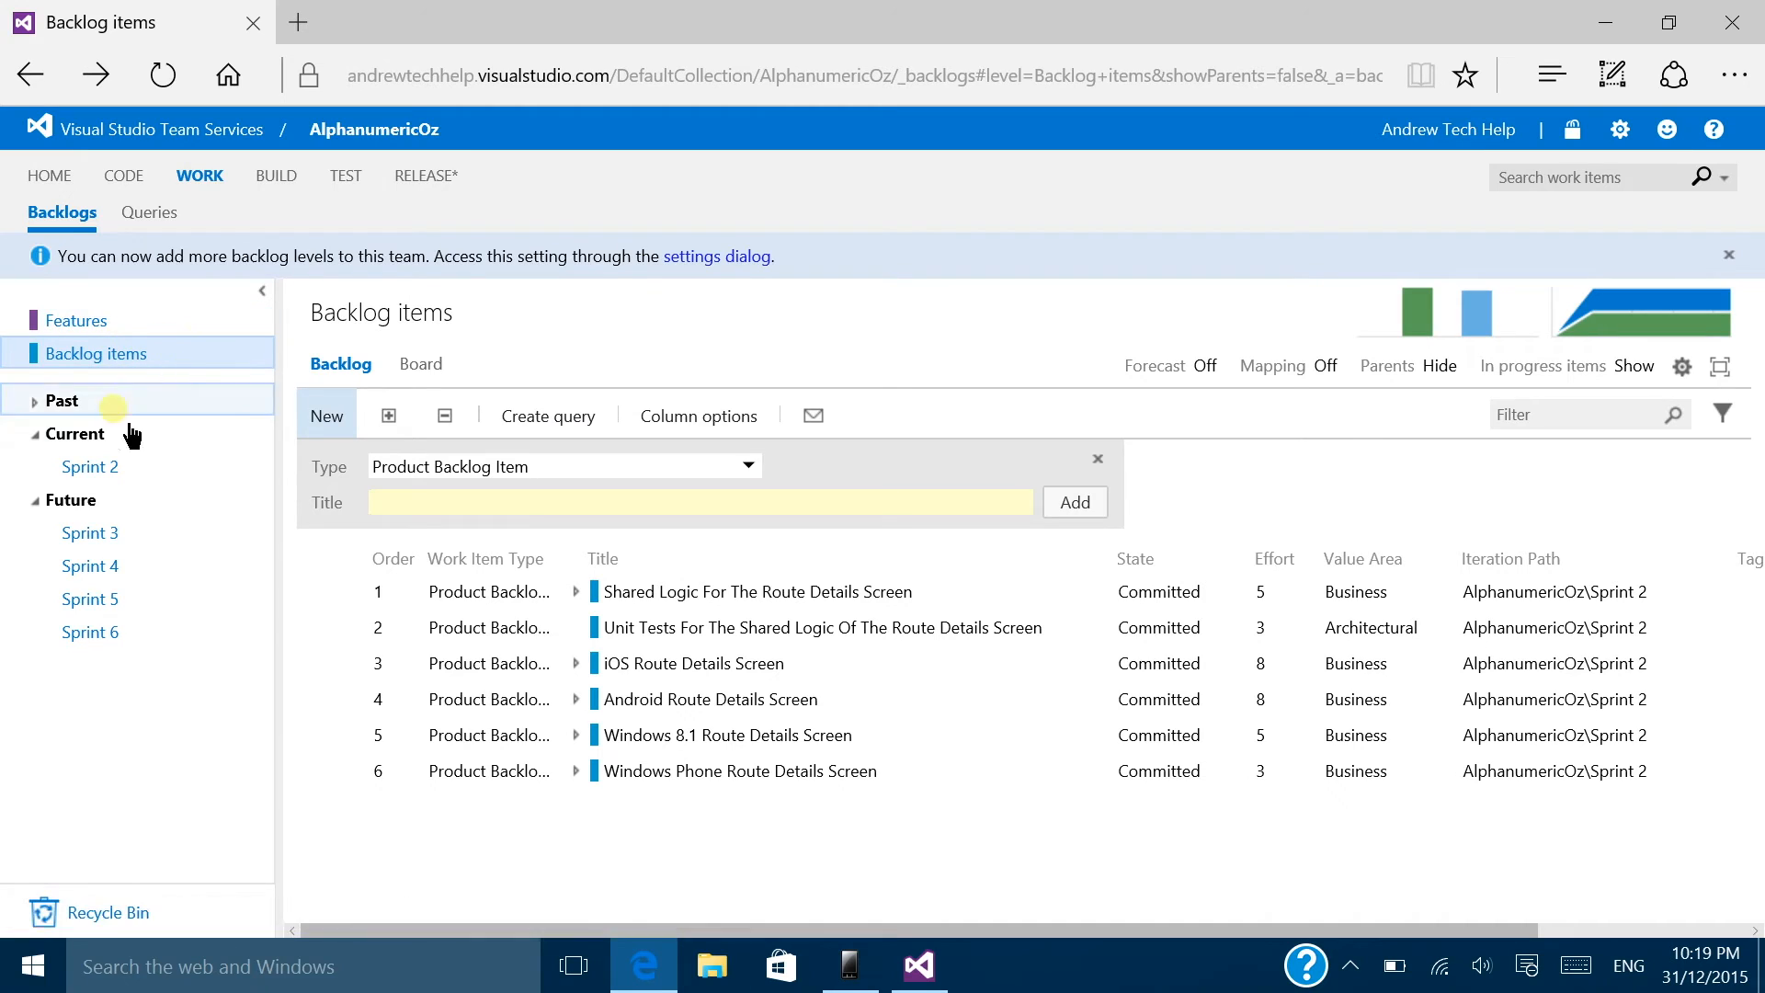
{"action": "left_click", "coordinate": [108, 471]}
{"action": "left_click", "coordinate": [441, 504]}
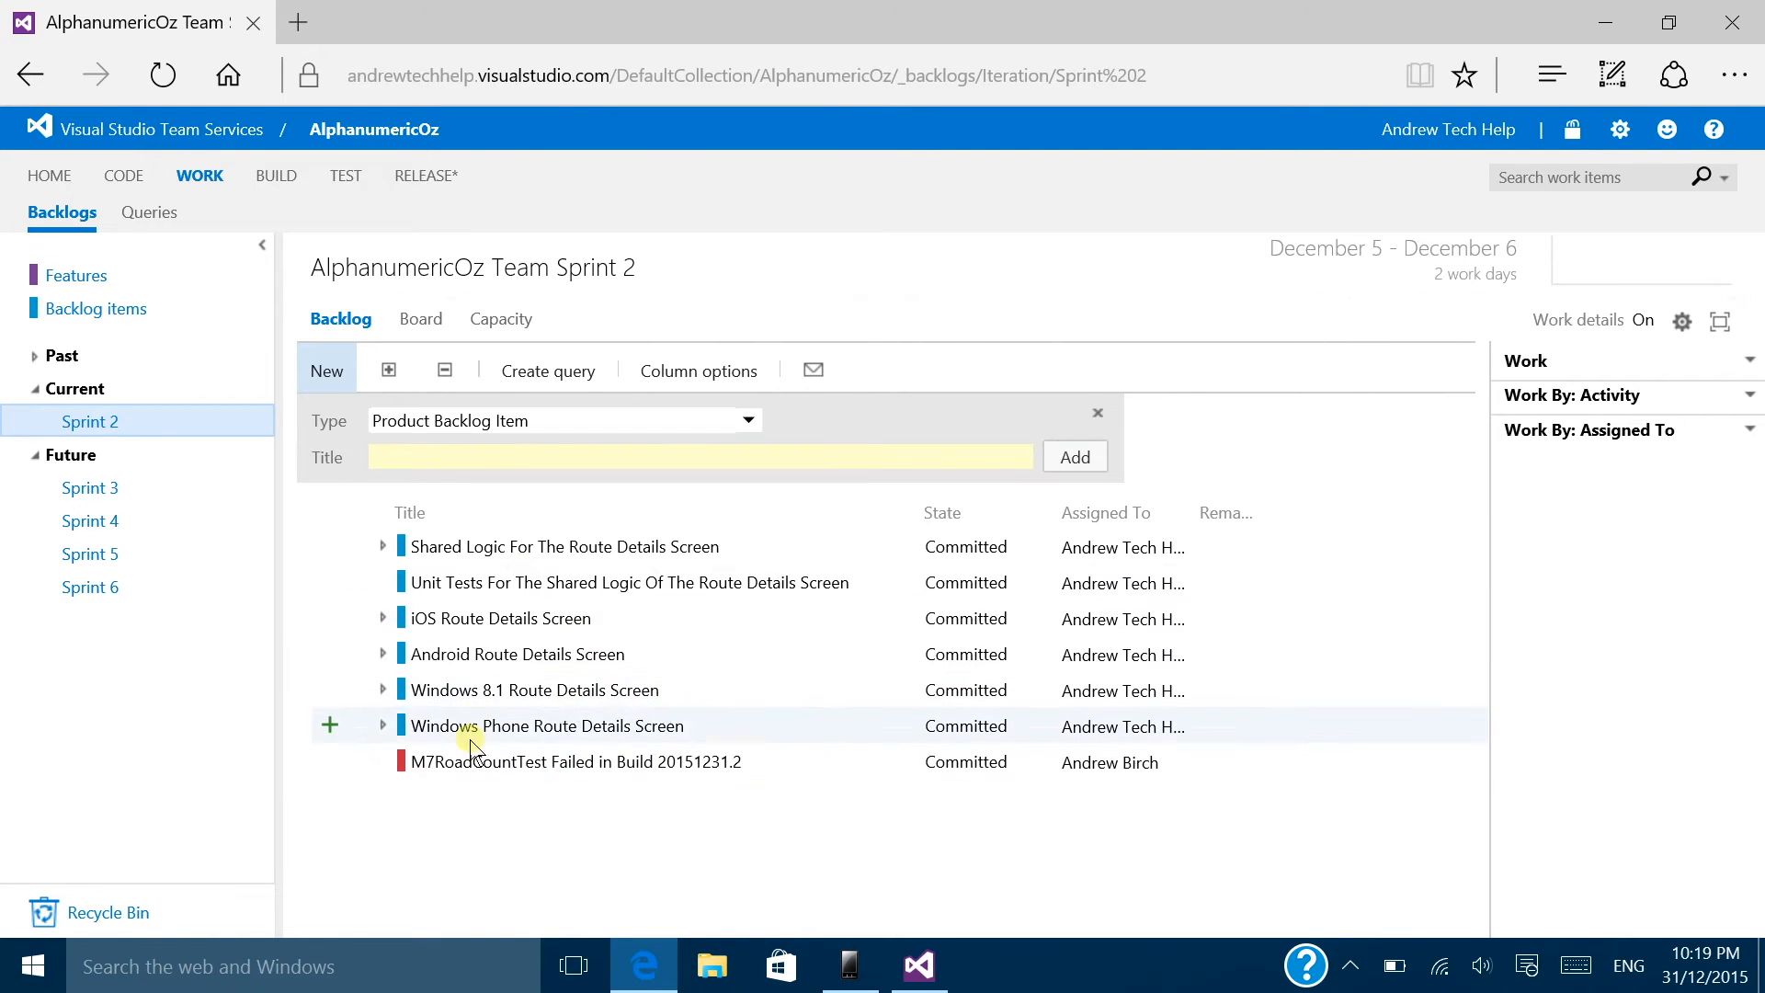
{"action": "left_click", "coordinate": [517, 763]}
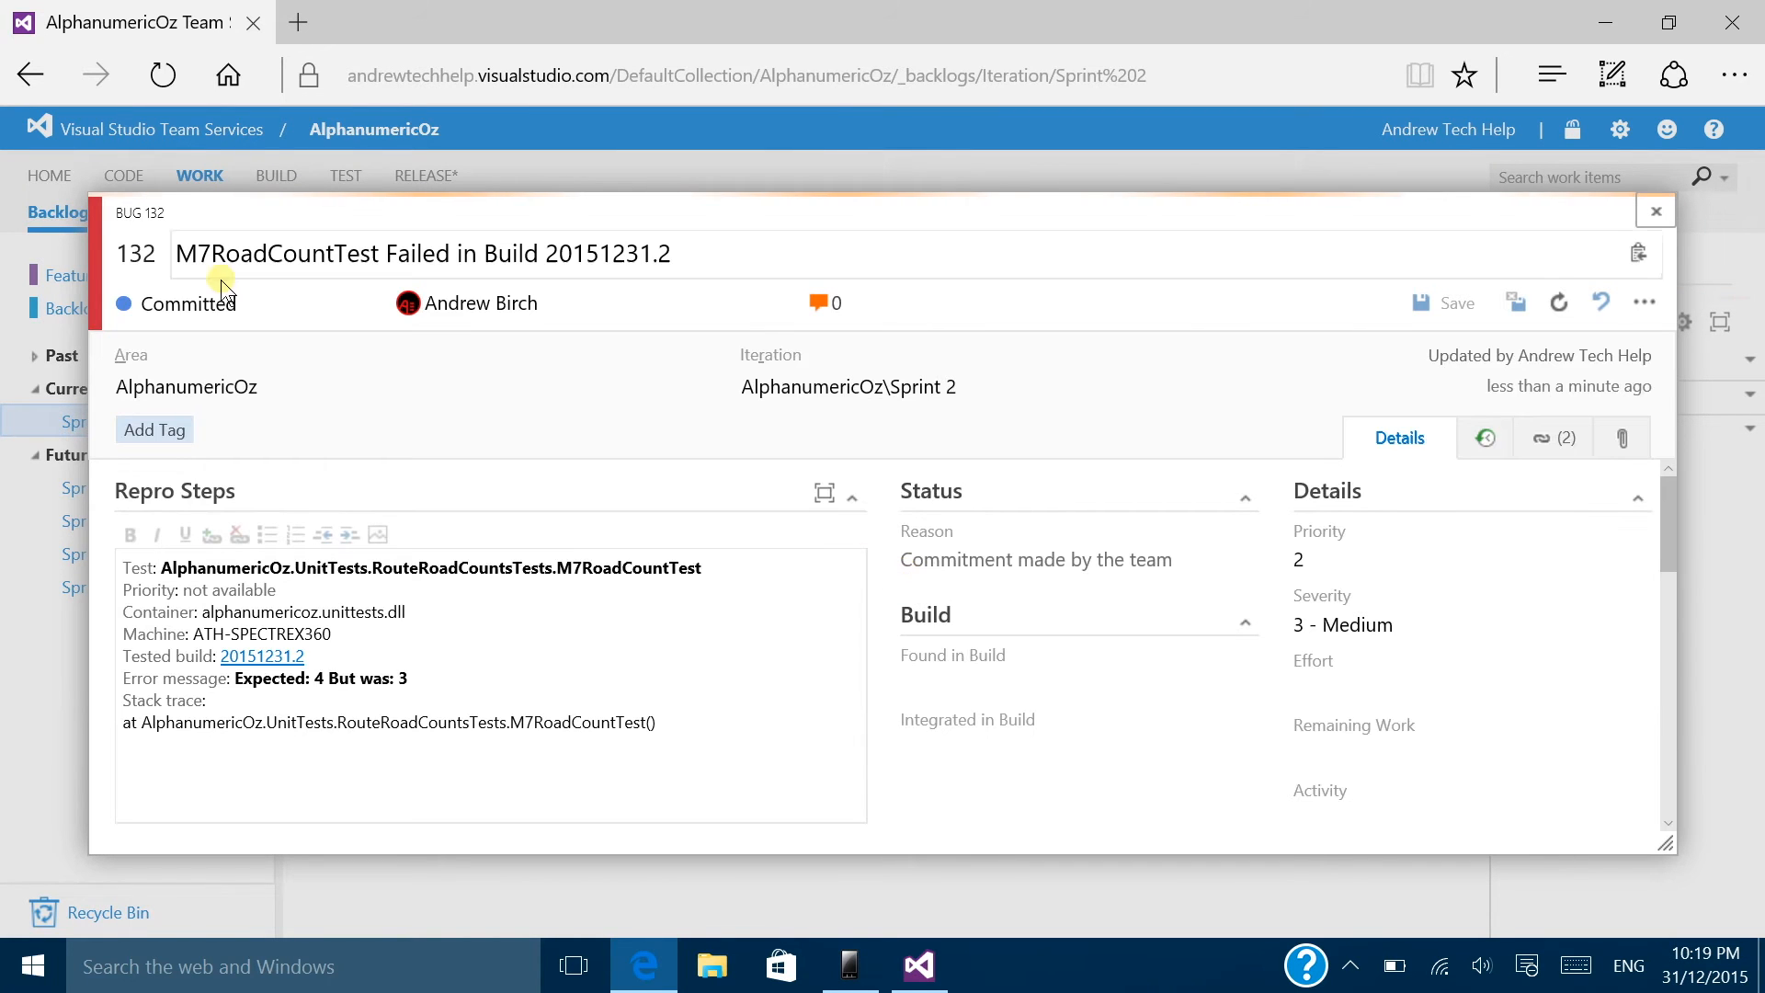
{"action": "left_click", "coordinate": [1657, 219]}
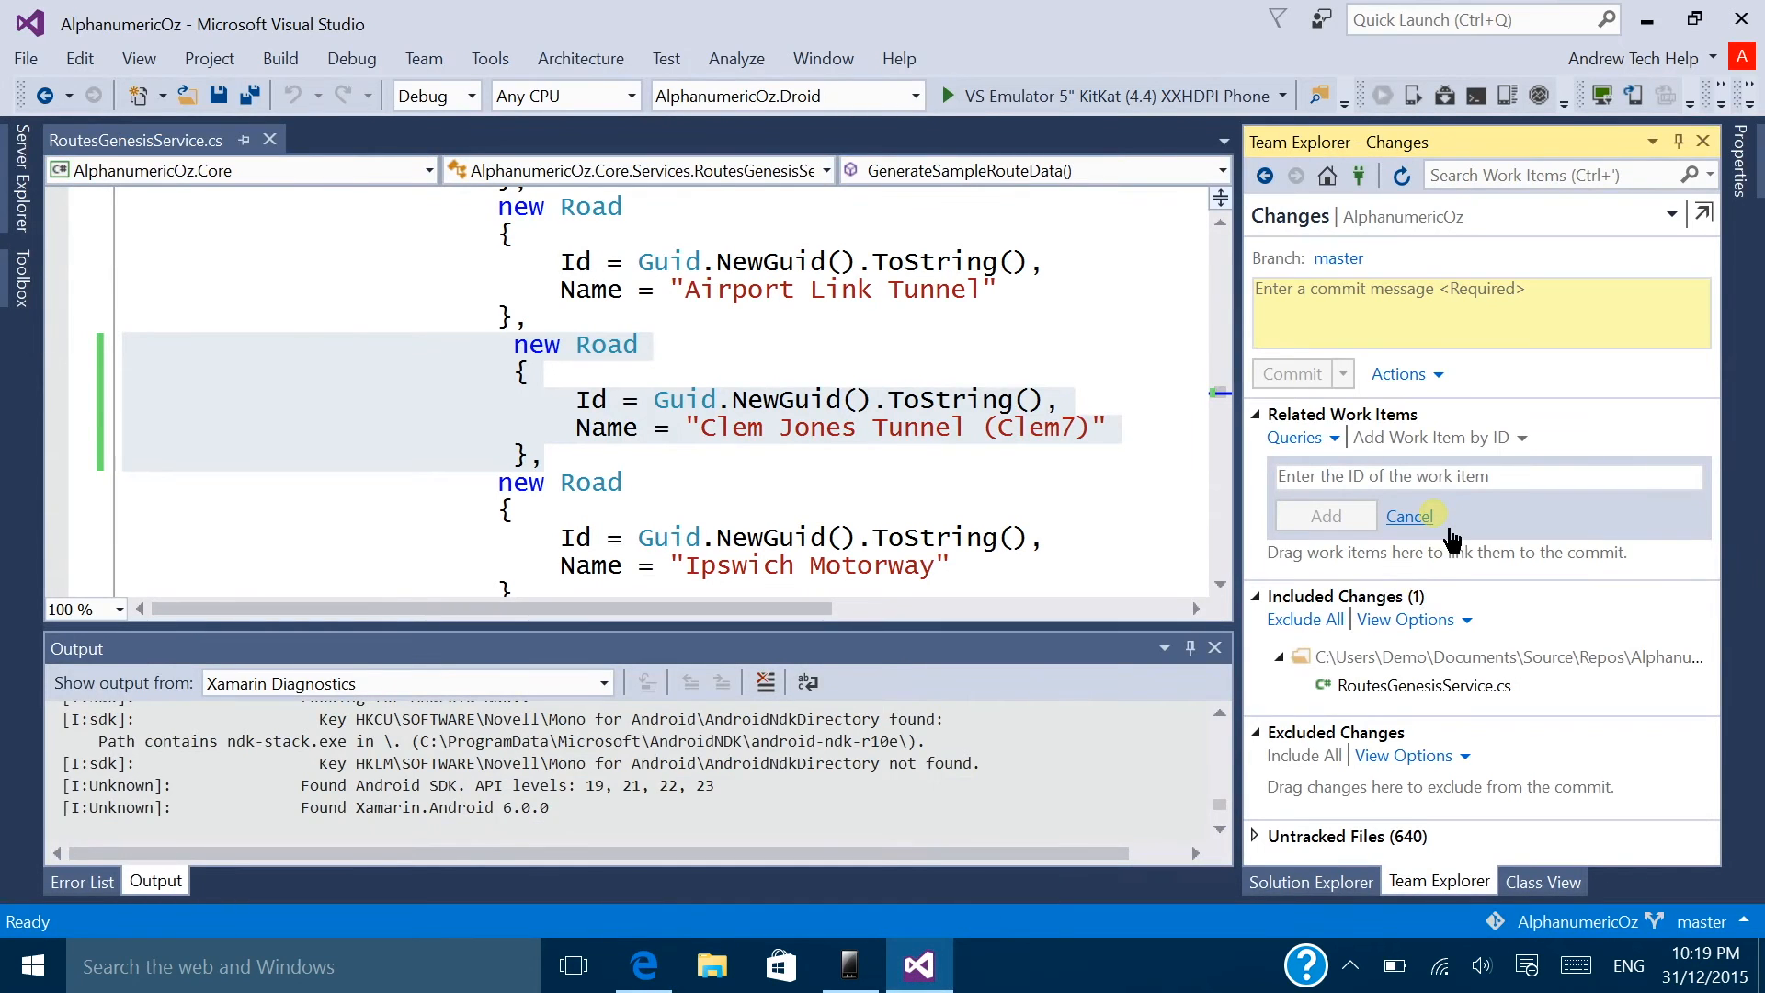
Step: Link work item 132 to the pending changes and enter the commit message "Fixing Bug In RouteGenesis Service that missed Clem7 Tunnel"
{"action": "type", "text": "132"}
{"action": "left_click", "coordinate": [1351, 521]}
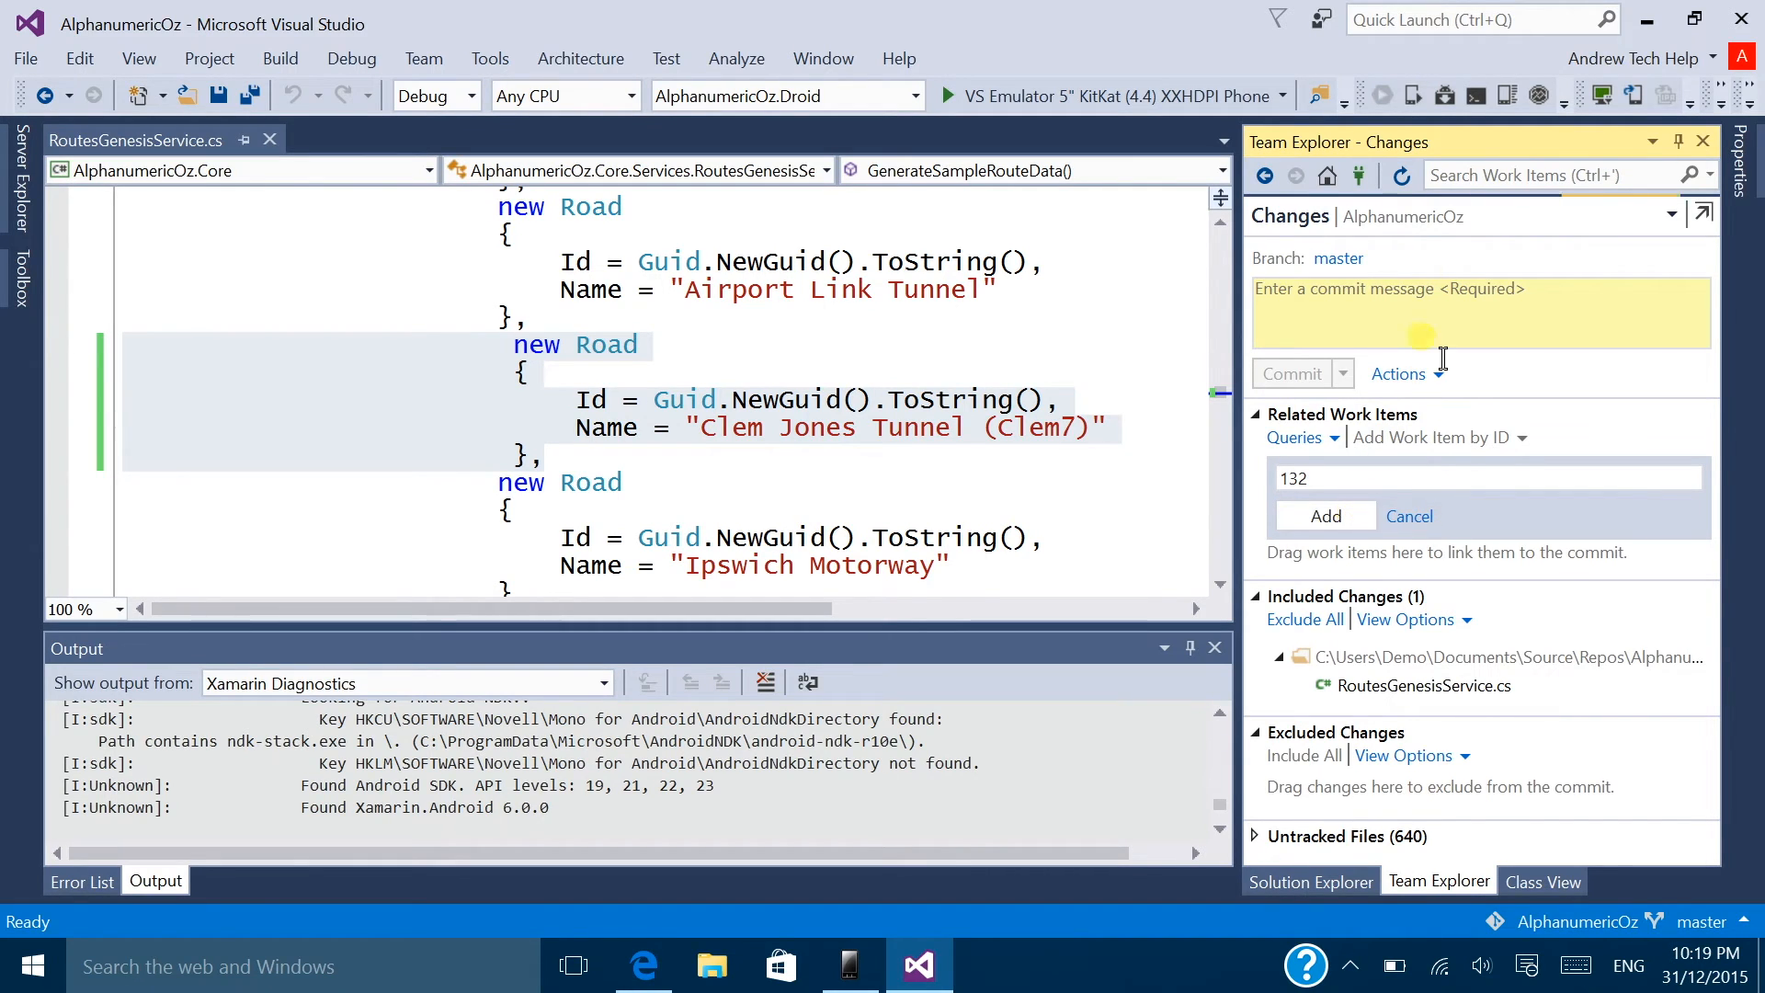
{"action": "left_click", "coordinate": [1447, 326]}
{"action": "type", "text": "ixin"}
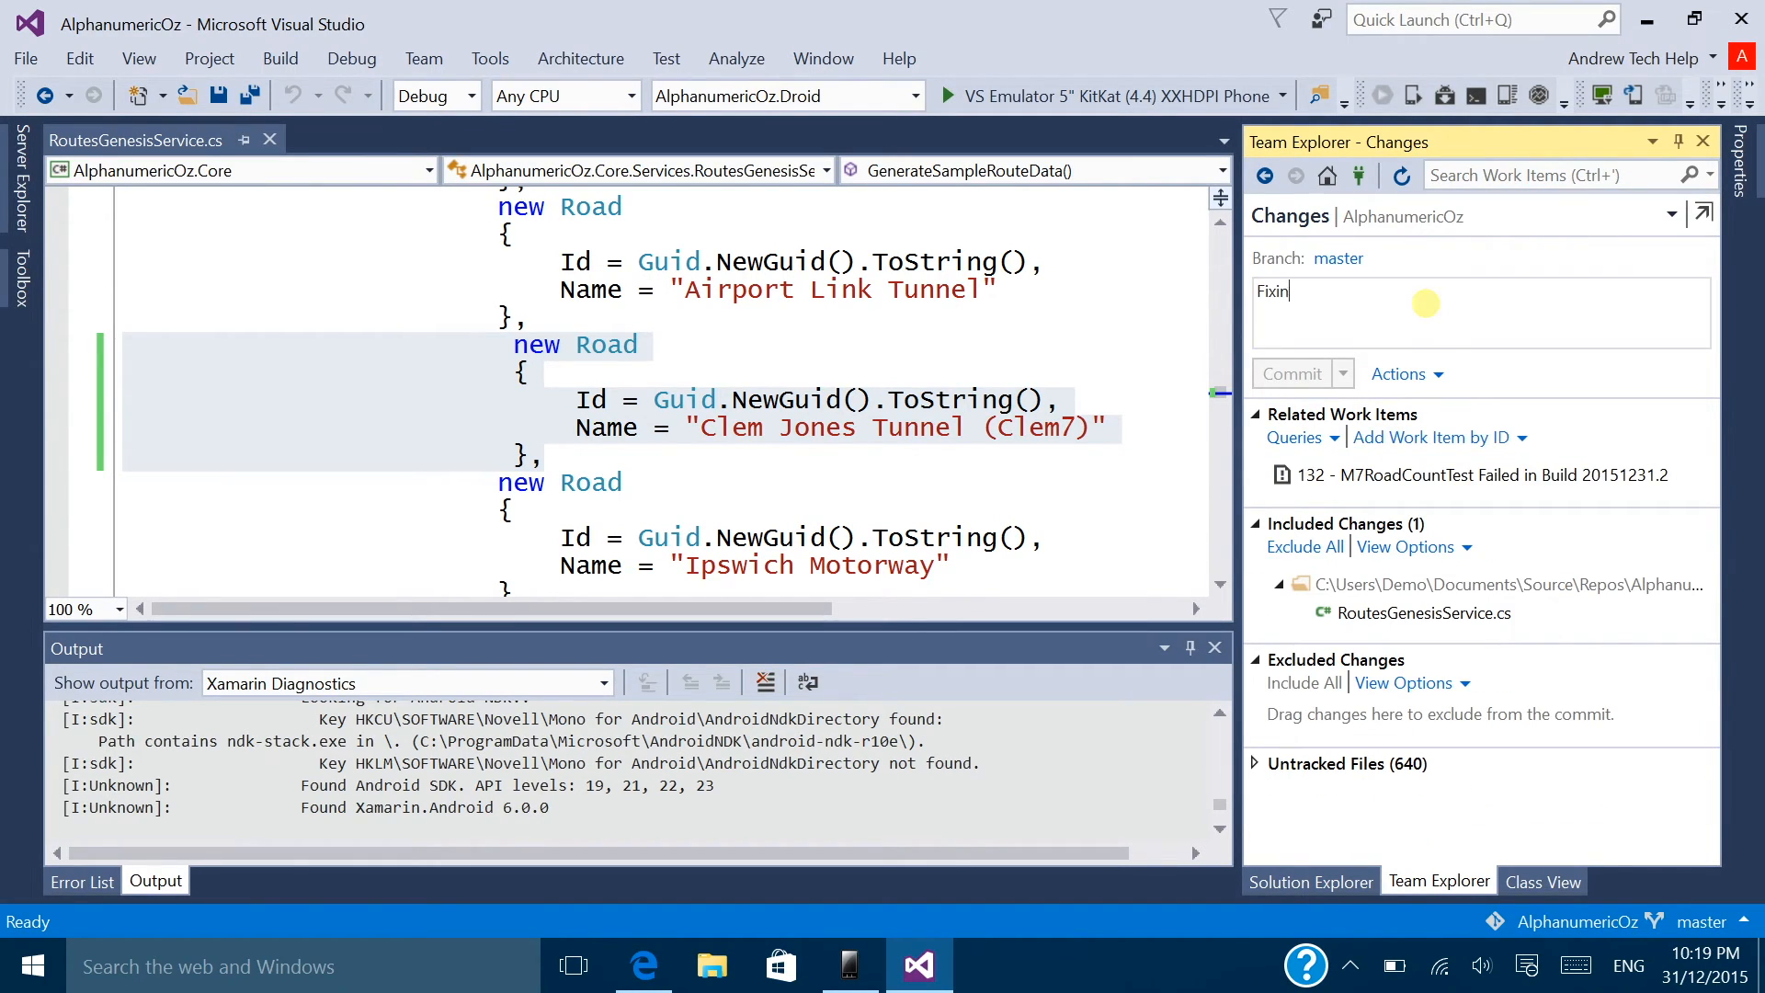
{"action": "type", "text": "g Bug In "}
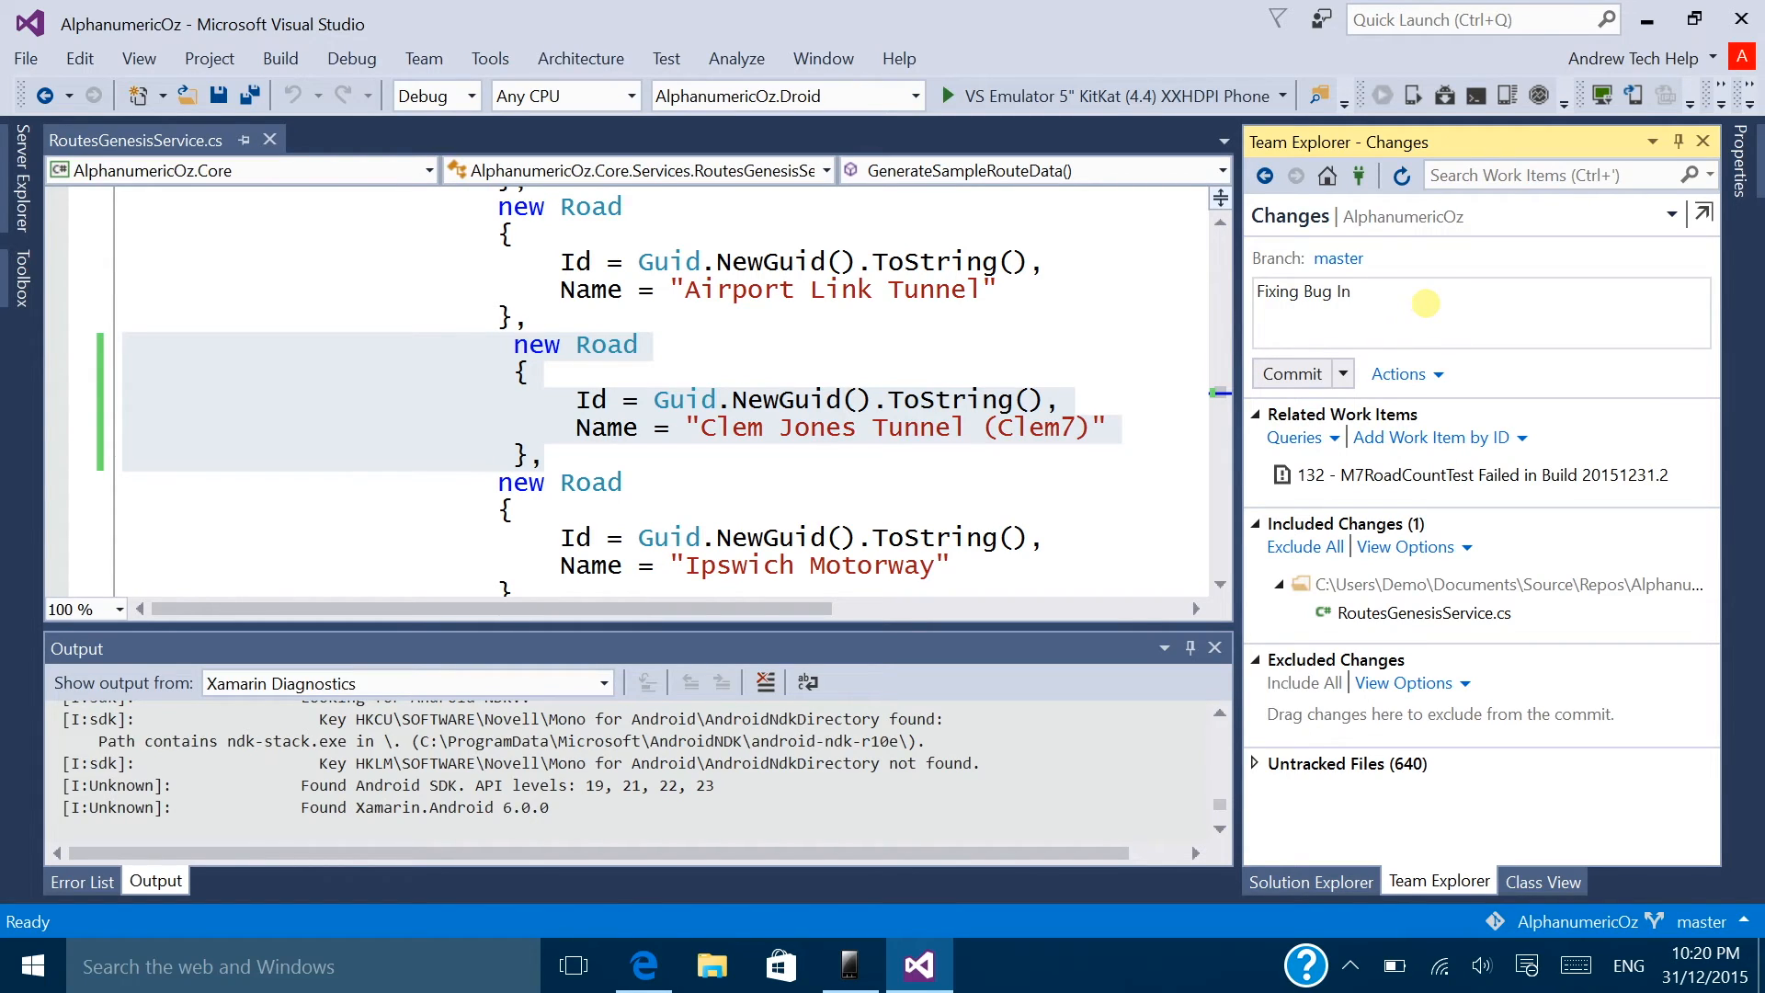
{"action": "type", "text": "RouteGeneisis"}
{"action": "key", "text": "BackSpace"}
{"action": "key", "text": "BackSpace"}
{"action": "type", "text": "sis Service that"}
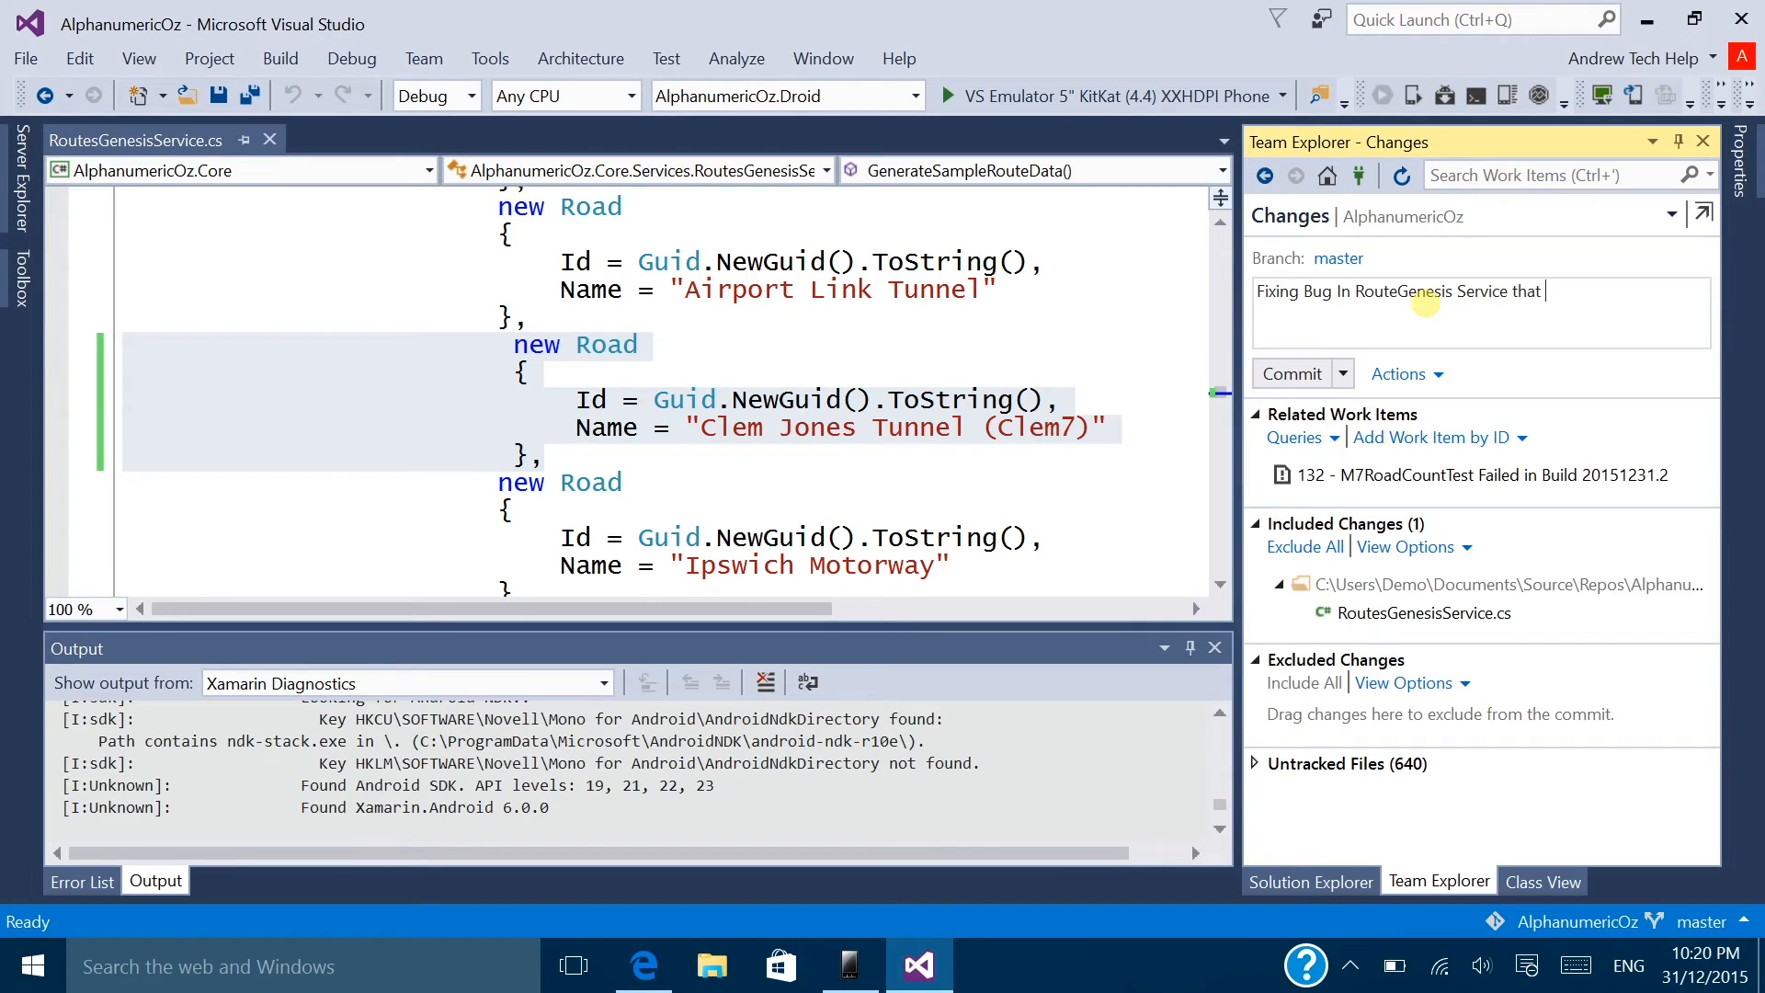
{"action": "type", "text": " missed Clem7 Tunnel"}
Step: Commit the RoutesGenesisService.cs change to the master branch and sync it with the remote repository
{"action": "left_click", "coordinate": [1304, 374]}
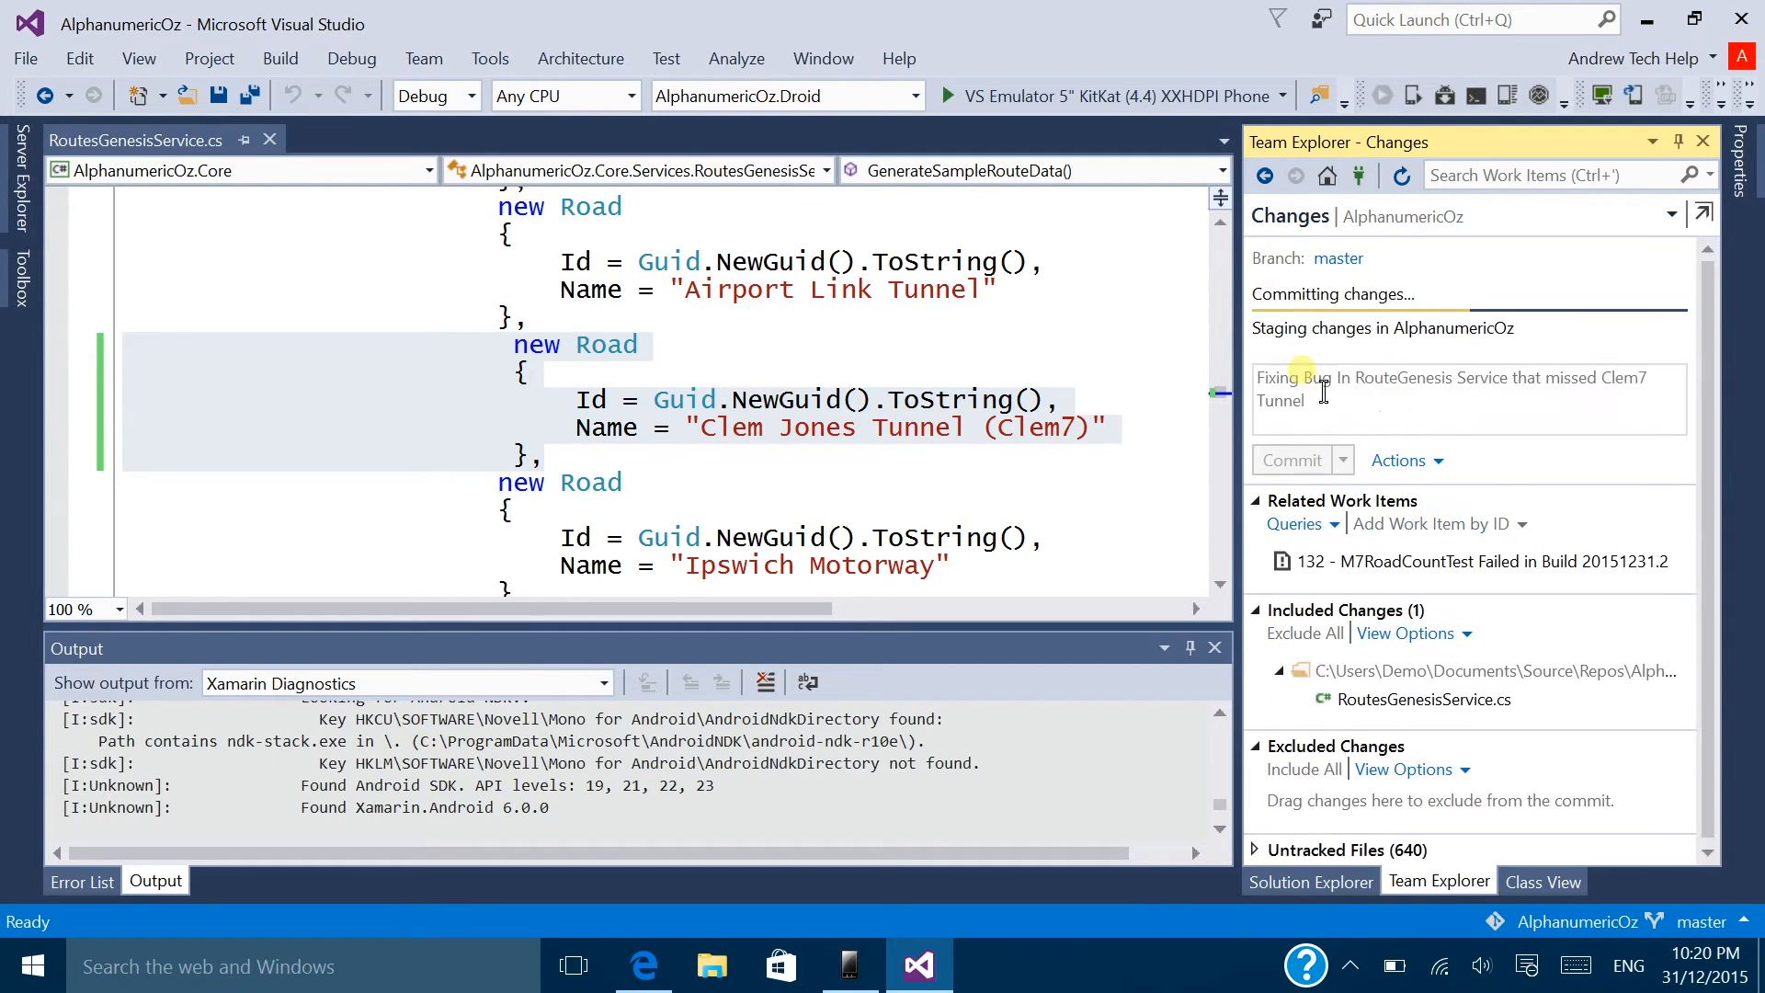
{"action": "left_click", "coordinate": [1560, 271]}
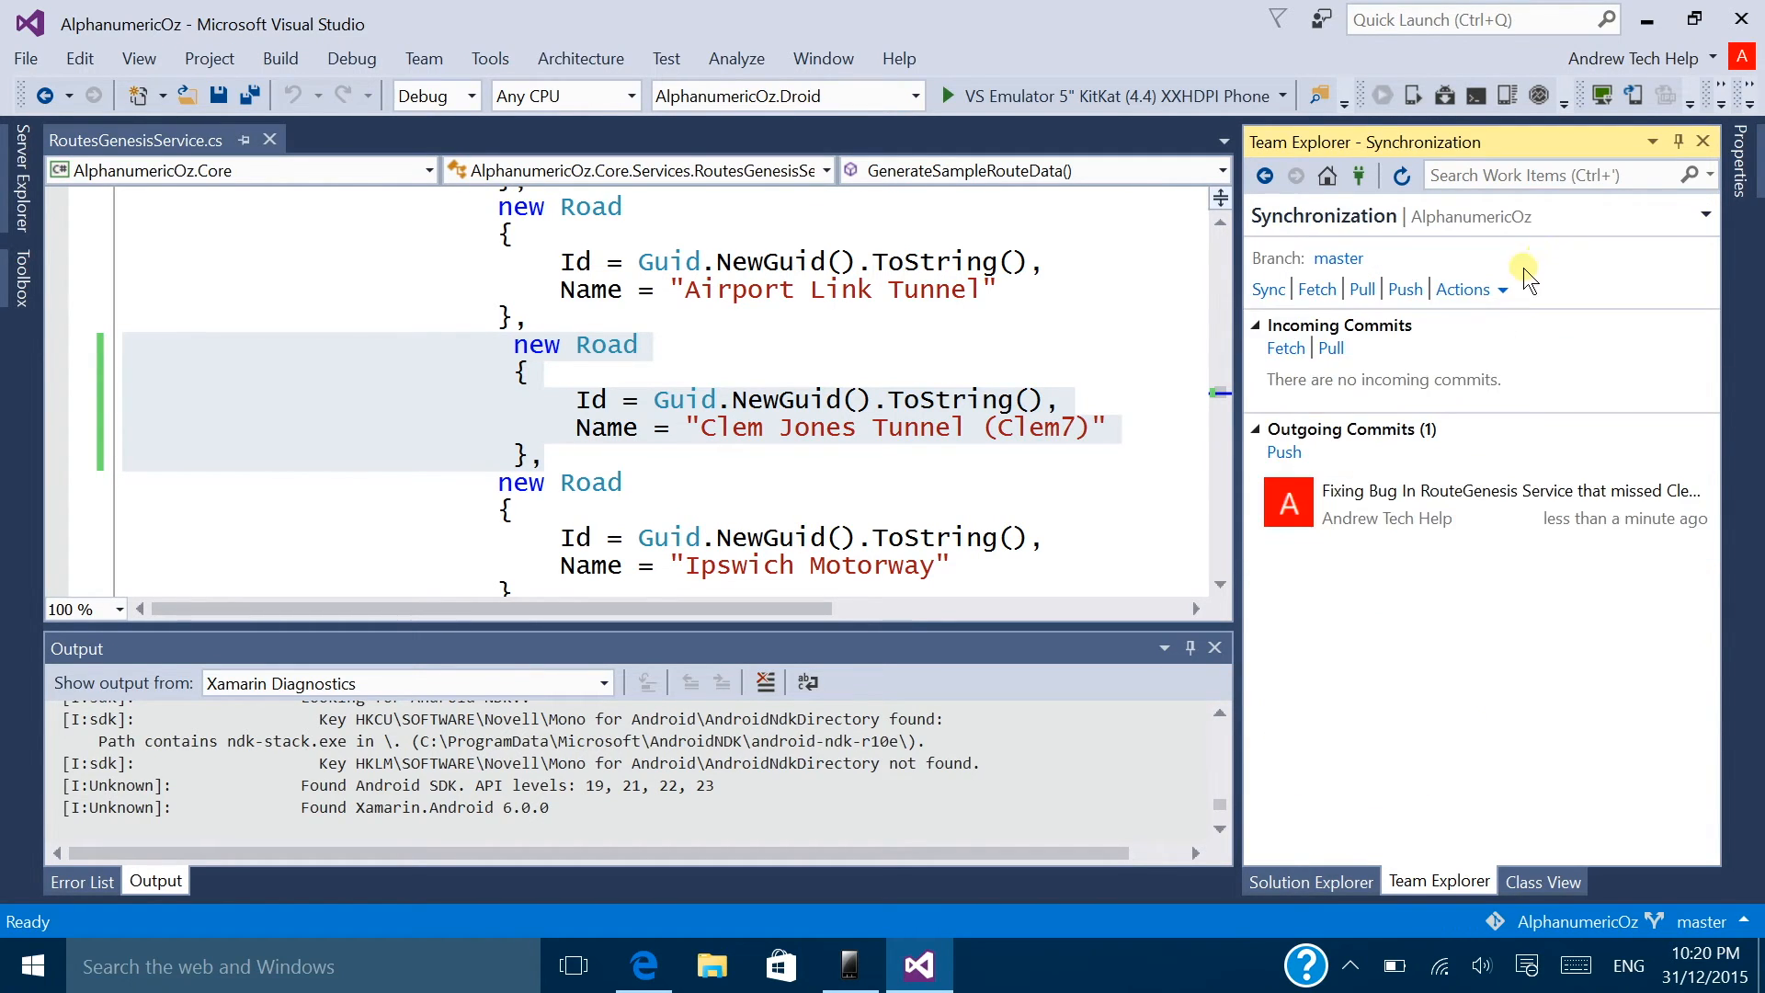
{"action": "left_click", "coordinate": [1268, 288]}
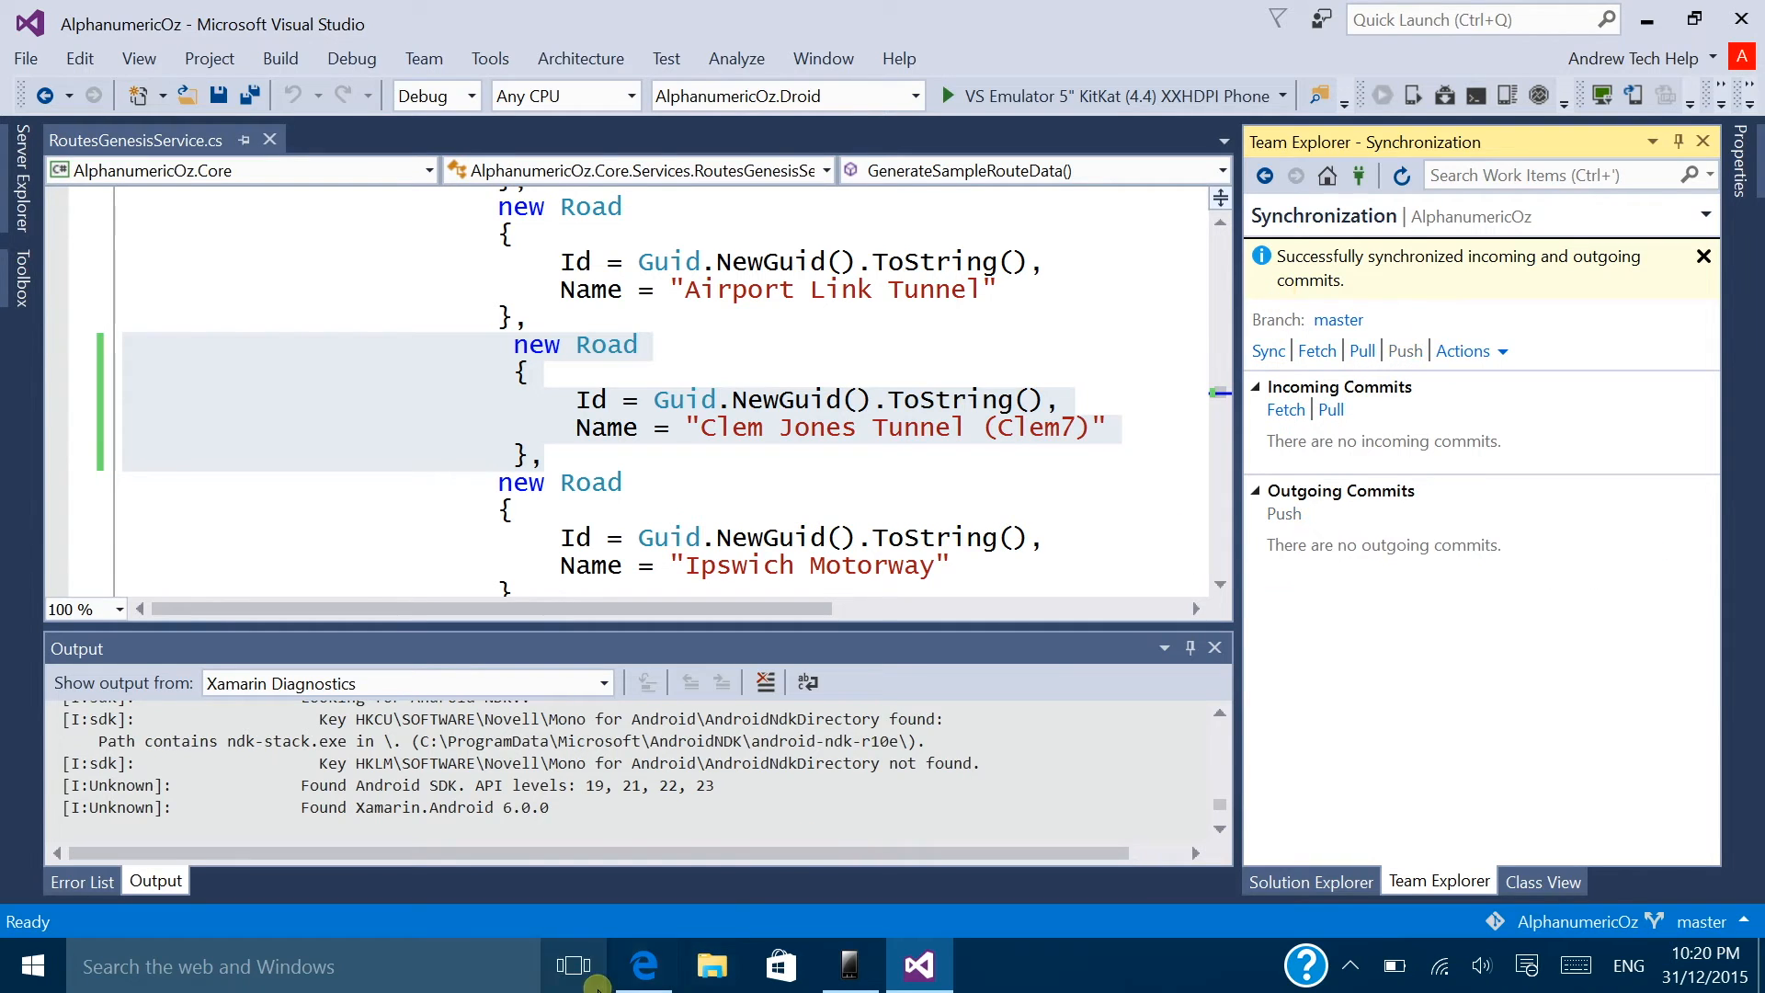
Step: Switch to the Team Services build page in Edge on Desktop 1, and show the queued builds of all build definitions
{"action": "left_click", "coordinate": [574, 965]}
{"action": "left_click", "coordinate": [489, 867]}
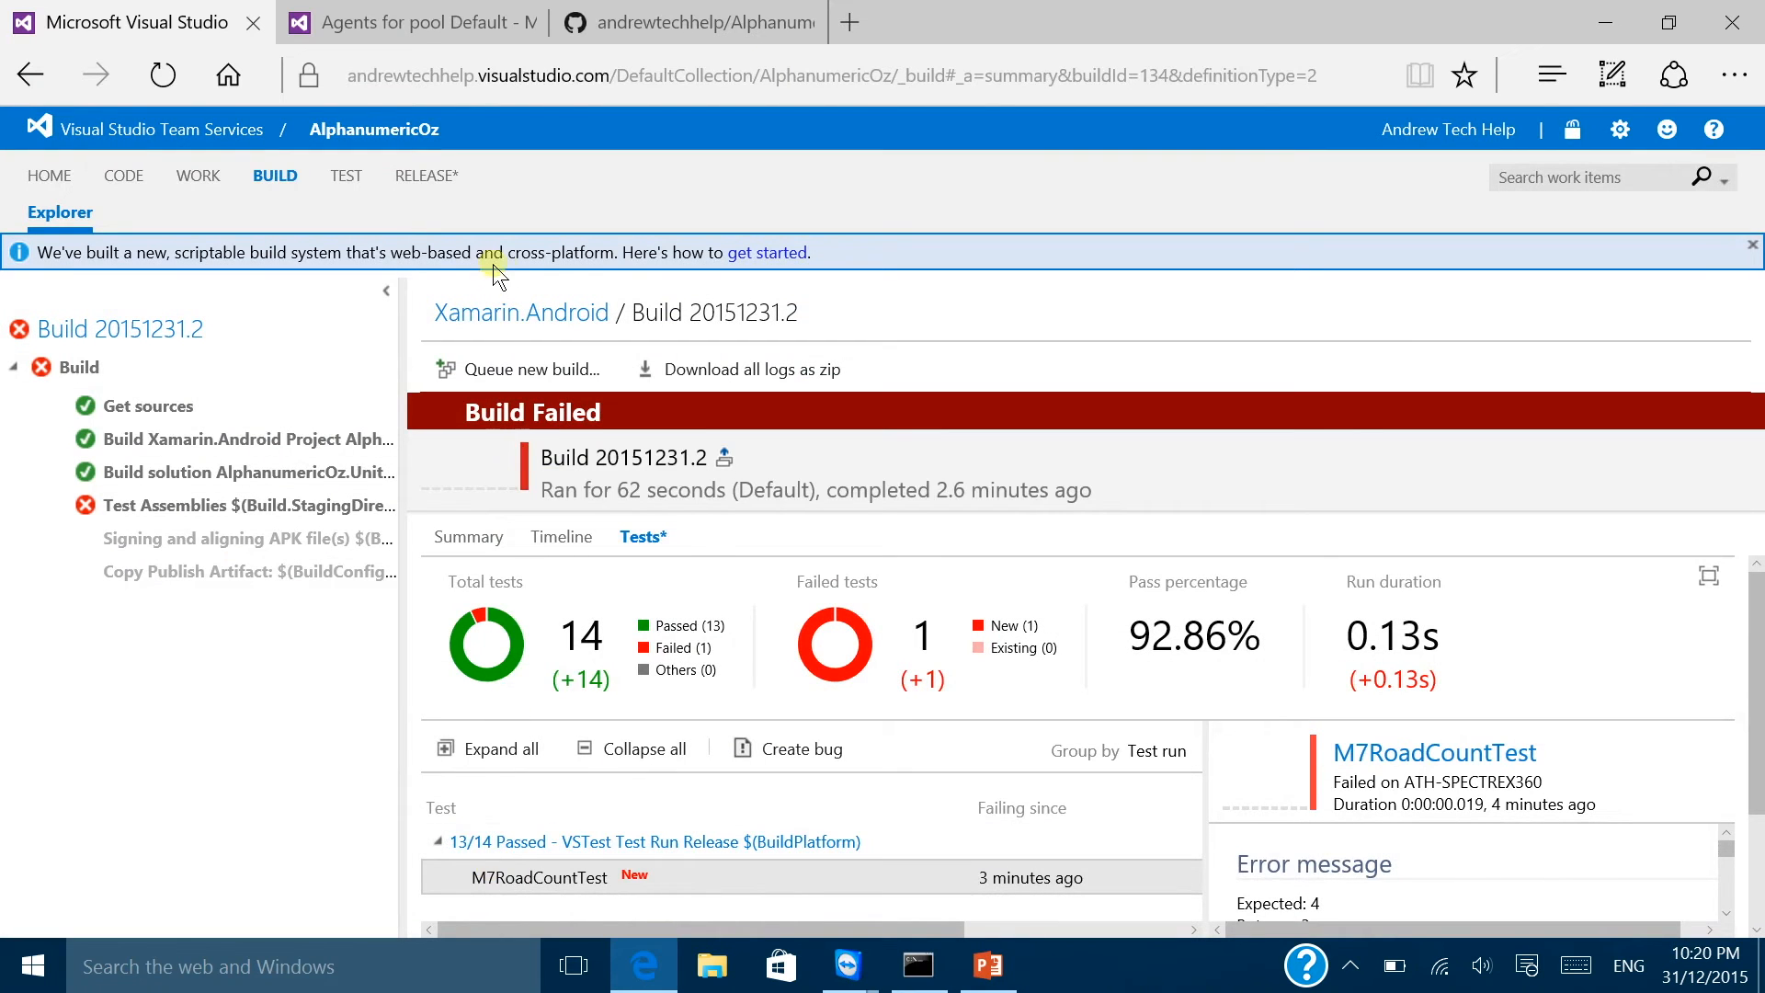
{"action": "left_click", "coordinate": [494, 315]}
{"action": "left_click", "coordinate": [124, 552]}
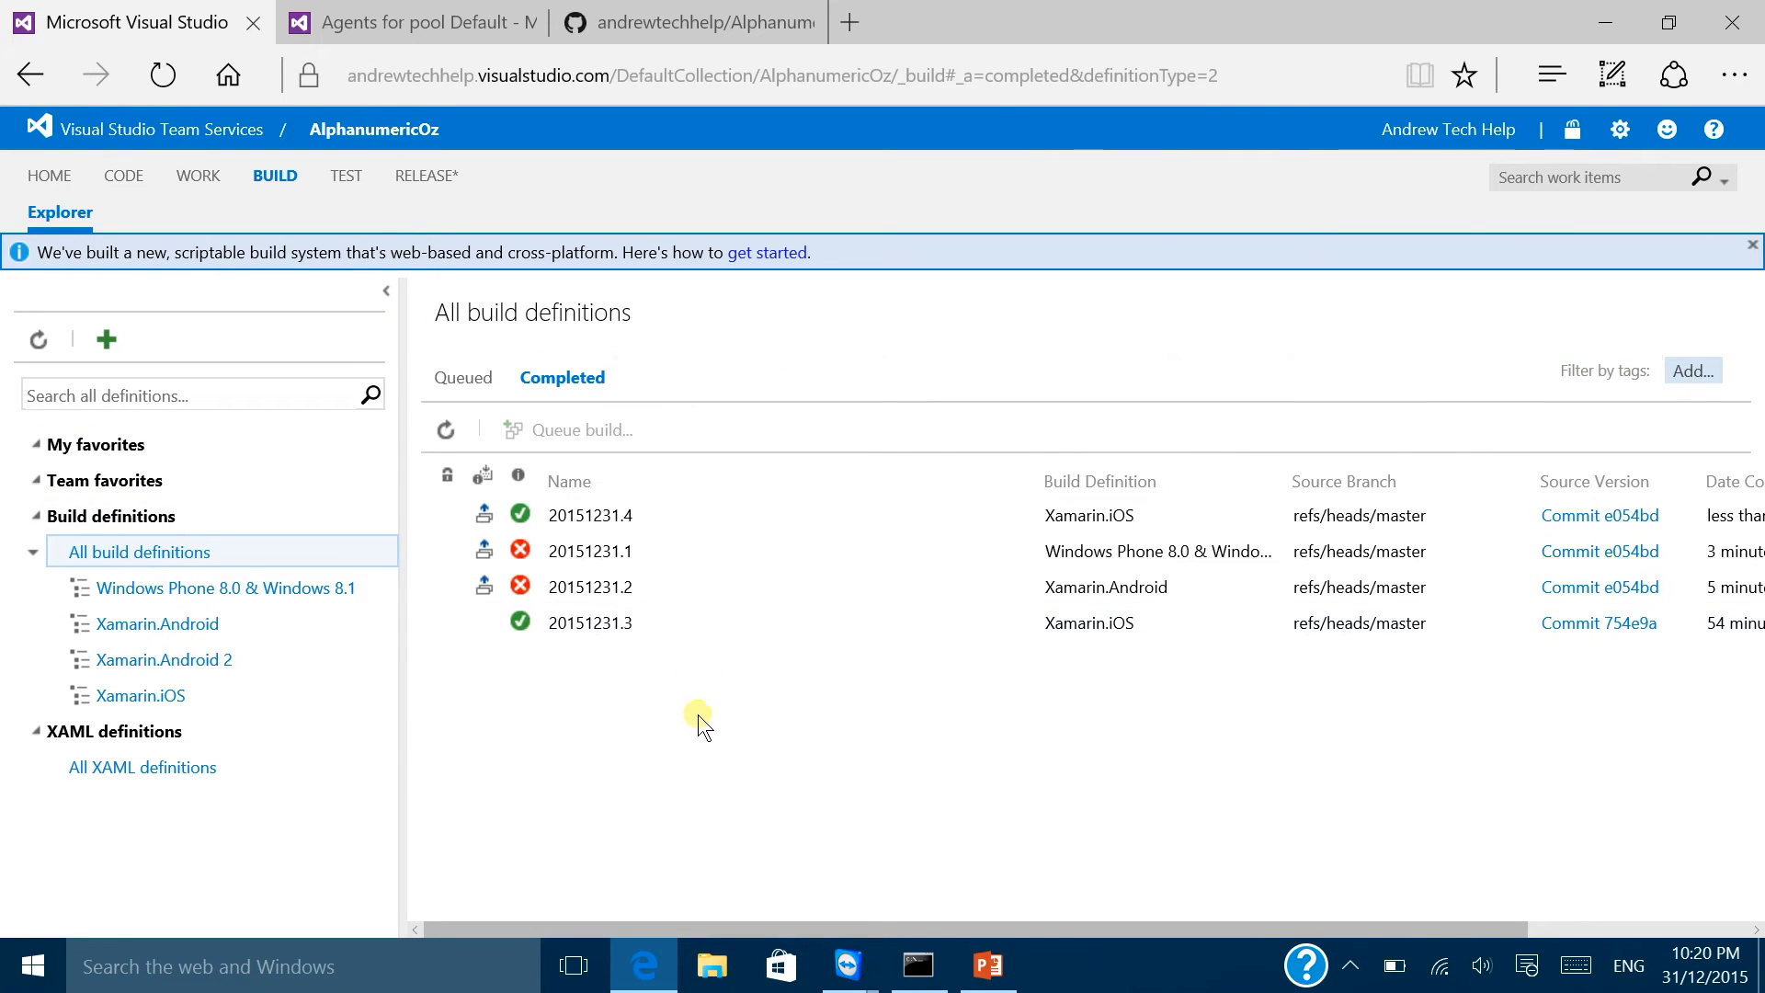
{"action": "left_click", "coordinate": [469, 372]}
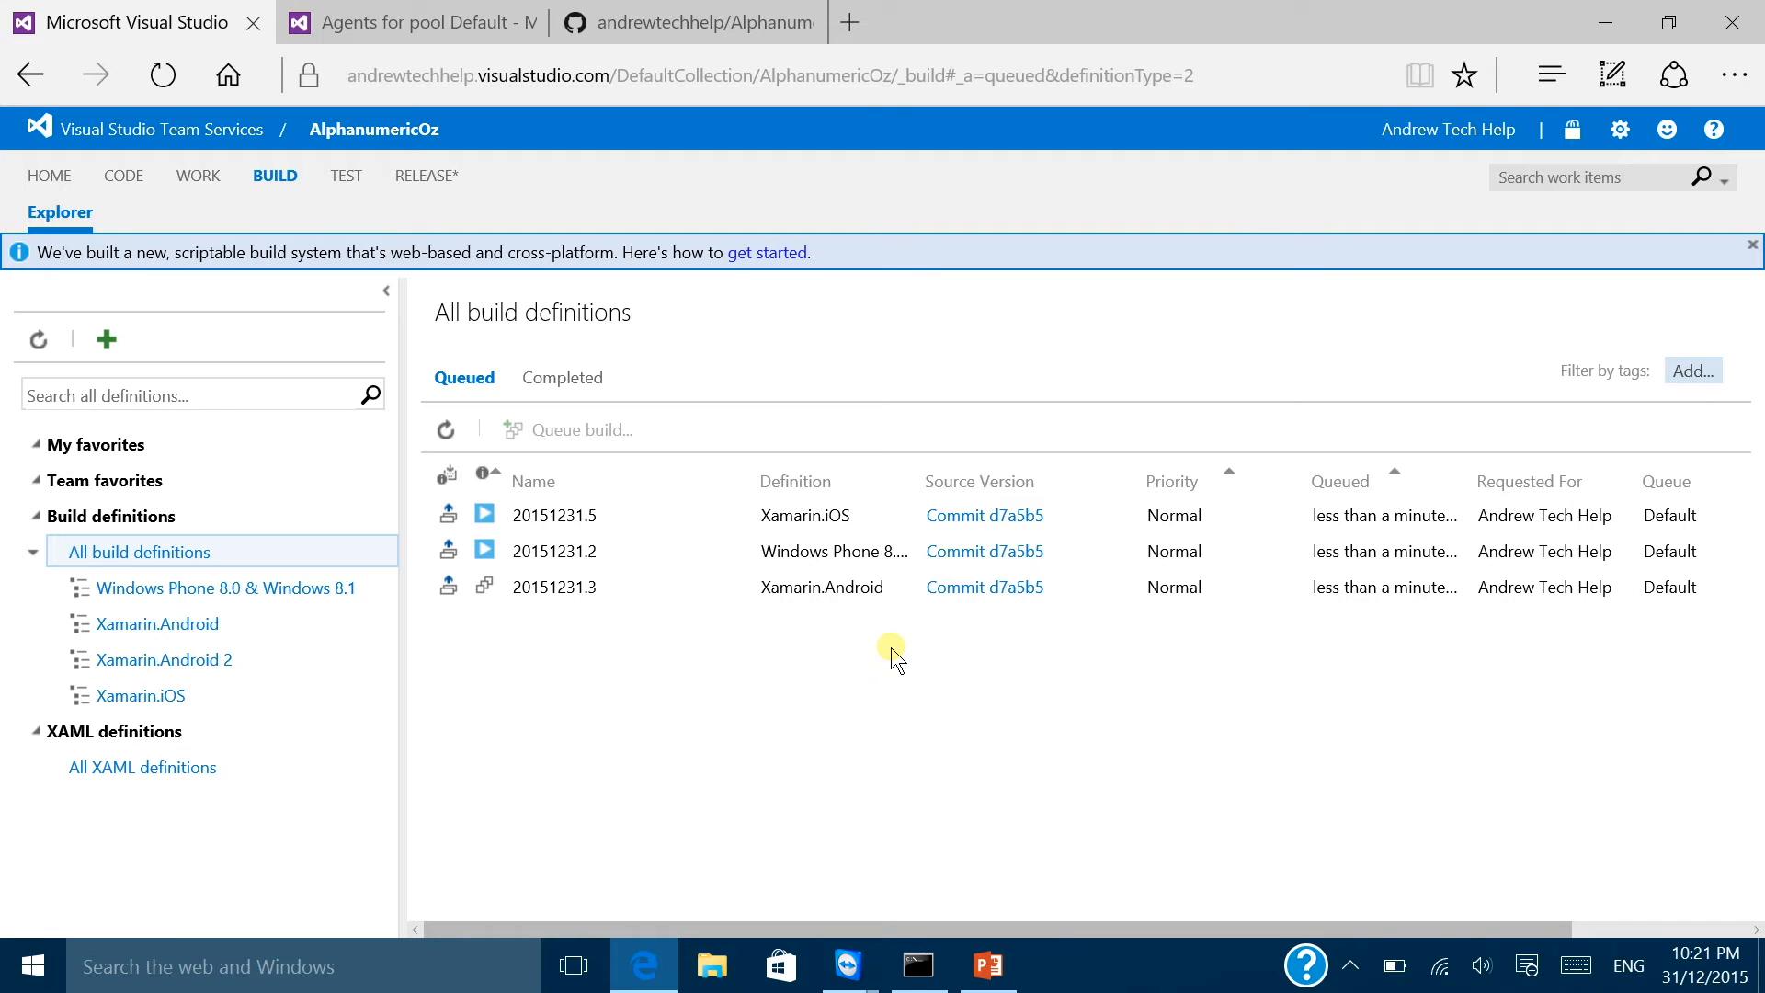
Step: View the progress of the running Xamarin.iOS build 20151231.5, and return to the queued builds of all definitions
{"action": "double_click", "coordinate": [824, 522]}
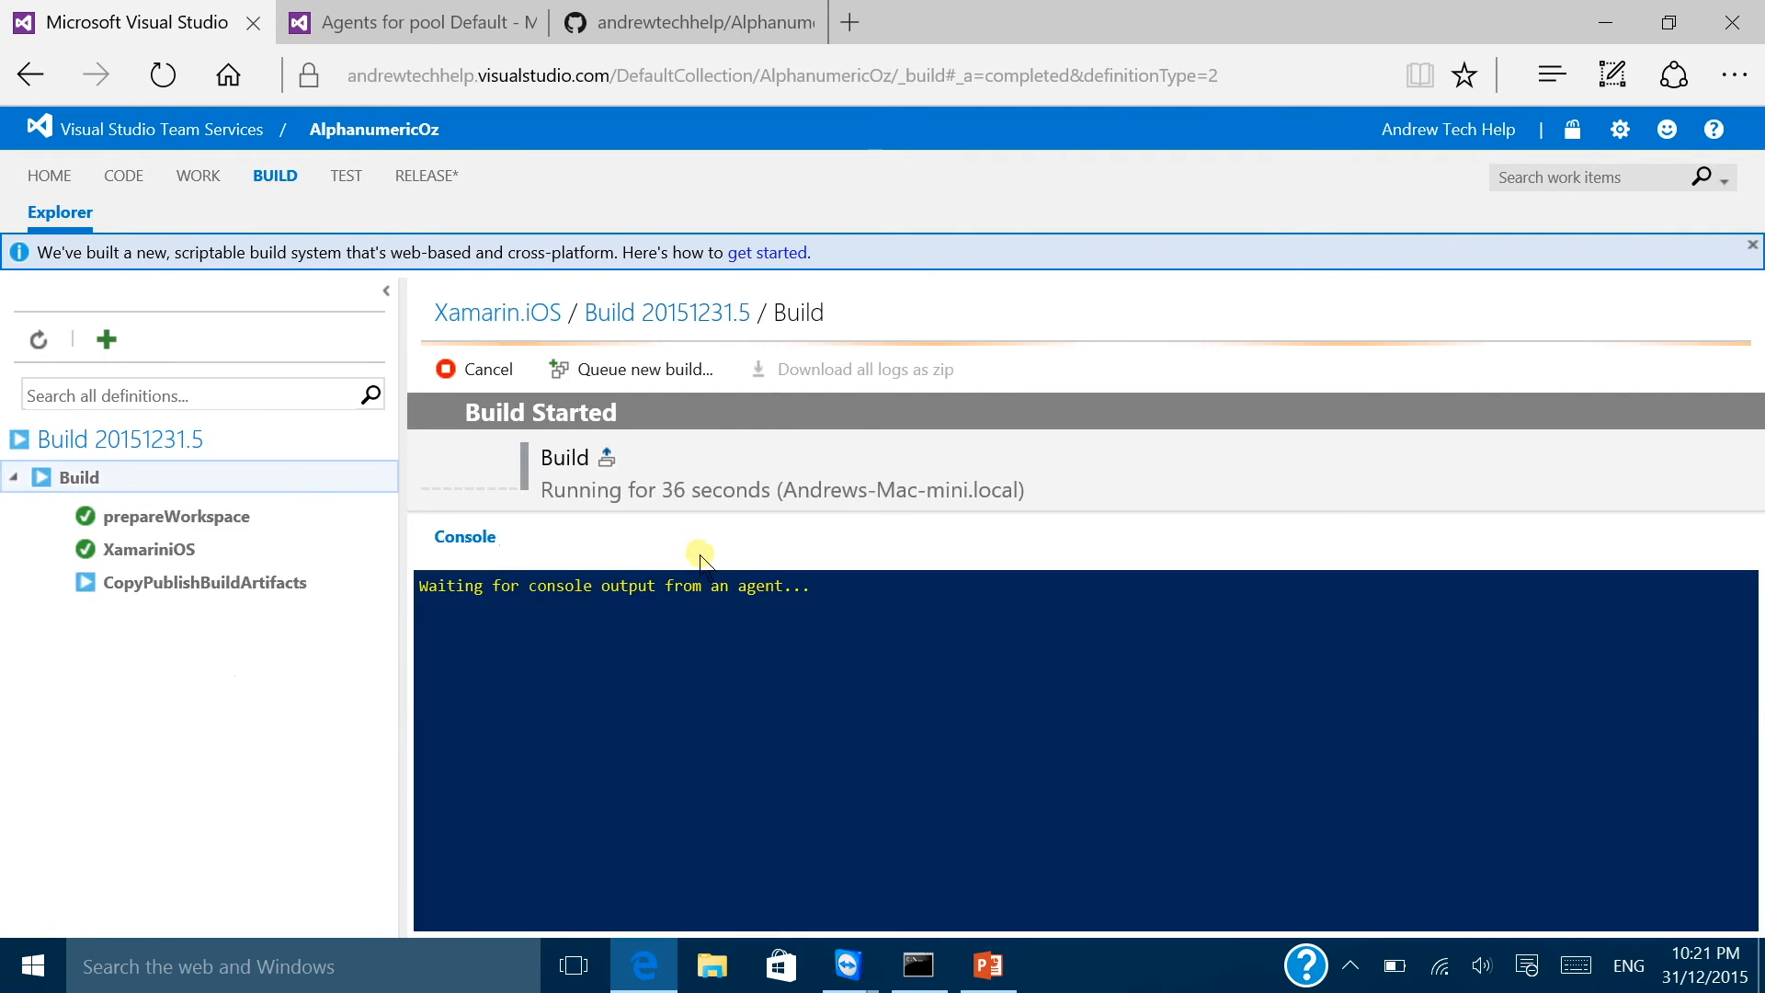
{"action": "left_click", "coordinate": [681, 314]}
{"action": "left_click", "coordinate": [538, 313]}
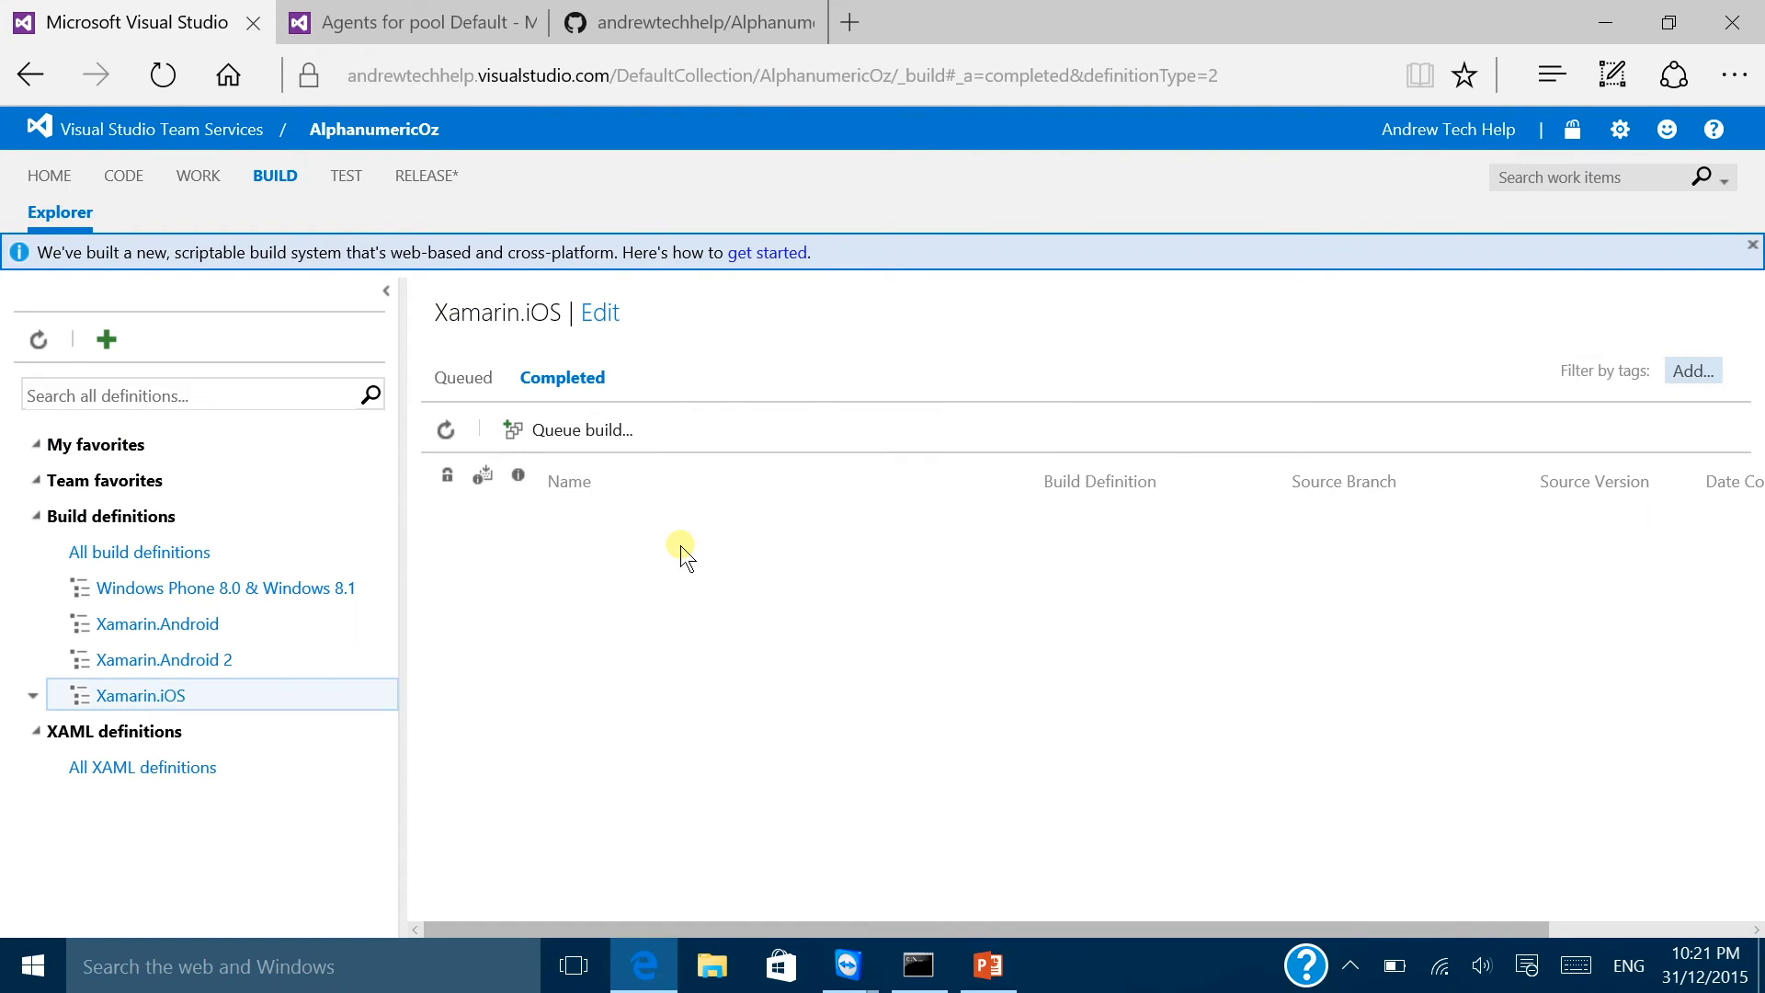
{"action": "left_click", "coordinate": [473, 379]}
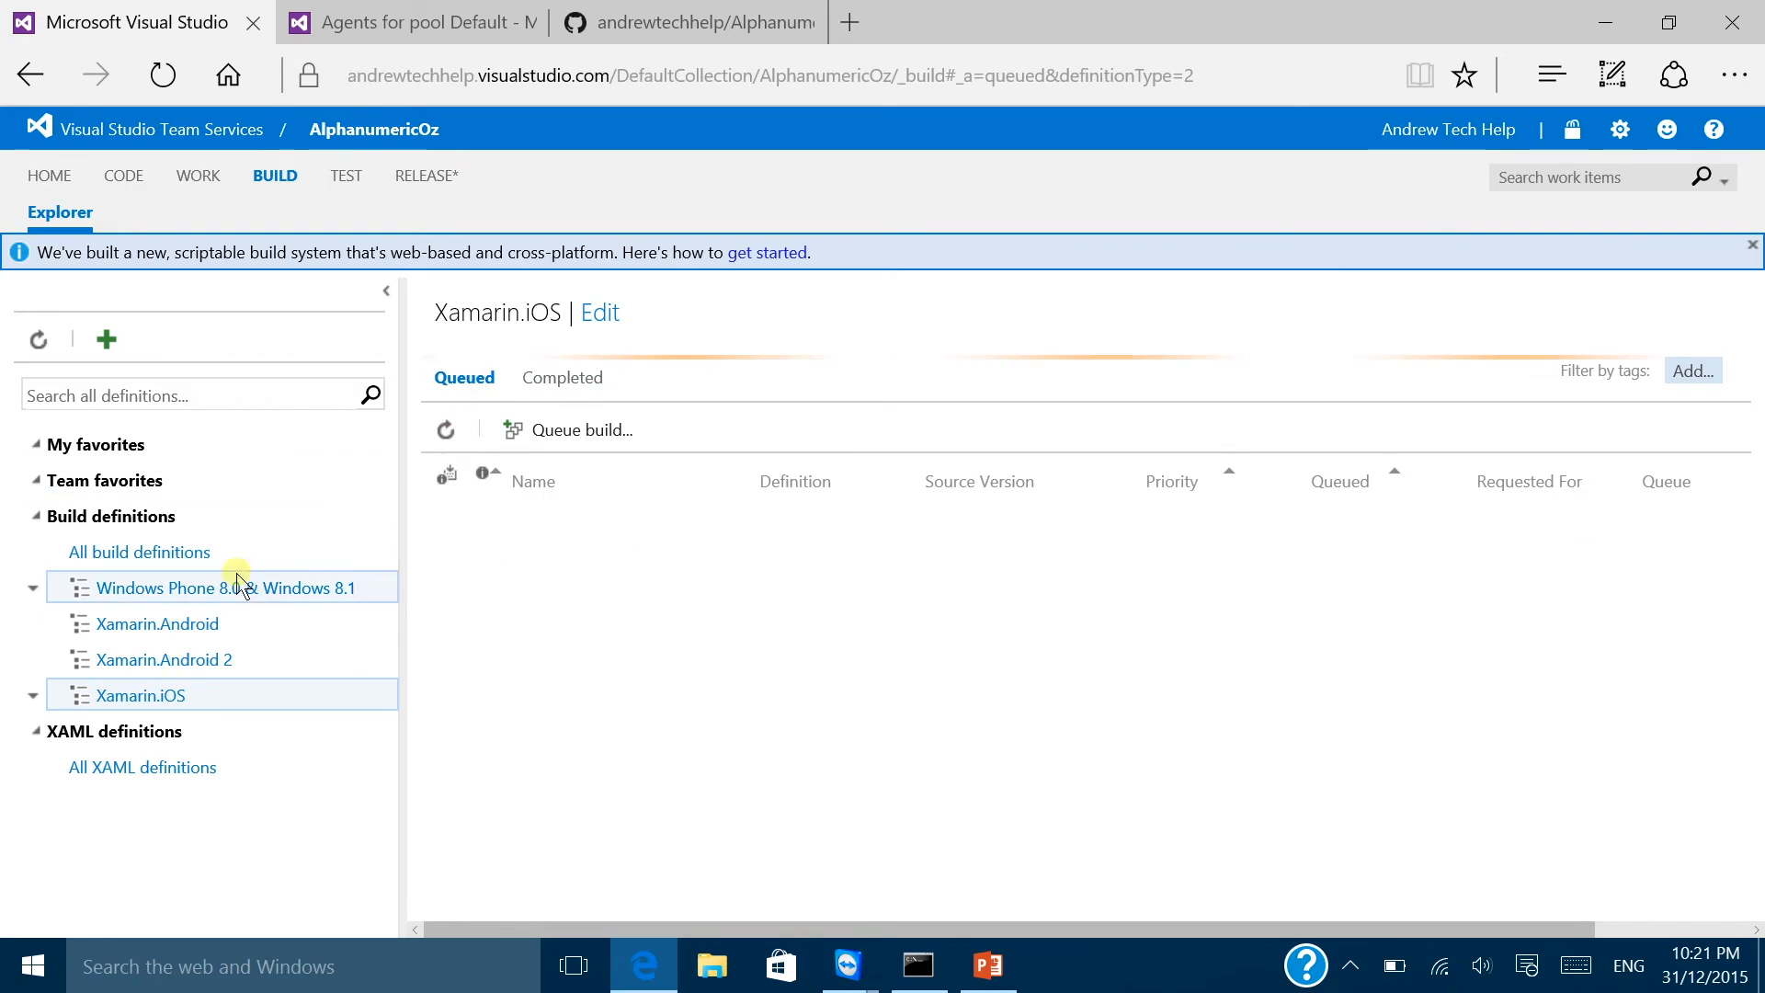
{"action": "left_click", "coordinate": [225, 554]}
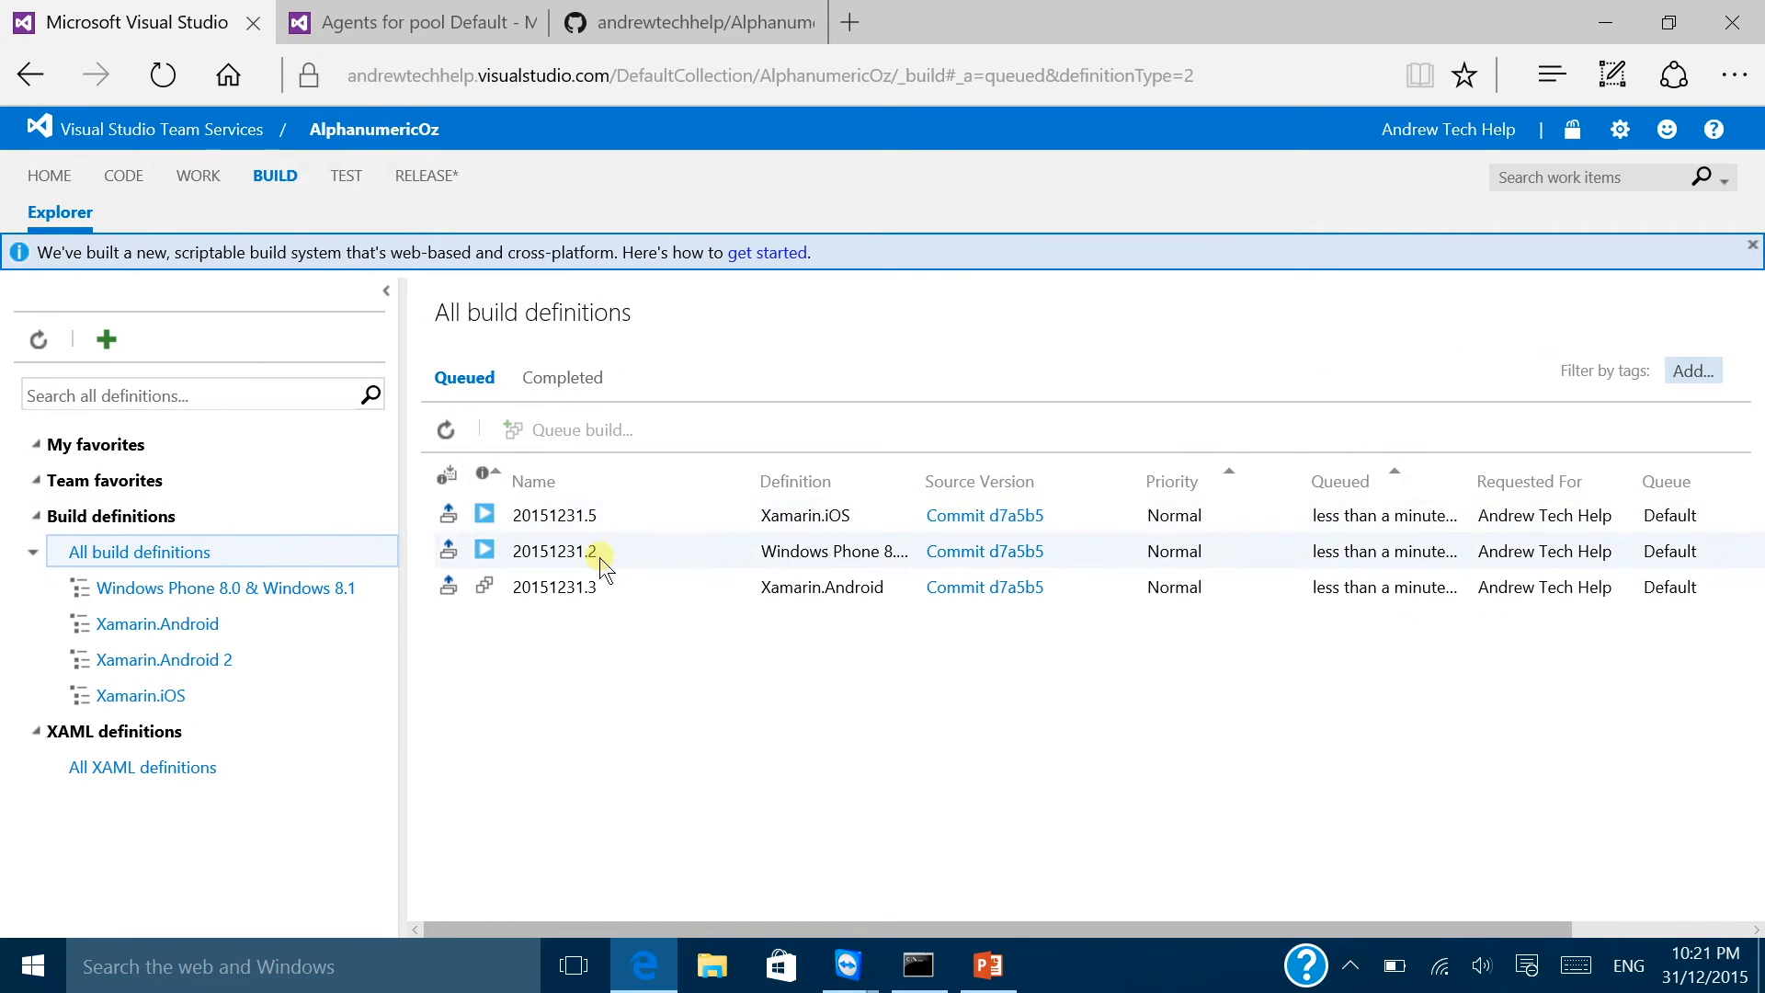
Step: Check the console of the Windows Phone 8.0 & Windows 8.1 build 20151231.2, and show the queued builds of Xamarin.Android
{"action": "left_click", "coordinate": [598, 559]}
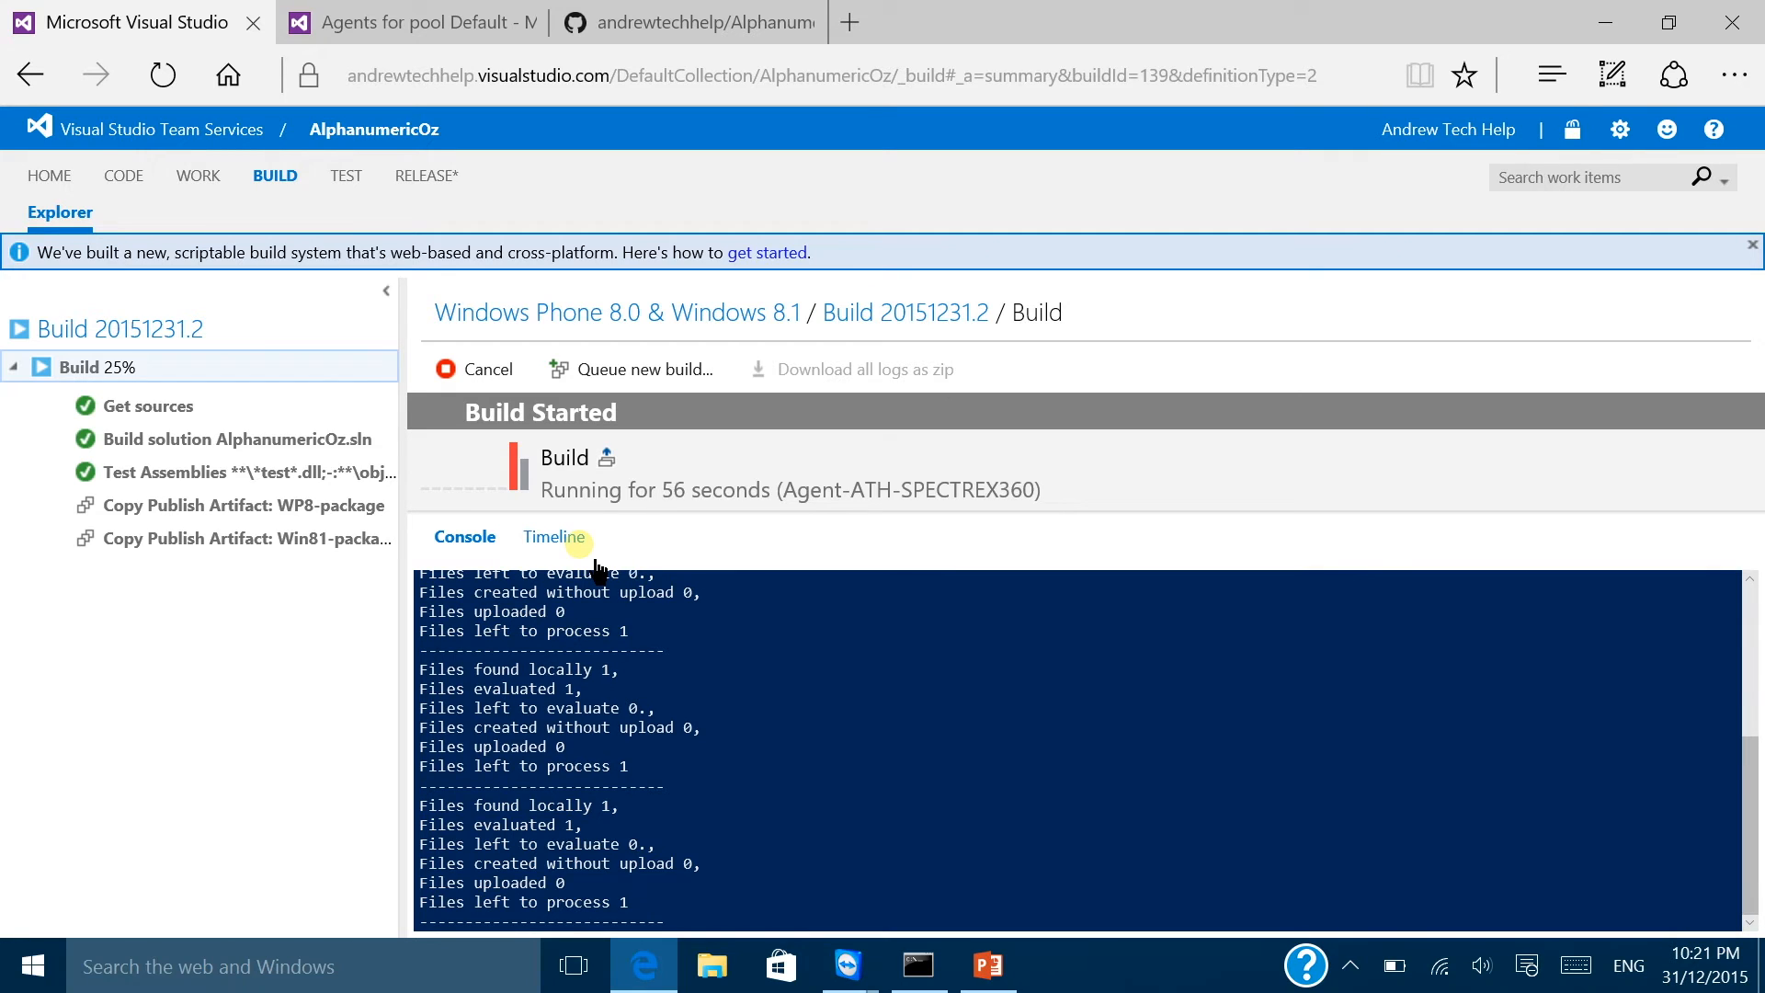
{"action": "left_click", "coordinate": [581, 317]}
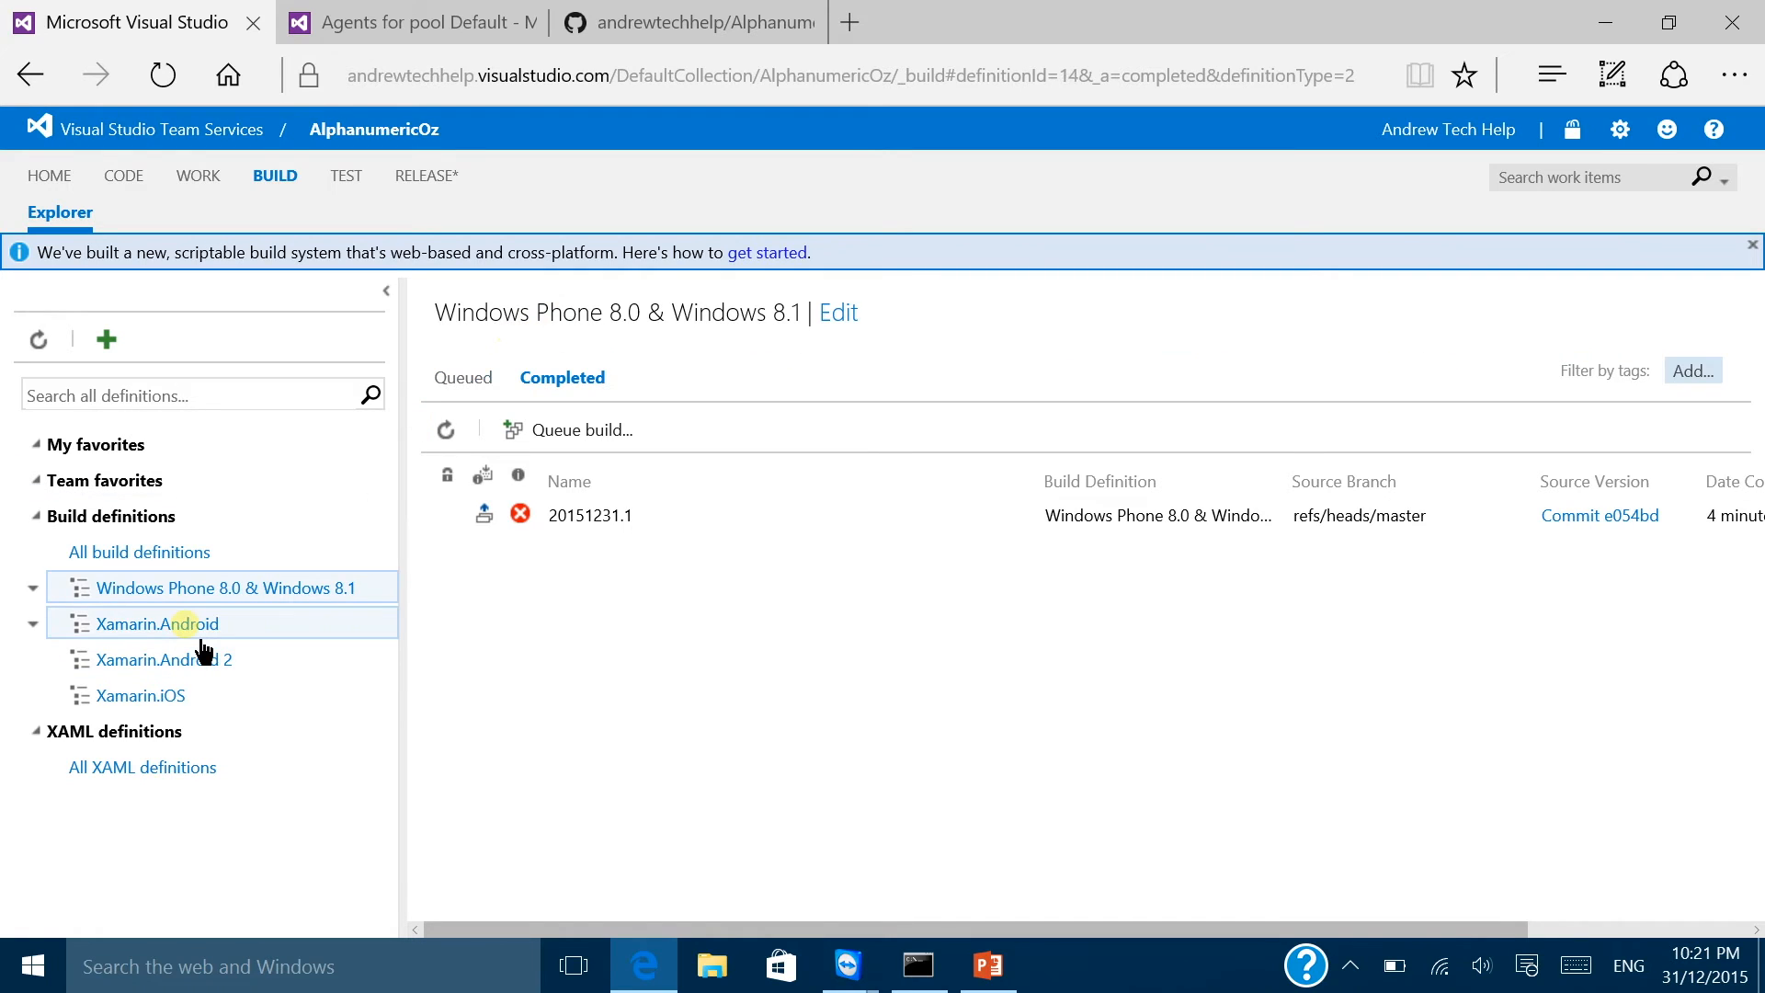
{"action": "left_click", "coordinate": [183, 624]}
{"action": "left_click", "coordinate": [467, 373]}
{"action": "left_click", "coordinate": [545, 432]}
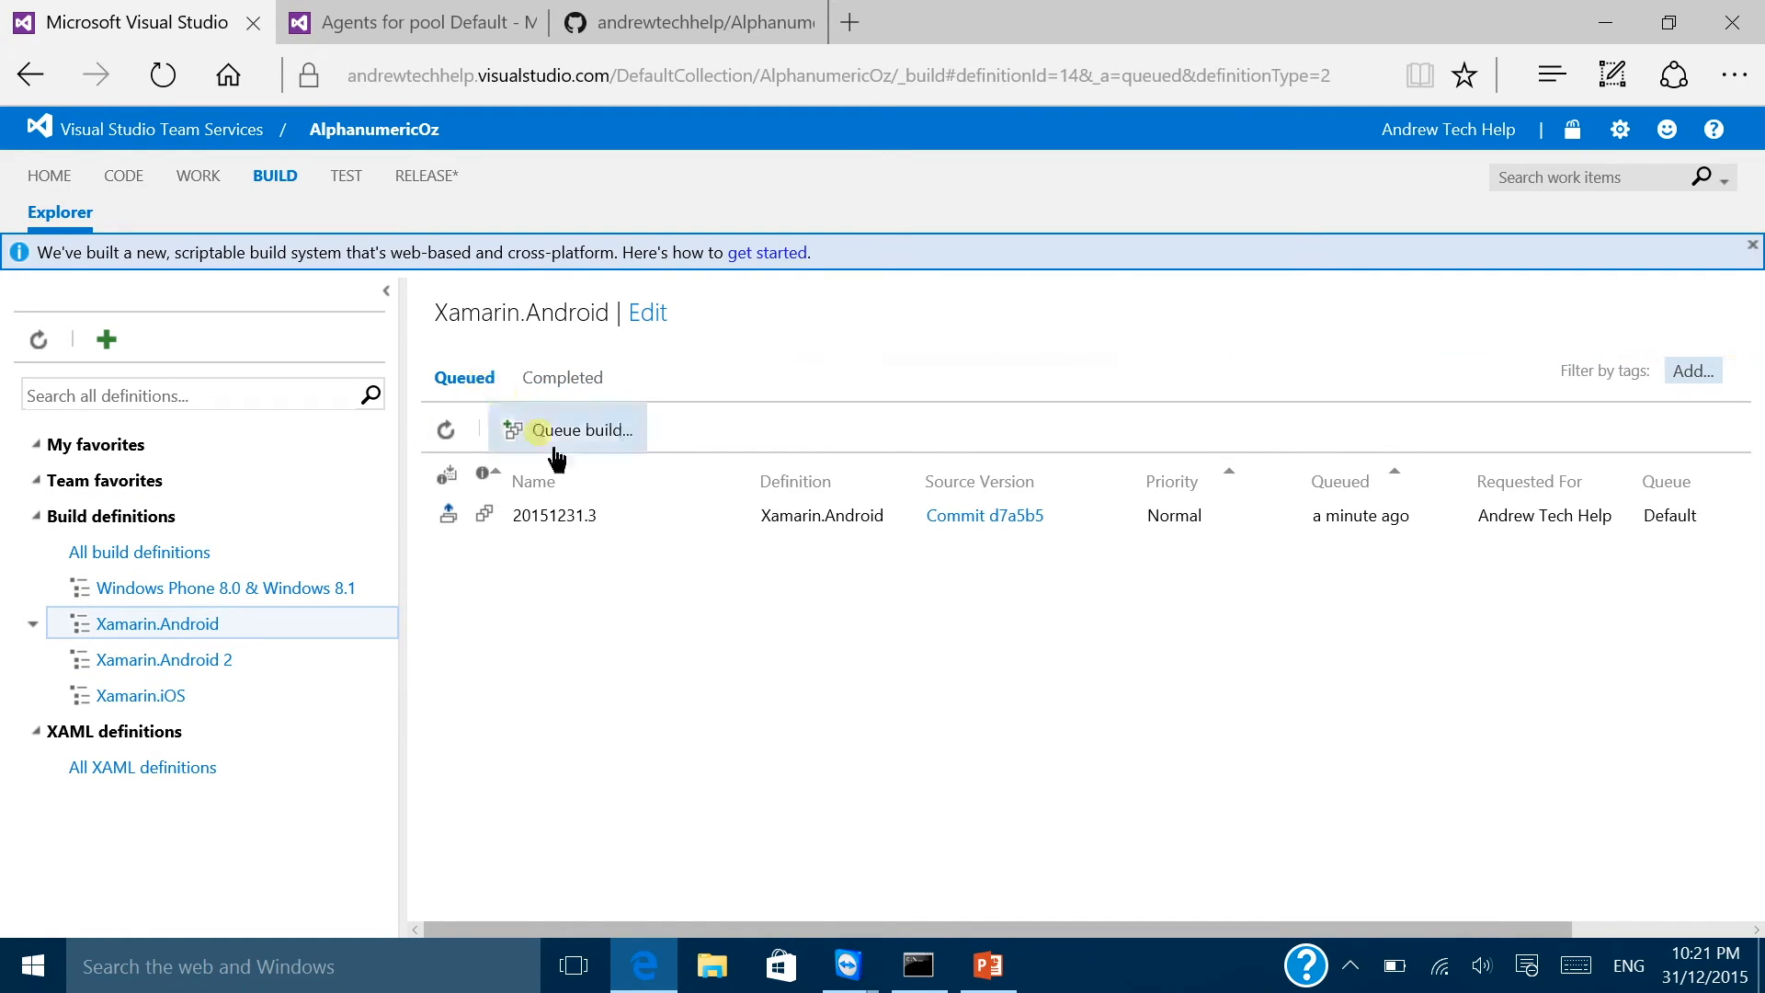
Step: Check the console progress of Xamarin.Android build 20151231.3, and show the completed builds of Xamarin.Android
{"action": "double_click", "coordinate": [586, 531]}
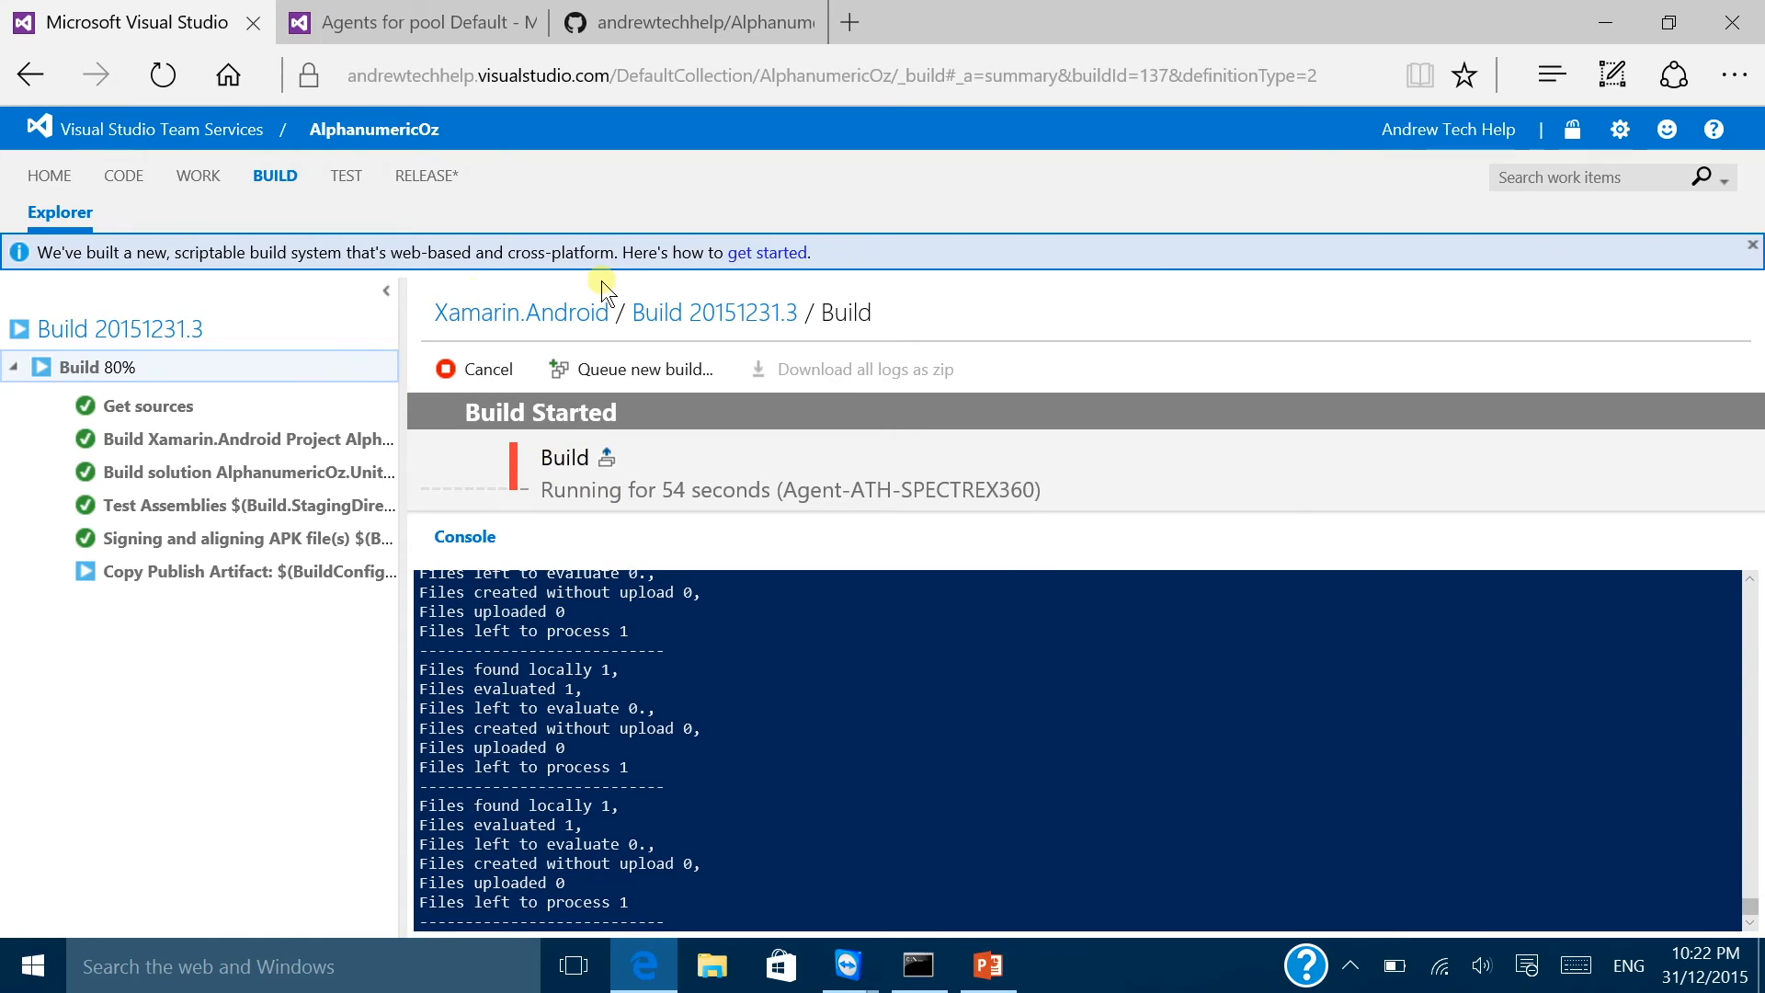
{"action": "left_click", "coordinate": [578, 336]}
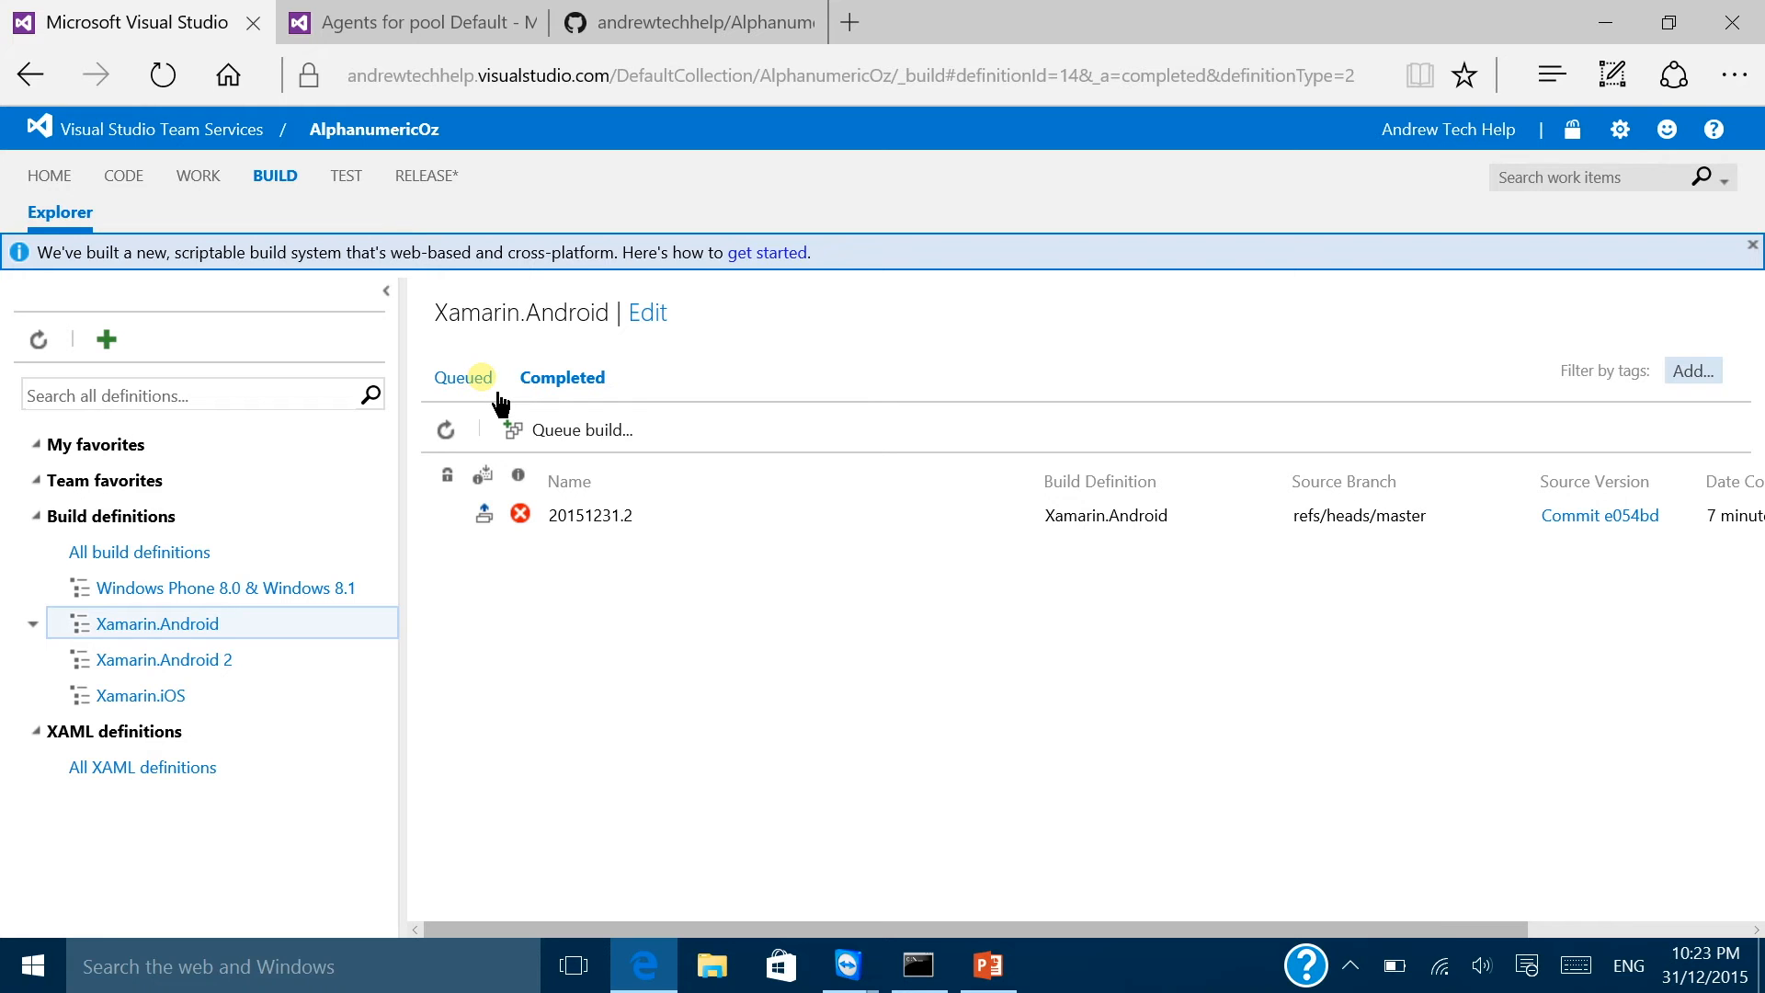
Step: Switch to the ATH Mac mini remote session, refresh the build definitions in Safari, and open the completed Xamarin.iOS build 20151231.4
{"action": "mouse_move", "coordinate": [861, 956]}
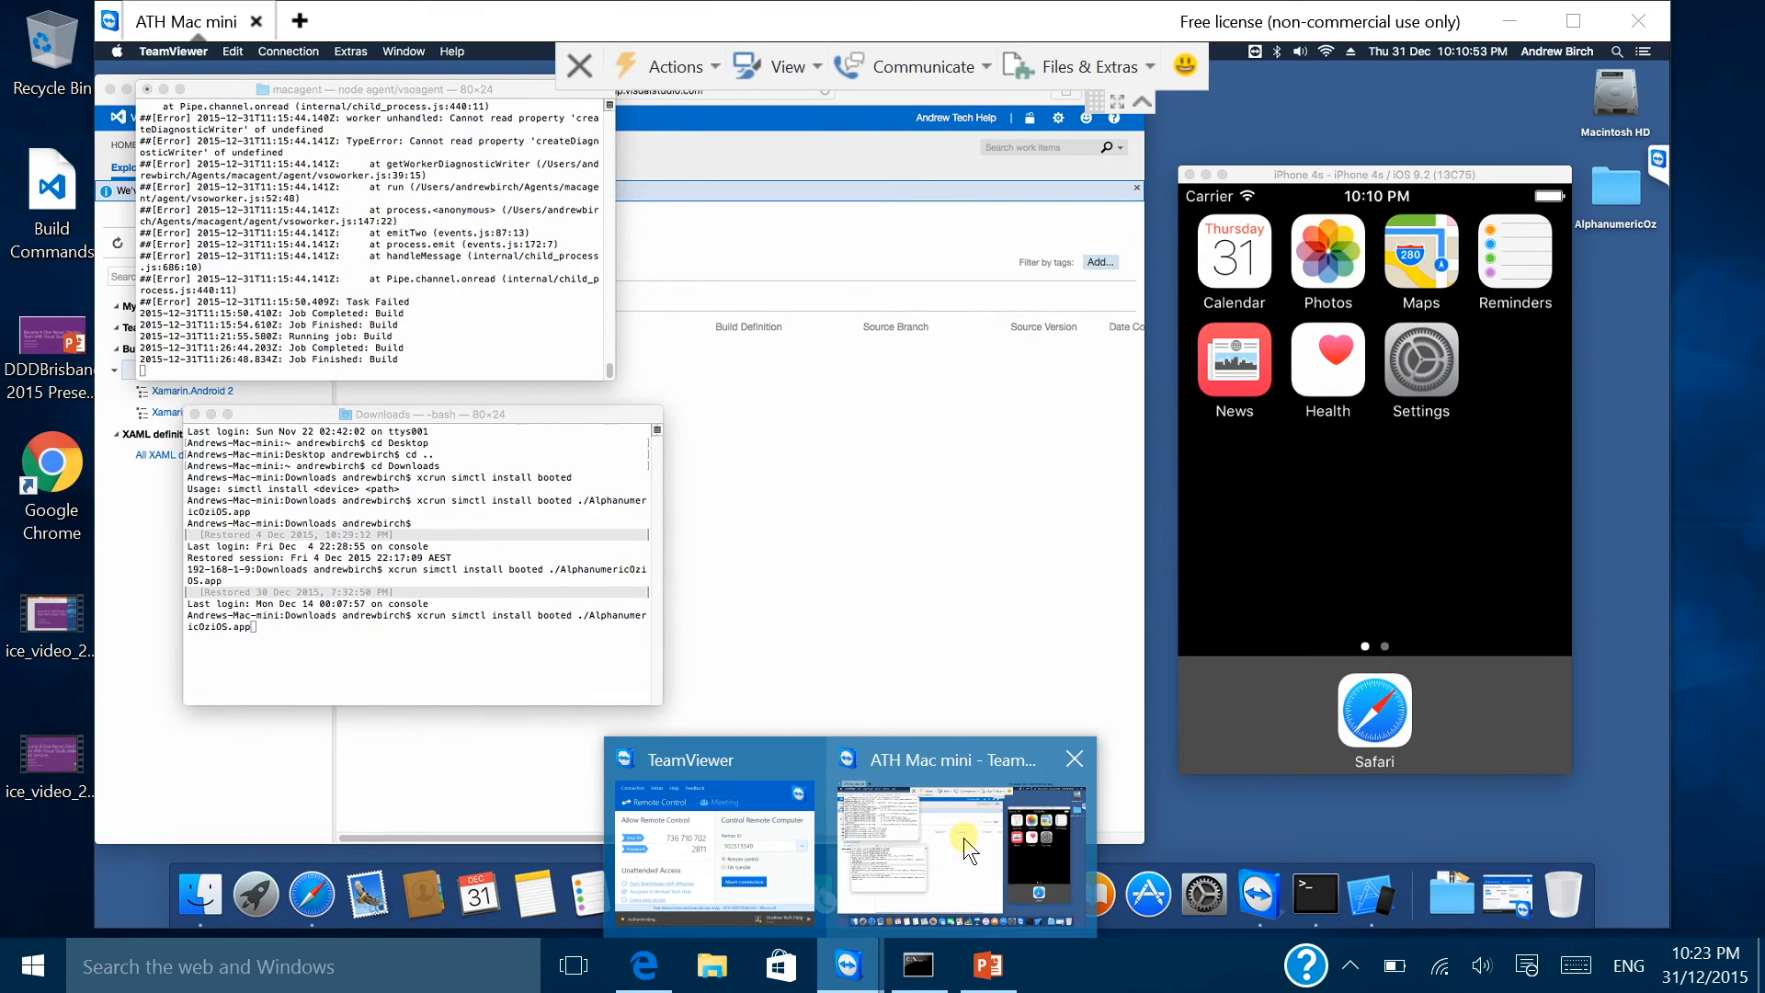
{"action": "left_click", "coordinate": [963, 837]}
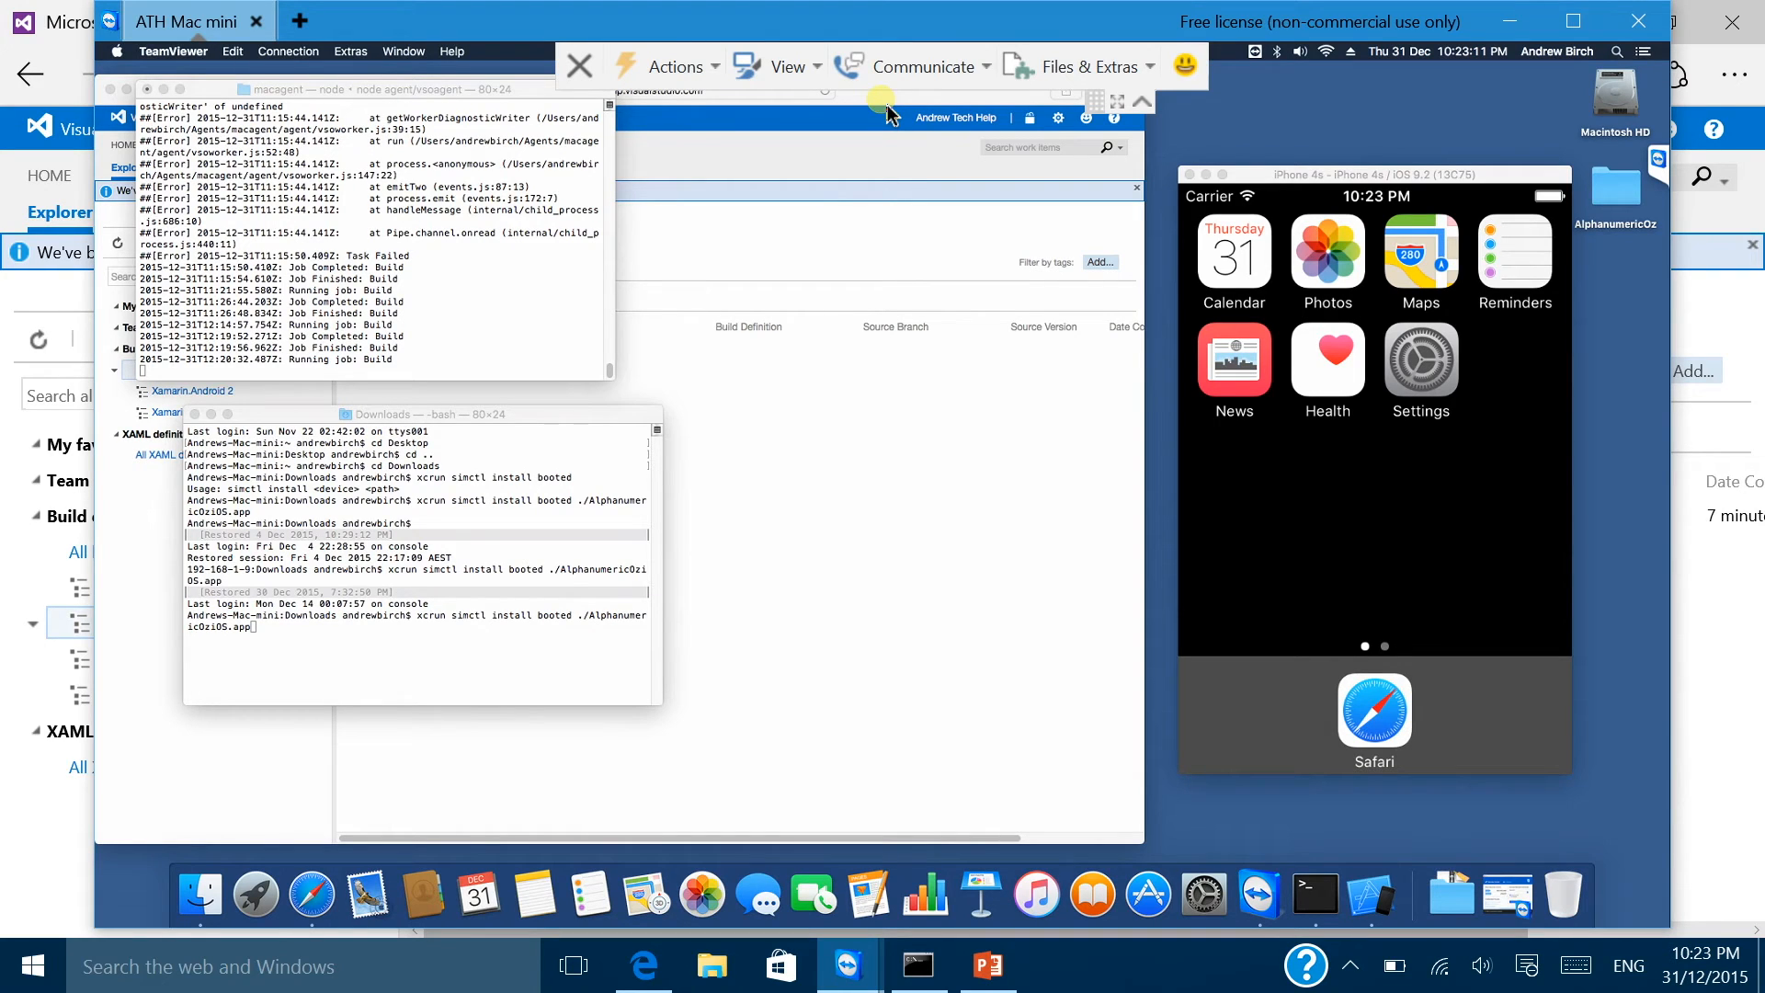
{"action": "left_click", "coordinate": [804, 516]}
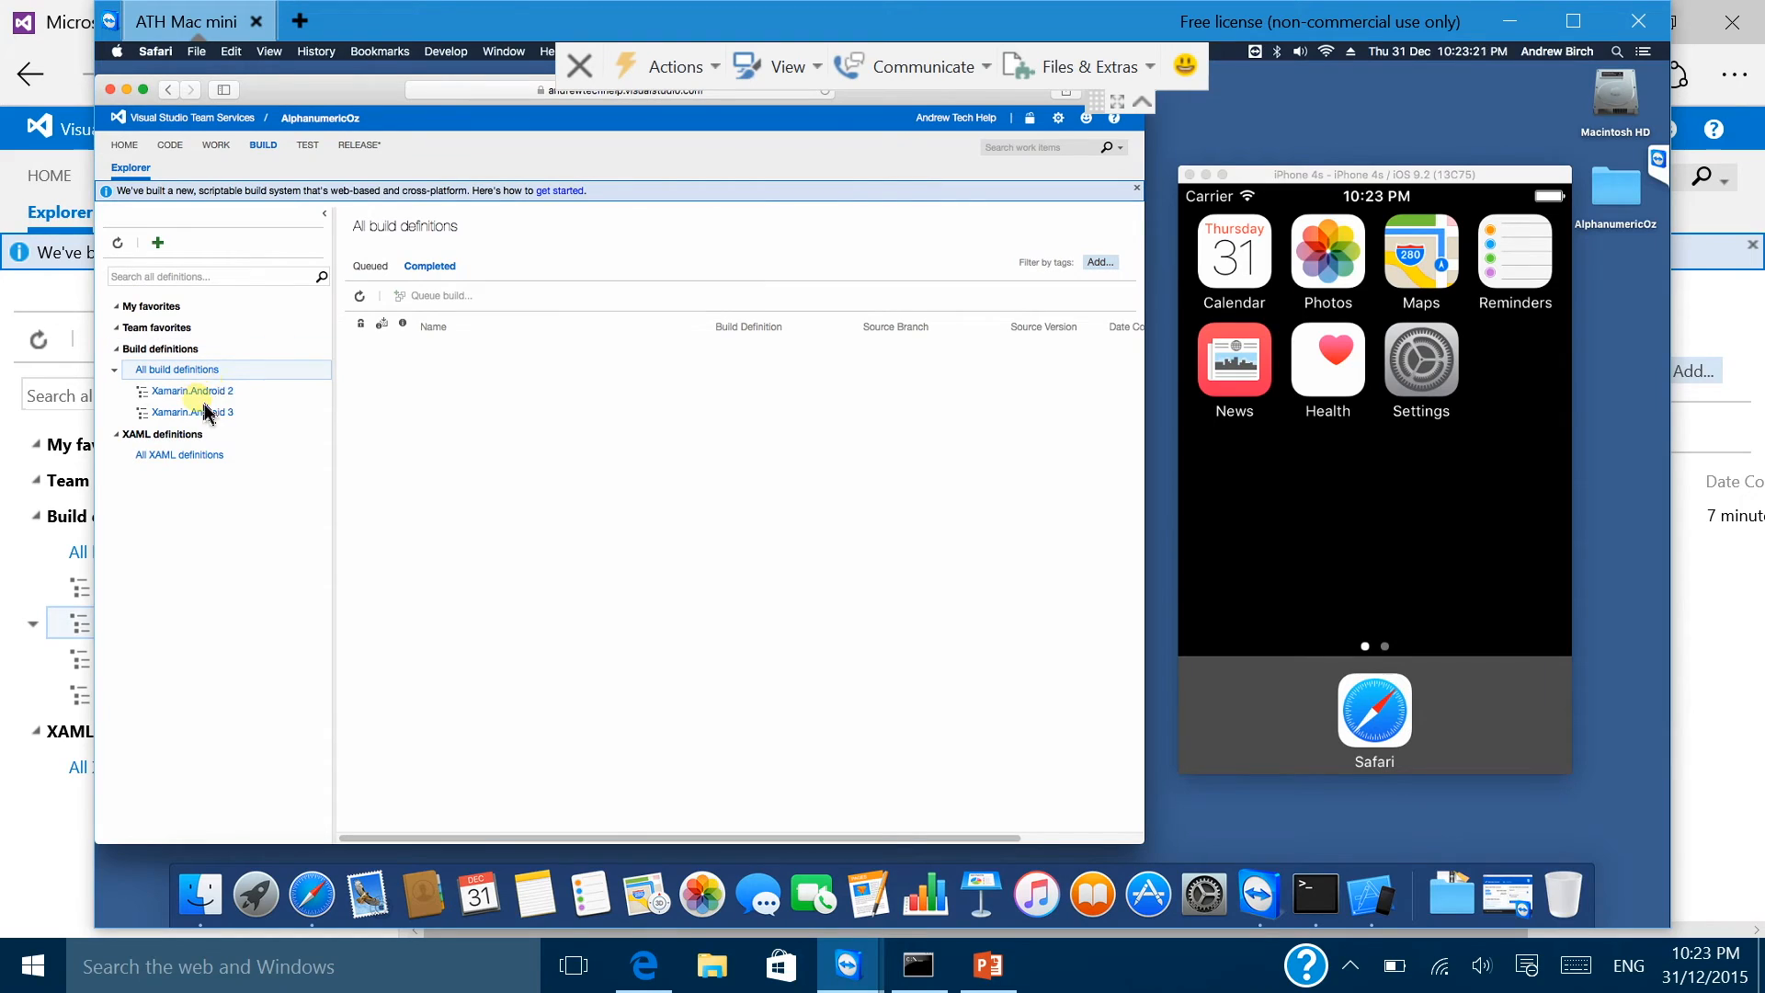
{"action": "left_click", "coordinate": [117, 243]}
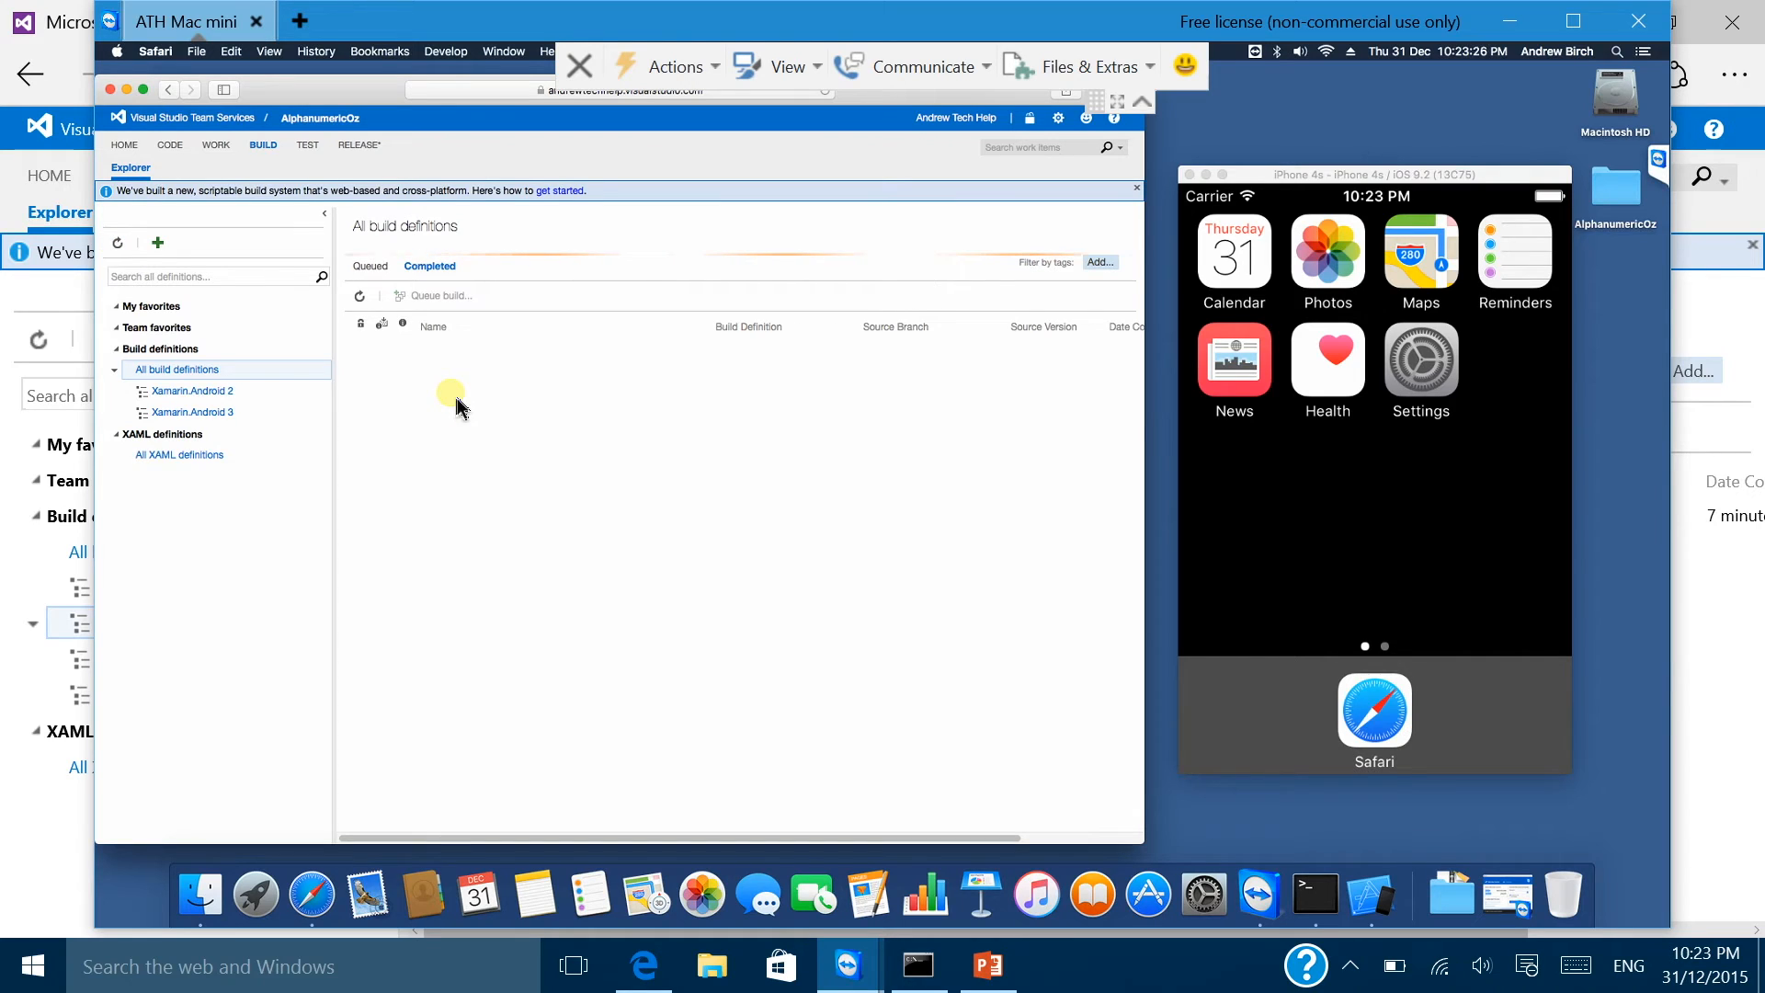
{"action": "left_click", "coordinate": [179, 455]}
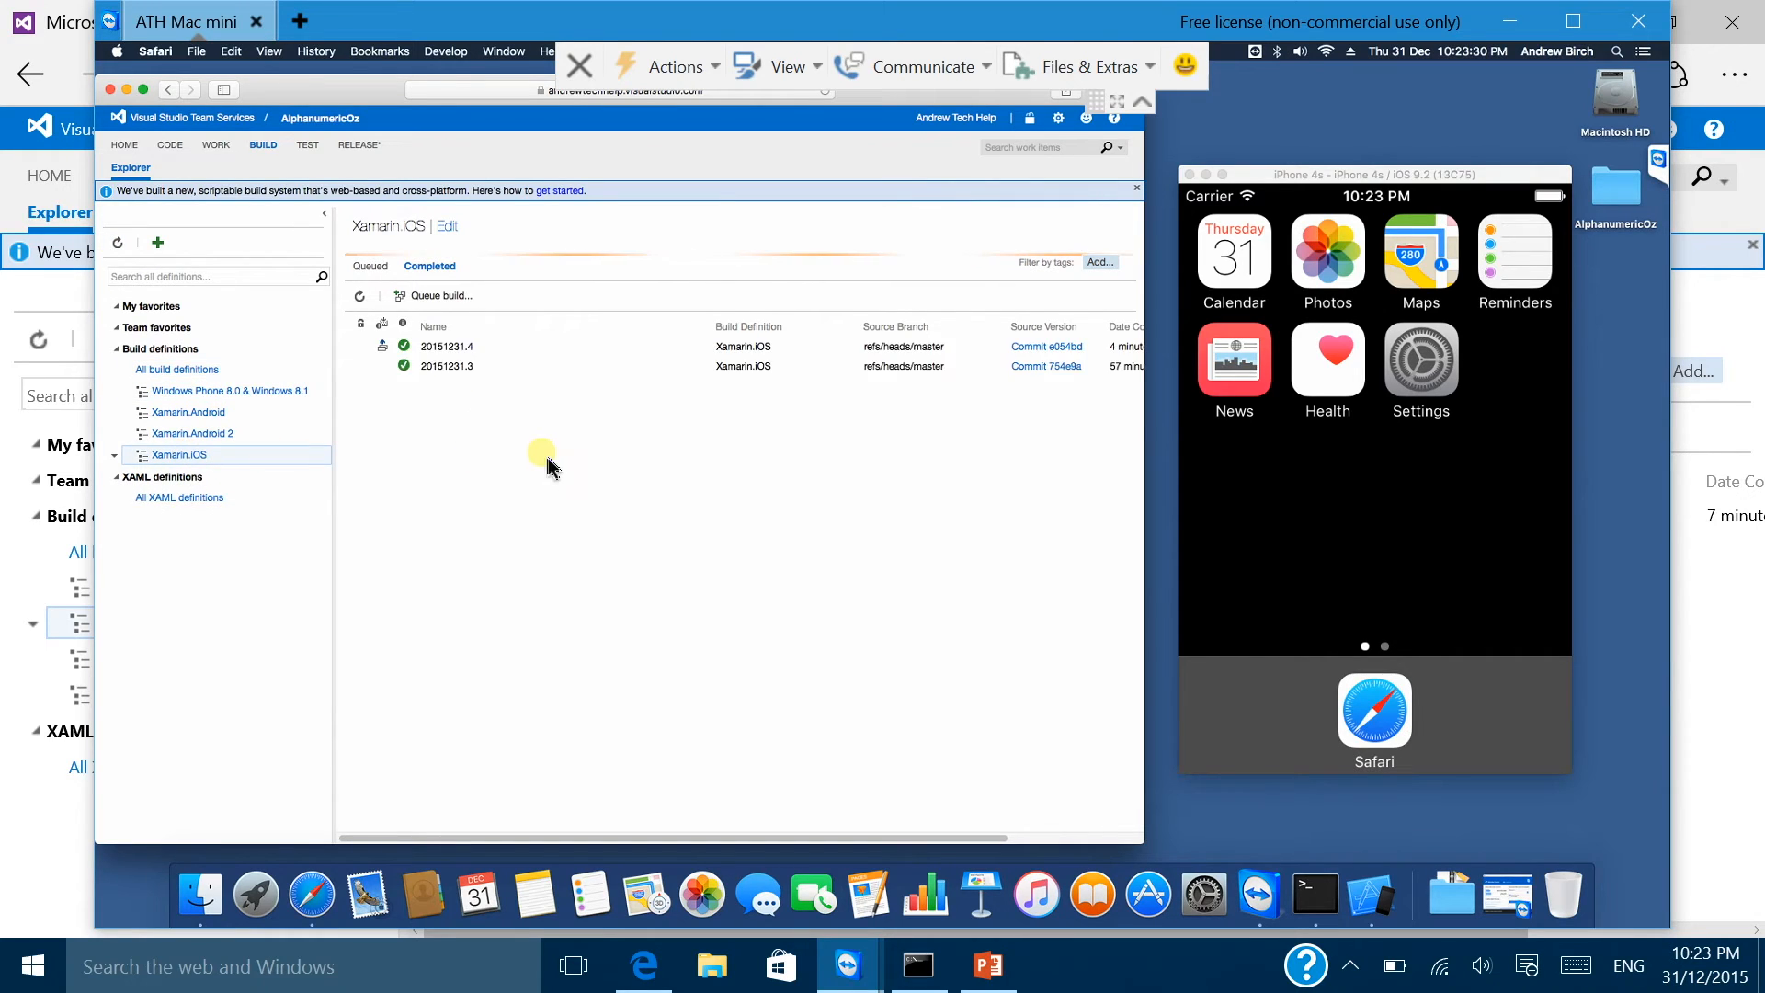
{"action": "left_click", "coordinate": [457, 347]}
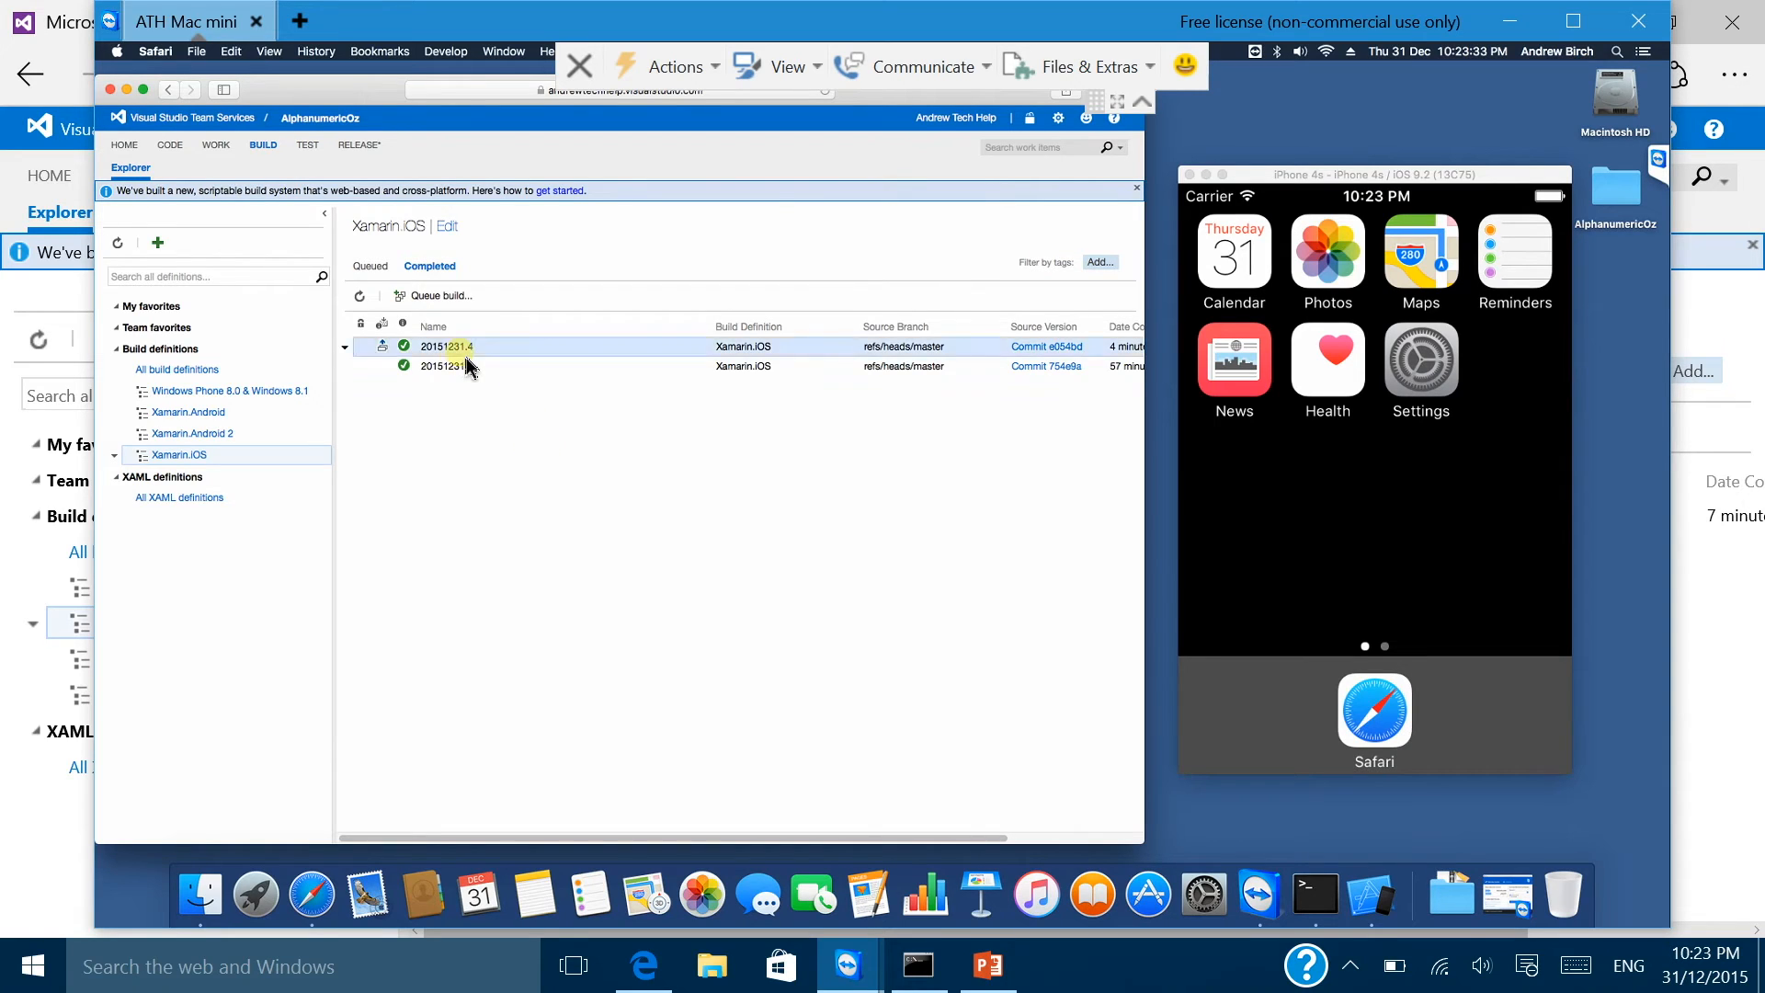
{"action": "double_click", "coordinate": [459, 350]}
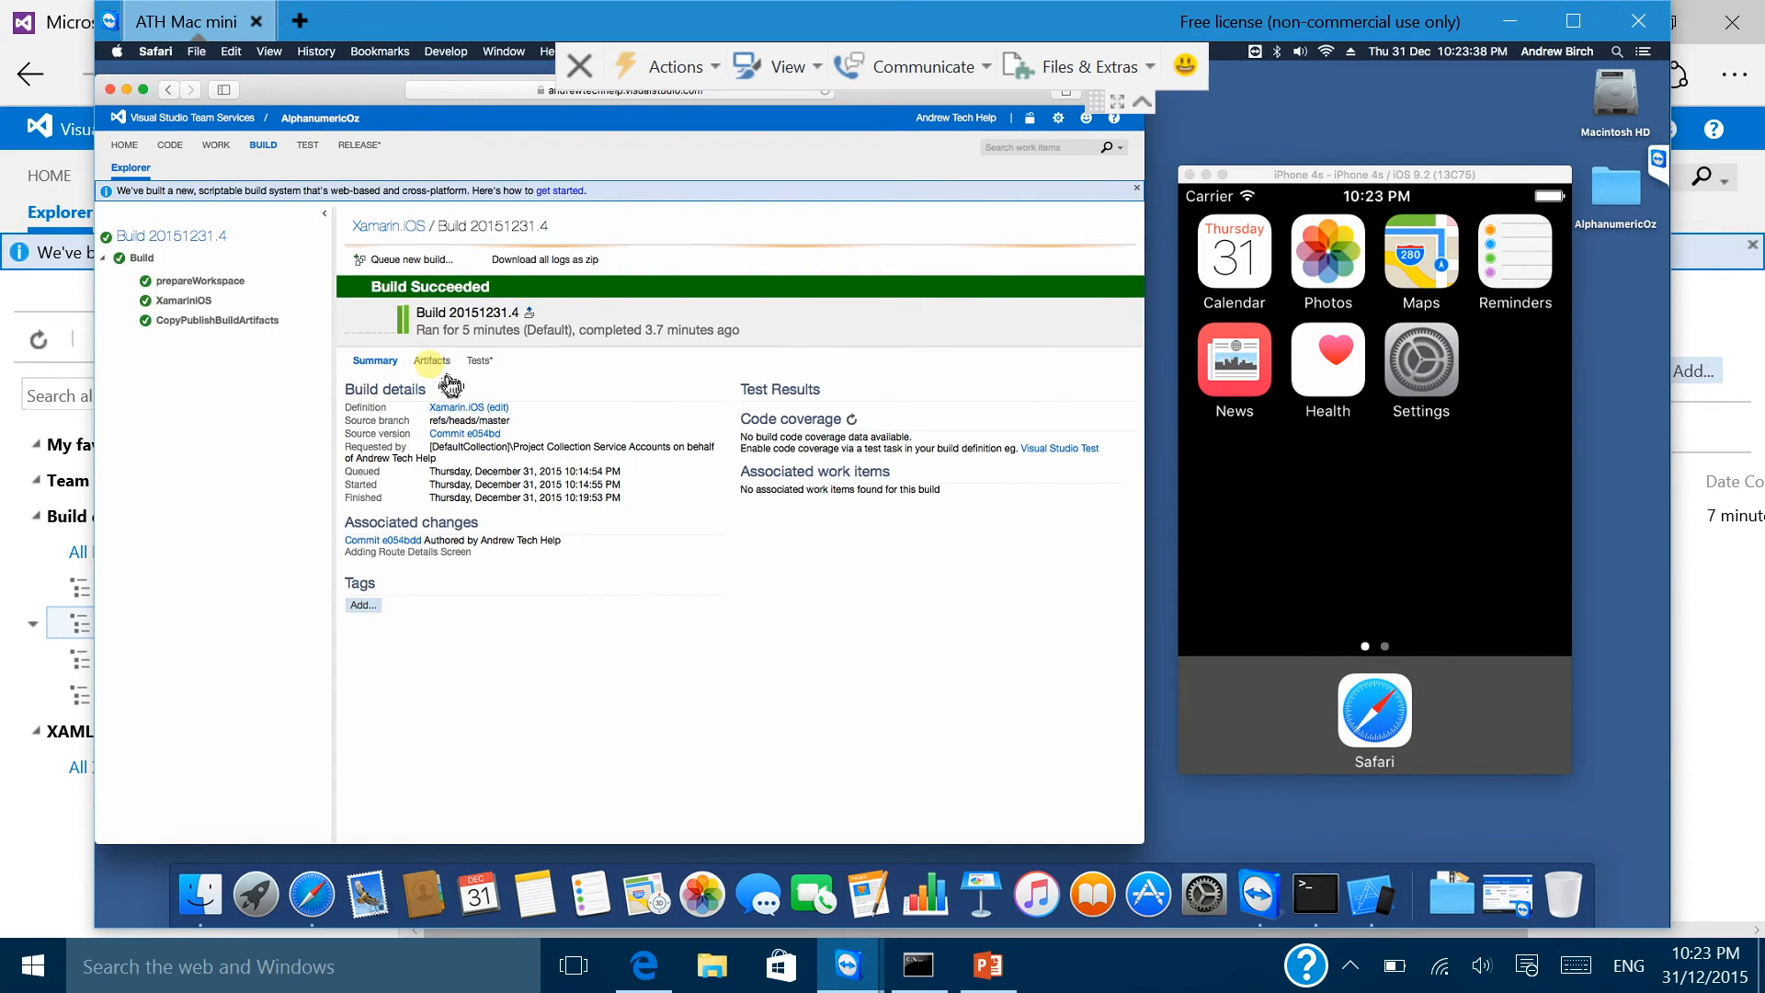
Step: Download the AlphanumericOziOS.app artifact of the build, and extract AlphanumericOziOS.app.zip in the Downloads folder
{"action": "left_click", "coordinate": [429, 364]}
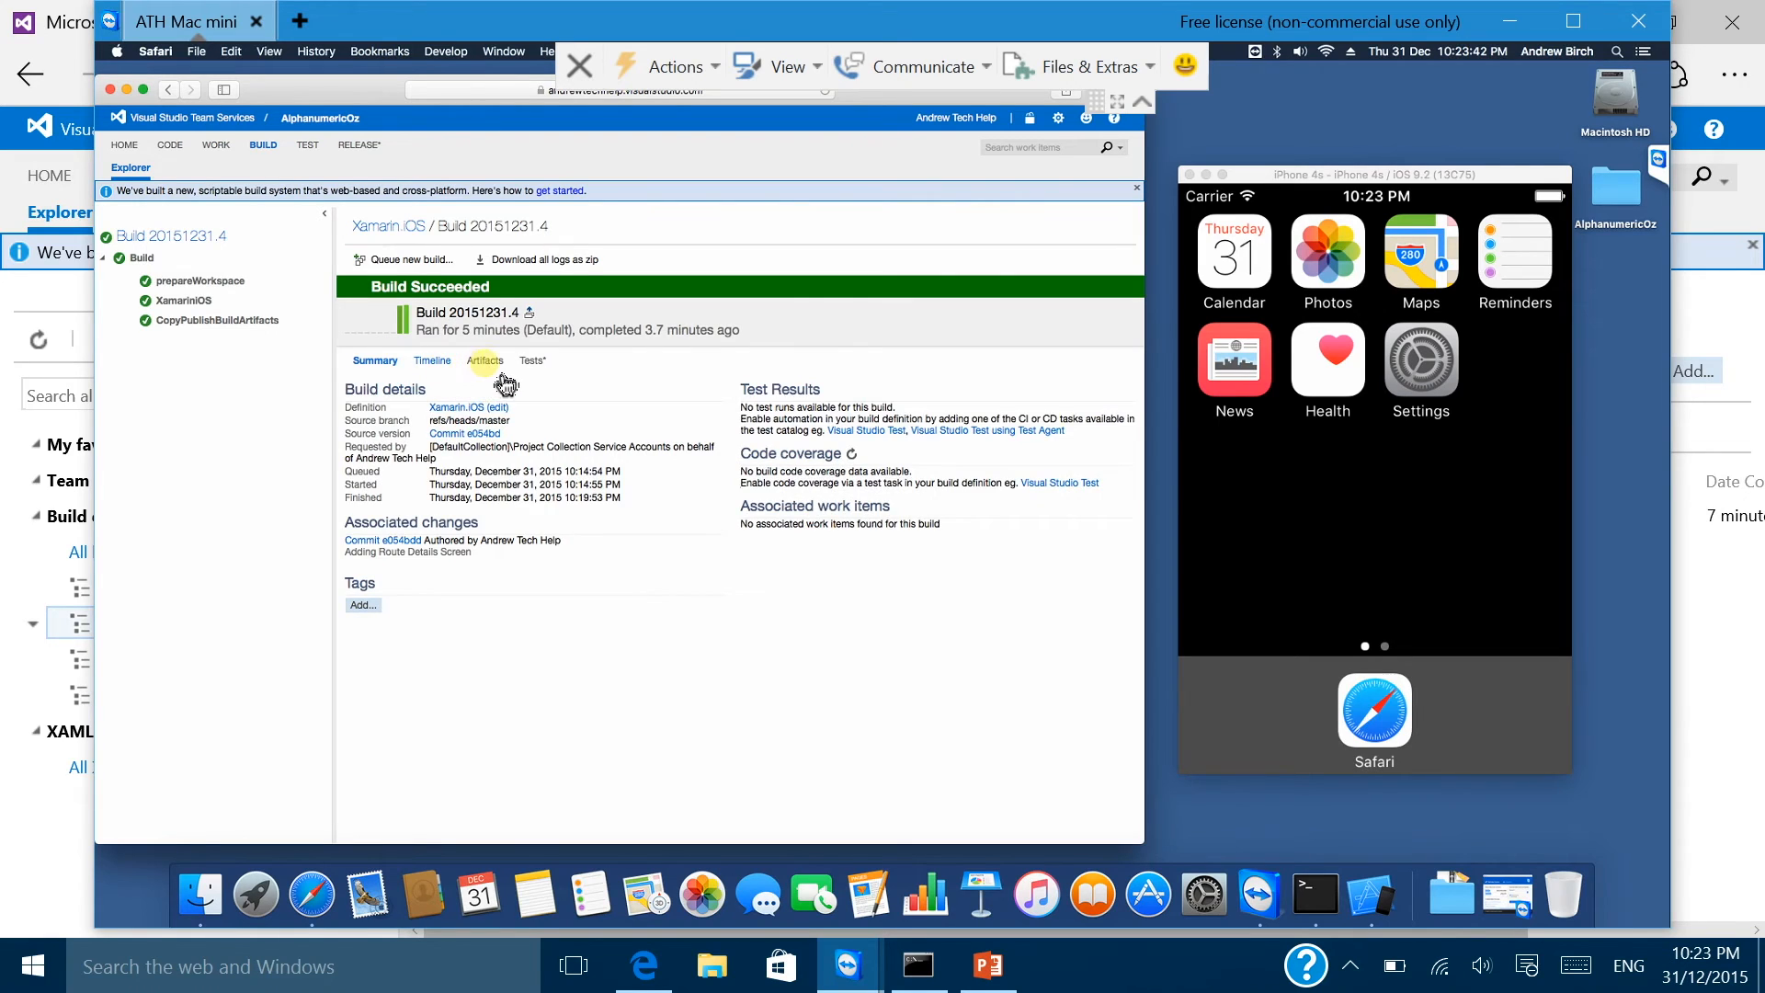
{"action": "left_click", "coordinate": [487, 361]}
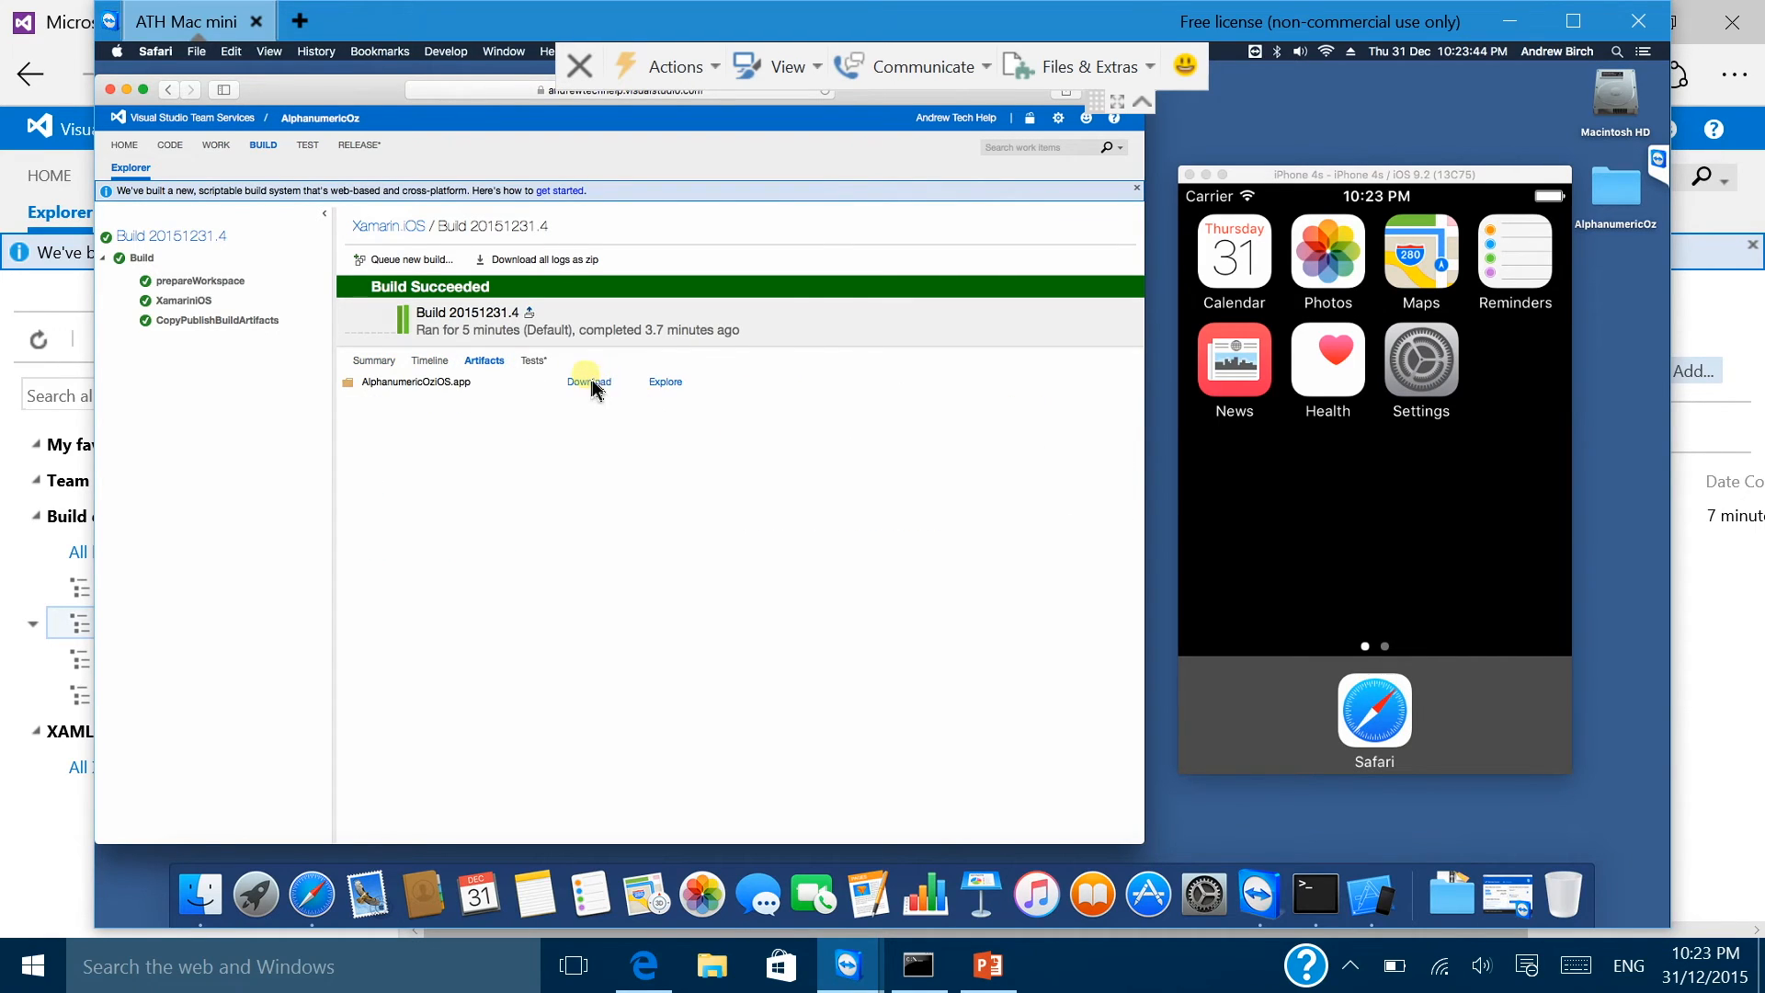
{"action": "left_click", "coordinate": [588, 382]}
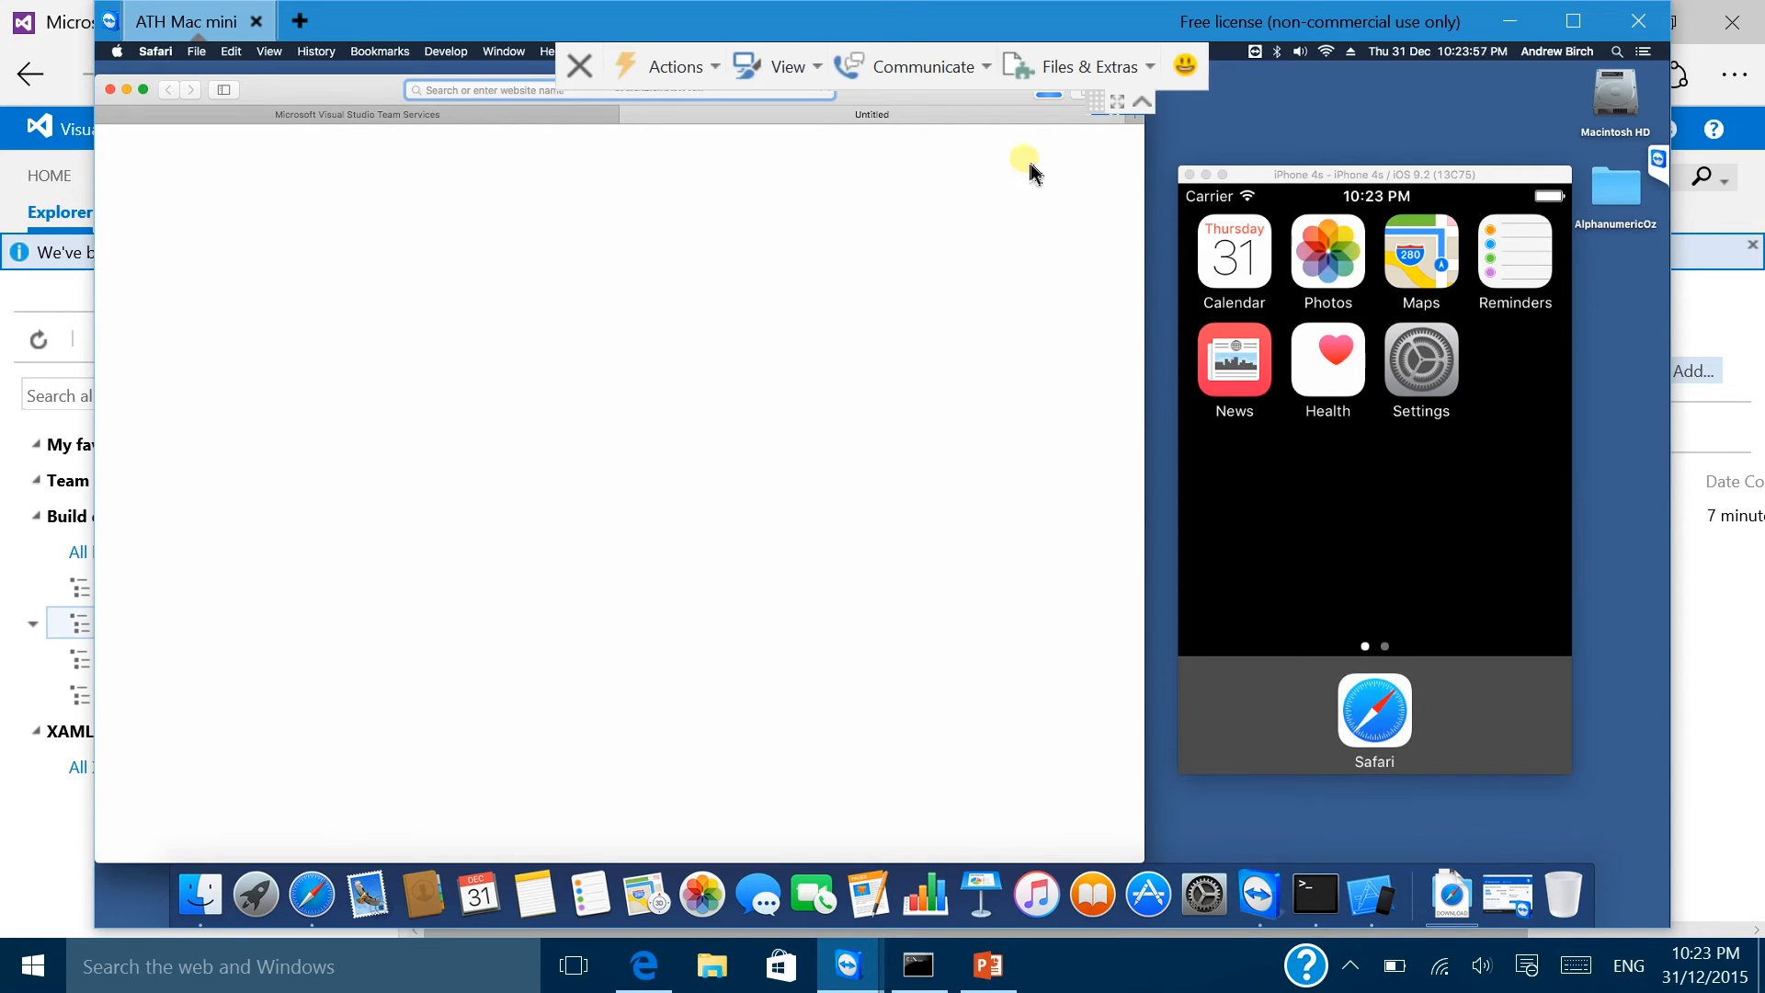
{"action": "left_click", "coordinate": [1054, 98]}
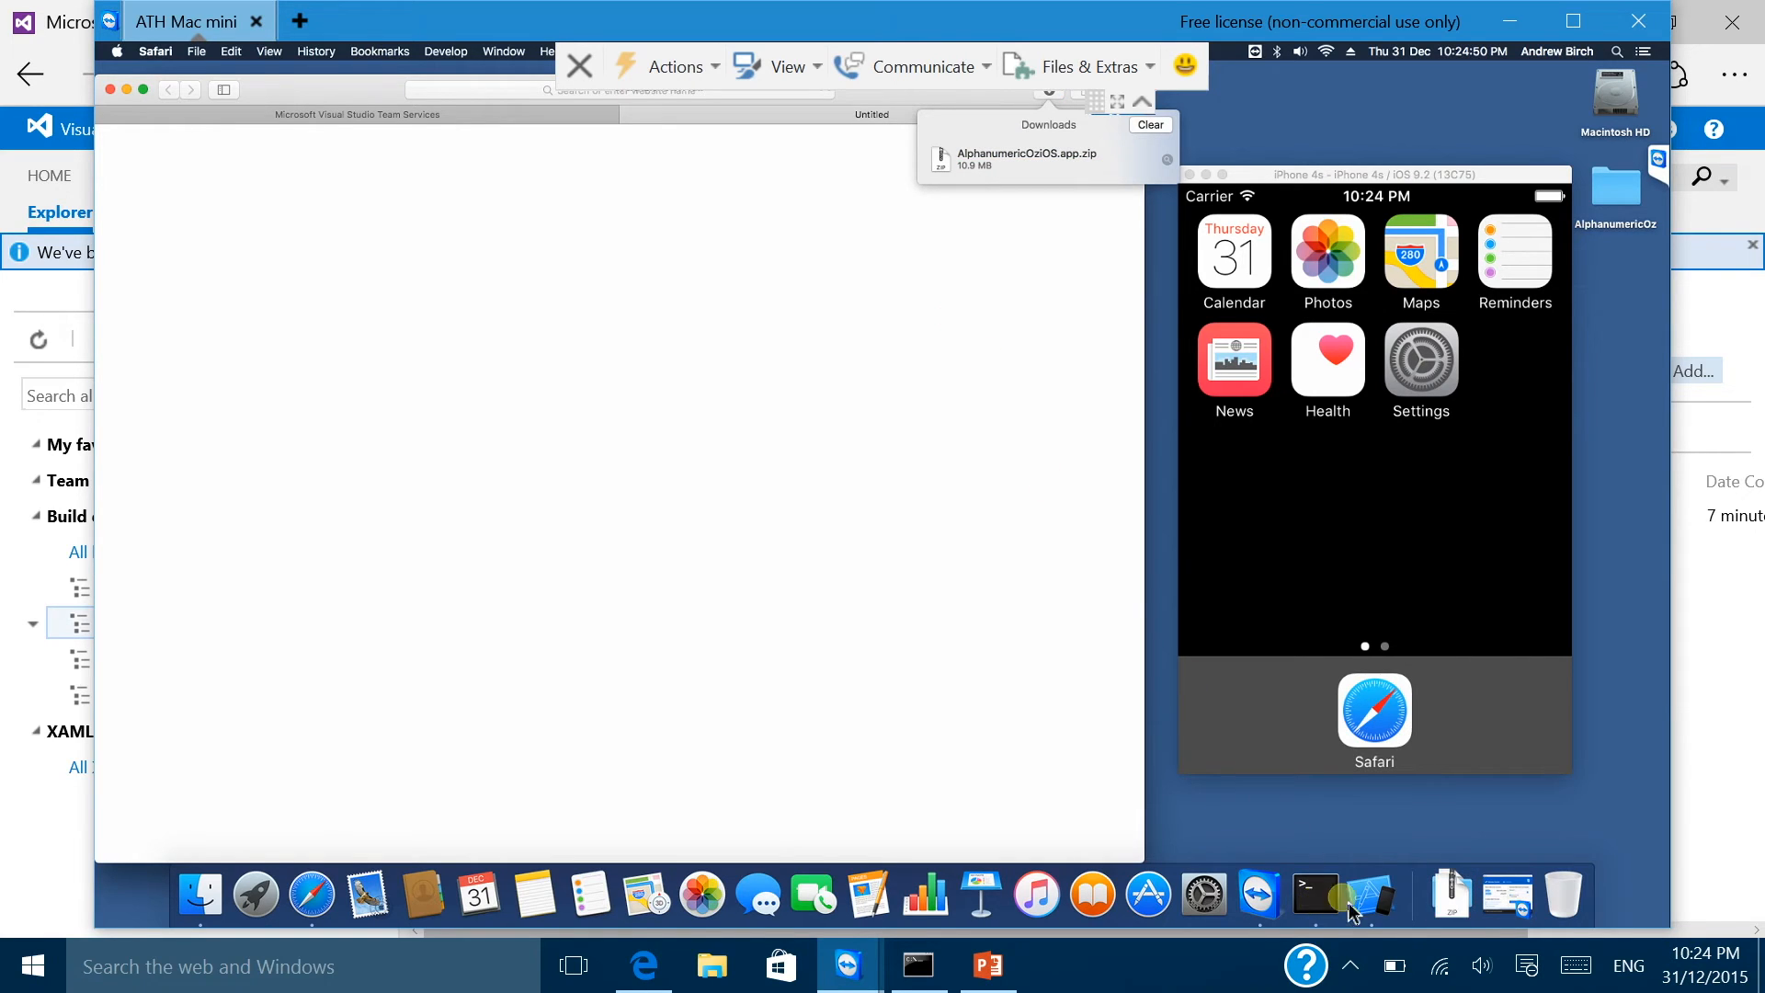
{"action": "left_click", "coordinate": [1474, 912]}
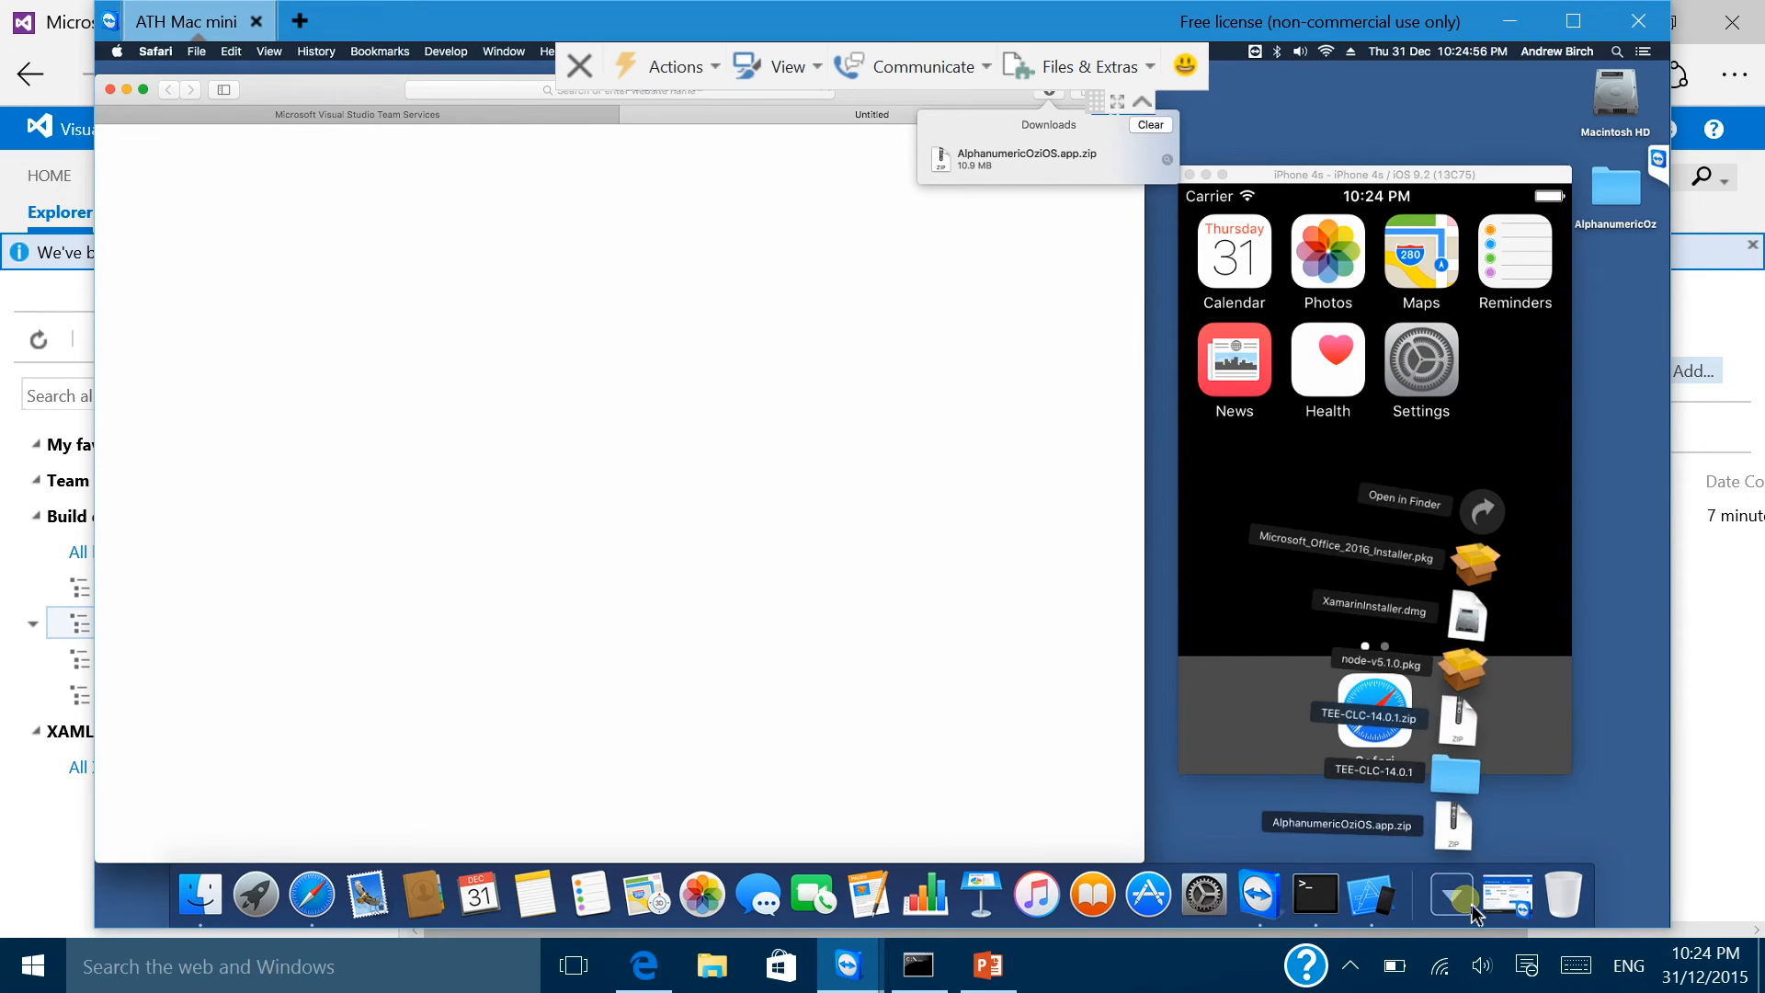
{"action": "left_click", "coordinate": [1470, 849]}
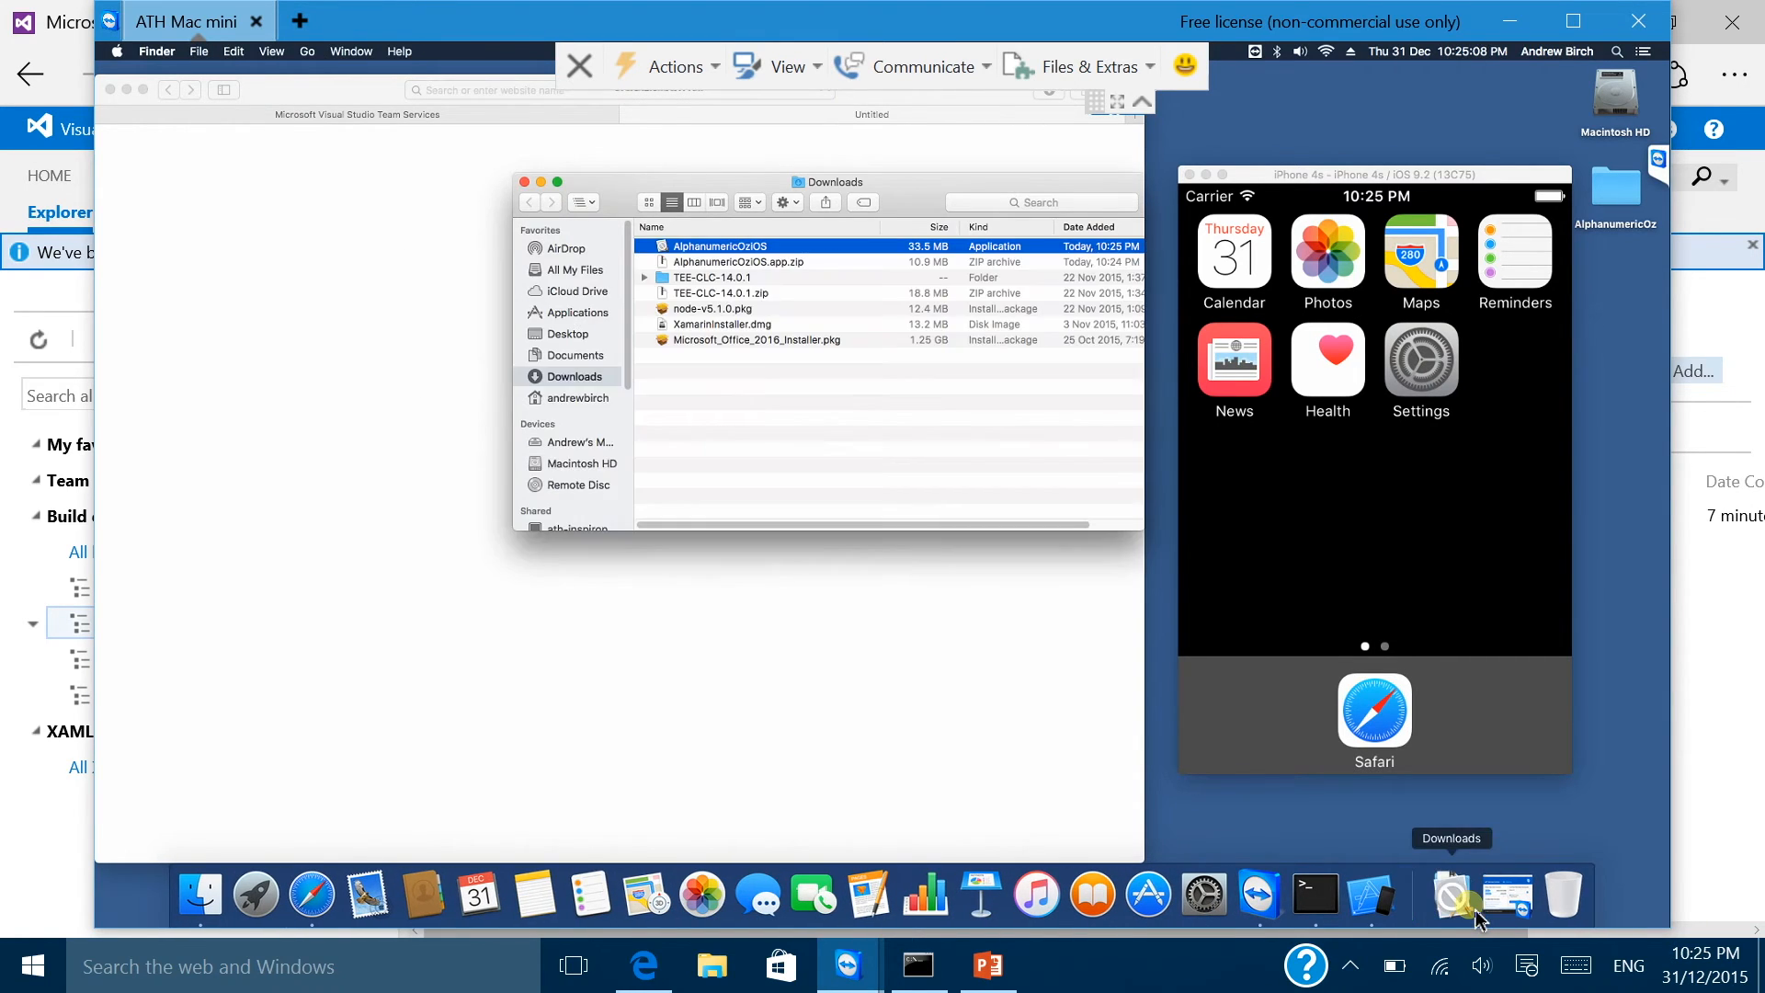
Step: Install the extracted app on the booted iOS simulator by running xcrun simctl install booted ./AlphanumericOziOS.app in the Downloads Terminal window
{"action": "left_click", "coordinate": [1370, 924]}
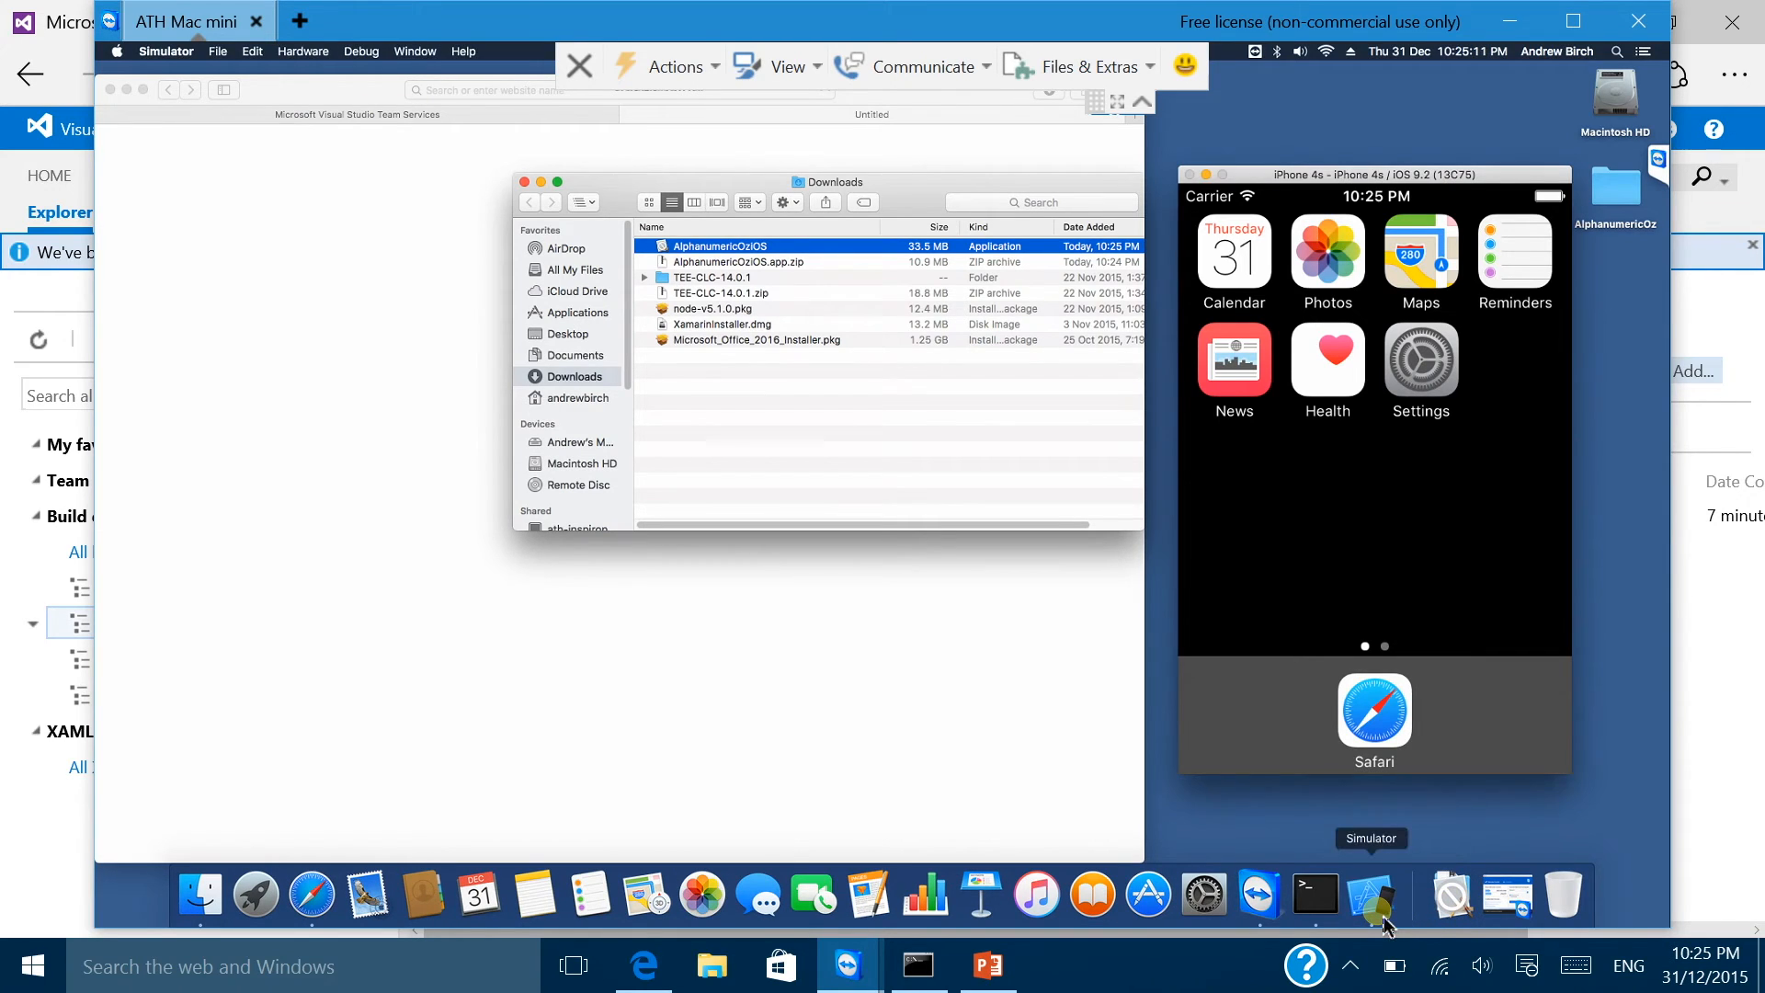
{"action": "left_click", "coordinate": [1333, 919]}
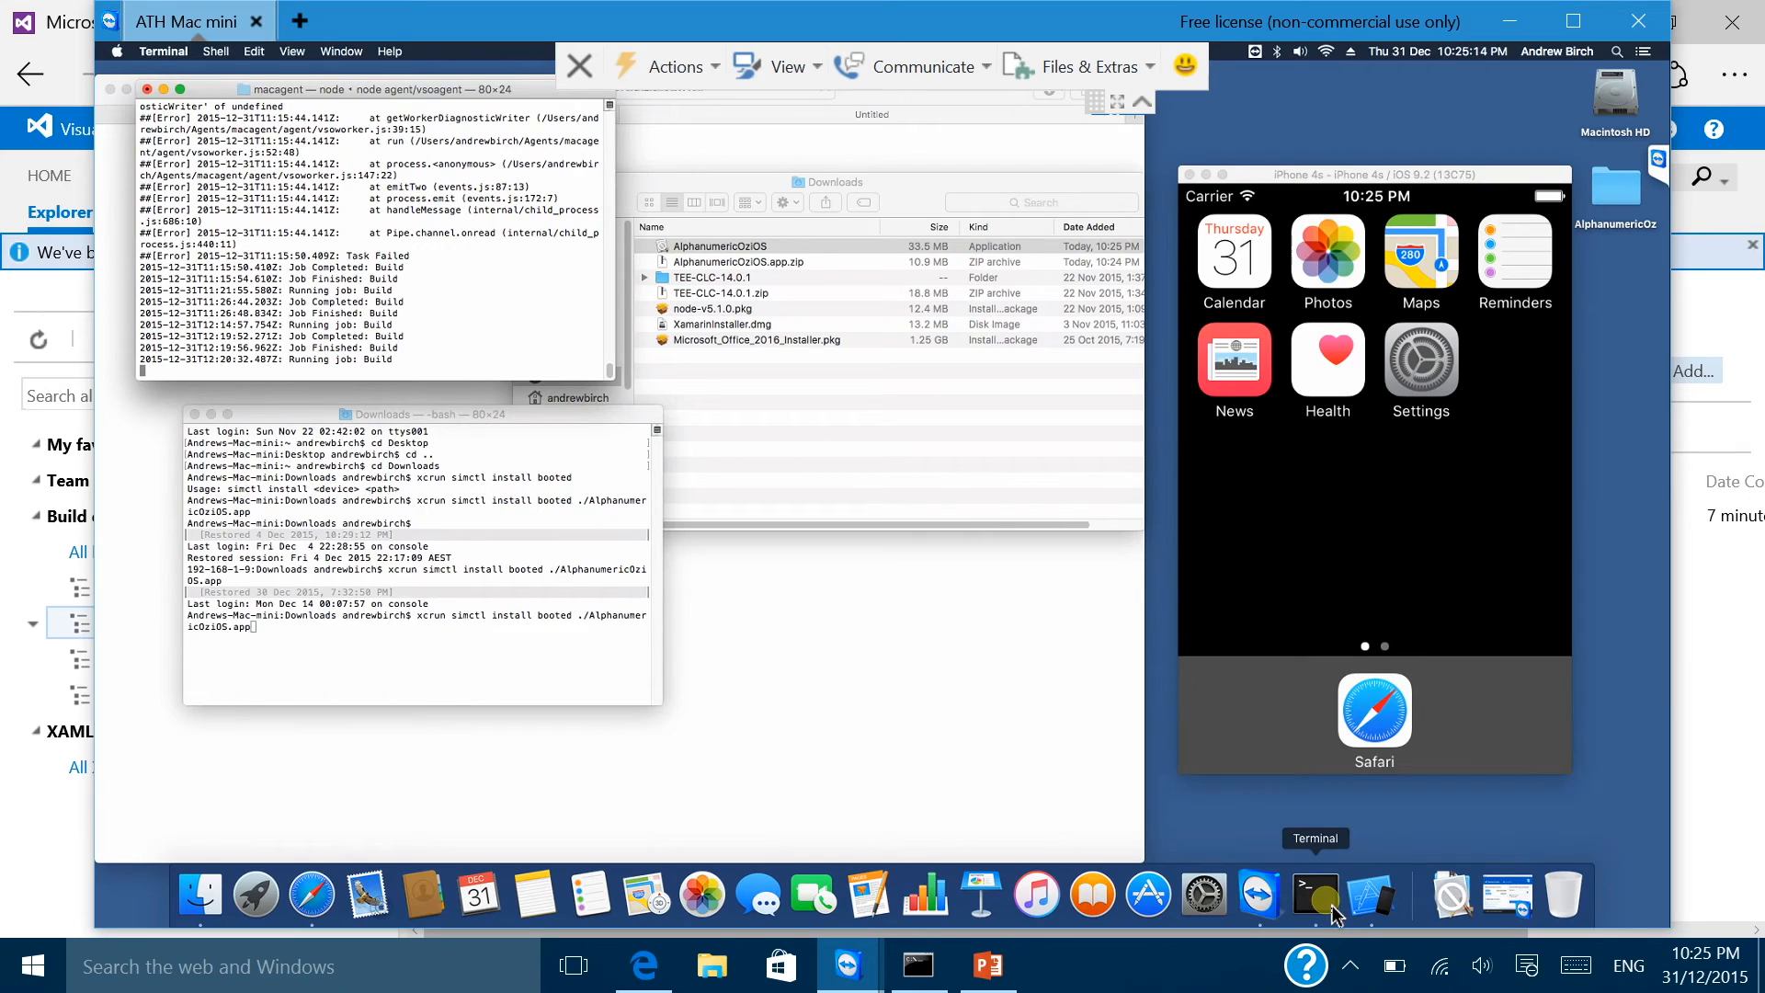
{"action": "left_click", "coordinate": [579, 675]}
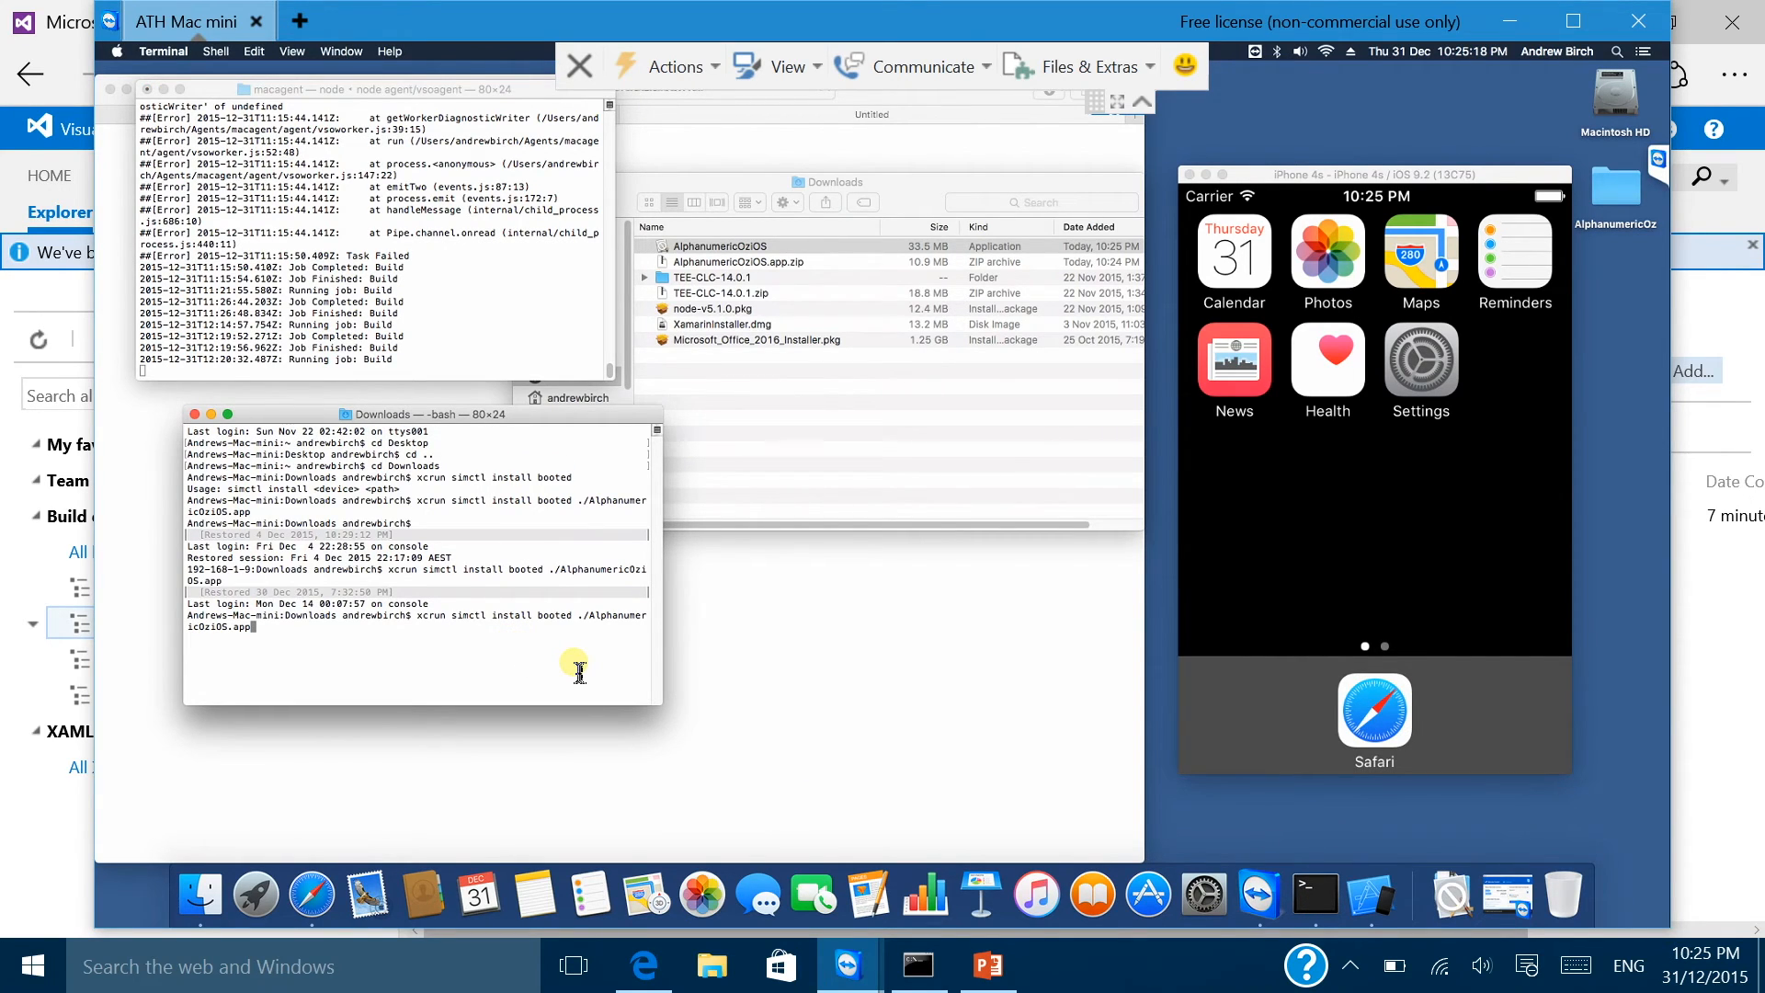
{"action": "key", "text": "Return"}
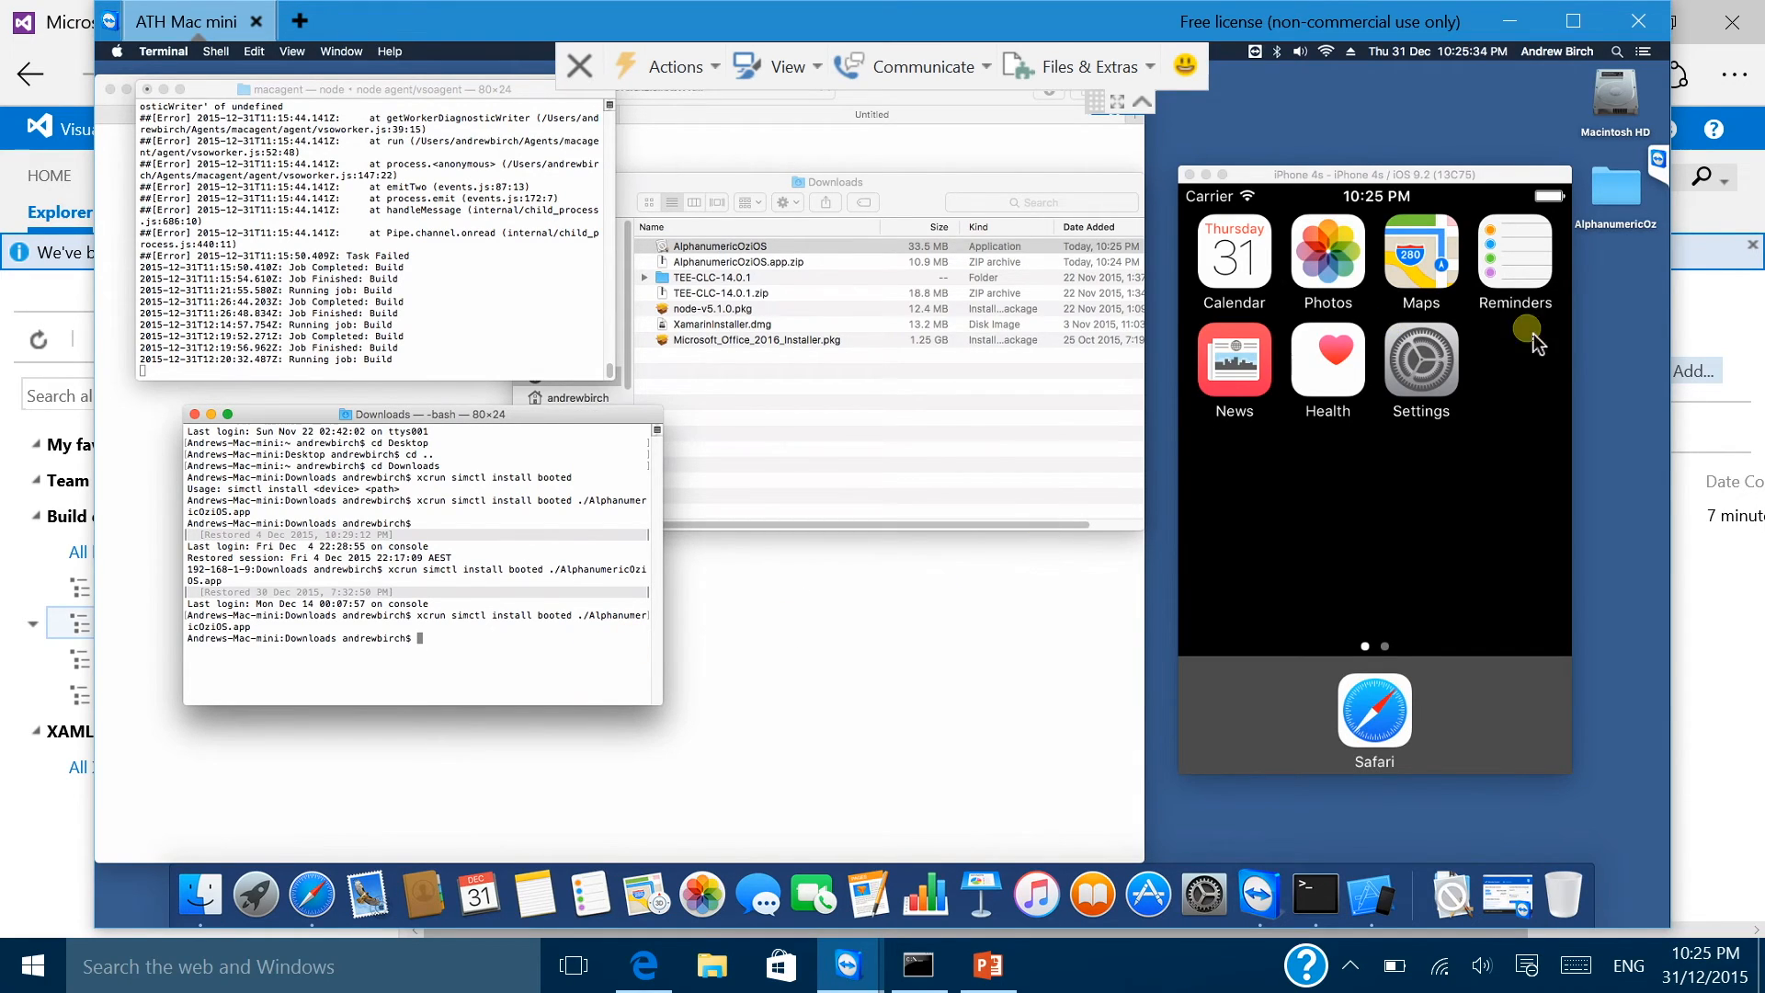
Step: Launch AlphanumericOz in the iPhone 4s simulator, look through its routes, view the Metroad 2 route details, and return to the route list
{"action": "left_click", "coordinate": [1218, 501]}
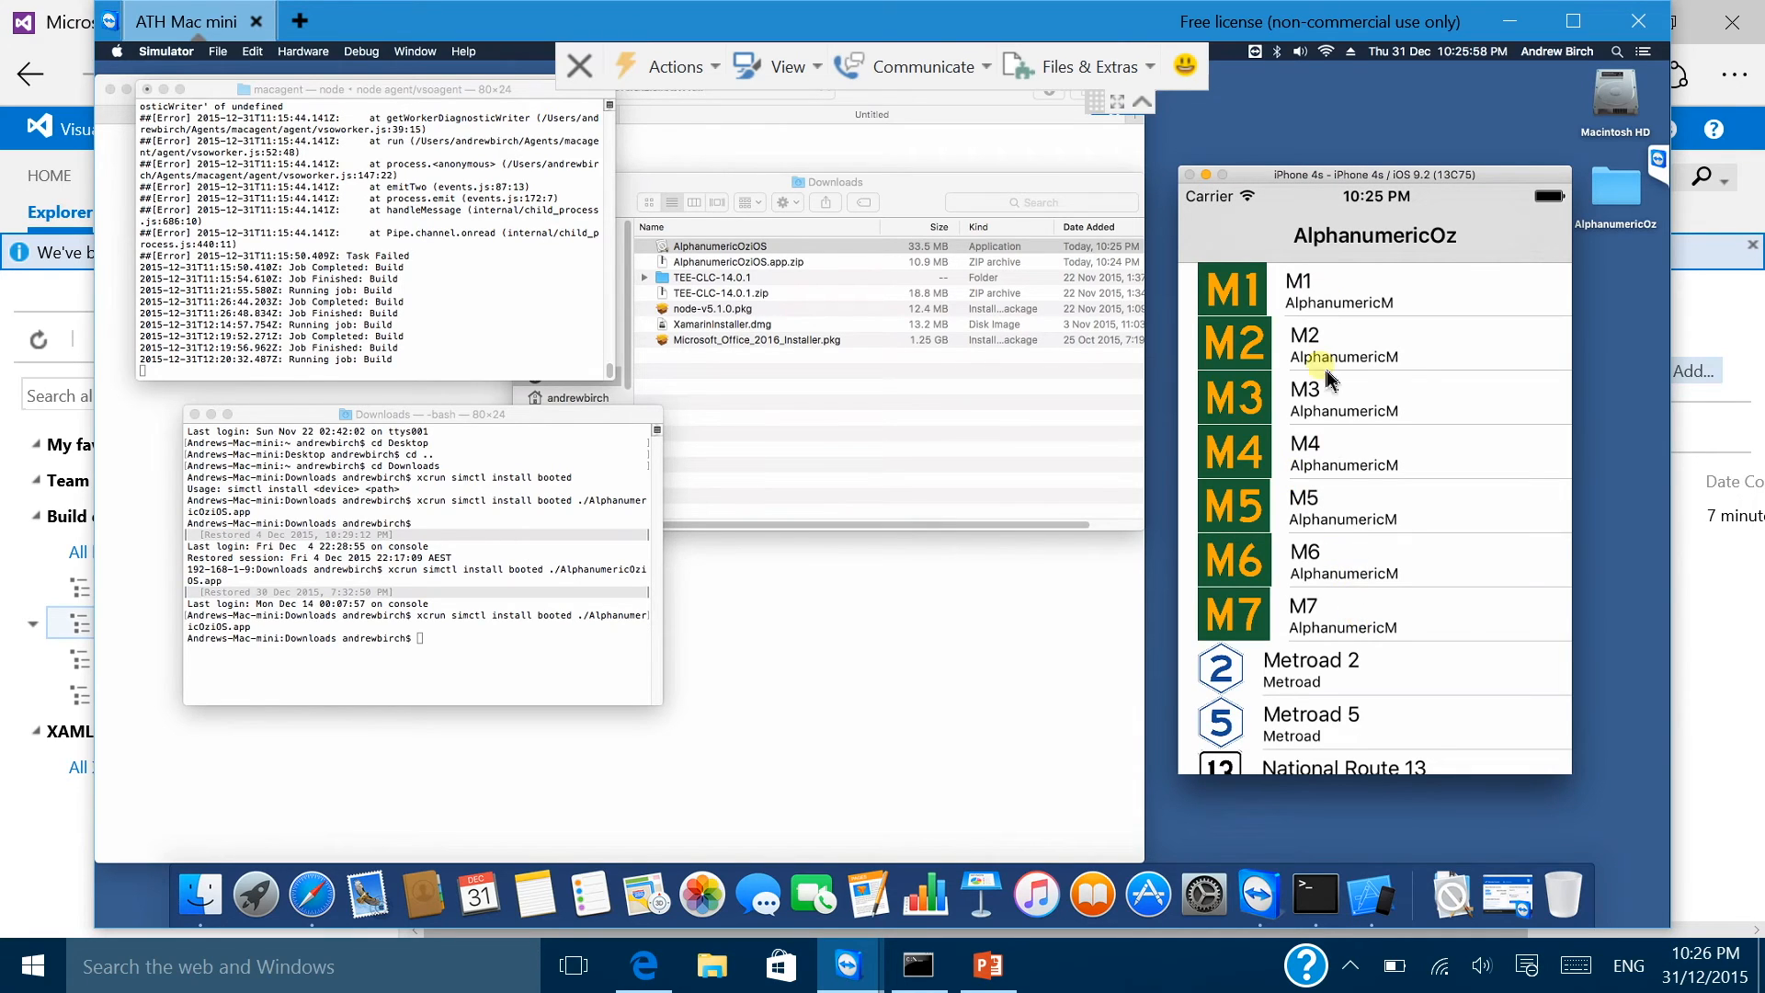
{"action": "scroll", "coordinate": [1328, 614], "scroll_direction": "down", "scroll_amount": 5}
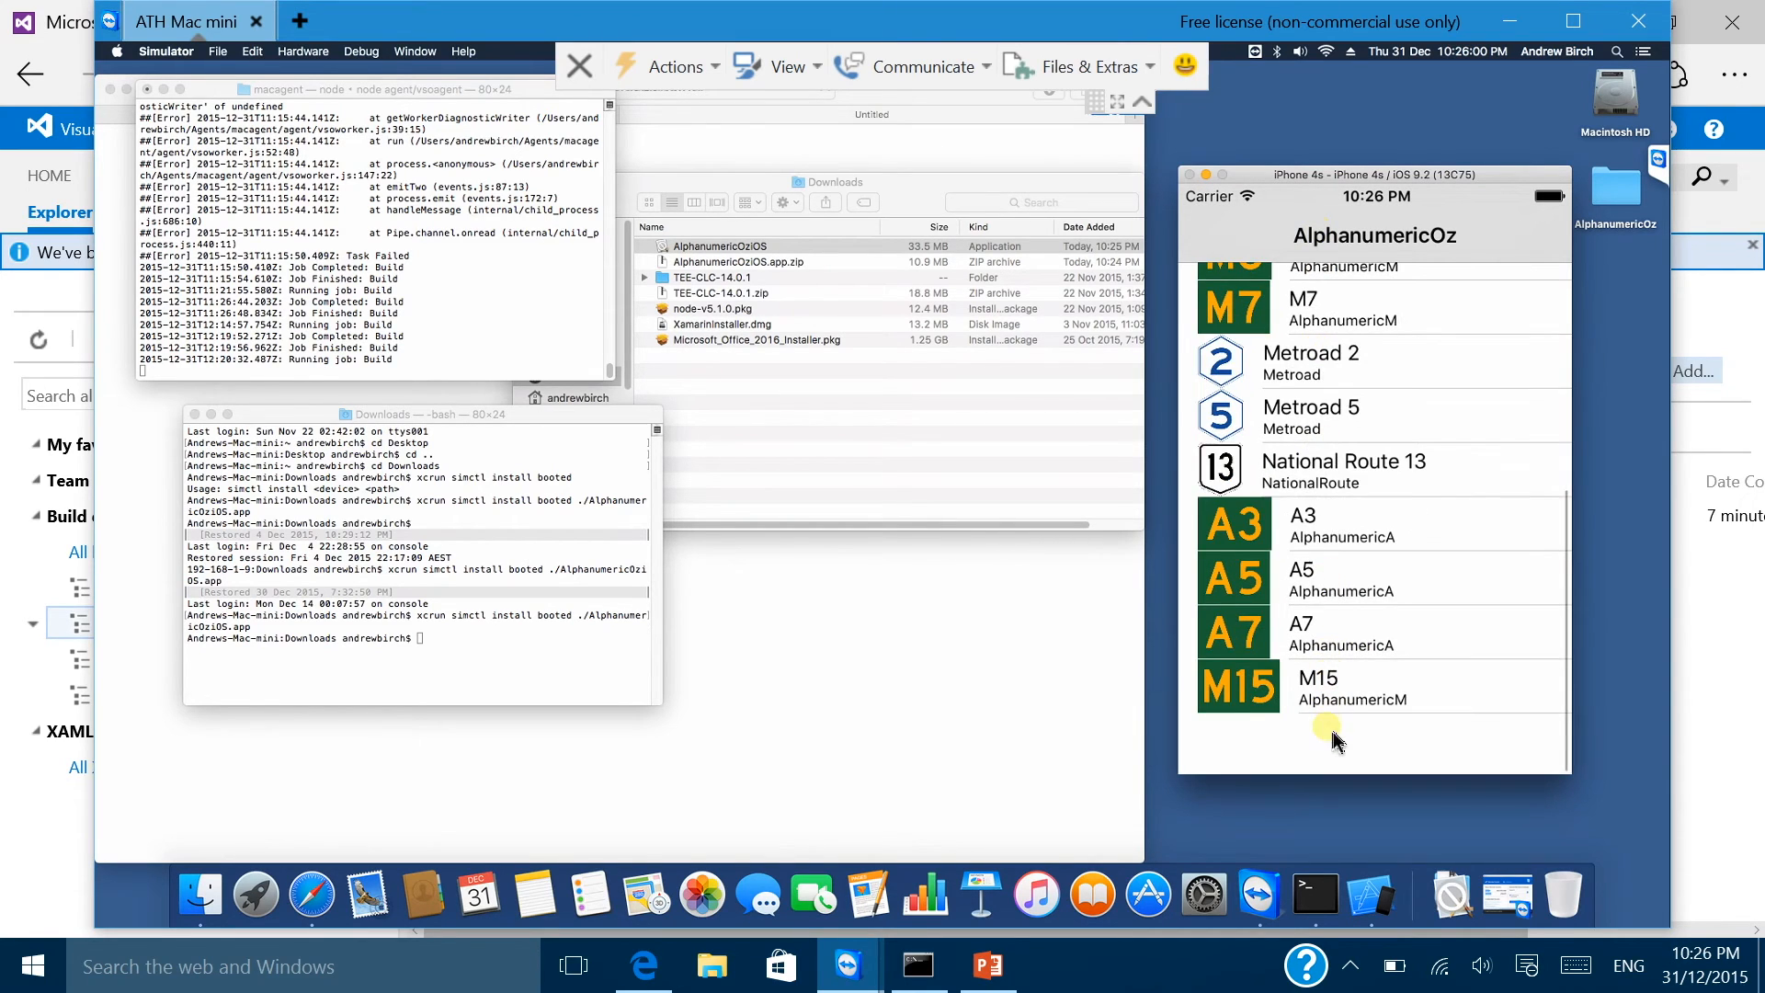
{"action": "scroll", "coordinate": [1333, 735], "scroll_direction": "up", "scroll_amount": 5}
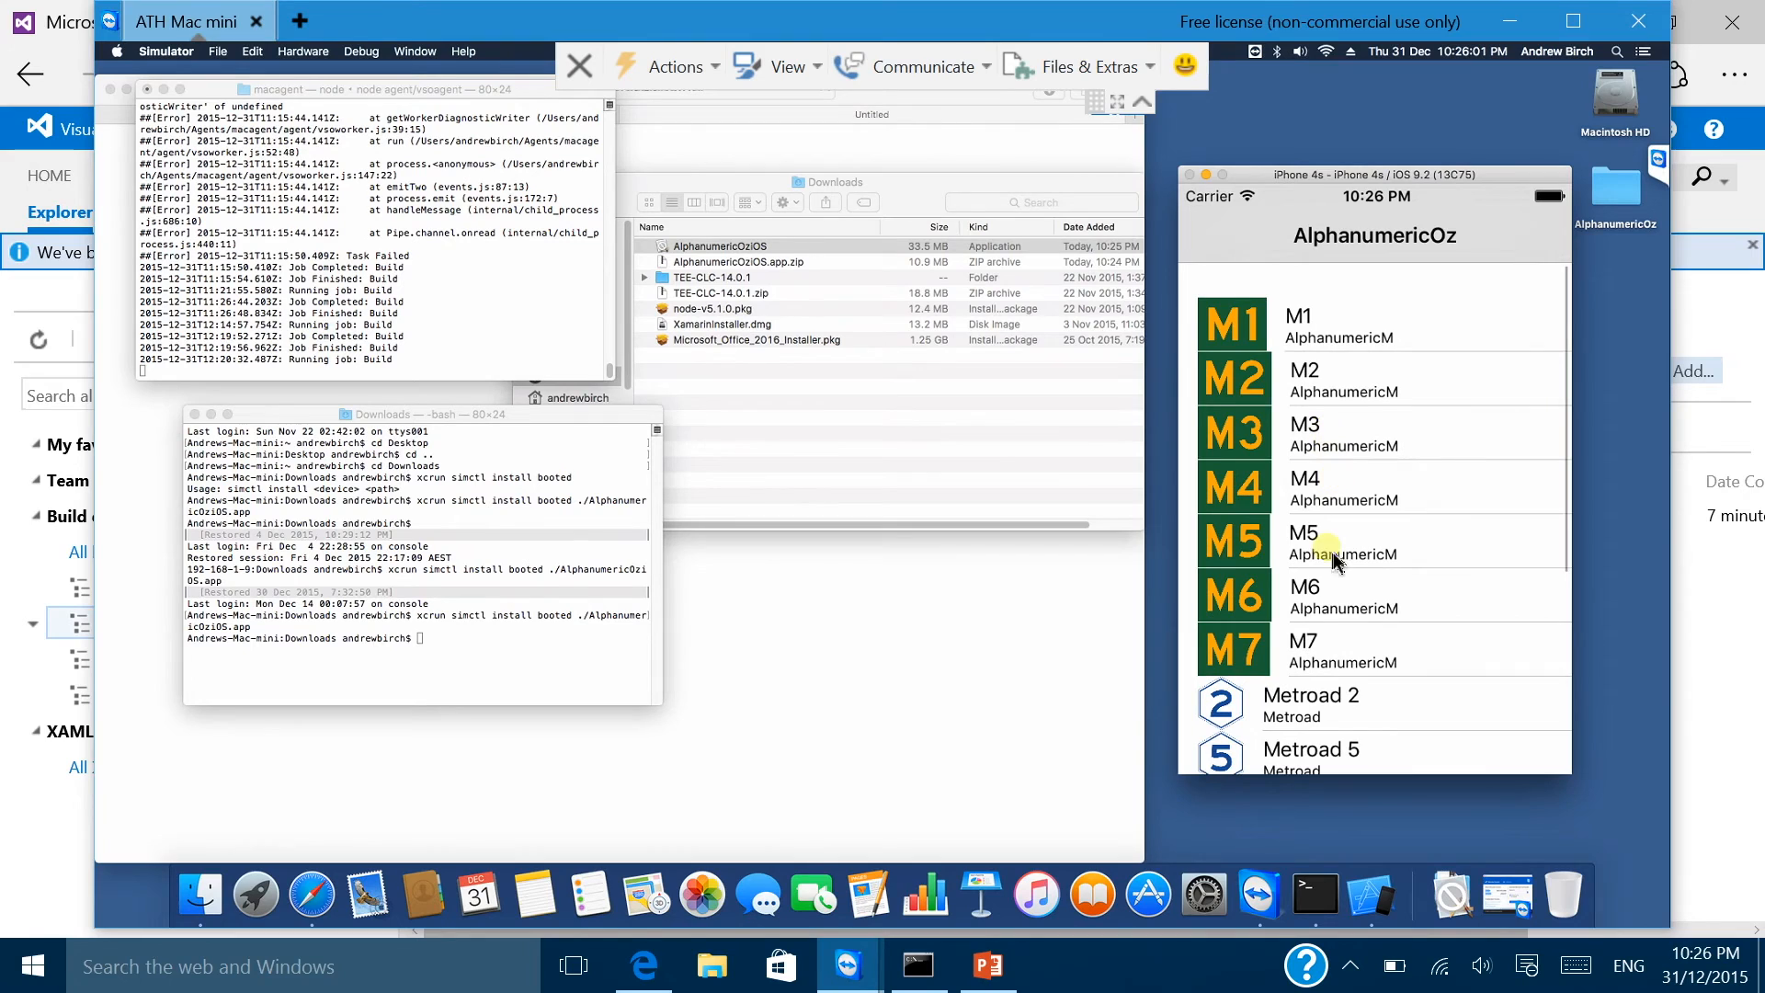
{"action": "left_click_drag", "start_coordinate": [1319, 693], "coordinate": [1319, 660]}
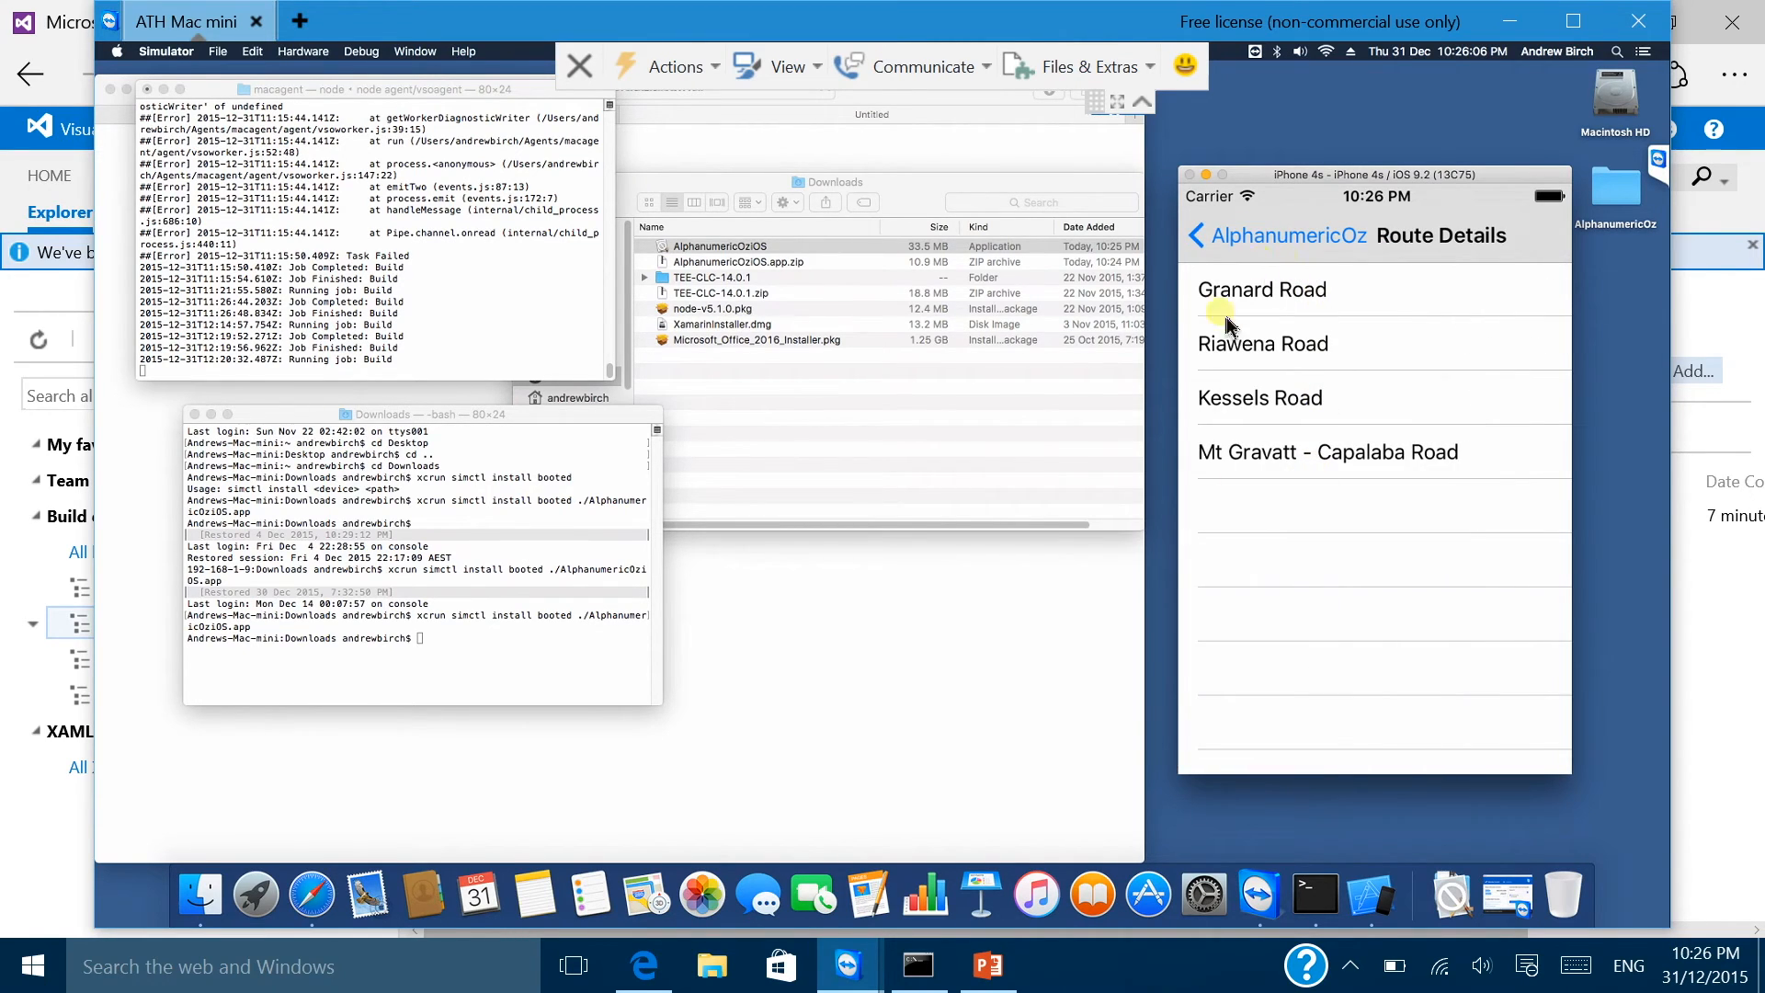
{"action": "left_click", "coordinate": [1300, 239]}
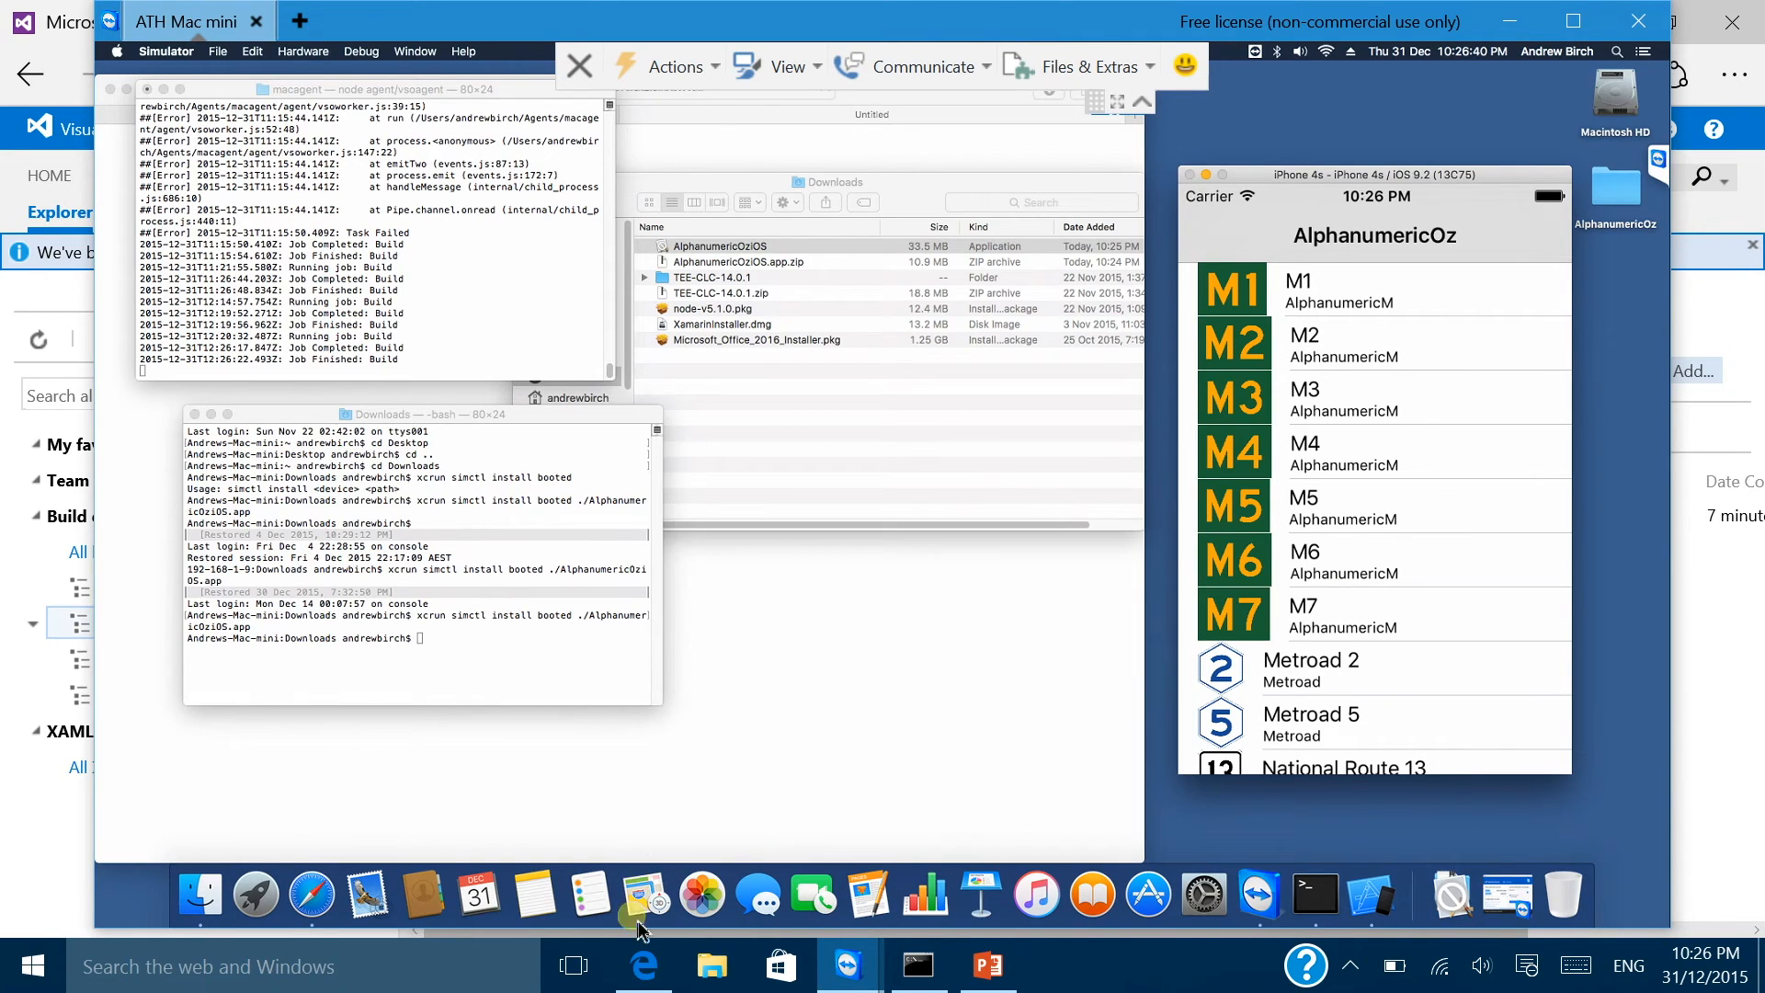
{"action": "left_click", "coordinate": [575, 965]}
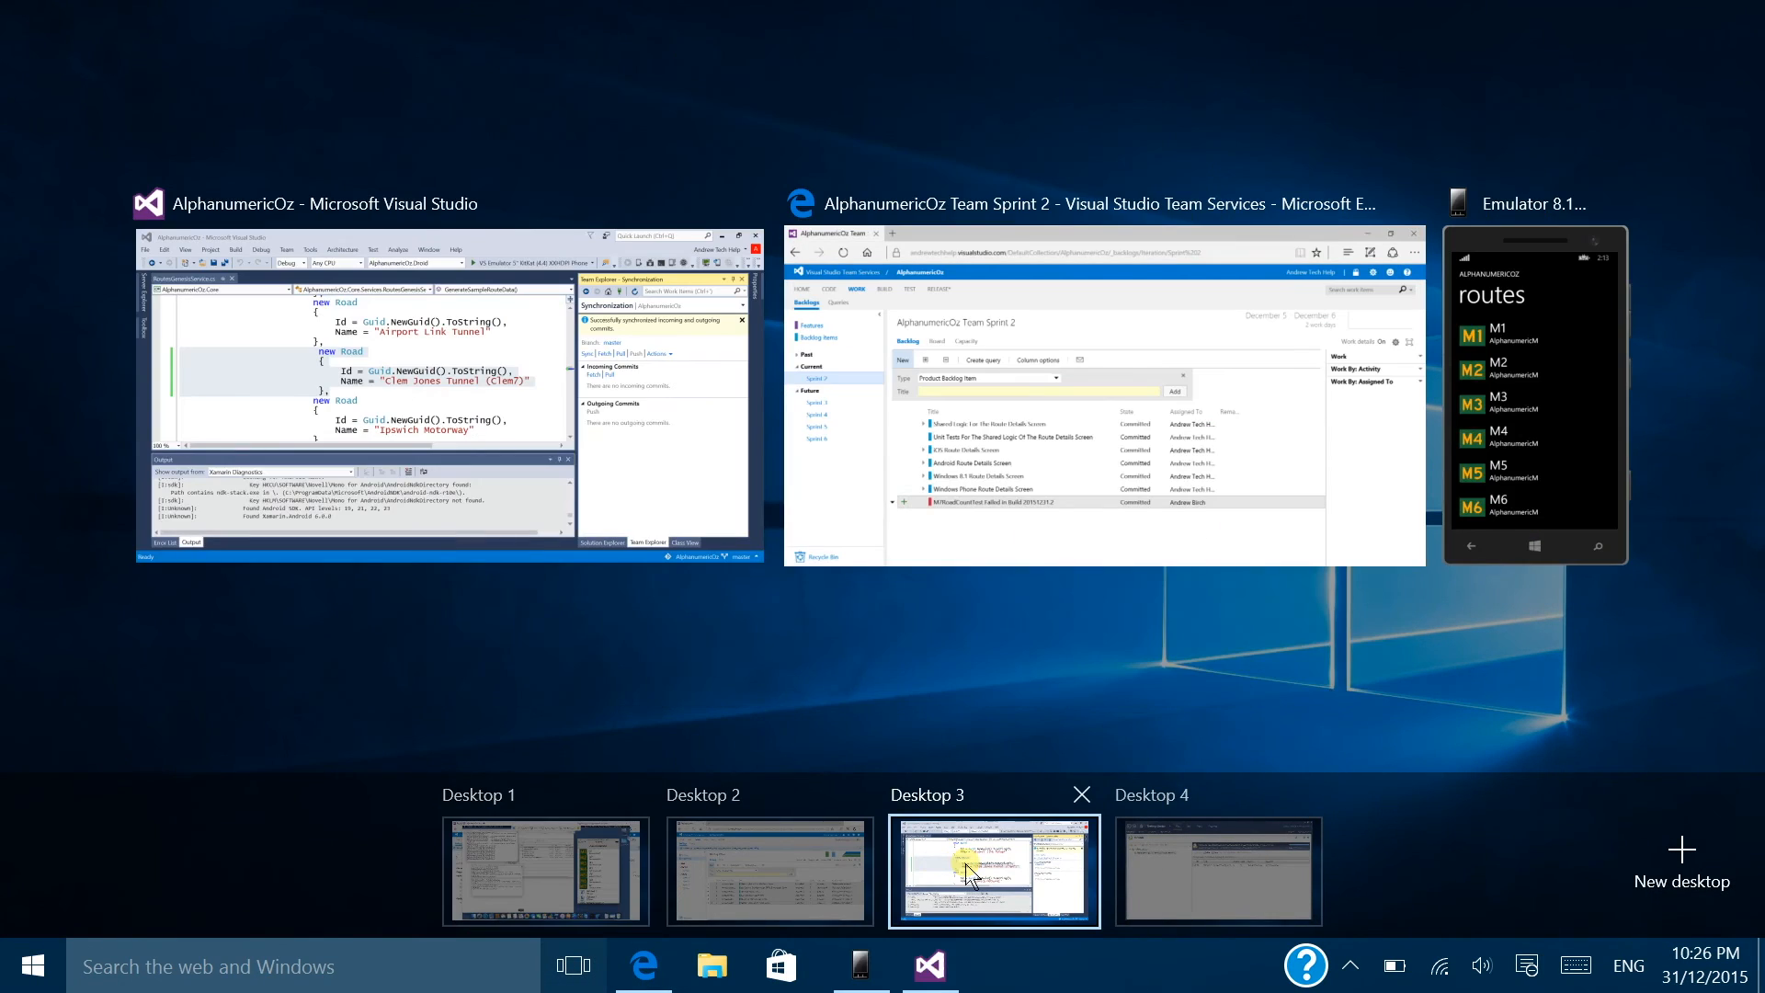
{"action": "left_click", "coordinate": [965, 863]}
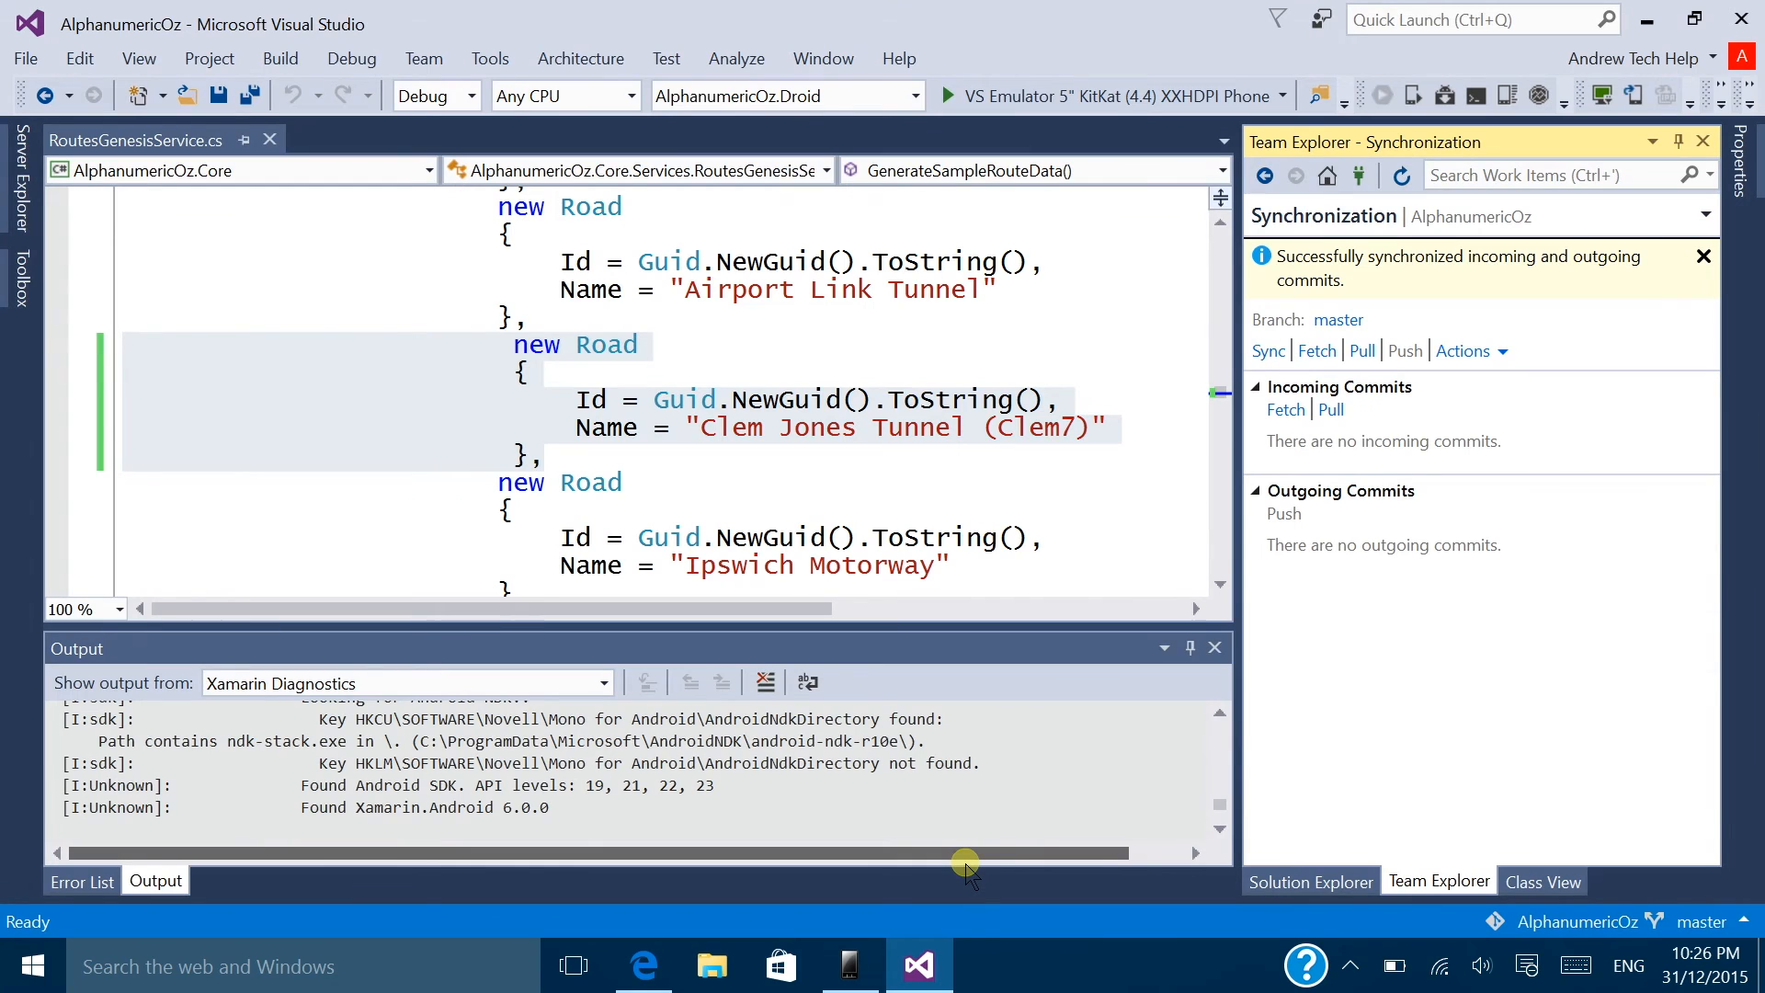
{"action": "left_click", "coordinate": [573, 965]}
{"action": "left_click", "coordinate": [1222, 867]}
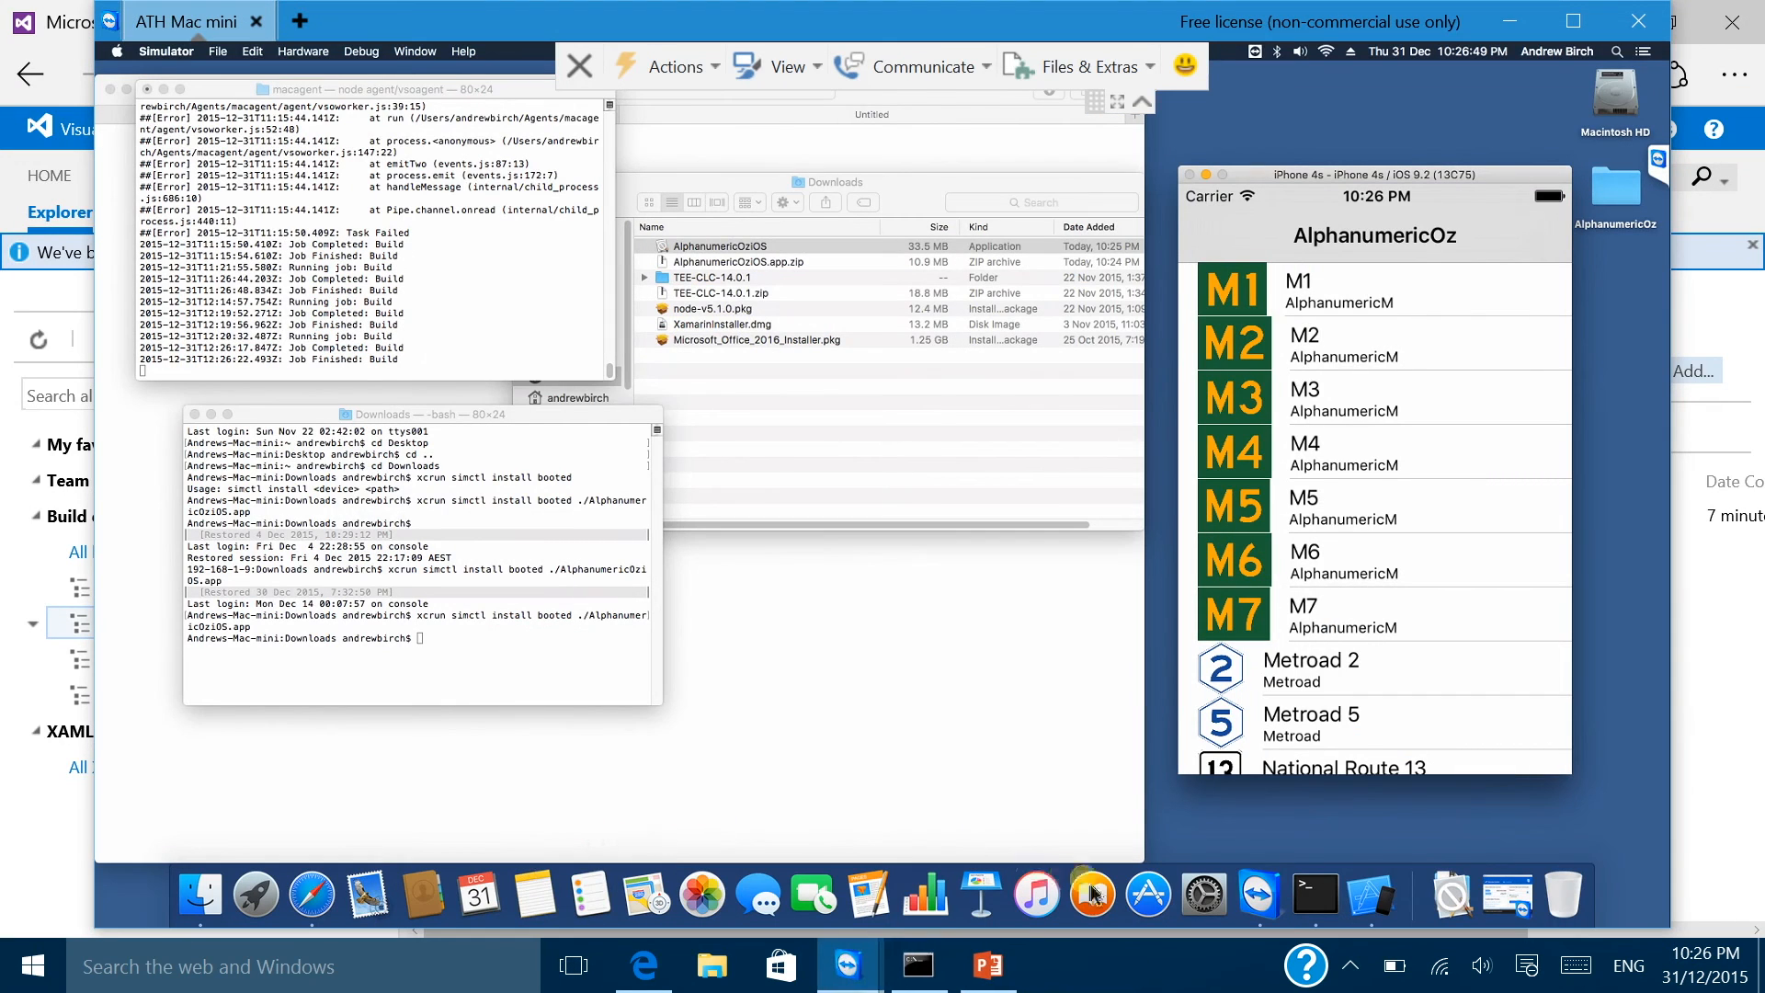
Step: Switch to the DDDBrisbane 2015 Presentation in PowerPoint, and present from the Test slide on to the Test Extension slide
{"action": "left_click", "coordinate": [989, 965]}
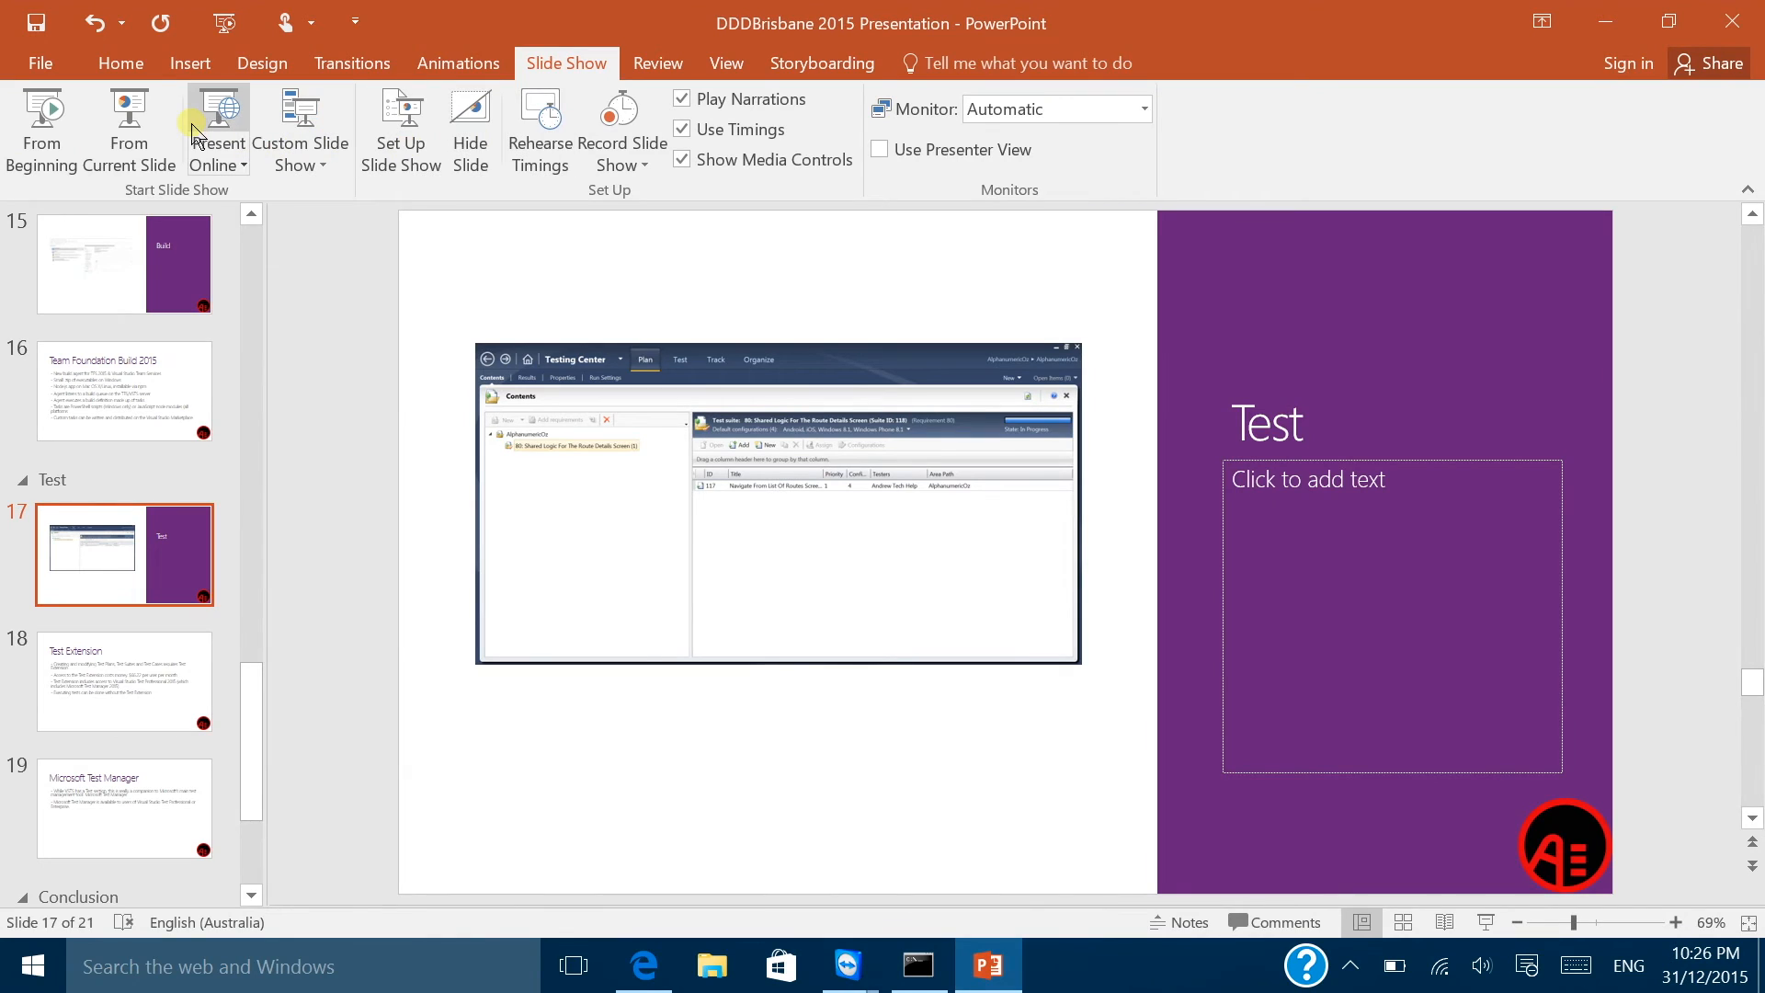
{"action": "left_click", "coordinate": [136, 125]}
{"action": "left_click", "coordinate": [143, 123]}
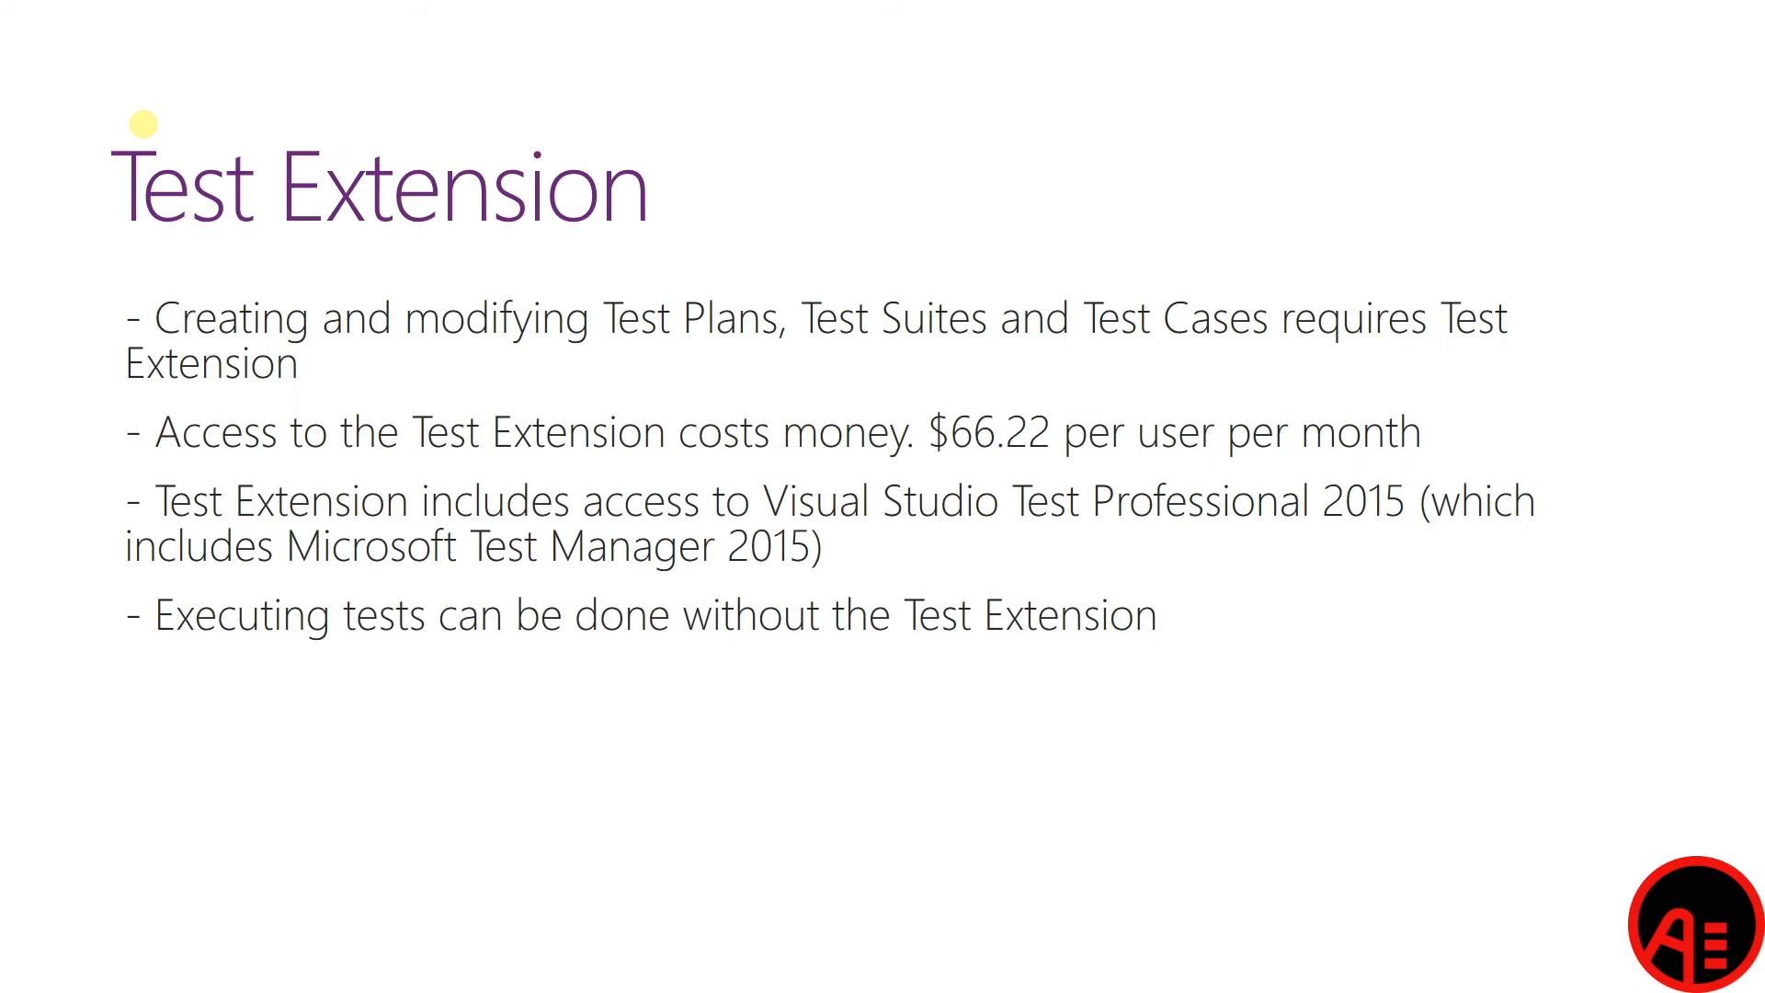
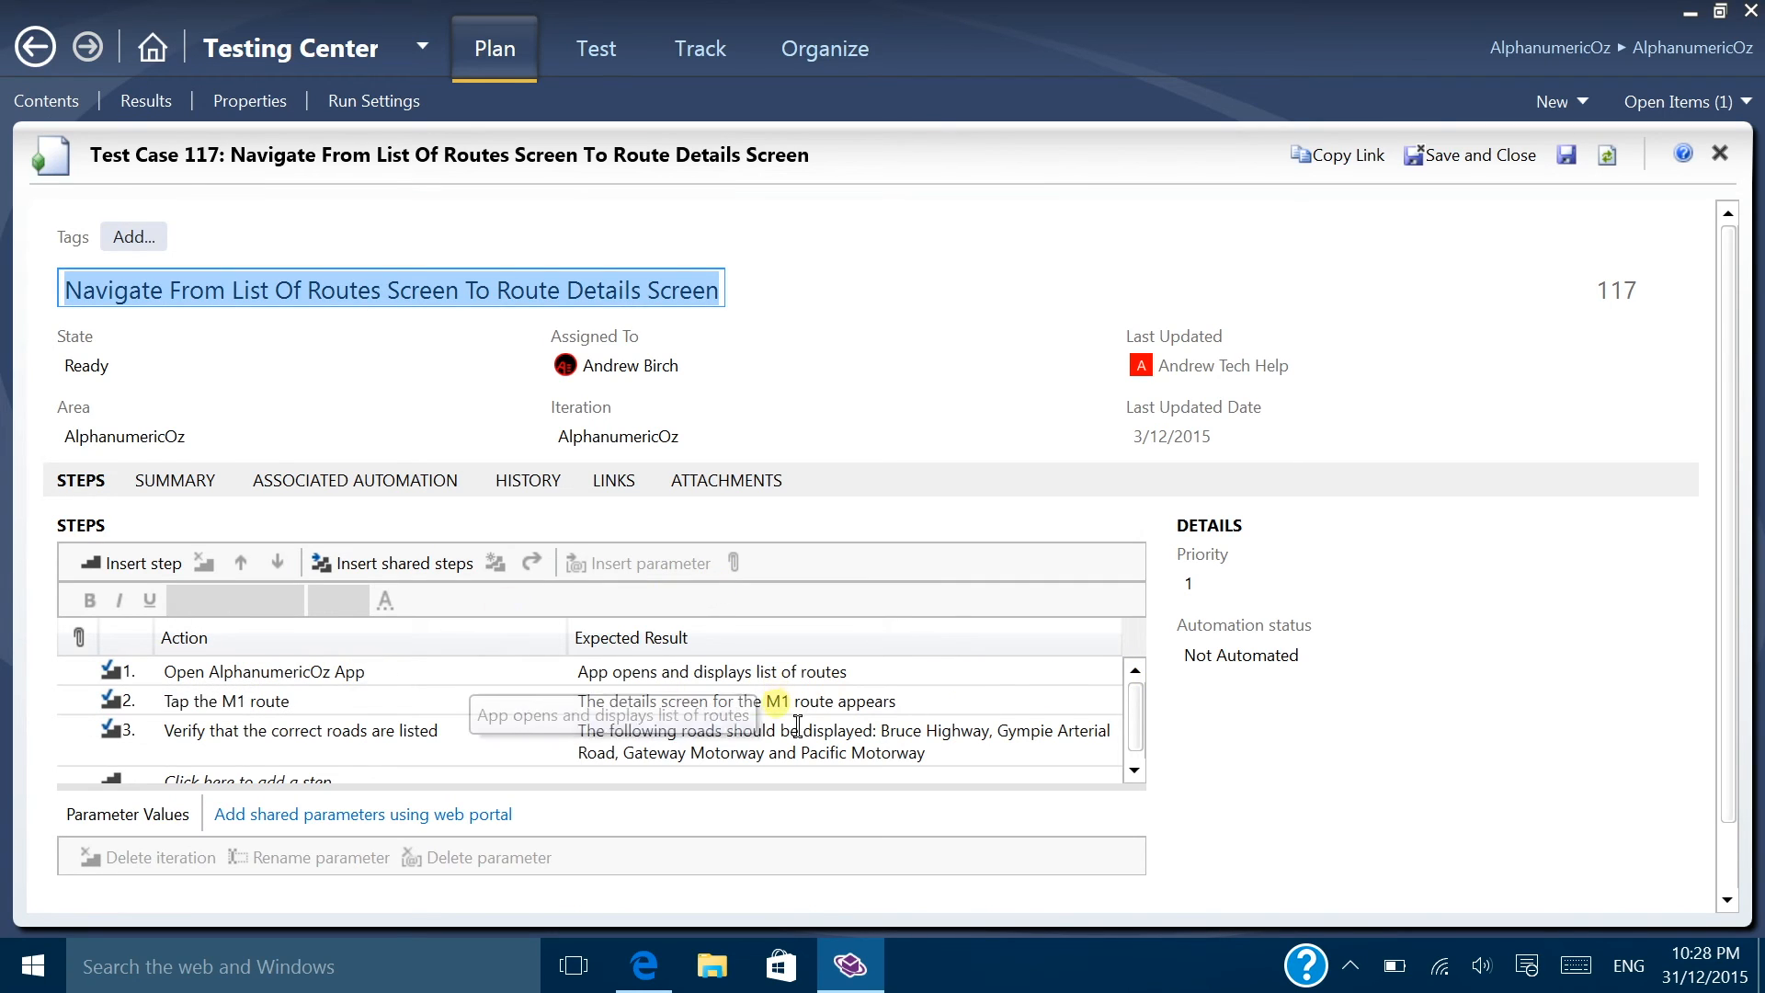
Step: Review the steps of test case 117 in Microsoft Test Manager, and examine its tester assignments for all four configurations without saving
{"action": "left_click_drag", "start_coordinate": [1133, 703], "coordinate": [1140, 740]}
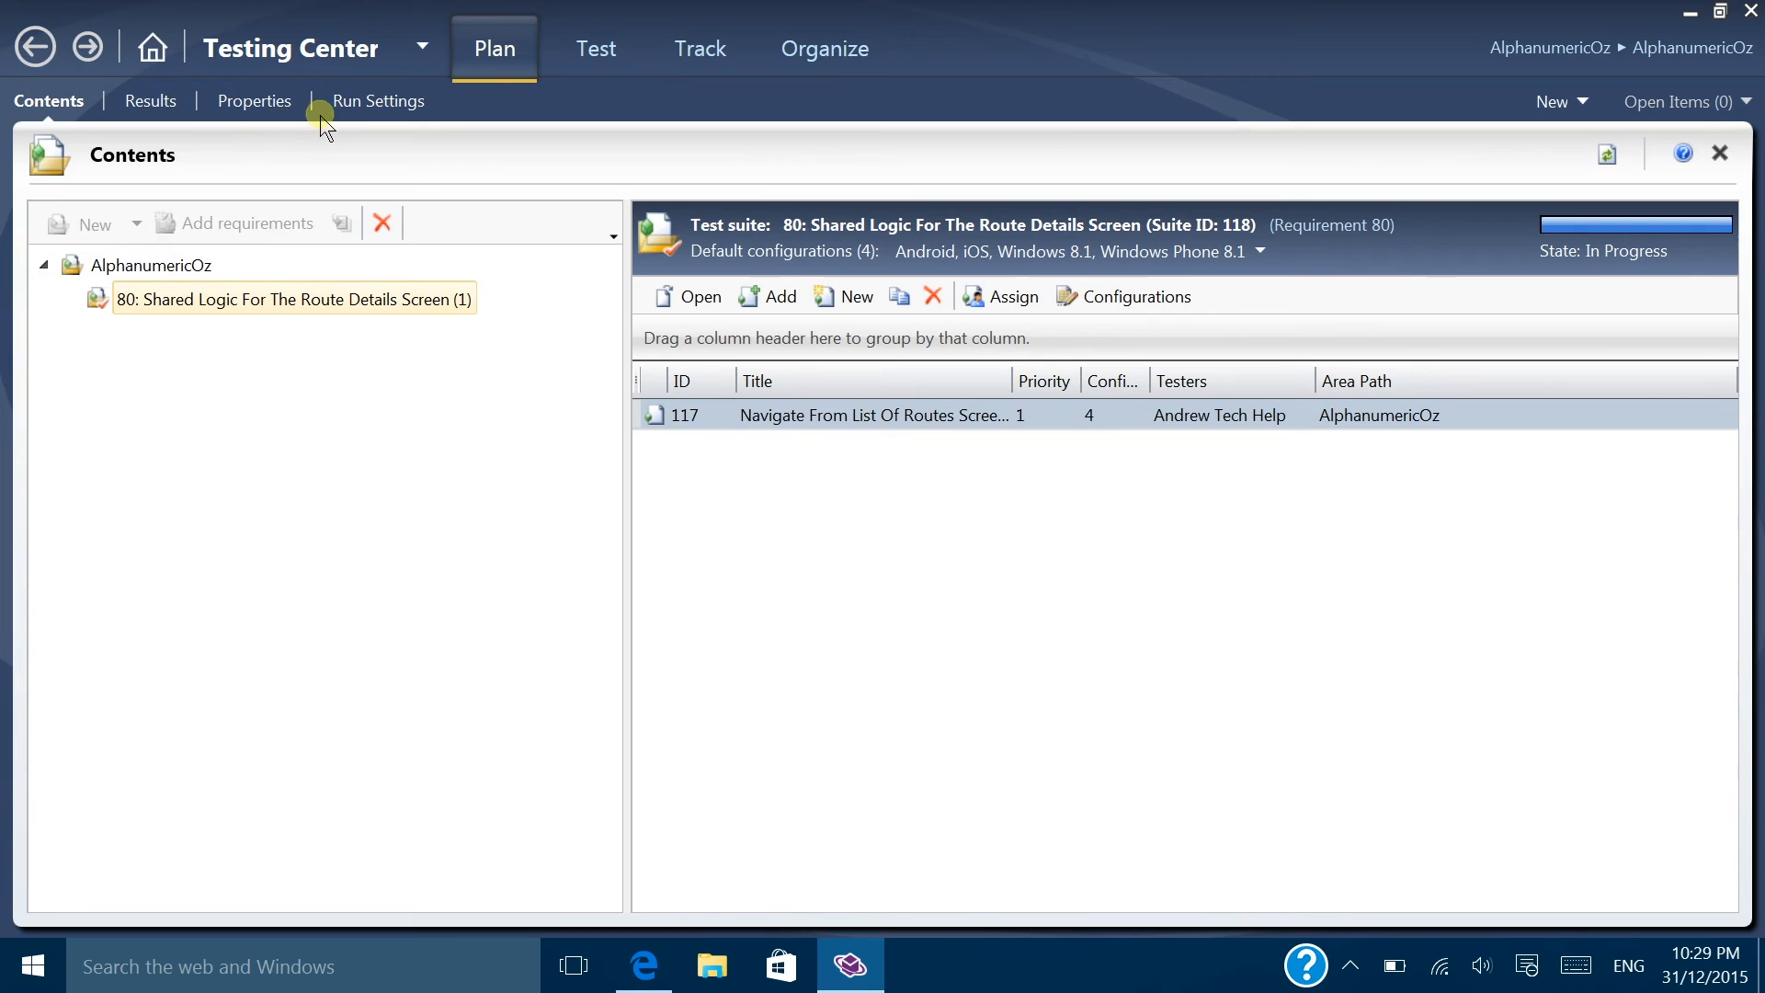
{"action": "left_click", "coordinate": [1013, 296]}
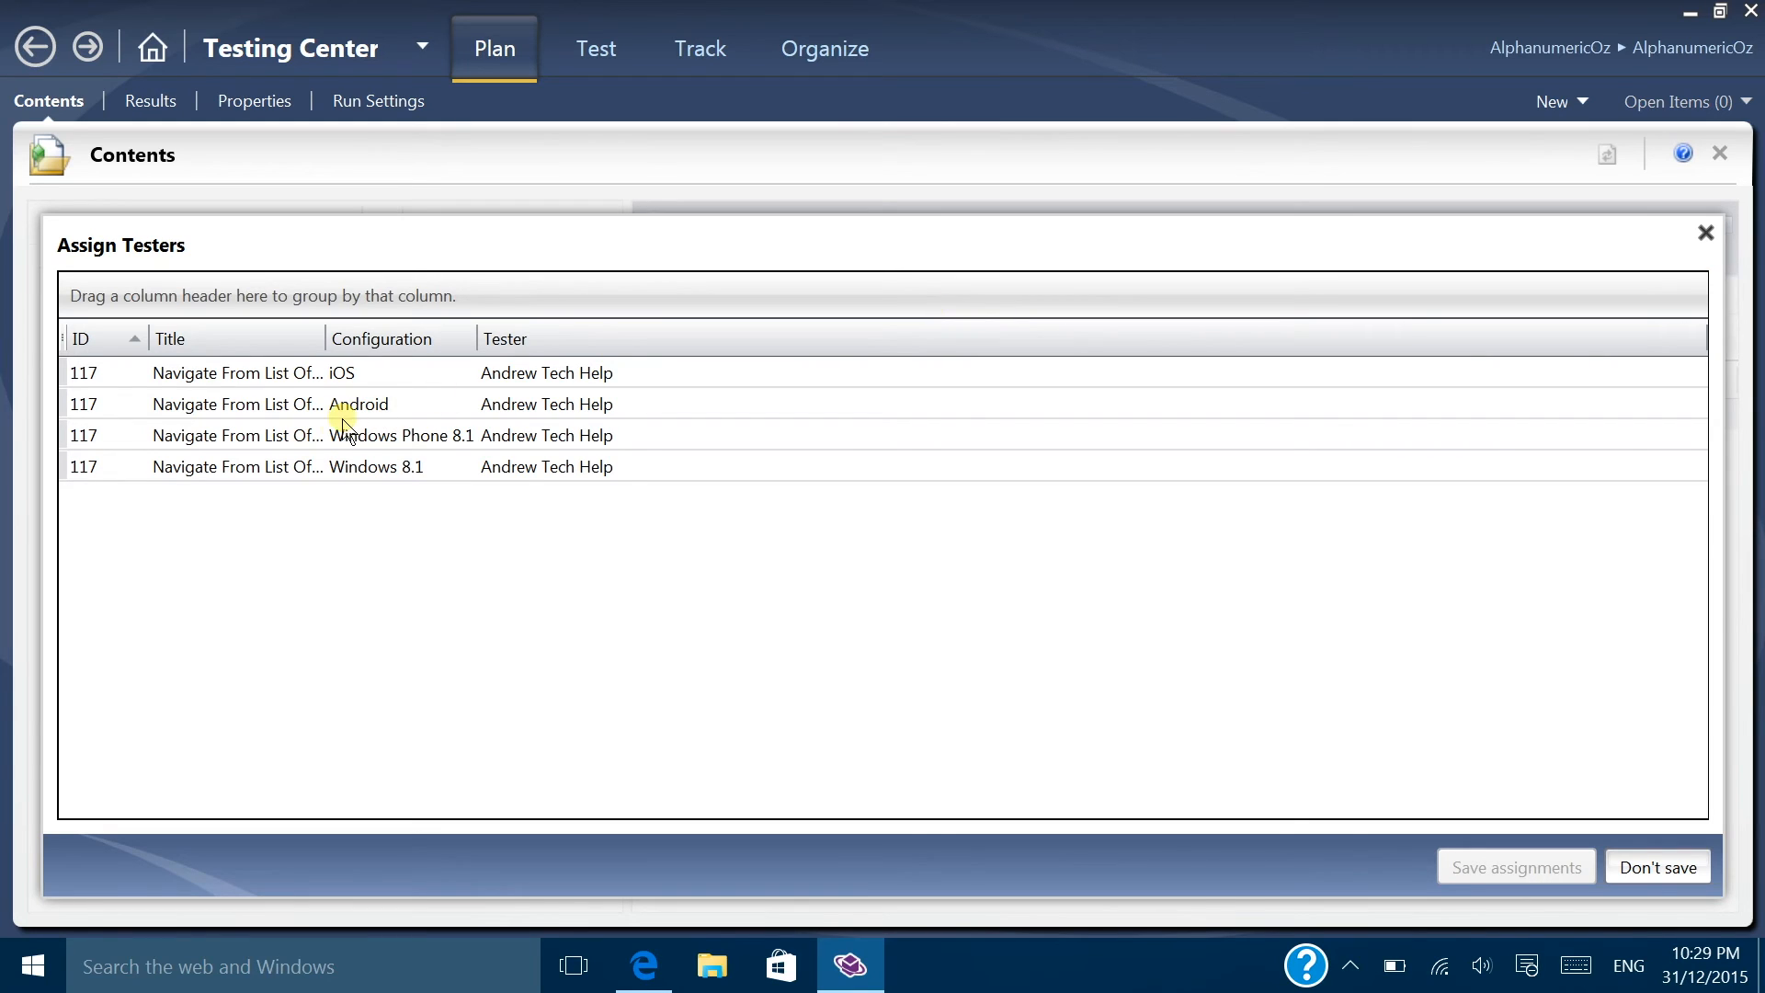
{"action": "left_click", "coordinate": [451, 373]}
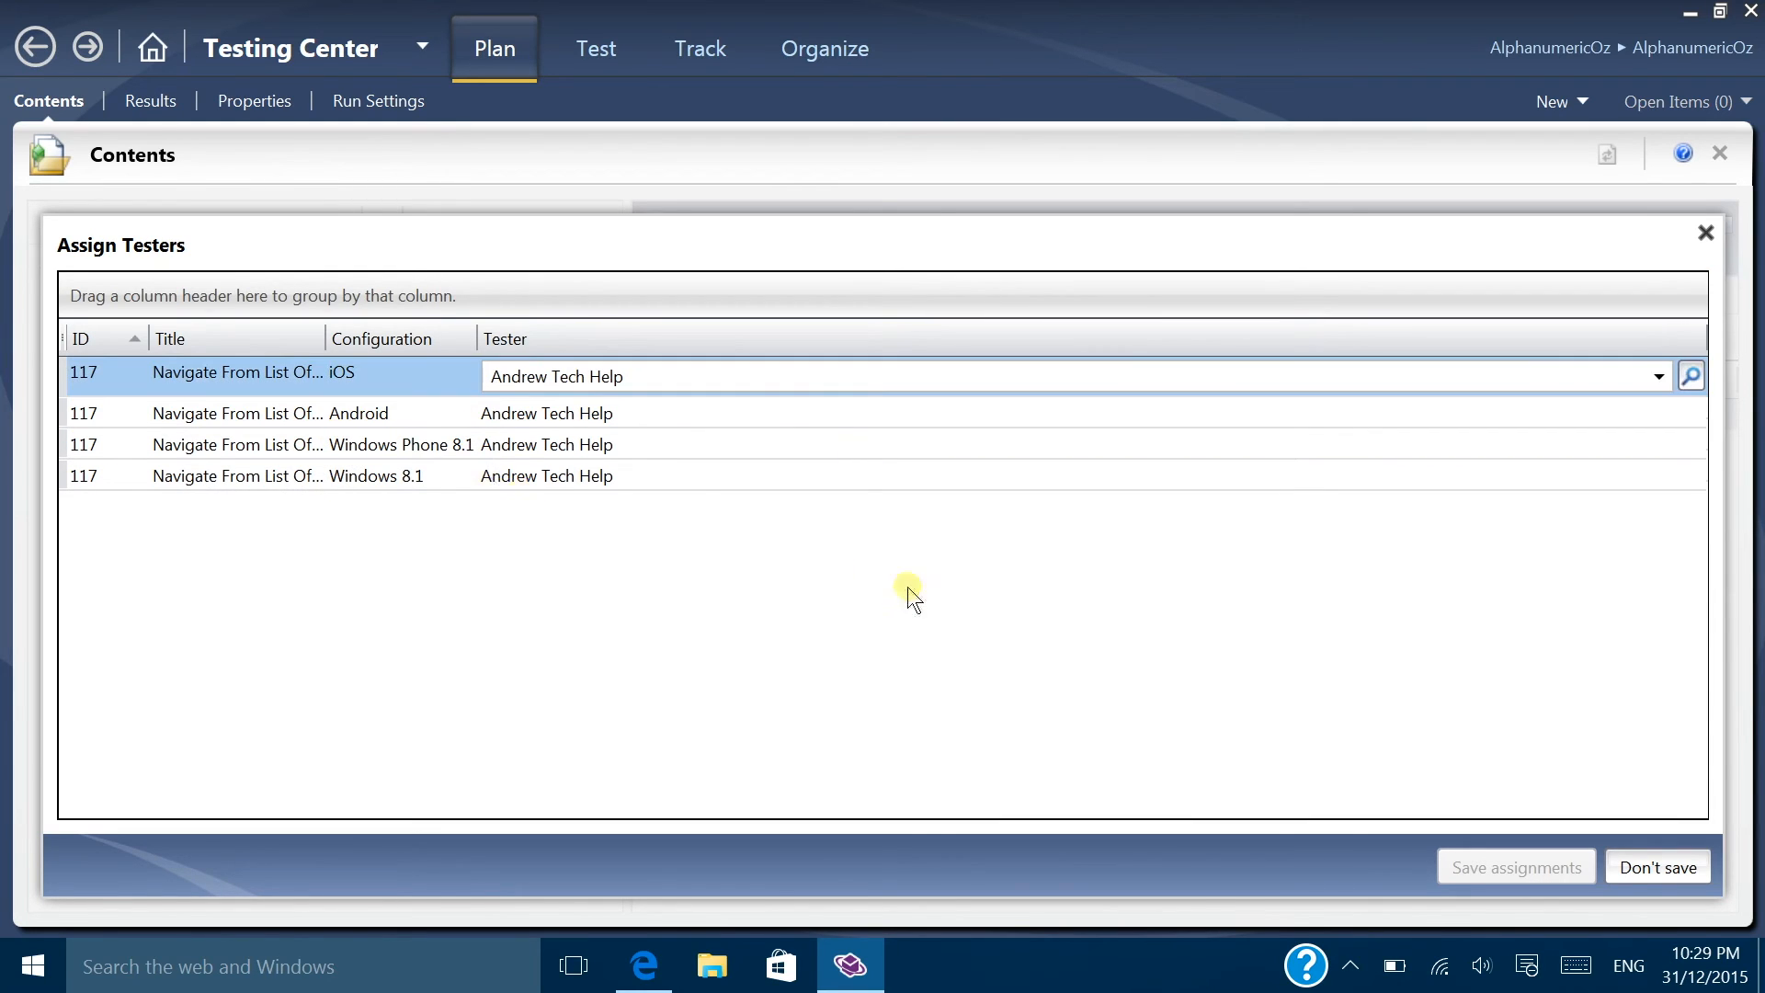
{"action": "left_click", "coordinate": [678, 475], "text": "shift"}
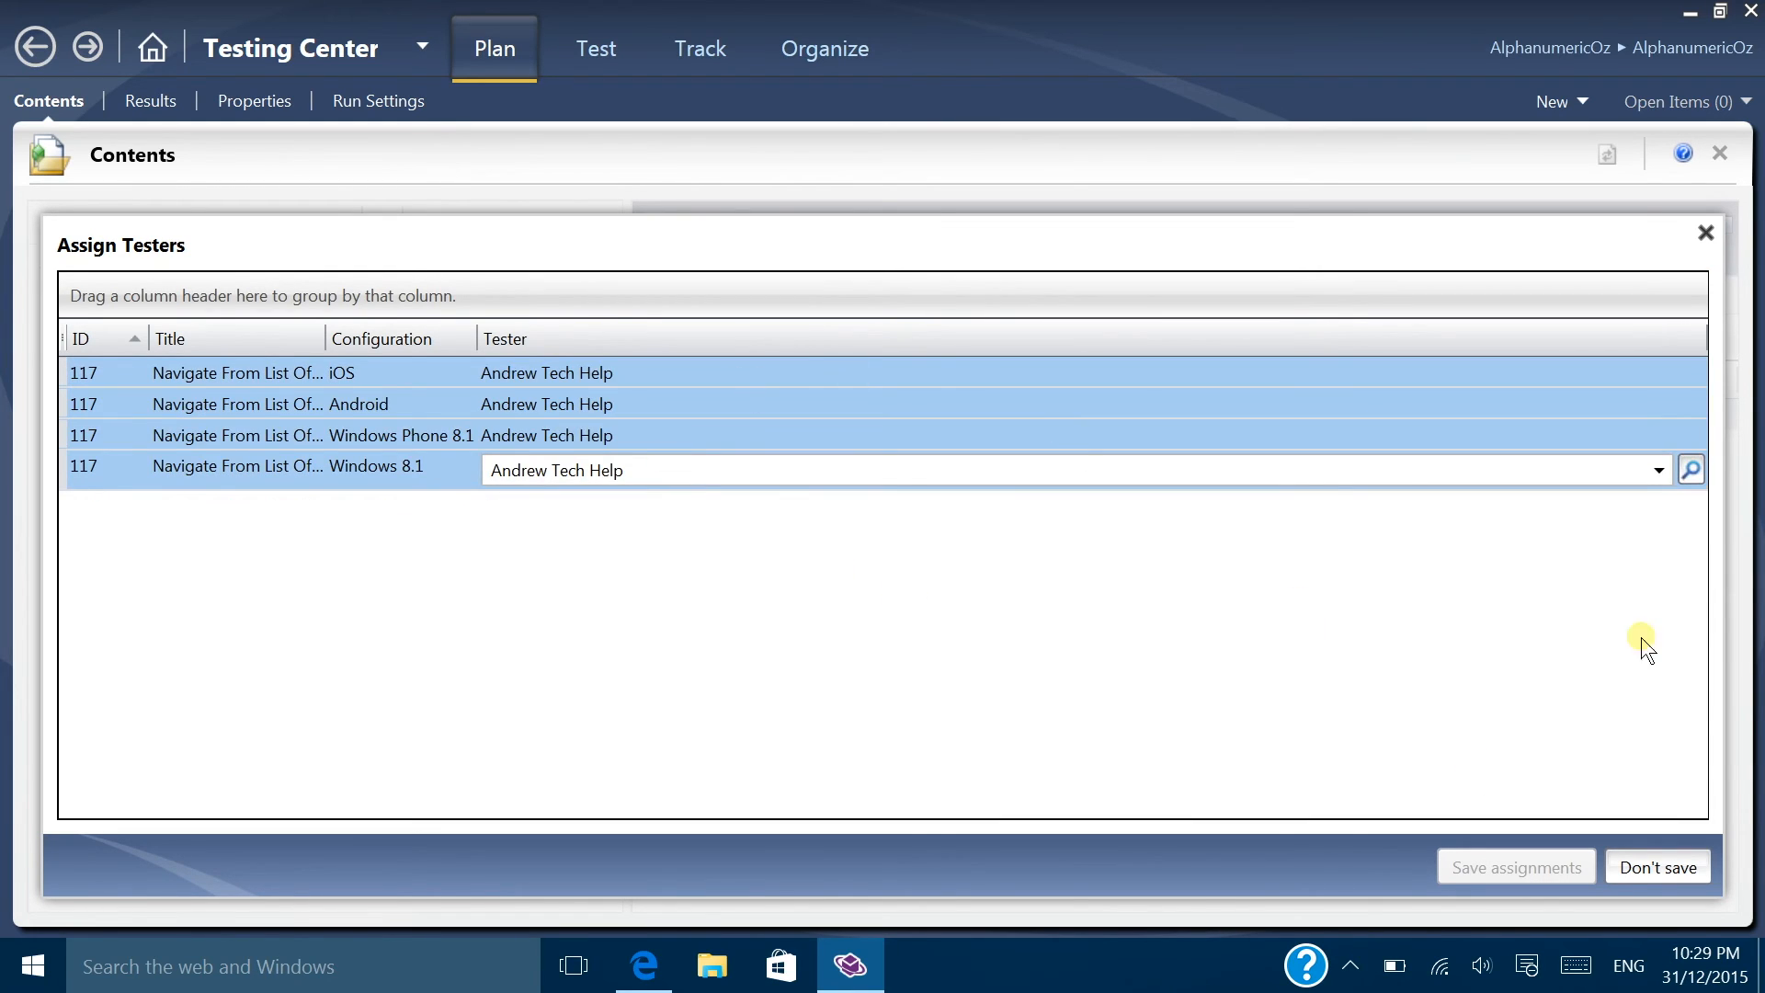
{"action": "left_click", "coordinate": [1705, 233]}
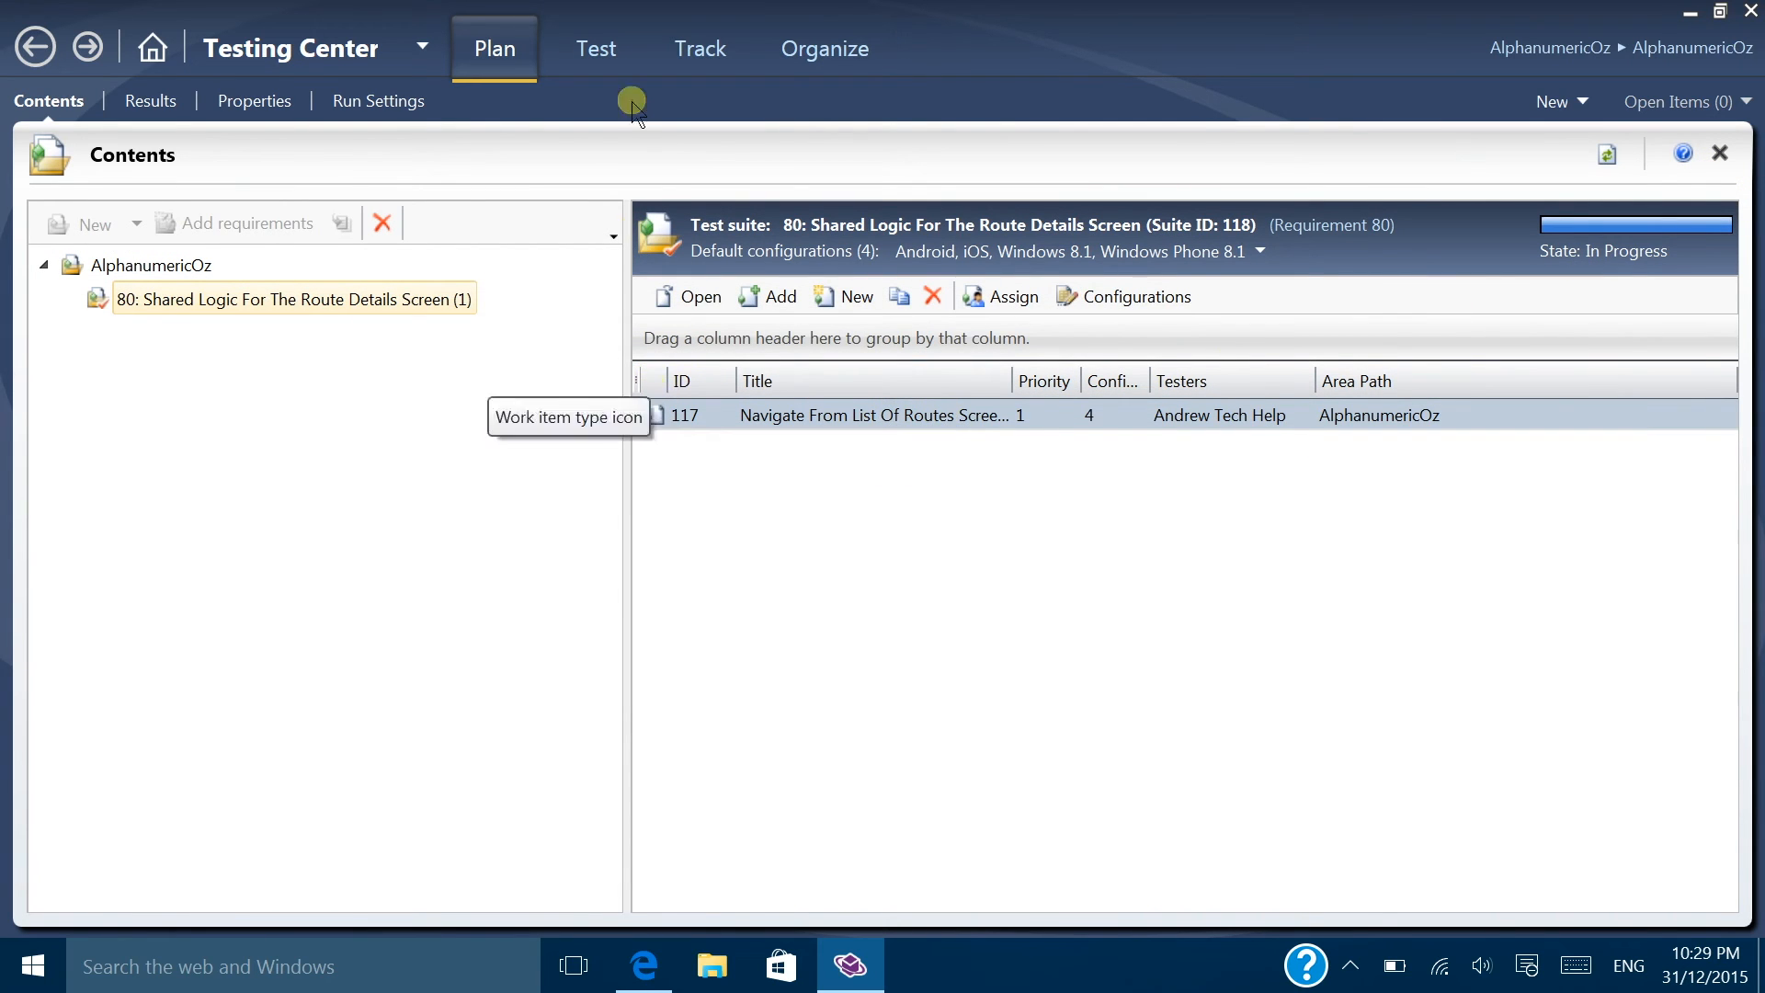
Step: Assign the latest available build, 20151231.5, to the AlphanumericOz test plan
{"action": "left_click", "coordinate": [718, 55]}
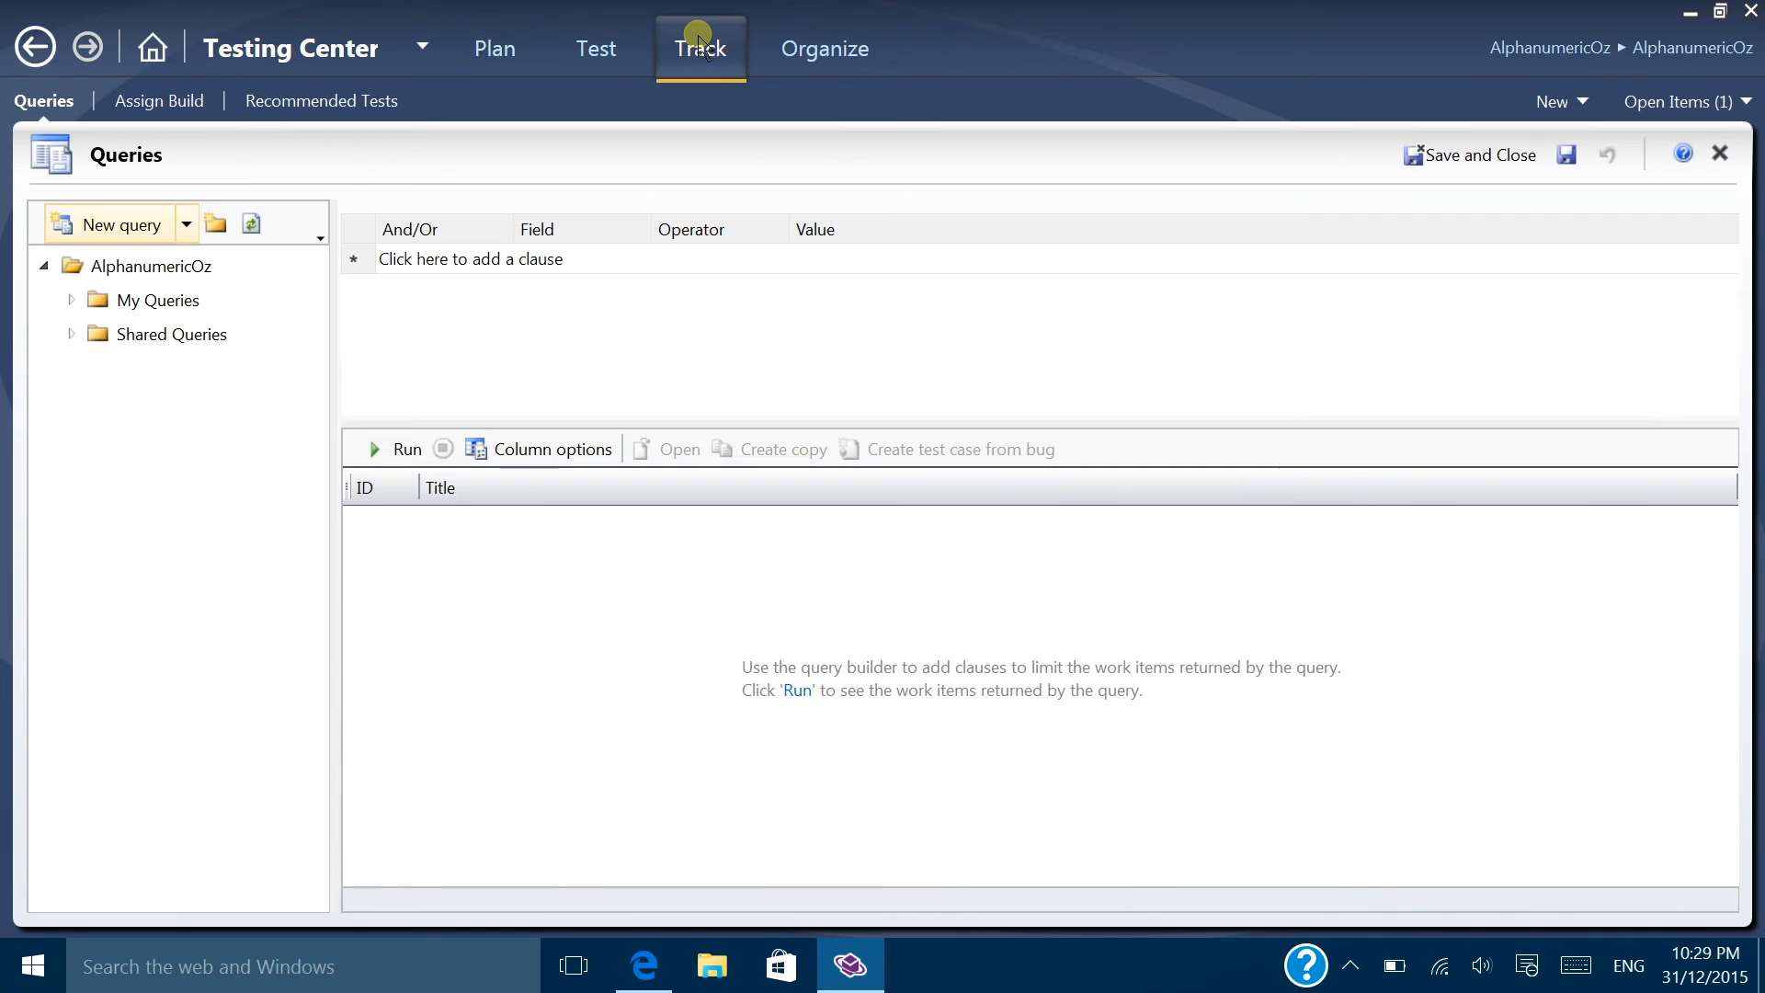
{"action": "left_click", "coordinate": [167, 102]}
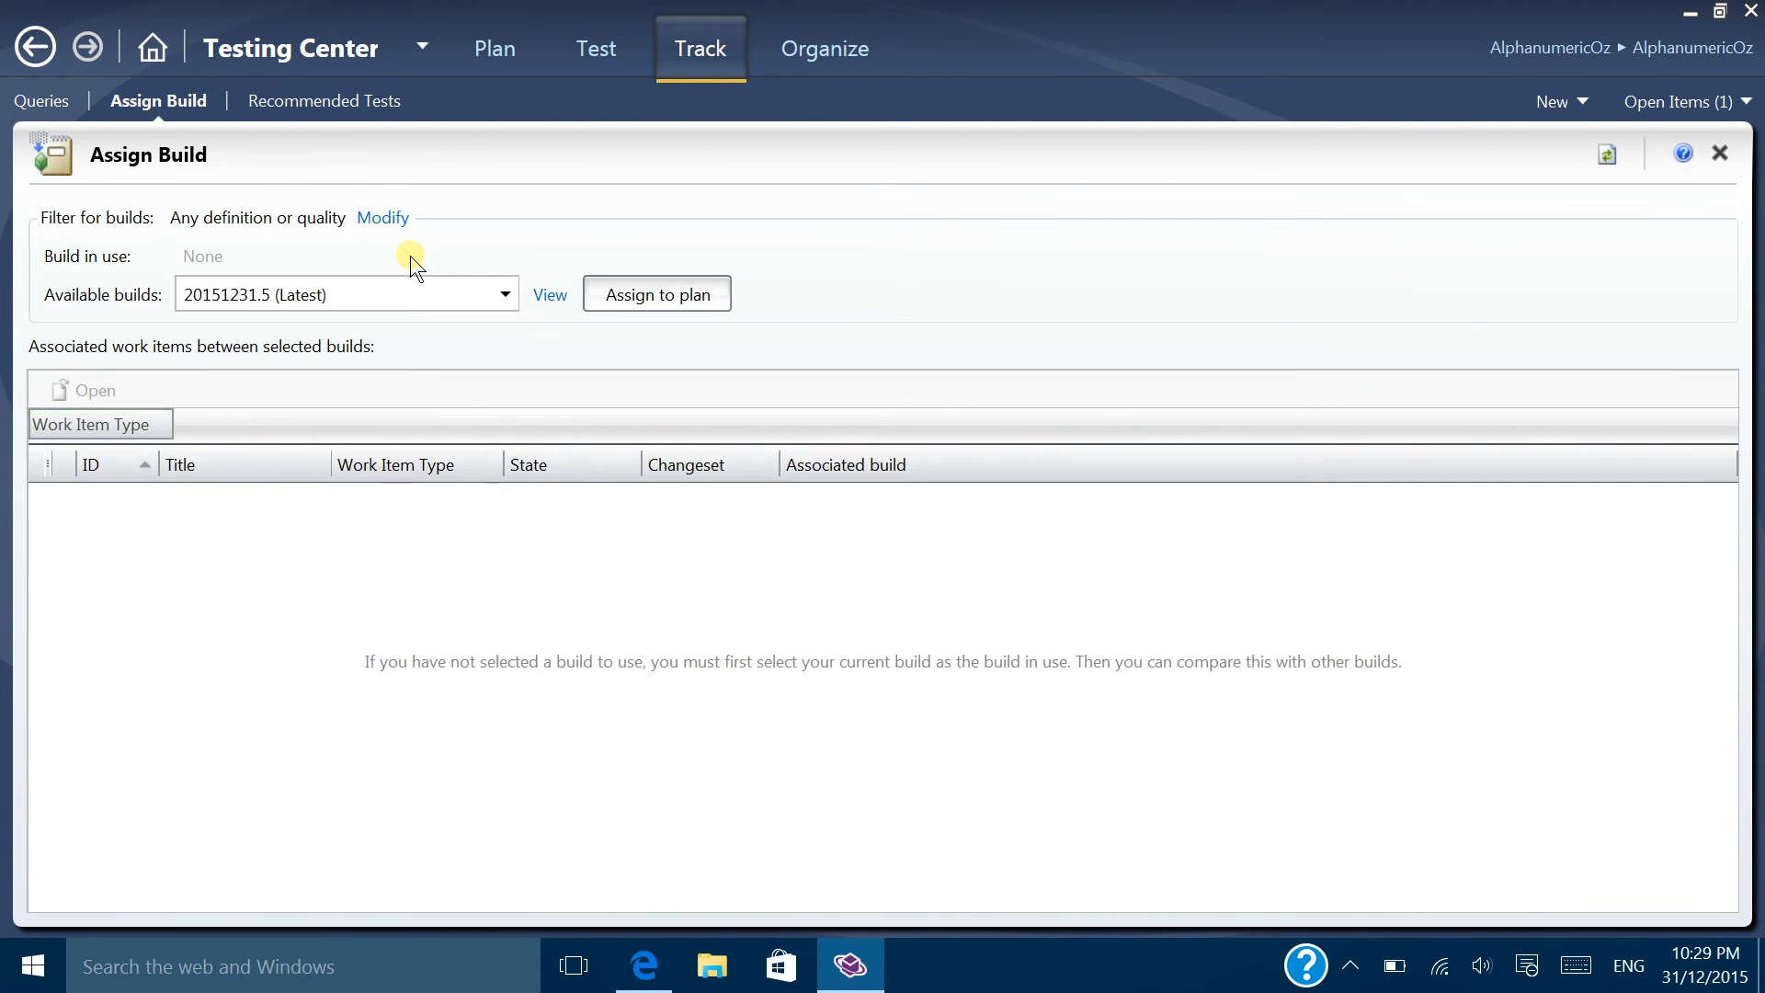
{"action": "left_click", "coordinate": [505, 294]}
{"action": "left_click", "coordinate": [504, 294]}
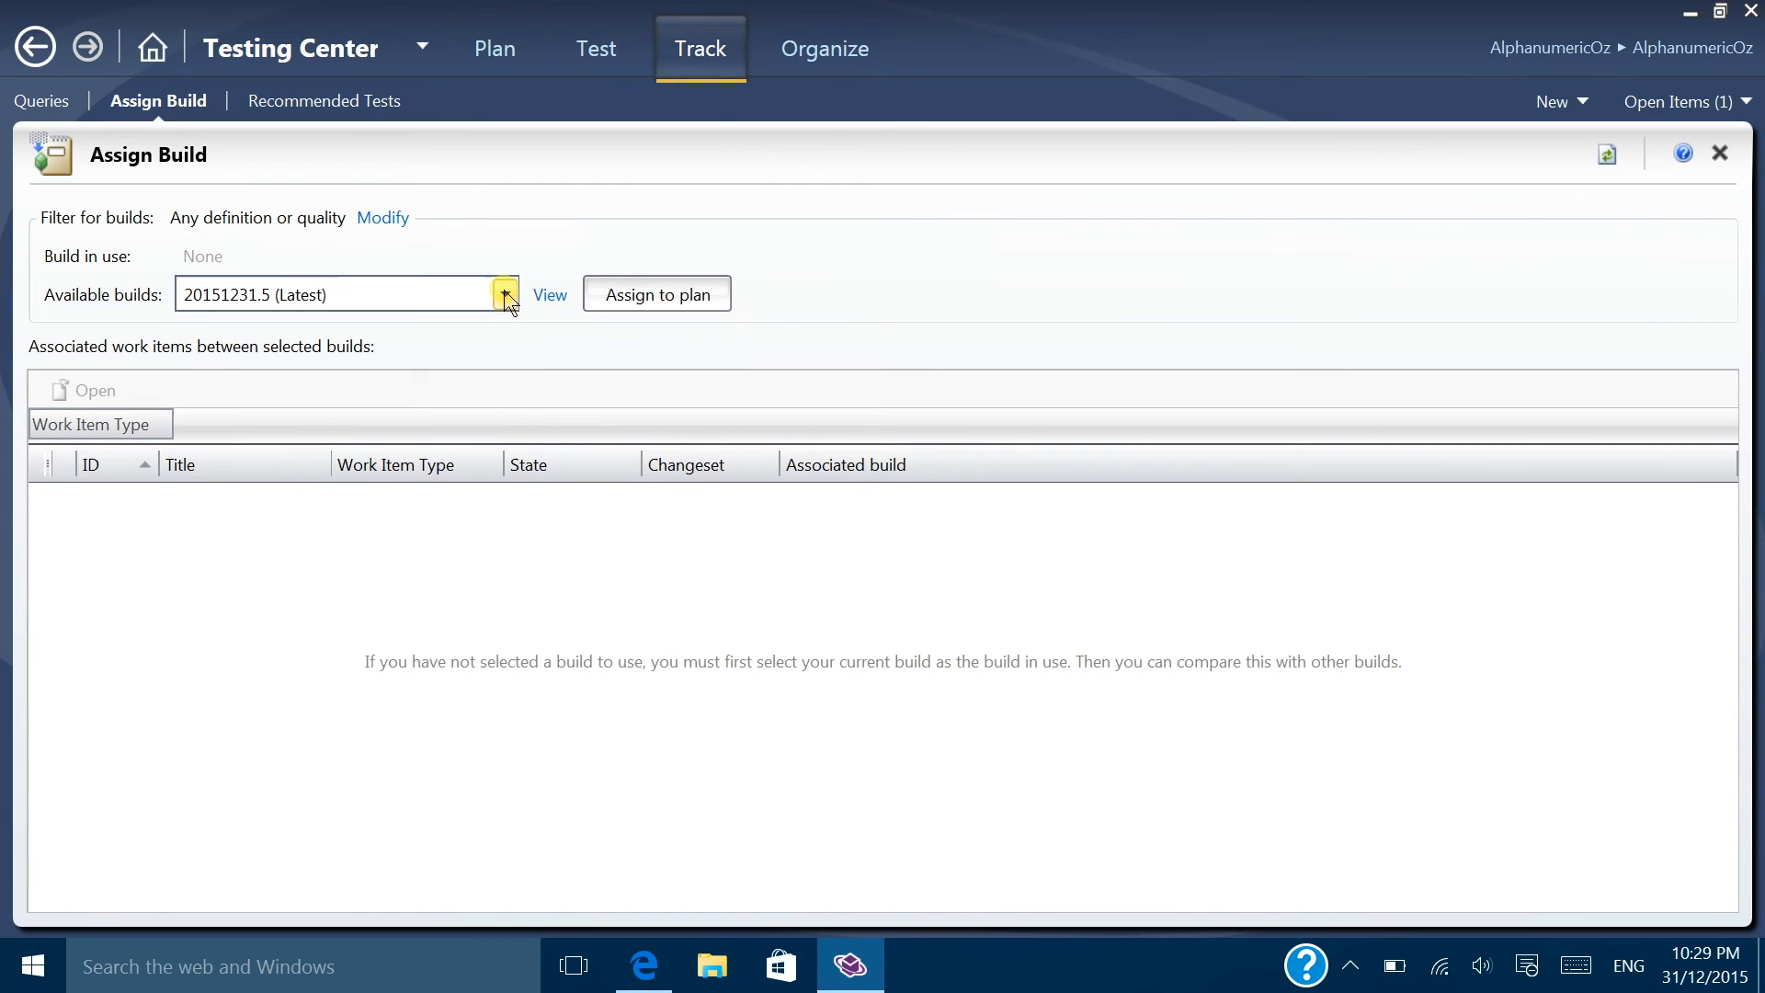
{"action": "left_click", "coordinate": [649, 296]}
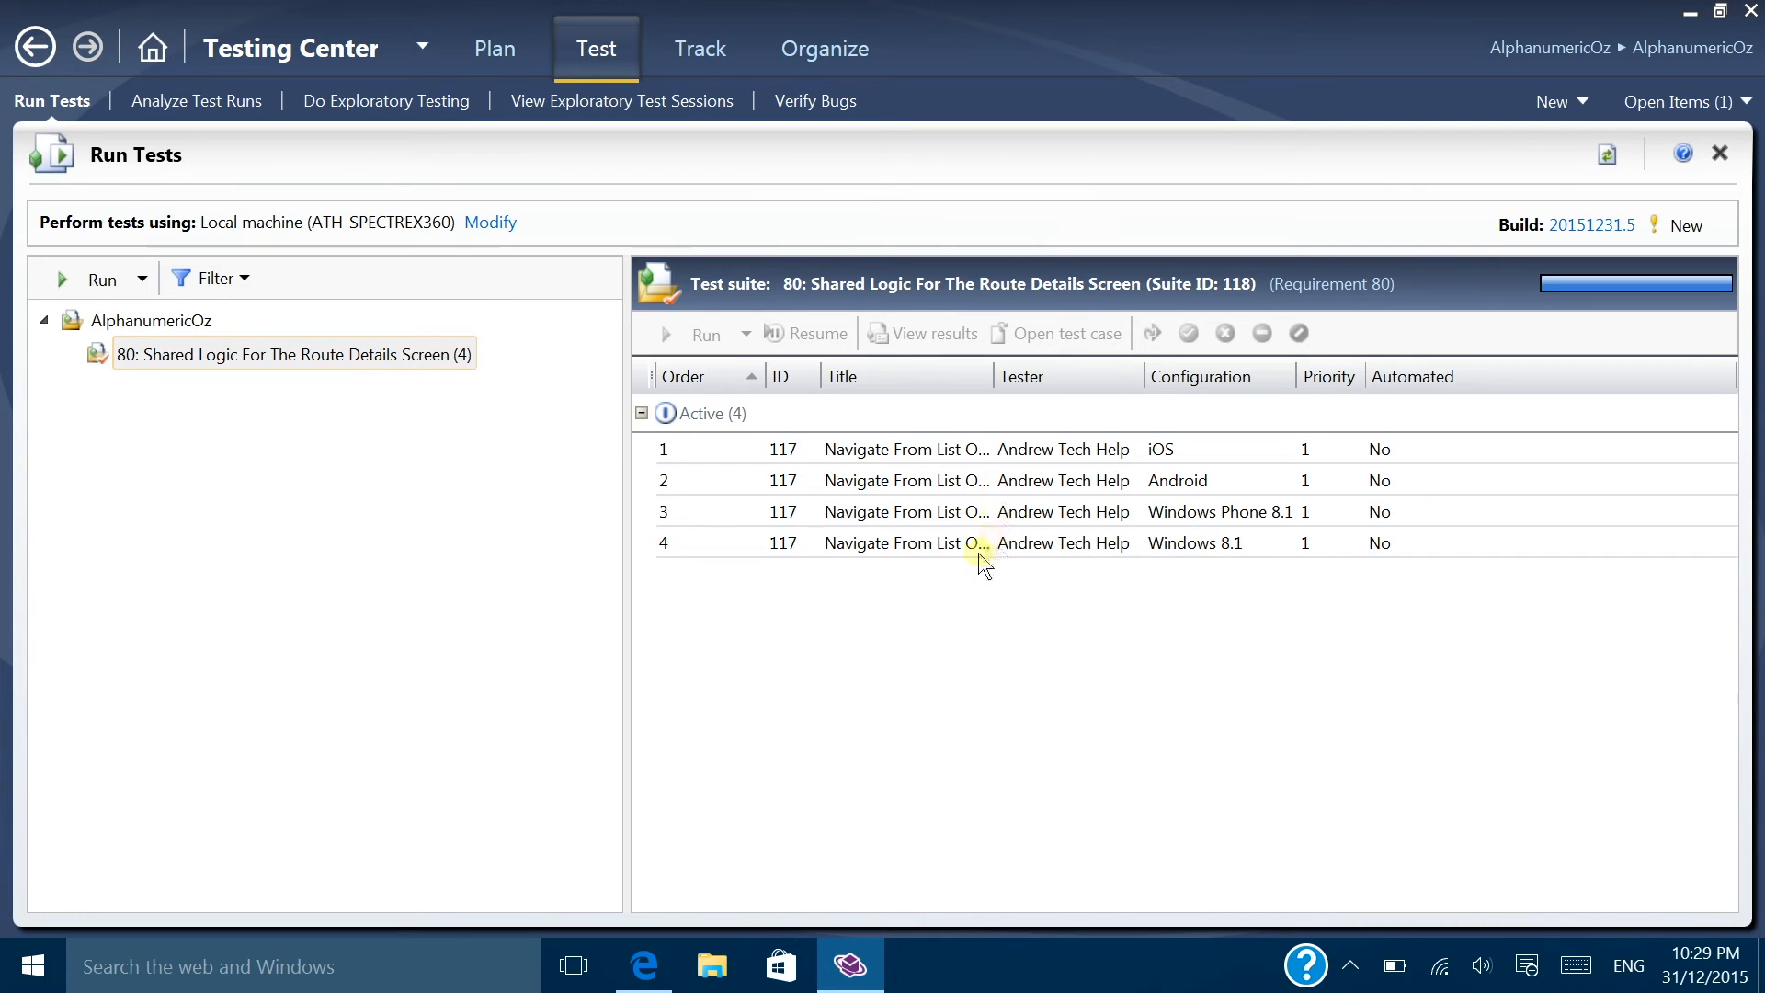
Step: Review the runnable tests of suite 118, the test plan contents and the defined test configurations, and return to the list of runnable tests
{"action": "left_click", "coordinate": [1002, 515]}
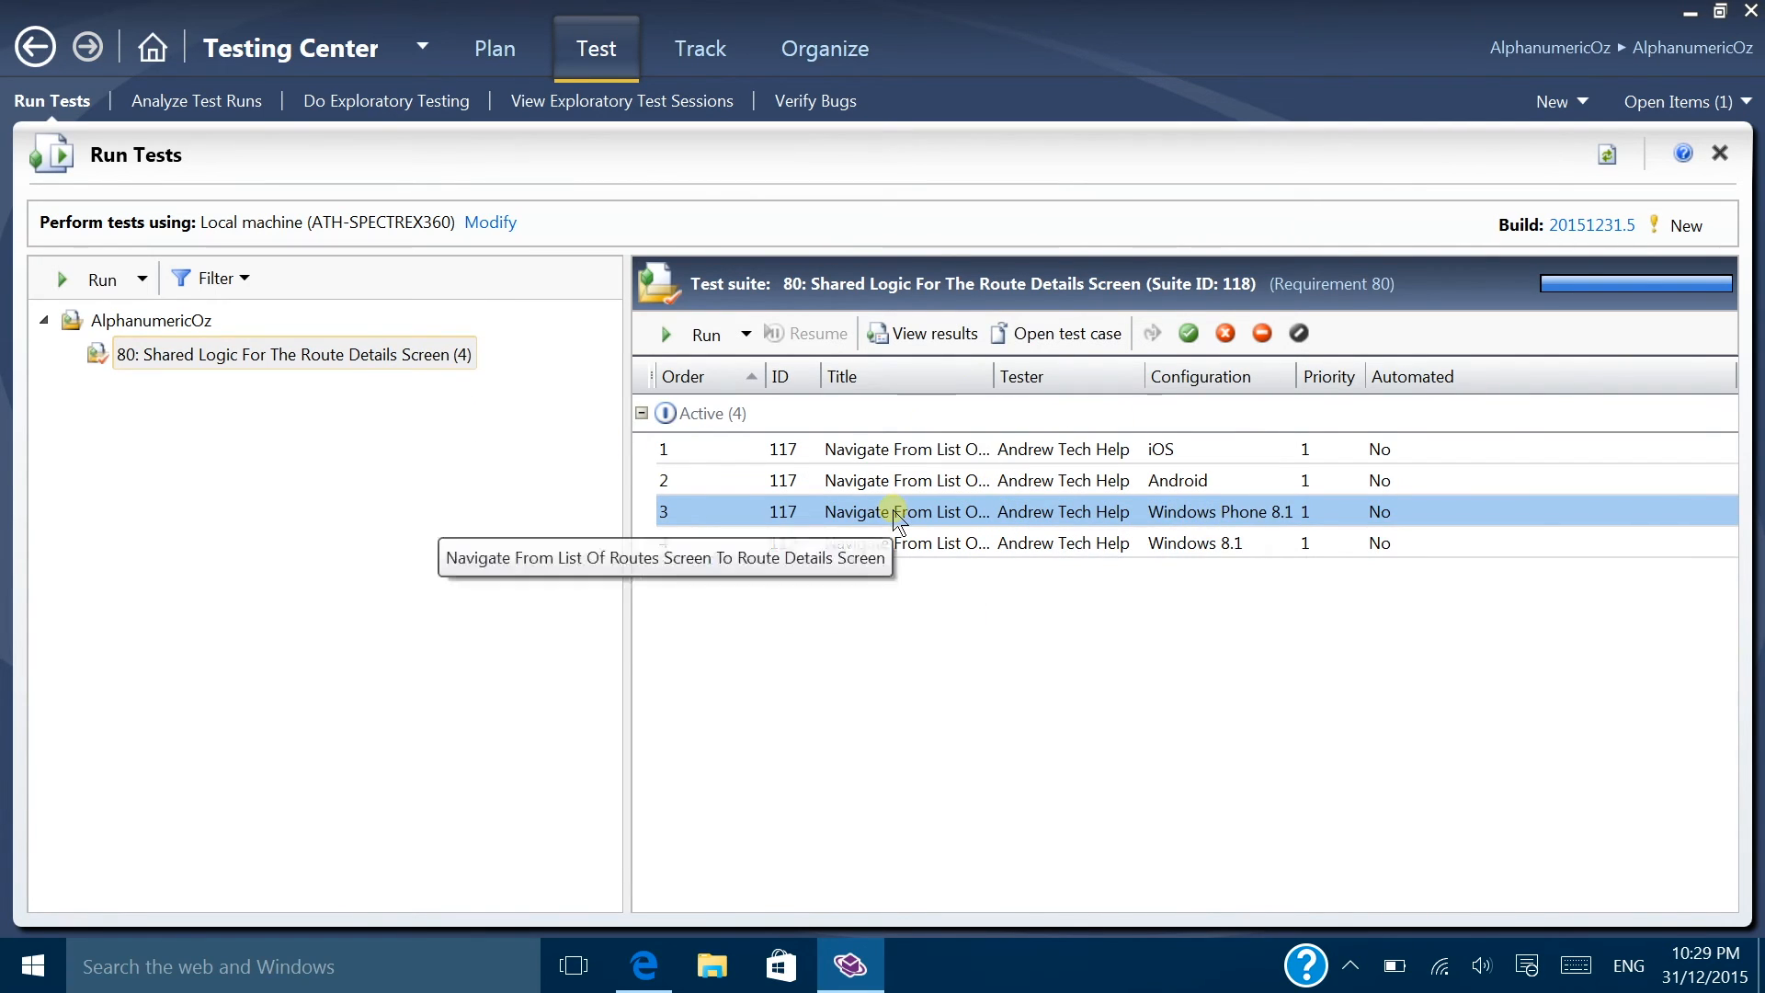
{"action": "left_click", "coordinate": [474, 28]}
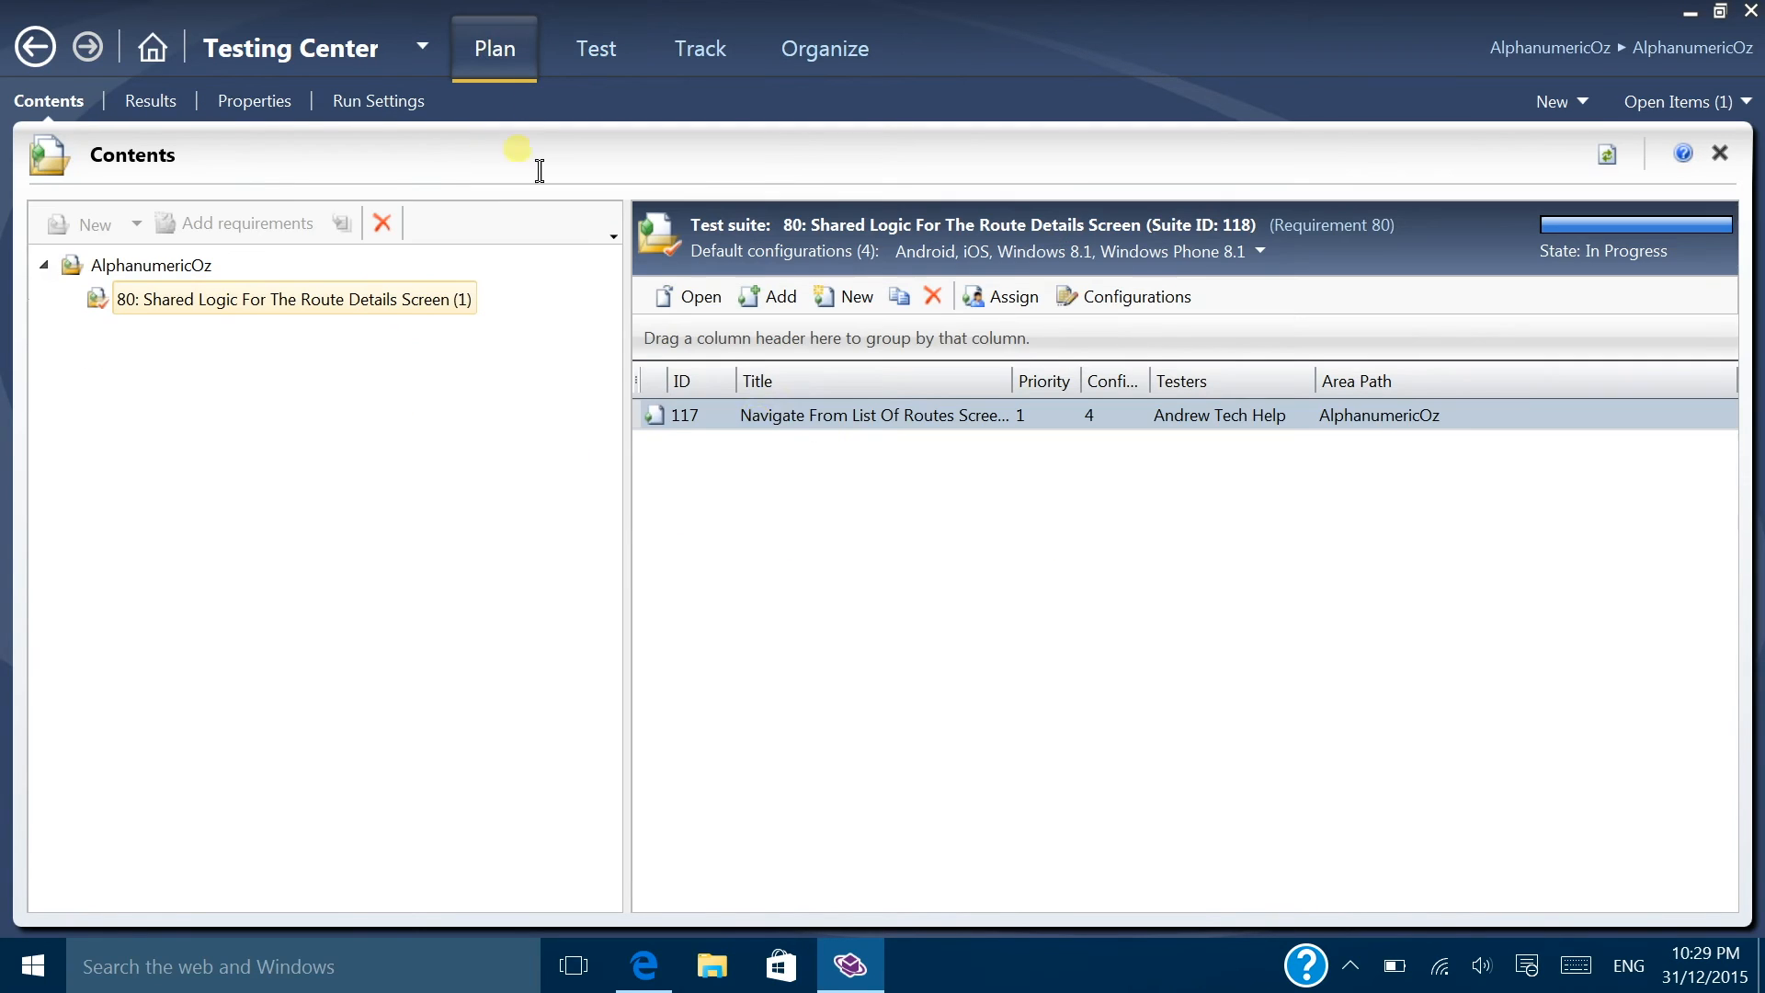
{"action": "left_click", "coordinate": [612, 66]}
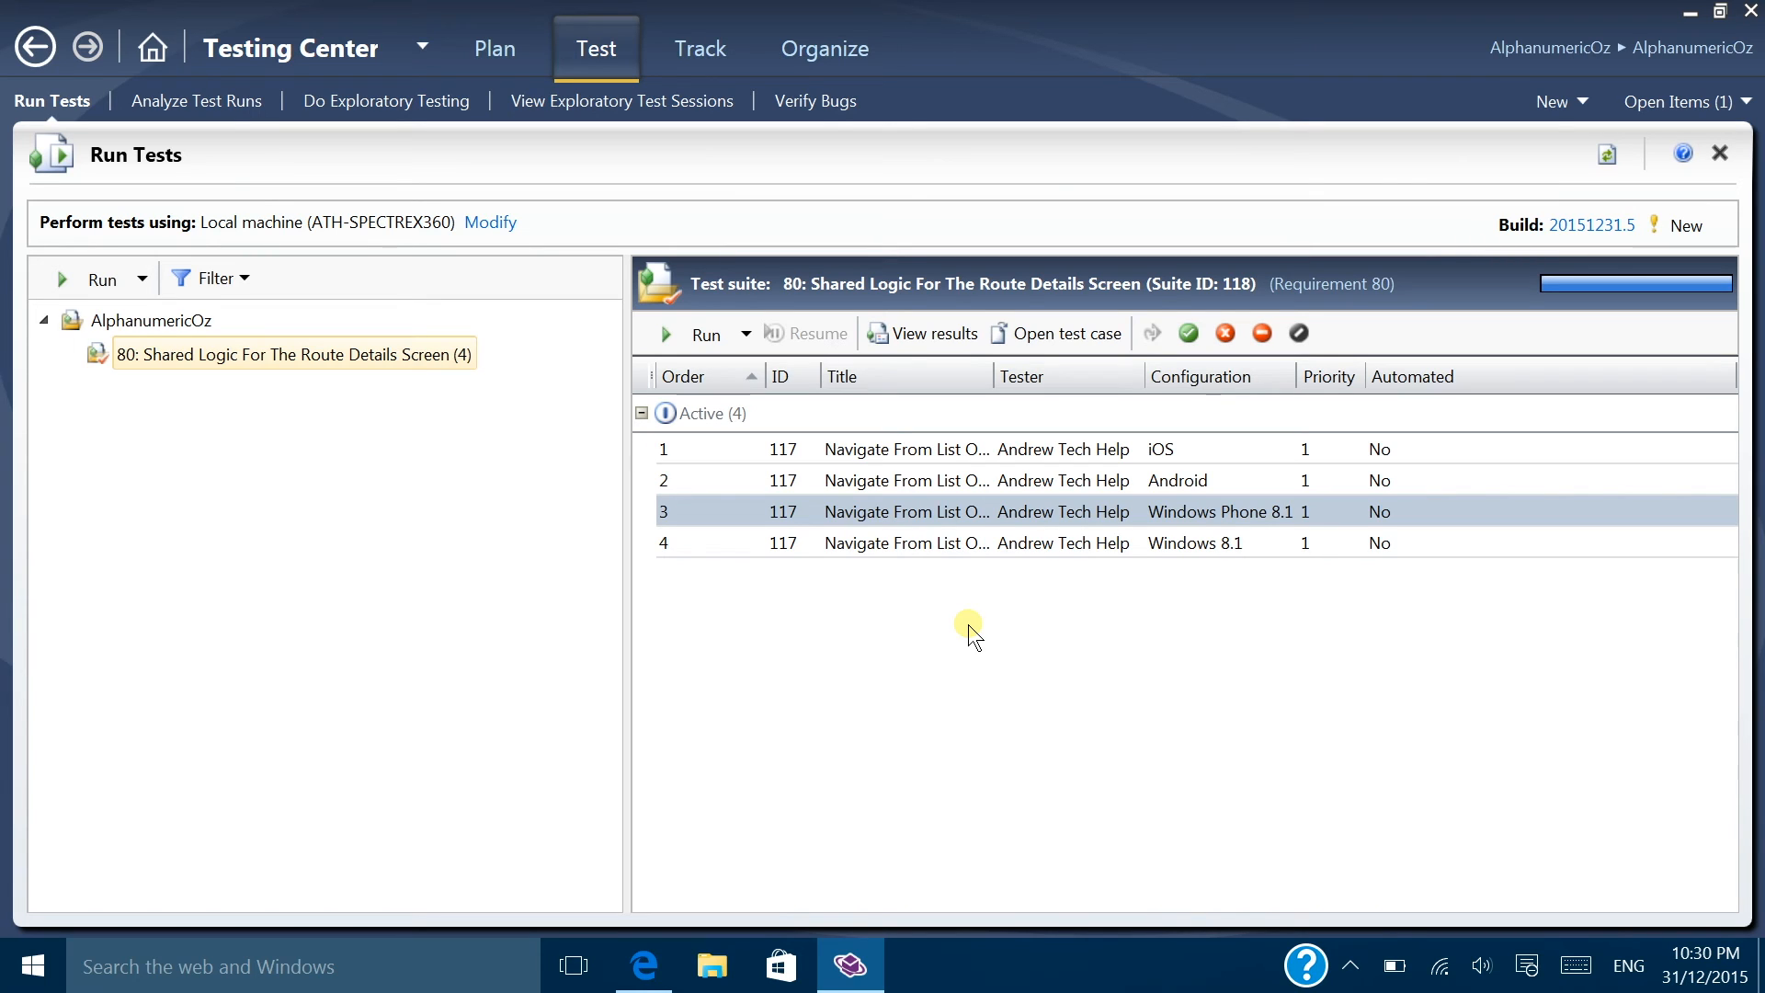
{"action": "left_click", "coordinate": [824, 48]}
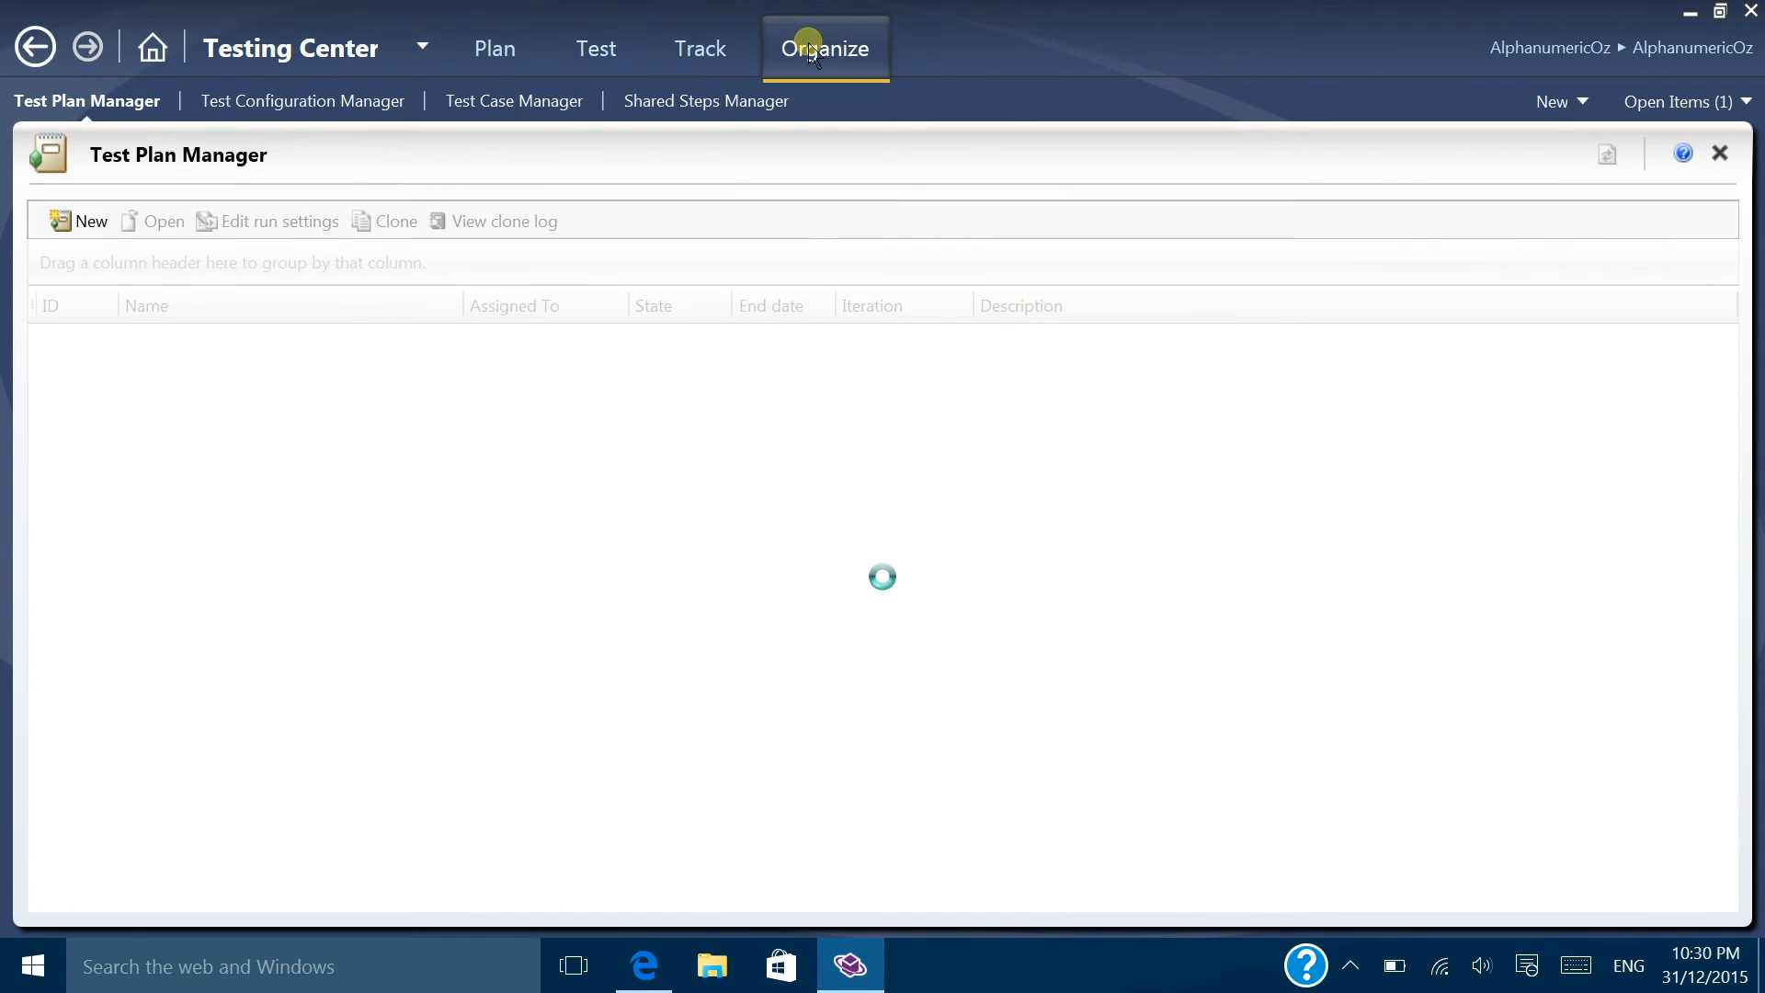
{"action": "left_click", "coordinate": [360, 103]}
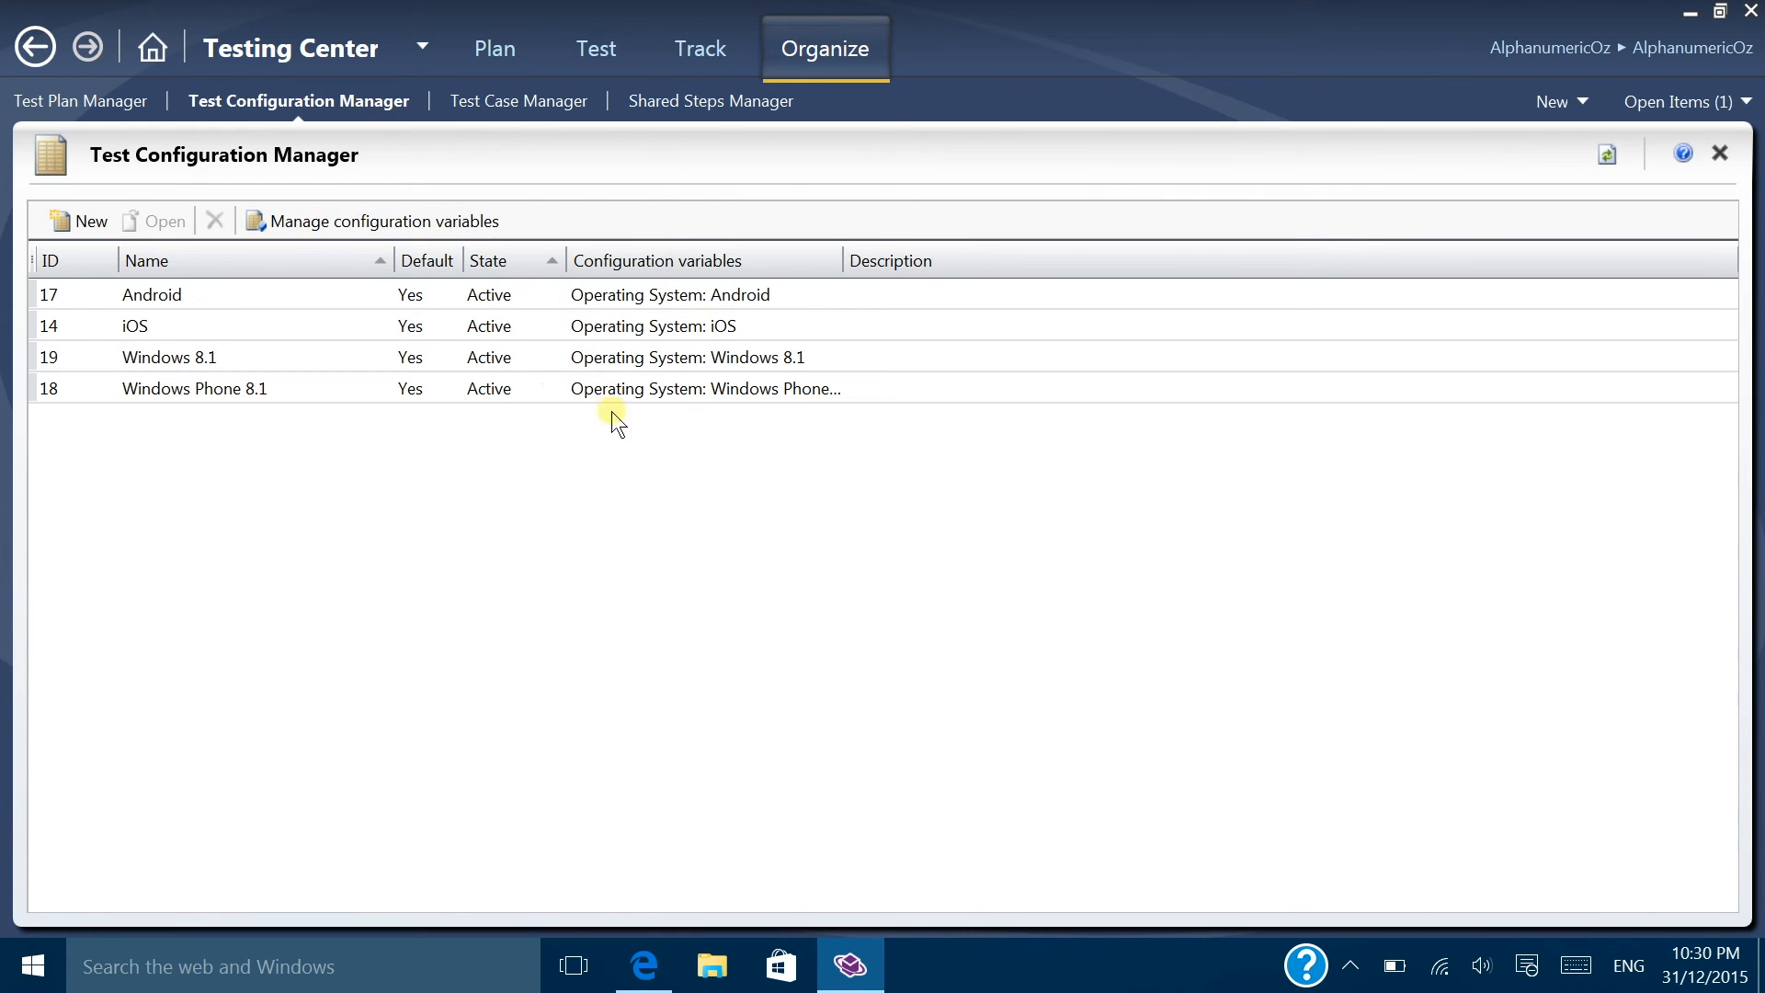
{"action": "left_click", "coordinate": [506, 45]}
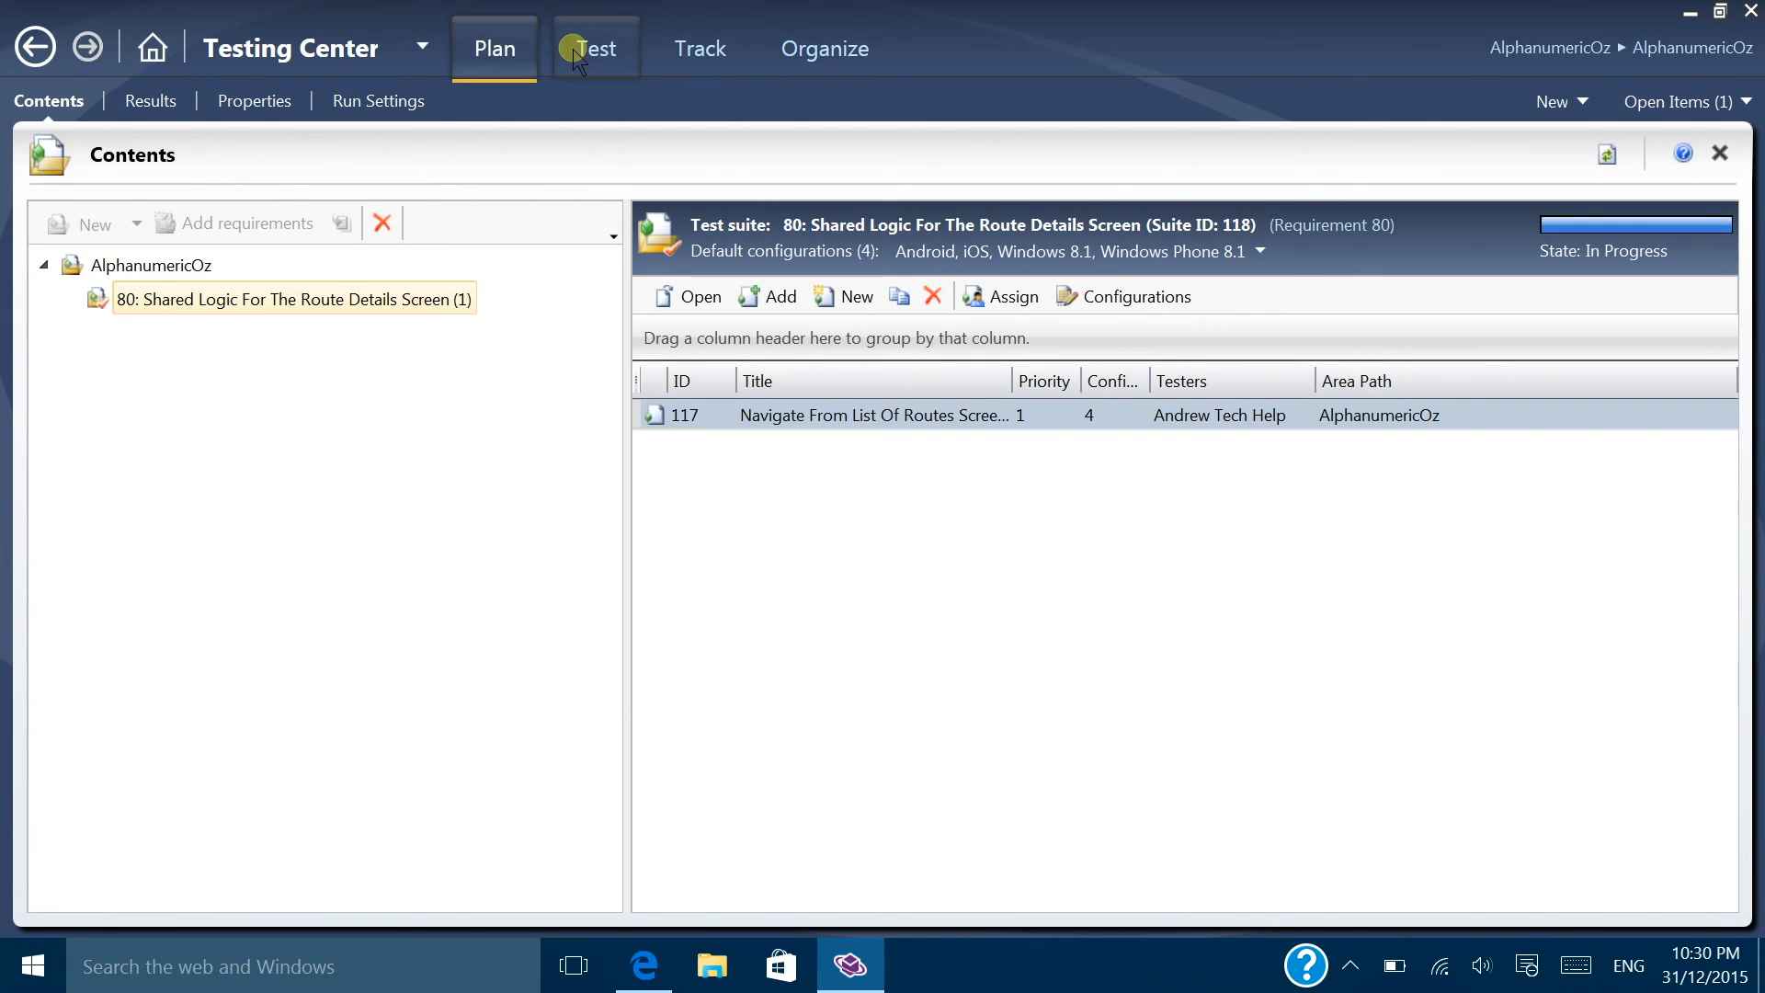
{"action": "left_click", "coordinate": [590, 51]}
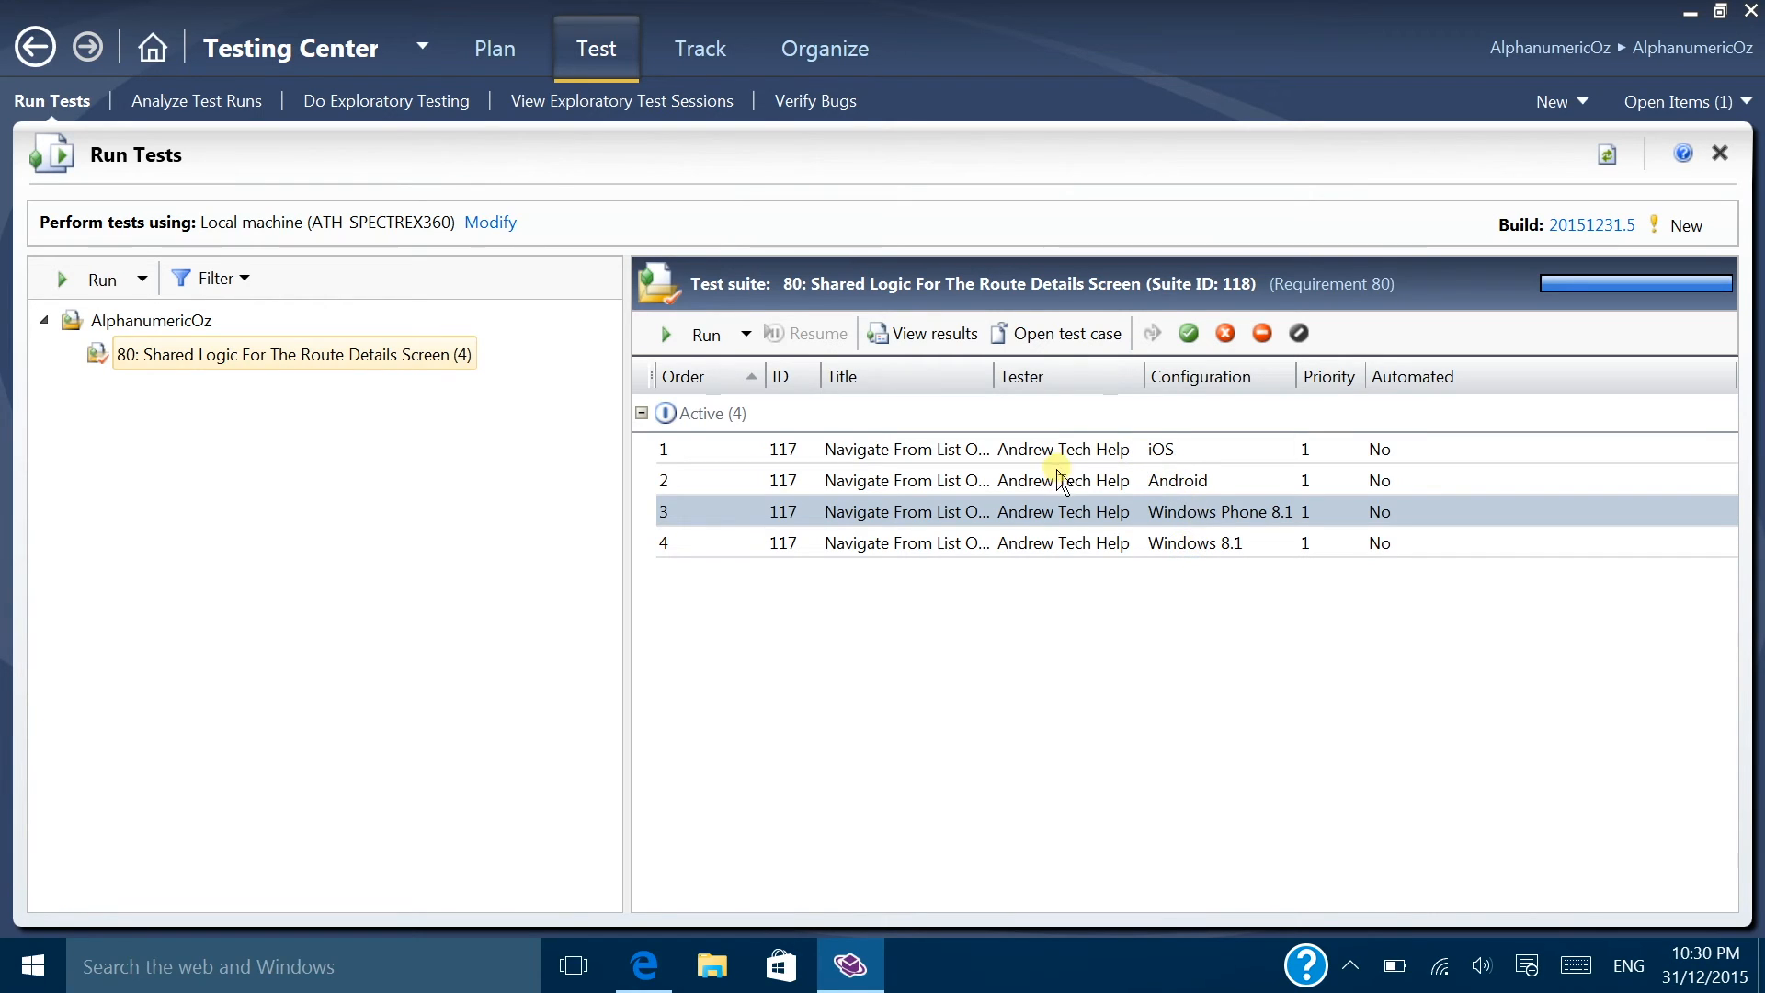
Step: Run test case 117 for the Windows Phone 8.1 configuration, starting the test without an action recording
{"action": "left_click", "coordinate": [1141, 511]}
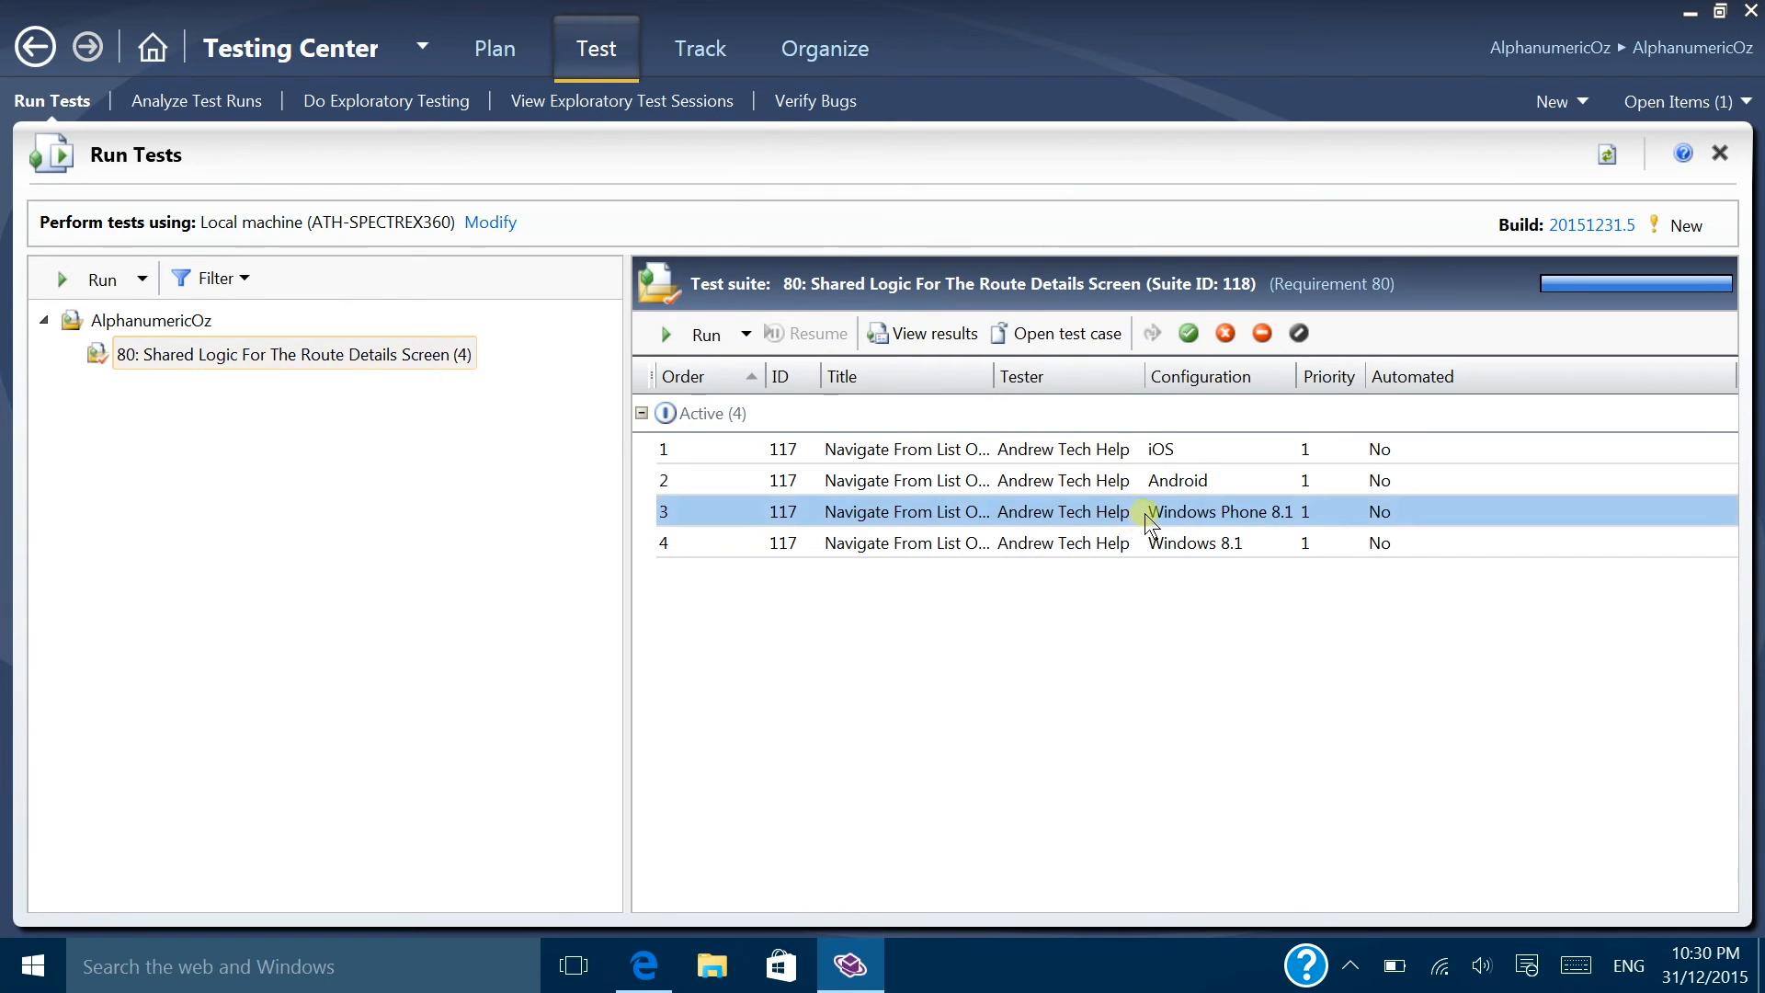
{"action": "left_click", "coordinate": [686, 338]}
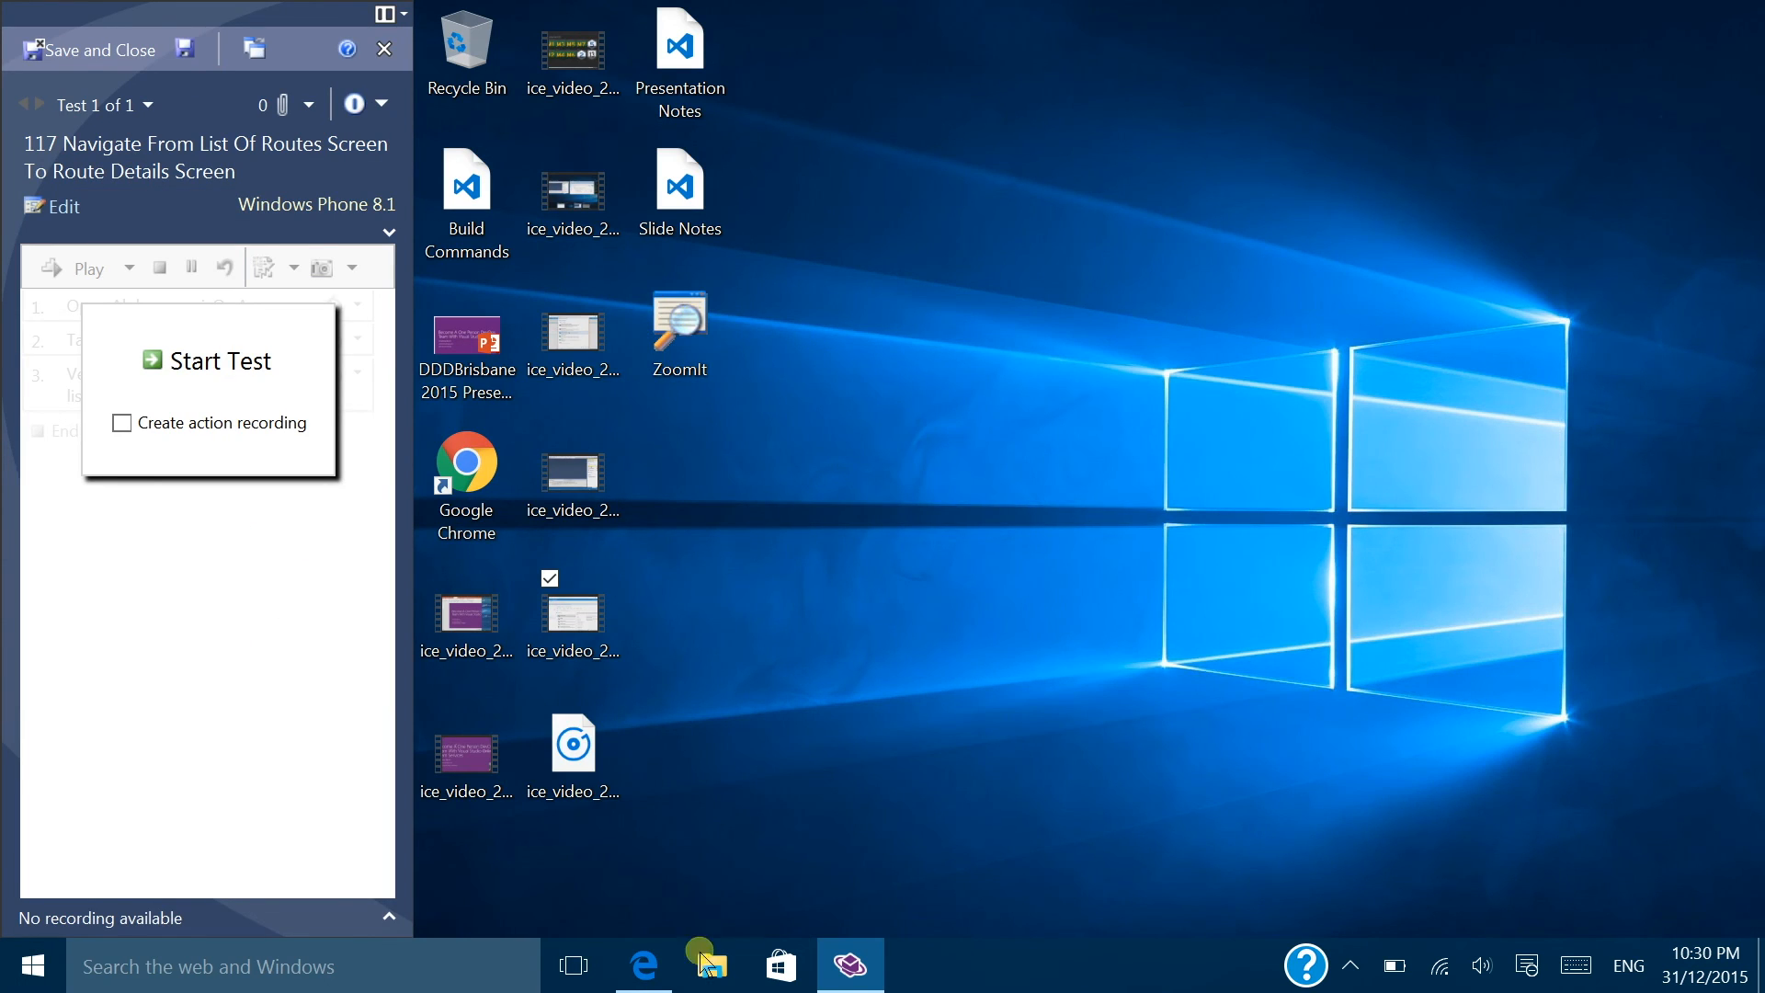
{"action": "left_click", "coordinate": [574, 965]}
{"action": "left_click", "coordinate": [188, 361]}
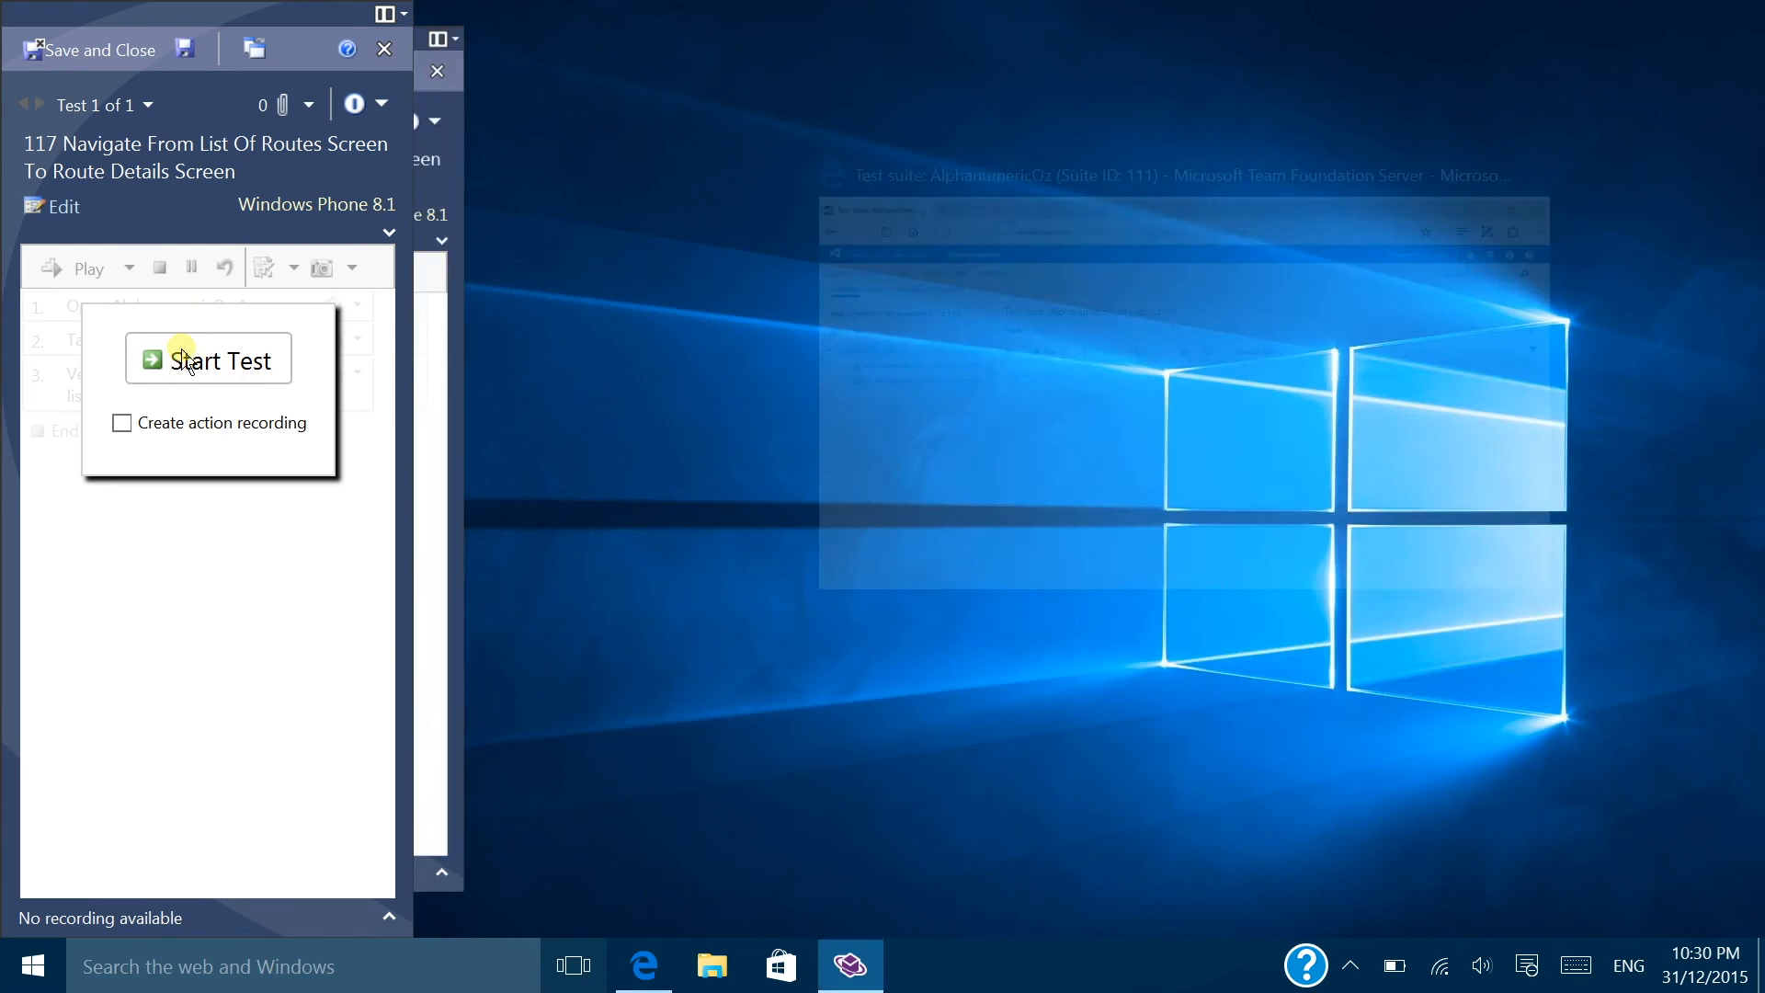
Step: Move the Windows Phone emulator from Desktop 3 to Desktop 4, and show it there beside the running test
{"action": "left_click", "coordinate": [573, 965]}
{"action": "mouse_move", "coordinate": [1207, 890]}
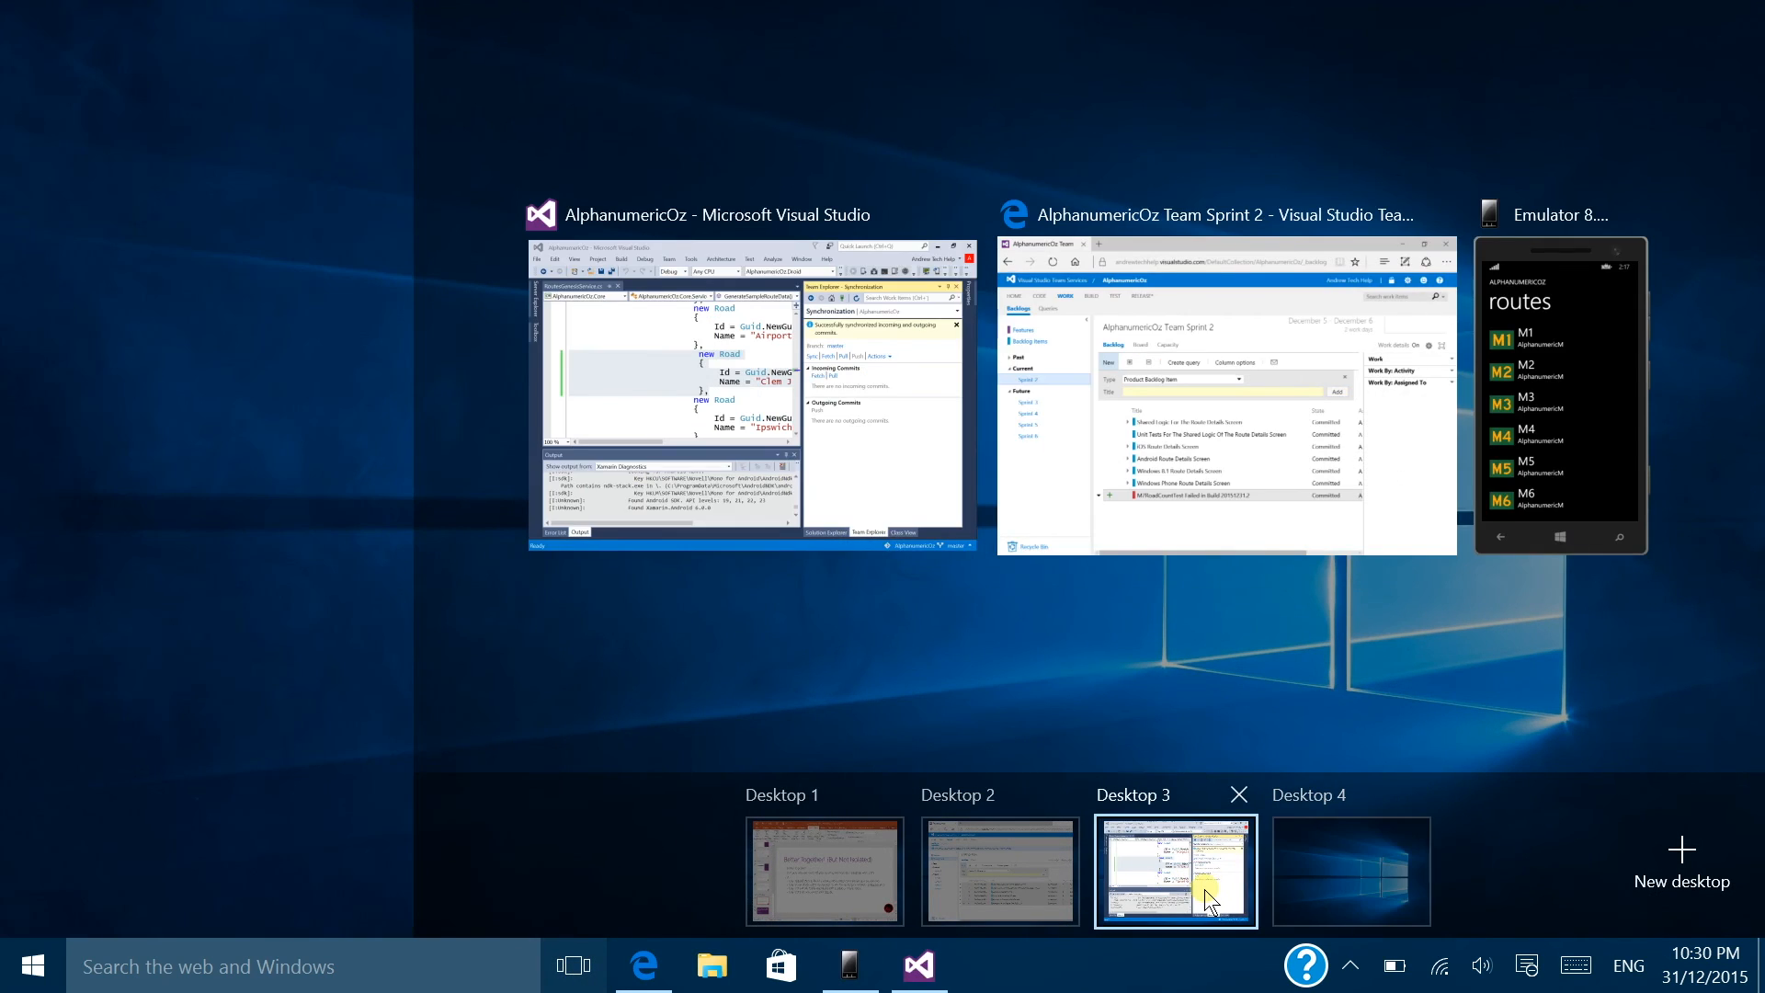
{"action": "left_click", "coordinate": [1181, 877]}
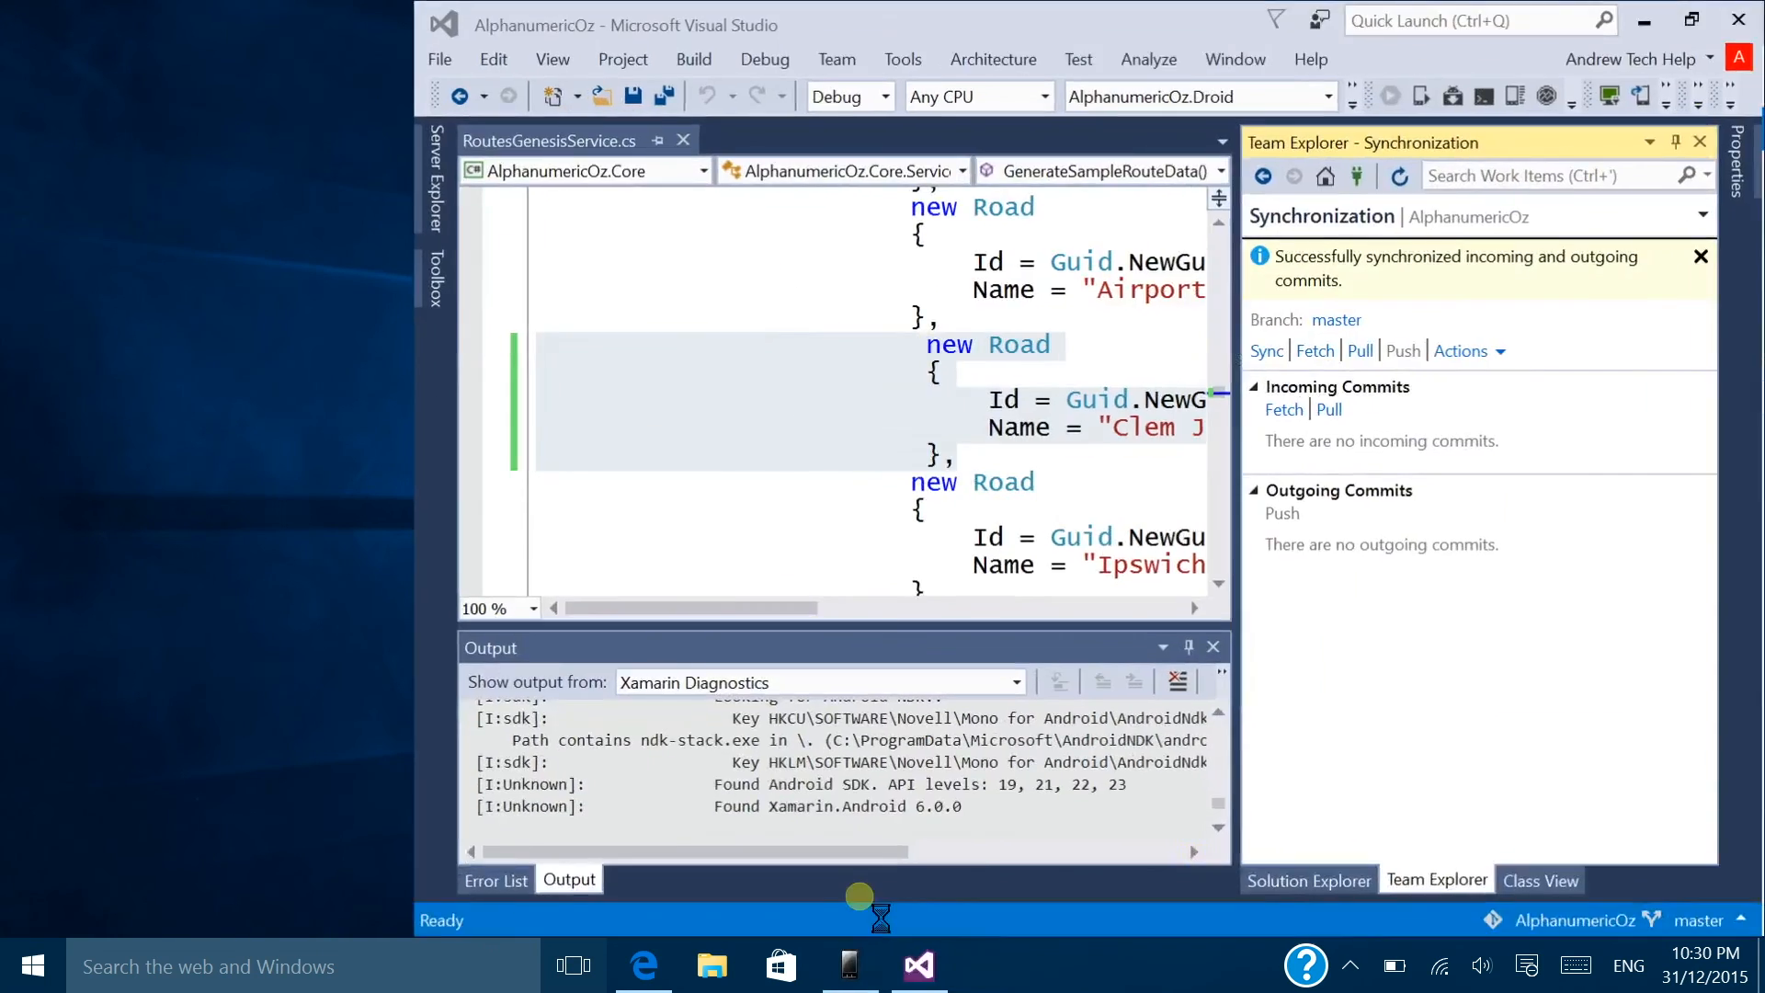
{"action": "key", "text": "ctrl+super+Left"}
{"action": "key", "text": "super+Tab"}
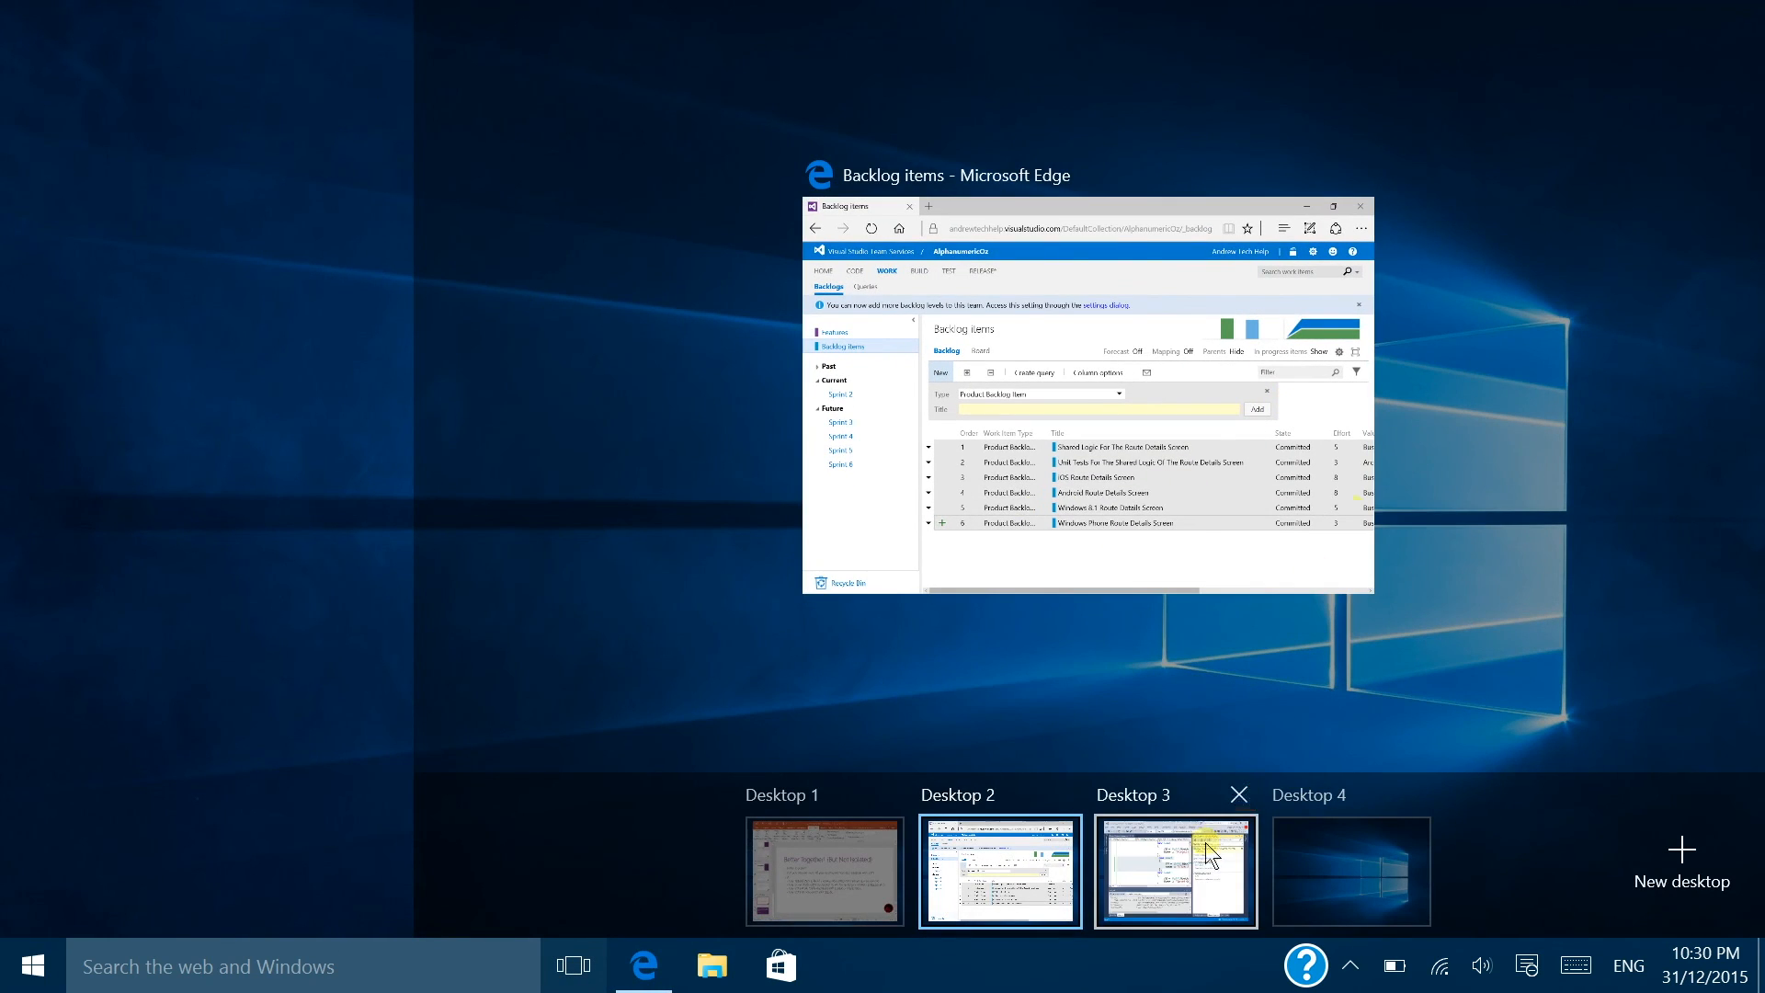
{"action": "left_click", "coordinate": [1158, 832]}
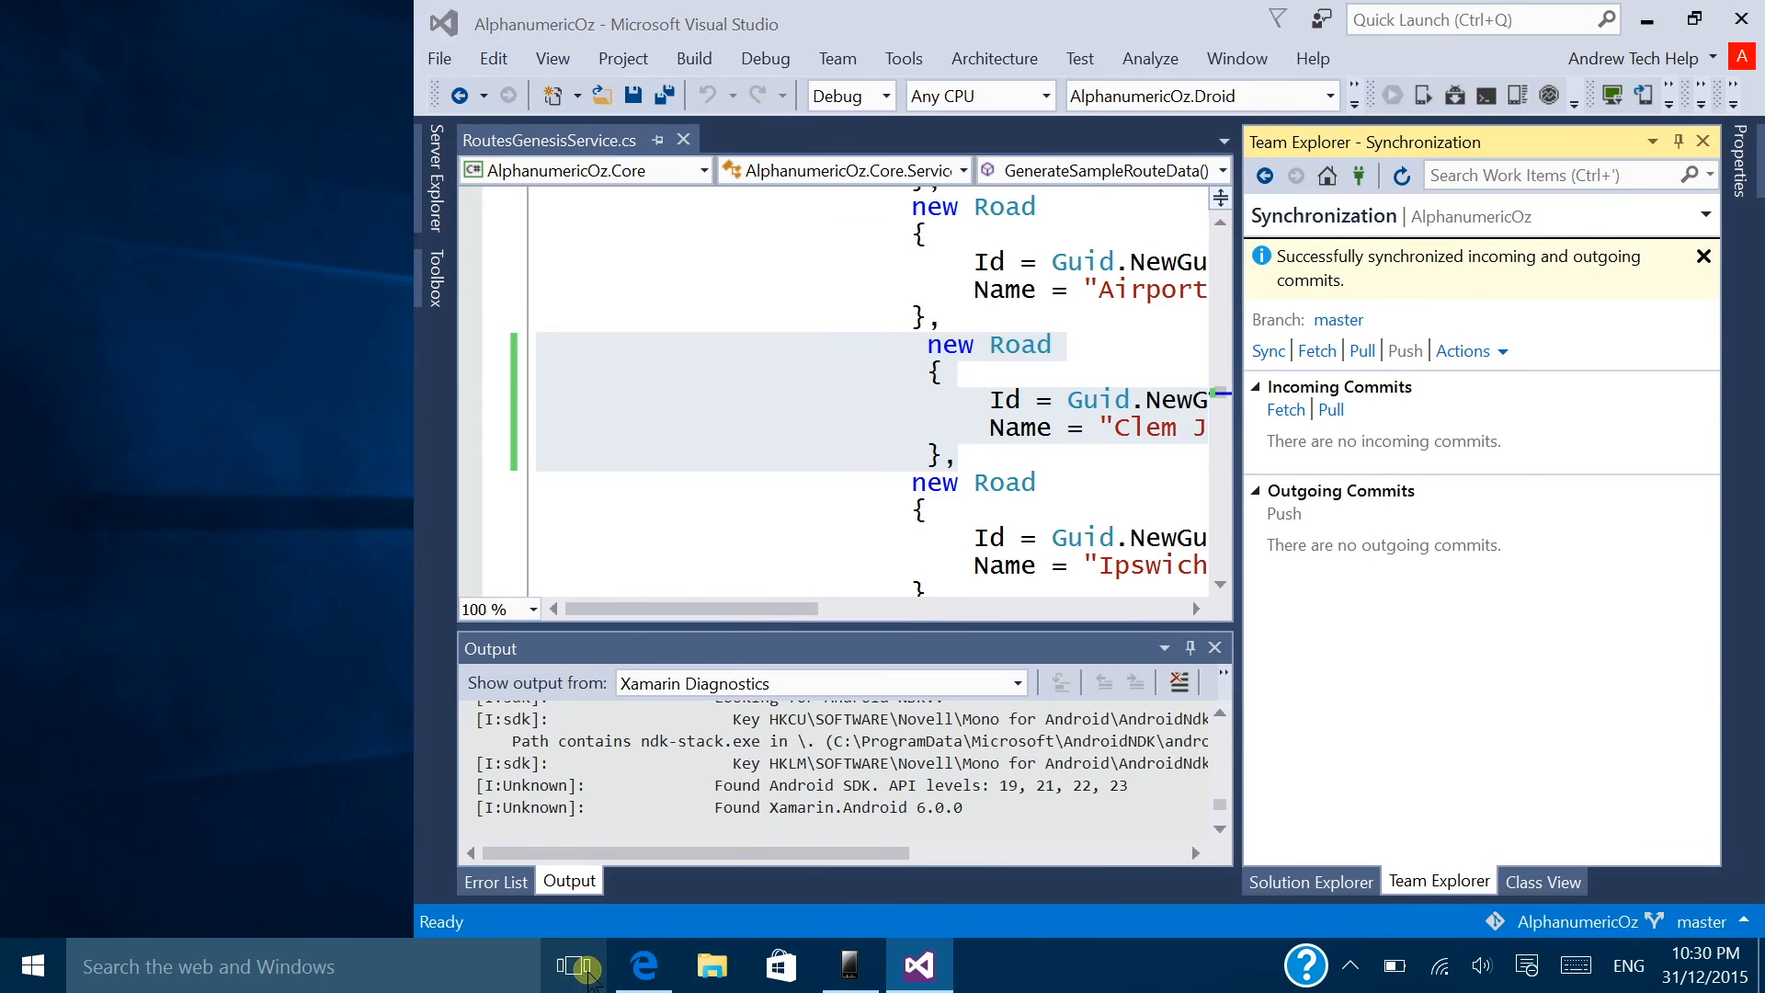
{"action": "left_click", "coordinate": [587, 972]}
{"action": "left_click_drag", "start_coordinate": [1553, 396], "coordinate": [1369, 864]}
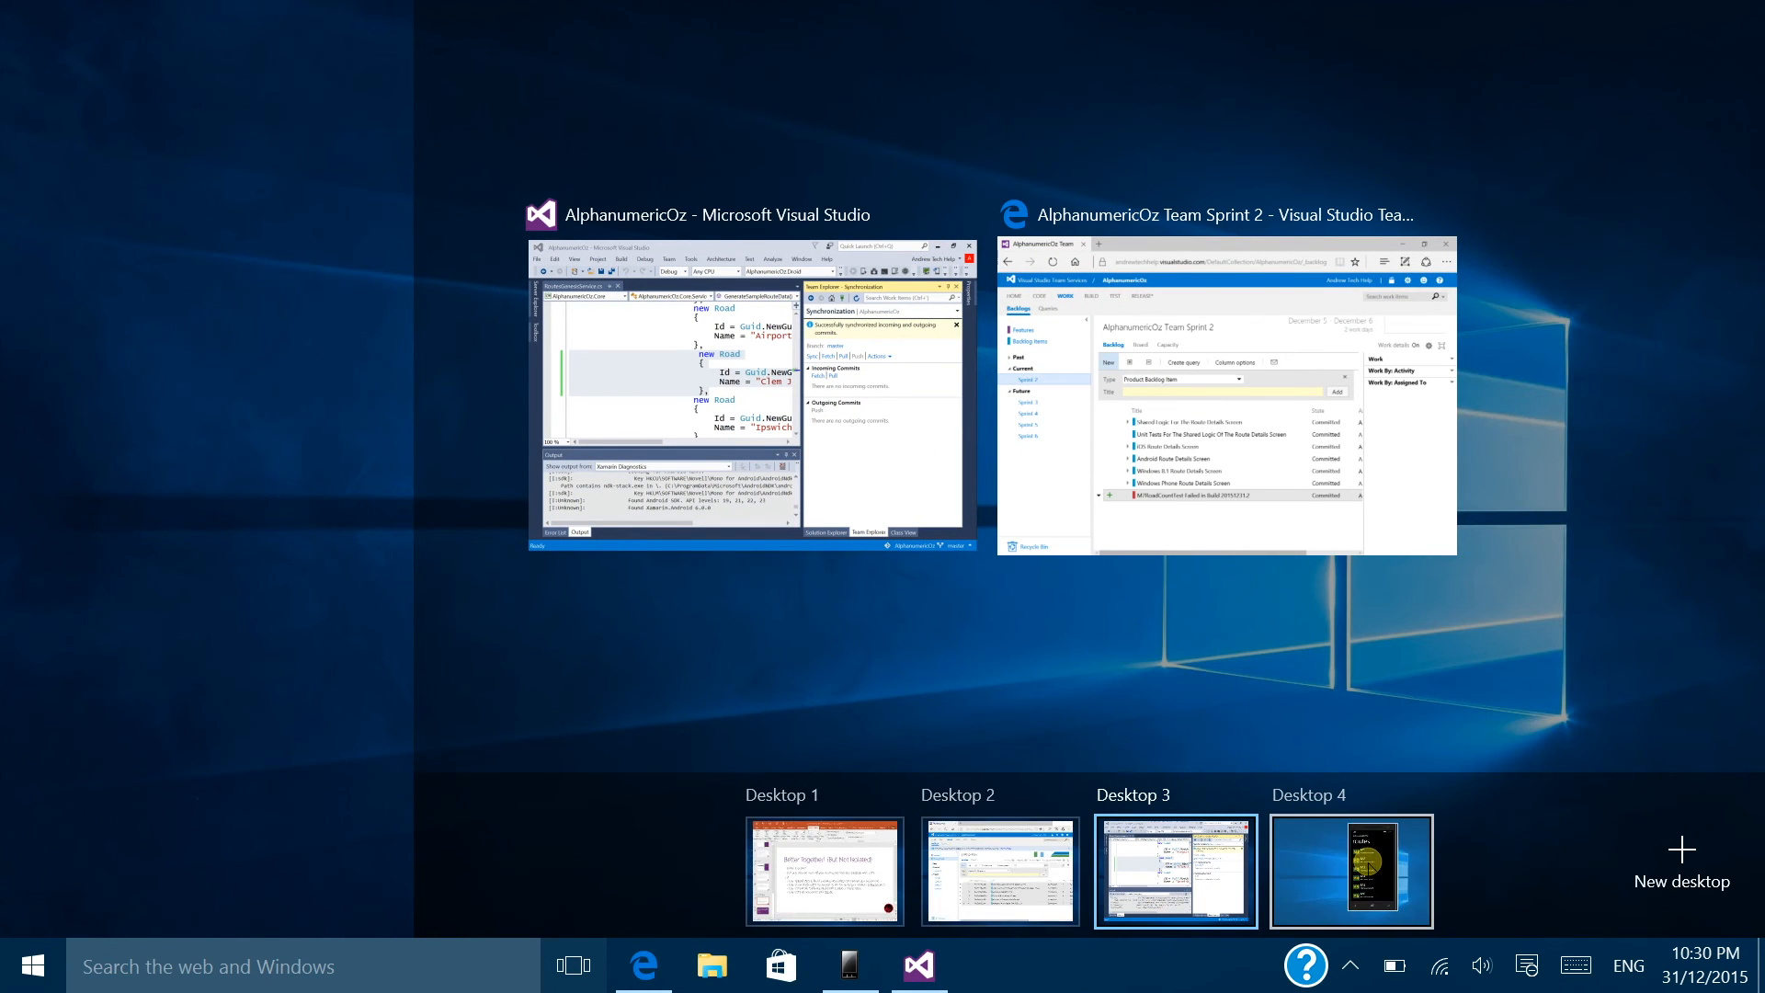
{"action": "left_click", "coordinate": [1369, 864]}
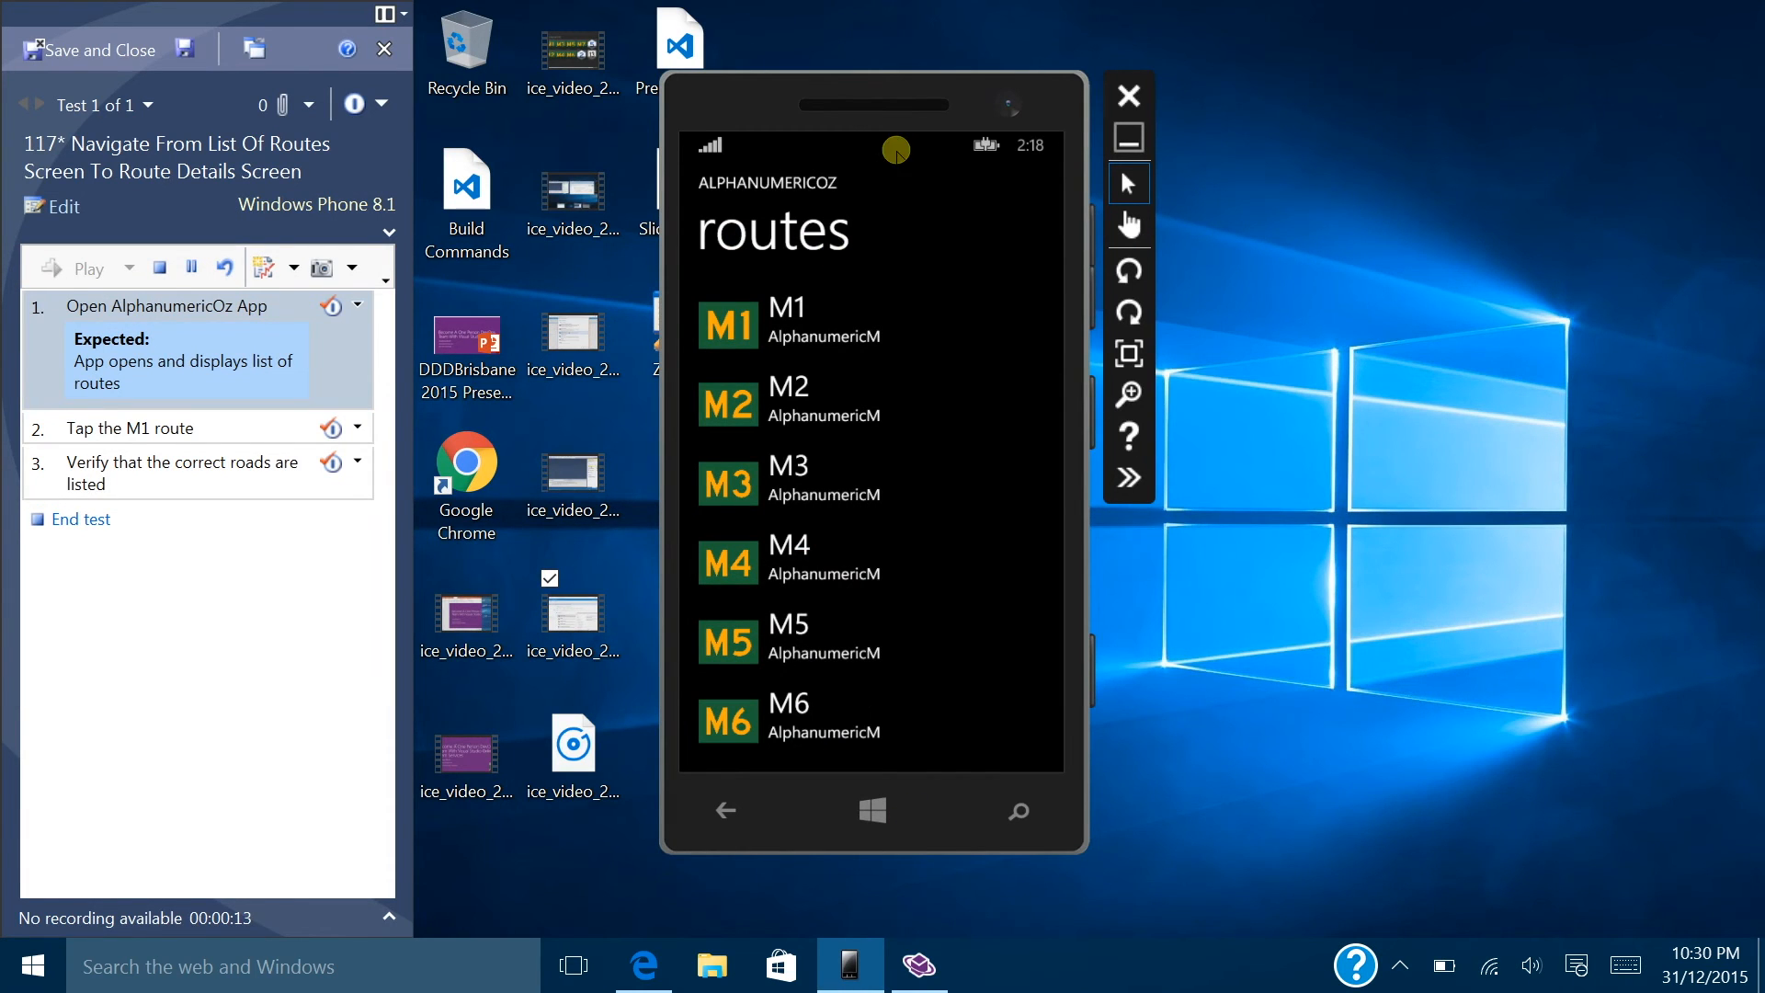
{"action": "key", "text": "super+Tab"}
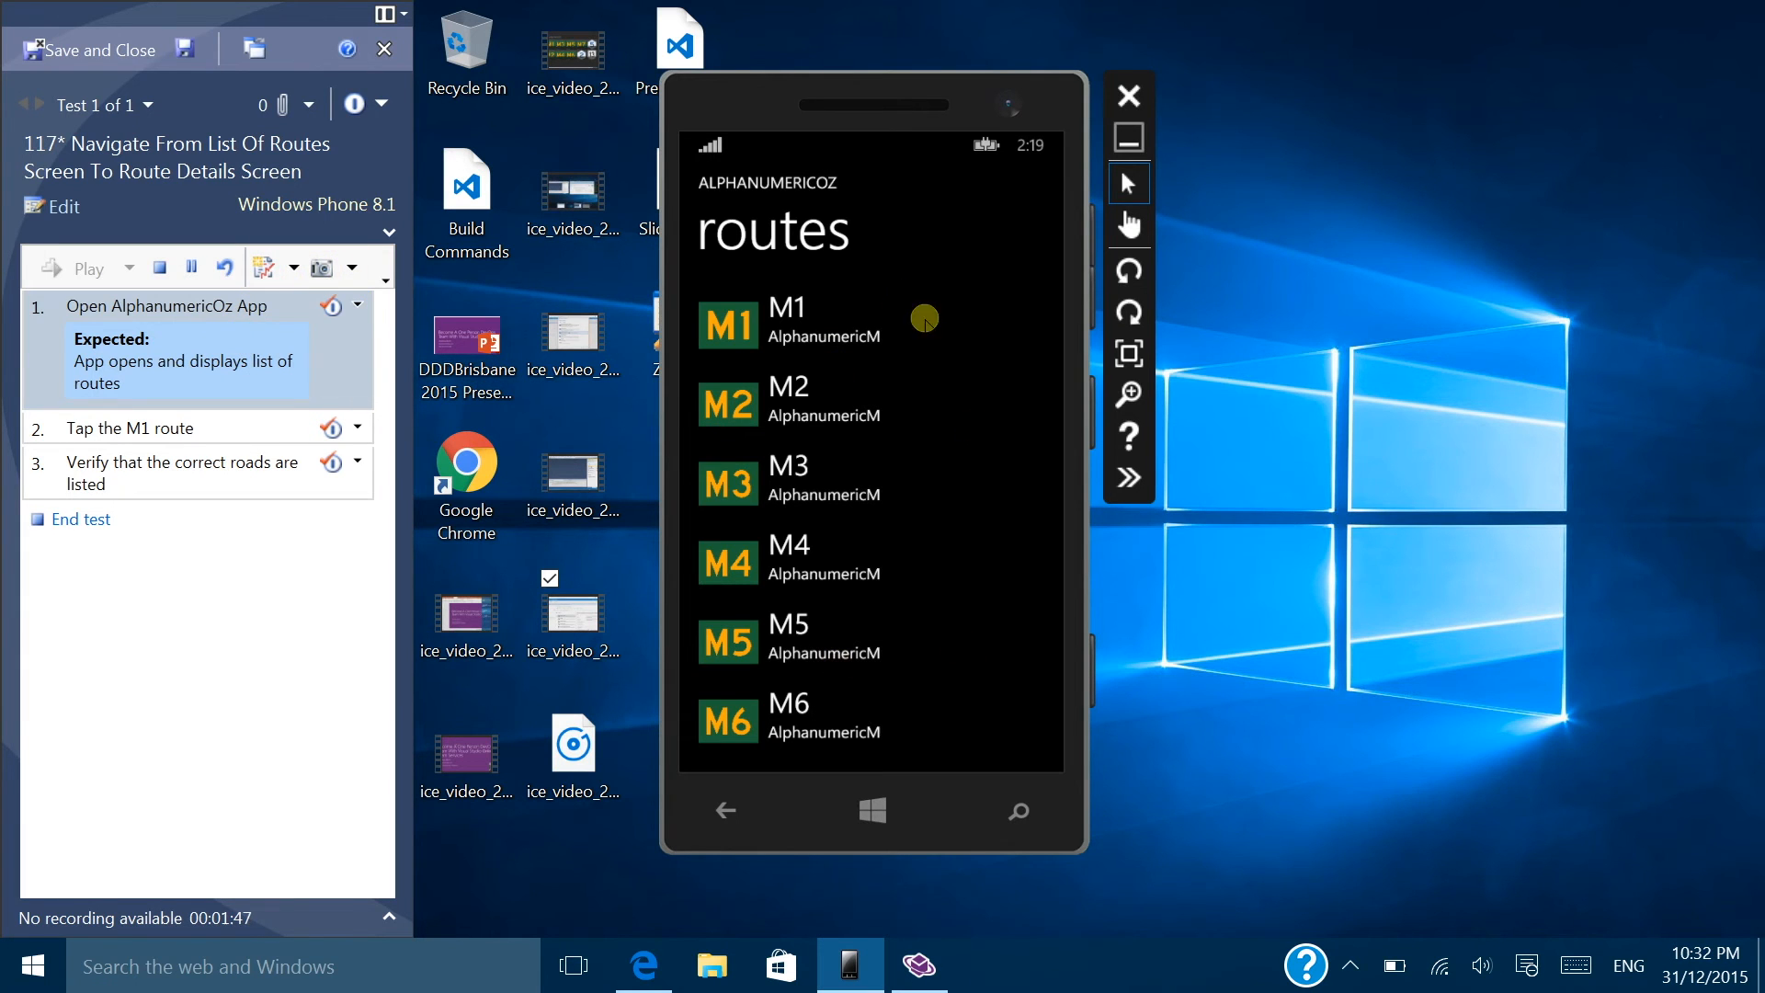
Step: Mark all three test steps as passed while opening the M1 route in the emulator, and end and save the test
{"action": "left_click", "coordinate": [330, 307]}
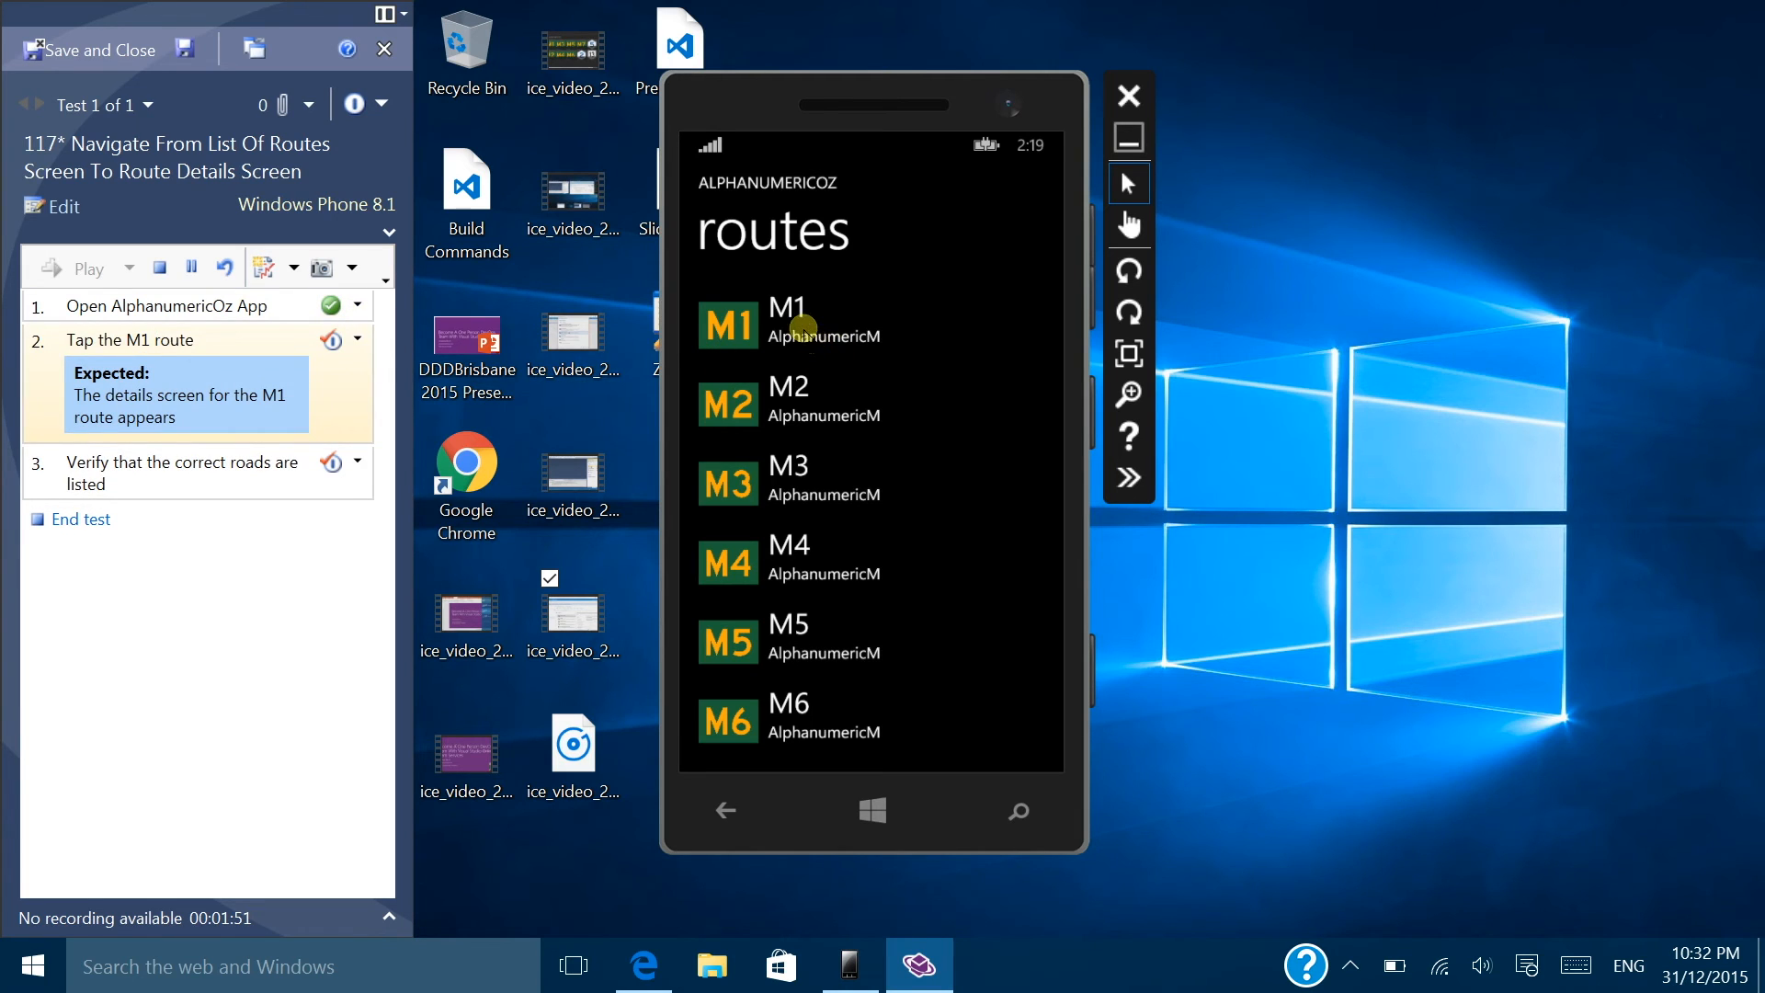
{"action": "left_click", "coordinate": [811, 339]}
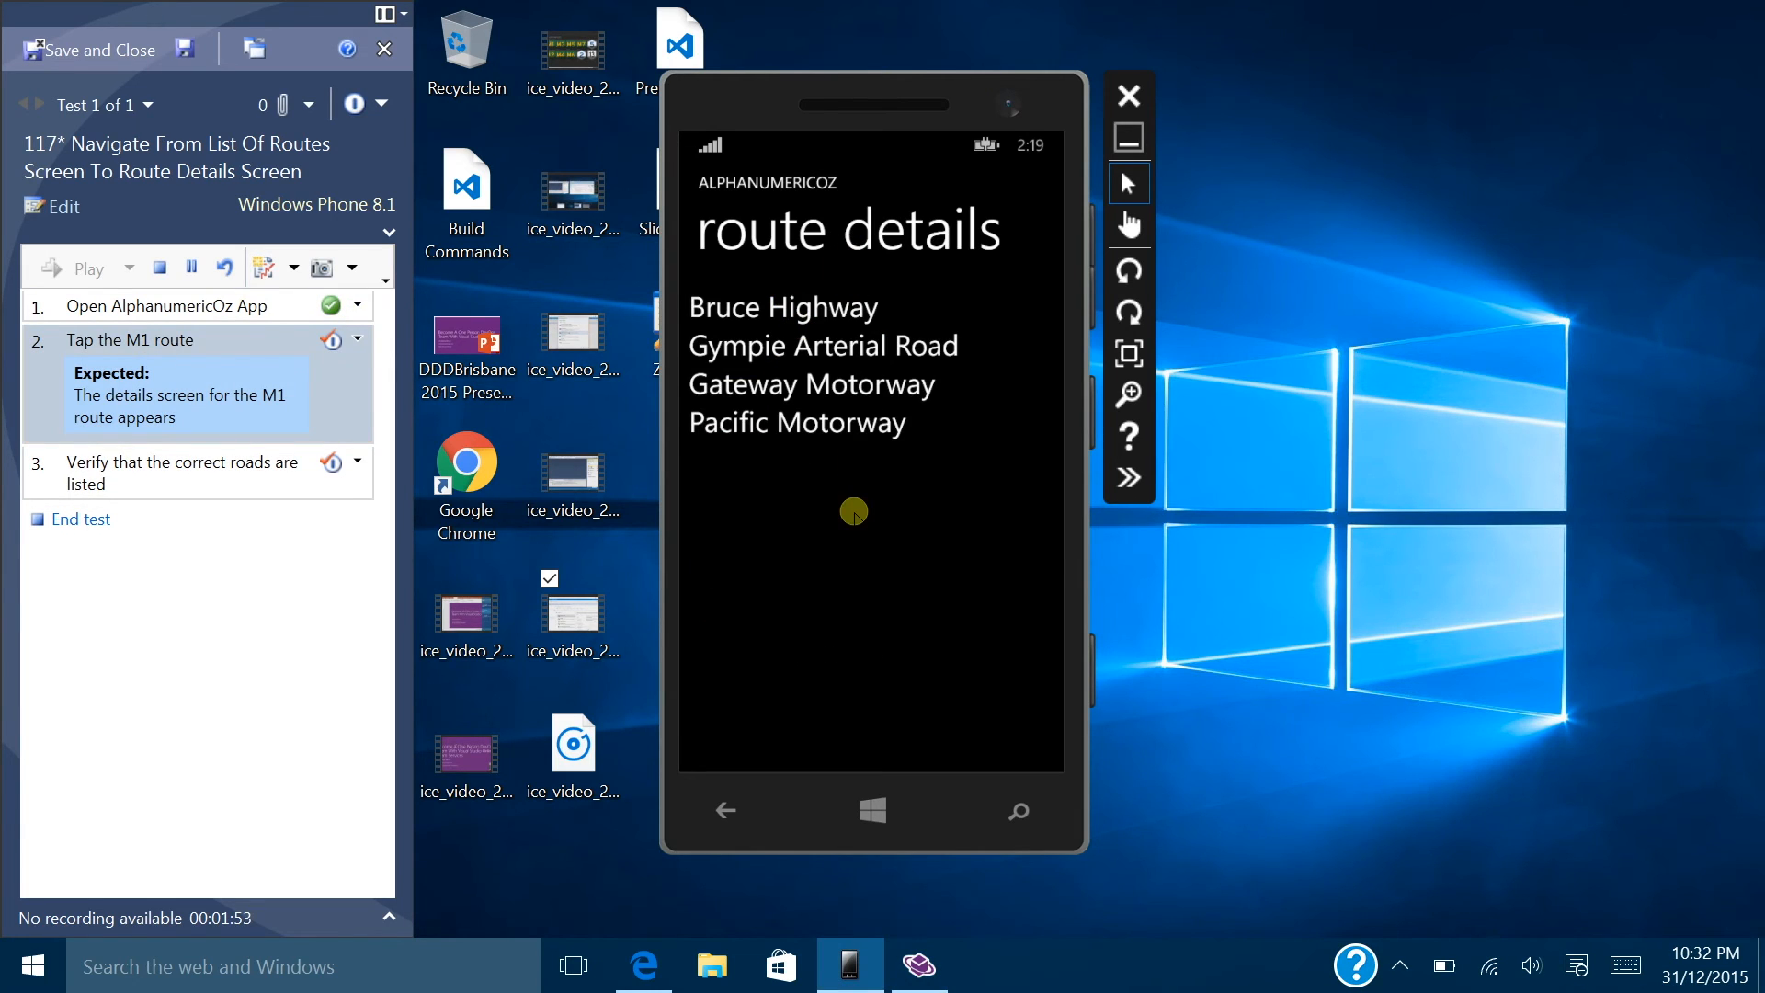
{"action": "left_click", "coordinate": [331, 340]}
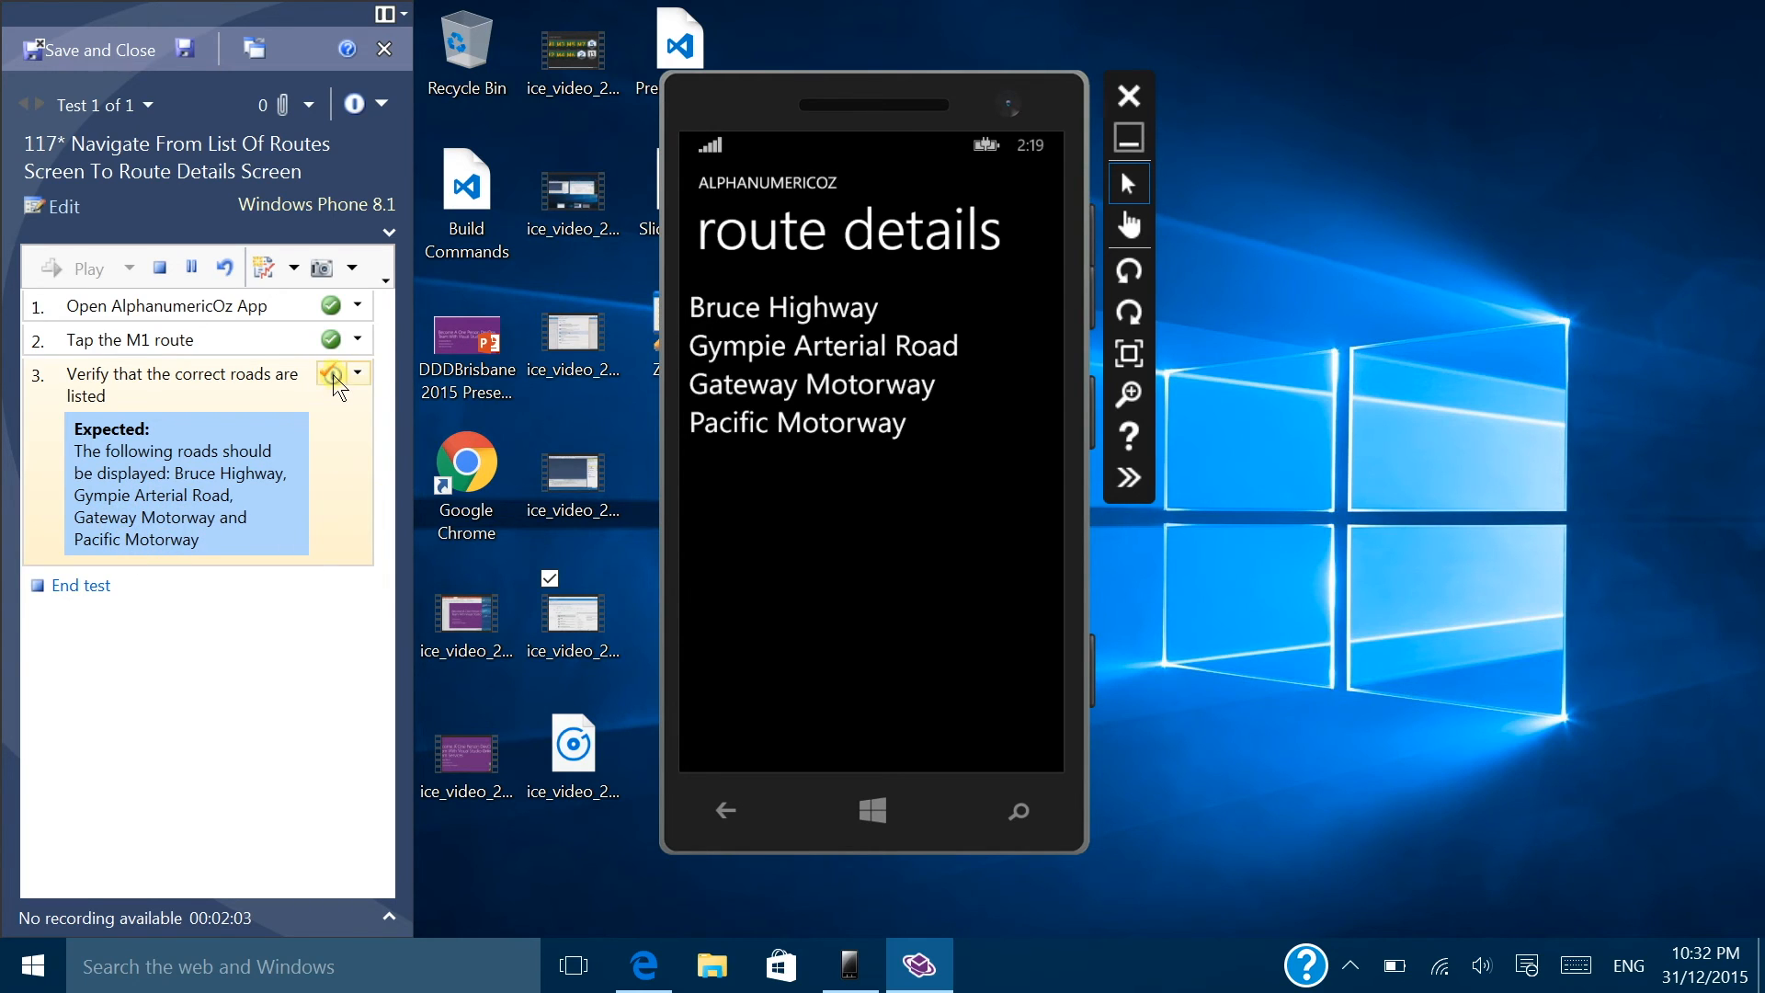
{"action": "left_click", "coordinate": [90, 582]}
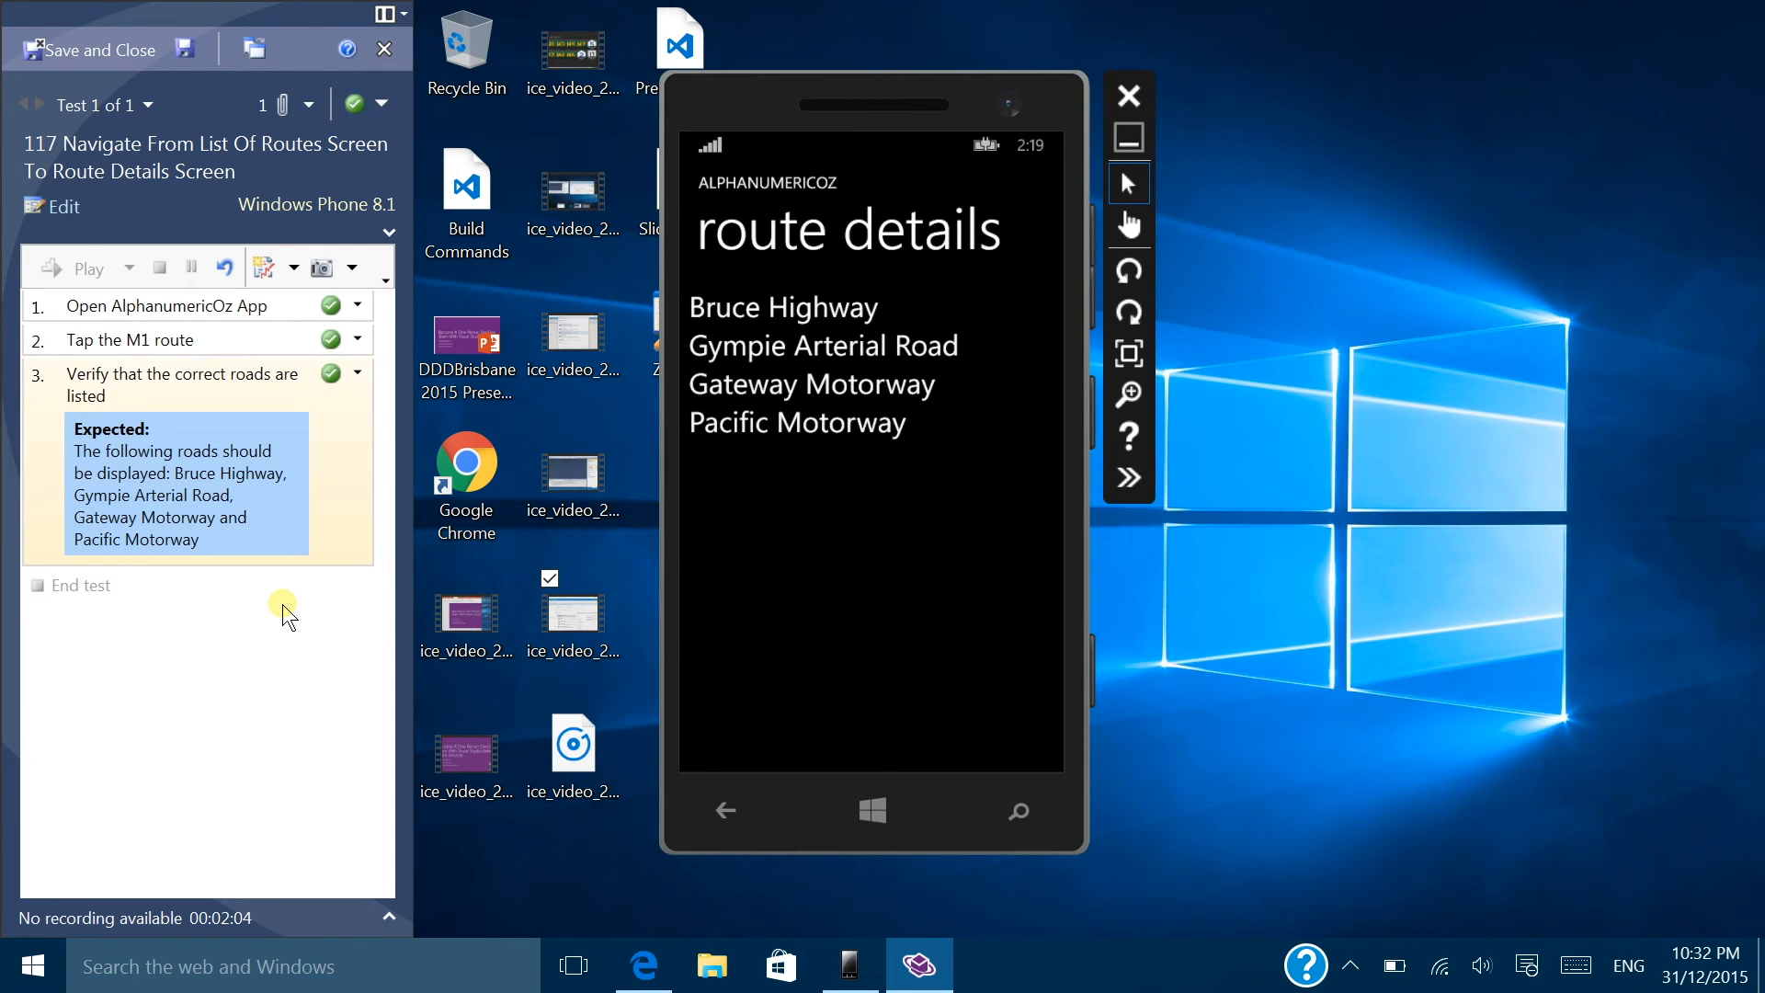
{"action": "left_click", "coordinate": [123, 53]}
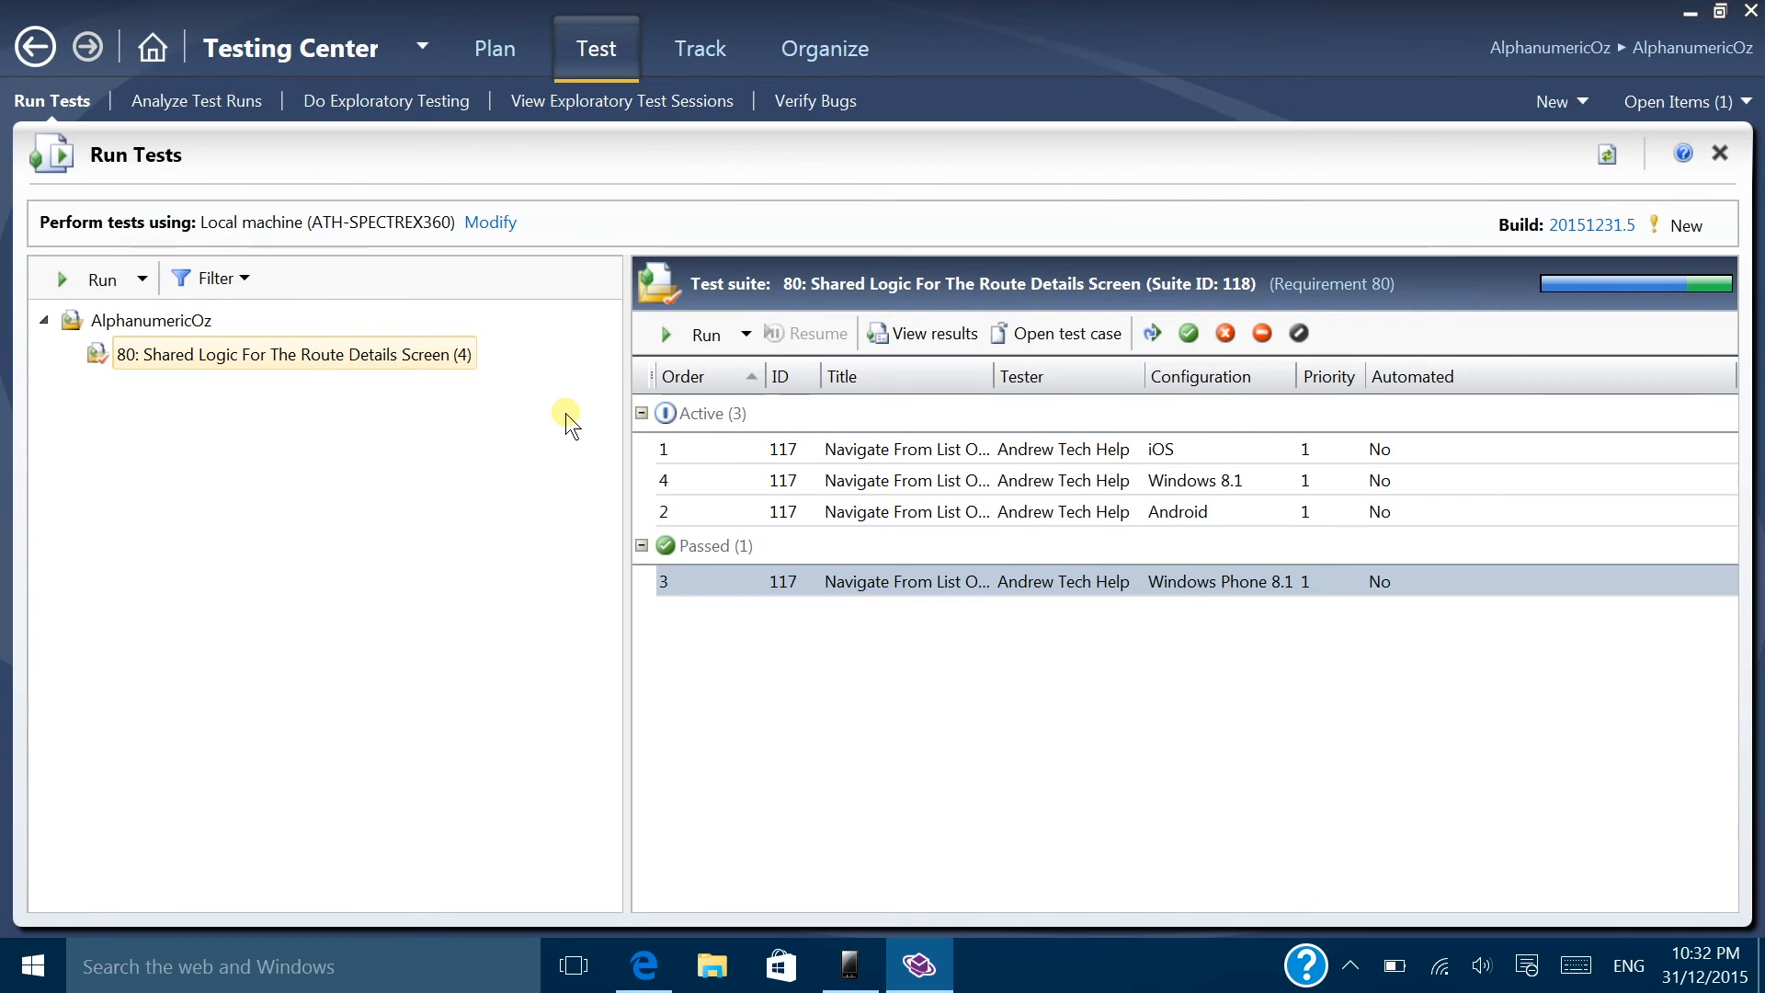
Step: Switch to Visual Studio on Desktop 3, run AlphanumericOz.Win81 on the Local Machine, and restore the app to a smaller, repositioned window
{"action": "mouse_move", "coordinate": [647, 973]}
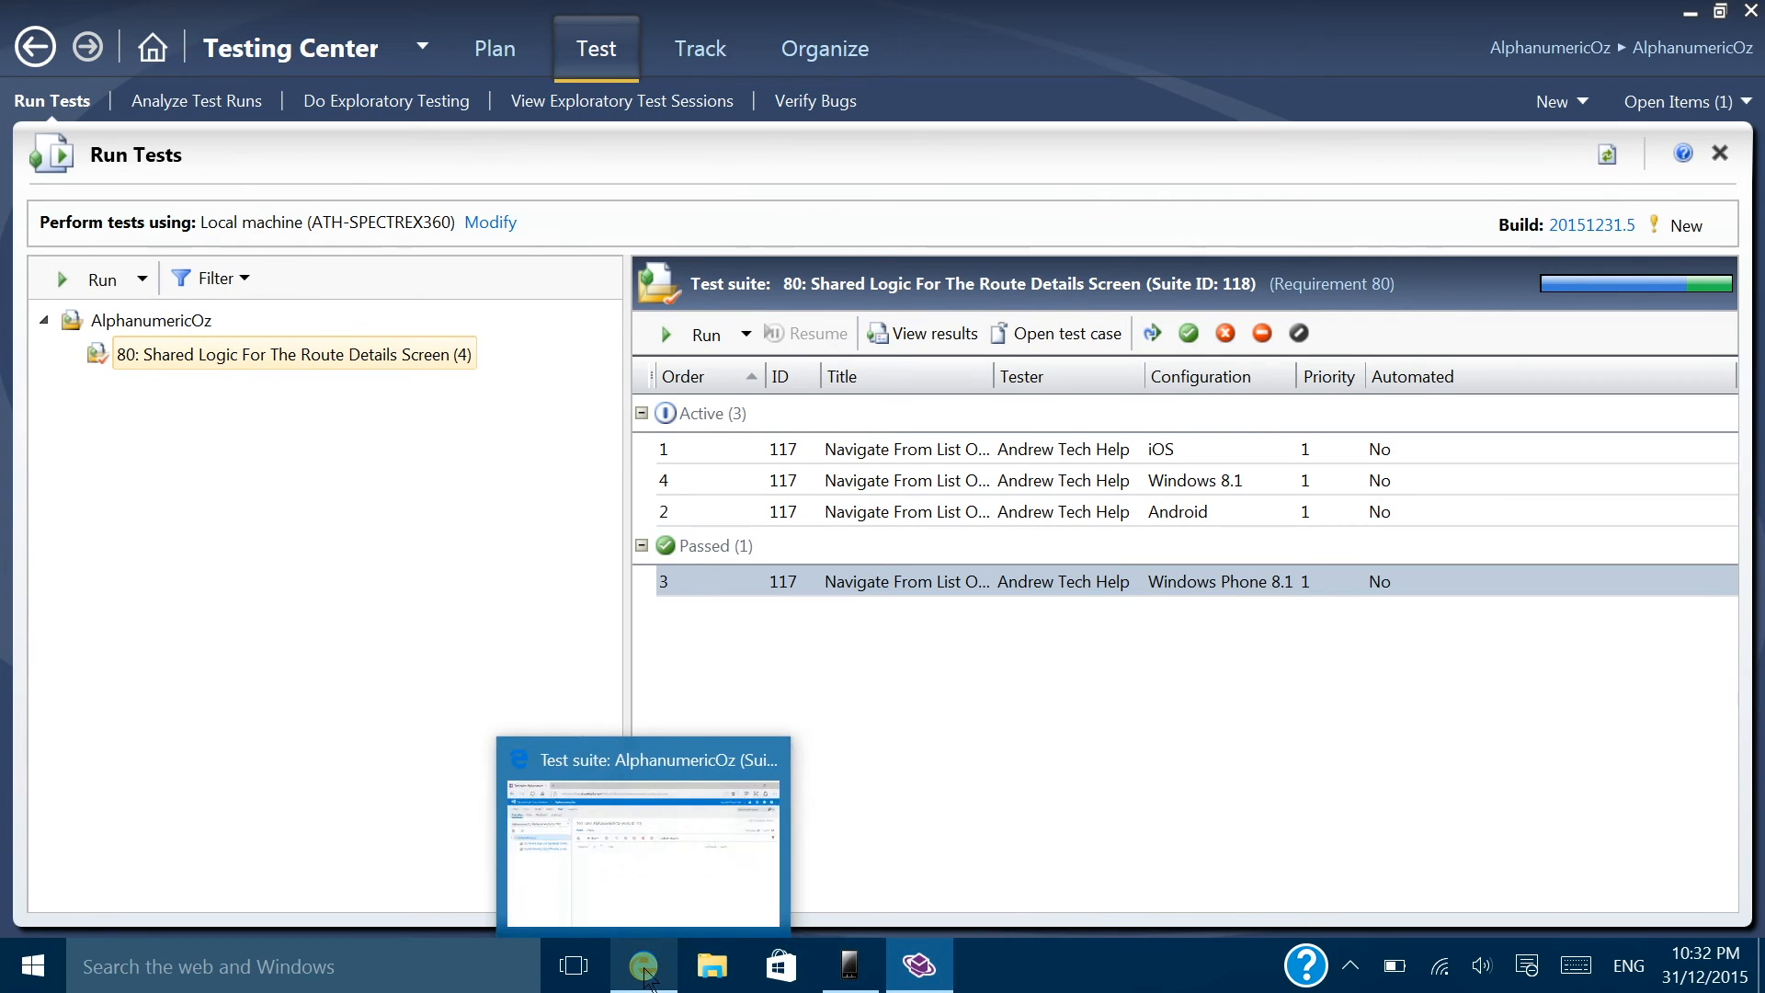
{"action": "mouse_move", "coordinate": [929, 980]}
{"action": "left_click", "coordinate": [595, 971]}
{"action": "left_click", "coordinate": [1031, 849]}
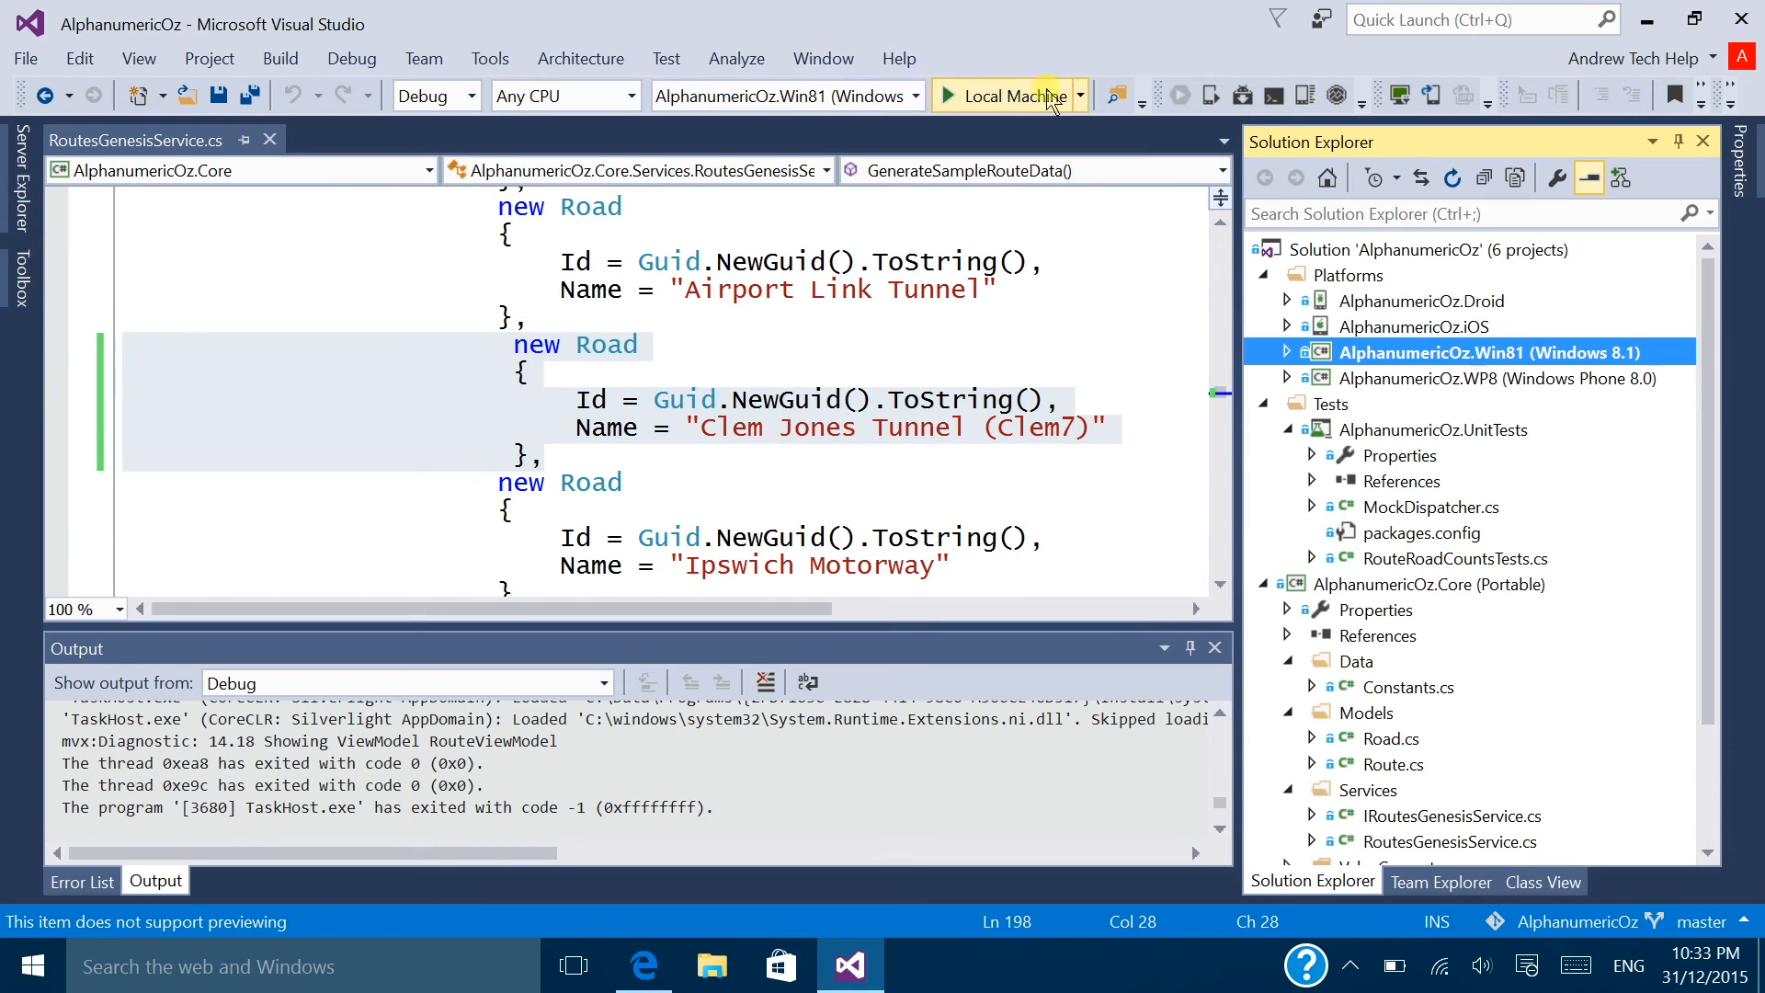
{"action": "left_click", "coordinate": [1016, 96]}
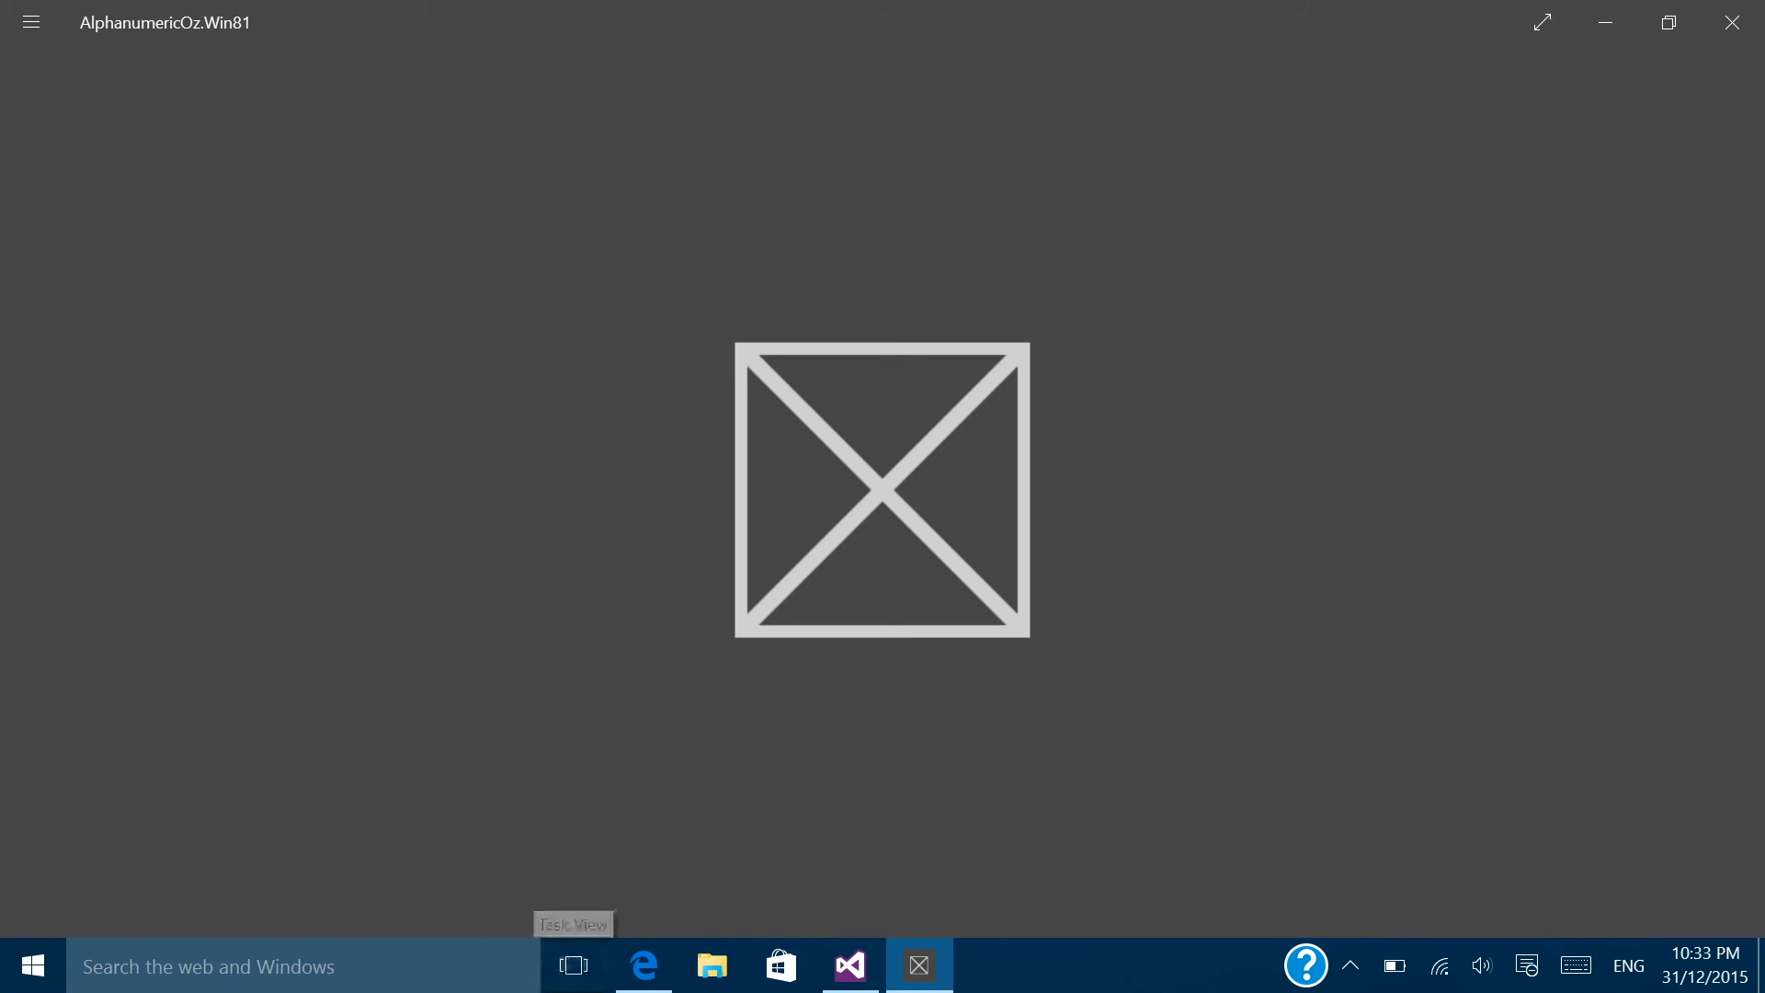
{"action": "left_click", "coordinate": [1669, 22]}
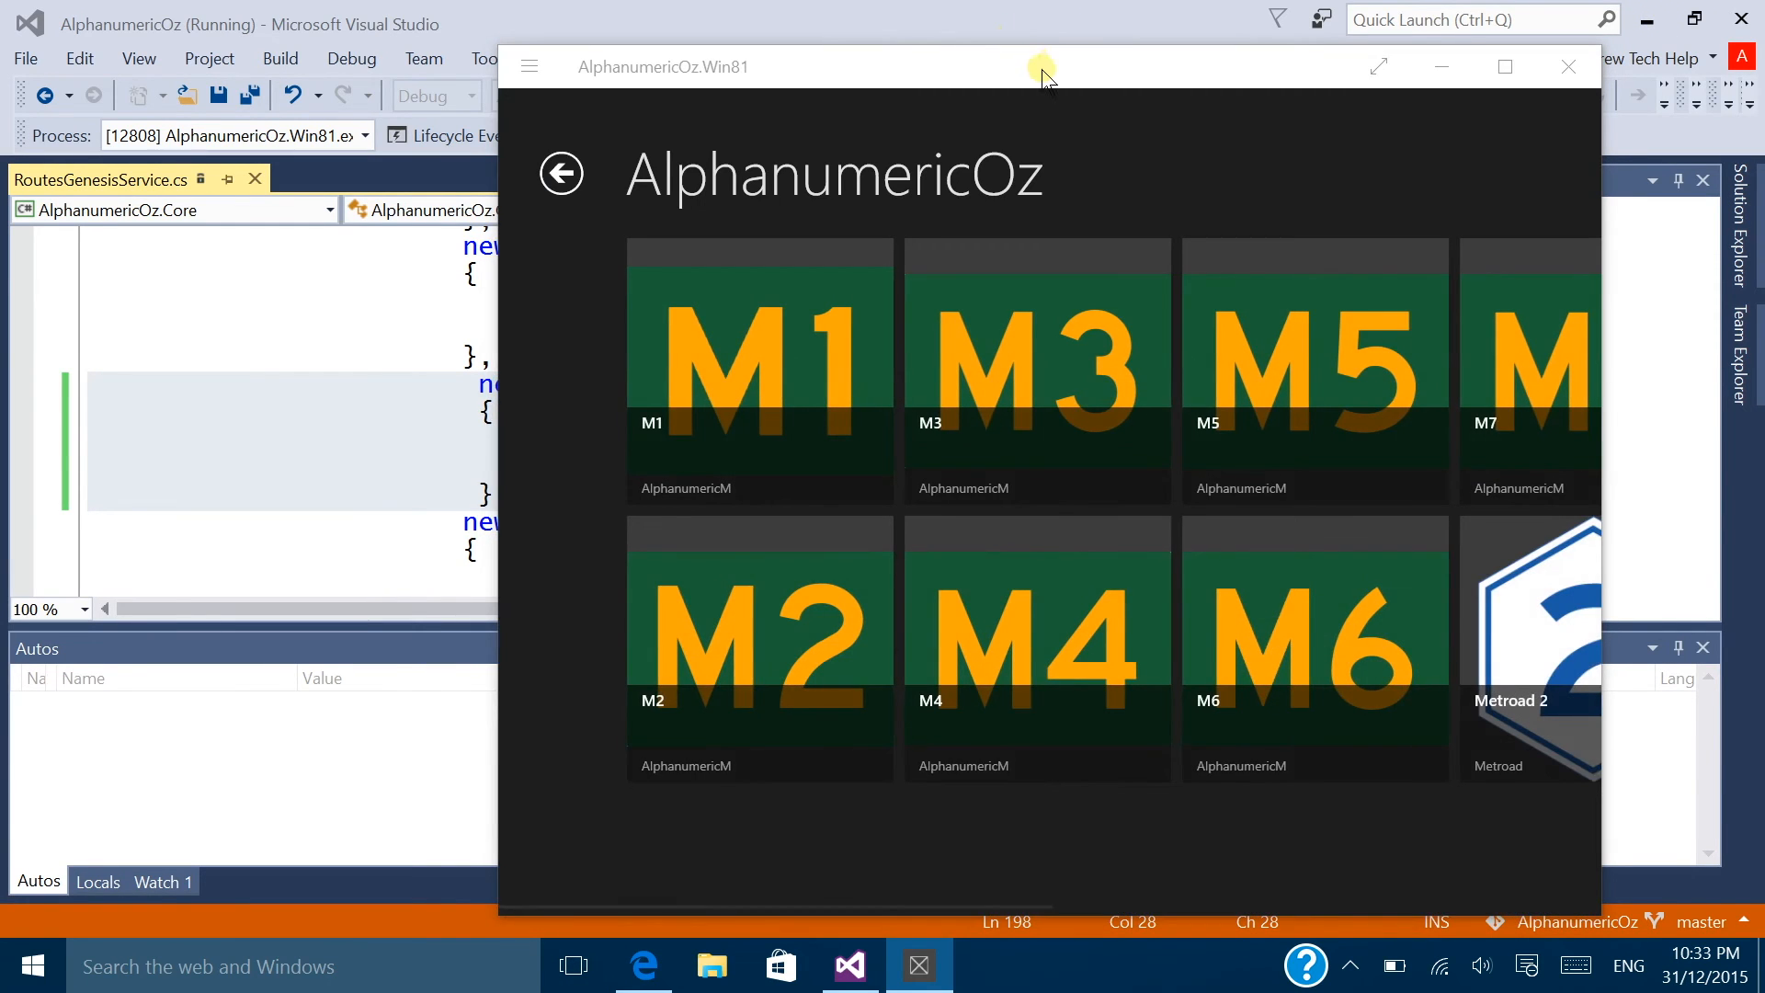
{"action": "left_click_drag", "start_coordinate": [1041, 72], "coordinate": [1103, 31]}
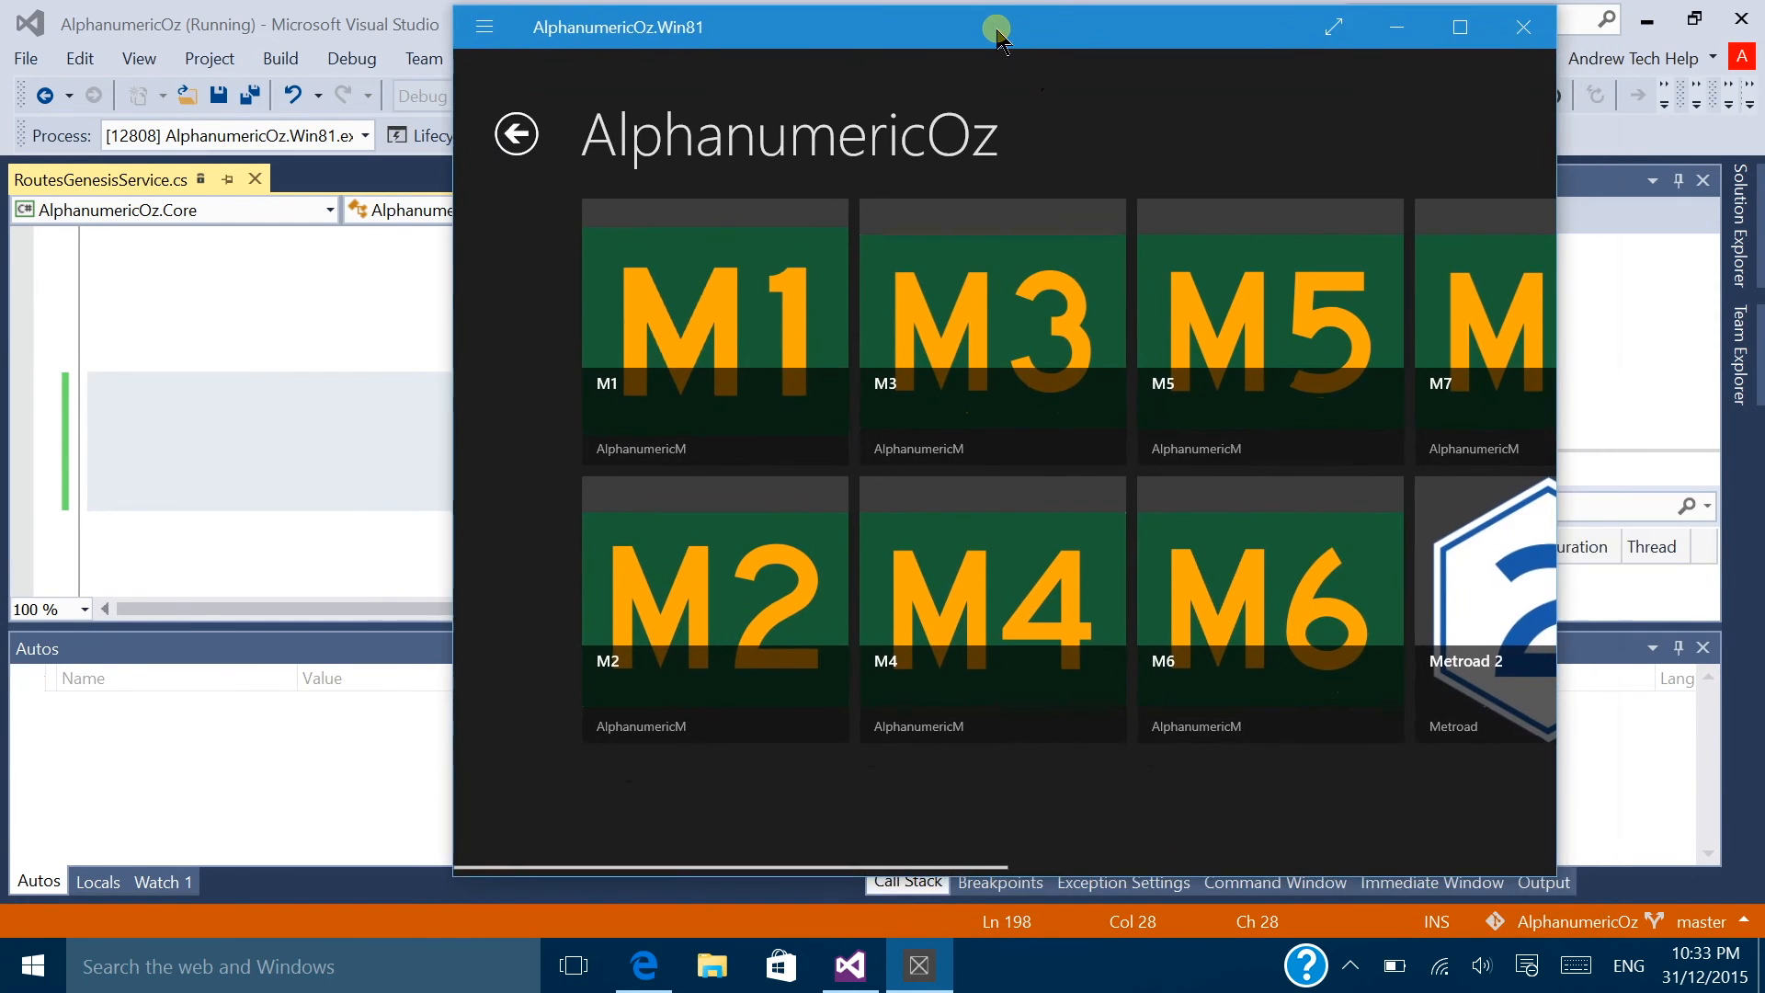
Step: Move the AlphanumericOz.Win81 app window to Desktop 4, and bring Microsoft Test Manager to the front there
{"action": "left_click", "coordinate": [572, 965]}
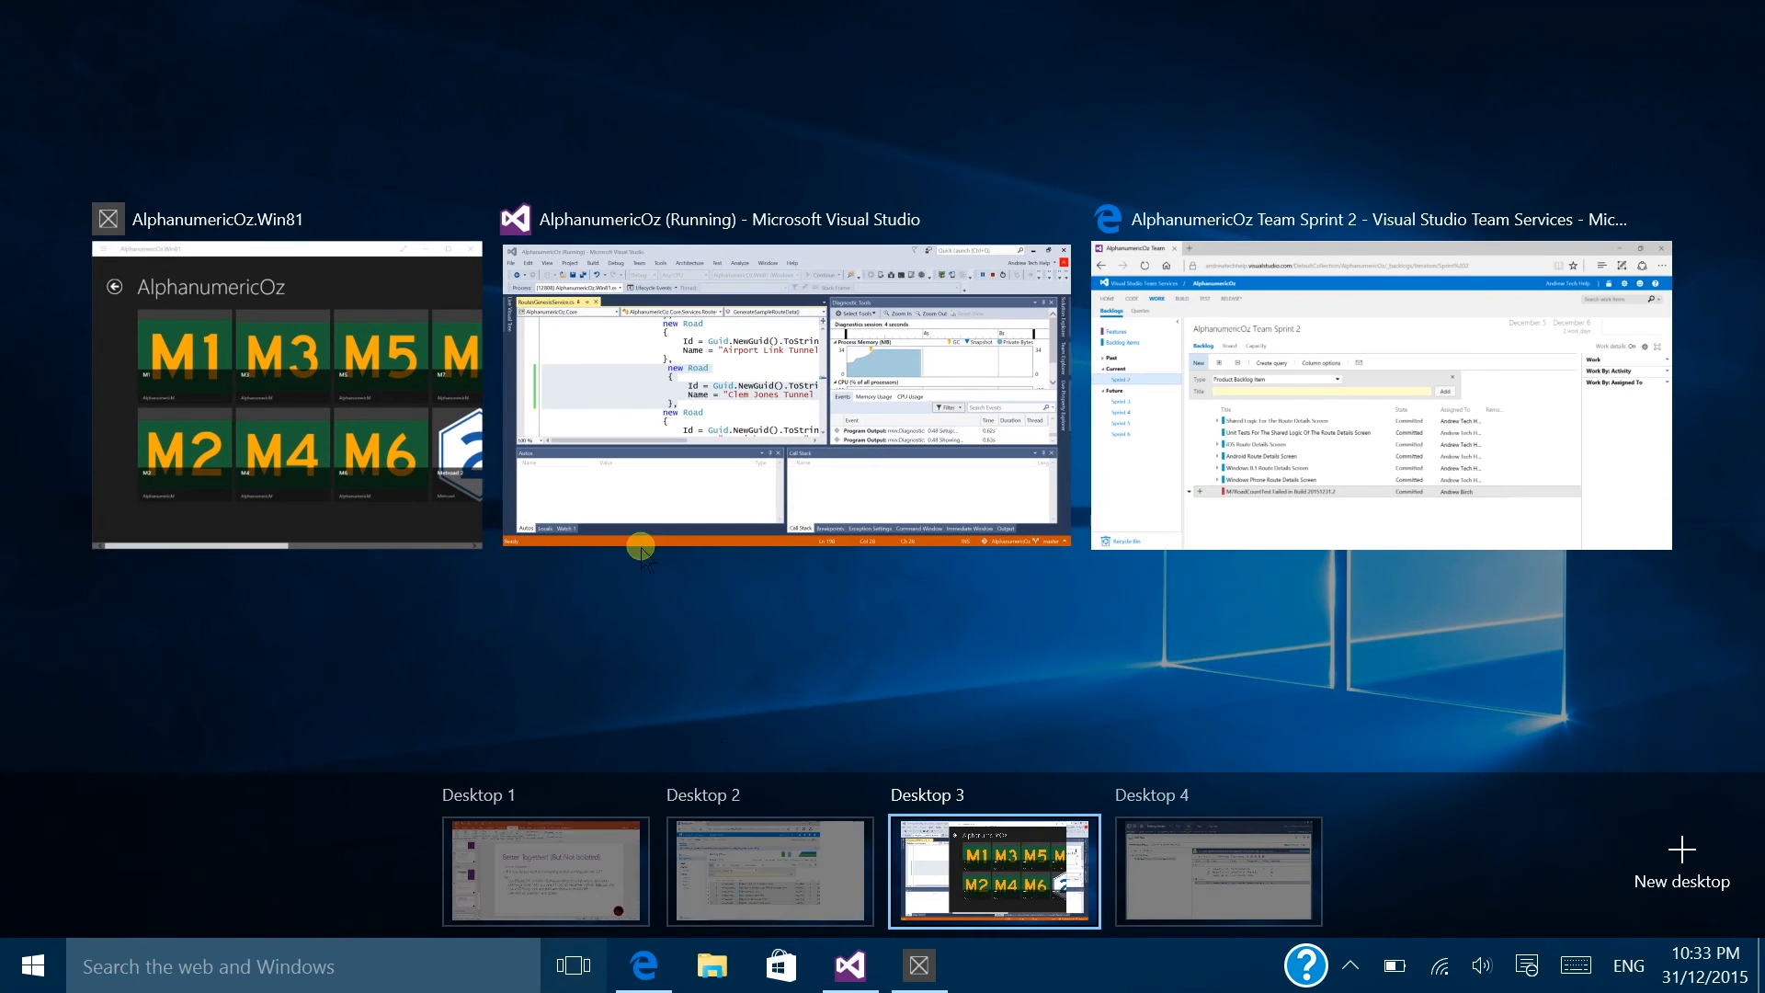
{"action": "left_click_drag", "start_coordinate": [354, 386], "coordinate": [1245, 919]}
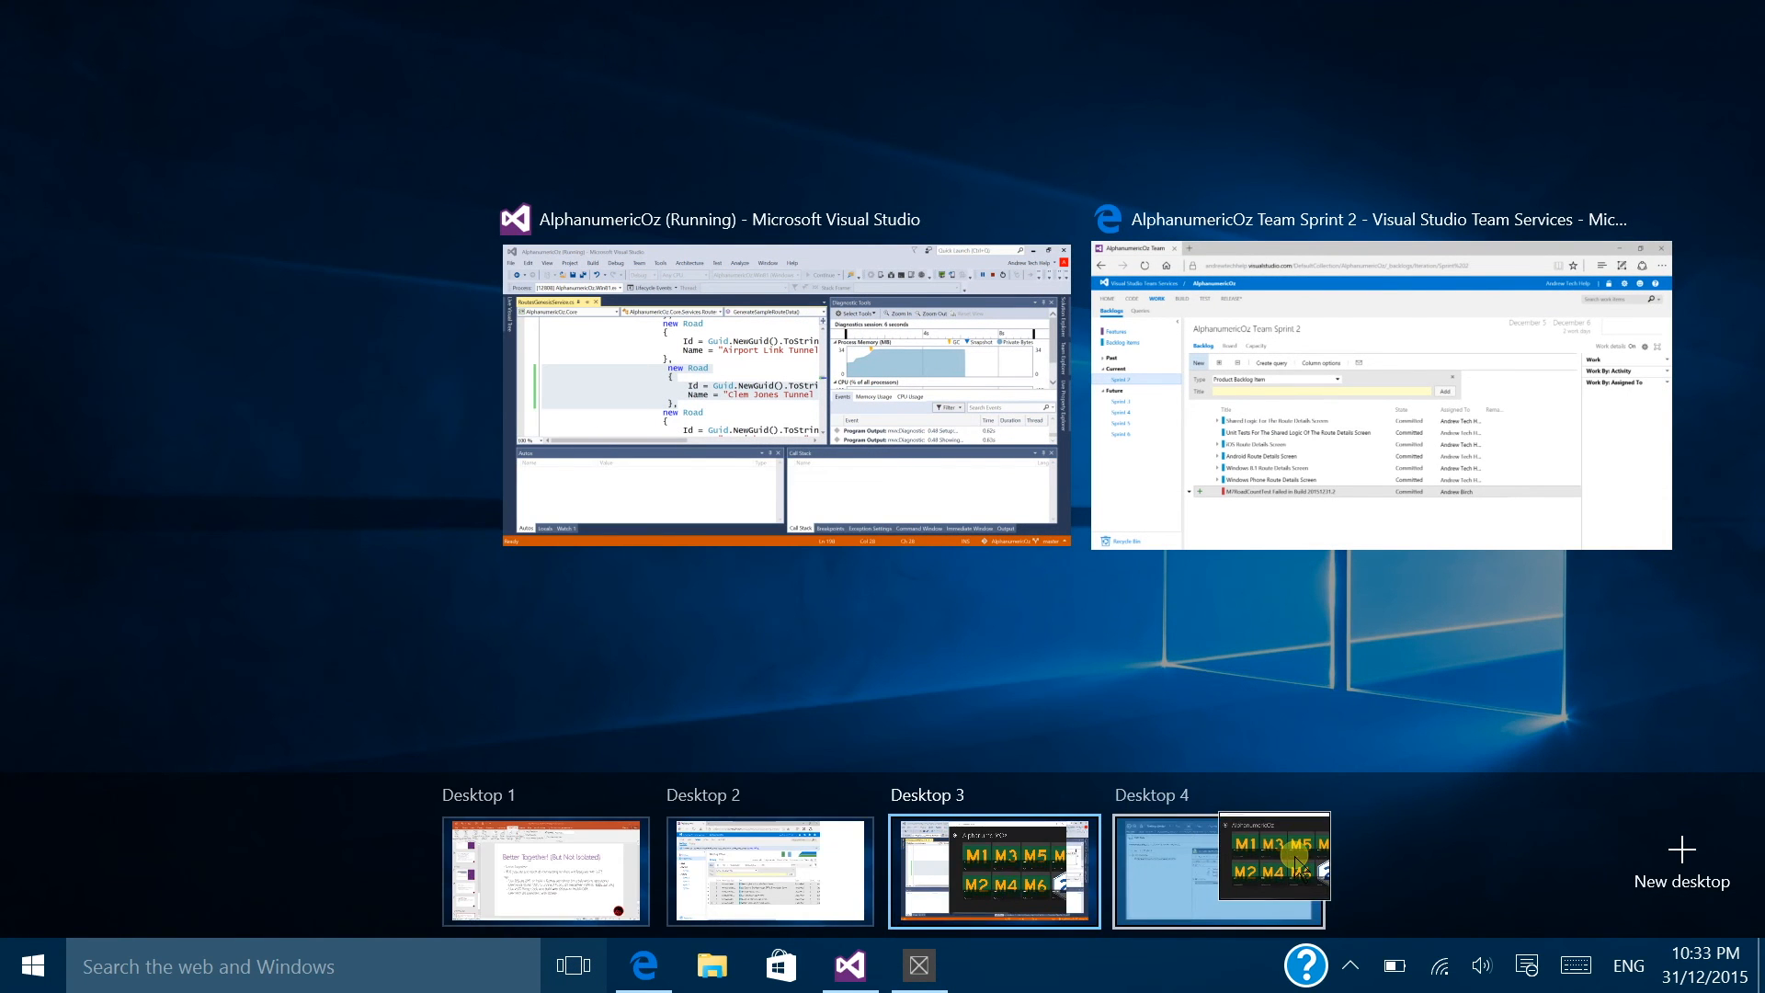
{"action": "left_click", "coordinate": [1133, 866]}
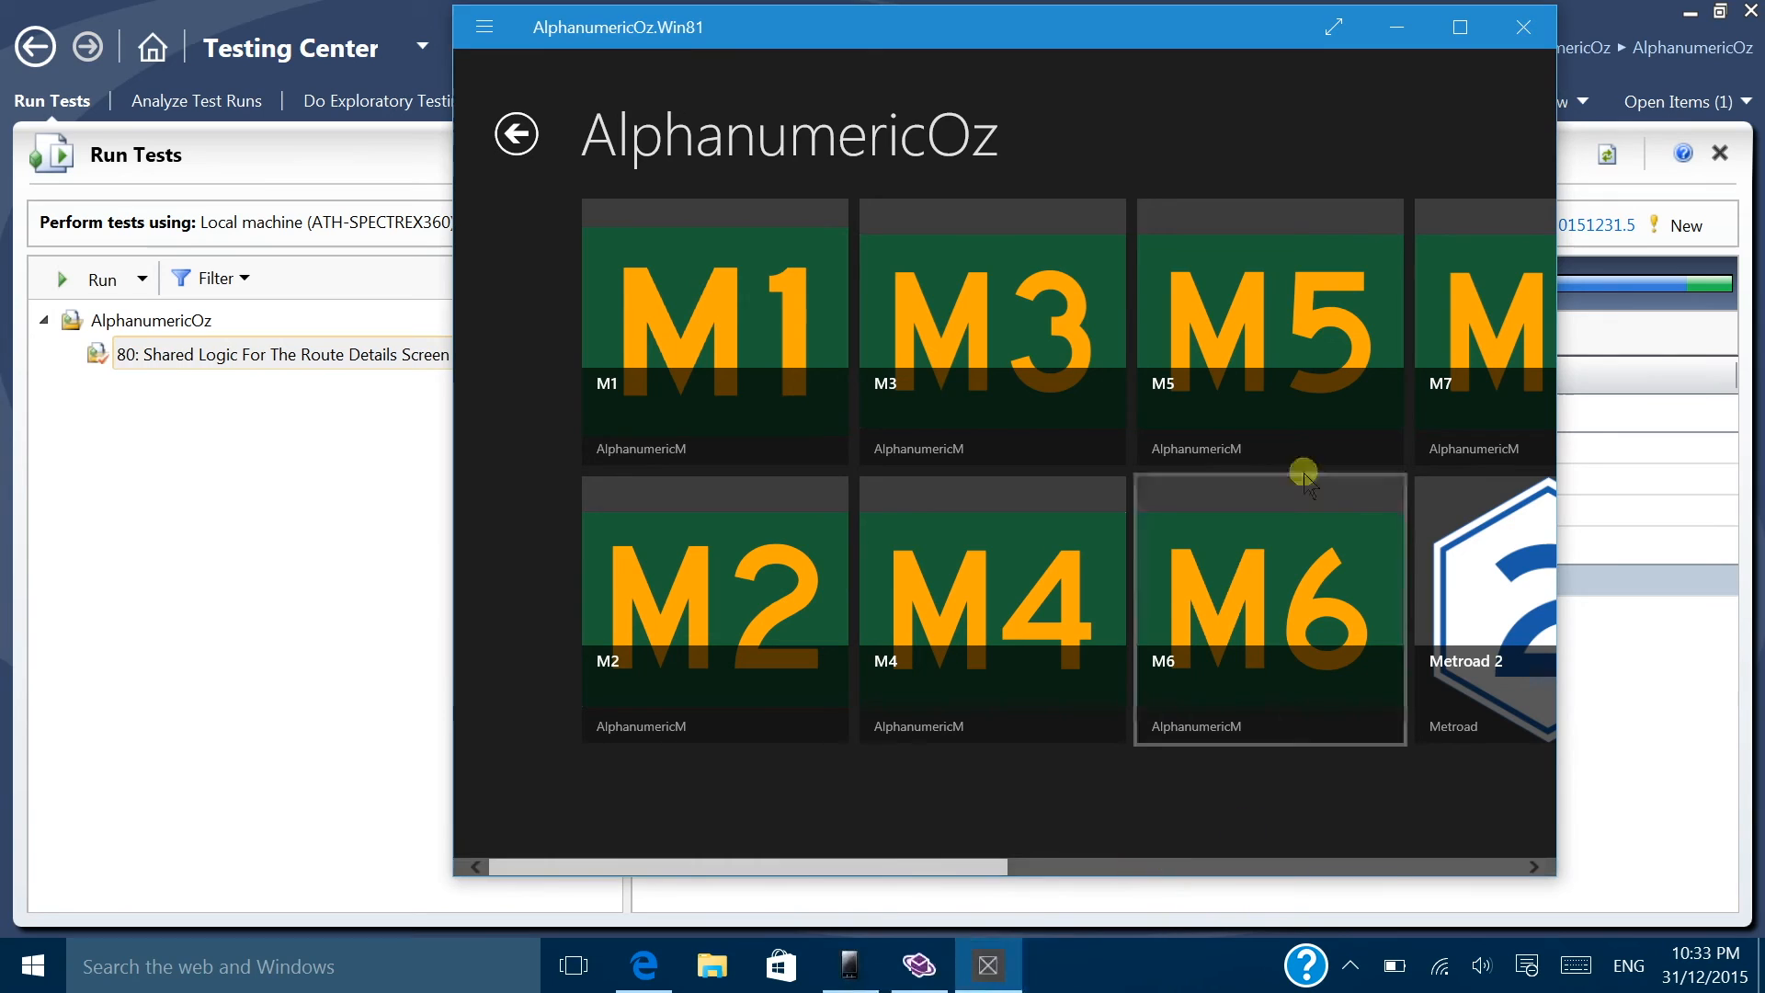
{"action": "left_click", "coordinate": [920, 965]}
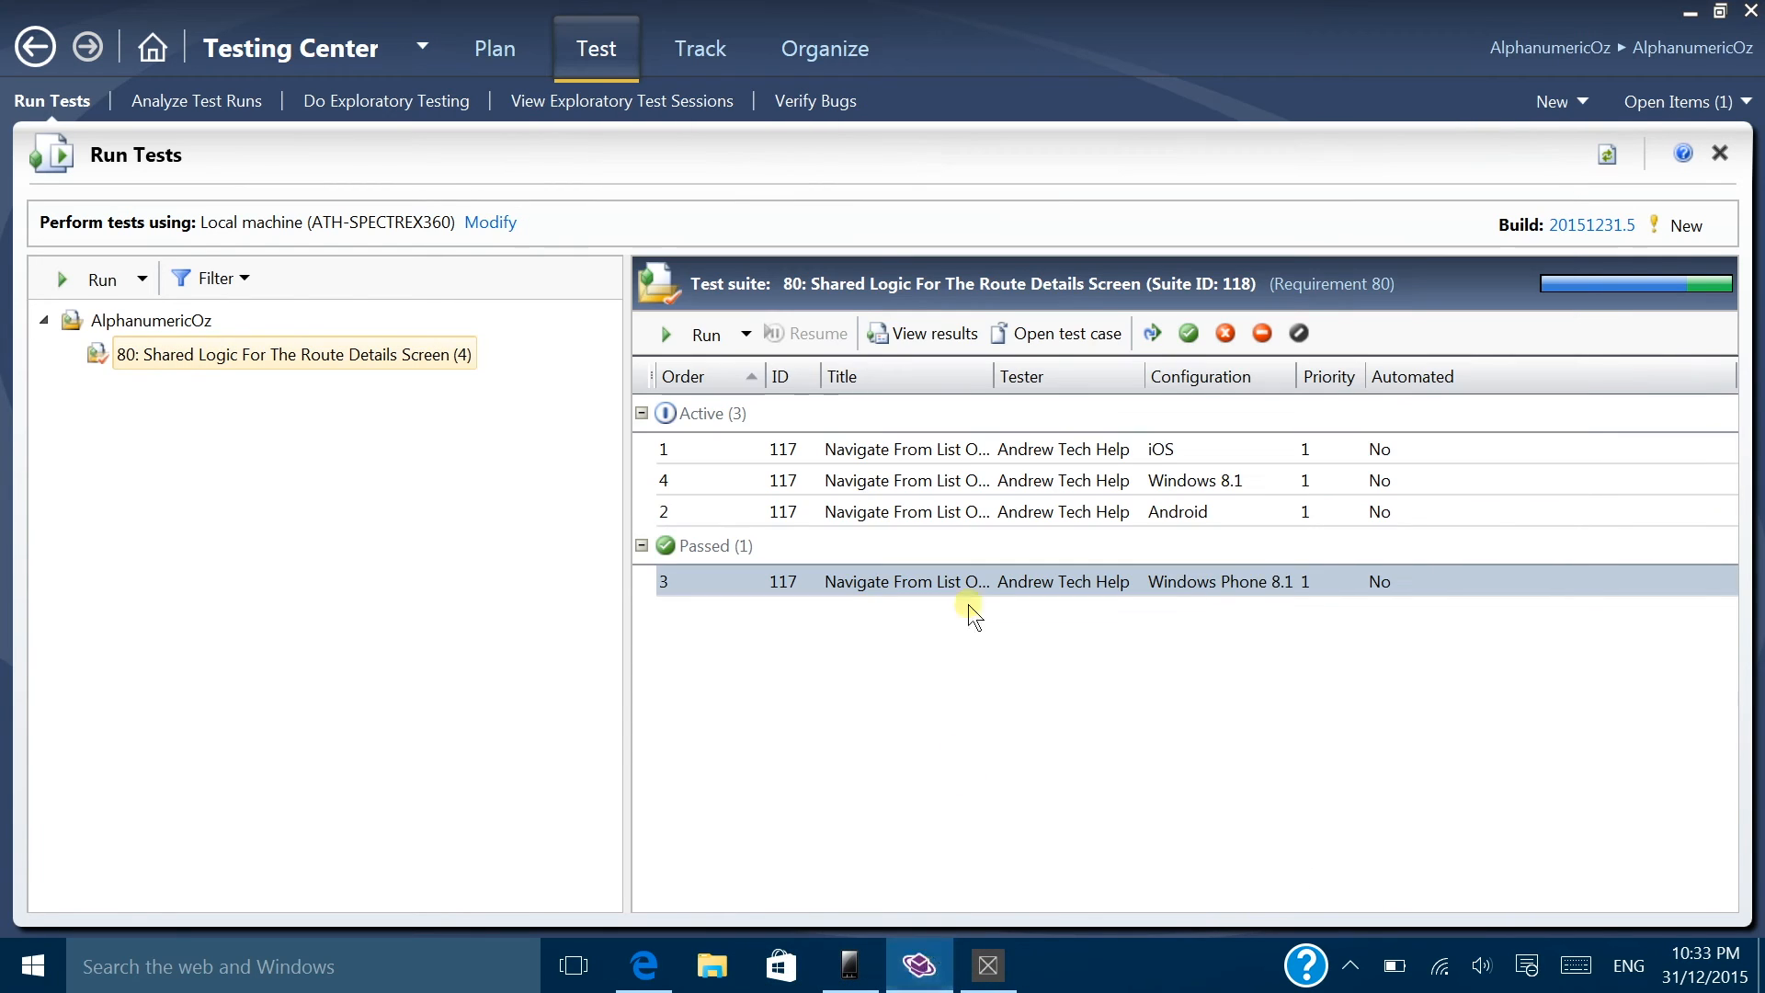
Step: Run test case 117 for the Windows 8.1 configuration and start the test without an action recording
{"action": "left_click", "coordinate": [1156, 479]}
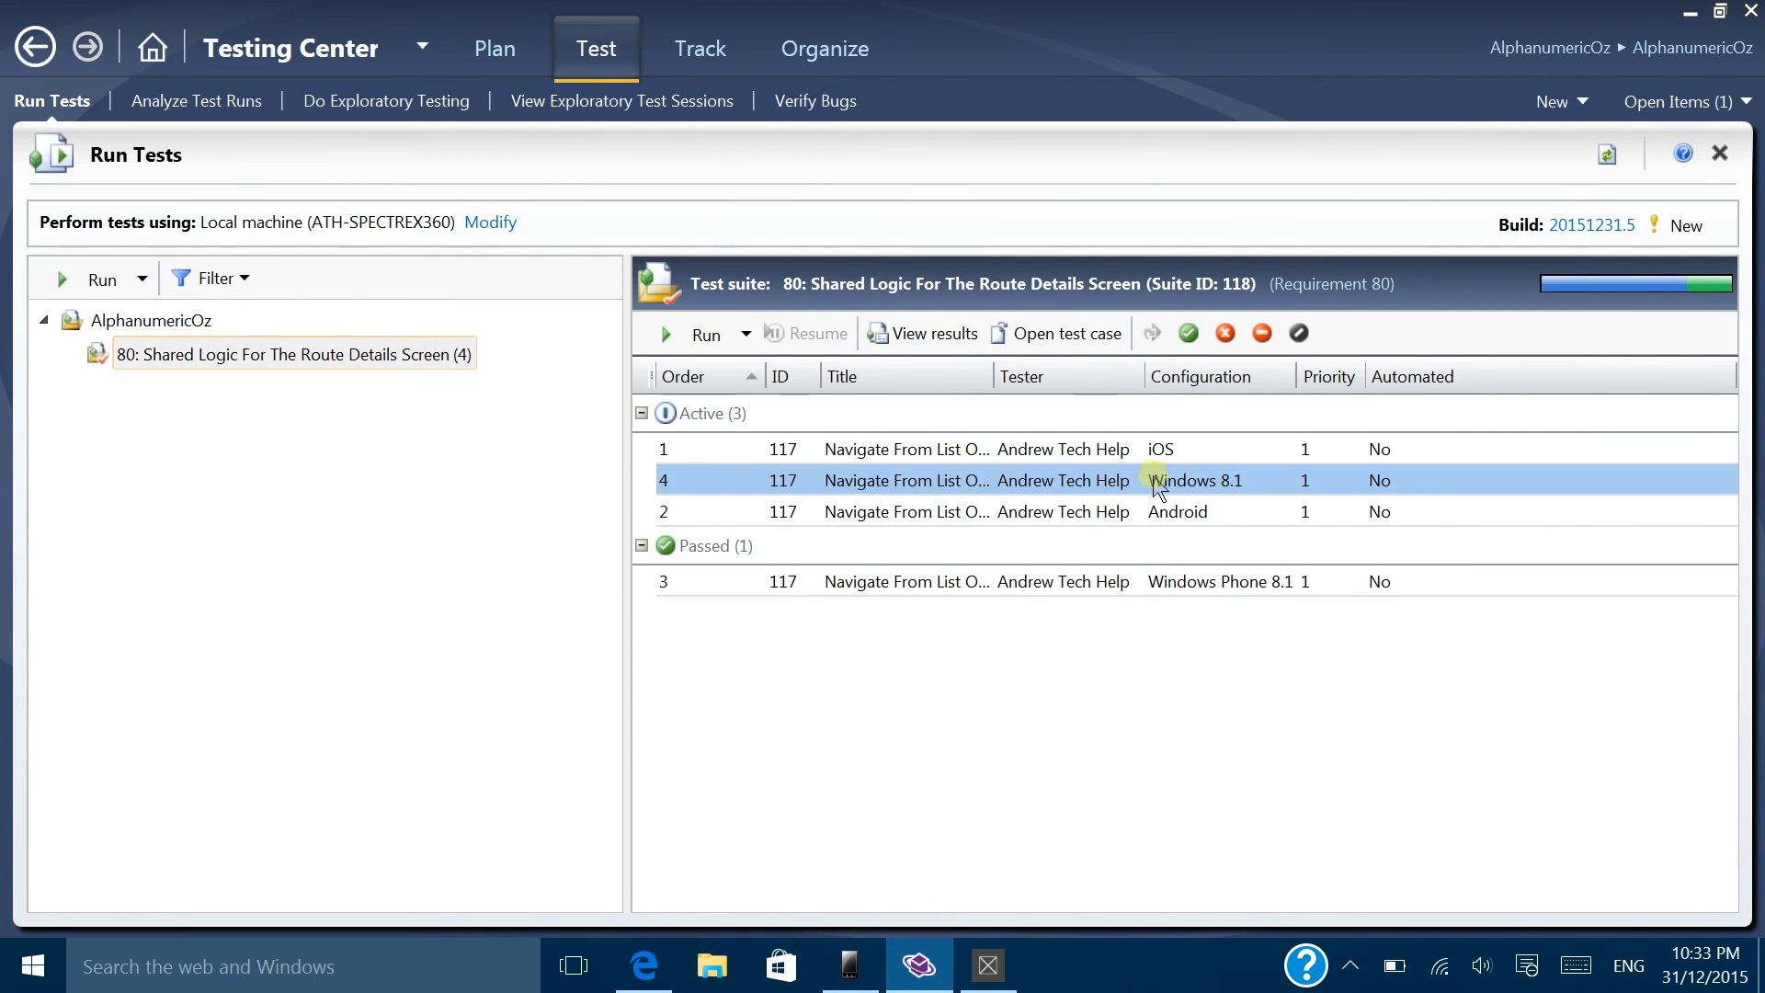
{"action": "left_click", "coordinate": [689, 334]}
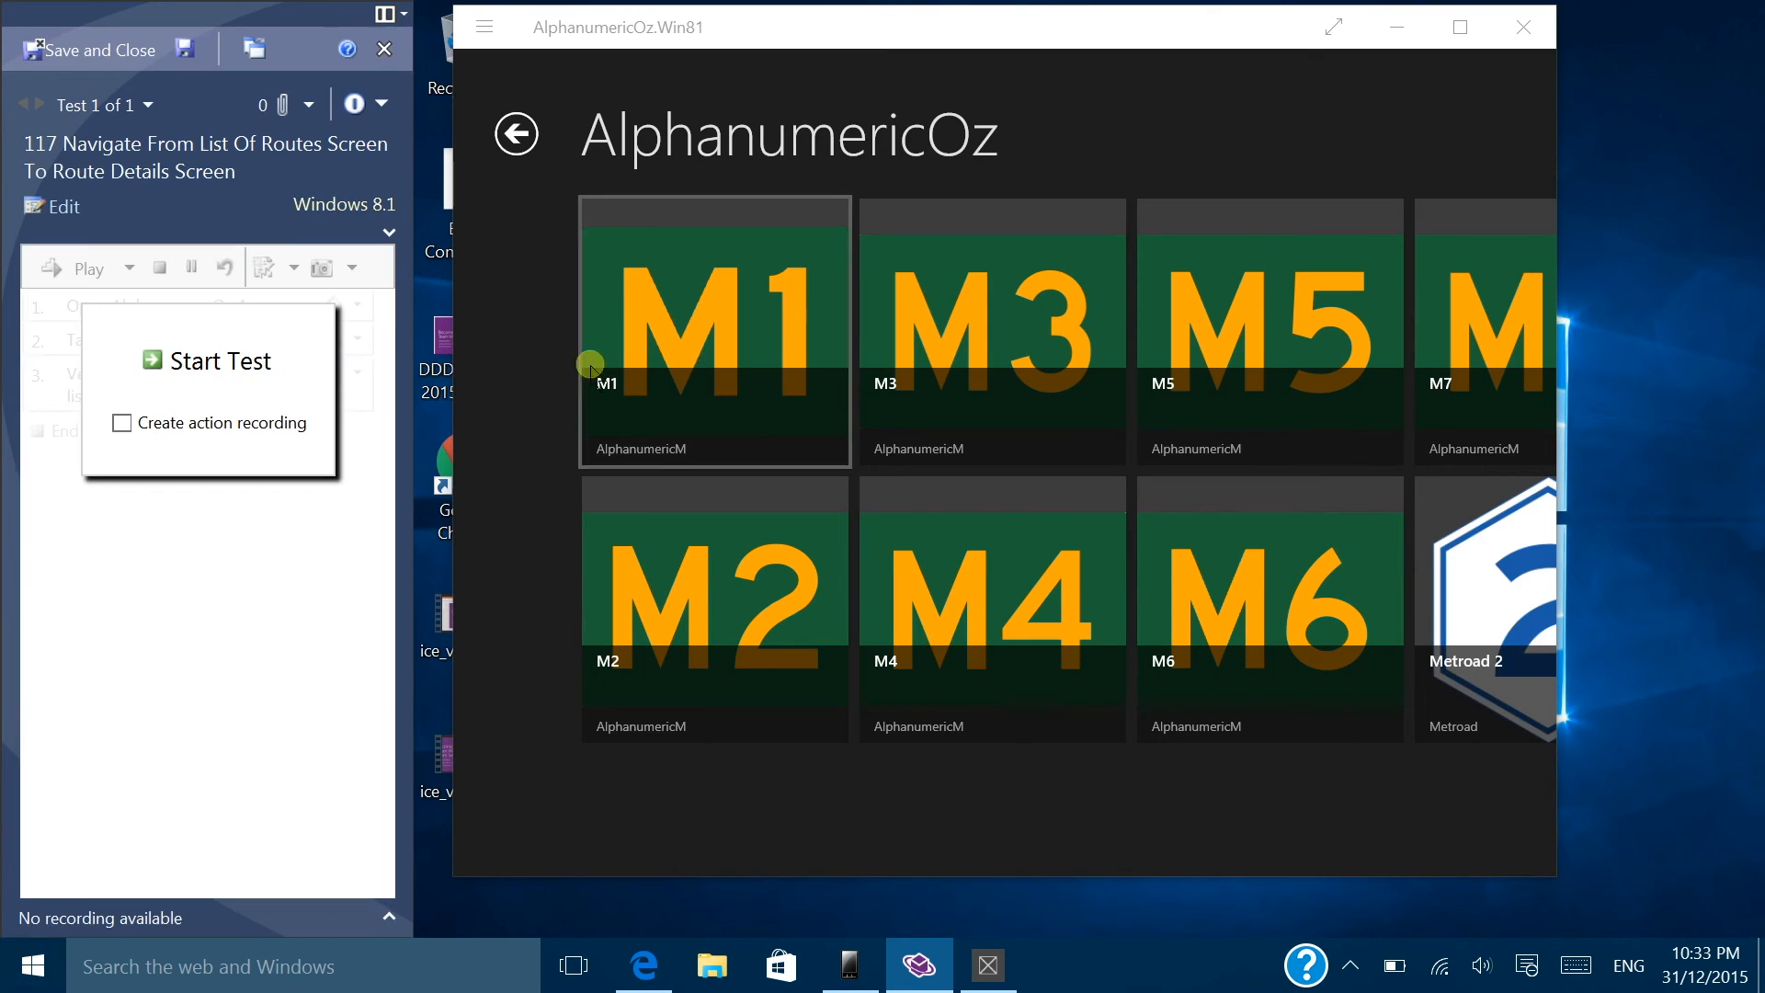
{"action": "left_click", "coordinate": [243, 361]}
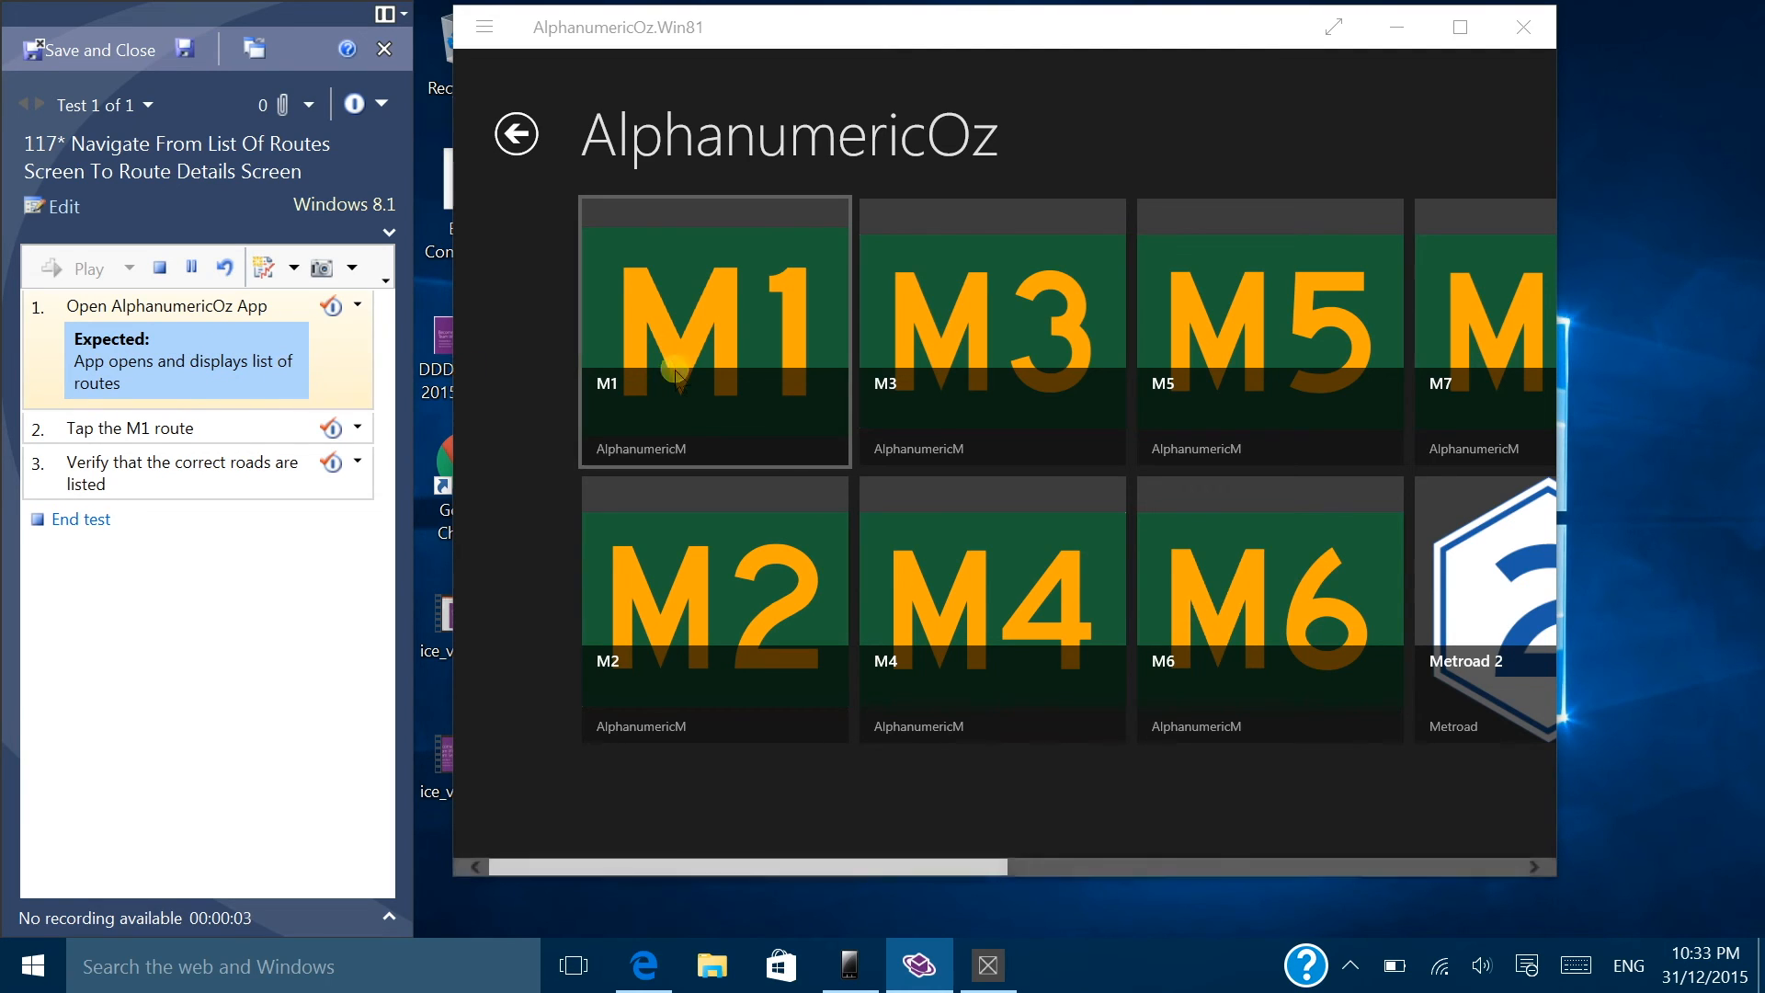
Step: Mark the first two test steps as passed, opening the M1 route in the AlphanumericOz.Win81 app for the second
{"action": "left_click", "coordinate": [335, 307]}
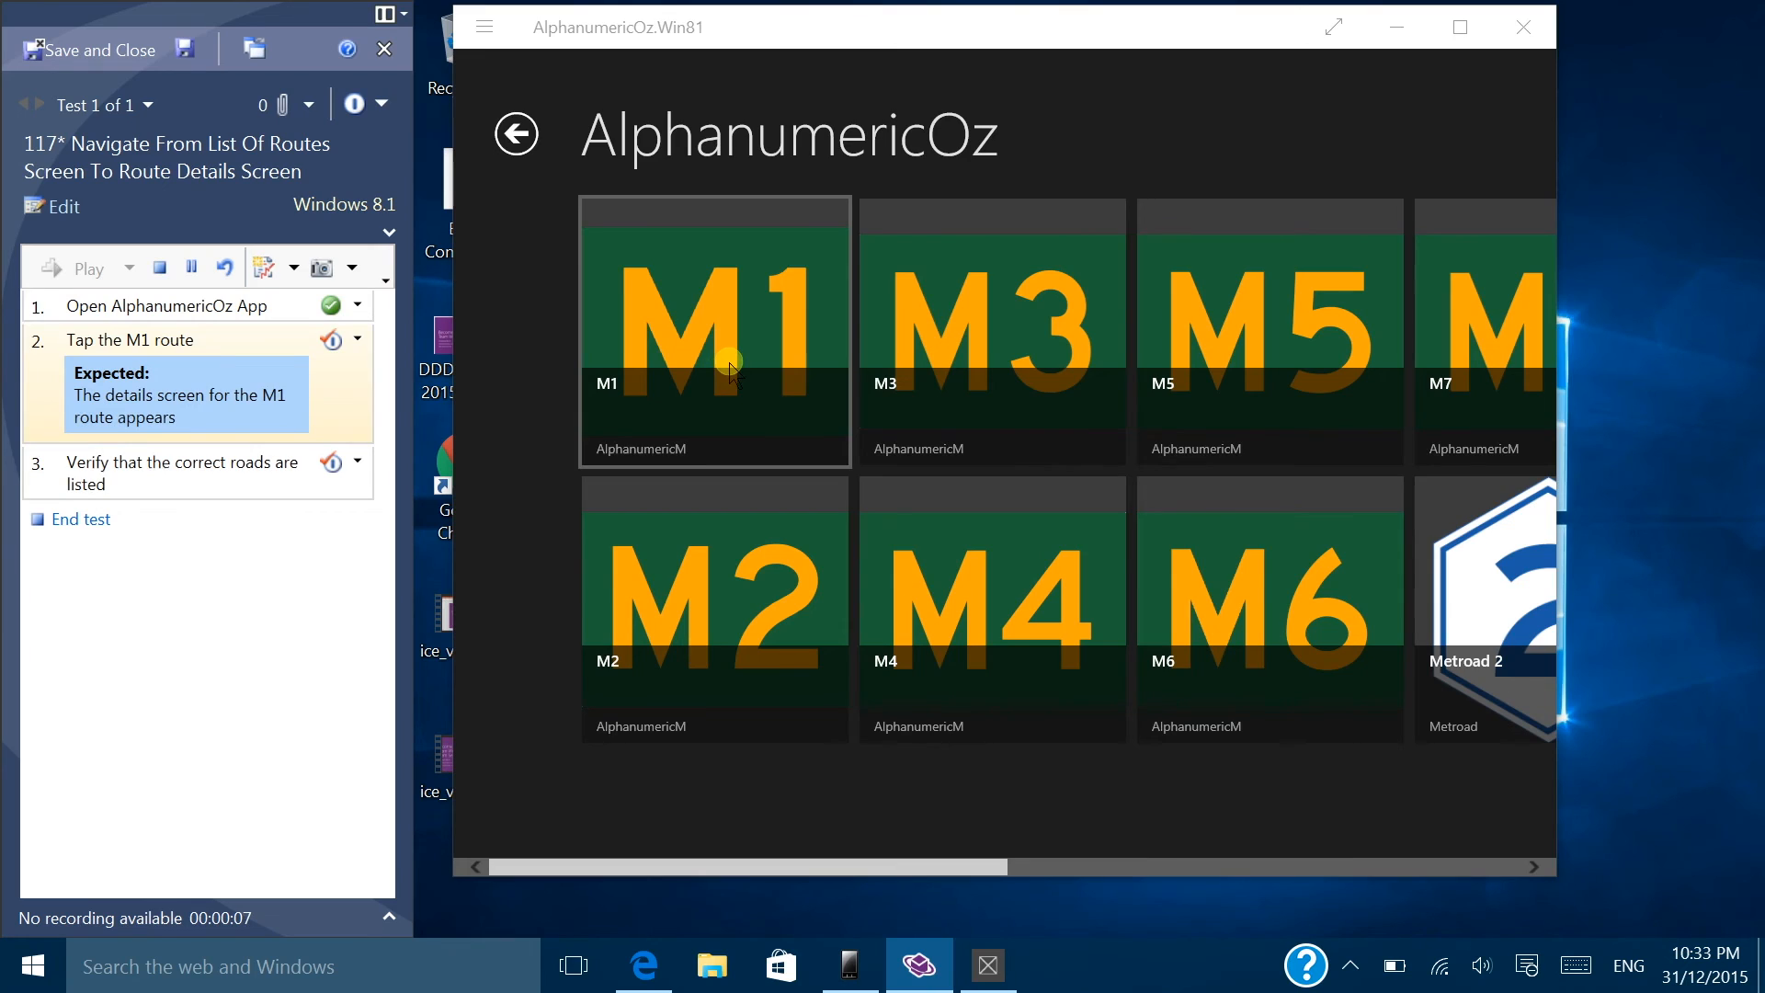
{"action": "left_click", "coordinate": [728, 362]}
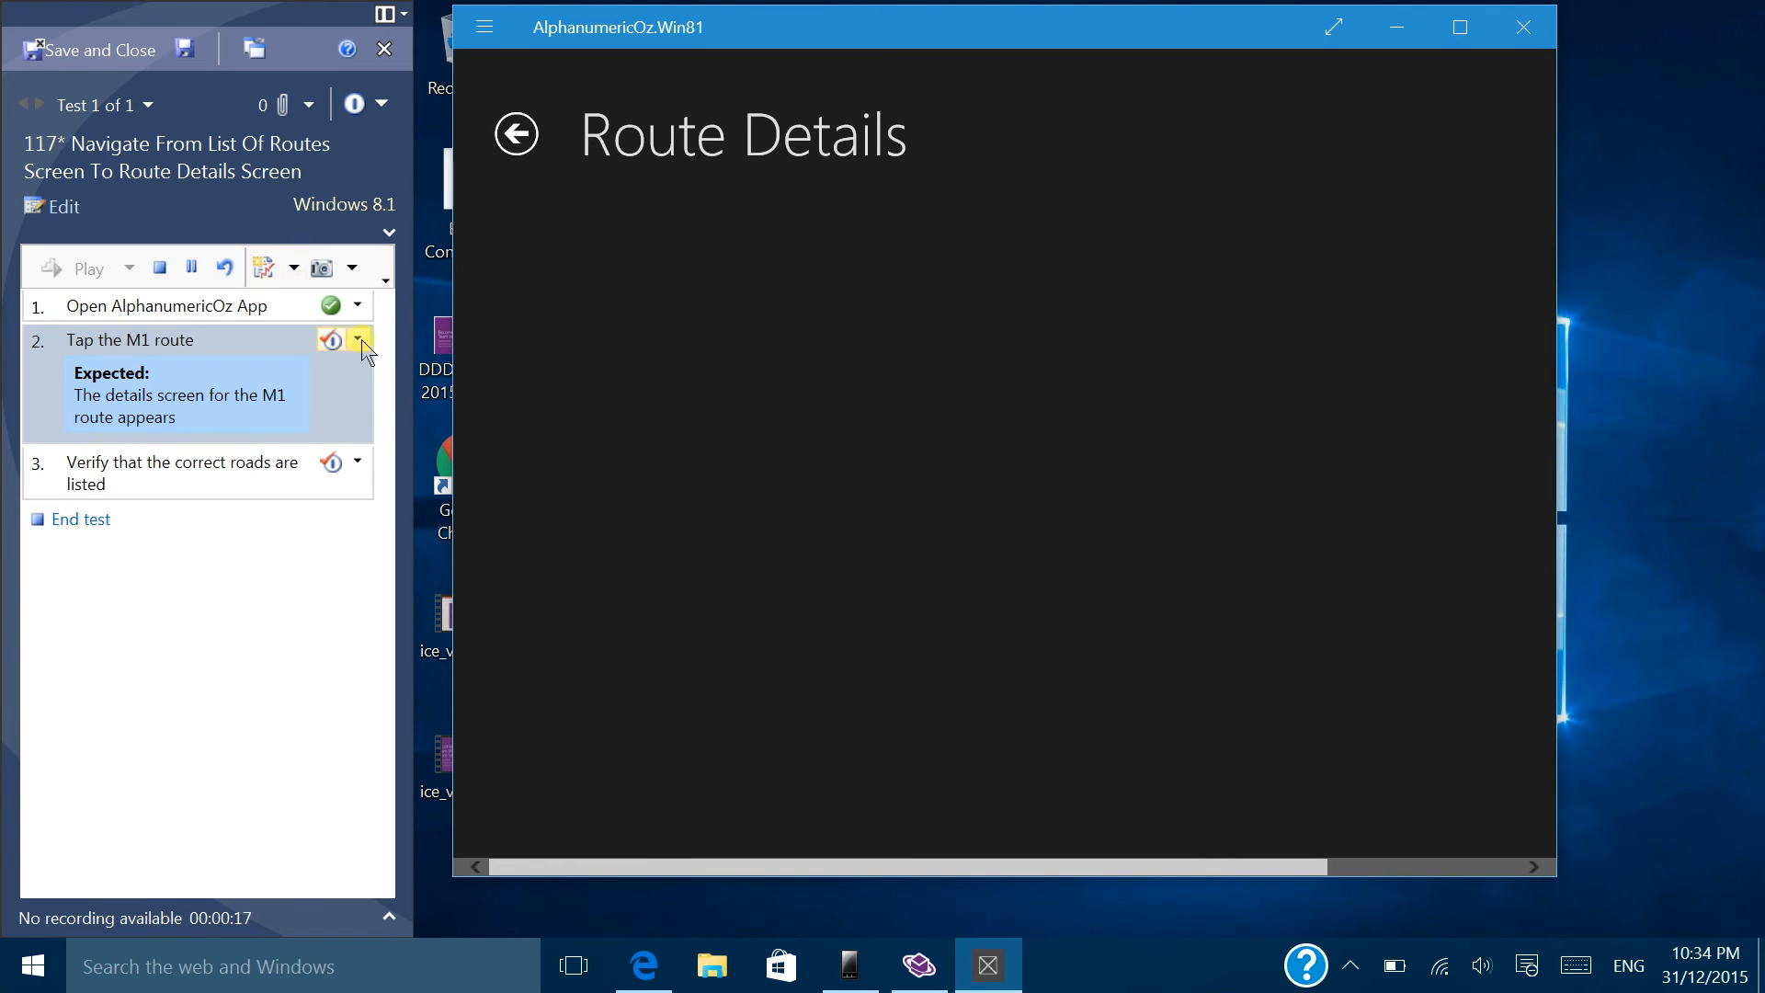
{"action": "left_click", "coordinate": [359, 341]}
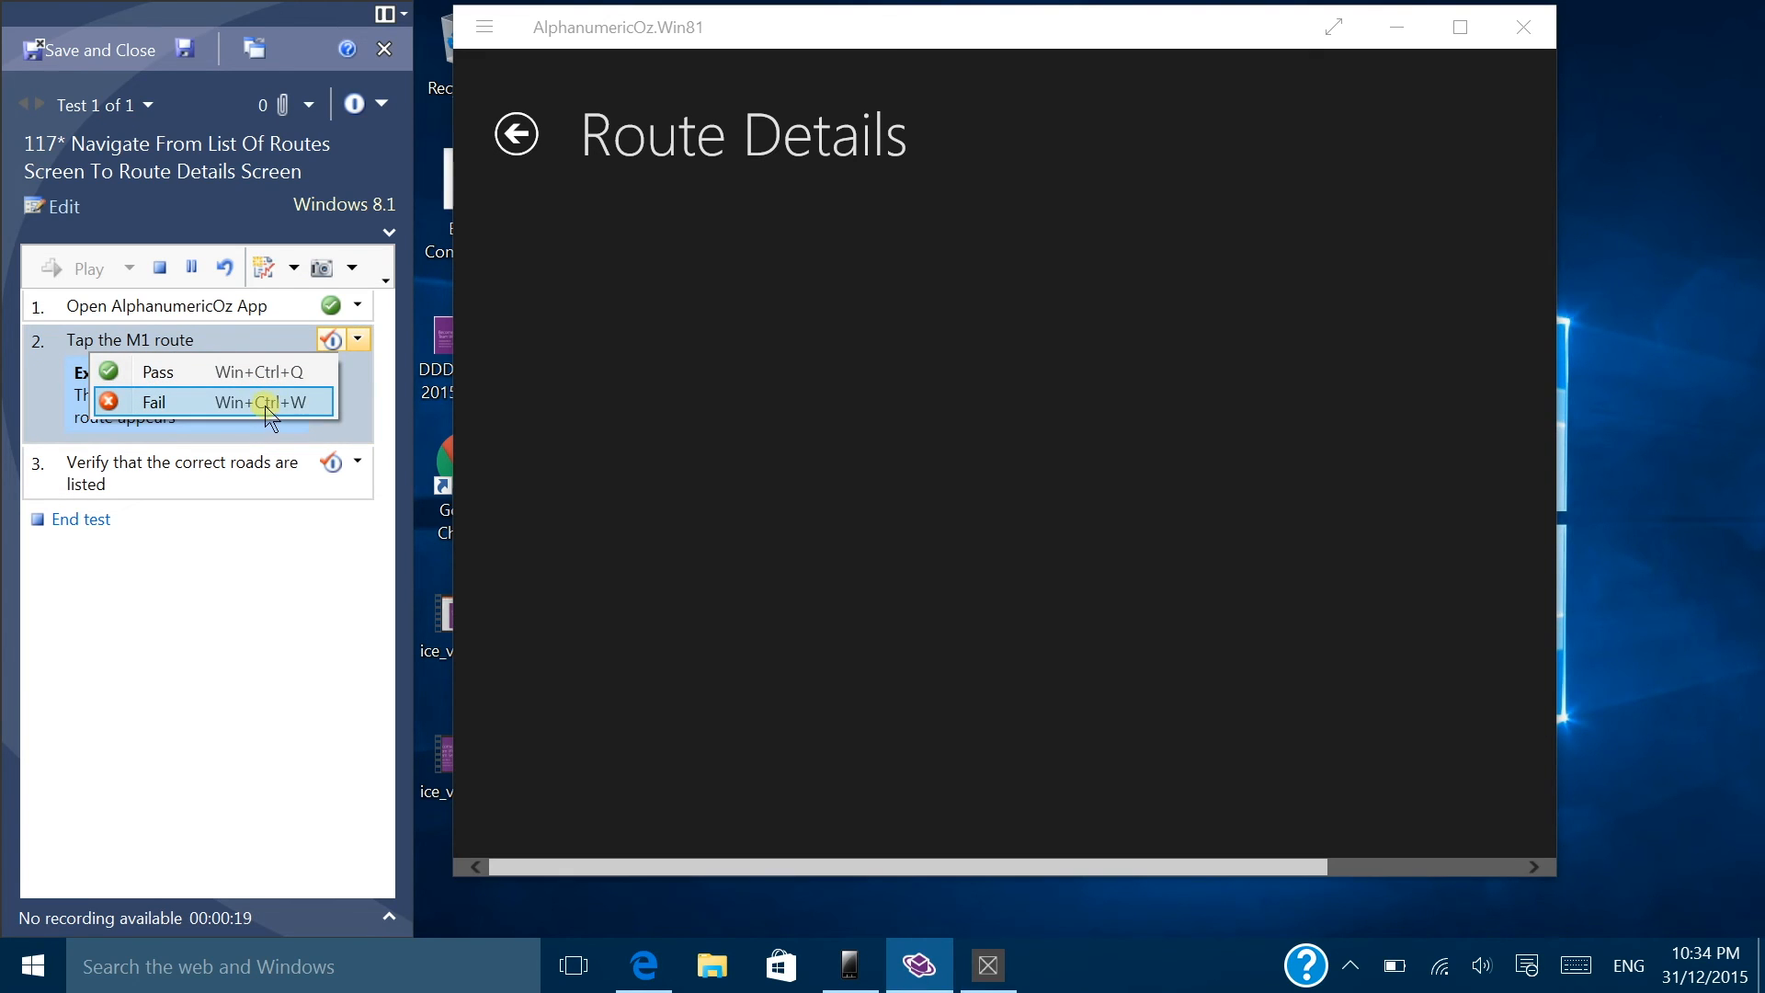
{"action": "left_click", "coordinate": [367, 335]}
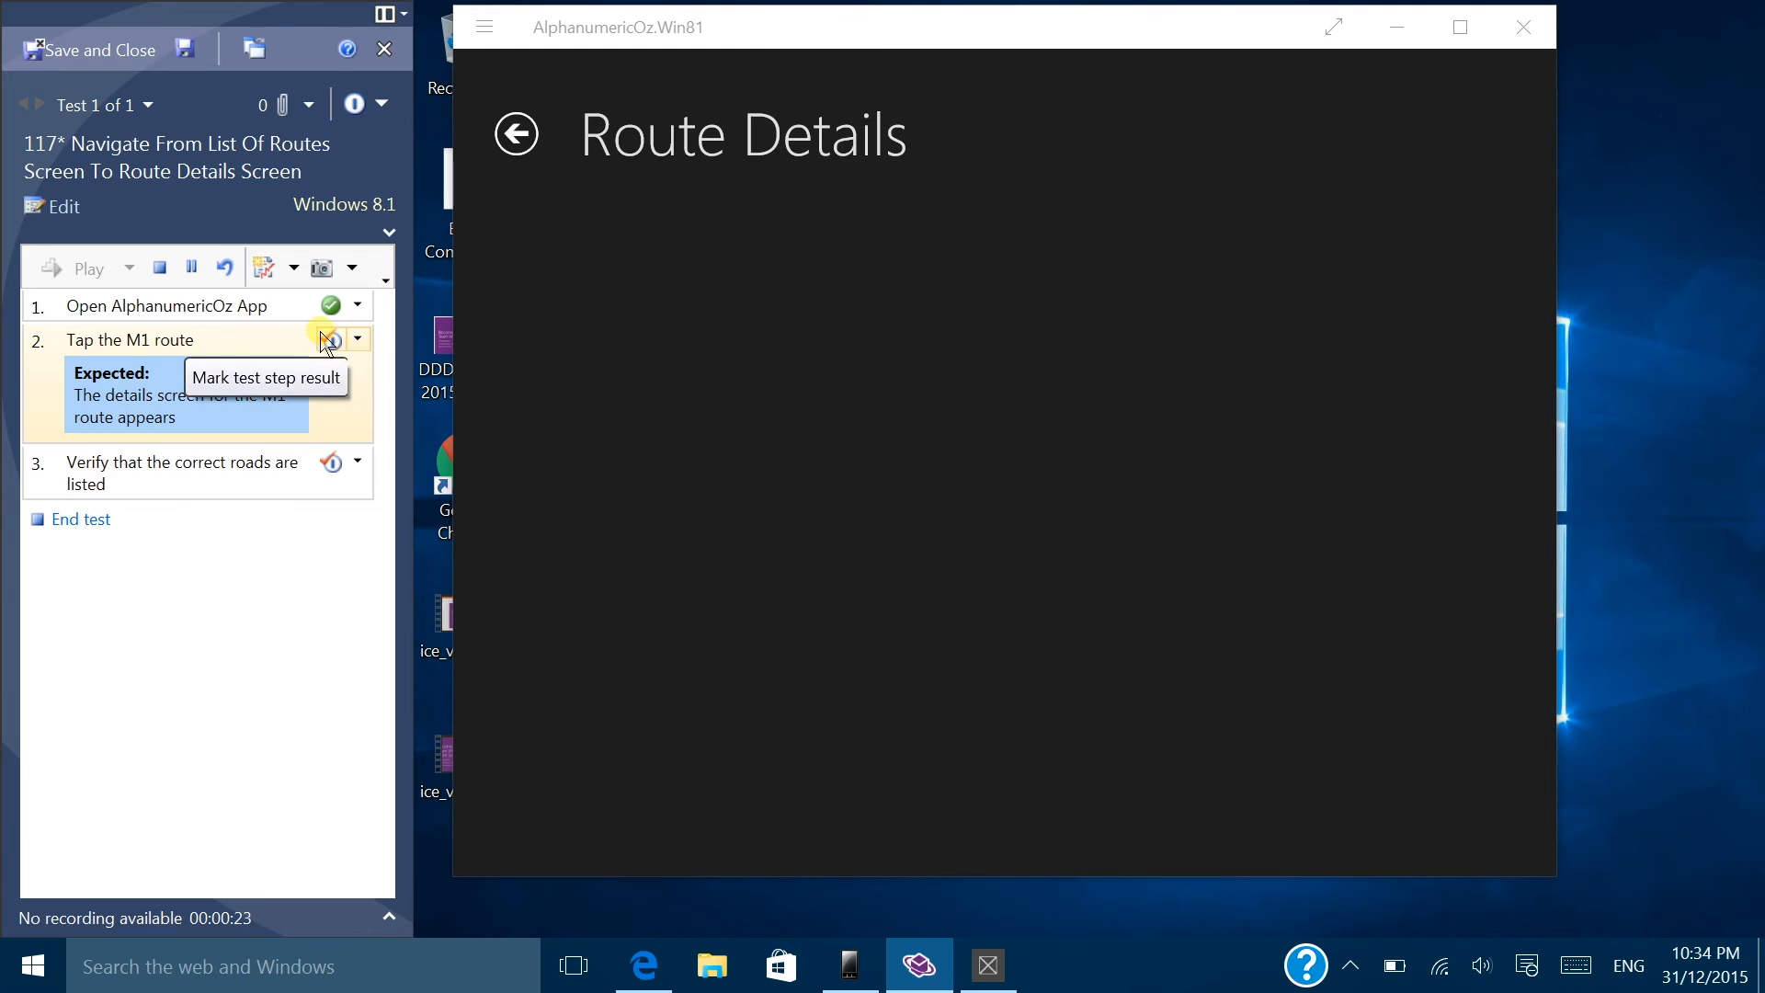
{"action": "left_click", "coordinate": [333, 341]}
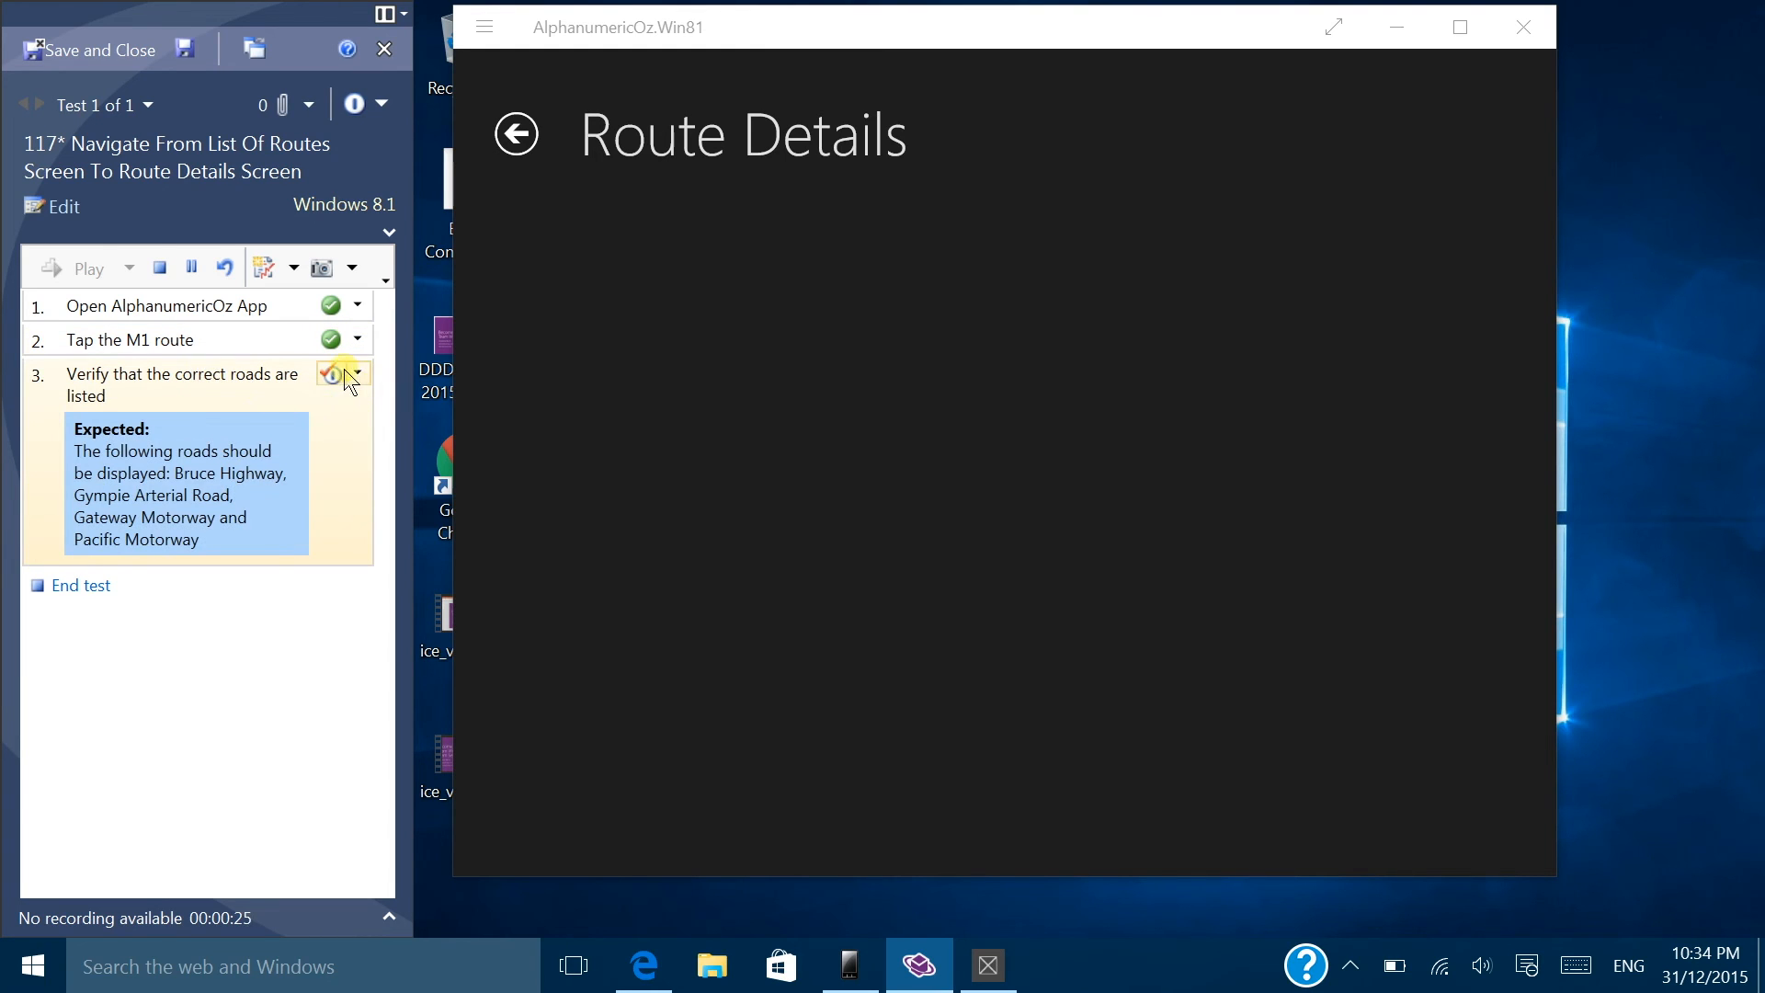
Step: Mark test step 3 as failed with the comment "Routes did not appear"
{"action": "left_click", "coordinate": [359, 377]}
{"action": "left_click", "coordinate": [267, 429]}
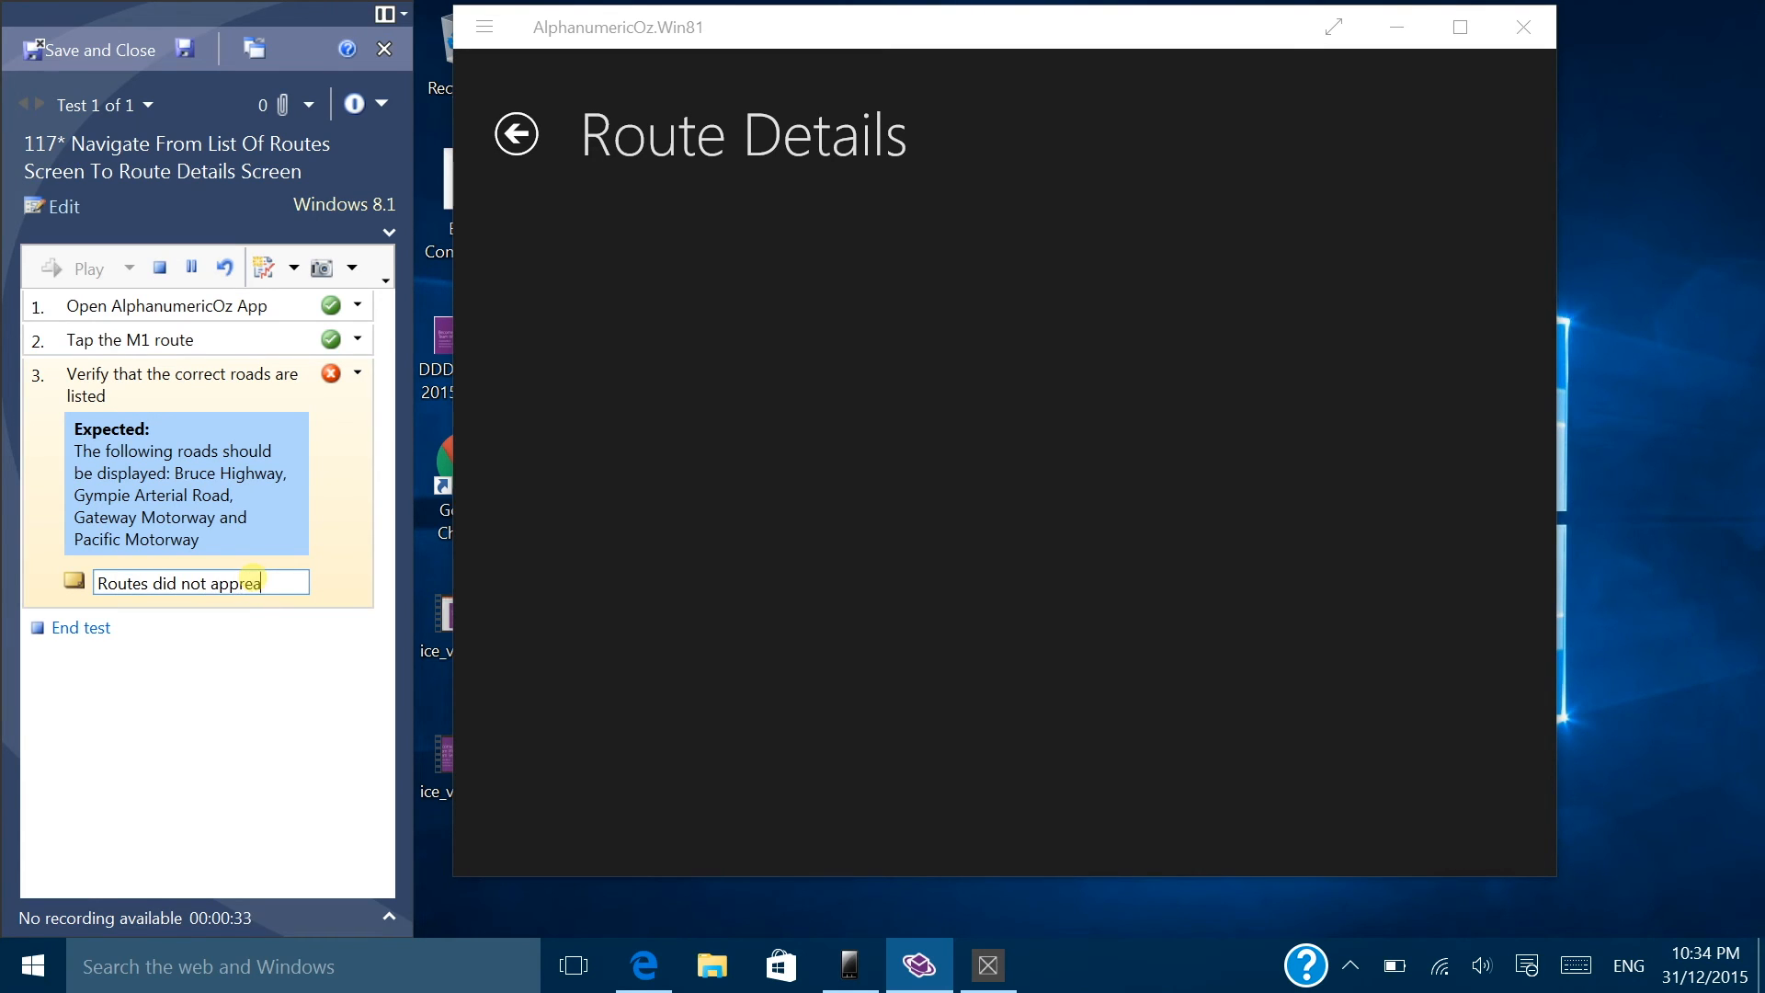
{"action": "type", "text": "Routes did not appear"}
{"action": "key", "text": "Return"}
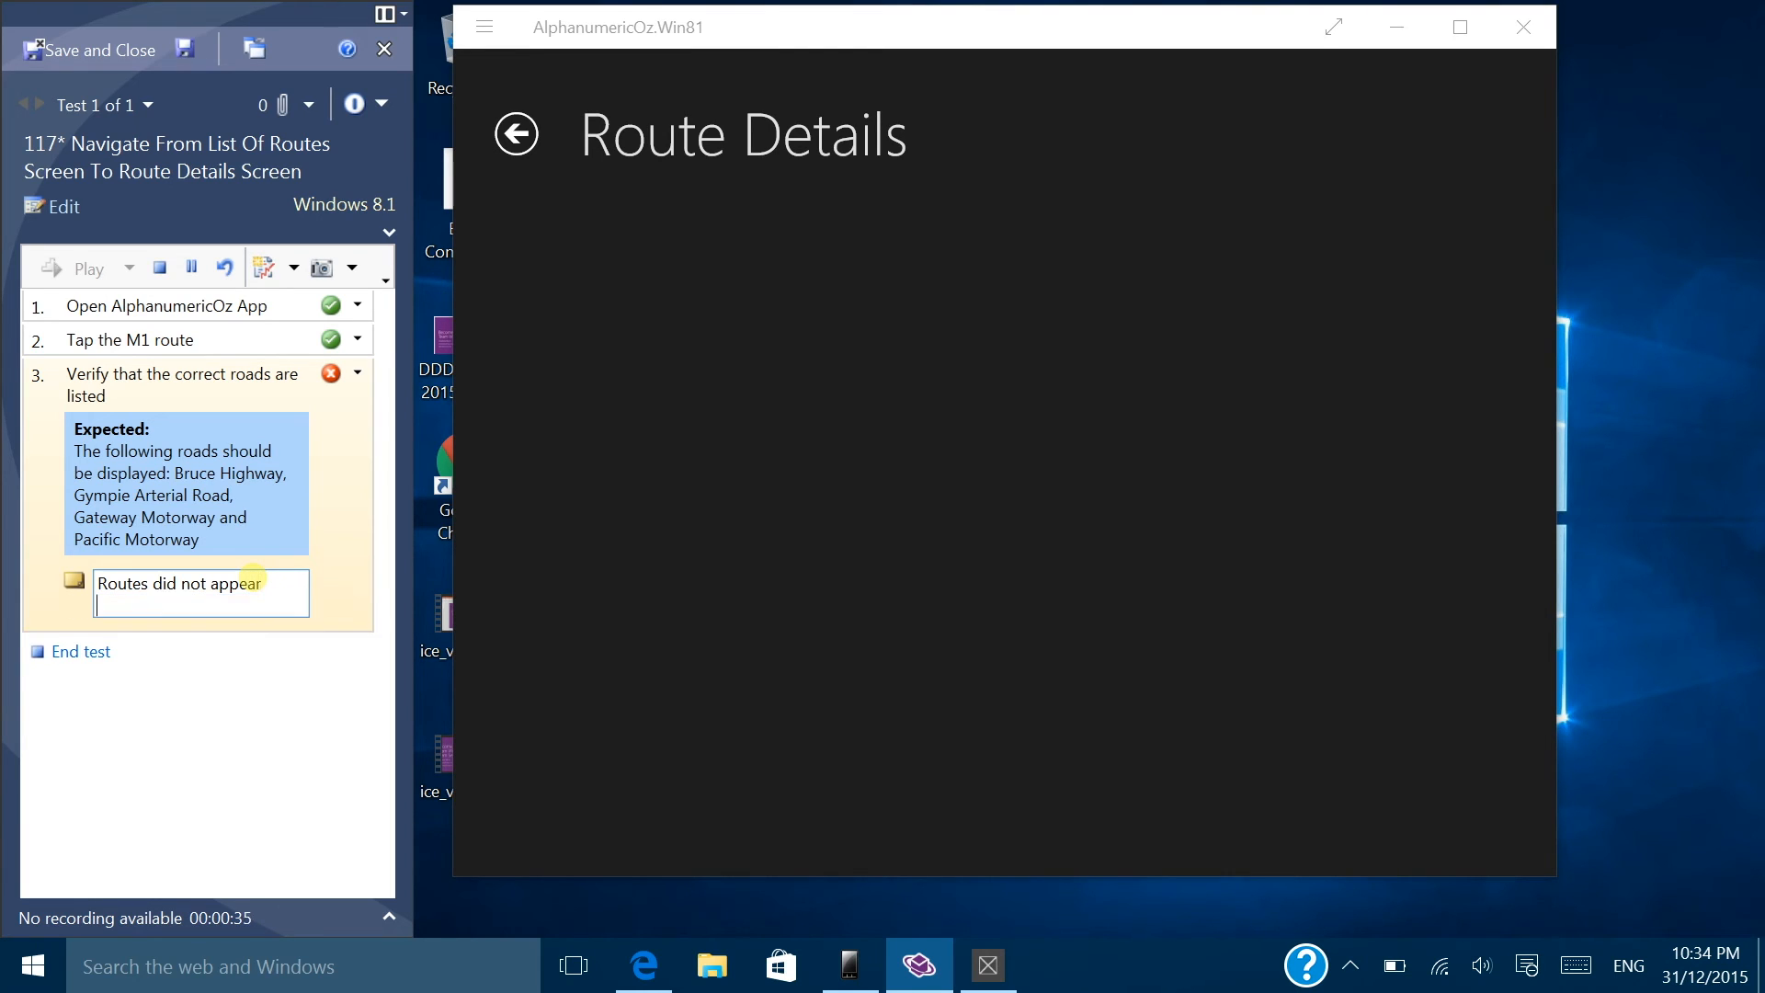
{"action": "left_click", "coordinate": [239, 687]}
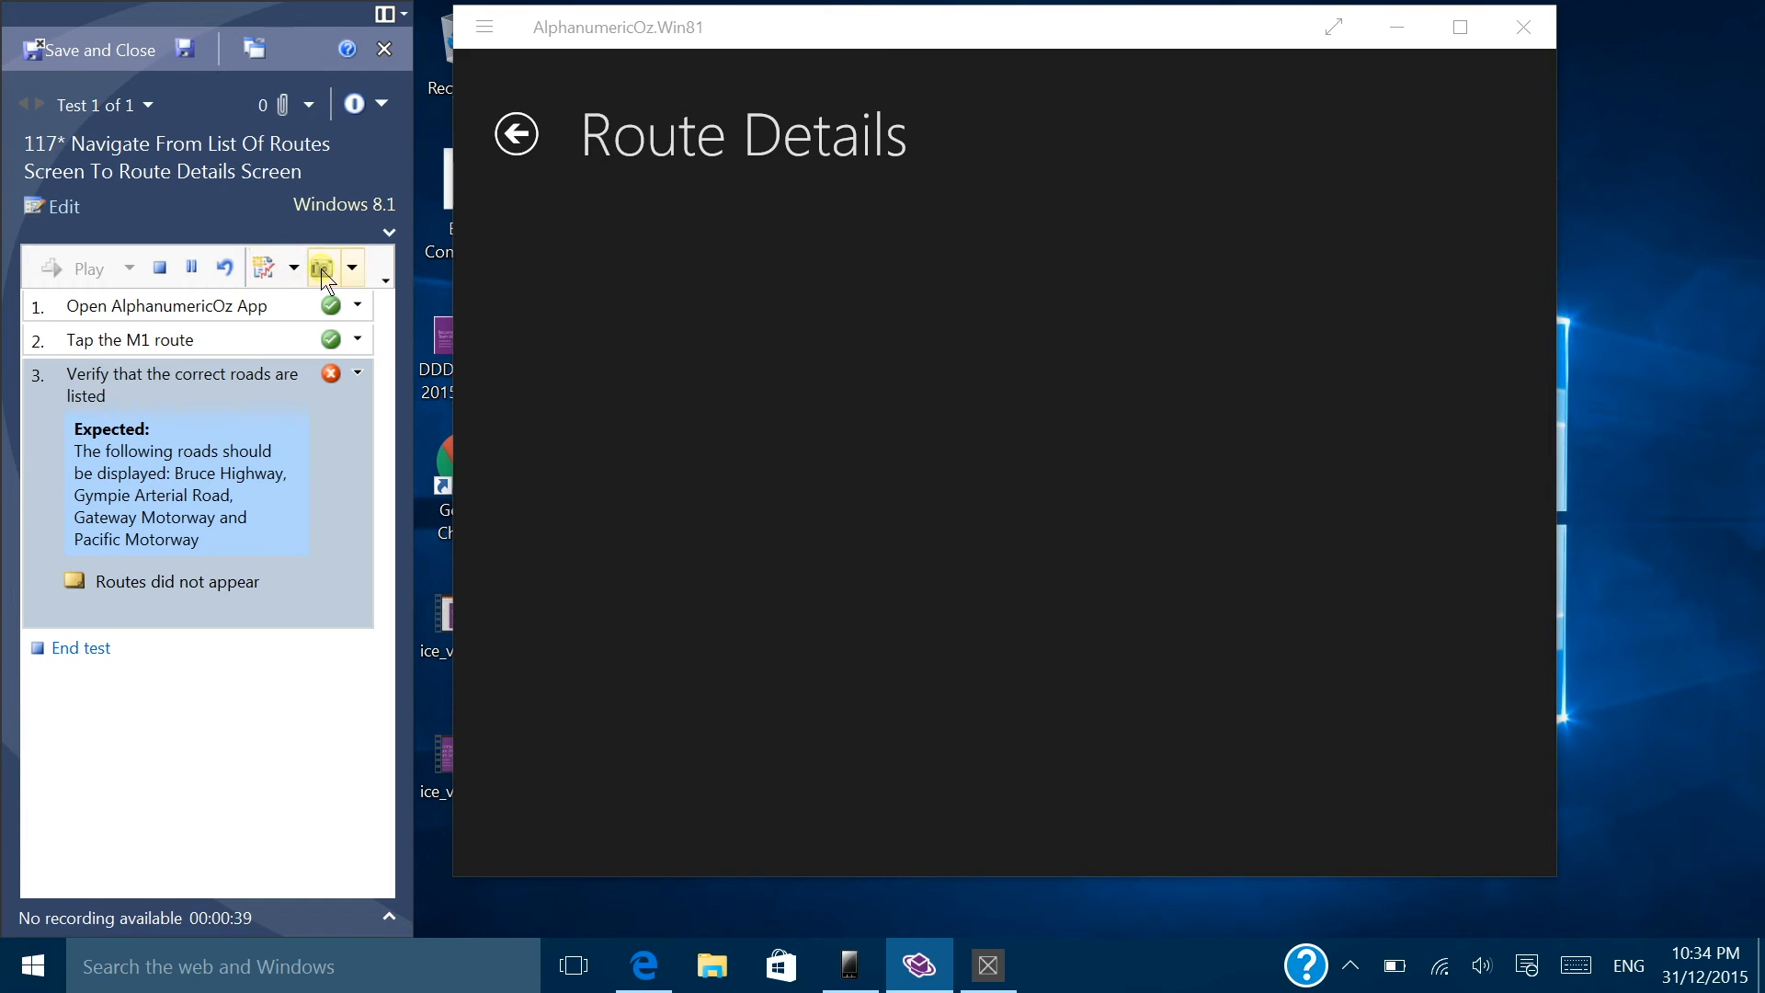
Step: Create a bug from the failed test, review its repro steps, and title it "Road Names Missing From Route Details Screen"
{"action": "left_click", "coordinate": [267, 269]}
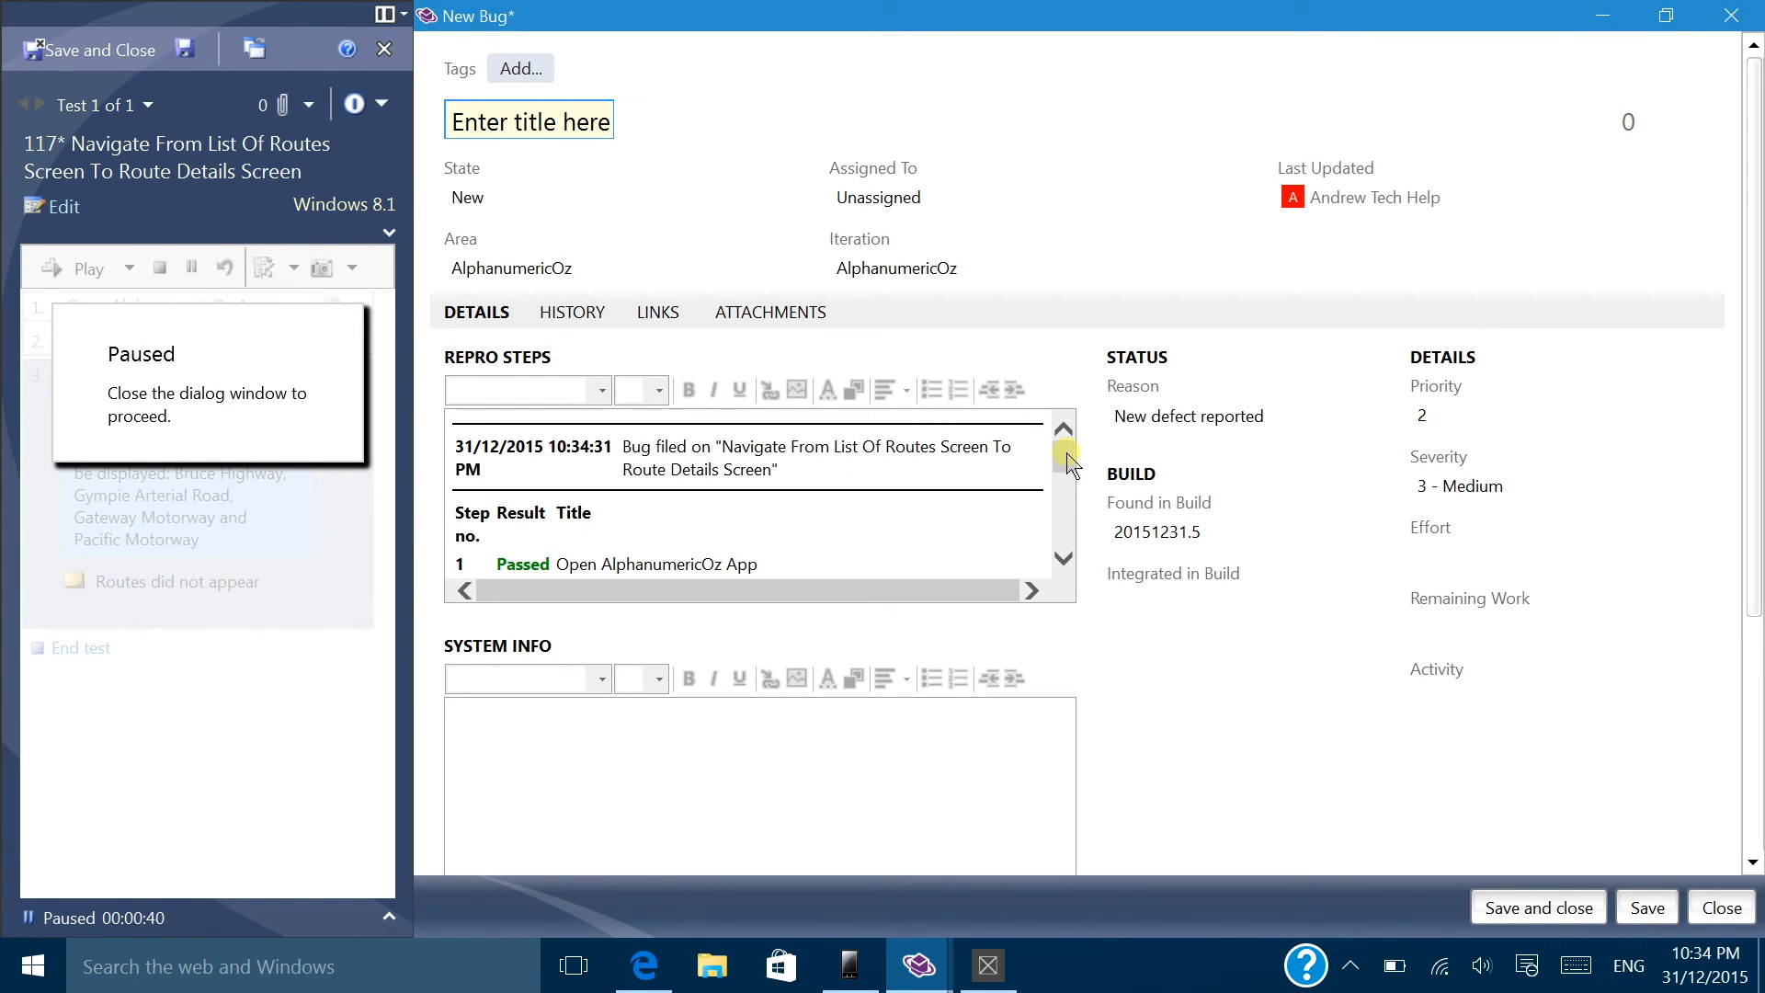
{"action": "left_click_drag", "start_coordinate": [1069, 457], "coordinate": [1066, 526]}
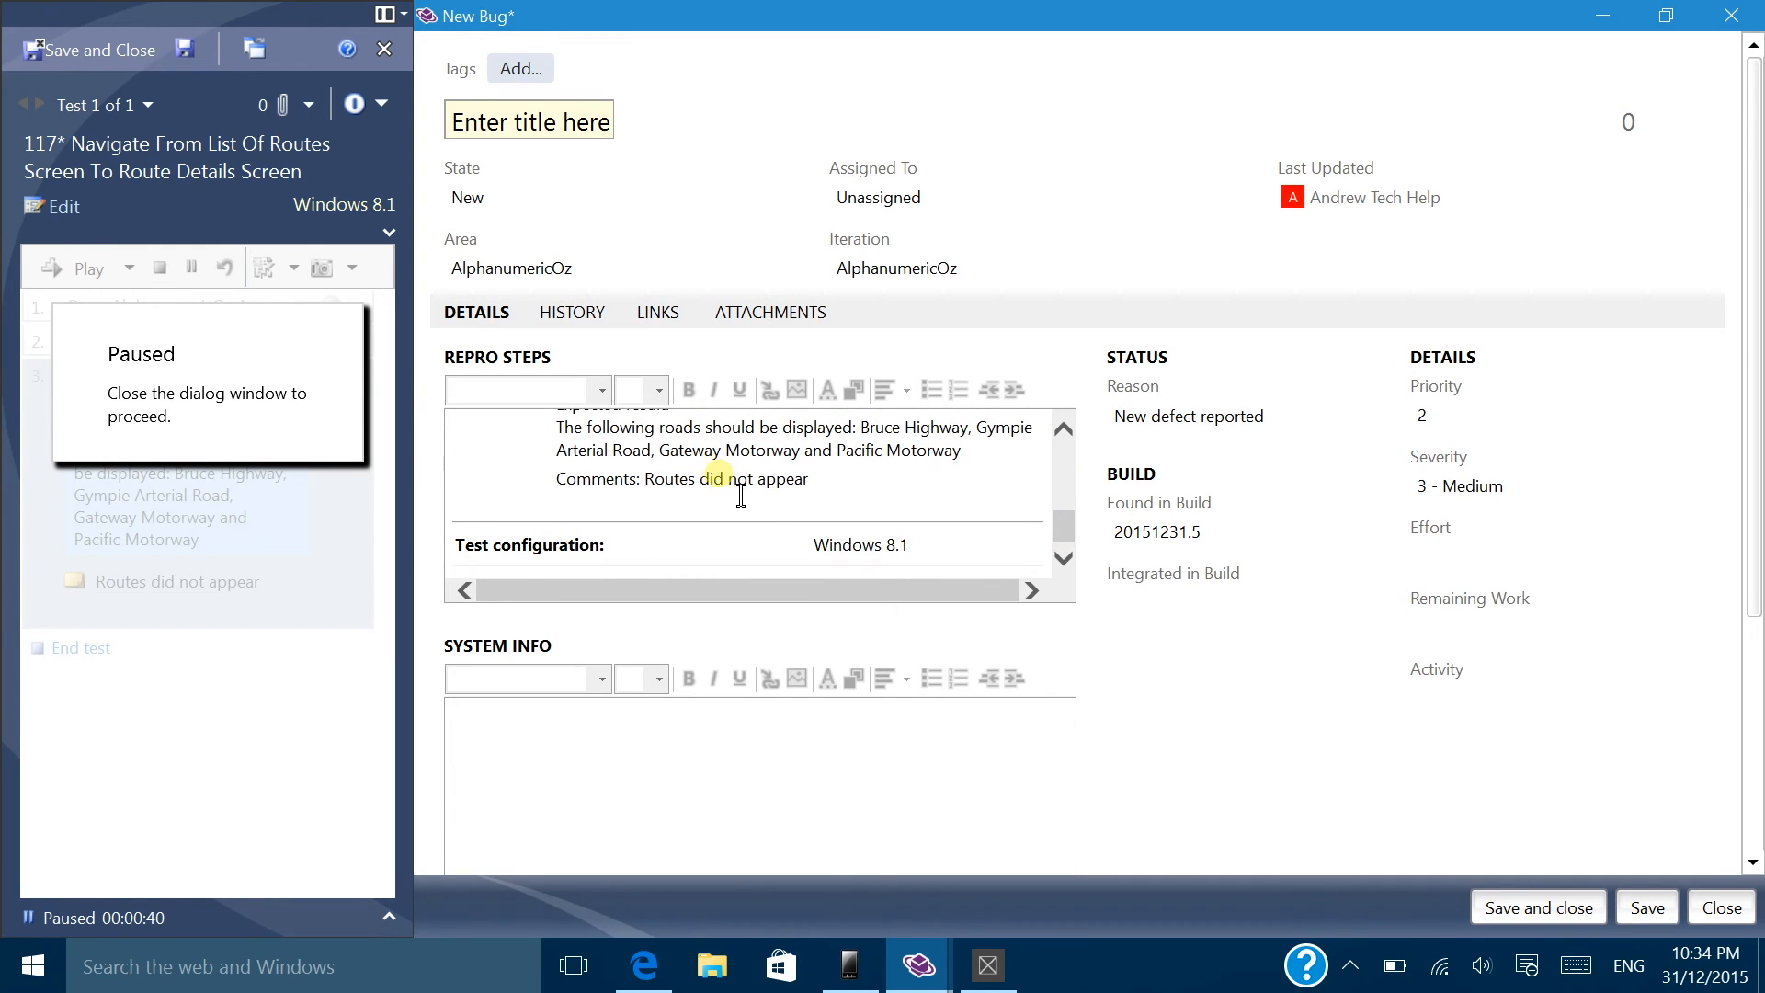
{"action": "left_click_drag", "start_coordinate": [1066, 526], "coordinate": [1064, 445]}
{"action": "left_click", "coordinate": [597, 126]}
{"action": "type", "text": "Route "}
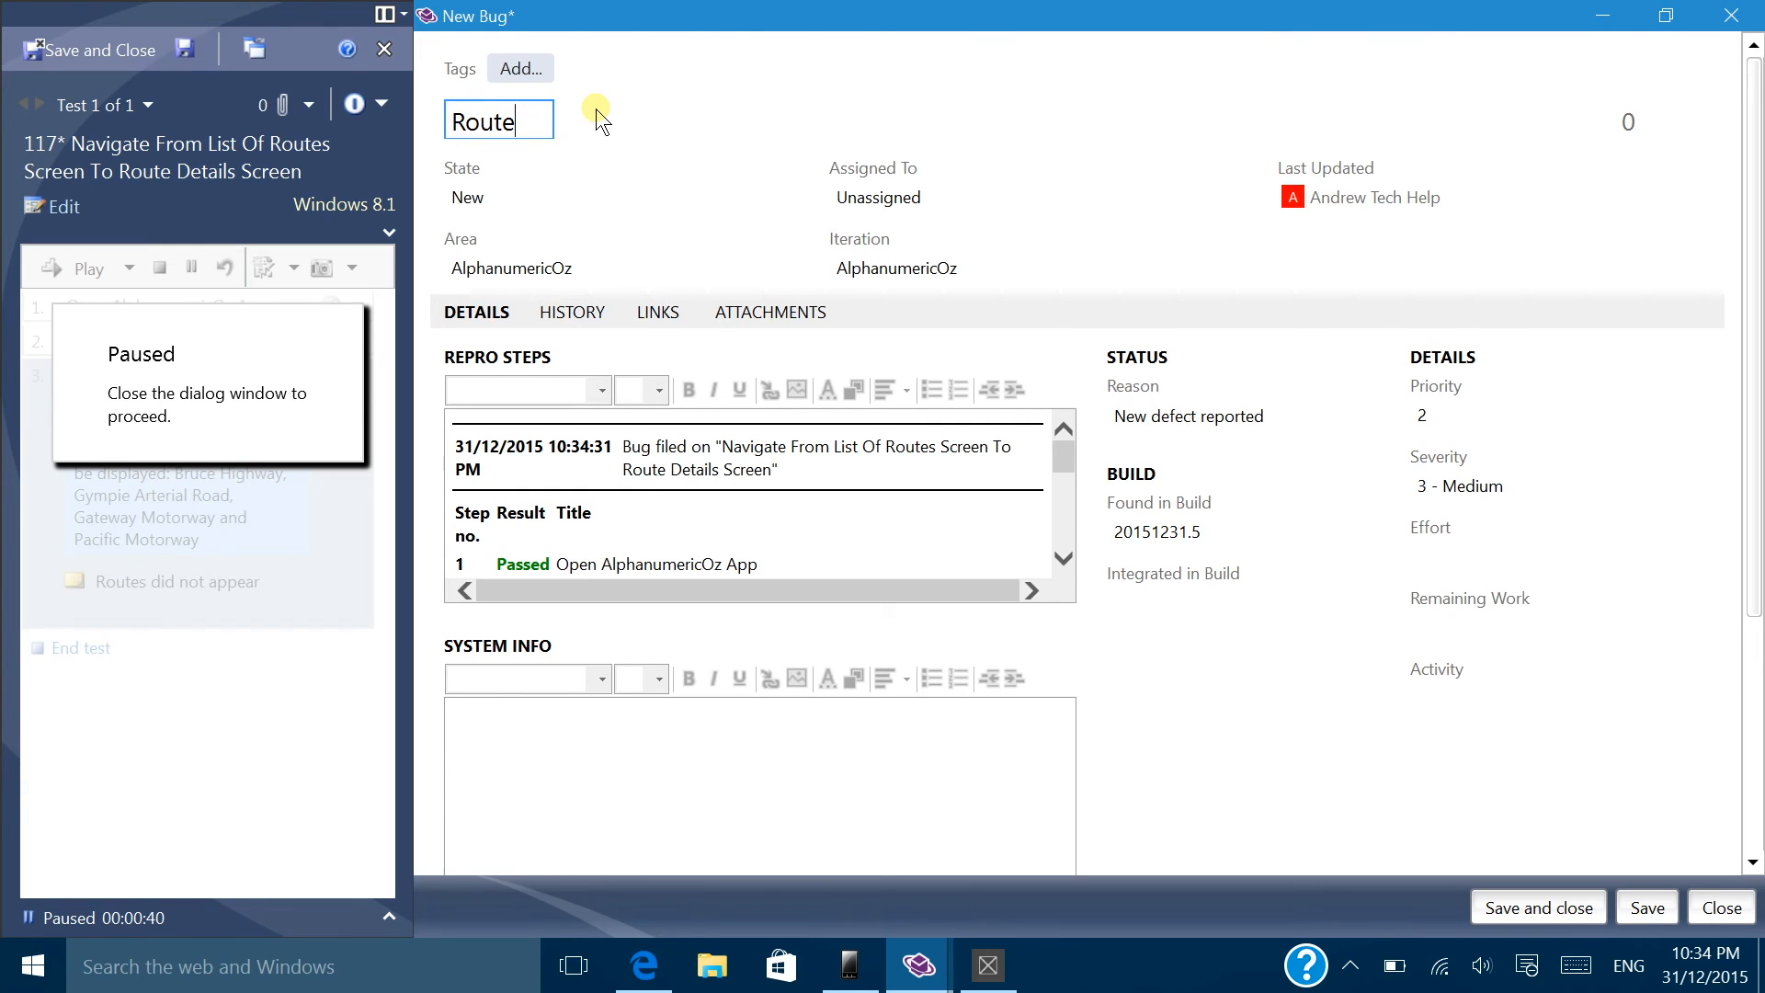
{"action": "type", "text": "Names"}
{"action": "key", "text": "BackSpace"}
{"action": "type", "text": "oad Names Missing From"}
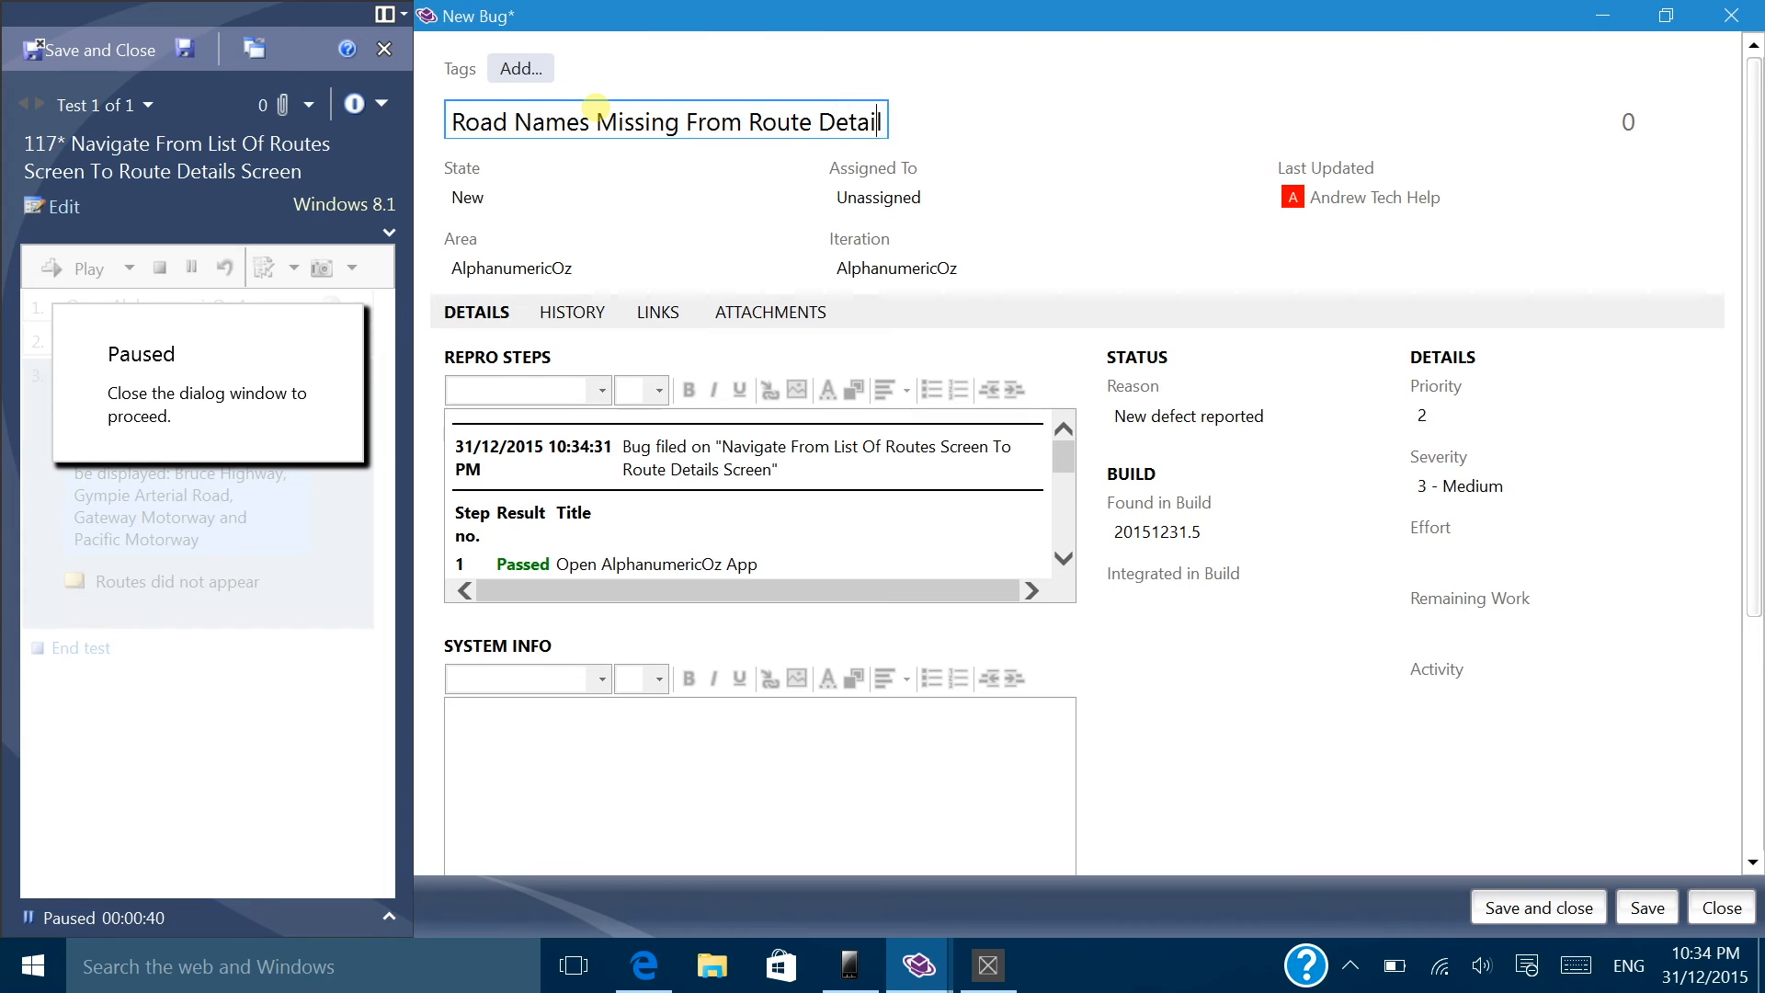
Step: Assign the bug to the test case's tester, set its iteration to AlphanumericOz\Sprint 2, and save it
{"action": "left_click", "coordinate": [869, 198]}
{"action": "type", "text": "Andr"}
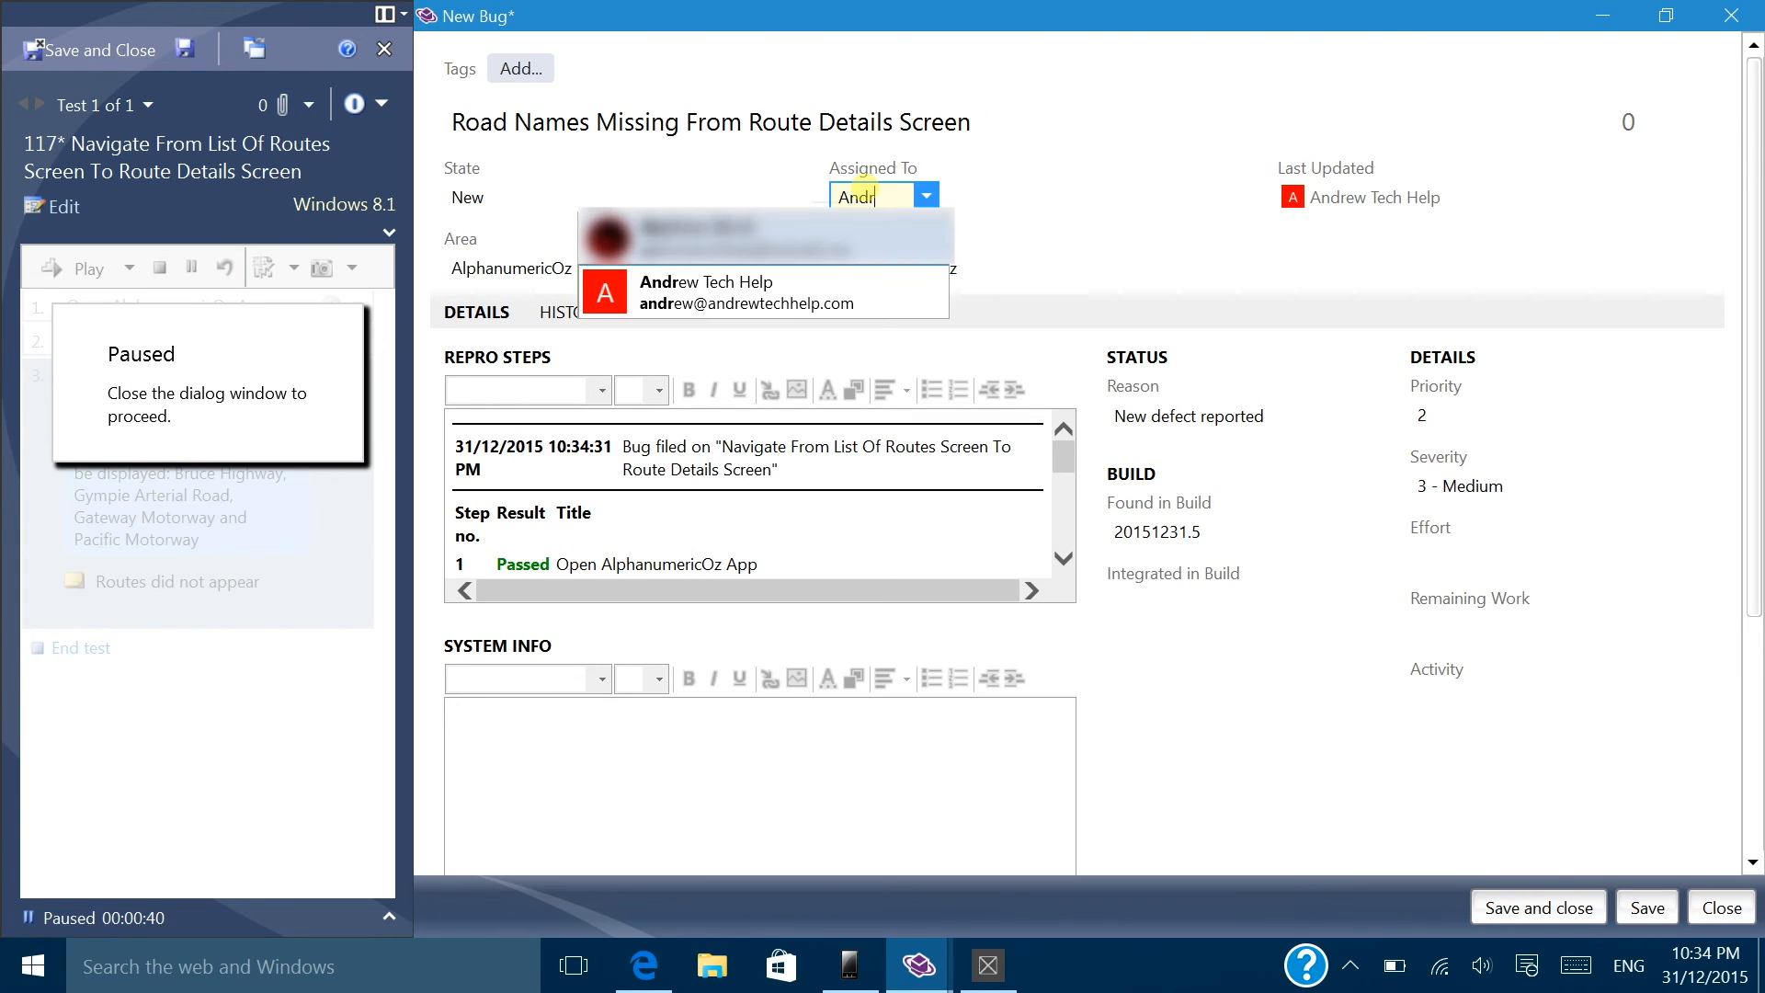
{"action": "left_click", "coordinate": [815, 294]}
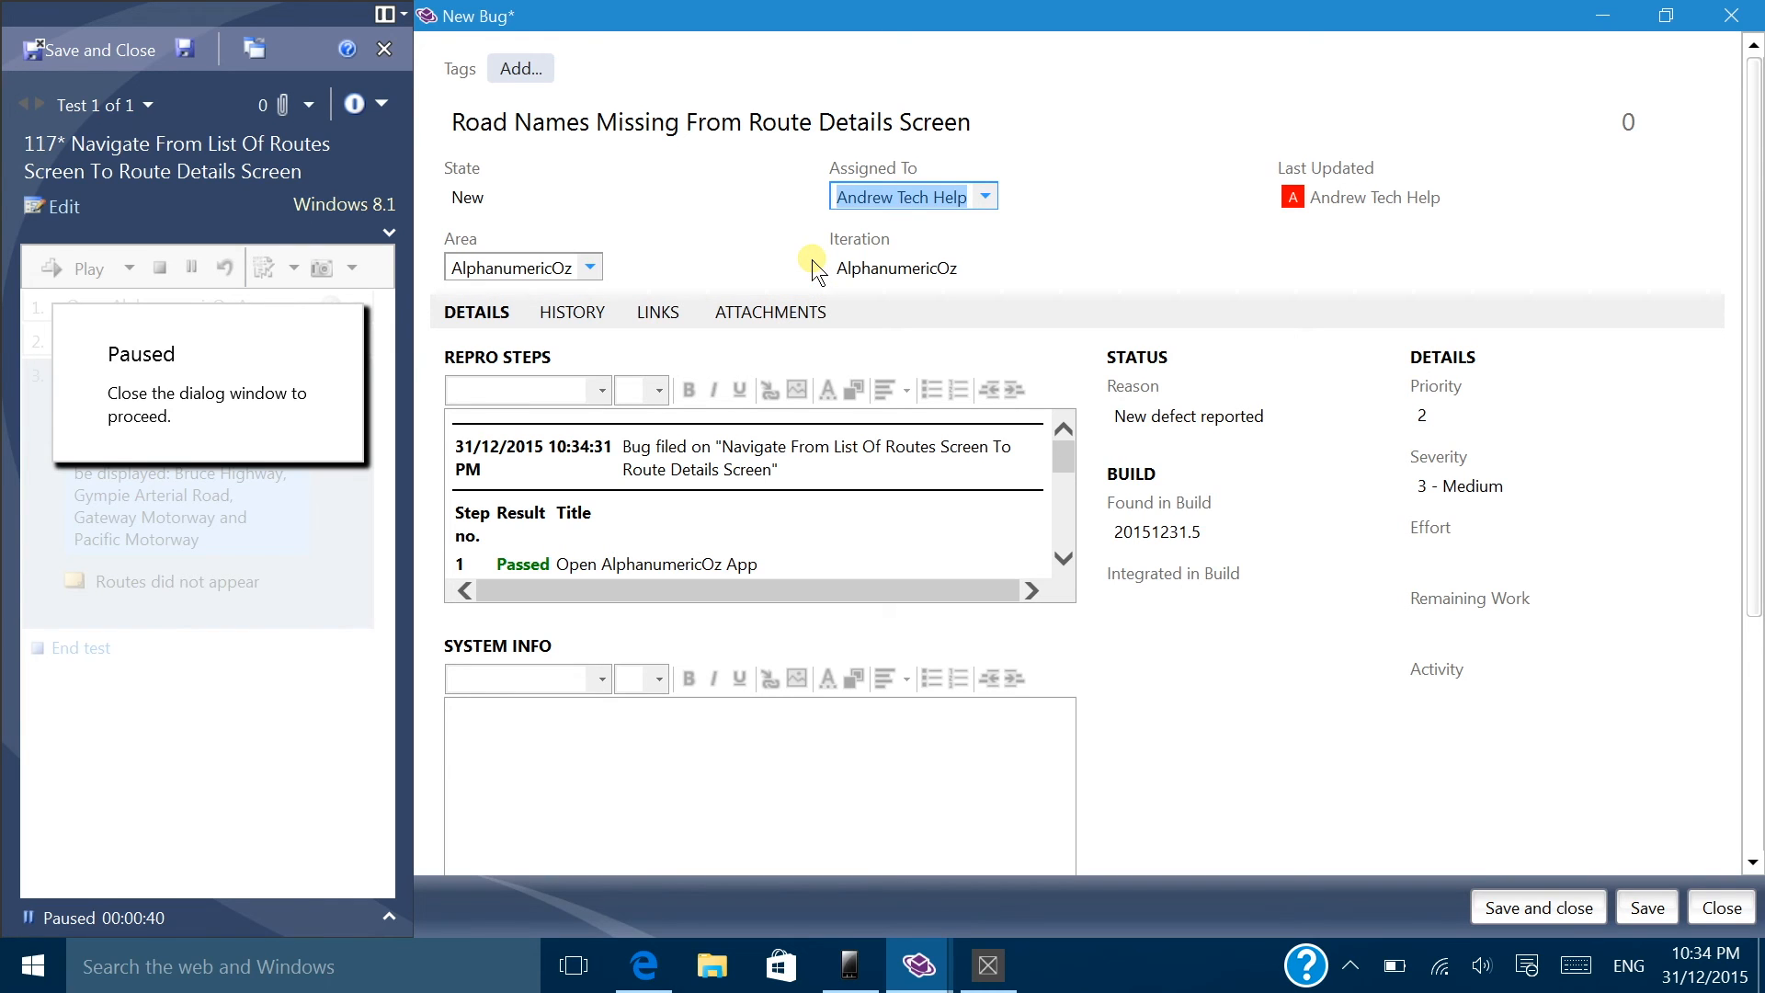
{"action": "left_click", "coordinate": [976, 266]}
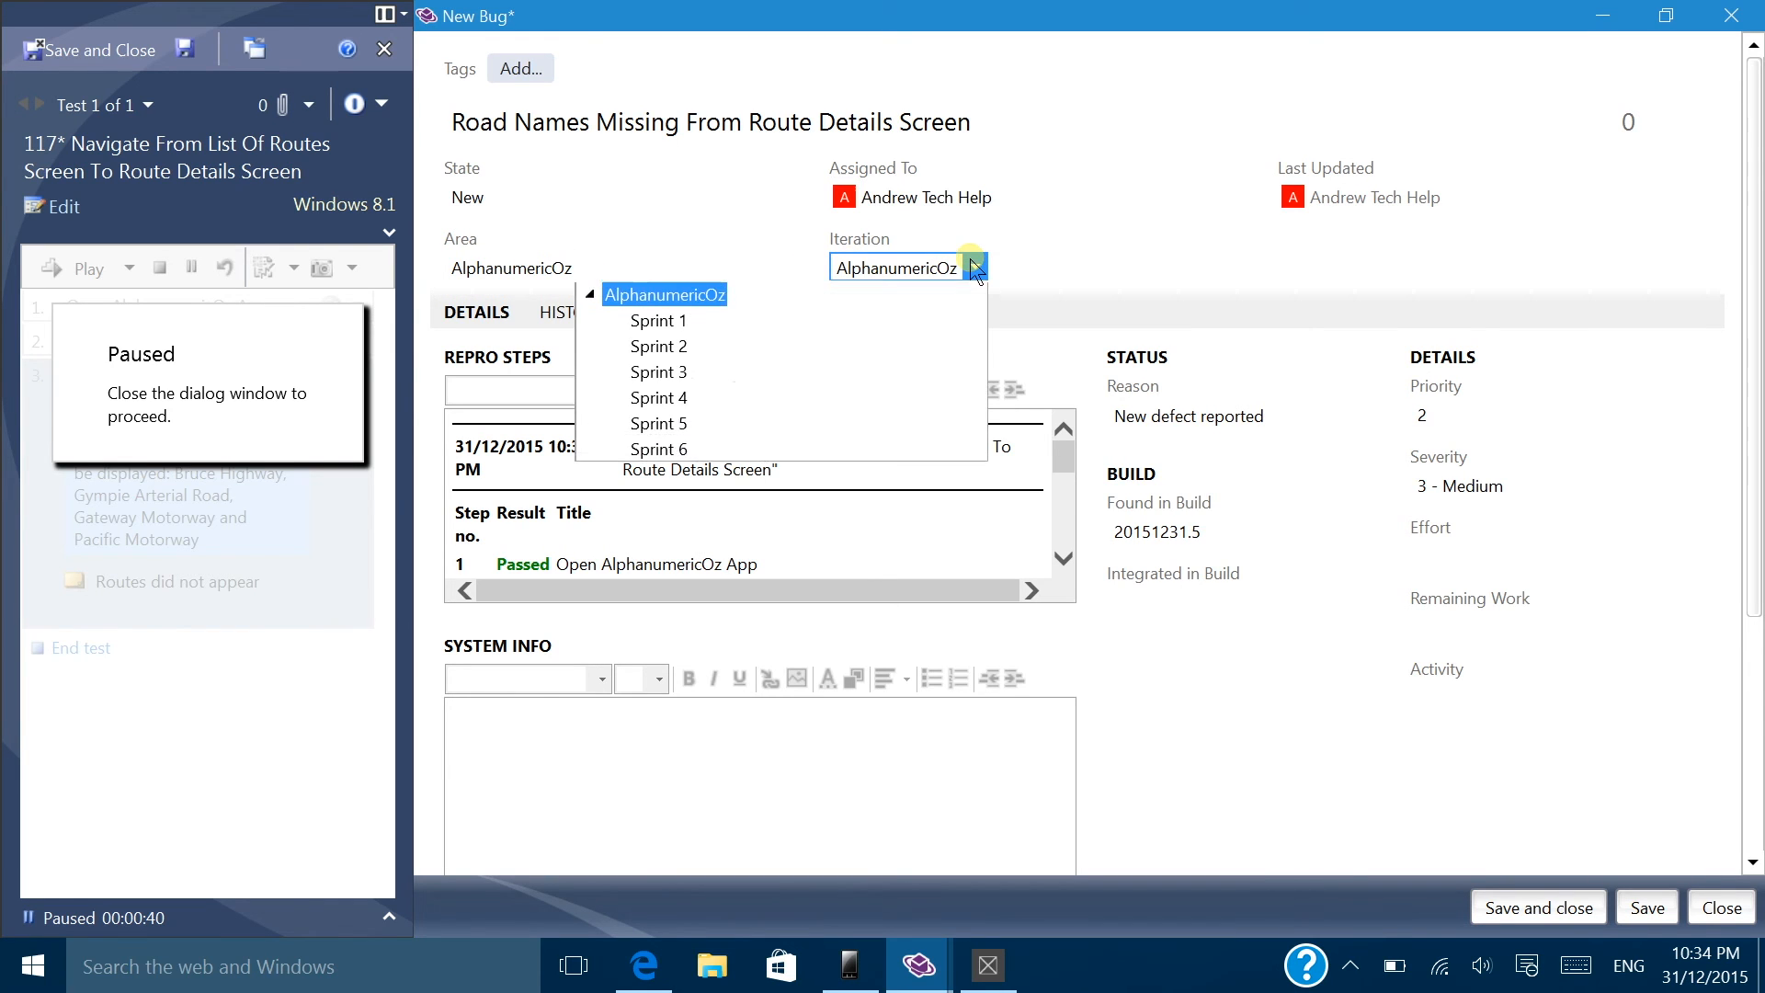
{"action": "left_click", "coordinate": [680, 349]}
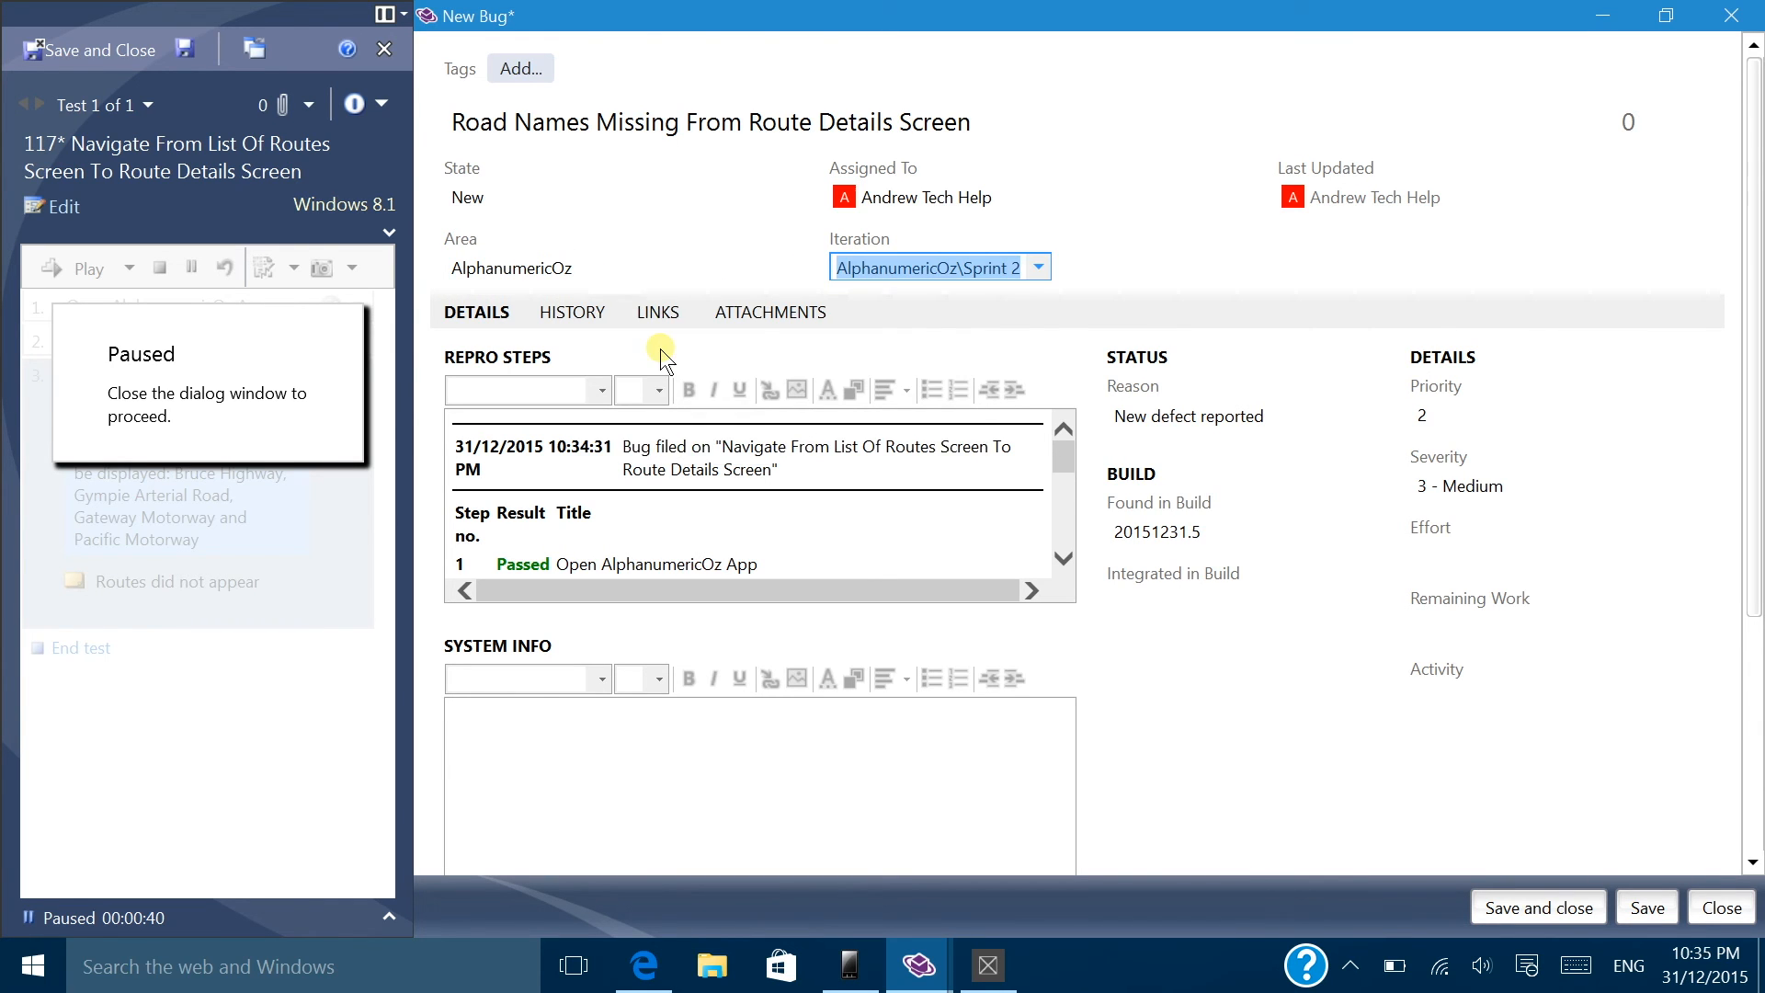
{"action": "left_click", "coordinate": [589, 267]}
{"action": "left_click", "coordinate": [684, 251]}
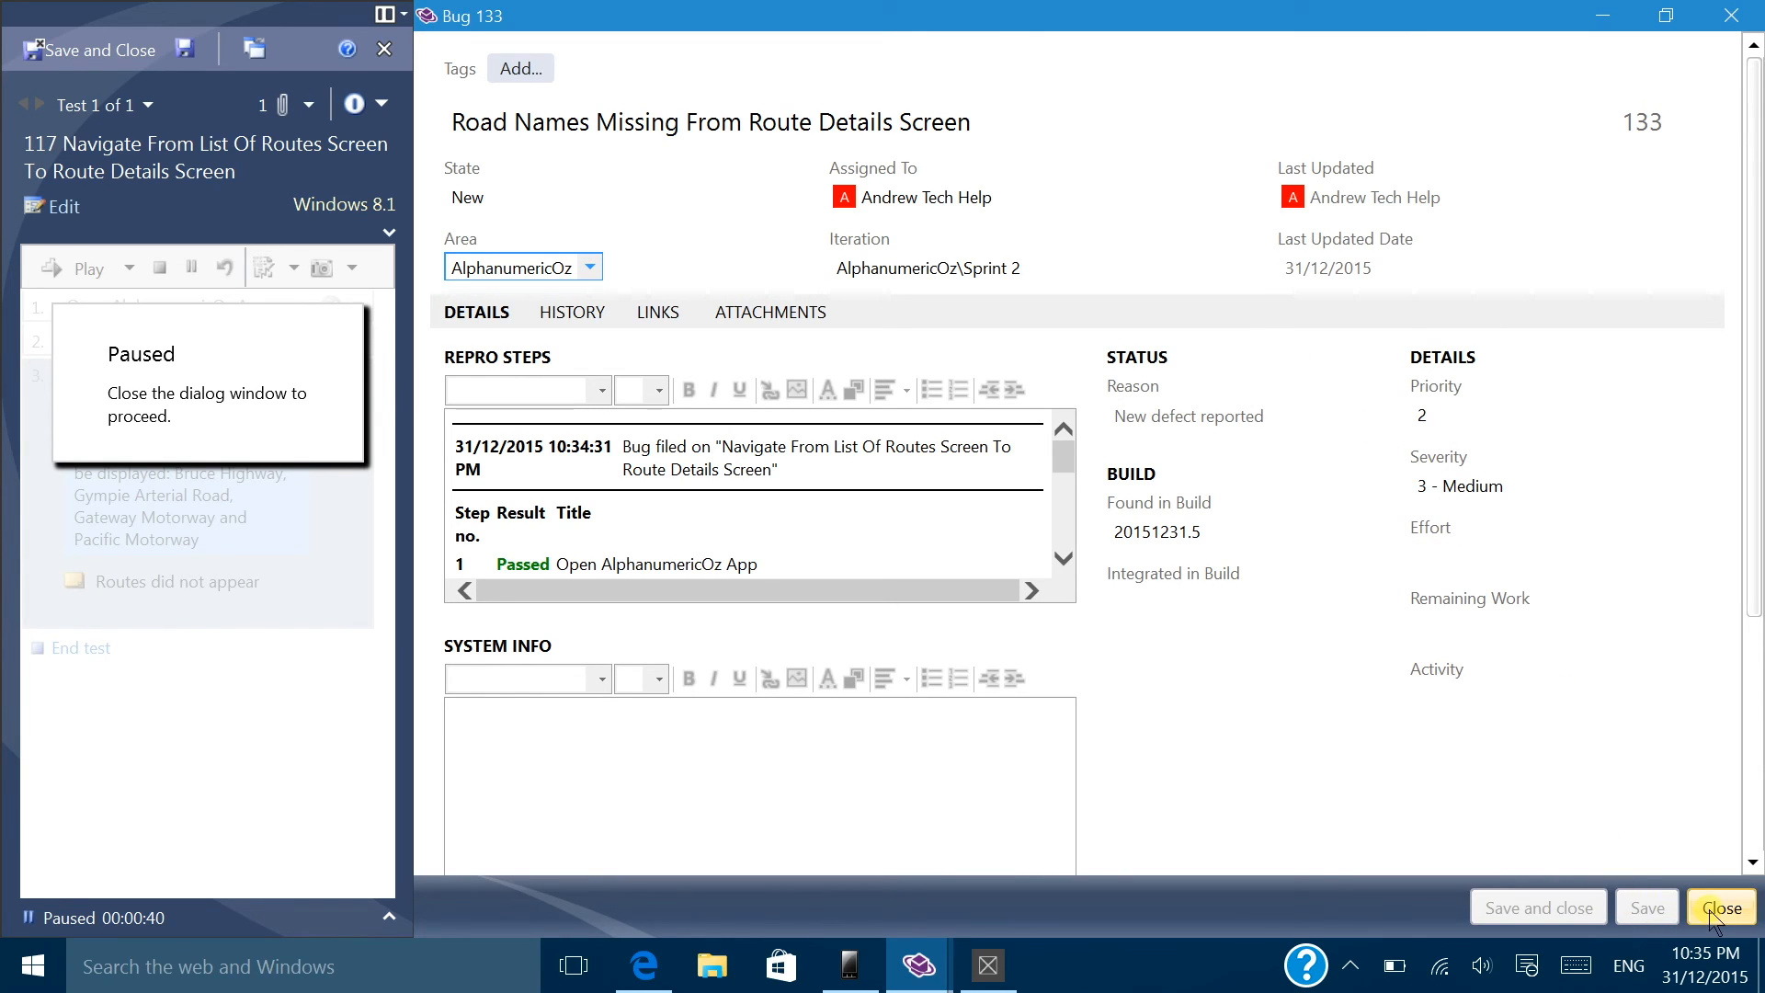
Step: Set the bug's state to Committed, and save and close both the bug and the Windows 8.1 test run
{"action": "left_click", "coordinate": [522, 178]}
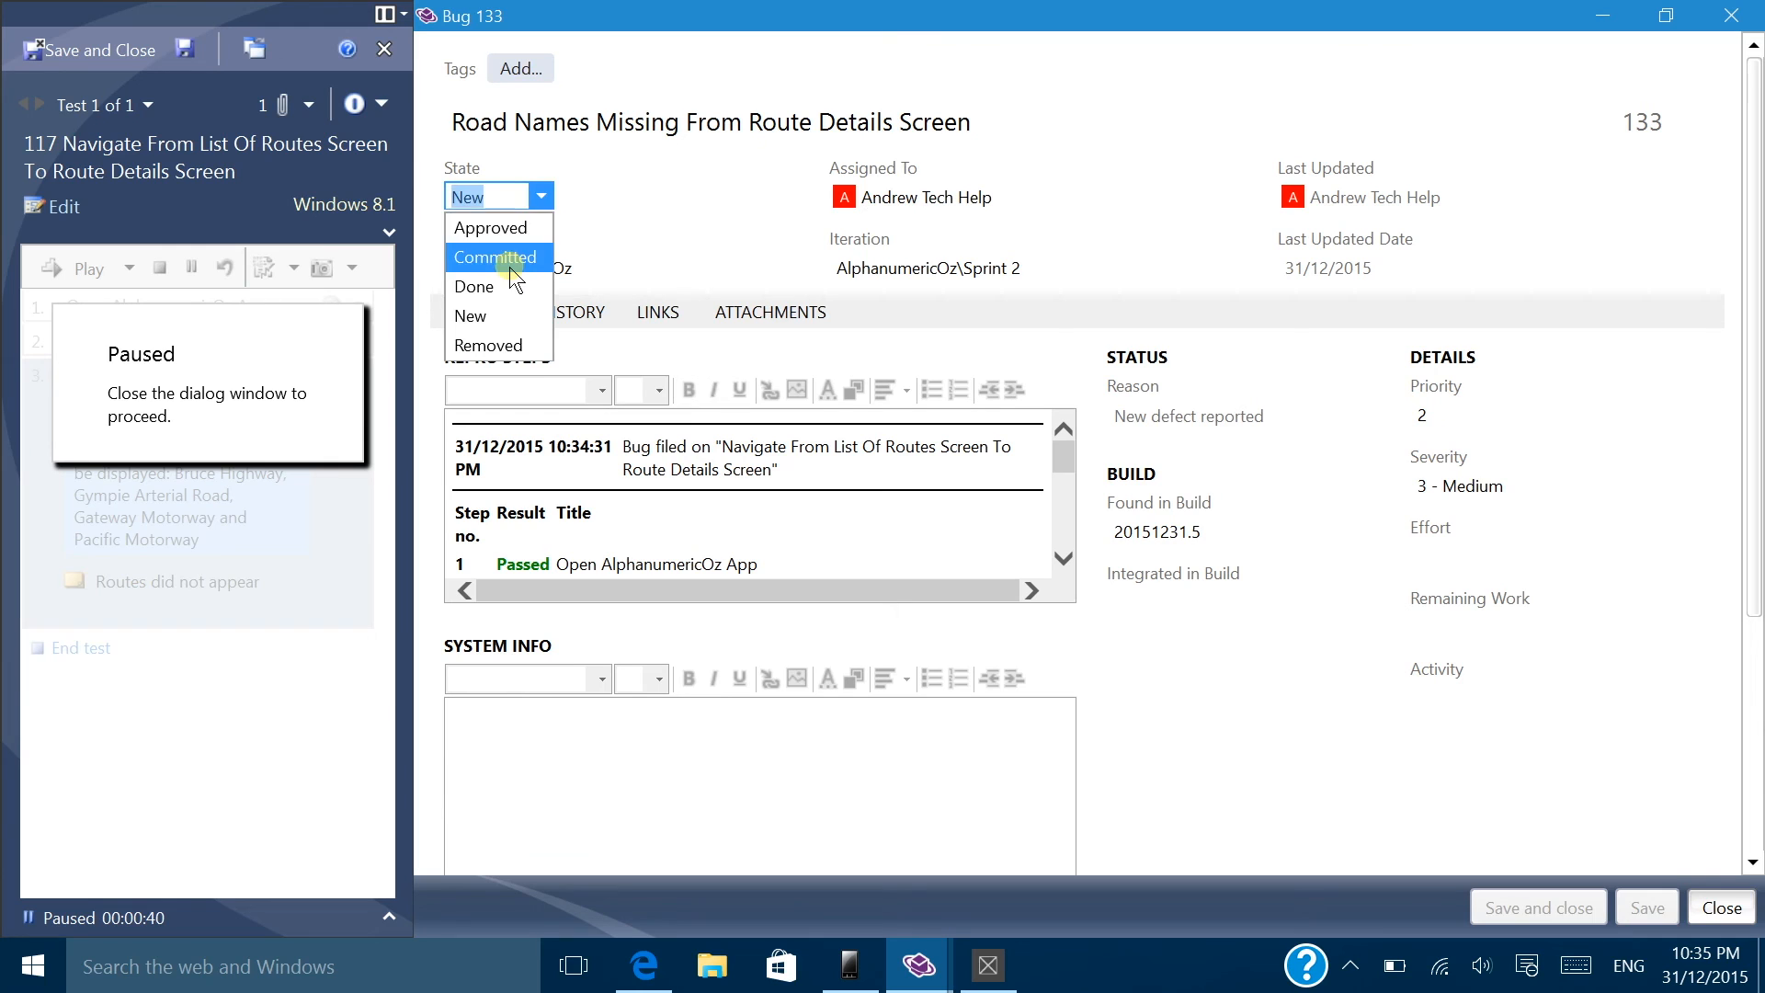
{"action": "left_click", "coordinate": [509, 265]}
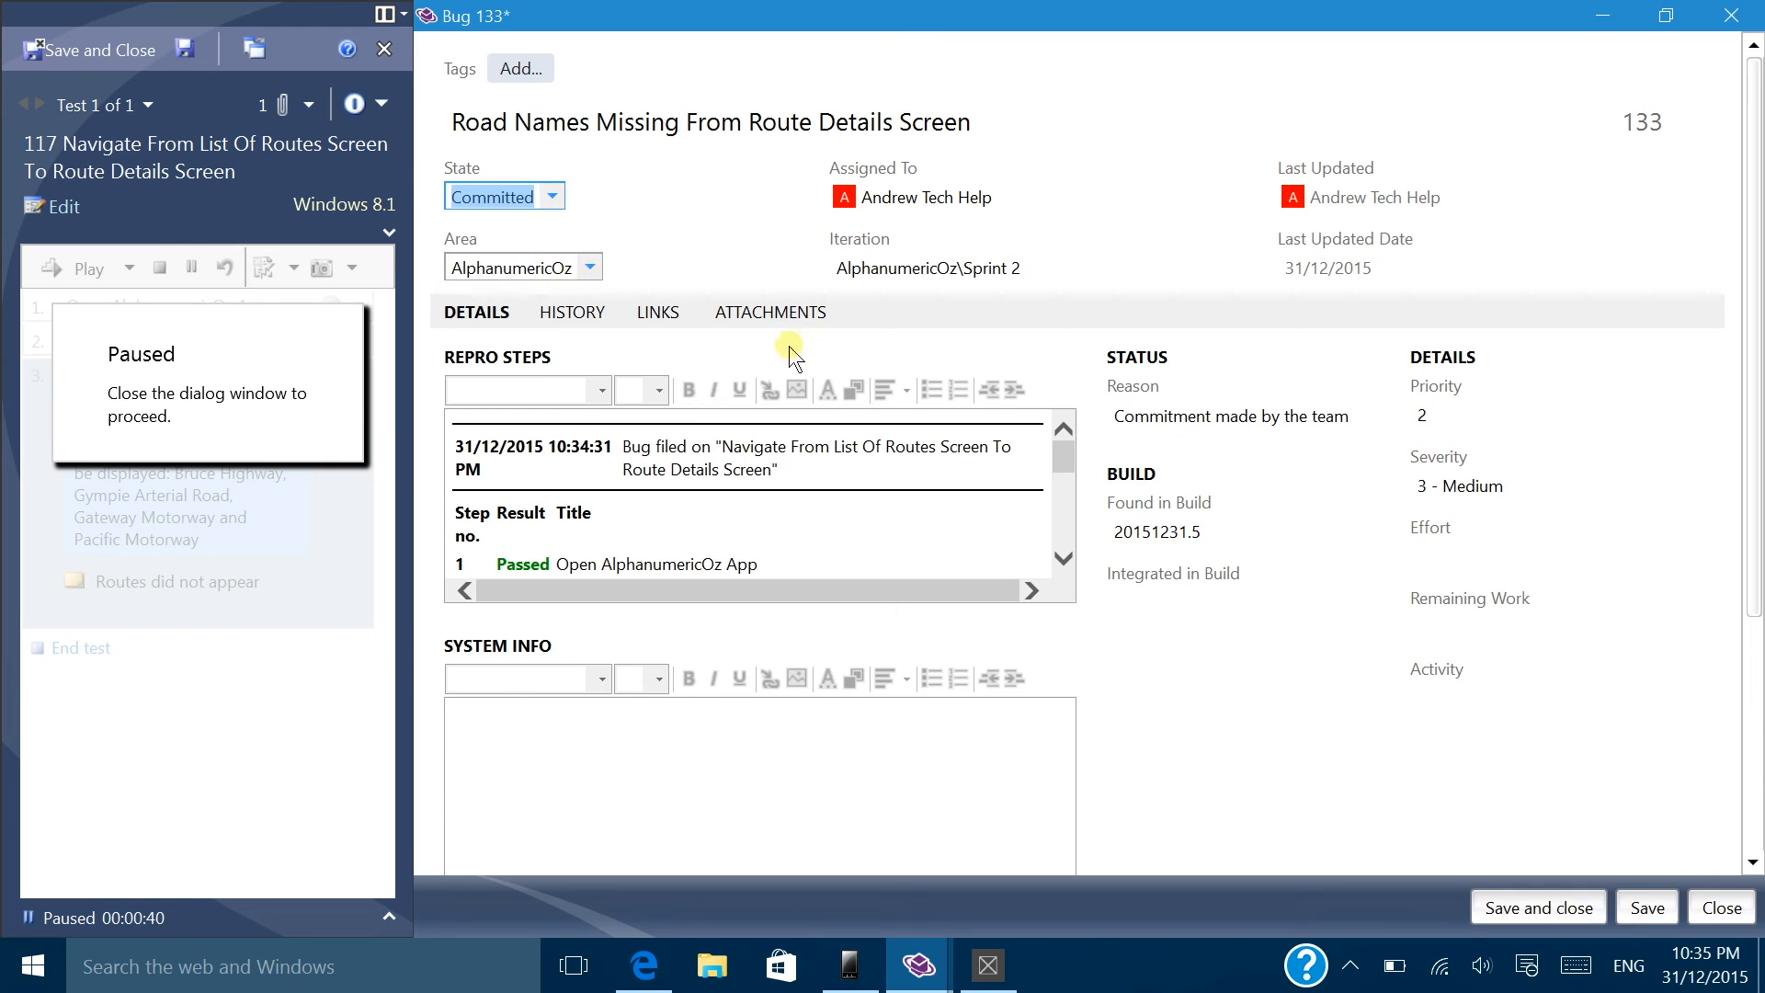
{"action": "left_click", "coordinate": [1588, 907]}
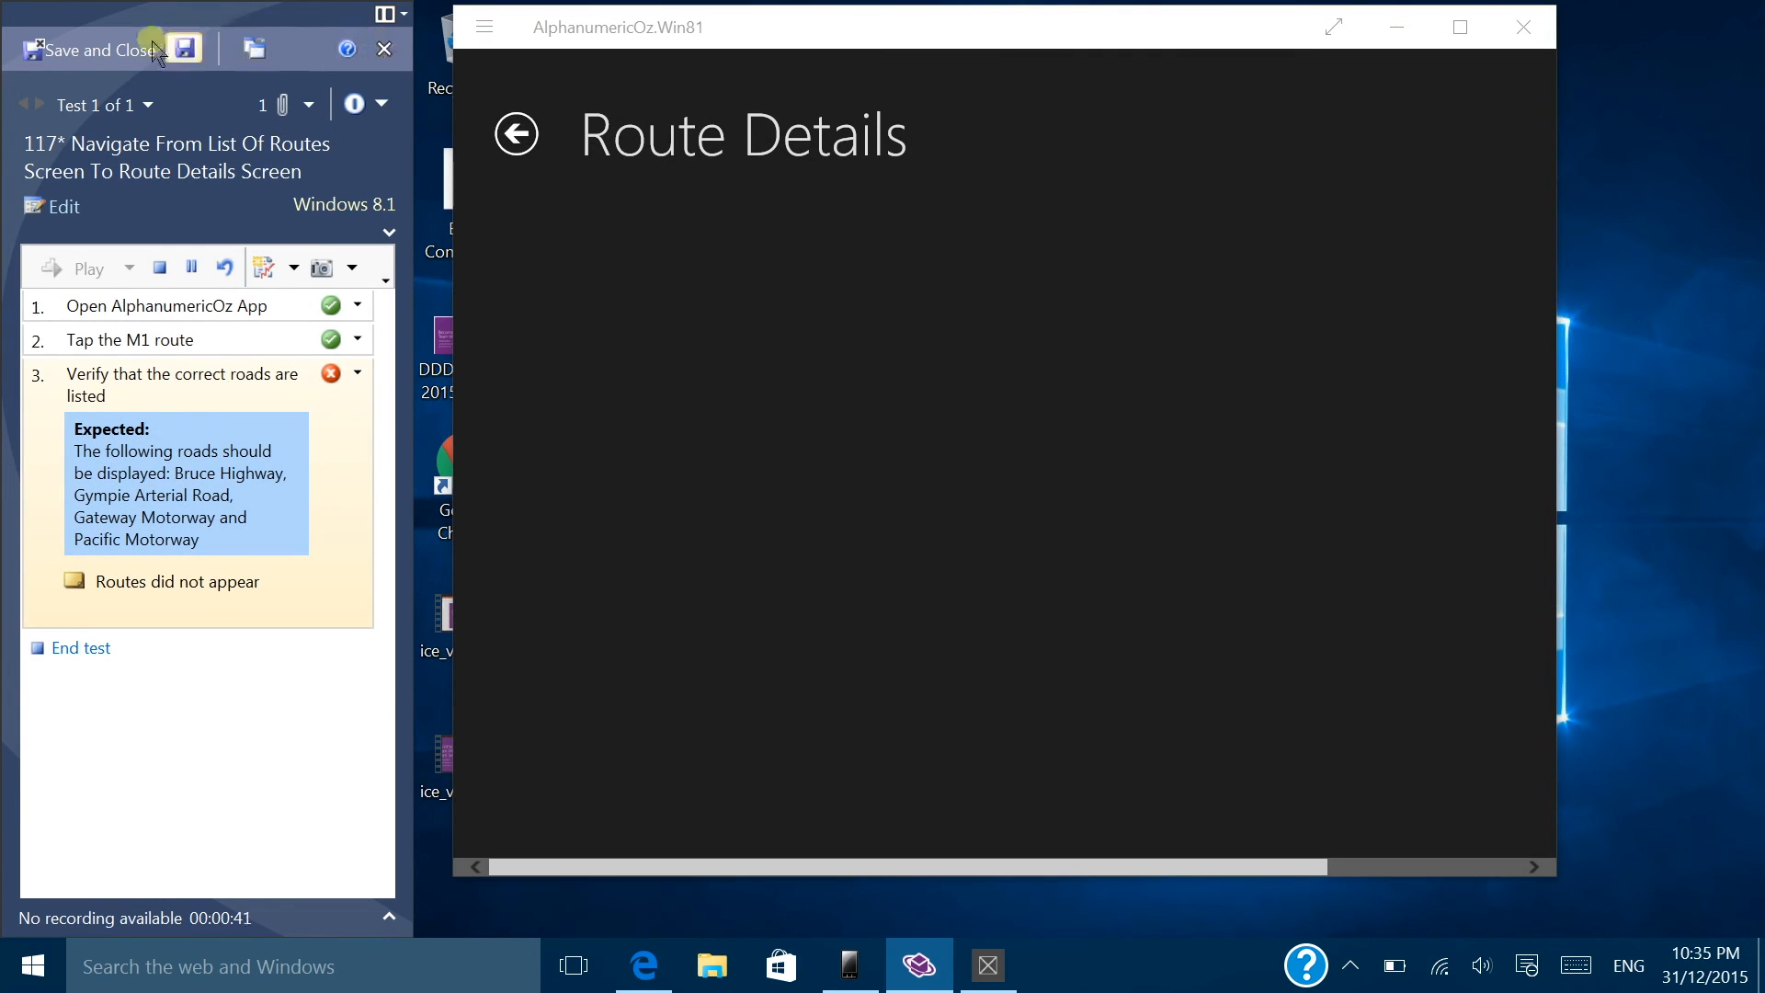
{"action": "left_click", "coordinate": [102, 42]}
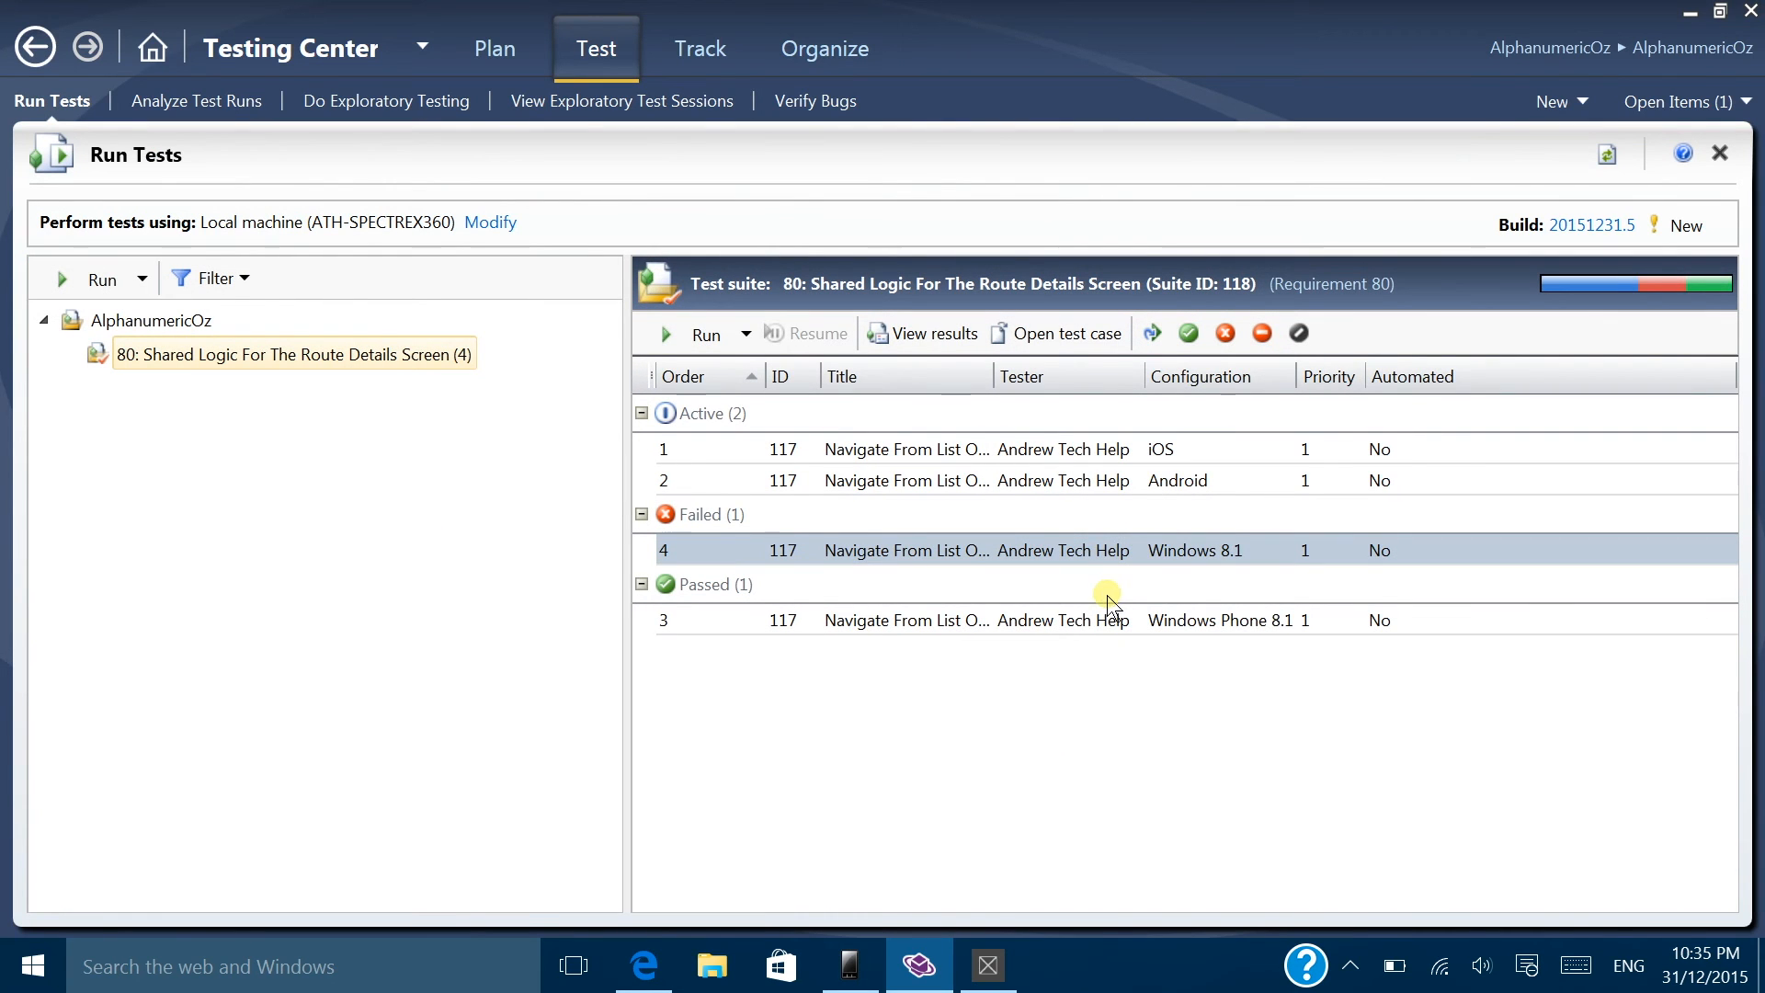
{"action": "left_click", "coordinate": [1070, 732]}
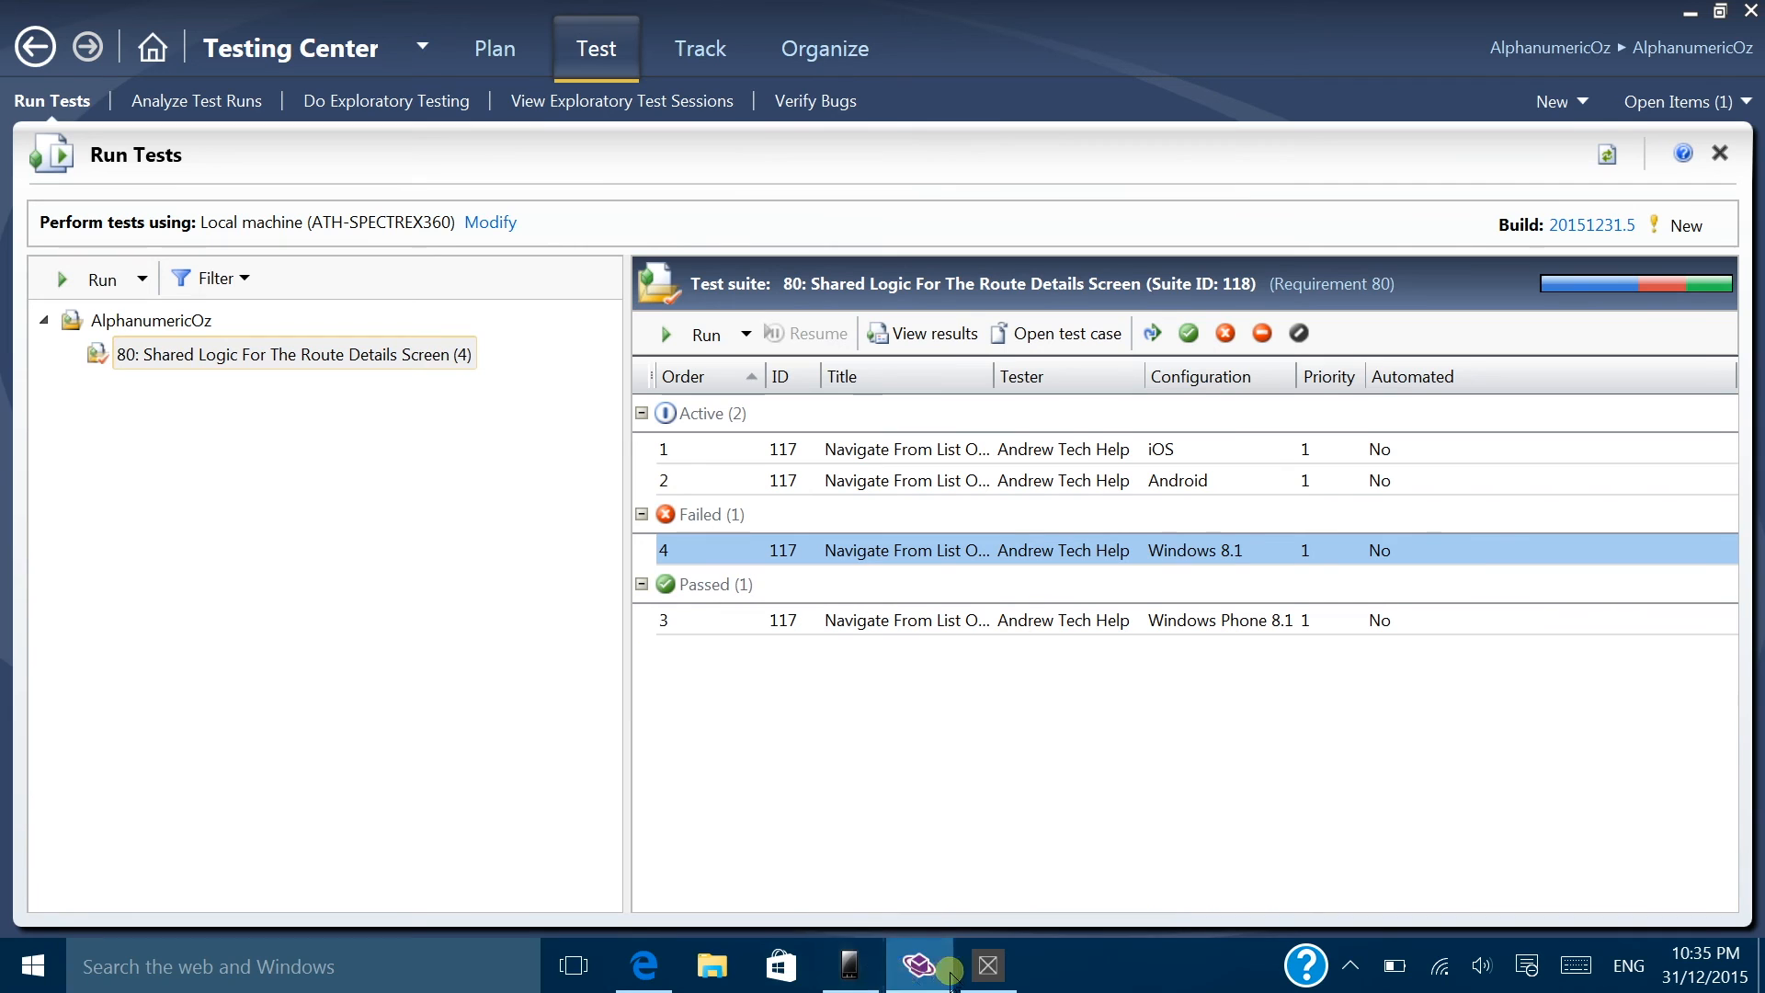
Step: Switch to Visual Studio on Desktop 3, stop debugging AlphanumericOz.Win81, and close RoutesGenesisService.cs
{"action": "left_click", "coordinate": [596, 972]}
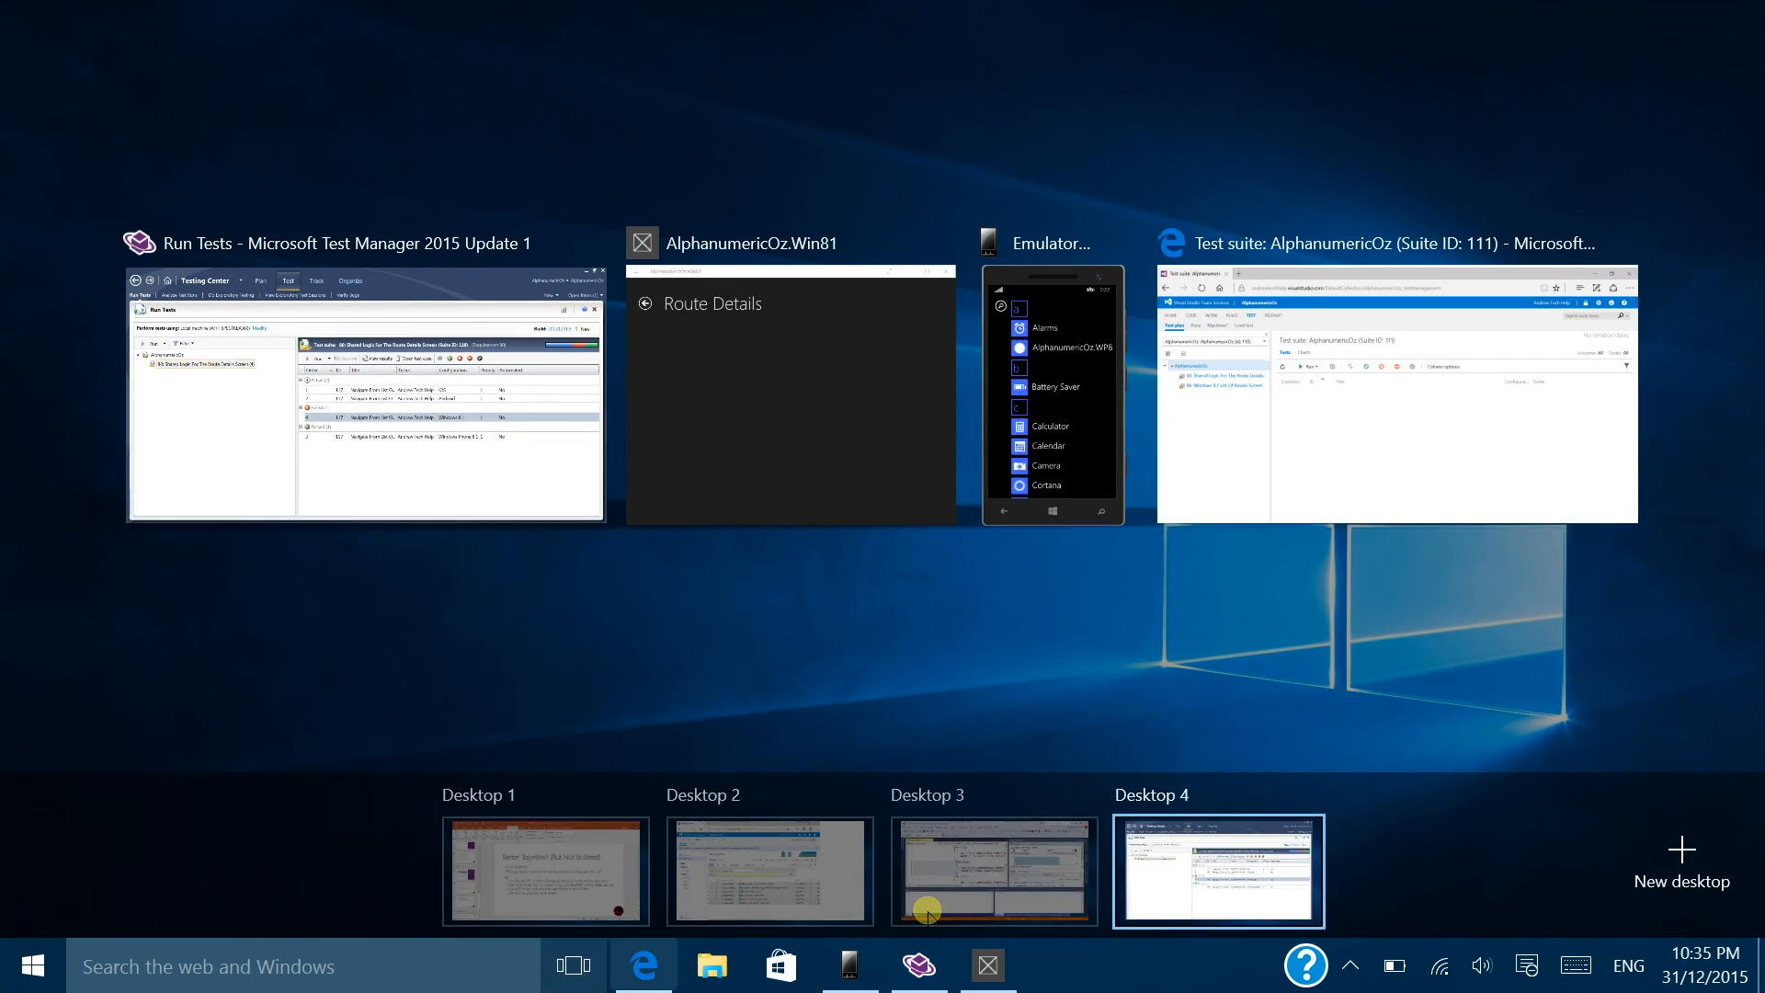
{"action": "left_click", "coordinate": [990, 878]}
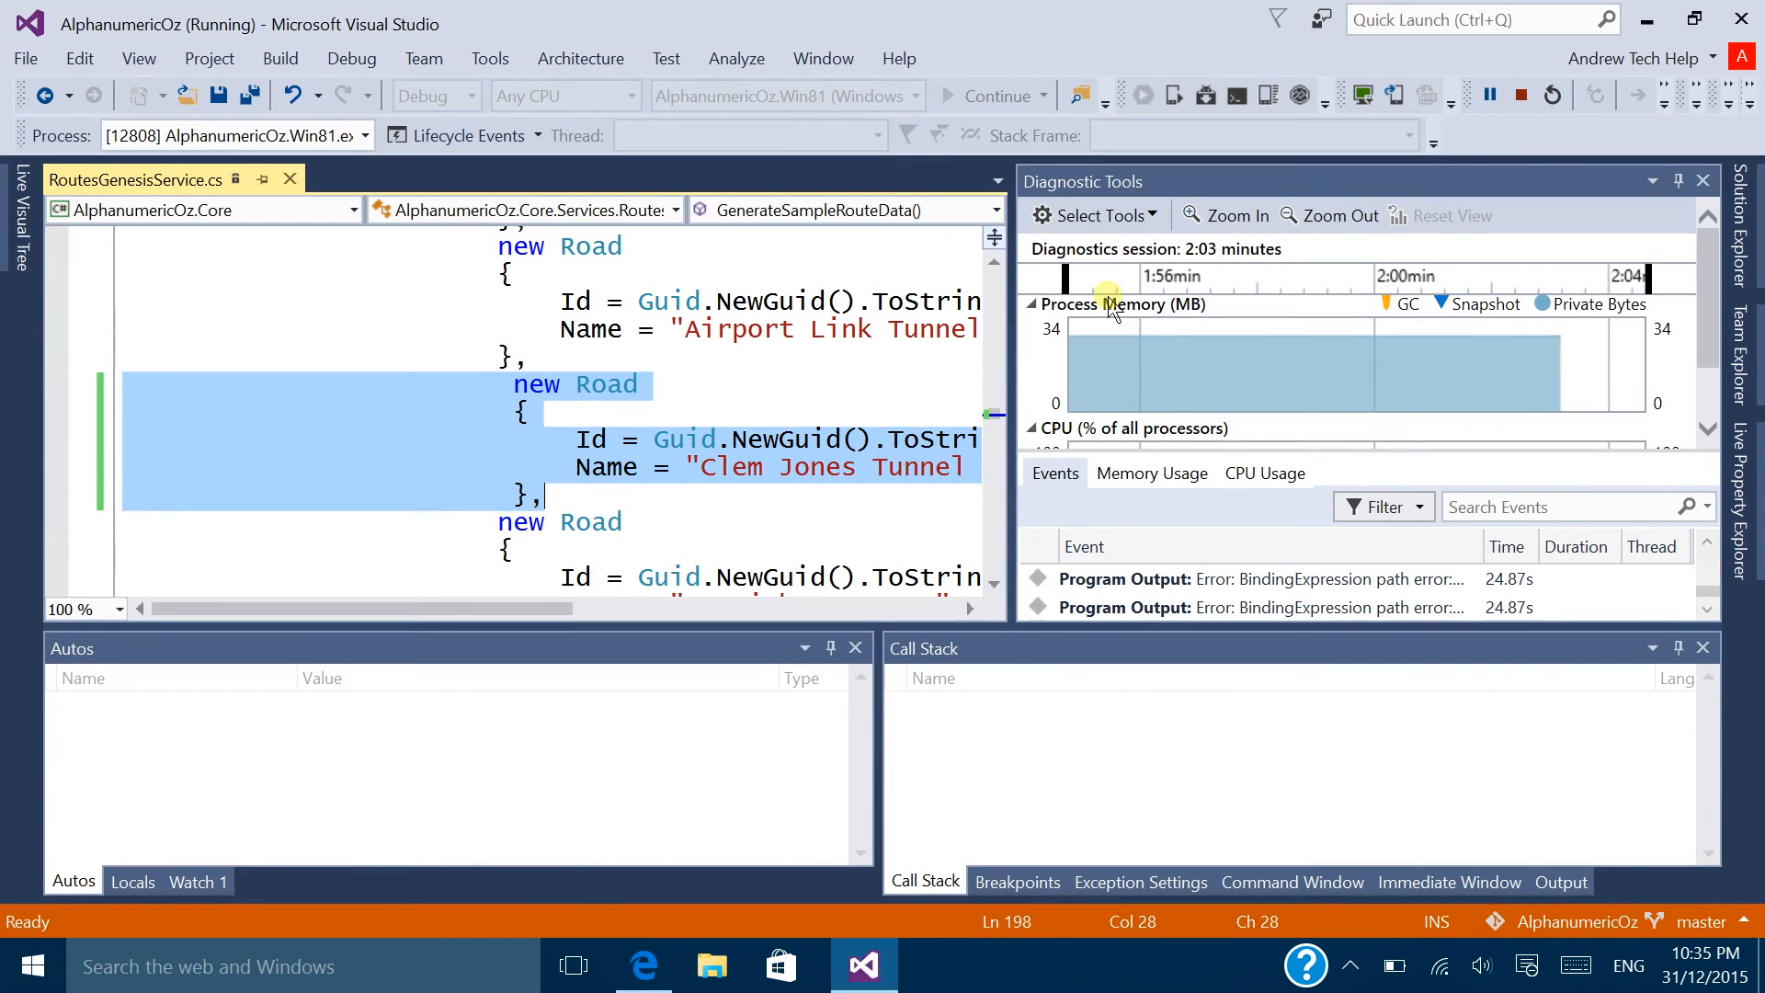
{"action": "left_click", "coordinate": [1490, 95]}
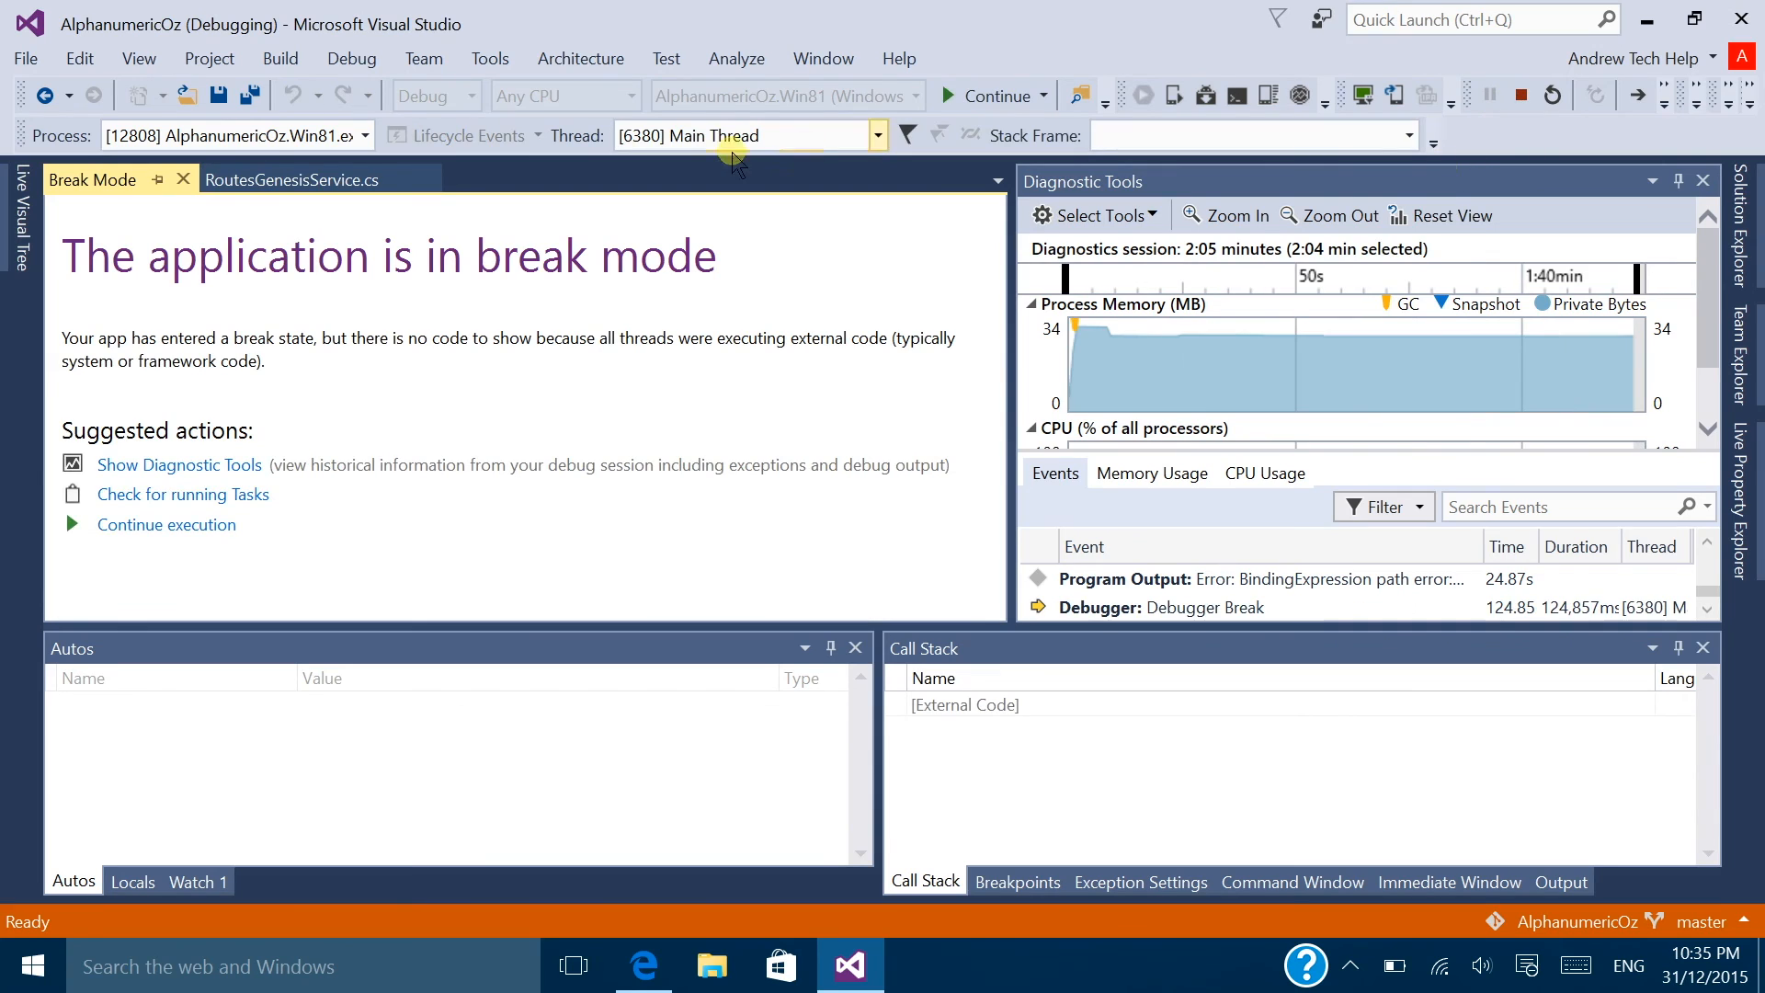
{"action": "left_click", "coordinate": [183, 180]}
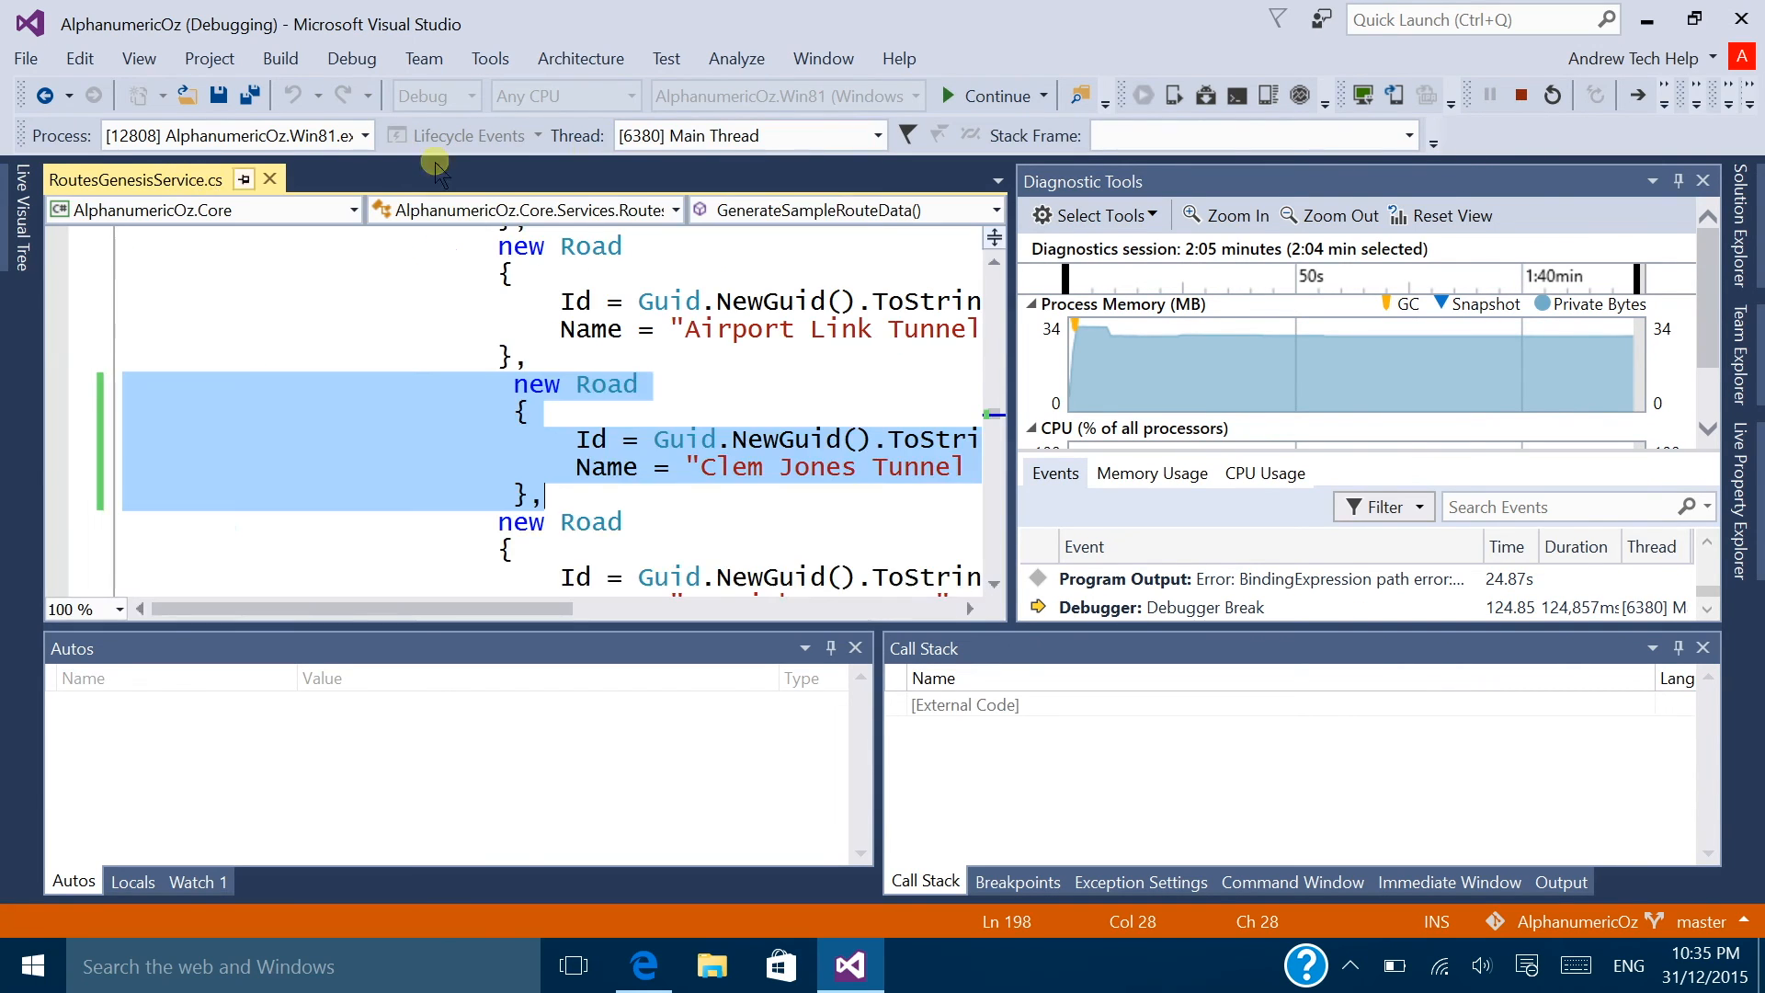
{"action": "left_click", "coordinate": [1522, 97]}
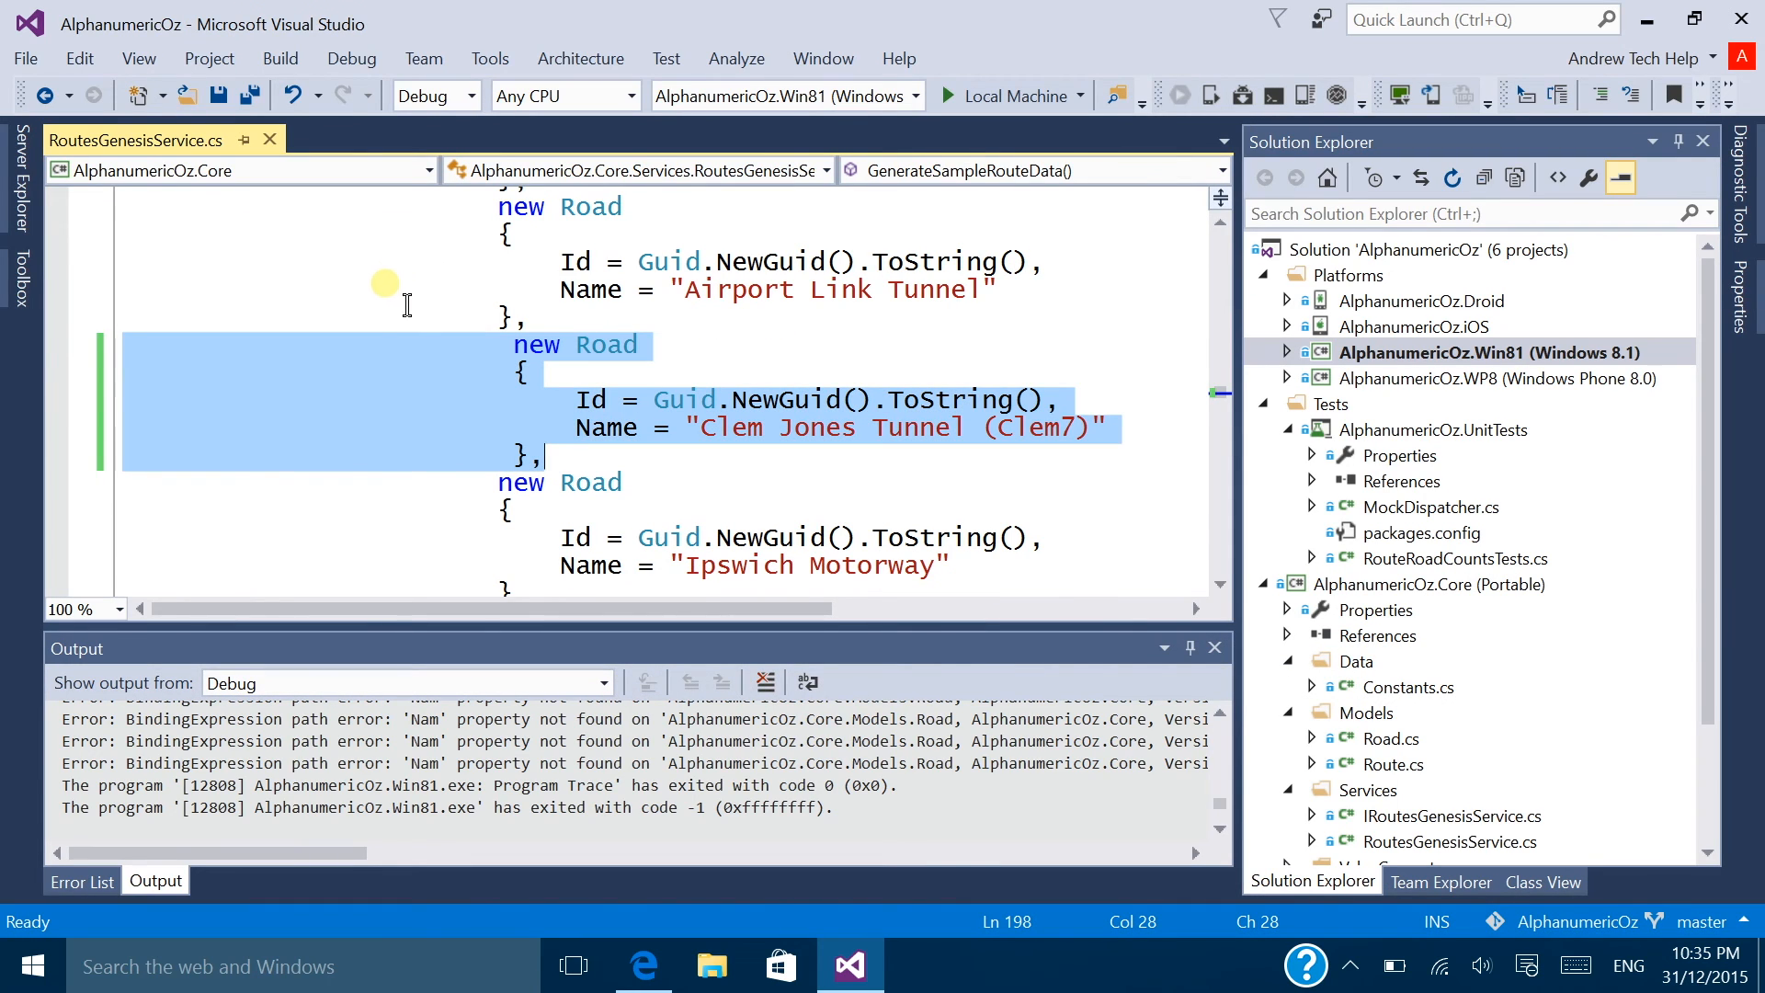
{"action": "left_click", "coordinate": [270, 139]}
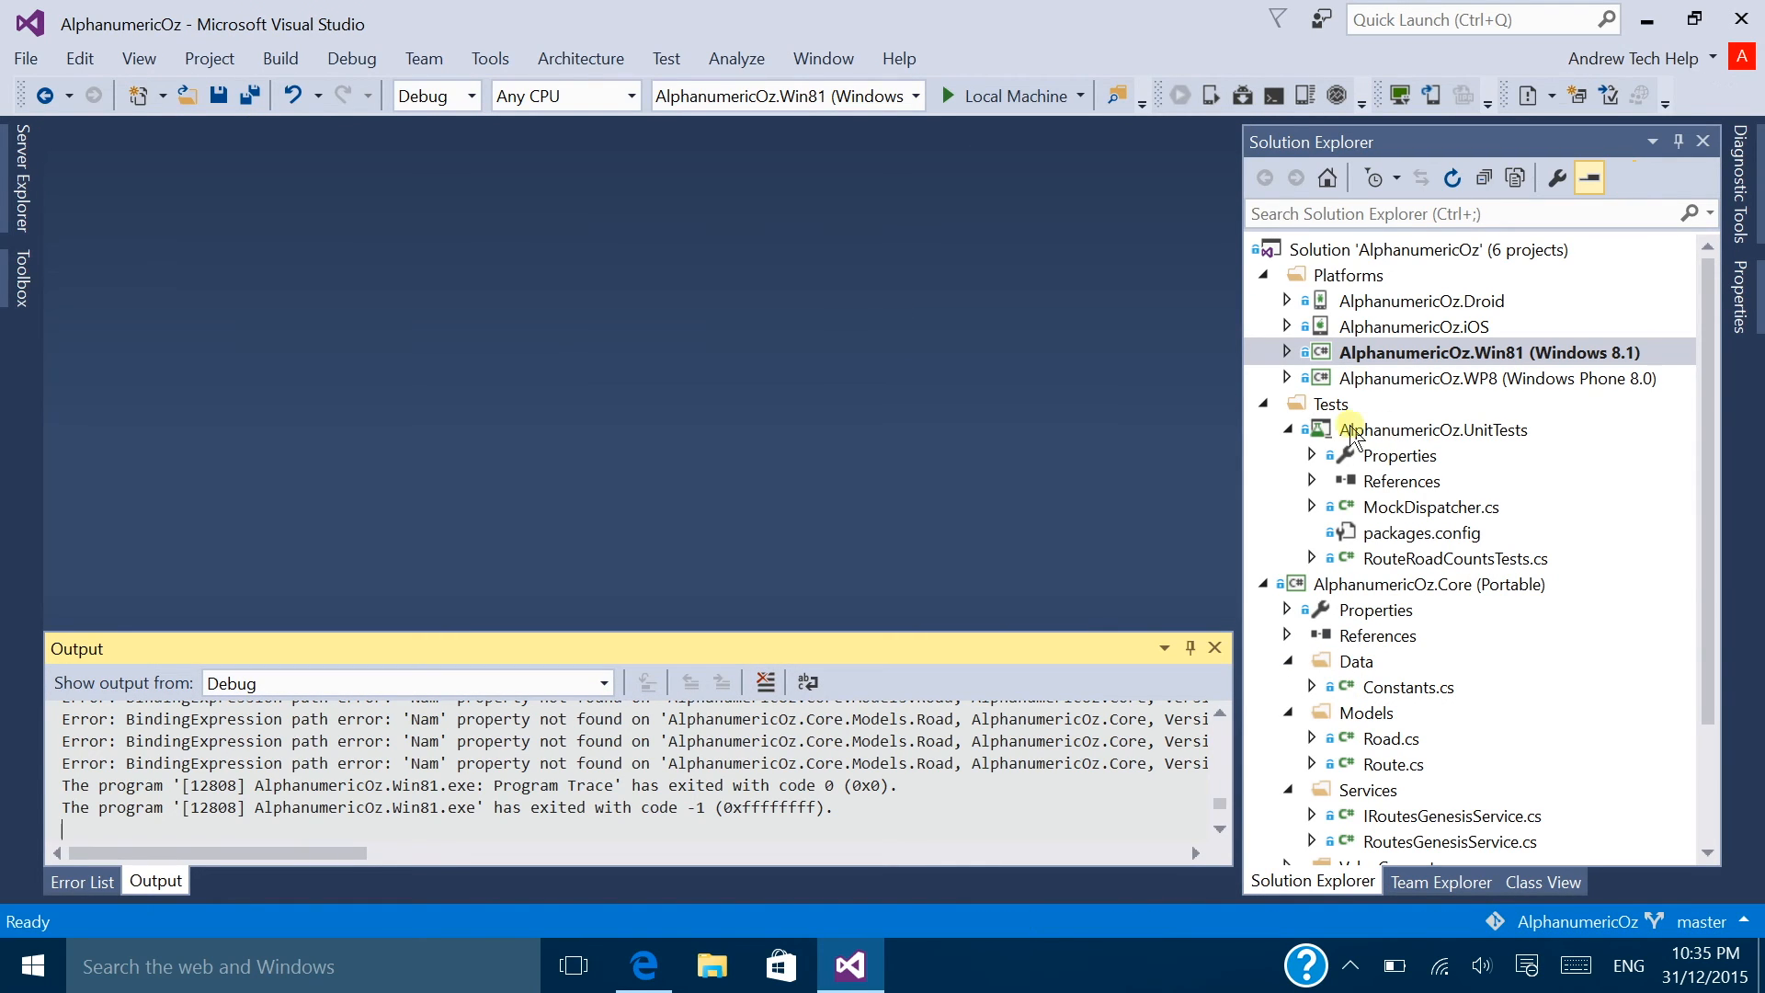
Step: Open RouteView.xaml from the Views folder of the AlphanumericOz.Win81 project
{"action": "scroll", "coordinate": [1434, 670], "scroll_direction": "down", "scroll_amount": 2}
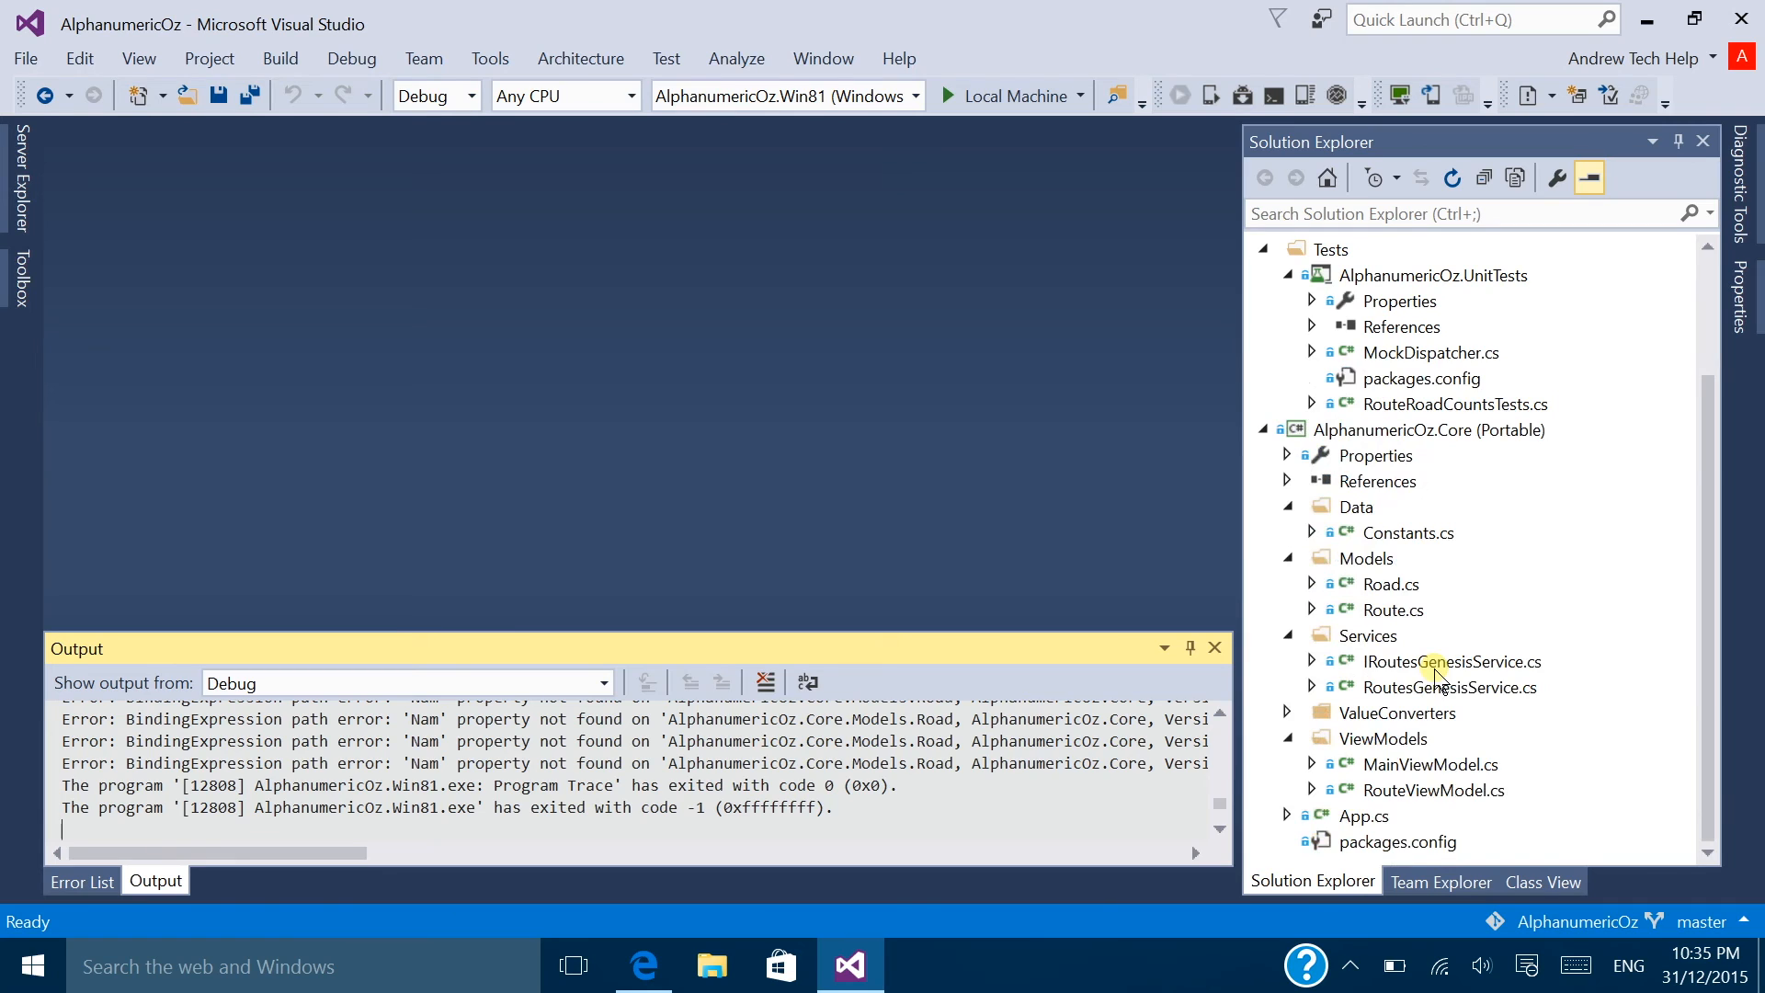
{"action": "scroll", "coordinate": [1325, 354], "scroll_direction": "up", "scroll_amount": 2}
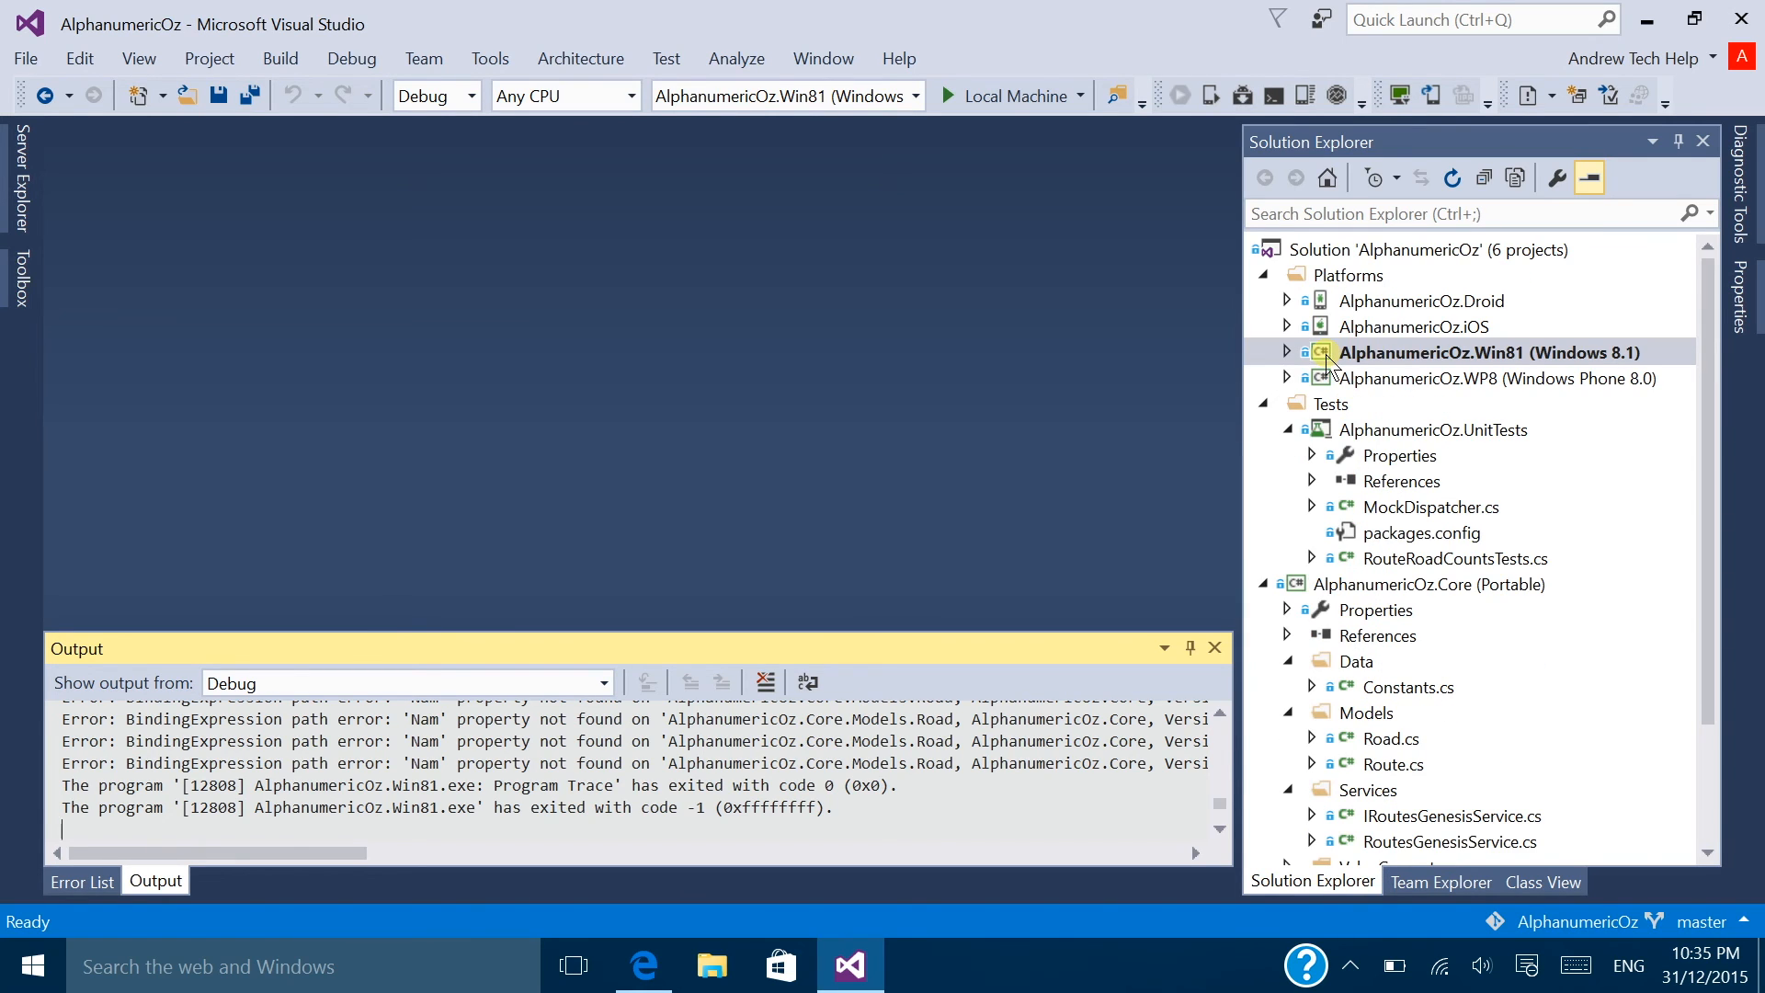
{"action": "double_click", "coordinate": [1306, 357]}
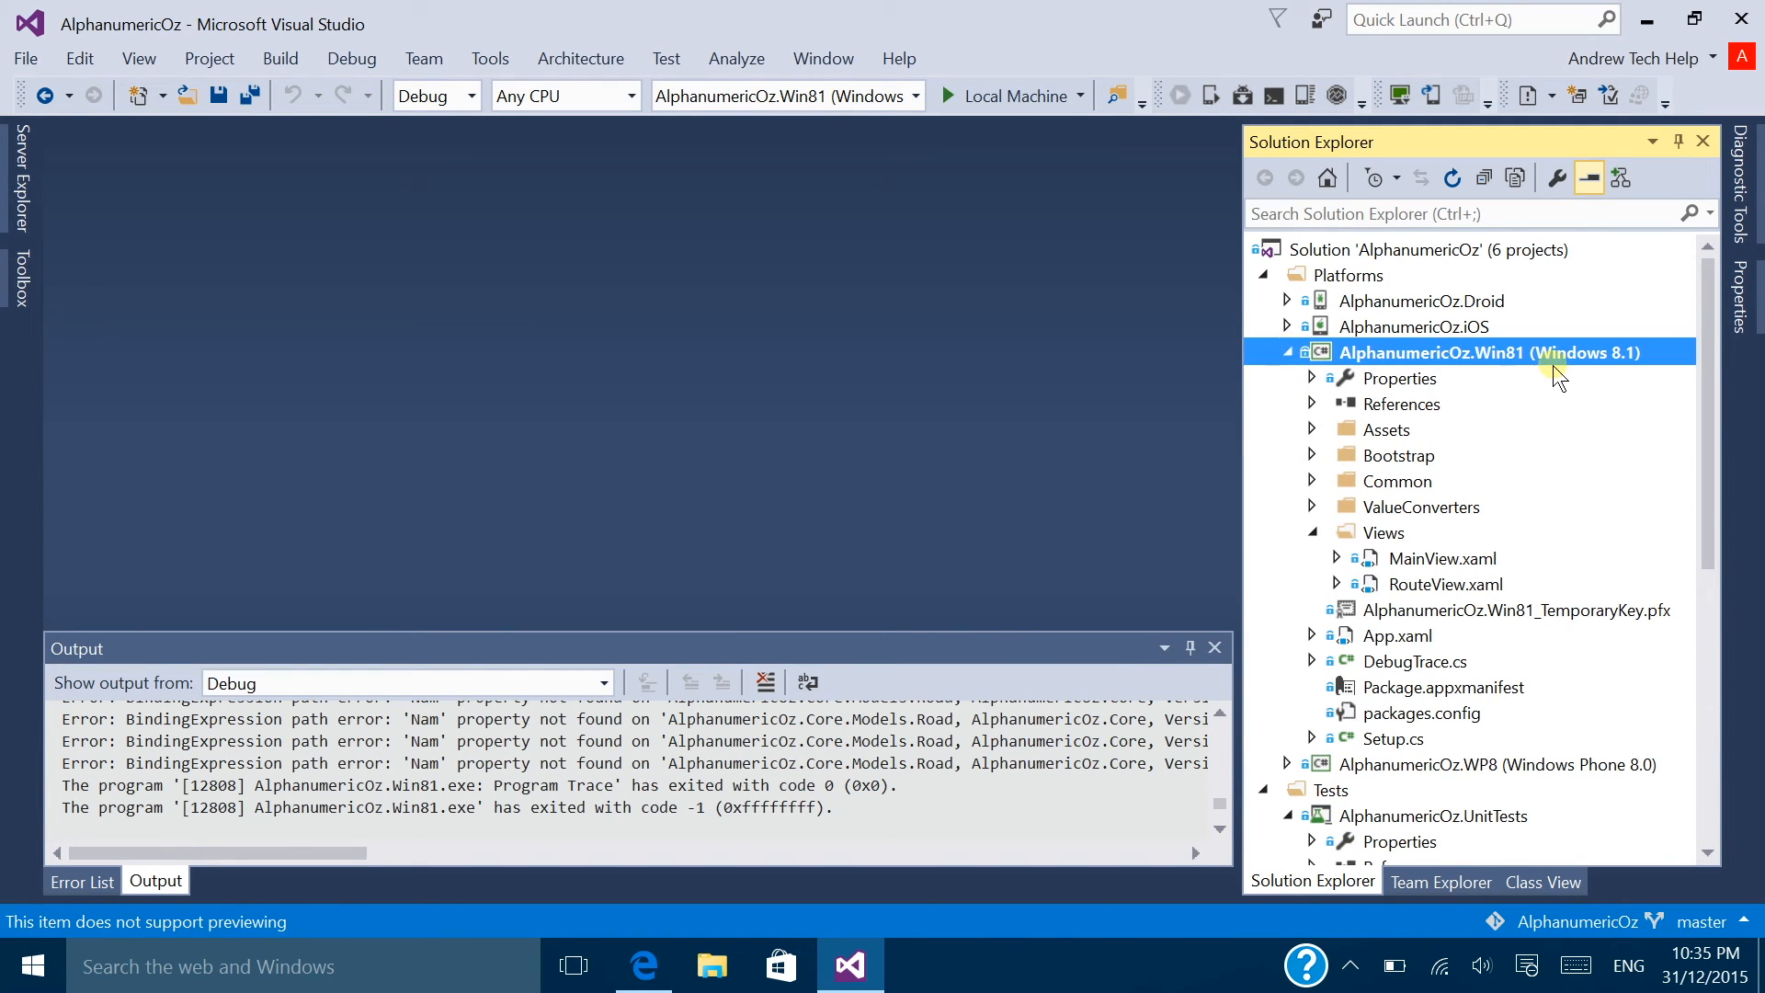
{"action": "left_click", "coordinate": [1340, 585]}
{"action": "double_click", "coordinate": [1414, 586]}
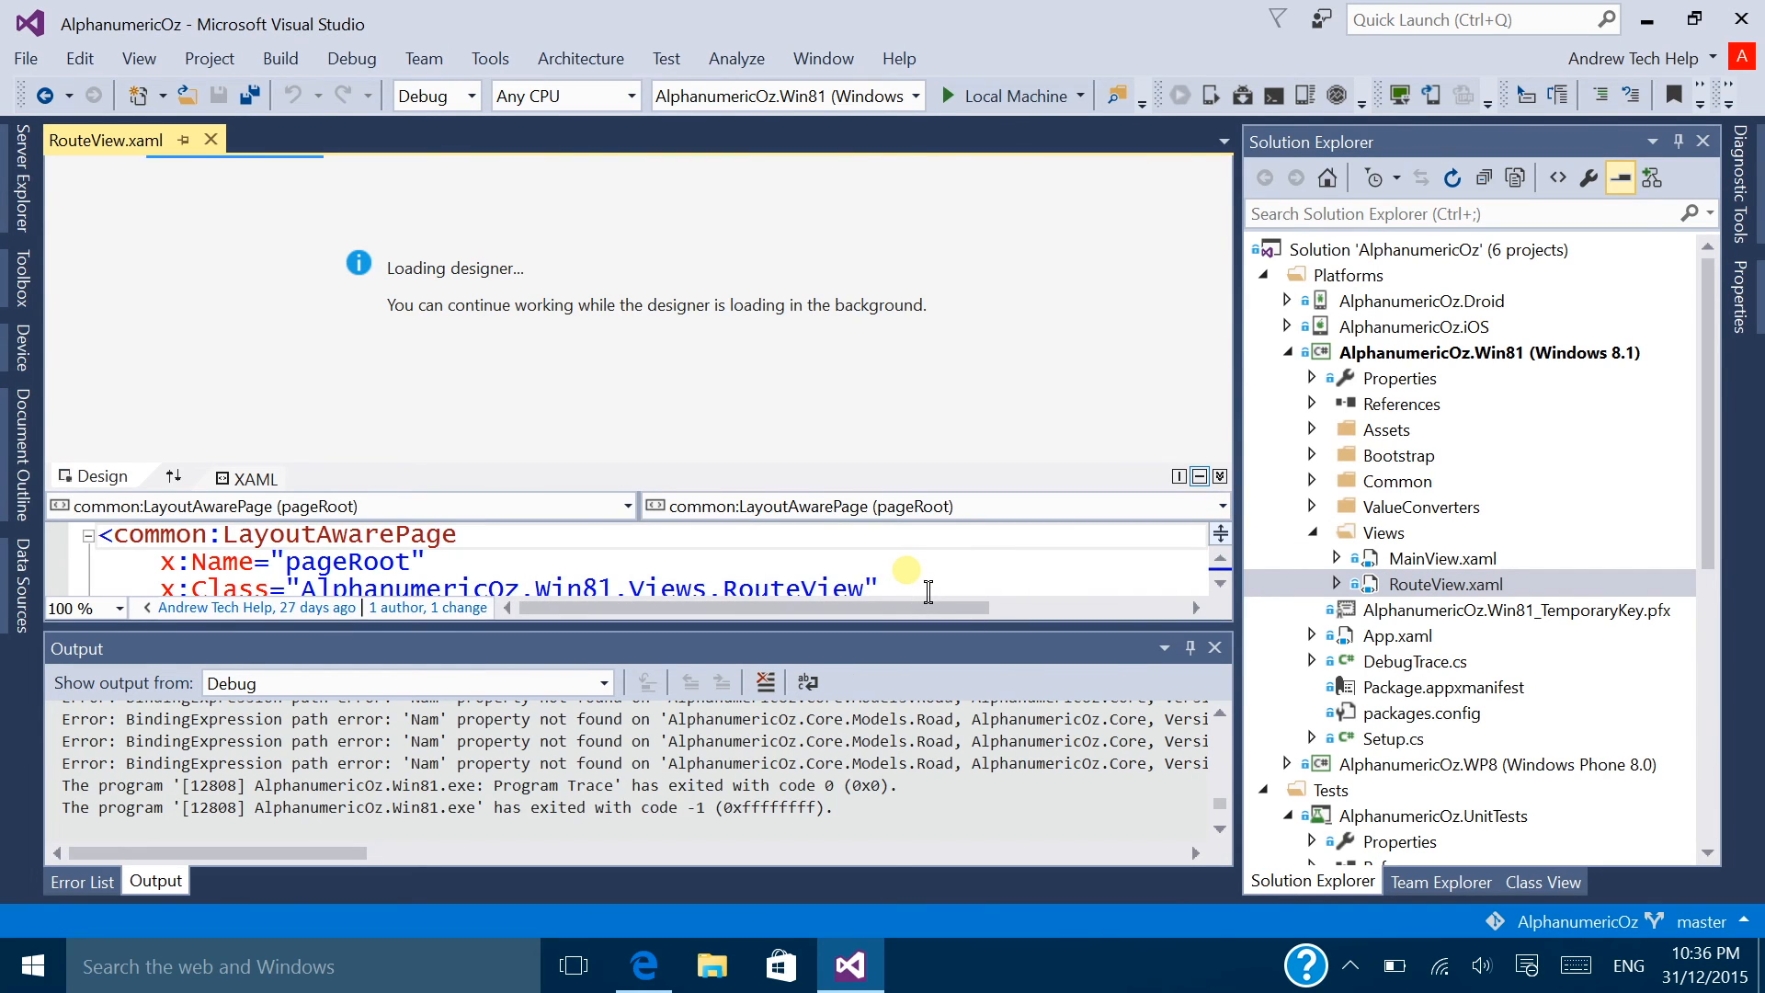
Step: Collapse the Output window and show only the XAML code of RouteView.xaml at full size
{"action": "scroll", "coordinate": [726, 562], "scroll_direction": "down", "scroll_amount": 3}
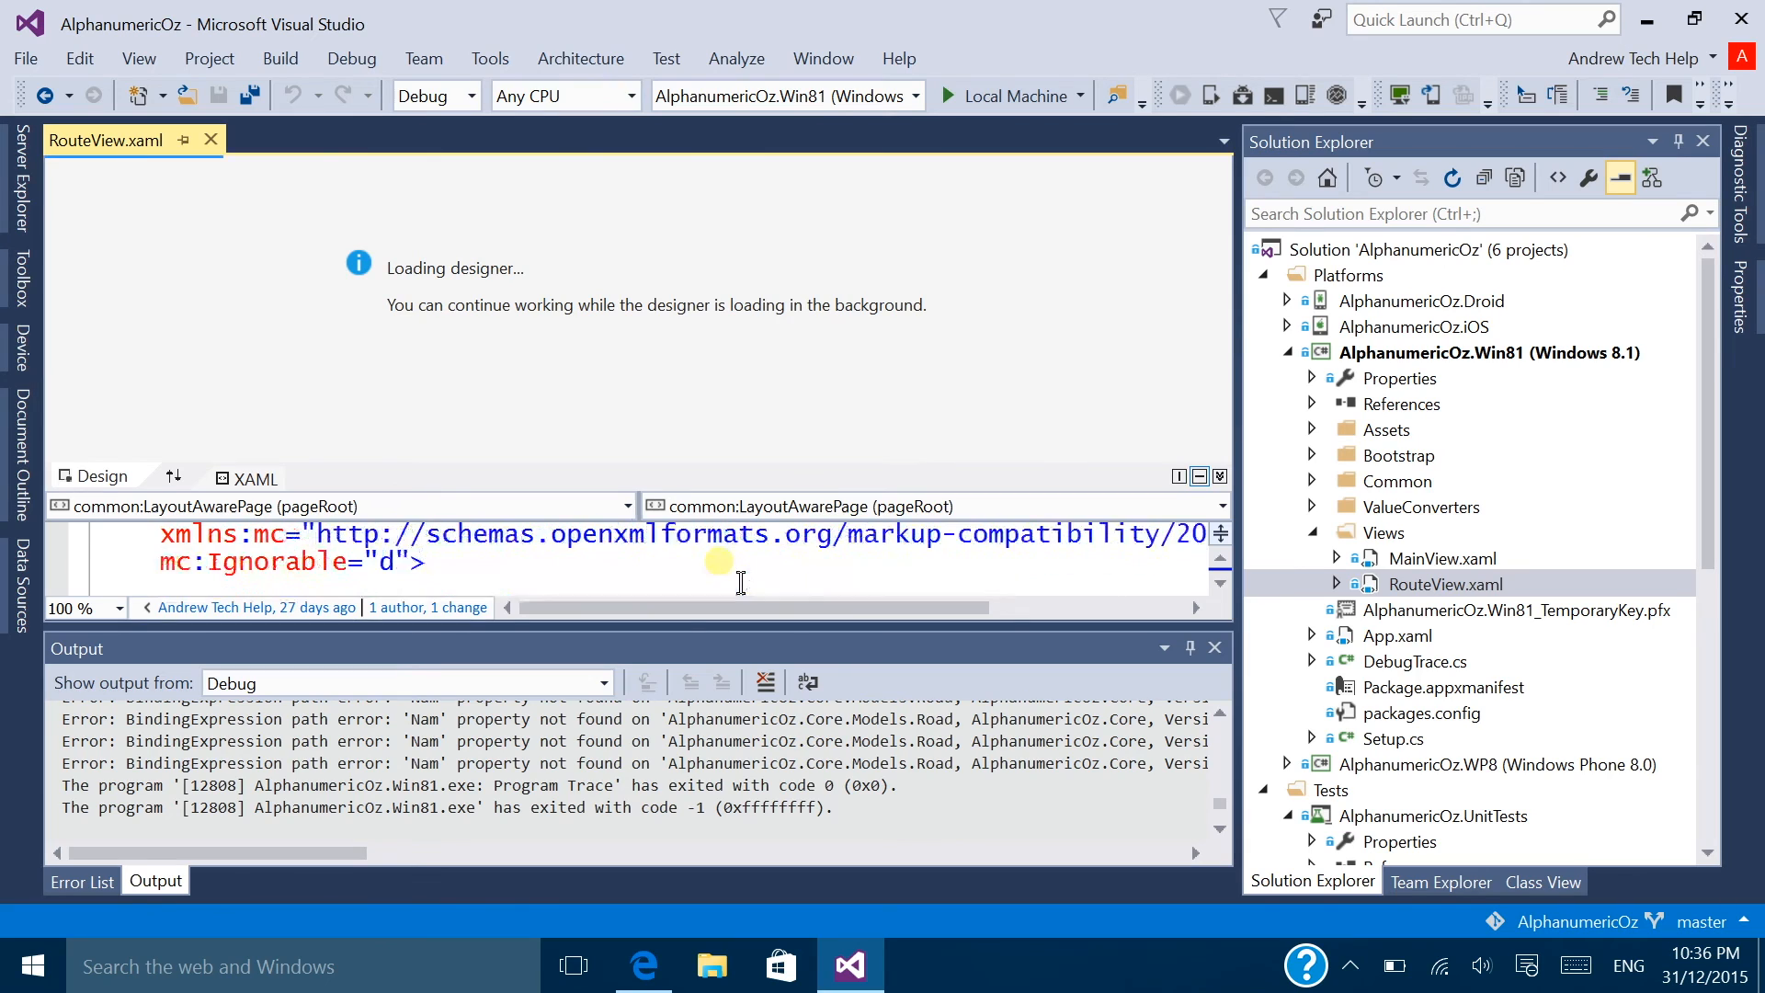
{"action": "left_click", "coordinate": [1190, 647]}
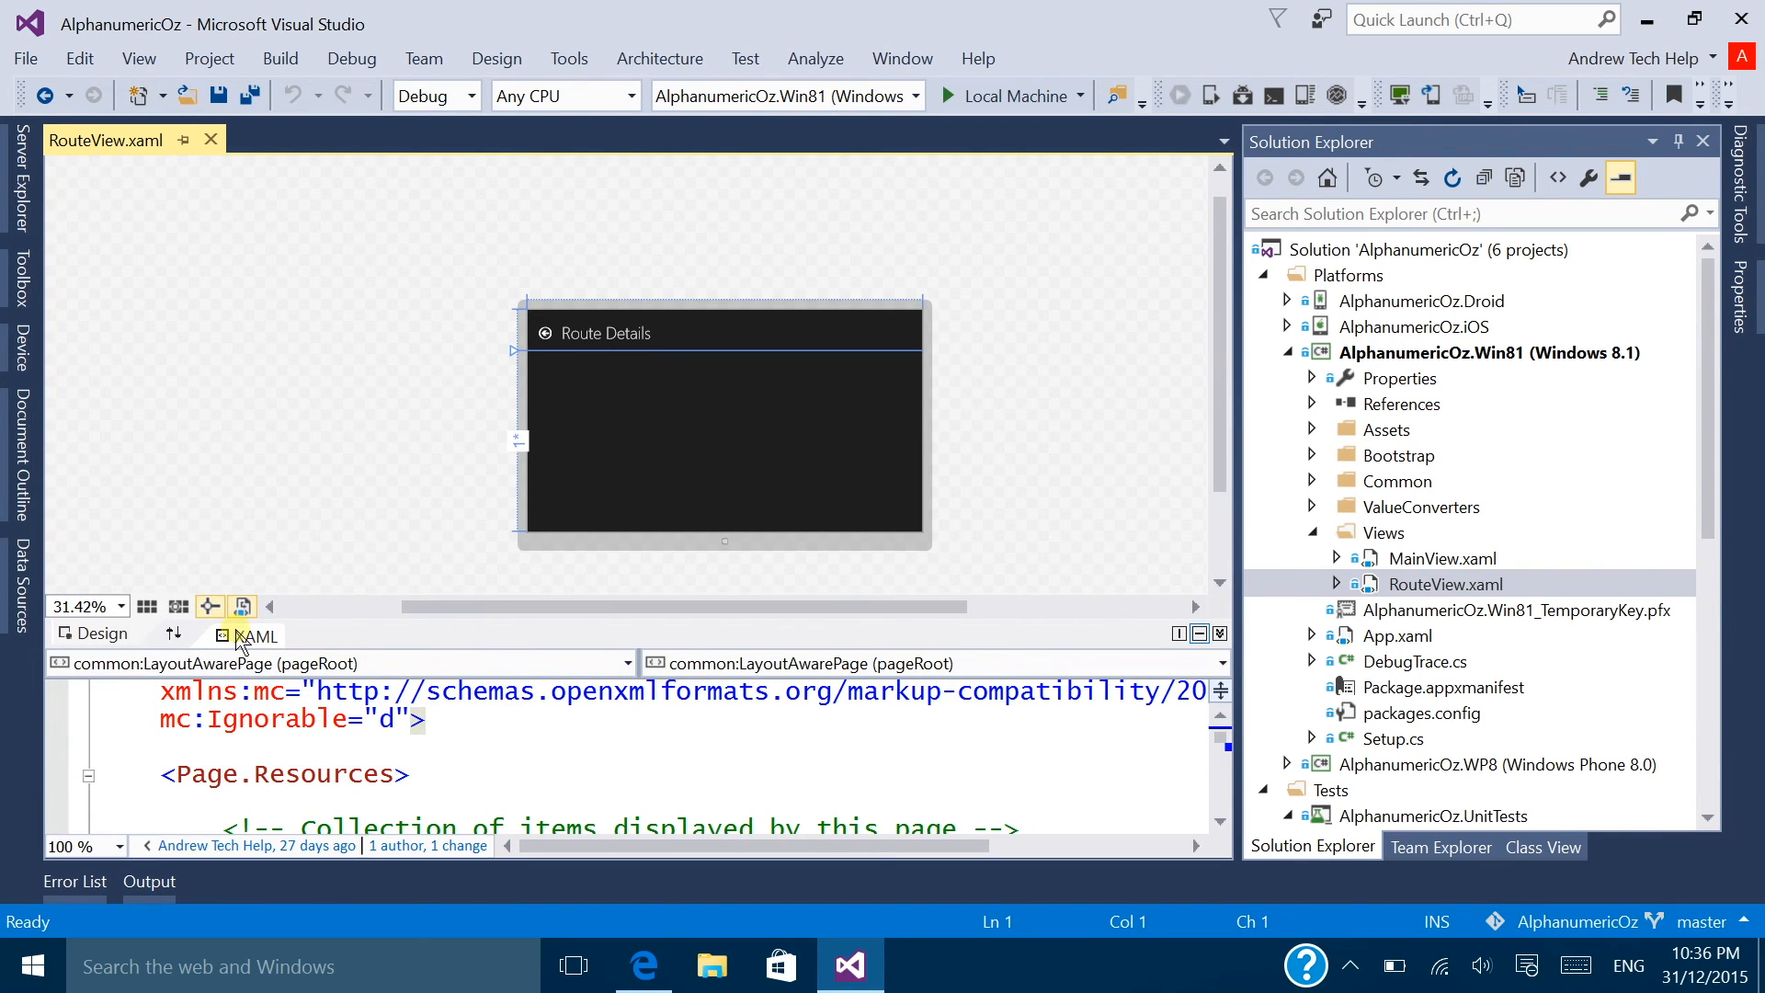
{"action": "double_click", "coordinate": [241, 636]}
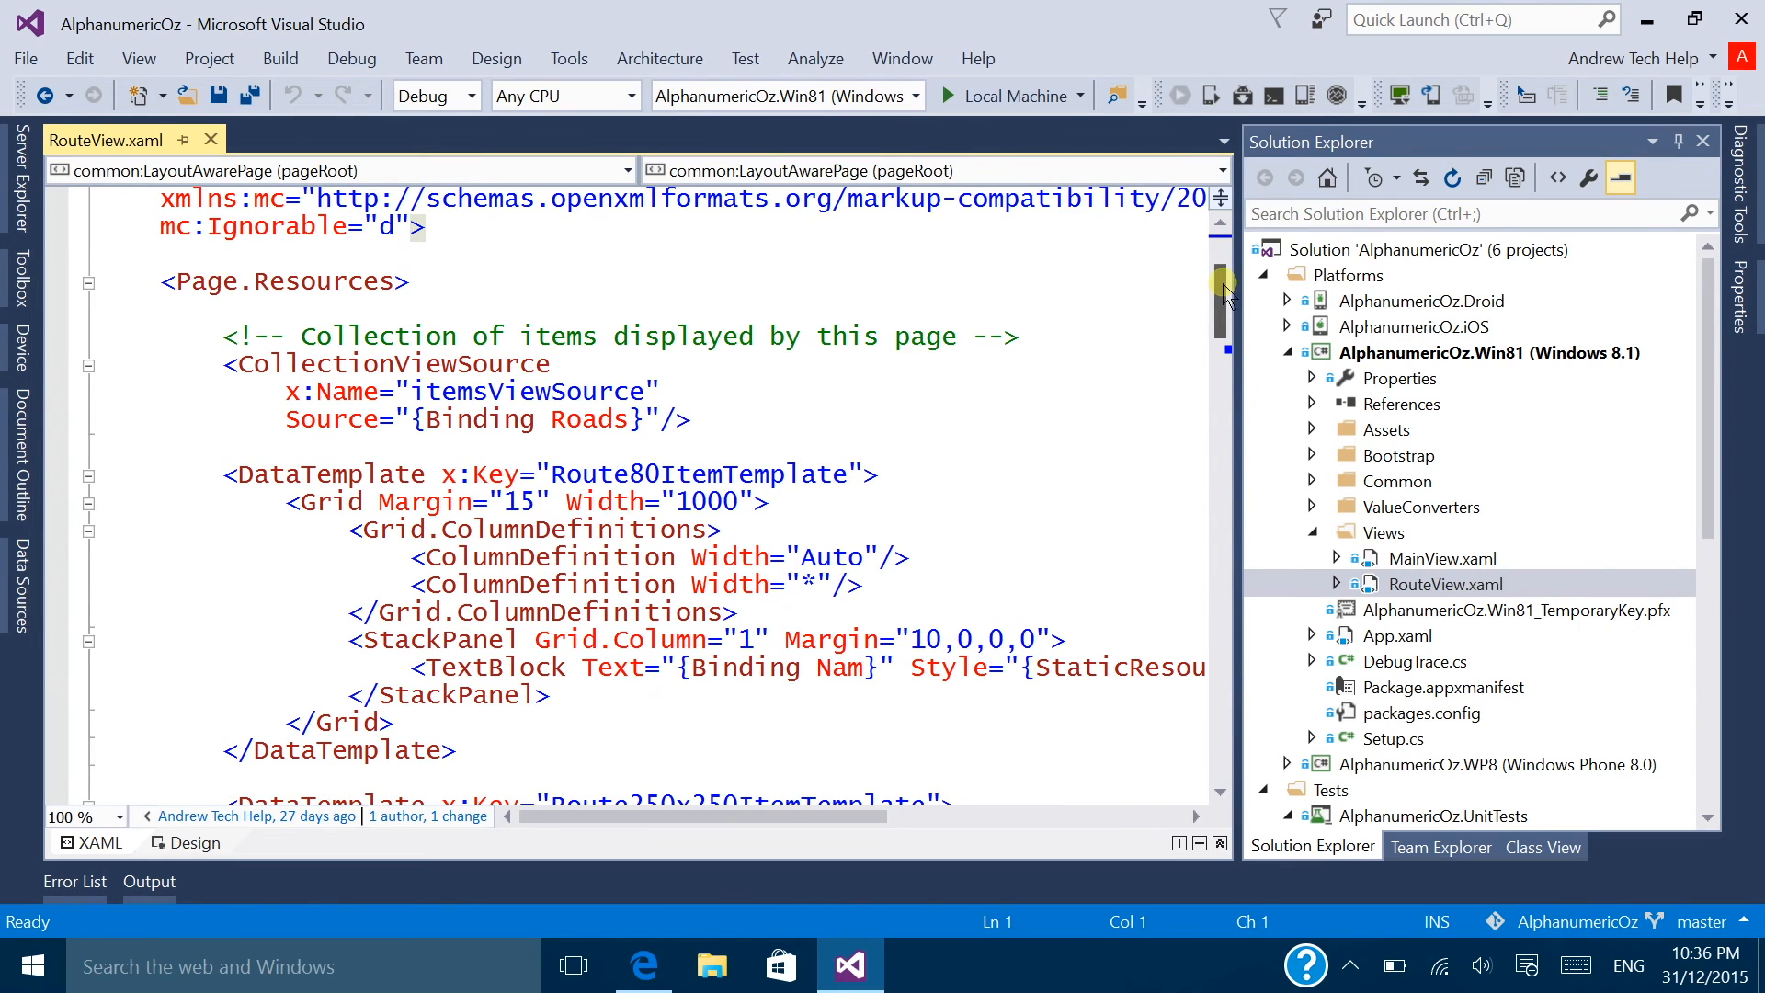
Step: Correct the TextBlock text binding in the Route80ItemTemplate data template to Name and save RouteView.xaml
{"action": "scroll", "coordinate": [1226, 292], "scroll_direction": "down", "scroll_amount": 2}
{"action": "left_click", "coordinate": [864, 557]}
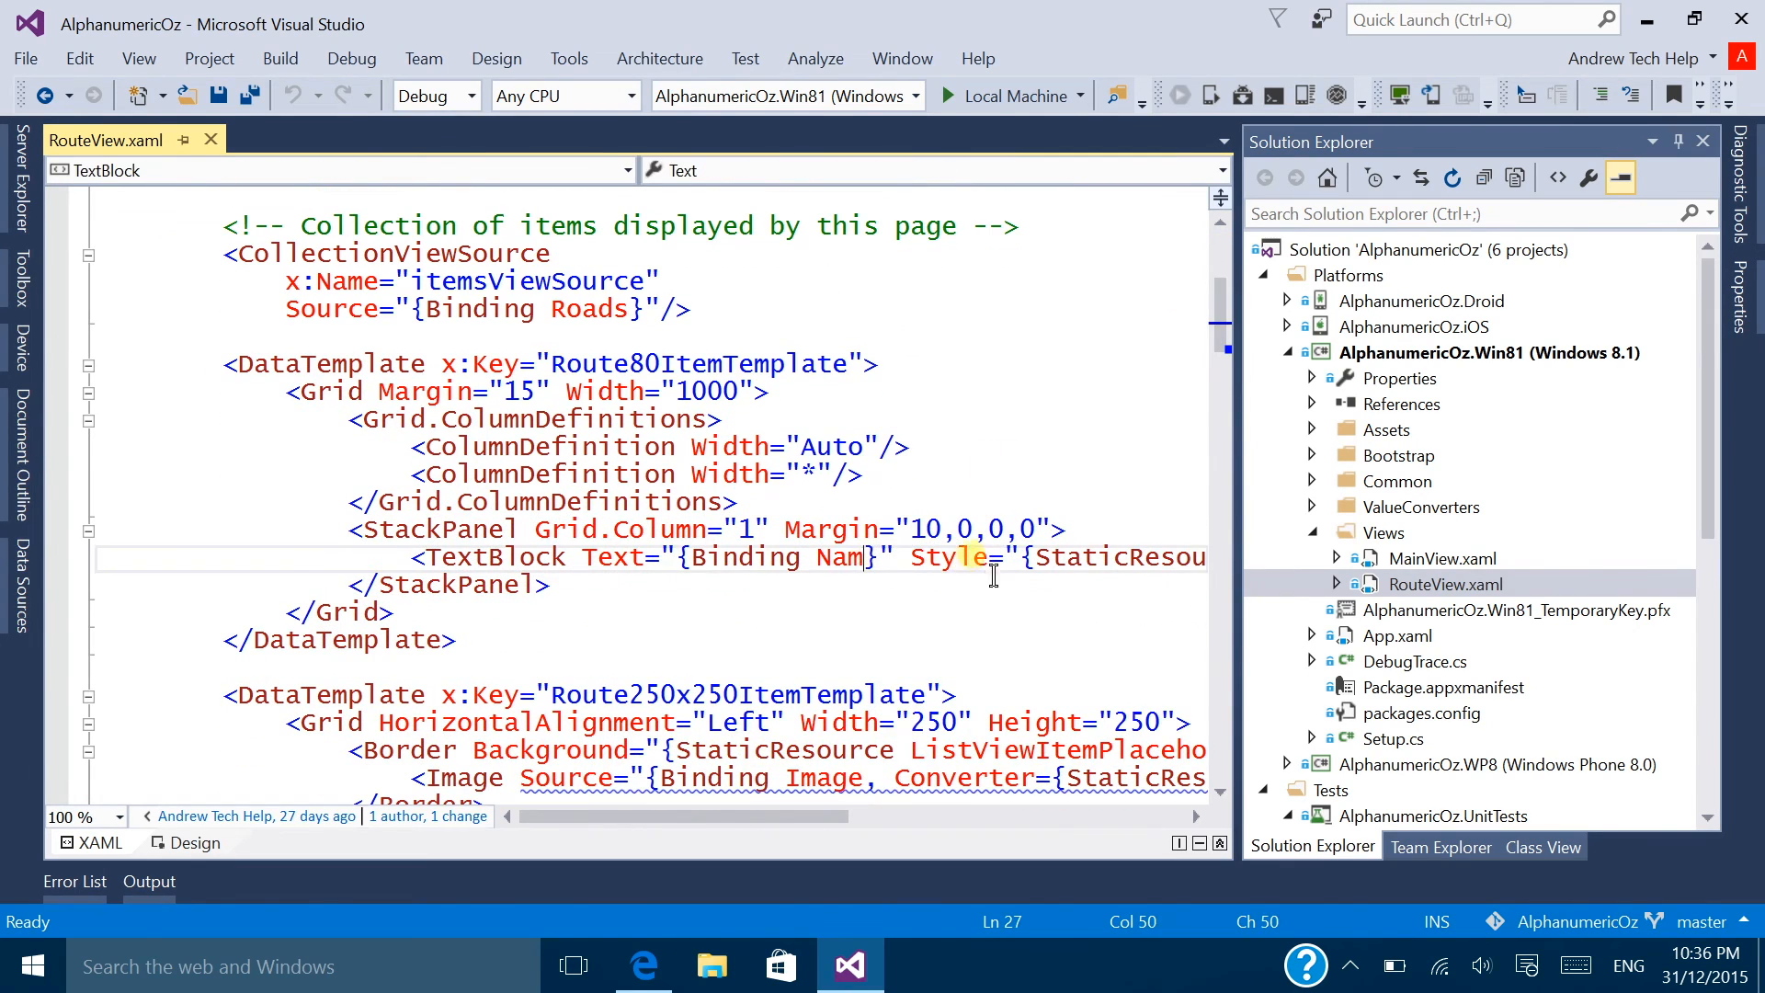
{"action": "type", "text": "e"}
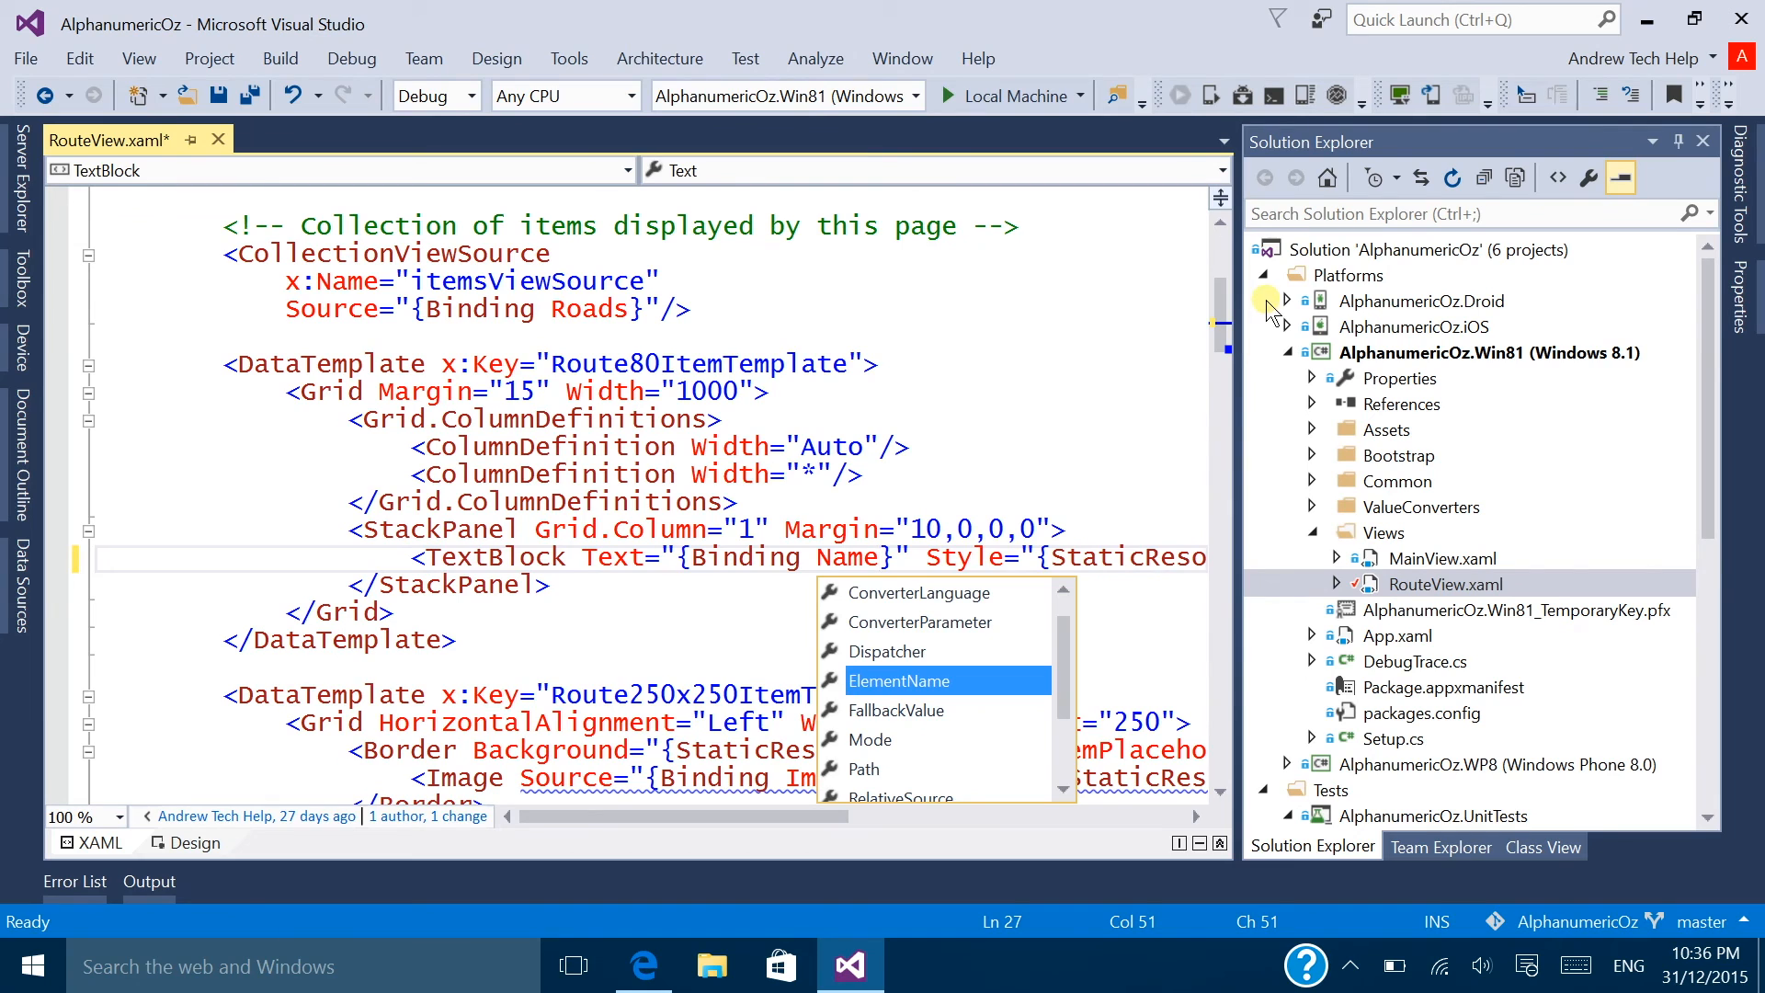
{"action": "left_click", "coordinate": [1099, 363]}
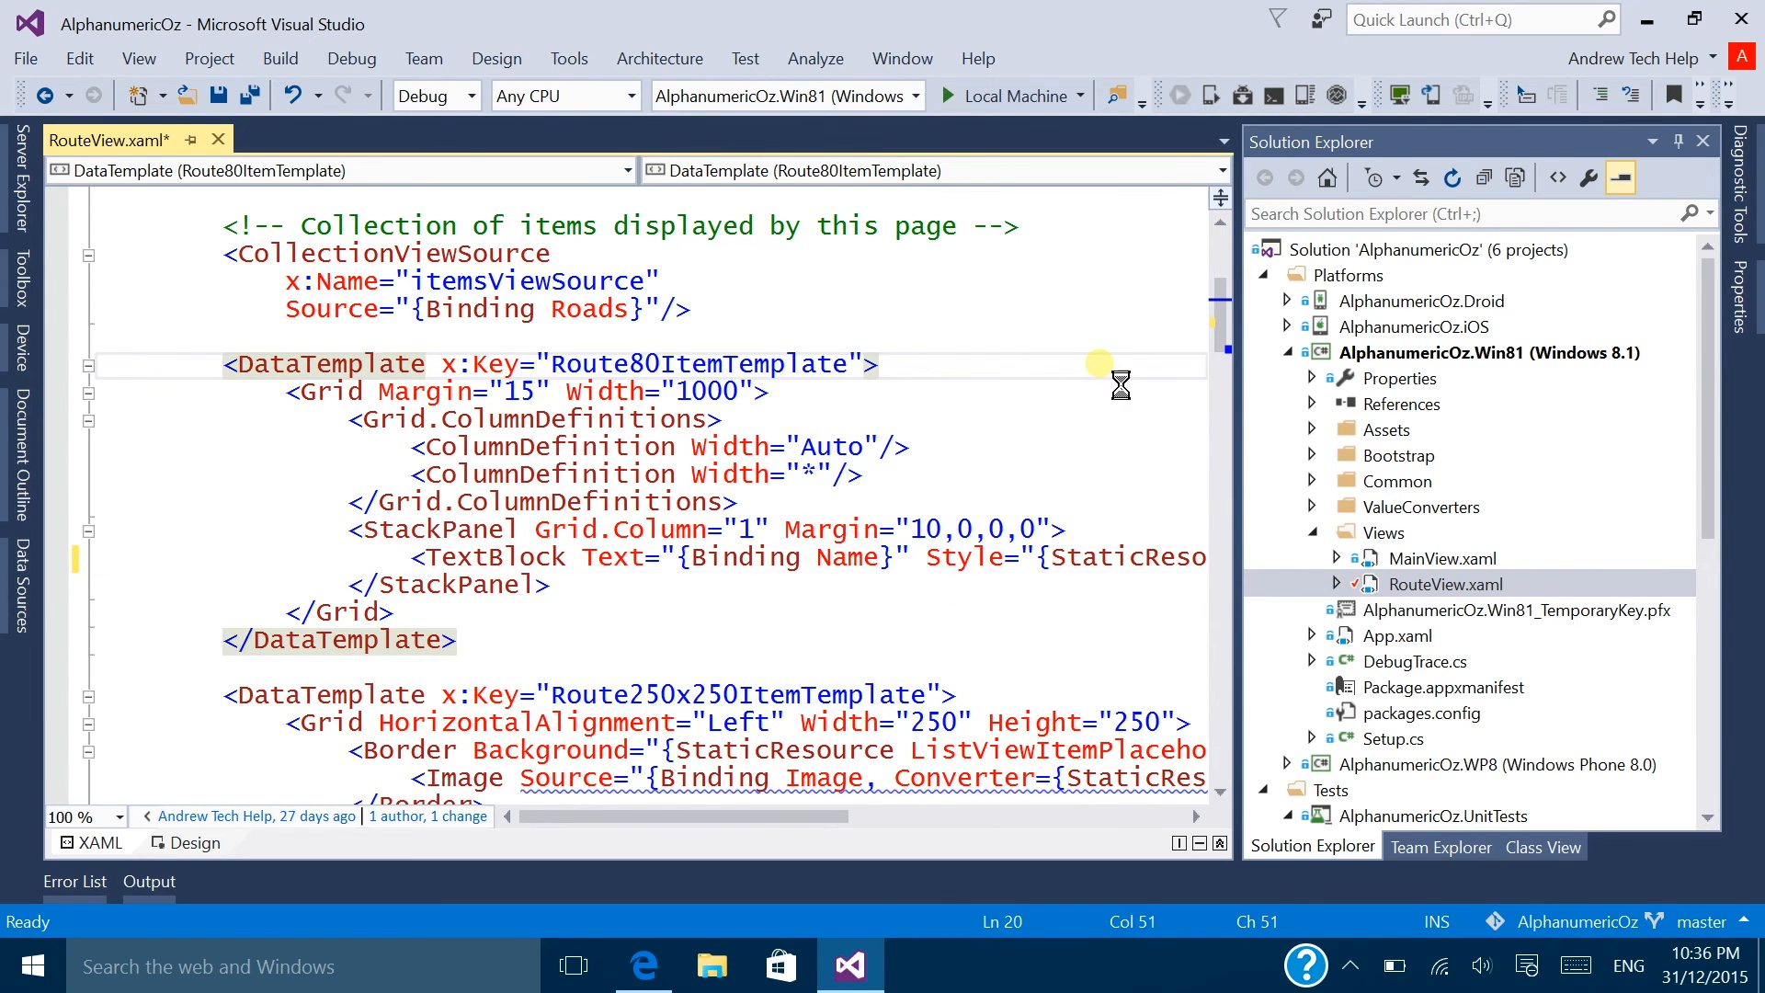
{"action": "key", "text": "ctrl+s"}
{"action": "scroll", "coordinate": [1225, 352], "scroll_direction": "down", "scroll_amount": 3}
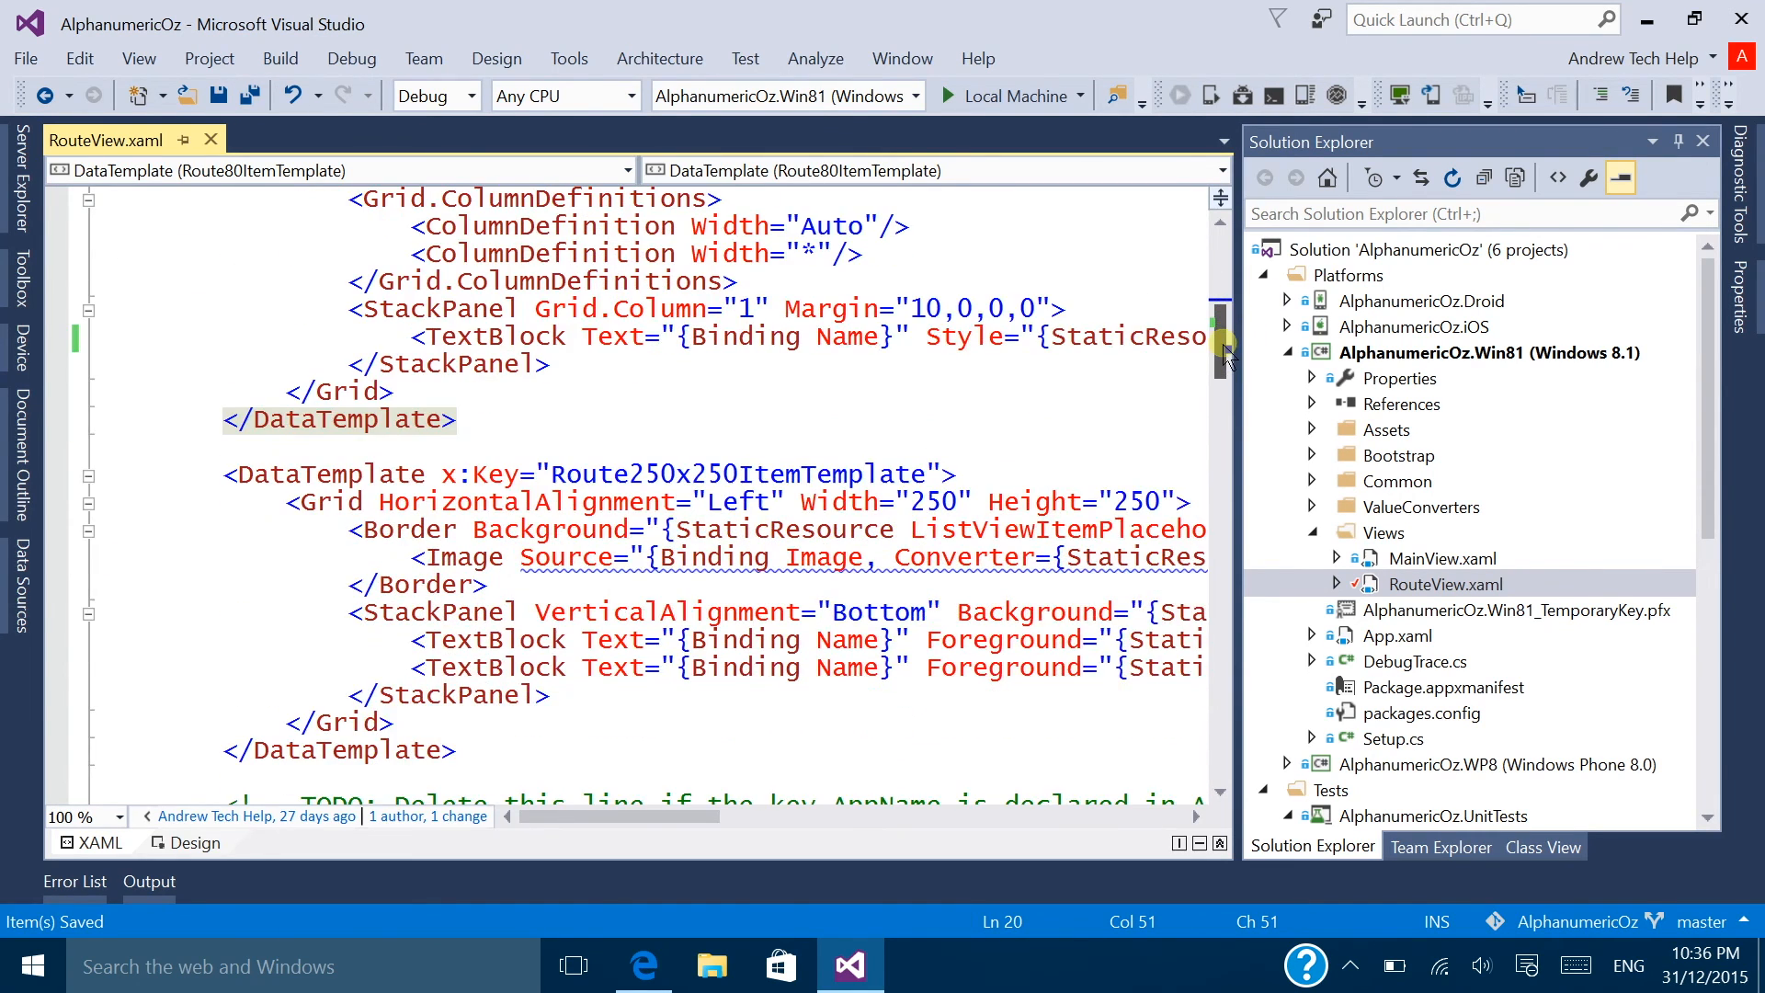
{"action": "left_click_drag", "start_coordinate": [1225, 352], "coordinate": [1223, 295]}
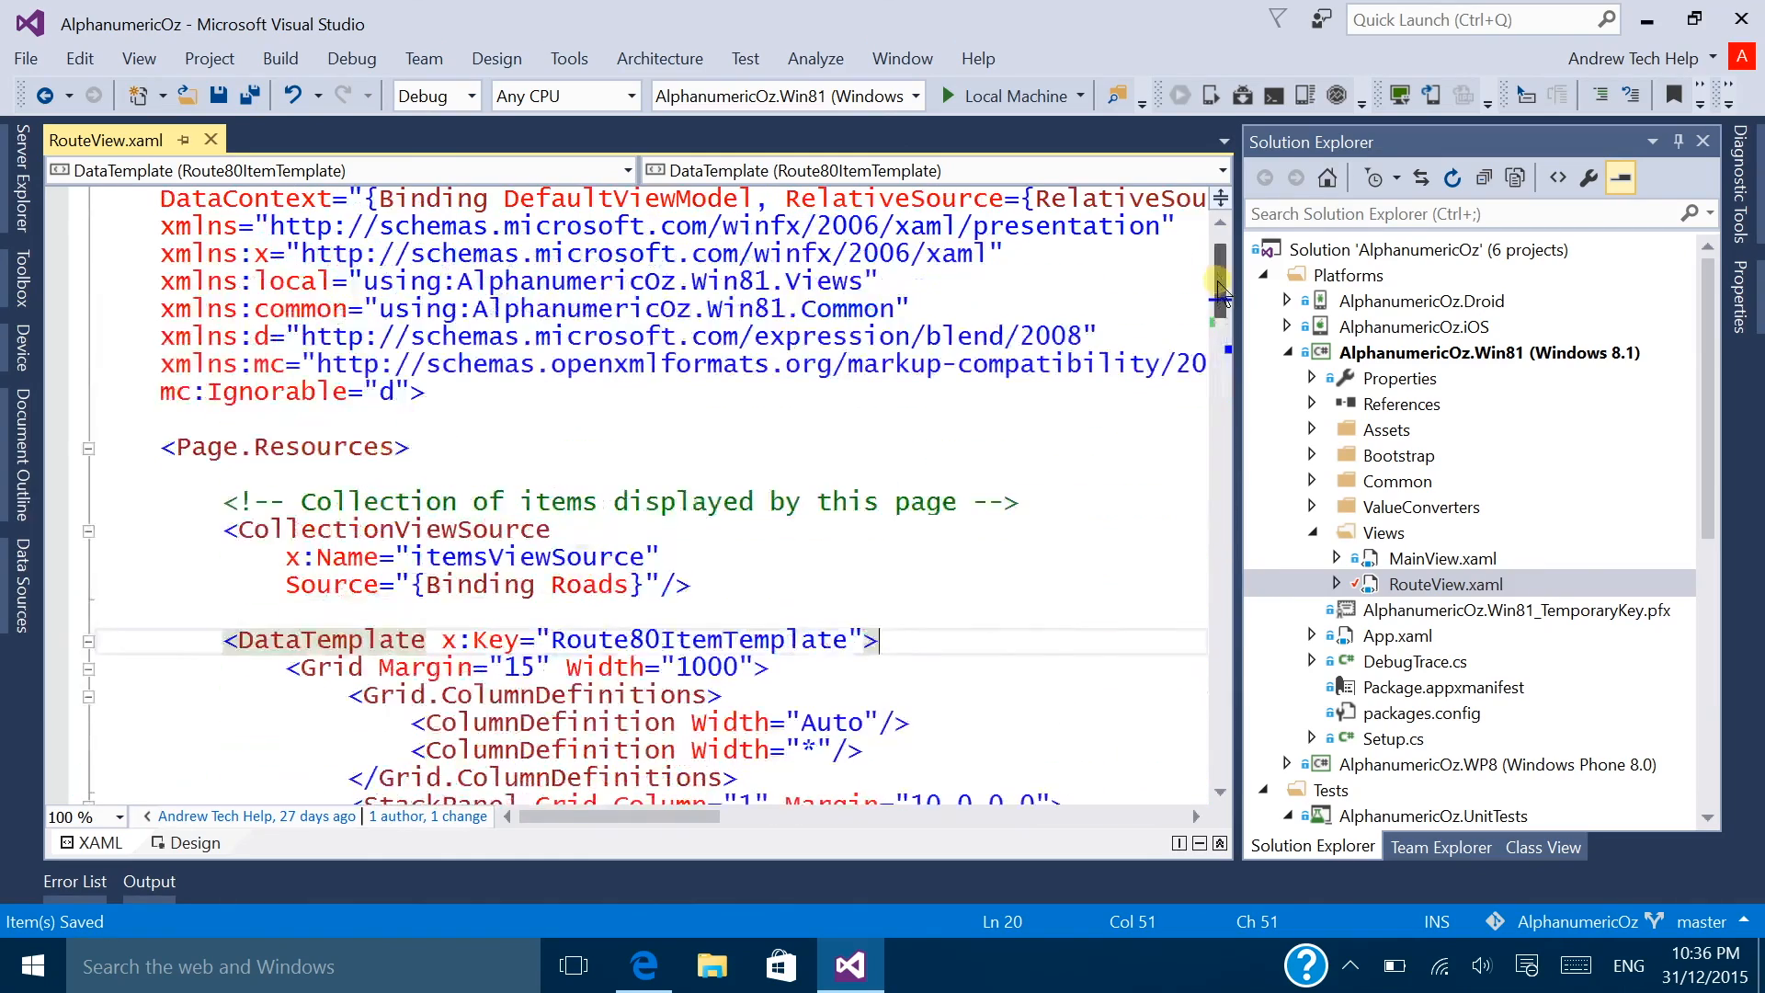
Step: Show the pending changes in Team Explorer and begin adding a related work item by ID
{"action": "left_click", "coordinate": [1469, 846]}
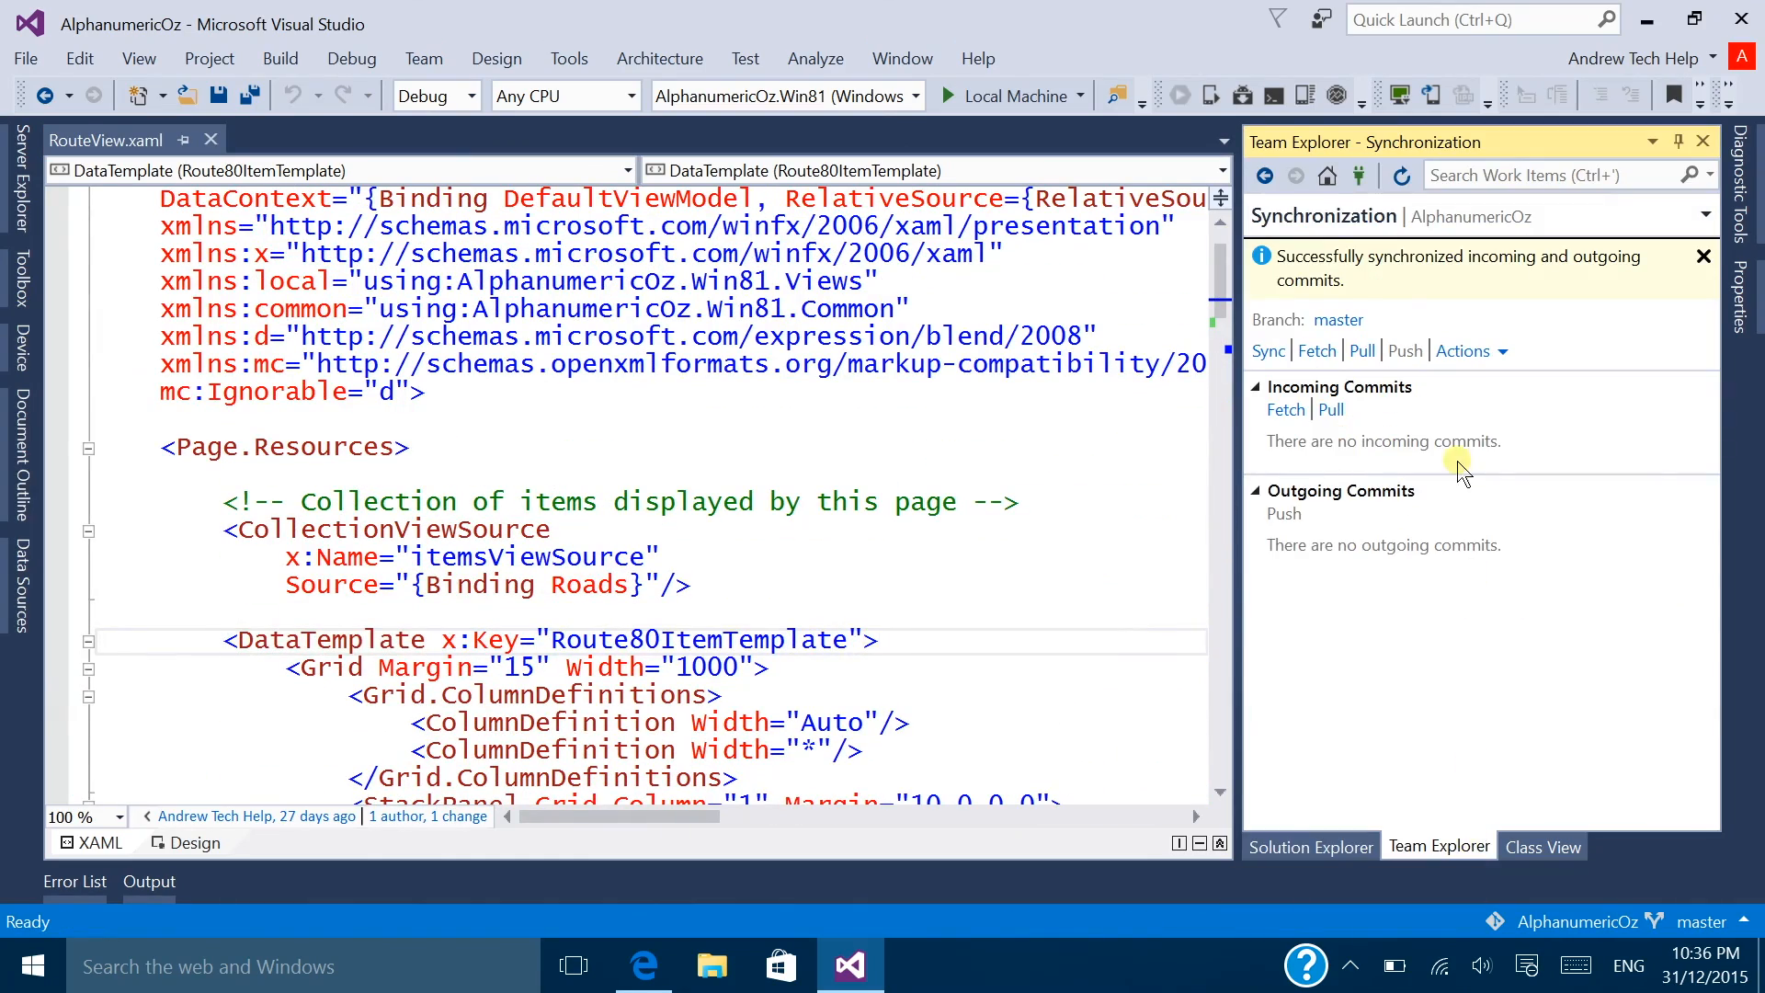
{"action": "left_click", "coordinate": [1331, 189]}
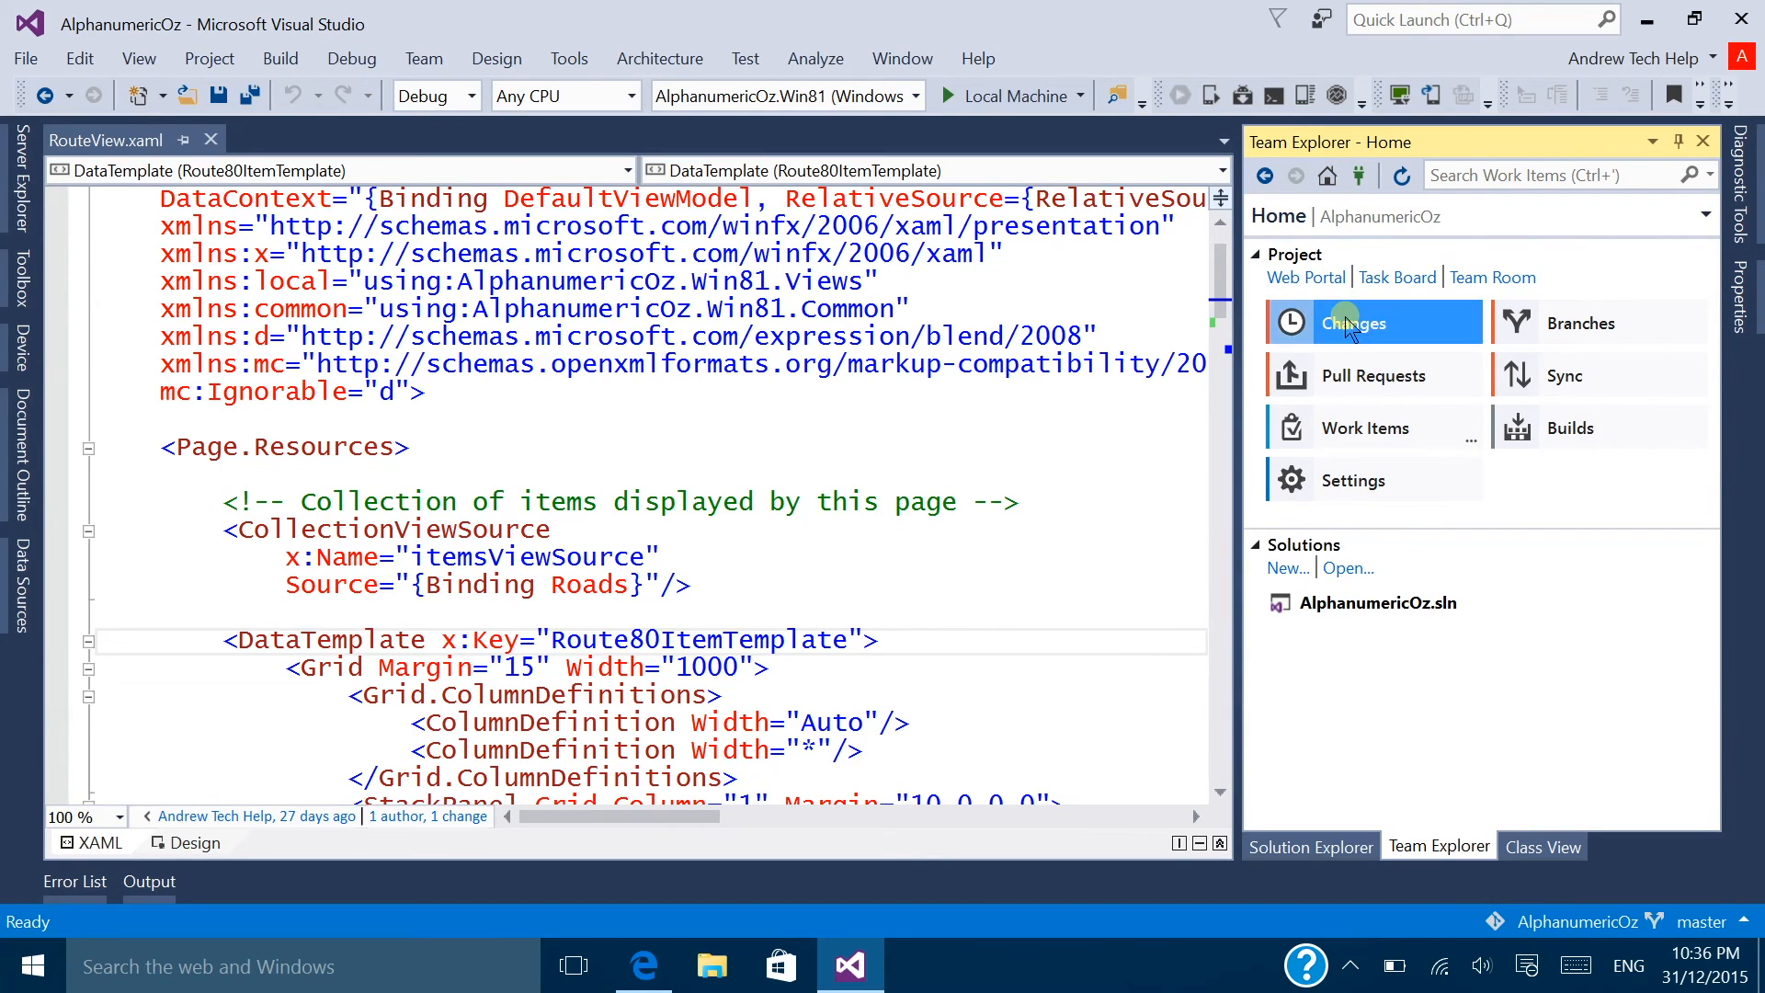
{"action": "left_click", "coordinate": [1344, 316]}
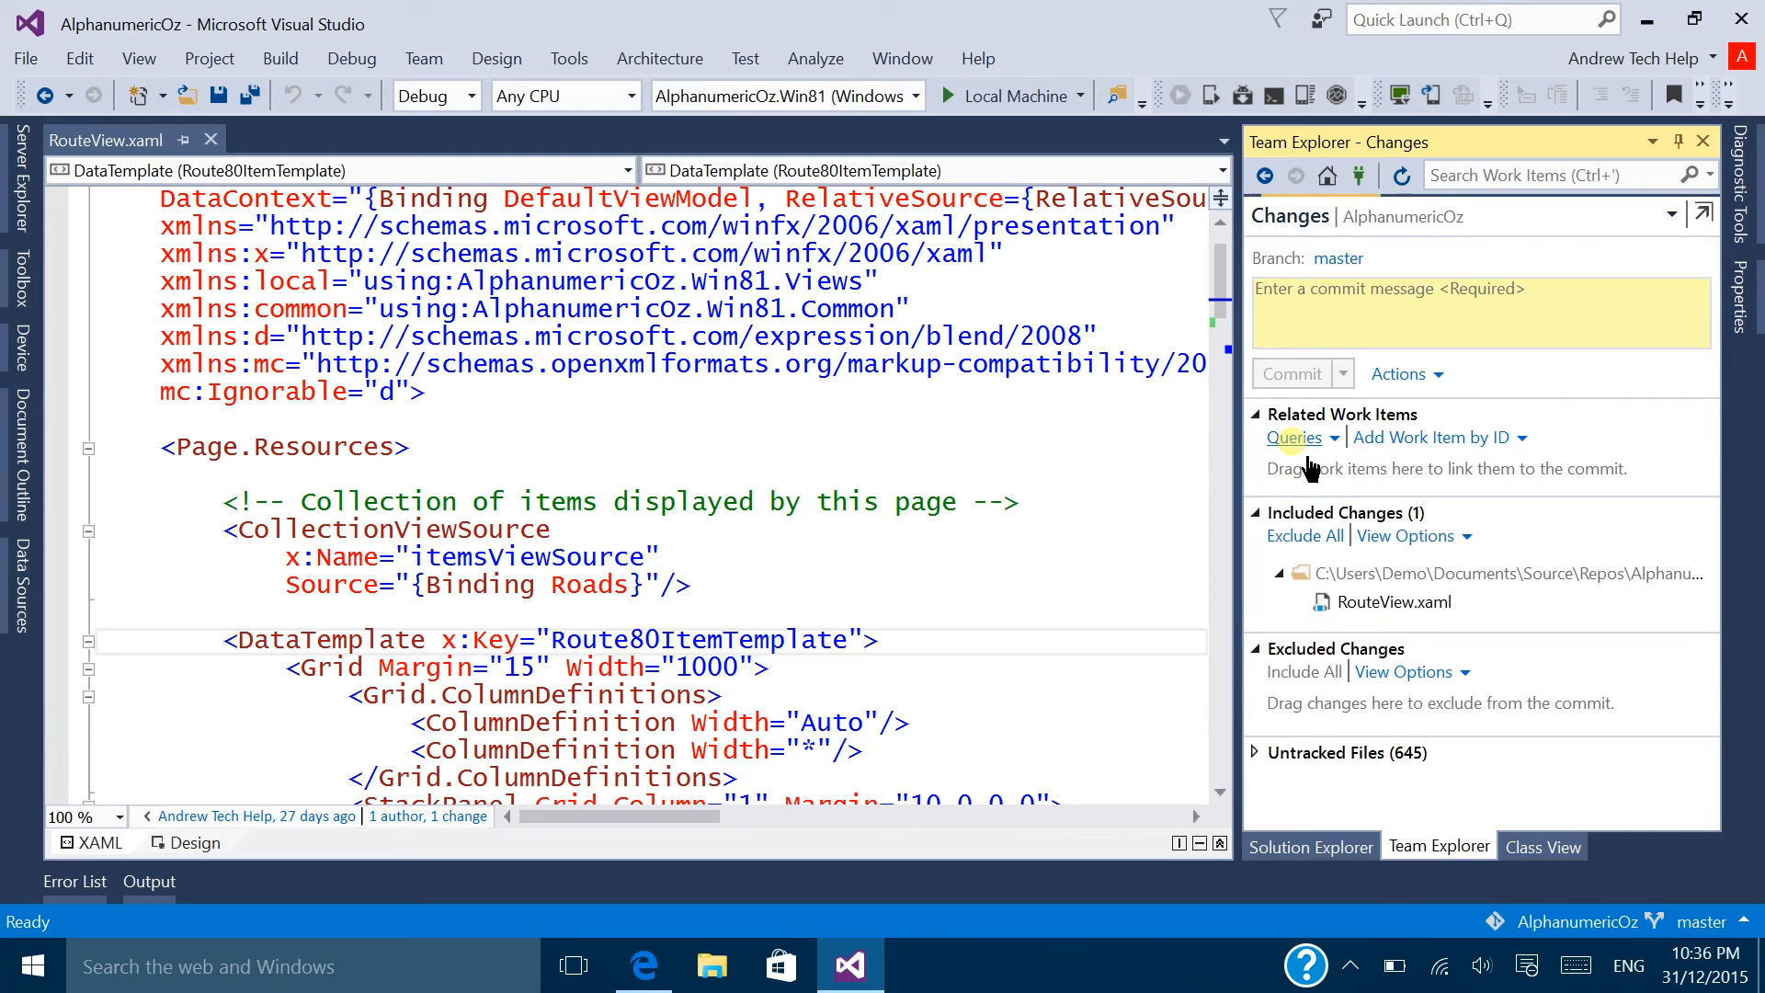
{"action": "left_click", "coordinate": [1443, 439]}
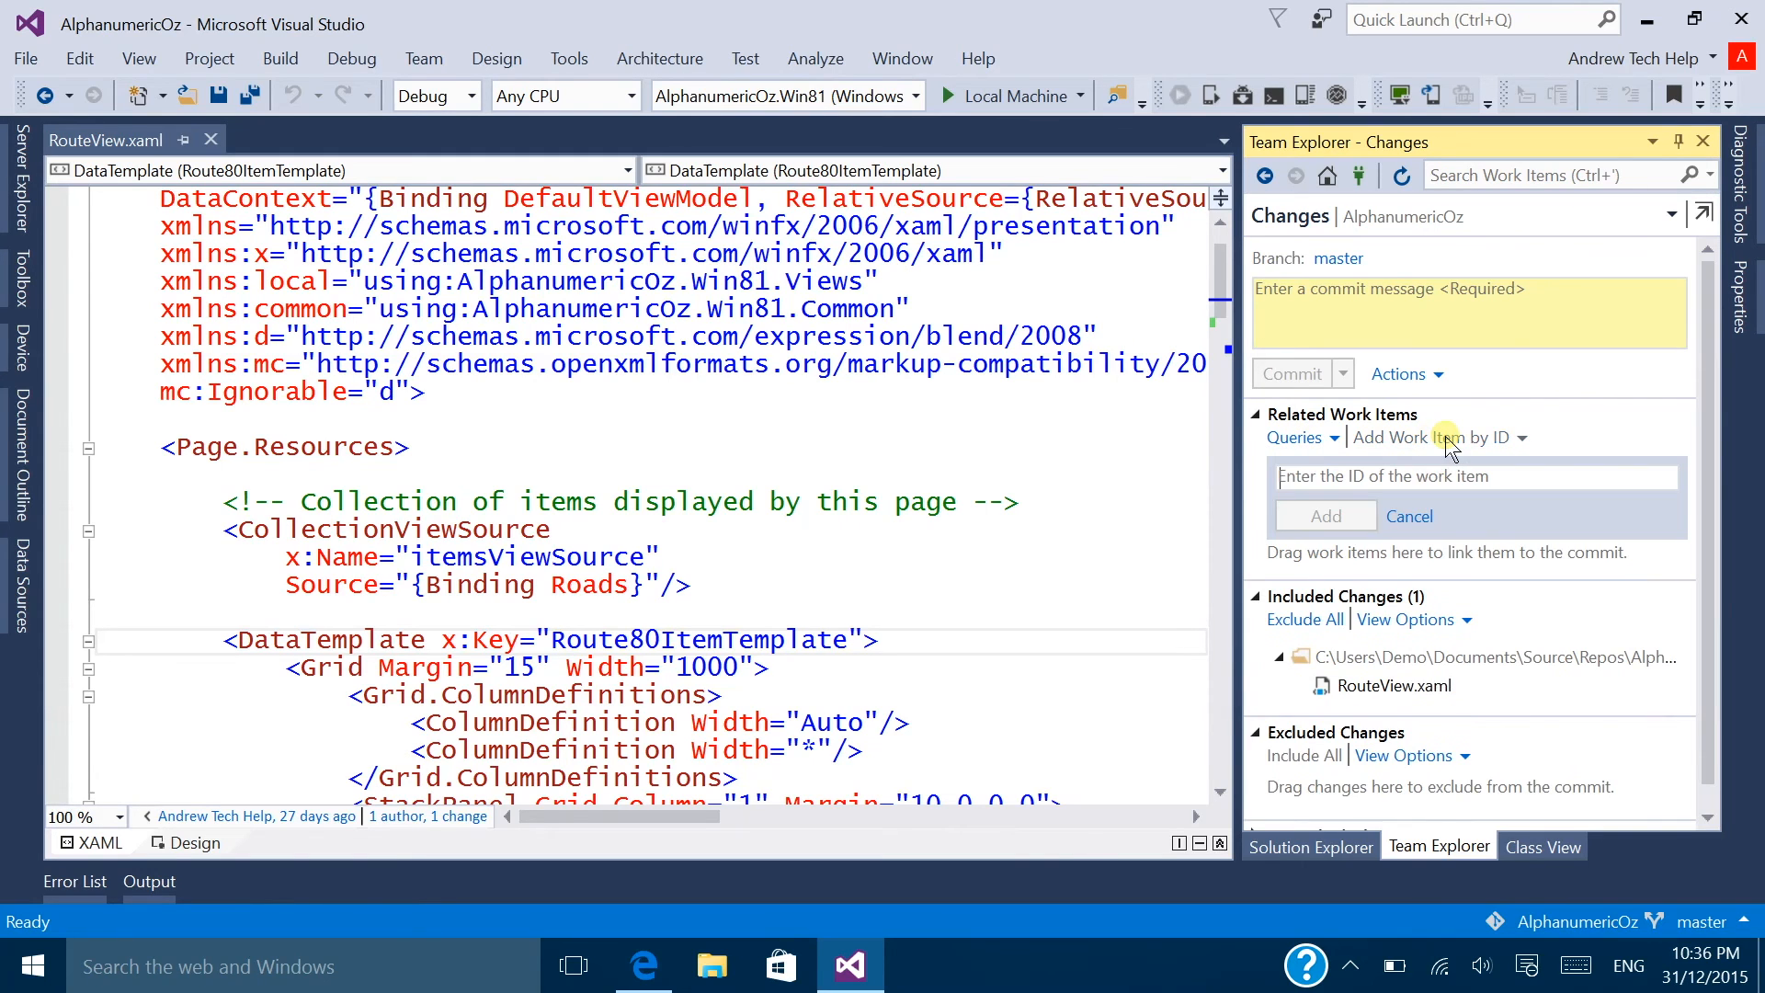
{"action": "left_click", "coordinate": [574, 965]}
{"action": "left_click", "coordinate": [494, 867]}
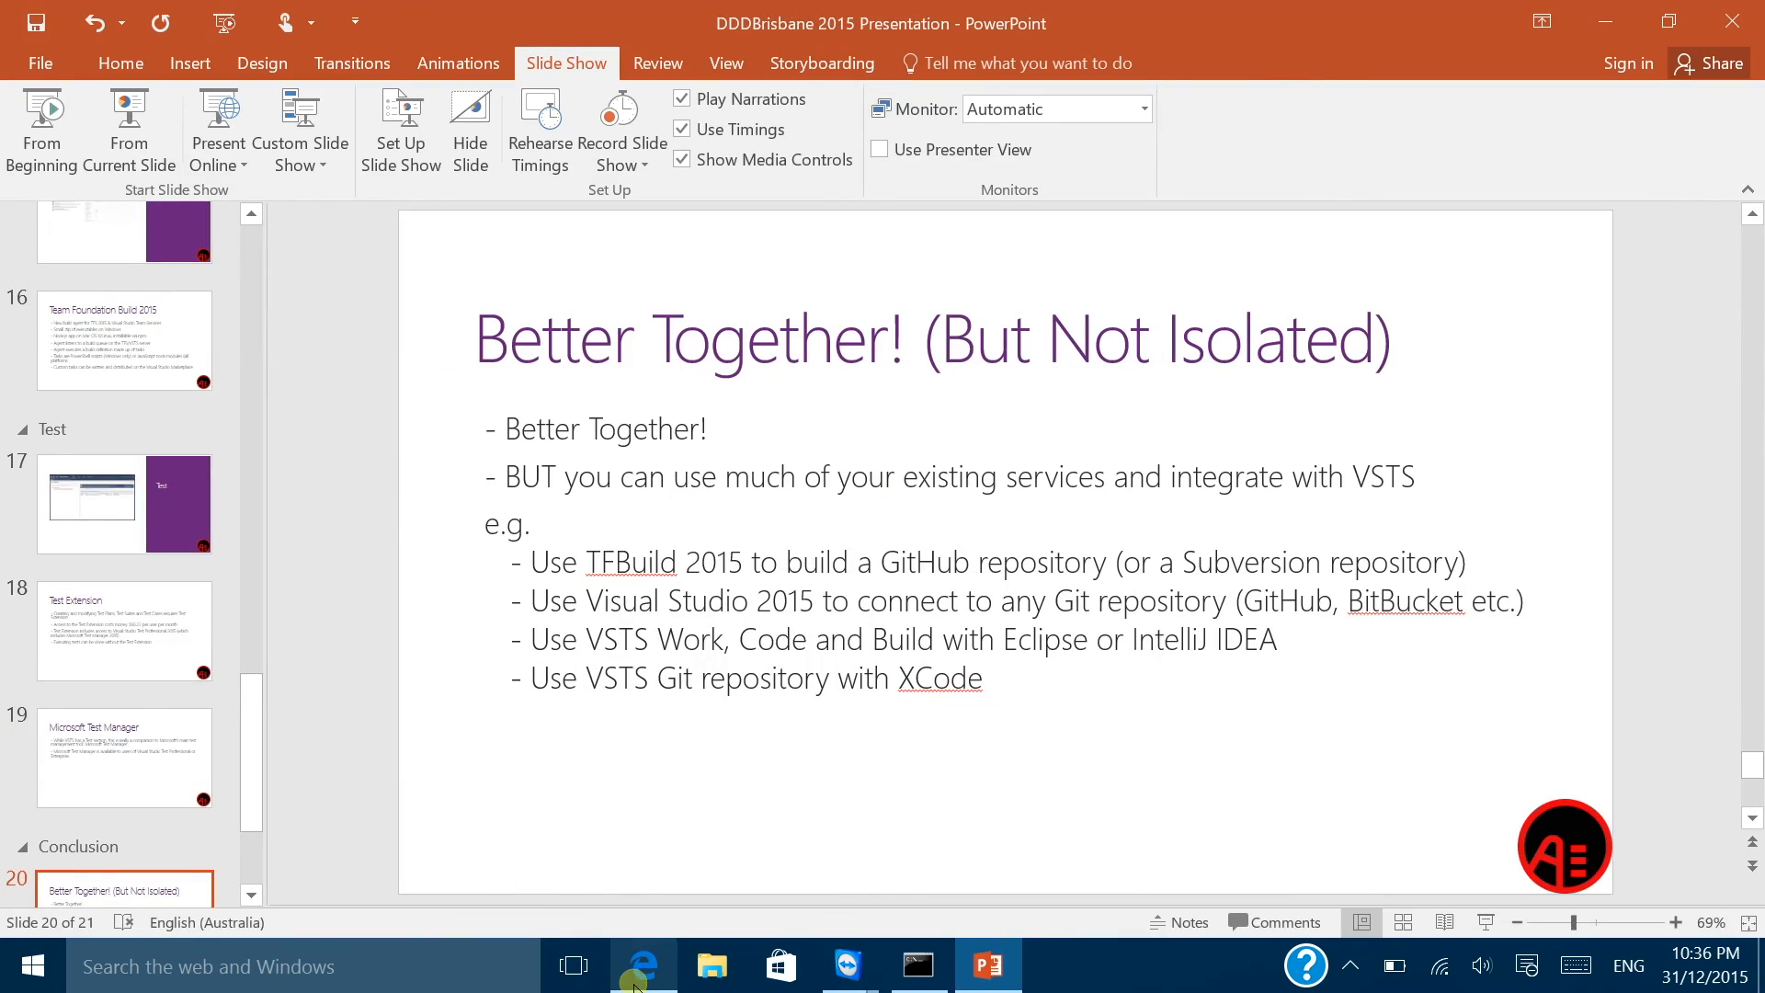
{"action": "left_click", "coordinate": [573, 965]}
{"action": "left_click", "coordinate": [951, 910]}
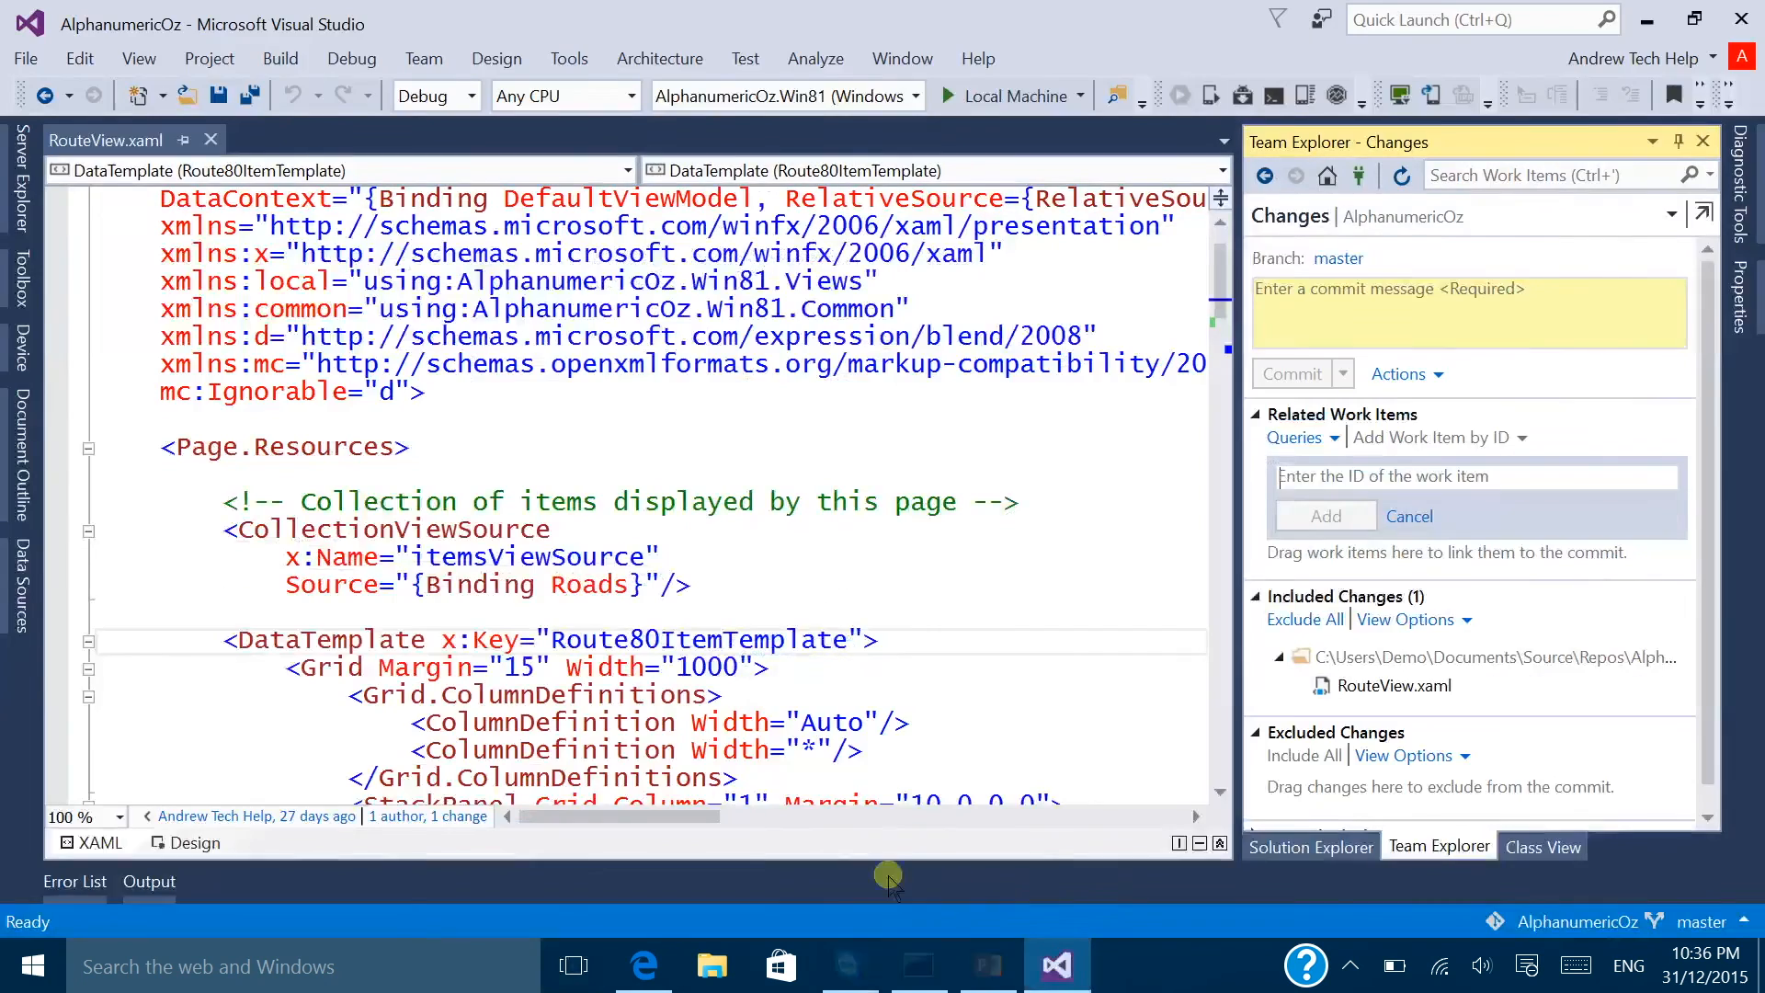
Step: Switch to Edge, refresh the Sprint 2 backlog, and look up the ID of the bug "Road Names Missing From Route Details Screen"
{"action": "left_click", "coordinate": [644, 965]}
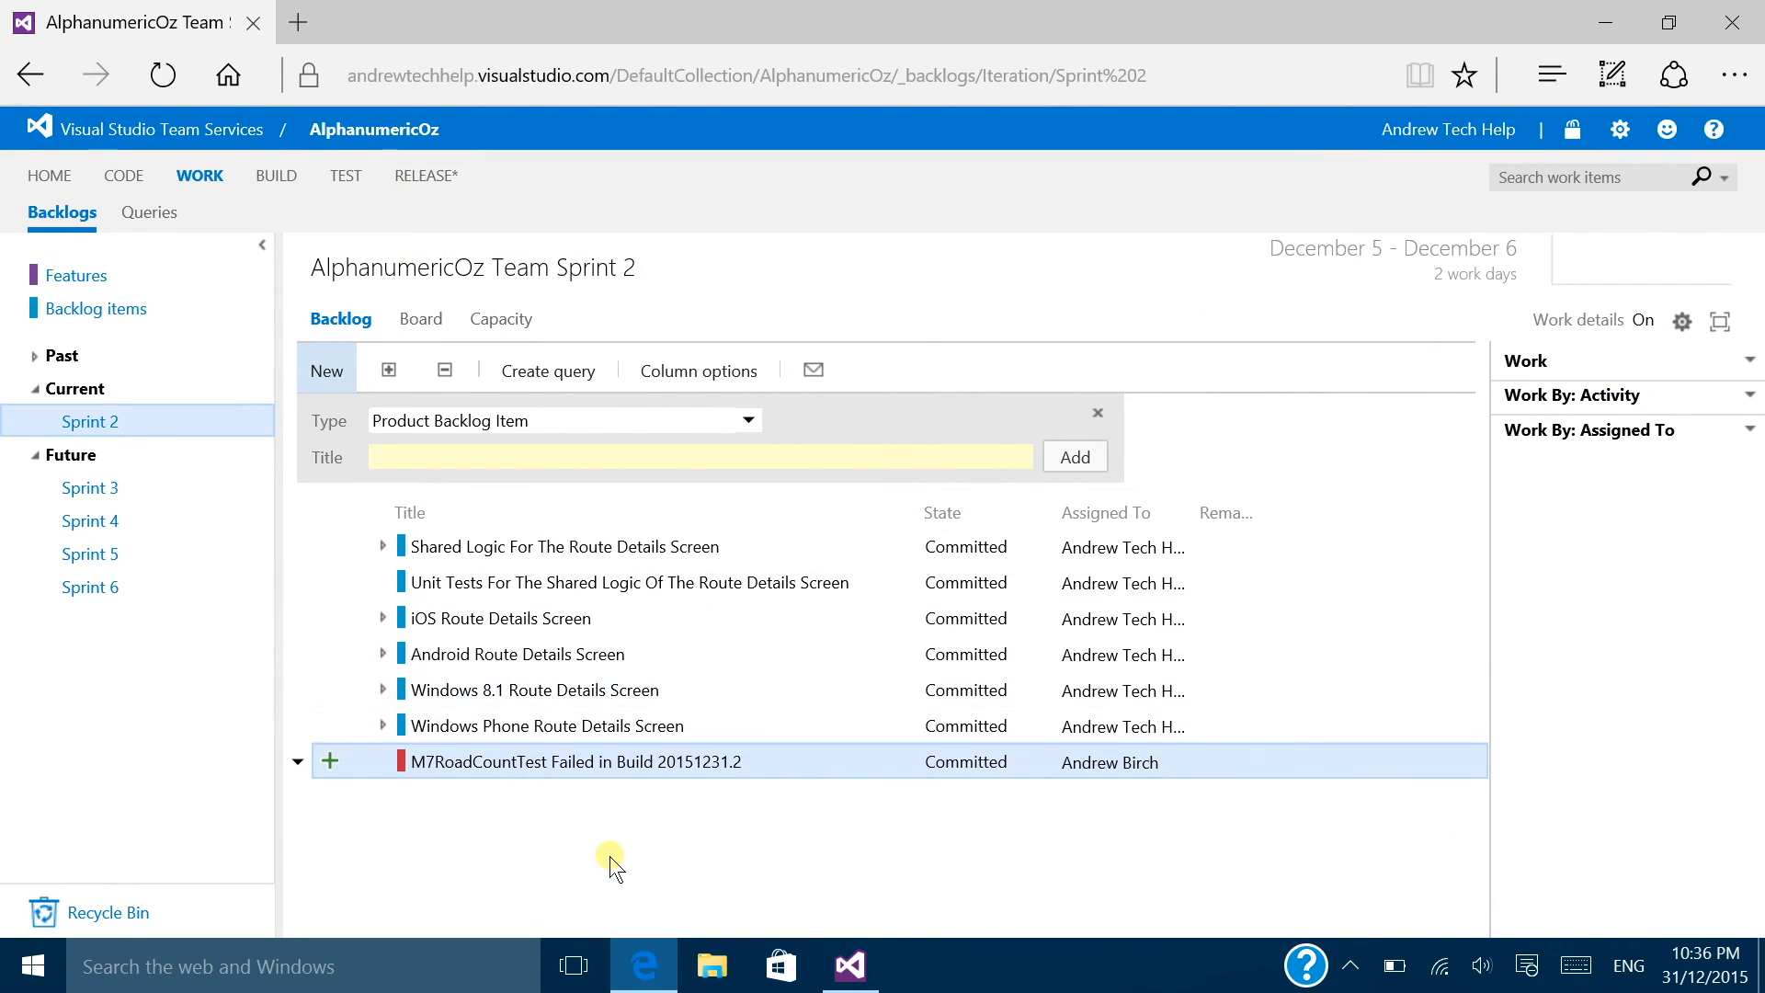
{"action": "left_click", "coordinate": [165, 74]}
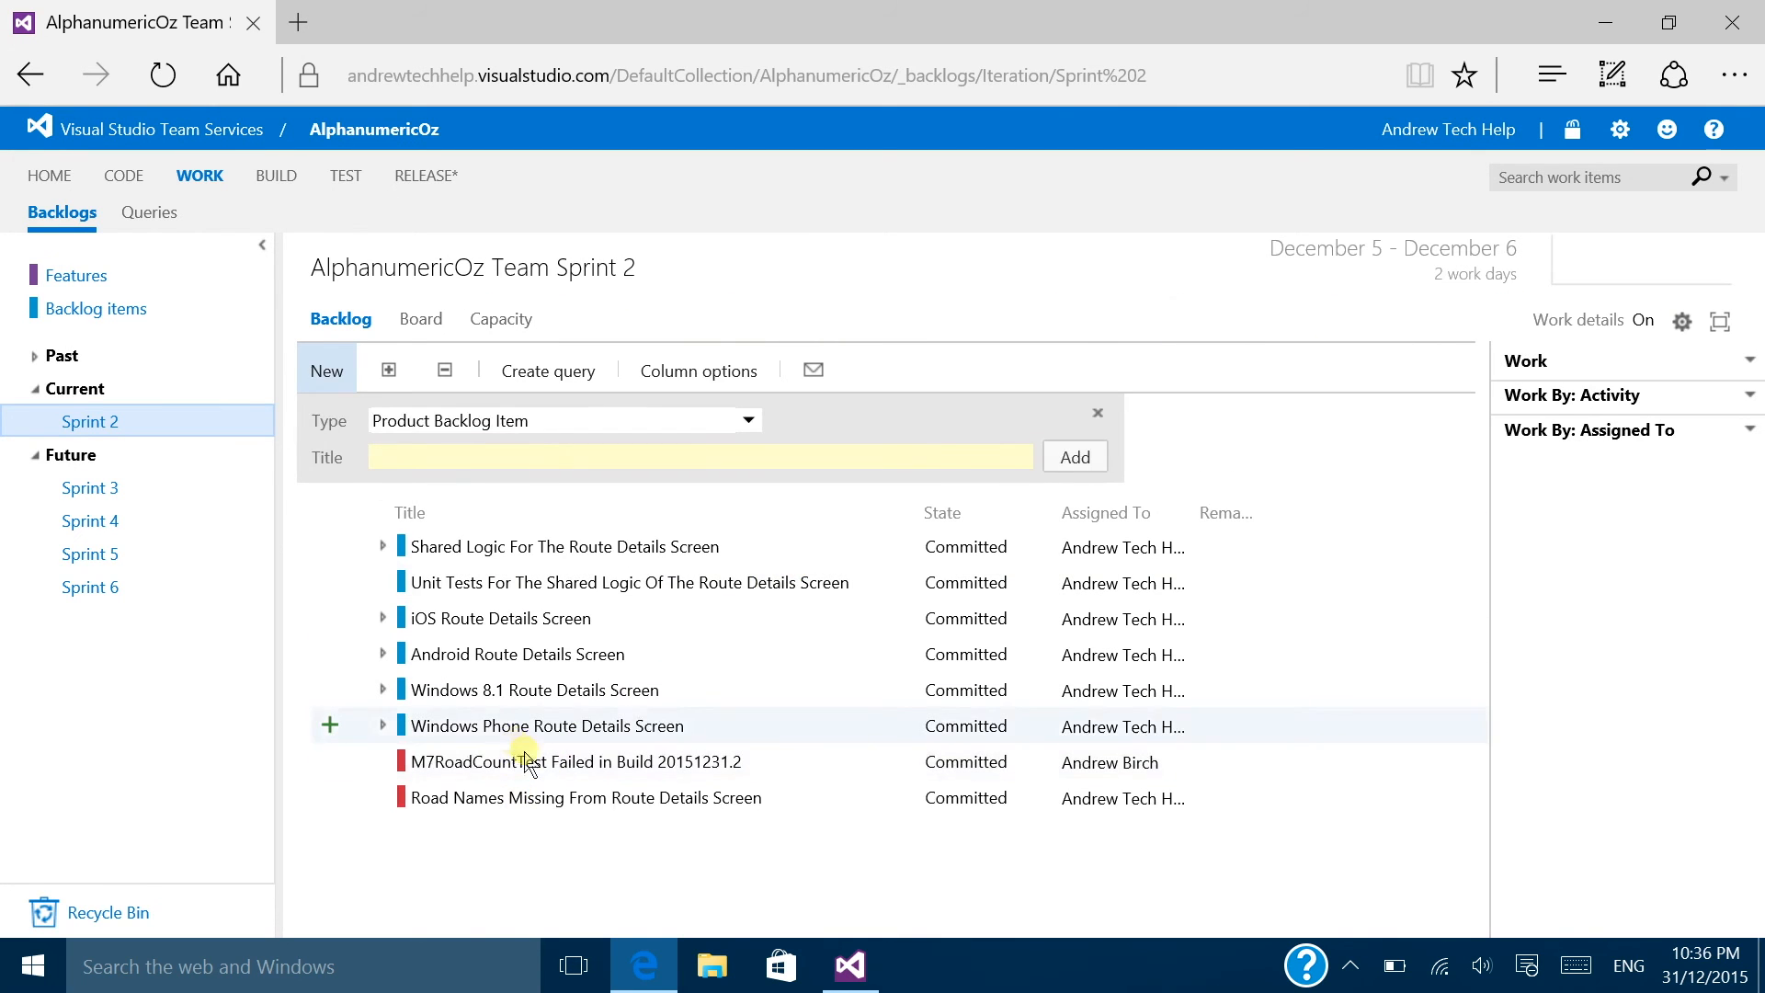
{"action": "double_click", "coordinate": [698, 799]}
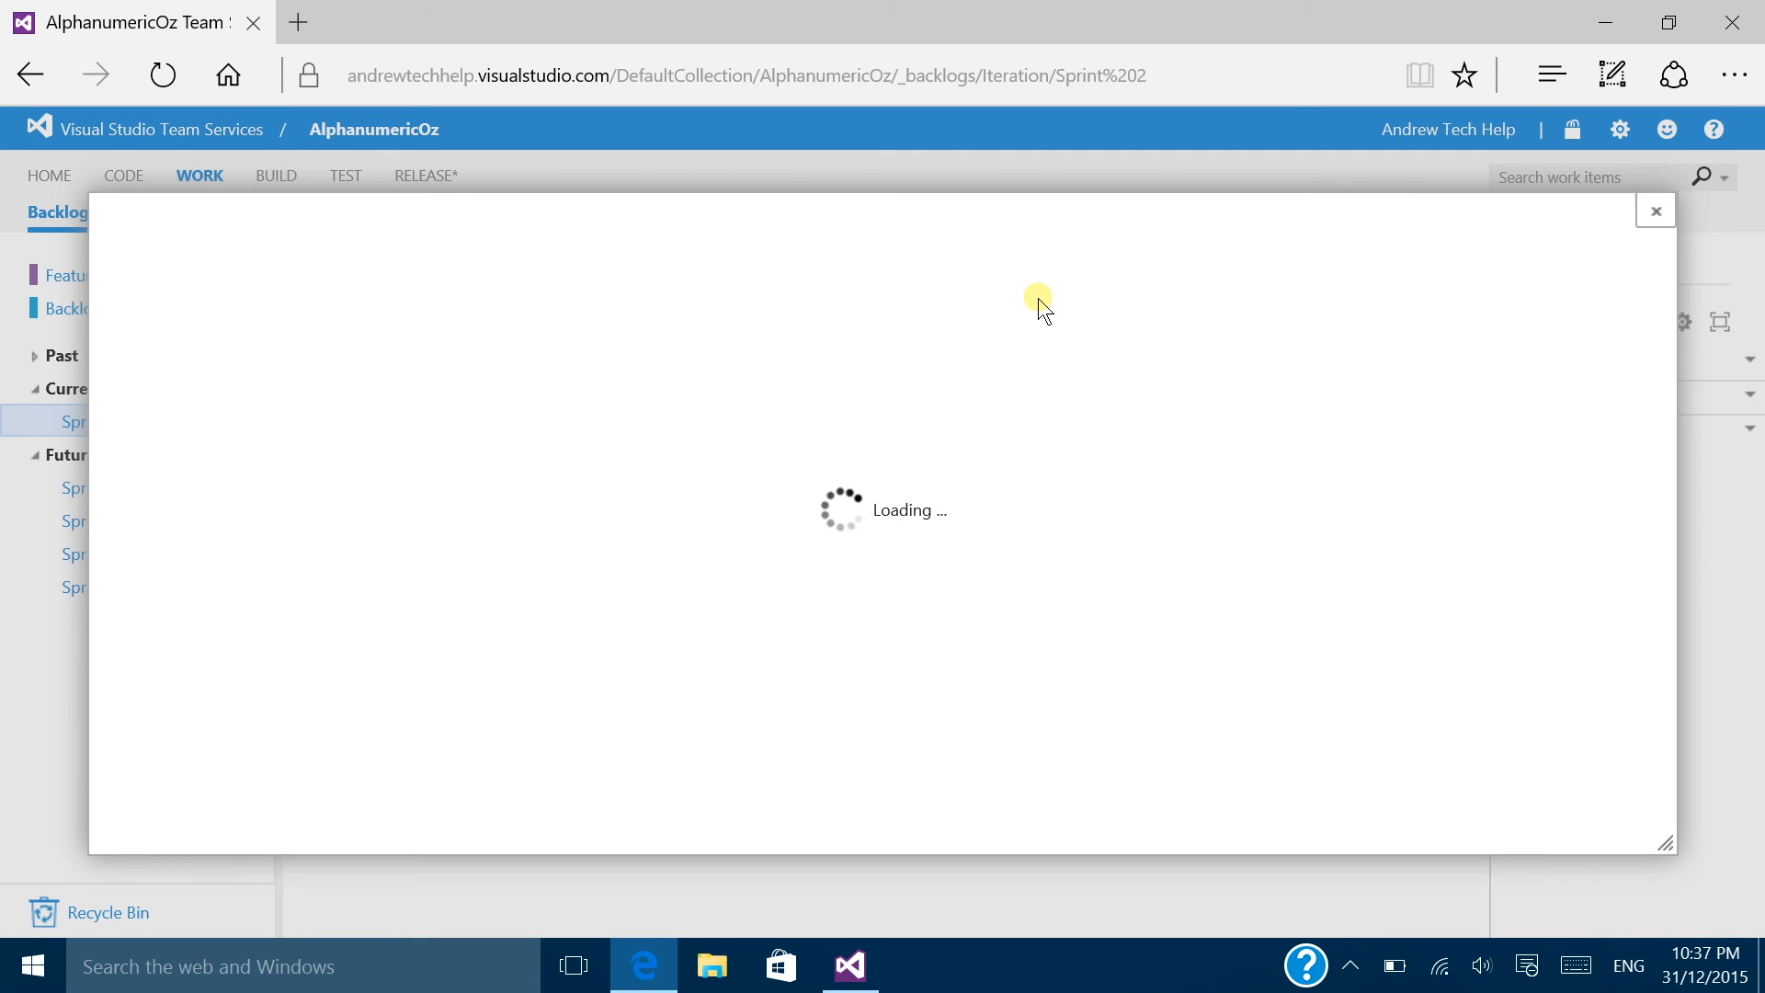
{"action": "left_click", "coordinate": [1655, 216]}
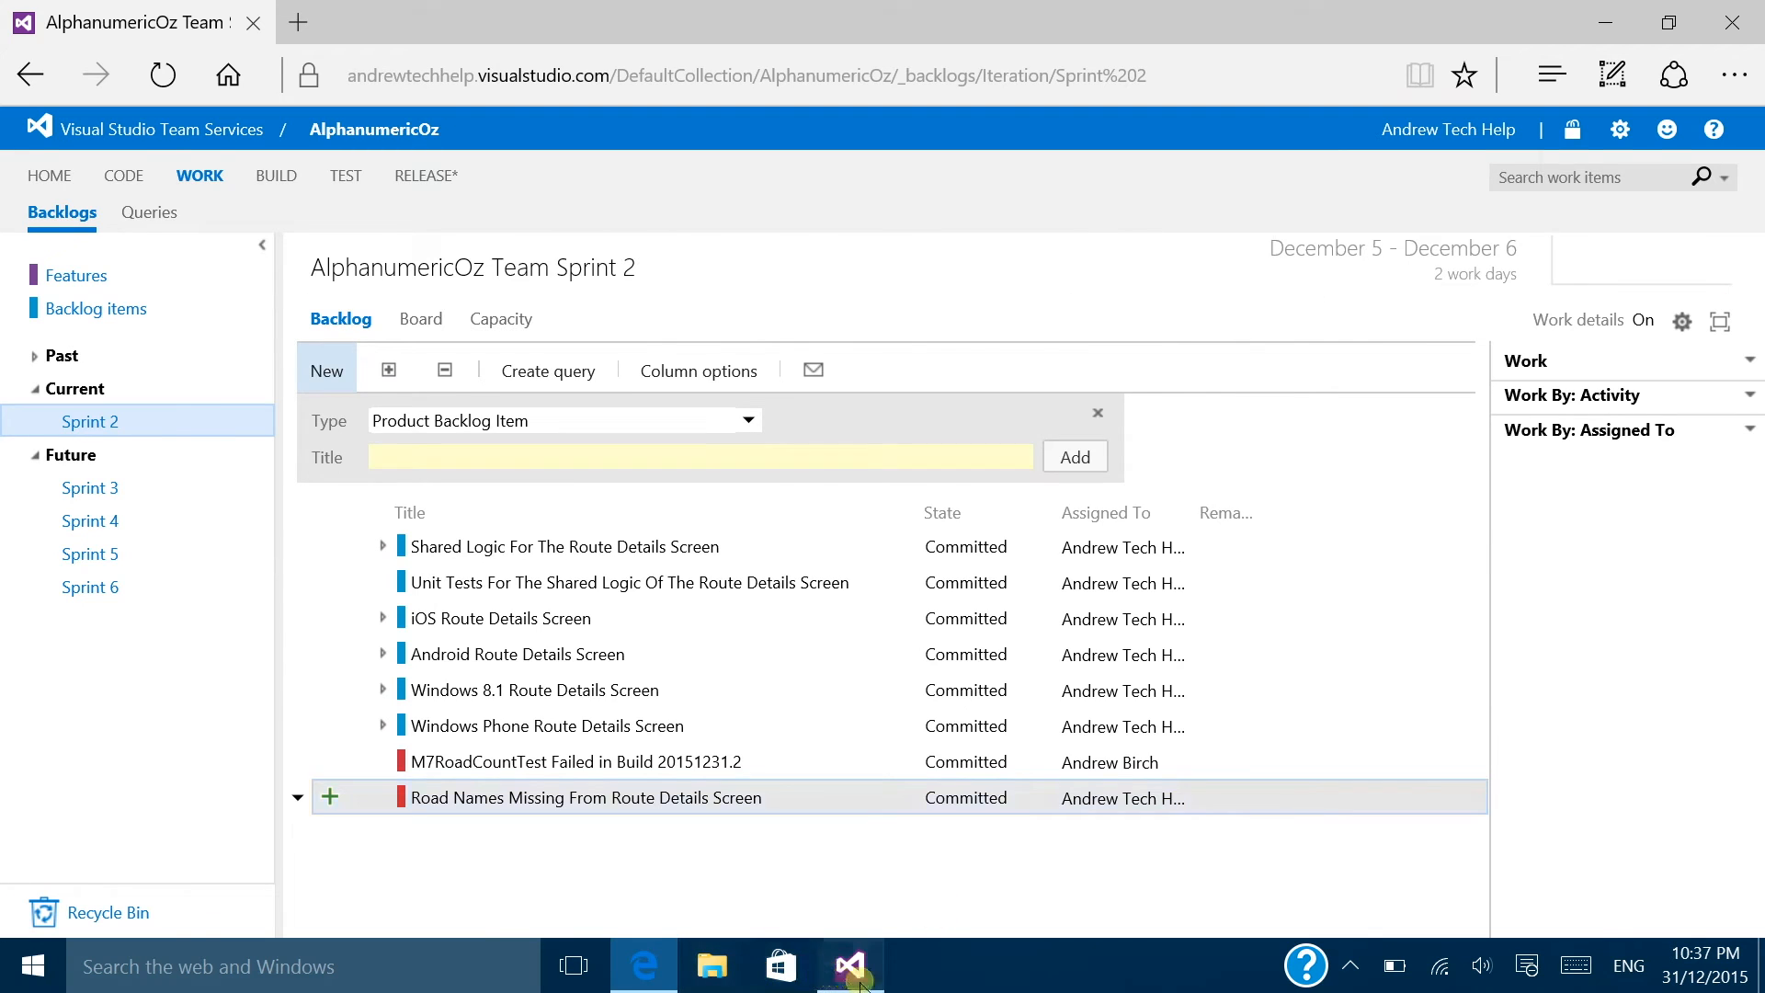
Step: Return to Visual Studio and link work item 133 to the pending commit
{"action": "left_click", "coordinate": [855, 975]}
{"action": "type", "text": "133"}
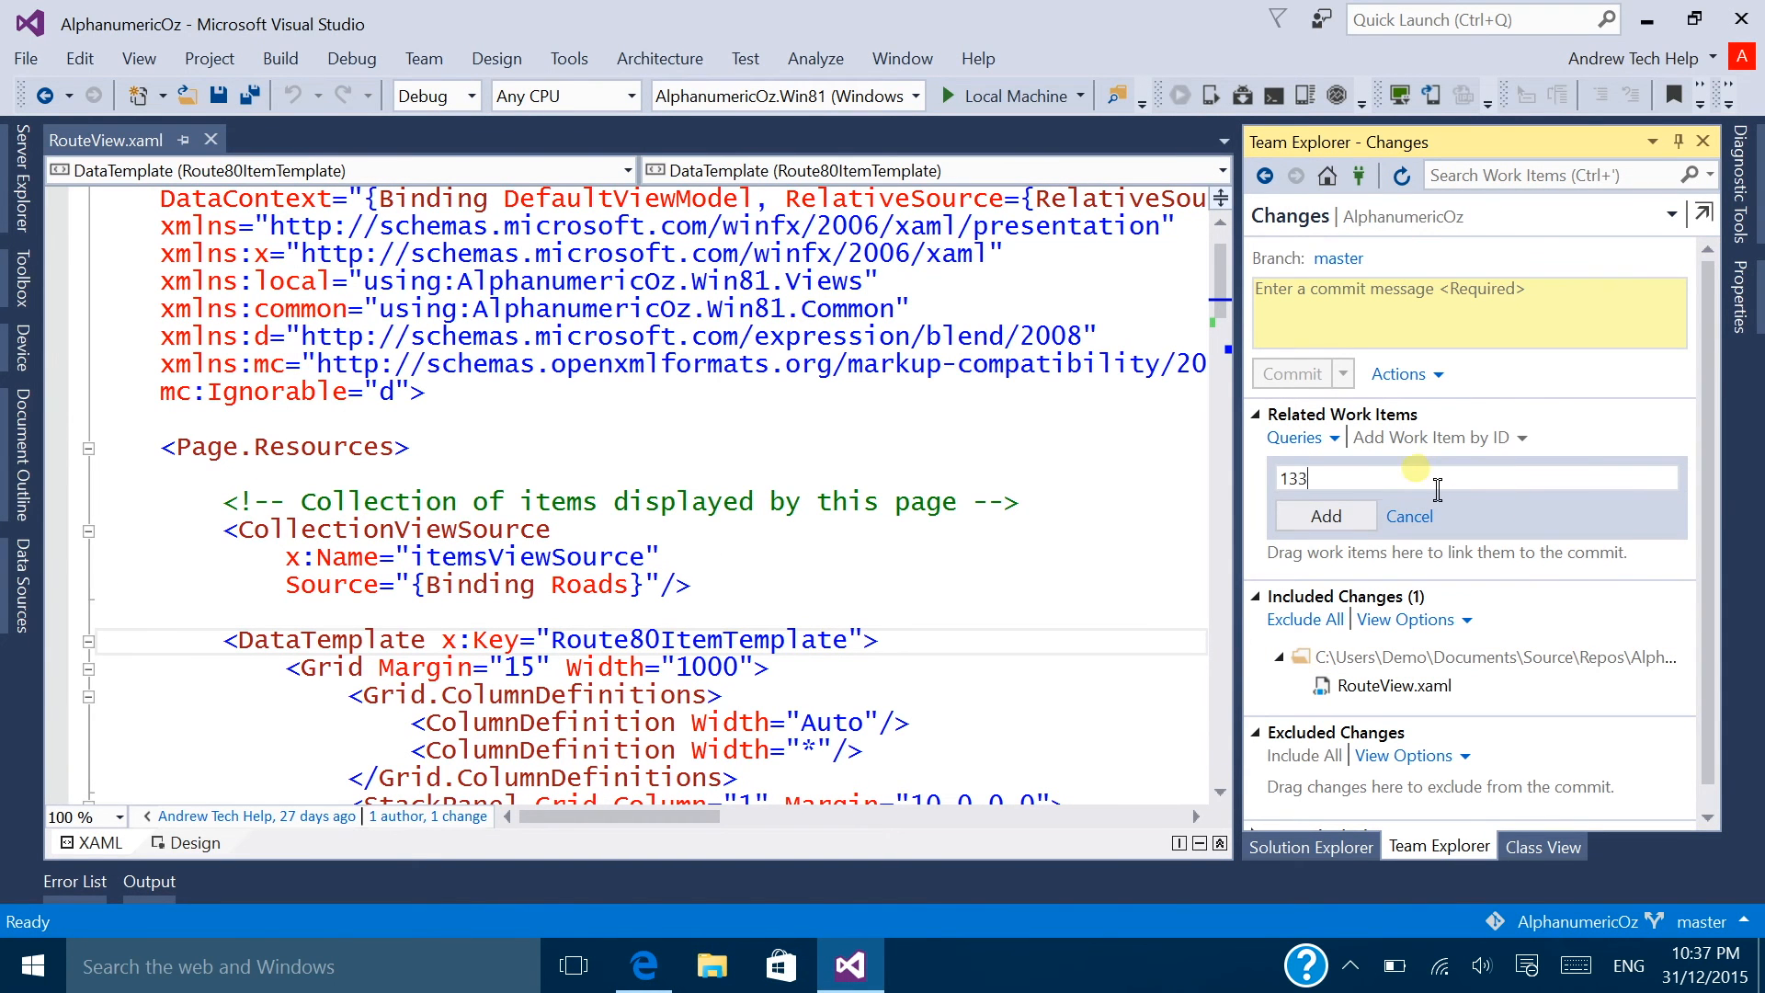
{"action": "left_click", "coordinate": [1333, 515]}
{"action": "key", "text": "Return"}
Step: Commit RouteView.xaml with the message "Fixing Bug So That Road Names Appear On Windows 8.1 Route Details Screen" and sync with the server
{"action": "left_click", "coordinate": [1441, 346]}
{"action": "type", "text": "Fixing Bug So That"}
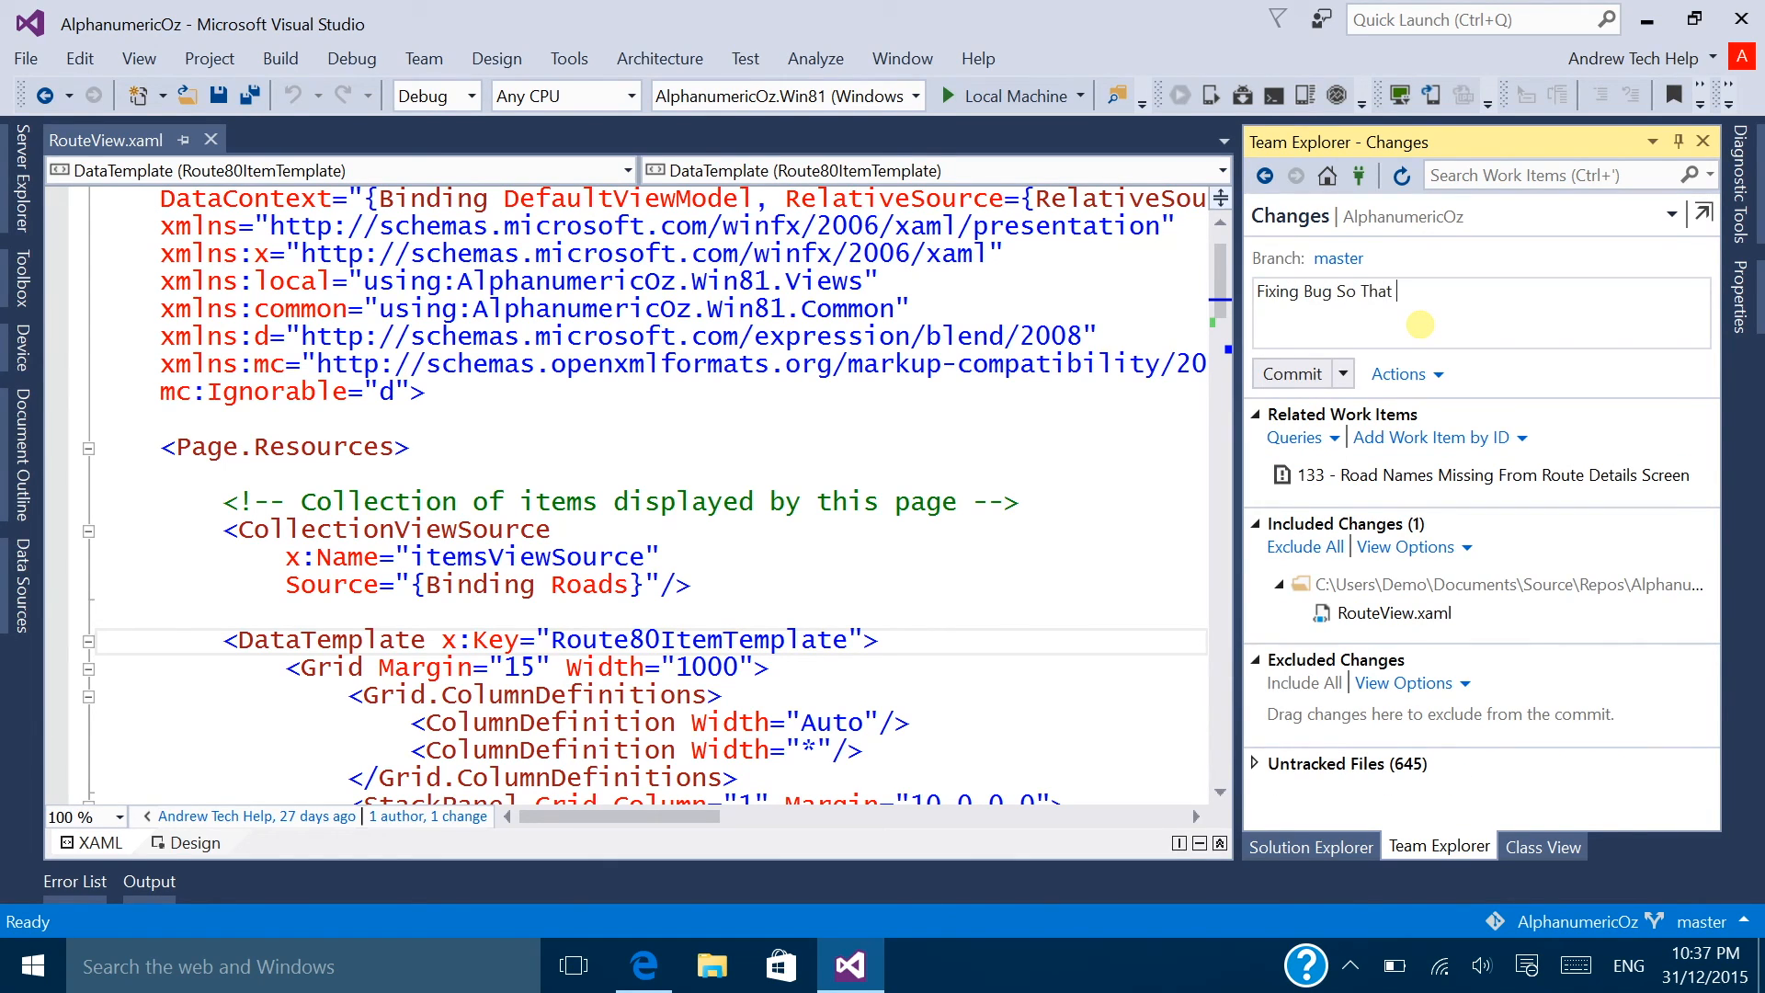
{"action": "type", "text": " Road Names Appear On"}
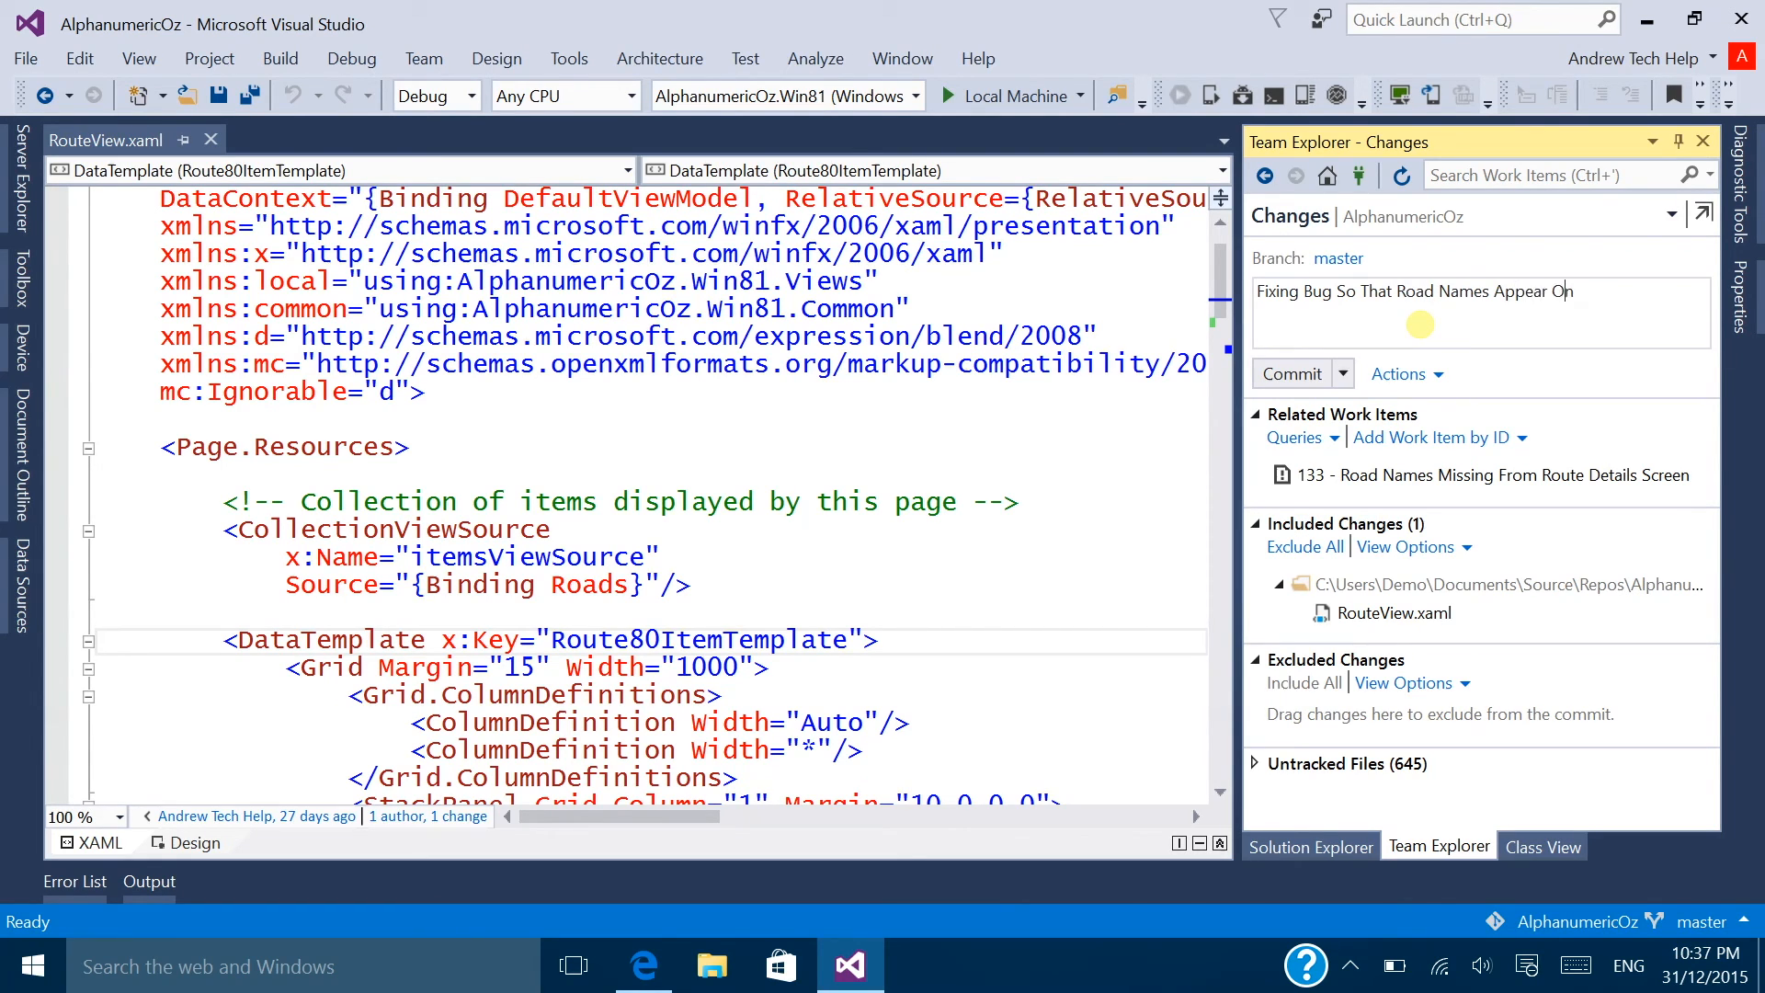
{"action": "type", "text": " Windows 8.1 Route Details Screen"}
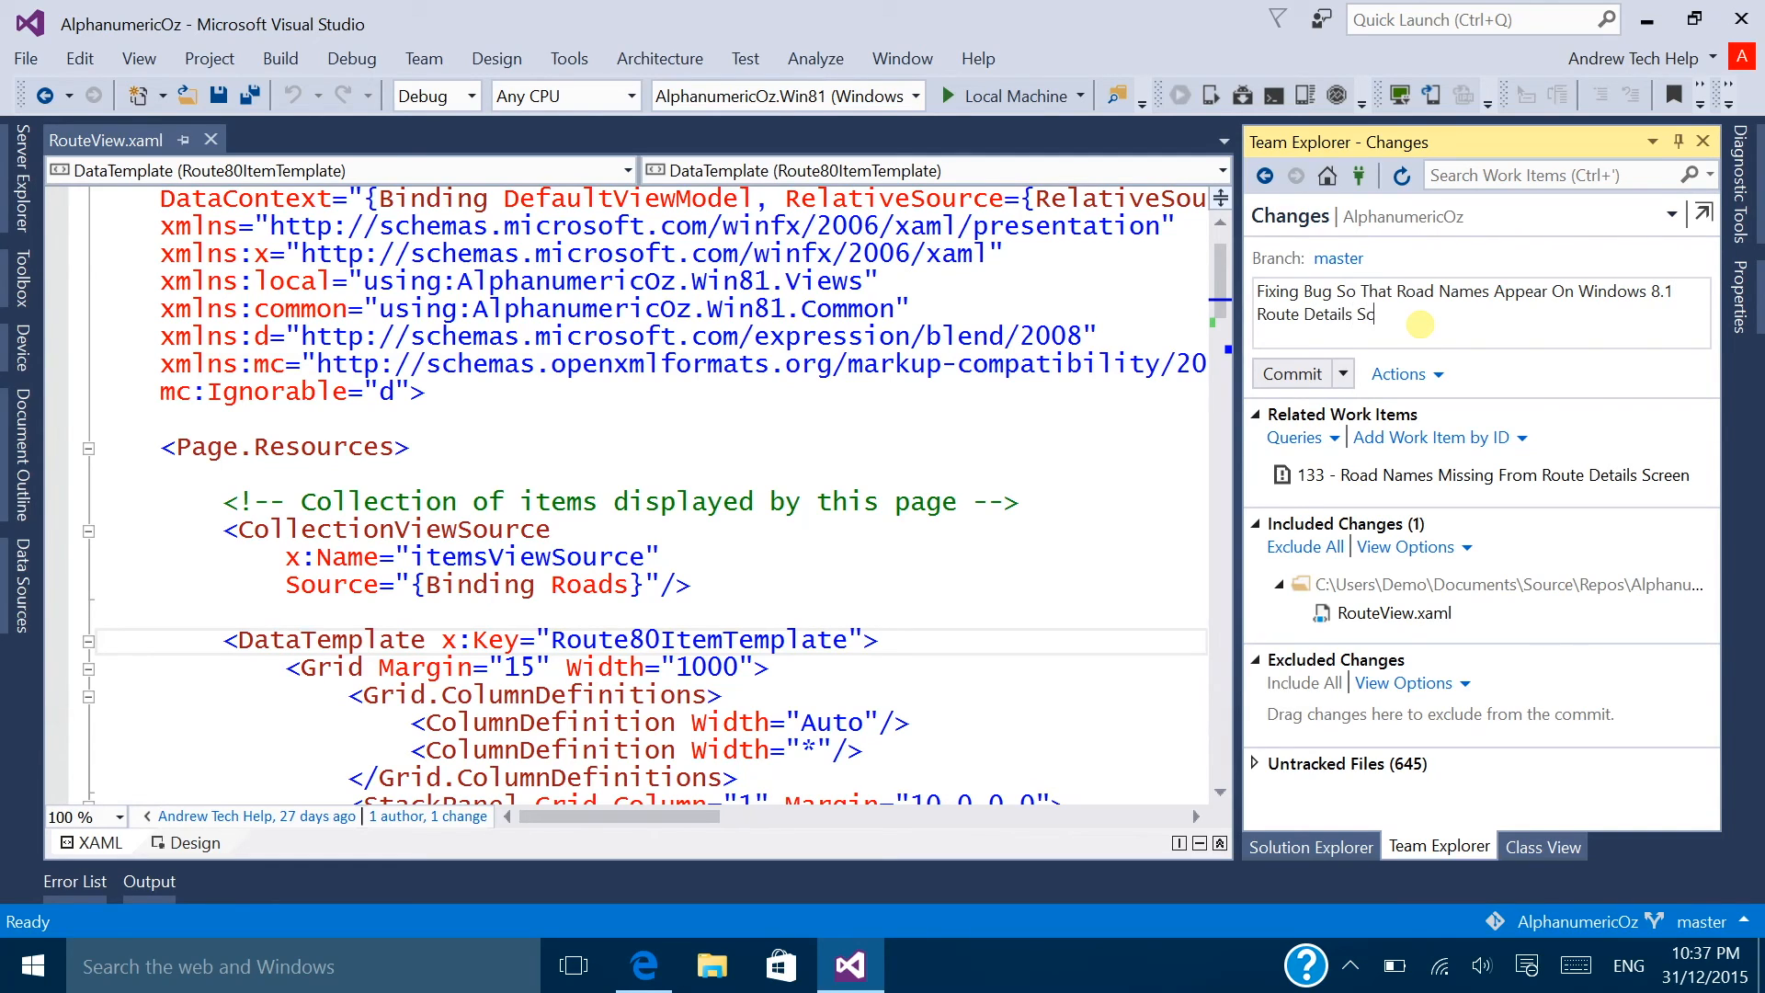
{"action": "left_click", "coordinate": [1293, 373]}
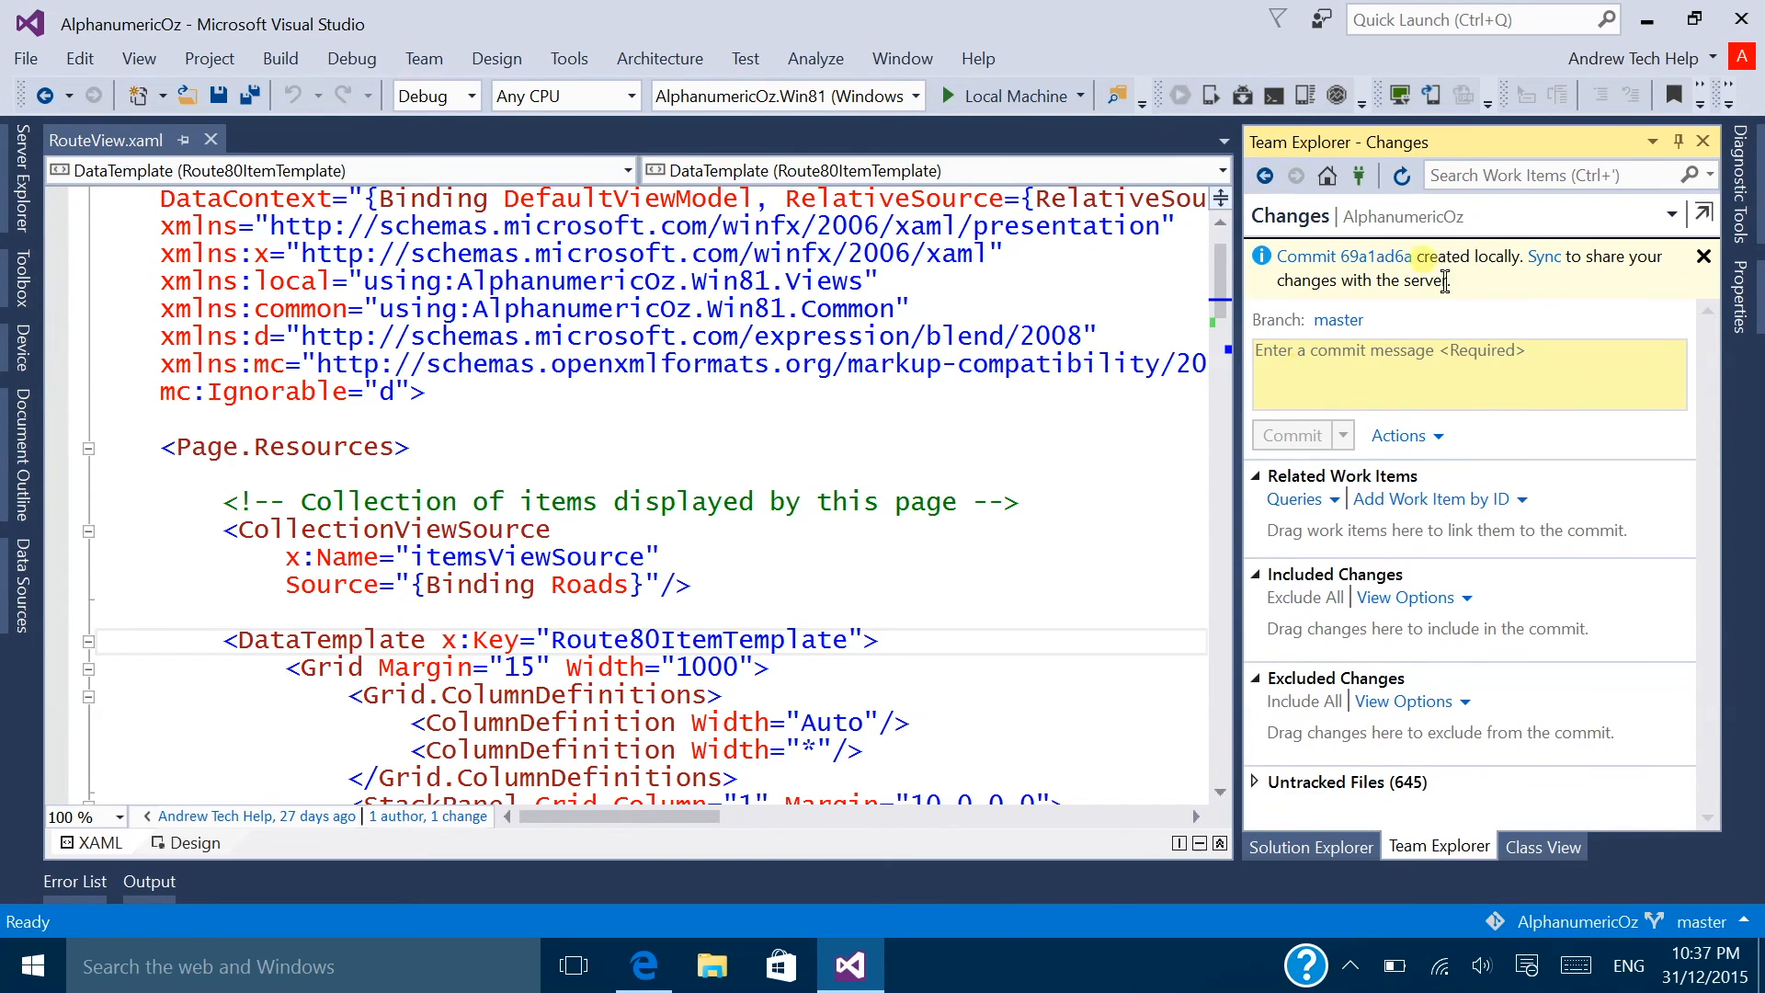
{"action": "left_click", "coordinate": [1544, 256]}
{"action": "left_click", "coordinate": [1347, 347]}
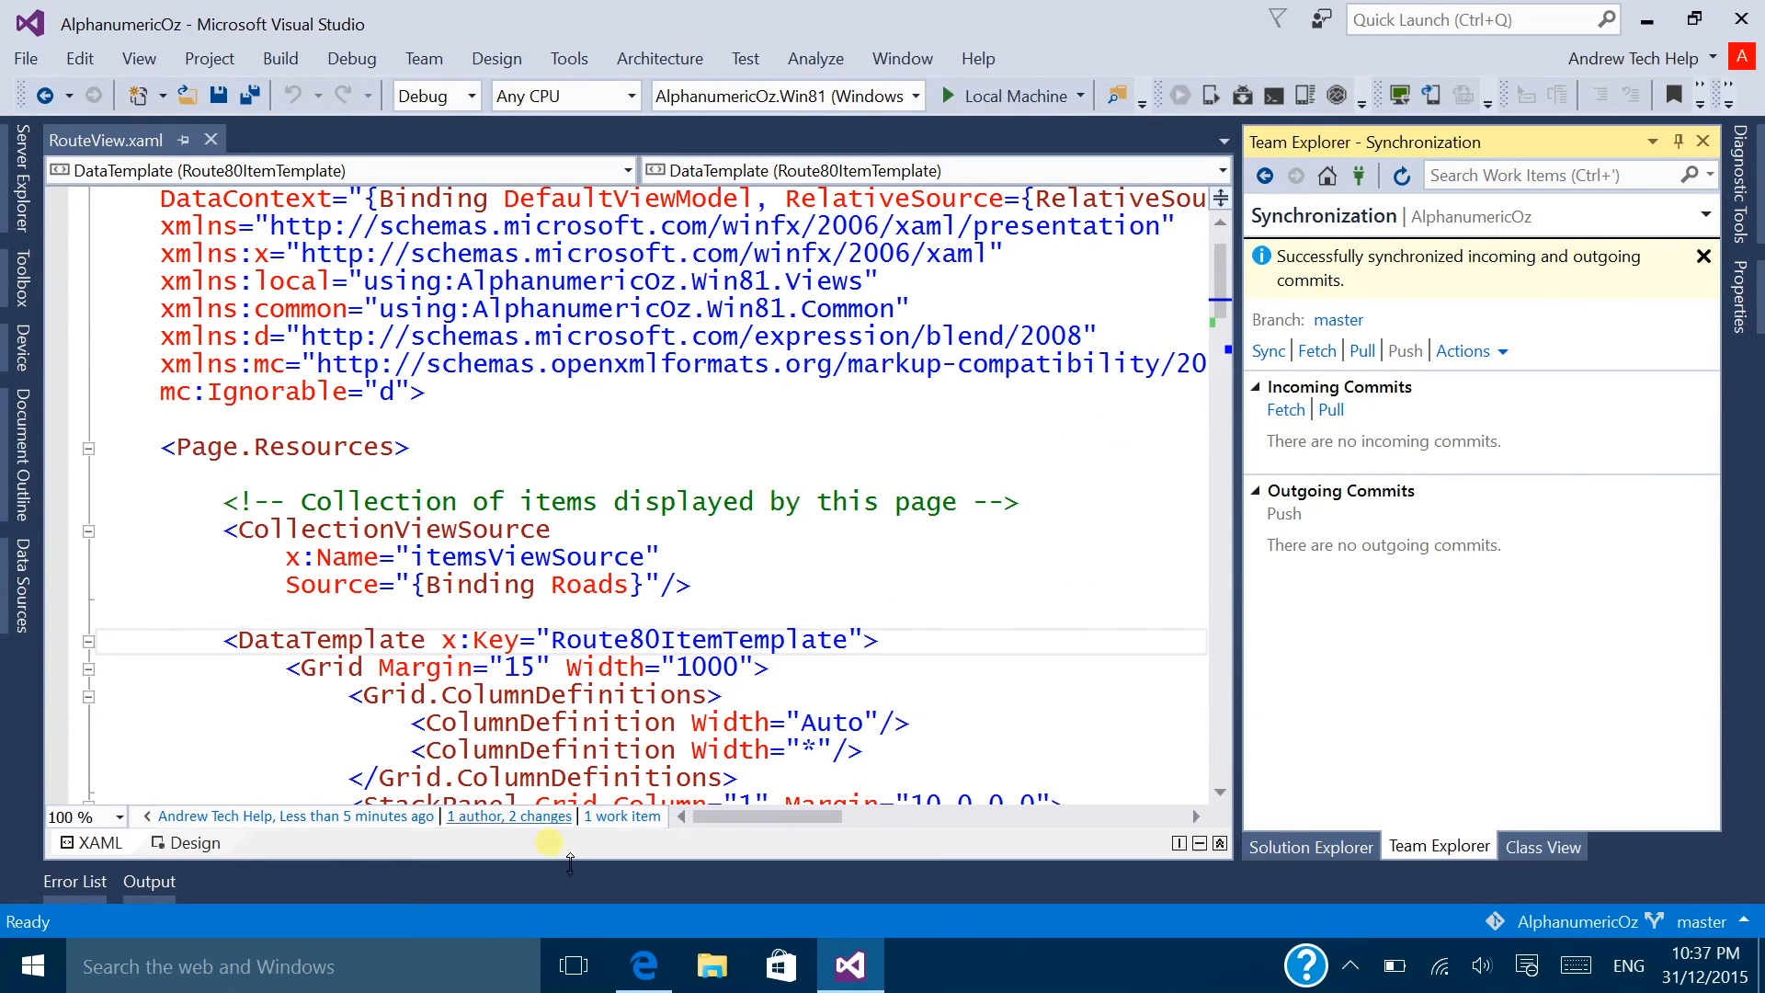
Step: Switch to Microsoft Test Manager and open the Assign Build page for tracking builds
{"action": "mouse_move", "coordinate": [671, 970]}
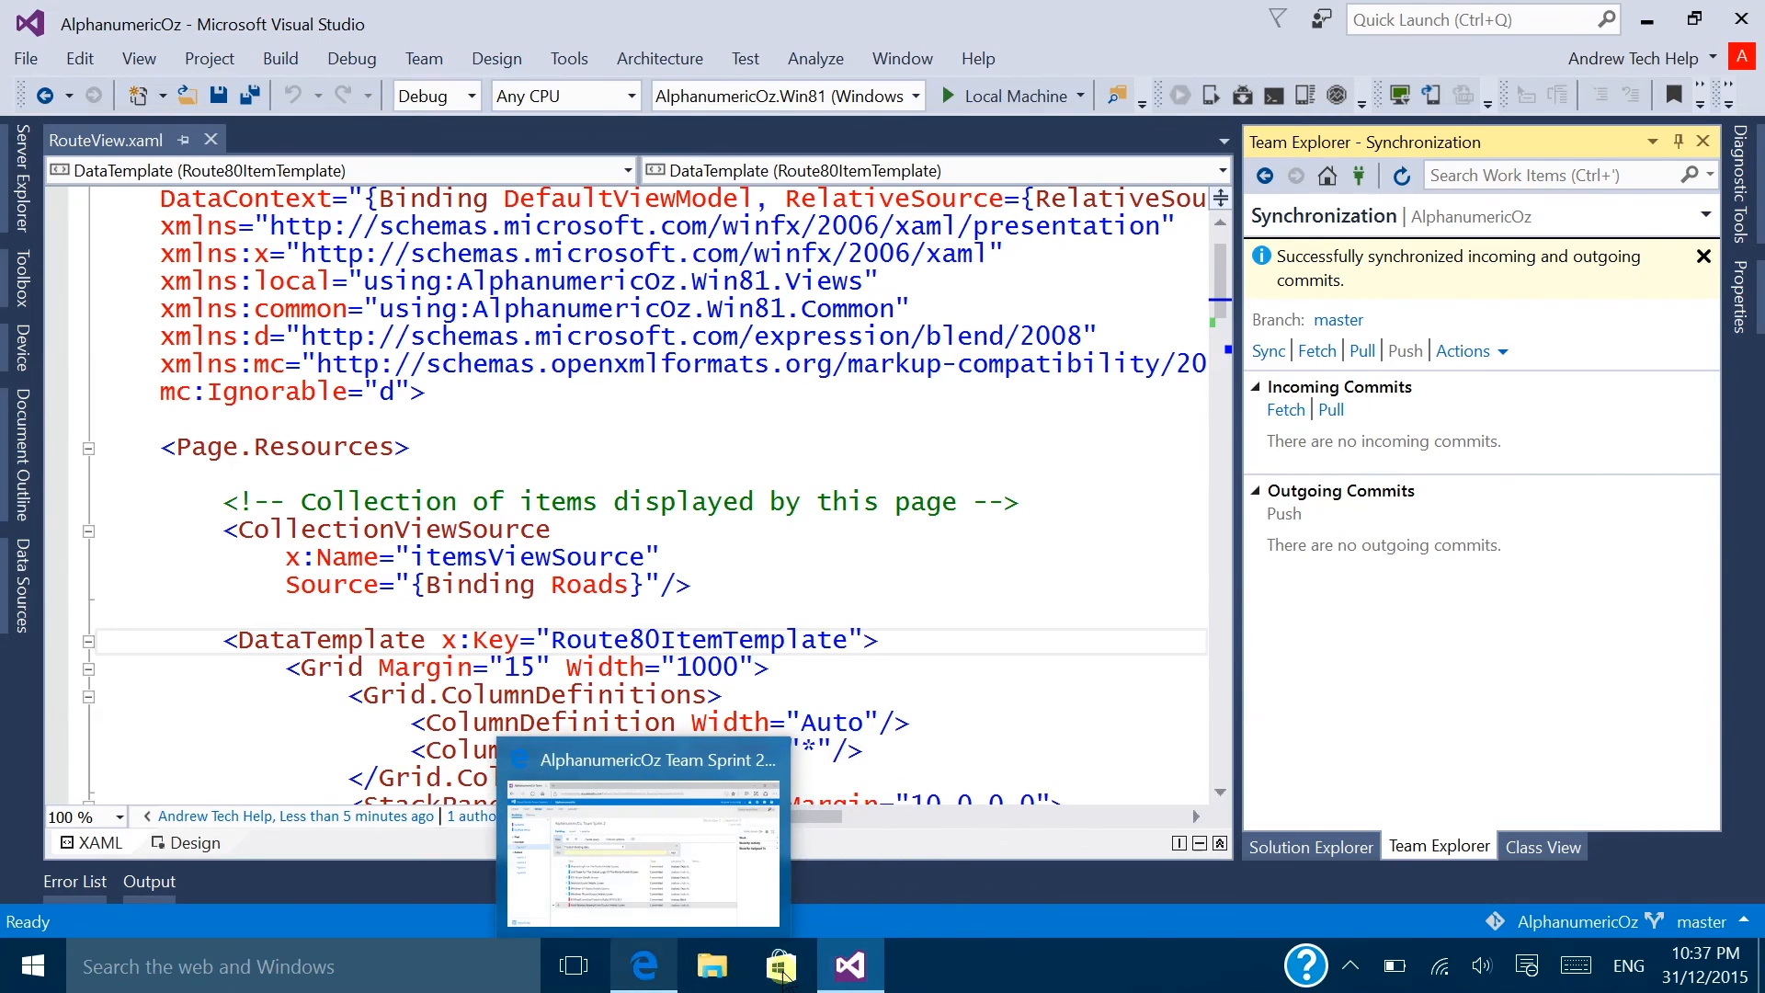
{"action": "left_click", "coordinate": [573, 965]}
{"action": "left_click", "coordinate": [1151, 838]}
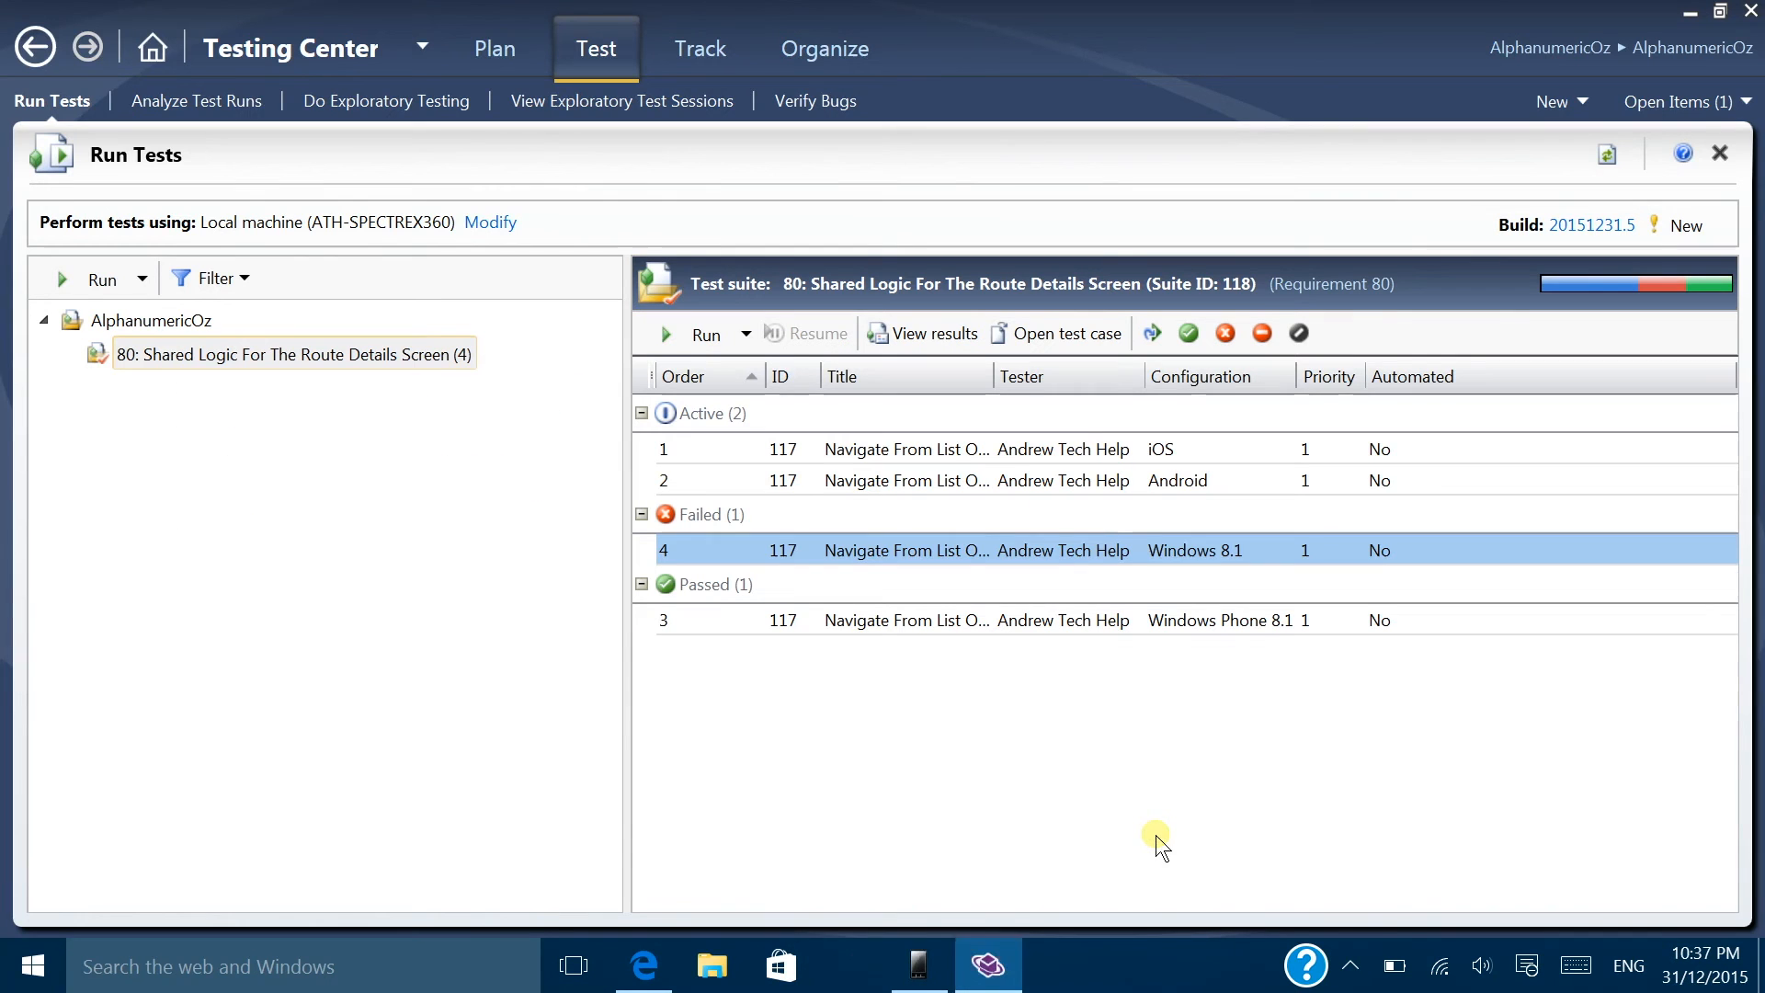
{"action": "left_click", "coordinate": [703, 50]}
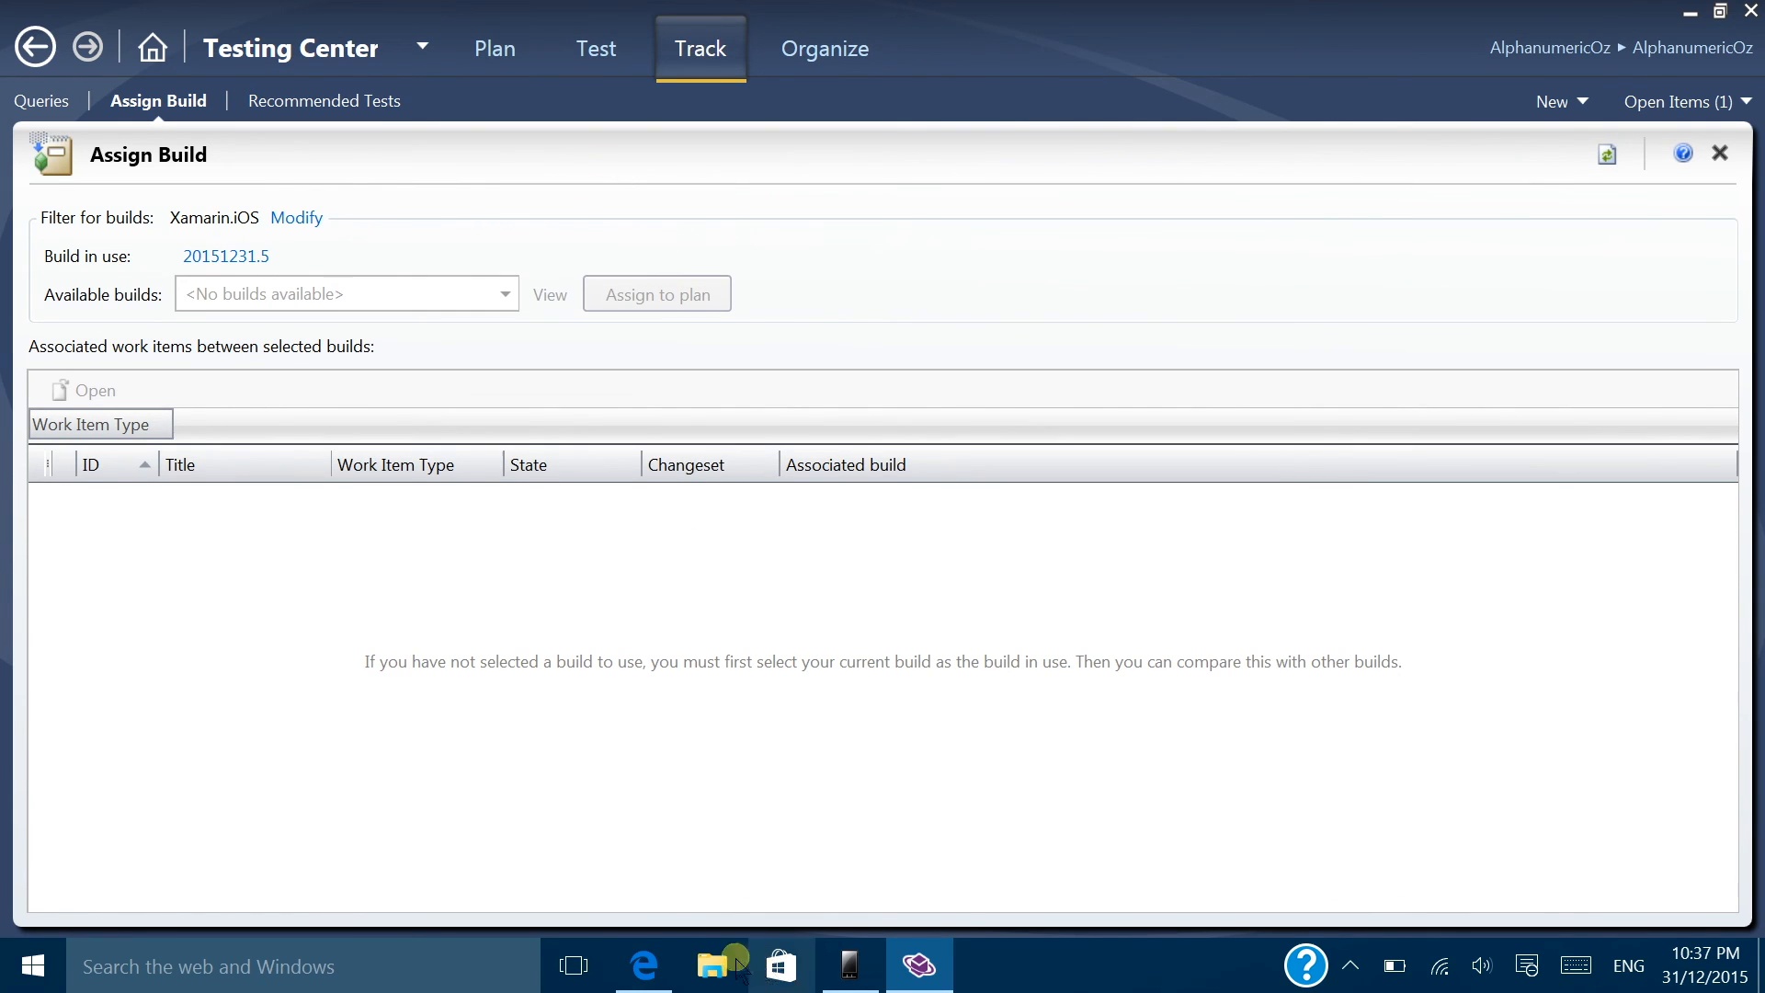
Step: Switch to Edge on the presentation's desktop and list the queued builds for all build definitions
{"action": "left_click", "coordinate": [573, 965]}
{"action": "left_click", "coordinate": [533, 818]}
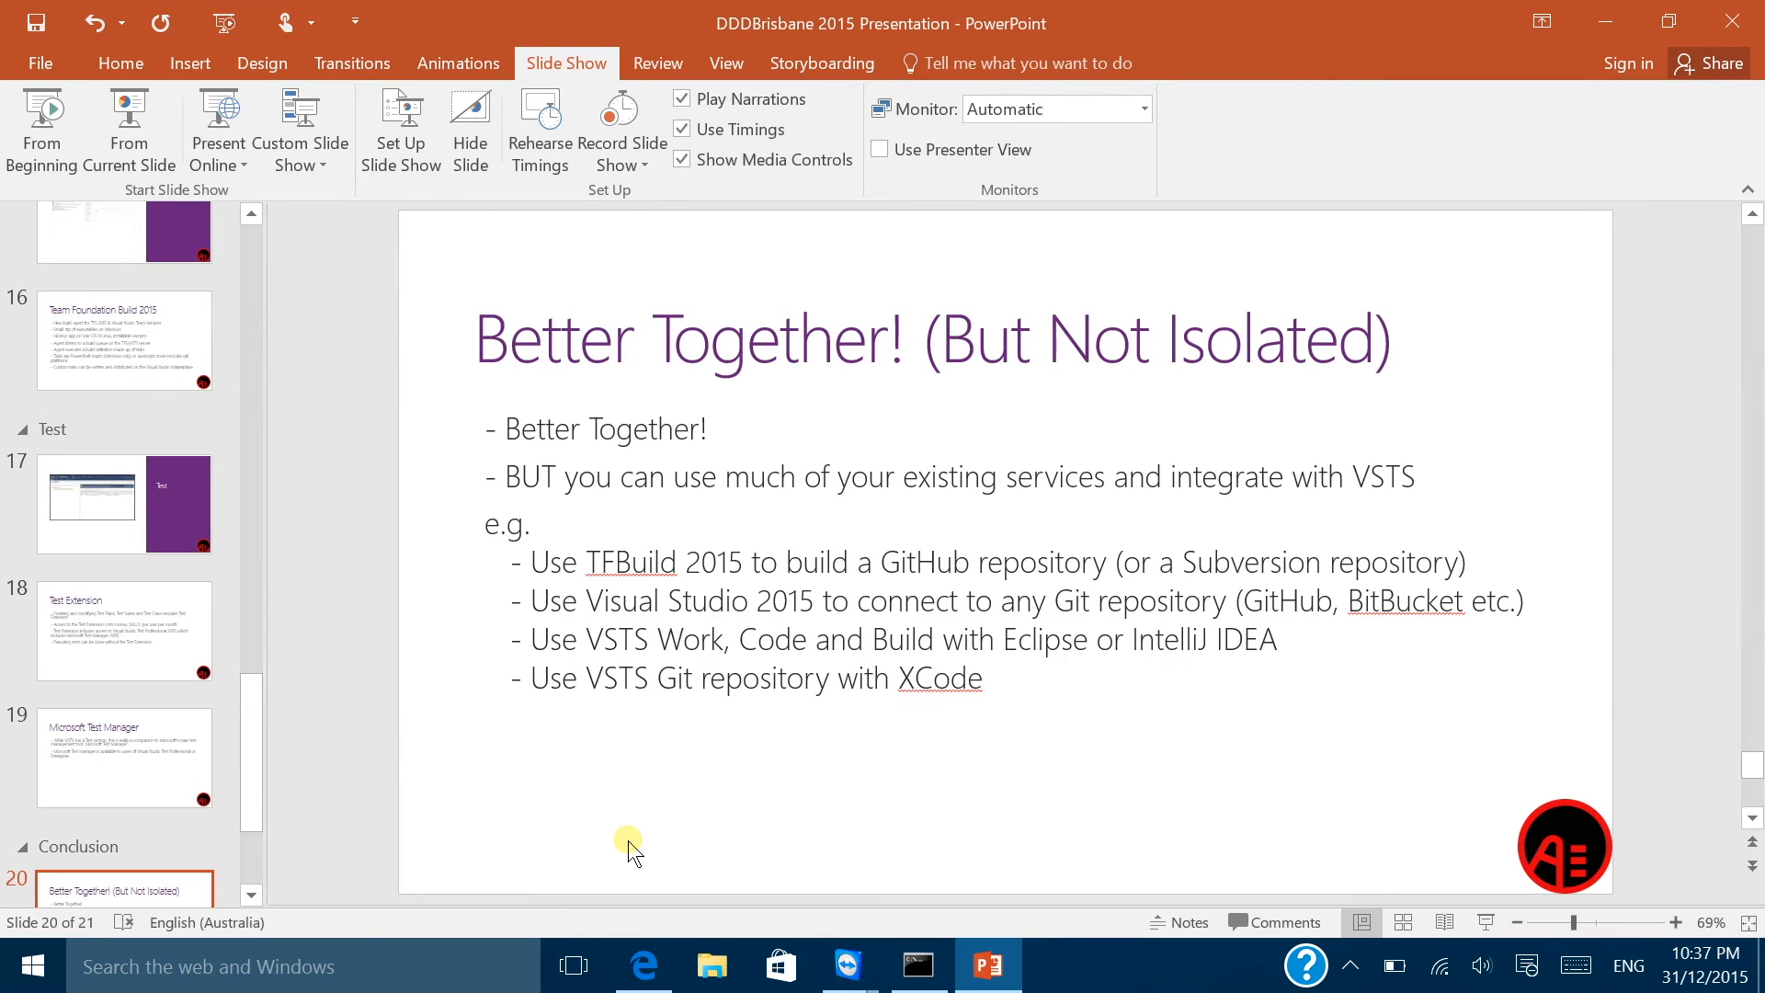
{"action": "left_click", "coordinate": [650, 965]}
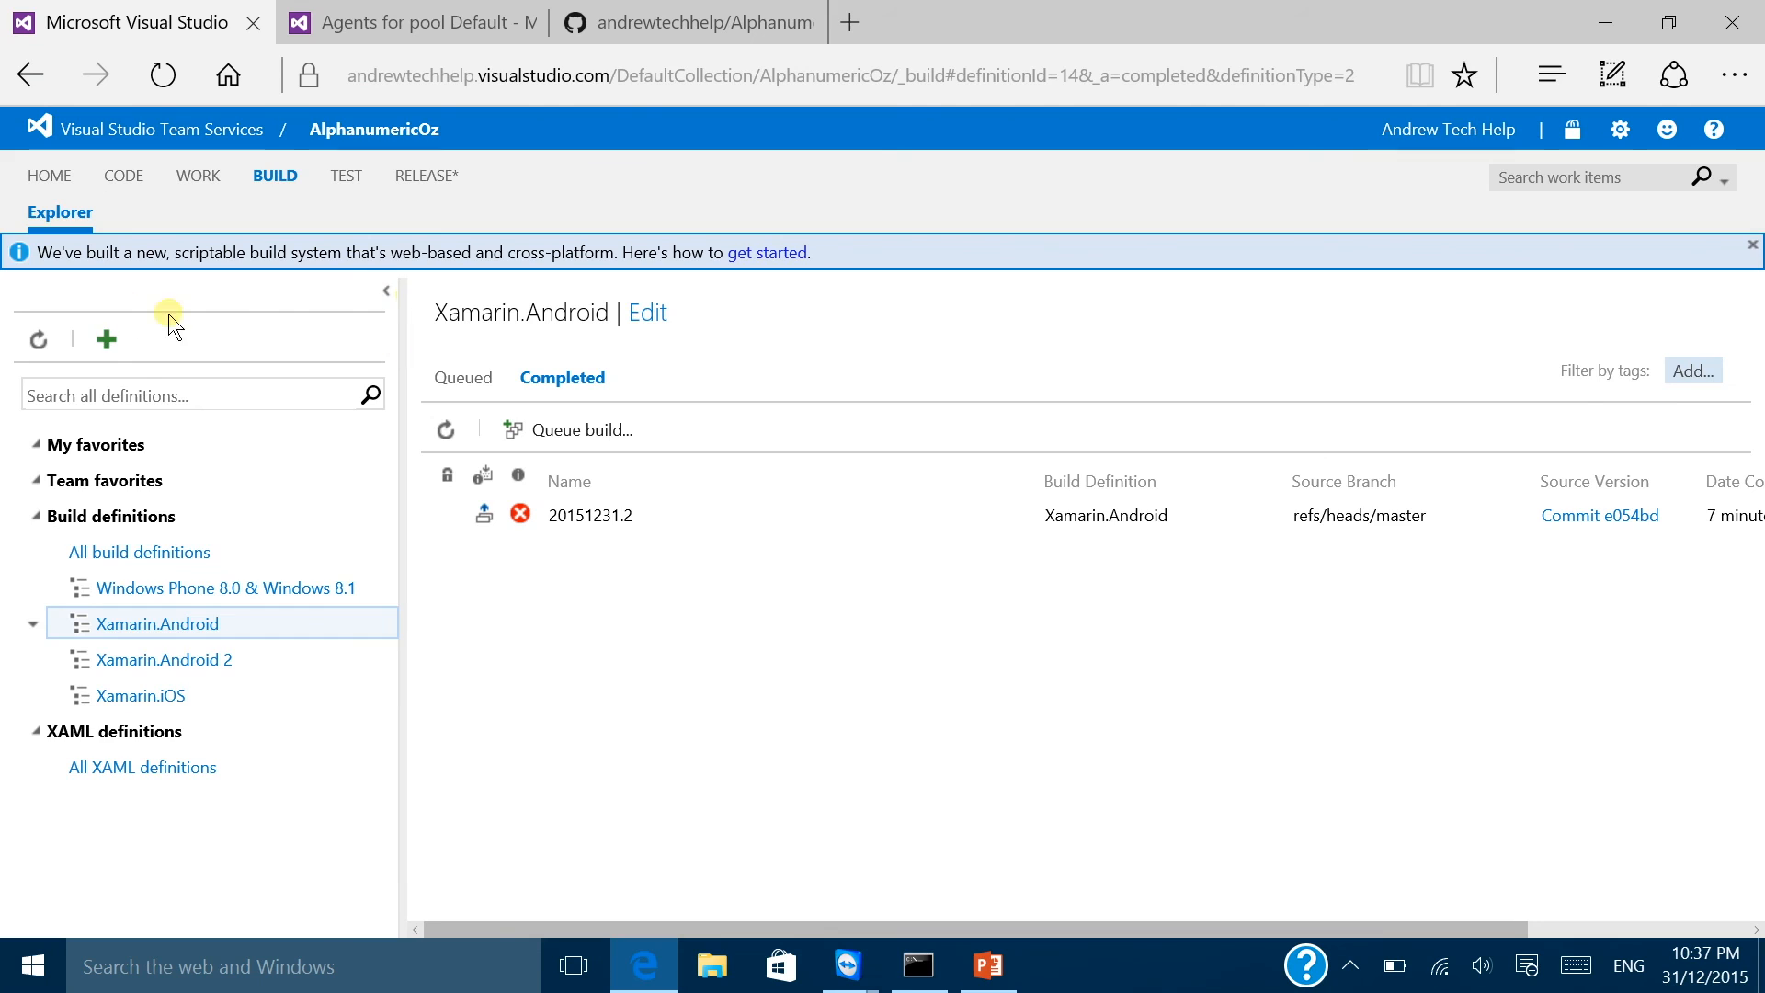
{"action": "left_click", "coordinate": [138, 551]}
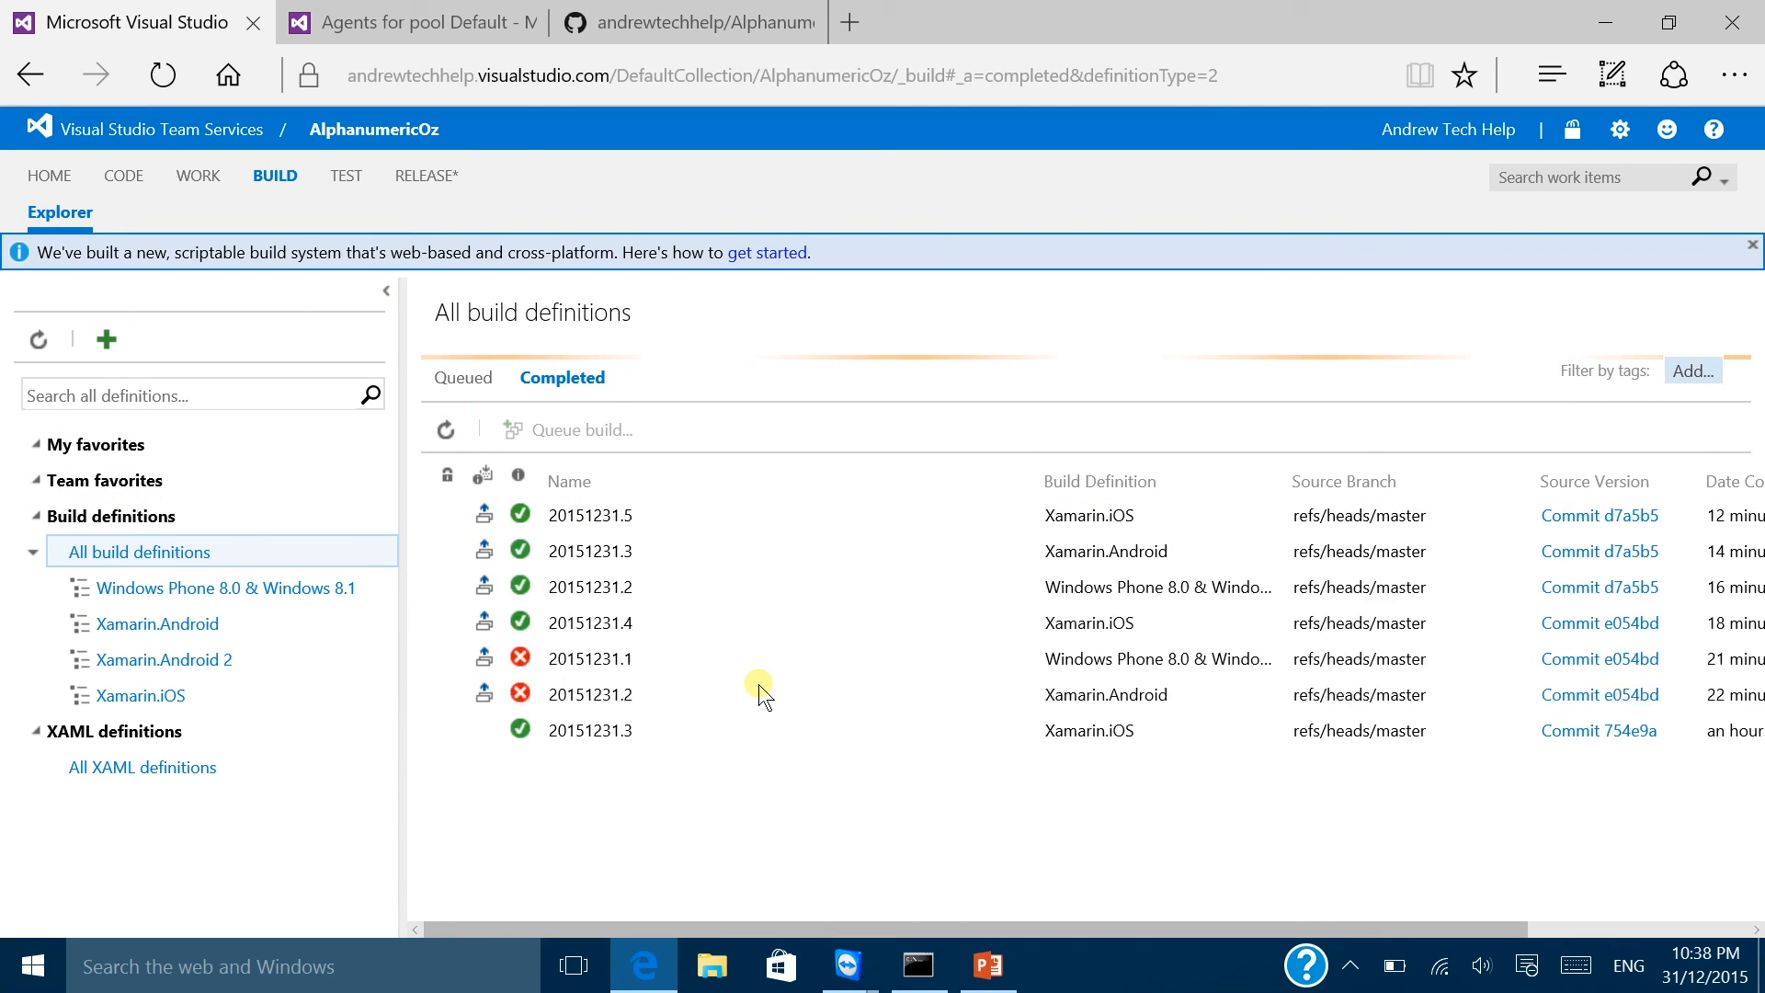
{"action": "left_click", "coordinate": [463, 378]}
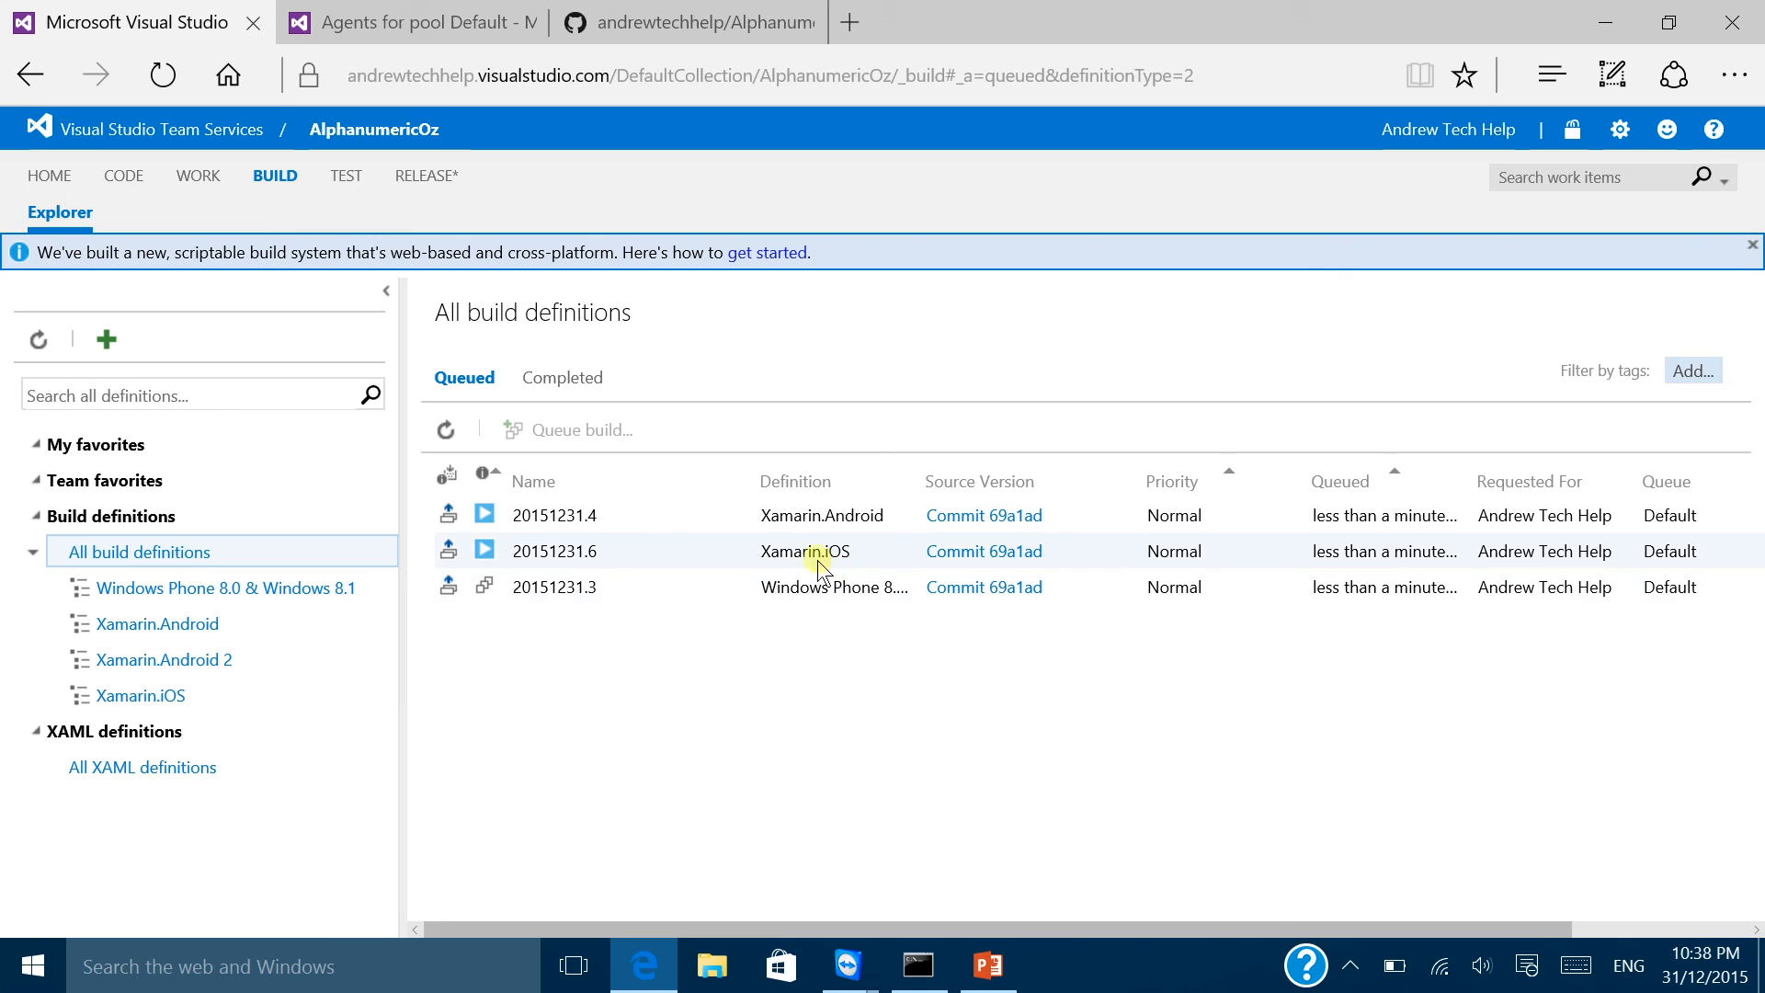
Step: Inspect the queued Windows Phone 8.0 & Windows 8.1 build 20151231.3, and return to the list of all build definitions
{"action": "left_click", "coordinate": [693, 594]}
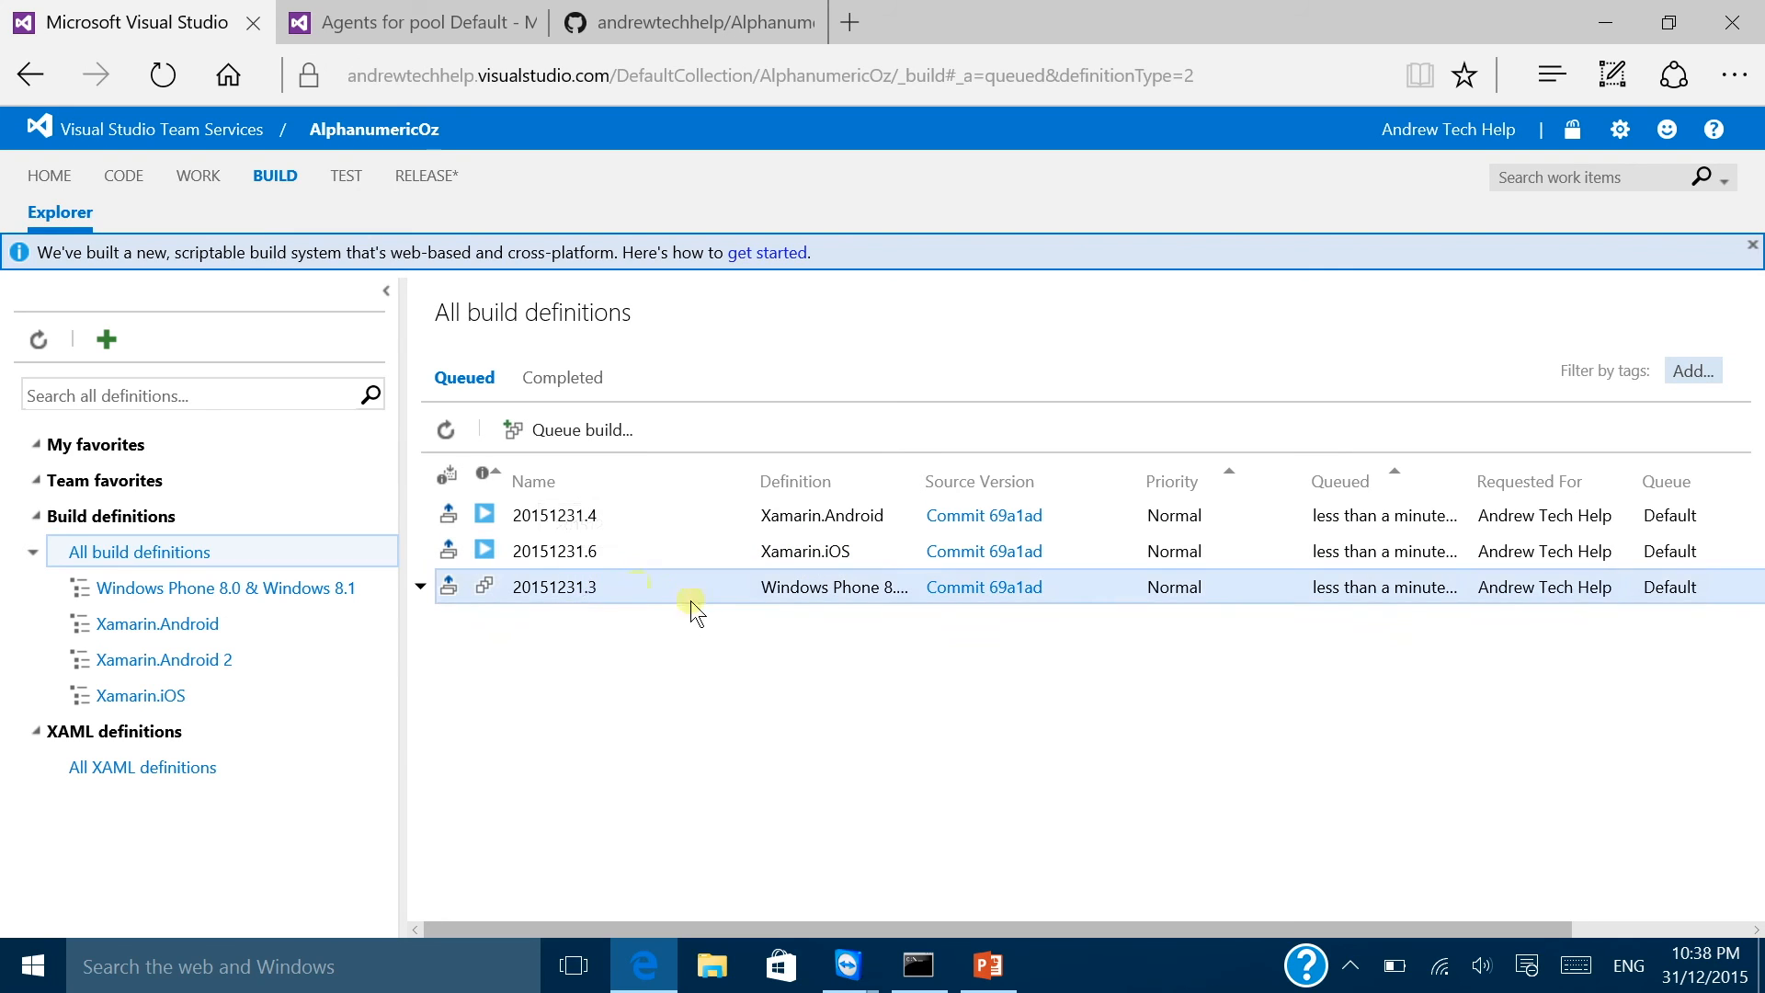
{"action": "double_click", "coordinate": [630, 583]}
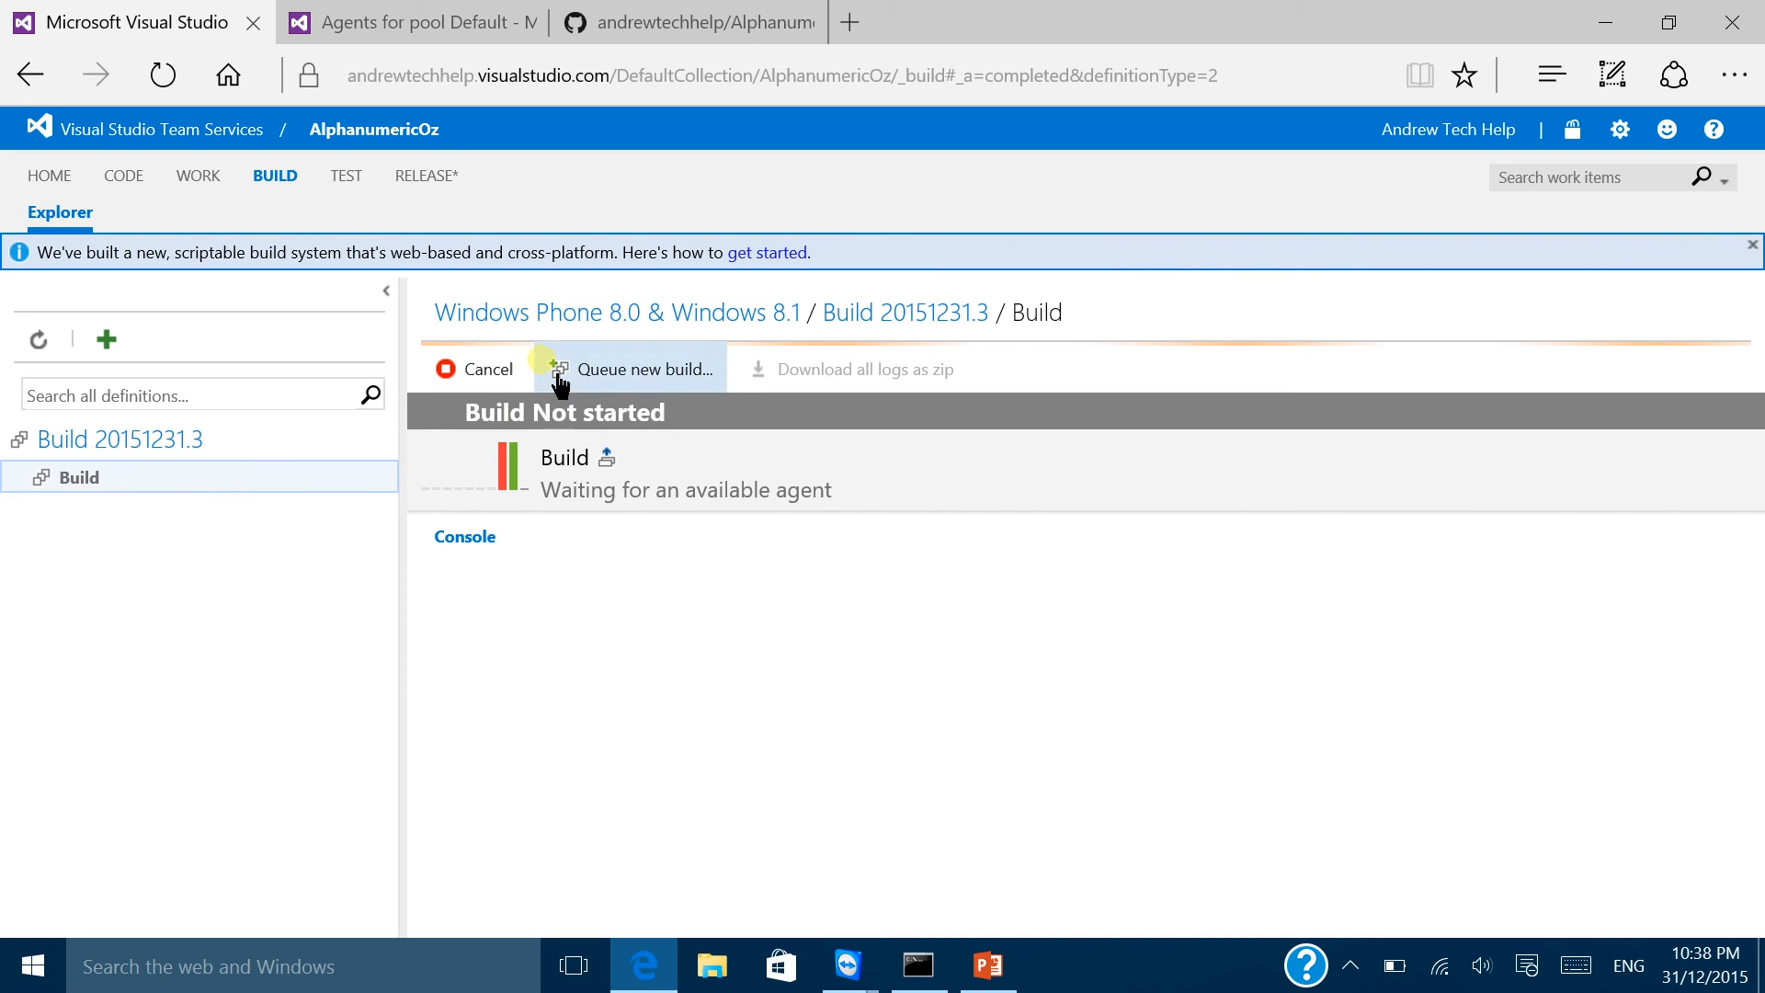
{"action": "left_click", "coordinate": [632, 314]}
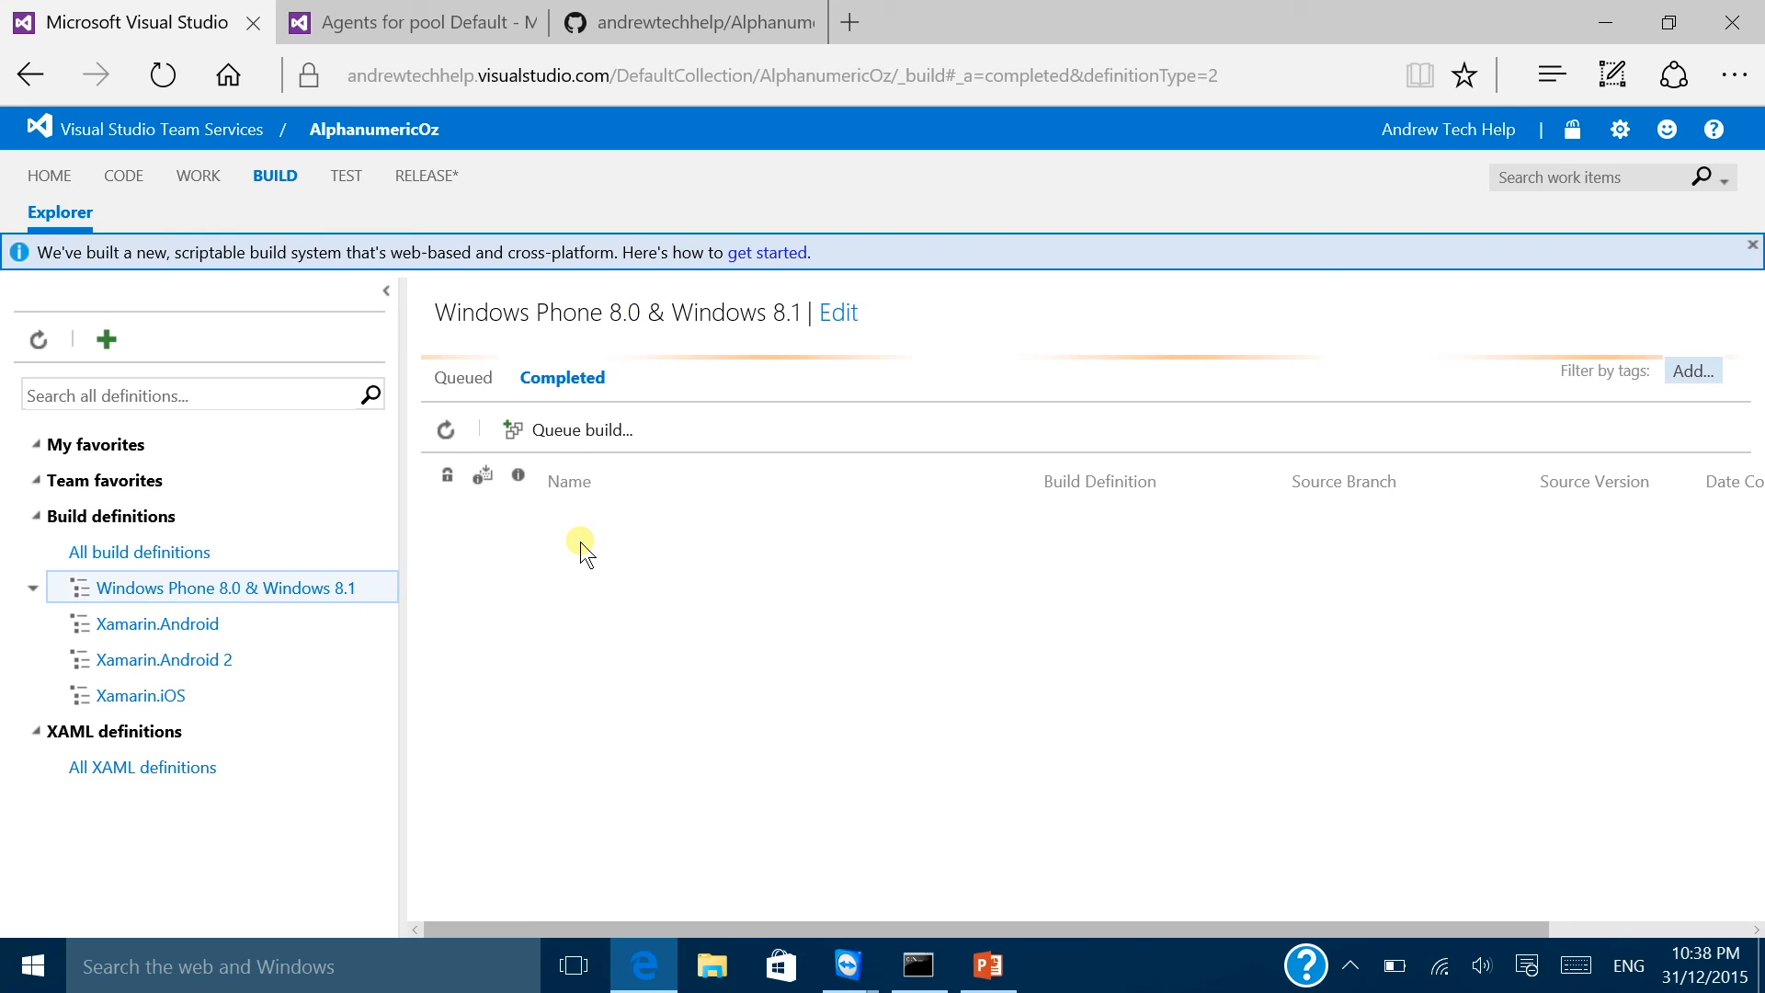
{"action": "left_click", "coordinate": [151, 552]}
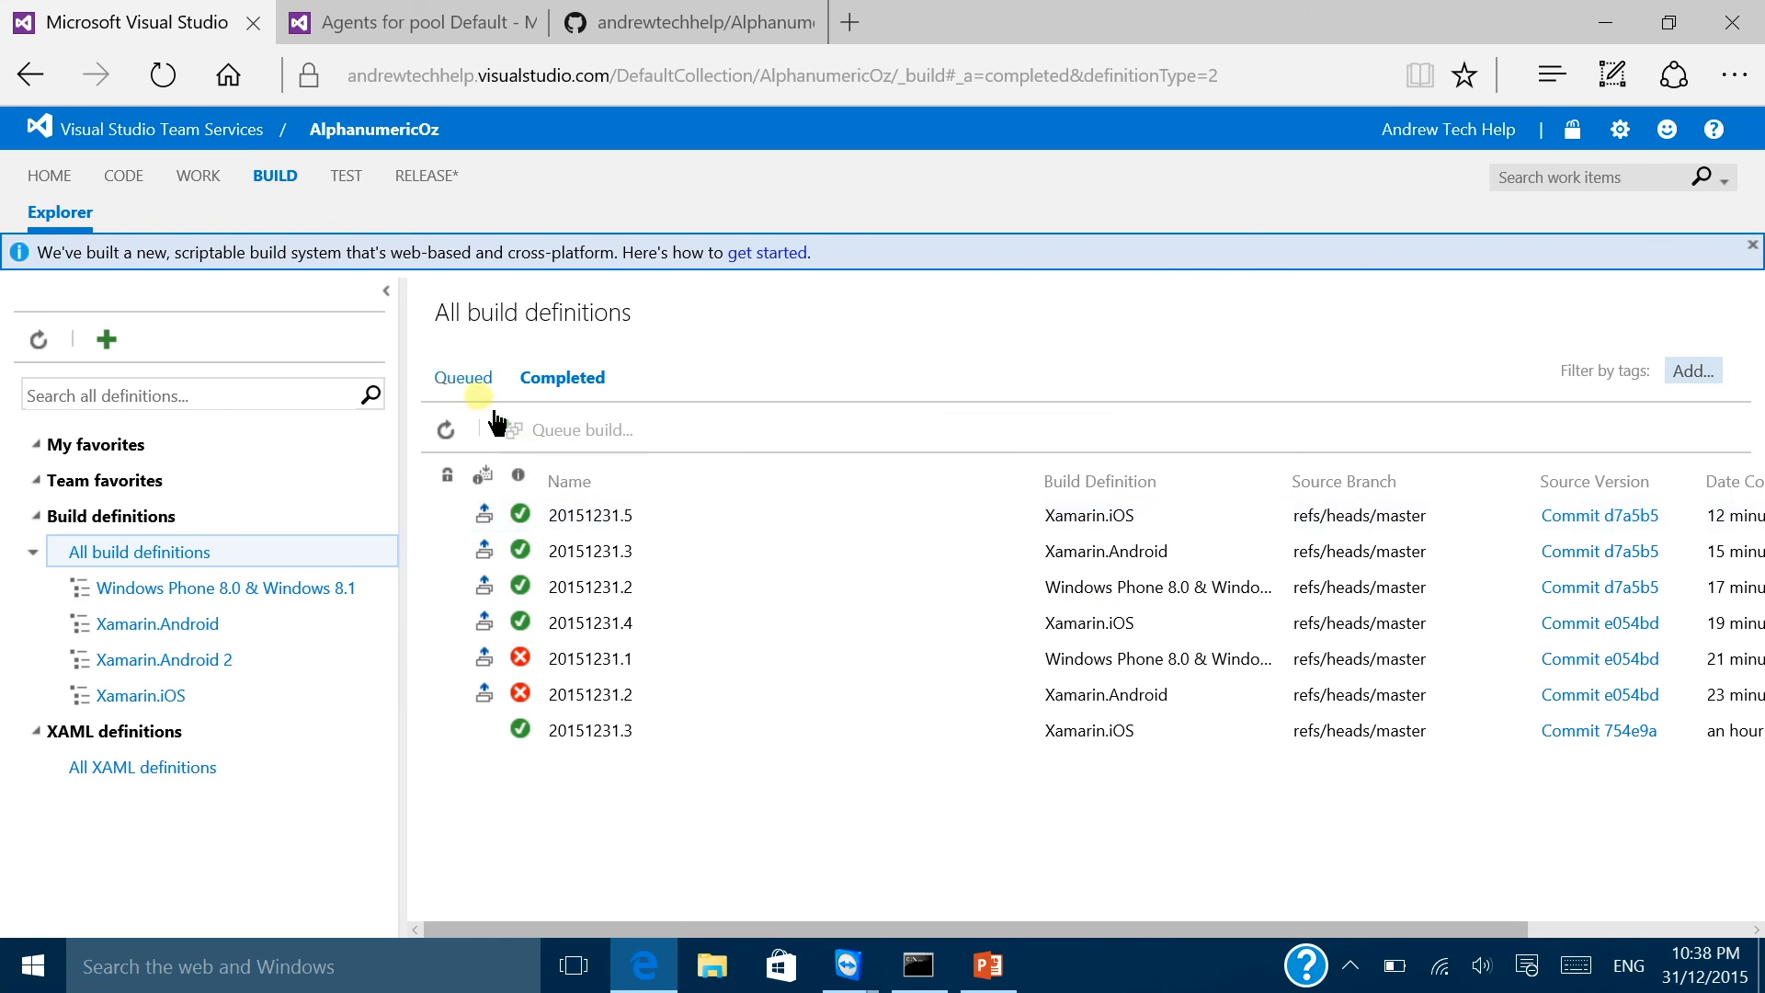
Step: Follow the queued Xamarin.Android build 20151231.4 until it finishes, and return to the Xamarin.Android build list
{"action": "left_click", "coordinate": [464, 378]}
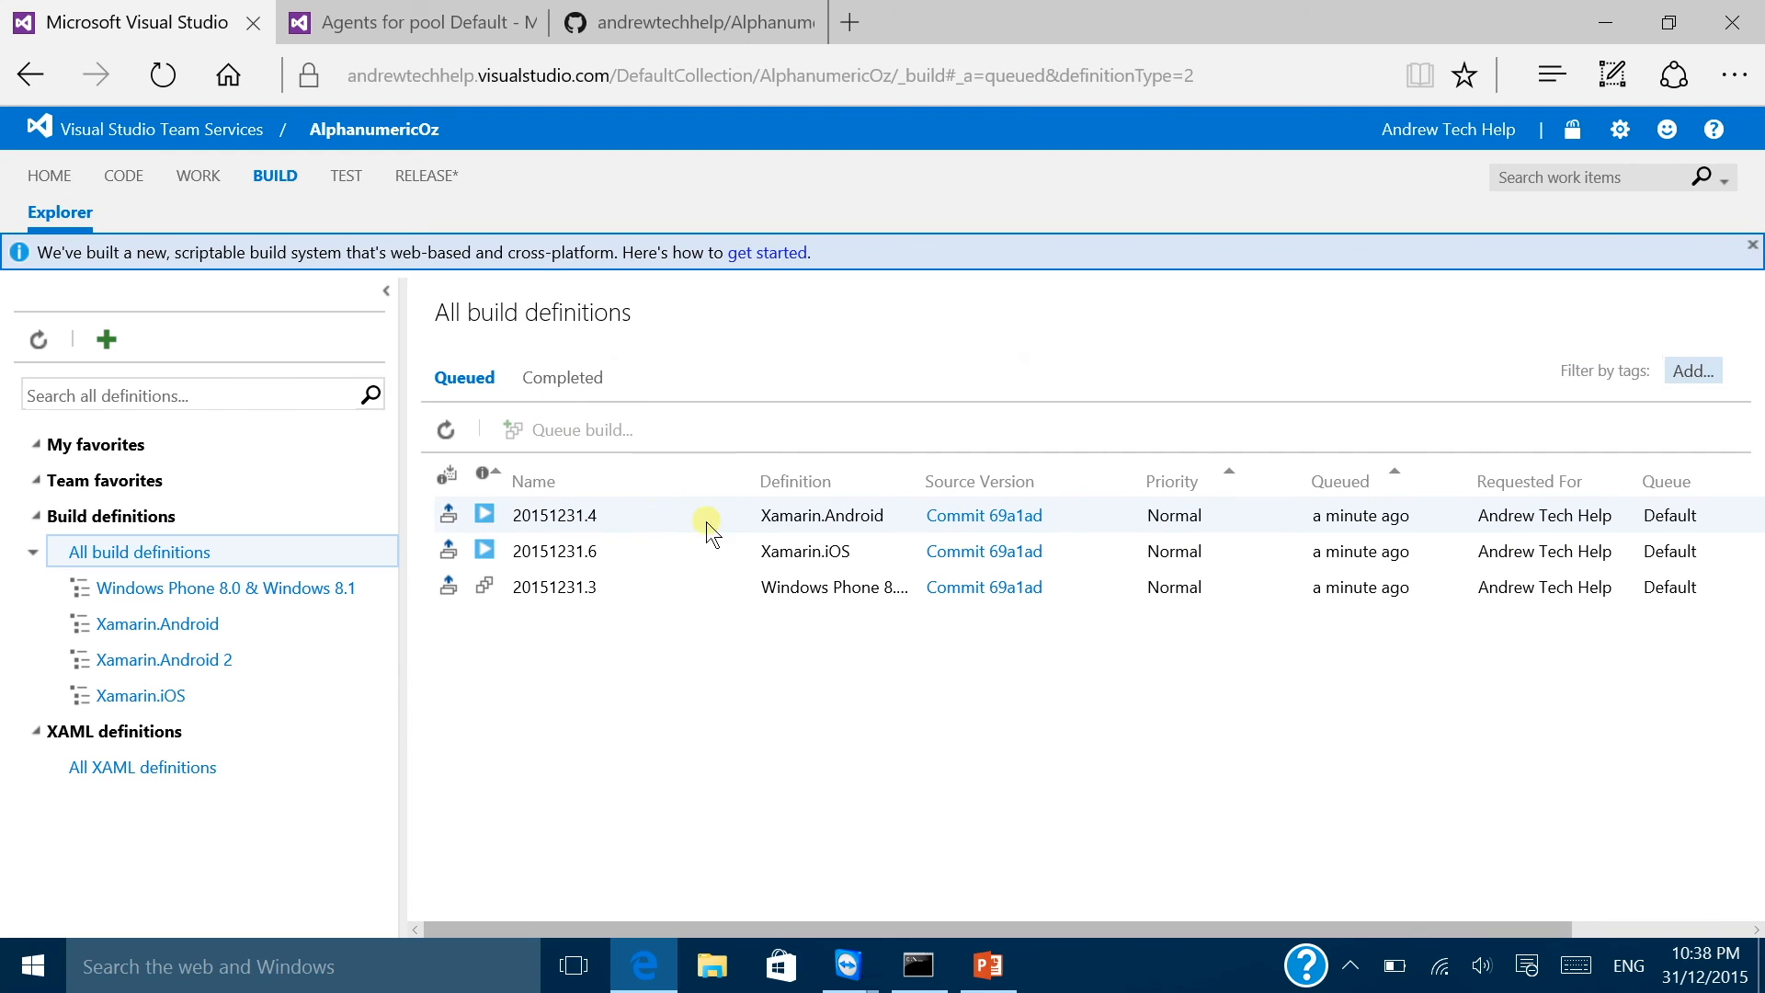
{"action": "double_click", "coordinate": [799, 516]}
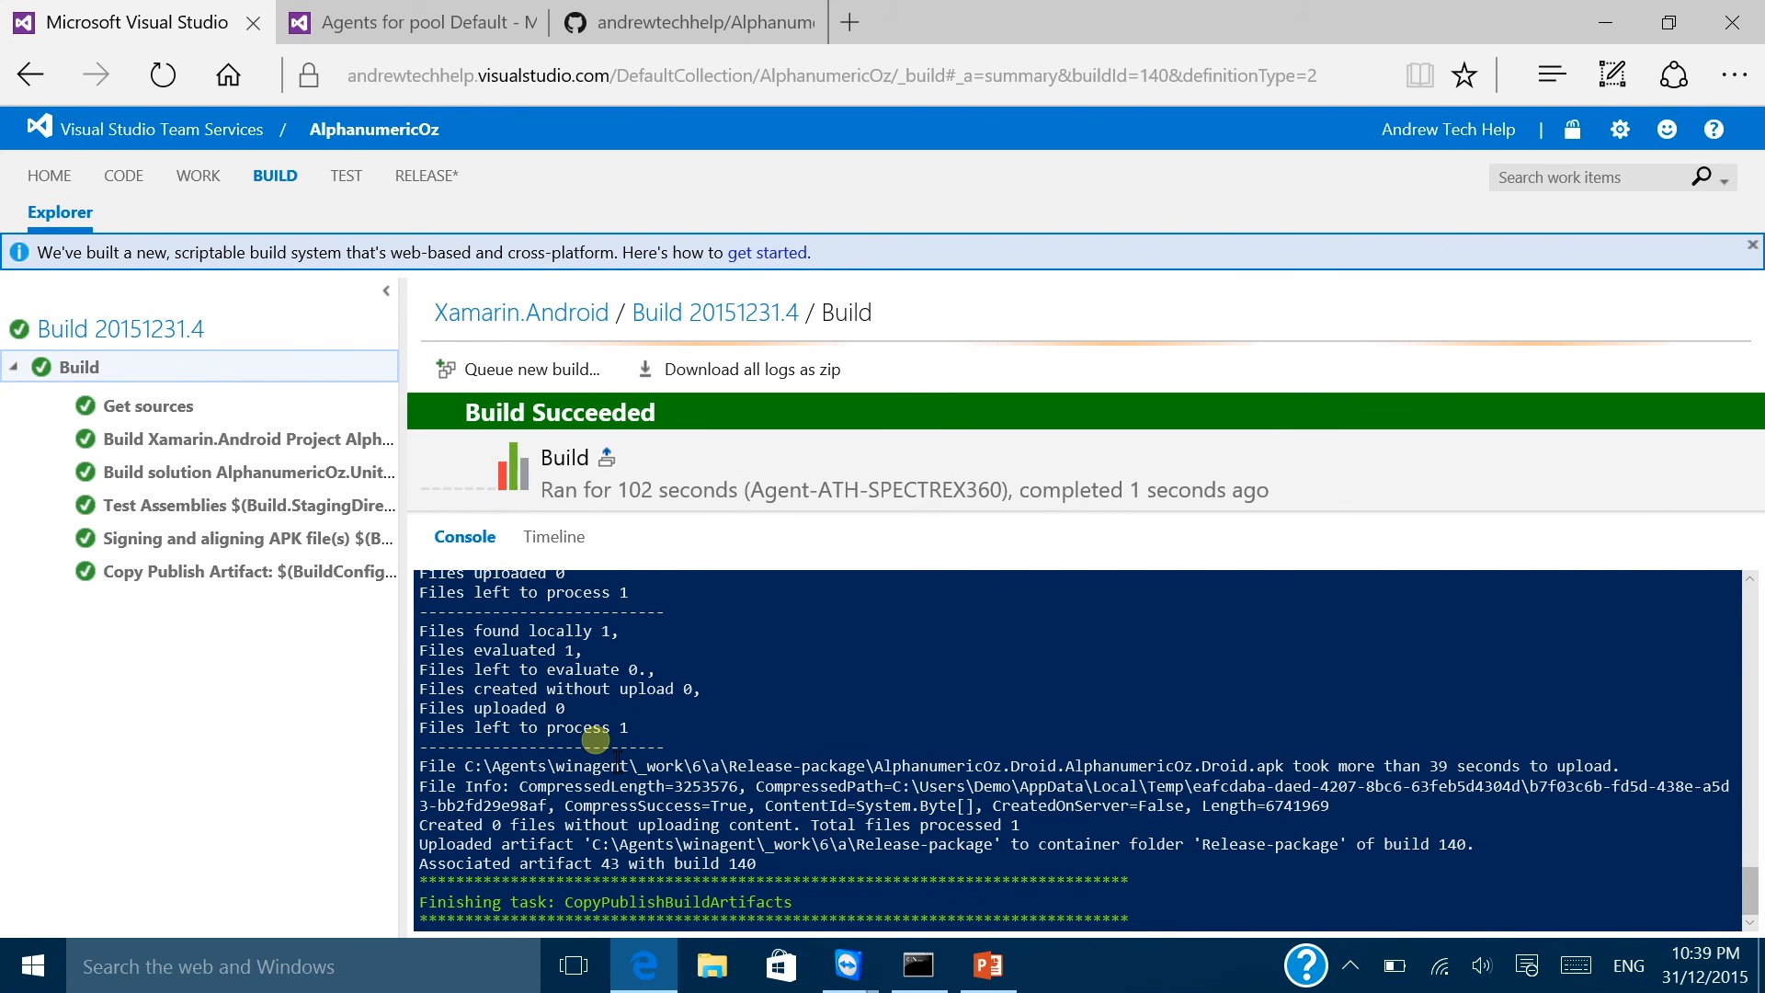
{"action": "left_click", "coordinate": [542, 314]}
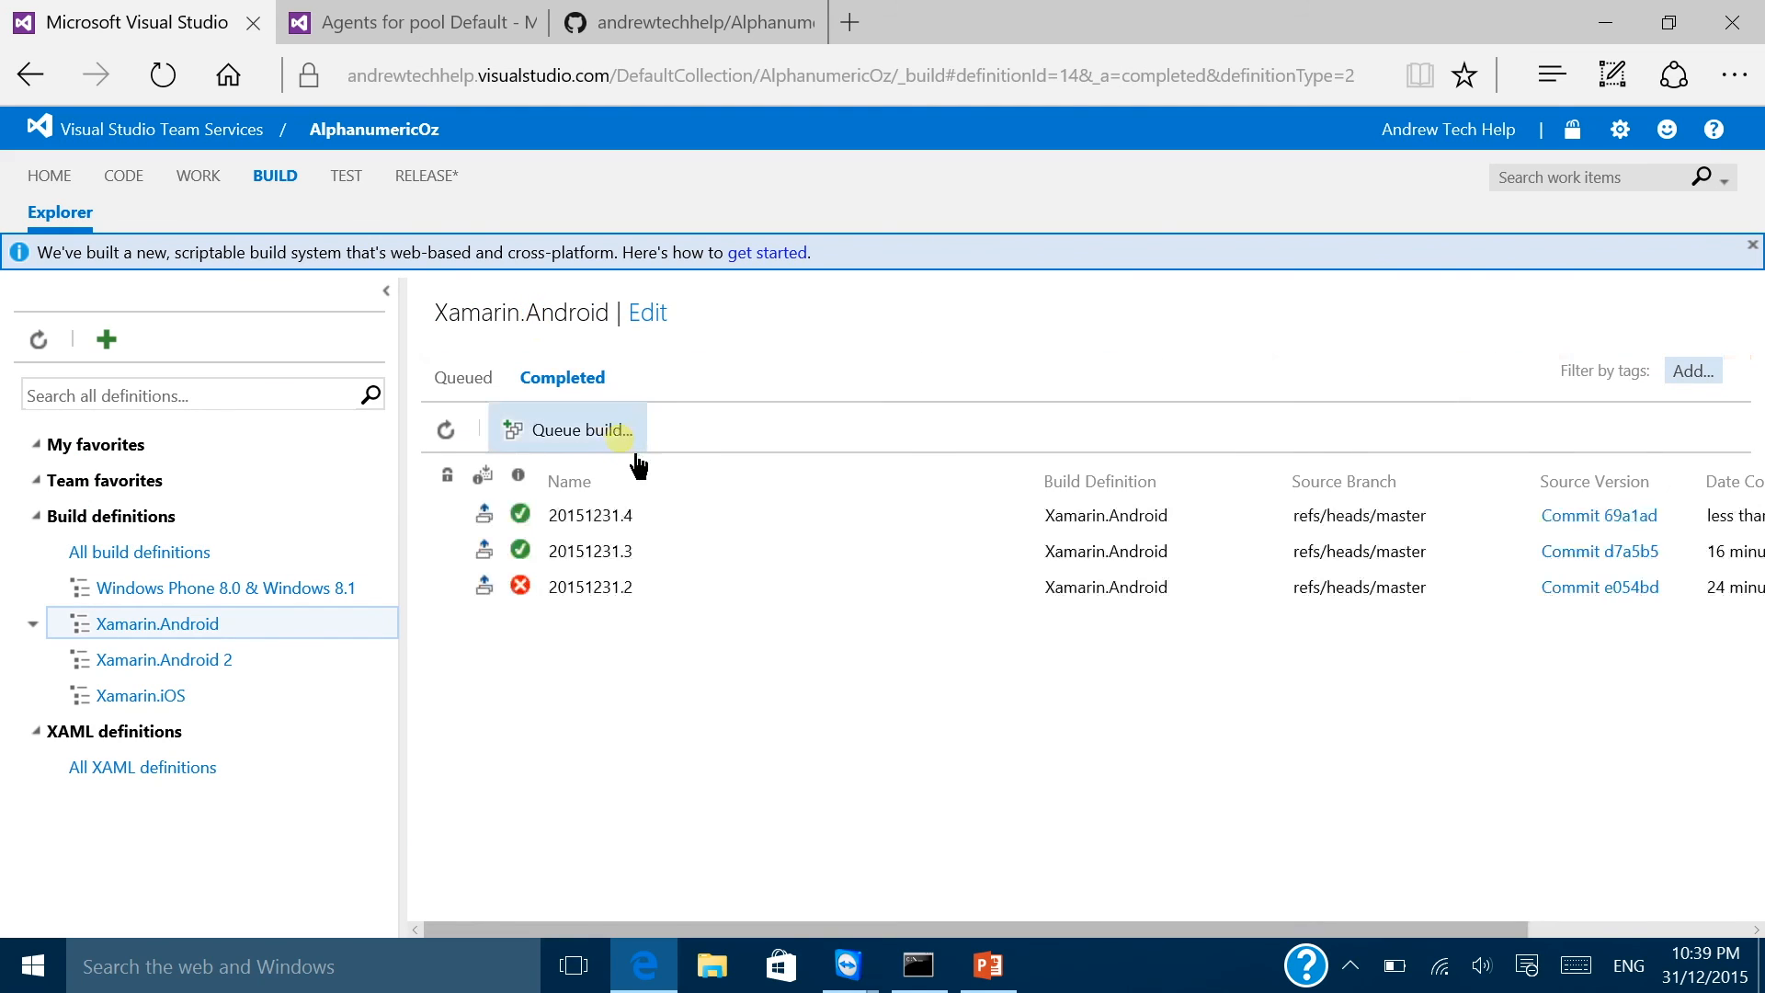
Step: List the queued builds for all definitions and follow the Windows Phone 8.0 & Windows 8.1 build 20151231.3 until it finishes
{"action": "left_click", "coordinate": [183, 555]}
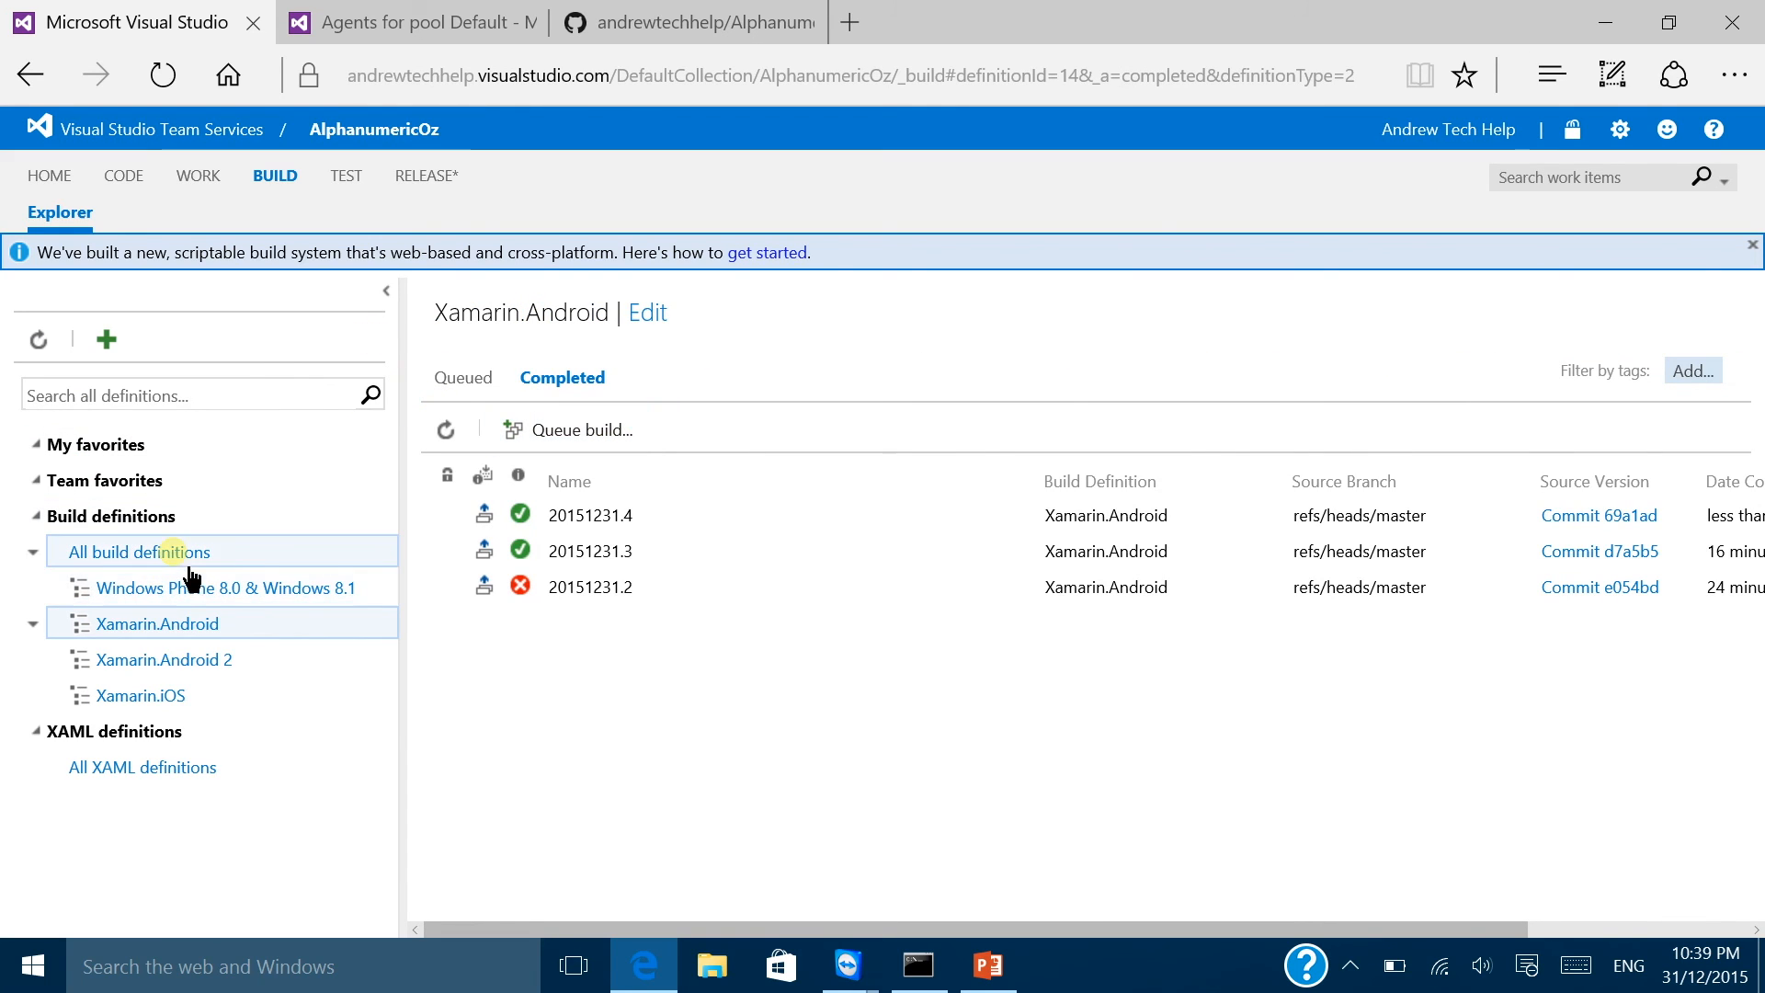
{"action": "left_click", "coordinate": [496, 394]}
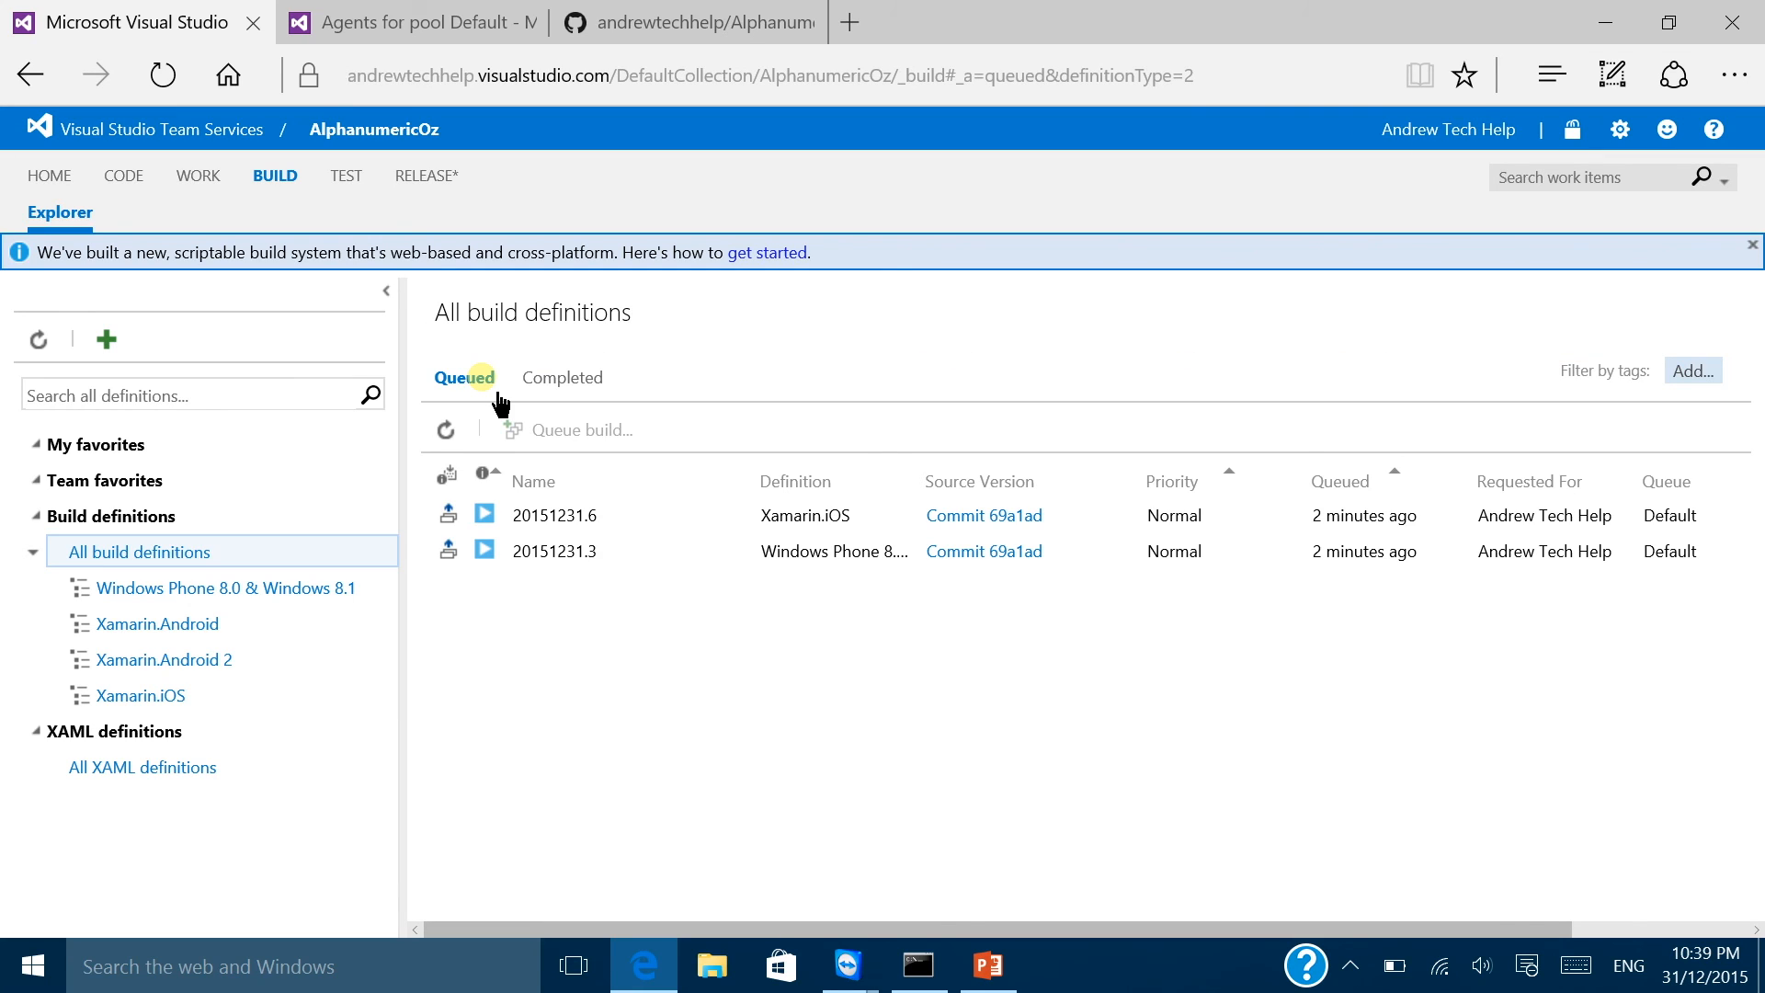
{"action": "double_click", "coordinate": [788, 550]}
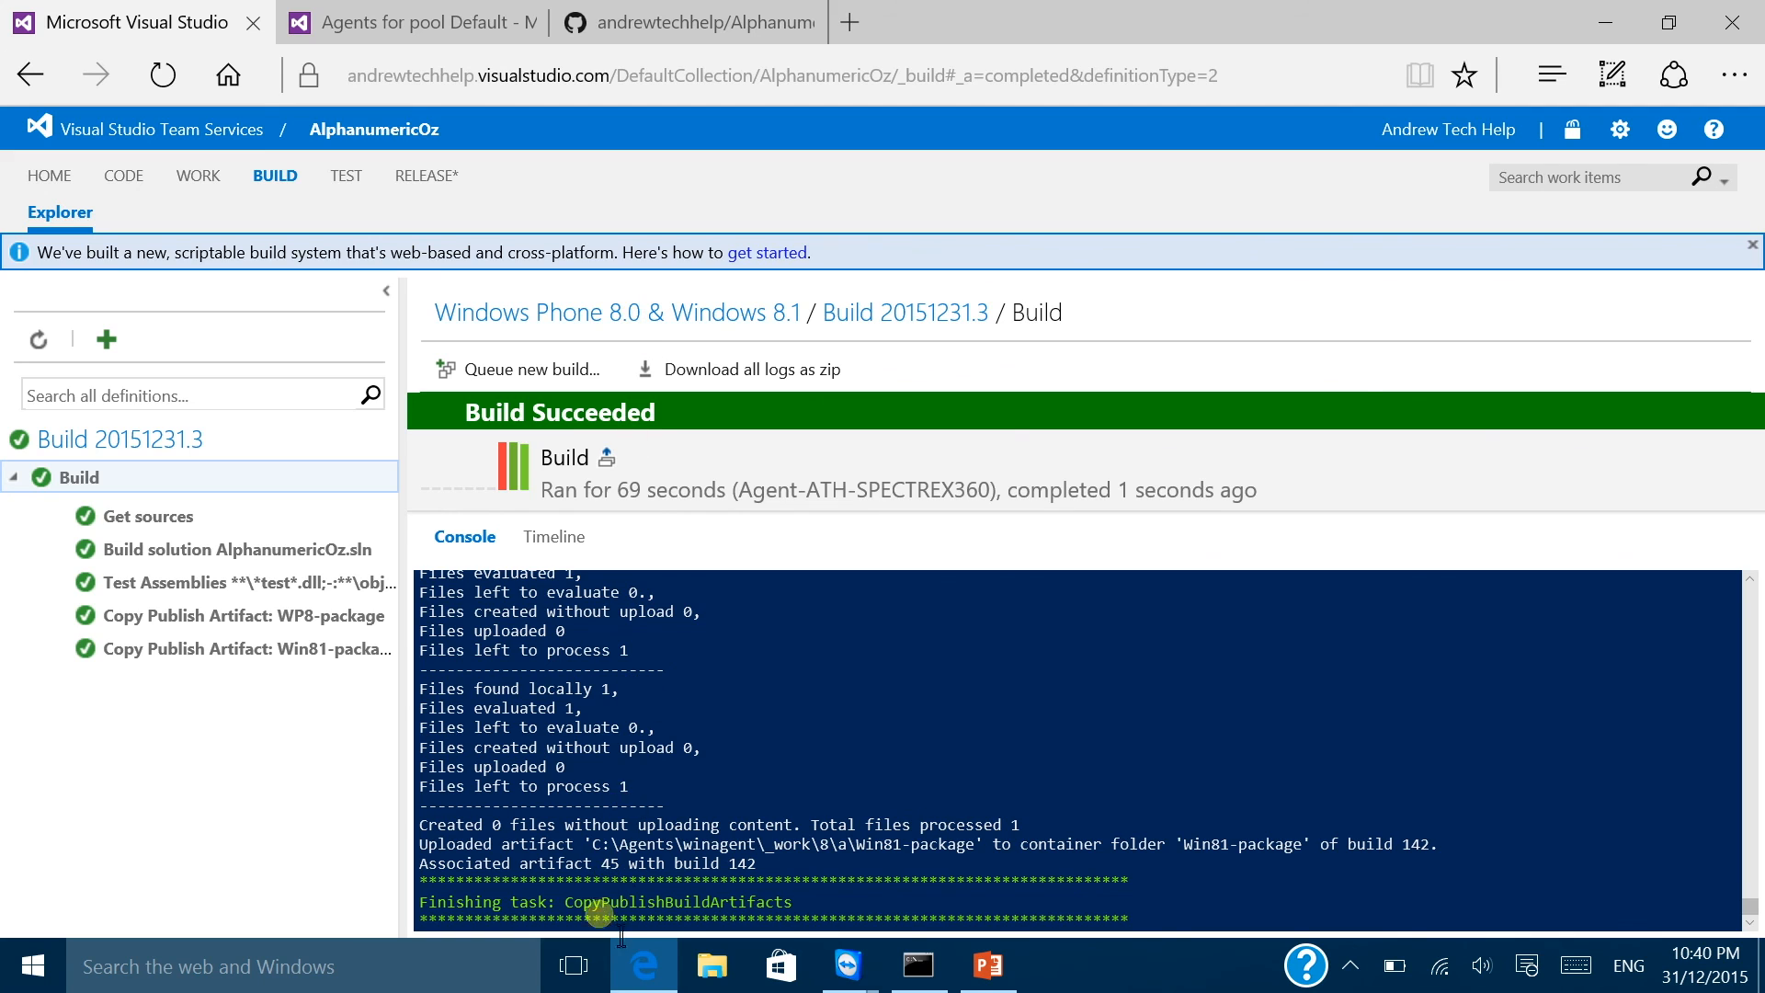
Step: Switch to Microsoft Test Manager on its own desktop and set the test plan's build filter to Windows Phone 8.0 & Windows 8.1
{"action": "left_click", "coordinate": [574, 966]}
{"action": "left_click", "coordinate": [1195, 906]}
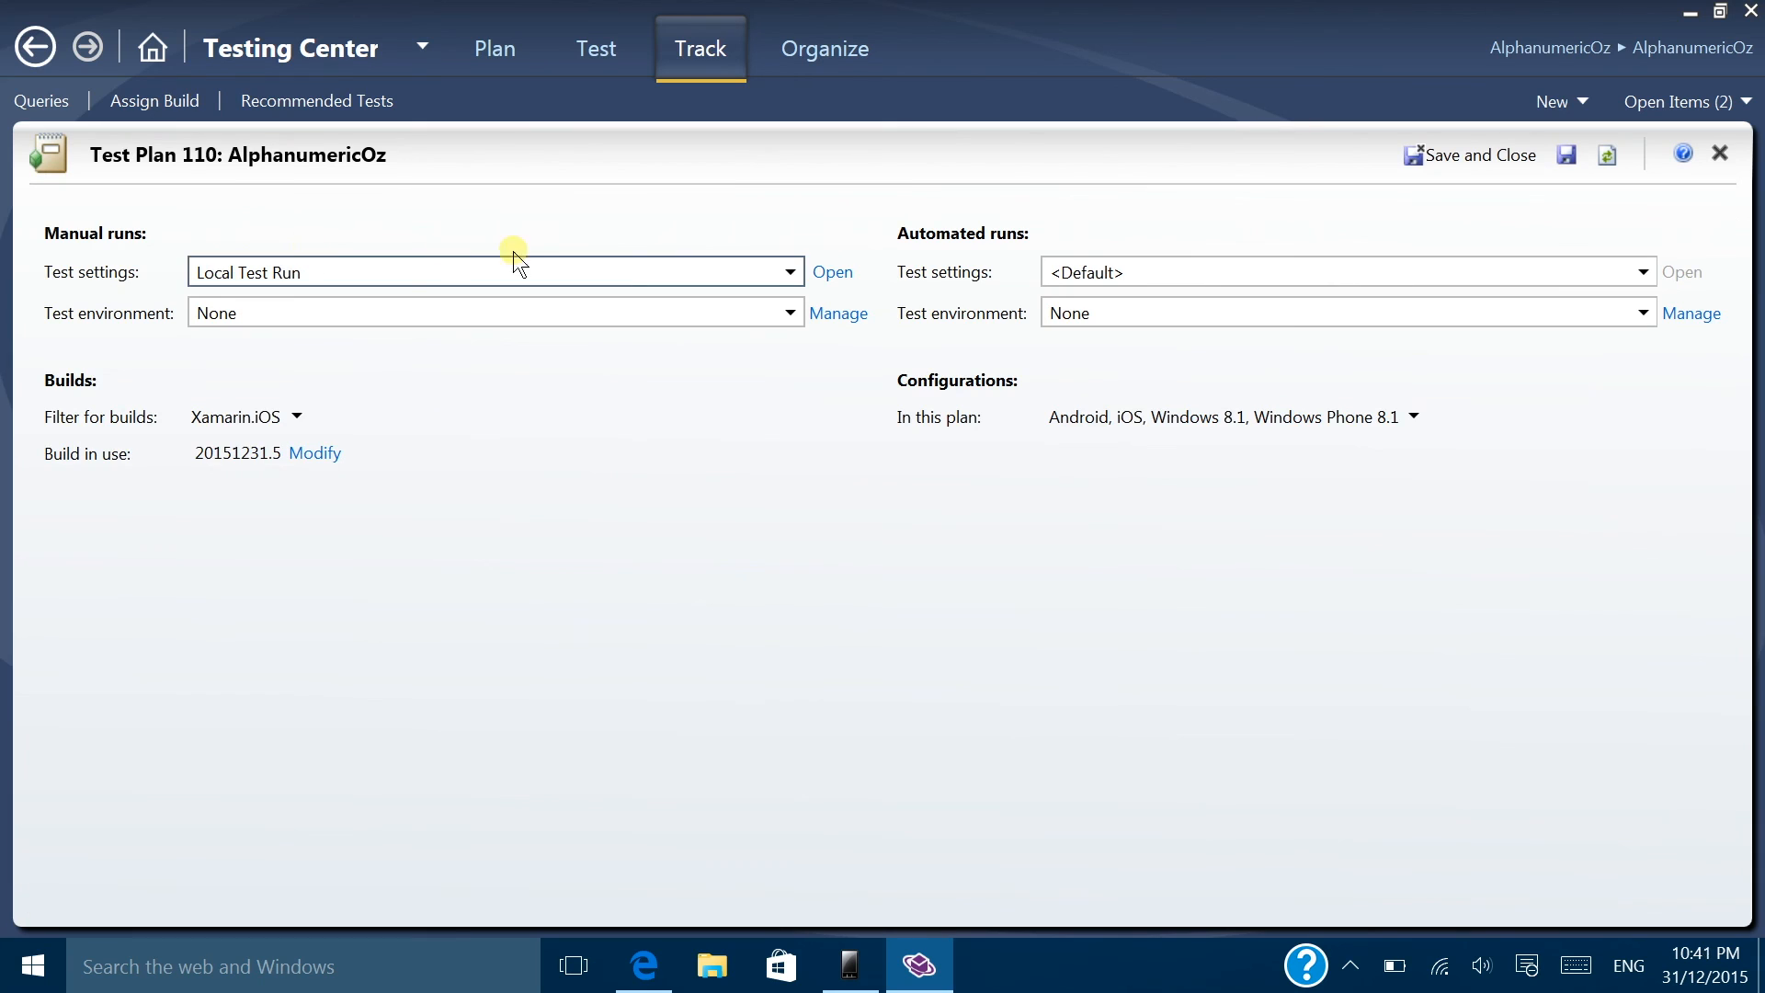
{"action": "left_click", "coordinate": [299, 418]}
{"action": "left_click", "coordinate": [300, 500]}
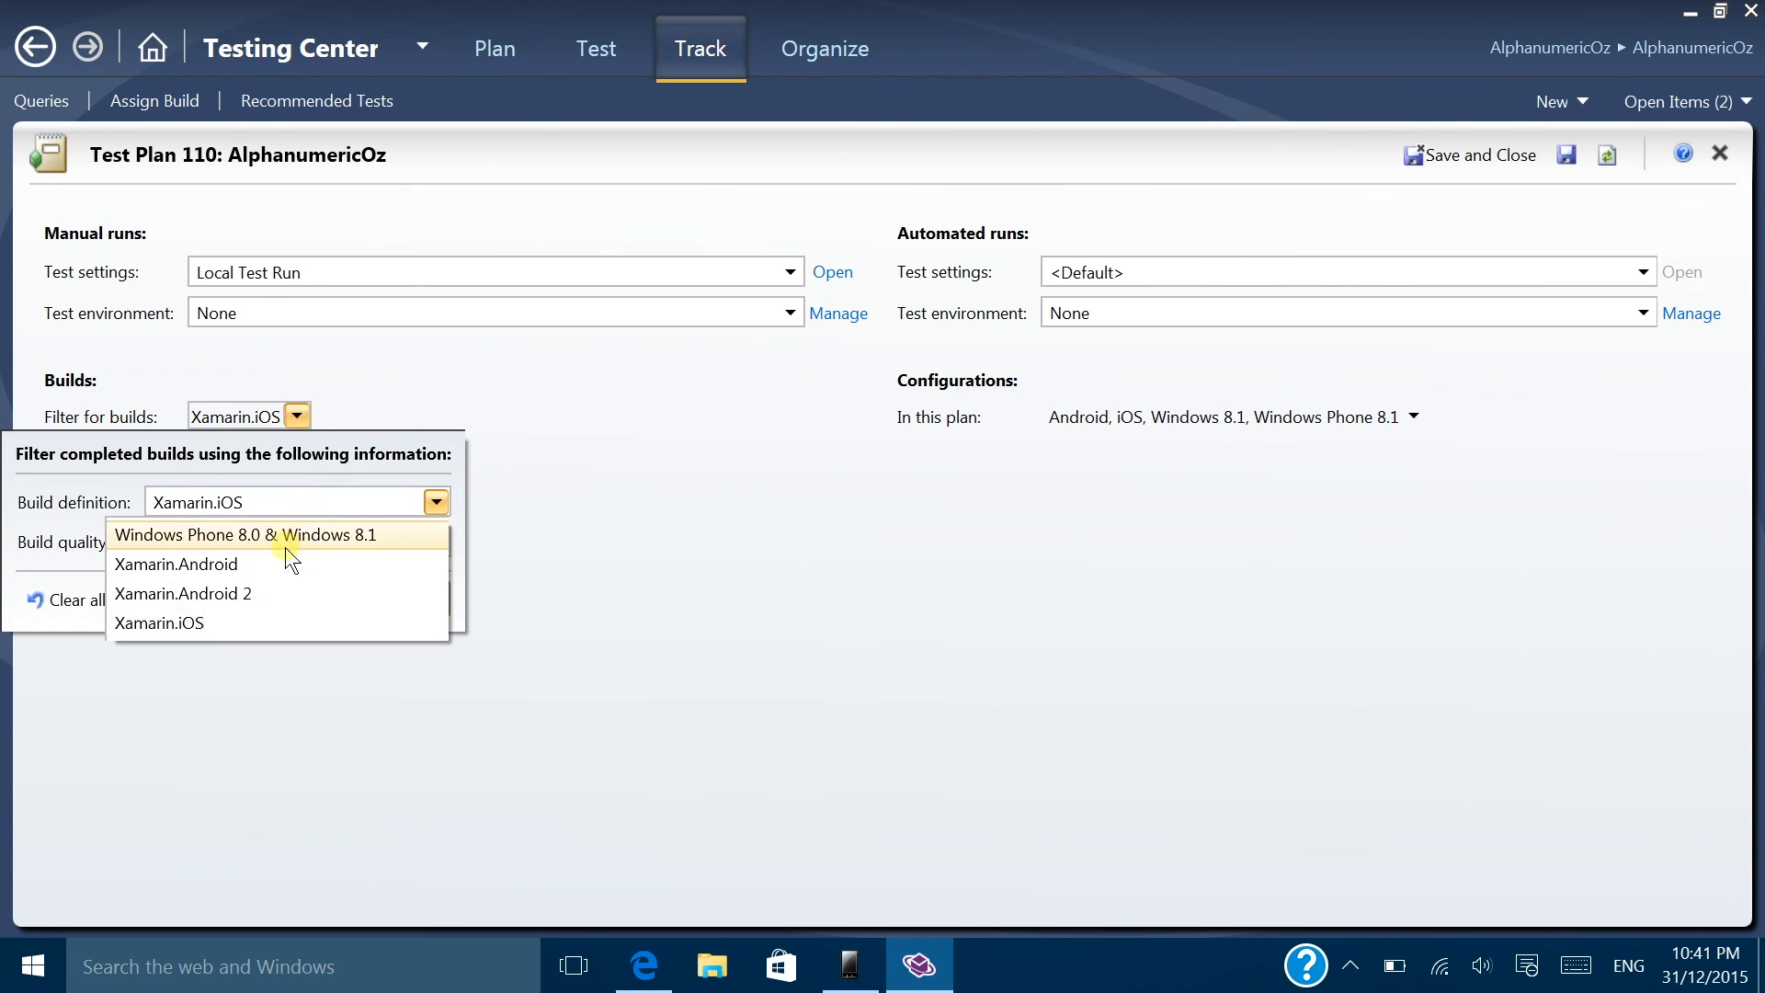
{"action": "left_click", "coordinate": [296, 536]}
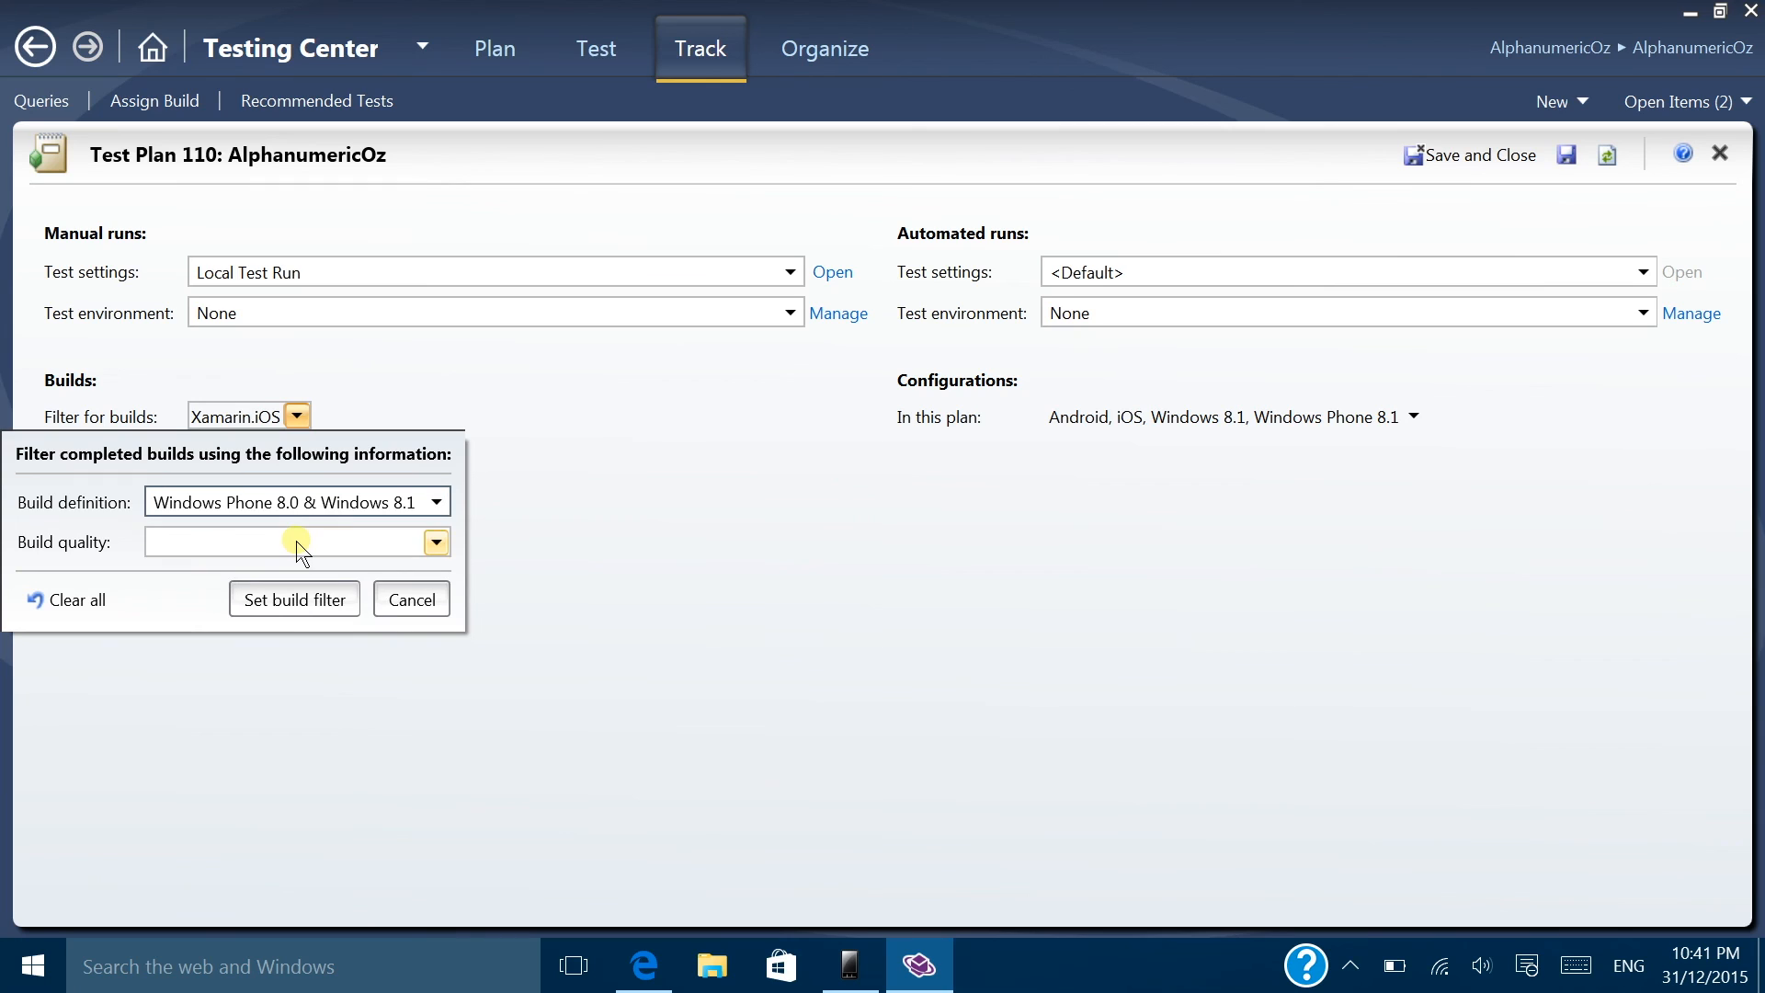
{"action": "left_click", "coordinate": [328, 600]}
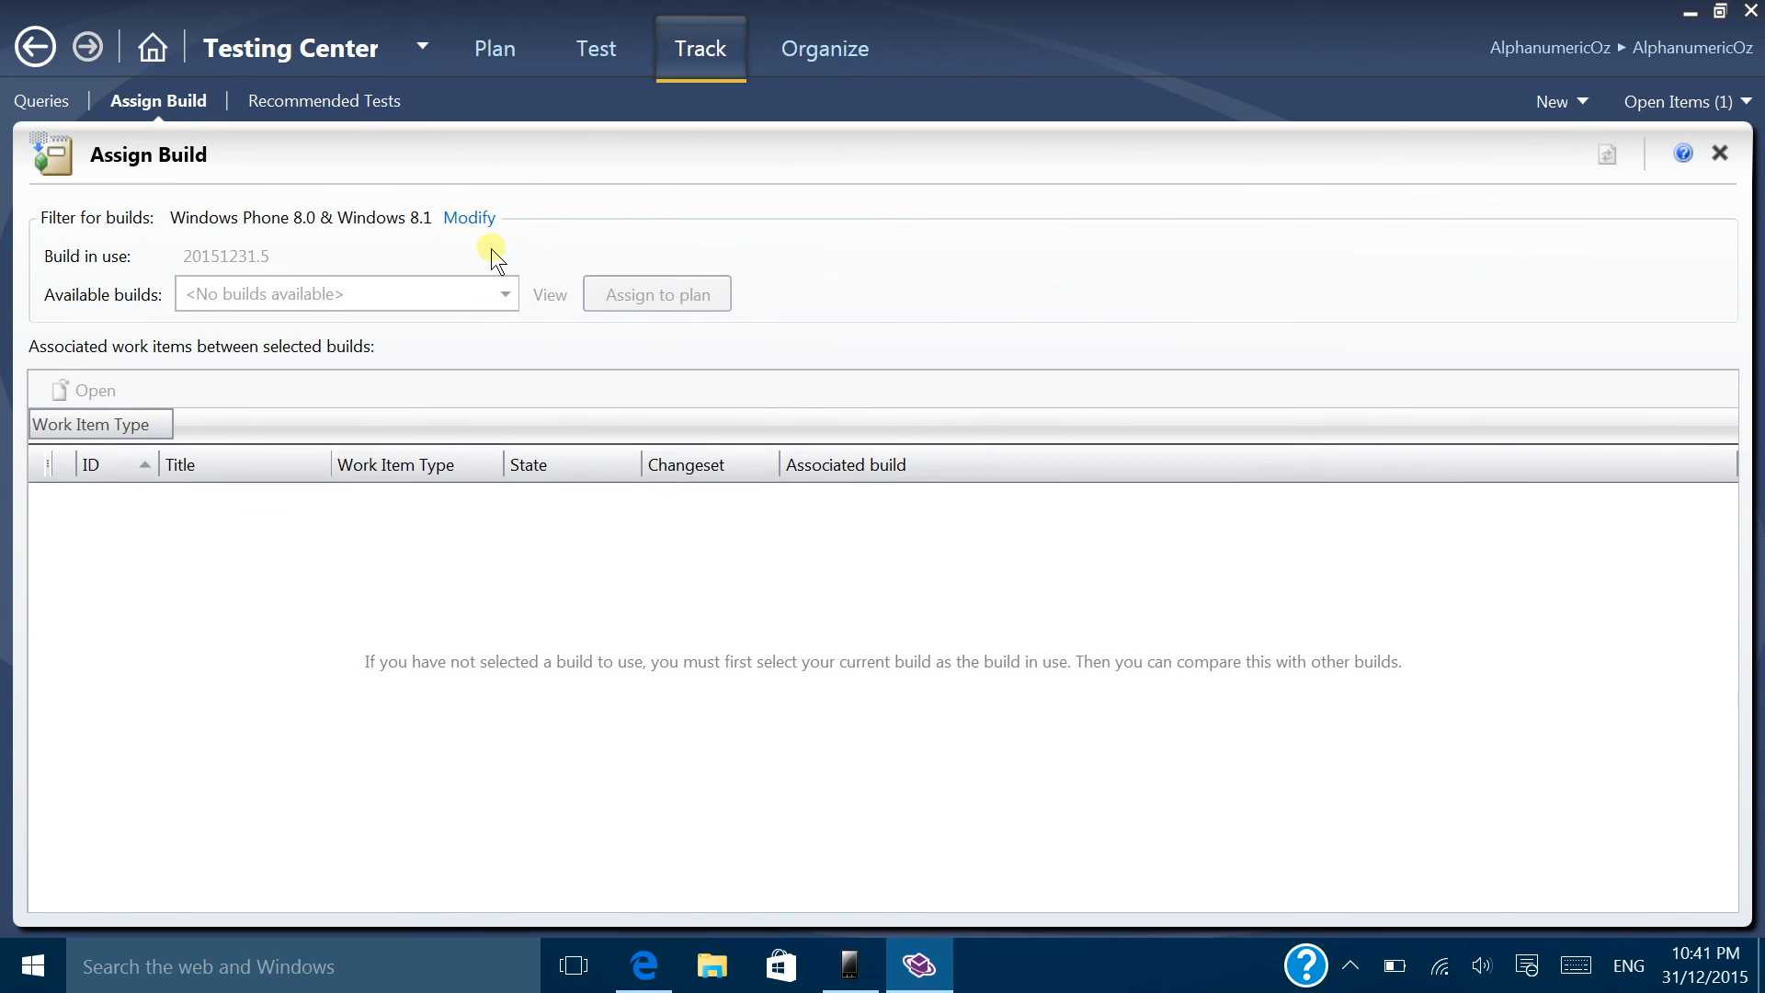
Step: Assign the available build 20151231.3 to the test plan
{"action": "left_click", "coordinate": [498, 302]}
{"action": "left_click", "coordinate": [503, 294]}
{"action": "left_click", "coordinate": [690, 299]}
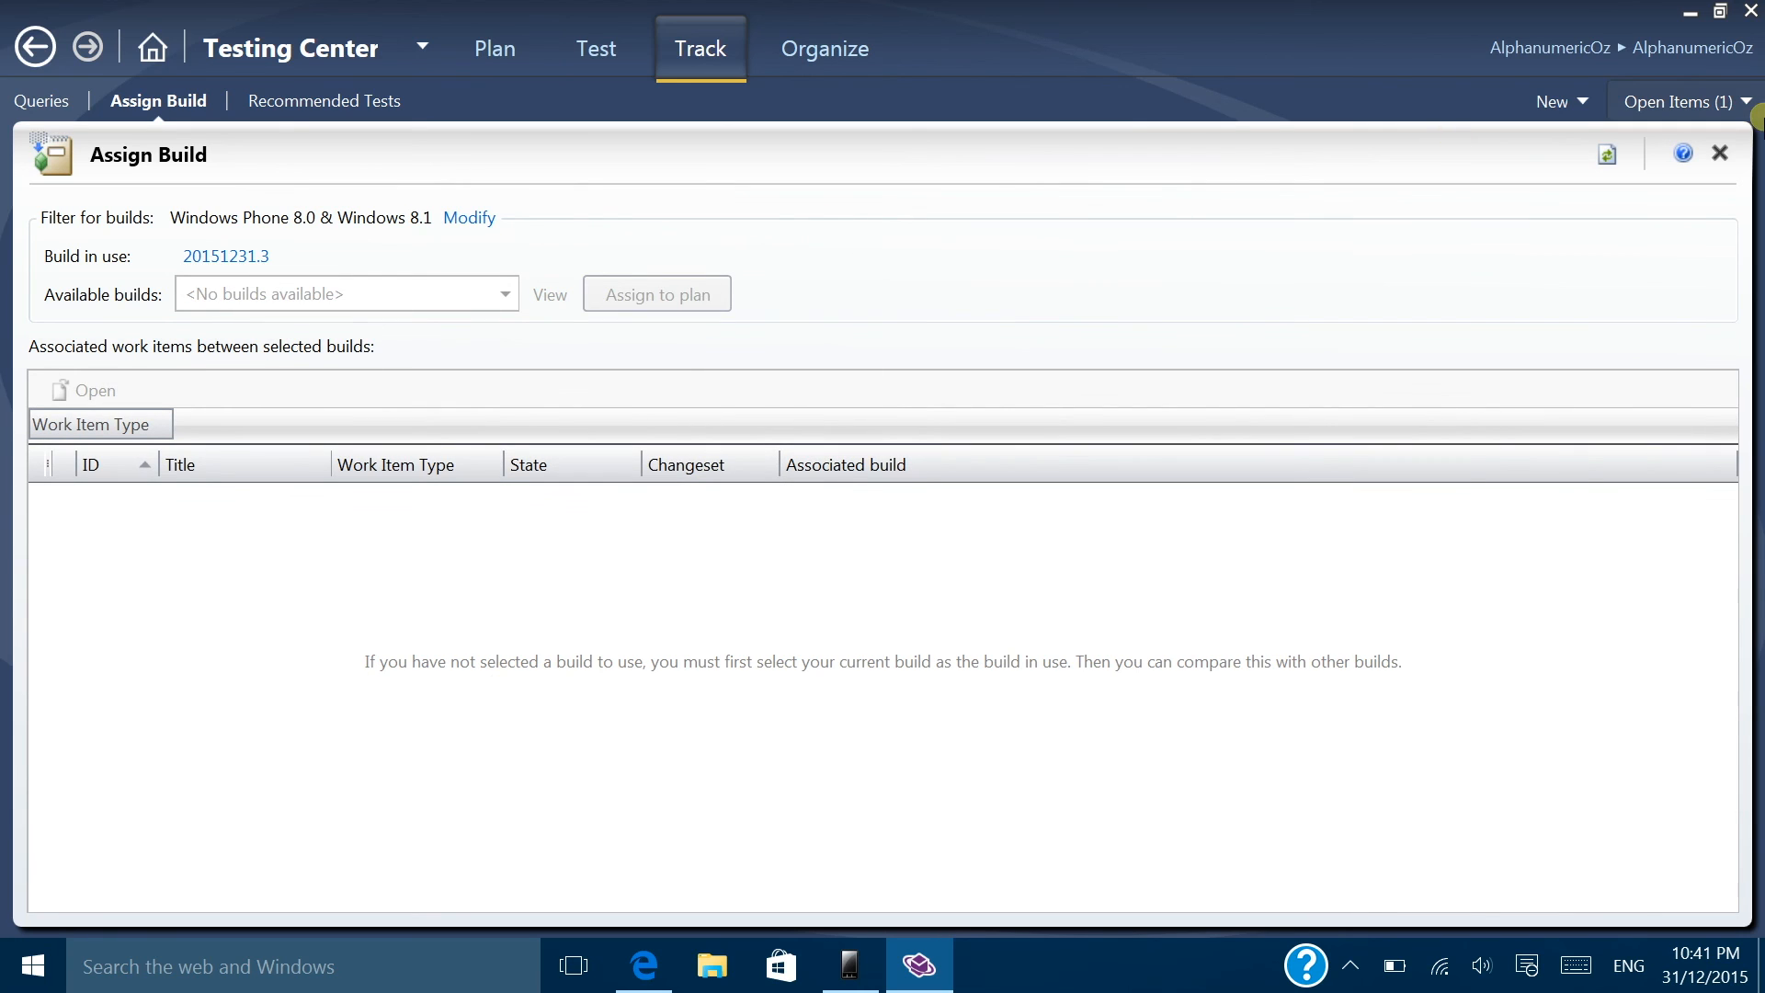
Step: Examine the work items related to build 20151231.3 in Recommended Tests, comparing it with previous build 20151231.2
{"action": "left_click", "coordinate": [323, 101]}
{"action": "left_click", "coordinate": [1622, 355]}
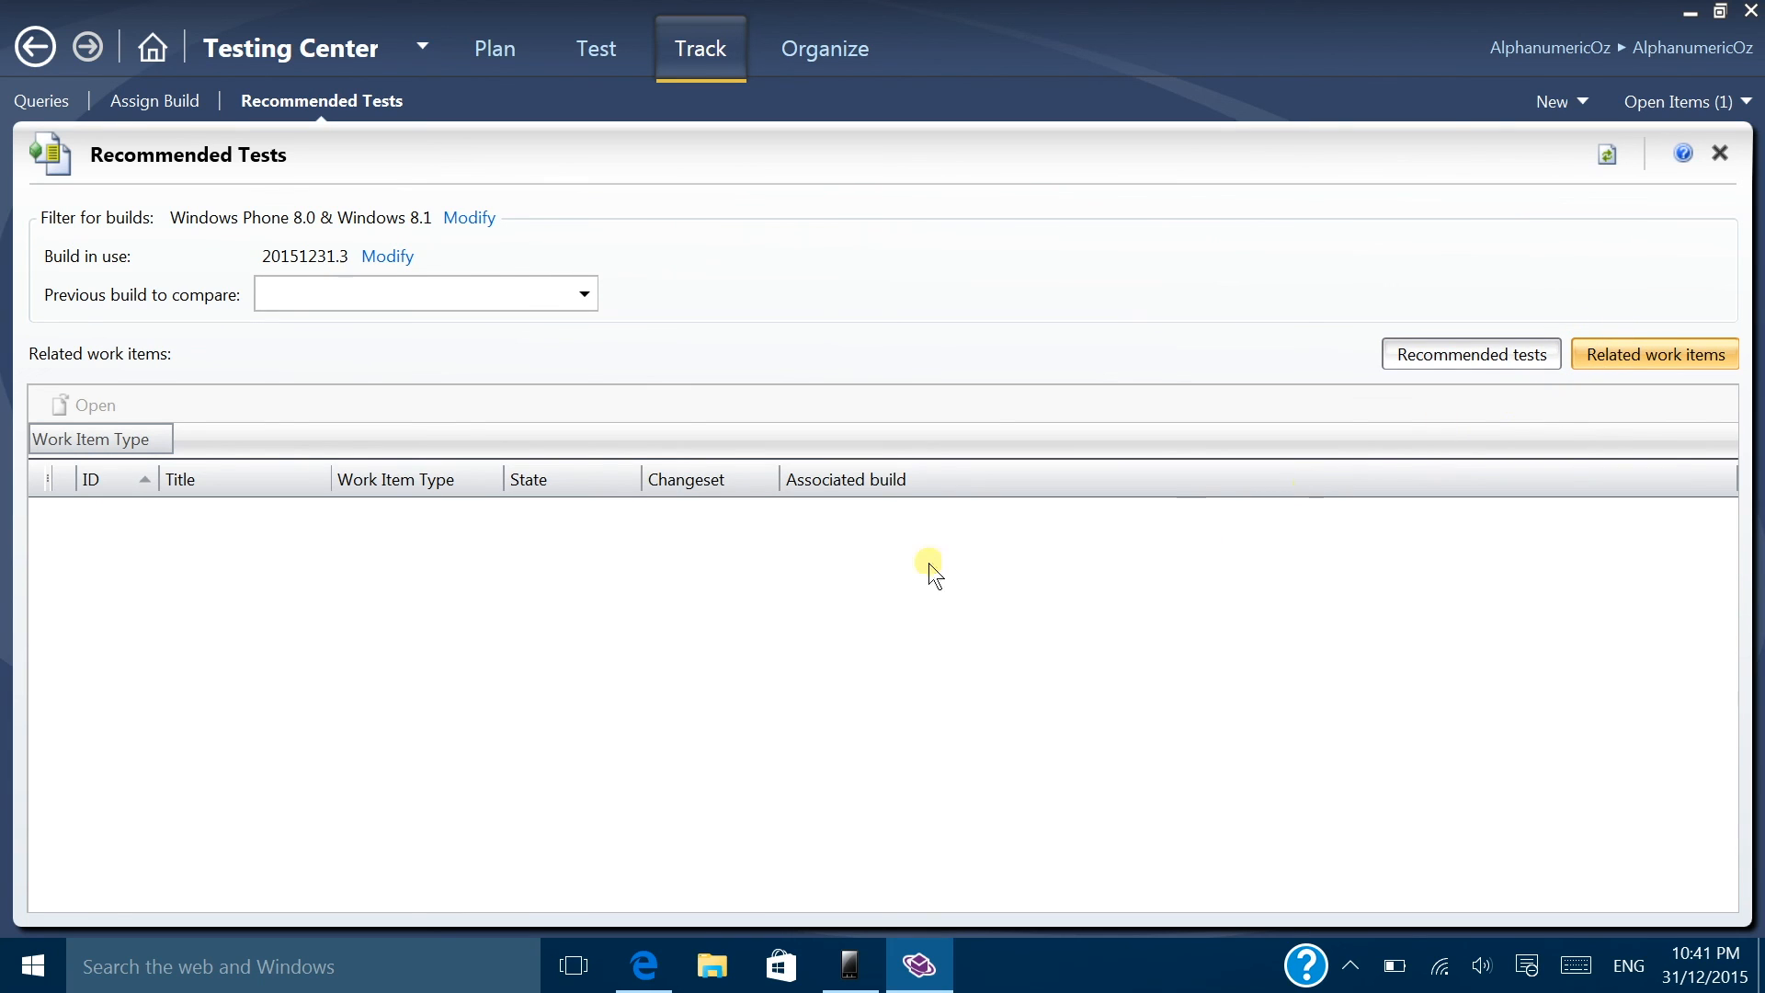
{"action": "left_click", "coordinate": [548, 294]}
{"action": "left_click", "coordinate": [533, 328]}
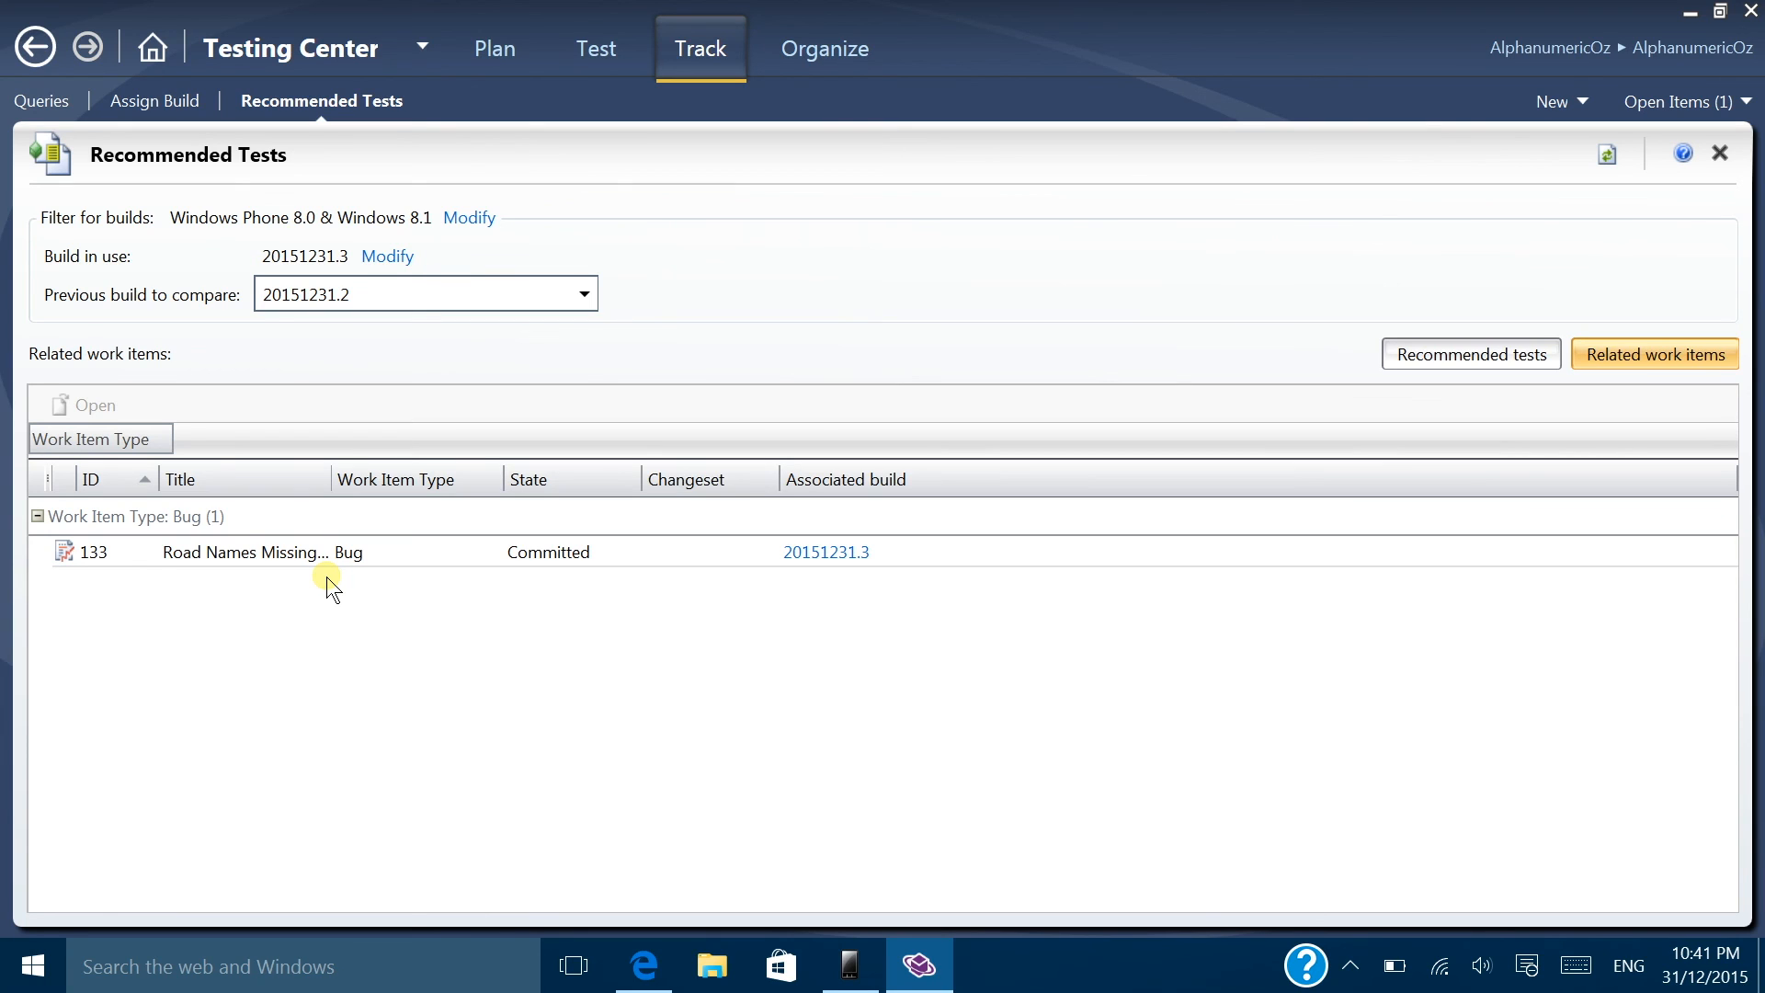
{"action": "left_click", "coordinate": [496, 563]}
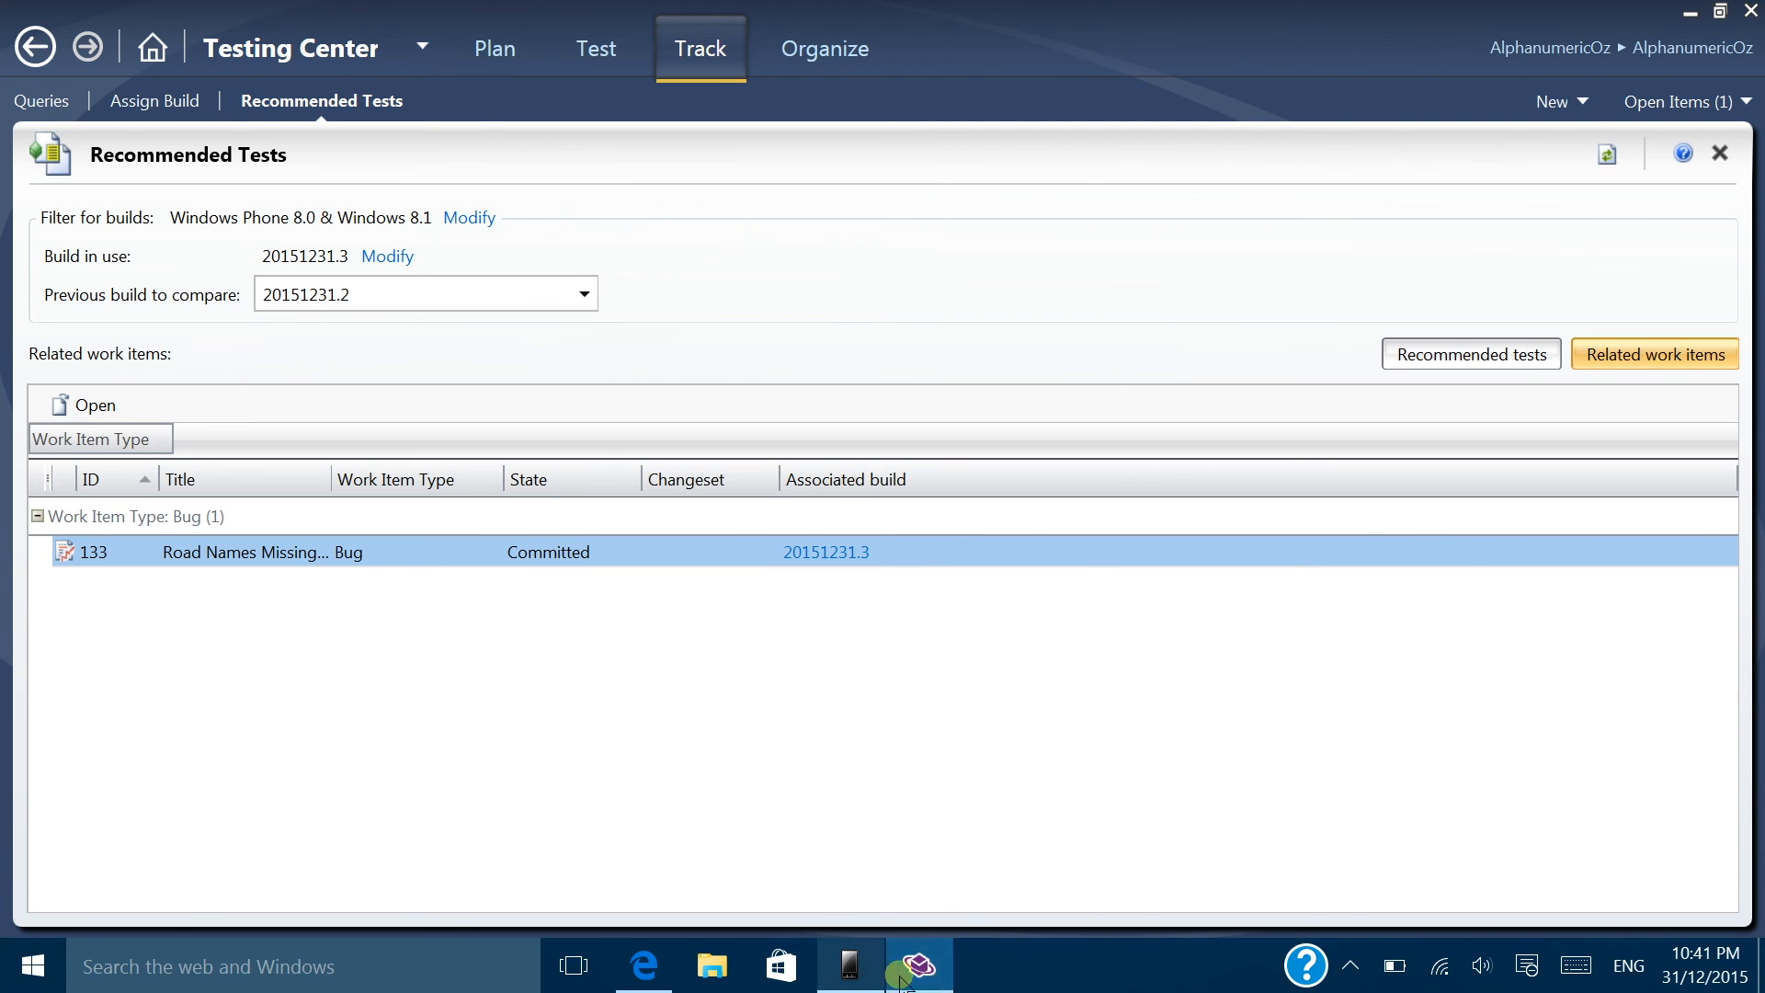
Step: Run test case 117 for the Windows 8.1 configuration in Test Runner
{"action": "left_click", "coordinate": [596, 49]}
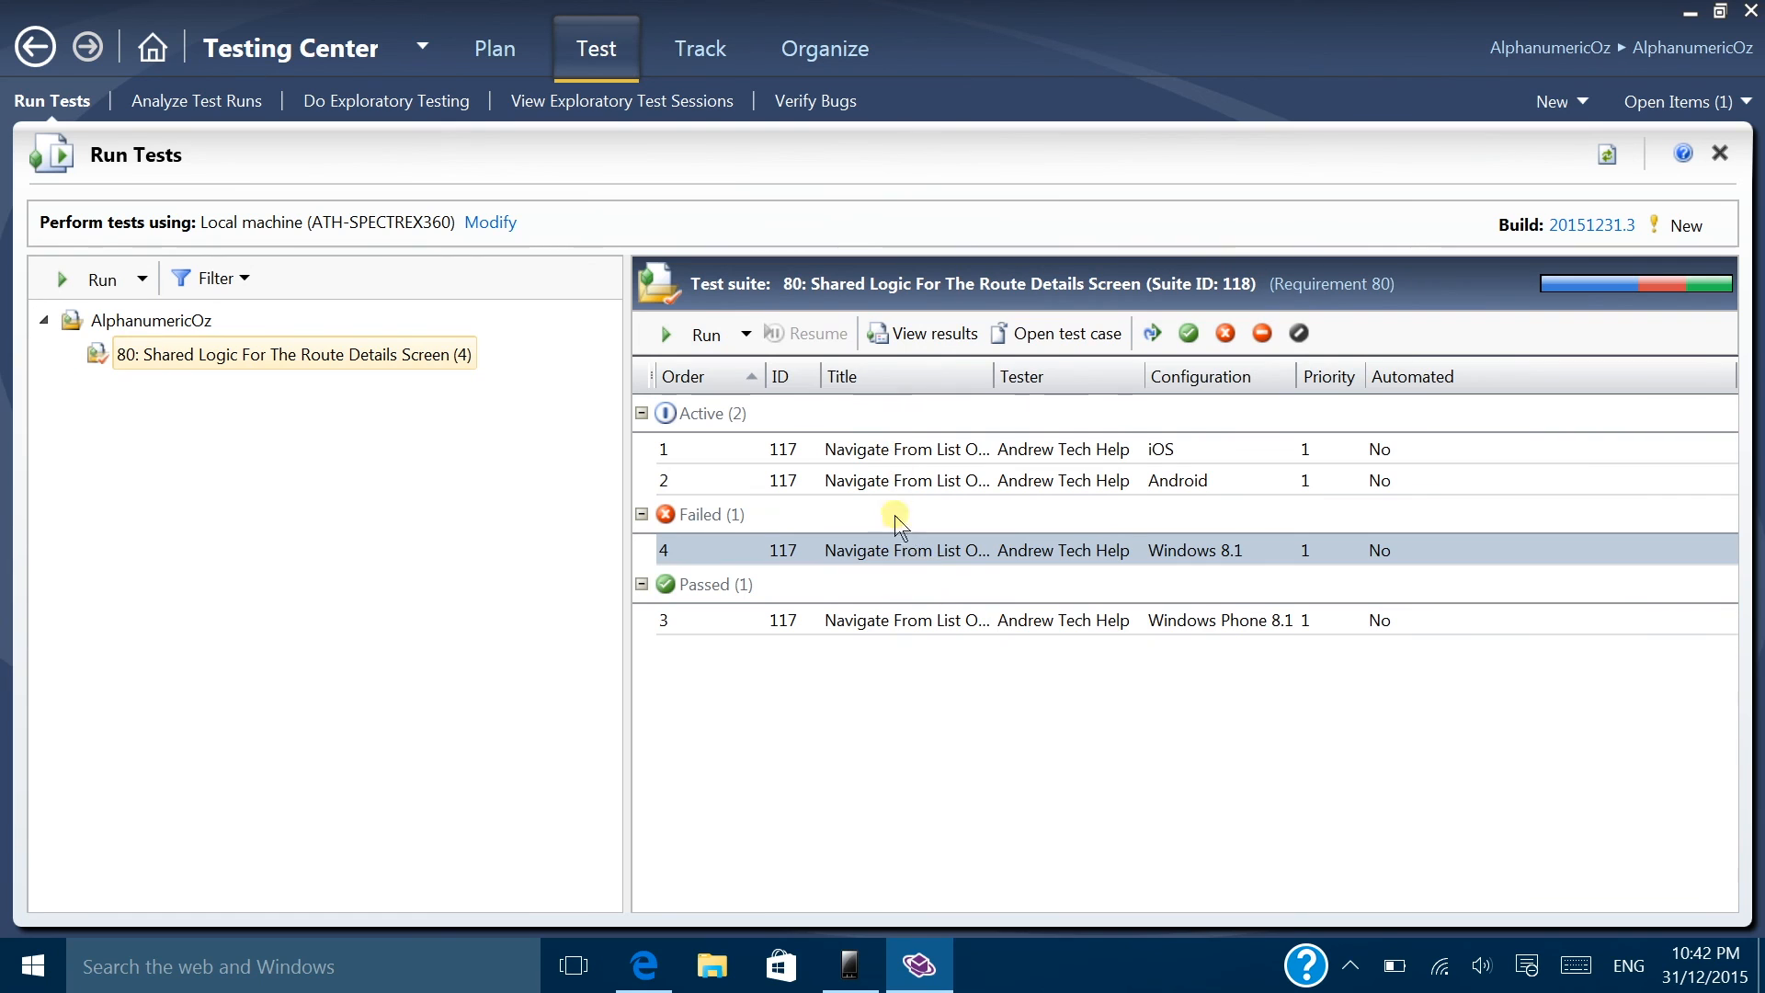
{"action": "left_click", "coordinate": [703, 349]}
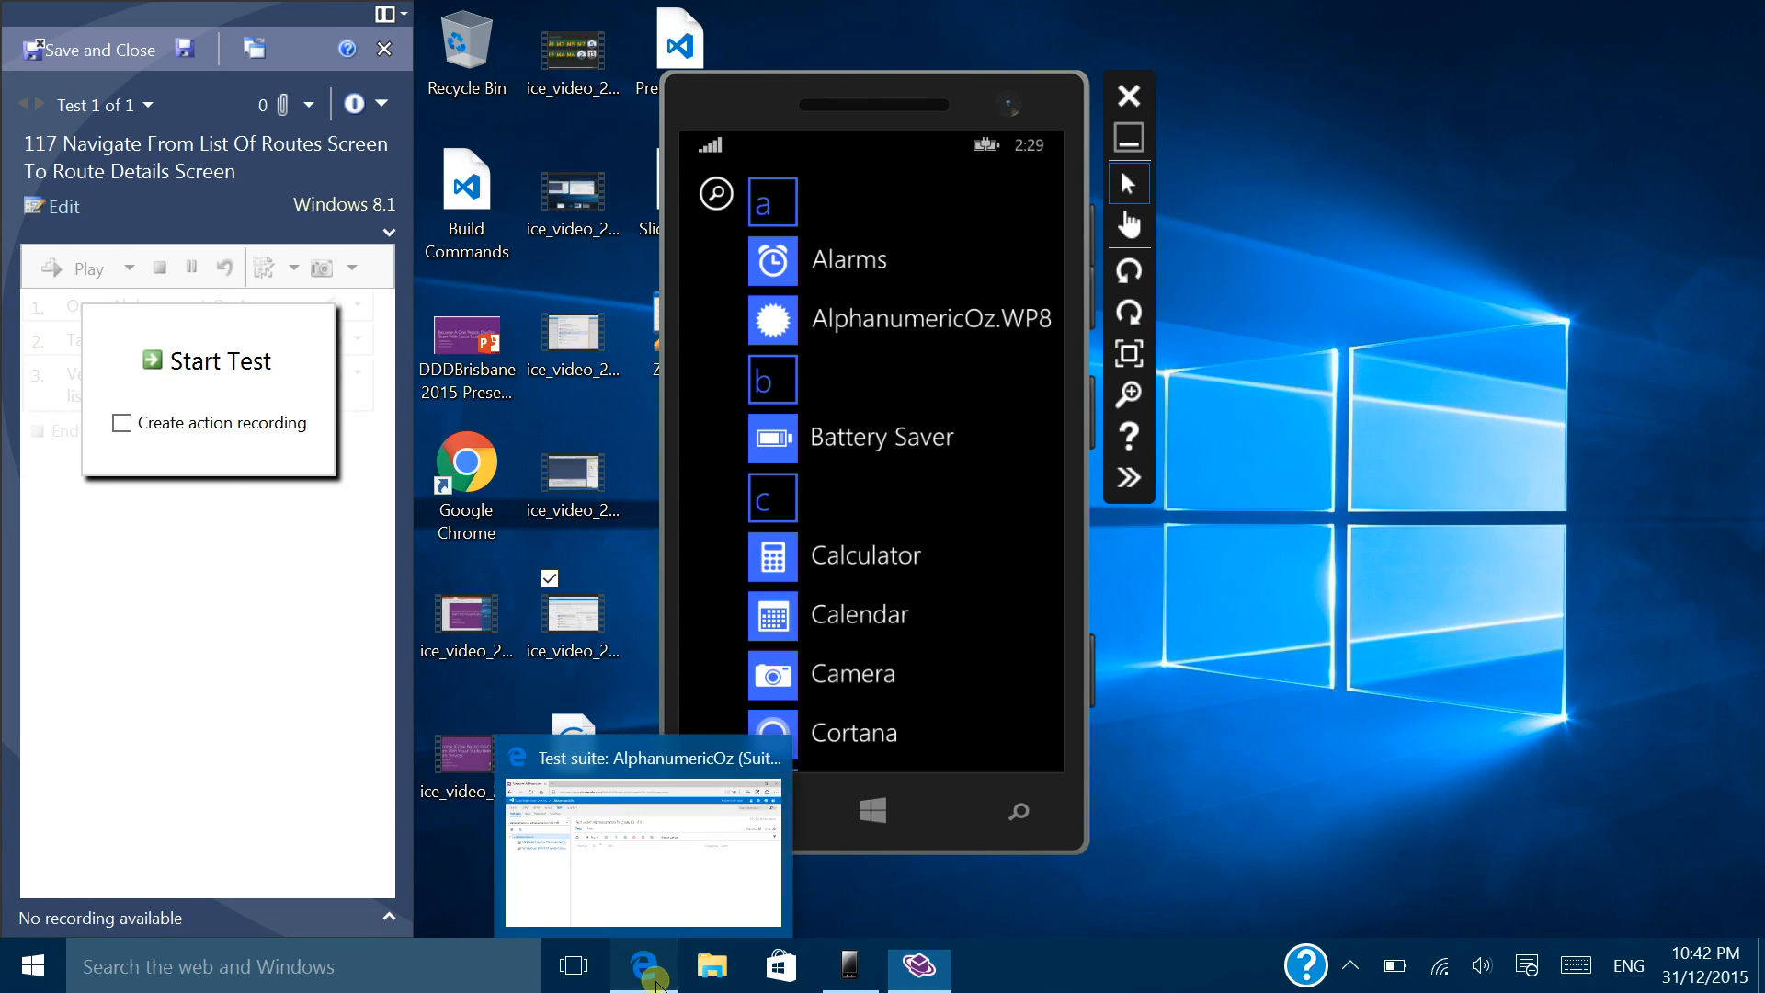
Step: Switch to Visual Studio on Desktop 3 and launch the AlphanumericOz.Win81 app on the local machine
{"action": "left_click", "coordinate": [655, 974]}
{"action": "left_click", "coordinate": [575, 967]}
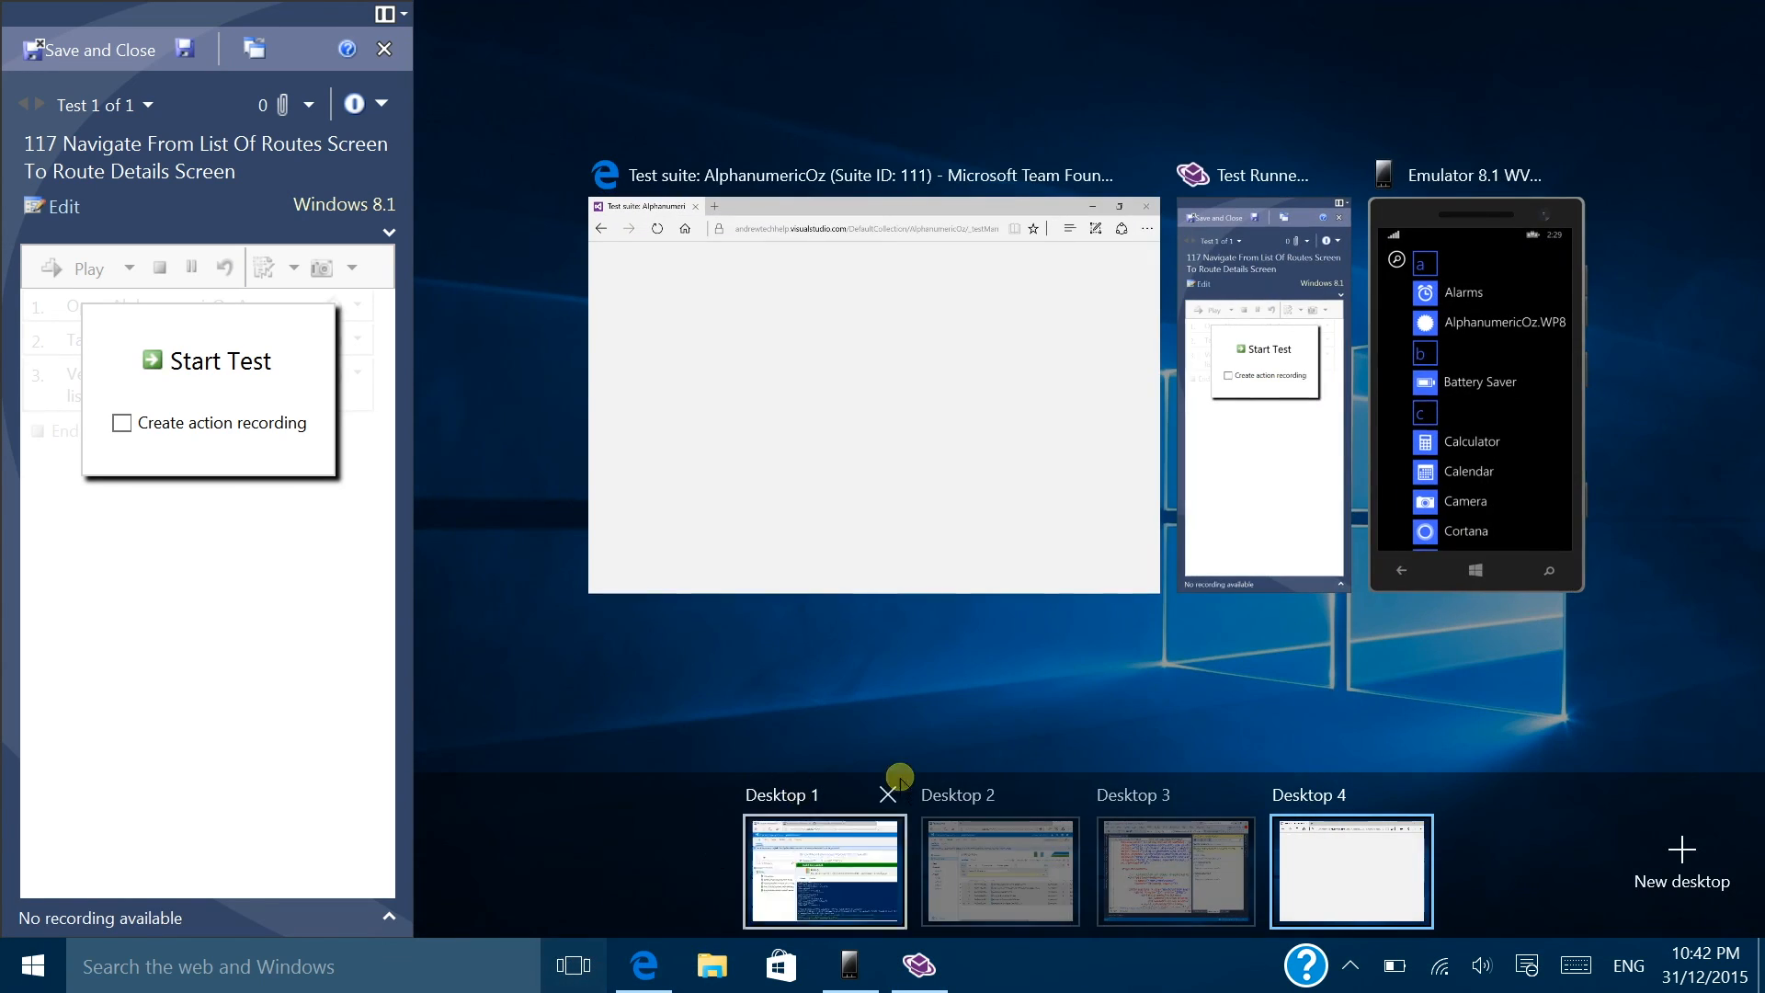
{"action": "left_click", "coordinate": [1177, 870]}
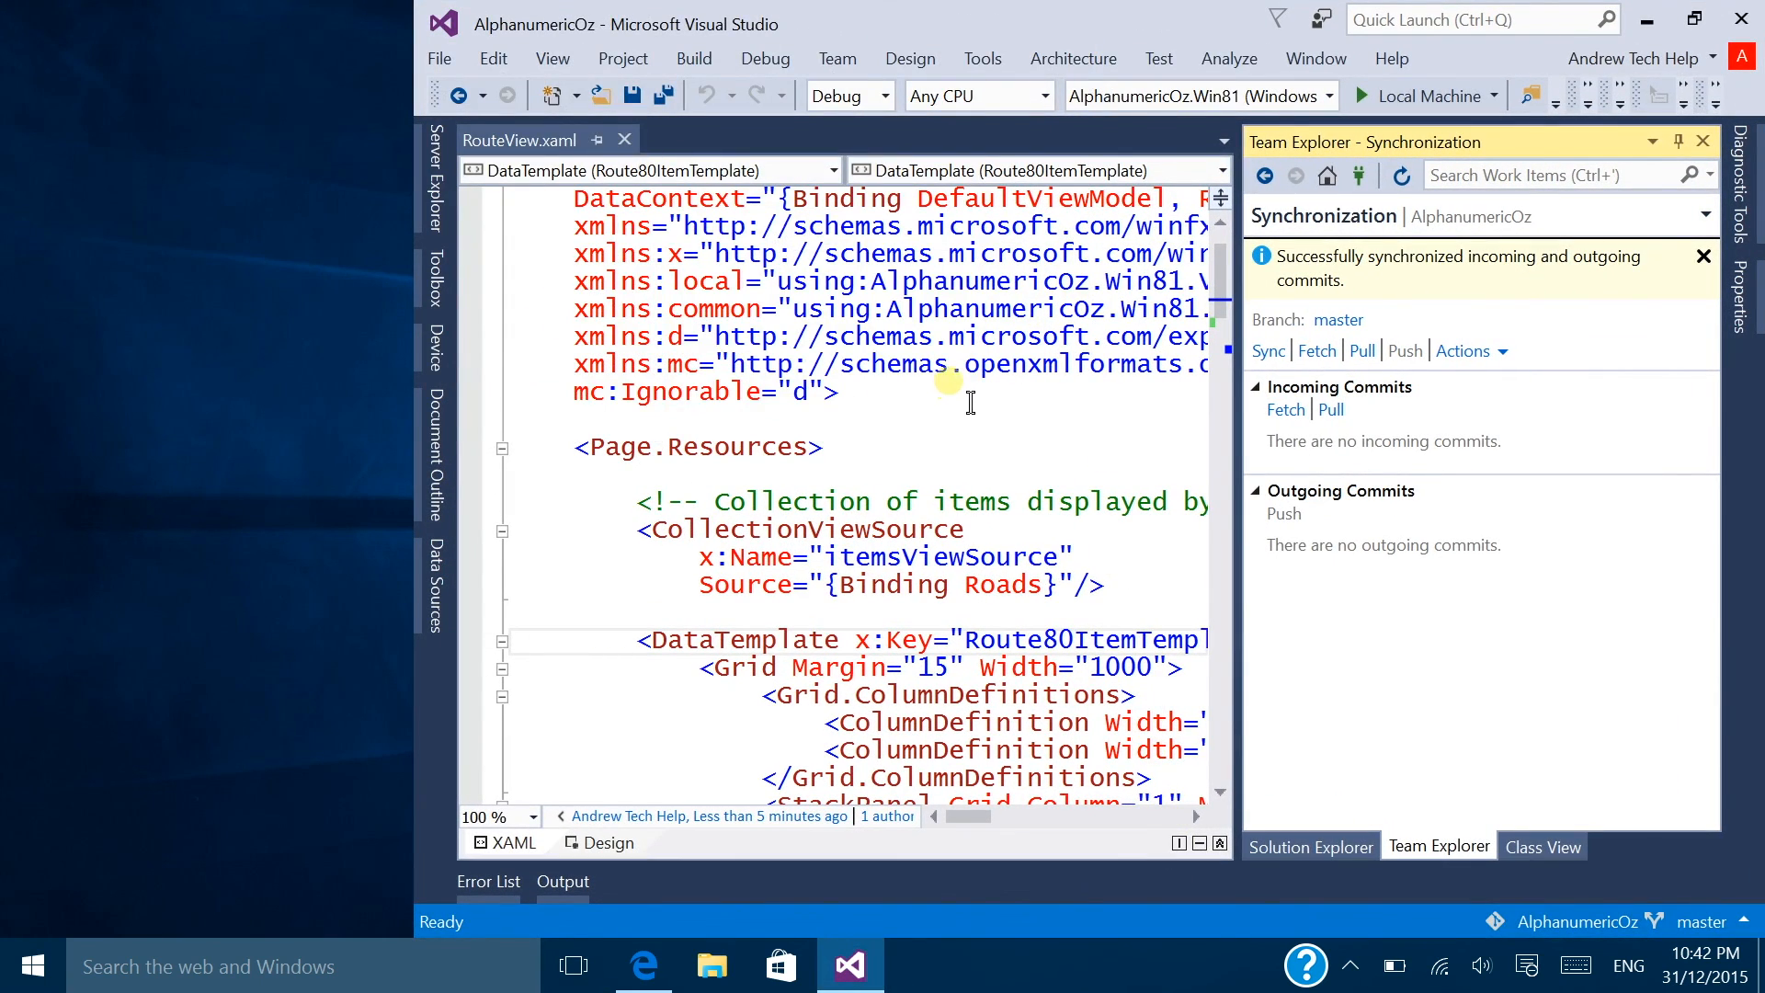
{"action": "left_click", "coordinate": [1423, 97]}
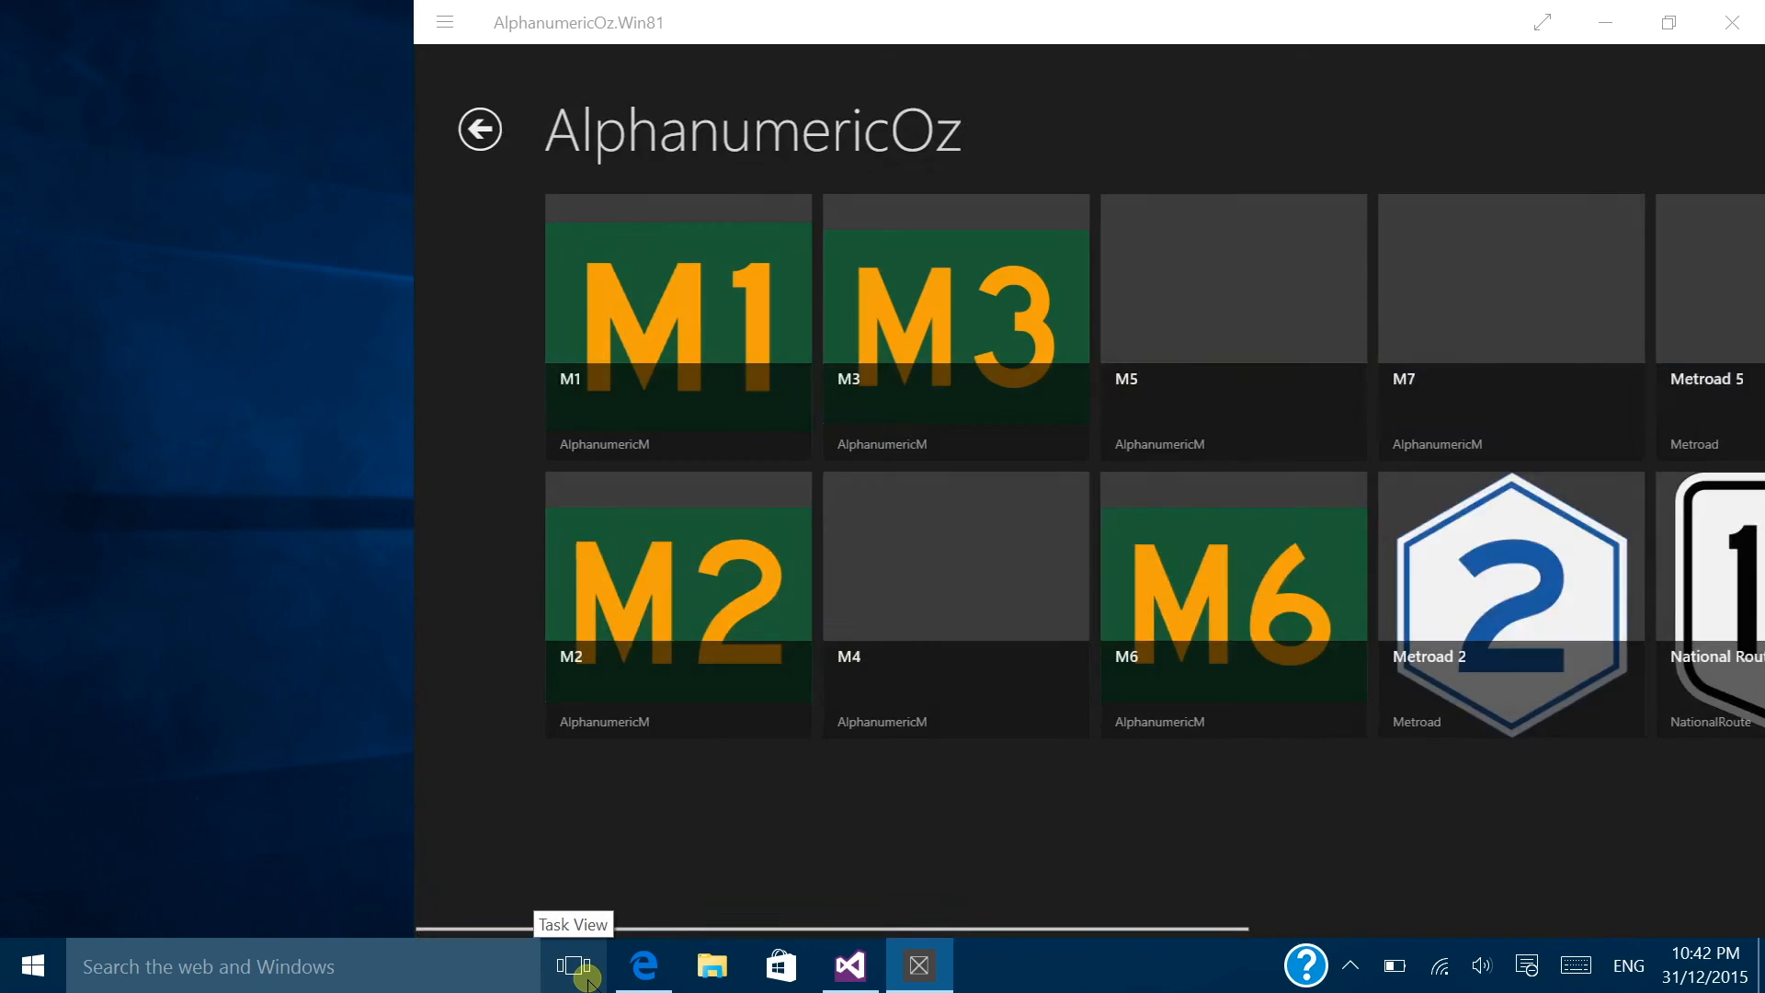
Step: Move the running AlphanumericOz.Win81 window to Desktop 4 and switch to that desktop
{"action": "left_click", "coordinate": [574, 965]}
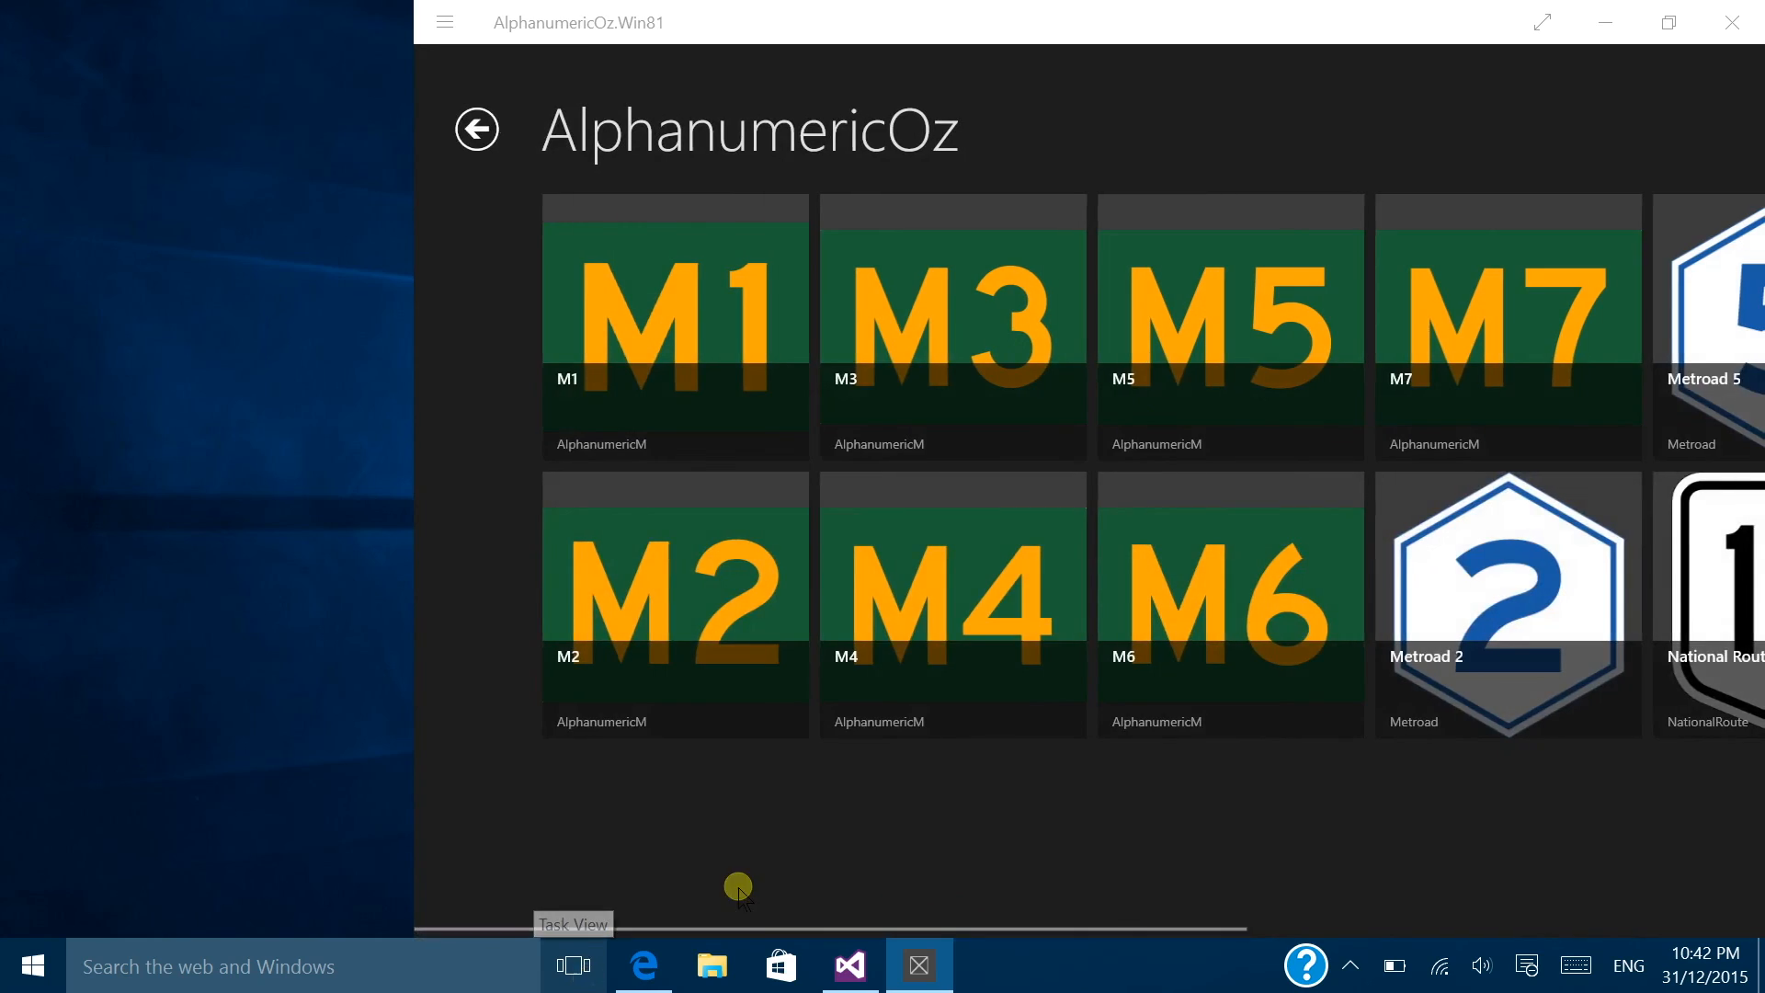
{"action": "left_click_drag", "start_coordinate": [712, 434], "coordinate": [1342, 864]}
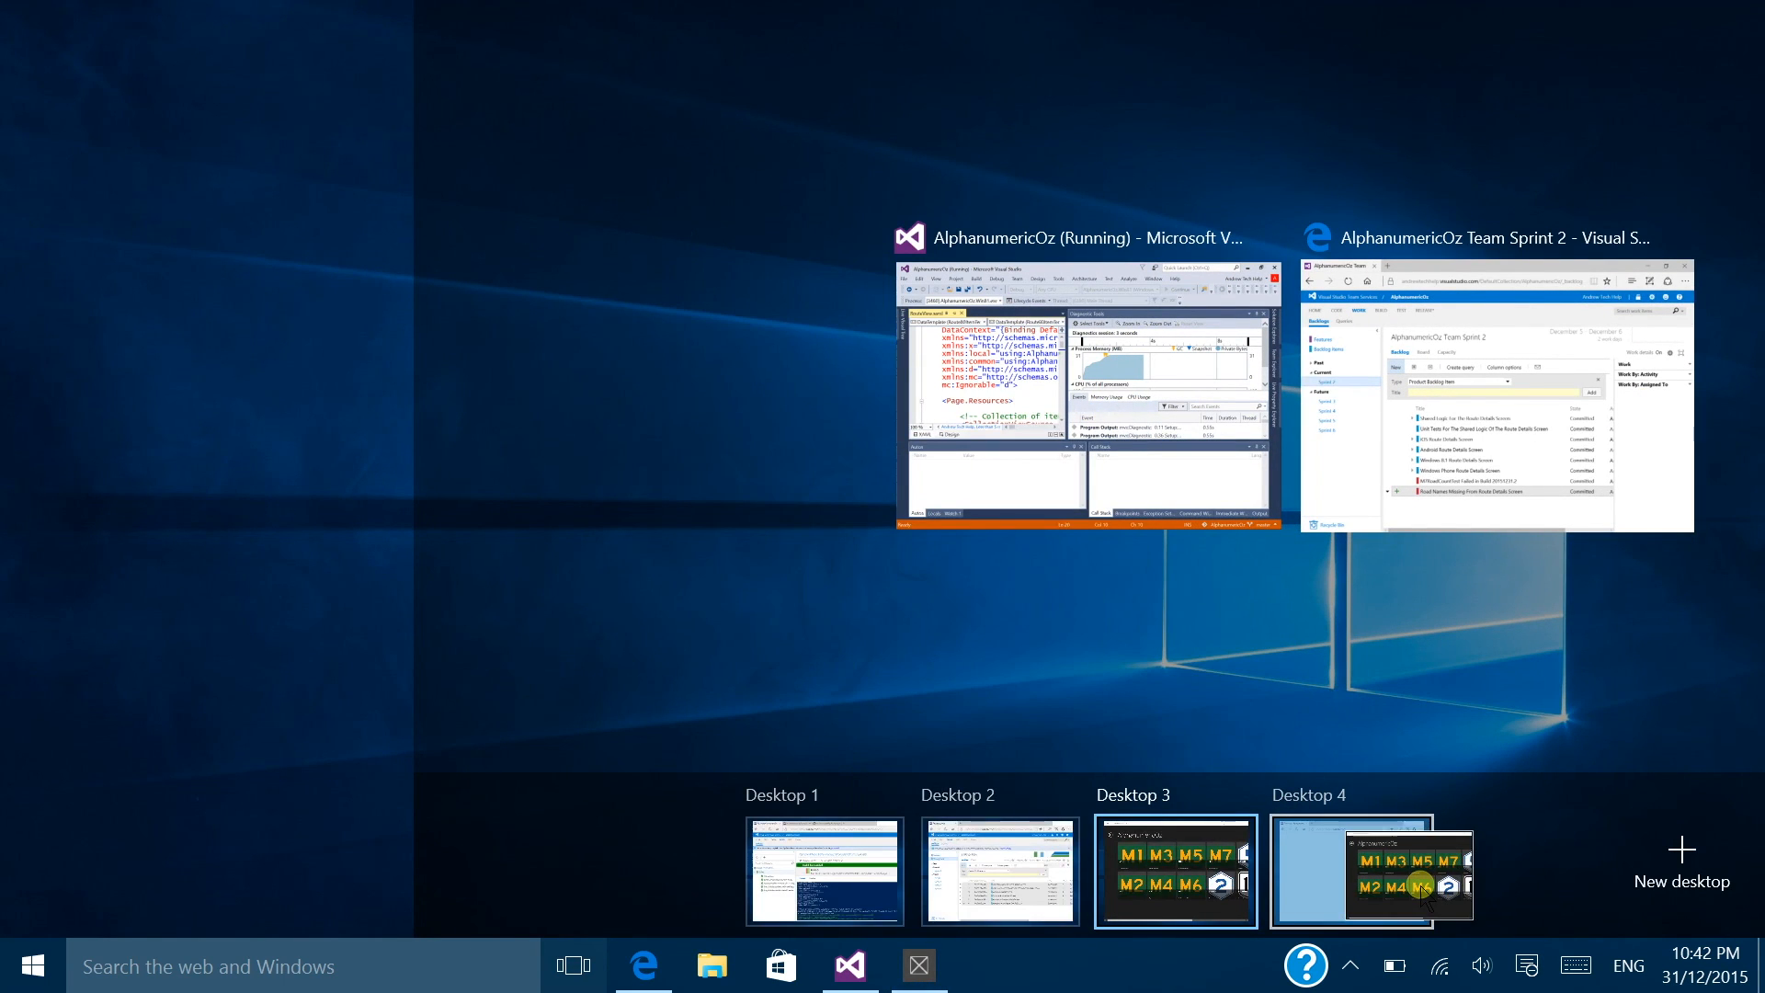
{"action": "left_click", "coordinate": [1337, 861]}
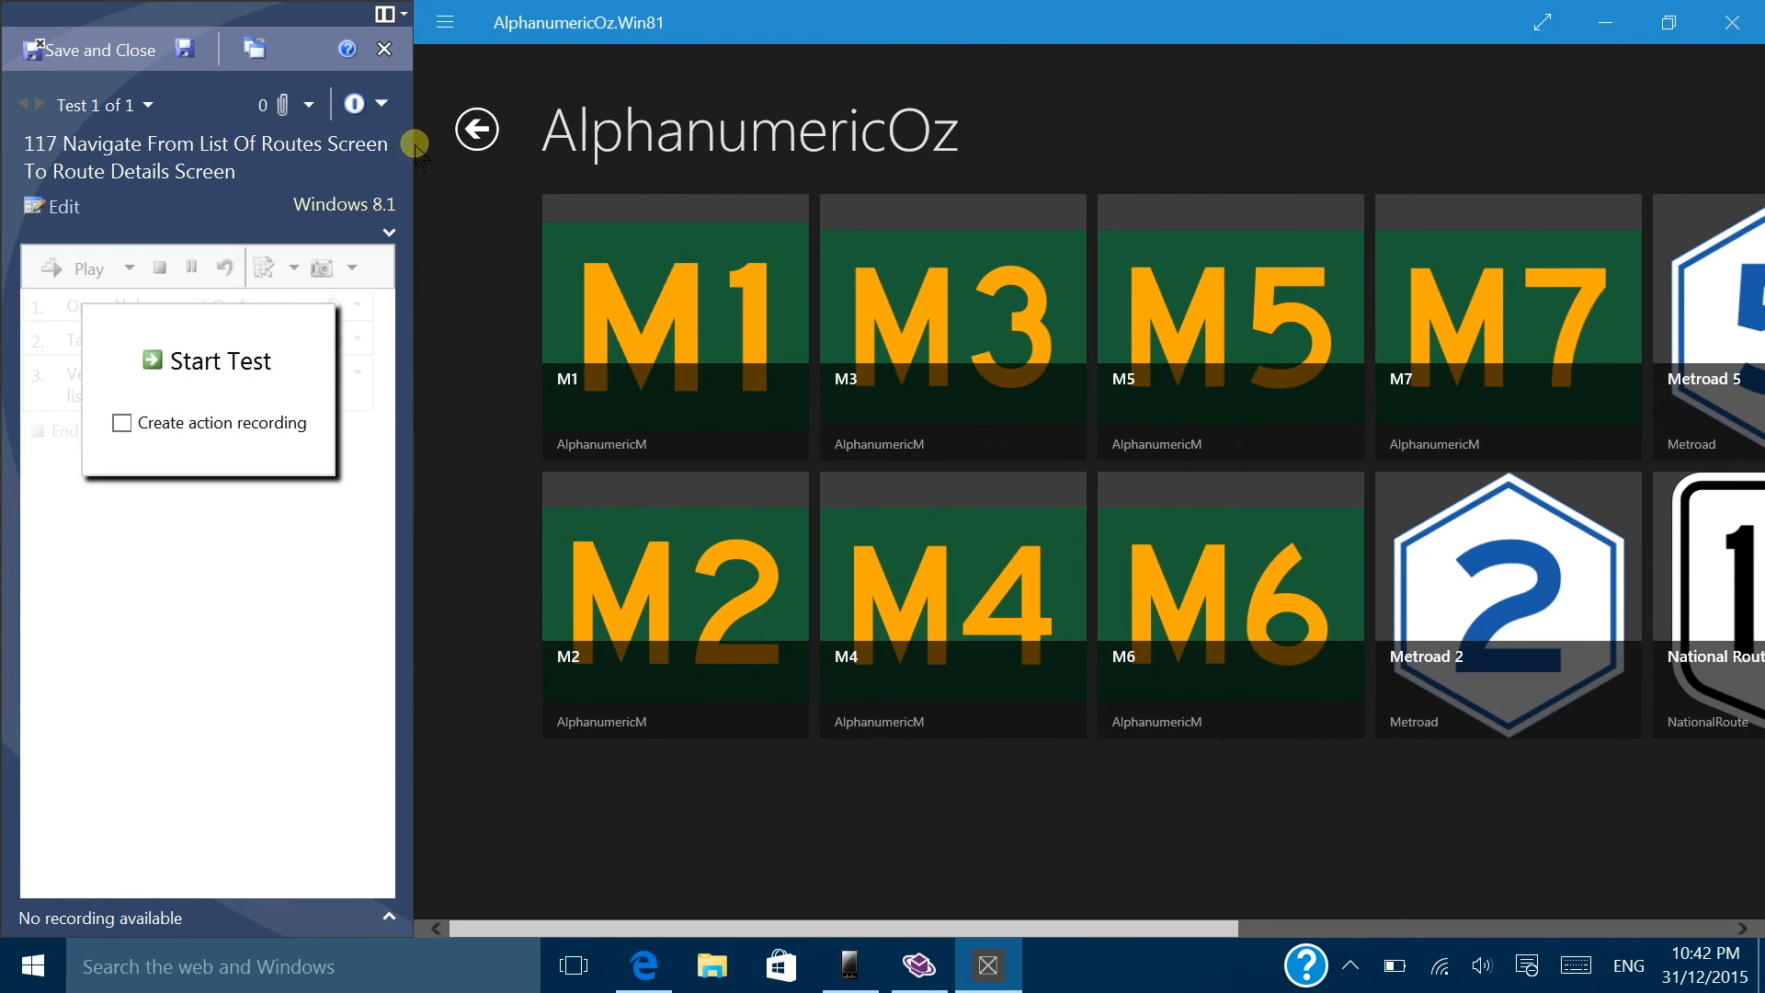
Step: Start the Windows 8.1 test, open the M1 route in the app, mark all three test steps as passed, and save and close
{"action": "left_click", "coordinate": [237, 381]}
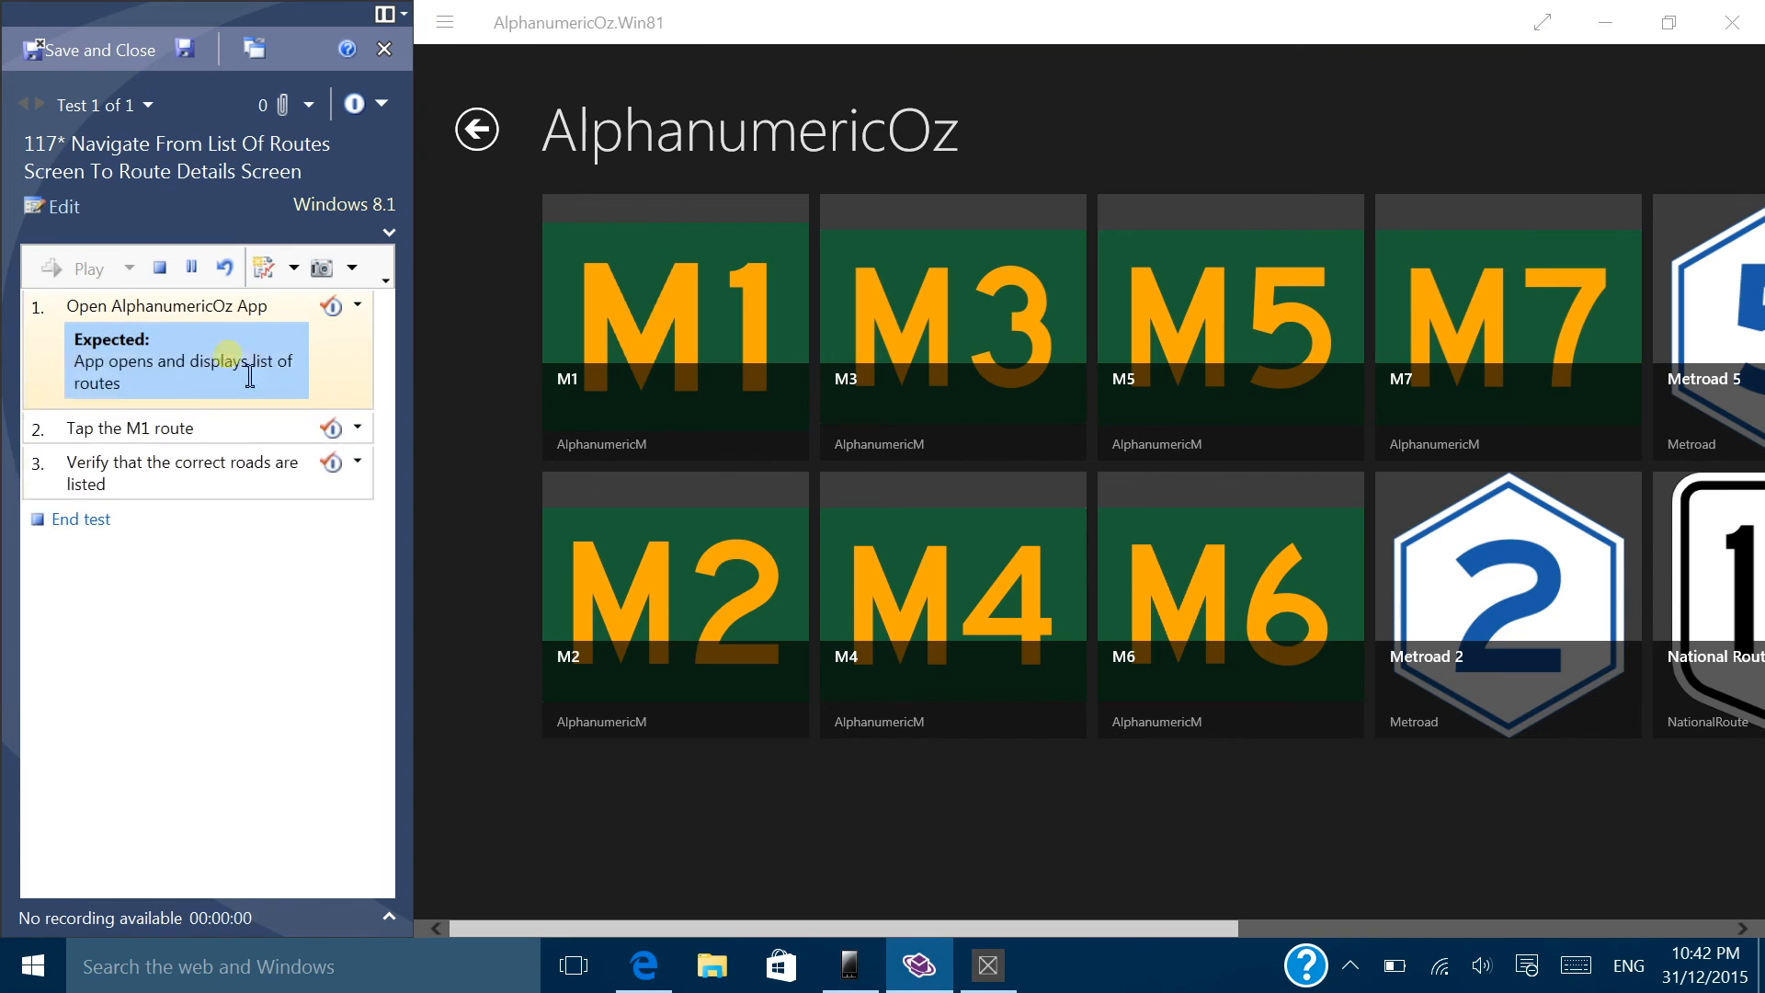
{"action": "left_click", "coordinate": [332, 306]}
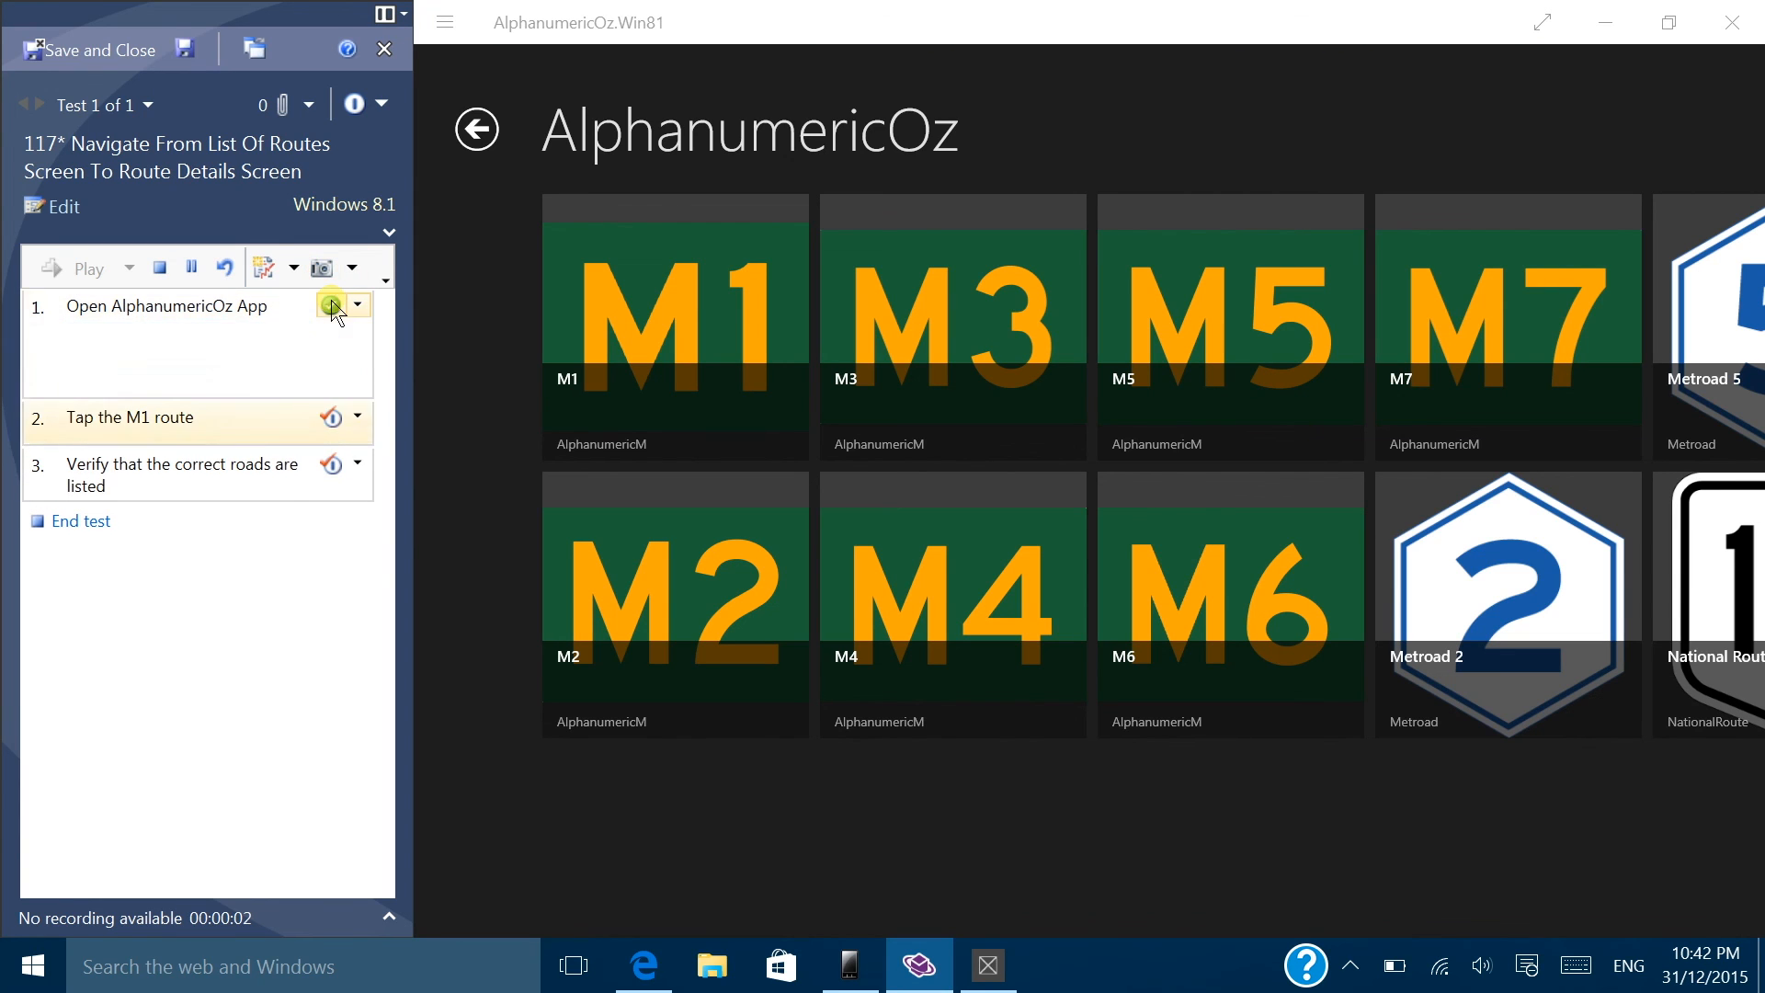
{"action": "left_click", "coordinate": [662, 327]}
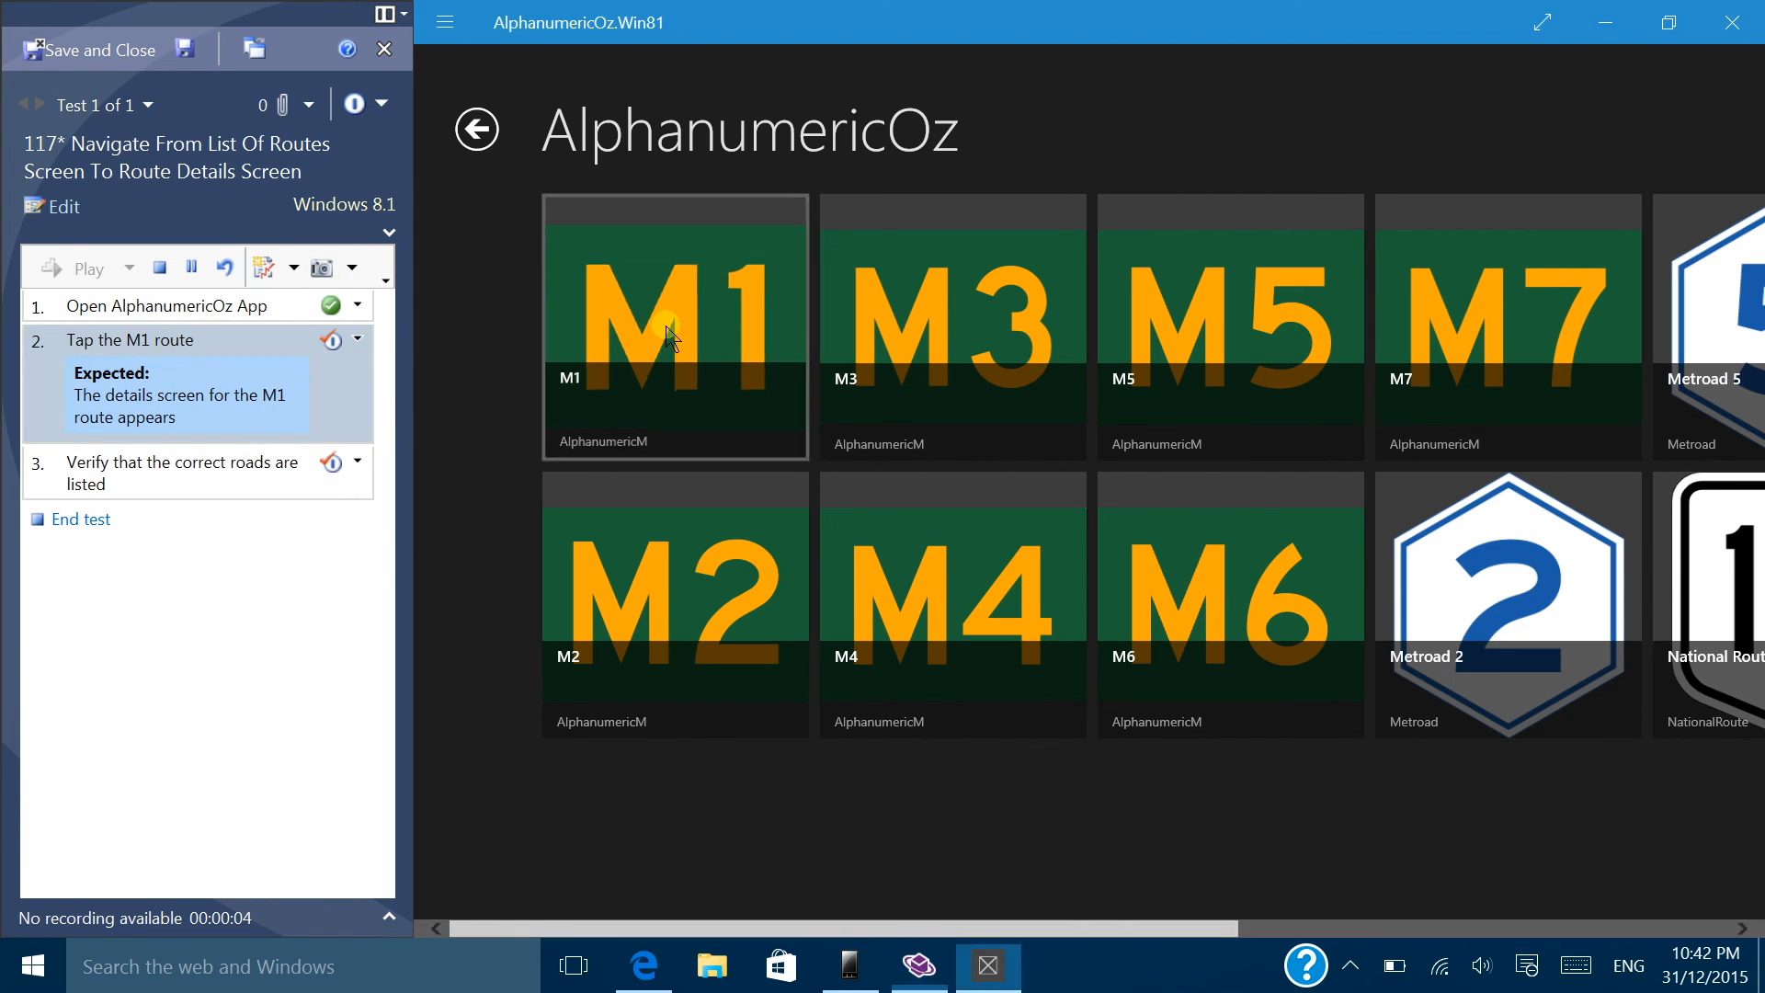
{"action": "left_click", "coordinate": [331, 340]}
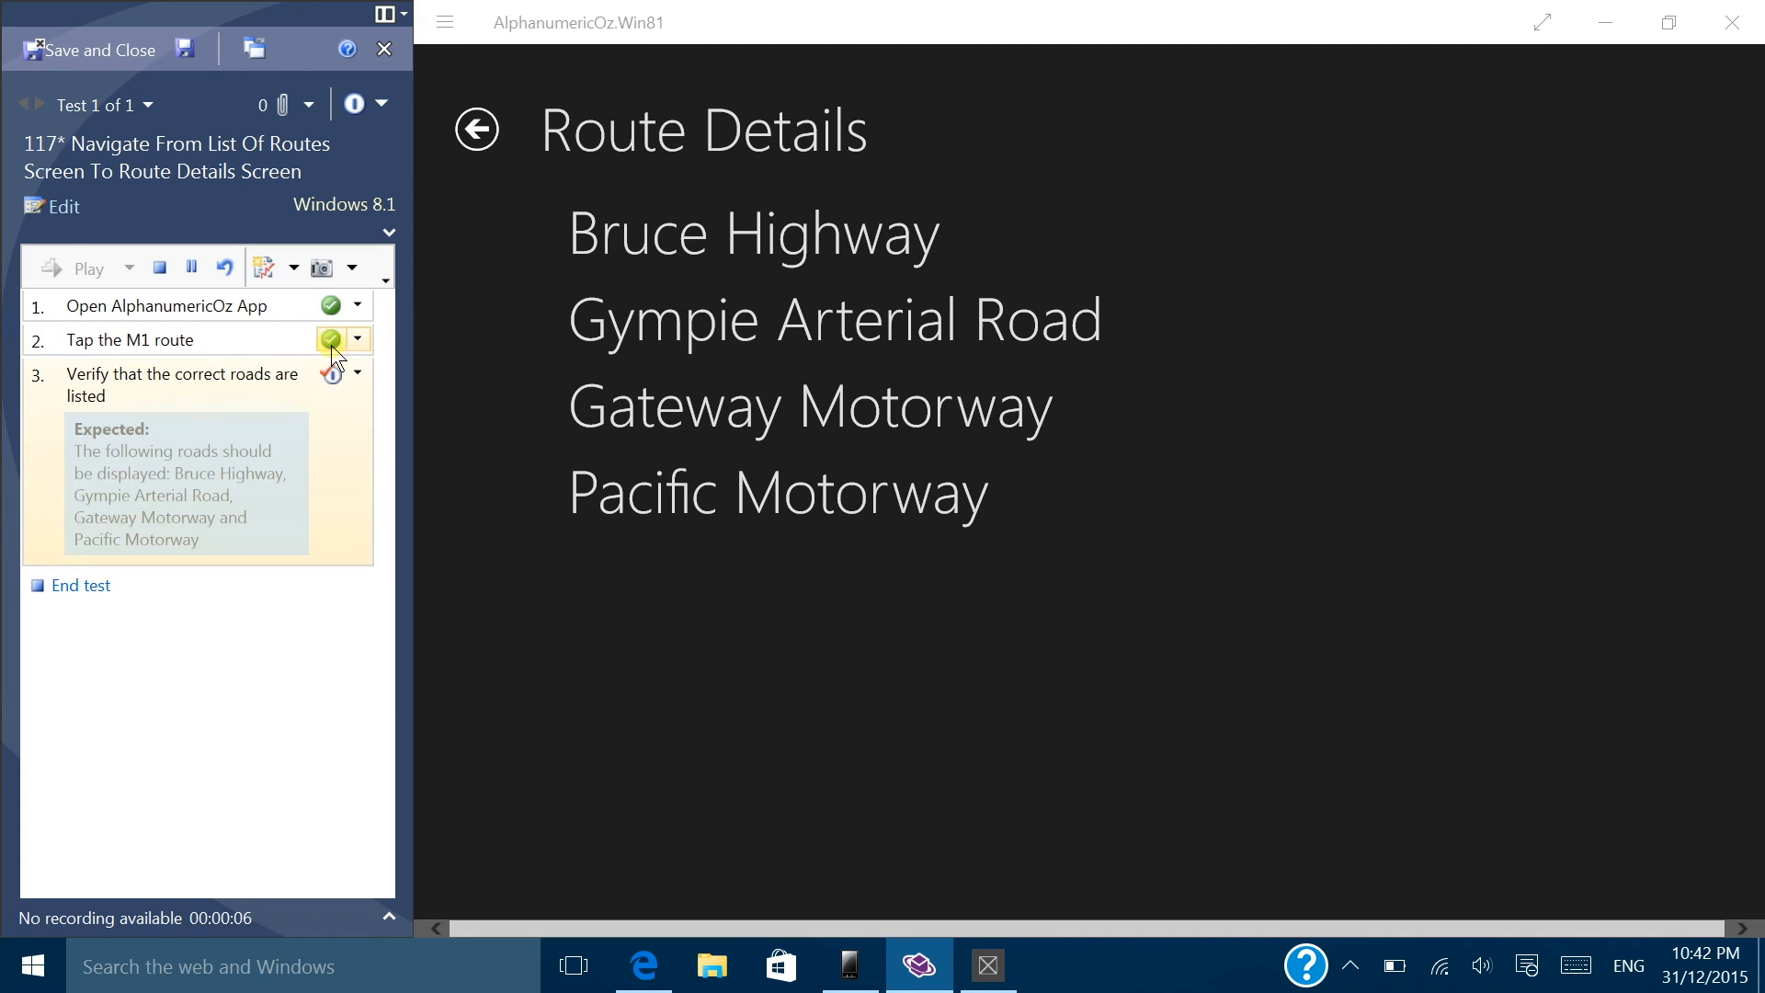
{"action": "left_click", "coordinate": [328, 375]}
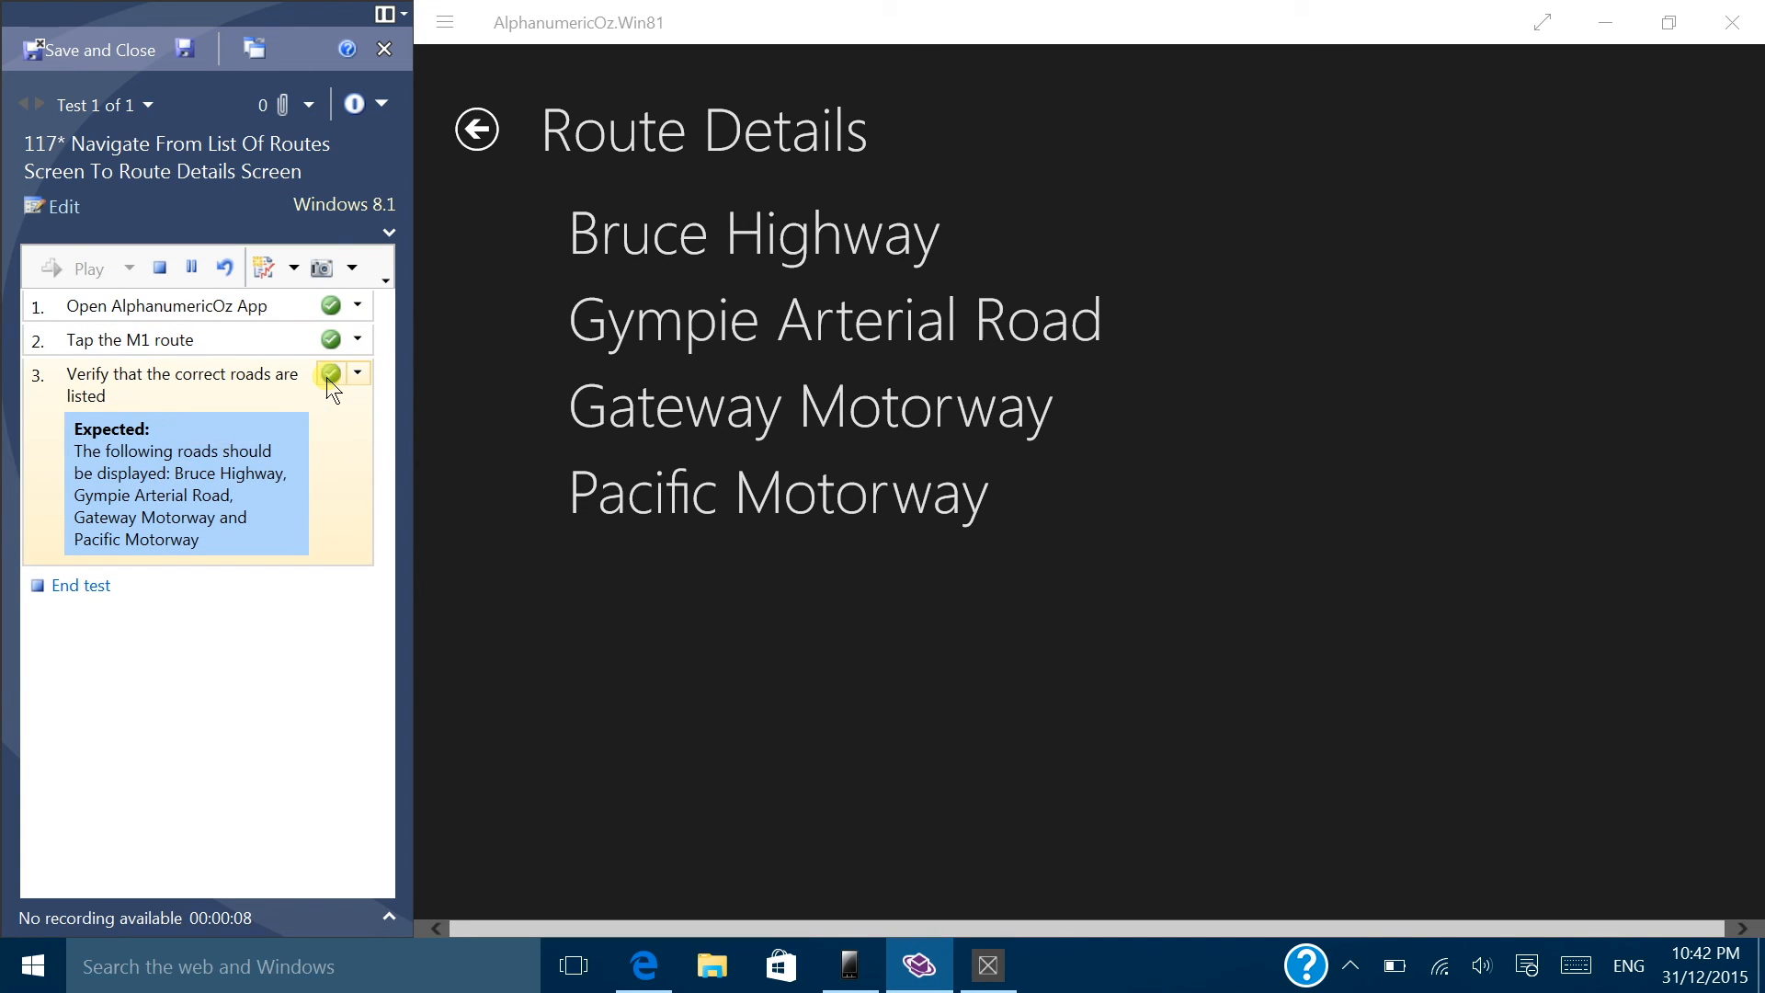
{"action": "left_click", "coordinate": [119, 50]}
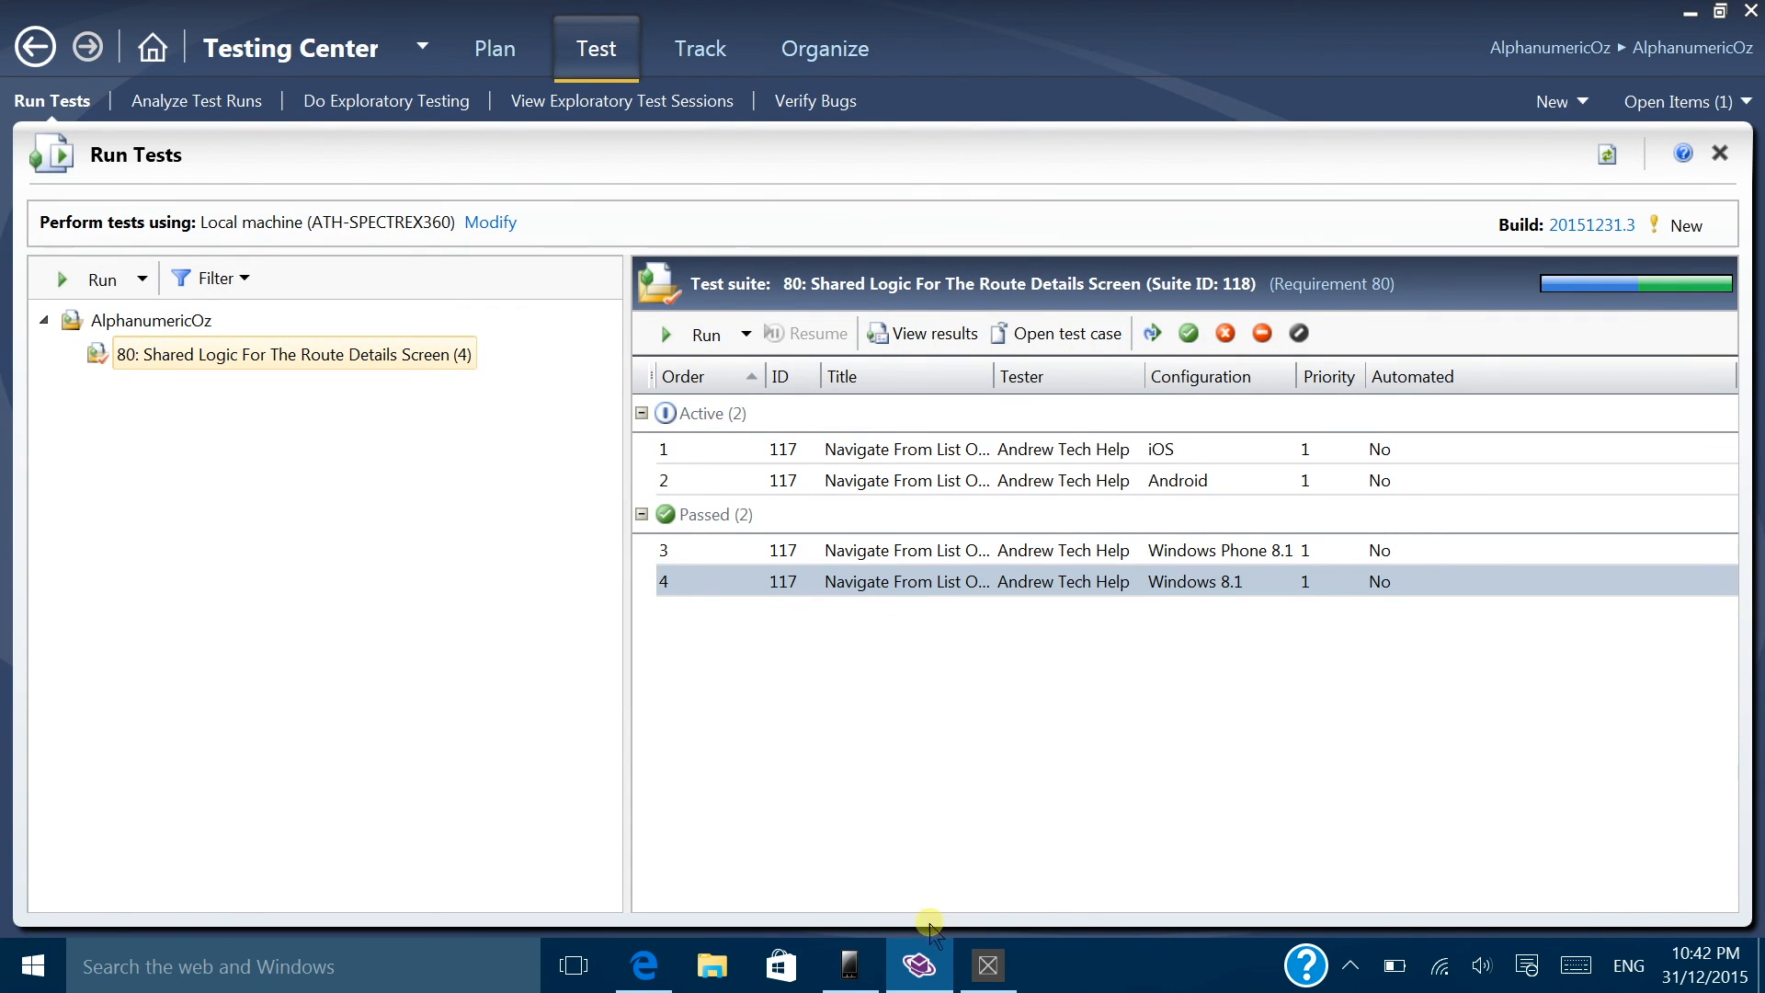
Step: Switch to Edge and display the tests in suite 80: Shared Logic For The Route Details Screen
{"action": "left_click", "coordinate": [647, 970]}
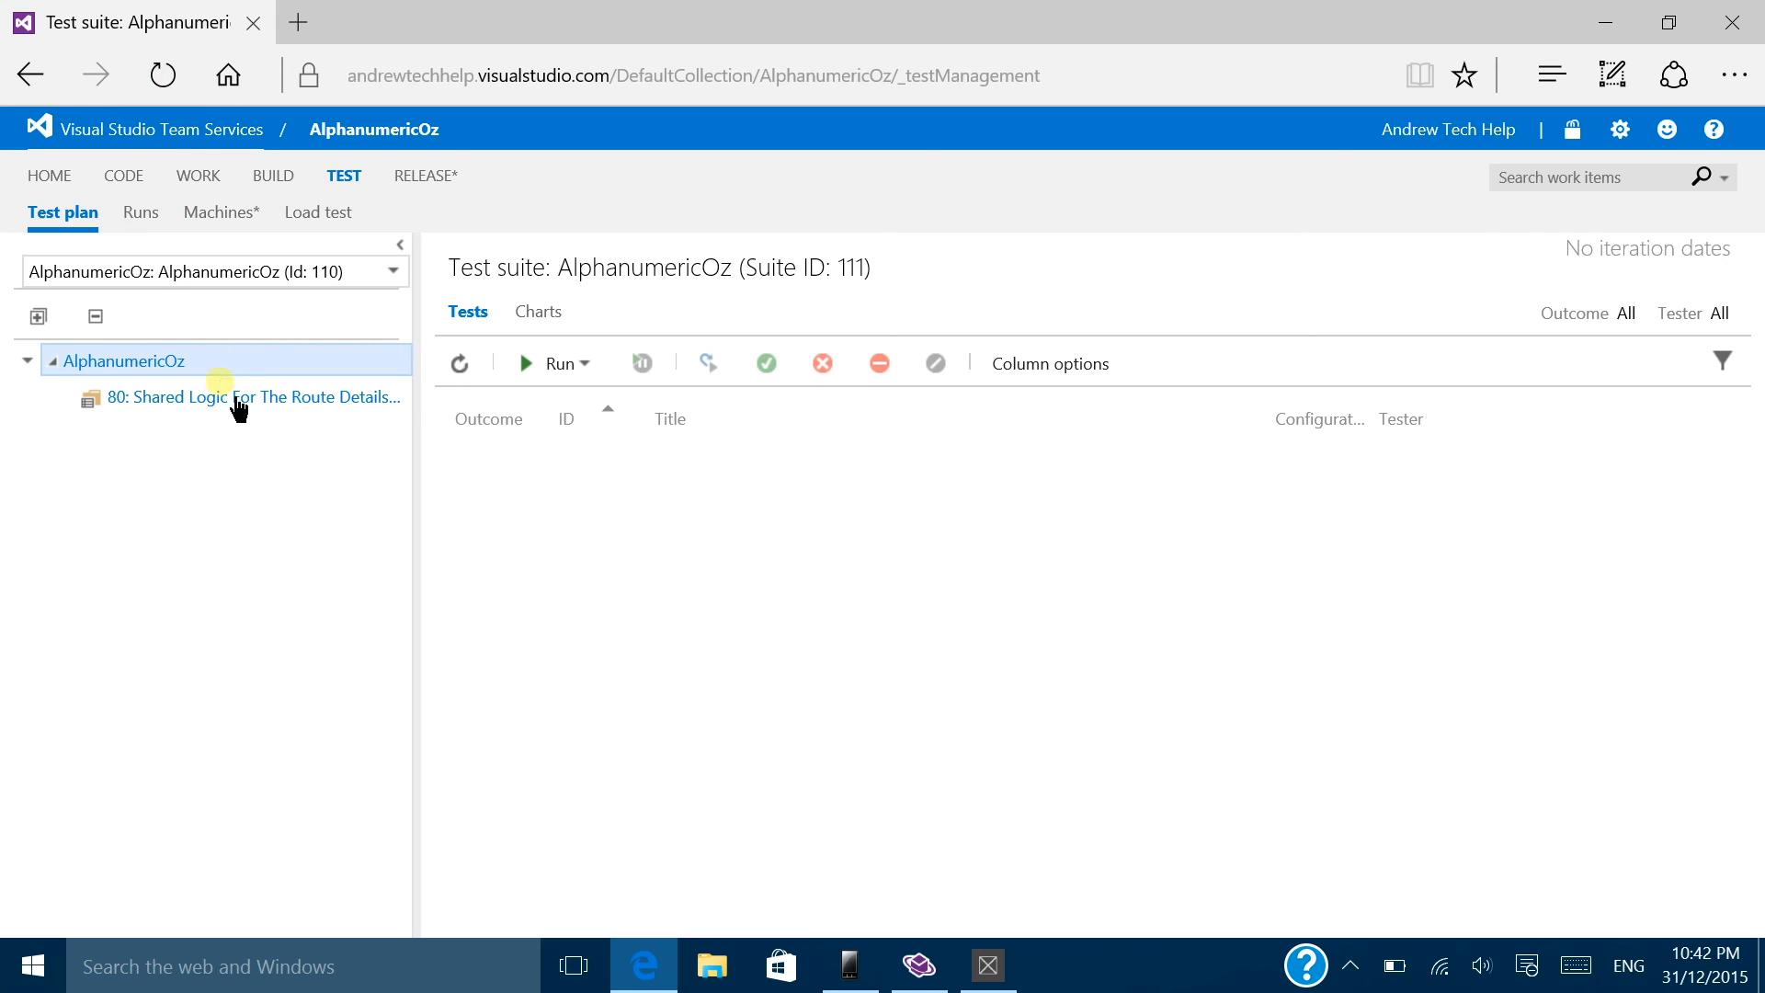
{"action": "left_click", "coordinate": [247, 402]}
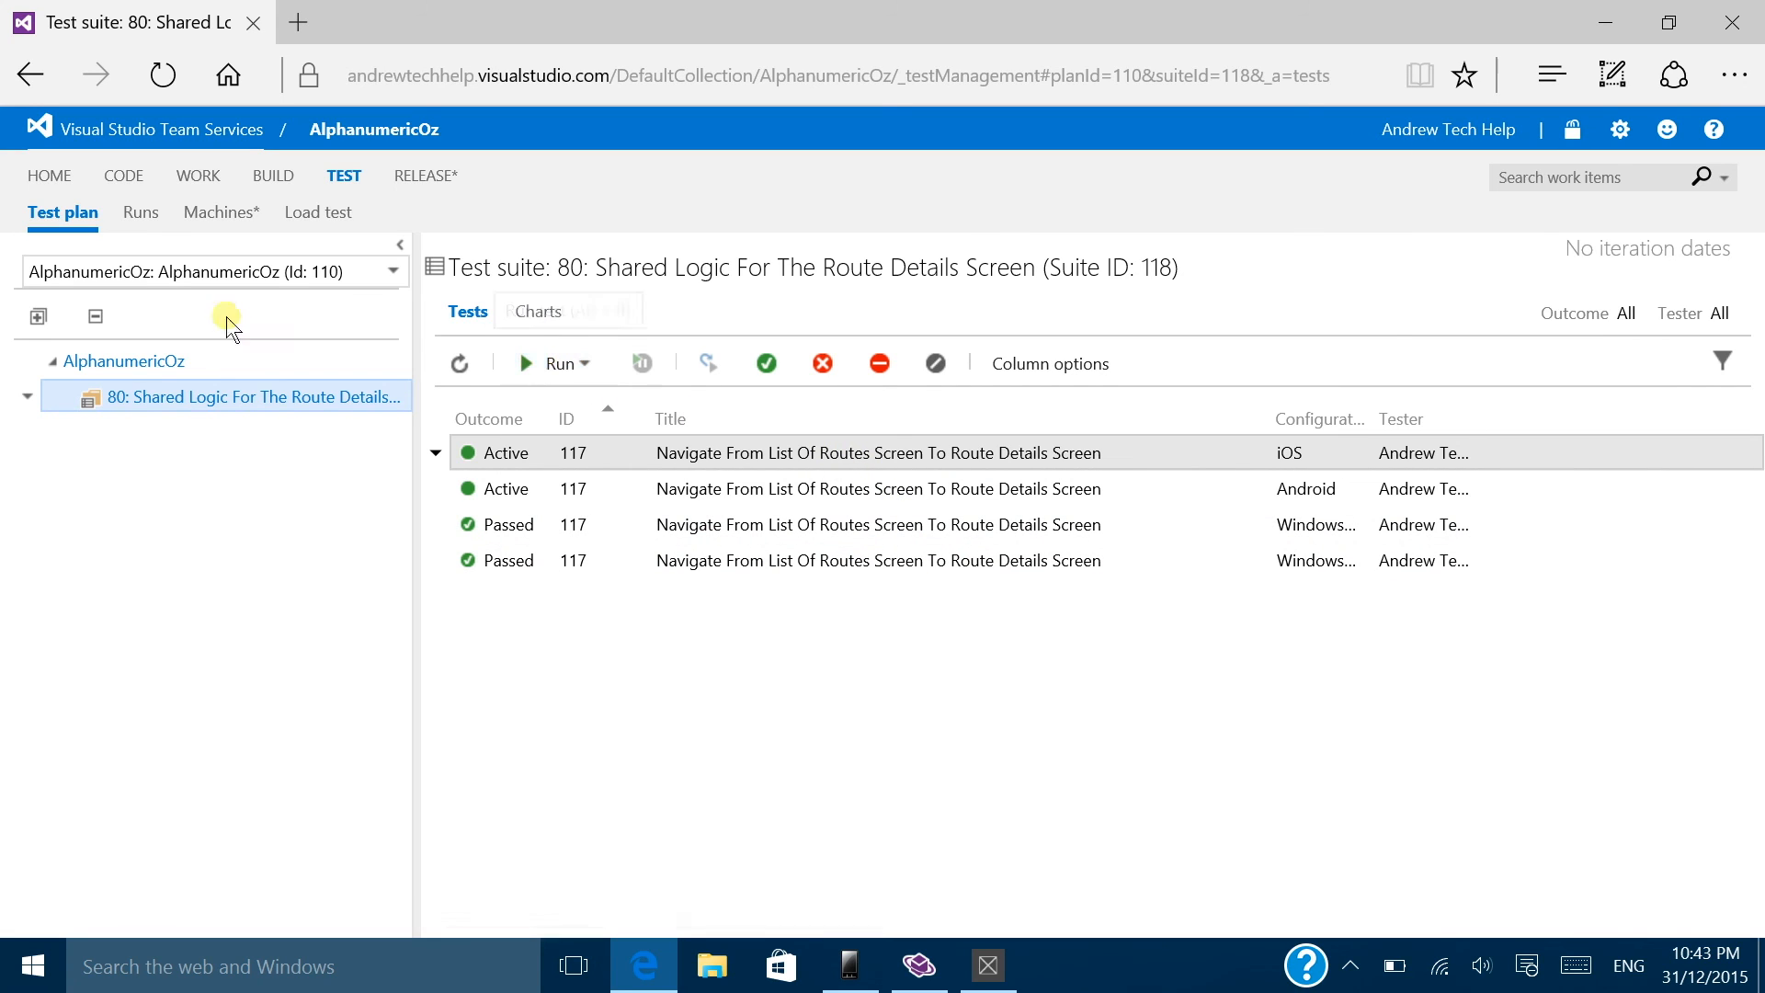
{"action": "left_click", "coordinate": [211, 365]}
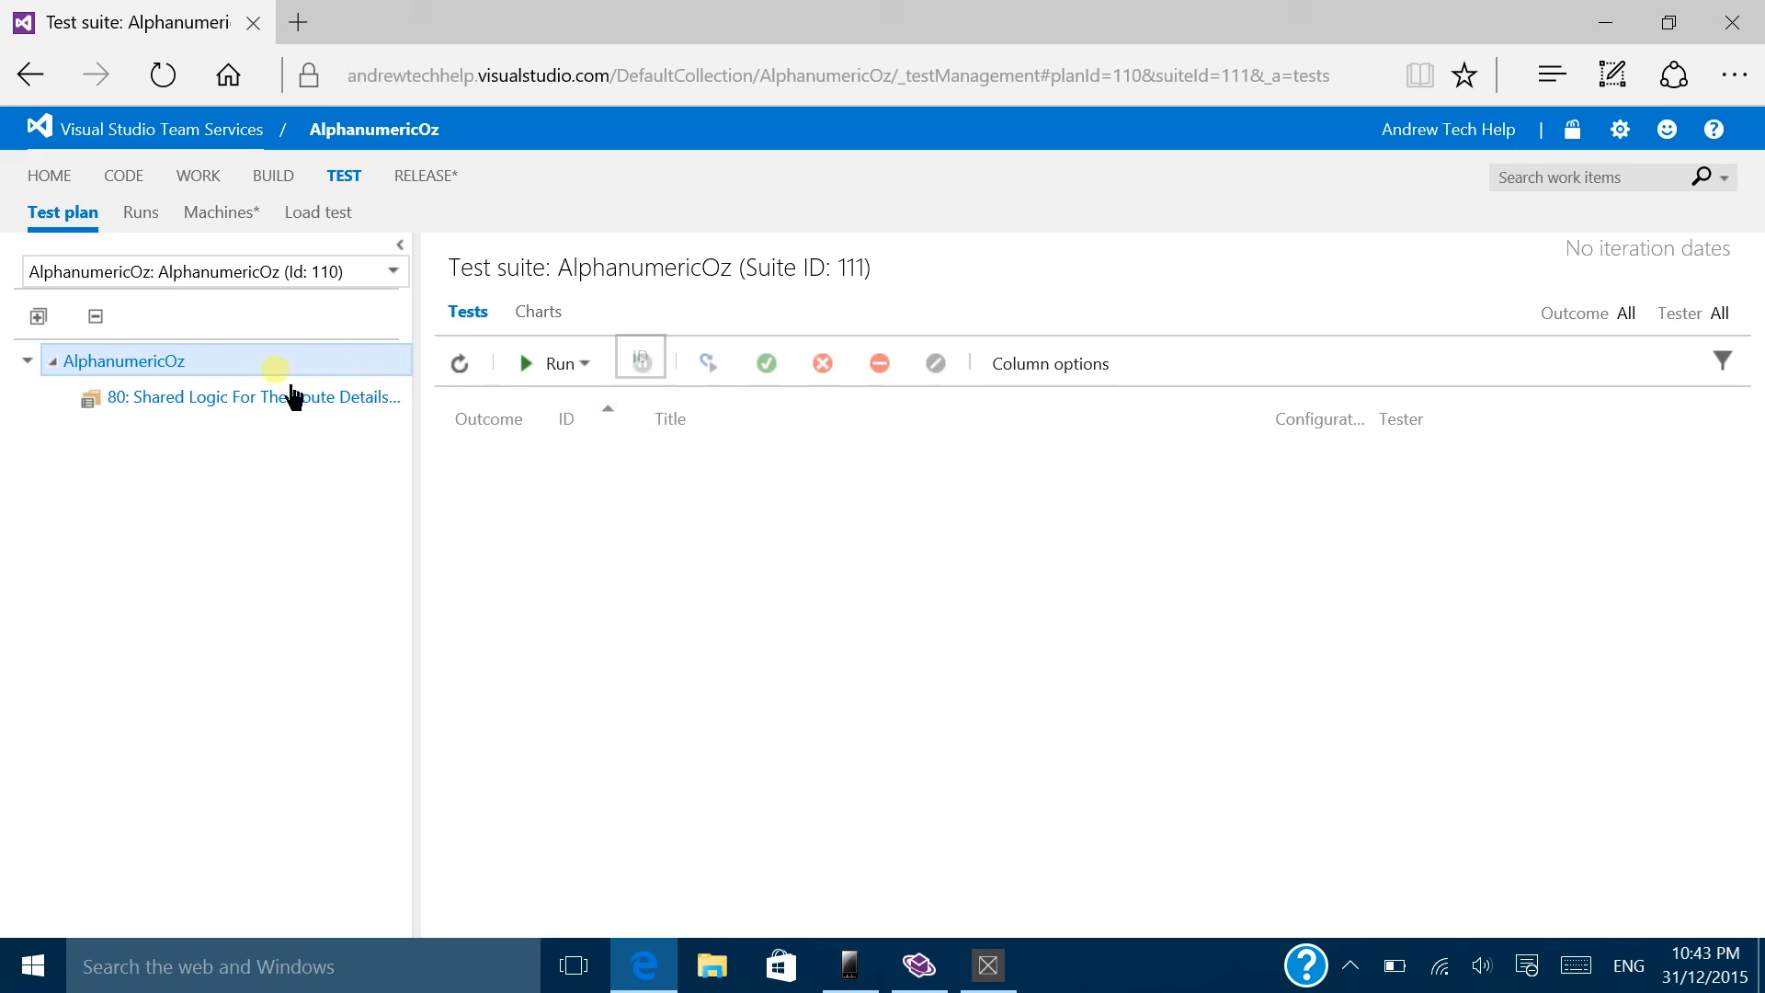
{"action": "left_click", "coordinate": [223, 407]}
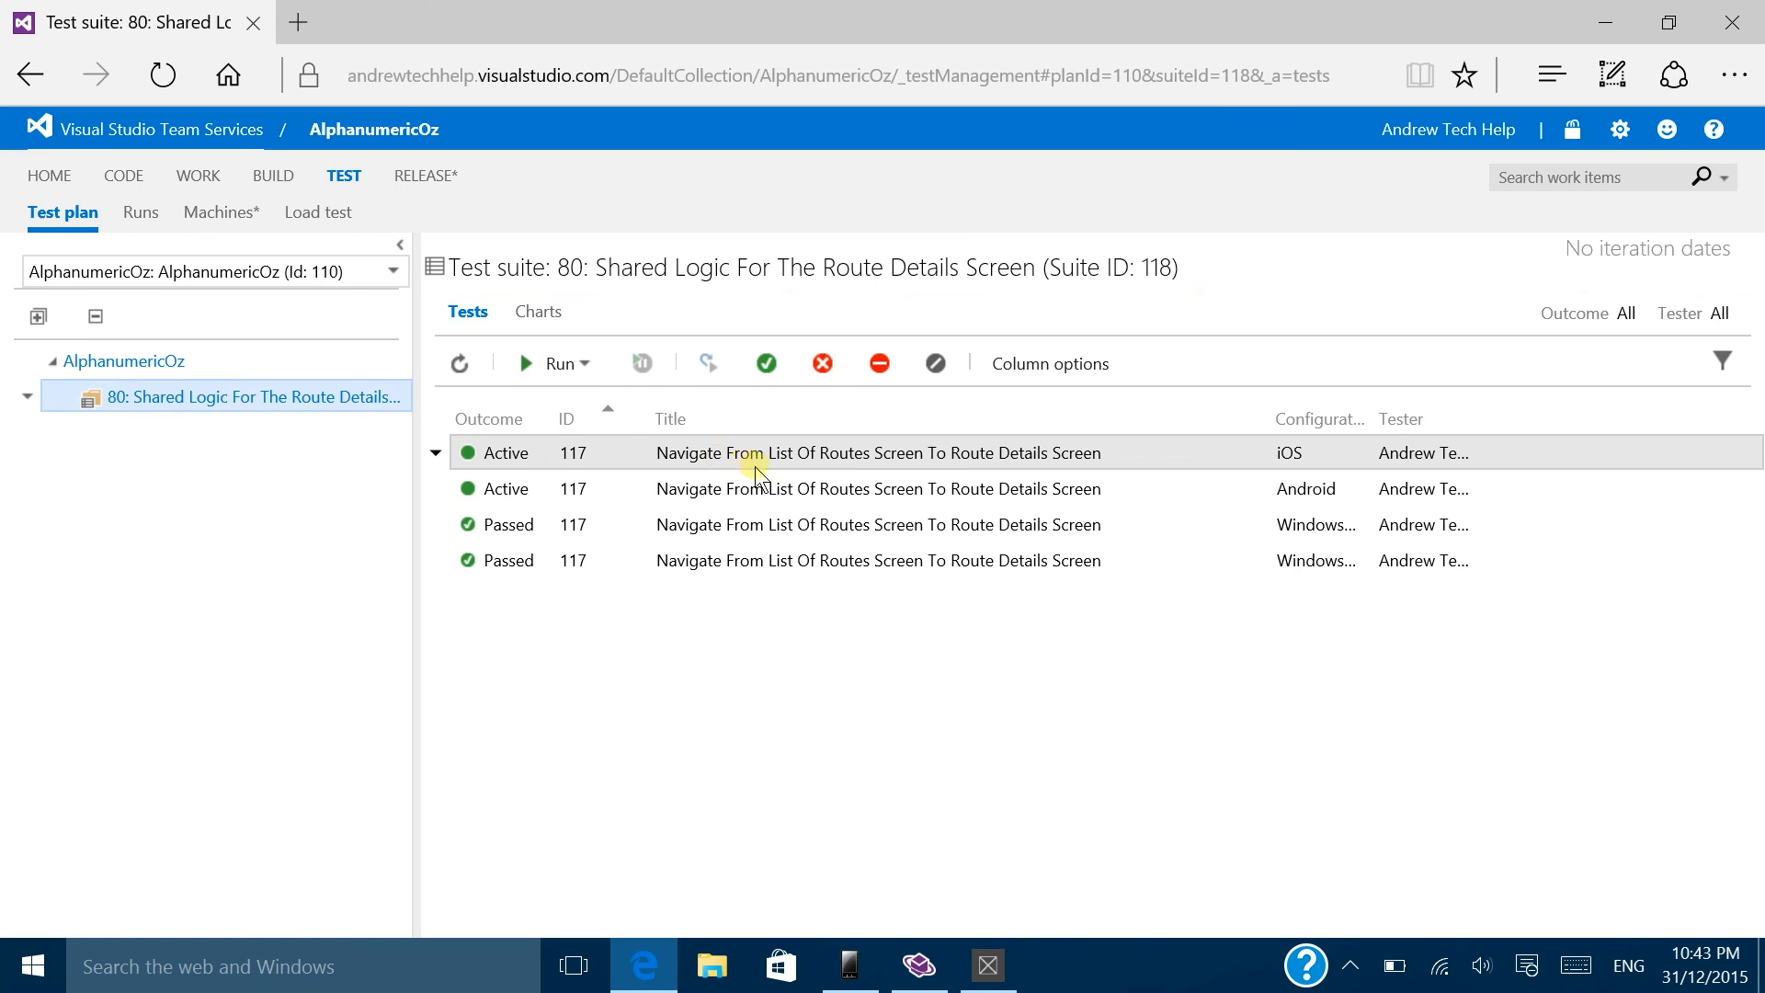
Step: Run test case 117 for the Android configuration in the web test runner, allowing its pop-up once
{"action": "left_click", "coordinate": [729, 486]}
{"action": "left_click", "coordinate": [557, 366]}
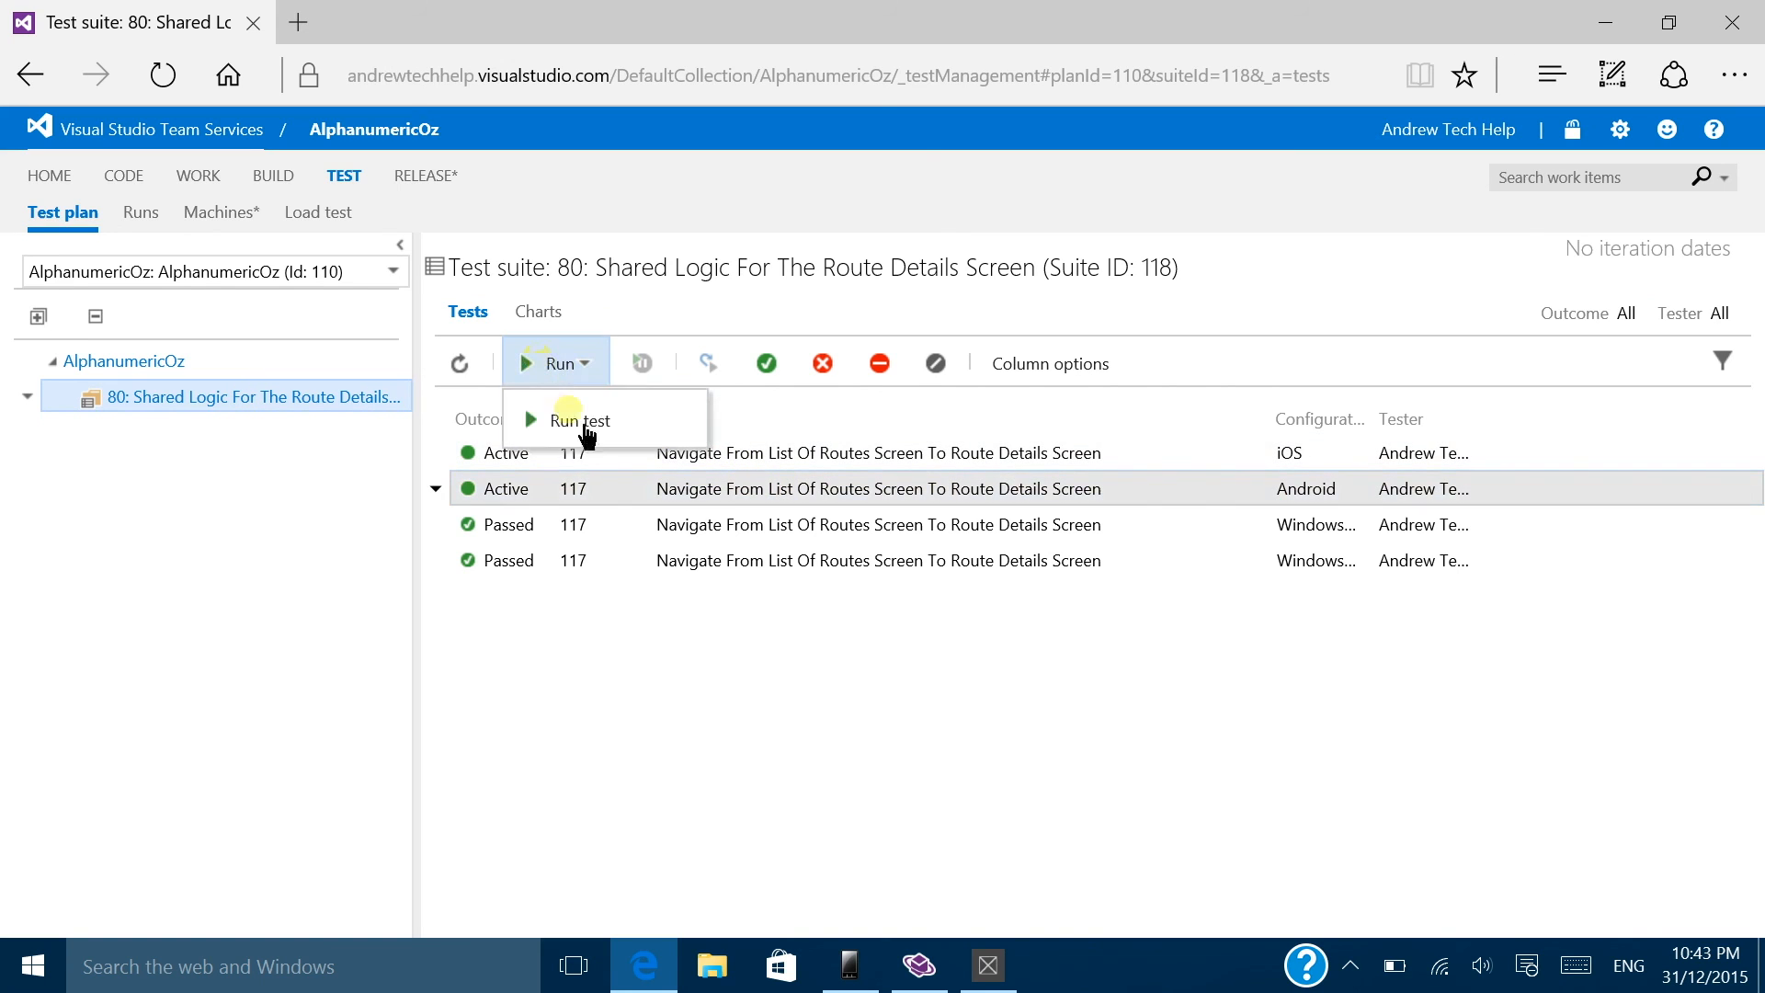
{"action": "left_click", "coordinate": [581, 430]}
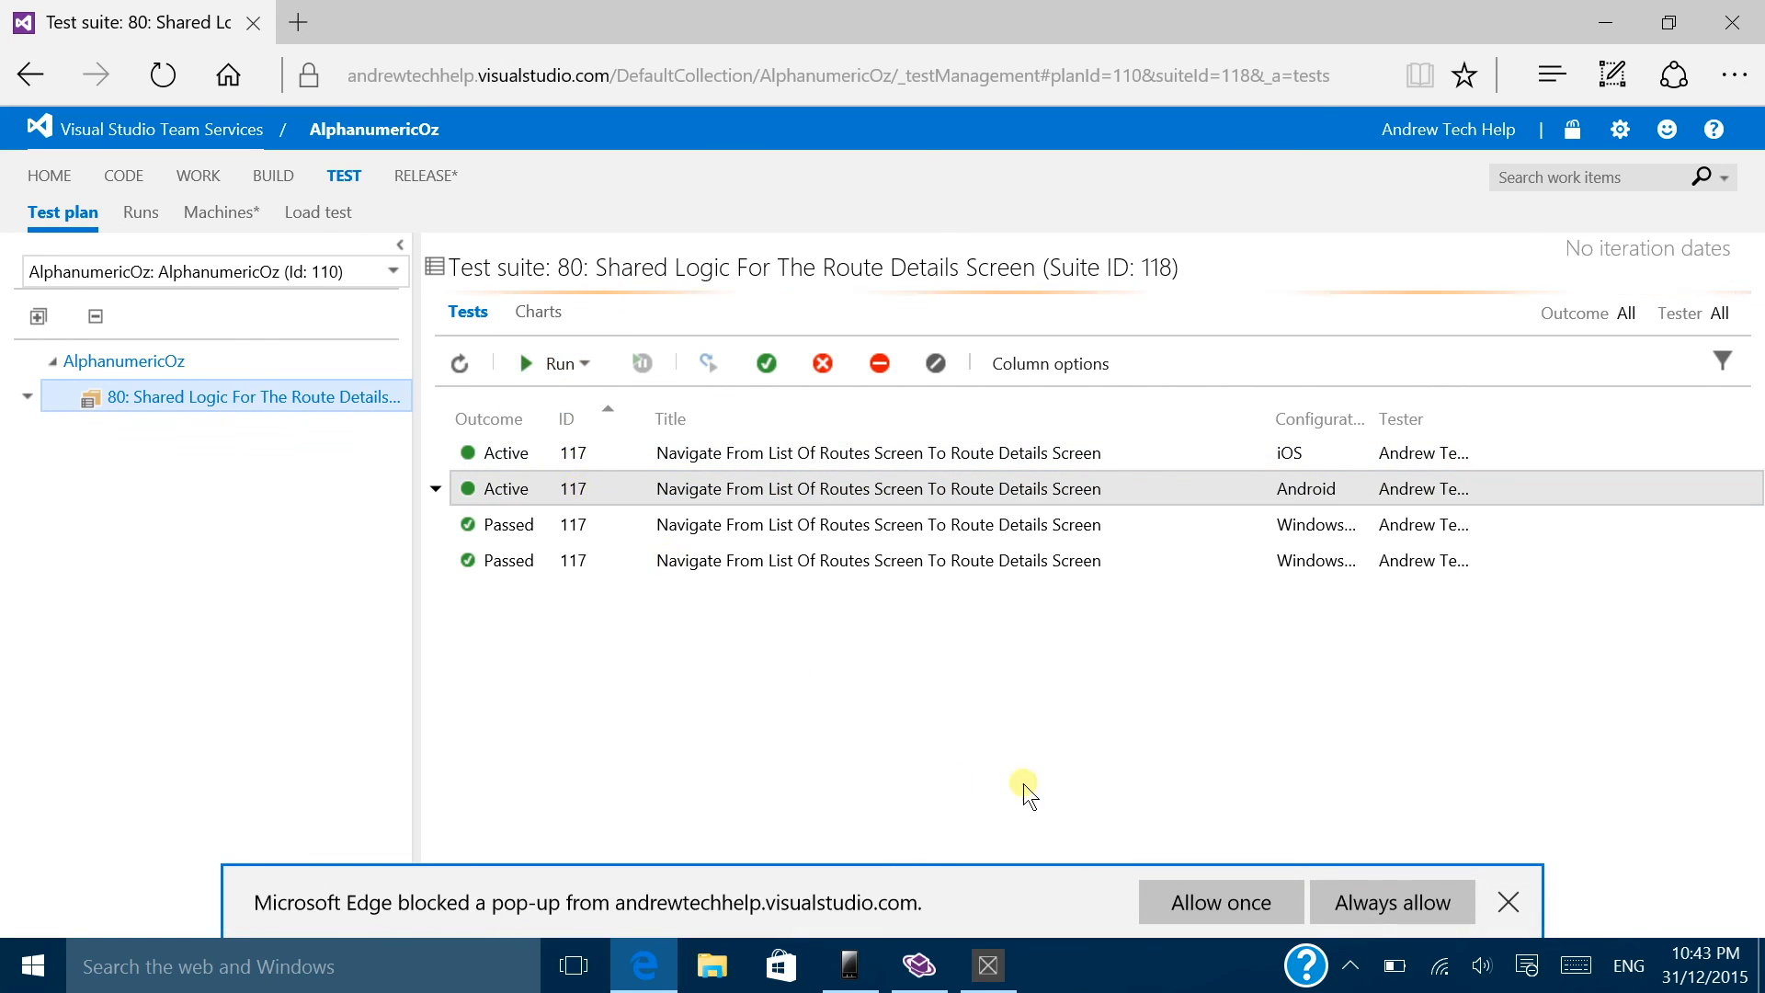
{"action": "left_click", "coordinate": [1182, 907]}
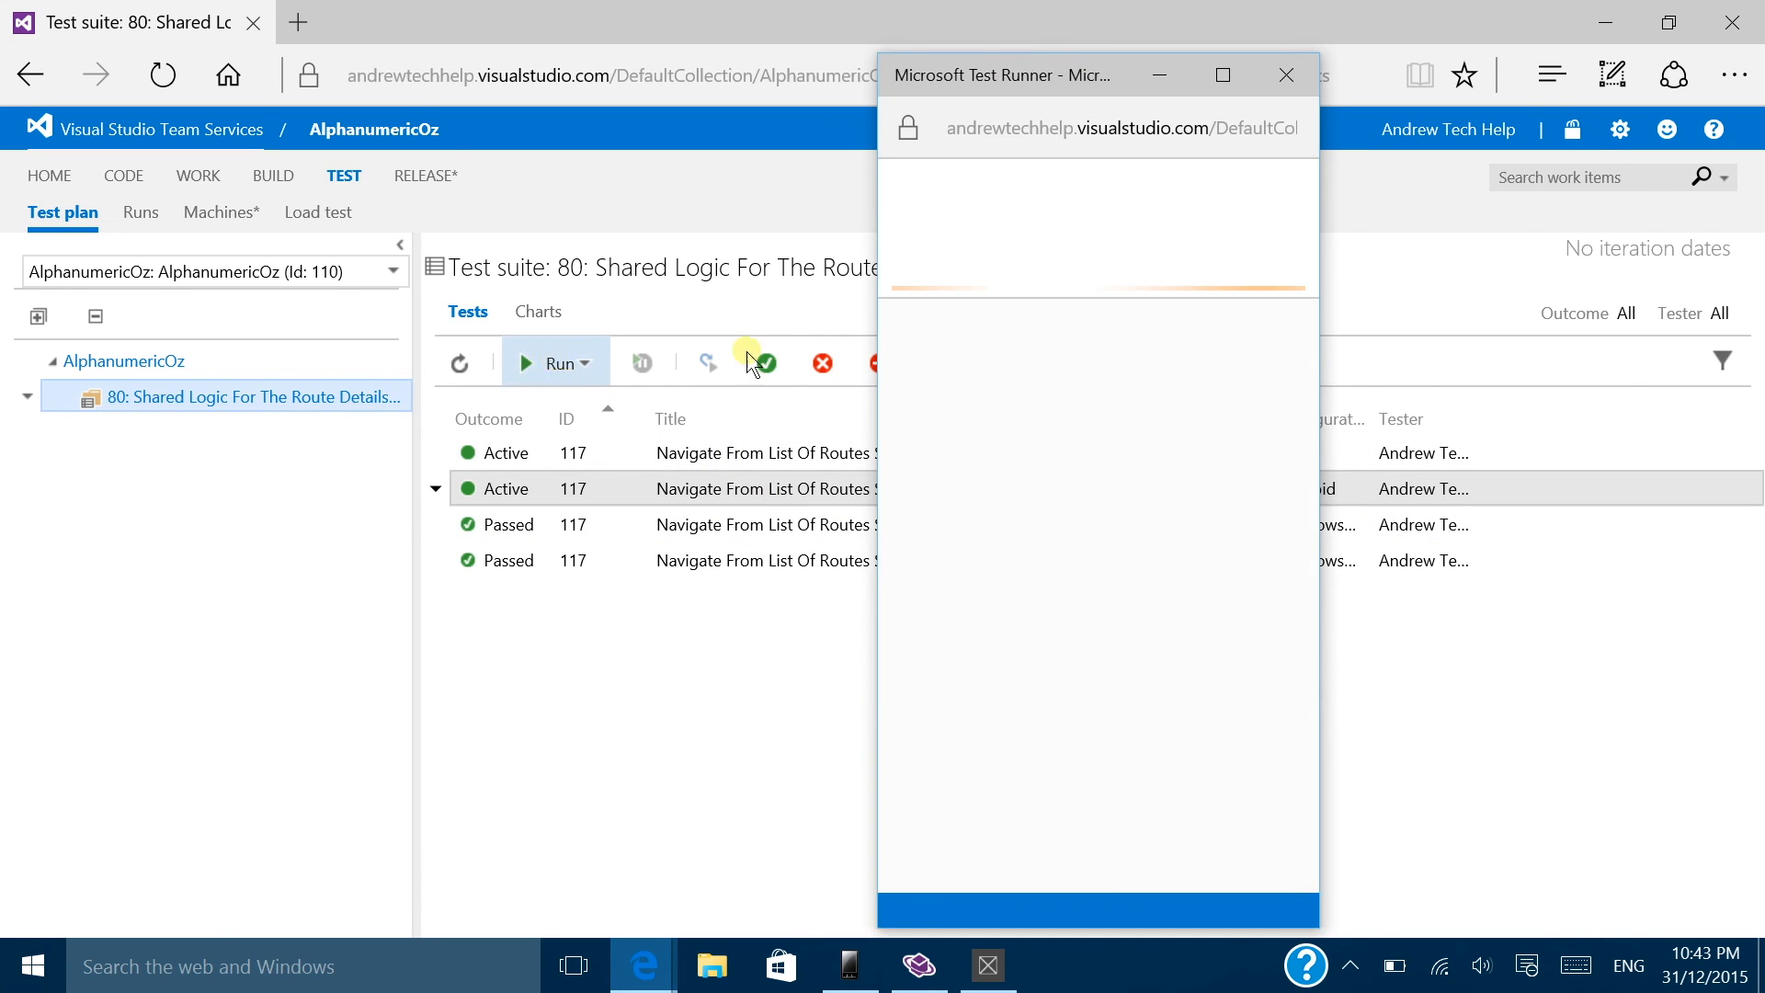
Step: Close the Android test run, rerun it while always allowing the site's pop-ups, and close the newly opened runner
{"action": "left_click_drag", "start_coordinate": [1055, 72], "coordinate": [342, 58]}
{"action": "left_click", "coordinate": [567, 60]}
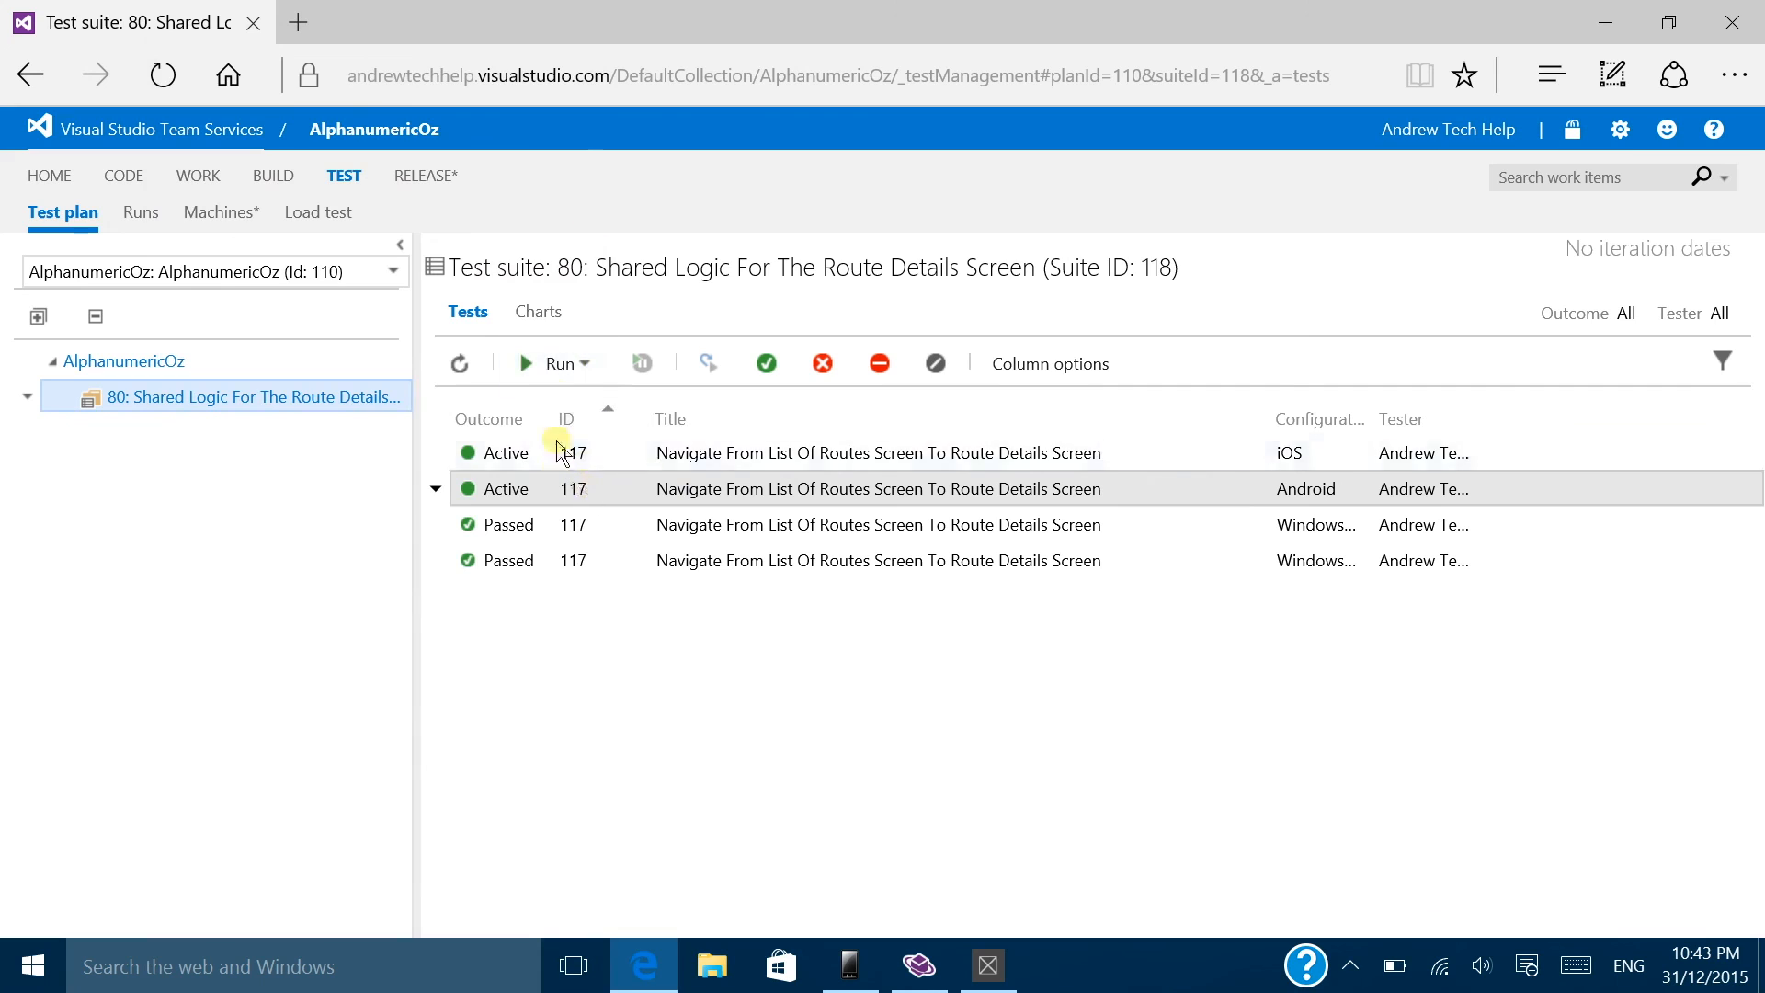
{"action": "left_click", "coordinate": [570, 362]}
{"action": "left_click", "coordinate": [562, 421]}
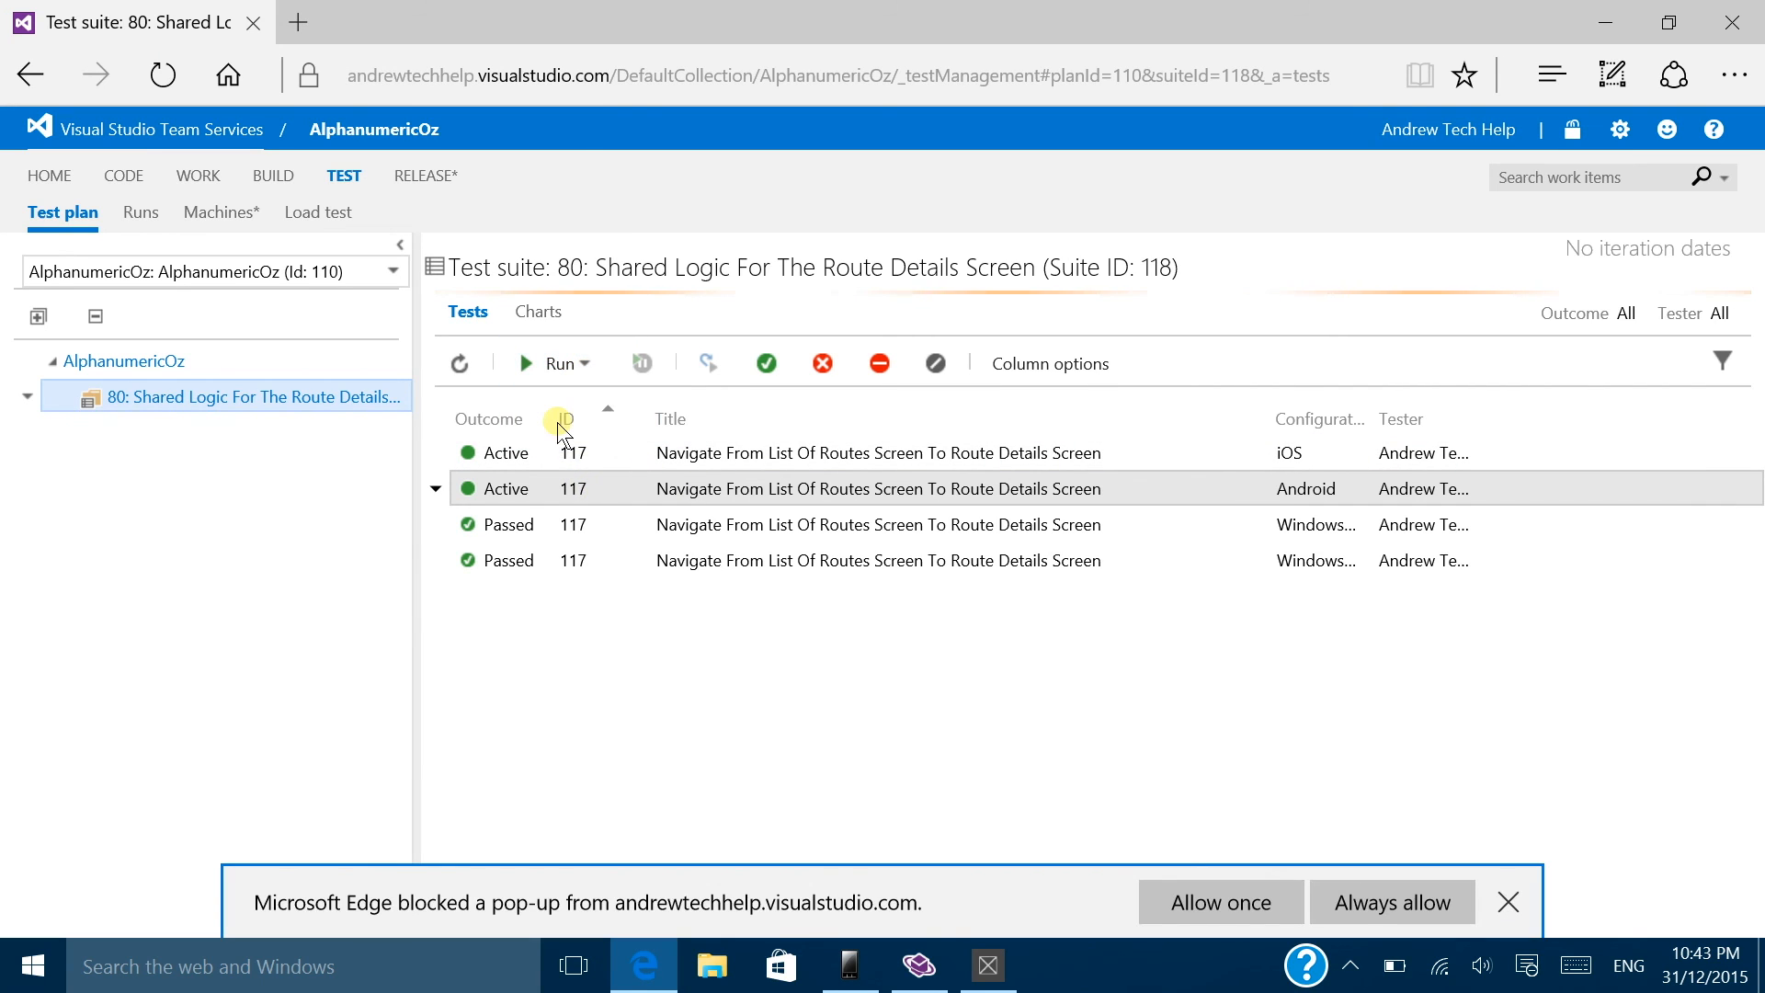
{"action": "left_click", "coordinate": [1394, 908]}
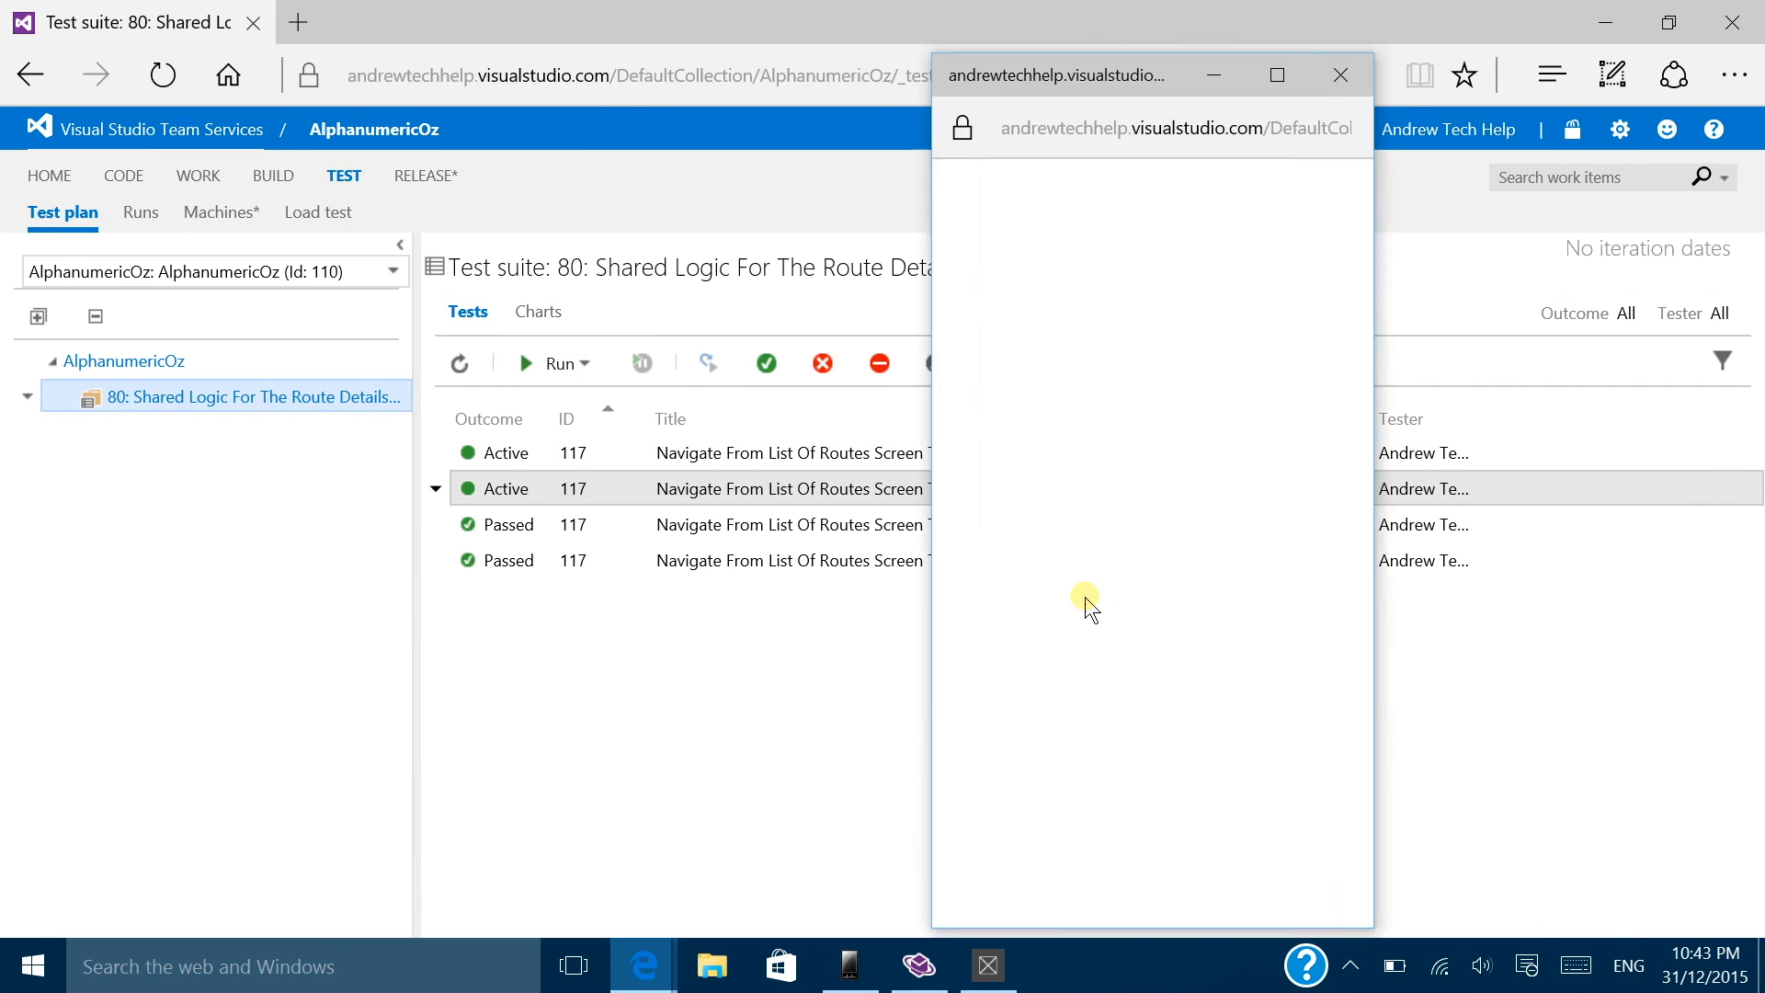
{"action": "left_click", "coordinate": [1342, 75]}
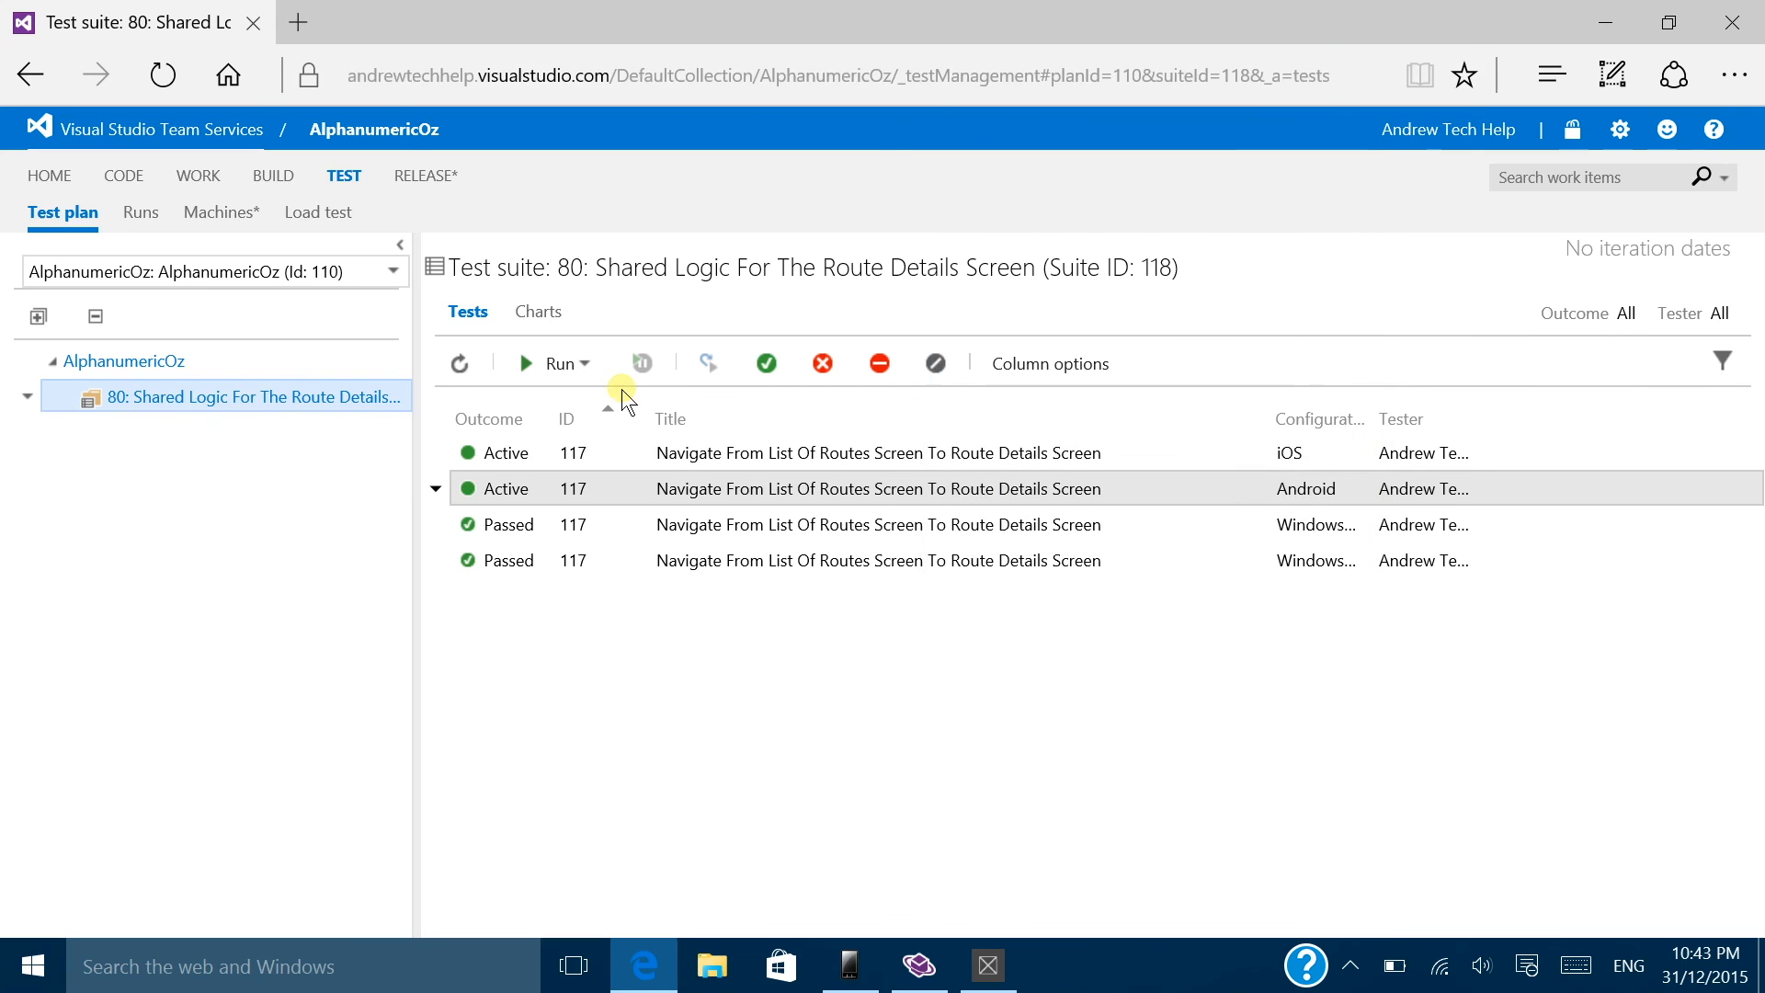
Step: Run test case 117 for the iOS configuration in the web test runner, and leave the run without marking any steps
{"action": "left_click", "coordinate": [538, 455]}
{"action": "left_click", "coordinate": [585, 363]}
{"action": "left_click", "coordinate": [588, 421]}
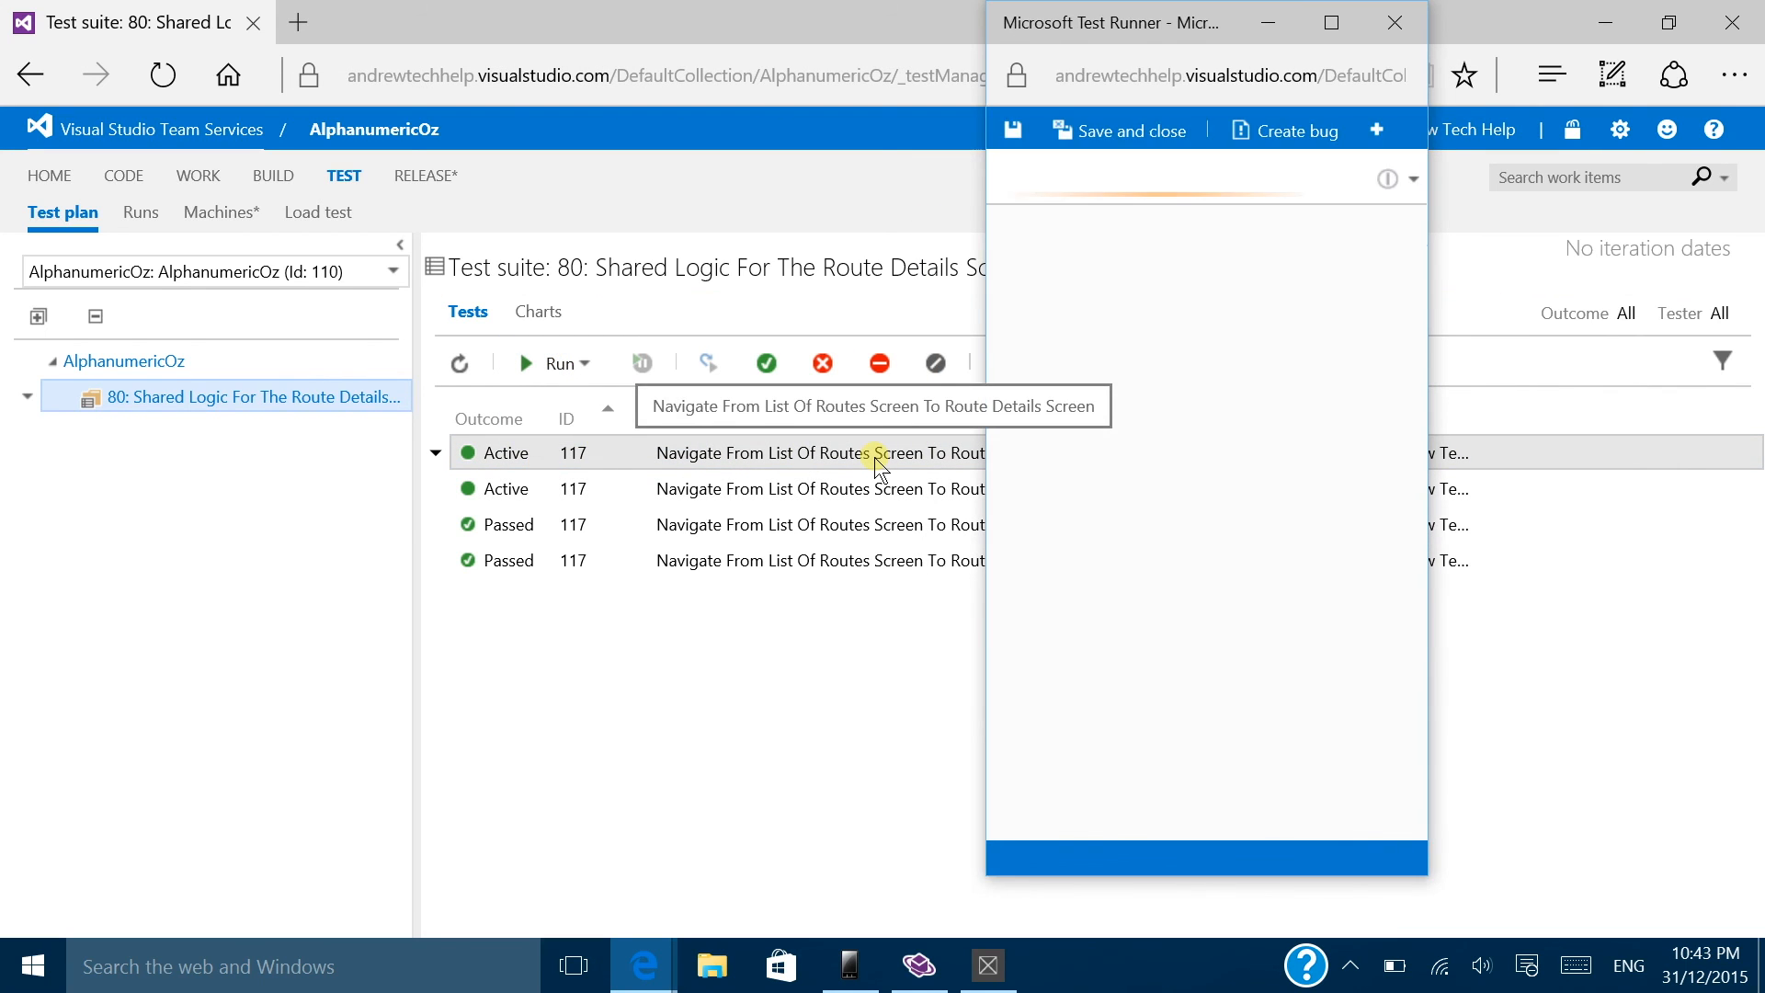
{"action": "left_click_drag", "start_coordinate": [1202, 23], "coordinate": [591, 49]}
{"action": "left_click", "coordinate": [790, 50]}
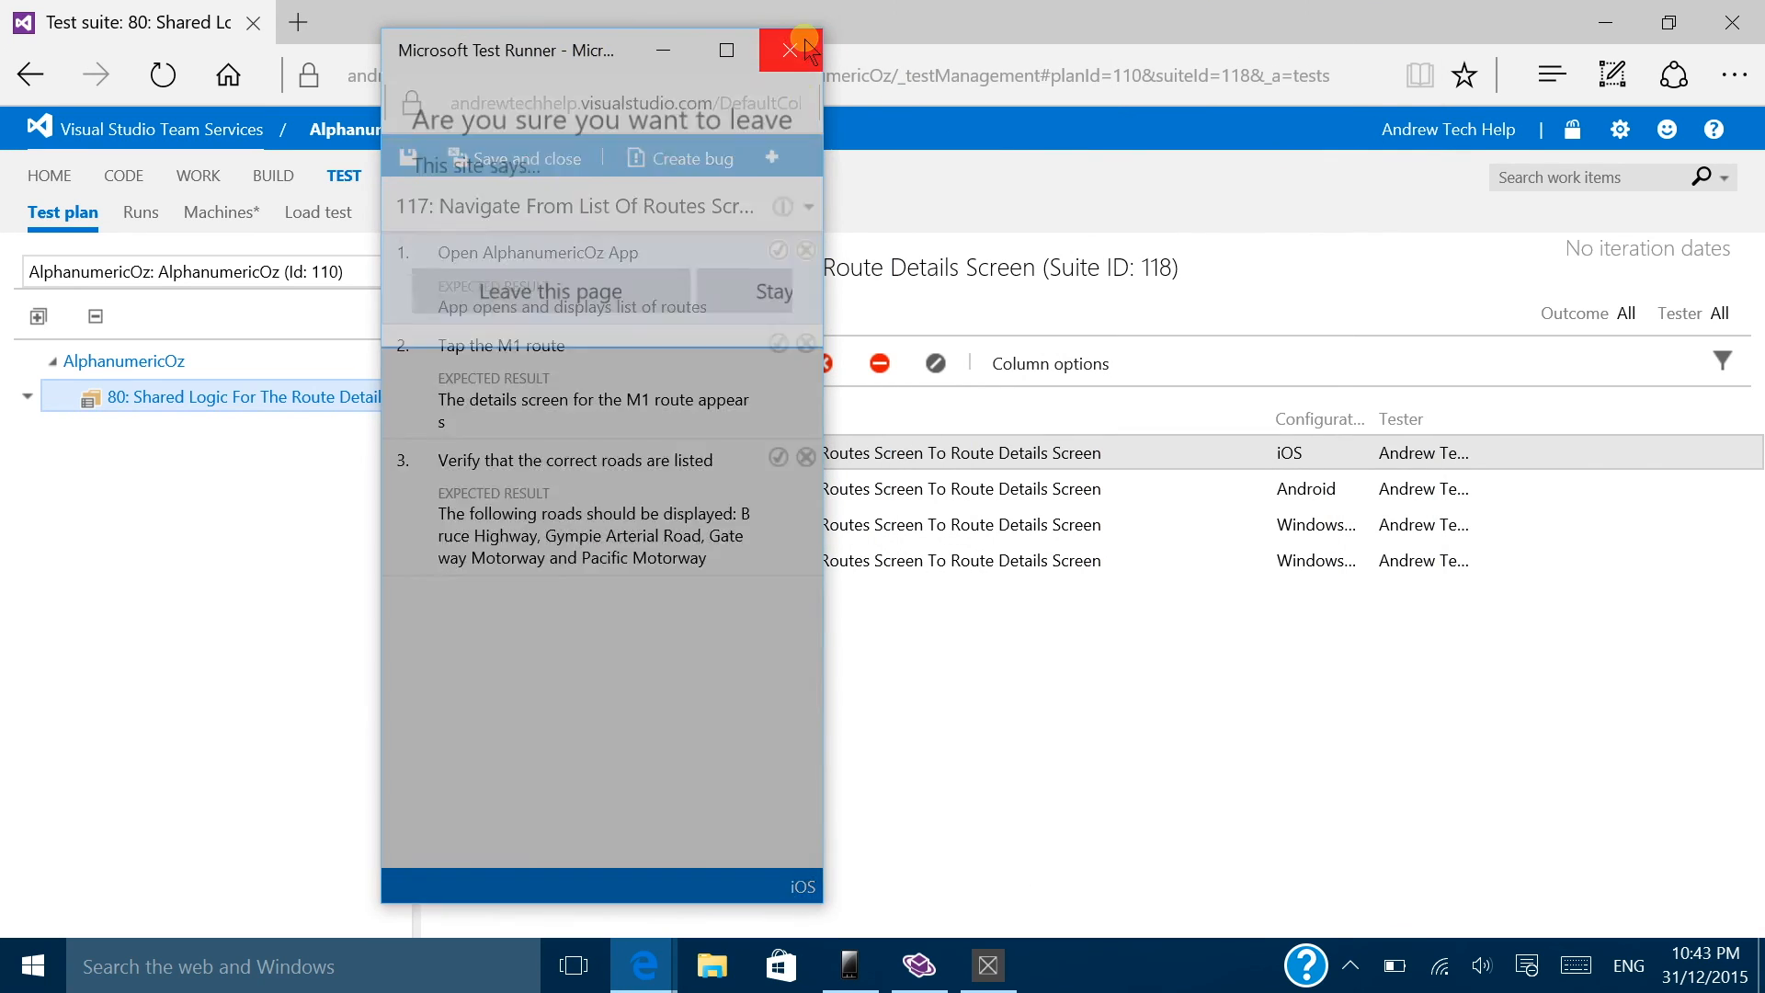
{"action": "left_click", "coordinate": [630, 289]}
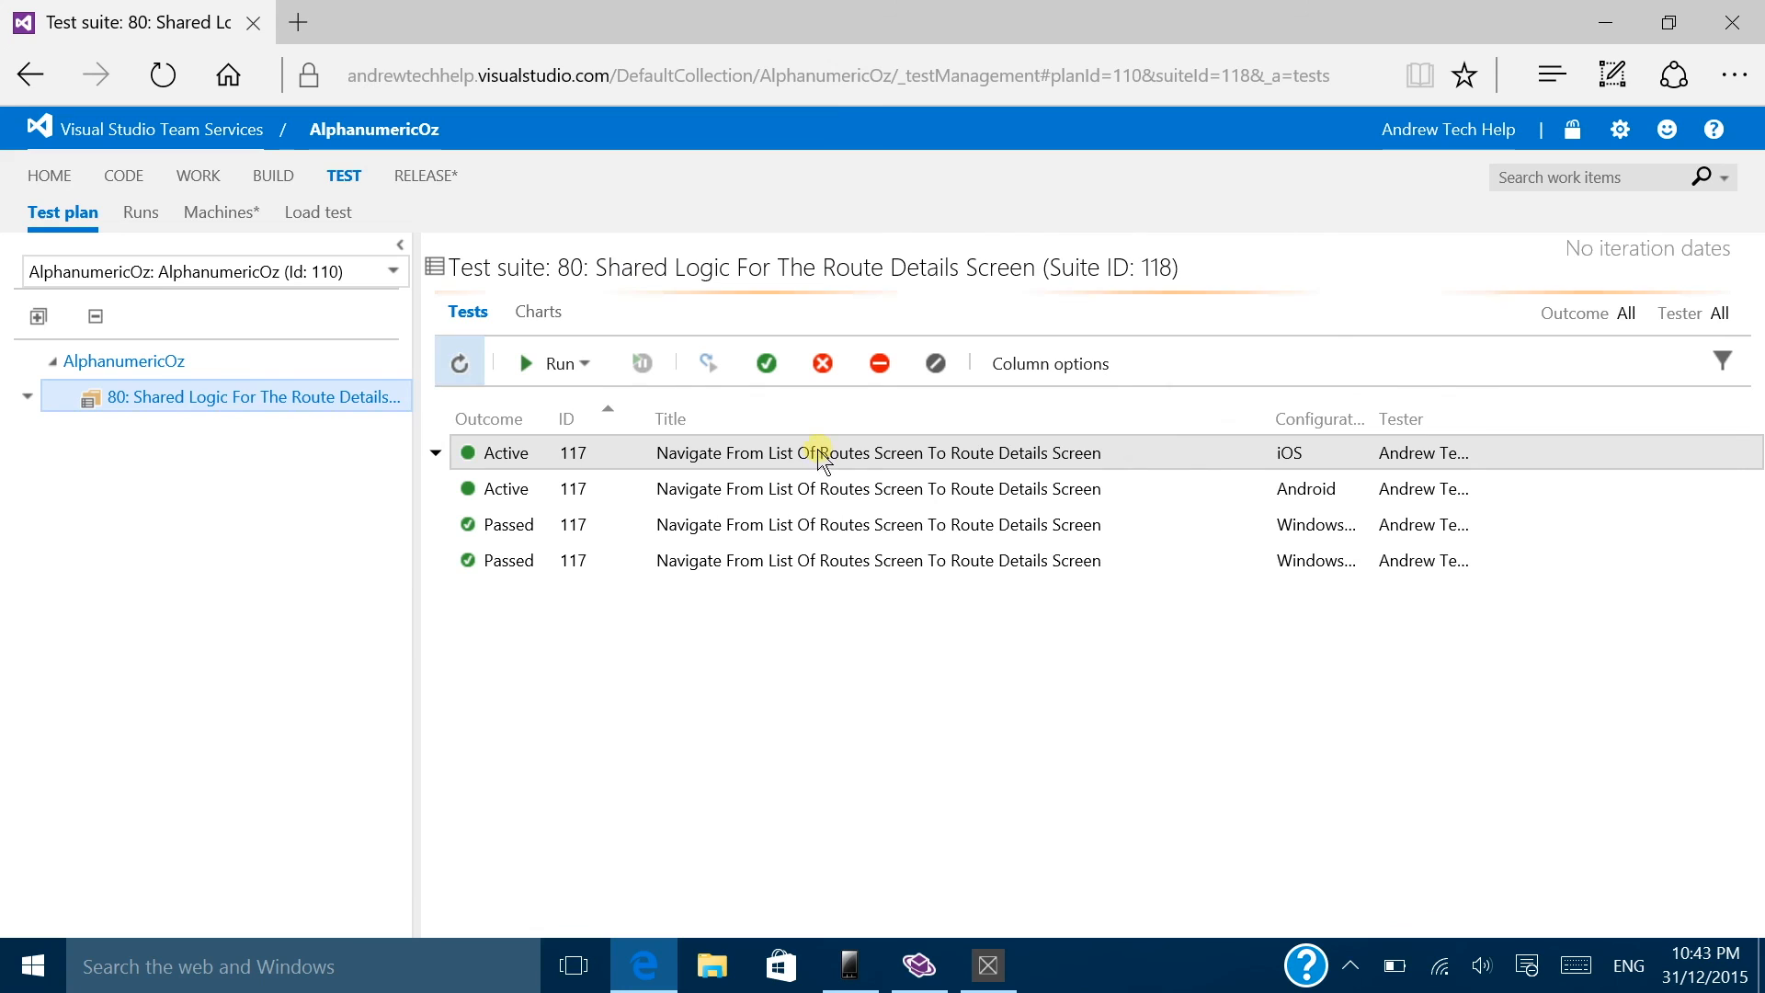
Step: Display the overview of open windows and virtual desktops
{"action": "left_click", "coordinate": [574, 965]}
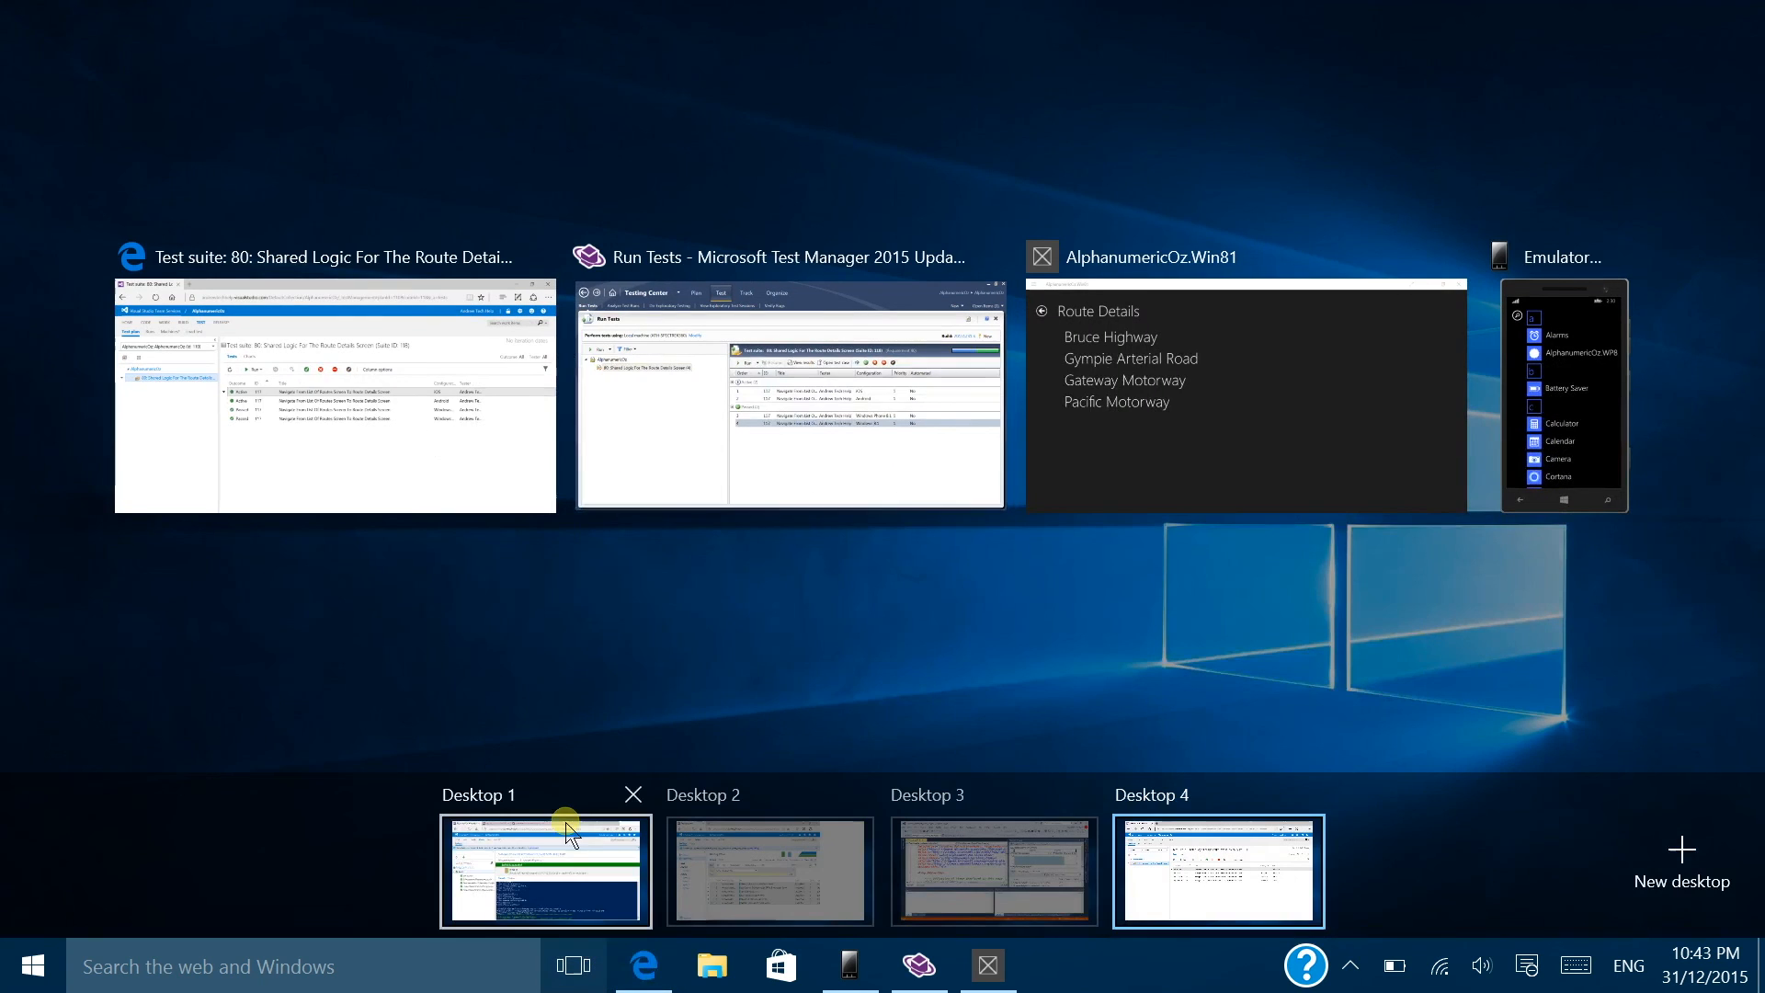